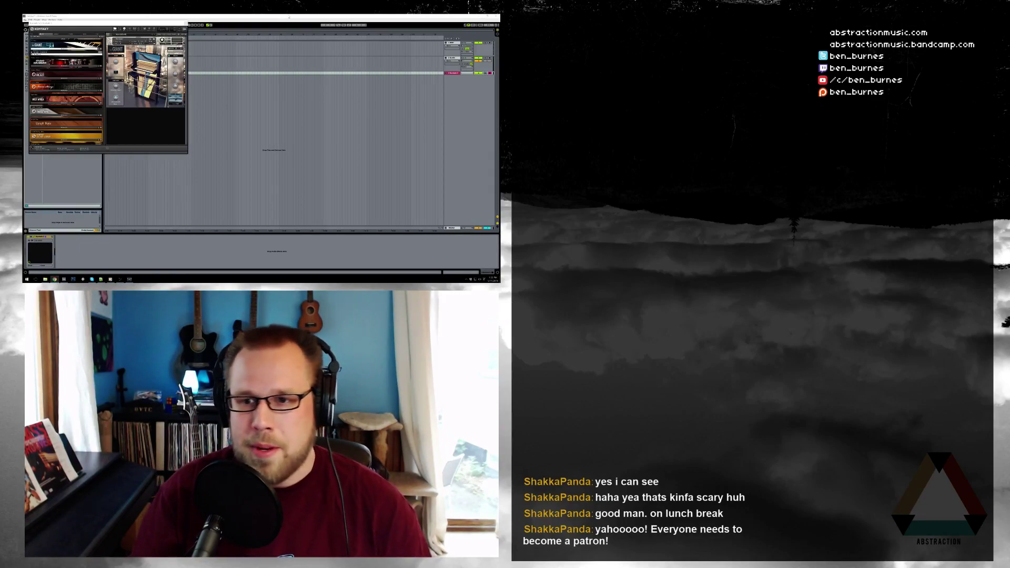
Step: Switch to the web browser and open the creator's Patreon page in a maximized window
{"action": "left_click_drag", "start_coordinate": [148, 24], "coordinate": [230, 49]}
{"action": "key", "text": "alt+Tab"}
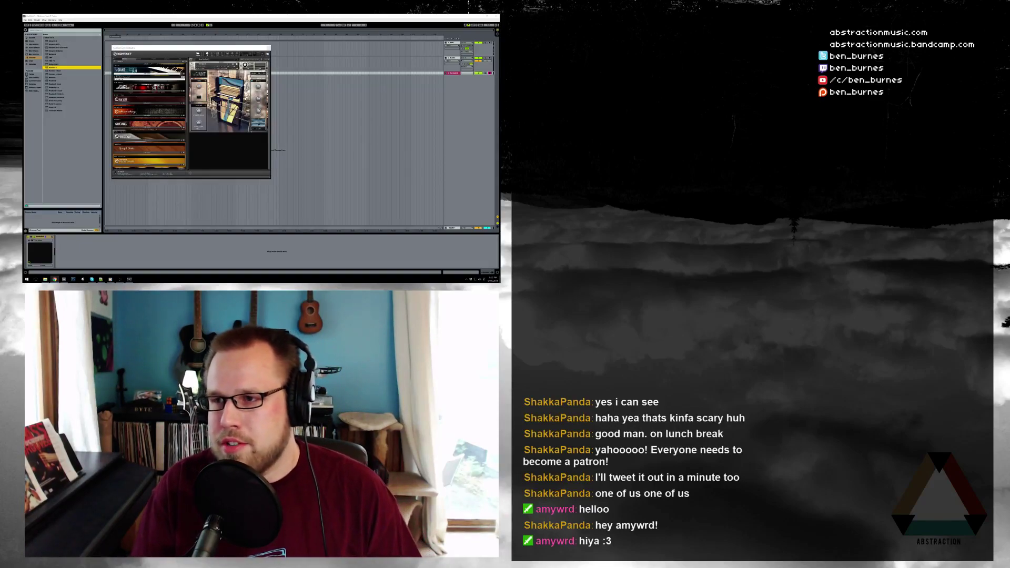
{"action": "left_click_drag", "start_coordinate": [499, 64], "coordinate": [287, 60]}
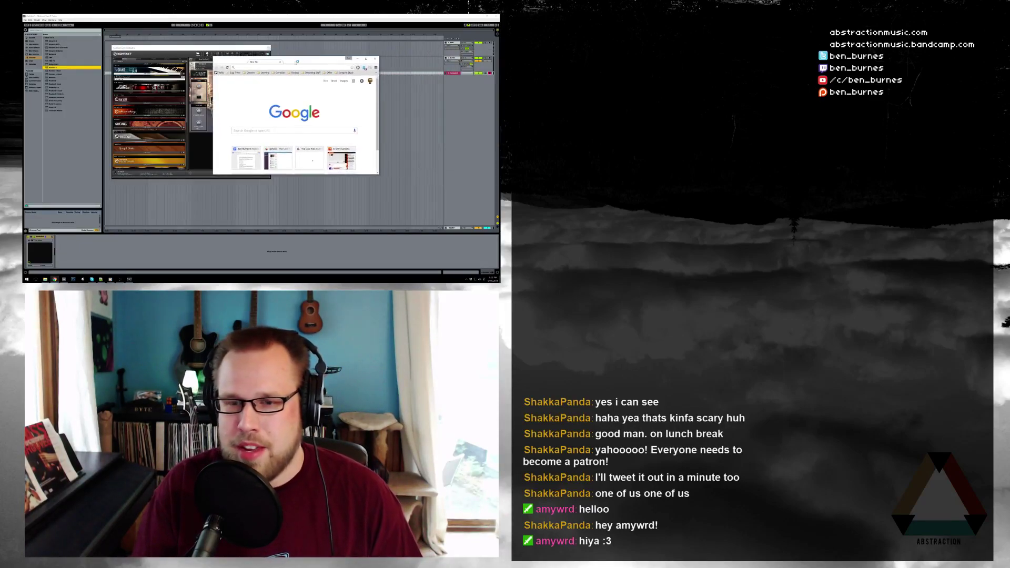
{"action": "type", "text": "patreon.com/home"}
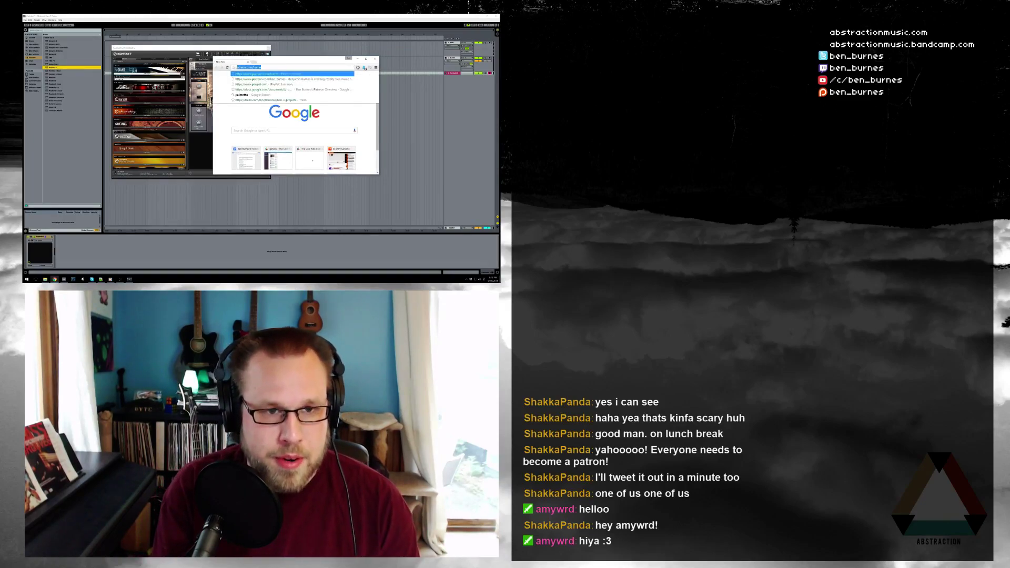
{"action": "key", "text": "Down"}
{"action": "key", "text": "Return"}
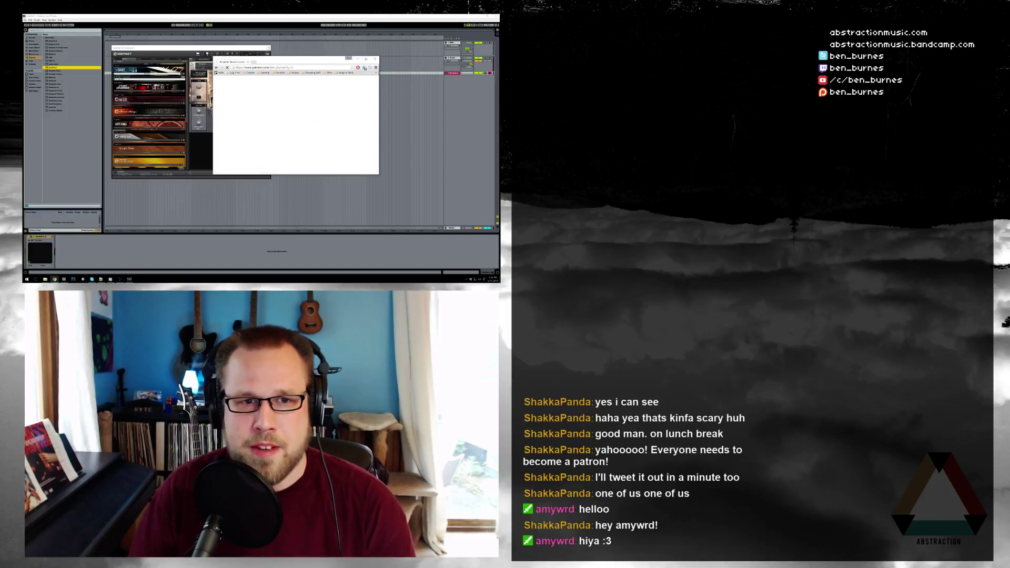
{"action": "left_click_drag", "start_coordinate": [284, 59], "coordinate": [287, 53]}
{"action": "double_click", "coordinate": [287, 53]}
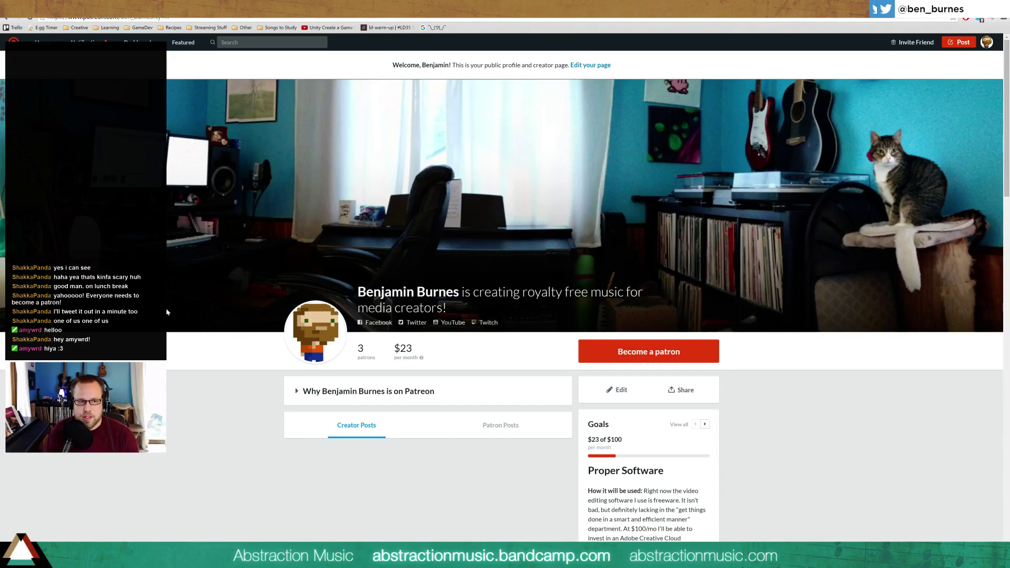
Step: Expand the Patreon page's introduction section, examine the description, license details and reward tiers, and close the browser
{"action": "left_click", "coordinate": [287, 389]}
{"action": "scroll", "coordinate": [516, 169], "scroll_direction": "down", "scroll_amount": 4}
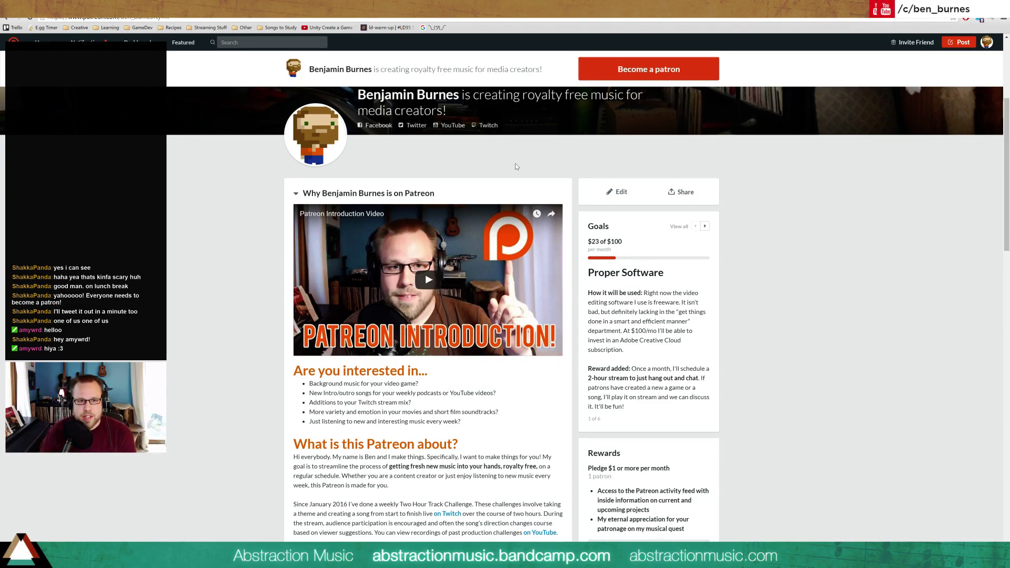
{"action": "scroll", "coordinate": [287, 269], "scroll_direction": "down", "scroll_amount": 4}
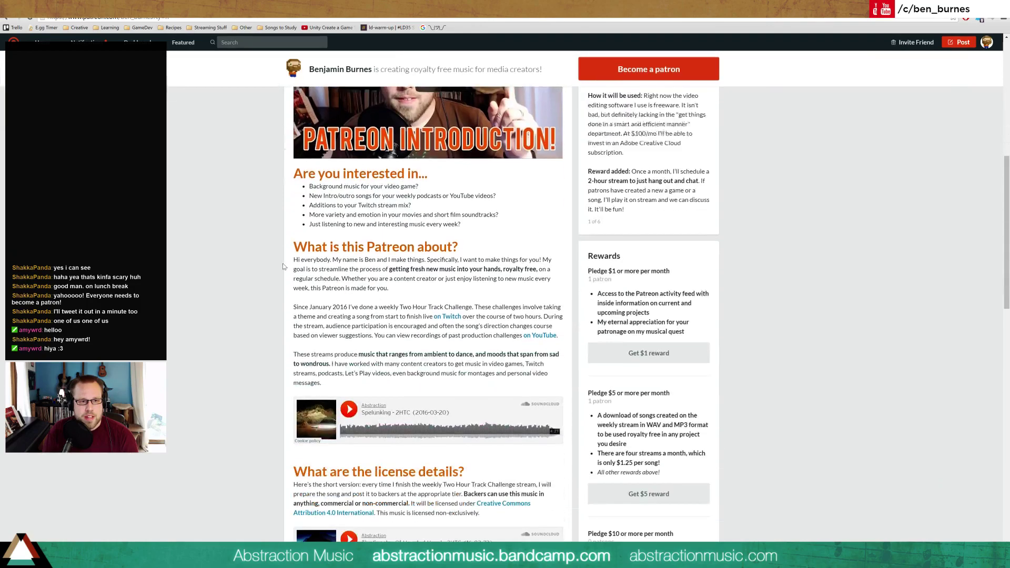
{"action": "scroll", "coordinate": [281, 259], "scroll_direction": "down", "scroll_amount": 5}
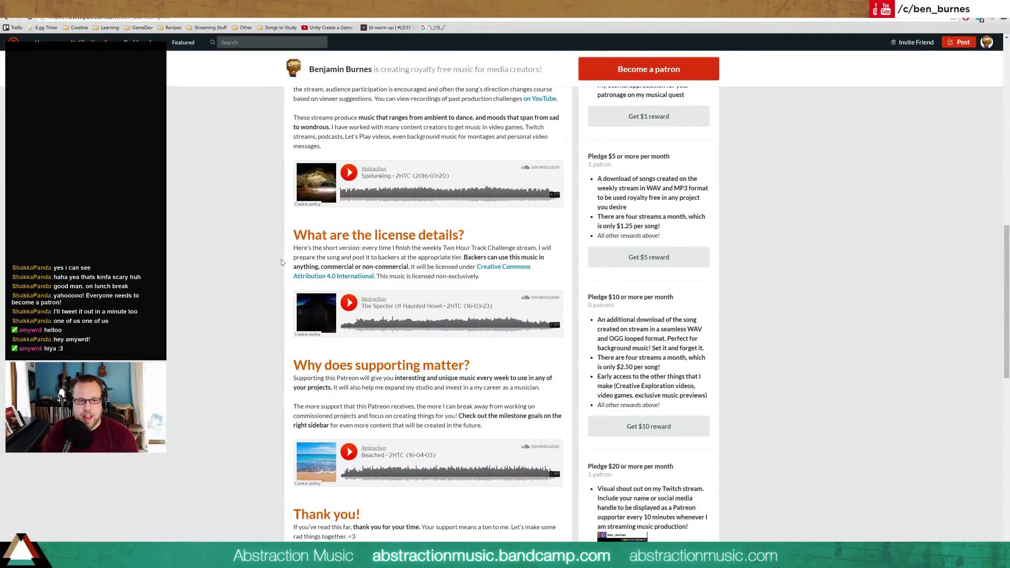
{"action": "scroll", "coordinate": [248, 251], "scroll_direction": "down", "scroll_amount": 1}
{"action": "scroll", "coordinate": [248, 252], "scroll_direction": "down", "scroll_amount": 4}
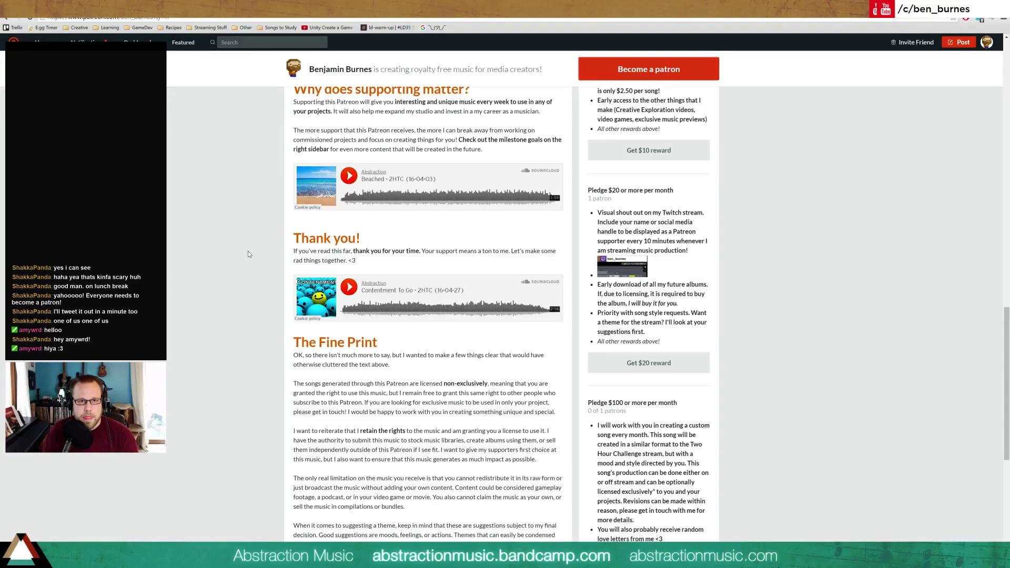
{"action": "scroll", "coordinate": [248, 253], "scroll_direction": "down", "scroll_amount": 5}
{"action": "scroll", "coordinate": [248, 254], "scroll_direction": "up", "scroll_amount": 11}
{"action": "scroll", "coordinate": [243, 262], "scroll_direction": "up", "scroll_amount": 10}
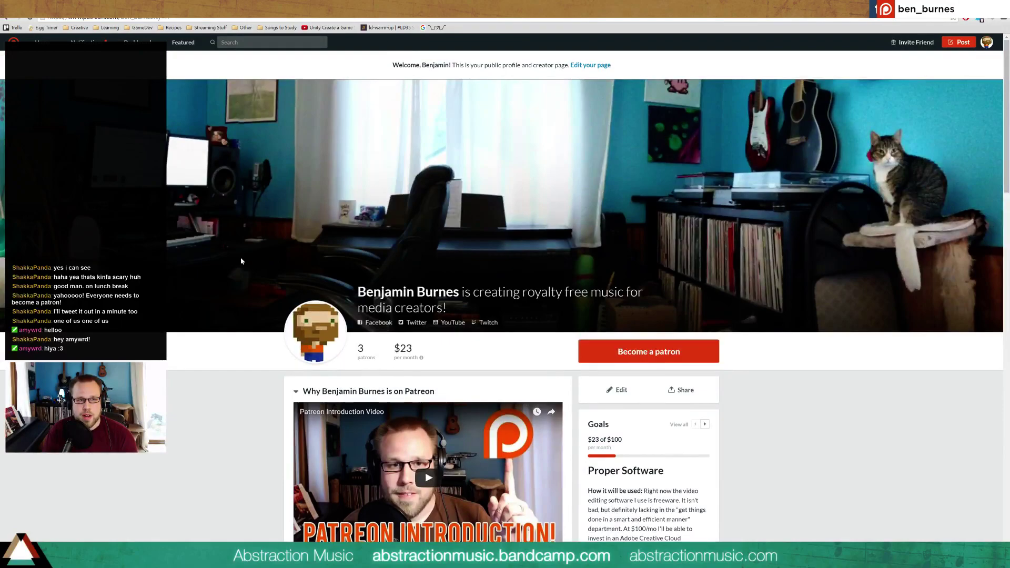
{"action": "left_click_drag", "start_coordinate": [357, 8], "coordinate": [503, 144]}
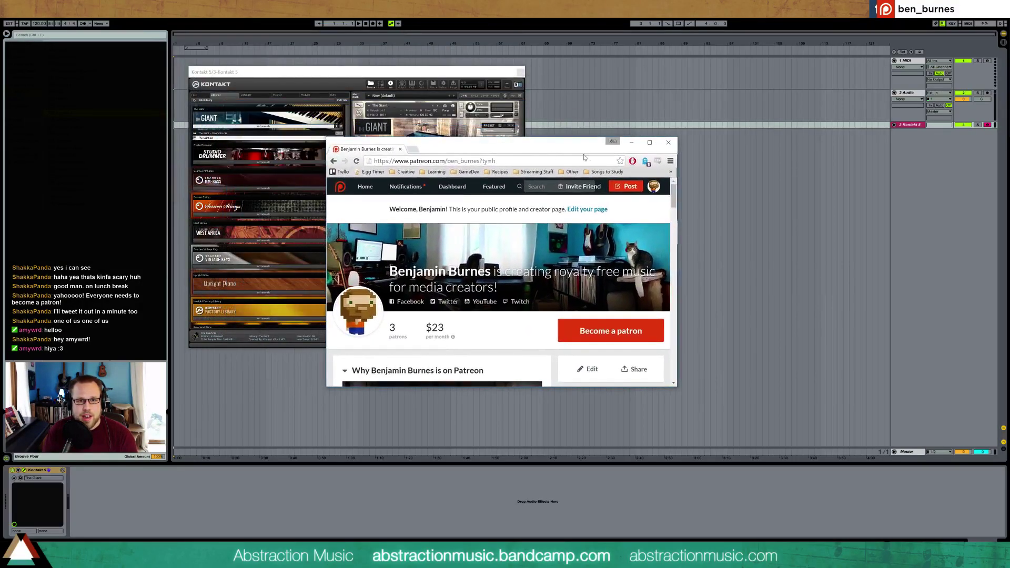
{"action": "left_click", "coordinate": [668, 144]}
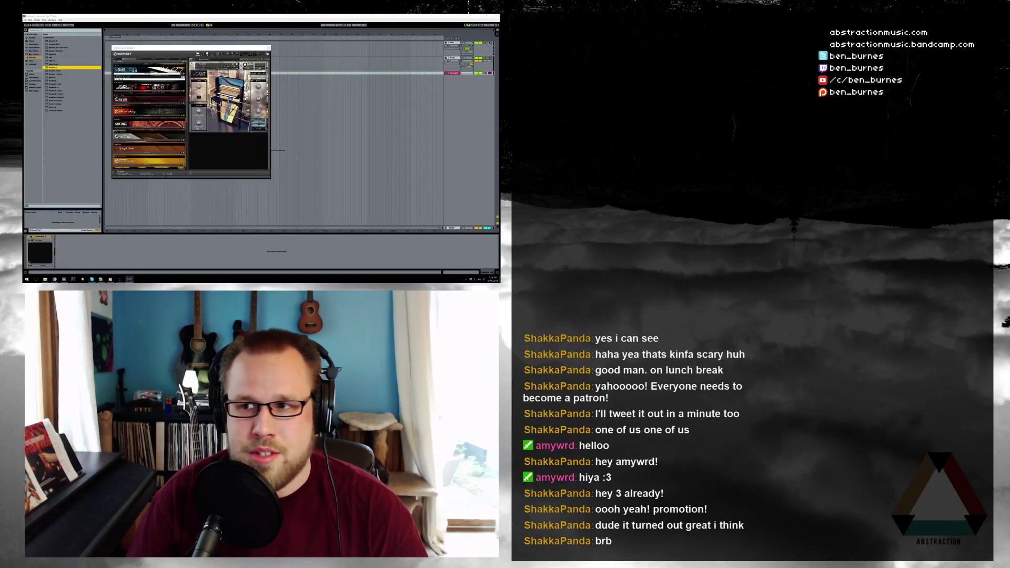
Step: Move the Kontakt window lower, launch Firefox and load the bookmarked countdown timer page
{"action": "left_click_drag", "start_coordinate": [196, 49], "coordinate": [196, 103]}
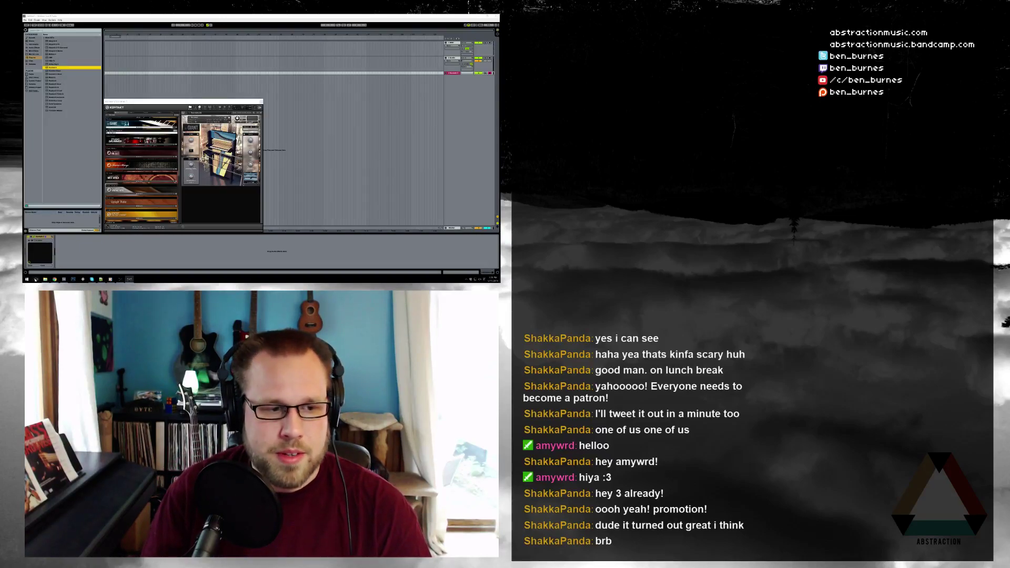
{"action": "left_click", "coordinate": [27, 279]}
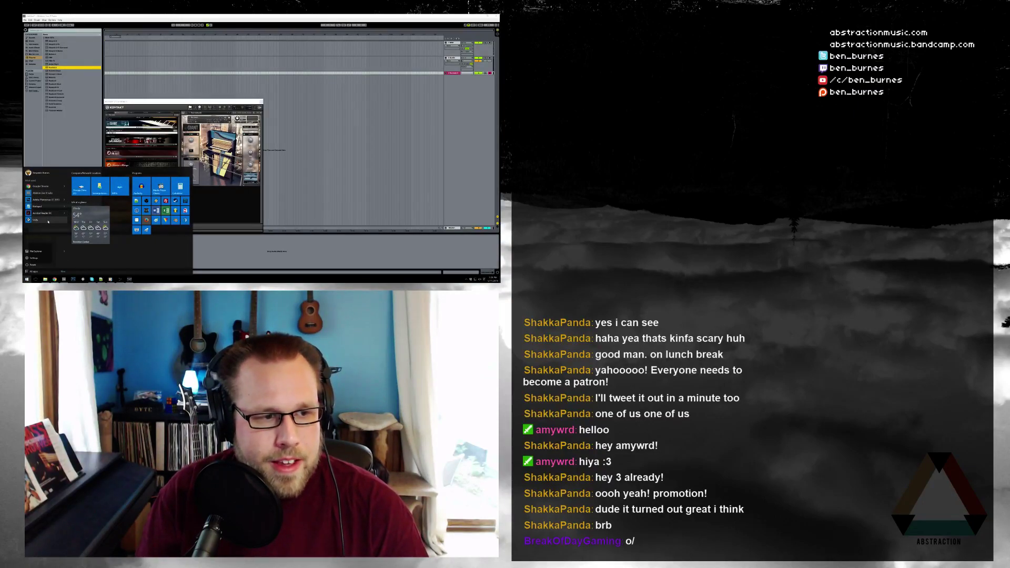
{"action": "left_click", "coordinate": [210, 205]}
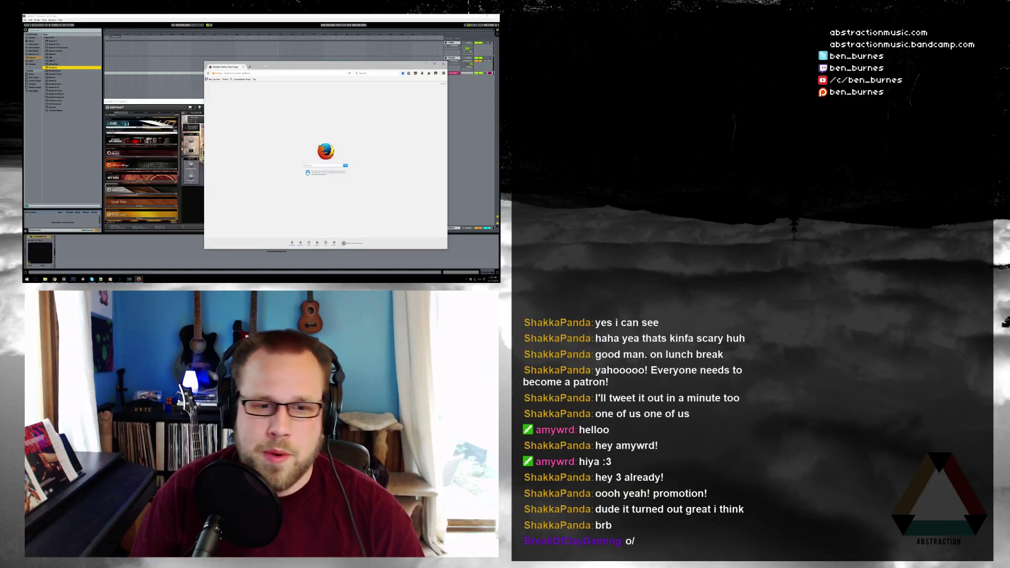
{"action": "left_click", "coordinate": [248, 73]}
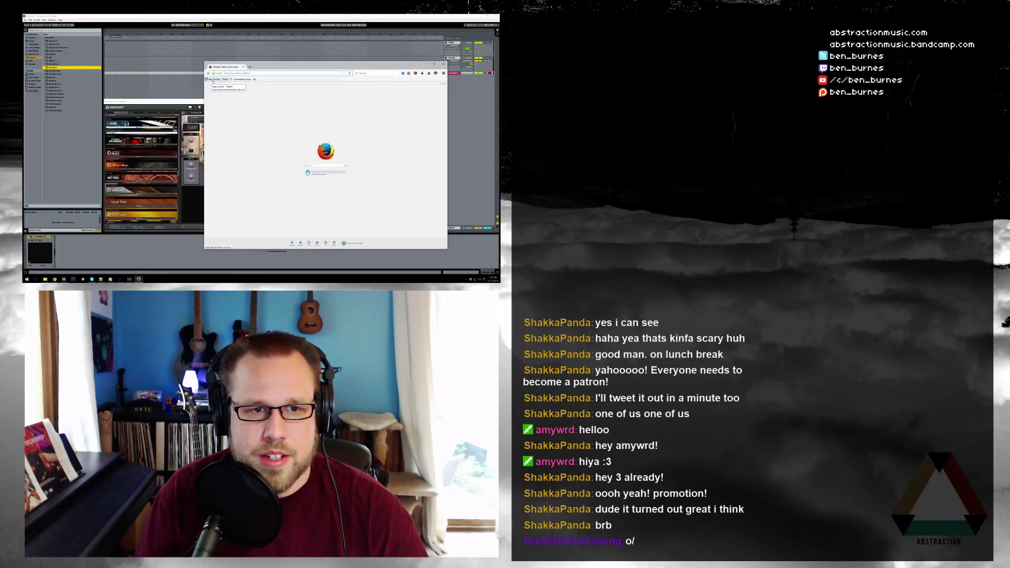
{"action": "left_click", "coordinate": [242, 79]}
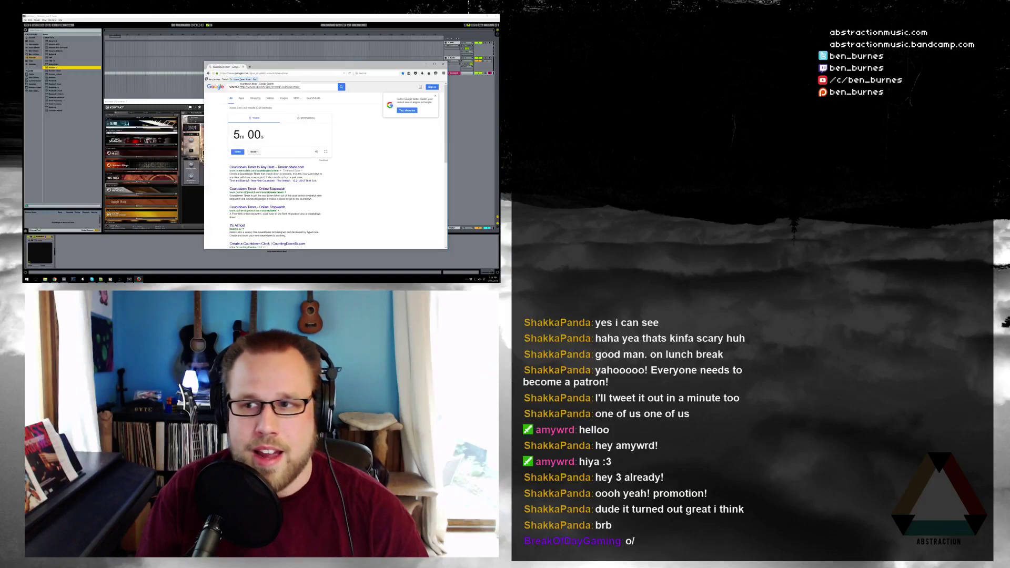
Step: Set the countdown timer to 2 hours, test it, reset it and return to Ableton Live
{"action": "left_click", "coordinate": [248, 140]}
{"action": "type", "text": "20000"}
{"action": "key", "text": "Return"}
{"action": "left_click", "coordinate": [238, 153]}
{"action": "left_click", "coordinate": [254, 152]}
{"action": "left_click", "coordinate": [327, 15]}
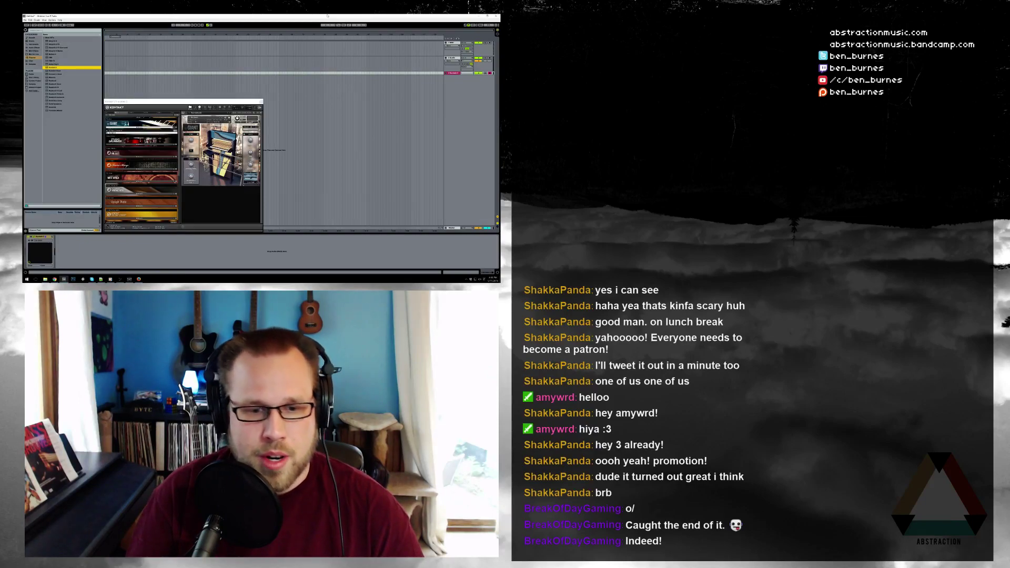
Step: Switch back to Firefox, start the two-hour countdown and minimize the browser window
{"action": "left_click", "coordinate": [139, 279]}
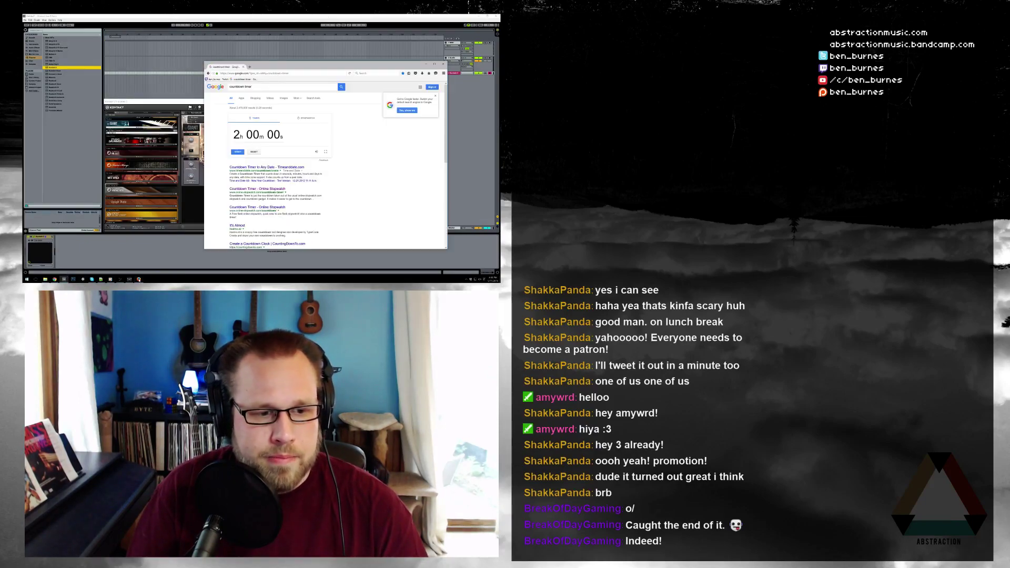
{"action": "left_click", "coordinate": [241, 153]}
{"action": "left_click", "coordinate": [426, 64]}
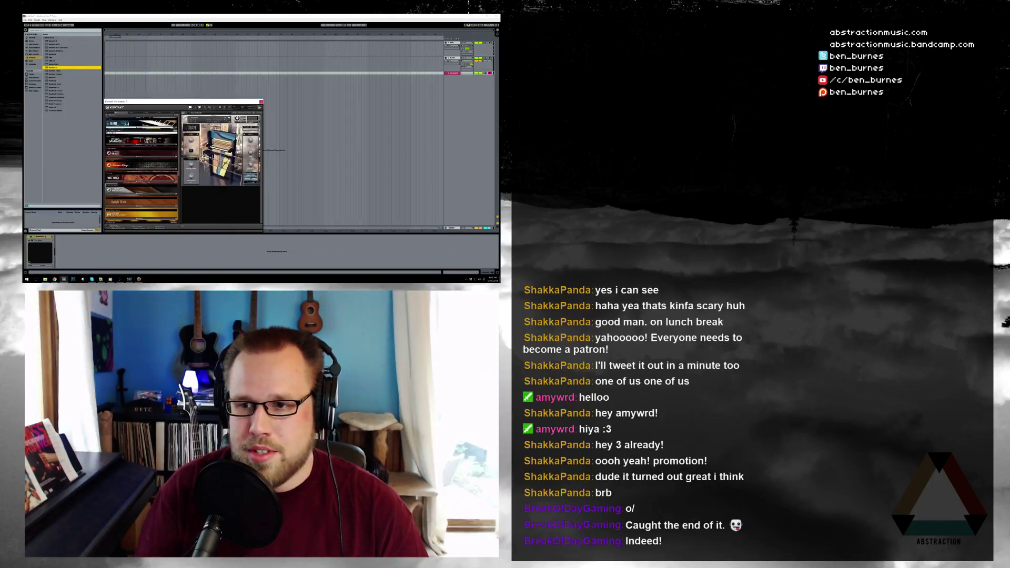
{"action": "key", "text": "alt+Tab"}
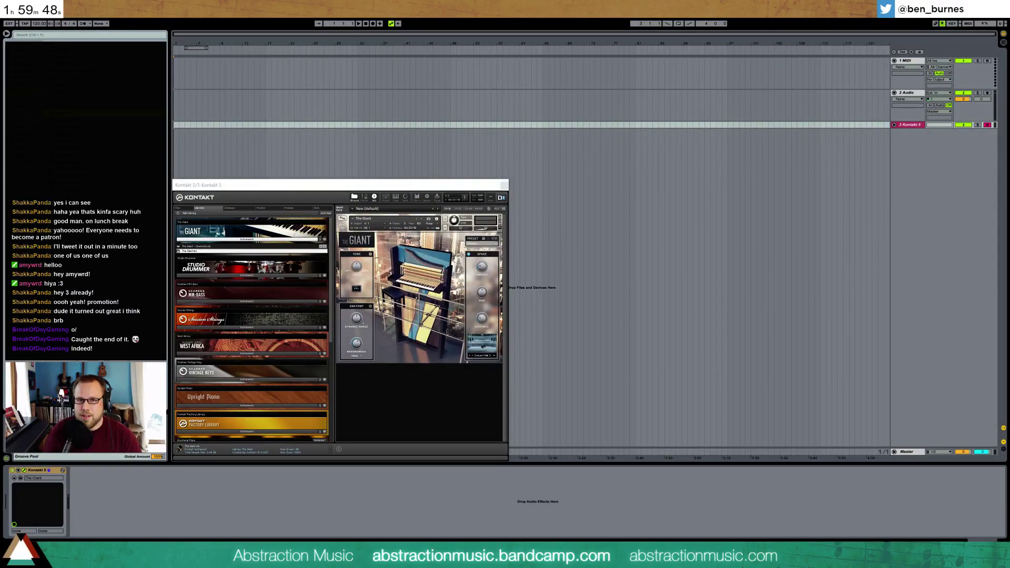
Step: Close the Kontakt 5 plug-in window and delete the Kontakt 5 track
{"action": "left_click", "coordinate": [504, 184]}
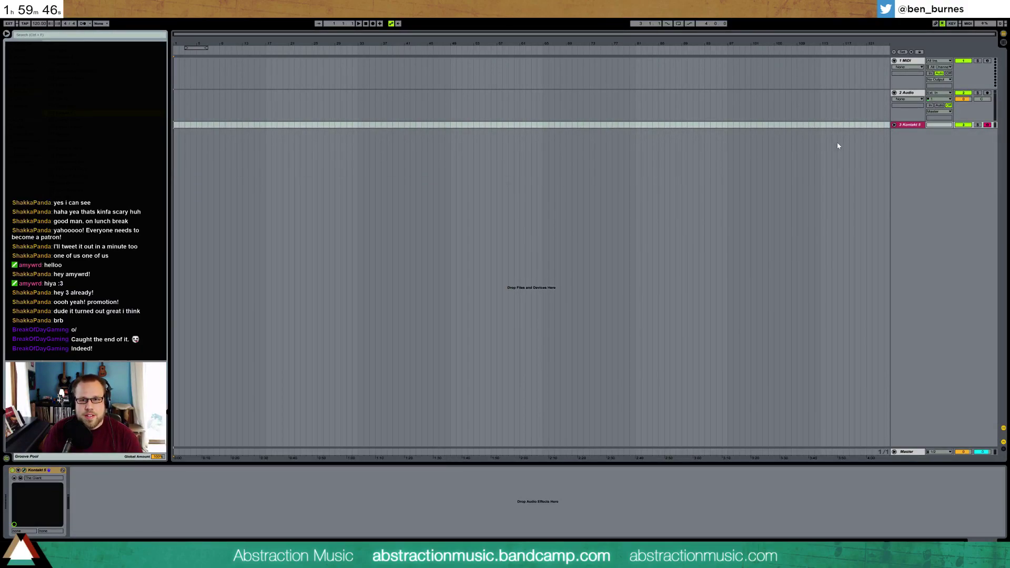
{"action": "key", "text": "Delete"}
{"action": "left_click", "coordinate": [630, 106]}
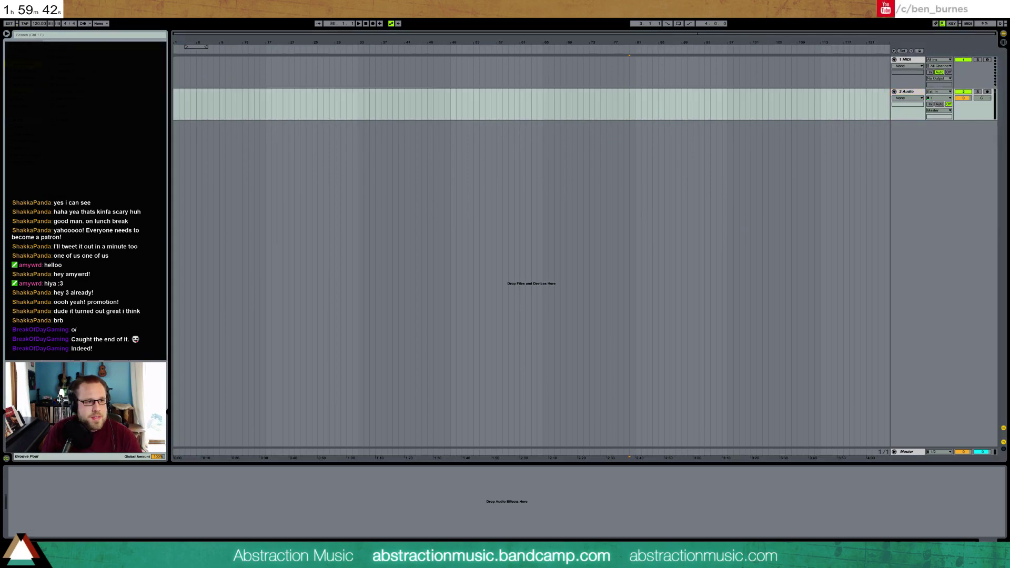
Step: Load the Analog instrument onto the MIDI track and delete the empty Audio track
{"action": "left_click_drag", "start_coordinate": [59, 51], "coordinate": [347, 81]}
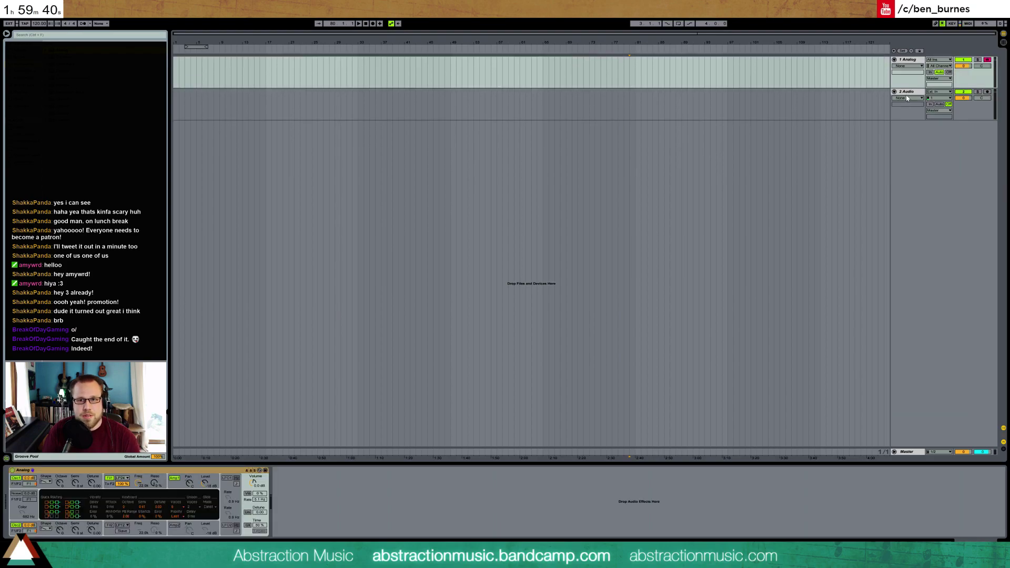
{"action": "left_click", "coordinate": [907, 95]}
{"action": "key", "text": "Delete"}
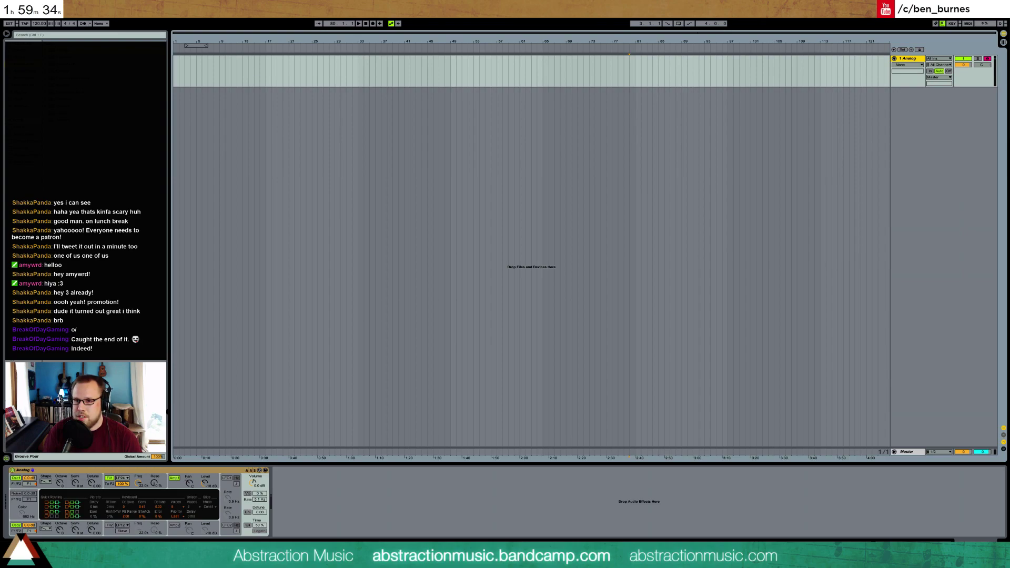
Step: Move the loop region to bar 5, insert an empty two-bar MIDI clip there on the Analog track, and return to the device view
{"action": "left_click", "coordinate": [276, 71]}
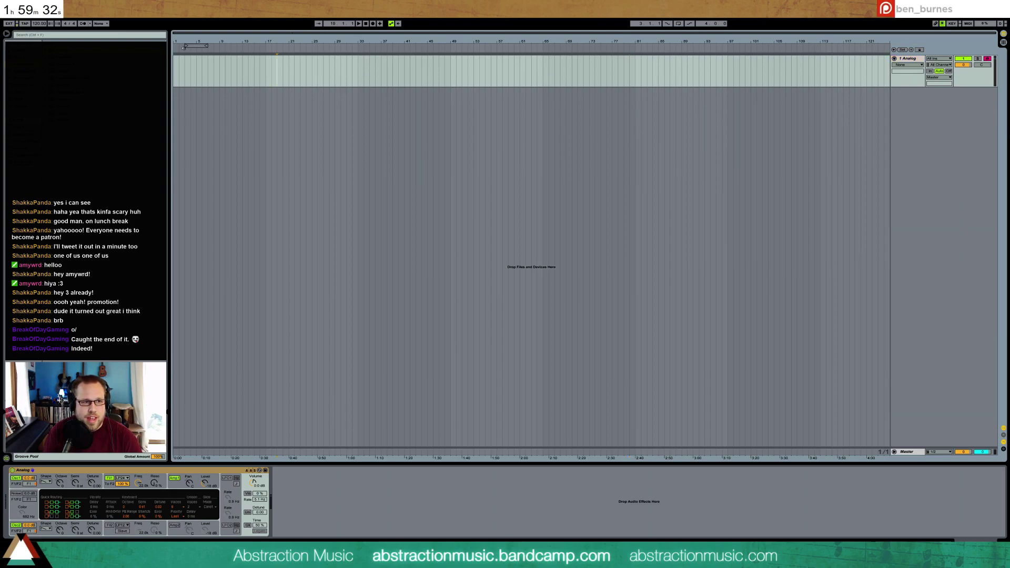
{"action": "left_click_drag", "start_coordinate": [197, 45], "coordinate": [207, 67]}
{"action": "key", "text": "ctrl+shift+m"}
{"action": "double_click", "coordinate": [202, 59]}
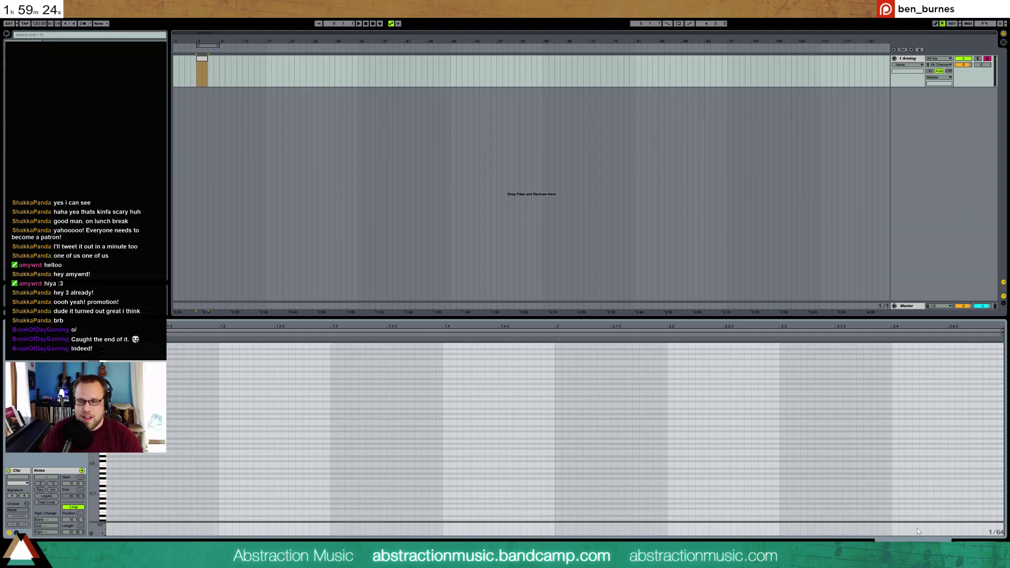
{"action": "left_click", "coordinate": [975, 545]}
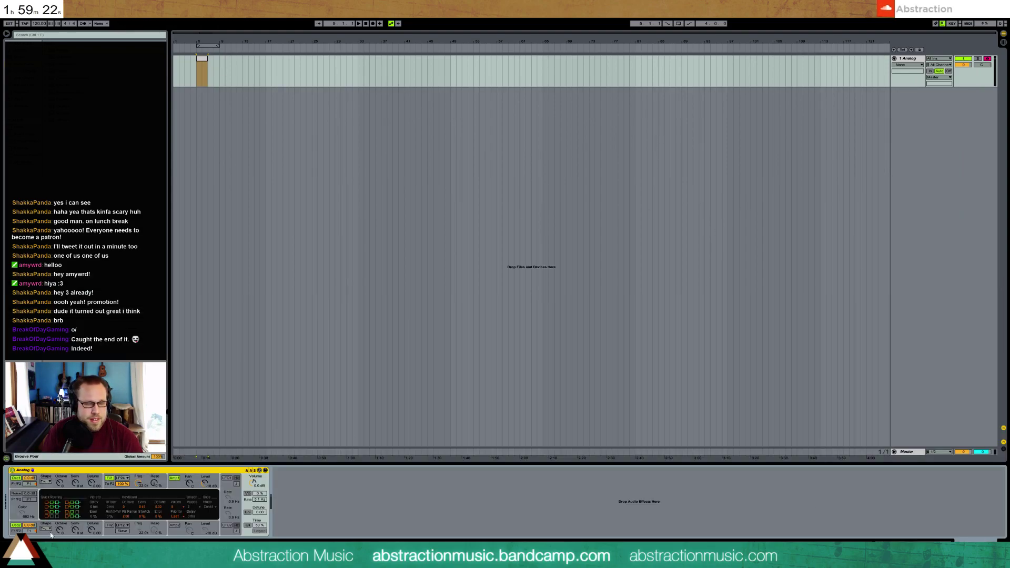
Step: Lower Analog's first filter frequency, enable unison and adjust its detune amount
{"action": "left_click_drag", "start_coordinate": [138, 483], "coordinate": [138, 506]}
{"action": "left_click", "coordinate": [248, 512]}
{"action": "left_click_drag", "start_coordinate": [260, 512], "coordinate": [260, 505]}
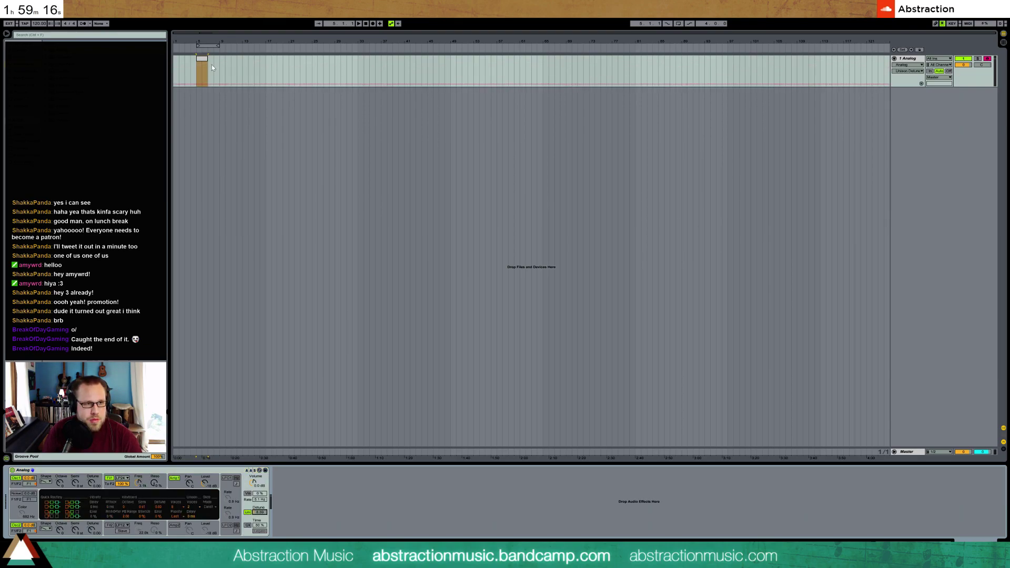
{"action": "left_click", "coordinate": [199, 77]}
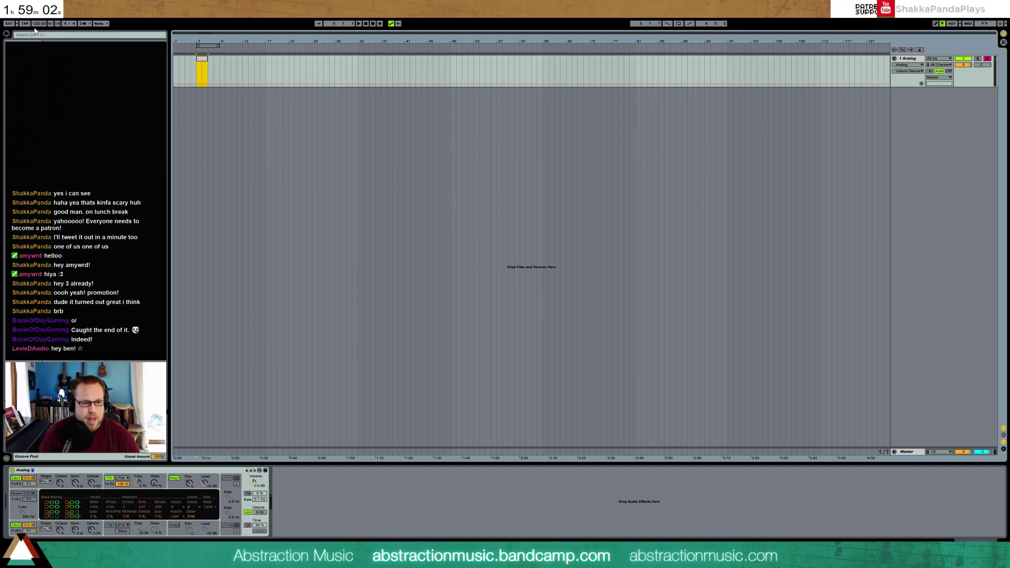
Step: Undo the mistakenly added MIDI track, insert a return track and select it
{"action": "left_click", "coordinate": [907, 59]}
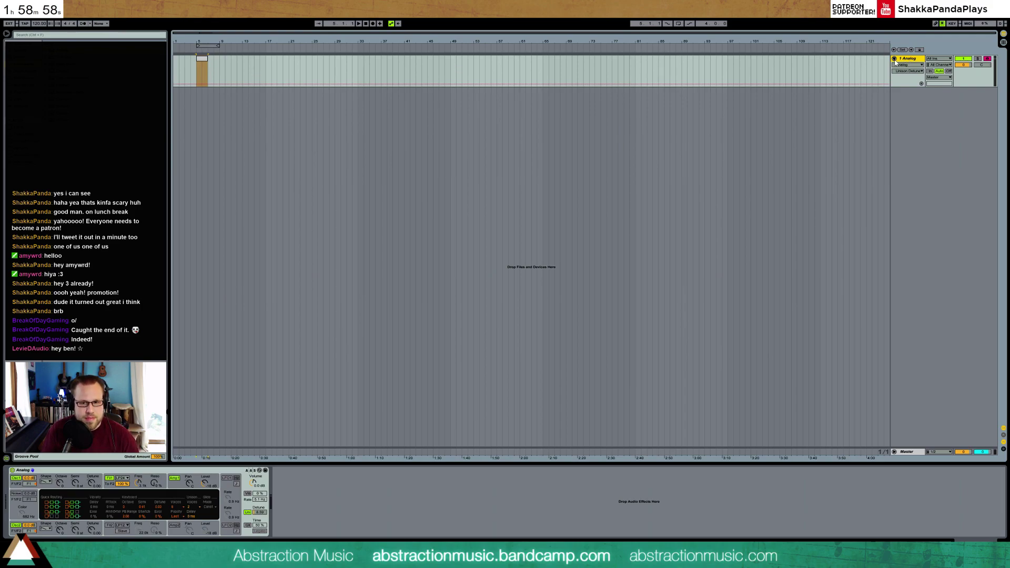
{"action": "key", "text": "ctrl+shift+t"}
{"action": "key", "text": "ctrl+z"}
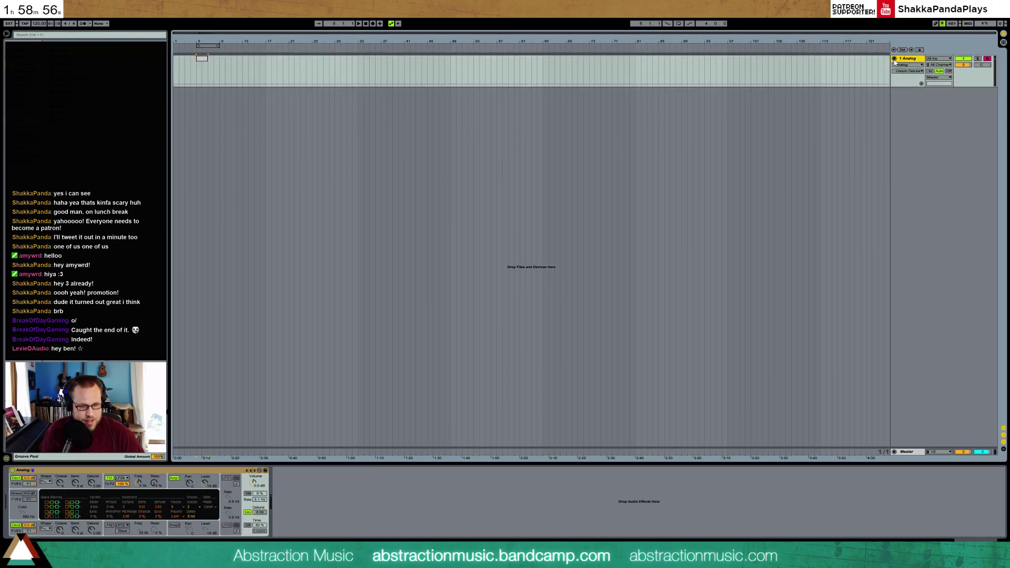
{"action": "key", "text": "ctrl+alt+t"}
{"action": "left_click", "coordinate": [913, 446]}
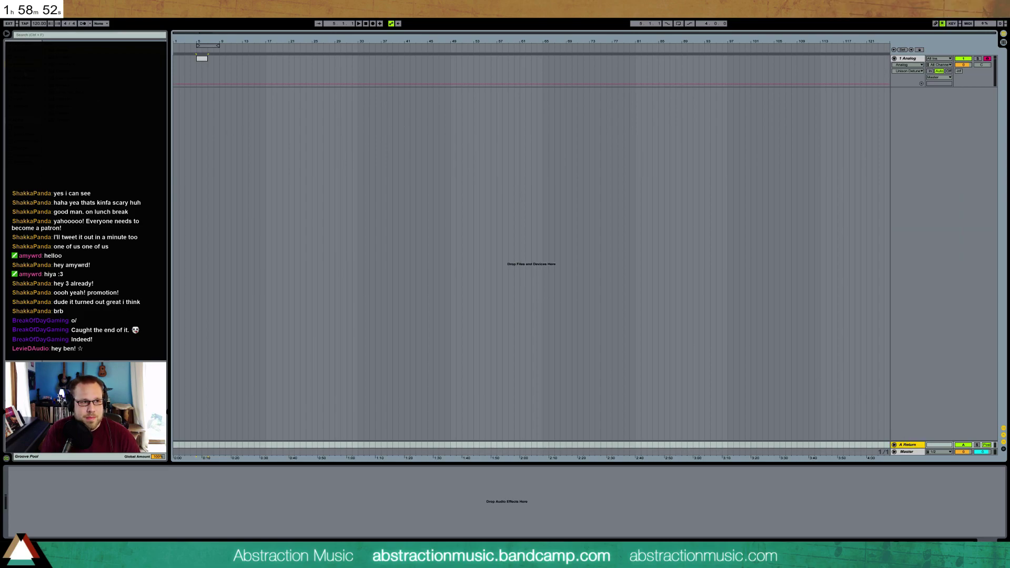
Step: Load the ValhallaRoom reverb onto the return track, lengthen its decay, and return to the Analog track
{"action": "left_click", "coordinate": [23, 71]}
{"action": "left_click", "coordinate": [24, 92]}
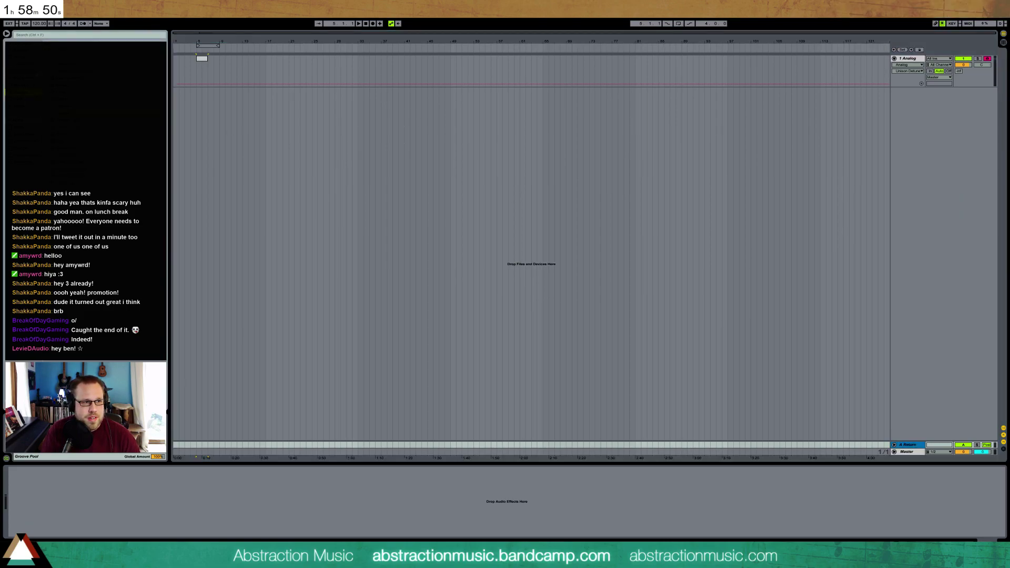
{"action": "left_click", "coordinate": [52, 51]}
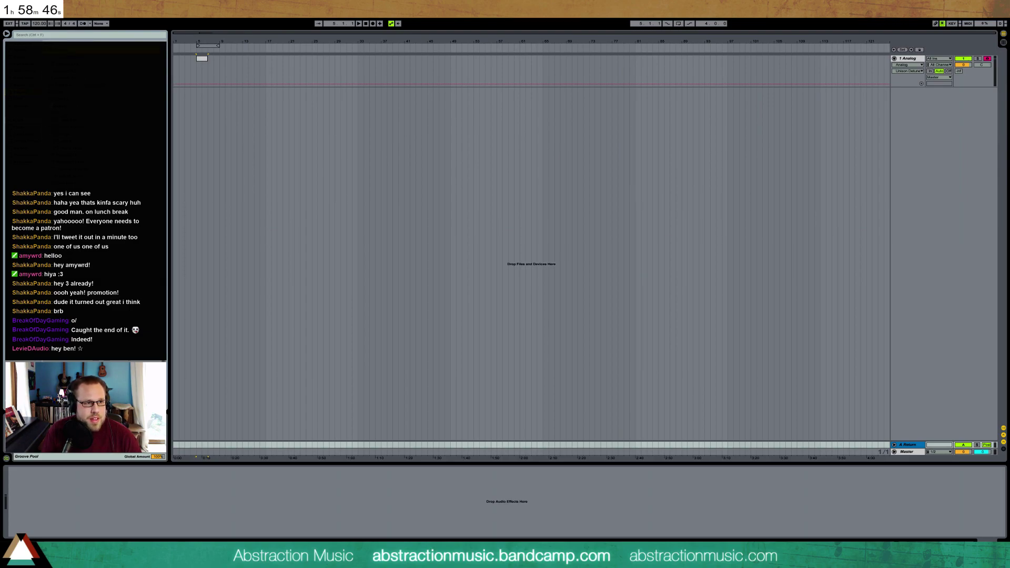
{"action": "key", "text": "Return"}
{"action": "left_click_drag", "start_coordinate": [237, 187], "coordinate": [354, 282]}
{"action": "left_click_drag", "start_coordinate": [333, 357], "coordinate": [338, 356]}
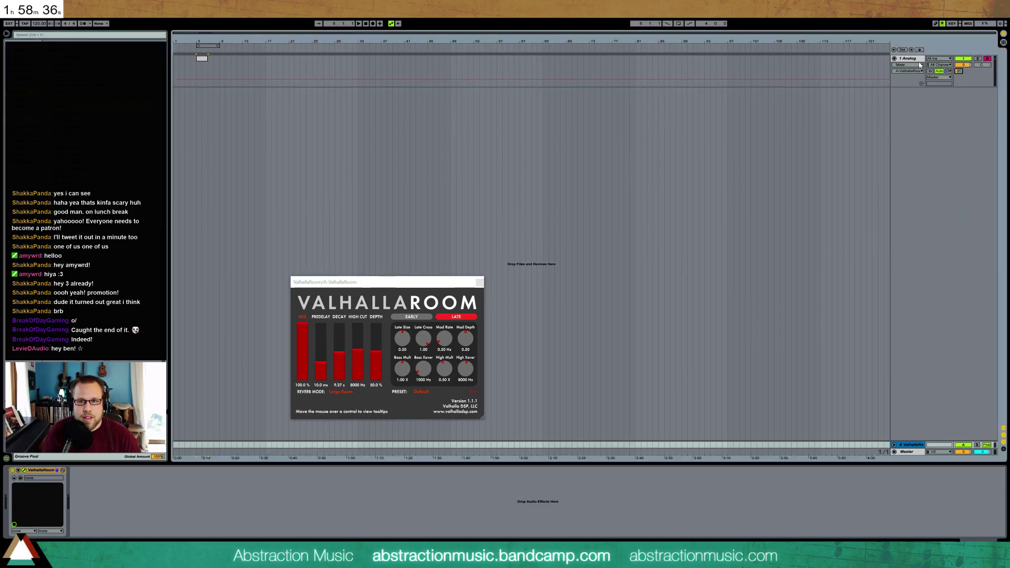
{"action": "left_click", "coordinate": [250, 314]}
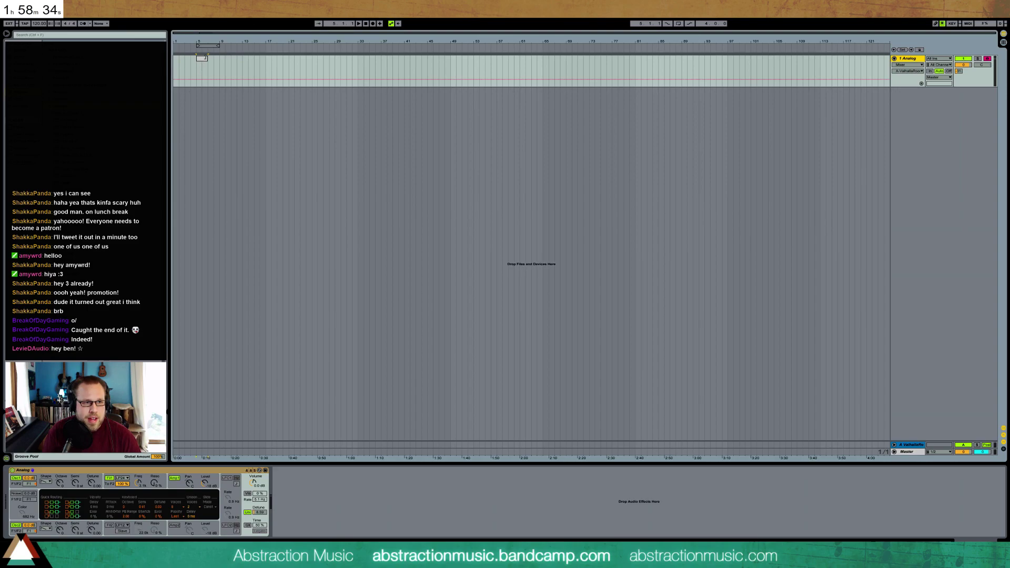
Step: Extend the Analog clip to four bars and enter a row of repeated single-pitch notes across its first two bars
{"action": "left_click_drag", "start_coordinate": [207, 58], "coordinate": [214, 63]}
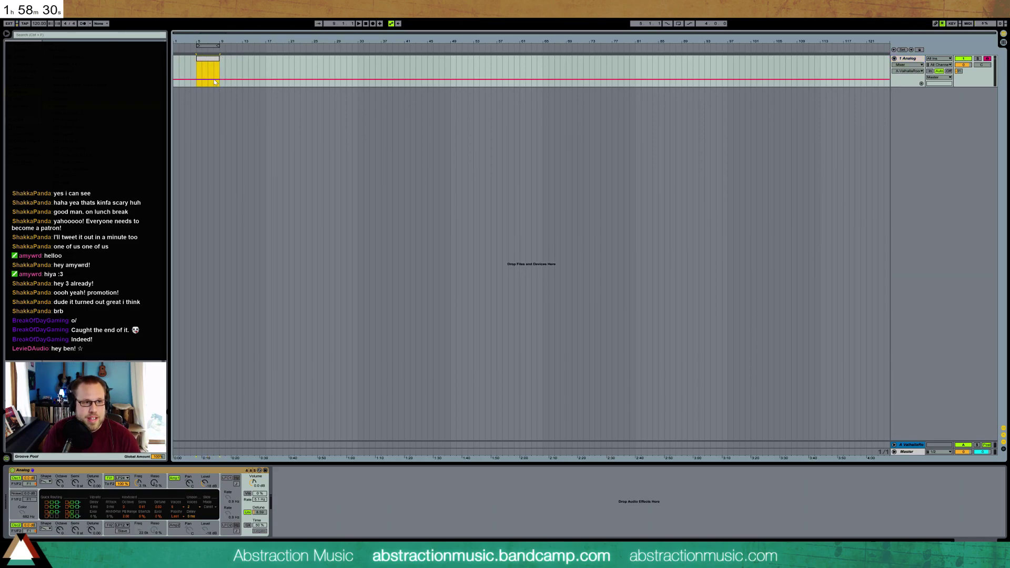
{"action": "double_click", "coordinate": [207, 59]}
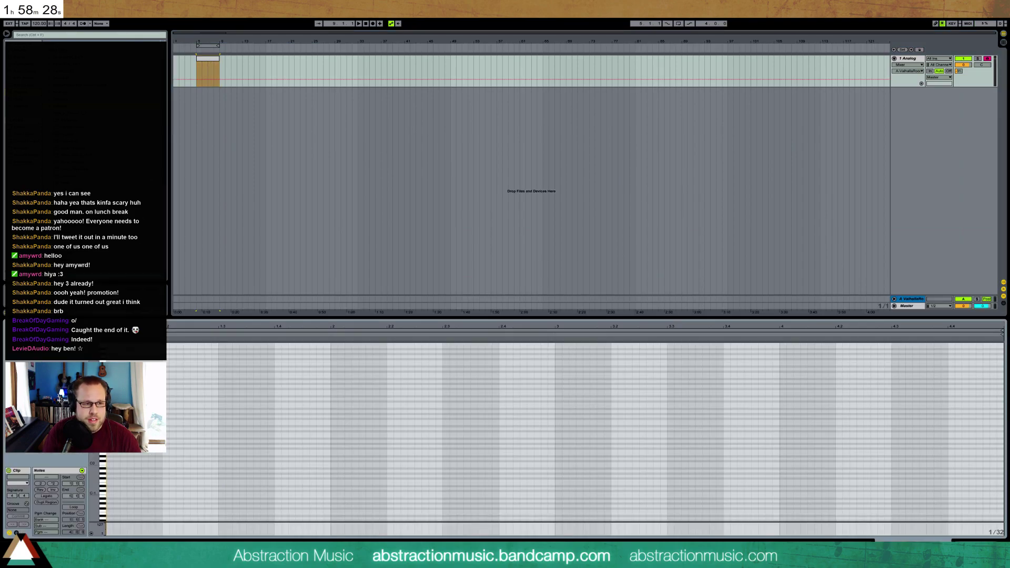
{"action": "left_click_drag", "start_coordinate": [95, 402], "coordinate": [107, 442]}
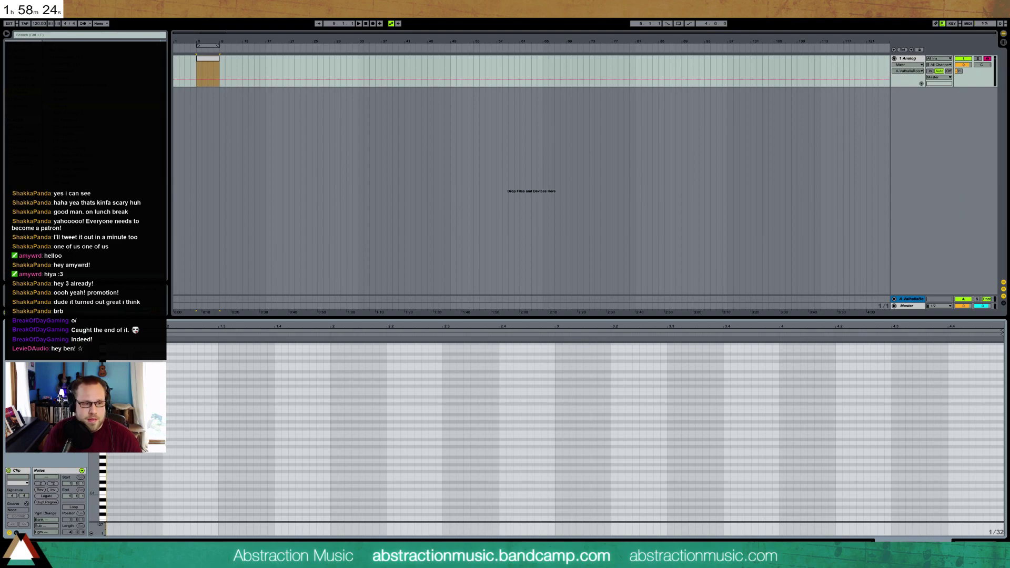
{"action": "key", "text": "space"}
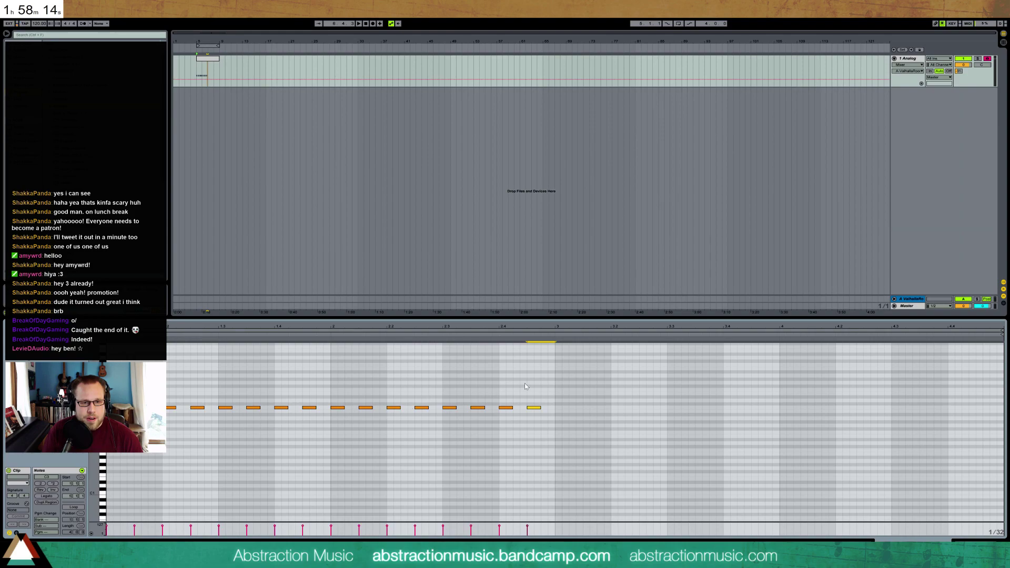
Step: Duplicate the first two bars of notes into the clip's second half and transpose the copy down four semitones
{"action": "left_click_drag", "start_coordinate": [555, 390], "coordinate": [107, 448]}
{"action": "key", "text": "ctrl+d"}
{"action": "key", "text": "Down"}
{"action": "key", "text": "Down"}
{"action": "key", "text": "Down"}
{"action": "key", "text": "Down"}
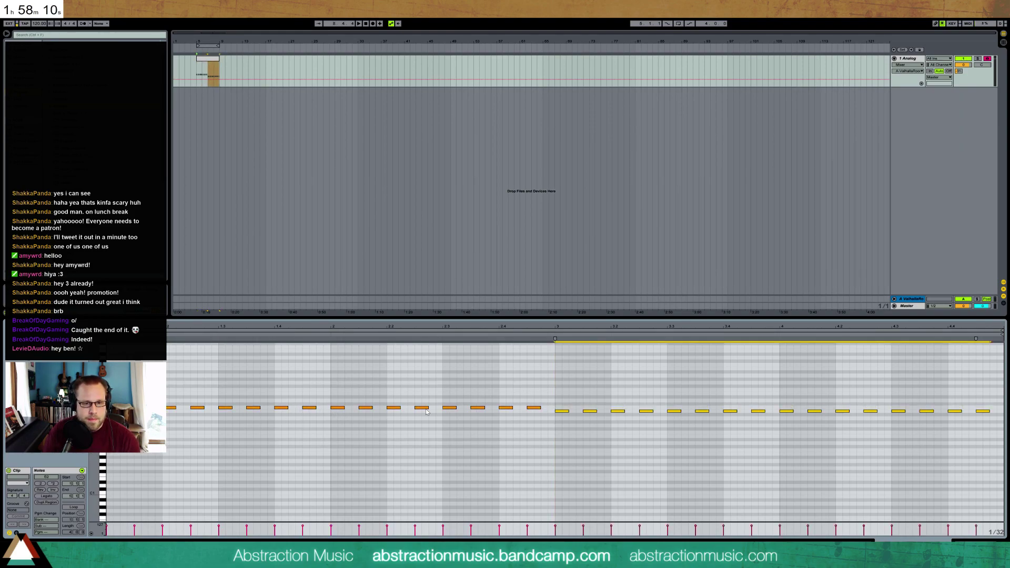
Step: Layer a copy of the first-half notes seven semitones higher and duplicate that upper row across the clip's second half
{"action": "left_click_drag", "start_coordinate": [108, 391], "coordinate": [555, 413]}
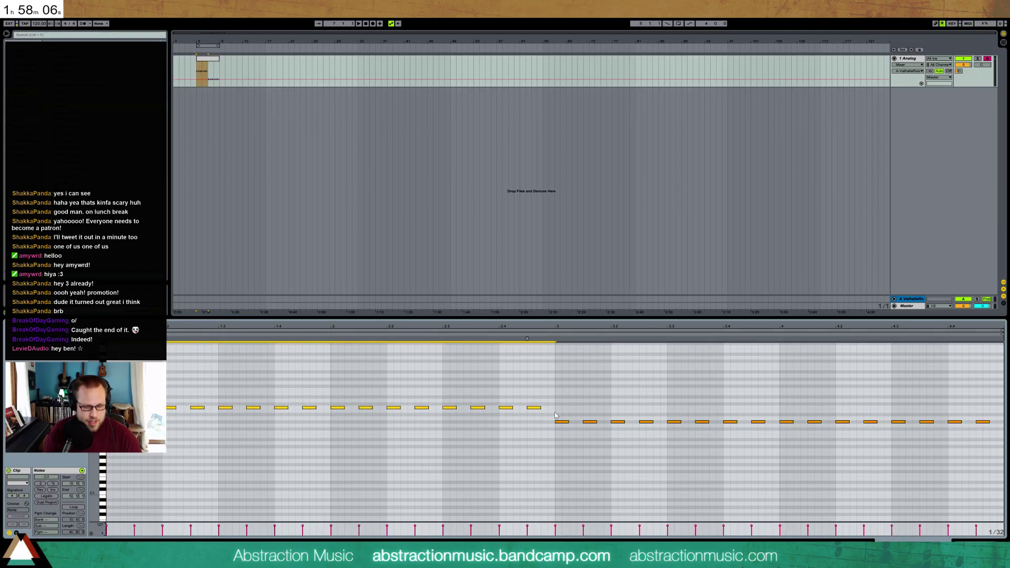
{"action": "key", "text": "ctrl+c"}
{"action": "key", "text": "ctrl+v"}
{"action": "key", "text": "shift+Up"}
{"action": "key", "text": "Down"}
{"action": "key", "text": "Down"}
{"action": "key", "text": "Down"}
{"action": "key", "text": "Down"}
{"action": "key", "text": "Down"}
{"action": "left_click_drag", "start_coordinate": [556, 374], "coordinate": [160, 392]}
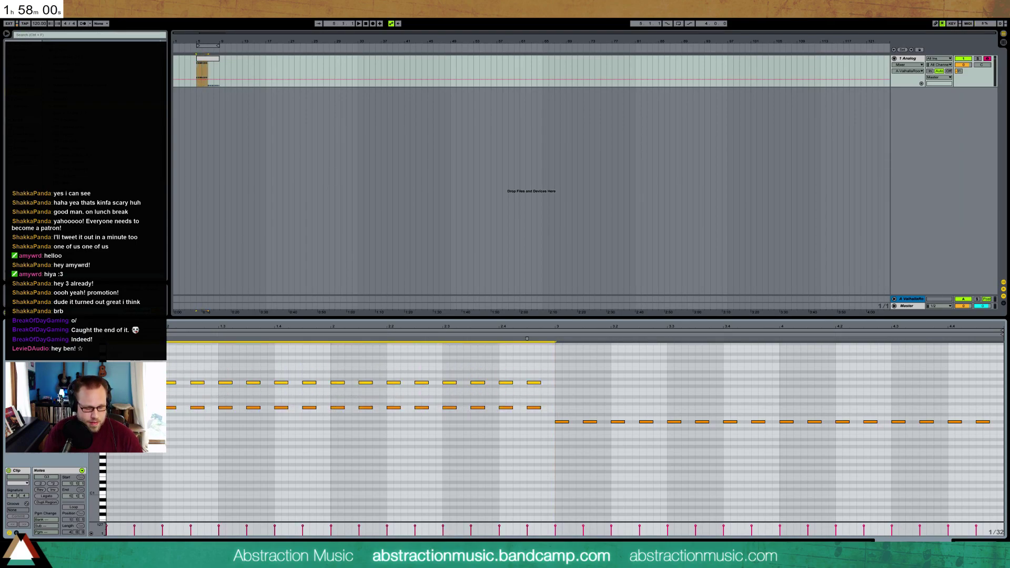
{"action": "key", "text": "ctrl+d"}
Step: Raise the Analog track's send to the reverb return and play the clip in a loop
{"action": "left_click", "coordinate": [958, 72]}
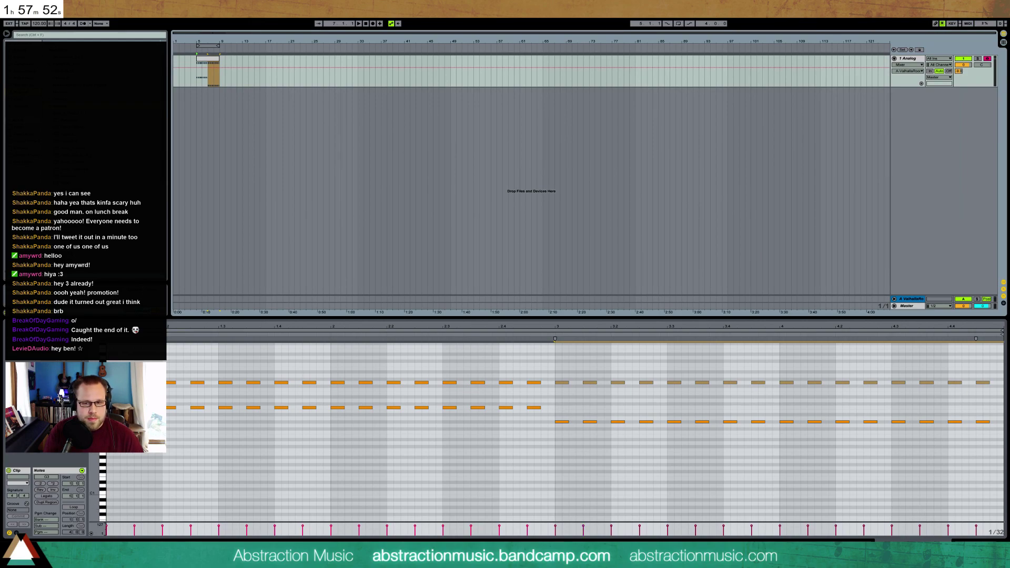
{"action": "key", "text": "shift+Tab"}
{"action": "left_click", "coordinate": [208, 62]}
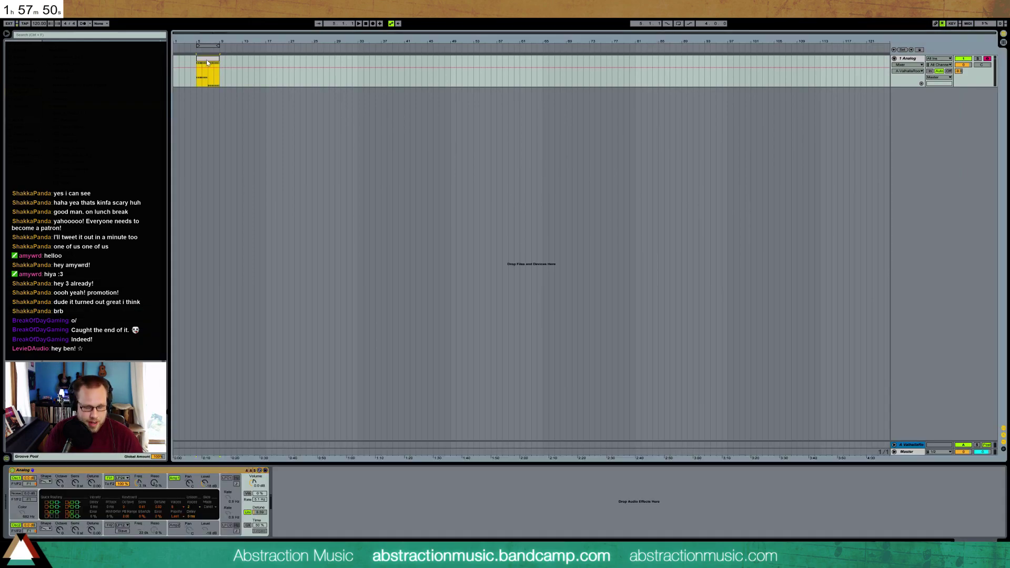
{"action": "key", "text": "ctrl+l"}
{"action": "key", "text": "space"}
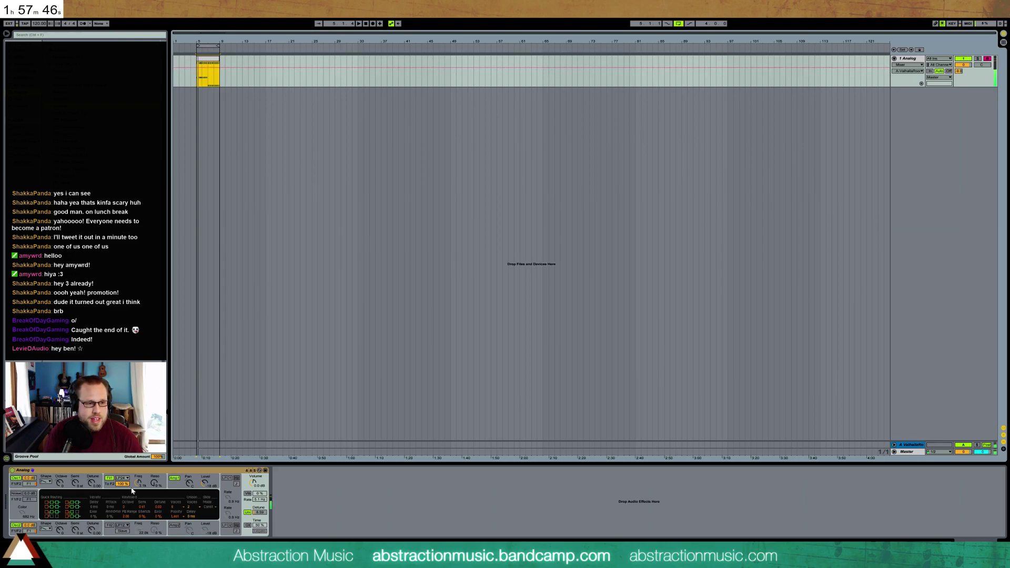
Step: Lower Analog's first filter frequency and shorten the decay of its filter envelope
{"action": "left_click_drag", "start_coordinate": [139, 483], "coordinate": [139, 497]}
{"action": "left_click_drag", "start_coordinate": [53, 514], "coordinate": [50, 518]}
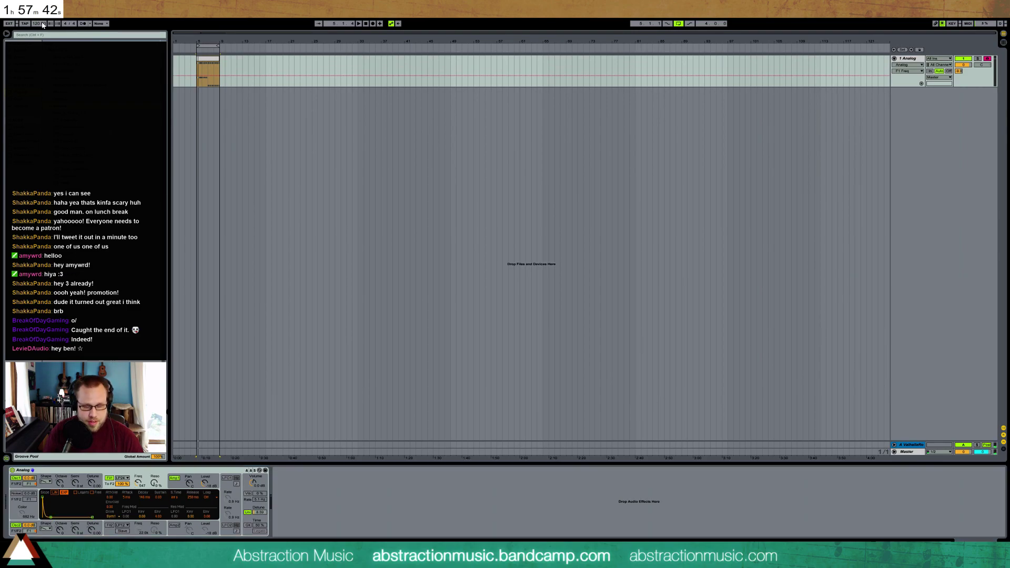
Step: Set the project tempo to 140 BPM and play the loop
{"action": "type", "text": "140"}
{"action": "key", "text": "Return"}
{"action": "key", "text": "space"}
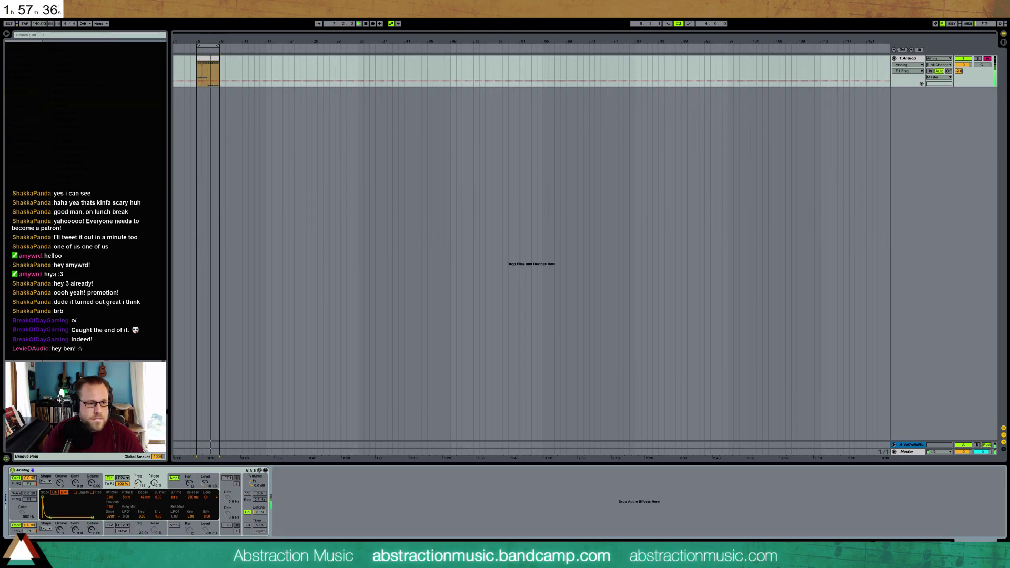
Step: Raise the lower row of notes in the clip's second half by one semitone and audition from there
{"action": "double_click", "coordinate": [215, 64]}
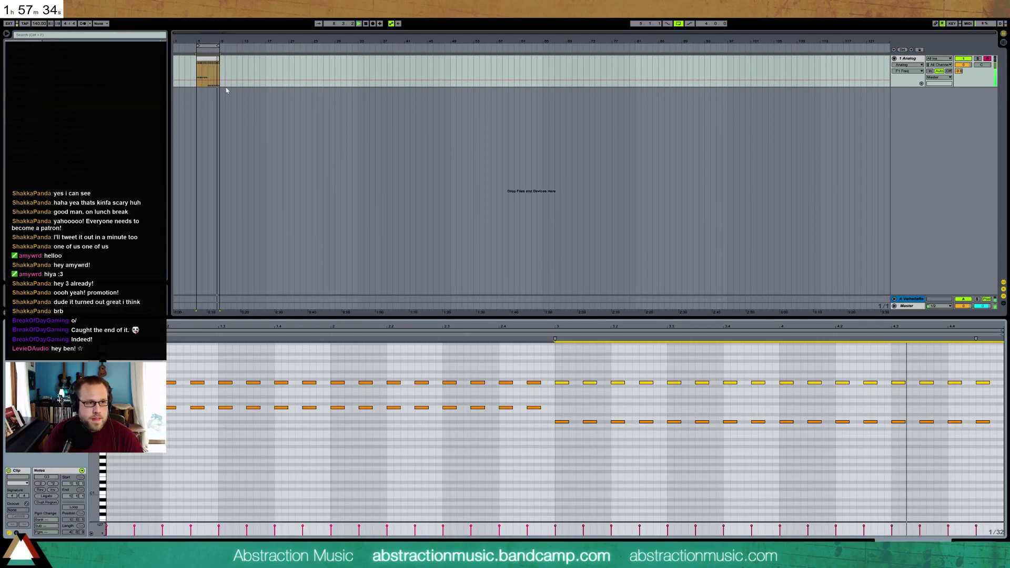
{"action": "key", "text": "space"}
{"action": "left_click_drag", "start_coordinate": [554, 410], "coordinate": [992, 438]}
{"action": "key", "text": "Up"}
{"action": "key", "text": "Up"}
{"action": "key", "text": "Down"}
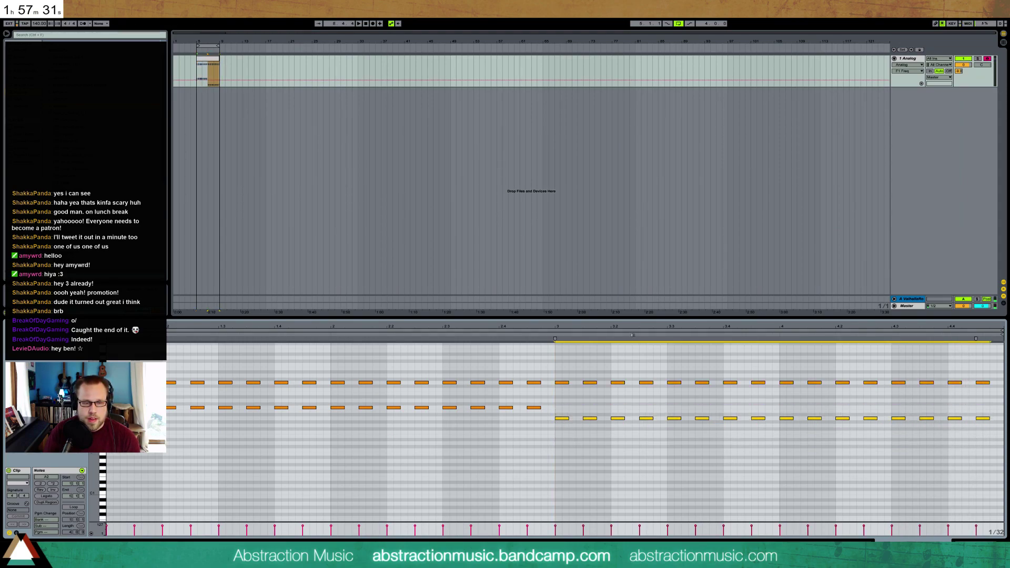
{"action": "left_click", "coordinate": [554, 337]}
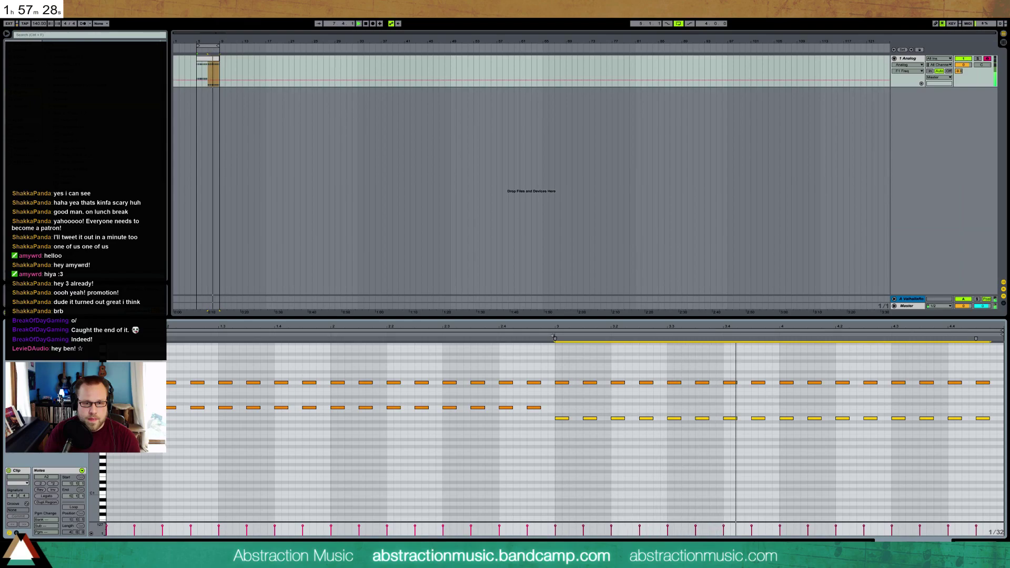
Step: Transpose all notes in the Analog clip up one octave and play the result
{"action": "key", "text": "space"}
{"action": "left_click_drag", "start_coordinate": [113, 369], "coordinate": [1000, 451]}
{"action": "key", "text": "shift+Up"}
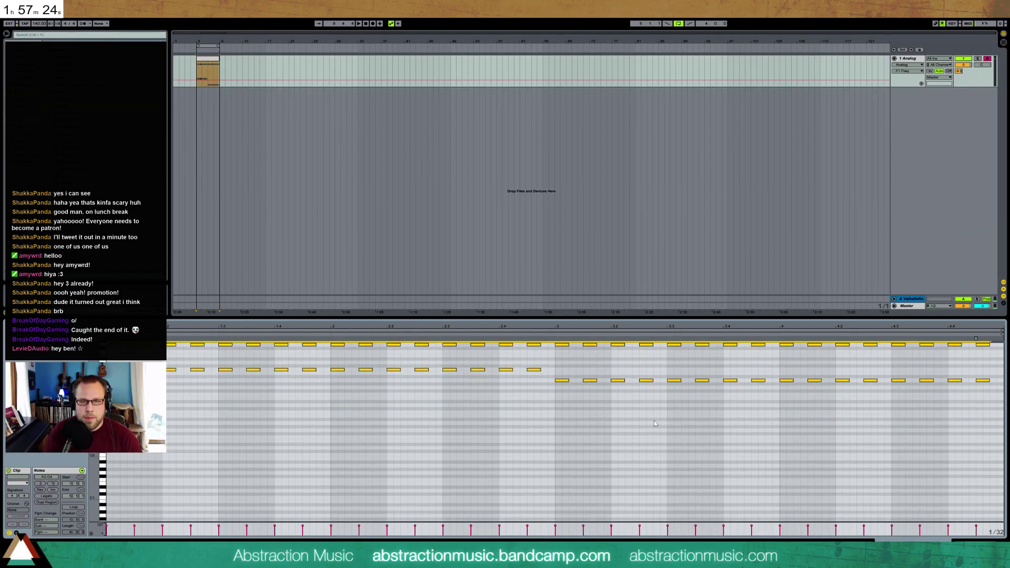
{"action": "key", "text": "space"}
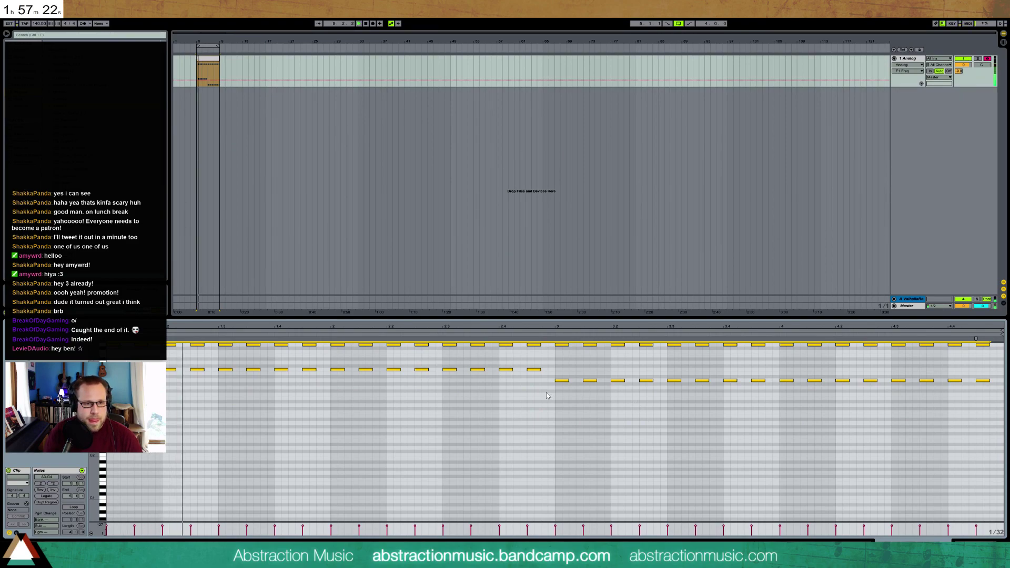
Step: Delete the upper row of notes and raise the remaining second-half notes three semitones to match the first half
{"action": "left_click", "coordinate": [398, 410]}
{"action": "left_click_drag", "start_coordinate": [112, 361], "coordinate": [991, 236]}
{"action": "key", "text": "Delete"}
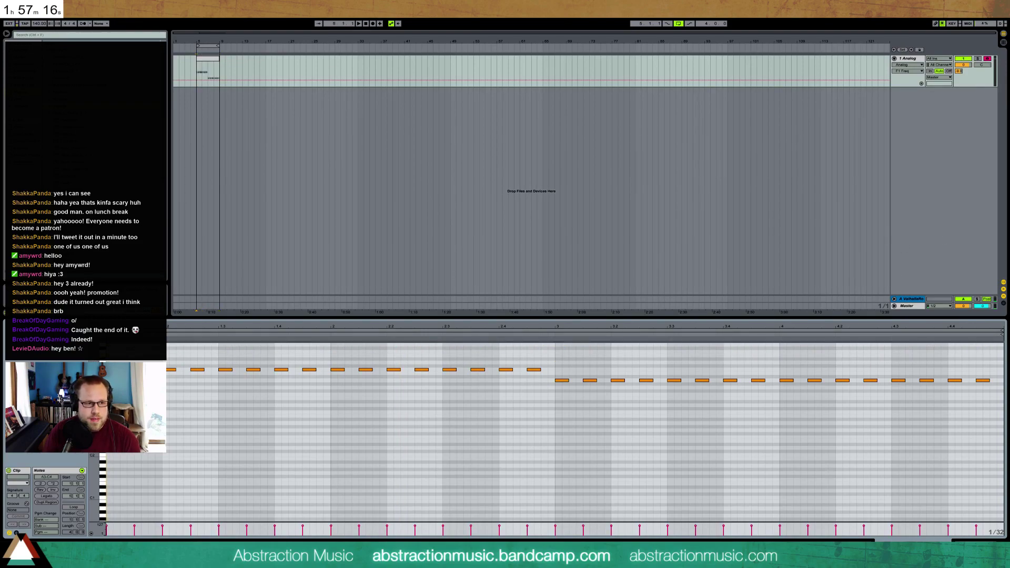
{"action": "left_click_drag", "start_coordinate": [557, 368], "coordinate": [980, 406]}
{"action": "key", "text": "Up"}
{"action": "key", "text": "Up"}
{"action": "key", "text": "Up"}
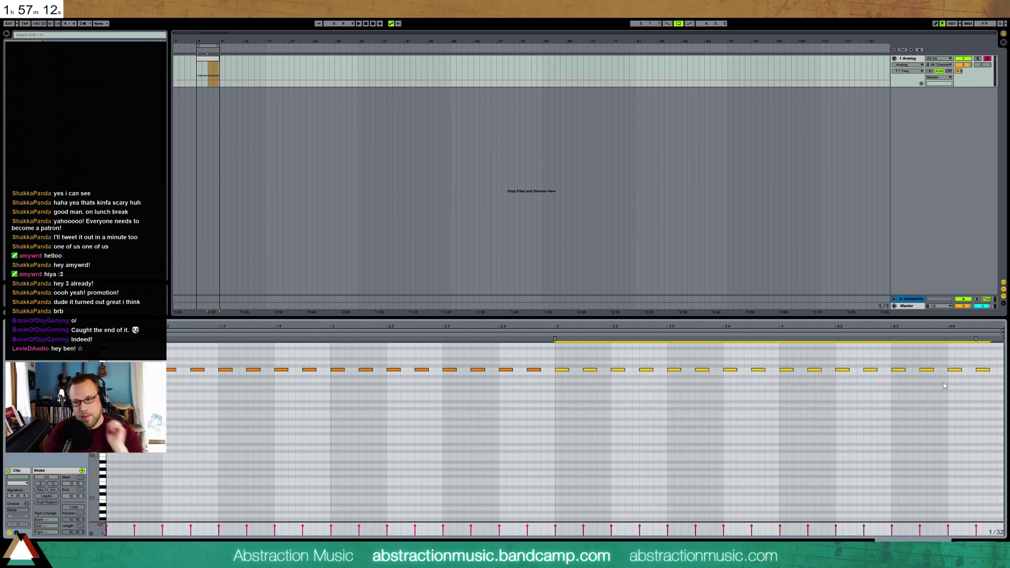
Step: Insert a MIDI track with Kontakt 5, load The Giant piano, and move the plug-in window clear of the tracks
{"action": "left_click", "coordinate": [927, 193]}
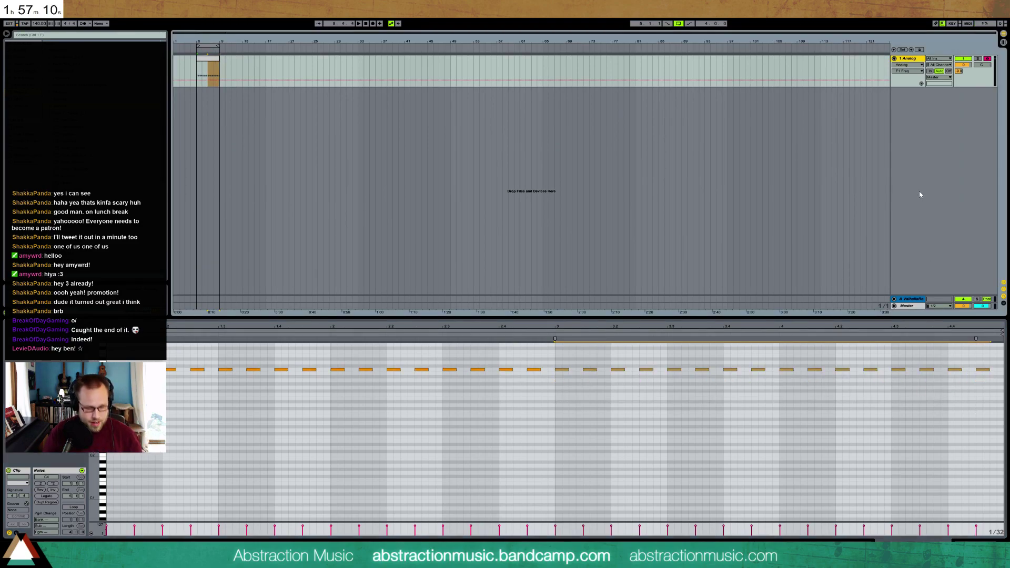
{"action": "key", "text": "ctrl+shift+t"}
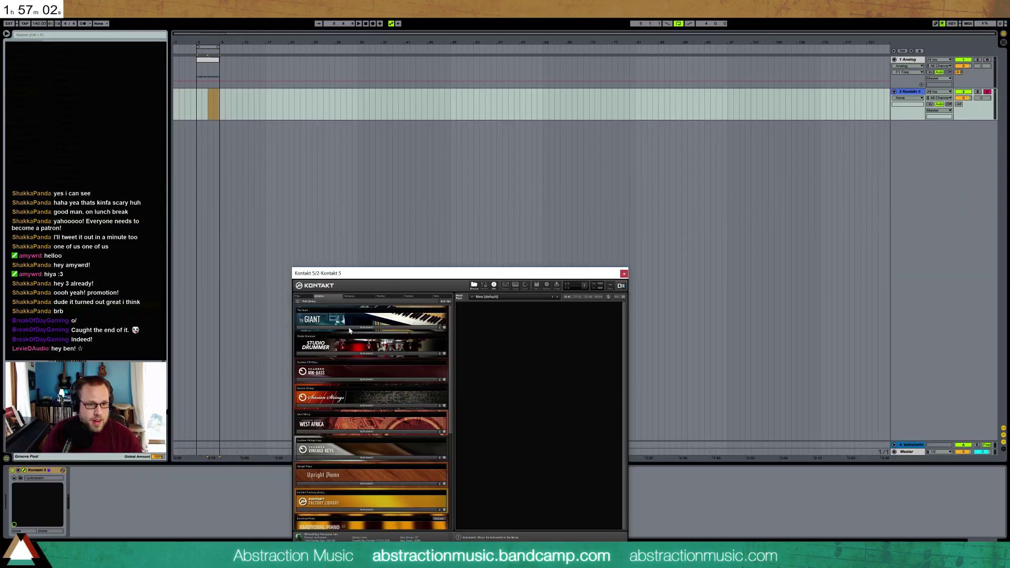
{"action": "left_click", "coordinate": [348, 328]}
{"action": "double_click", "coordinate": [325, 339]}
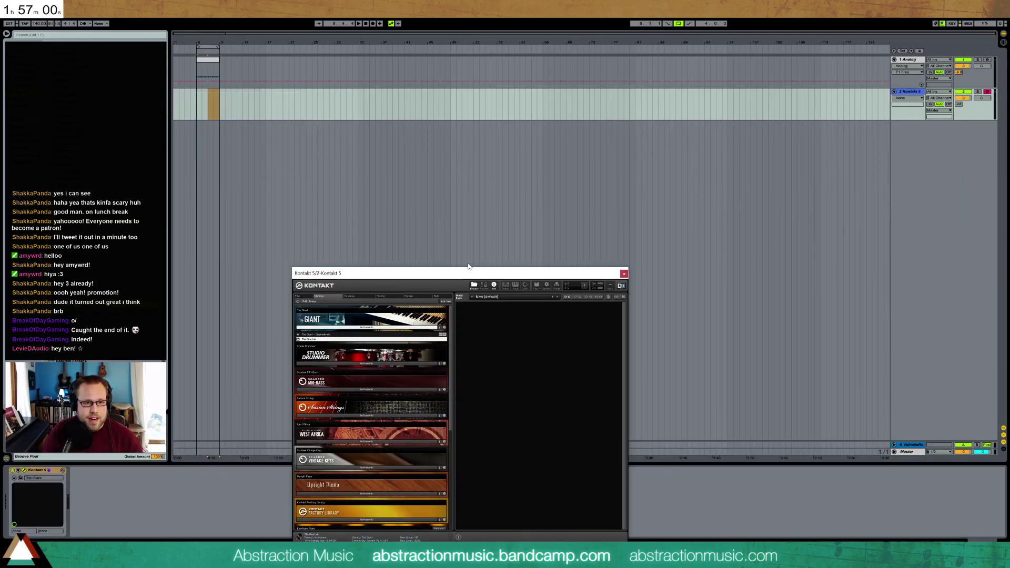
{"action": "left_click_drag", "start_coordinate": [470, 275], "coordinate": [687, 185]}
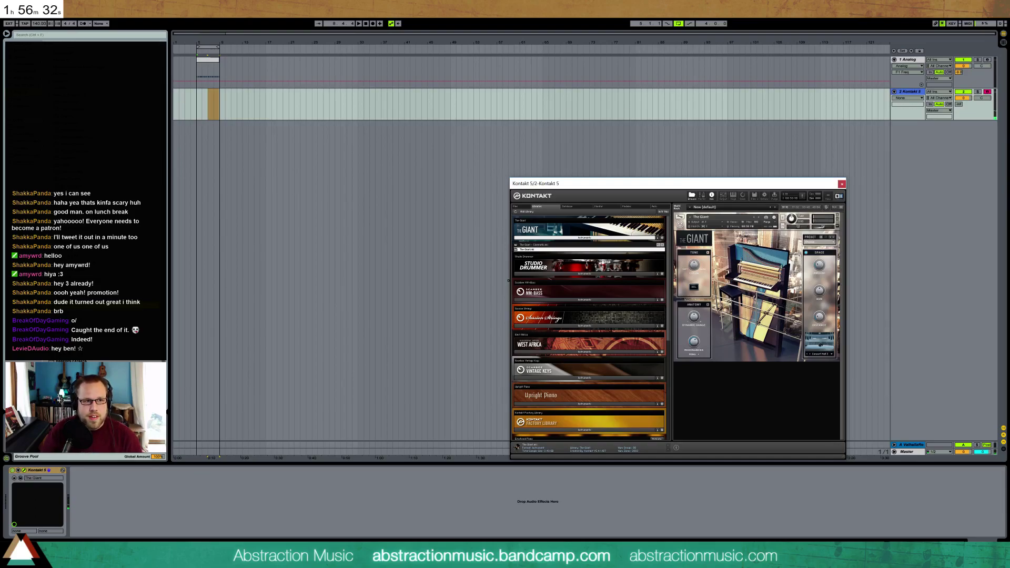
Step: Go back to the Analog track's device and slightly shorten its filter envelope decay
{"action": "double_click", "coordinate": [203, 58]}
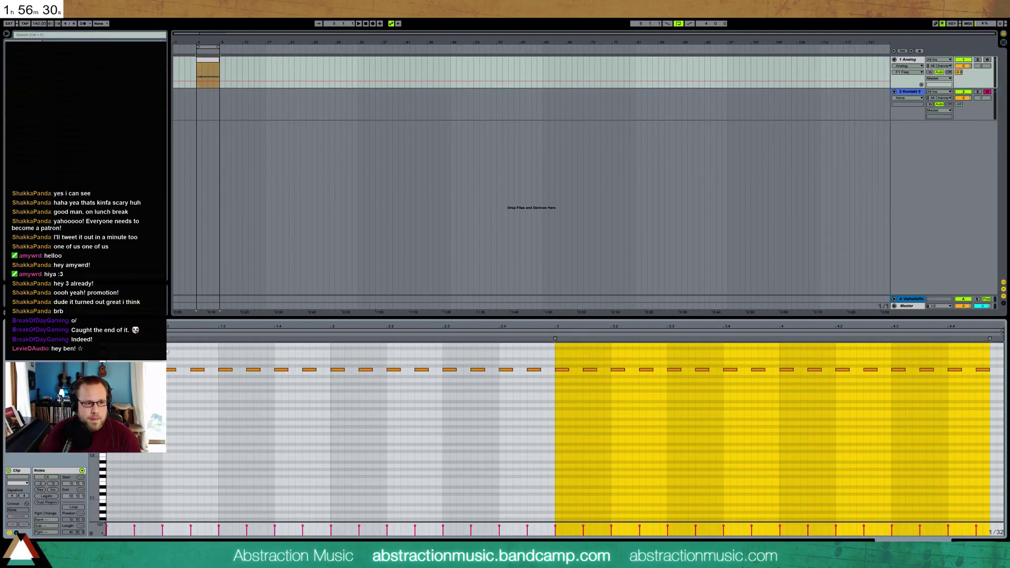
{"action": "left_click", "coordinate": [127, 355]}
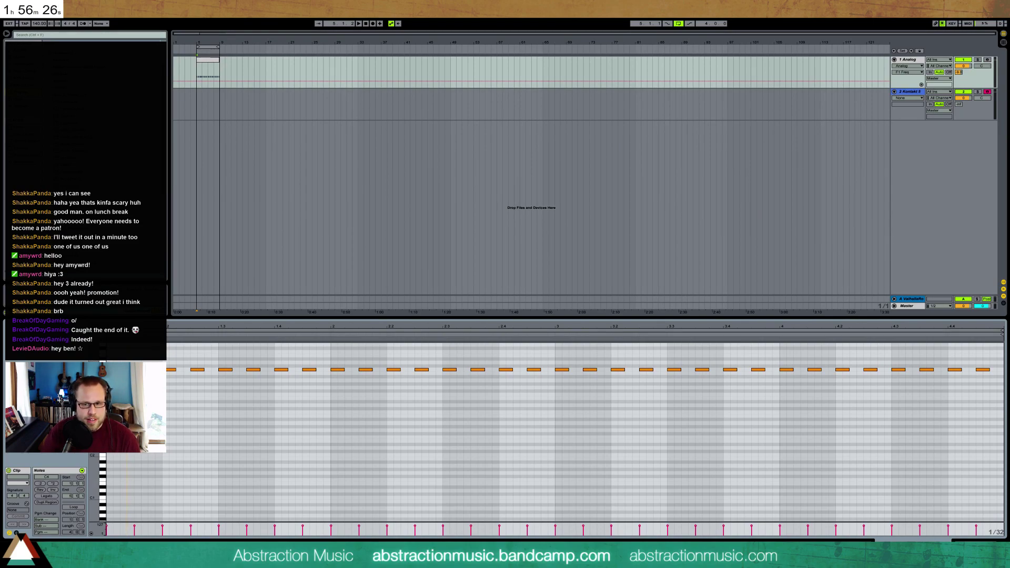
{"action": "key", "text": "shift+Tab"}
{"action": "left_click_drag", "start_coordinate": [51, 518], "coordinate": [49, 518]}
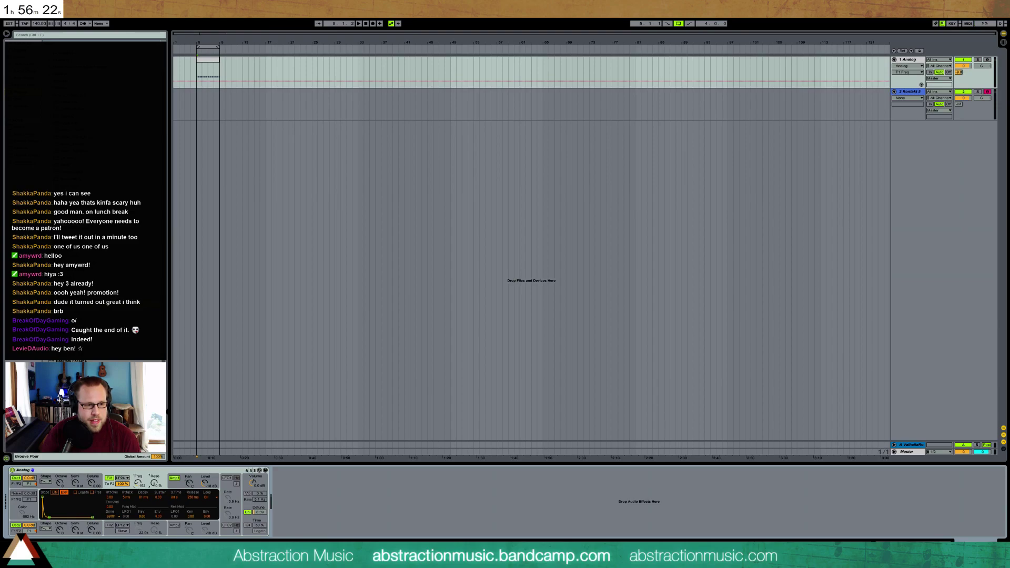
Step: Reduce Analog's unison detune and turn off its second oscillator
{"action": "left_click_drag", "start_coordinate": [260, 514], "coordinate": [260, 542]}
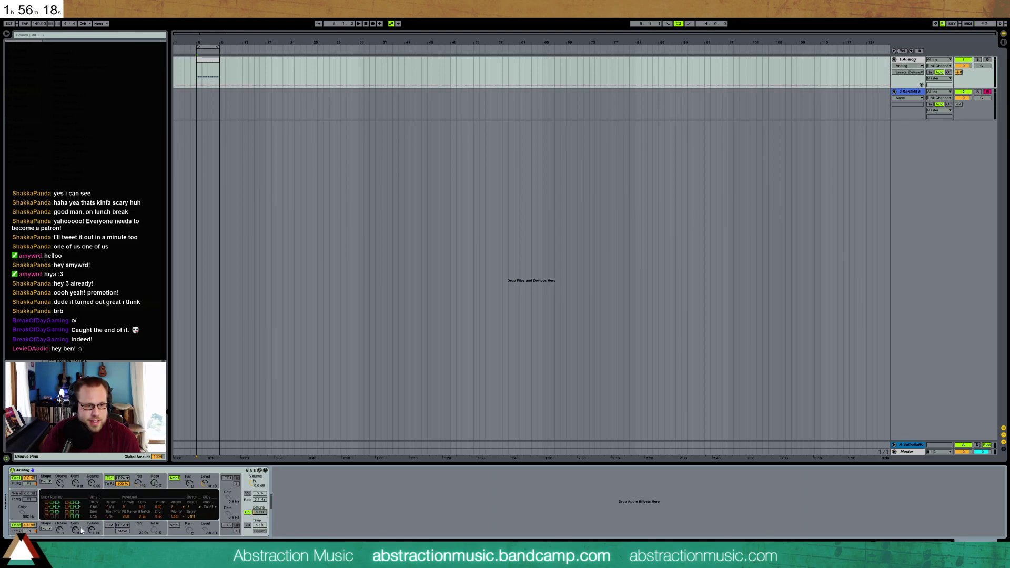
{"action": "left_click", "coordinate": [14, 526]}
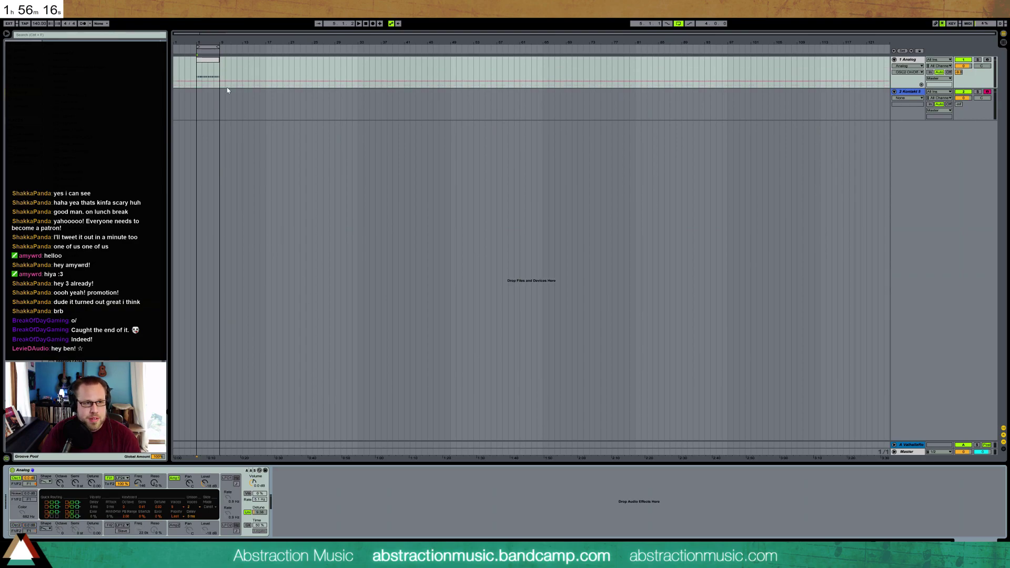
Step: Open the Analog clip's notes and raise the opening group's second and third notes by three and seven semitones
{"action": "left_click", "coordinate": [210, 65]}
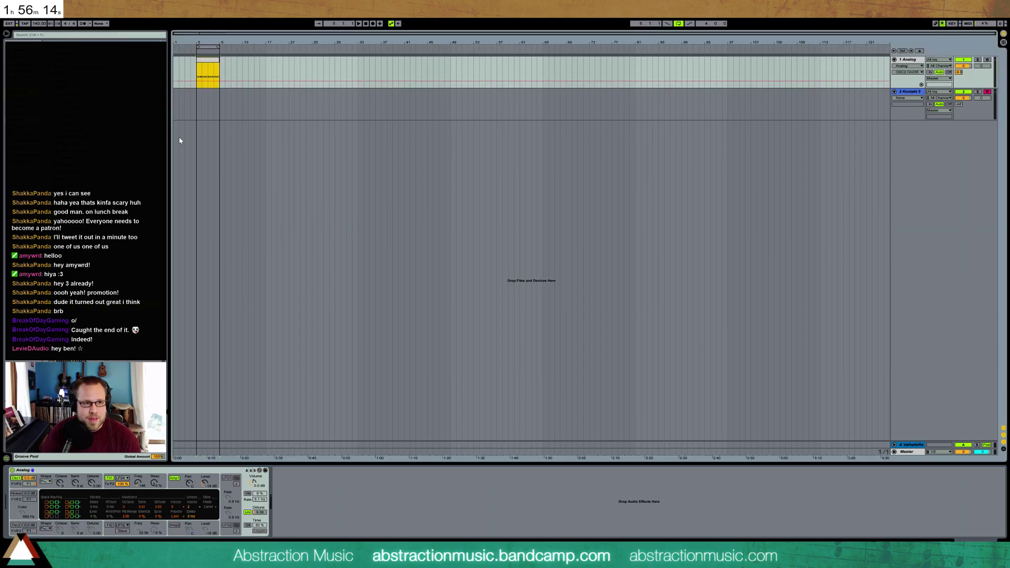
{"action": "double_click", "coordinate": [201, 67]}
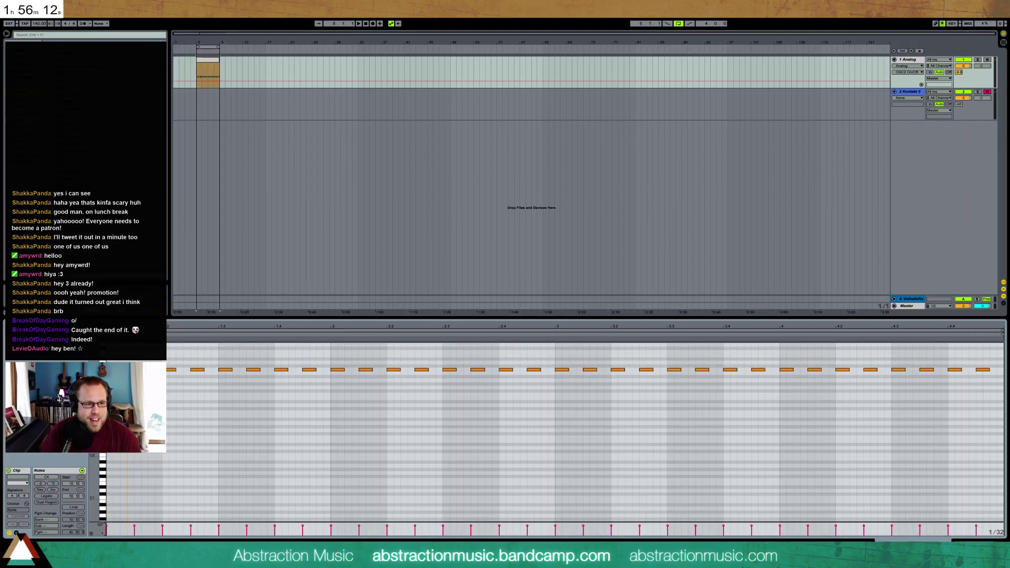
{"action": "key", "text": "Up"}
{"action": "key", "text": "Up"}
{"action": "key", "text": "Up"}
{"action": "key", "text": "Up"}
{"action": "key", "text": "Up"}
{"action": "key", "text": "Up"}
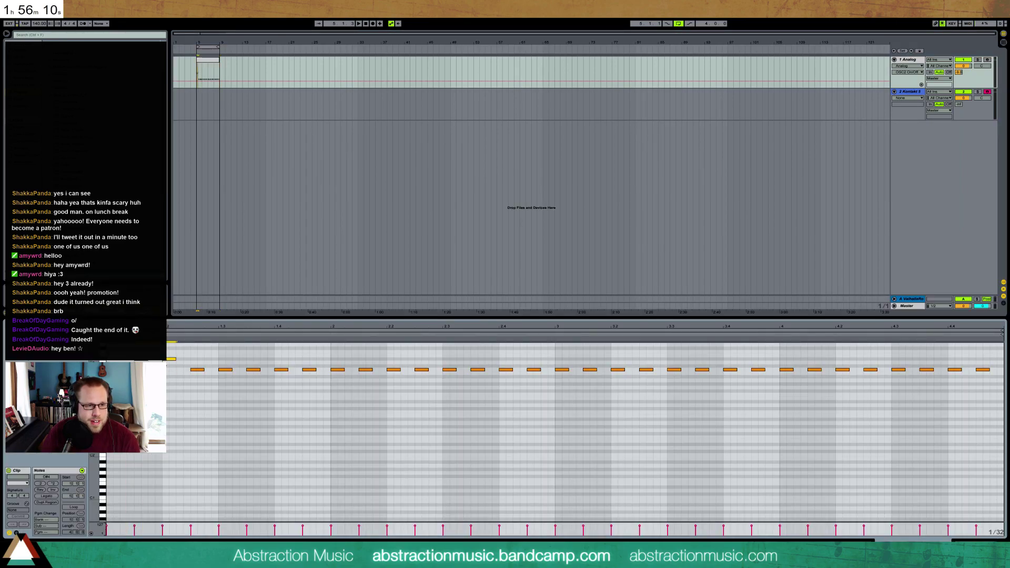
Step: Continue the arpeggio in the next two three-note groups, raising each middle note three semitones and each last note seven
{"action": "left_click", "coordinate": [222, 369]}
{"action": "key", "text": "Up"}
{"action": "key", "text": "Up"}
{"action": "key", "text": "Up"}
{"action": "left_click", "coordinate": [253, 370]}
{"action": "key", "text": "Up"}
{"action": "key", "text": "Up"}
{"action": "key", "text": "Up"}
{"action": "key", "text": "Up"}
{"action": "key", "text": "Up"}
{"action": "left_click", "coordinate": [308, 370]}
{"action": "key", "text": "Up"}
{"action": "key", "text": "Up"}
{"action": "key", "text": "Up"}
{"action": "left_click", "coordinate": [337, 370]}
{"action": "key", "text": "Up"}
{"action": "key", "text": "Up"}
{"action": "key", "text": "Up"}
{"action": "key", "text": "Up"}
{"action": "key", "text": "Up"}
{"action": "key", "text": "Up"}
{"action": "key", "text": "Up"}
Step: Shape the fourth and fifth three-note groups the same way, with middle notes up three semitones and last notes up seven
{"action": "left_click_drag", "start_coordinate": [387, 358], "coordinate": [429, 390]}
{"action": "key", "text": "Up"}
{"action": "key", "text": "Up"}
{"action": "key", "text": "Up"}
{"action": "left_click", "coordinate": [422, 358]}
{"action": "key", "text": "Up"}
{"action": "key", "text": "Up"}
{"action": "key", "text": "Up"}
{"action": "key", "text": "Up"}
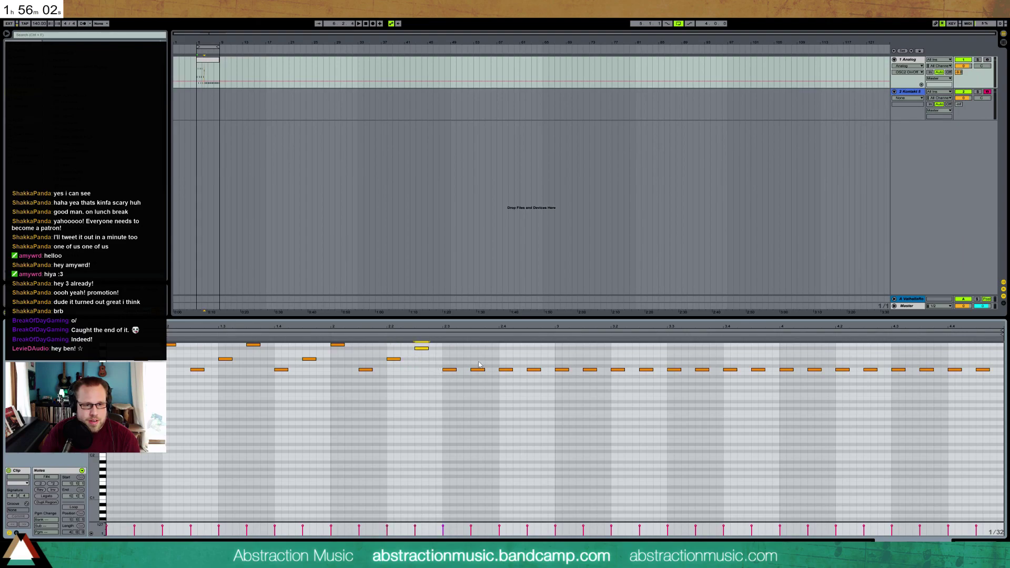
{"action": "left_click", "coordinate": [478, 369]}
{"action": "left_click", "coordinate": [506, 370], "text": "shift"}
{"action": "key", "text": "Up"}
{"action": "key", "text": "Up"}
{"action": "key", "text": "Up"}
{"action": "left_click", "coordinate": [504, 359]}
{"action": "key", "text": "Up"}
{"action": "key", "text": "Up"}
{"action": "key", "text": "Up"}
{"action": "key", "text": "Up"}
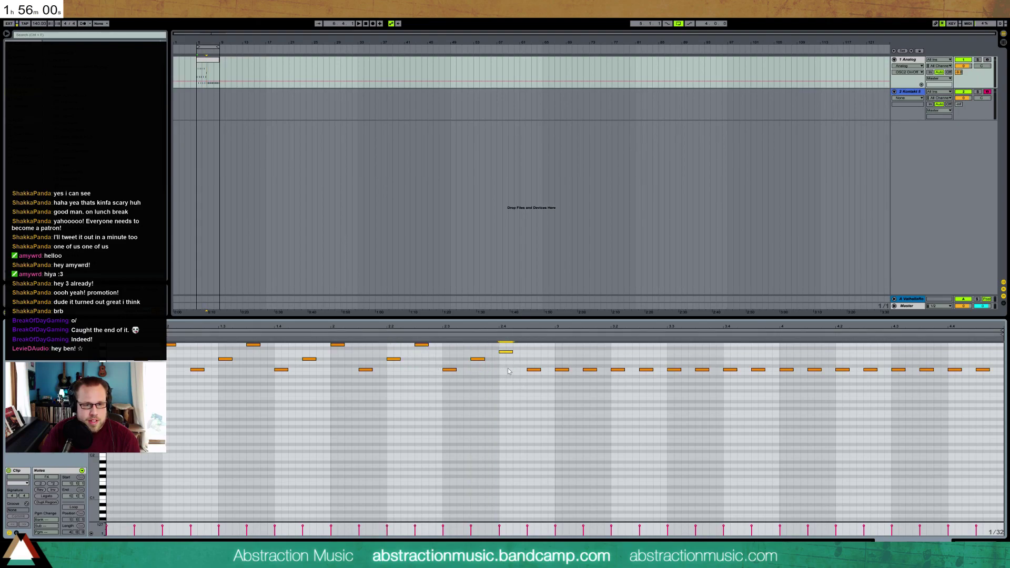
Step: At bar 3, lower the first note four semitones and raise the following two by three and seven semitones
{"action": "left_click", "coordinate": [561, 362]}
{"action": "left_click", "coordinate": [563, 370]}
{"action": "key", "text": "Down"}
{"action": "key", "text": "Down"}
{"action": "key", "text": "Down"}
{"action": "key", "text": "Down"}
{"action": "left_click", "coordinate": [590, 370]}
{"action": "key", "text": "Up"}
{"action": "key", "text": "Up"}
{"action": "left_click", "coordinate": [622, 370]}
{"action": "key", "text": "Up"}
{"action": "key", "text": "Up"}
{"action": "key", "text": "Up"}
{"action": "key", "text": "Up"}
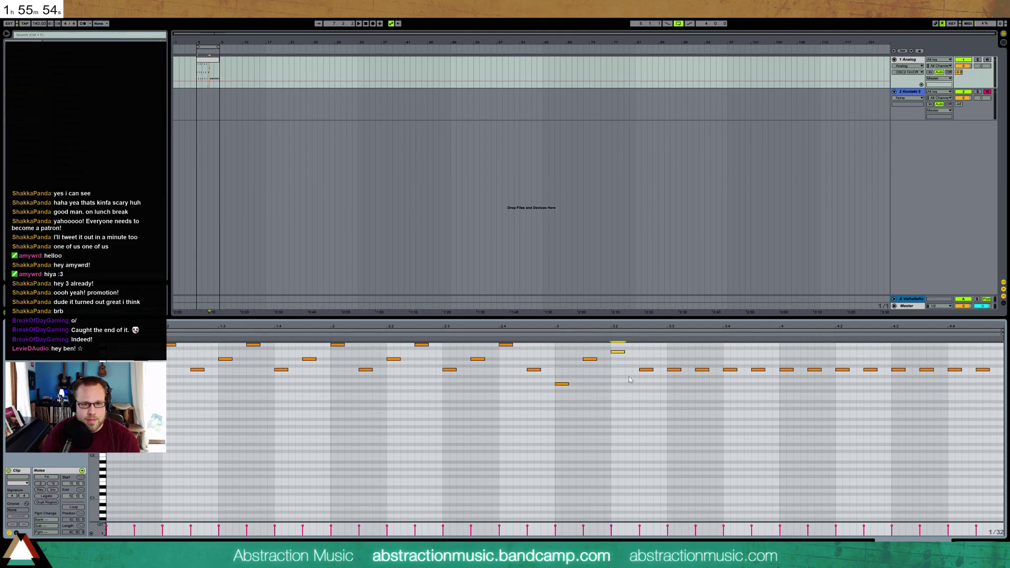
{"action": "key", "text": "Up"}
Step: Delete the remaining flat notes, duplicate bar 3's opening three-note group to the end of the clip, and play it
{"action": "left_click_drag", "start_coordinate": [639, 379], "coordinate": [995, 376]}
{"action": "key", "text": "Delete"}
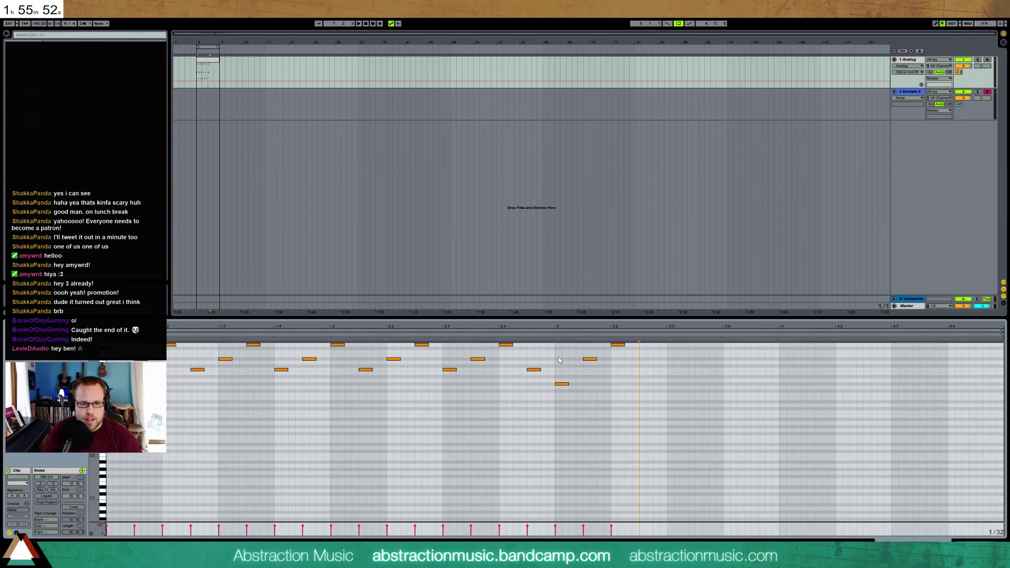
{"action": "left_click_drag", "start_coordinate": [558, 348], "coordinate": [641, 398]}
{"action": "key", "text": "ctrl+d"}
{"action": "key", "text": "ctrl+d"}
{"action": "key", "text": "ctrl+d"}
{"action": "key", "text": "ctrl+d"}
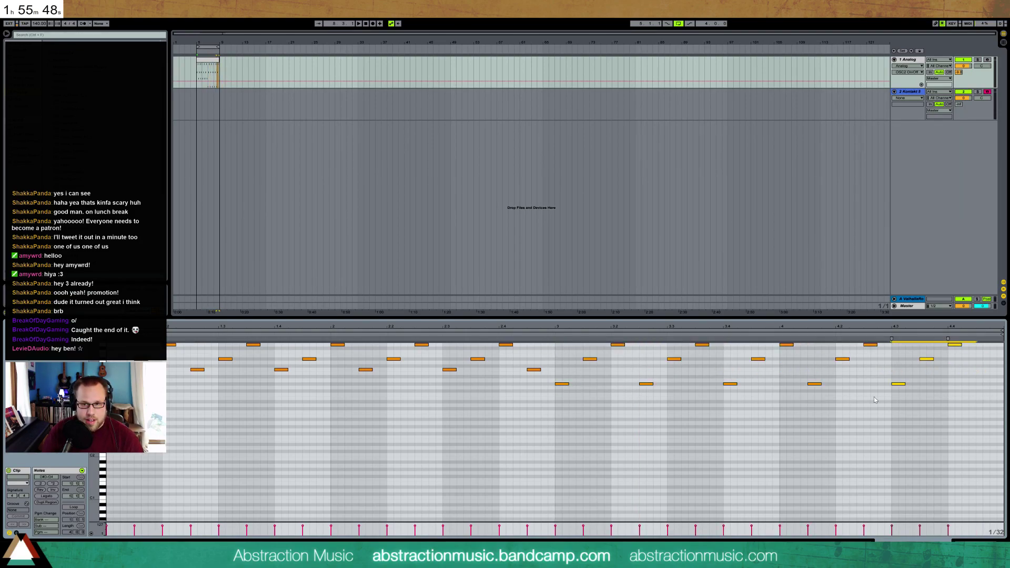
{"action": "key", "text": "ctrl+d"}
{"action": "left_click", "coordinate": [969, 390]}
{"action": "key", "text": "space"}
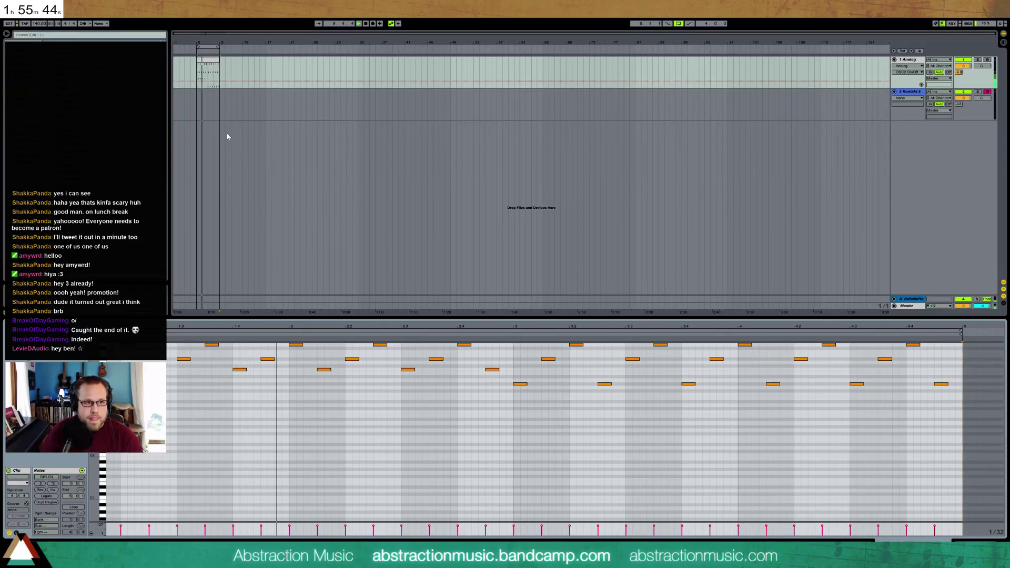
Step: Remove the stray low note, then transpose all the clip's notes down one octave
{"action": "double_click", "coordinate": [362, 452]}
{"action": "key", "text": "ctrl+a"}
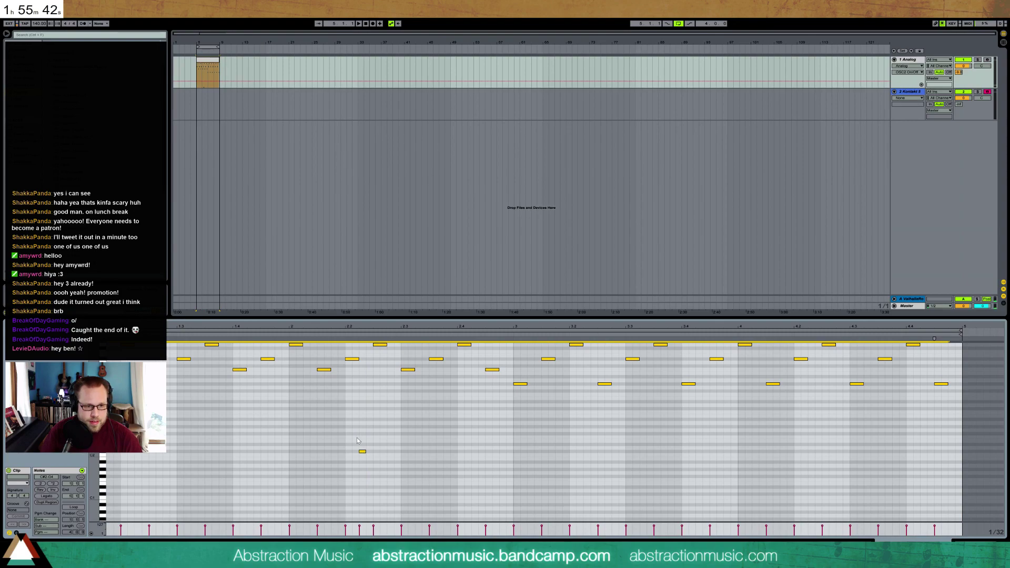
{"action": "left_click_drag", "start_coordinate": [356, 437], "coordinate": [380, 470]}
{"action": "key", "text": "Delete"}
{"action": "key", "text": "ctrl+a"}
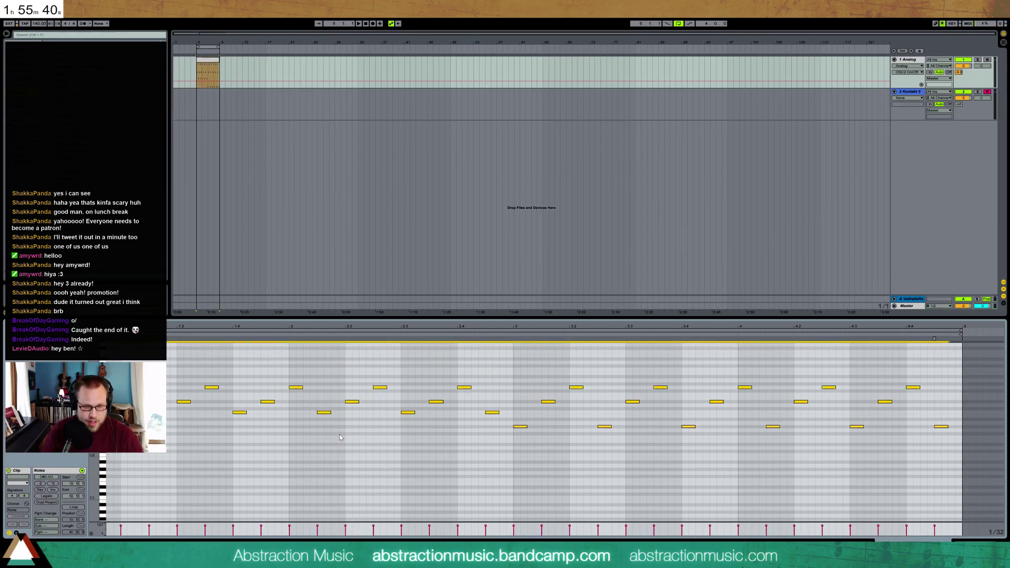
{"action": "key", "text": "shift+Down"}
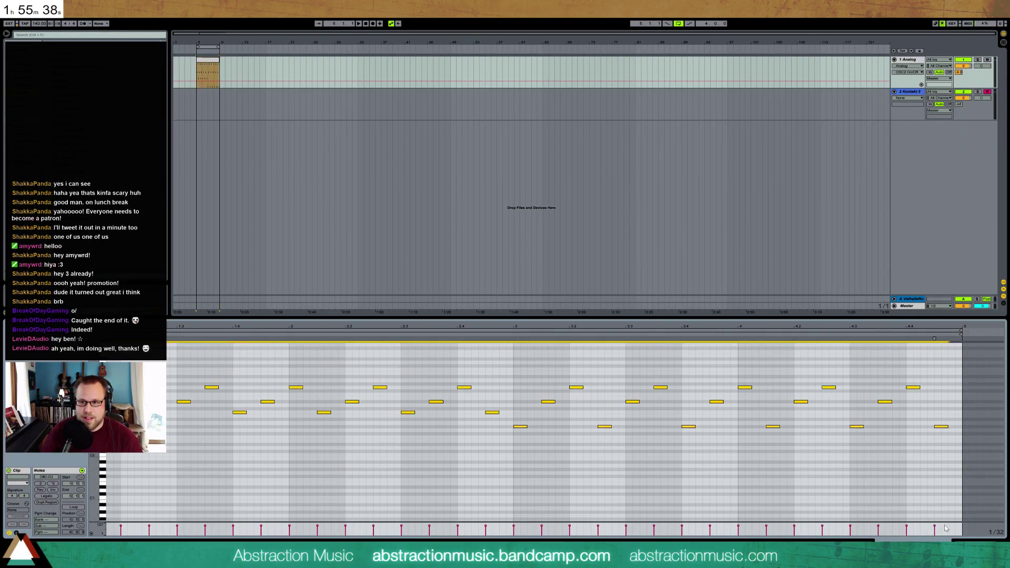
Step: Adjust Analog's first oscillator pulse width and raise its first filter's cutoff frequency while the loop plays
{"action": "key", "text": "shift+Tab"}
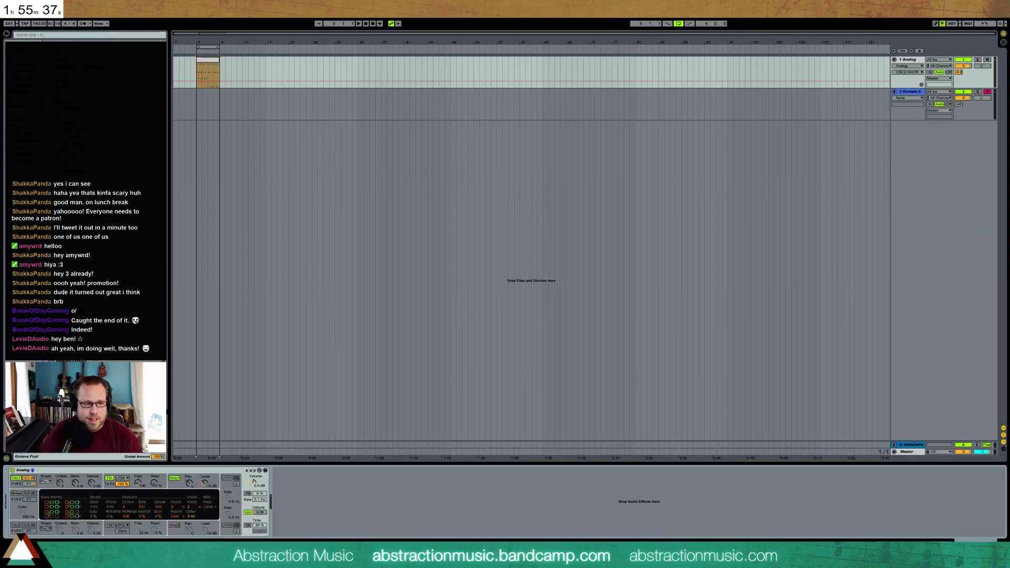
{"action": "left_click", "coordinate": [49, 483]}
{"action": "left_click_drag", "start_coordinate": [163, 519], "coordinate": [163, 520]}
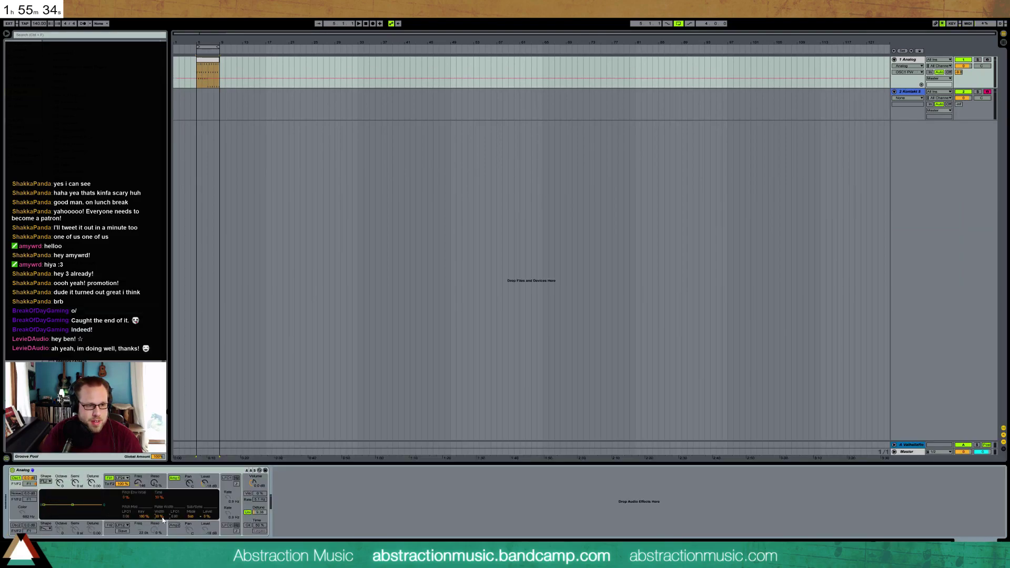
{"action": "left_click", "coordinate": [137, 483]}
{"action": "key", "text": "space"}
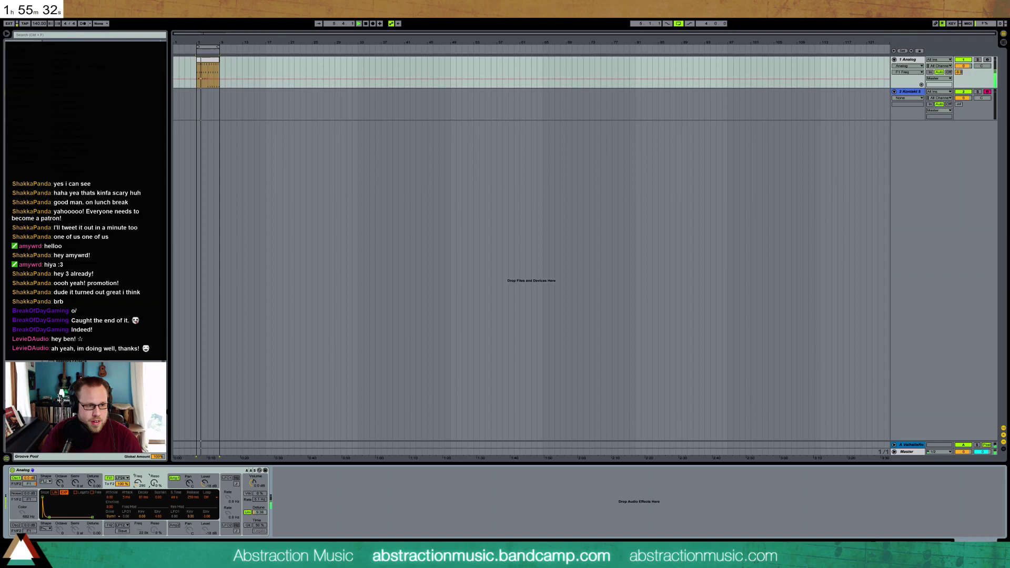
{"action": "left_click_drag", "start_coordinate": [138, 484], "coordinate": [138, 485]}
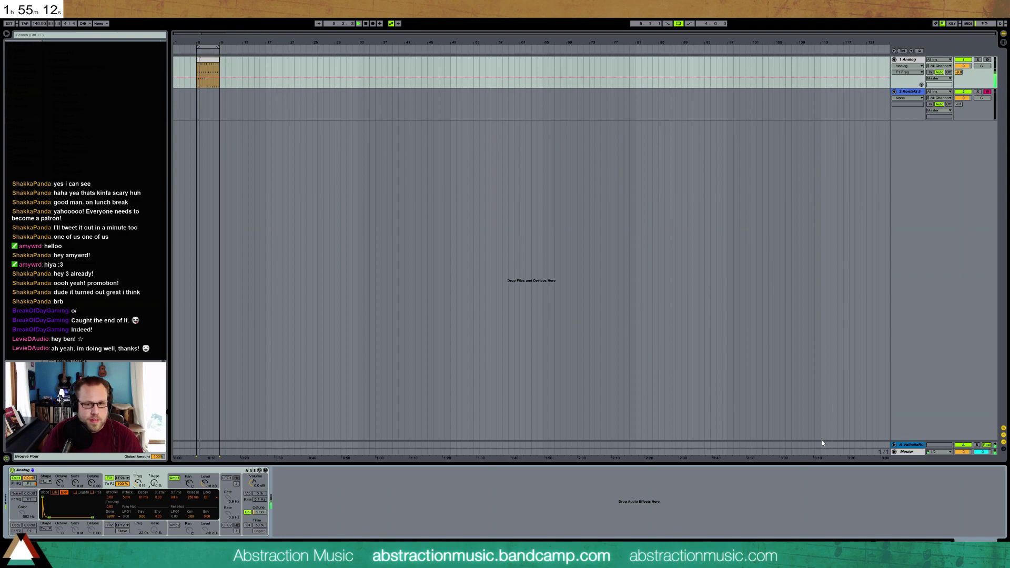
Step: Lengthen the ValhallaRoom return's reverb decay to 7.16 s and close the plug-in window
{"action": "left_click", "coordinate": [921, 448]}
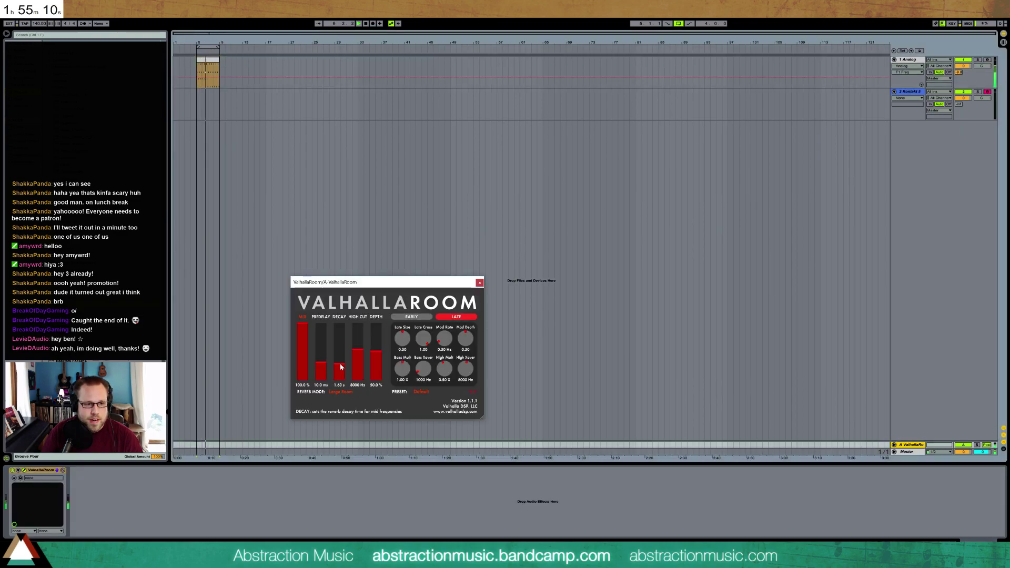
{"action": "left_click_drag", "start_coordinate": [341, 367], "coordinate": [333, 358]}
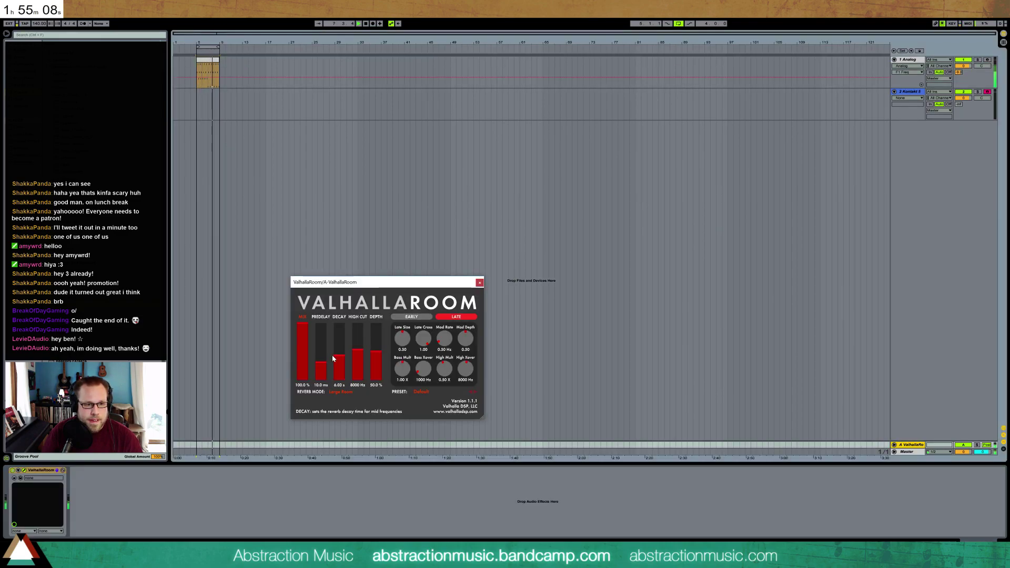
{"action": "left_click", "coordinate": [478, 282]}
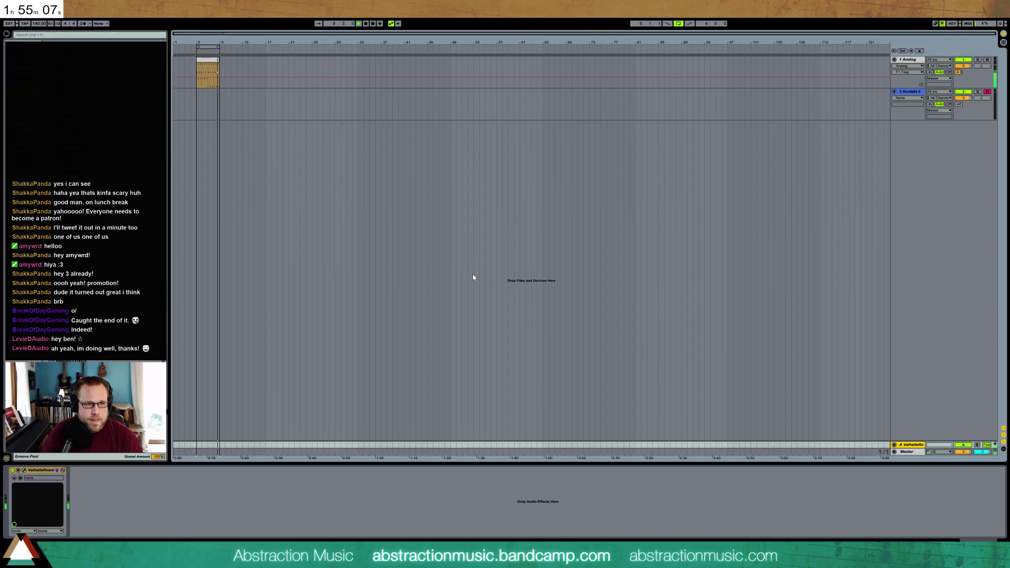
Step: Reopen the Analog clip and, in its first half, raise the top notes of the second and fourth groups three semitones
{"action": "left_click", "coordinate": [210, 60]}
{"action": "double_click", "coordinate": [209, 59]}
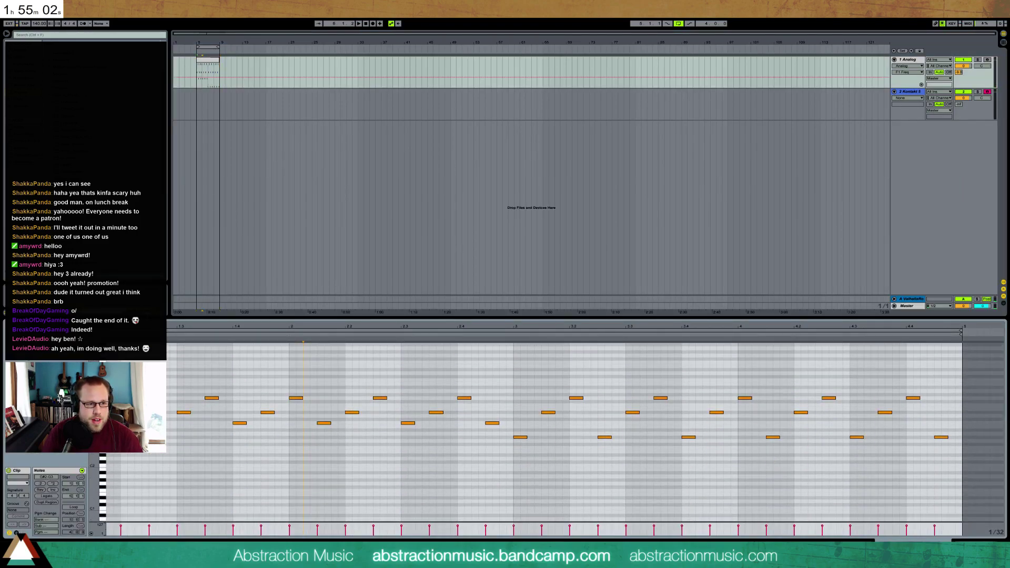
{"action": "left_click", "coordinate": [246, 398]}
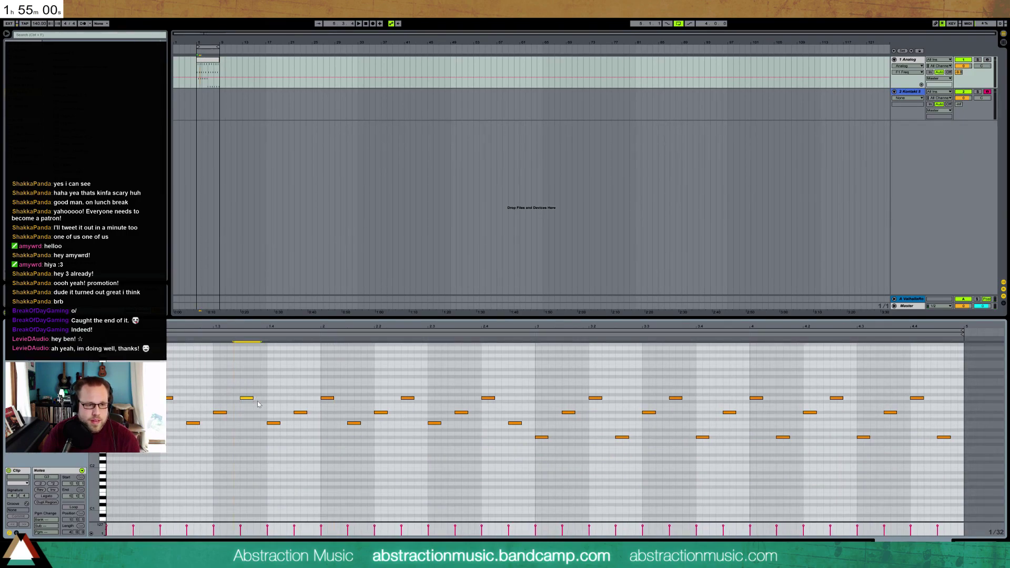
{"action": "key", "text": "Up"}
{"action": "key", "text": "Up"}
{"action": "key", "text": "Up"}
{"action": "left_click", "coordinate": [407, 399]}
{"action": "key", "text": "Up"}
{"action": "key", "text": "Up"}
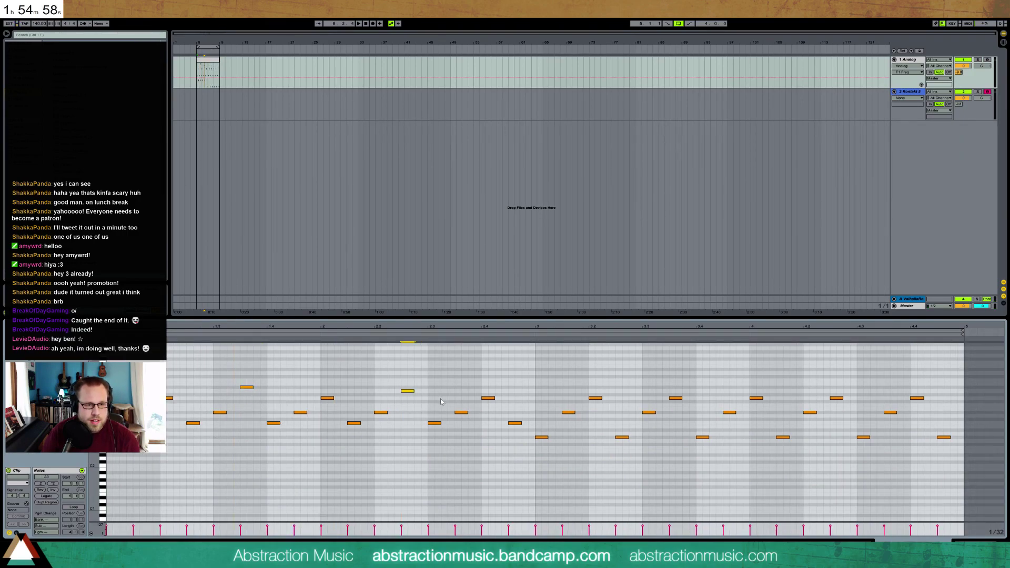
Step: In the clip's second half, raise the top notes of the second and fourth groups three semitones and play the loop
{"action": "left_click", "coordinate": [678, 399]}
{"action": "key", "text": "Up"}
{"action": "key", "text": "Up"}
{"action": "left_click", "coordinate": [836, 398]}
{"action": "key", "text": "Up"}
{"action": "key", "text": "Up"}
{"action": "key", "text": "space"}
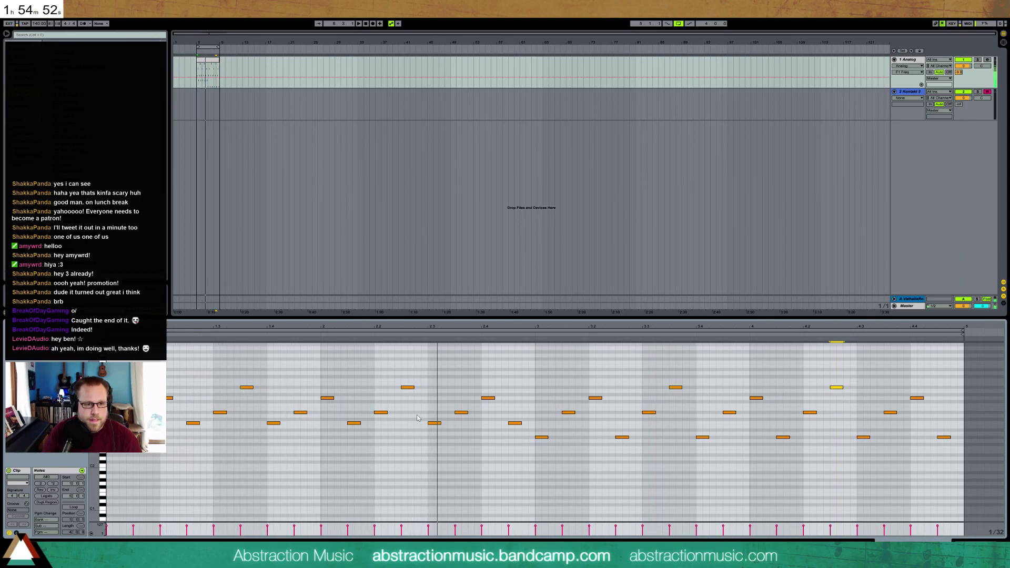
Step: Raise the last two notes before bar 3 by five and ten semitones respectively
{"action": "left_click_drag", "start_coordinate": [483, 389], "coordinate": [522, 432]}
{"action": "key", "text": "Up"}
{"action": "key", "text": "Up"}
{"action": "key", "text": "Up"}
{"action": "key", "text": "Up"}
{"action": "key", "text": "Up"}
{"action": "key", "text": "shift+Up"}
{"action": "key", "text": "Down"}
{"action": "key", "text": "Down"}
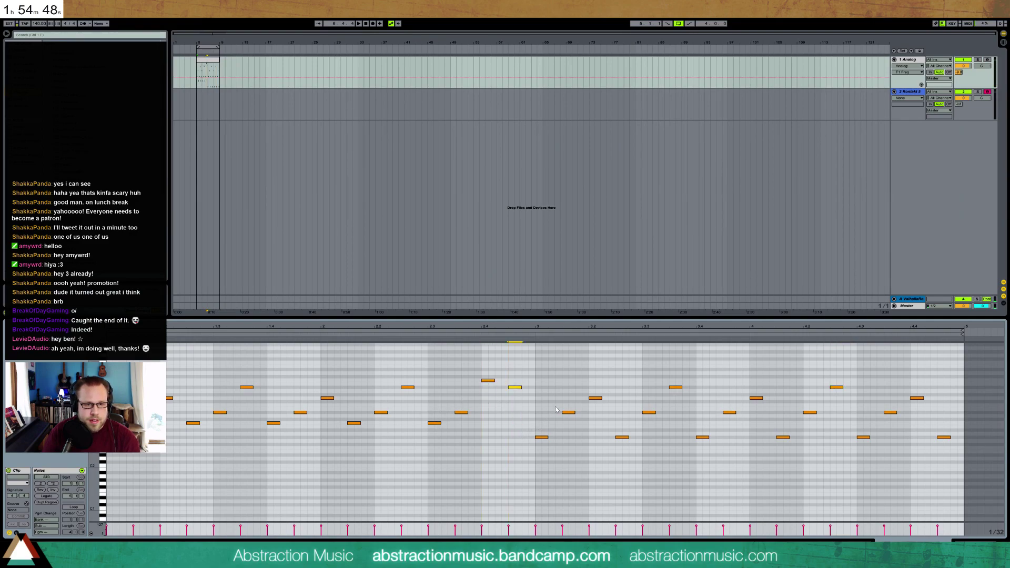
Step: Raise the clip's final two notes by five and nineteen semitones respectively, and play the loop
{"action": "left_click", "coordinate": [917, 398]}
{"action": "key", "text": "Up"}
{"action": "key", "text": "Up"}
{"action": "left_click", "coordinate": [943, 437]}
{"action": "key", "text": "shift+Up"}
{"action": "key", "text": "Up"}
{"action": "key", "text": "Up"}
{"action": "key", "text": "Up"}
{"action": "key", "text": "Up"}
{"action": "key", "text": "Up"}
{"action": "key", "text": "Up"}
{"action": "key", "text": "Up"}
{"action": "key", "text": "space"}
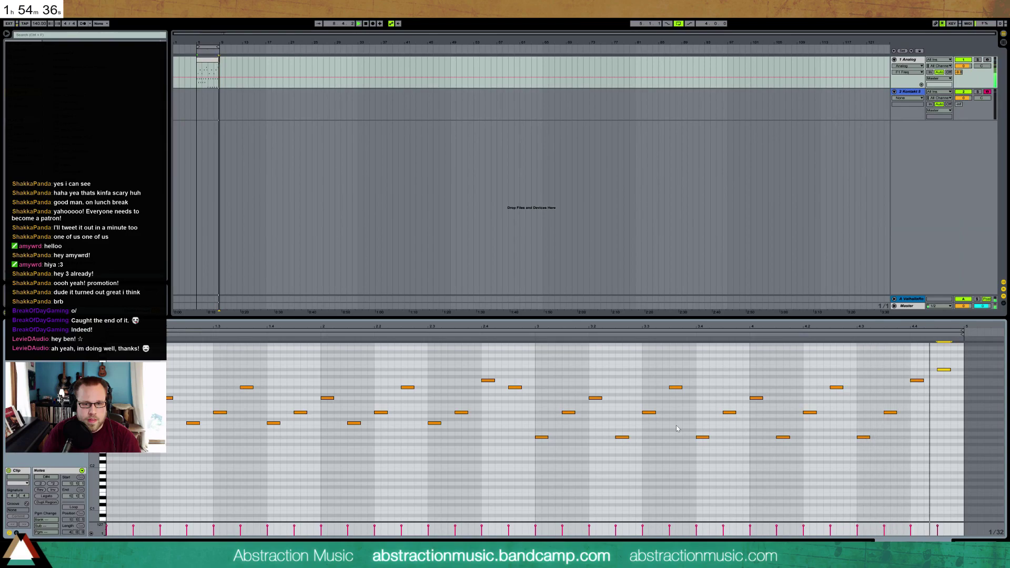
Step: Lower the clip's last two notes by two semitones, and the very last one by one more
{"action": "left_click_drag", "start_coordinate": [920, 360], "coordinate": [960, 398]}
{"action": "key", "text": "Down"}
{"action": "key", "text": "Down"}
{"action": "left_click", "coordinate": [944, 377]}
{"action": "key", "text": "Down"}
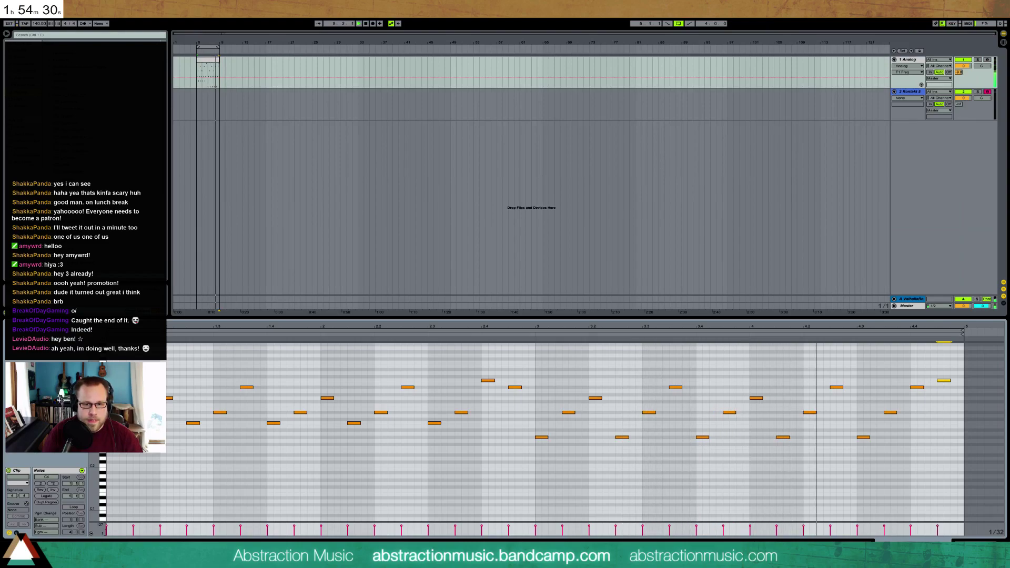
Step: Return to the Analog device, tweak its filter envelope, and bring the amplifier envelope's sustain down to zero
{"action": "key", "text": "shift+Tab"}
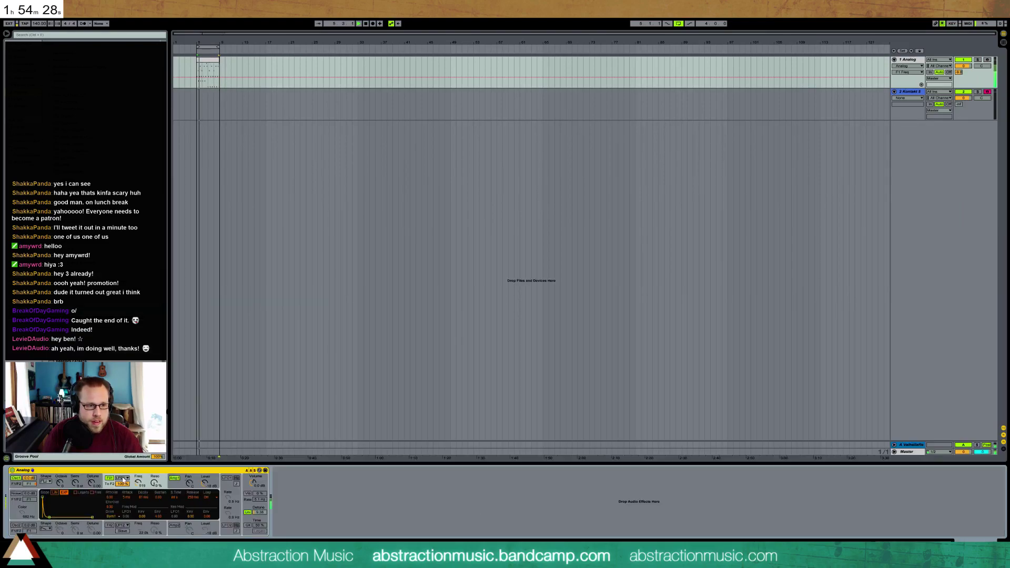
{"action": "left_click_drag", "start_coordinate": [49, 522], "coordinate": [84, 515]}
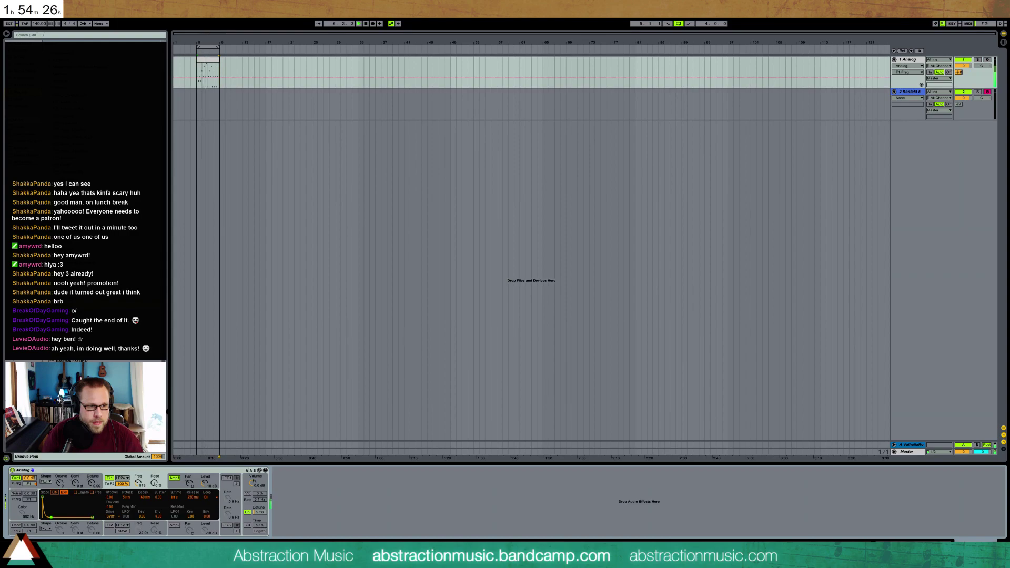
{"action": "left_click", "coordinate": [178, 484]}
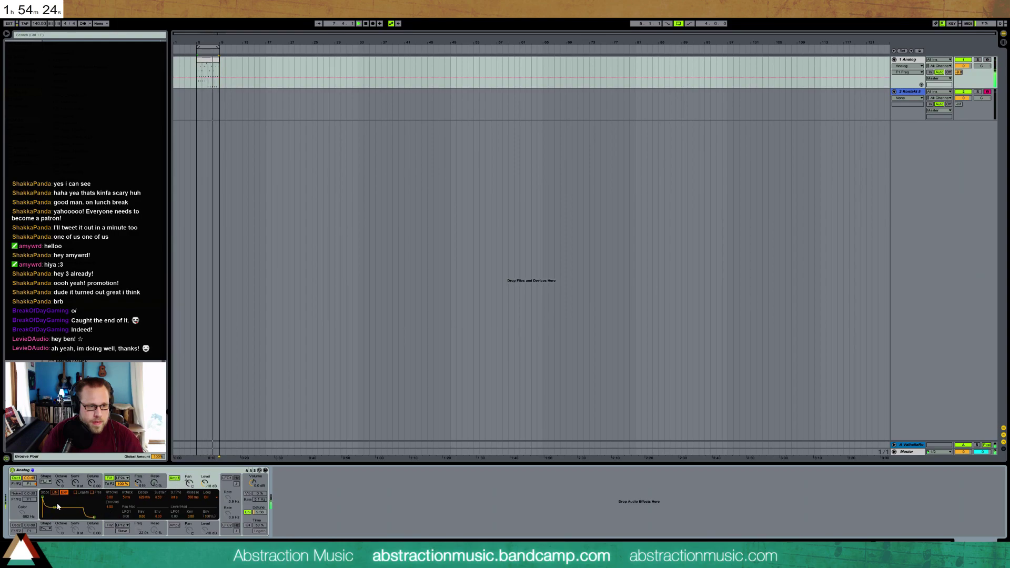
{"action": "left_click_drag", "start_coordinate": [55, 507], "coordinate": [56, 518]}
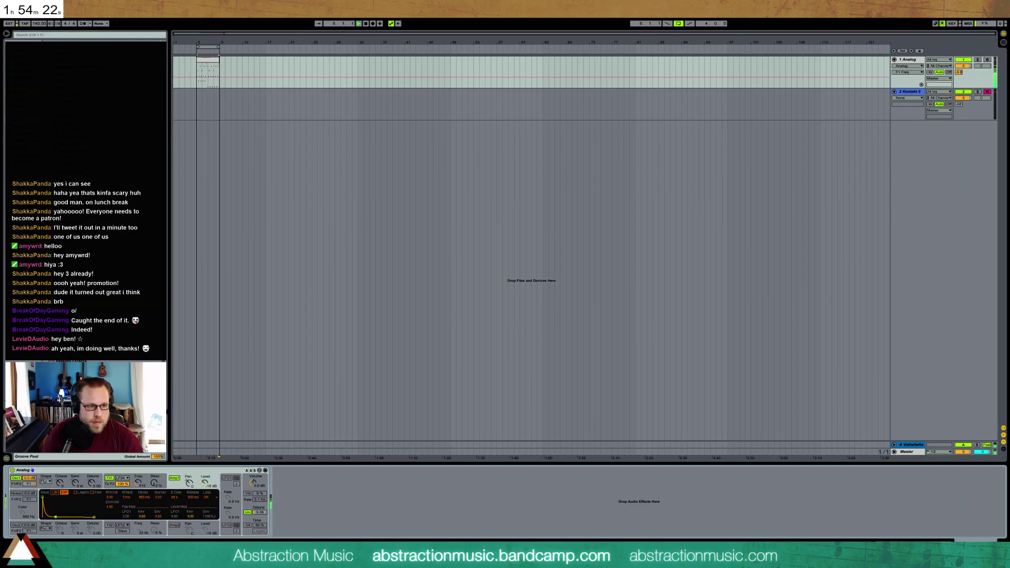
Step: Lower the Analog track's reverb send, lengthen ValhallaRoom's decay to 7.91 s, and close the plug-in window
{"action": "left_click", "coordinate": [203, 446]}
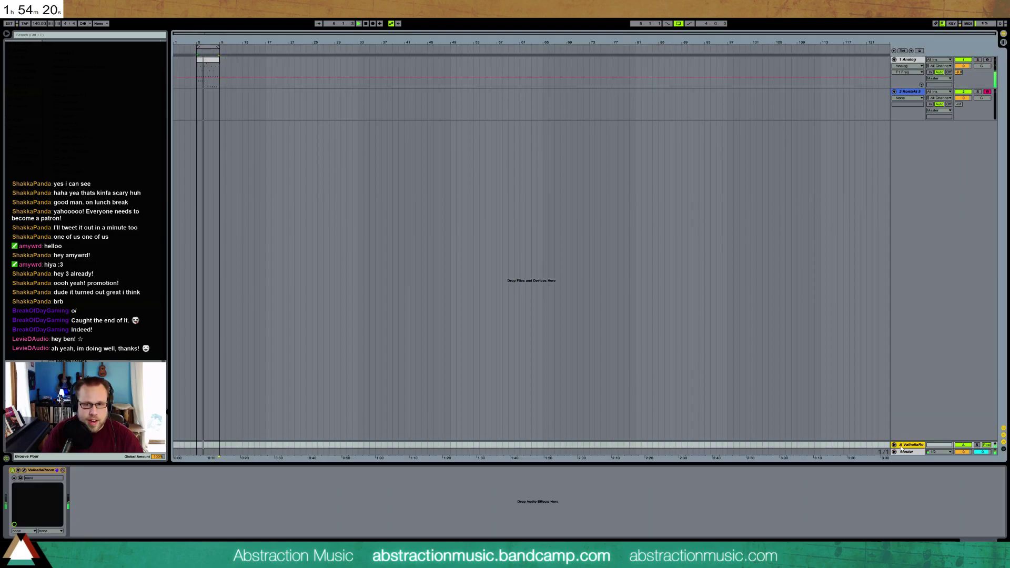
{"action": "left_click", "coordinate": [25, 475]}
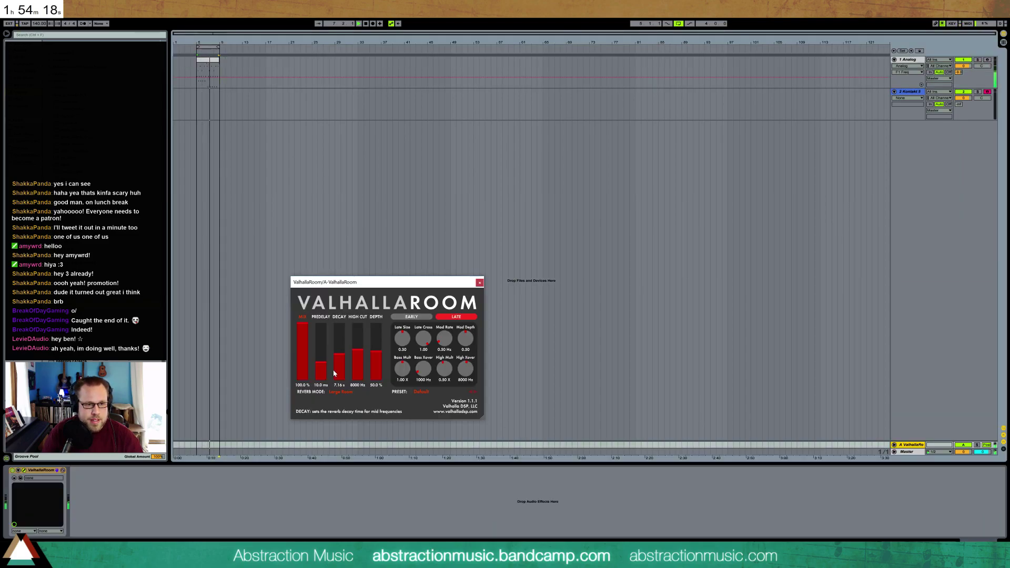
{"action": "left_click_drag", "start_coordinate": [959, 72], "coordinate": [958, 81]}
{"action": "left_click_drag", "start_coordinate": [341, 362], "coordinate": [337, 352]}
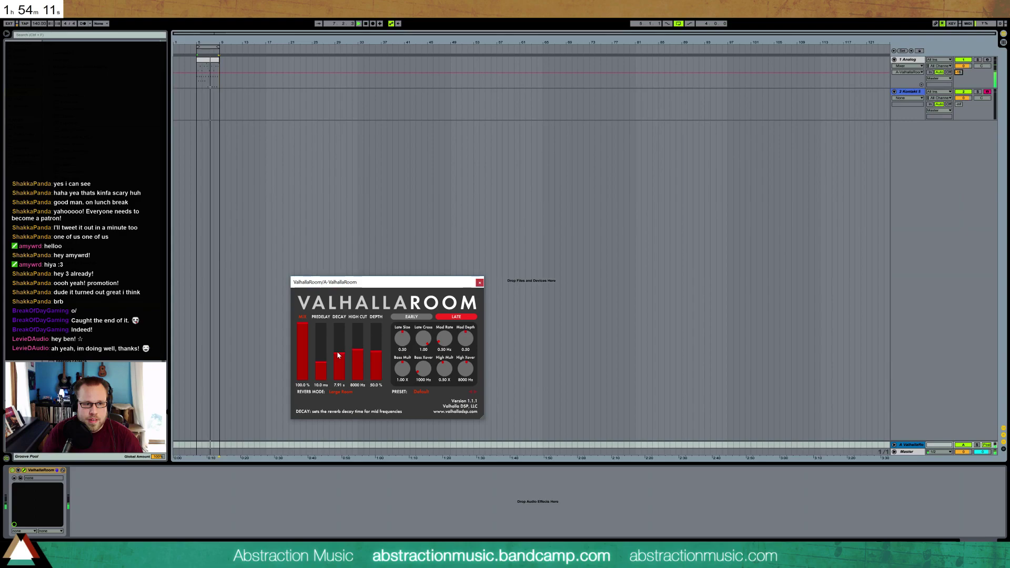
{"action": "left_click", "coordinate": [479, 283]}
Step: Select the Analog track's clip and adjust the unison detune in the Analog device
{"action": "left_click", "coordinate": [214, 62]}
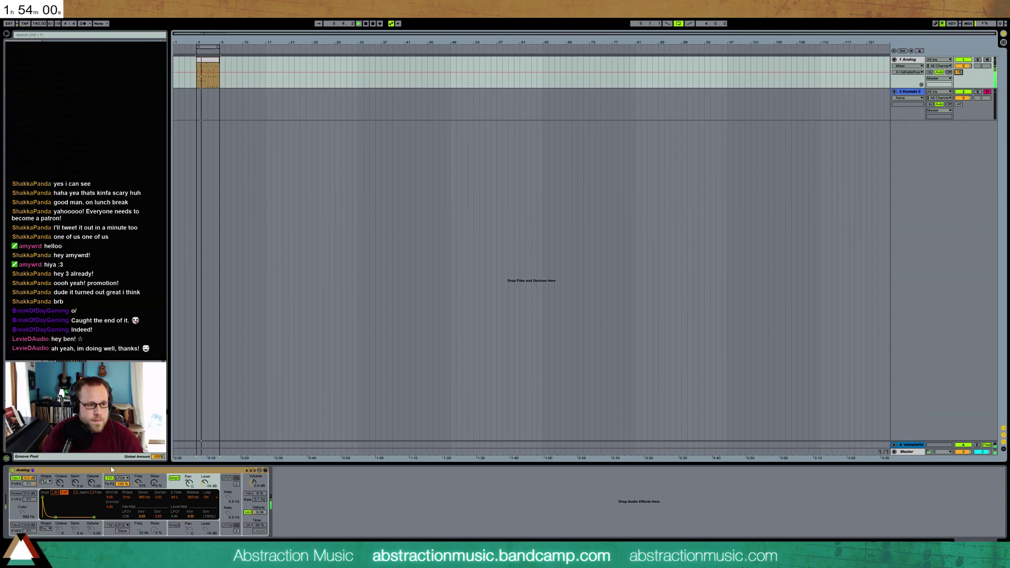
{"action": "left_click", "coordinate": [259, 512]}
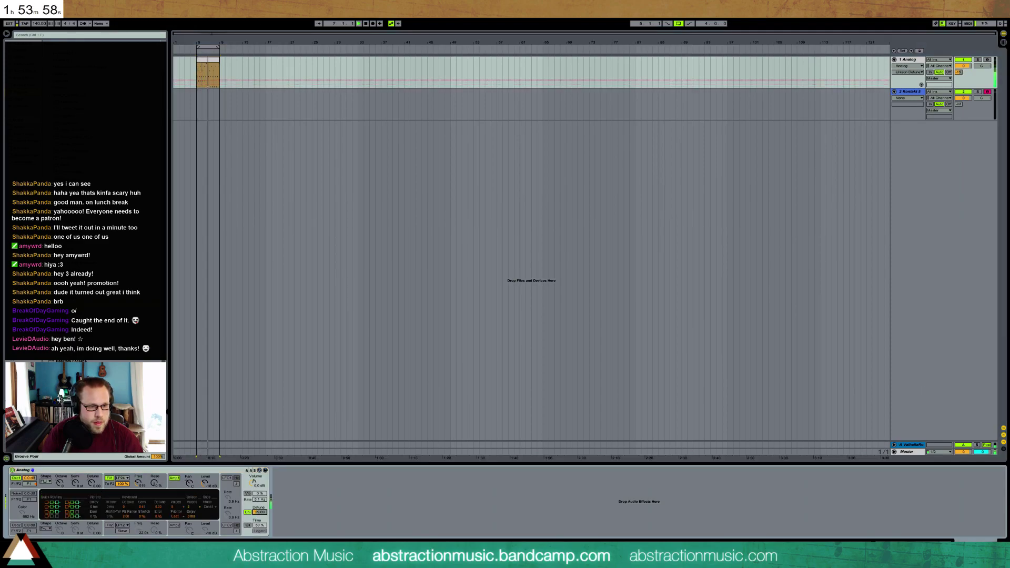
{"action": "left_click_drag", "start_coordinate": [259, 512], "coordinate": [259, 524]}
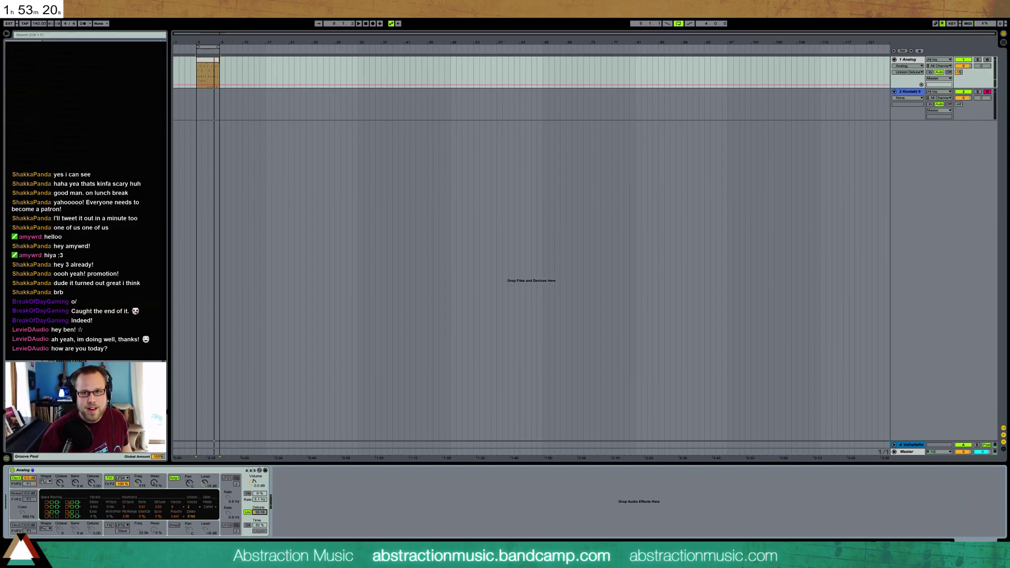
Step: Insert an audio track below the Analog track, choose its external input channel, and arm it for recording
{"action": "left_click", "coordinate": [919, 61]}
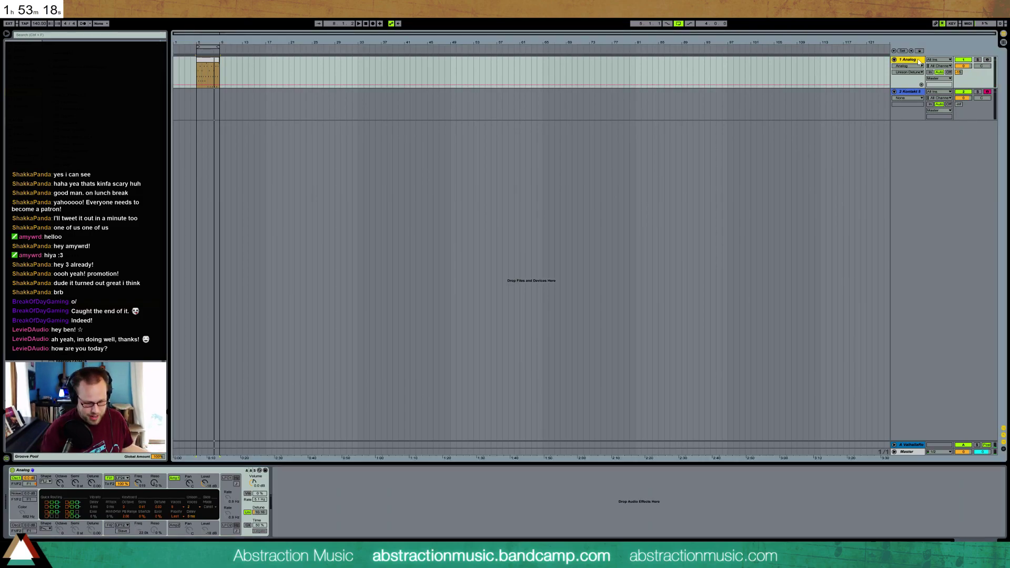
{"action": "key", "text": "ctrl+t"}
{"action": "left_click", "coordinate": [928, 99]}
{"action": "left_click", "coordinate": [934, 117]}
{"action": "left_click", "coordinate": [987, 93]}
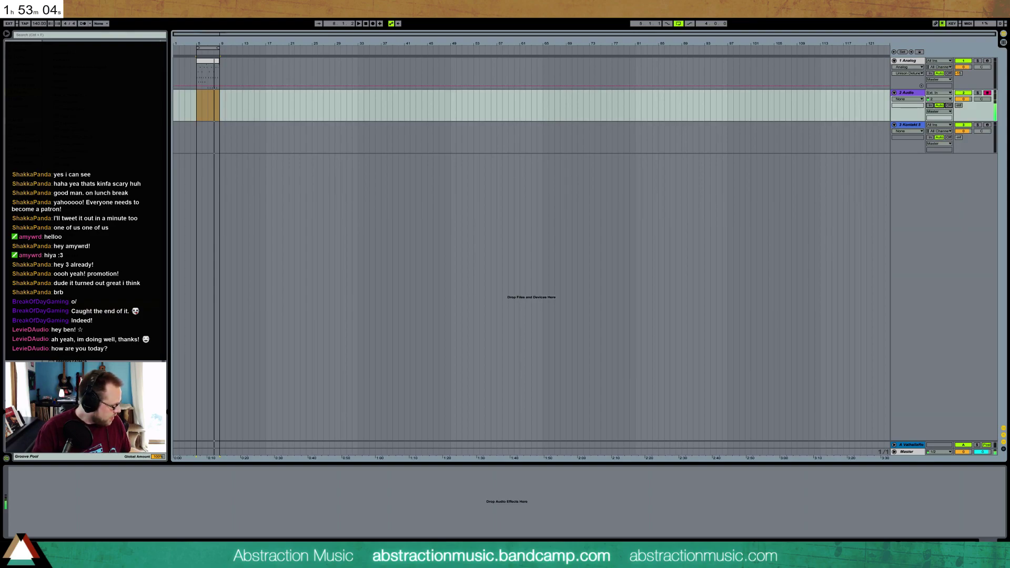
Step: Play the loop alongside the live input, stop it, and place the insertion point at the loop's start on the audio track
{"action": "key", "text": "space"}
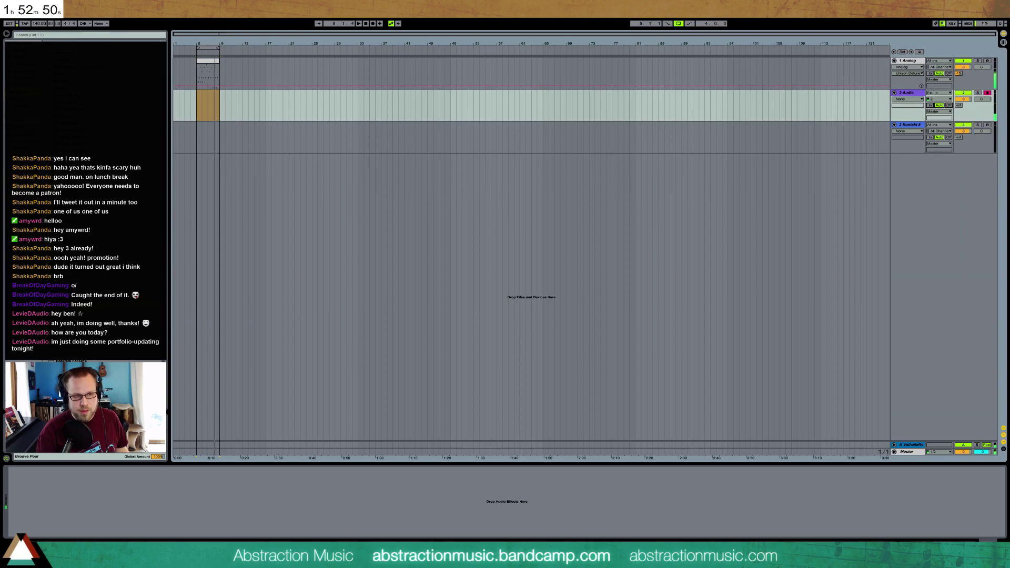
{"action": "left_click", "coordinate": [198, 112]}
{"action": "key", "text": "space"}
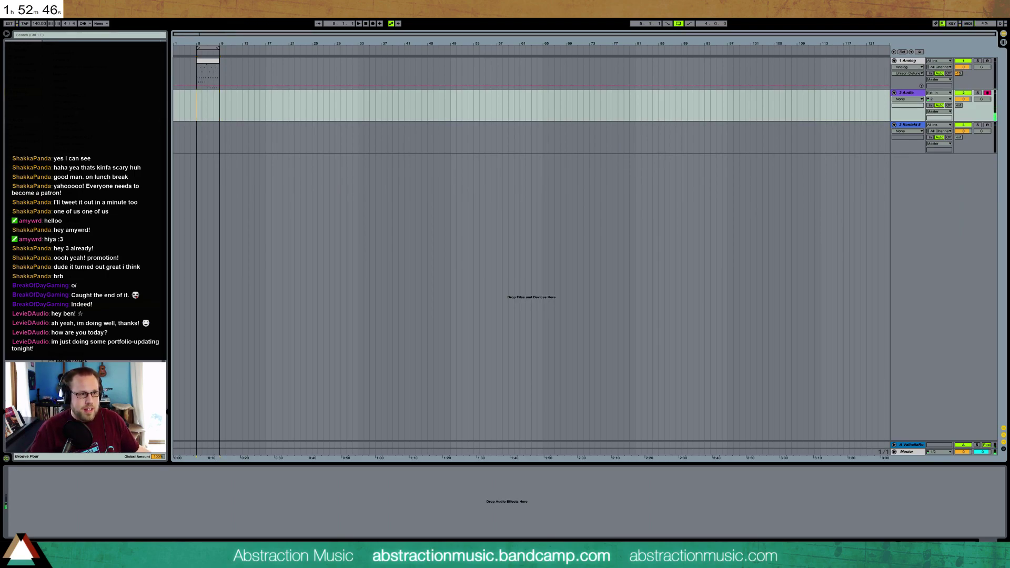
{"action": "key", "text": "Delete"}
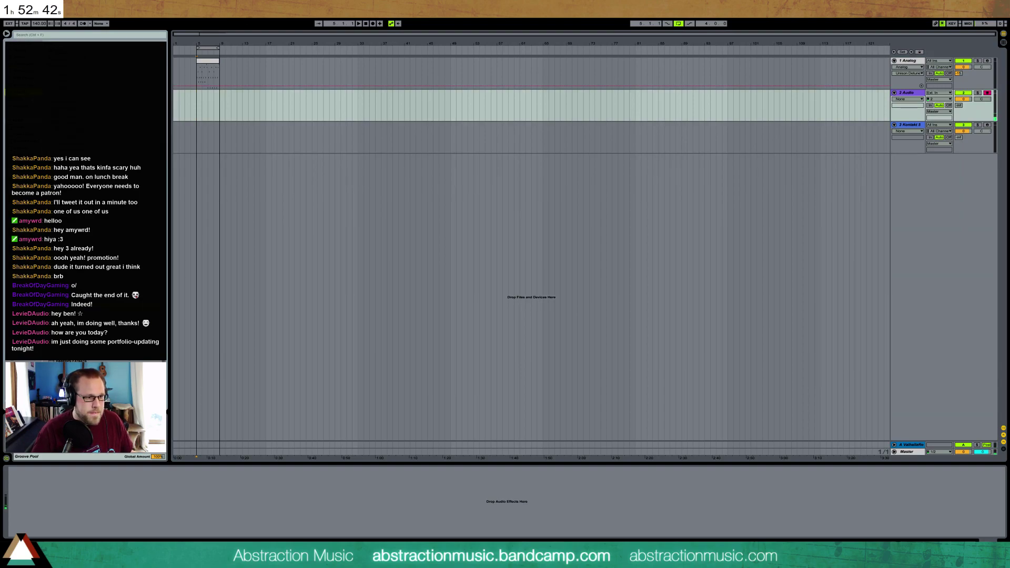
Step: Try Guitar Rig 5 on the audio track, close its window, and remove the device
{"action": "left_click_drag", "start_coordinate": [71, 310], "coordinate": [121, 495]}
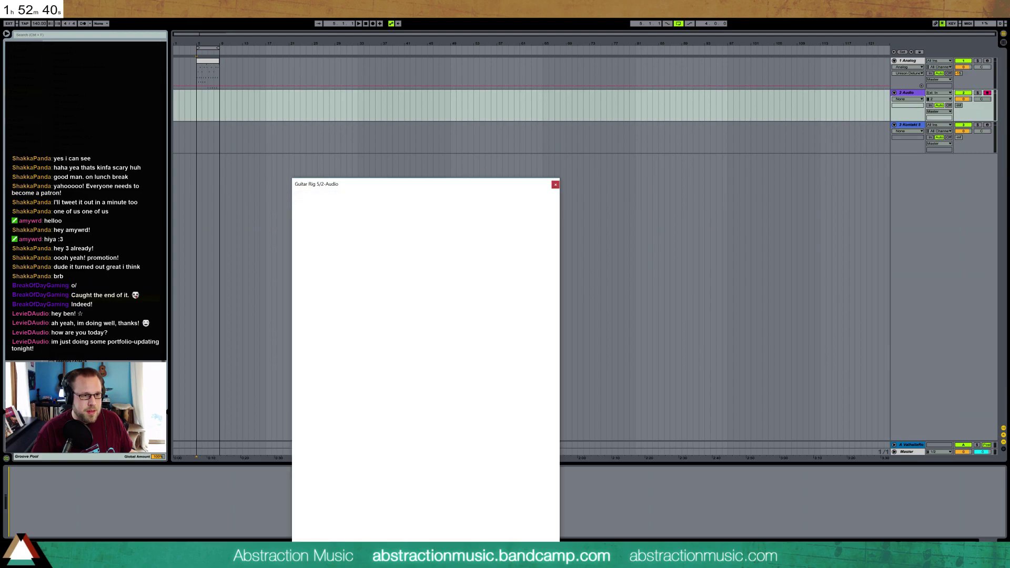
{"action": "left_click_drag", "start_coordinate": [433, 185], "coordinate": [421, 74]}
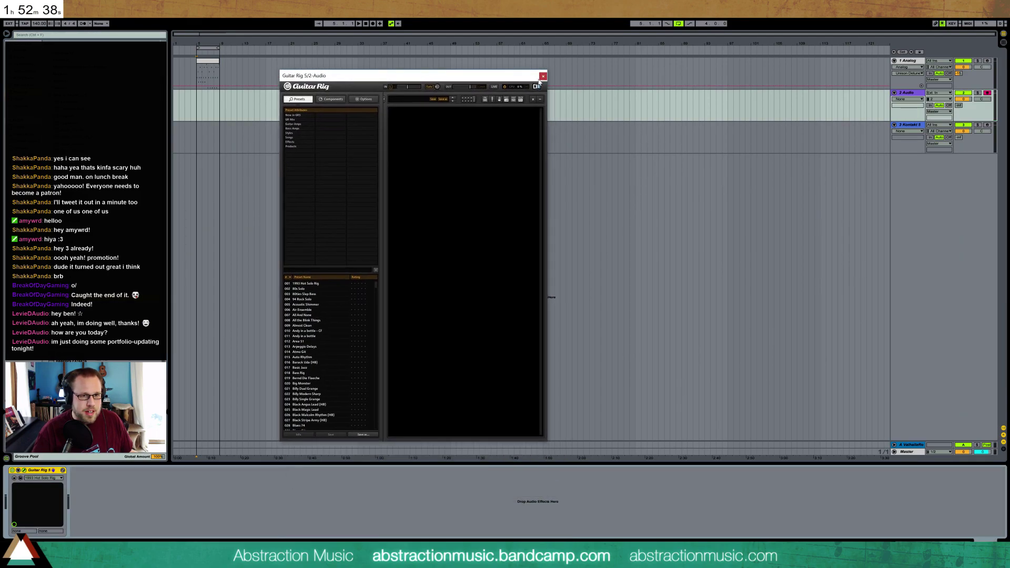
{"action": "left_click", "coordinate": [543, 73]}
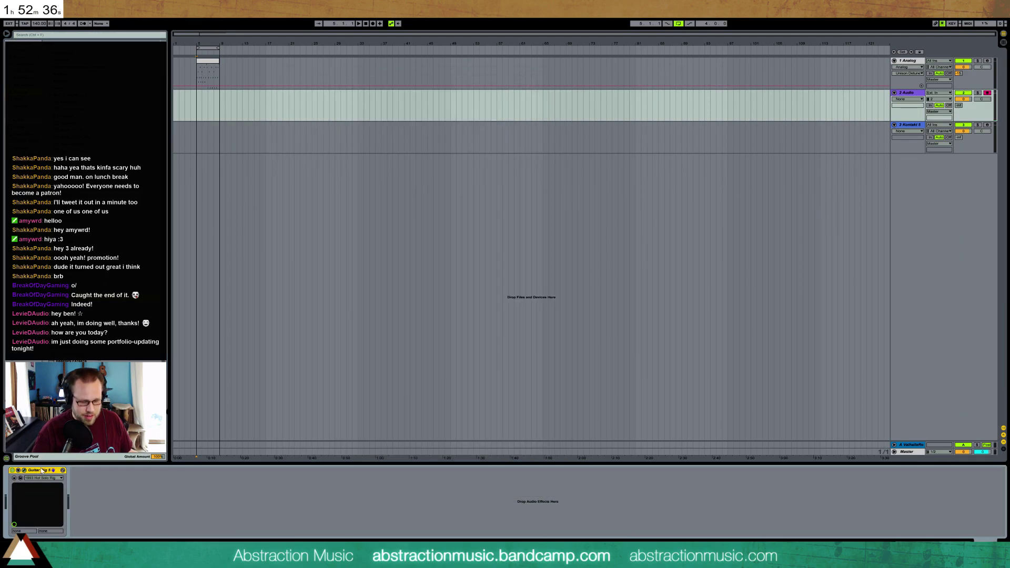
{"action": "key", "text": "Delete"}
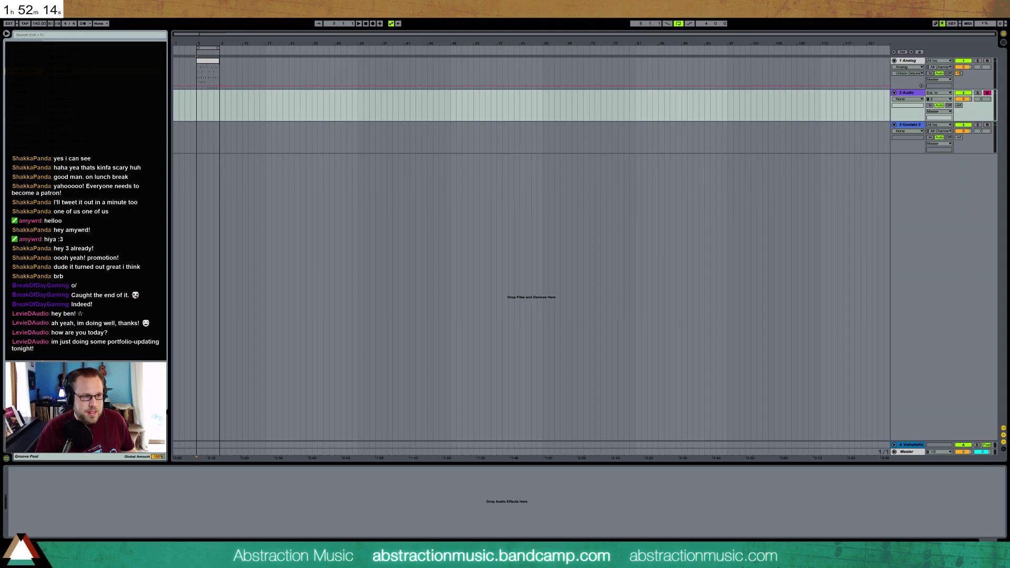
Step: Load the Amp device on the audio track, switch it to Boost after trying Rock, and record a short test take
{"action": "left_click_drag", "start_coordinate": [211, 111], "coordinate": [95, 518]}
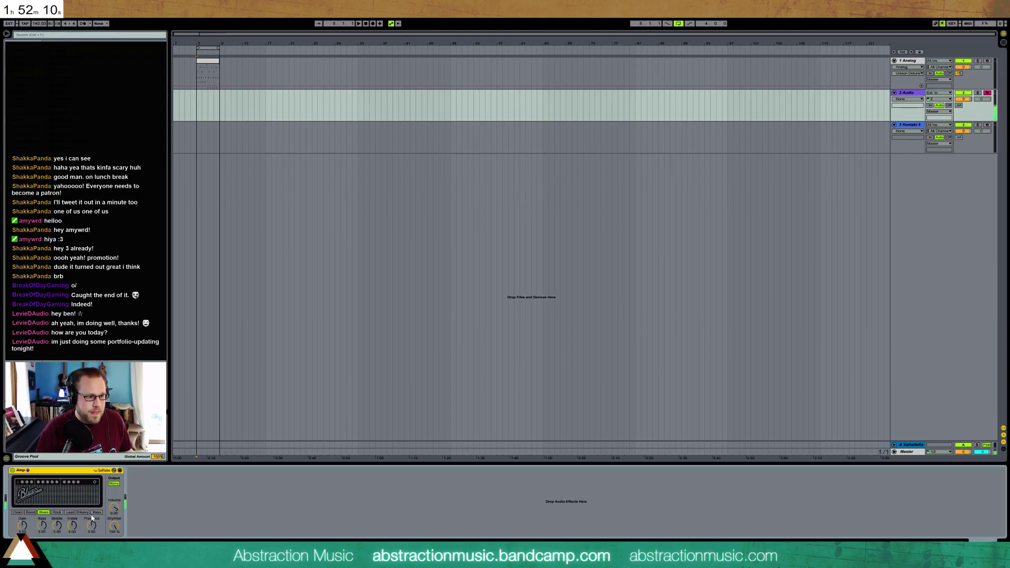
{"action": "left_click", "coordinate": [56, 512]}
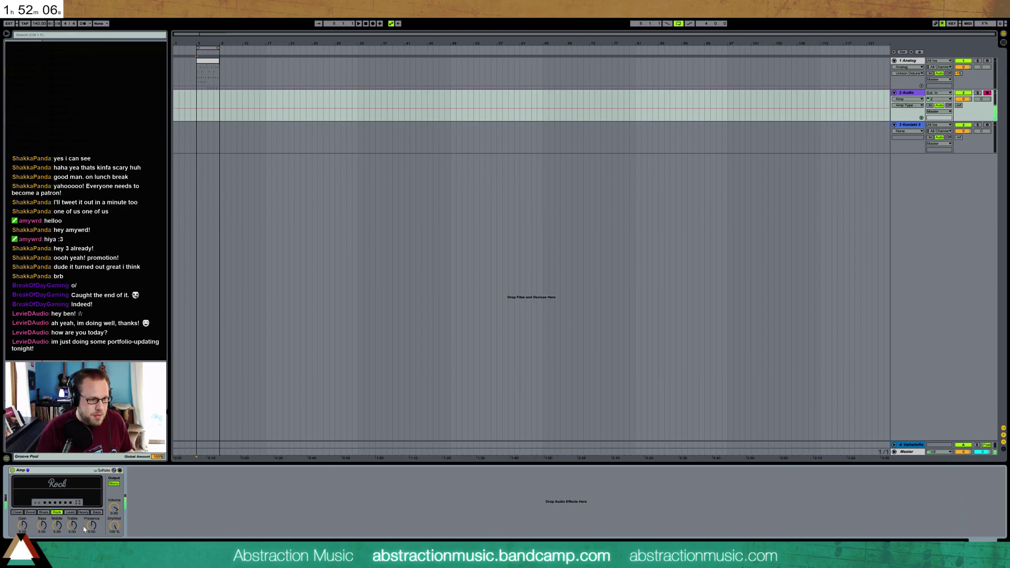
{"action": "left_click", "coordinate": [31, 513]}
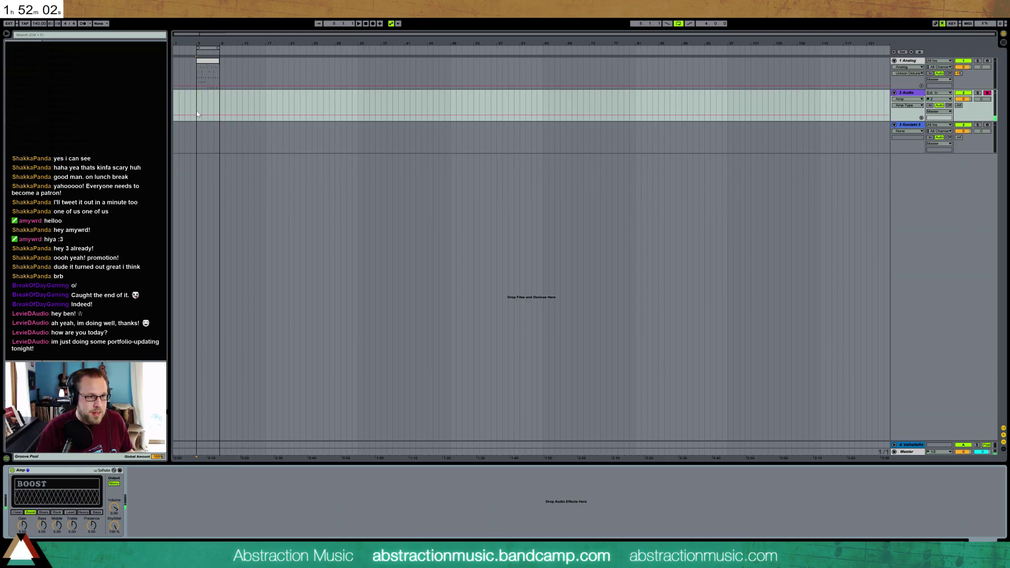
{"action": "key", "text": "F9"}
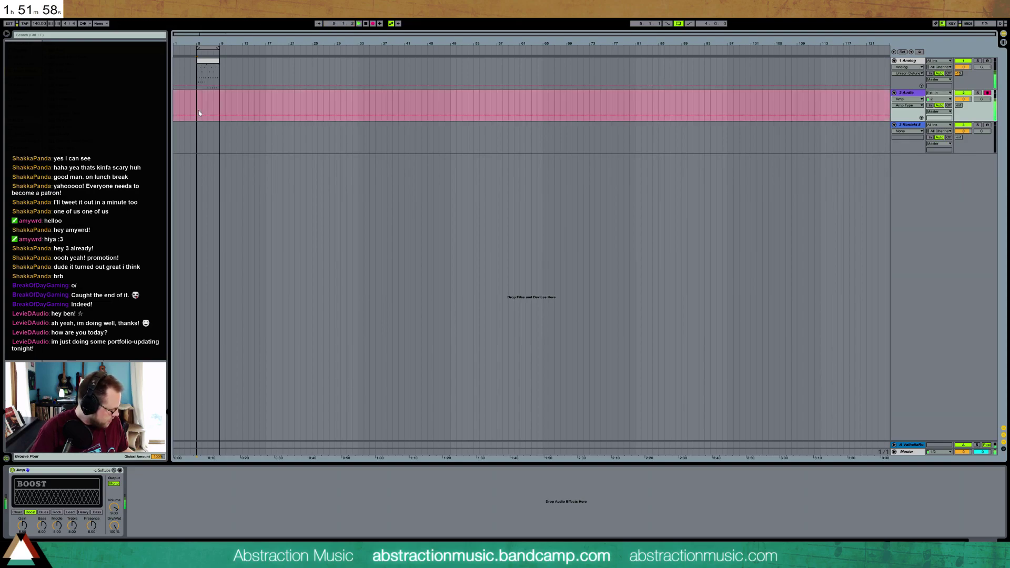
{"action": "key", "text": "space"}
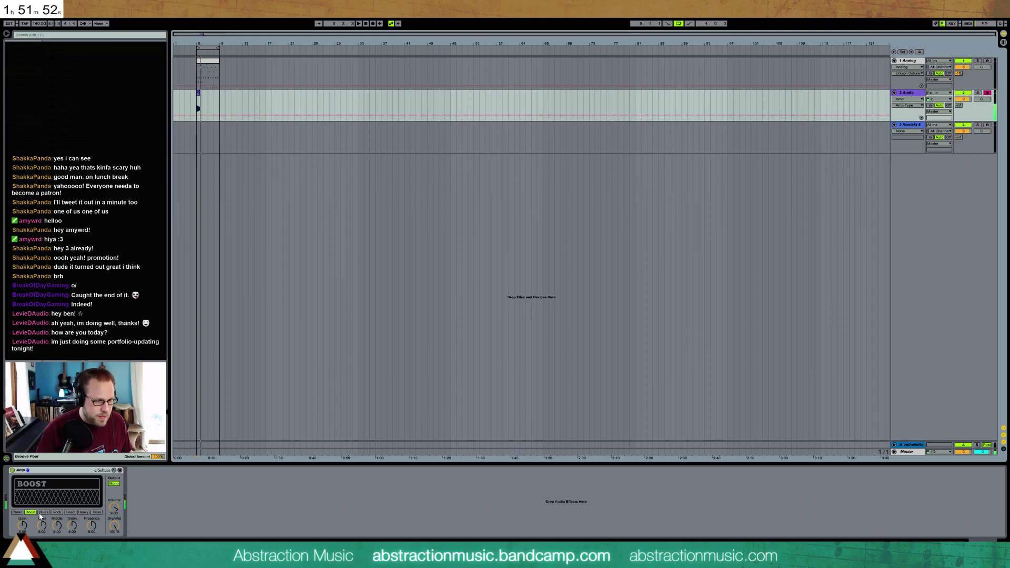
Step: Switch the Amp model to Clean after trying Heavy, and record another short take on the audio track
{"action": "left_click", "coordinate": [84, 512]}
{"action": "left_click", "coordinate": [17, 512]}
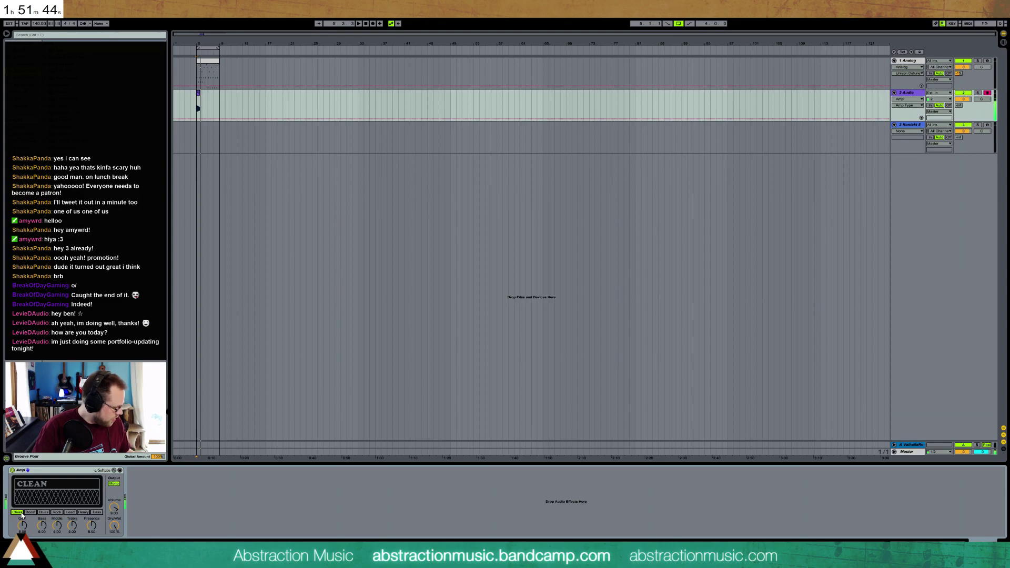
{"action": "key", "text": "F9"}
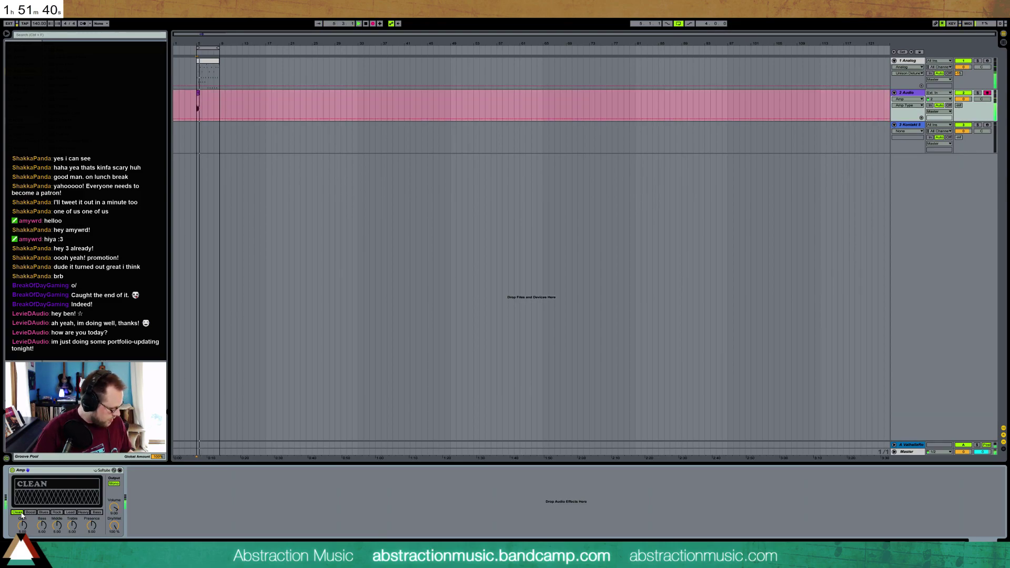
{"action": "key", "text": "space"}
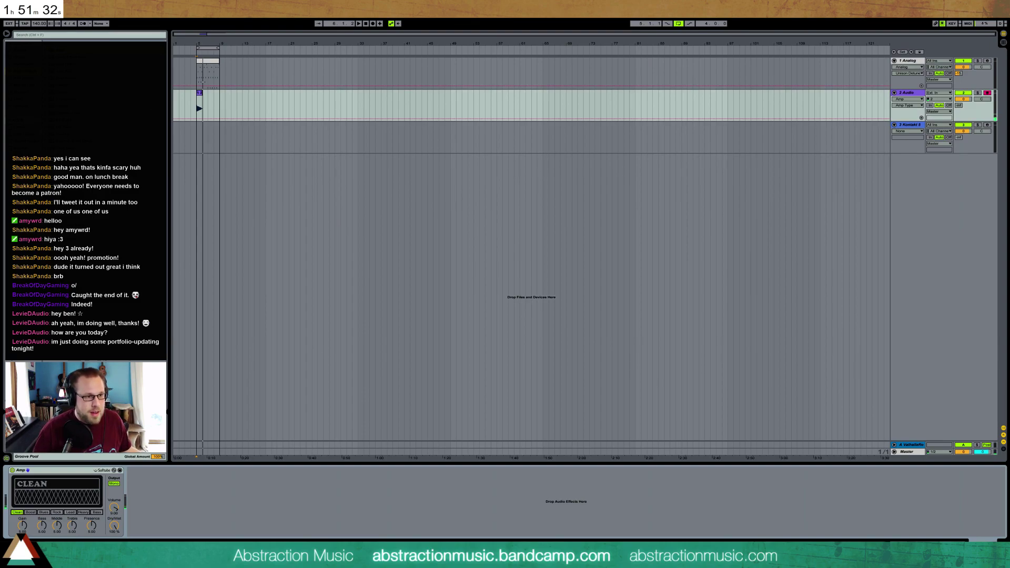
Step: Add a Tuner after the Amp to check the guitar's tuning, and play the loop briefly
{"action": "left_click_drag", "start_coordinate": [158, 483], "coordinate": [162, 504]}
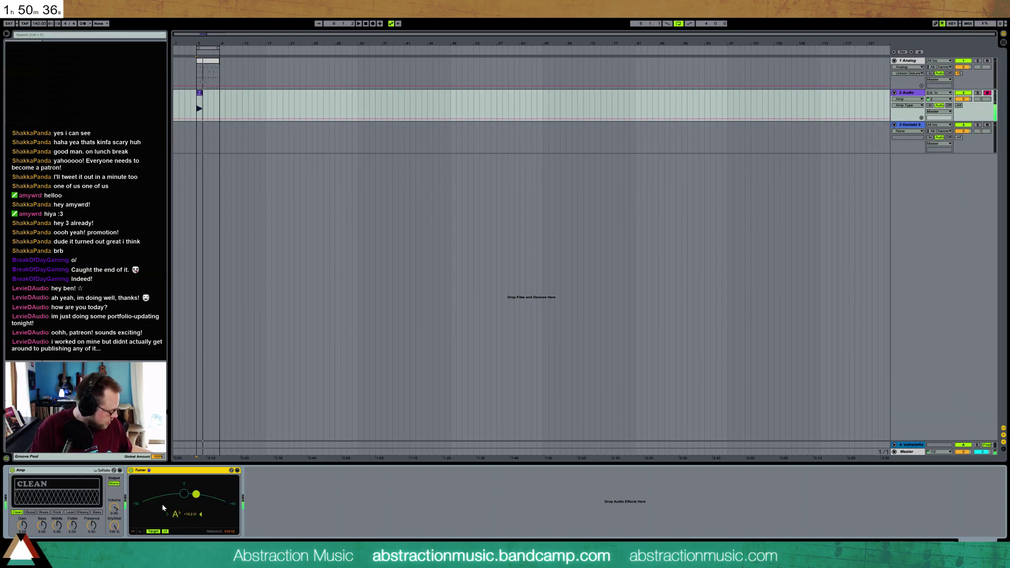
{"action": "key", "text": "space"}
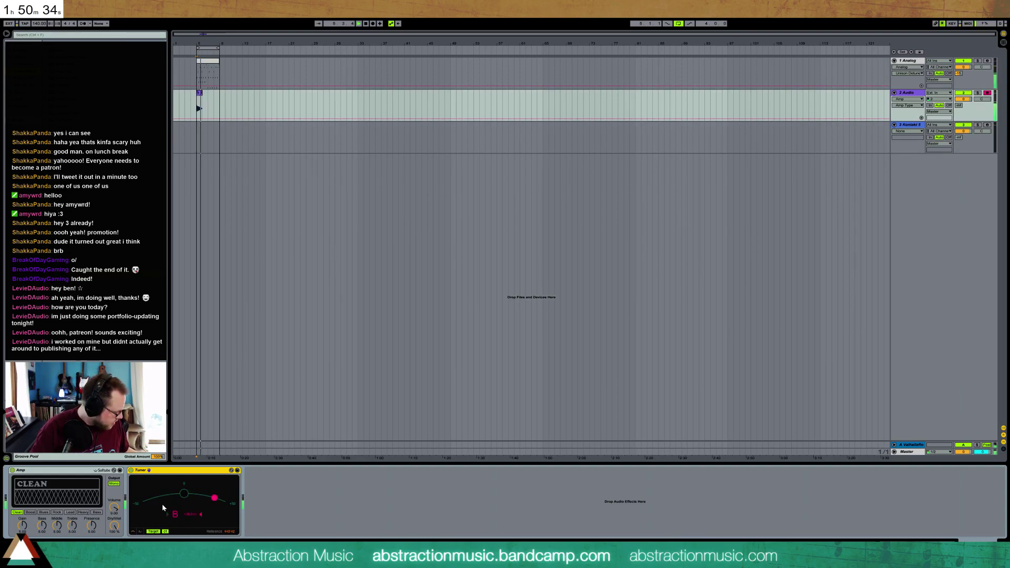
{"action": "key", "text": "space"}
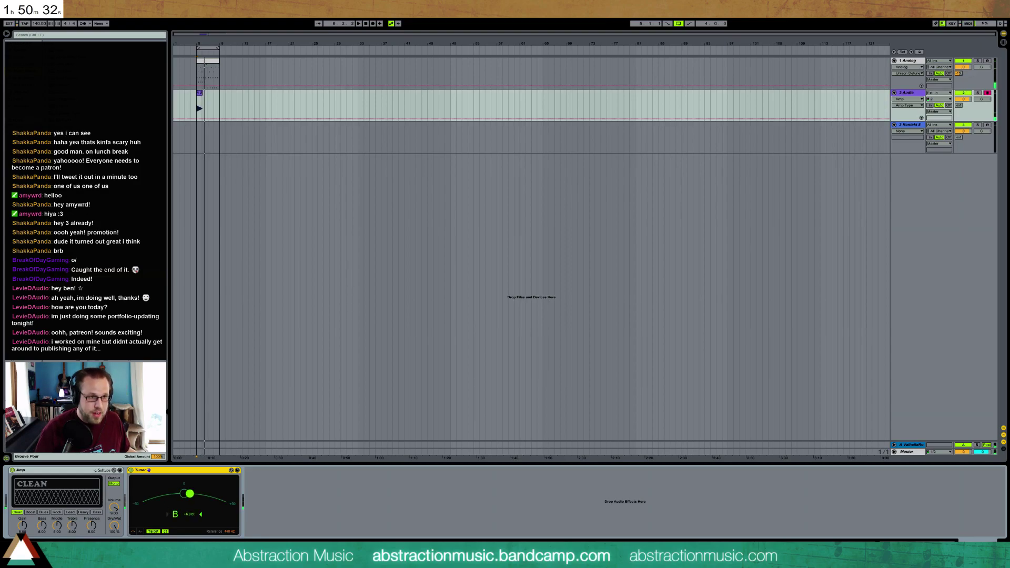
Step: Delete the short recorded clip and the Tuner device from the audio track
{"action": "left_click", "coordinate": [200, 95]}
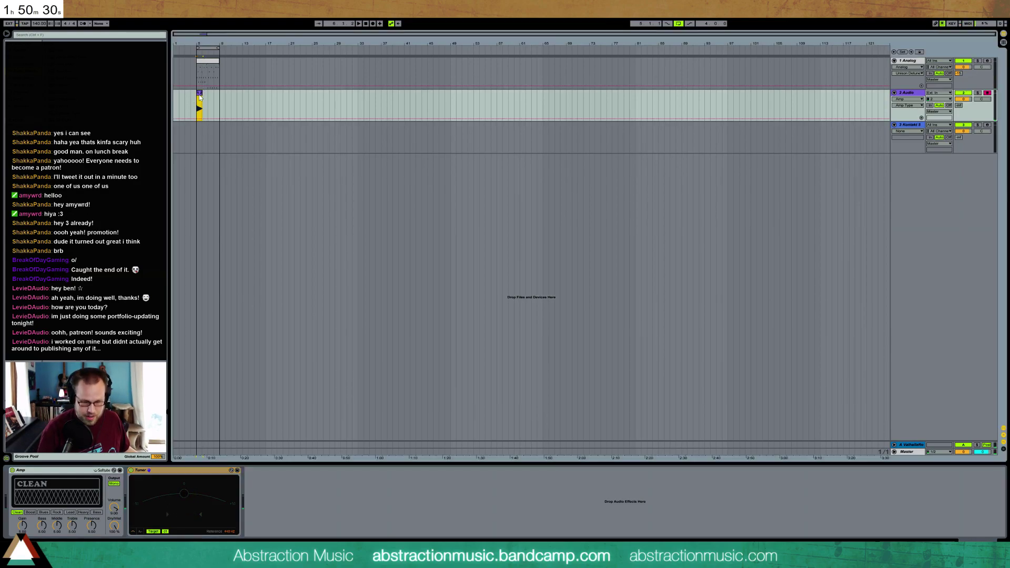
{"action": "left_click", "coordinate": [191, 479]}
{"action": "key", "text": "Delete"}
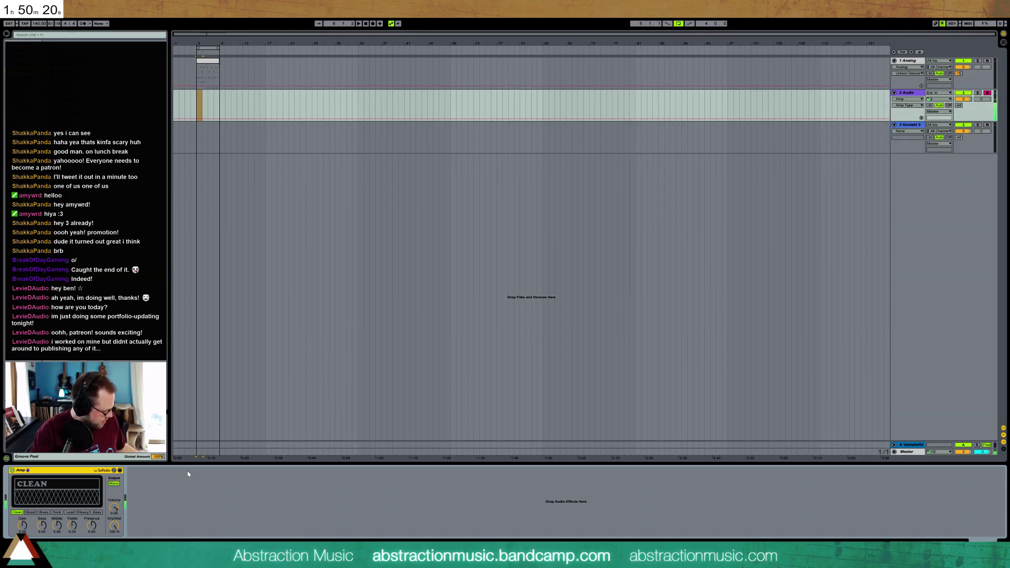
Step: Record a new guitar take across the four-bar loop on the audio track, and play it back
{"action": "key", "text": "F9"}
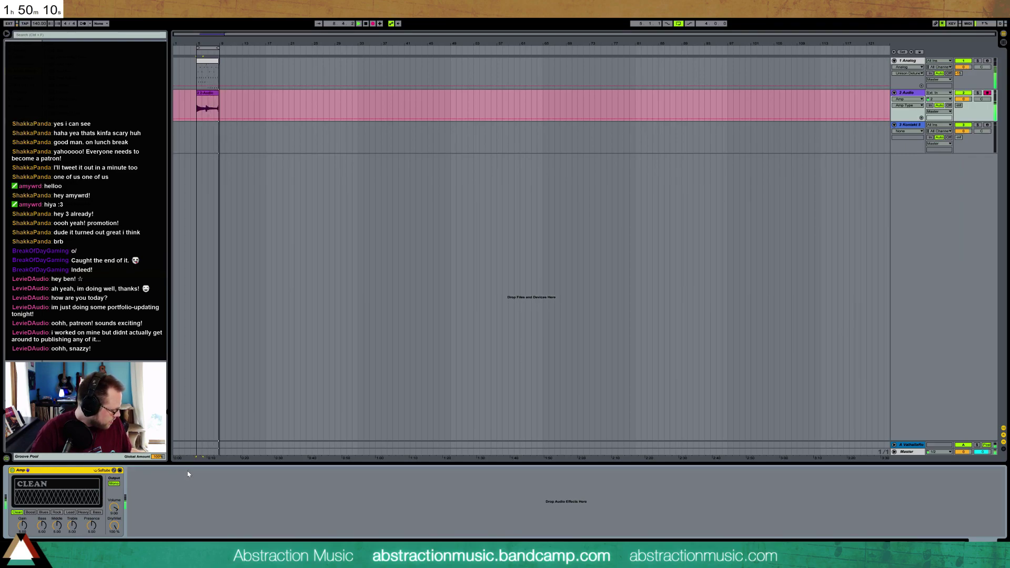
{"action": "key", "text": "space"}
{"action": "key", "text": "space"}
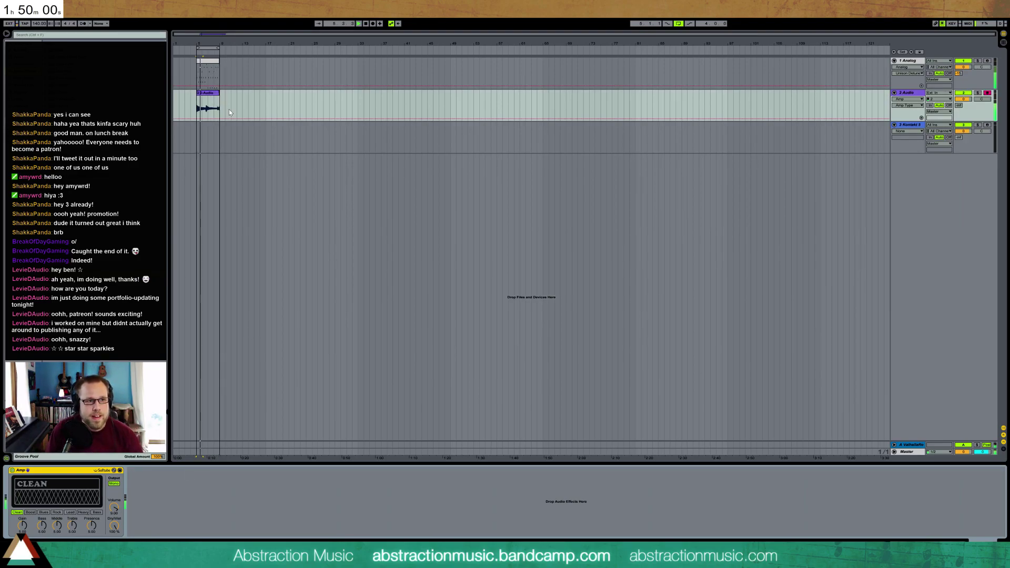
Step: Add a Ping Pong Delay after the Analog device on the Analog track
{"action": "left_click", "coordinate": [213, 62]}
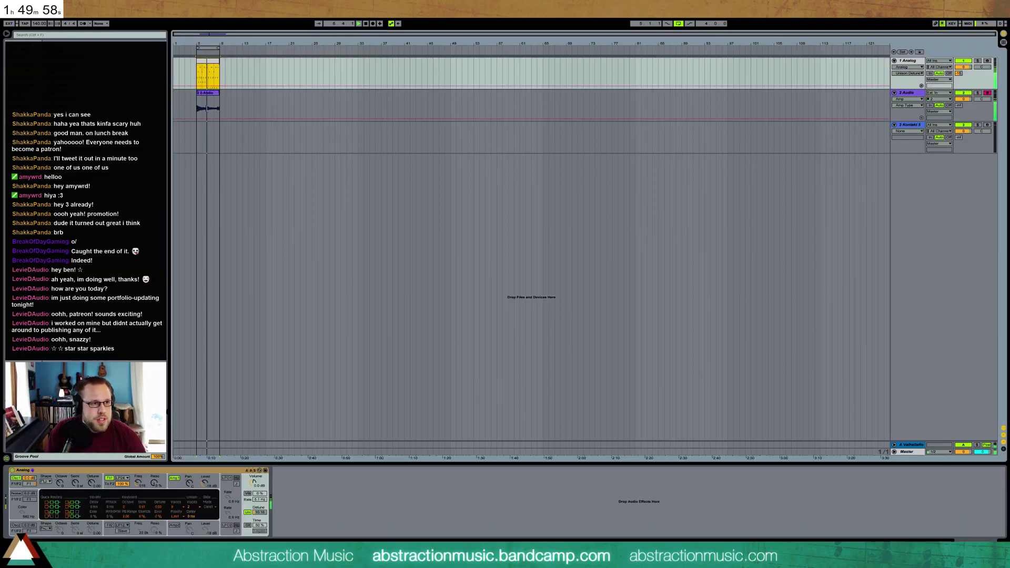
{"action": "left_click_drag", "start_coordinate": [94, 242], "coordinate": [300, 486]}
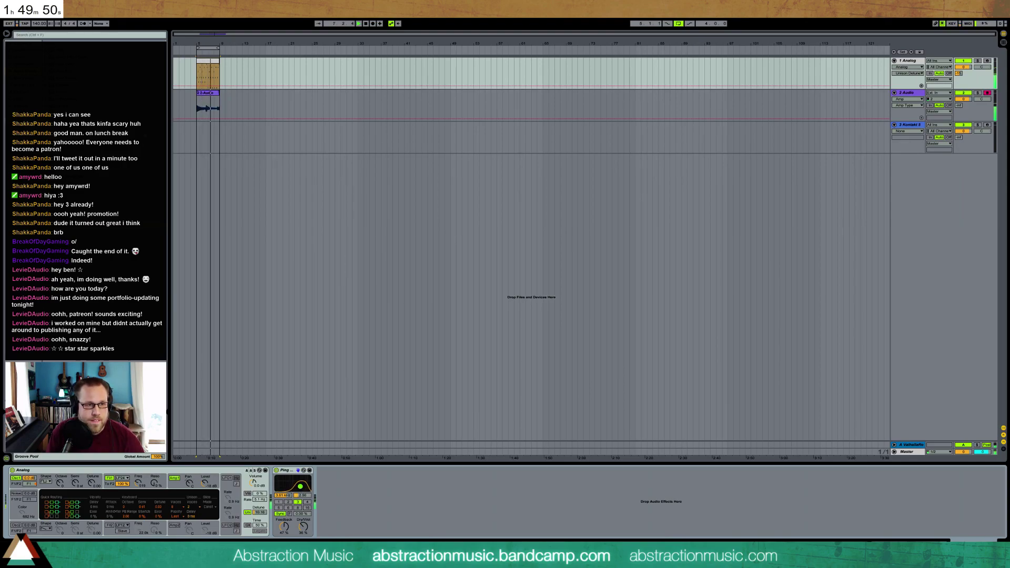
Step: Open the recorded guitar clip and warp its second and third note attacks onto beats 2.4 and 4.4
{"action": "double_click", "coordinate": [197, 103]}
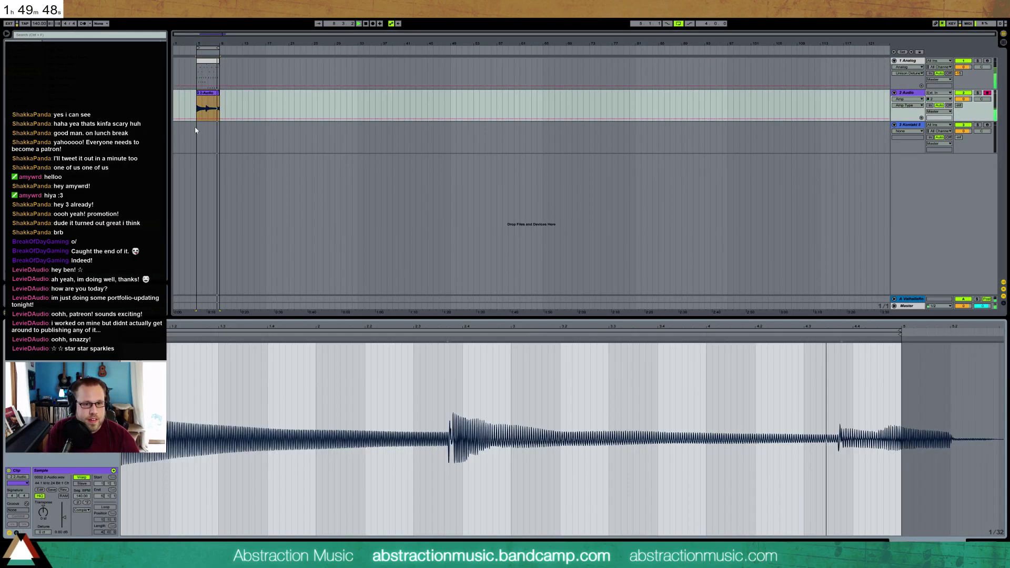
{"action": "left_click_drag", "start_coordinate": [448, 339], "coordinate": [462, 340]}
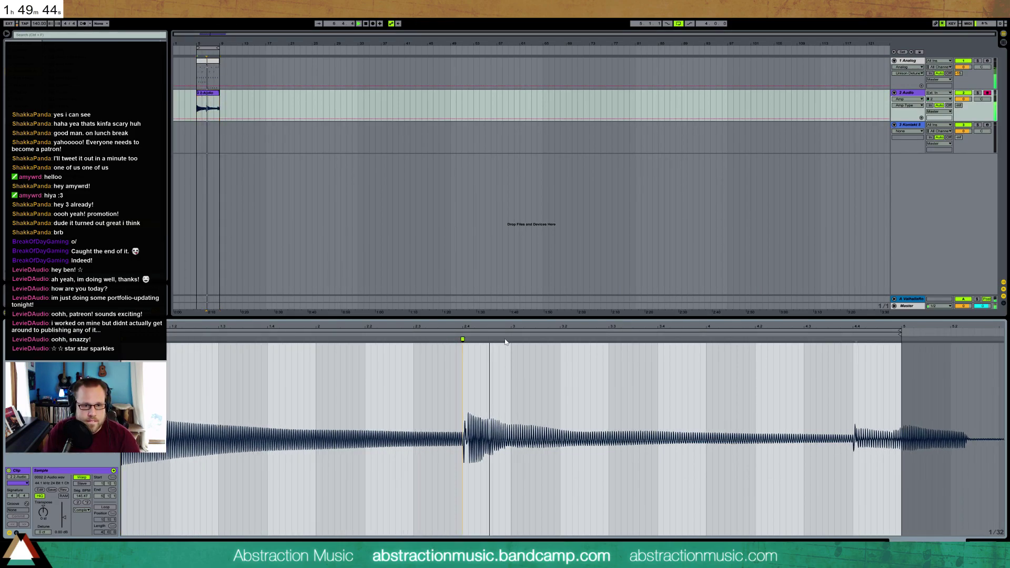
{"action": "double_click", "coordinate": [856, 340]}
{"action": "left_click_drag", "start_coordinate": [856, 340], "coordinate": [853, 339]}
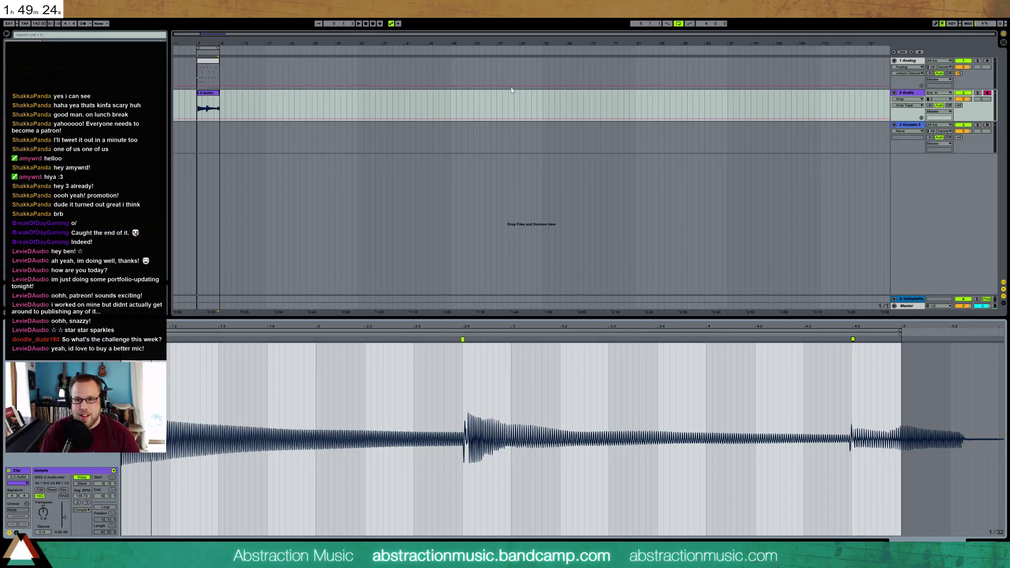
Step: Show the Analog clip's notes and play the loop from its start to hear the synth with the guitar
{"action": "left_click", "coordinate": [198, 108]}
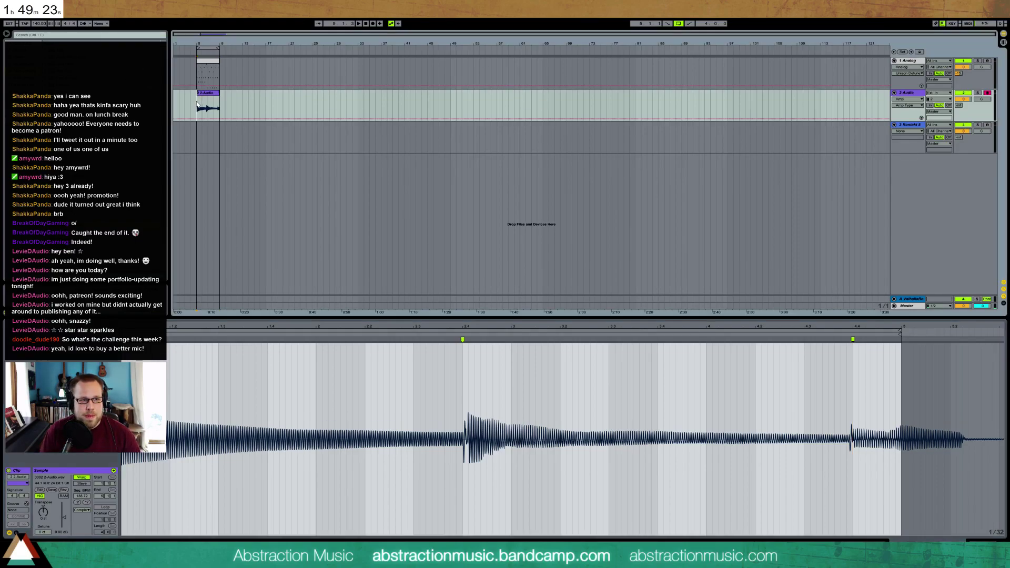
{"action": "left_click", "coordinate": [198, 71]}
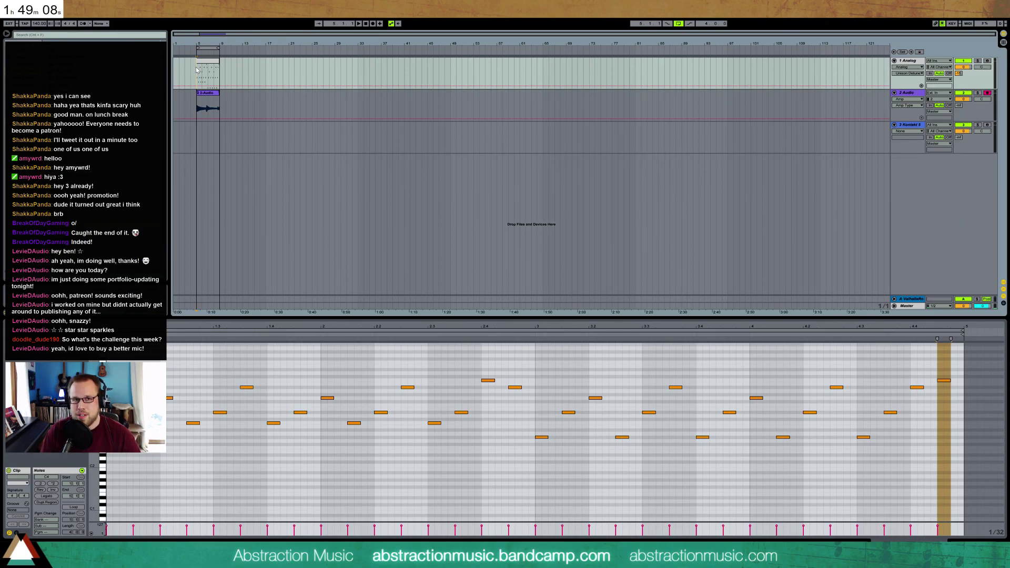
{"action": "key", "text": "space"}
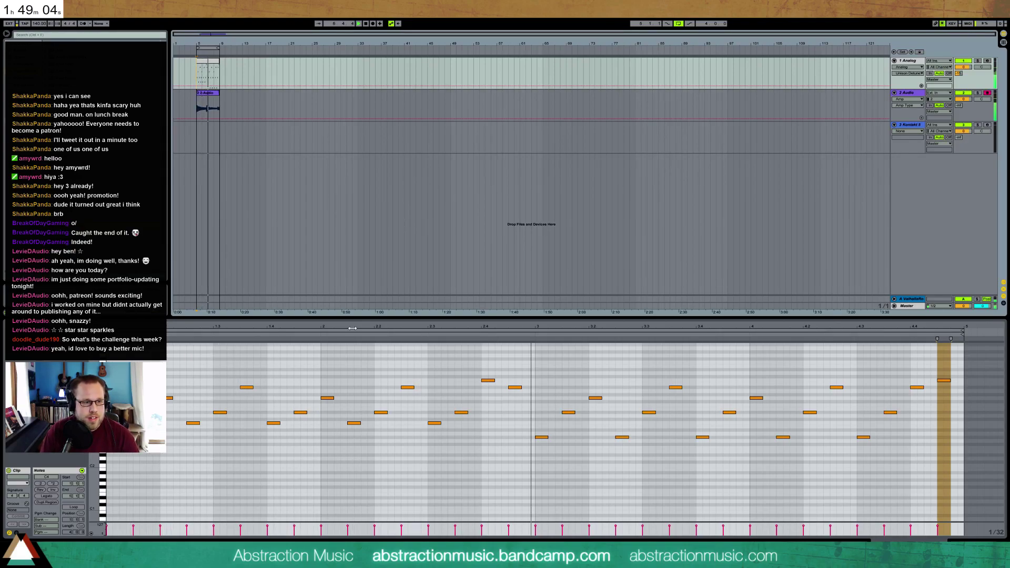
Step: Select and arm the Kontakt piano track, and raise its reverb send
{"action": "key", "text": "shift+Tab"}
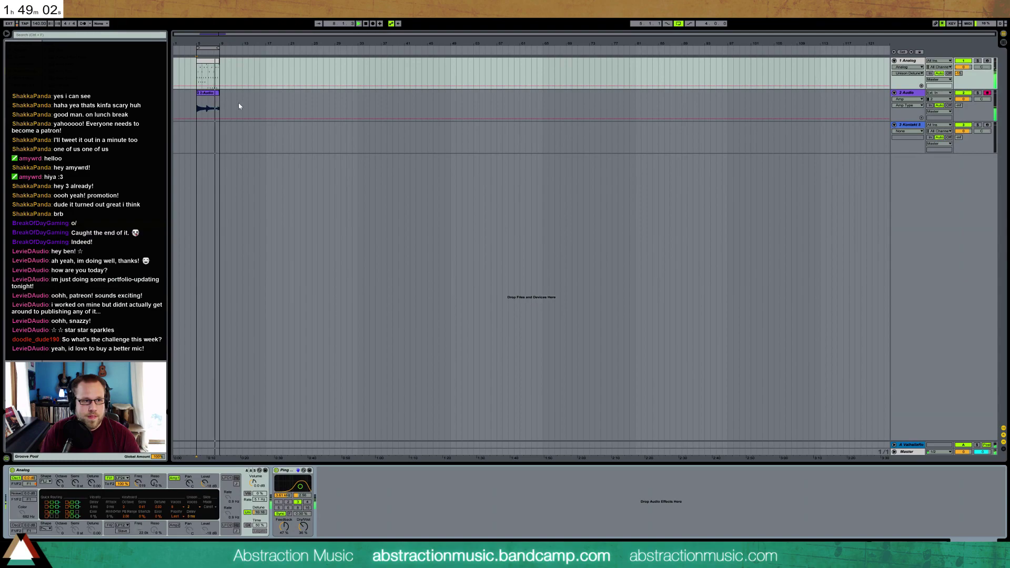
{"action": "left_click", "coordinate": [911, 126]}
{"action": "left_click", "coordinate": [988, 126]}
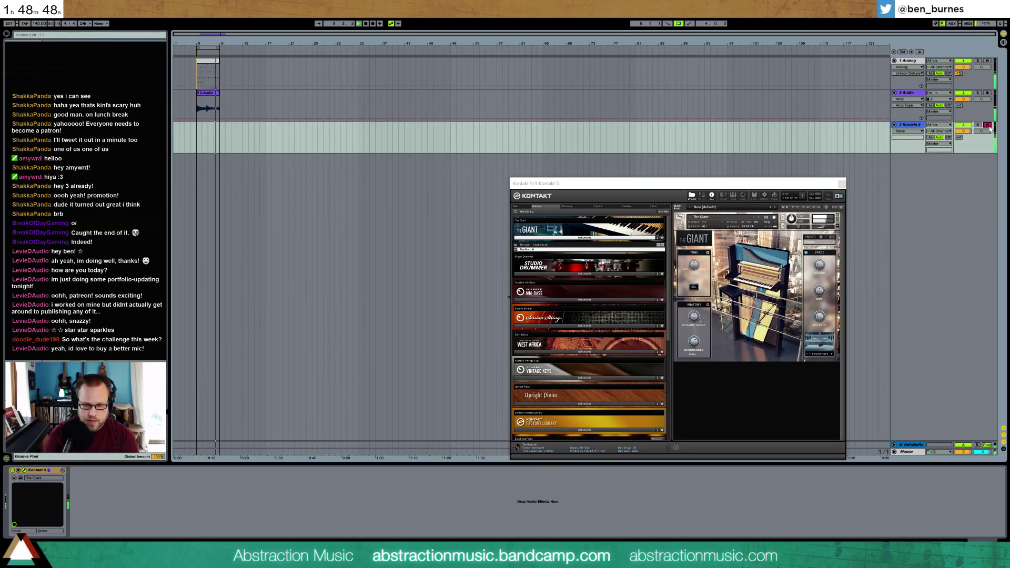
{"action": "left_click_drag", "start_coordinate": [957, 138], "coordinate": [955, 137]}
Step: Try a Ping Pong Delay after Kontakt, remove it again, and close the Kontakt window
{"action": "left_click_drag", "start_coordinate": [124, 244], "coordinate": [224, 497]}
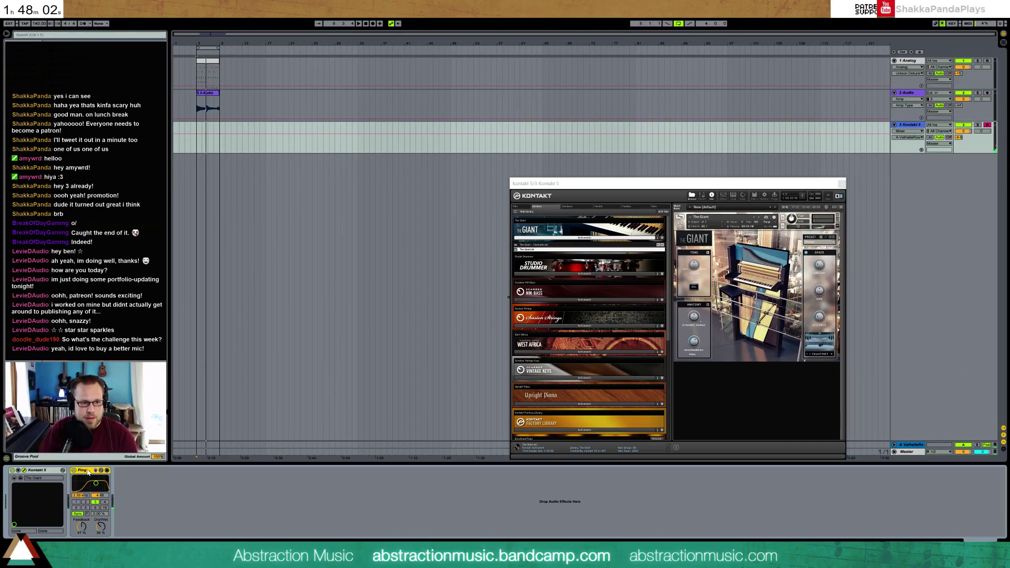
{"action": "key", "text": "Delete"}
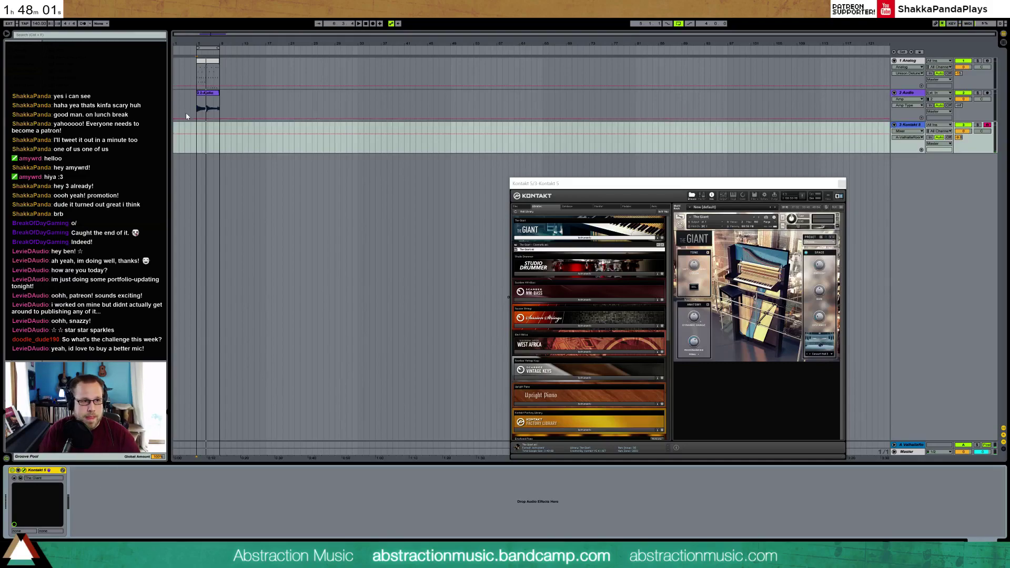
{"action": "left_click", "coordinate": [196, 141]}
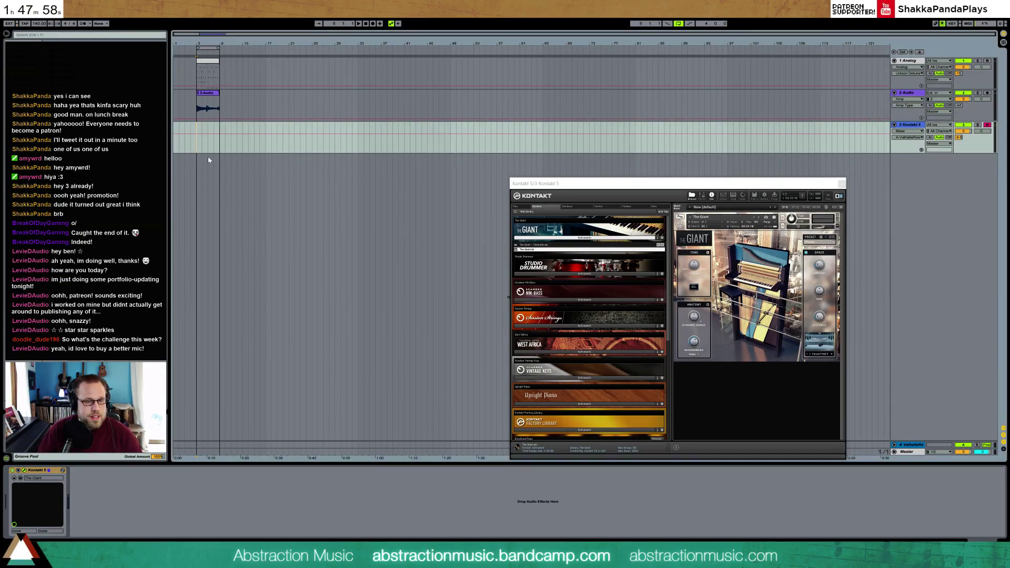
{"action": "left_click", "coordinate": [842, 184]}
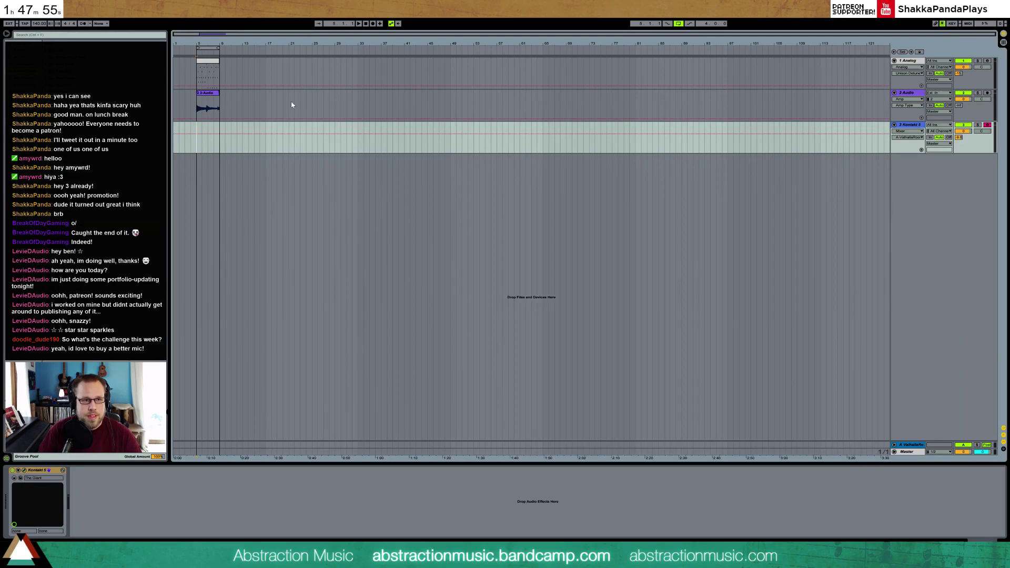
Step: Insert a new MIDI track below the first Analog track and load an Analog instrument on it
{"action": "left_click", "coordinate": [909, 61]}
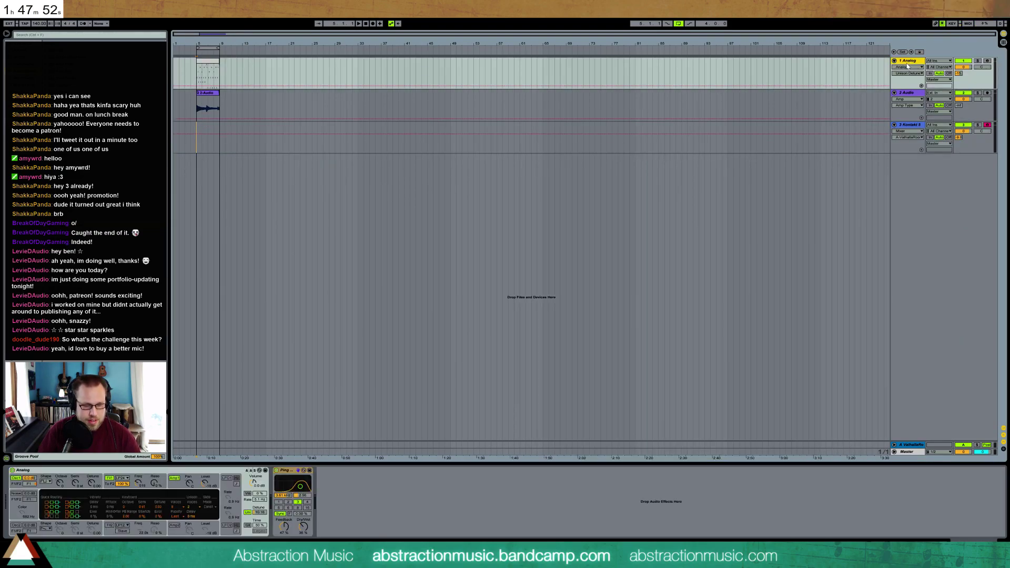
{"action": "key", "text": "ctrl+shift+t"}
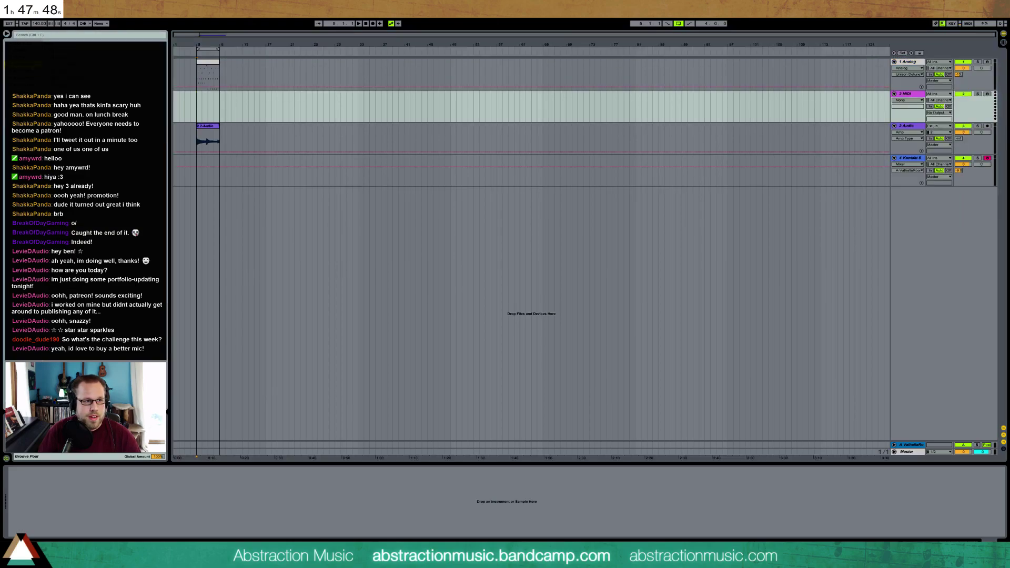
{"action": "left_click_drag", "start_coordinate": [62, 50], "coordinate": [216, 107]}
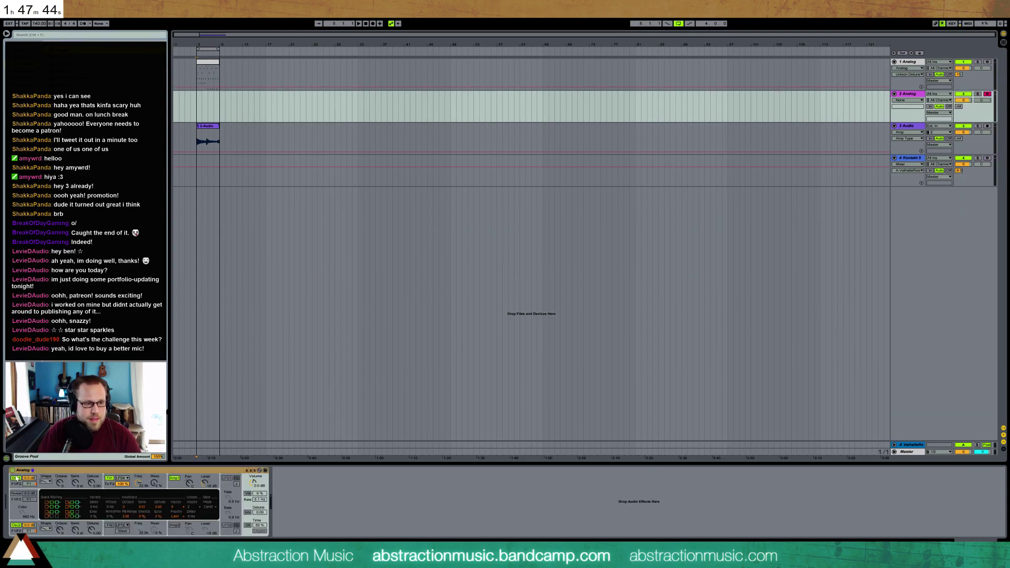
Step: Create an empty two-bar MIDI clip from bar 5 on the new Analog track and open it
{"action": "left_click_drag", "start_coordinate": [200, 44], "coordinate": [296, 140]}
{"action": "left_click_drag", "start_coordinate": [250, 103], "coordinate": [477, 121]}
{"action": "key", "text": "ctrl+shift+m"}
{"action": "double_click", "coordinate": [443, 109]}
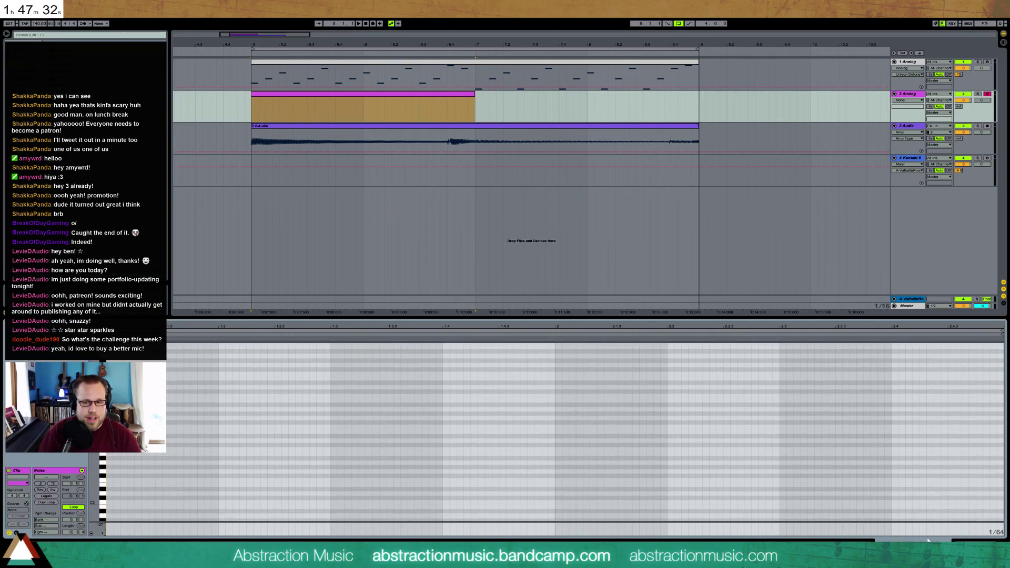
Step: Raise the reverb send on the new Analog track and on the guitar audio track
{"action": "left_click", "coordinate": [961, 541]}
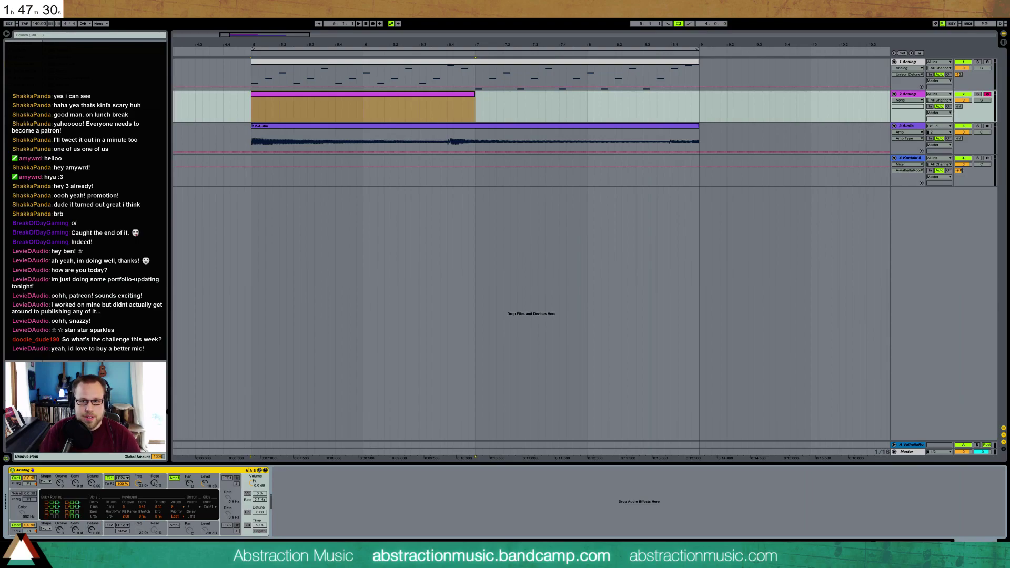
{"action": "left_click_drag", "start_coordinate": [959, 106], "coordinate": [958, 66]}
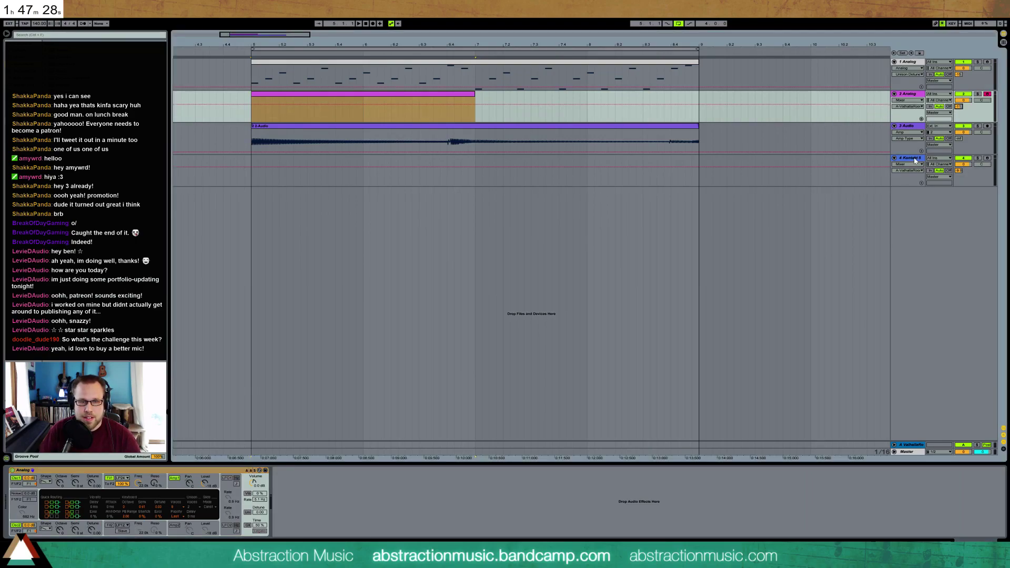
{"action": "left_click_drag", "start_coordinate": [958, 139], "coordinate": [959, 119]}
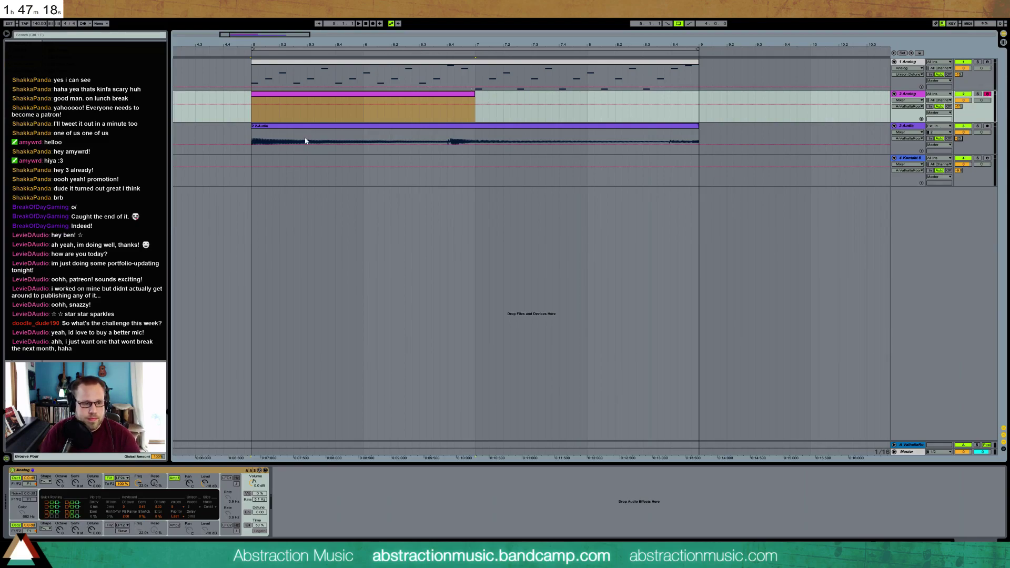
Step: Slightly detune both oscillators of the new Analog instrument, keeping oscillator 2 switched on
{"action": "left_click", "coordinate": [13, 489]}
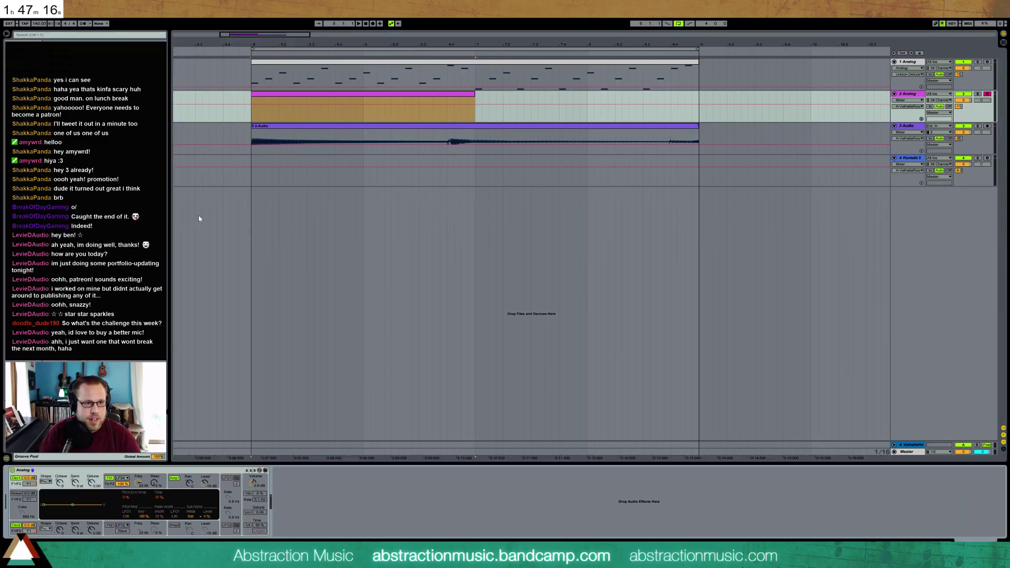
{"action": "left_click", "coordinate": [17, 527]}
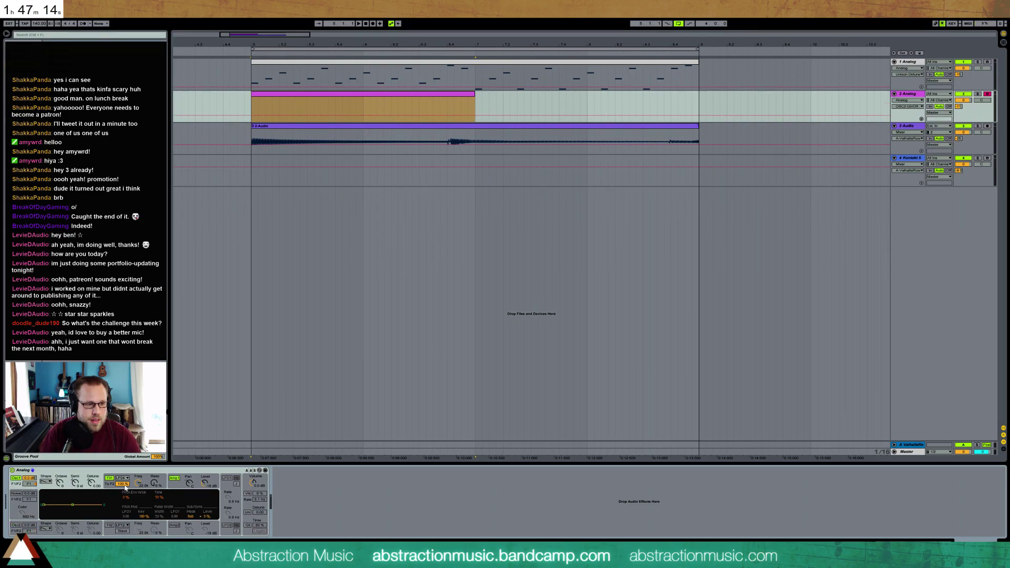
{"action": "left_click", "coordinate": [17, 526]}
{"action": "left_click", "coordinate": [92, 483]}
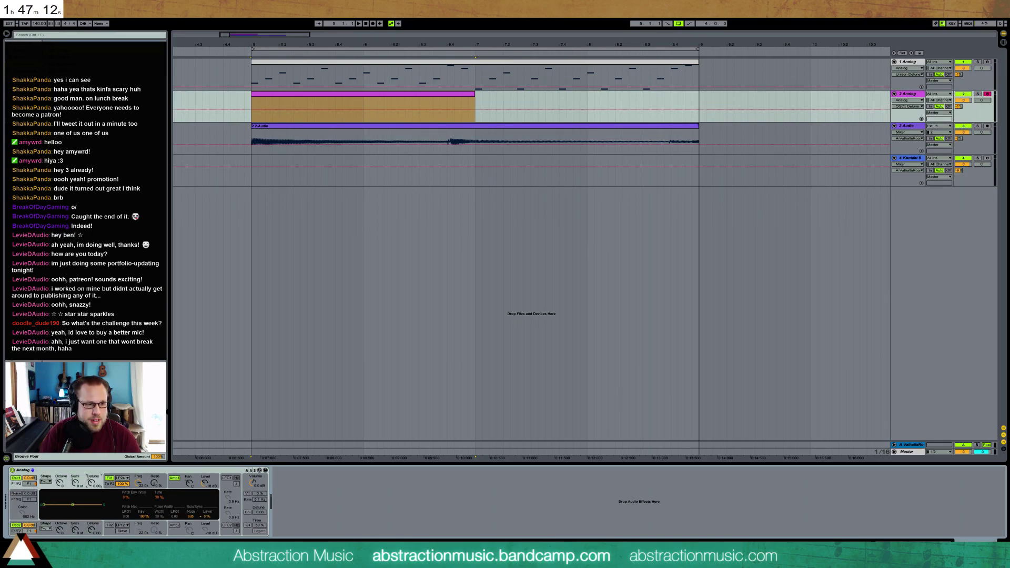
{"action": "left_click", "coordinate": [93, 529]}
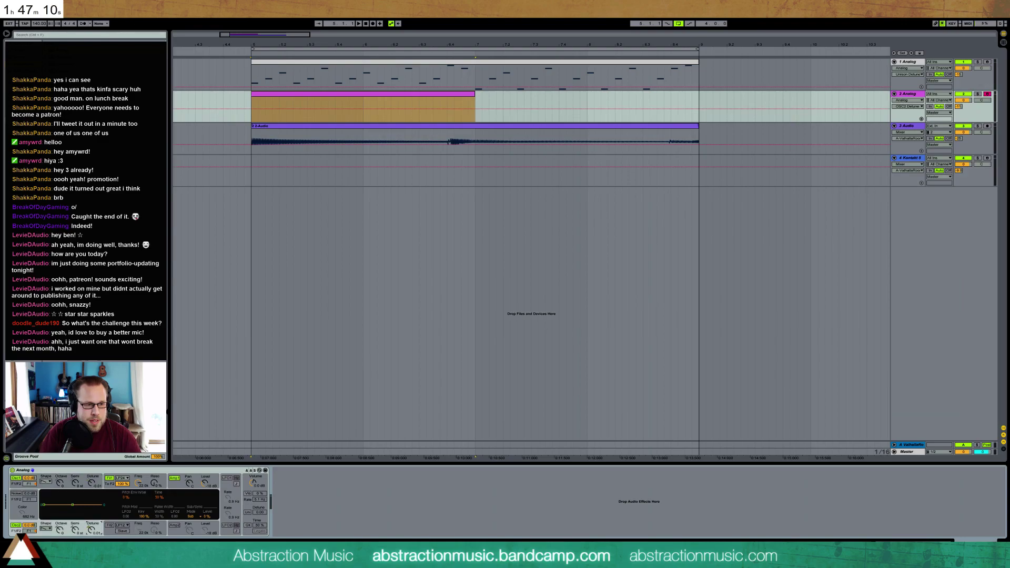
Step: Turn on Unison with an adjusted detune amount in the new Analog, and lower the first filter's cutoff frequency
{"action": "left_click", "coordinate": [257, 512]}
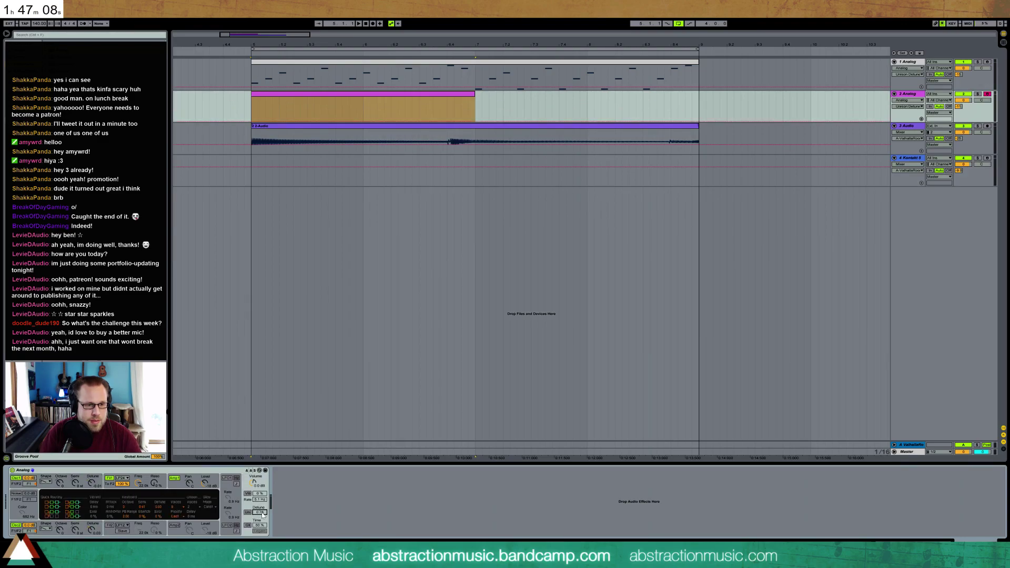
{"action": "left_click", "coordinate": [248, 512]}
{"action": "left_click_drag", "start_coordinate": [255, 513], "coordinate": [260, 550]}
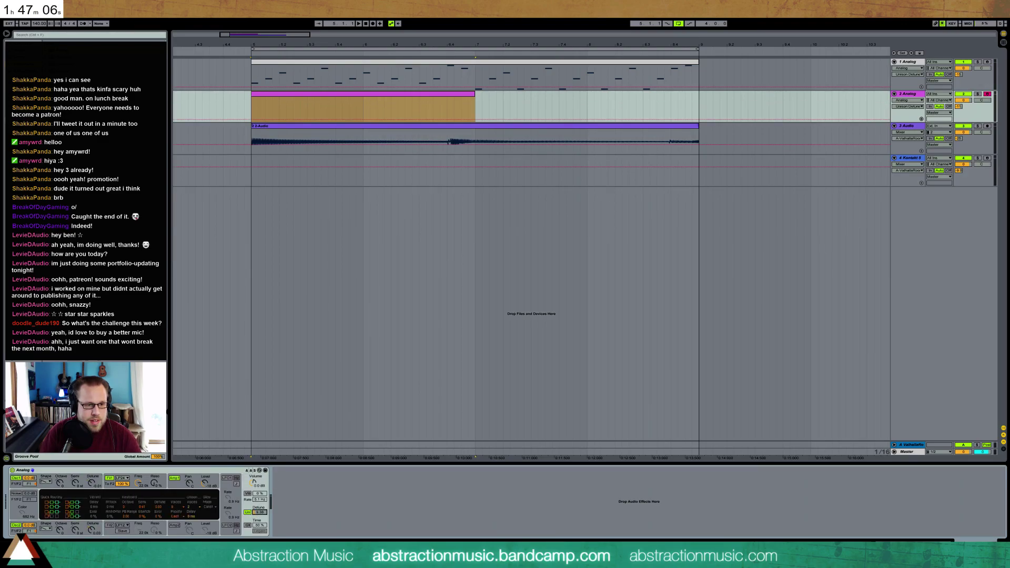
{"action": "left_click_drag", "start_coordinate": [140, 482], "coordinate": [140, 526]}
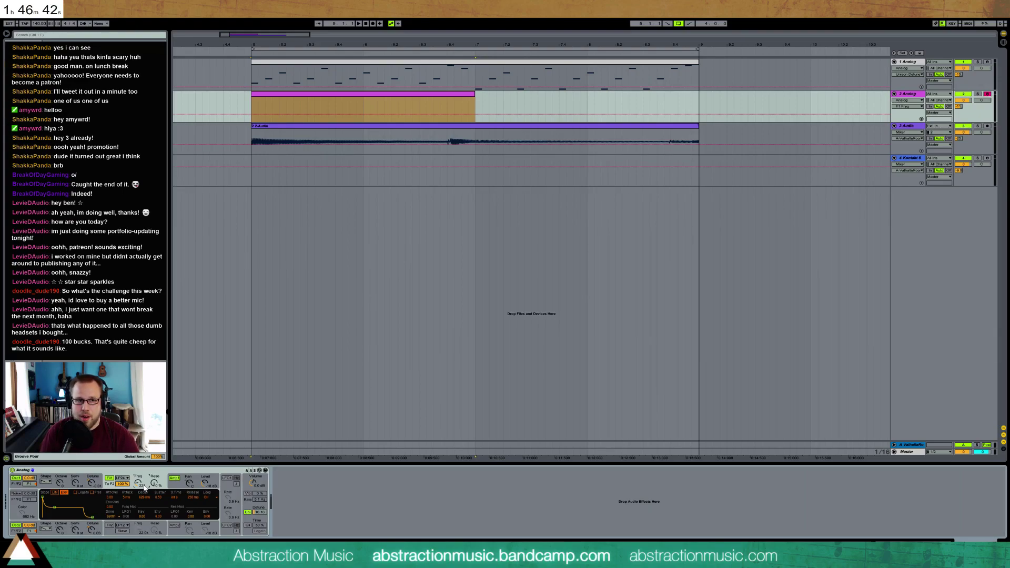
Step: Open the two-bar clip on the new Analog track and draw one short 1/32 note at its start
{"action": "left_click", "coordinate": [318, 99]}
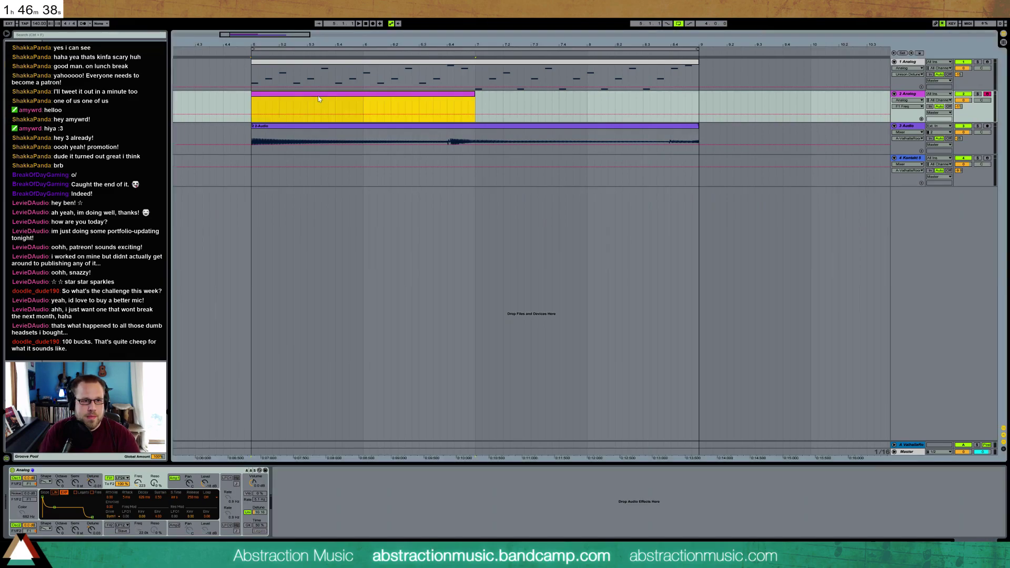
{"action": "double_click", "coordinate": [456, 98]}
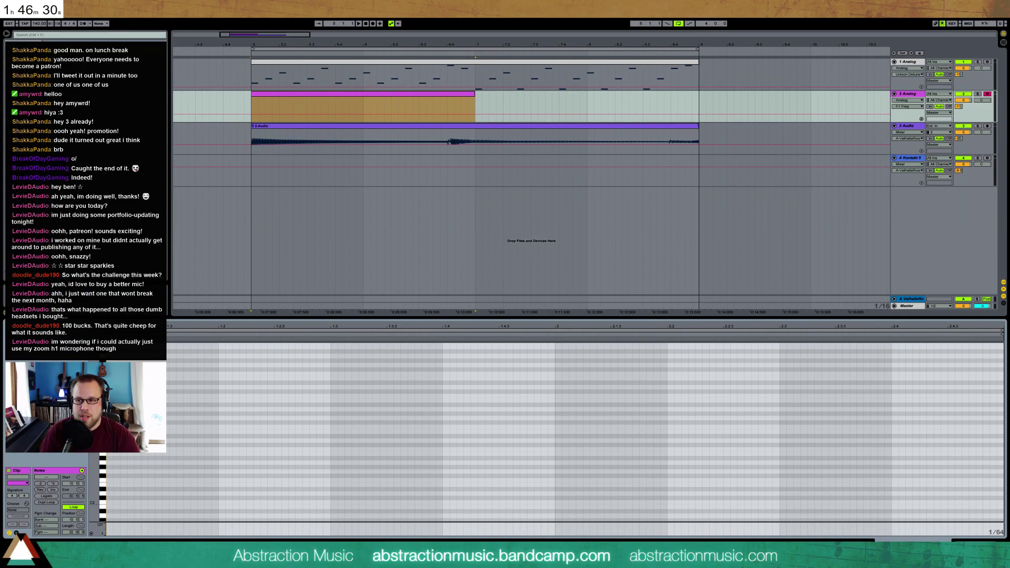
{"action": "scroll", "coordinate": [555, 431], "scroll_direction": "up", "scroll_amount": 3}
{"action": "double_click", "coordinate": [110, 370]}
{"action": "left_click_drag", "start_coordinate": [113, 369], "coordinate": [117, 369]}
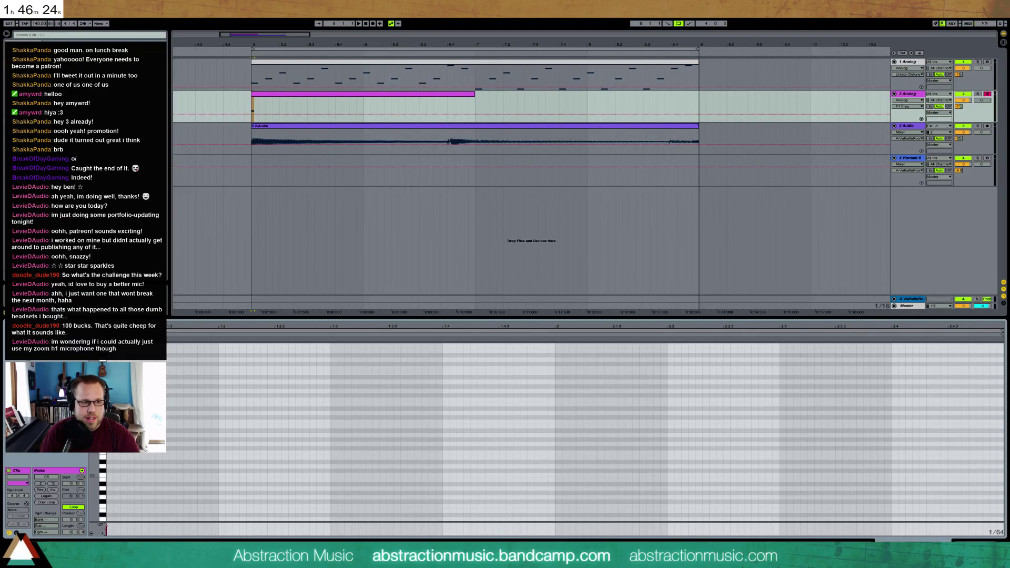
Step: Duplicate the short note on every sixteenth across both bars of the clip
{"action": "left_click_drag", "start_coordinate": [108, 365], "coordinate": [134, 373]}
{"action": "key", "text": "ctrl+d"}
{"action": "key", "text": "ctrl+d"}
{"action": "key", "text": "ctrl+d"}
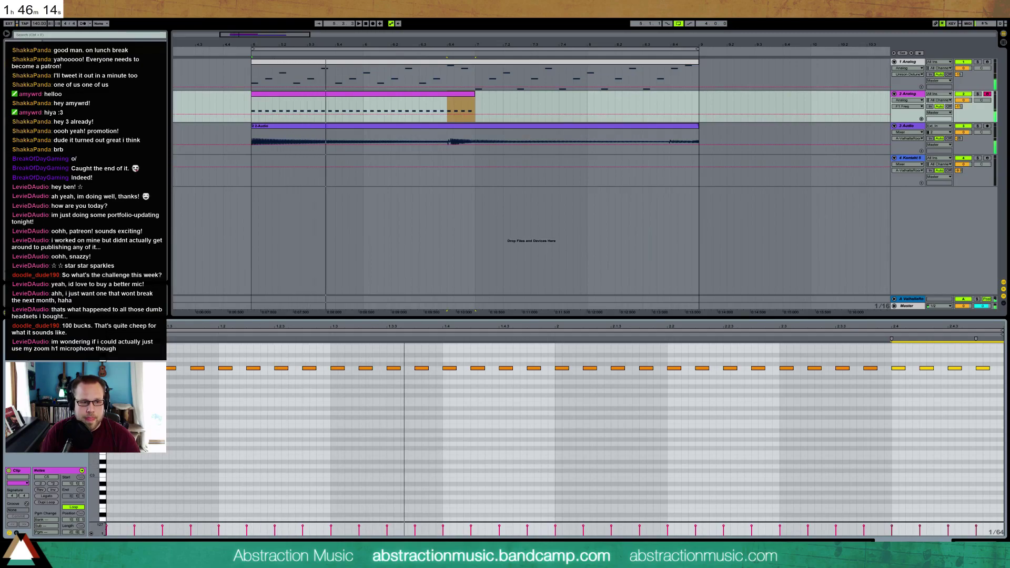
Step: Lengthen several notes in the first bar into a syncopated rhythm, and replace the second bar's notes with a copy of it
{"action": "scroll", "coordinate": [555, 432], "scroll_direction": "up", "scroll_amount": 3}
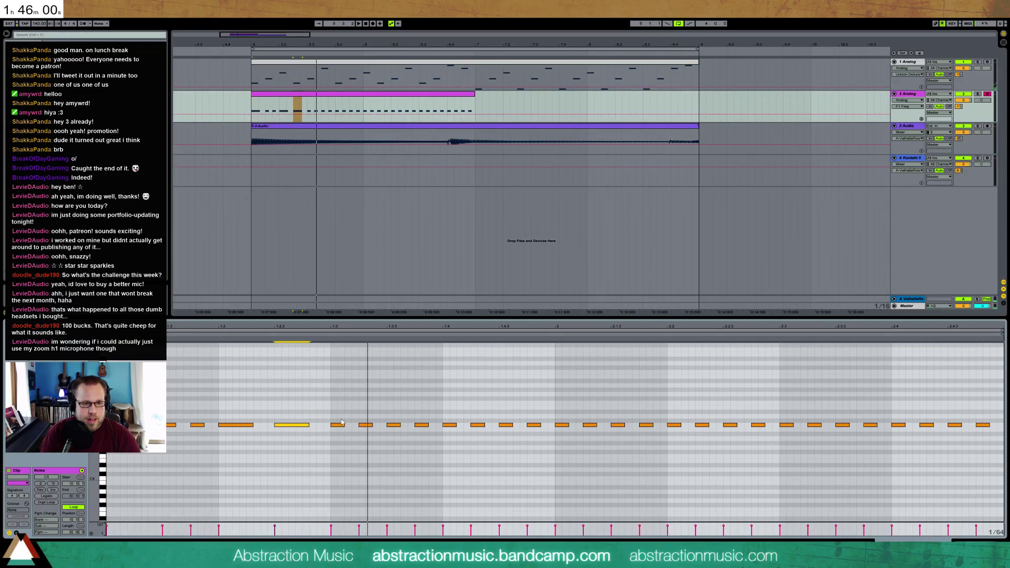
{"action": "left_click_drag", "start_coordinate": [428, 425], "coordinate": [453, 429]}
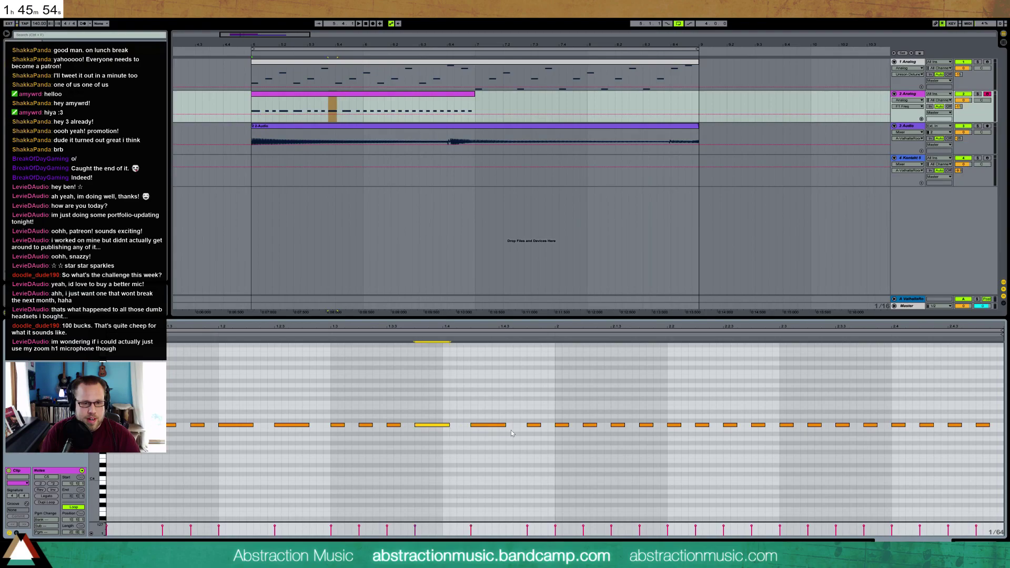
{"action": "left_click_drag", "start_coordinate": [556, 407], "coordinate": [1003, 421]}
{"action": "key", "text": "Delete"}
{"action": "key", "text": "ctrl+z"}
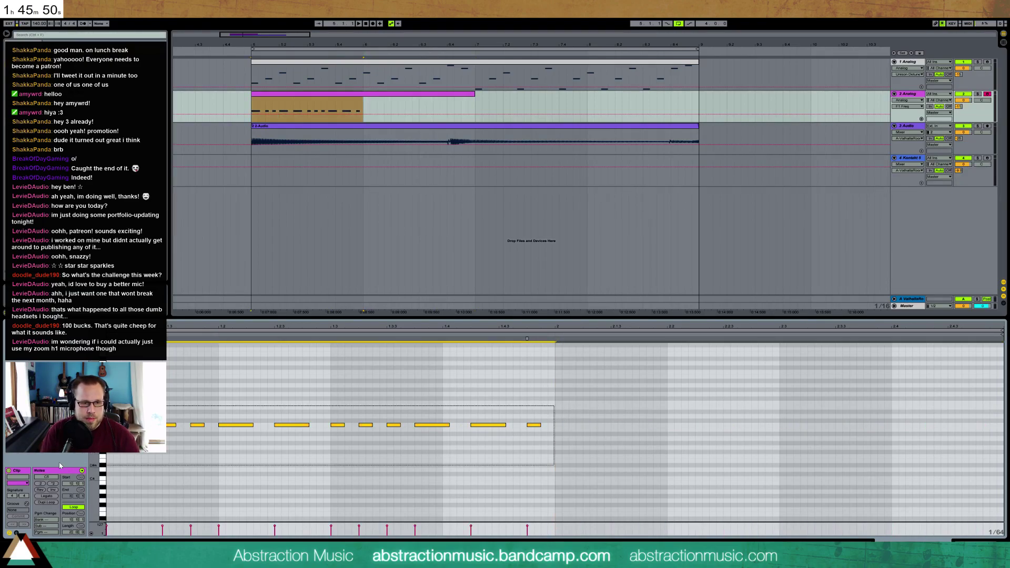
{"action": "key", "text": "ctrl+z"}
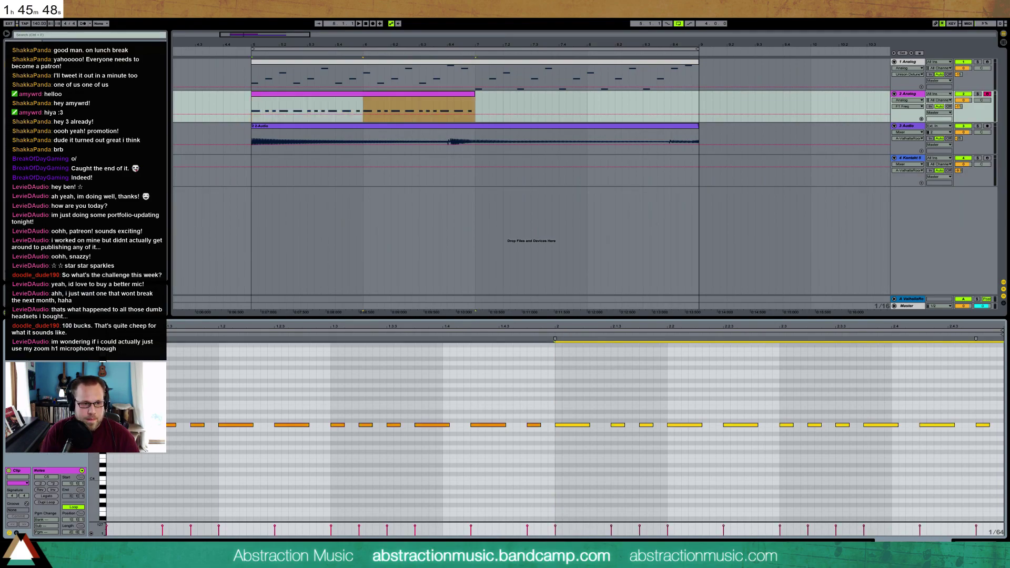
Step: Transpose all notes down one octave and layer a copy of them seven semitones higher
{"action": "key", "text": "ctrl+a"}
{"action": "key", "text": "shift+Down"}
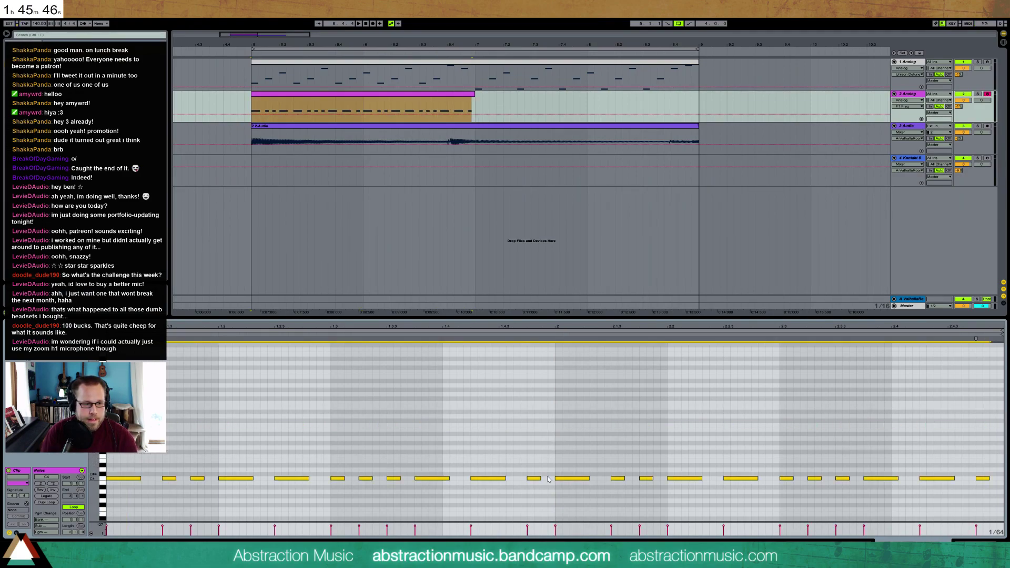
{"action": "scroll", "coordinate": [547, 479], "scroll_direction": "down", "scroll_amount": 1}
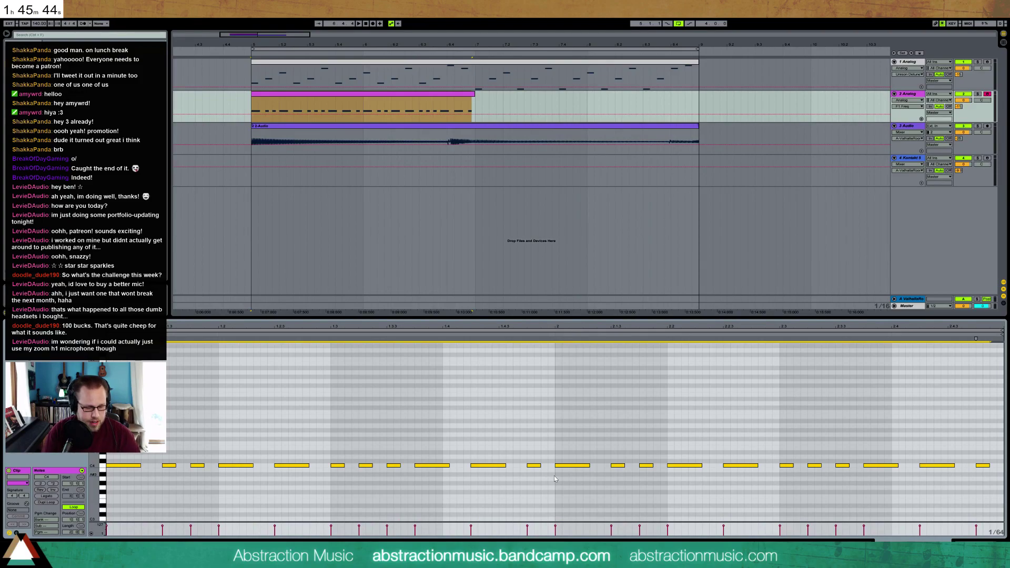
{"action": "key", "text": "ctrl+c"}
{"action": "key", "text": "ctrl+v"}
{"action": "key", "text": "shift+Up"}
{"action": "key", "text": "Down"}
{"action": "key", "text": "Down"}
{"action": "key", "text": "Down"}
{"action": "key", "text": "Down"}
{"action": "key", "text": "Down"}
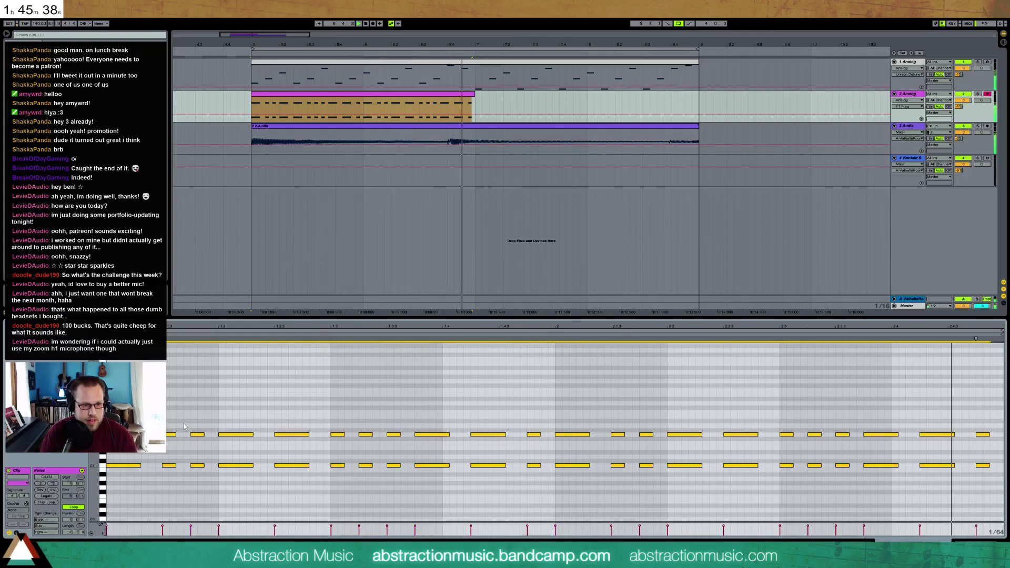
Step: Transpose all notes up one octave and extend the looped clip to the end of the four-bar loop
{"action": "key", "text": "ctrl+a"}
{"action": "key", "text": "shift+Up"}
{"action": "left_click_drag", "start_coordinate": [472, 102], "coordinate": [703, 96]}
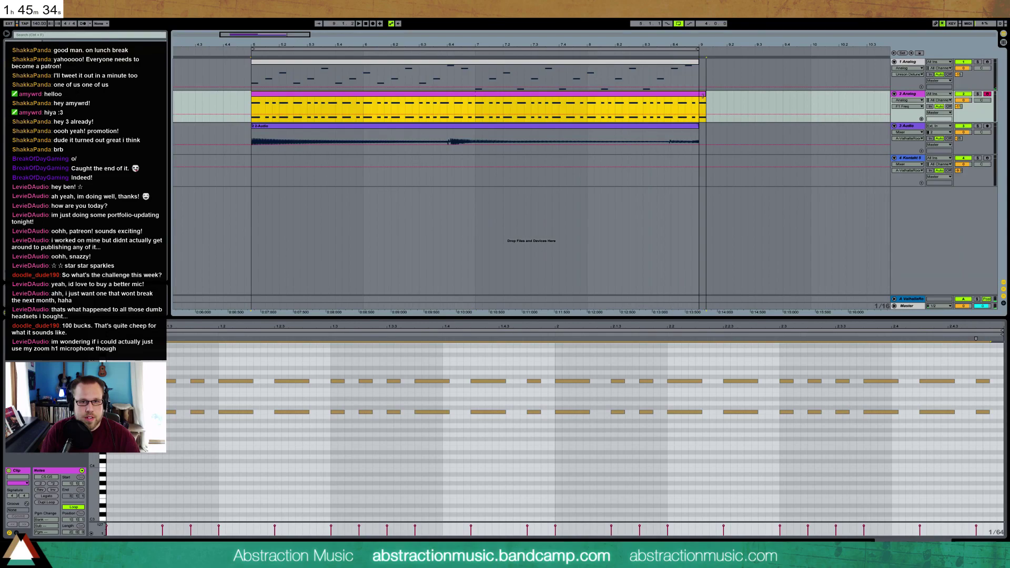
Step: Play the loop and adjust the Unison detune of the second Analog while listening
{"action": "key", "text": "space"}
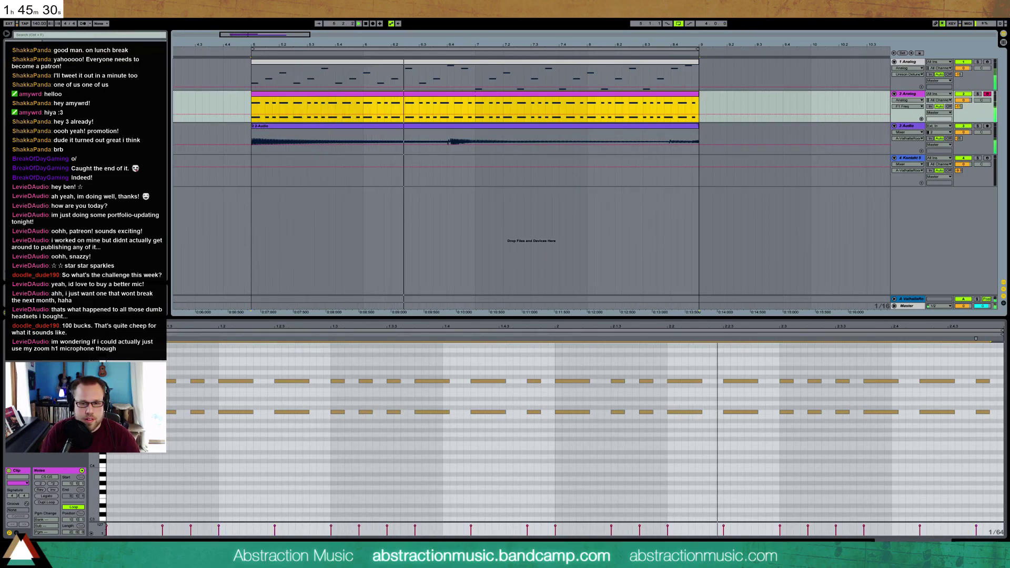
{"action": "key", "text": "shift+Tab"}
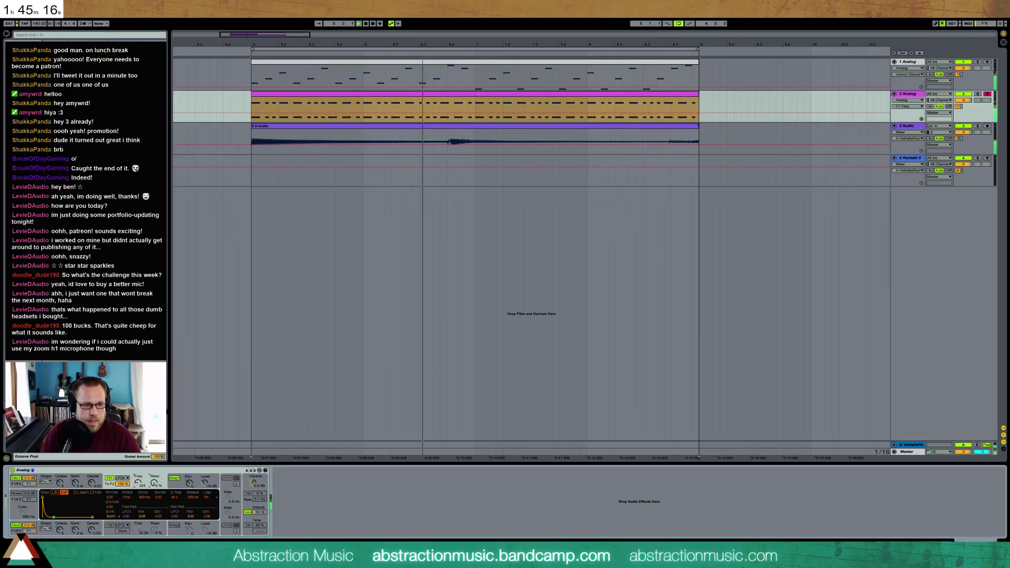
{"action": "left_click", "coordinate": [259, 513]}
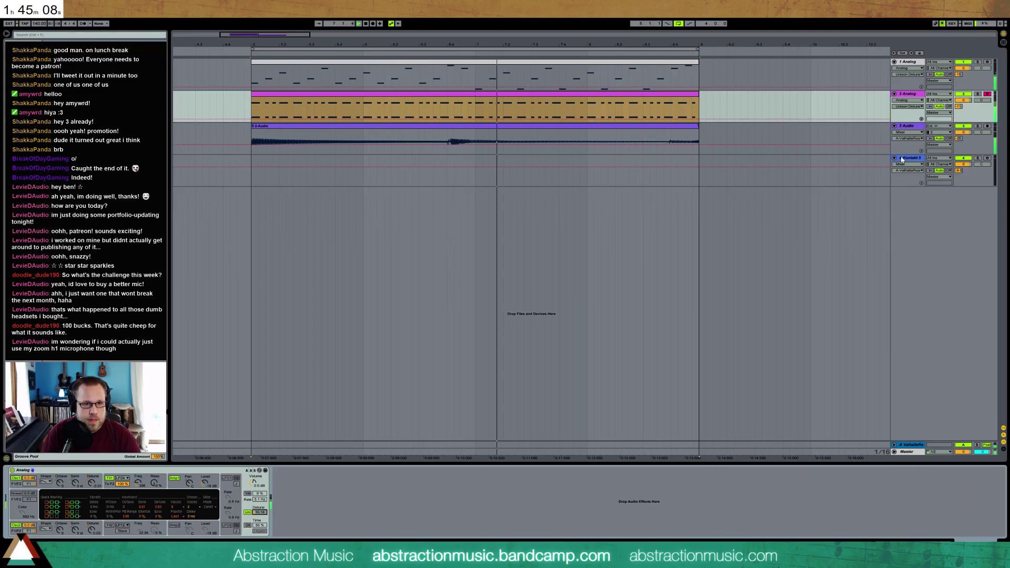
Step: In the second Analog's clip, shorten the note pair starting bar 2, then move the following pair earlier and lengthen it
{"action": "double_click", "coordinate": [495, 99]}
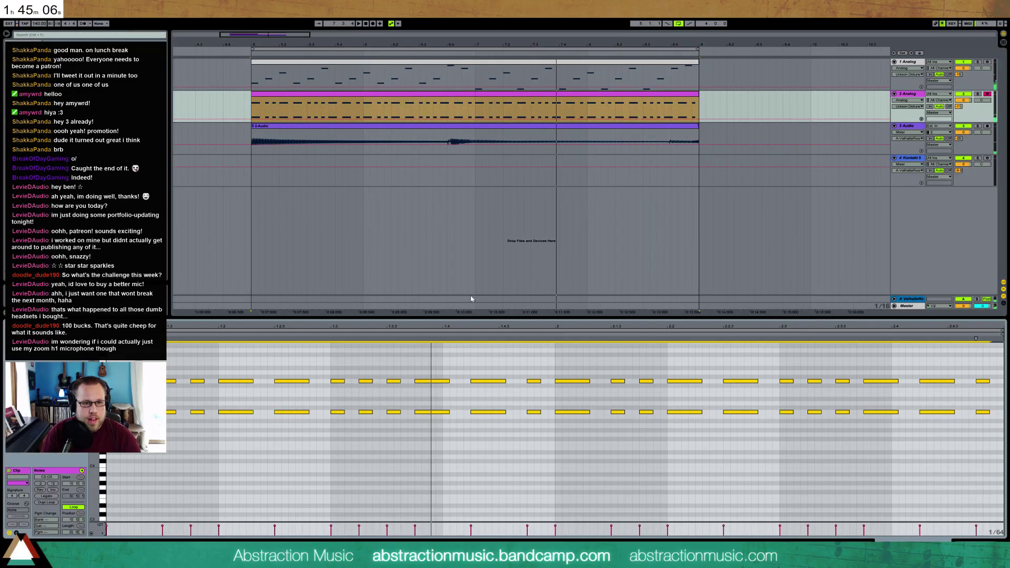
{"action": "left_click", "coordinate": [480, 372]}
{"action": "key", "text": "space"}
{"action": "left_click_drag", "start_coordinate": [570, 367], "coordinate": [582, 446]}
{"action": "key", "text": "shift+Left"}
{"action": "key", "text": "shift+Left"}
{"action": "left_click_drag", "start_coordinate": [603, 367], "coordinate": [625, 429]}
{"action": "key", "text": "Left"}
{"action": "key", "text": "Left"}
{"action": "key", "text": "Left"}
{"action": "key", "text": "Left"}
{"action": "key", "text": "shift+Right"}
{"action": "key", "text": "shift+Right"}
{"action": "key", "text": "shift+Right"}
{"action": "left_click", "coordinate": [649, 419]}
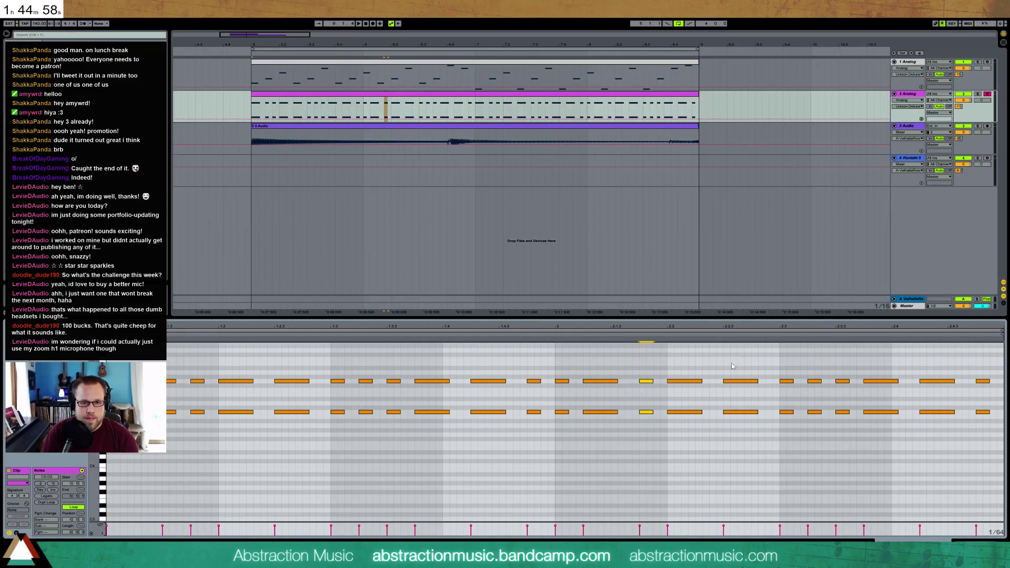
Step: Shorten the long note pair before beat 2.3, shift the next pair earlier and lengthen it, and play the loop
{"action": "key", "text": "shift+Left"}
{"action": "key", "text": "shift+Left"}
{"action": "key", "text": "shift+Left"}
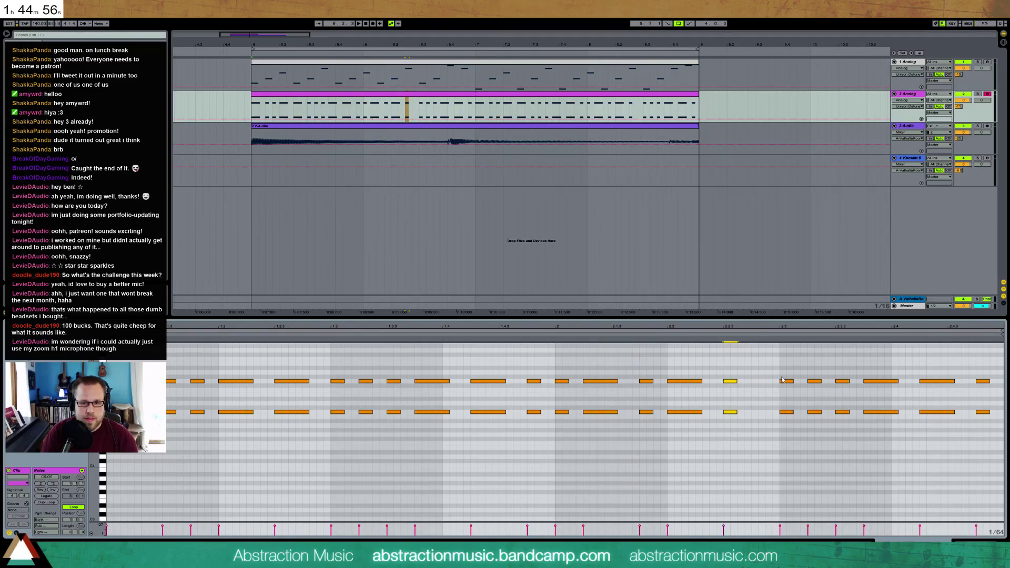
{"action": "key", "text": "Left"}
{"action": "key", "text": "Left"}
{"action": "key", "text": "Left"}
{"action": "key", "text": "shift+Right"}
{"action": "key", "text": "shift+Right"}
{"action": "key", "text": "shift+Right"}
{"action": "key", "text": "space"}
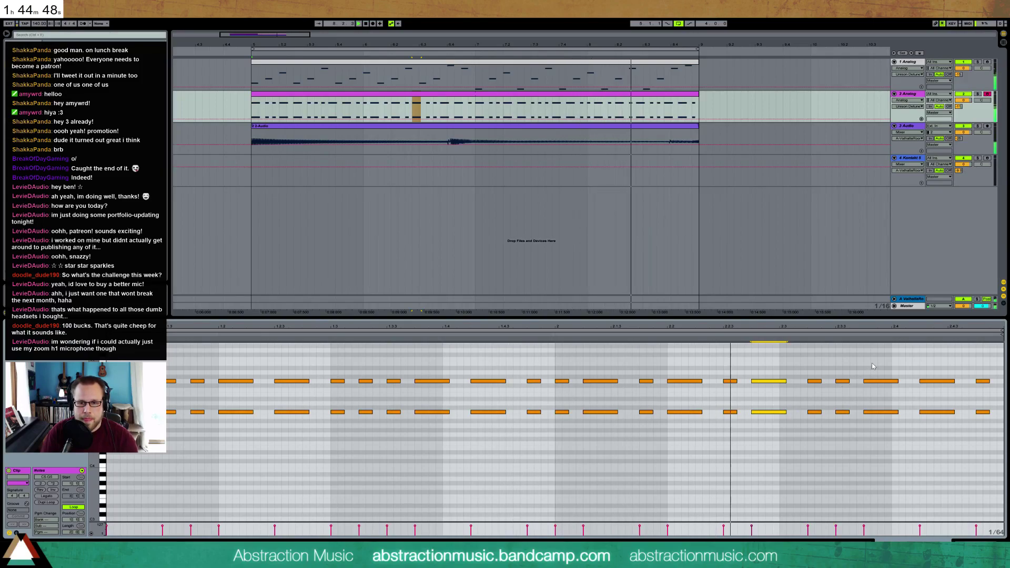
Step: Vary the end of bar 1 by shortening its second-last note pair and moving the last pair earlier with a longer duration
{"action": "left_click_drag", "start_coordinate": [872, 364], "coordinate": [883, 444]}
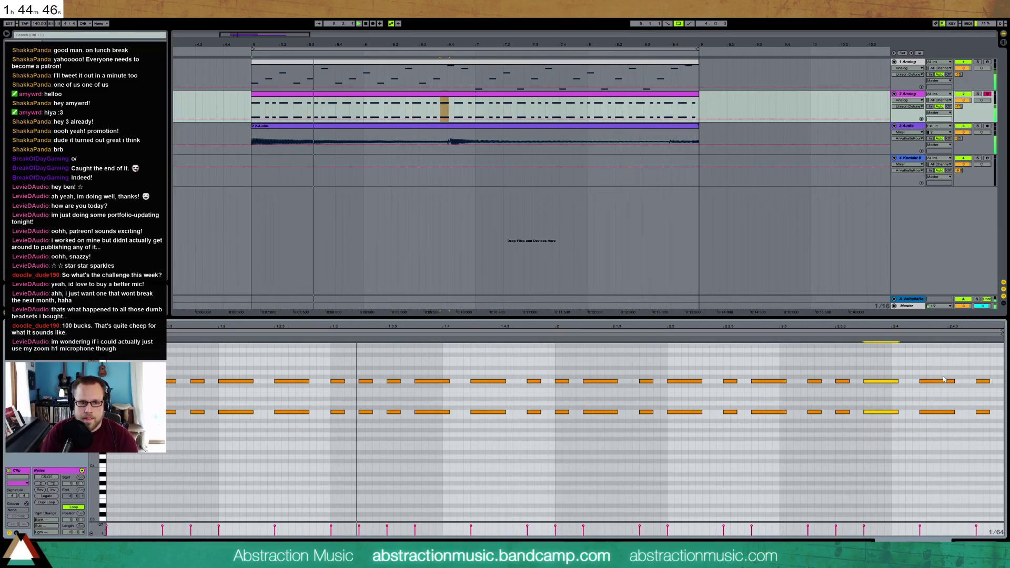
{"action": "left_click_drag", "start_coordinate": [488, 371], "coordinate": [498, 429]}
{"action": "key", "text": "shift+Left"}
{"action": "key", "text": "shift+Left"}
{"action": "key", "text": "shift+Left"}
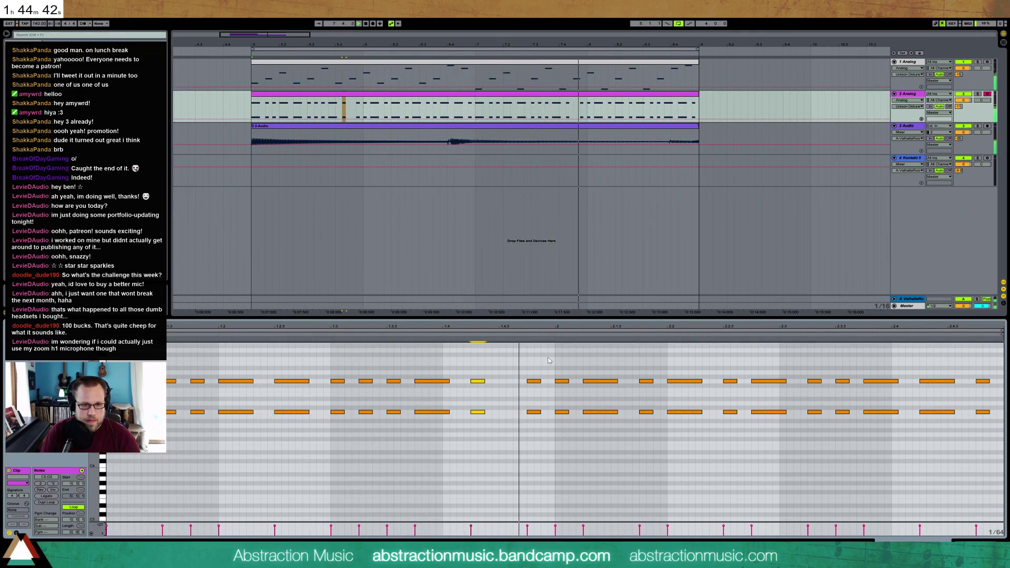
{"action": "left_click_drag", "start_coordinate": [532, 359], "coordinate": [542, 425]}
{"action": "key", "text": "Left"}
{"action": "key", "text": "Left"}
{"action": "key", "text": "Left"}
{"action": "key", "text": "Left"}
{"action": "key", "text": "Right"}
{"action": "key", "text": "shift+Right"}
{"action": "key", "text": "shift+Right"}
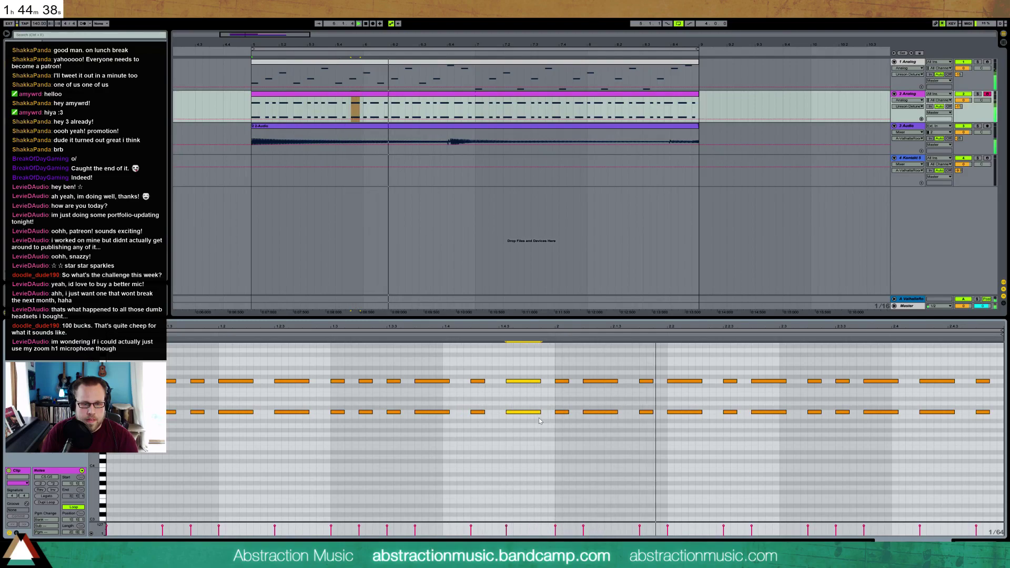
{"action": "key", "text": "Left"}
{"action": "left_click_drag", "start_coordinate": [469, 367], "coordinate": [486, 434]}
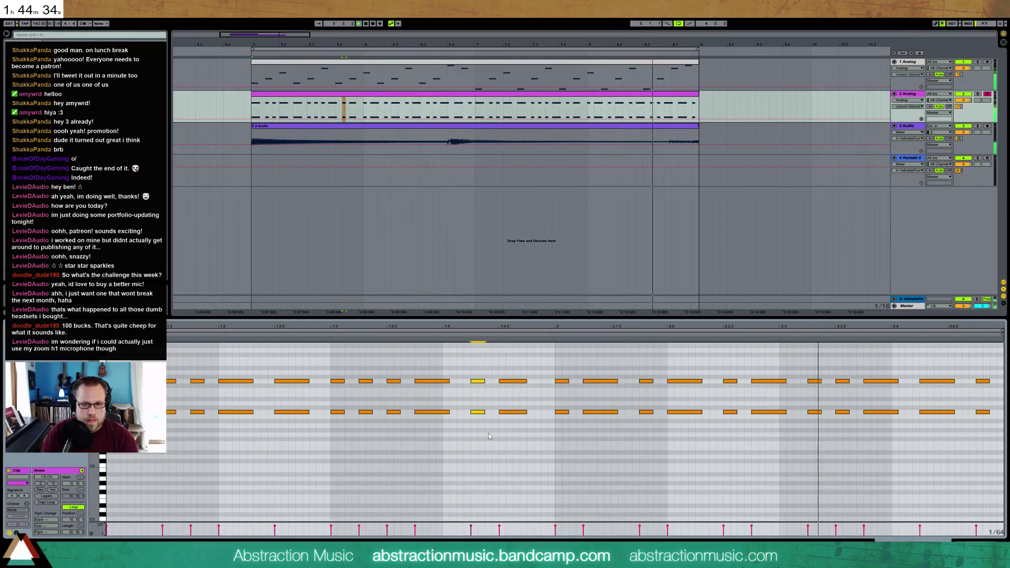
Step: Lower the Filter 1 frequency of the second Analog and slow the rate of its LFO 1
{"action": "key", "text": "shift+Tab"}
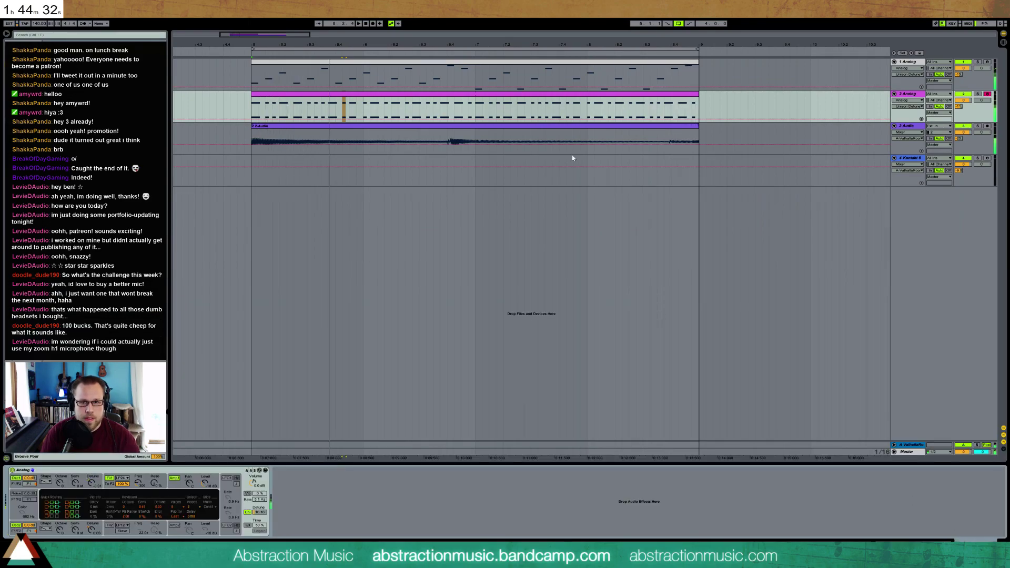
{"action": "left_click", "coordinate": [919, 94]}
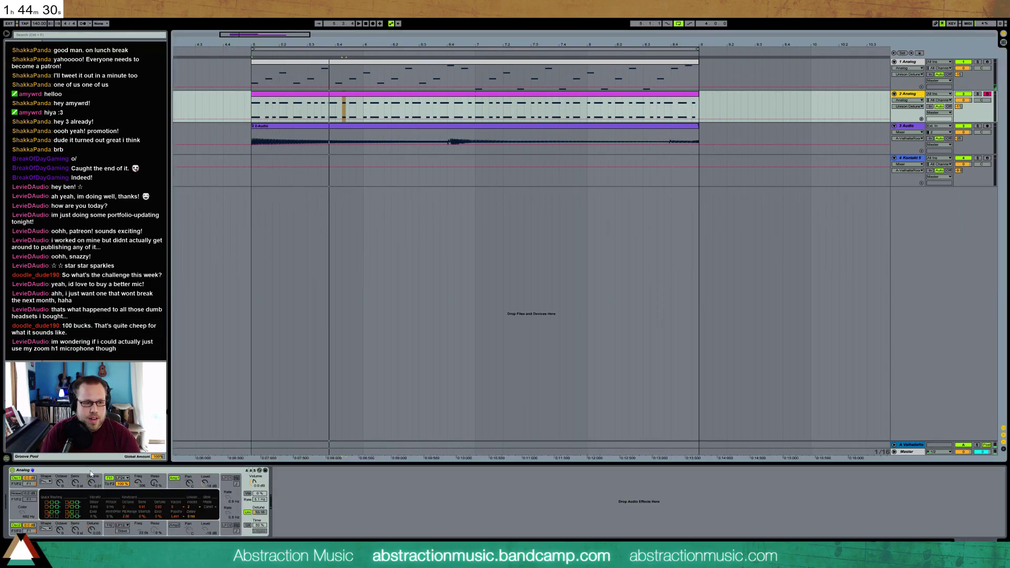
{"action": "left_click_drag", "start_coordinate": [138, 481], "coordinate": [139, 492]}
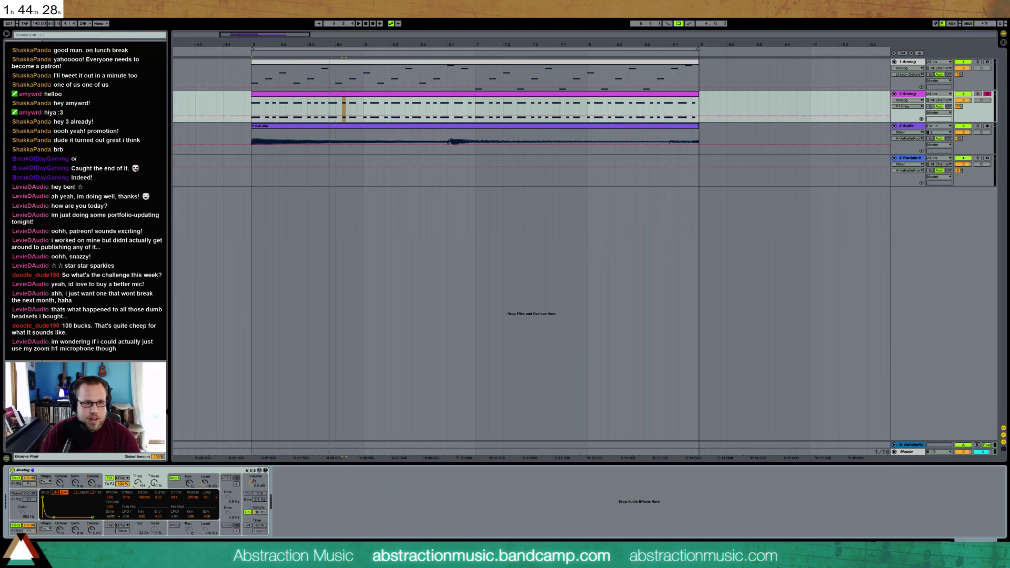
{"action": "left_click", "coordinate": [226, 479]}
{"action": "left_click_drag", "start_coordinate": [228, 497], "coordinate": [227, 500]}
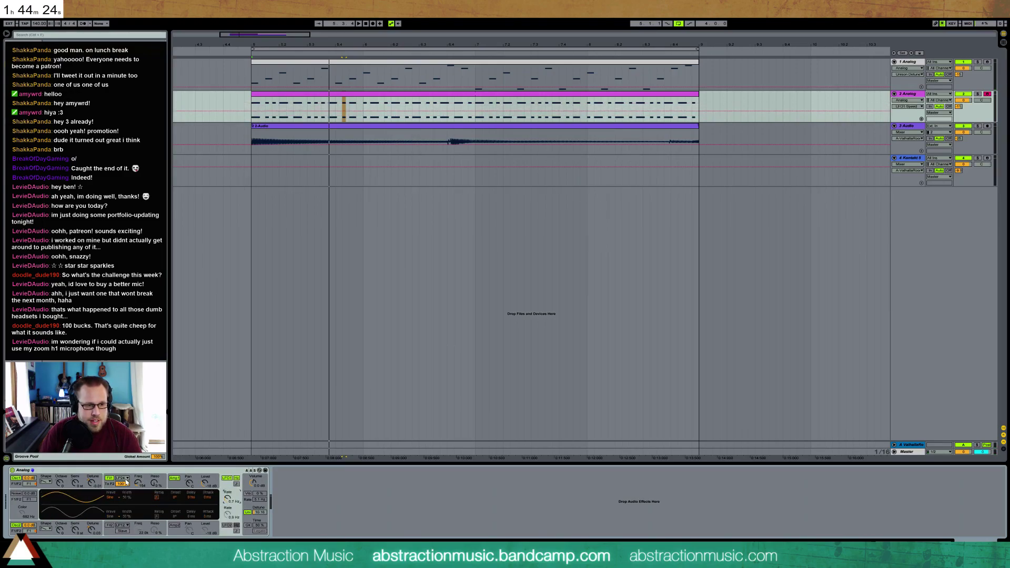
Step: Apply LFO 1 modulation to the second Analog's Filter 1 frequency and fine-tune the amount while the loop plays
{"action": "left_click", "coordinate": [136, 529]}
{"action": "left_click_drag", "start_coordinate": [126, 520], "coordinate": [126, 514]}
{"action": "key", "text": "space"}
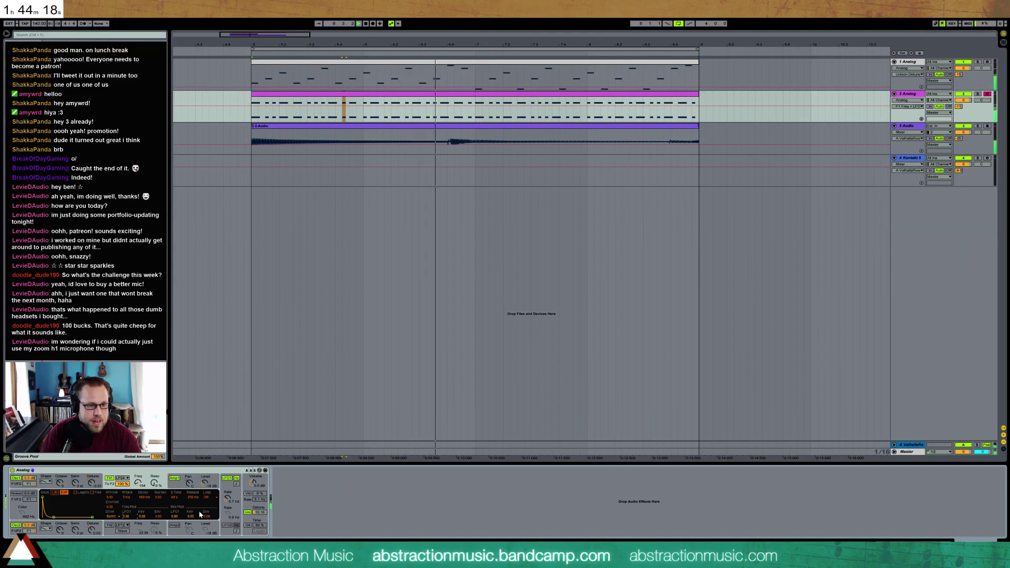
{"action": "left_click", "coordinate": [228, 498]}
{"action": "left_click", "coordinate": [107, 488]}
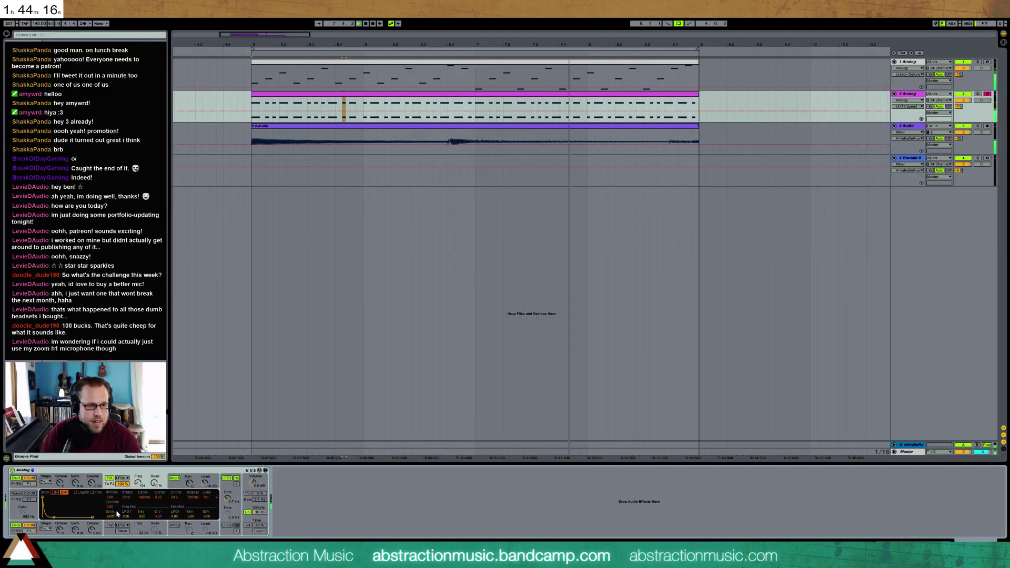
{"action": "left_click_drag", "start_coordinate": [126, 516], "coordinate": [127, 515]}
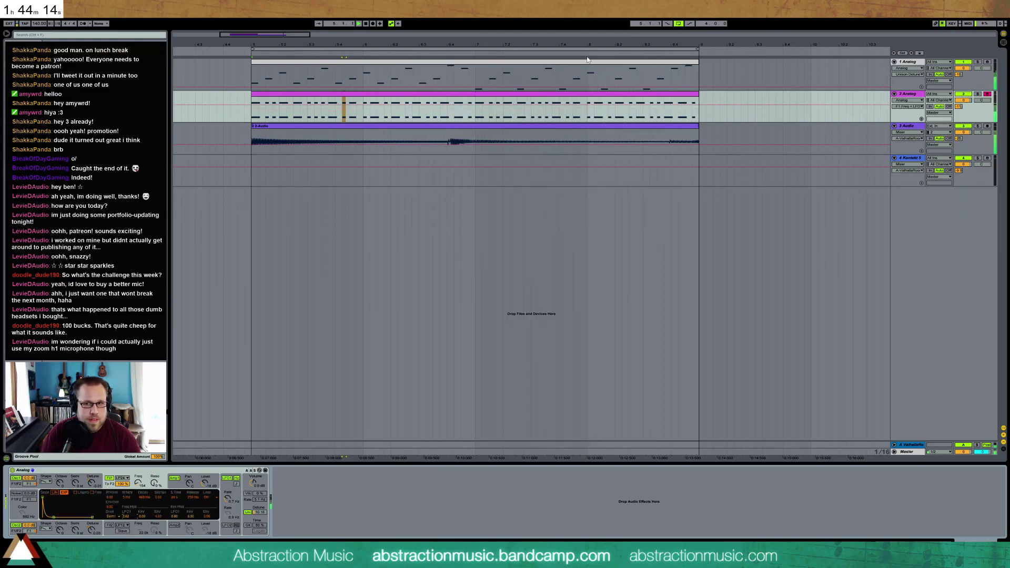
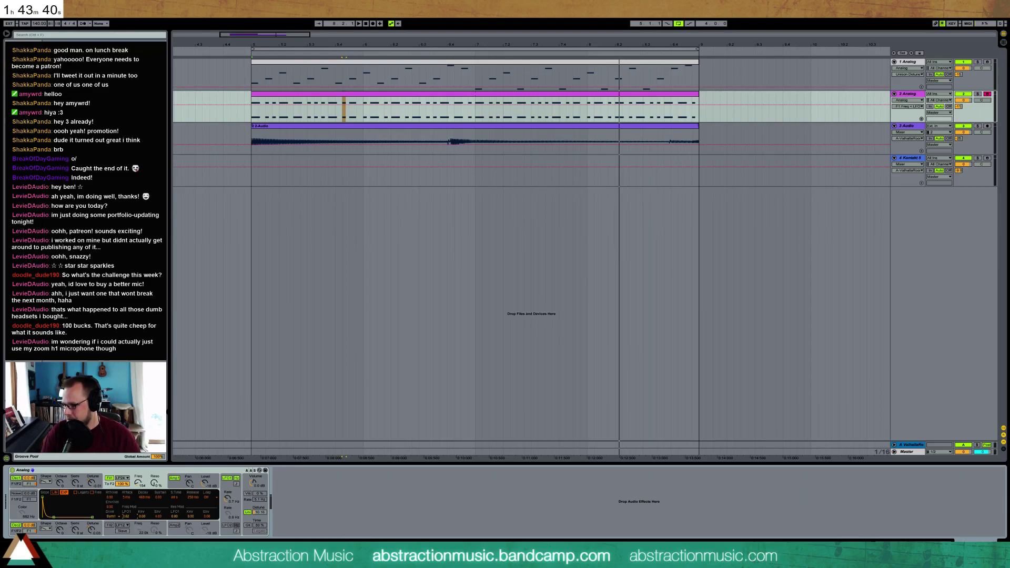
Step: Raise the upper voice of the last two notes in both bars of the second Analog's clip by three semitones and play the loop
{"action": "left_click", "coordinate": [252, 139]}
{"action": "left_click", "coordinate": [897, 95]}
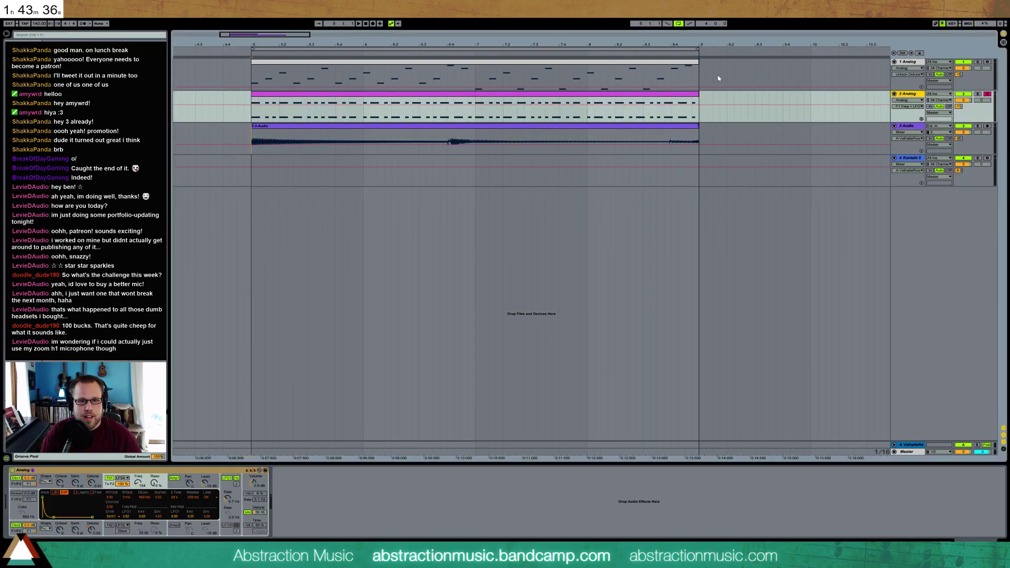
{"action": "double_click", "coordinate": [555, 97]}
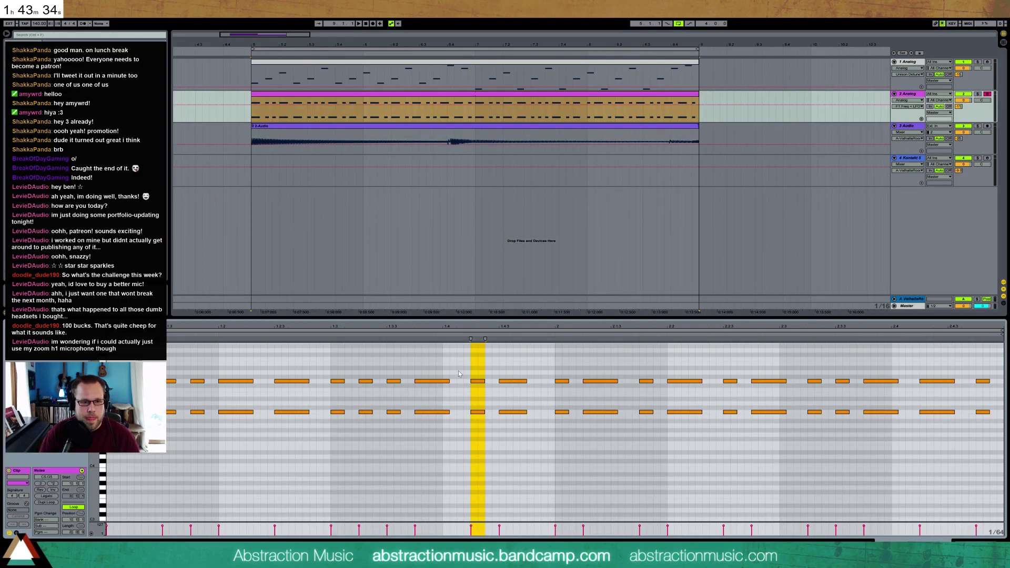
{"action": "left_click_drag", "start_coordinate": [468, 367], "coordinate": [543, 396]}
{"action": "key", "text": "Up"}
{"action": "key", "text": "Up"}
{"action": "key", "text": "Up"}
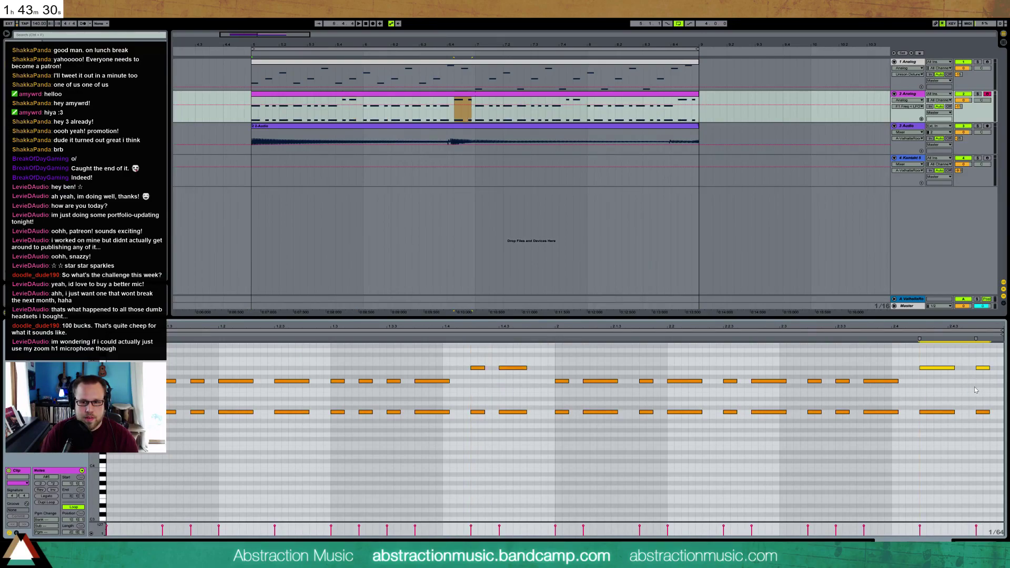
{"action": "key", "text": "space"}
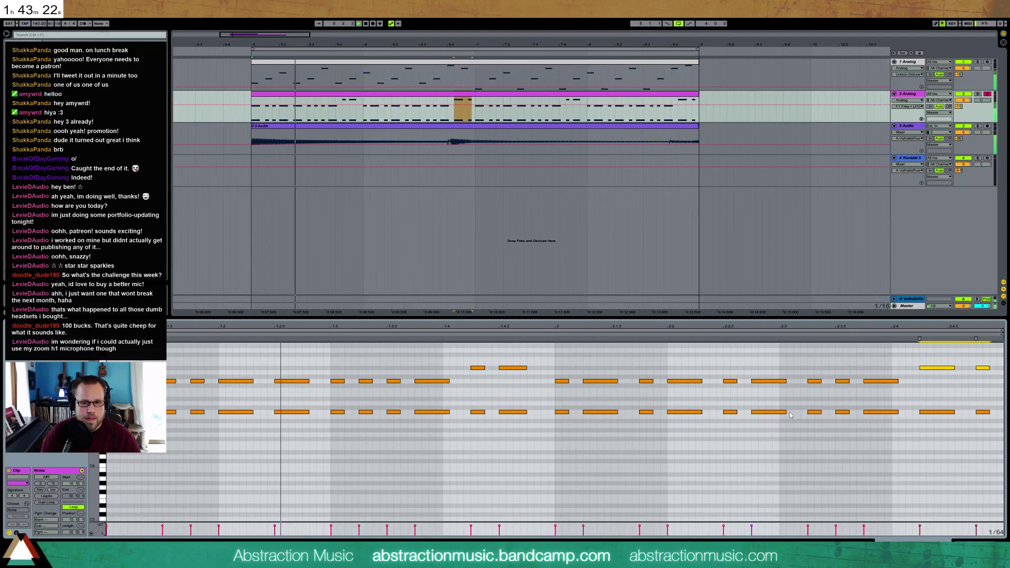
{"action": "key", "text": "shift+Tab"}
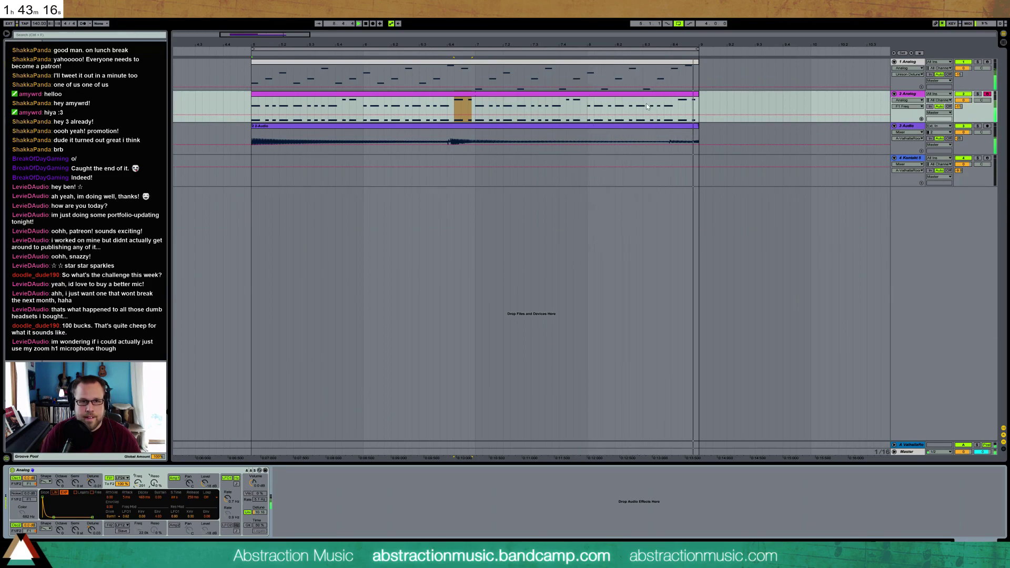
Step: In the first Analog's arpeggio clip, add passing notes that form ascending runs near the ends of bars 1 and 2
{"action": "left_click", "coordinate": [535, 64]}
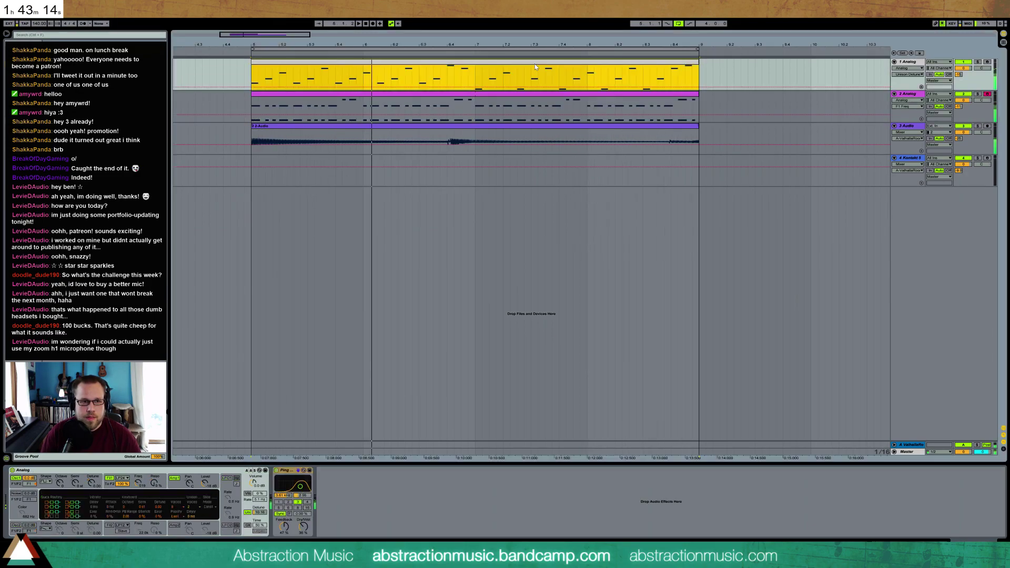
{"action": "double_click", "coordinate": [535, 64]}
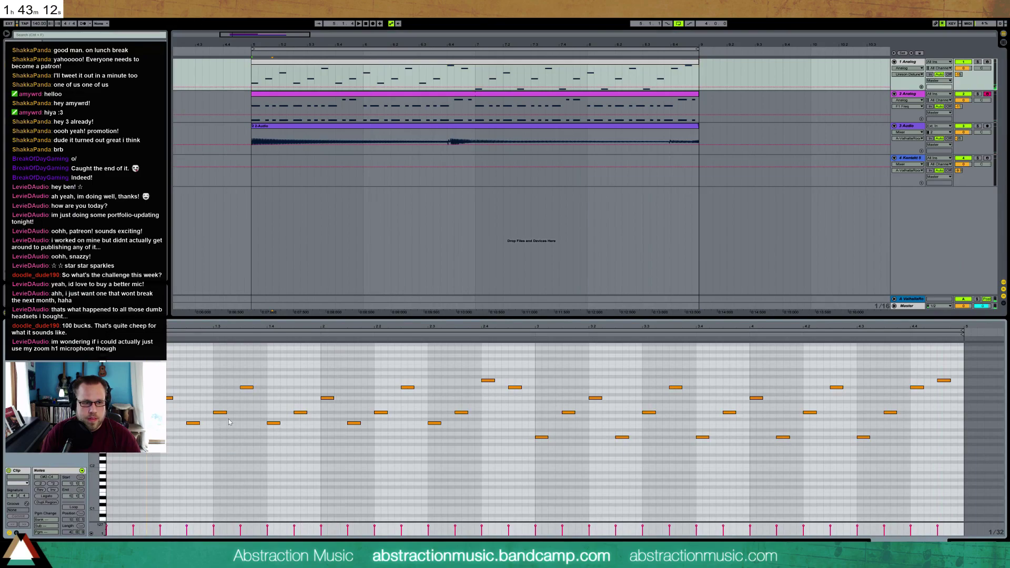
{"action": "left_click_drag", "start_coordinate": [294, 389], "coordinate": [331, 428]}
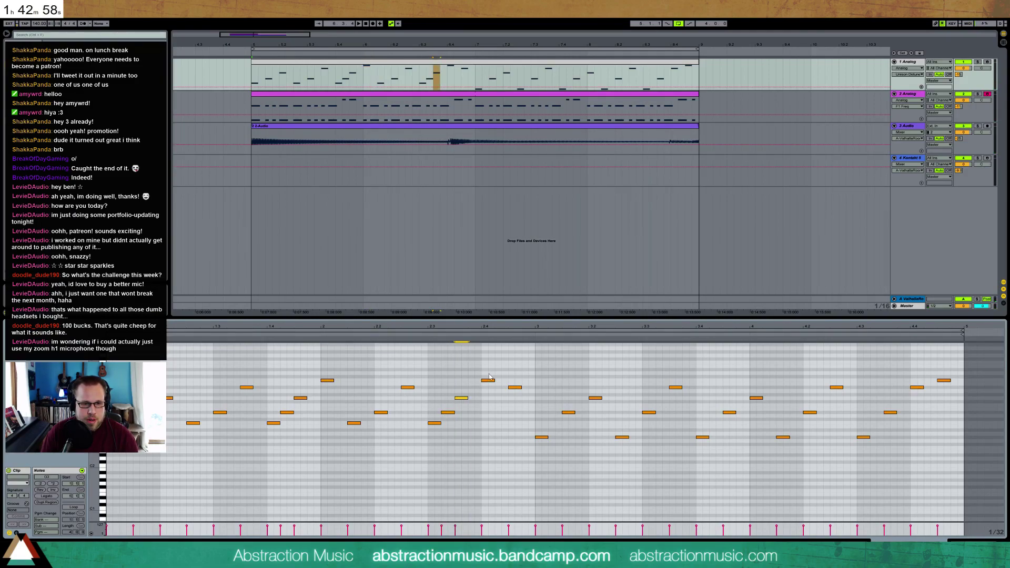
{"action": "key", "text": "space"}
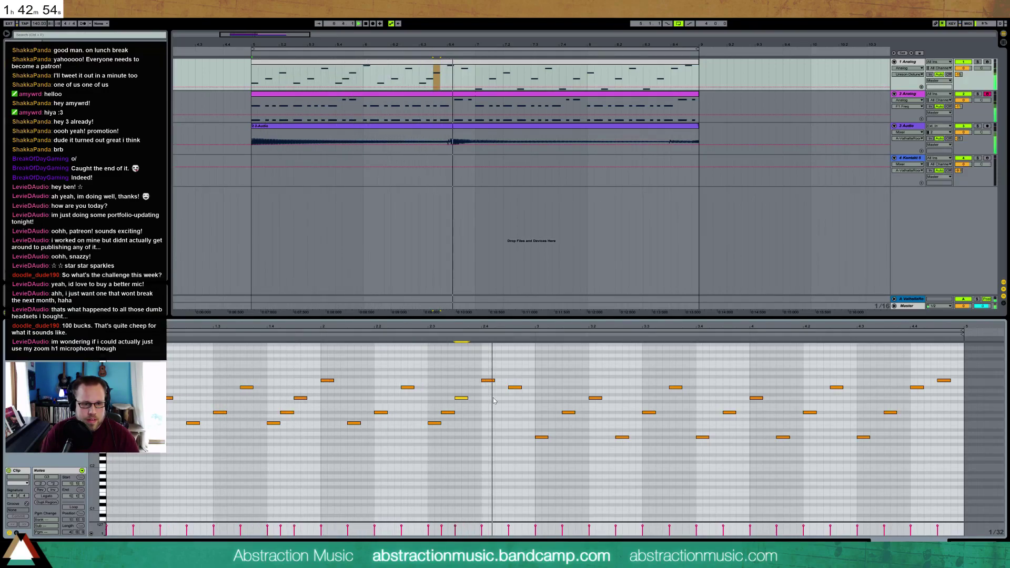
{"action": "mouse_move", "coordinate": [484, 380]}
{"action": "left_mouse_down"}
{"action": "mouse_move", "coordinate": [471, 387]}
{"action": "mouse_move", "coordinate": [493, 382]}
{"action": "left_mouse_up"}
{"action": "double_click", "coordinate": [484, 378]}
{"action": "key", "text": "space"}
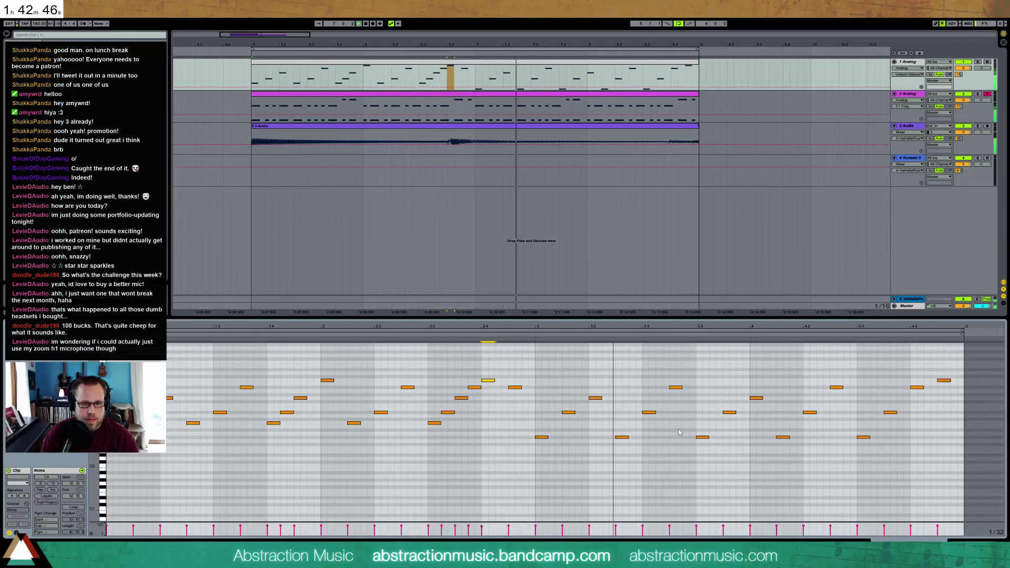
Step: Add a passing note just before beat 3.3 of the arpeggio and play the loop
{"action": "left_click", "coordinate": [630, 432]}
{"action": "key", "text": "space"}
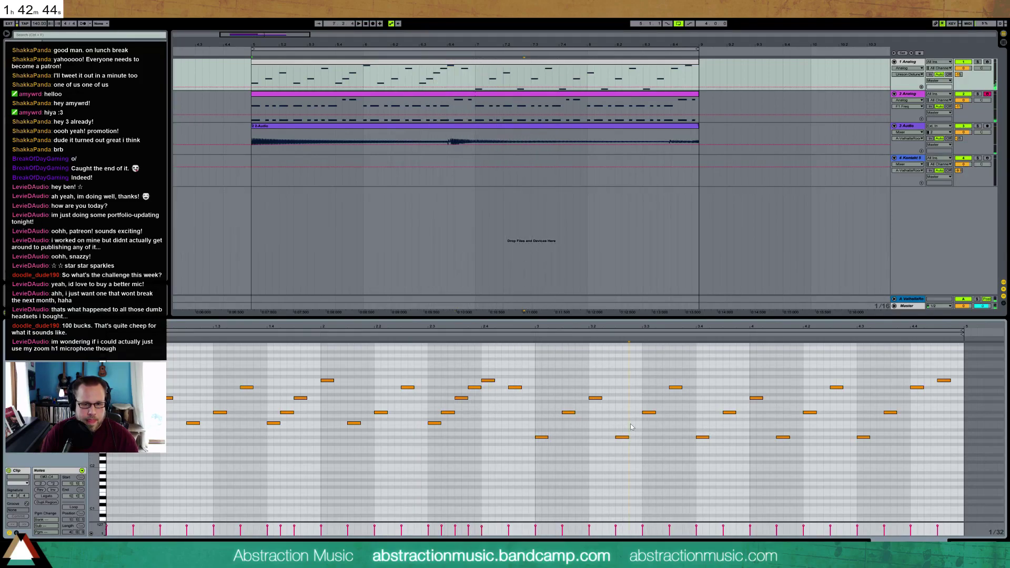
{"action": "double_click", "coordinate": [631, 423]}
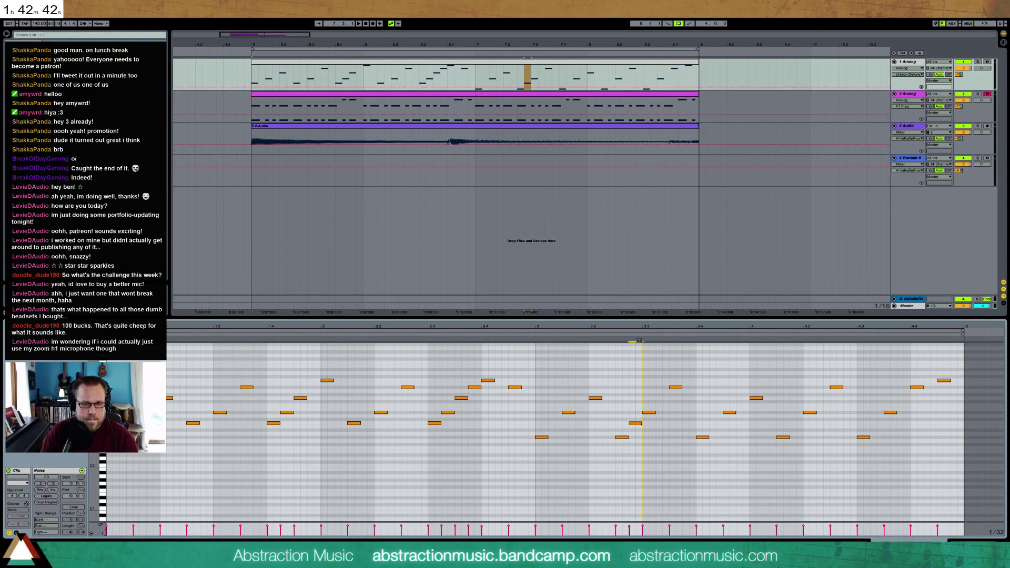
{"action": "key", "text": "space"}
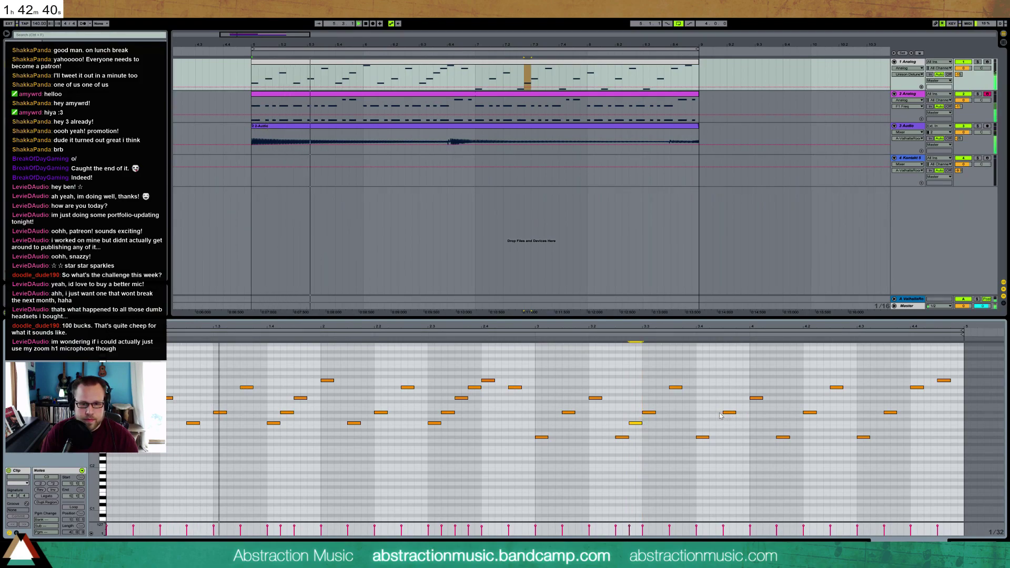
Step: Try adding passing notes around beat 4.2 of the arpeggio to form another ascending run
{"action": "double_click", "coordinate": [796, 424]}
{"action": "double_click", "coordinate": [822, 398]}
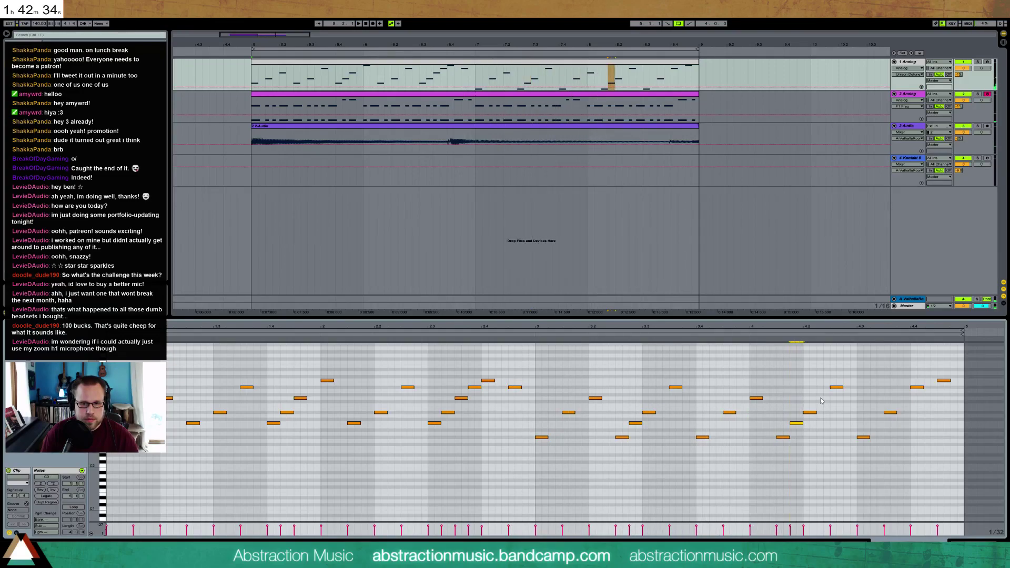
{"action": "left_click_drag", "start_coordinate": [824, 398], "coordinate": [831, 398]}
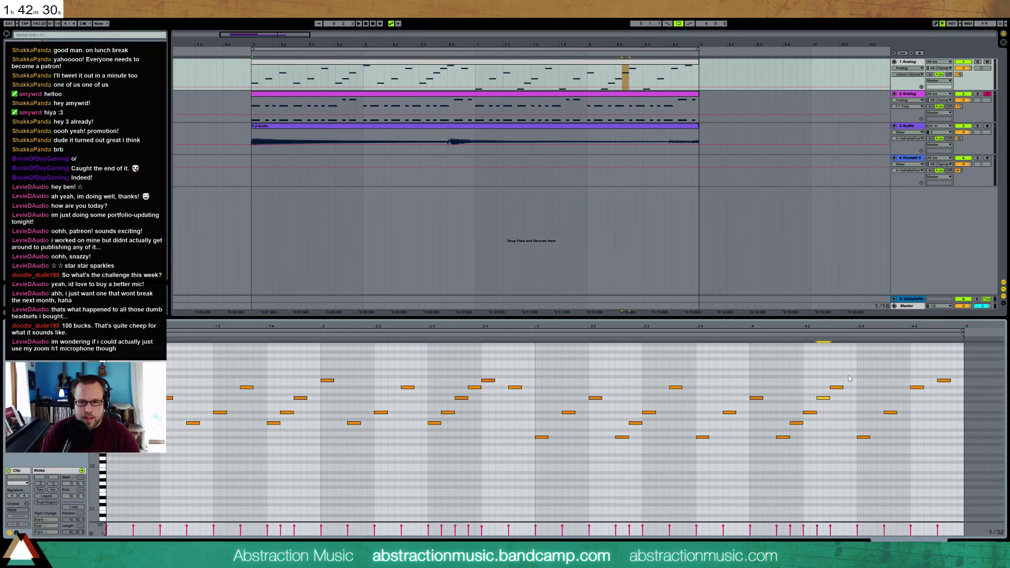
{"action": "double_click", "coordinate": [849, 370]}
{"action": "key", "text": "space"}
{"action": "key", "text": "Delete"}
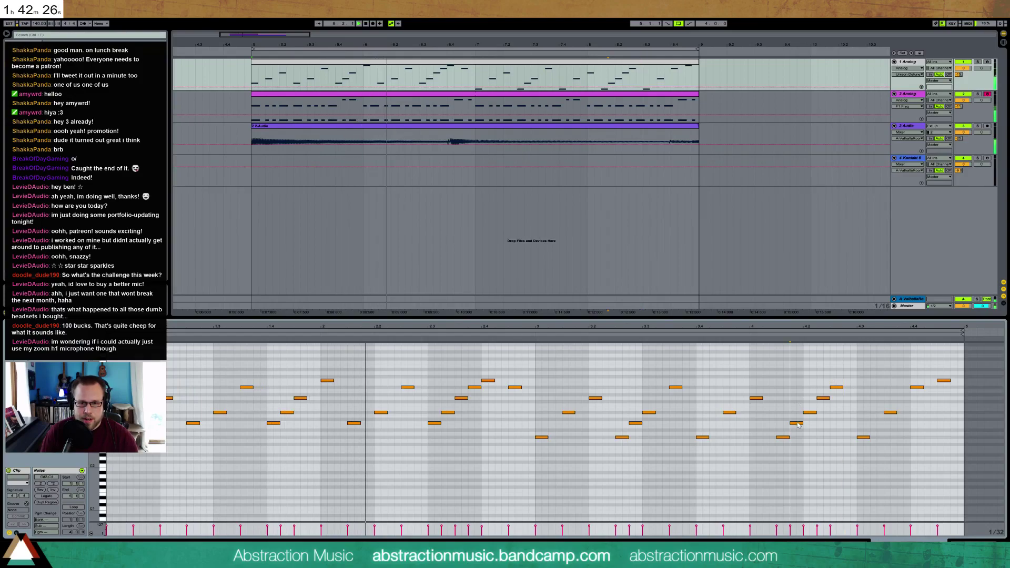
Step: Remove the passing notes around beat 4.2 and place two between beats 4.3 and 4.4 to complete a run there
{"action": "left_click_drag", "start_coordinate": [820, 398], "coordinate": [880, 423]}
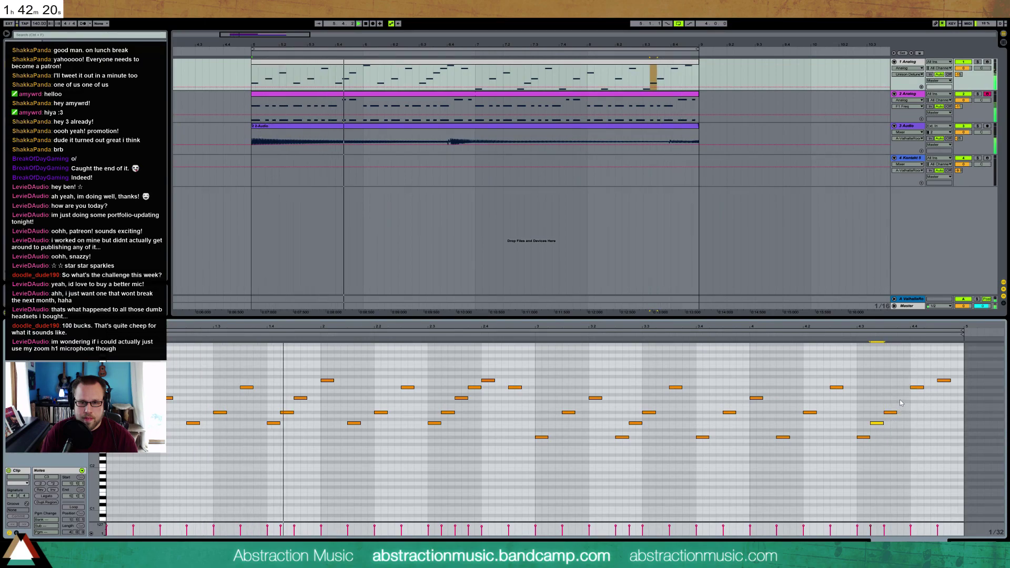
{"action": "double_click", "coordinate": [900, 399]}
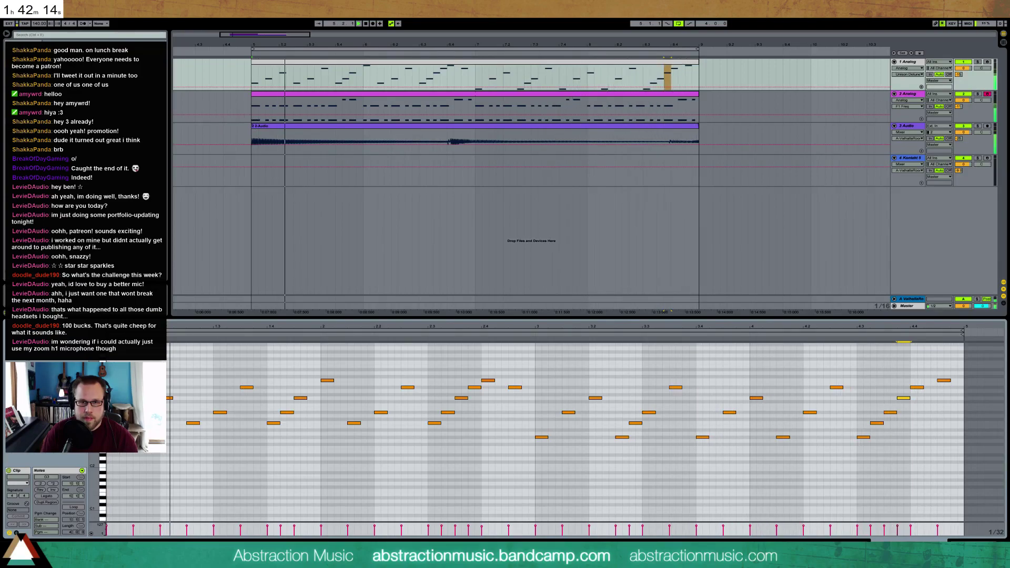
{"action": "key", "text": "shift+Tab"}
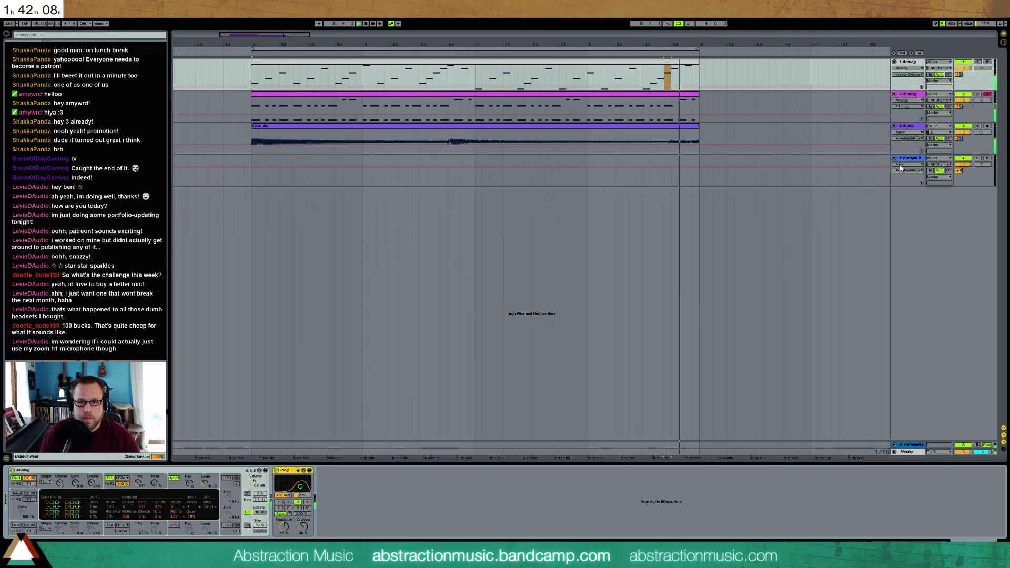
Step: Arm the Kontakt piano track, play along with the loop and stop playback
{"action": "left_click", "coordinate": [987, 158]}
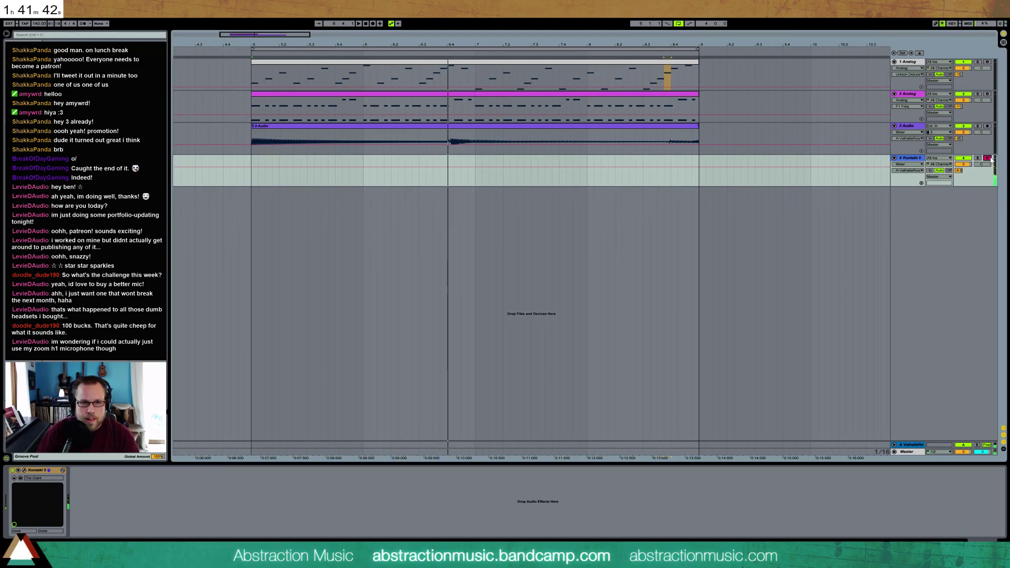
{"action": "key", "text": "space"}
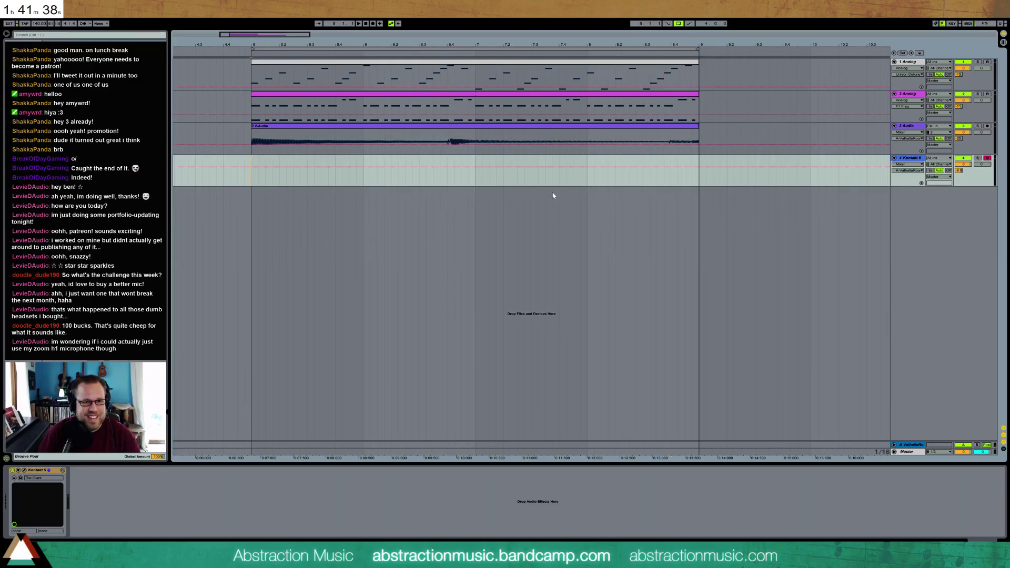
Step: Insert a new MIDI track below the guitar audio track and load an empty Drum Rack on it
{"action": "left_click", "coordinate": [913, 126]}
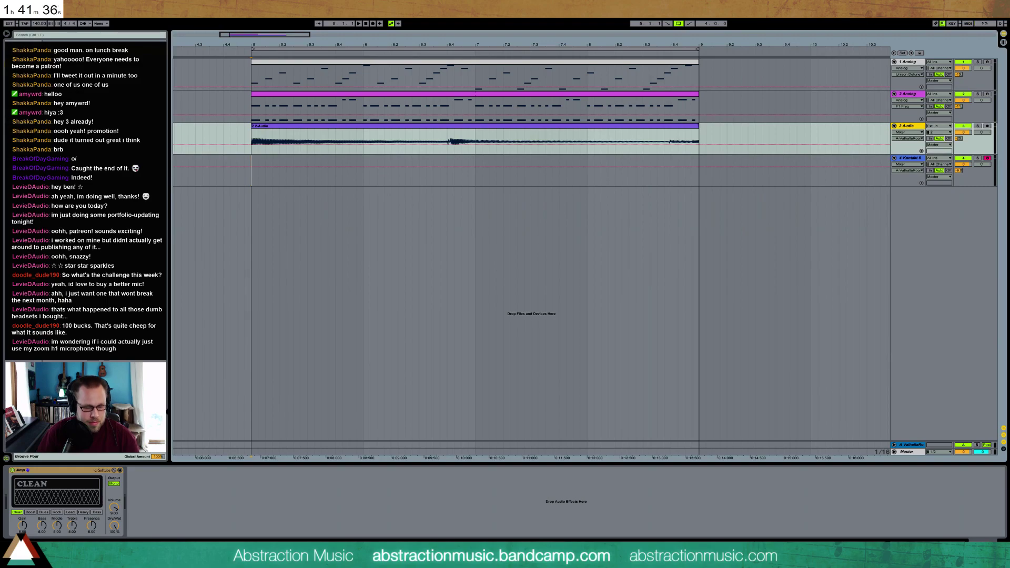
{"action": "key", "text": "ctrl+shift+t"}
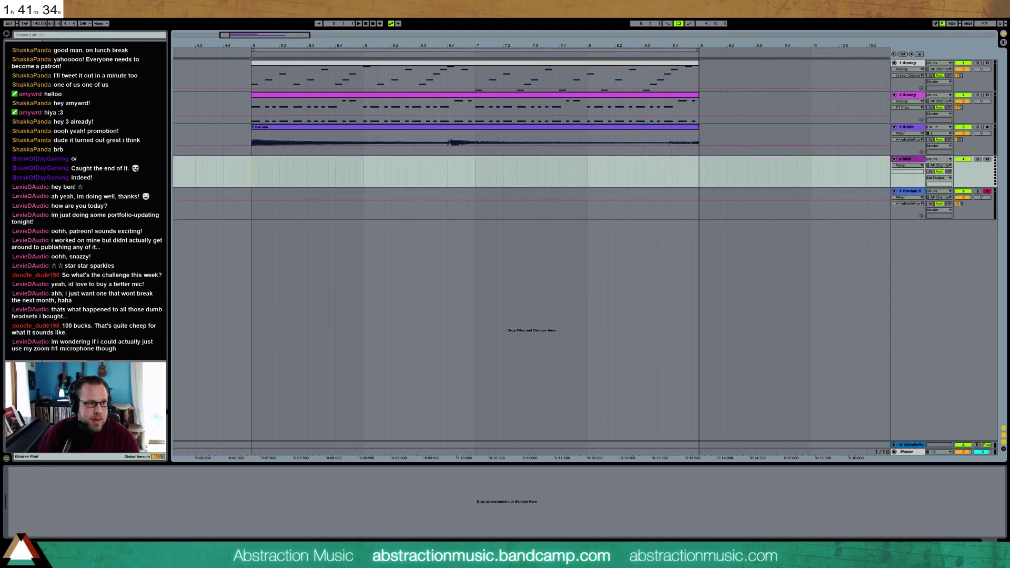
{"action": "left_click_drag", "start_coordinate": [490, 164], "coordinate": [461, 164]}
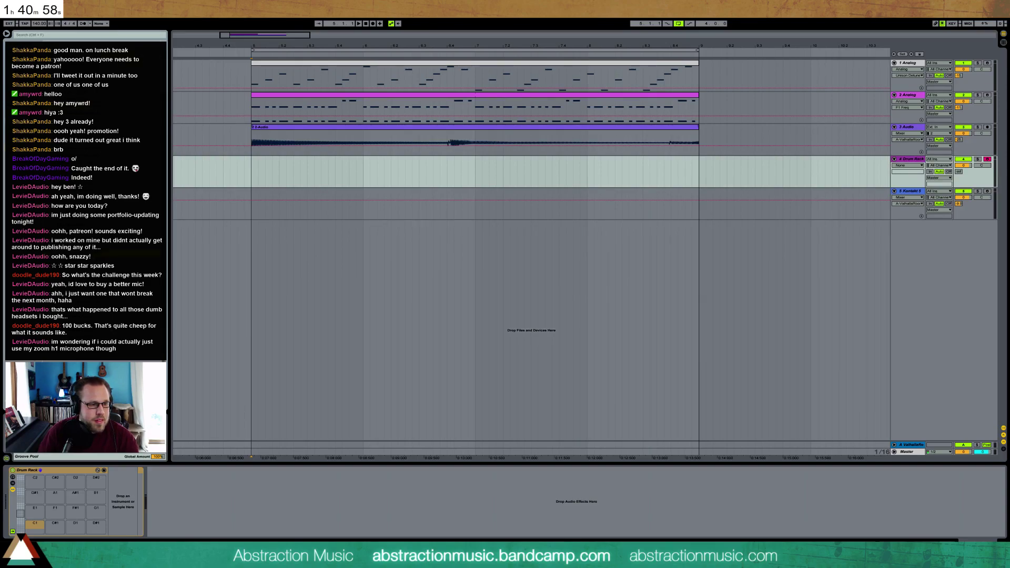
Step: Try placing the shadowpuppets drum loop at bar 5 on a new audio track directly above the Drum Rack track
{"action": "left_click_drag", "start_coordinate": [1, 174], "coordinate": [254, 168]}
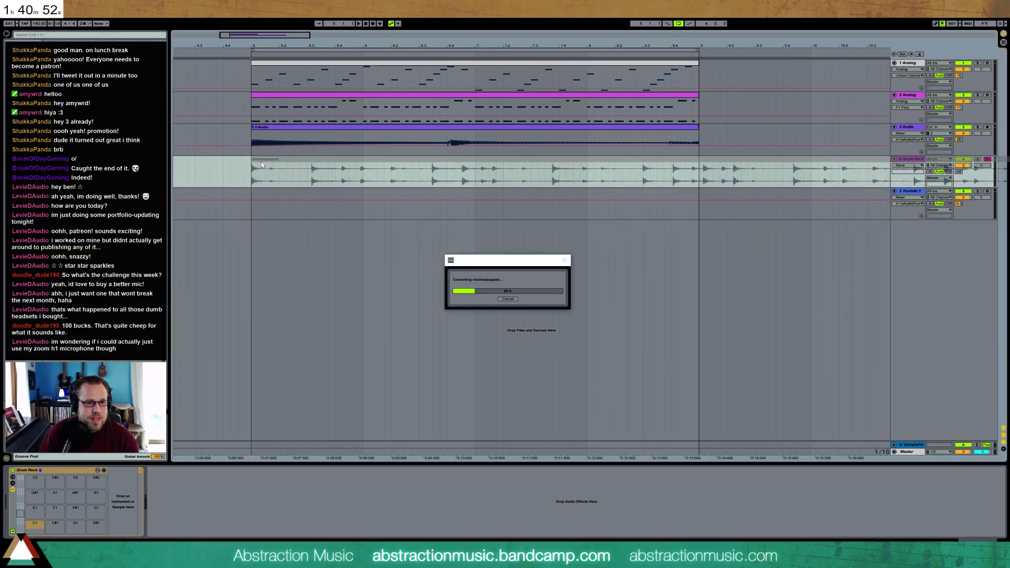
{"action": "left_click", "coordinate": [508, 299]}
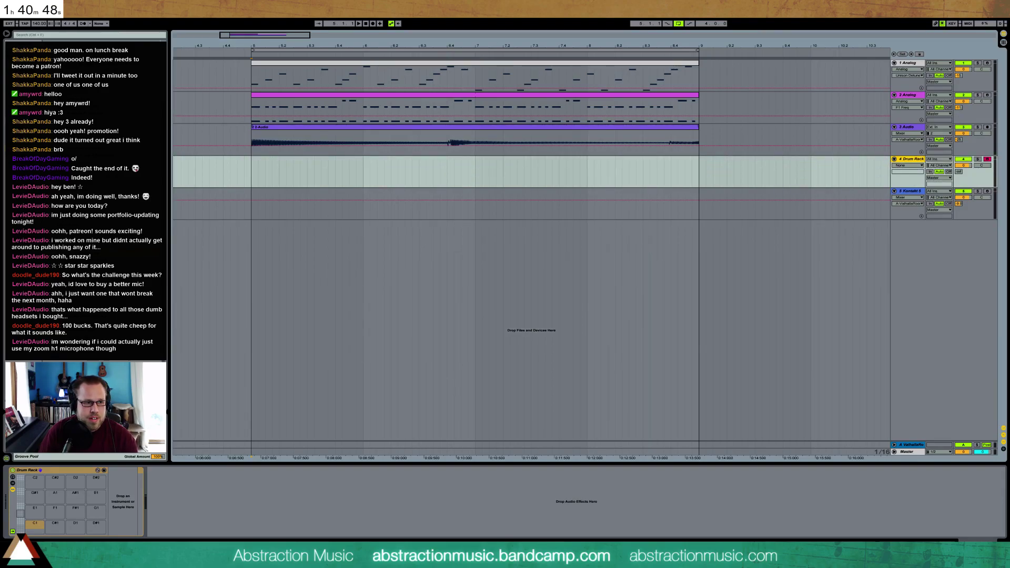
{"action": "left_click_drag", "start_coordinate": [314, 230], "coordinate": [253, 232]}
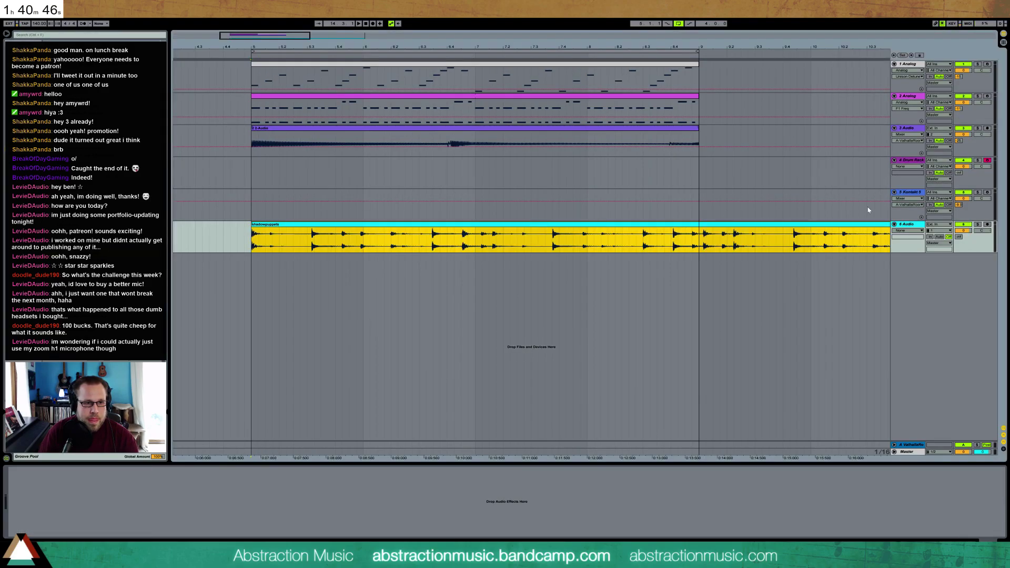
{"action": "left_click_drag", "start_coordinate": [912, 226], "coordinate": [912, 170]}
Step: Turn on warping for the shadowpuppets loop, audition it soloed and move a warp marker back onto the start of bar 3
{"action": "double_click", "coordinate": [424, 160]}
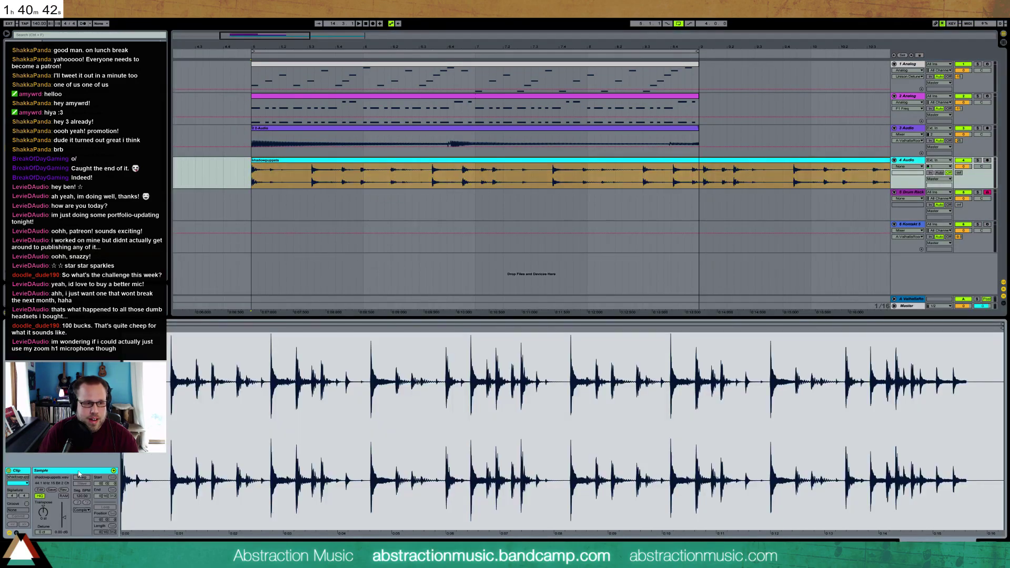
{"action": "left_click", "coordinate": [83, 478]}
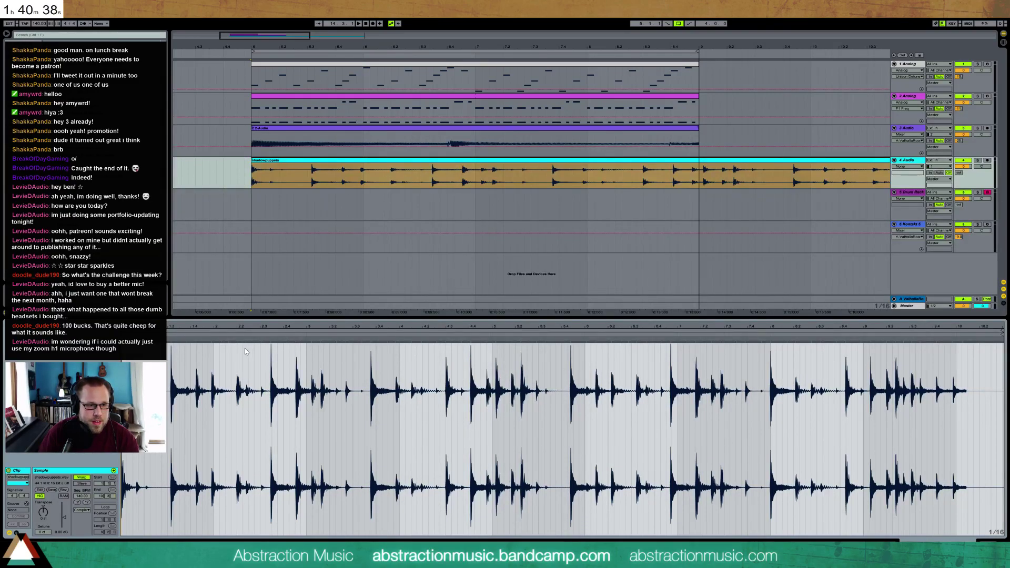
{"action": "left_click", "coordinate": [977, 160]}
{"action": "key", "text": "space"}
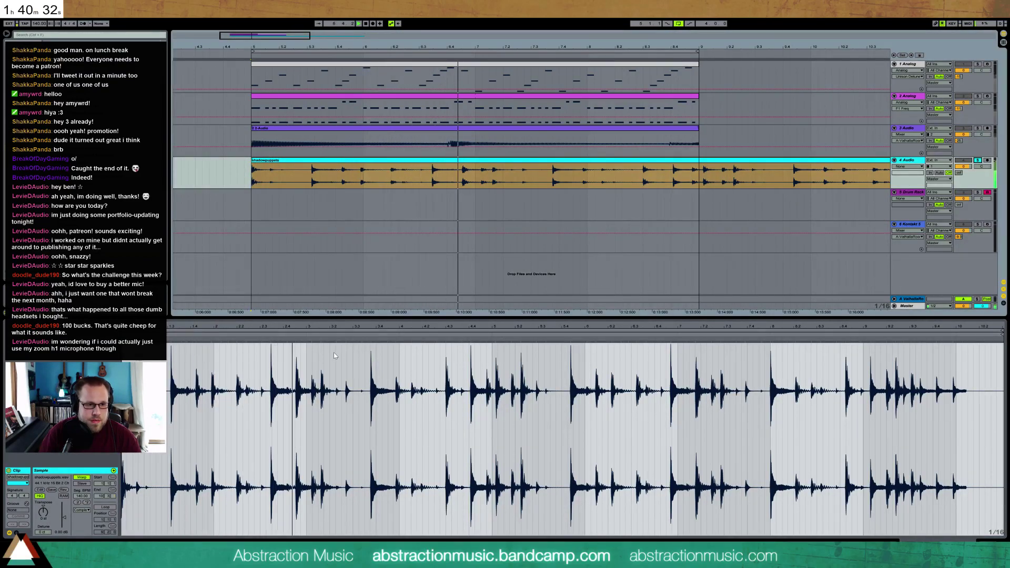
{"action": "key", "text": "space"}
{"action": "double_click", "coordinate": [321, 340]}
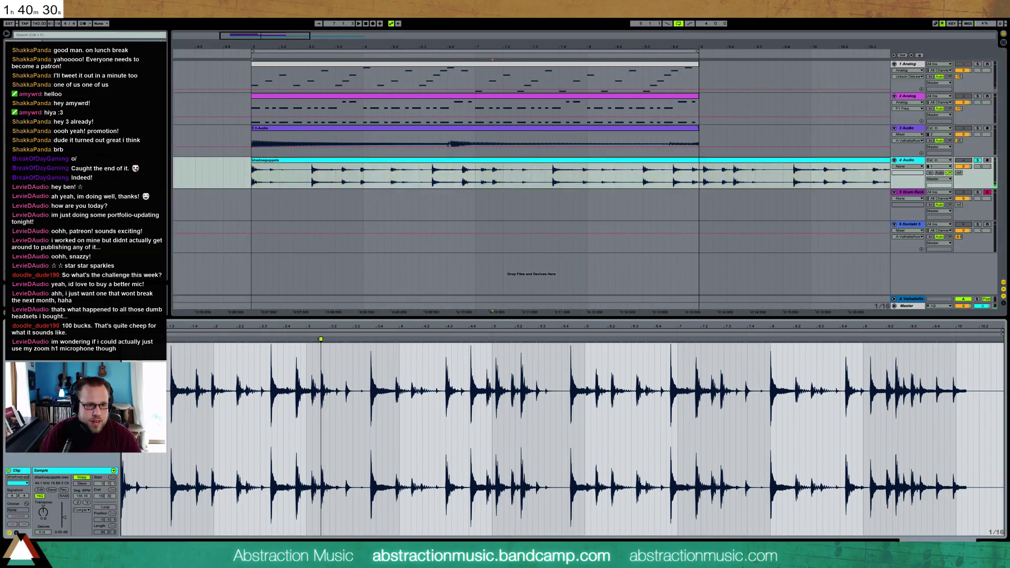
{"action": "left_click_drag", "start_coordinate": [320, 340], "coordinate": [306, 340]}
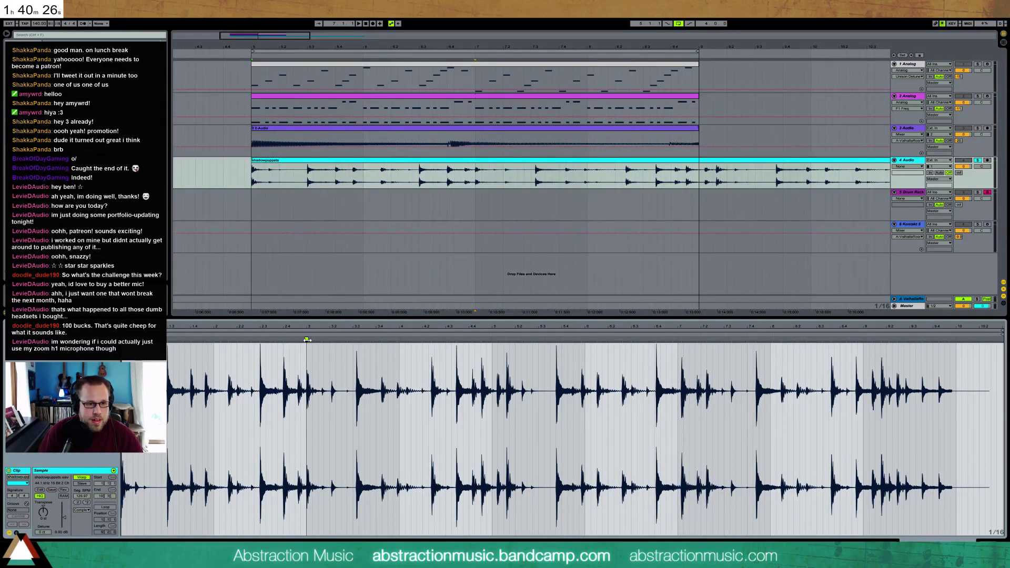
Step: Unsolo the drum loop, trim it to the end of the arrangement loop at bar 9 and play it with the other parts
{"action": "left_click", "coordinate": [977, 162]}
{"action": "left_click_drag", "start_coordinate": [700, 175], "coordinate": [719, 176]}
{"action": "key", "text": "Delete"}
{"action": "left_click", "coordinate": [805, 161]}
{"action": "key", "text": "Delete"}
{"action": "key", "text": "space"}
{"action": "left_click", "coordinate": [245, 176]}
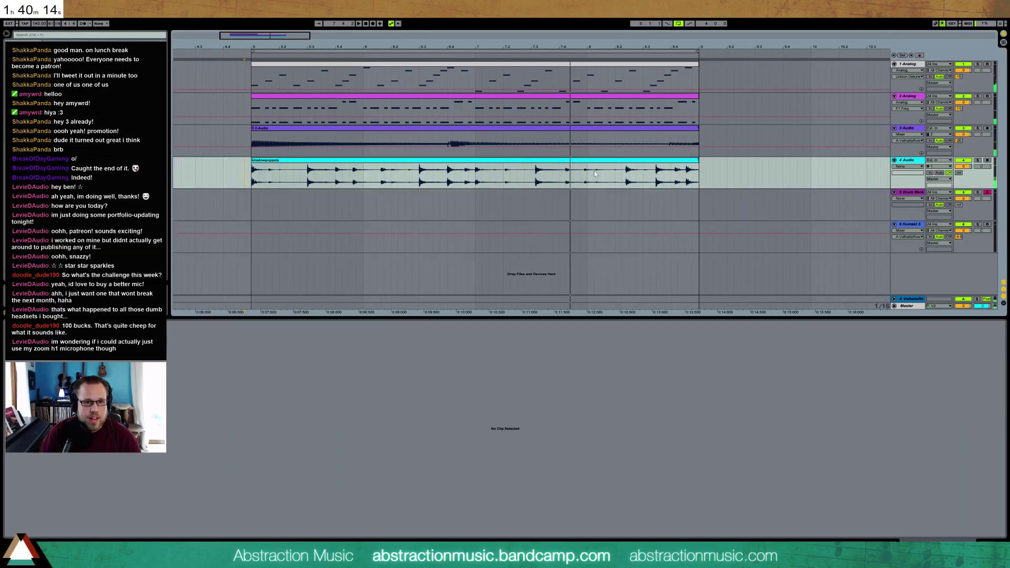
Step: Remove the drum loop's warp marker, listen to it in the mix and delete its audio track
{"action": "double_click", "coordinate": [584, 185]}
{"action": "double_click", "coordinate": [307, 340]}
{"action": "key", "text": "space"}
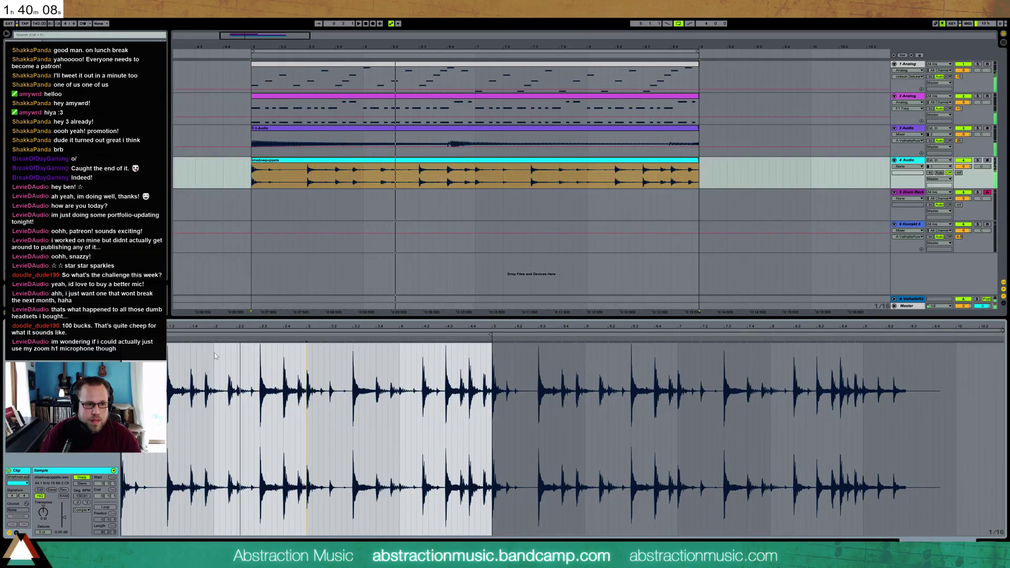
{"action": "left_click", "coordinate": [907, 160]}
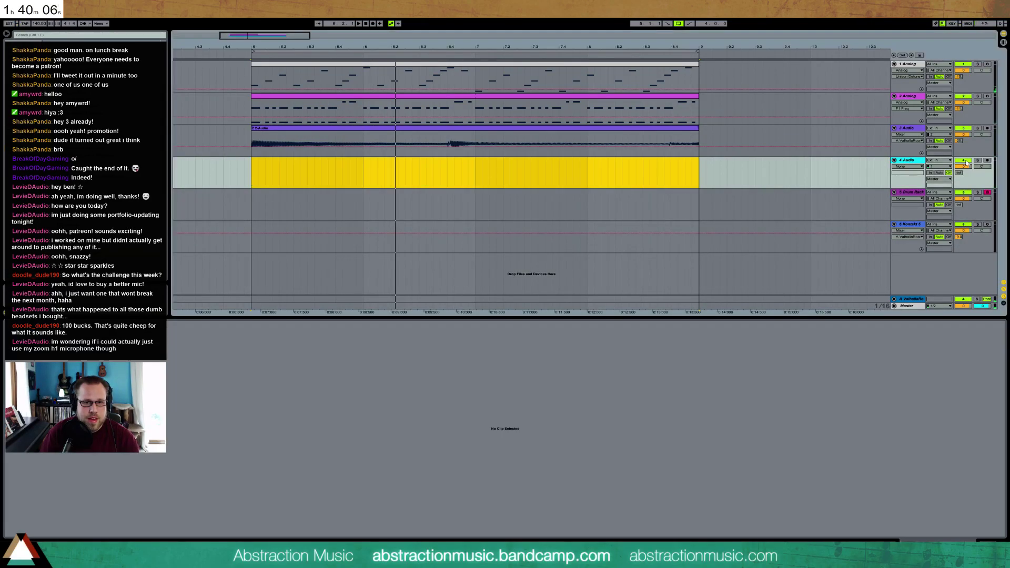
{"action": "key", "text": "Delete"}
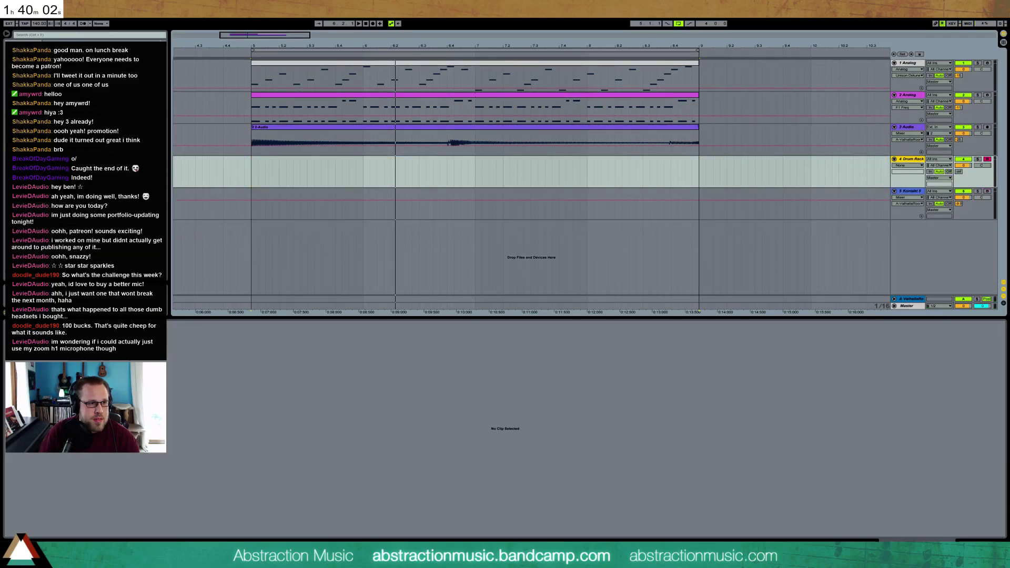
Step: Load MaxV samples into the Drum Rack: the closed hat on F1, K-3 on C1, SD-4 on C#1 and CABASA on E1
{"action": "left_click", "coordinate": [86, 158]}
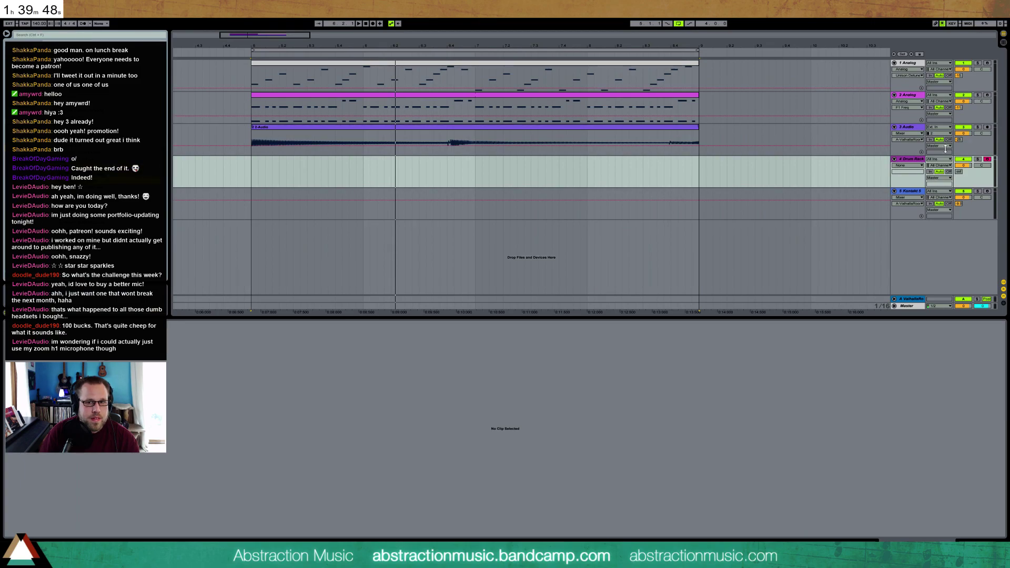
{"action": "left_click", "coordinate": [928, 305]}
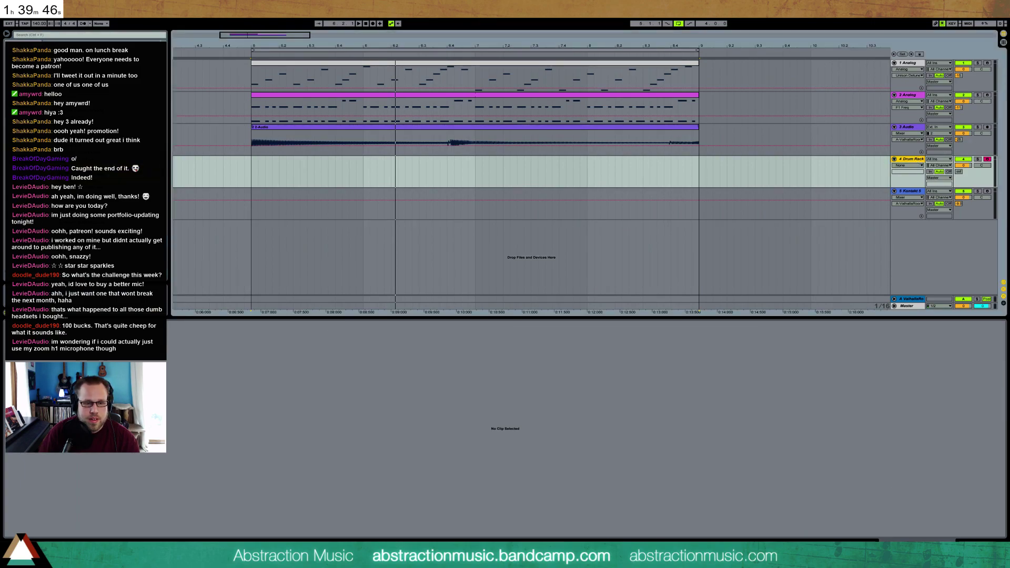
{"action": "key", "text": "shift+Tab"}
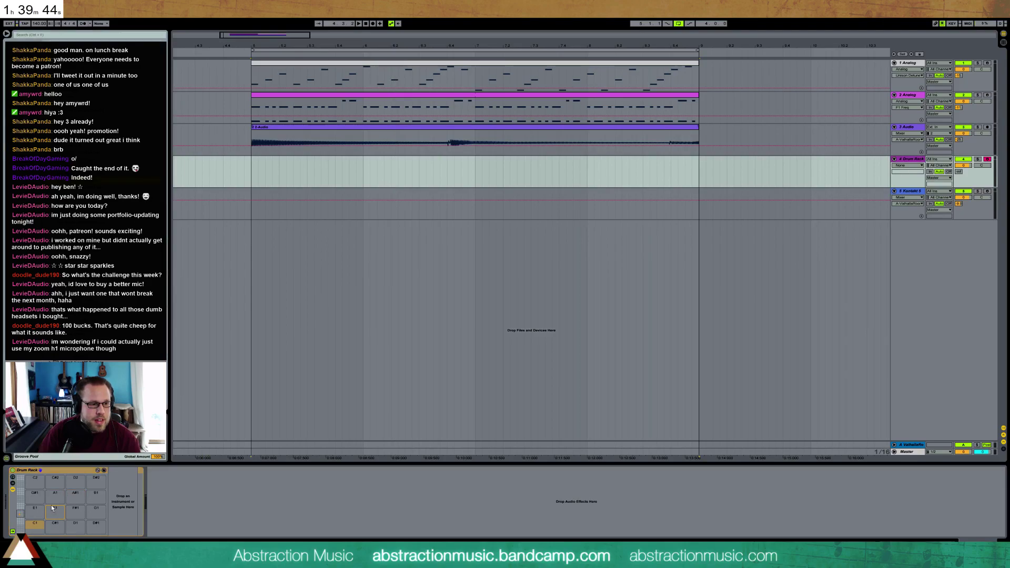
{"action": "left_click_drag", "start_coordinate": [55, 512], "coordinate": [55, 512]}
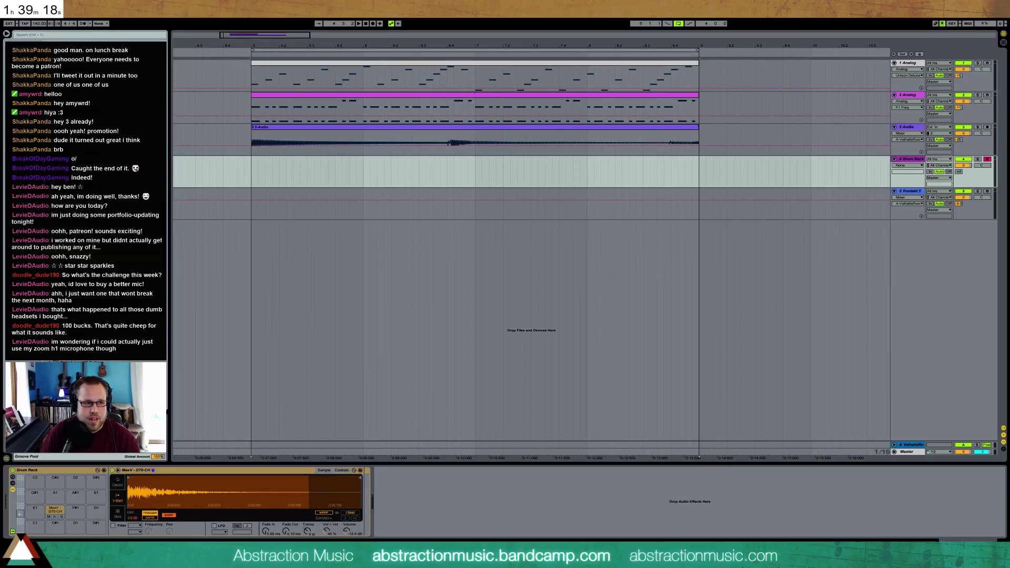
{"action": "left_click_drag", "start_coordinate": [34, 523], "coordinate": [34, 524]}
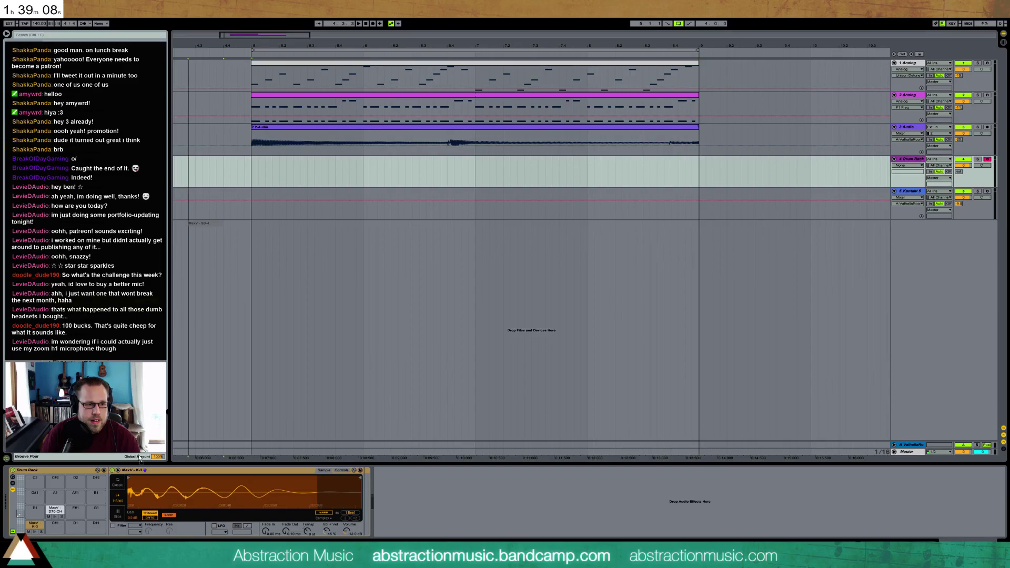
{"action": "left_click_drag", "start_coordinate": [54, 525], "coordinate": [54, 525]}
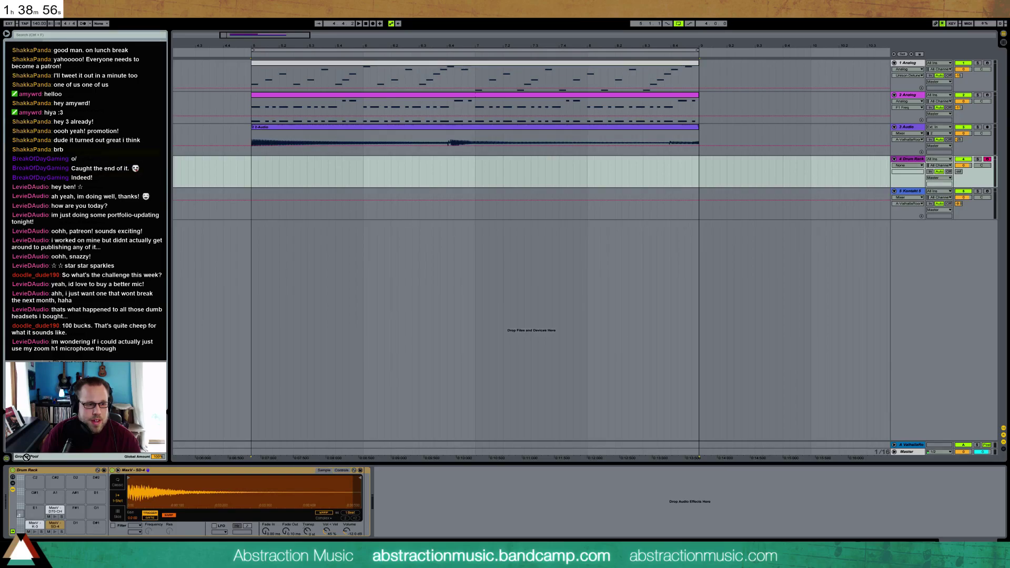
{"action": "left_click_drag", "start_coordinate": [32, 517], "coordinate": [34, 513]}
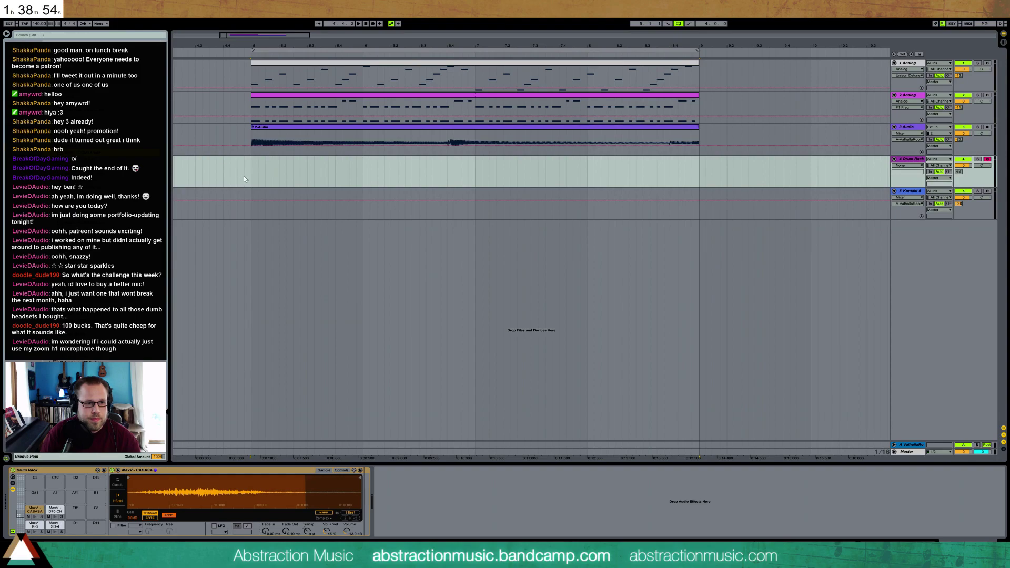
Step: Create an empty one-bar clip at bar 5 on the Drum Rack track and raise the track's ValhallaRoom send
{"action": "left_click_drag", "start_coordinate": [258, 176], "coordinate": [370, 181]}
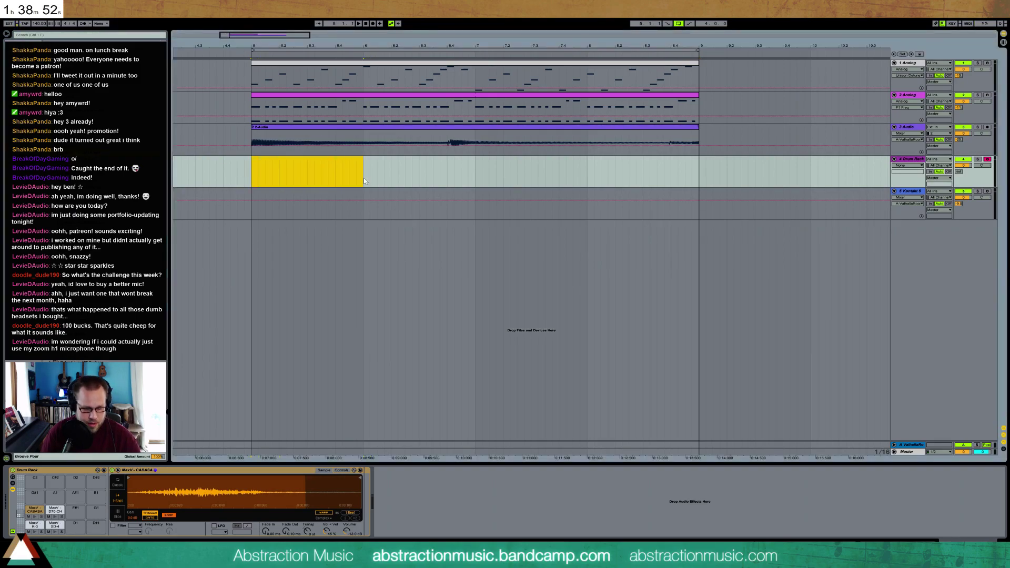
{"action": "key", "text": "ctrl+shift+m"}
{"action": "left_click_drag", "start_coordinate": [960, 172], "coordinate": [959, 134]}
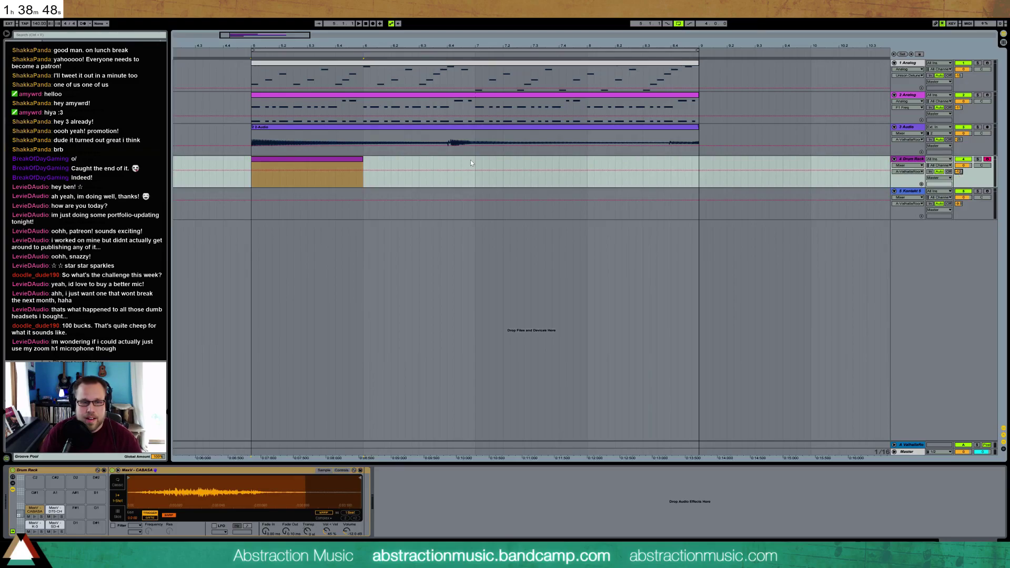
Step: Add an eighth-note K-3 kick on the first beat of the new drum clip
{"action": "double_click", "coordinate": [278, 156]}
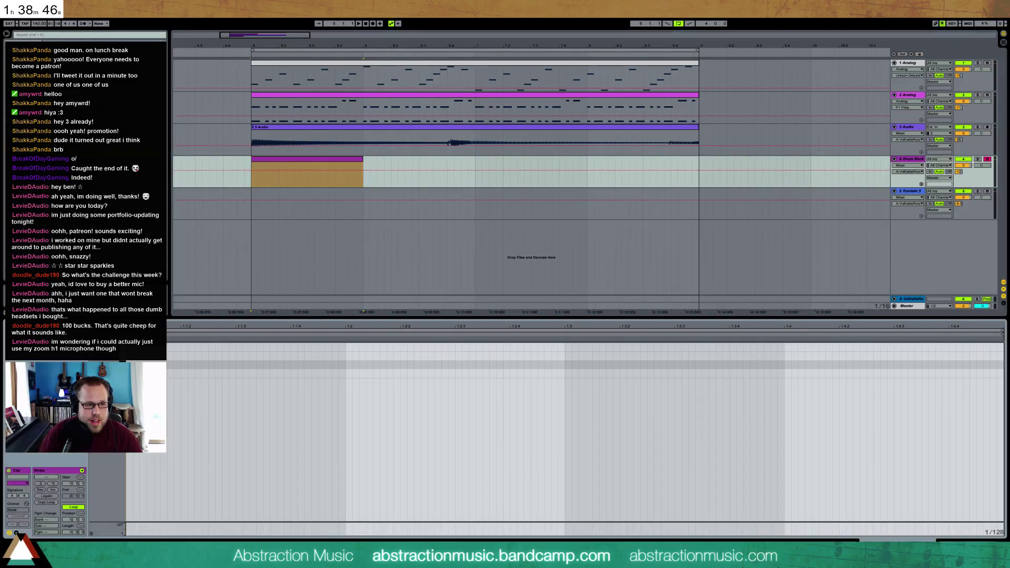
{"action": "double_click", "coordinate": [130, 373]}
{"action": "left_click_drag", "start_coordinate": [130, 374], "coordinate": [235, 370]}
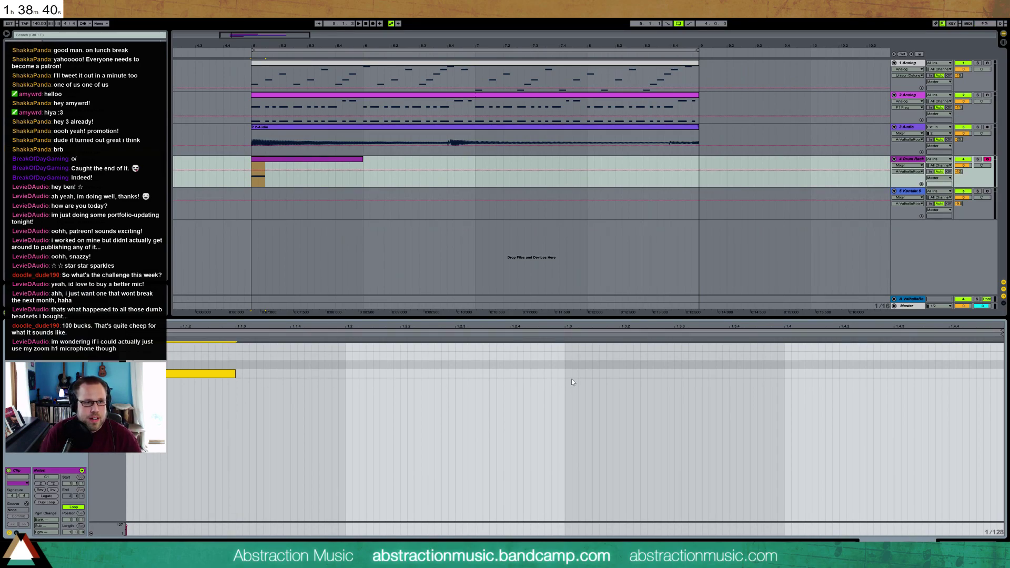
Step: Following the arpeggio's low-note rhythm, add K-3 kicks at 1.2.3, 1.4 and 1.4.3 in the drum clip
{"action": "left_click", "coordinate": [324, 64]}
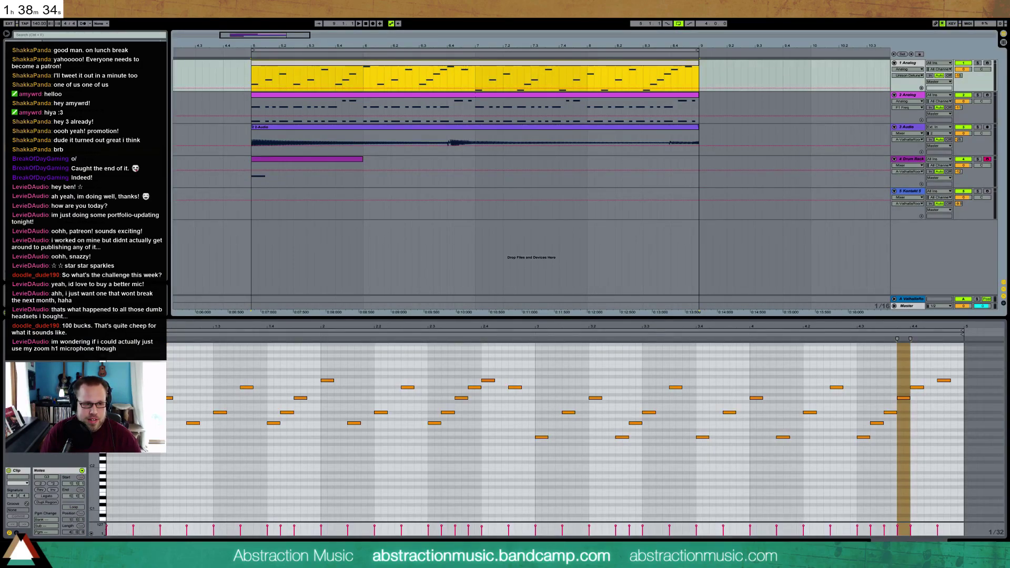
{"action": "left_click", "coordinate": [184, 421]}
{"action": "left_click_drag", "start_coordinate": [318, 429], "coordinate": [474, 421]}
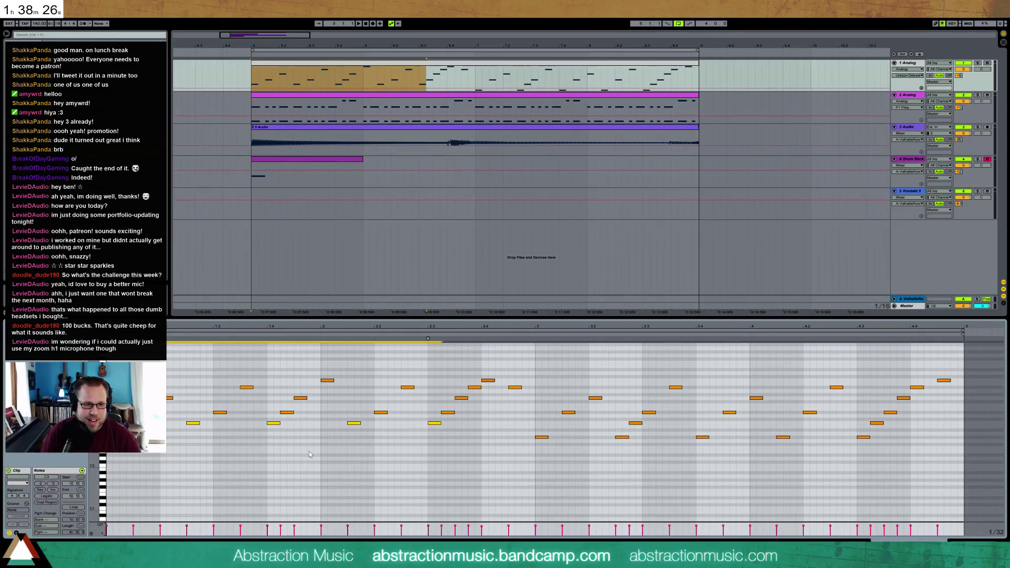
{"action": "left_click", "coordinate": [287, 160]}
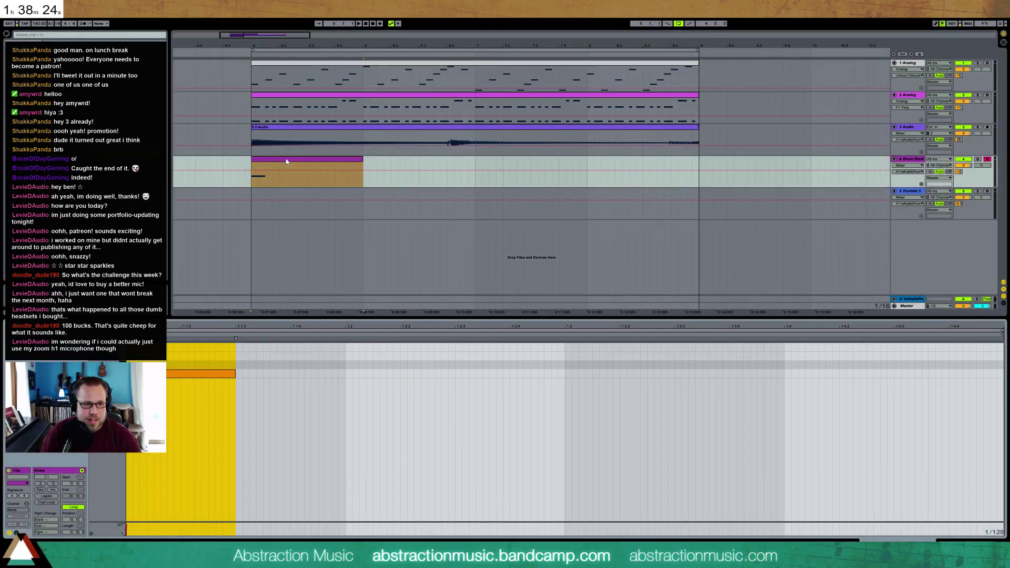
{"action": "key", "text": "space"}
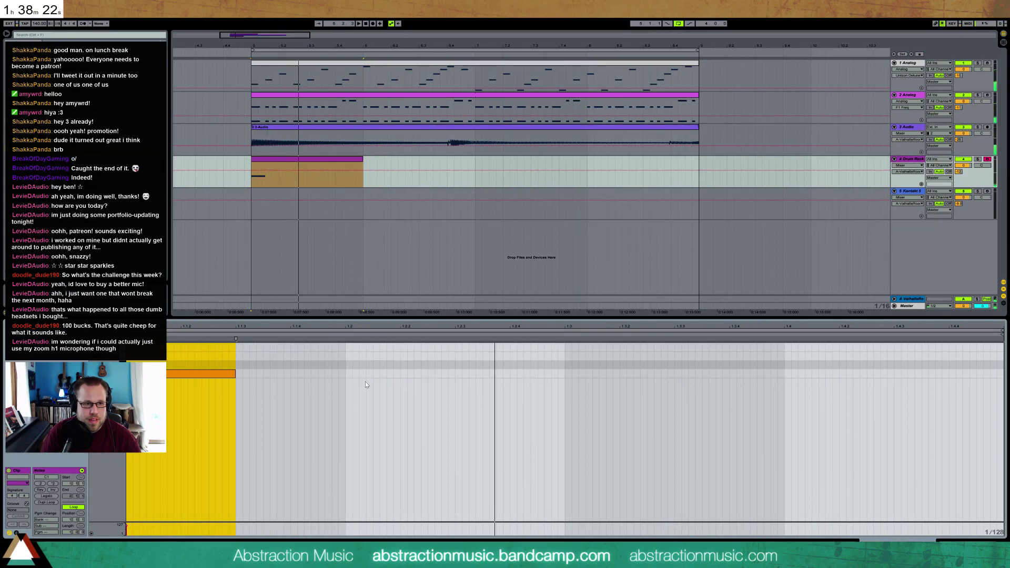
{"action": "left_click", "coordinate": [461, 373]}
{"action": "left_click_drag", "start_coordinate": [462, 373], "coordinate": [549, 371]}
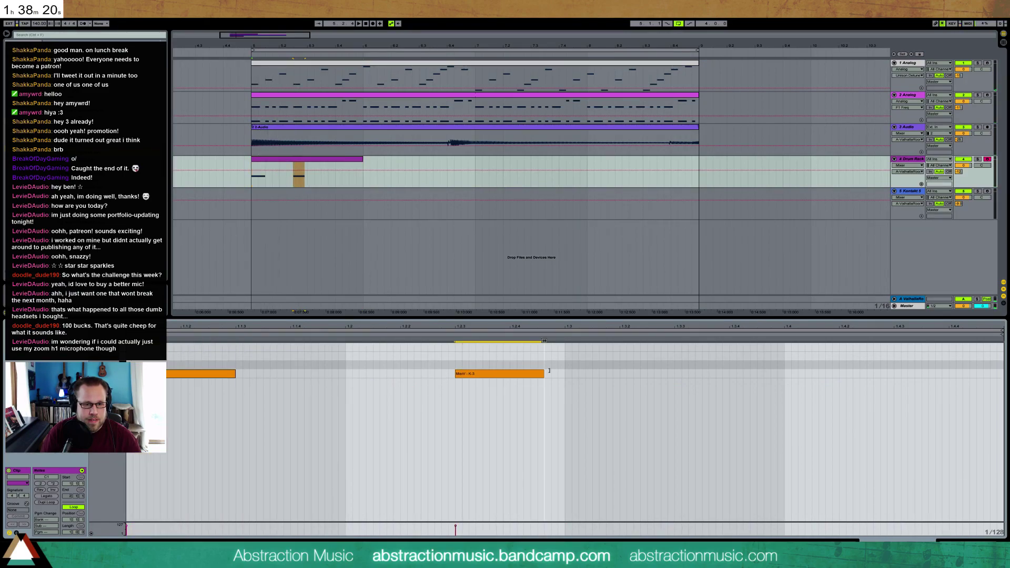
{"action": "left_click", "coordinate": [791, 371]}
{"action": "mouse_move", "coordinate": [791, 371]}
{"action": "left_mouse_down"}
{"action": "mouse_move", "coordinate": [909, 375]}
{"action": "mouse_move", "coordinate": [961, 412]}
{"action": "left_mouse_up"}
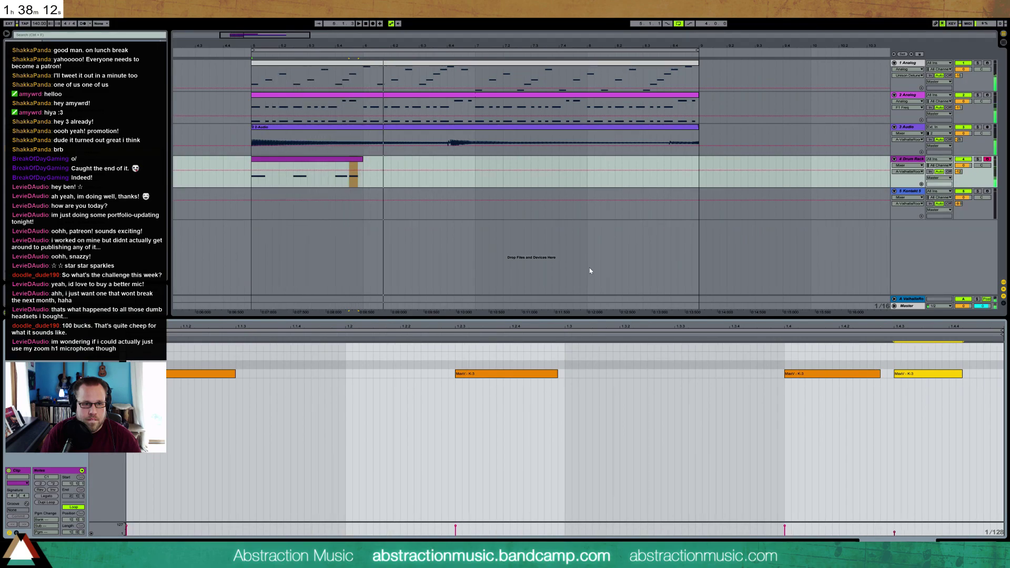
Step: Extend the one-bar kick clip to two bars and consolidate it into a single clip
{"action": "left_click_drag", "start_coordinate": [365, 163], "coordinate": [463, 163]}
{"action": "key", "text": "ctrl+j"}
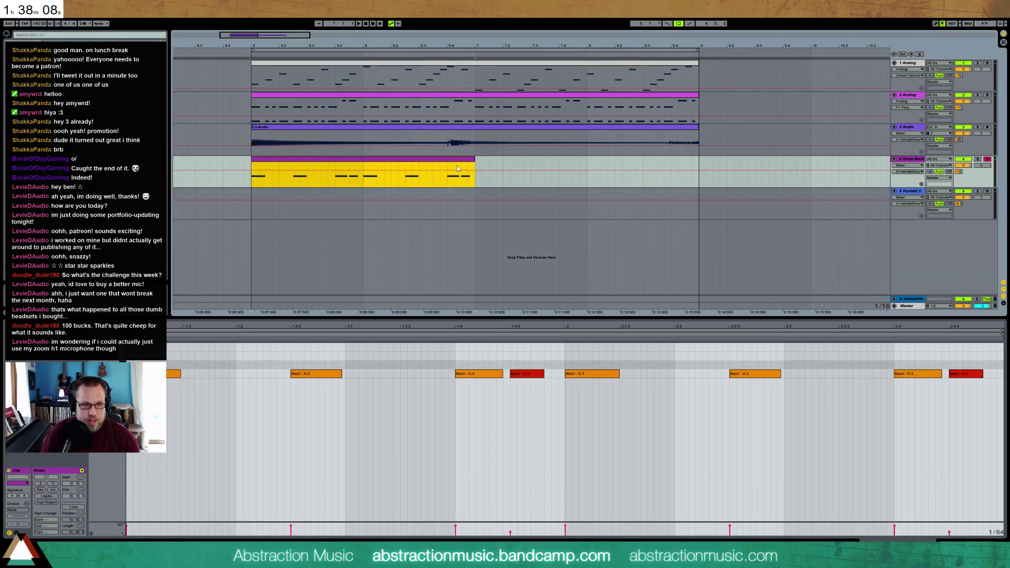
Step: Shift the K-3 kicks at 2.1 and 2.2.3 an eighth note later, to 2.1.3 and 2.3
{"action": "left_click", "coordinate": [556, 398]}
{"action": "left_click_drag", "start_coordinate": [623, 404], "coordinate": [585, 359]}
{"action": "key", "text": "Right"}
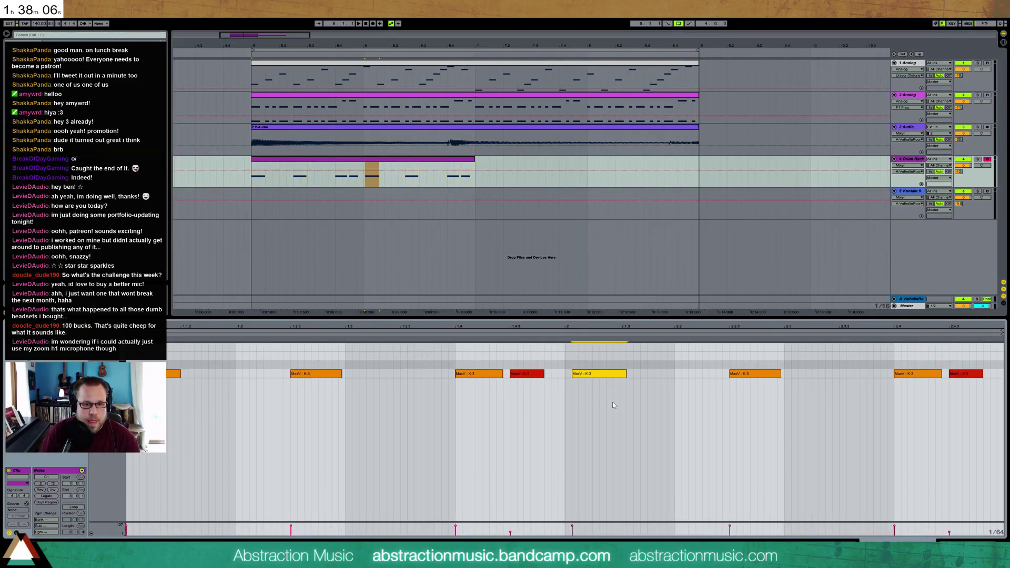
{"action": "left_click", "coordinate": [744, 373]}
{"action": "key", "text": "Right"}
{"action": "key", "text": "Right"}
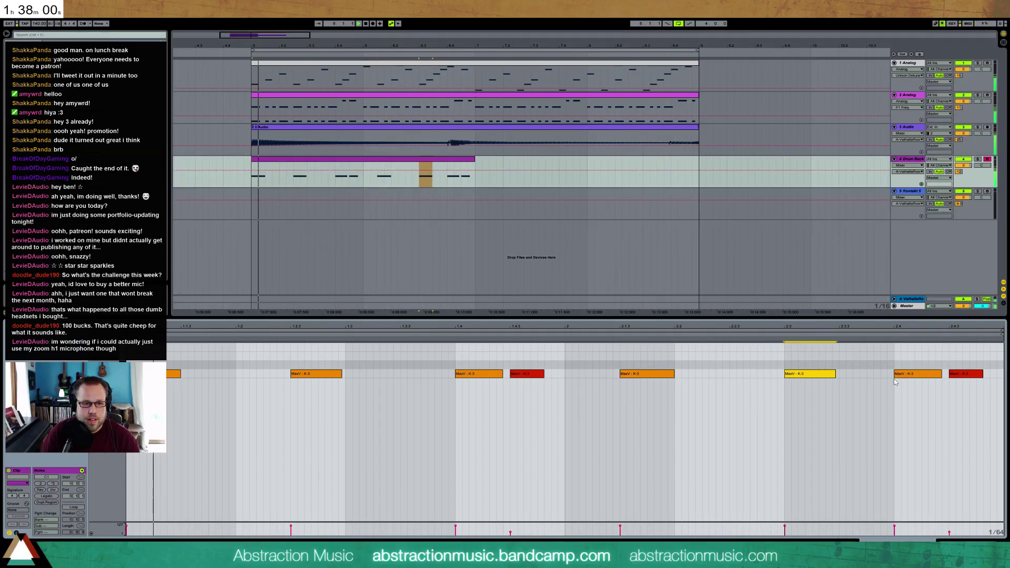
Step: Turn on looping for the two-bar kick clip and extend it from bar 7 to bar 9
{"action": "left_click", "coordinate": [472, 162]}
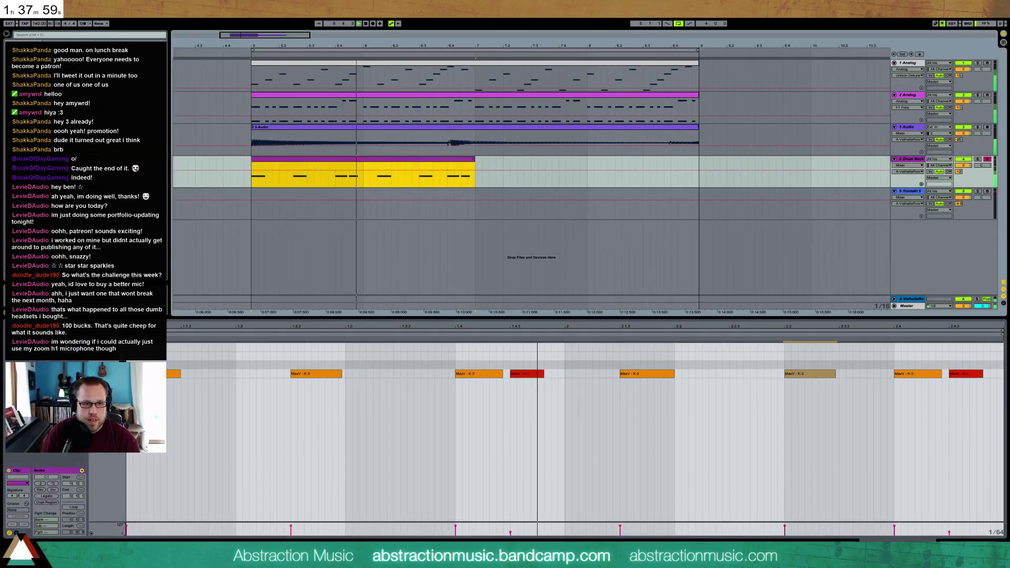
{"action": "key", "text": "ctrl+d"}
{"action": "left_click", "coordinate": [467, 163]}
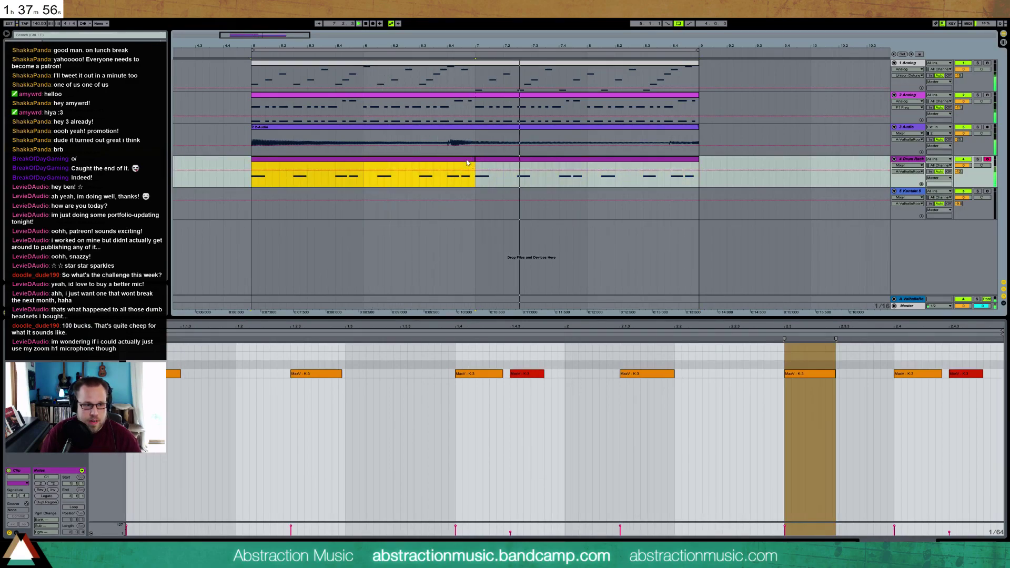
{"action": "left_click", "coordinate": [66, 513]}
{"action": "left_click", "coordinate": [68, 508]}
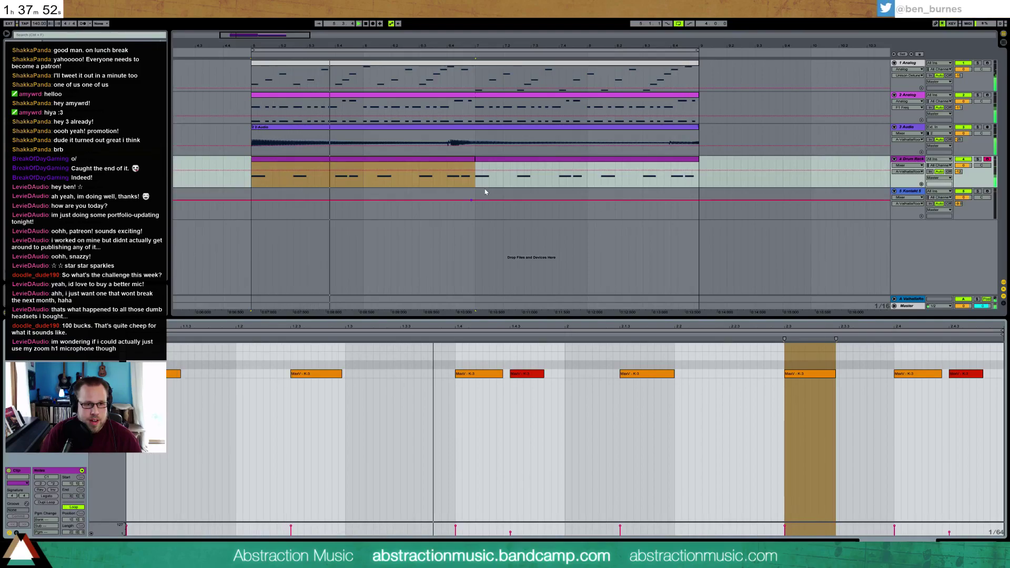
{"action": "left_click", "coordinate": [473, 161]}
{"action": "left_click_drag", "start_coordinate": [473, 161], "coordinate": [699, 161]}
Step: Solo the Drum Rack track and show its devices
{"action": "left_click", "coordinate": [977, 159]}
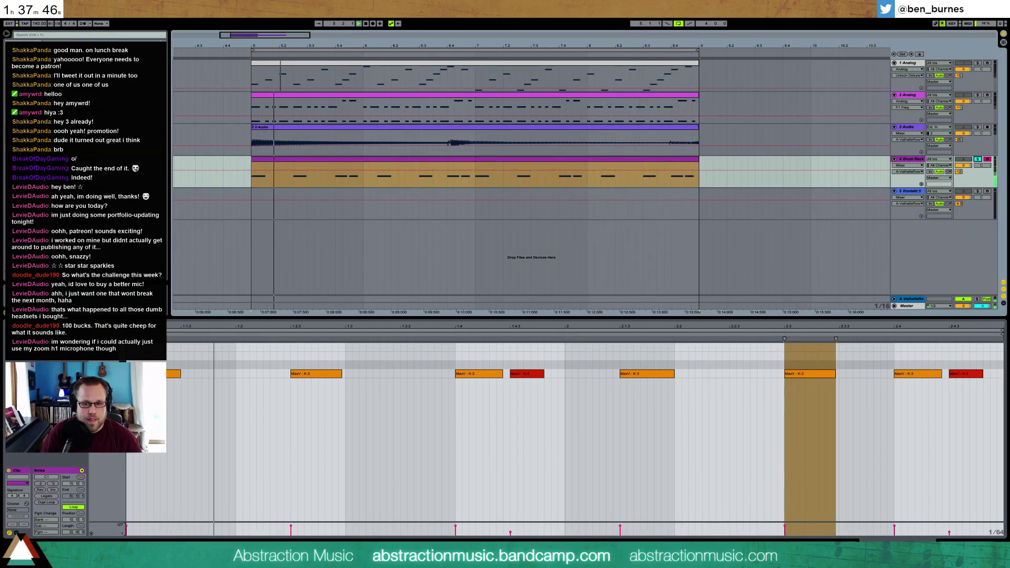
{"action": "key", "text": "shift+Tab"}
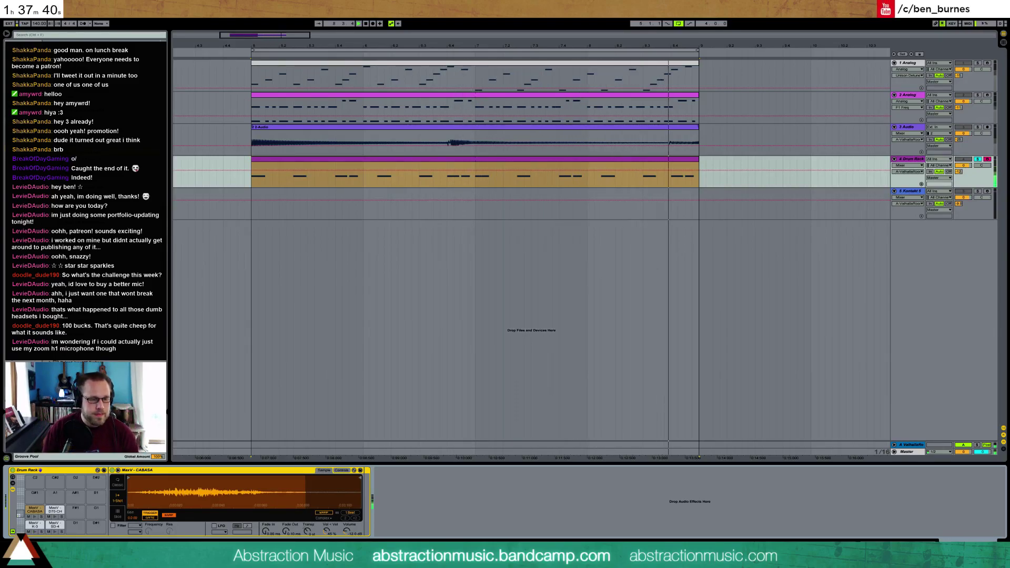
{"action": "left_click", "coordinate": [113, 525]}
{"action": "mouse_move", "coordinate": [149, 531]}
{"action": "left_mouse_down"}
{"action": "mouse_move", "coordinate": [149, 563]}
{"action": "mouse_move", "coordinate": [149, 531]}
{"action": "left_mouse_up"}
{"action": "left_click", "coordinate": [113, 526]}
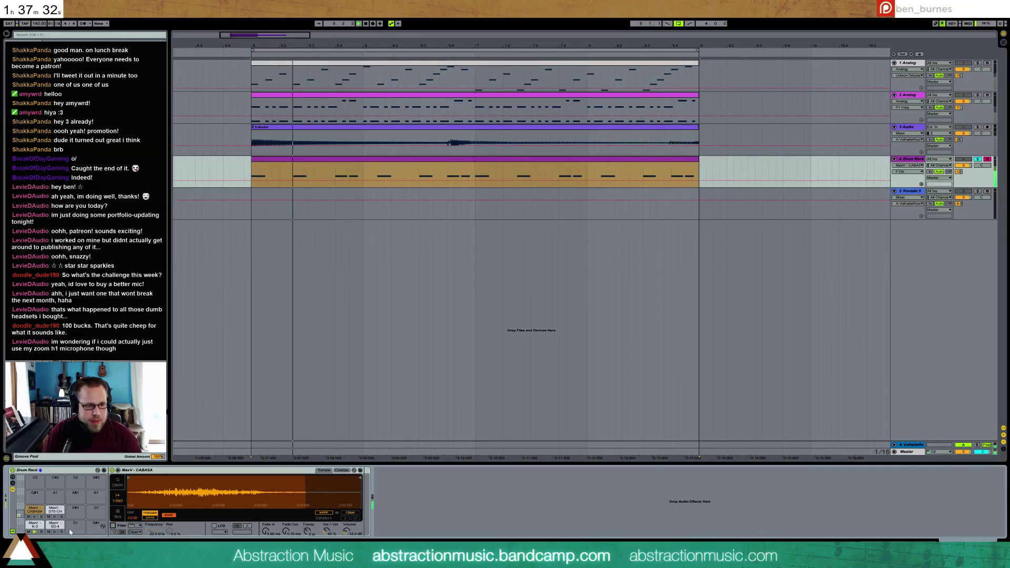
Step: Enable the filter on the K-3 kick sample and lower its cutoff frequency
{"action": "left_click", "coordinate": [35, 525]}
{"action": "left_click", "coordinate": [114, 526]}
{"action": "left_click_drag", "start_coordinate": [149, 532], "coordinate": [149, 560]}
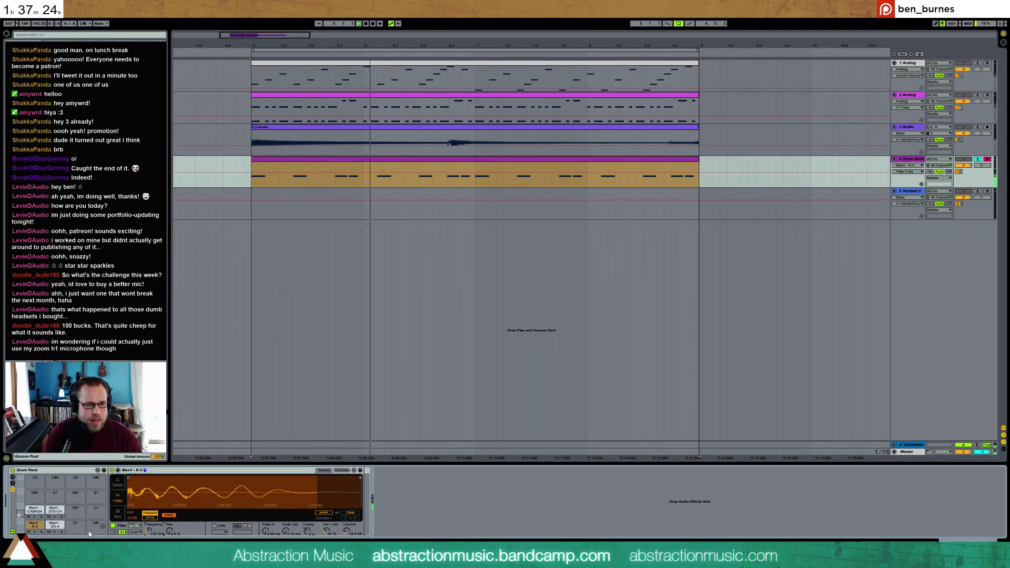
Step: Add SD-4 snares at 1.3 and 2.3.3 in the drum clip, trimming the second one to end at 2.4
{"action": "left_click", "coordinate": [55, 525]}
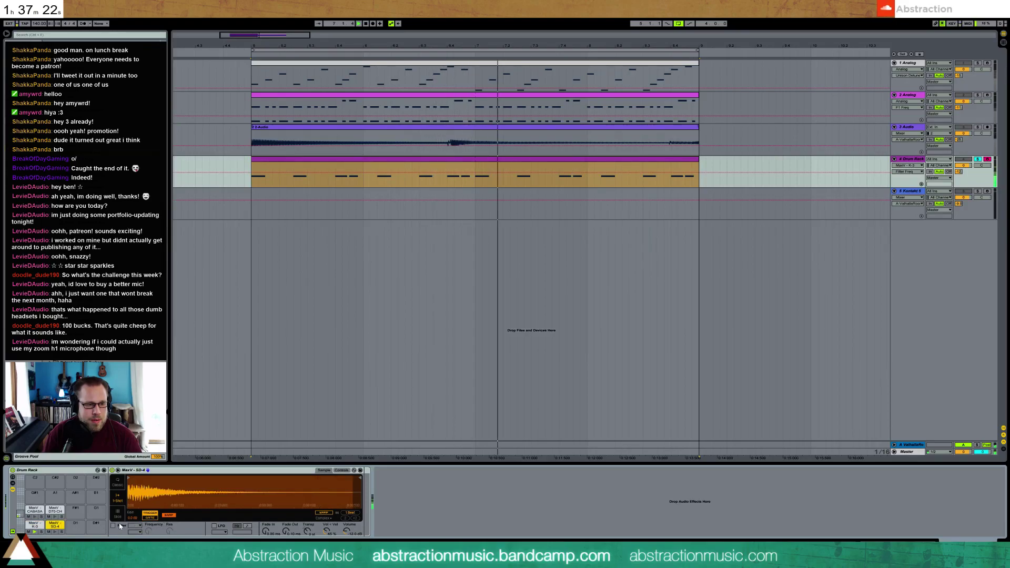
{"action": "double_click", "coordinate": [349, 163]}
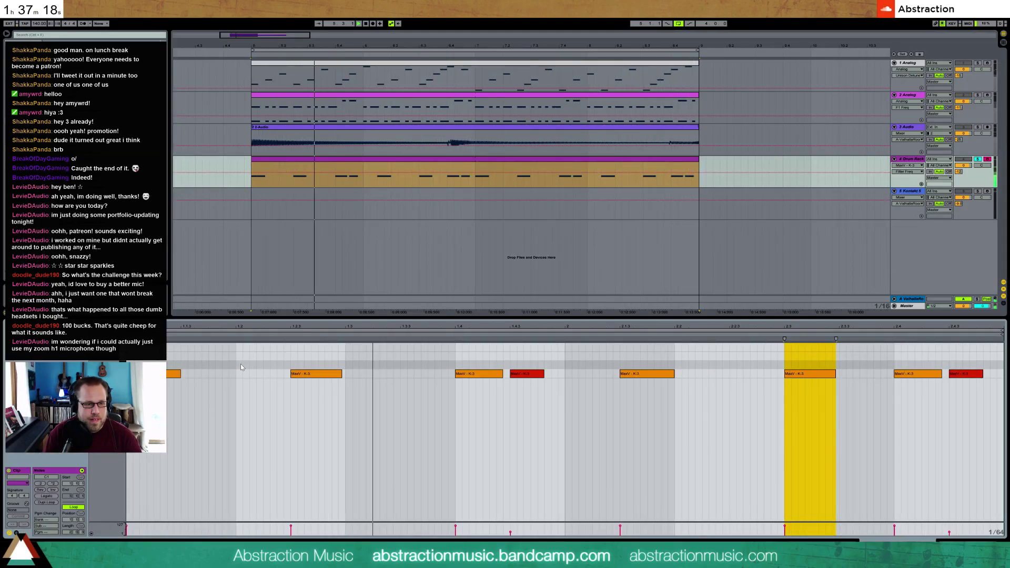
{"action": "left_click_drag", "start_coordinate": [348, 365], "coordinate": [413, 365]}
{"action": "left_click_drag", "start_coordinate": [412, 328], "coordinate": [407, 366]}
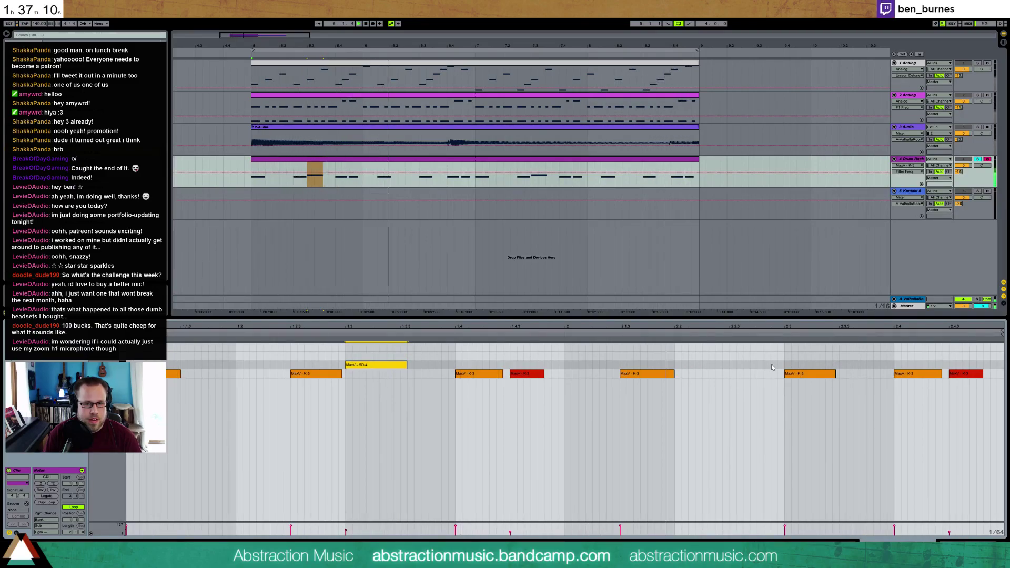
{"action": "left_click", "coordinate": [837, 362]}
{"action": "key", "text": "ctrl+v"}
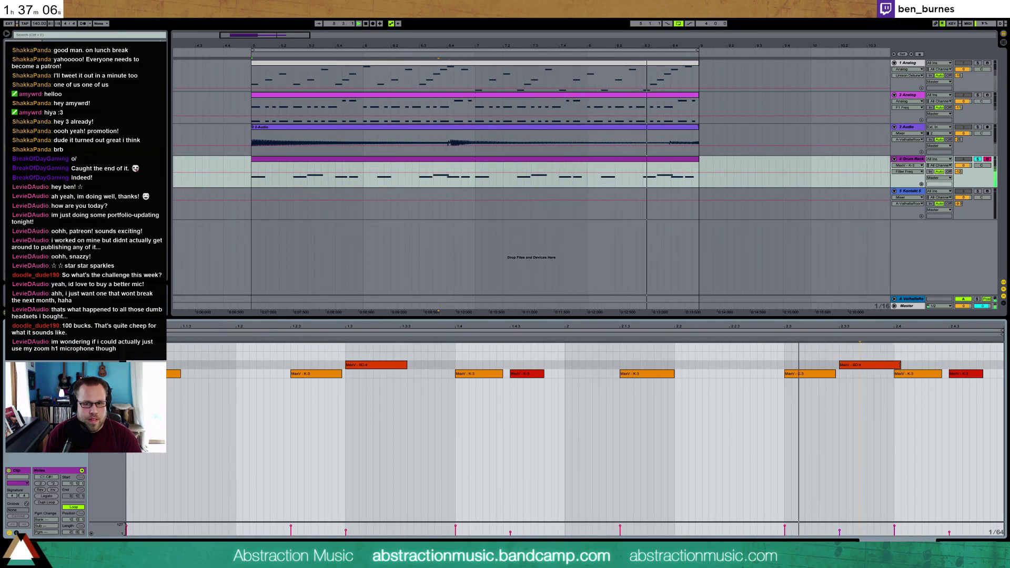
{"action": "left_click_drag", "start_coordinate": [900, 370], "coordinate": [894, 369]}
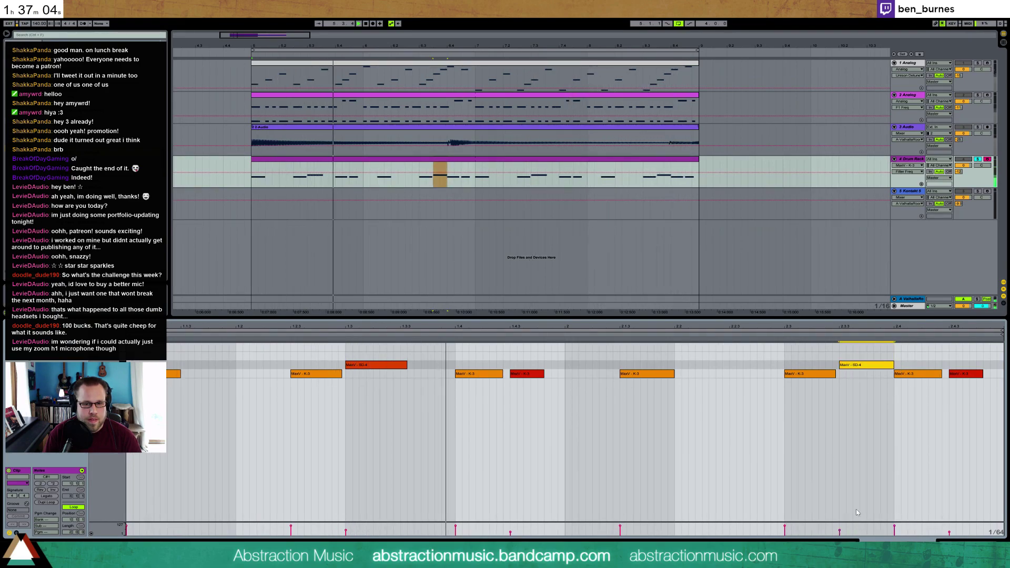
{"action": "key", "text": "shift+Tab"}
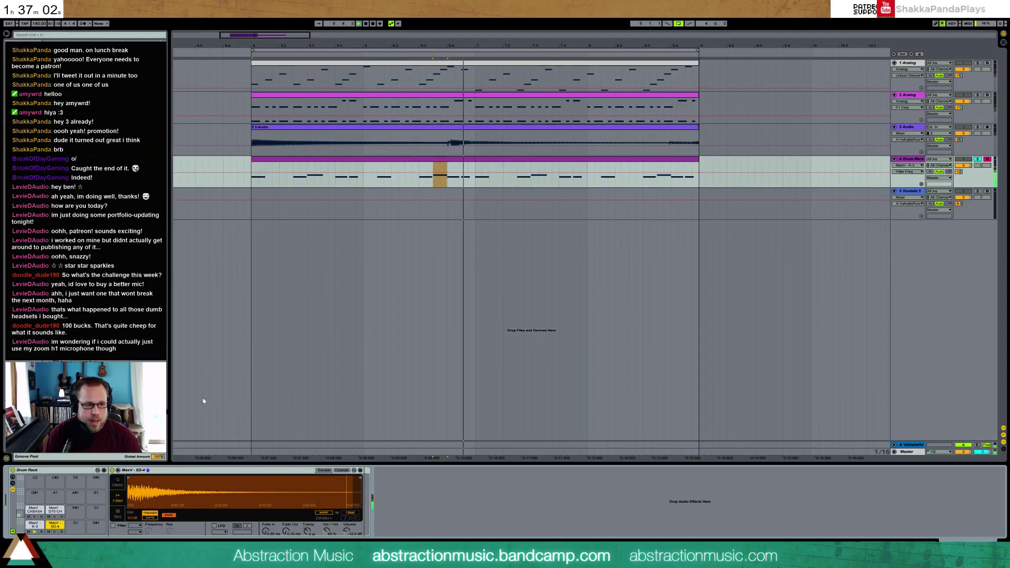
{"action": "double_click", "coordinate": [425, 159]}
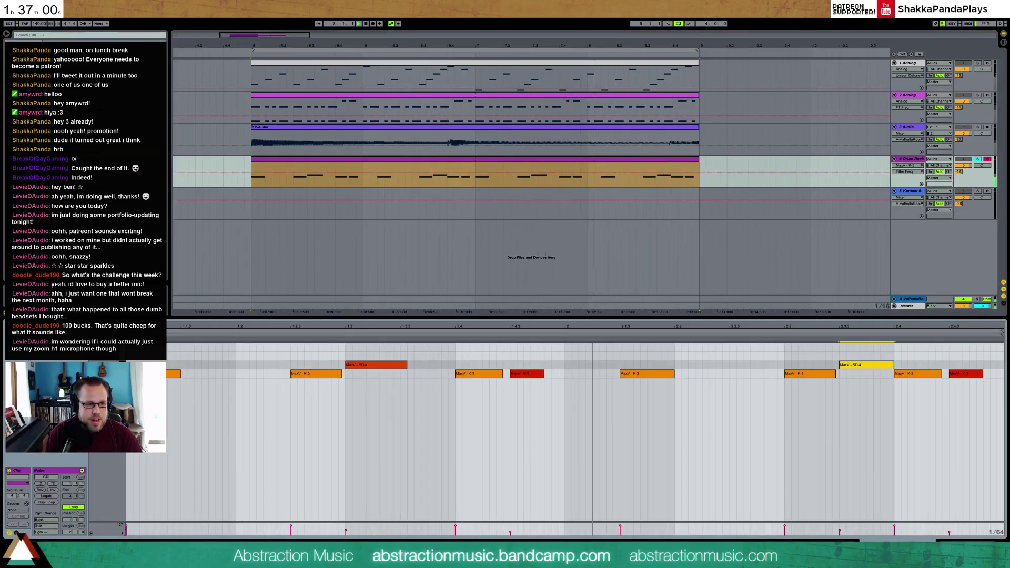
{"action": "key", "text": "Escape"}
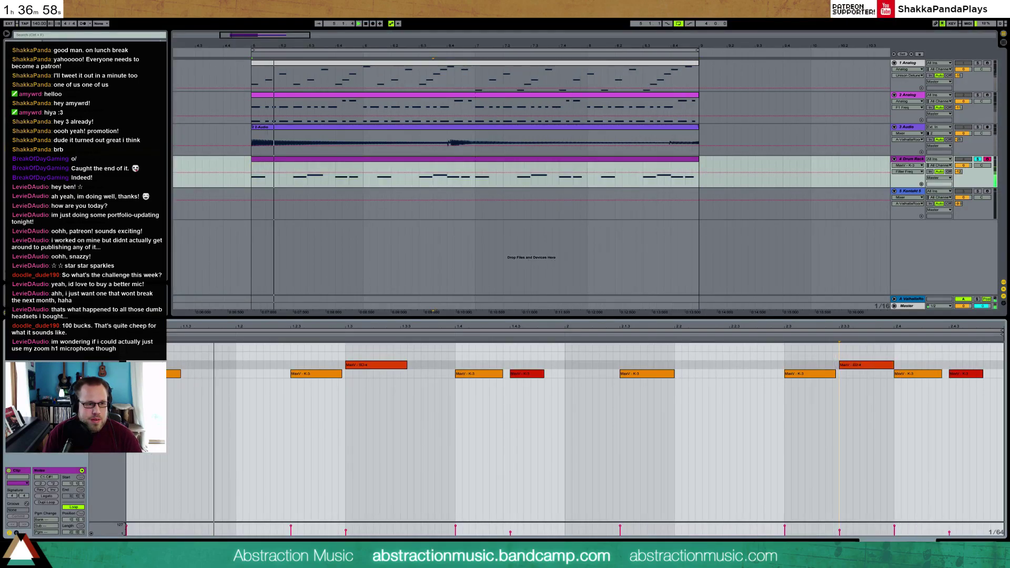
Step: Add a closed hi-hat on the clip's first beat and repeat it every eighth note across both bars
{"action": "double_click", "coordinate": [134, 347]}
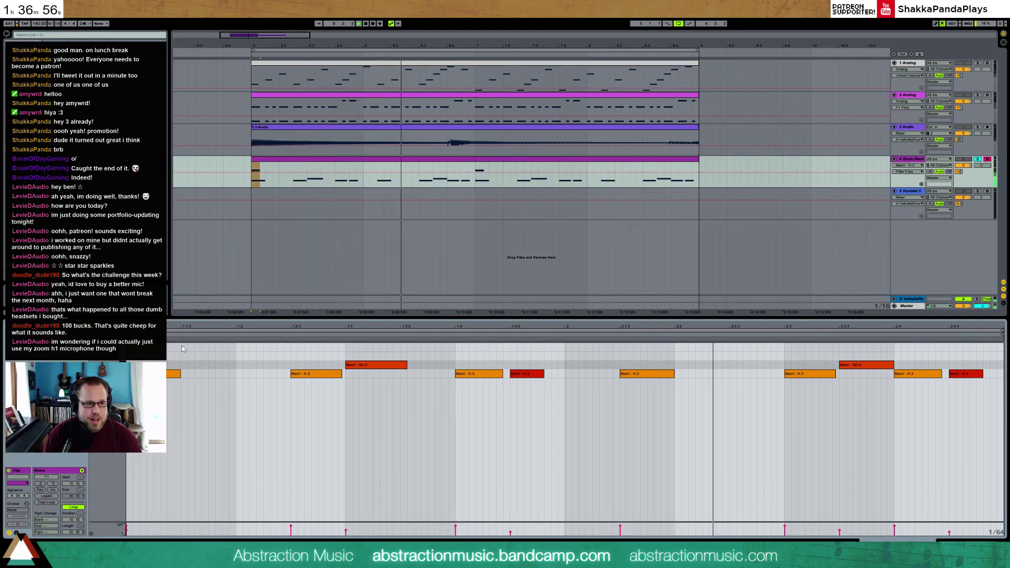
{"action": "key", "text": "ctrl+d"}
{"action": "key", "text": "ctrl+d"}
{"action": "key", "text": "ctrl+d"}
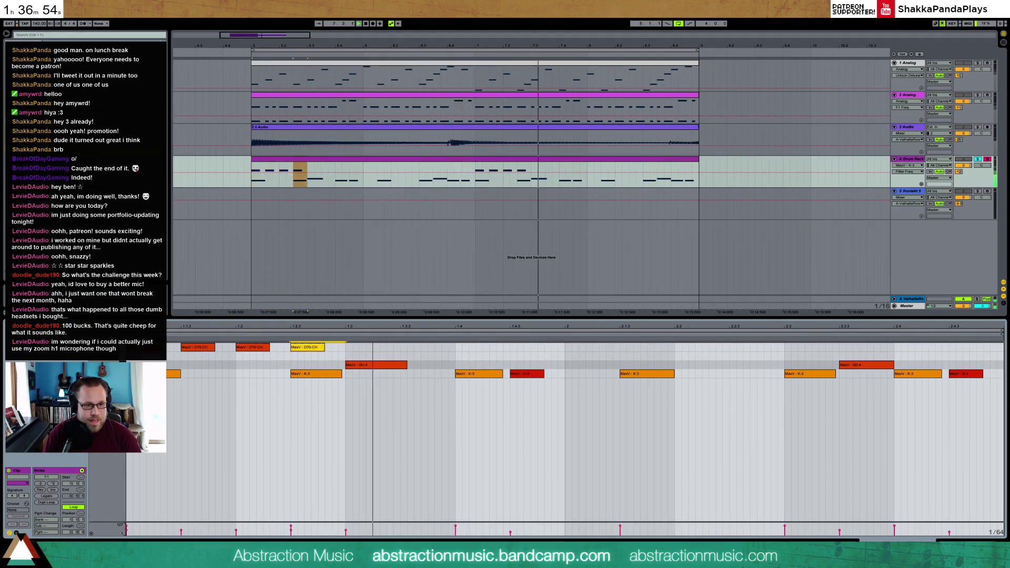
{"action": "key", "text": "ctrl+d"}
{"action": "key", "text": "ctrl+d"}
{"action": "key", "text": "ctrl+d"}
{"action": "key", "text": "ctrl+d"}
{"action": "key", "text": "ctrl+d"}
{"action": "key", "text": "ctrl+d"}
{"action": "key", "text": "ctrl+d"}
{"action": "key", "text": "ctrl+d"}
{"action": "key", "text": "ctrl+d"}
{"action": "key", "text": "ctrl+d"}
{"action": "key", "text": "ctrl+d"}
{"action": "key", "text": "ctrl+d"}
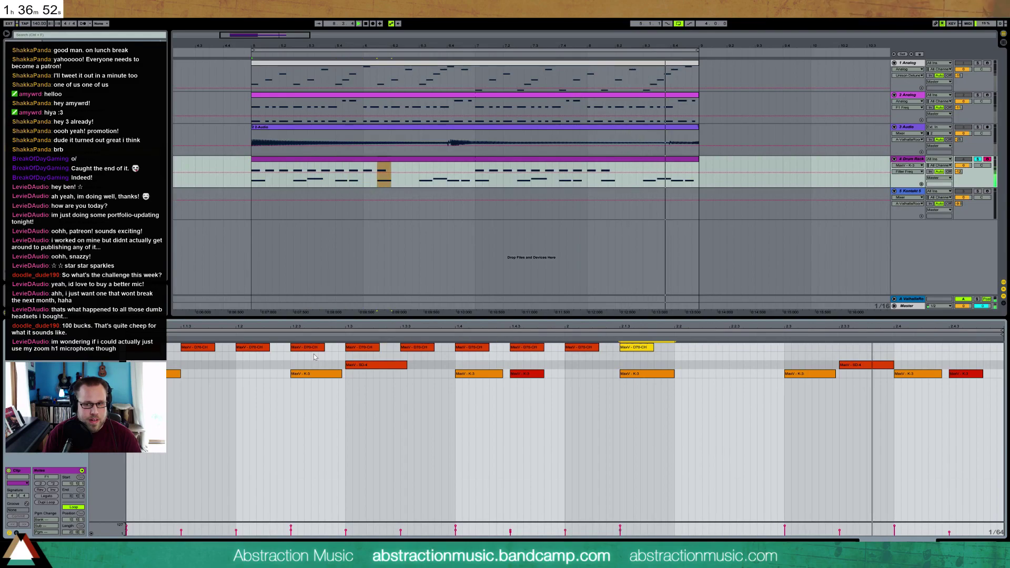
{"action": "left_click", "coordinate": [302, 357]}
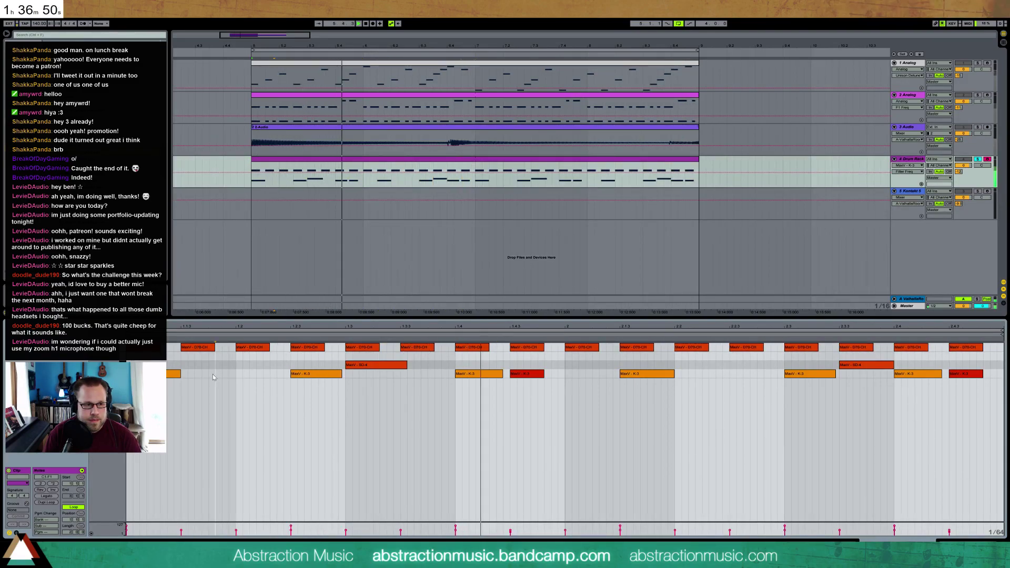
Step: Lower the velocity of the second and third closed hi-hats in the drum clip
{"action": "left_click_drag", "start_coordinate": [244, 347], "coordinate": [244, 377]}
{"action": "left_click_drag", "start_coordinate": [204, 348], "coordinate": [148, 345]}
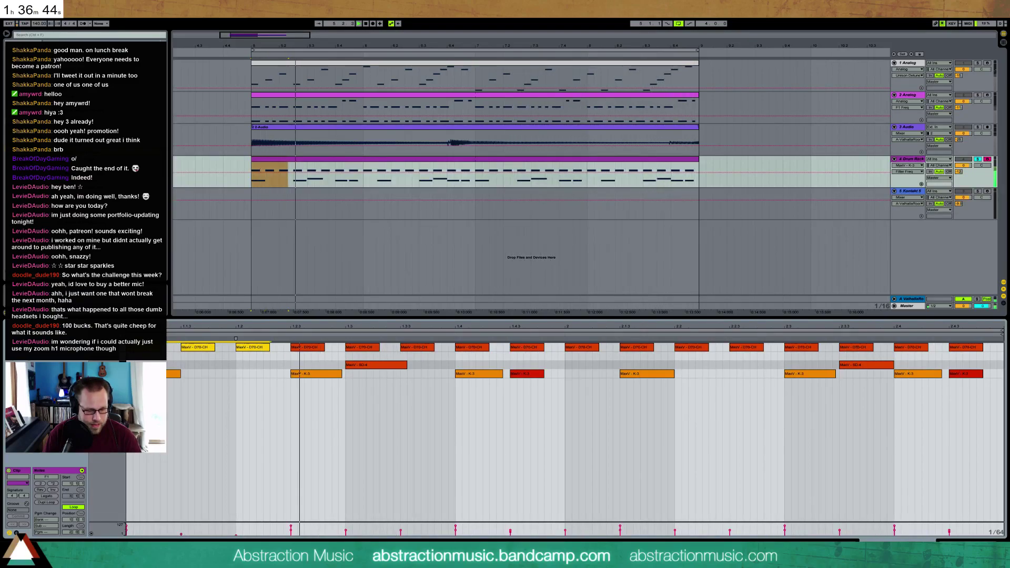
{"action": "key", "text": "ctrl+d"}
{"action": "key", "text": "ctrl+d"}
{"action": "key", "text": "ctrl+z"}
{"action": "key", "text": "ctrl+z"}
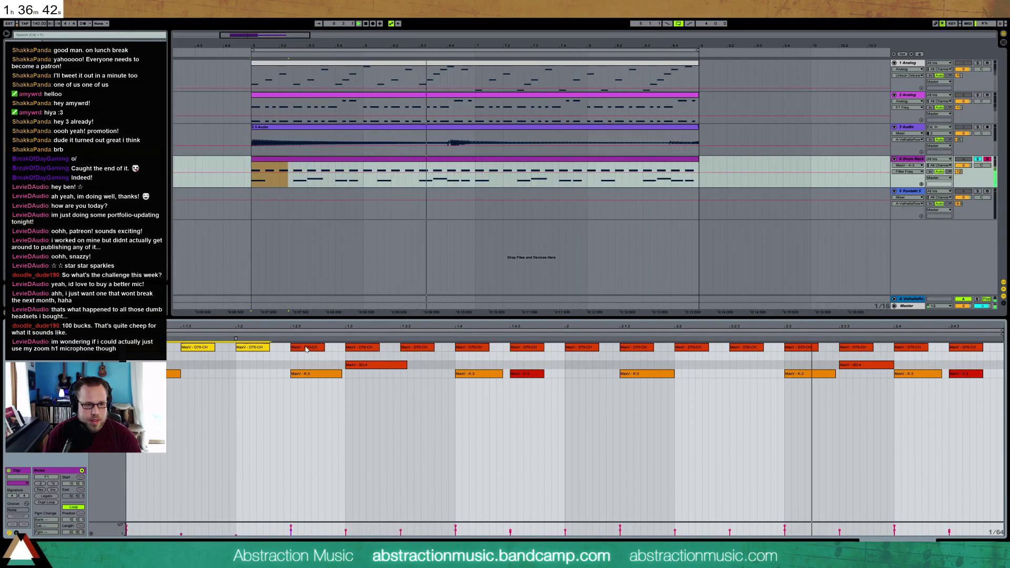
{"action": "left_click_drag", "start_coordinate": [289, 347], "coordinate": [24, 344]}
{"action": "key", "text": "ctrl+d"}
{"action": "key", "text": "ctrl+d"}
{"action": "key", "text": "ctrl+d"}
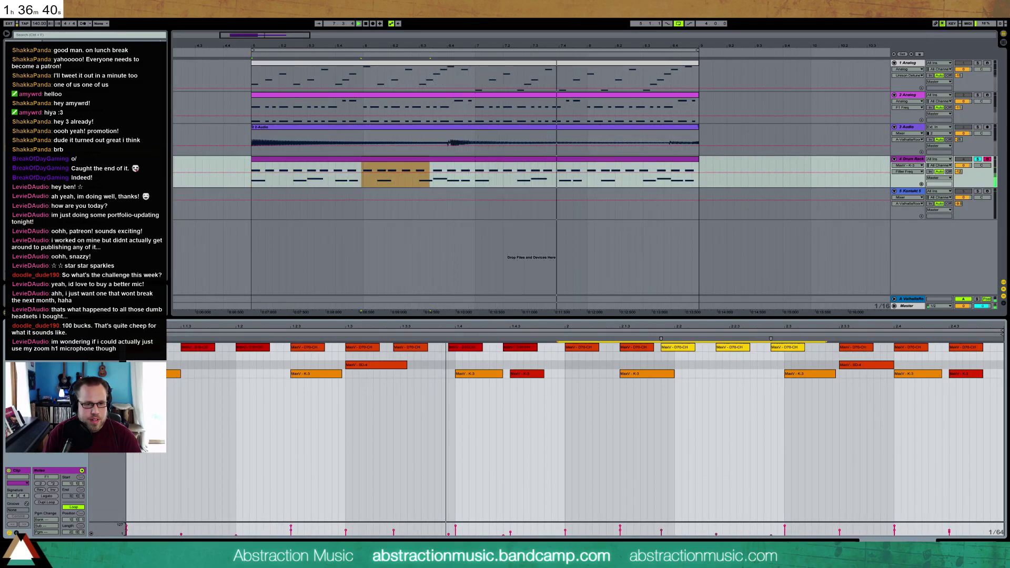
{"action": "key", "text": "ctrl+z"}
{"action": "key", "text": "ctrl+z"}
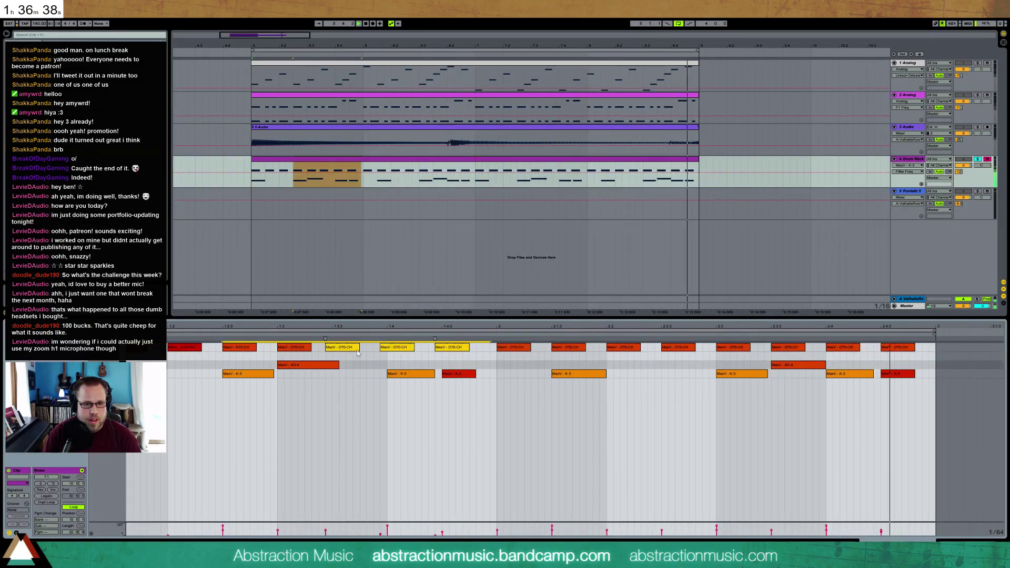
{"action": "key", "text": "ctrl+z"}
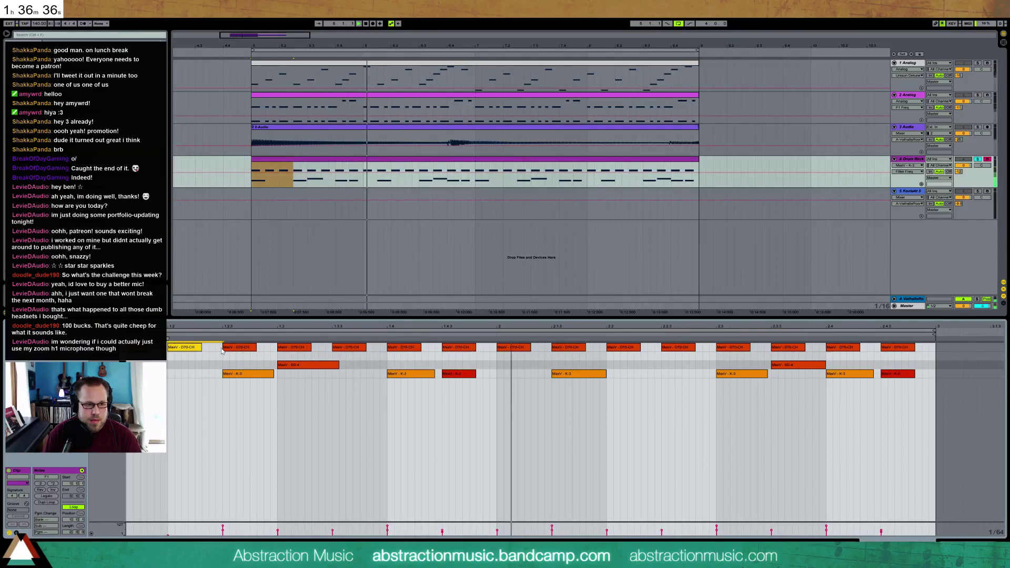
{"action": "key", "text": "ctrl+y"}
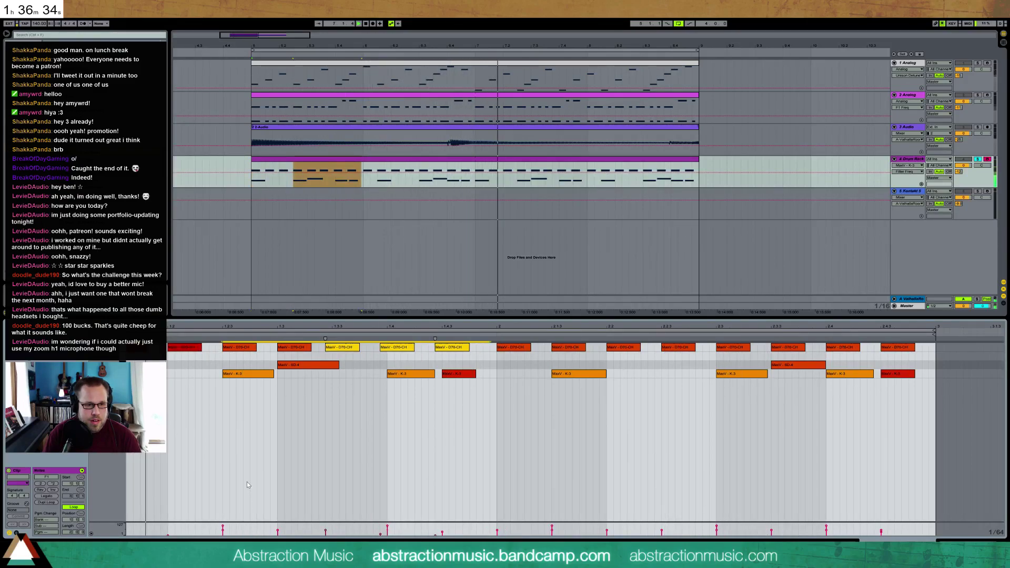
{"action": "key", "text": "ctrl+z"}
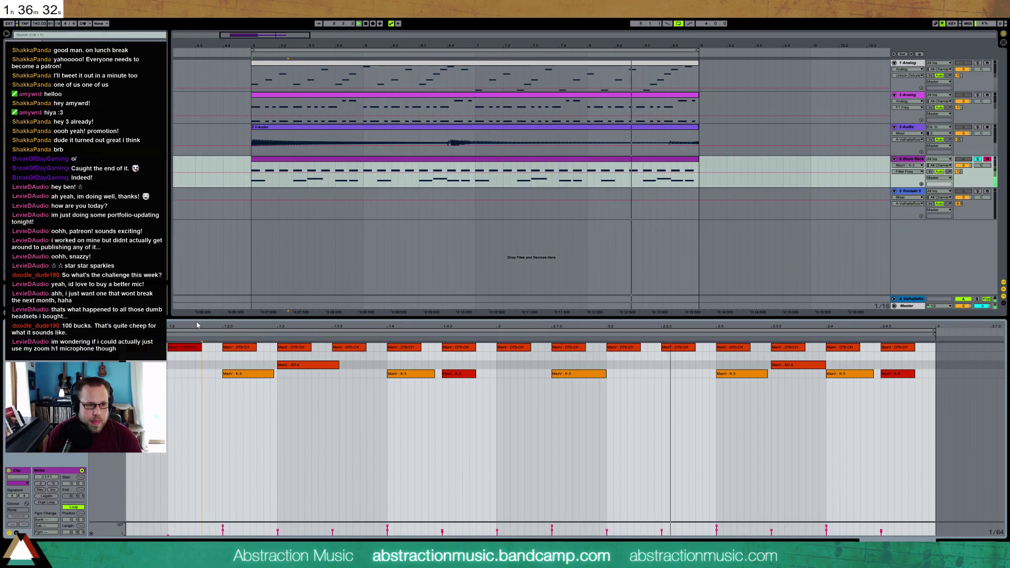
Step: Duplicate the first three eighth-note hi-hats four times so the accent pattern repeats across the two-bar clip
{"action": "key", "text": "minus"}
{"action": "left_click", "coordinate": [141, 348]}
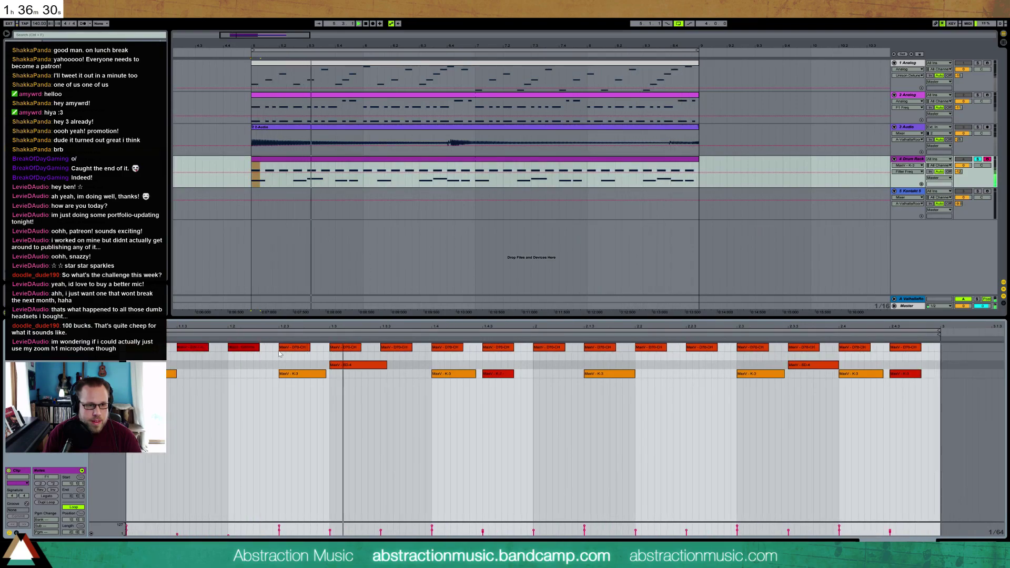
{"action": "left_click", "coordinate": [276, 353], "text": "shift"}
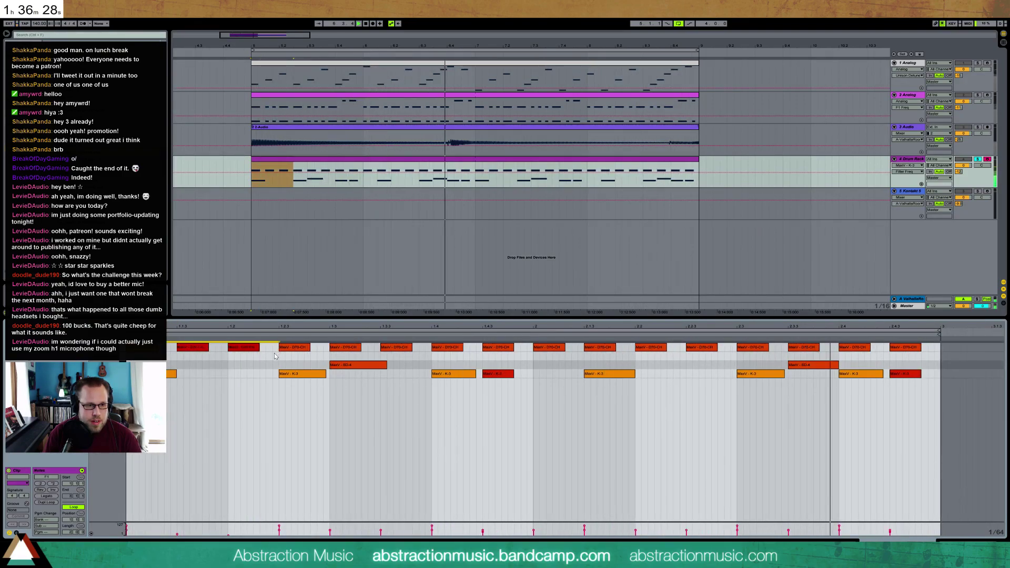
{"action": "left_click", "coordinate": [274, 354]}
{"action": "left_click_drag", "start_coordinate": [278, 351], "coordinate": [130, 345]}
{"action": "key", "text": "ctrl+d"}
{"action": "key", "text": "ctrl+d"}
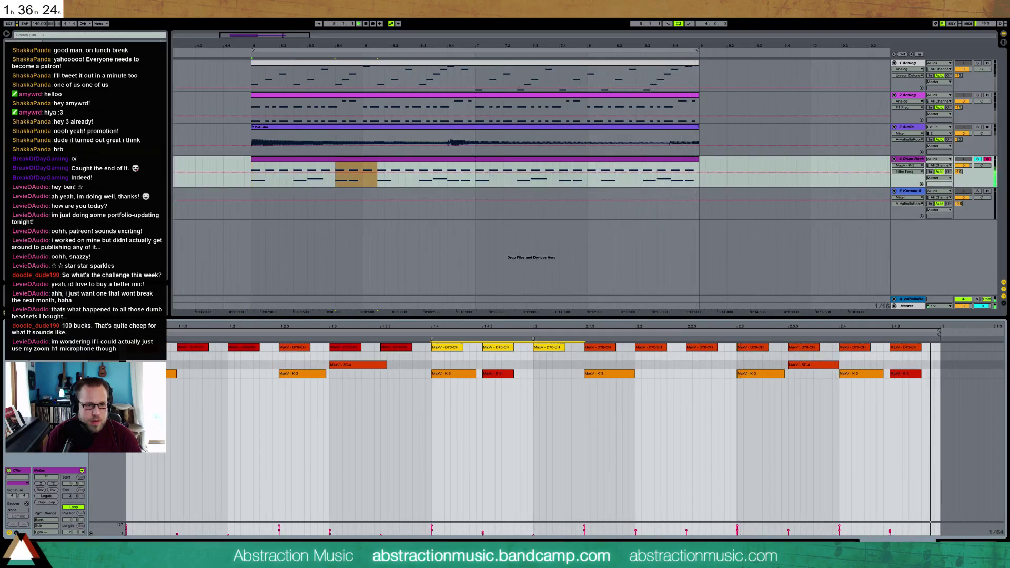
{"action": "key", "text": "ctrl+d"}
{"action": "key", "text": "ctrl+d"}
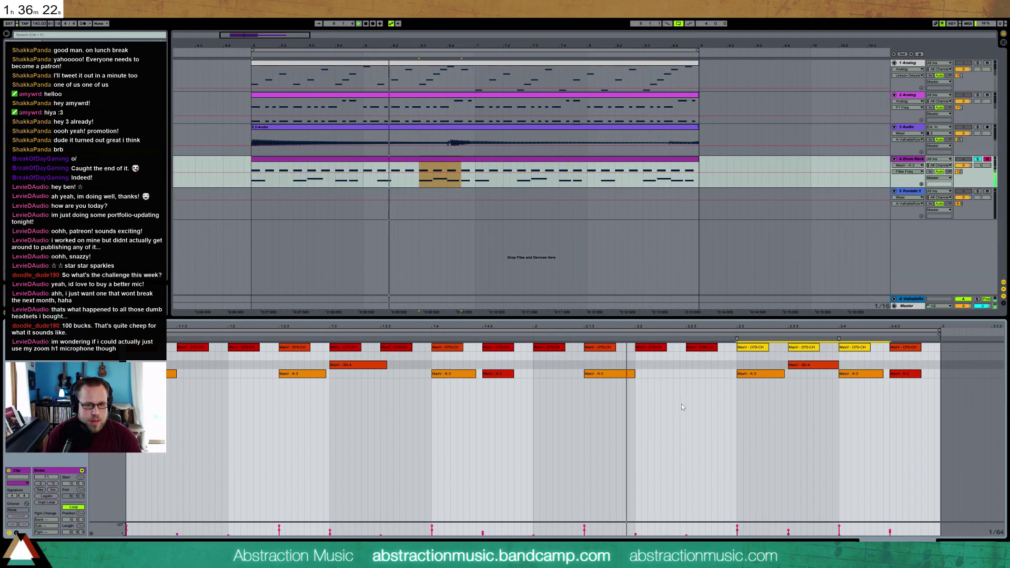
Step: Duplicate the accented and soft hi-hat pair on beat 2.3 onto beat 2.4, and show the Drum Rack devices
{"action": "left_click", "coordinate": [795, 446]}
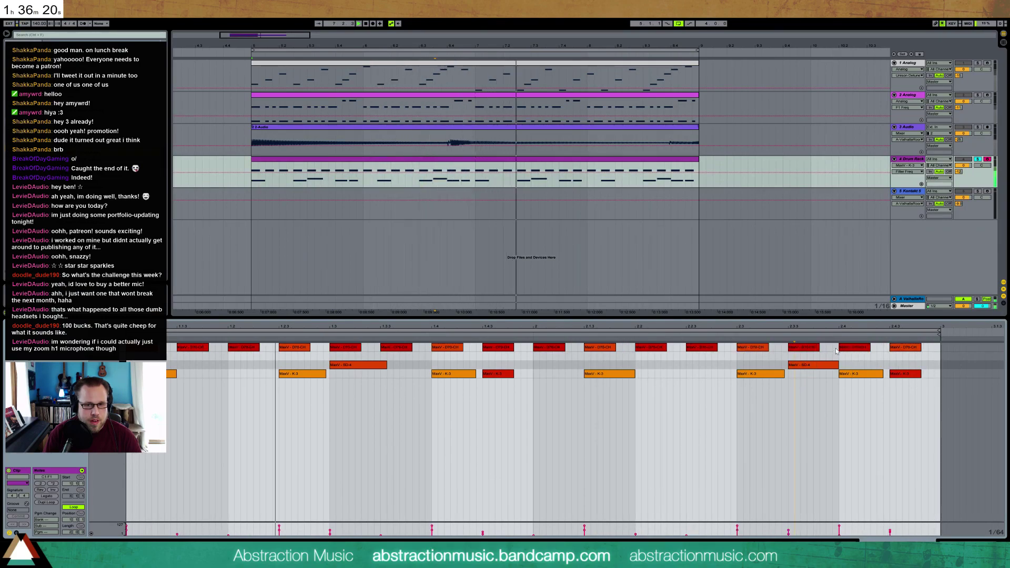
{"action": "left_click_drag", "start_coordinate": [838, 348], "coordinate": [745, 335]}
{"action": "key", "text": "ctrl+d"}
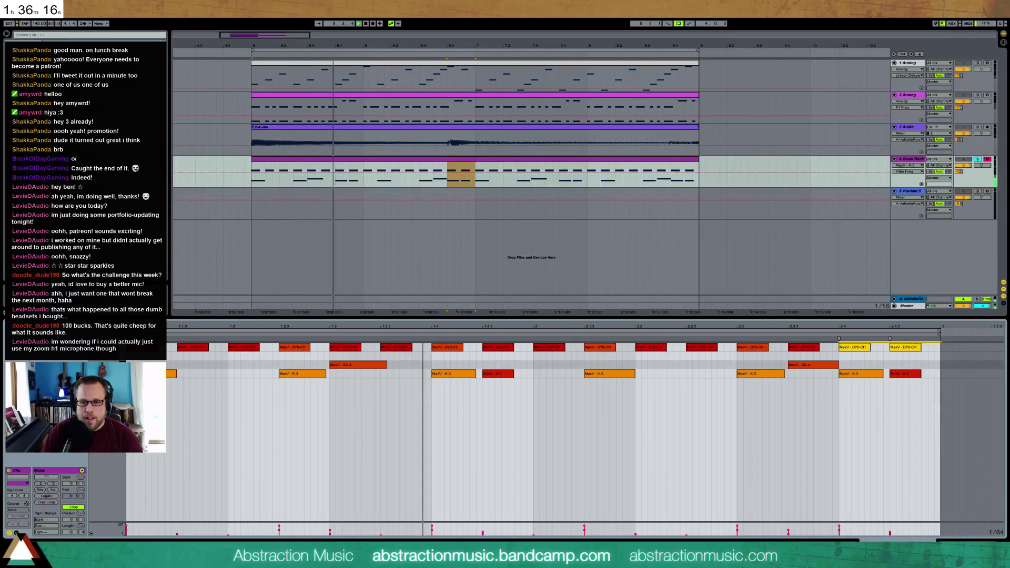
{"action": "key", "text": "shift+Tab"}
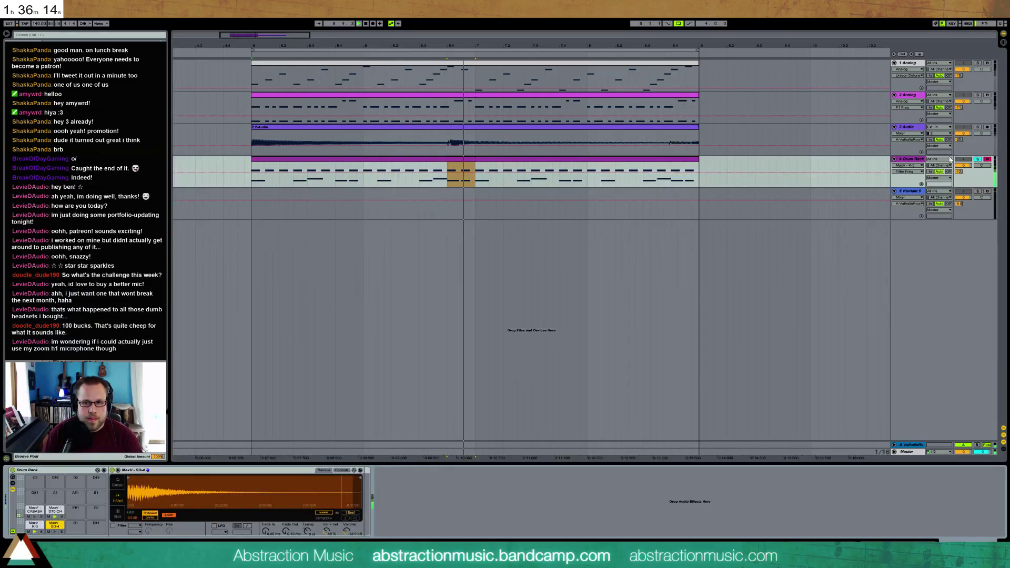
Step: Swap the Drum Rack's snare sample for a different one, play the drum loop, and raise the track's ValhallaRoom send slightly
{"action": "left_click", "coordinate": [585, 158]}
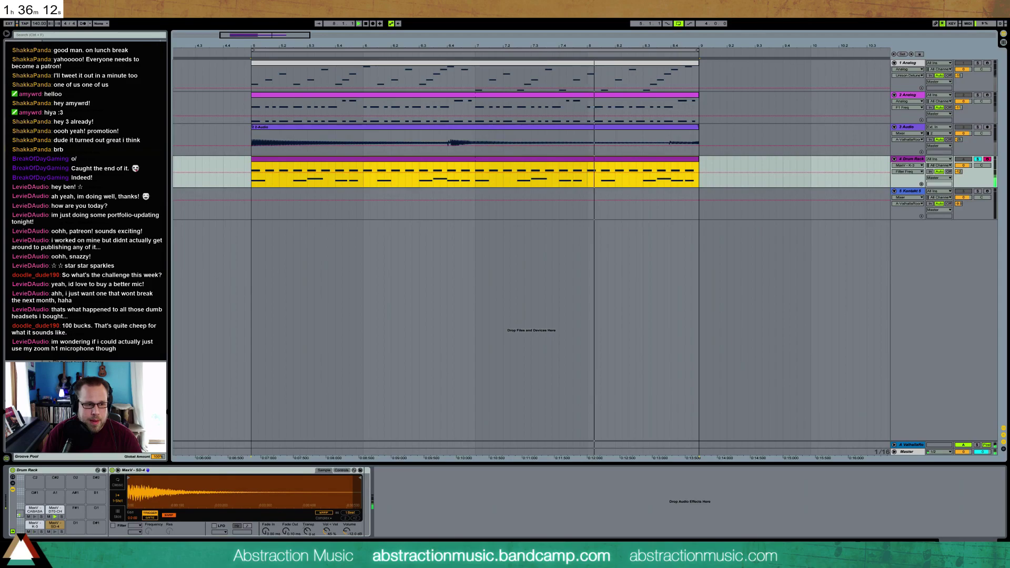
{"action": "left_click", "coordinate": [55, 525]}
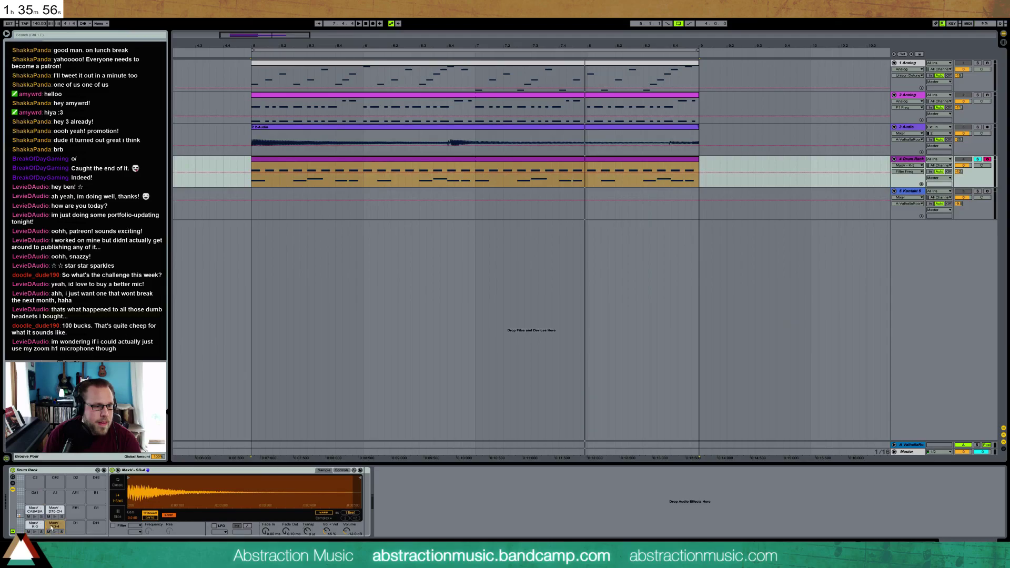
{"action": "key", "text": "space"}
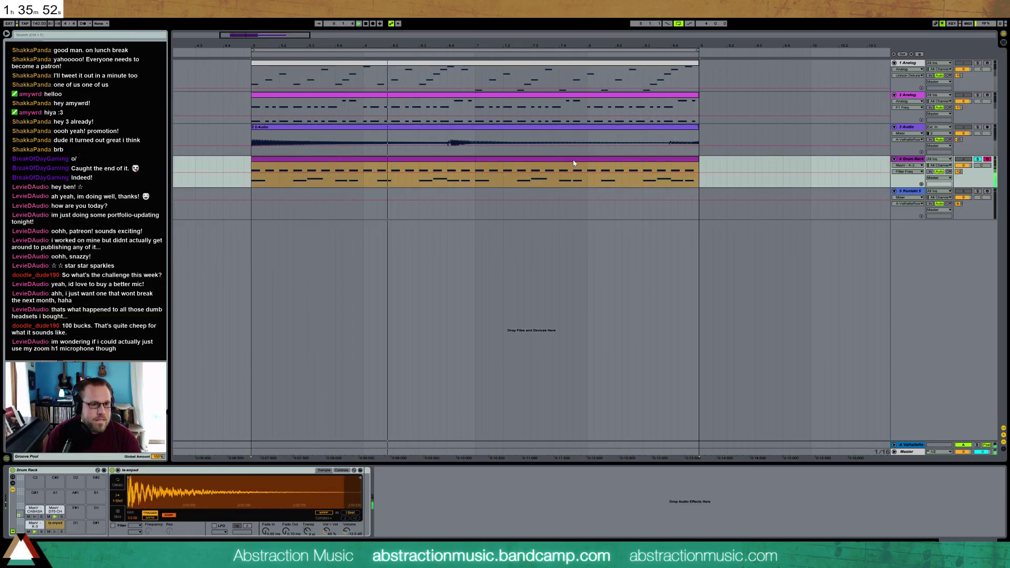
{"action": "left_click_drag", "start_coordinate": [959, 171], "coordinate": [960, 159]}
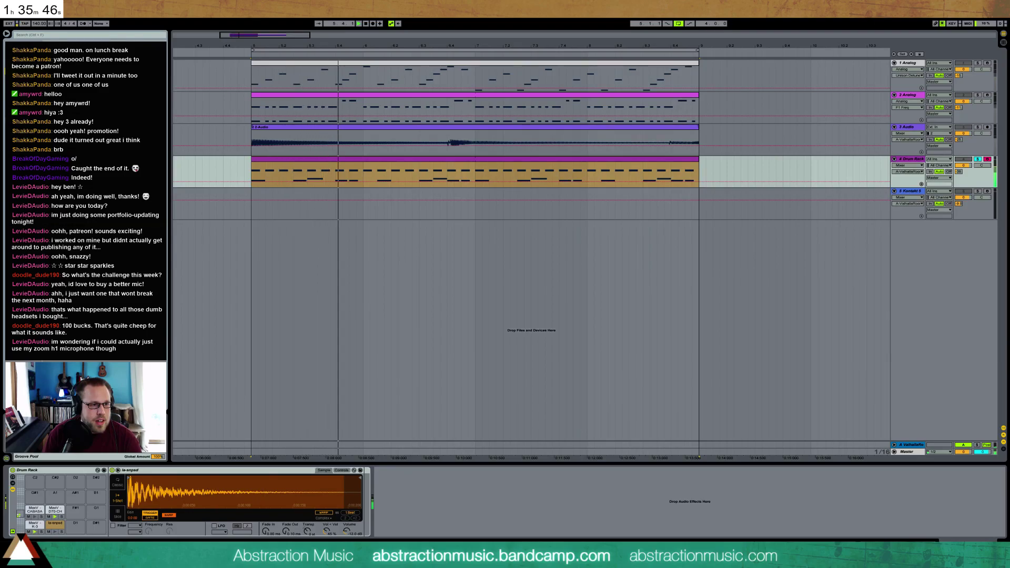
Step: Add a Reverb after the snare sampler in the Drum Rack, adjust its diffusion network filter, and lower its Dry/Wet
{"action": "left_click_drag", "start_coordinate": [356, 497], "coordinate": [380, 502]}
{"action": "left_click_drag", "start_coordinate": [482, 494], "coordinate": [459, 516]}
{"action": "left_click_drag", "start_coordinate": [533, 527], "coordinate": [533, 532]}
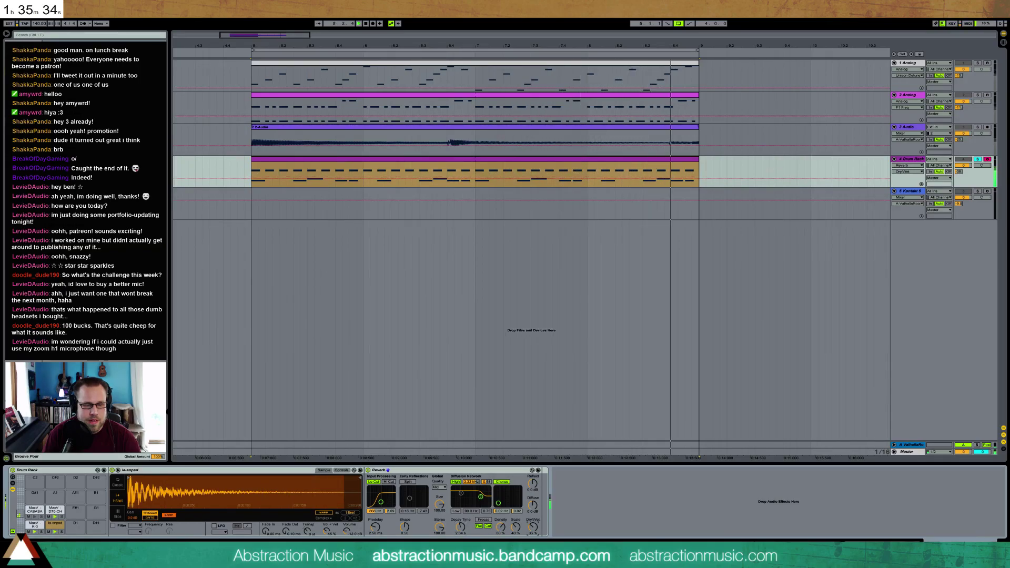
Step: Shorten the snare Reverb's Decay Time, fine-tune its Dry/Wet balance, and unsolo the Drum Rack track
{"action": "left_click_drag", "start_coordinate": [461, 528], "coordinate": [461, 524]}
{"action": "left_click_drag", "start_coordinate": [534, 527], "coordinate": [534, 532]}
{"action": "left_click_drag", "start_coordinate": [461, 527], "coordinate": [461, 532]}
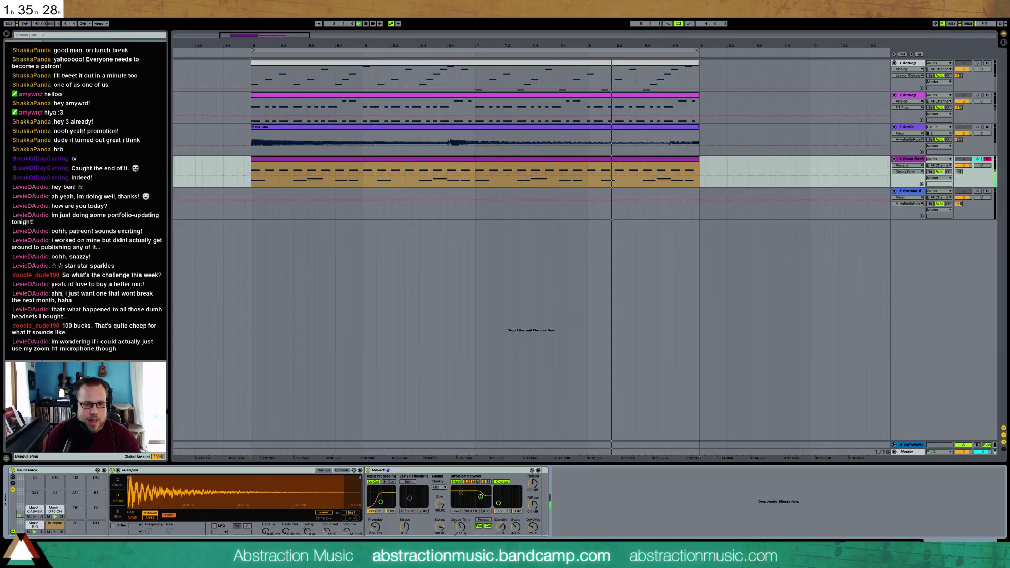
{"action": "left_click_drag", "start_coordinate": [534, 527], "coordinate": [534, 530]}
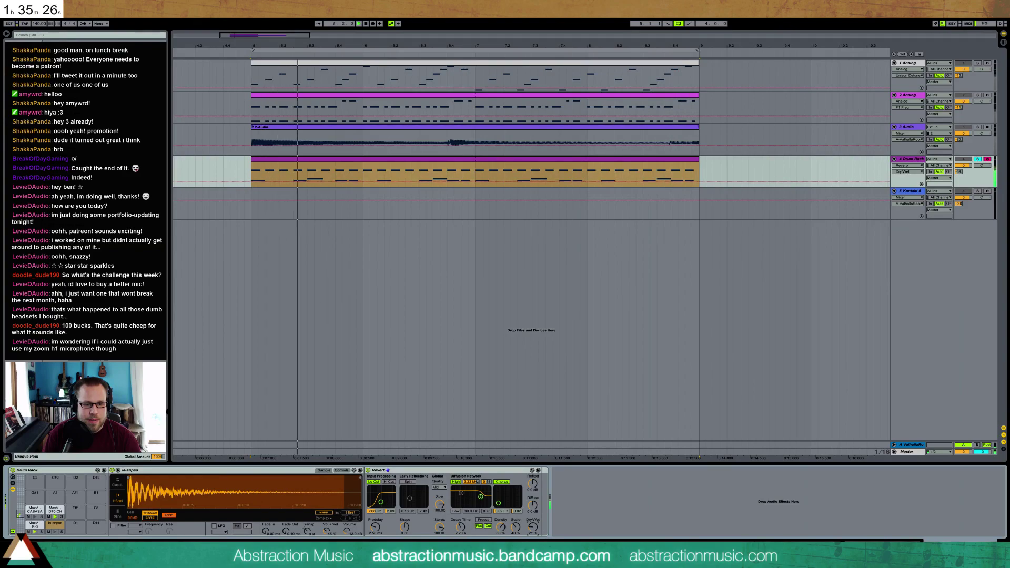
{"action": "left_click", "coordinate": [461, 531]}
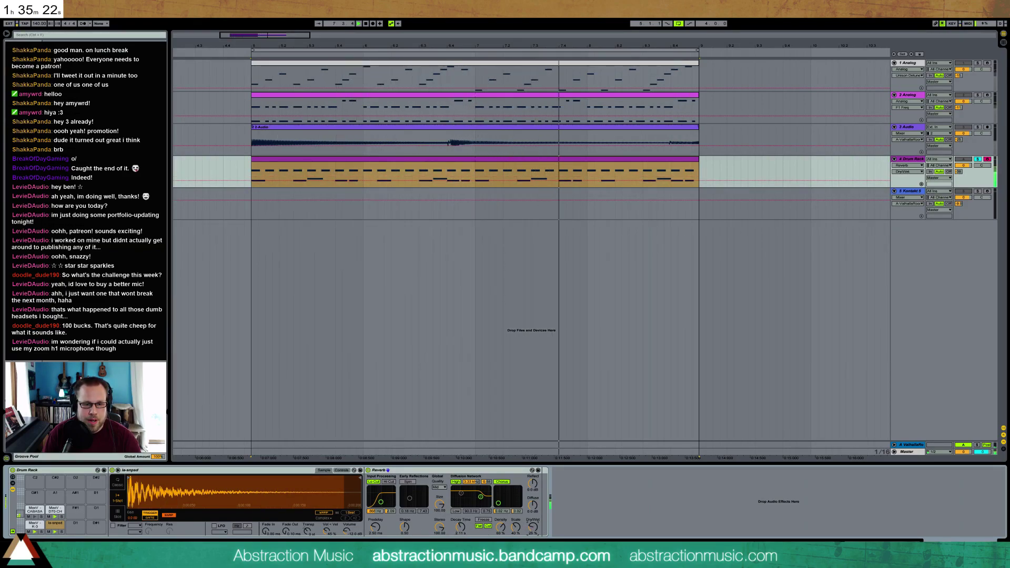
{"action": "left_click", "coordinate": [532, 529]}
{"action": "left_click_drag", "start_coordinate": [461, 528], "coordinate": [461, 531]}
{"action": "left_click", "coordinate": [533, 528]}
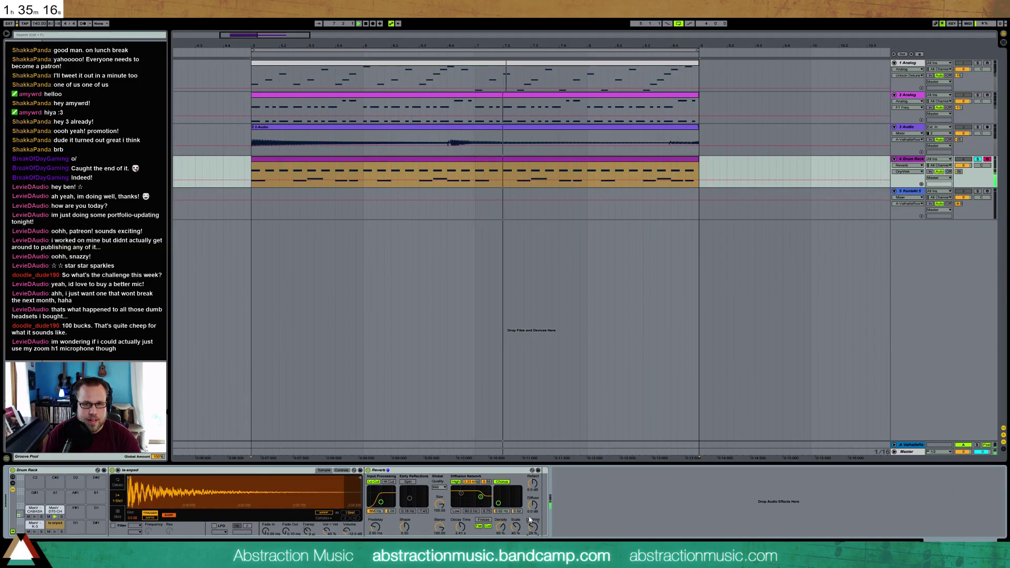
{"action": "left_click", "coordinate": [978, 159]}
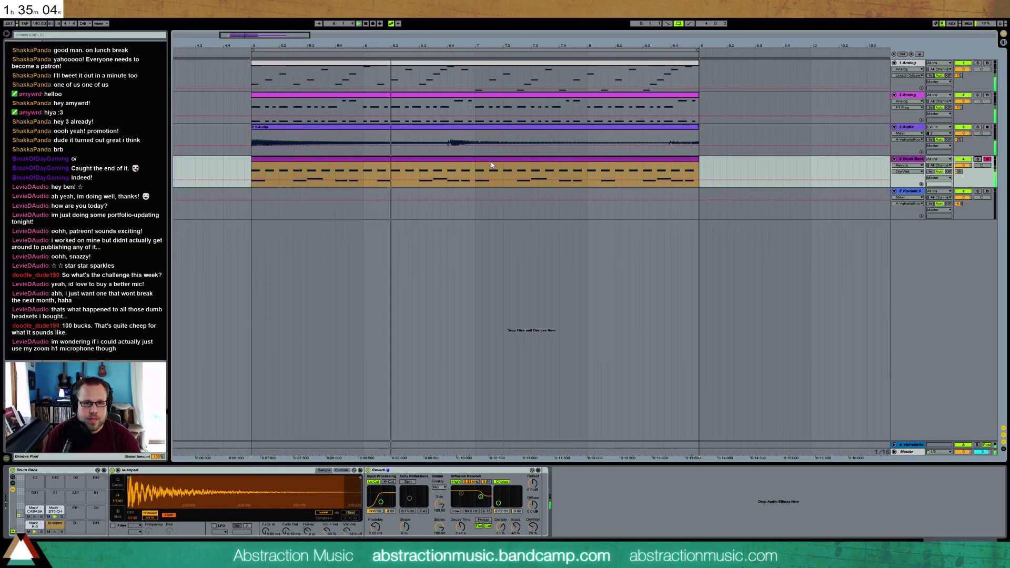
Step: Insert an Auto Pan on the first Analog track with tempo-synced rate, Phase at 0°, and Shape and Amount at 100%
{"action": "left_click", "coordinate": [573, 63]}
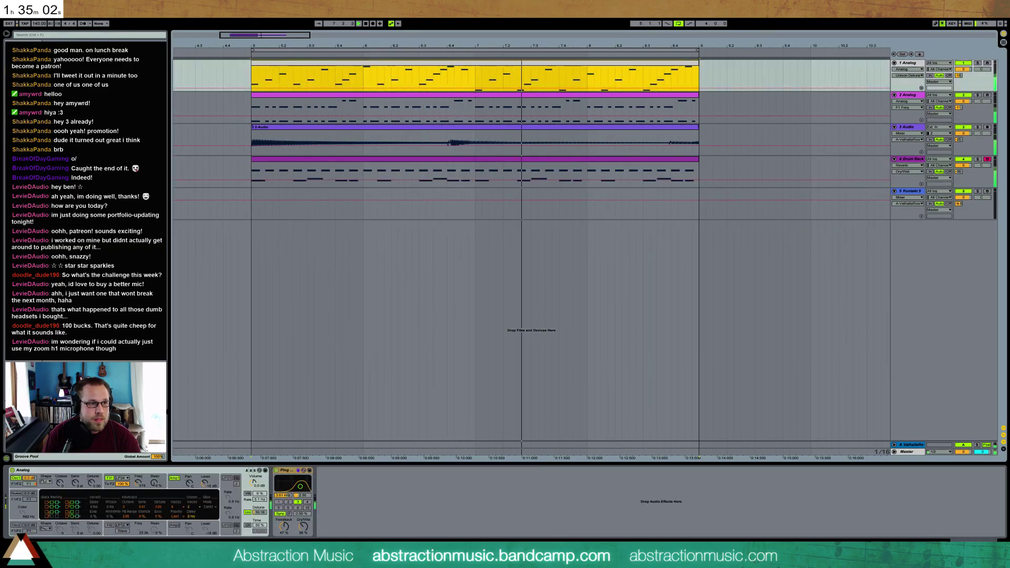
{"action": "left_click_drag", "start_coordinate": [448, 158], "coordinate": [365, 563]}
{"action": "left_click_drag", "start_coordinate": [345, 509], "coordinate": [345, 509]}
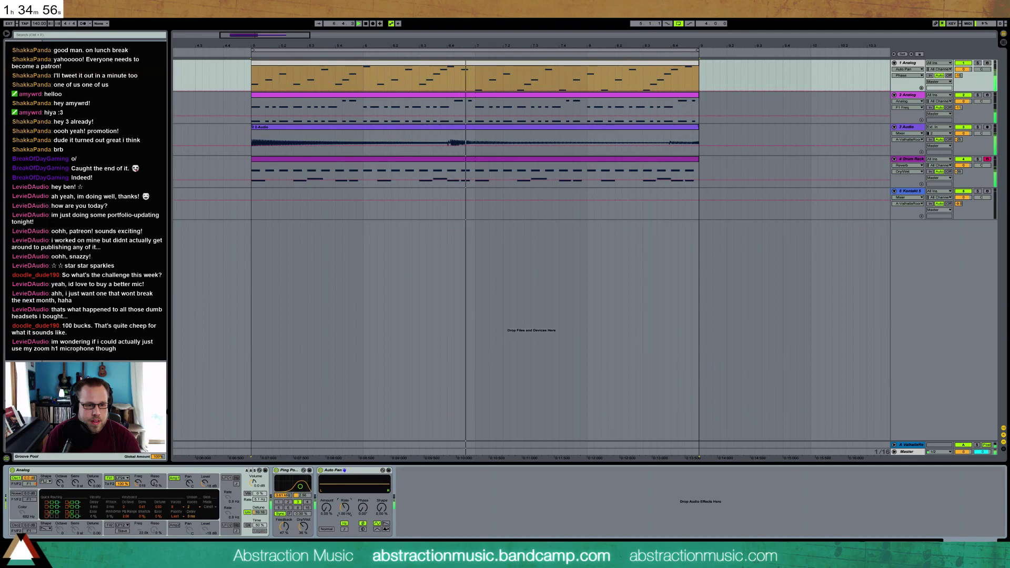
{"action": "left_click", "coordinate": [344, 529]}
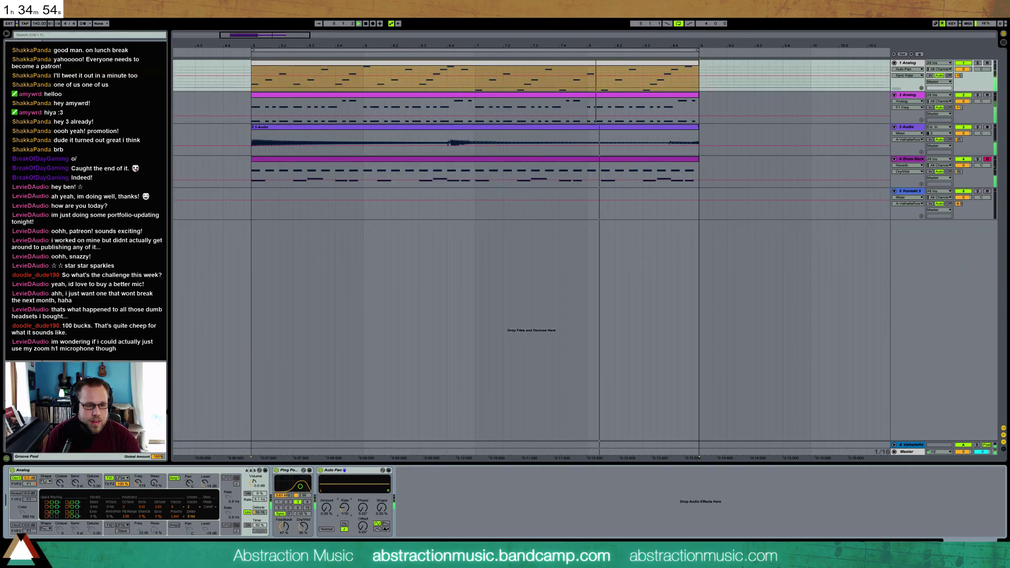
{"action": "left_click_drag", "start_coordinate": [382, 508], "coordinate": [381, 456]}
{"action": "left_click_drag", "start_coordinate": [329, 508], "coordinate": [330, 463]}
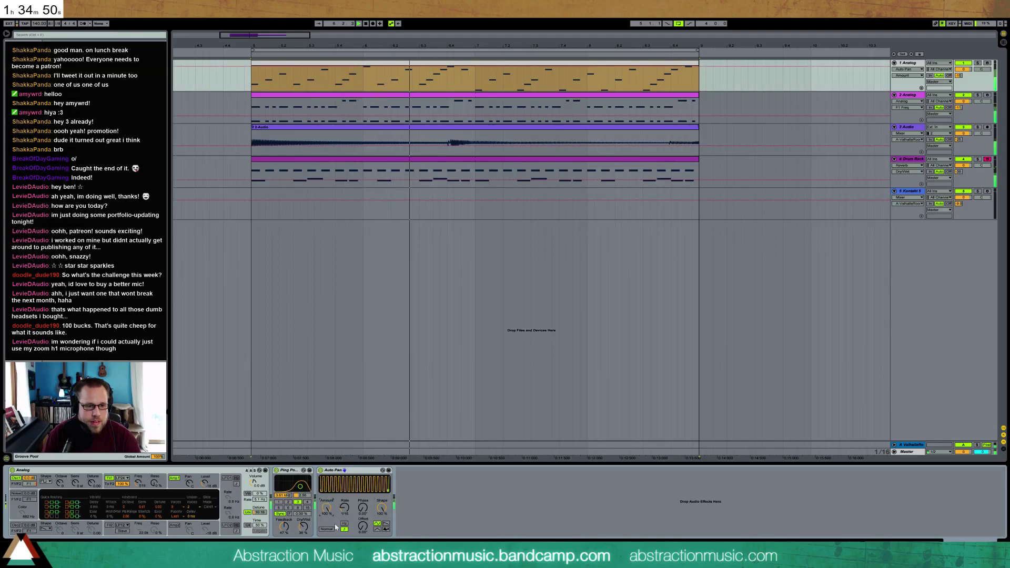
Step: Move the Auto Pan ahead of the Ping Pong Delay and adjust its Rate, Offset and Amount
{"action": "left_click_drag", "start_coordinate": [334, 470], "coordinate": [287, 484]}
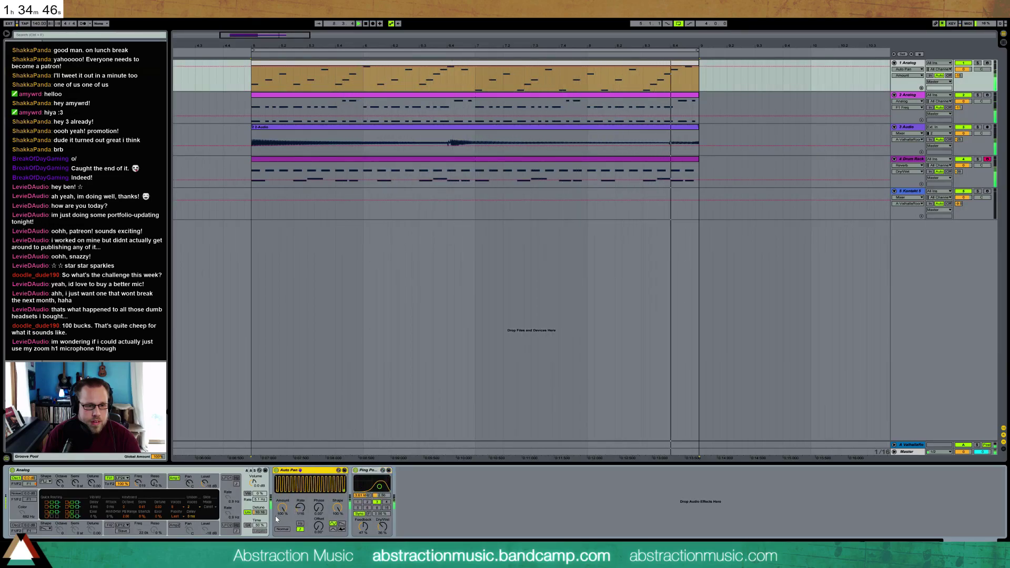
{"action": "left_click", "coordinate": [299, 509]}
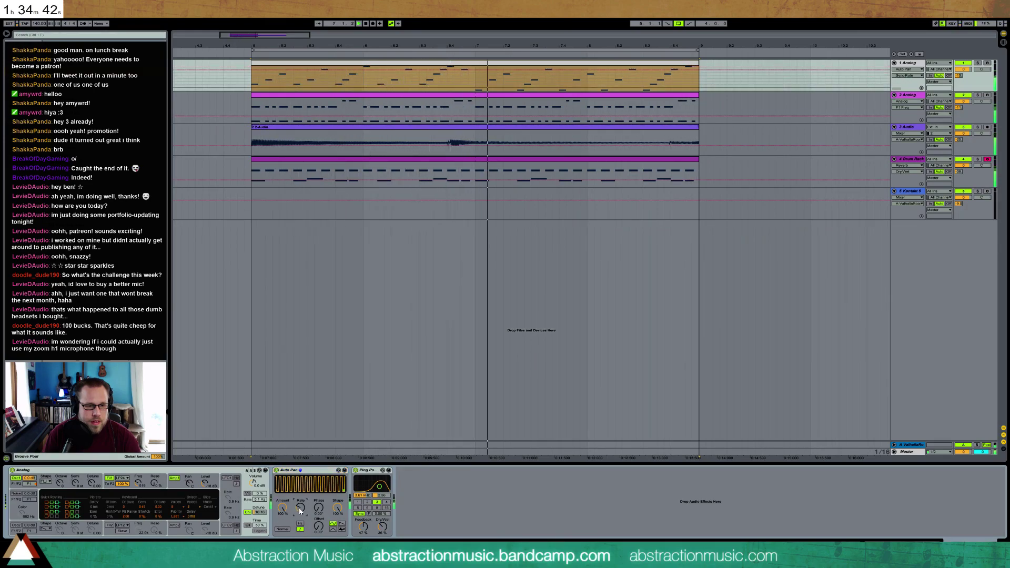
{"action": "left_click", "coordinate": [319, 526]}
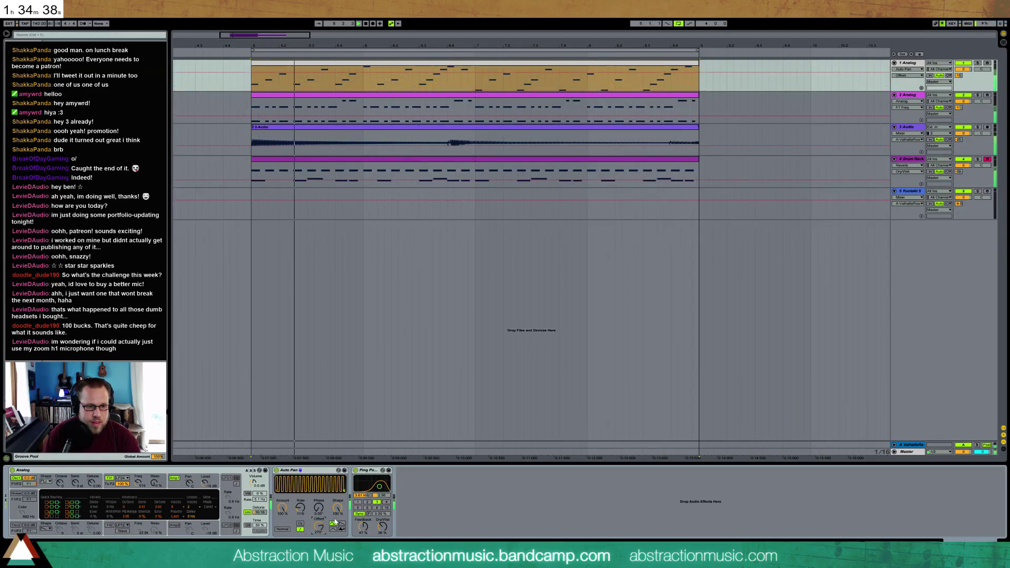
{"action": "left_click", "coordinate": [282, 508]}
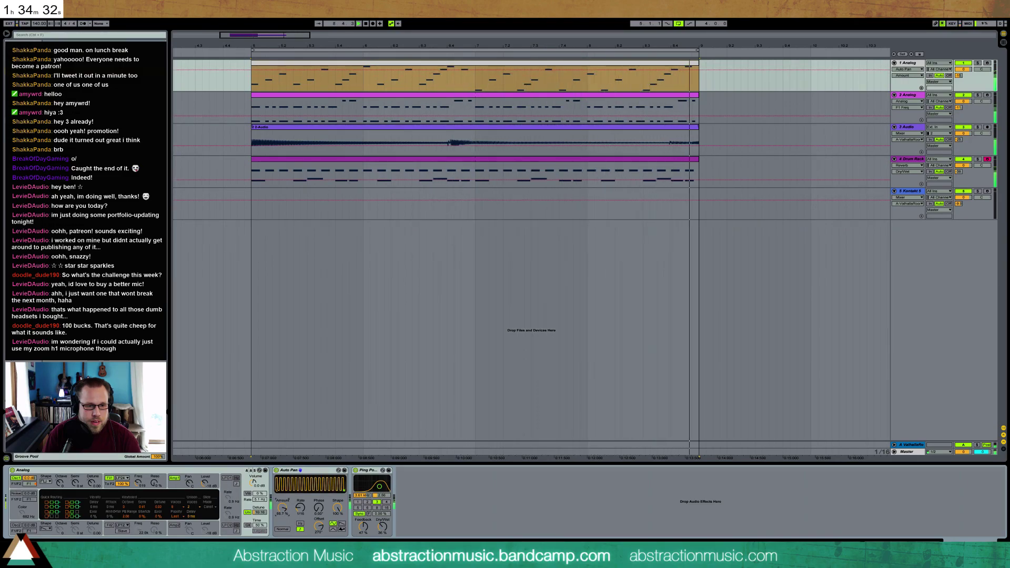
Step: Solo the first Analog track, try the Auto Pan after the Ping Pong Delay, and return it to its place before the delay
{"action": "left_click", "coordinate": [977, 63]}
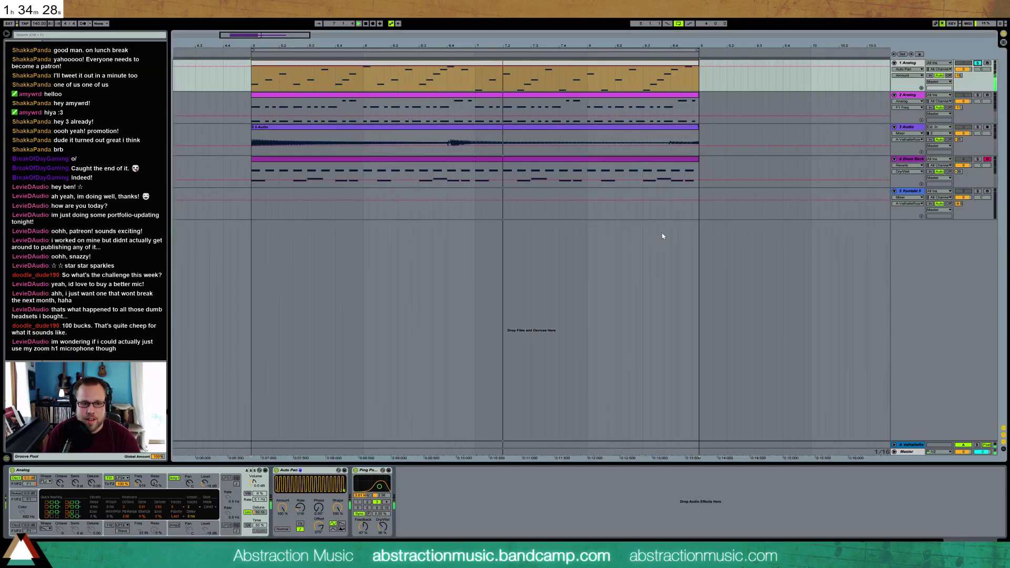
{"action": "left_click", "coordinate": [447, 487]}
{"action": "left_click_drag", "start_coordinate": [448, 487], "coordinate": [447, 485]}
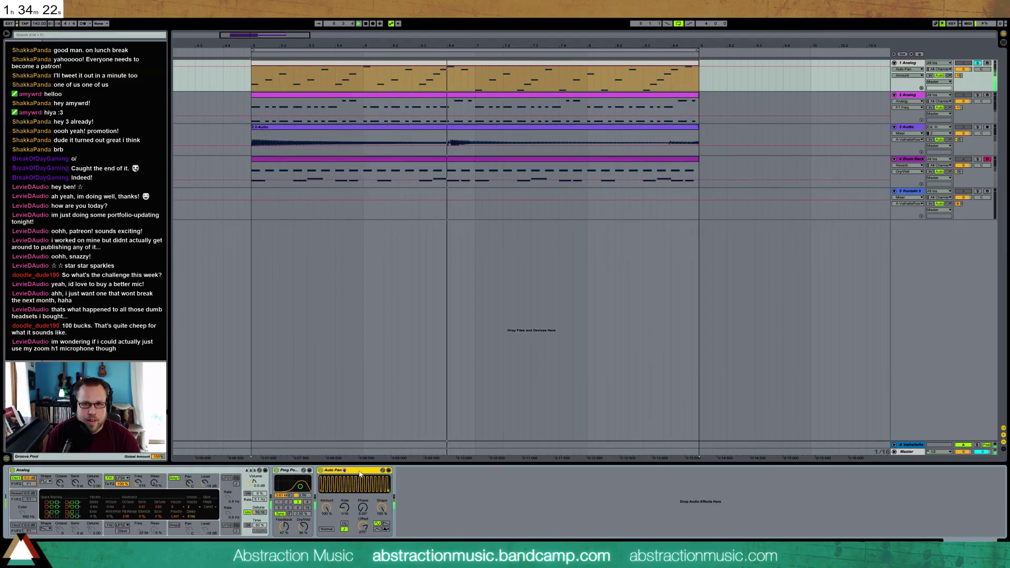
{"action": "left_click_drag", "start_coordinate": [359, 470], "coordinate": [278, 475]}
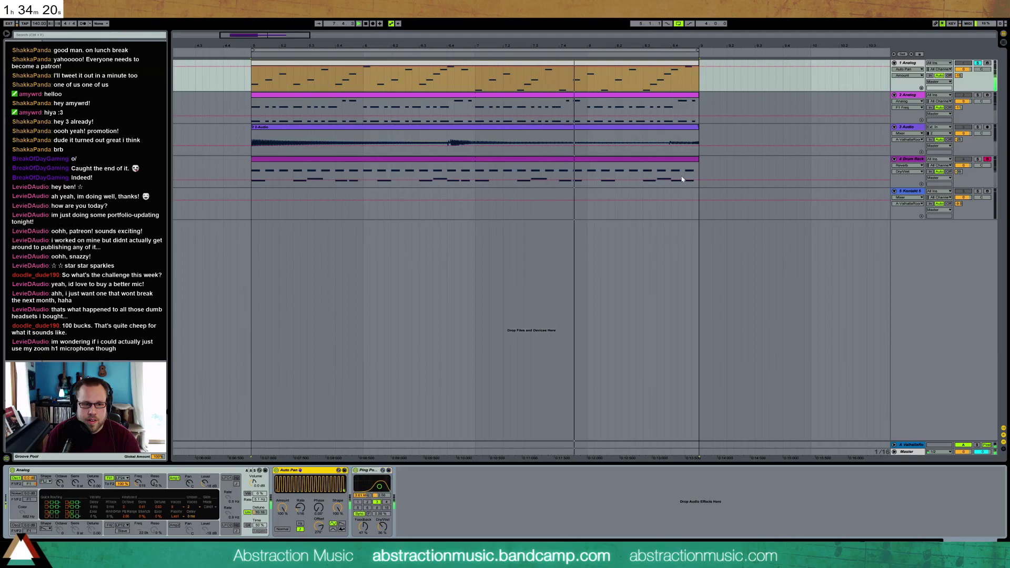
{"action": "left_click", "coordinate": [977, 63]}
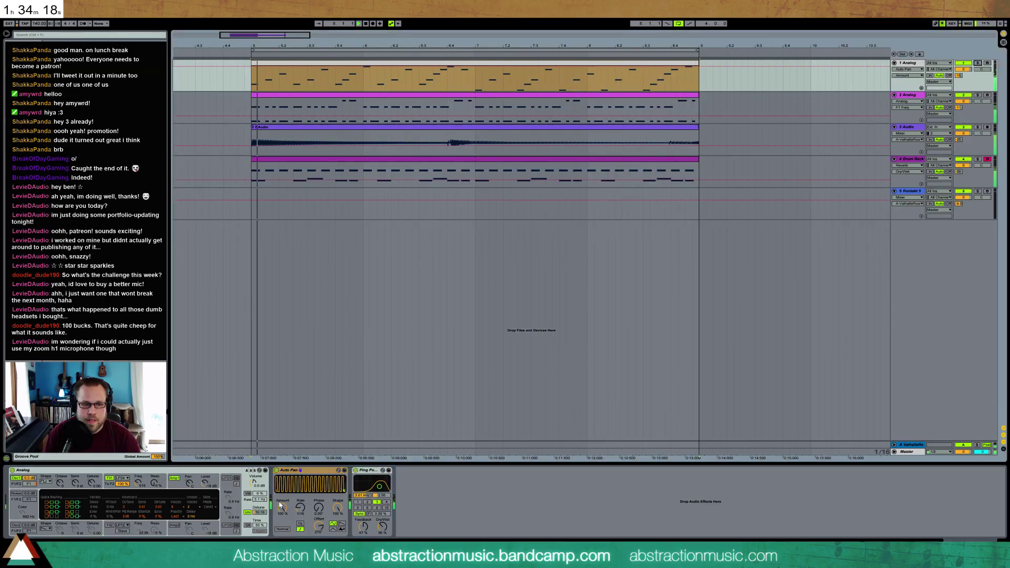
Step: Lower the Auto Pan's Amount and raise the Analog synth's filter 1 frequency while the loop plays, and stop playback
{"action": "left_click", "coordinate": [282, 508]}
{"action": "left_click_drag", "start_coordinate": [283, 508], "coordinate": [282, 518]}
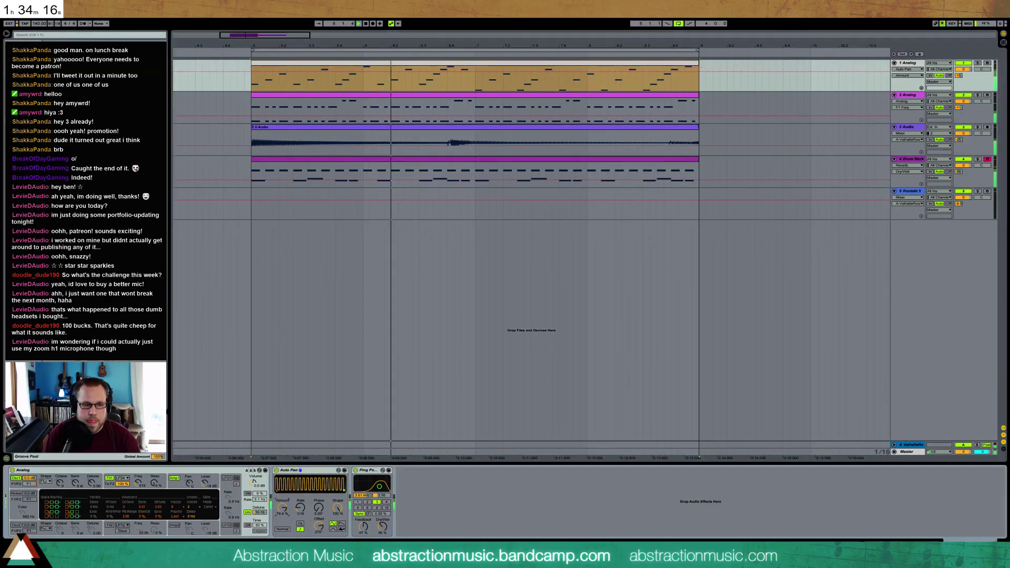
{"action": "mouse_move", "coordinate": [139, 484]}
{"action": "left_mouse_down"}
{"action": "mouse_move", "coordinate": [140, 457]}
{"action": "mouse_move", "coordinate": [140, 478]}
{"action": "left_mouse_up"}
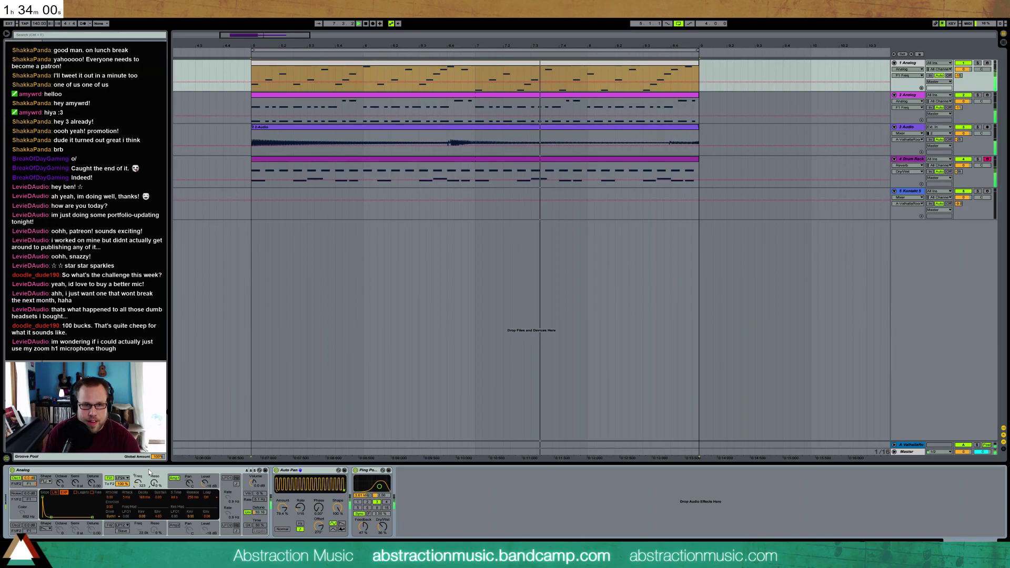
{"action": "left_click", "coordinate": [360, 471]}
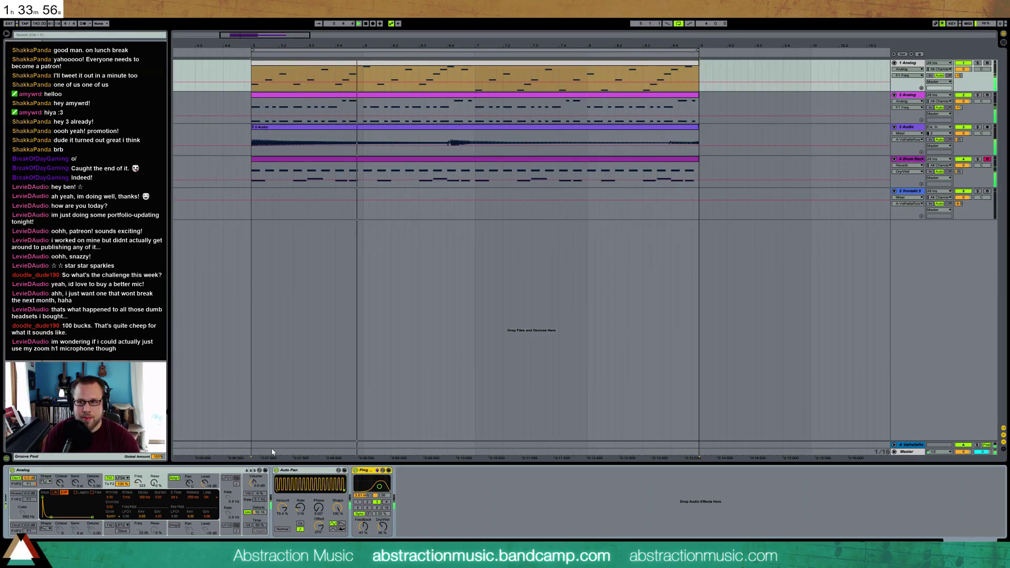
{"action": "mouse_move", "coordinate": [136, 483]}
{"action": "left_mouse_down"}
{"action": "mouse_move", "coordinate": [136, 474]}
{"action": "mouse_move", "coordinate": [136, 482]}
{"action": "left_mouse_up"}
{"action": "key", "text": "space"}
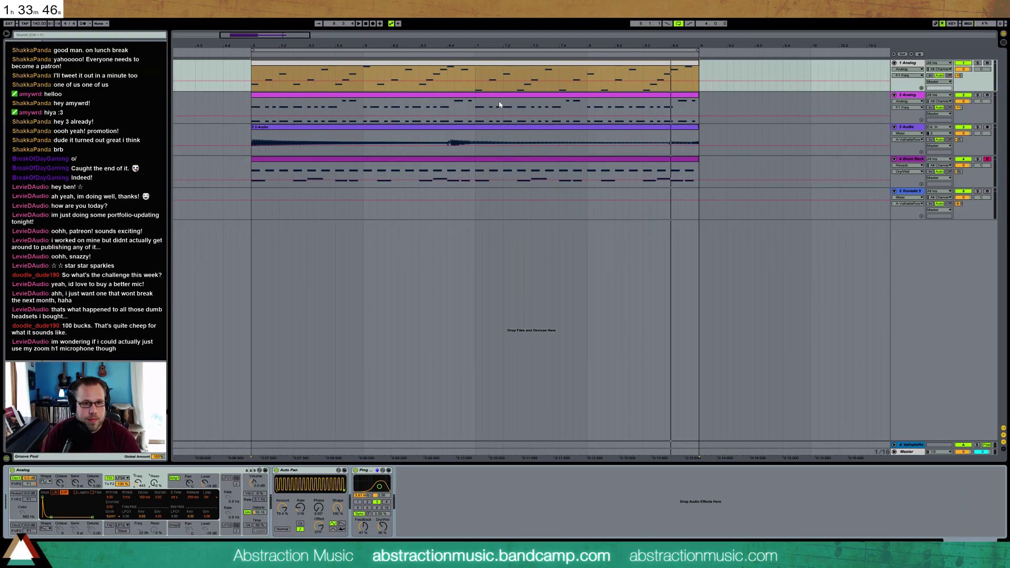
Step: Arm the Kontakt track for recording and play the loop from bar 5
{"action": "left_click", "coordinate": [913, 195]}
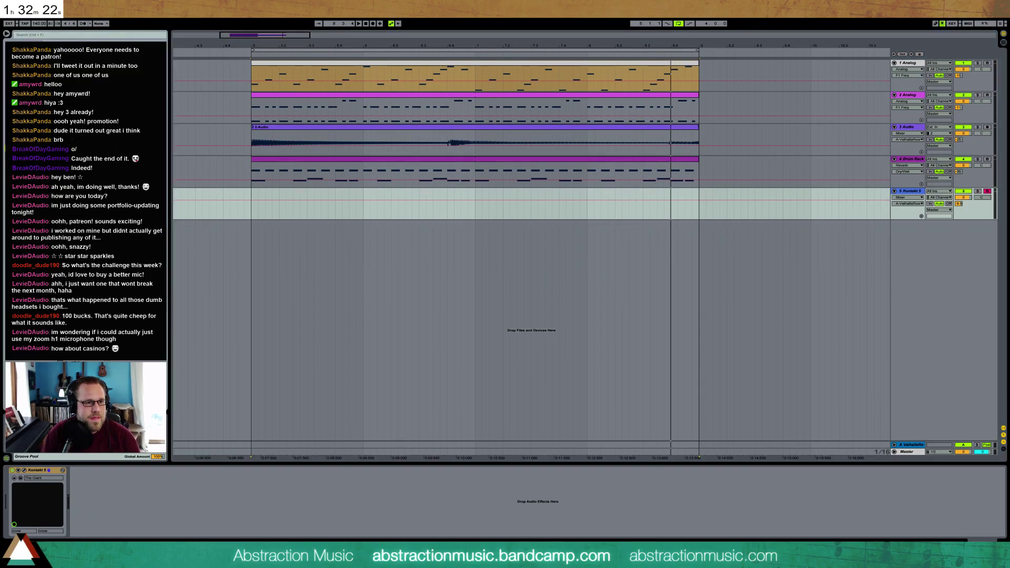
{"action": "left_click", "coordinate": [251, 214]}
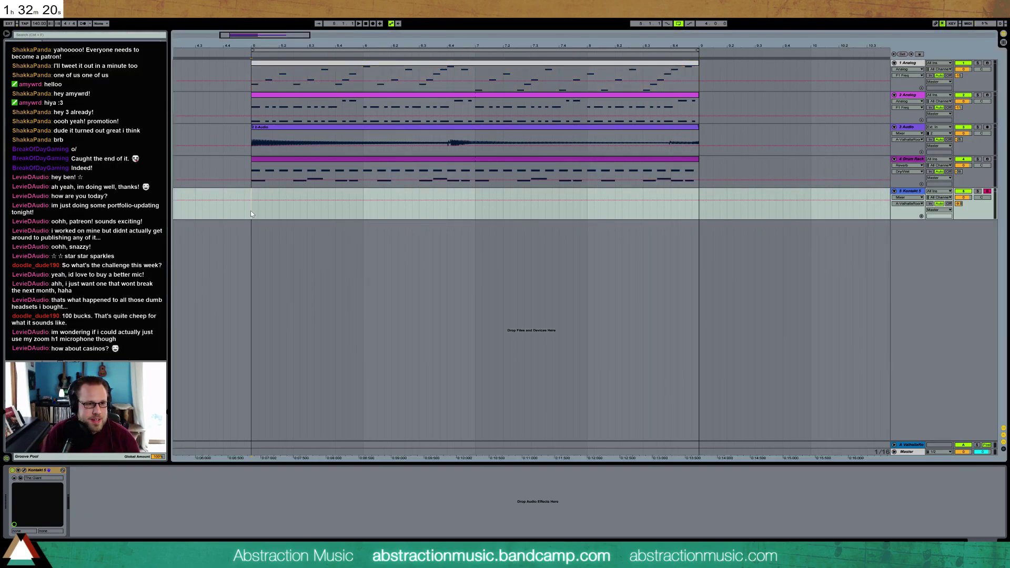
{"action": "left_click", "coordinate": [251, 67]}
{"action": "key", "text": "space"}
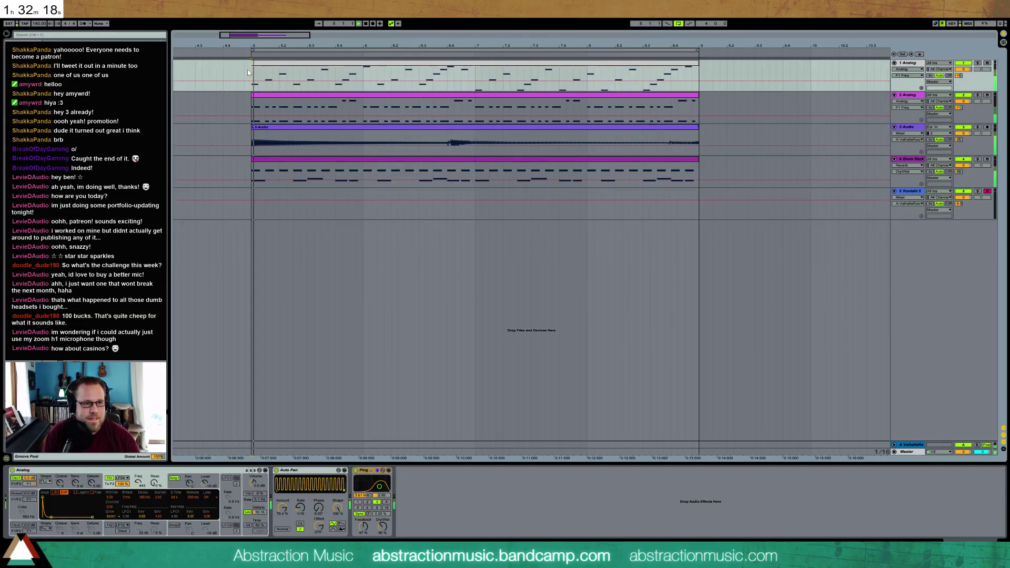
Step: Search the browser for "inser", place the InsertCoin sample on a new audio track at bar 10, and play it
{"action": "left_click", "coordinate": [51, 36]}
{"action": "type", "text": "inser"}
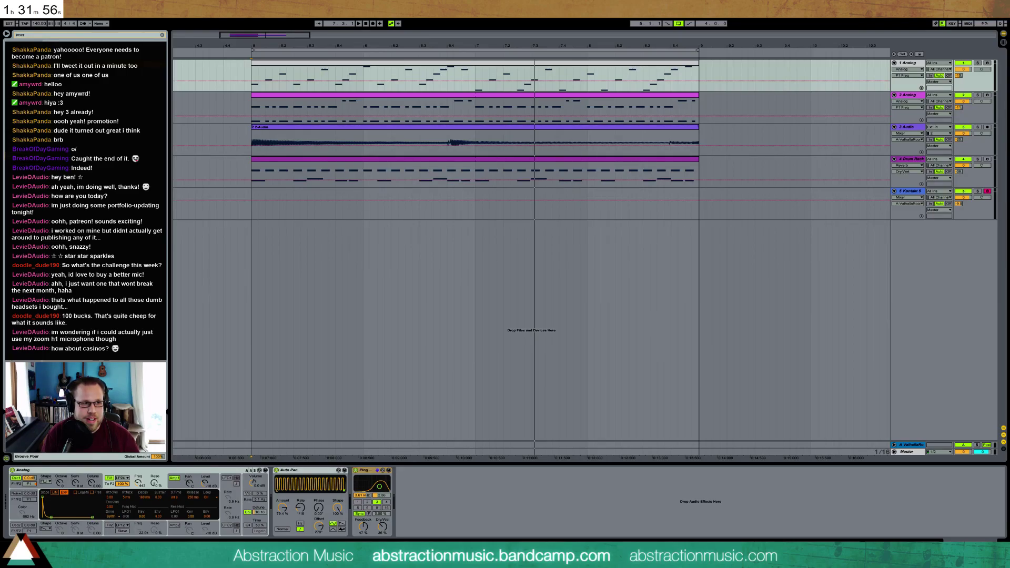
{"action": "left_click_drag", "start_coordinate": [106, 58], "coordinate": [762, 239]}
{"action": "left_click_drag", "start_coordinate": [321, 39], "coordinate": [321, 32]}
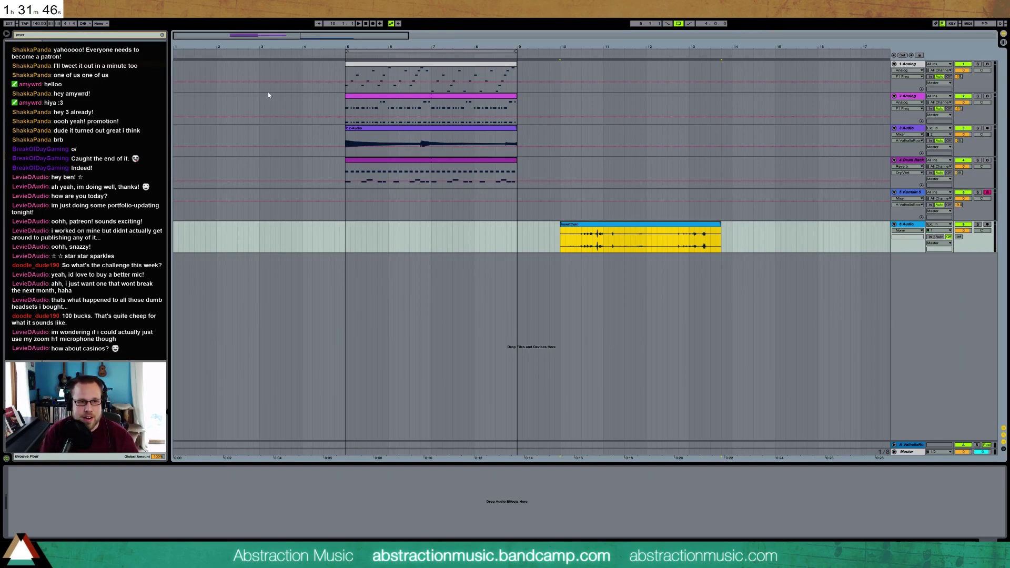
{"action": "left_click", "coordinate": [564, 234]}
{"action": "key", "text": "space"}
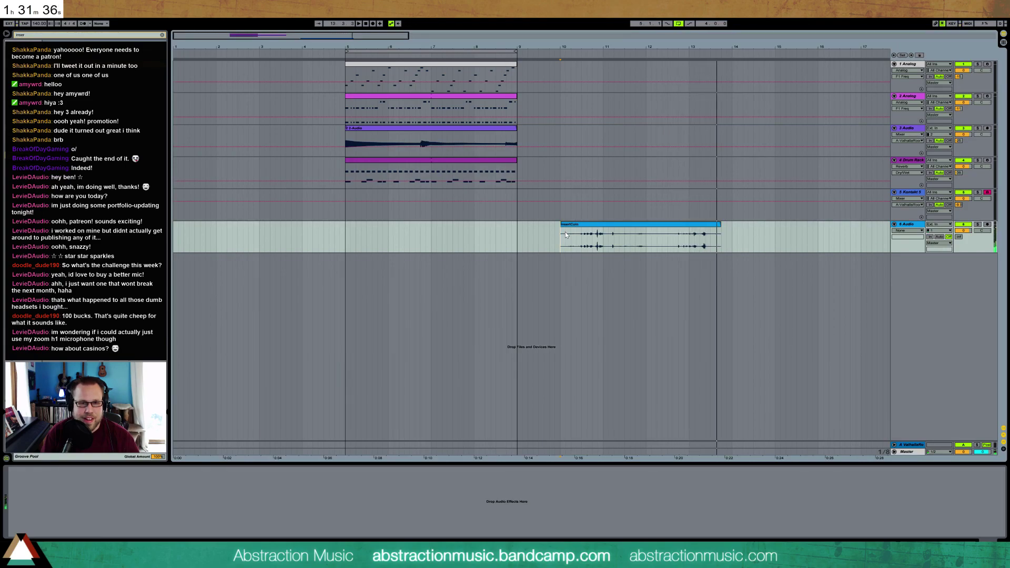
Step: Select the first Analog track's arpeggio clip and play it with the track soloed
{"action": "left_click", "coordinate": [631, 245]}
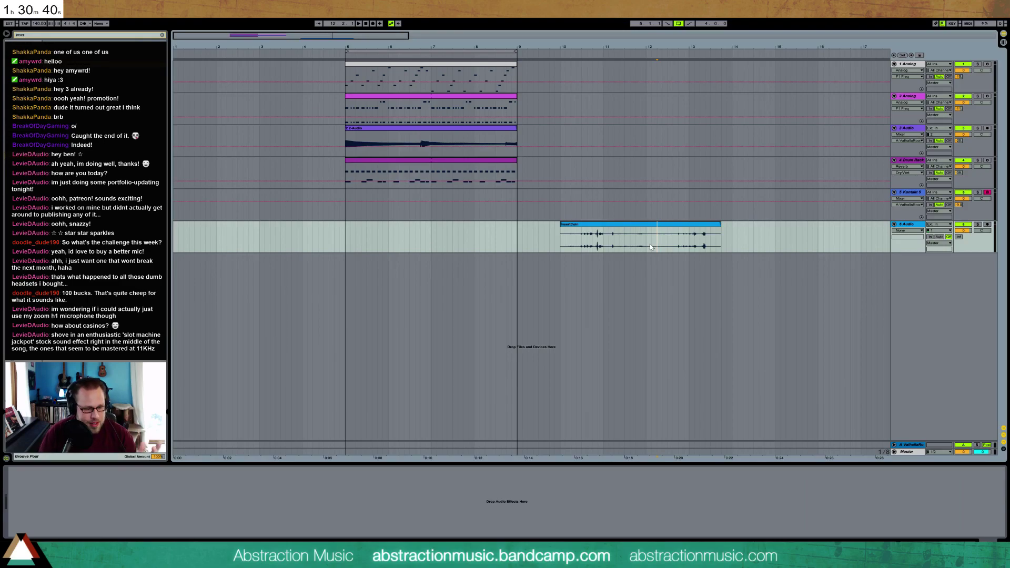
{"action": "left_click", "coordinate": [468, 84]}
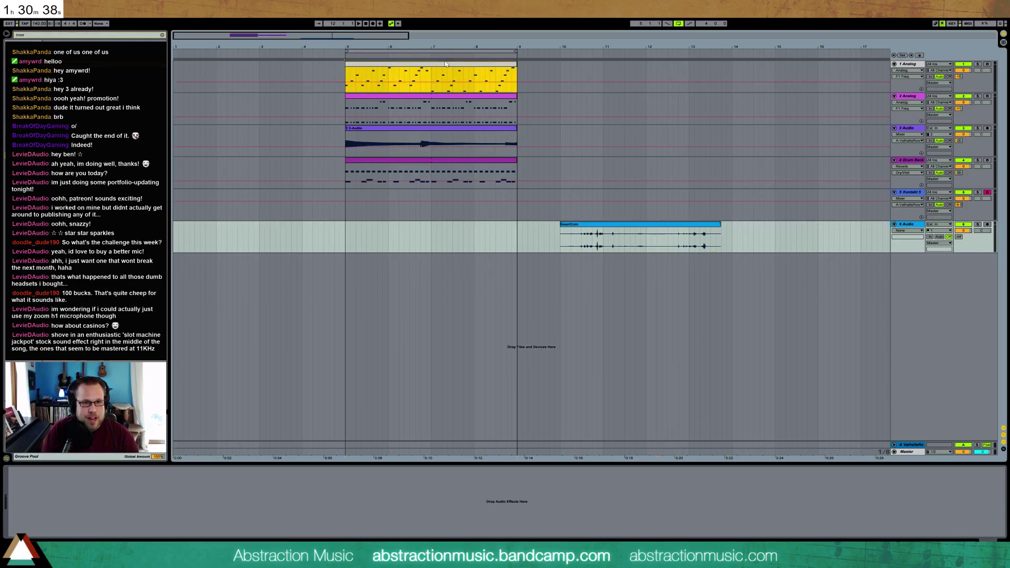
{"action": "key", "text": "space"}
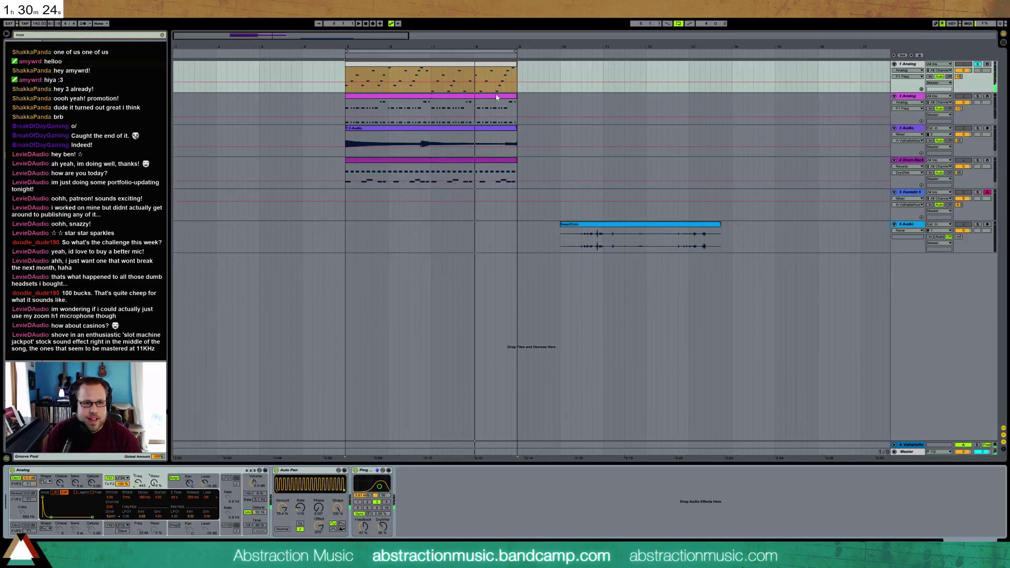
Step: Listen to the Drum Rack track soloed in the loop, clear the solo and stop playback
{"action": "left_click", "coordinate": [978, 160]}
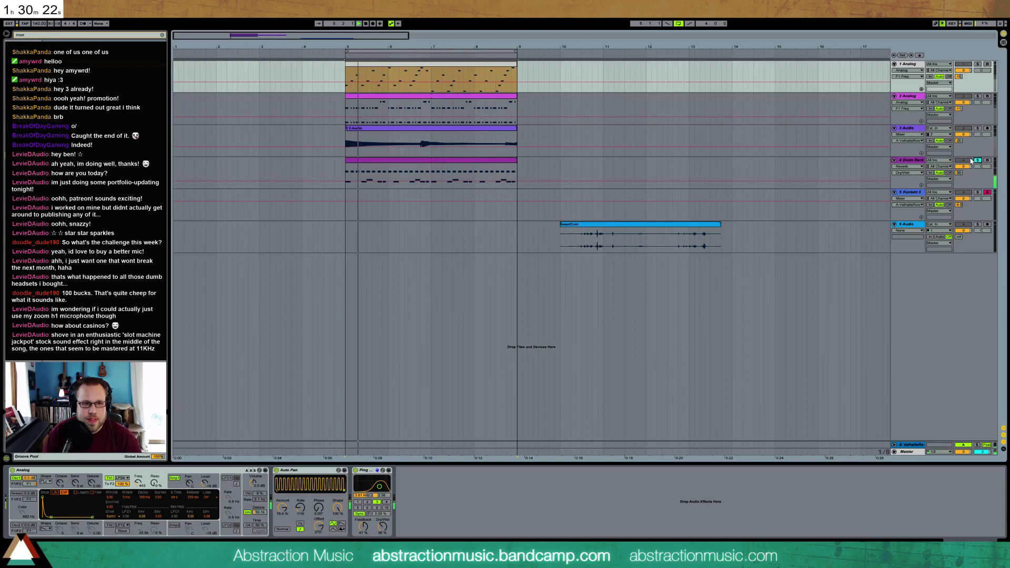
{"action": "left_click", "coordinate": [977, 161]}
{"action": "key", "text": "space"}
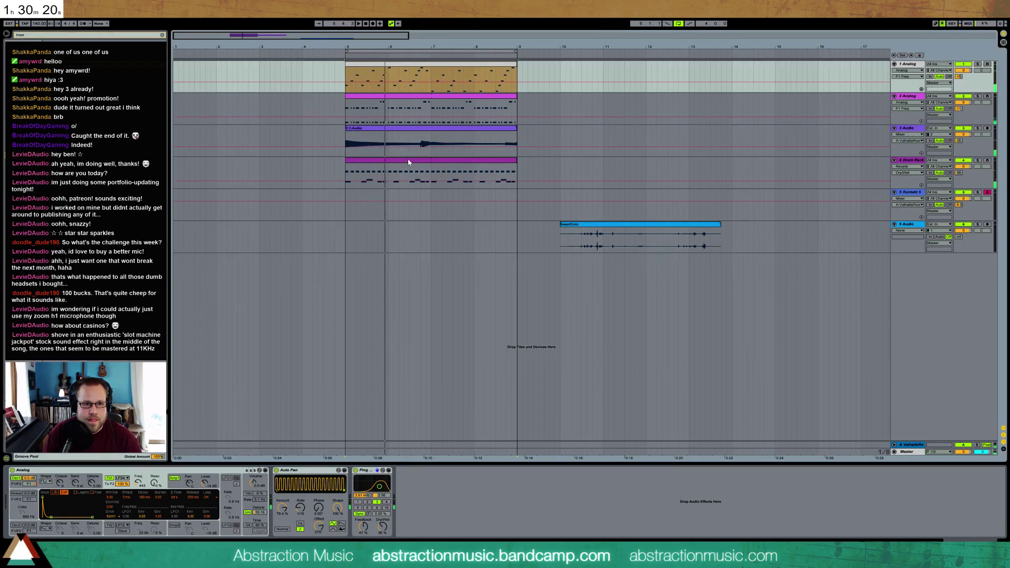
Step: In the Drum Rack clip, move the re-sampled note to beat 1.2, replace the MaxV K-3 note at 1.4 with a re-sampled one, and play it
{"action": "double_click", "coordinate": [405, 168]}
{"action": "left_click_drag", "start_coordinate": [349, 365], "coordinate": [247, 367]}
{"action": "key", "text": "space"}
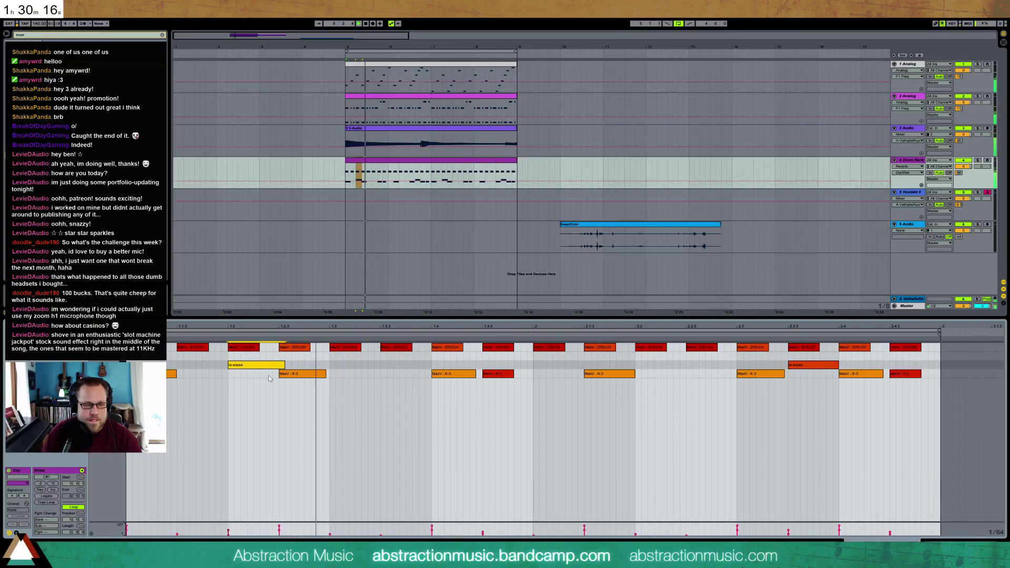
{"action": "double_click", "coordinate": [432, 365]}
{"action": "left_click_drag", "start_coordinate": [472, 343], "coordinate": [477, 340]}
{"action": "double_click", "coordinate": [463, 374]}
{"action": "key", "text": "space"}
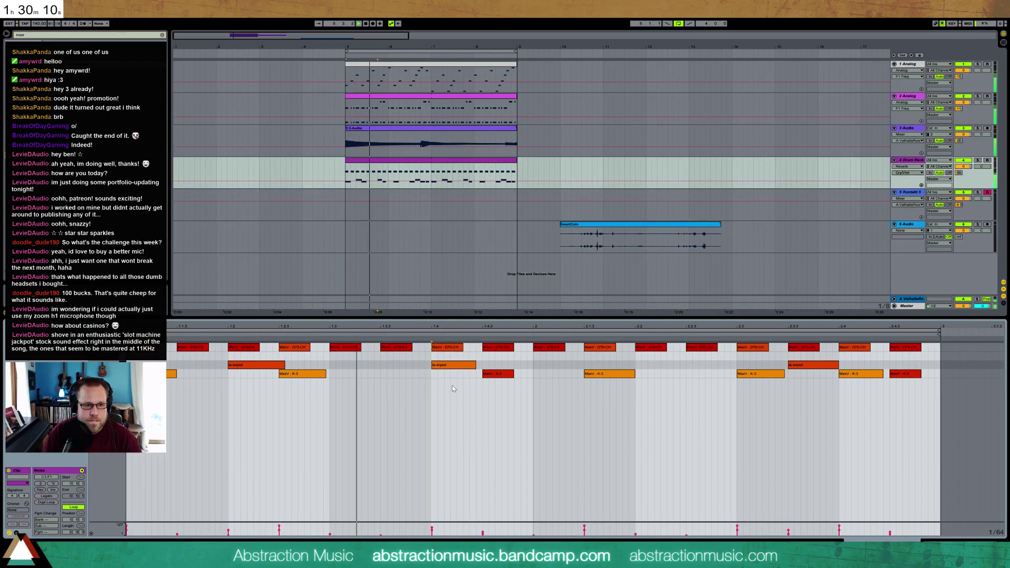
Step: Move the MaxV K-3 note at 1.4.3 slightly earlier, to about 1.4.2, and audition the neighbouring re-sampled notes
{"action": "left_click", "coordinate": [483, 374]}
{"action": "left_click_drag", "start_coordinate": [482, 375], "coordinate": [462, 375]}
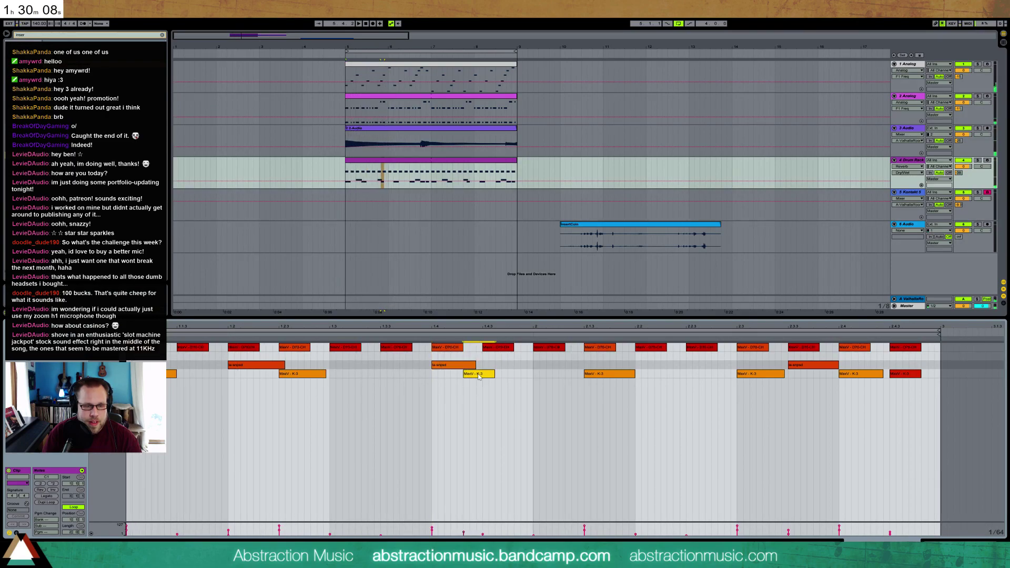
{"action": "left_click", "coordinate": [453, 366]}
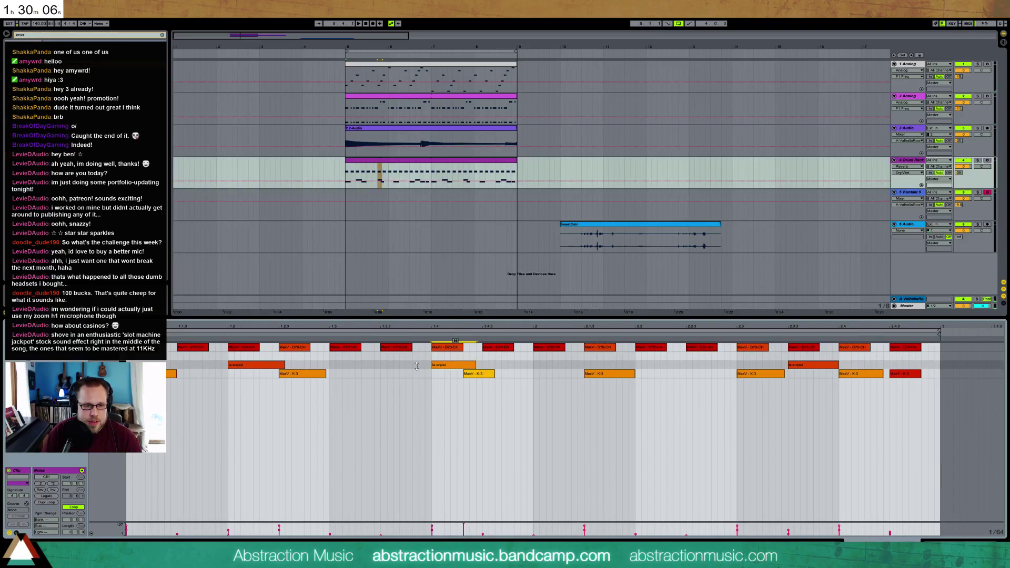
{"action": "left_click", "coordinate": [246, 367]}
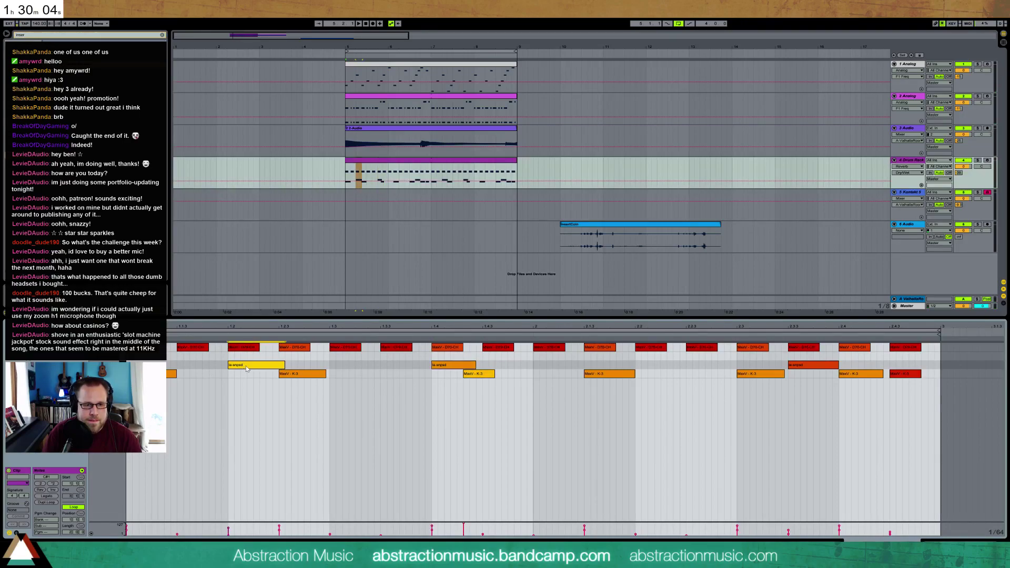
Step: Move the MaxV K-3 note at 2.1.3 to the re-sampled row at beat 2.2 and play the loop
{"action": "left_click", "coordinate": [605, 374]}
{"action": "left_click_drag", "start_coordinate": [618, 376], "coordinate": [667, 366]}
{"action": "left_click", "coordinate": [809, 365]}
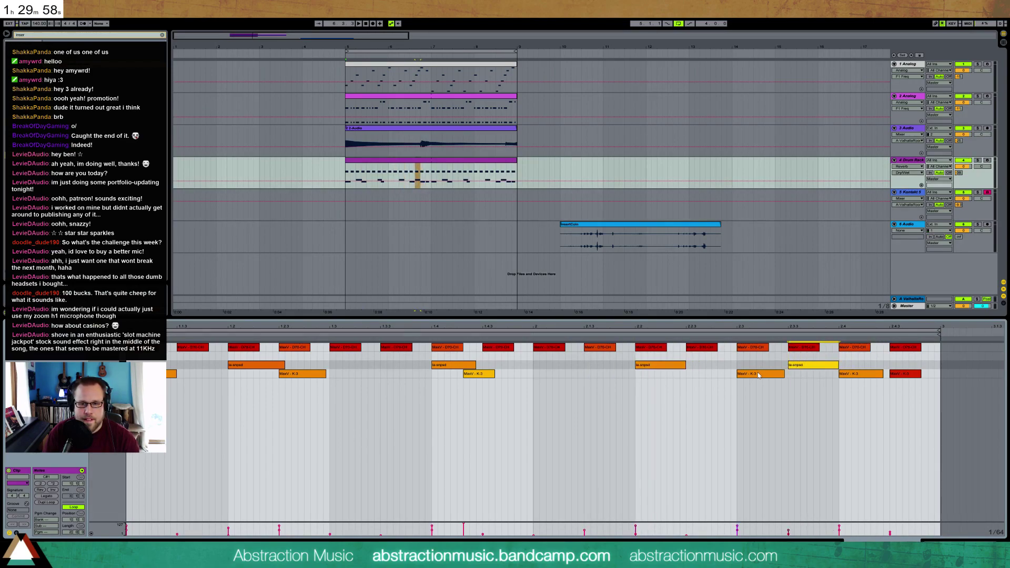
{"action": "key", "text": "space"}
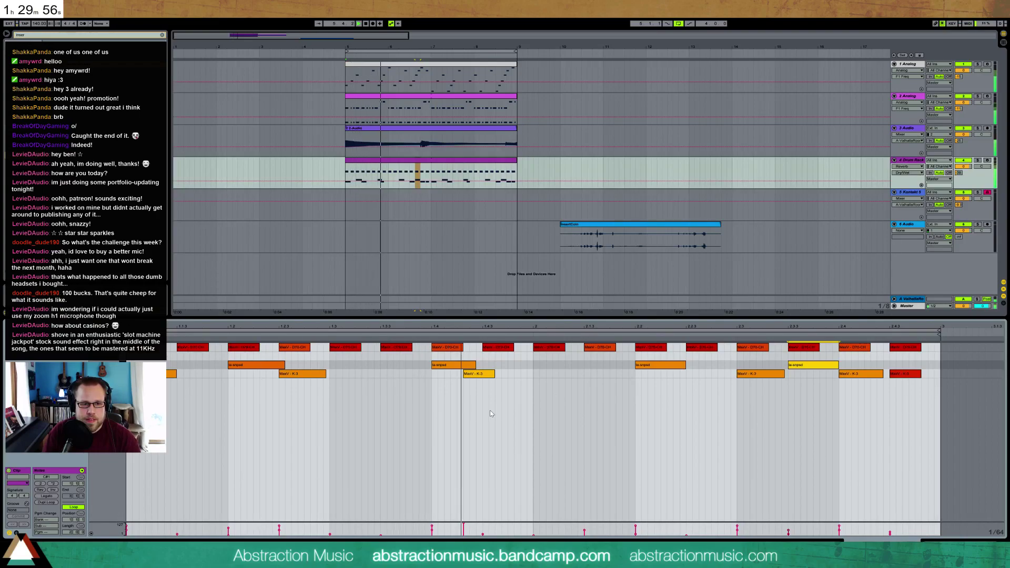
Step: Add a MaxV K-3 kick note at the start of bar 2 in the drum clip
{"action": "left_click", "coordinate": [487, 377]}
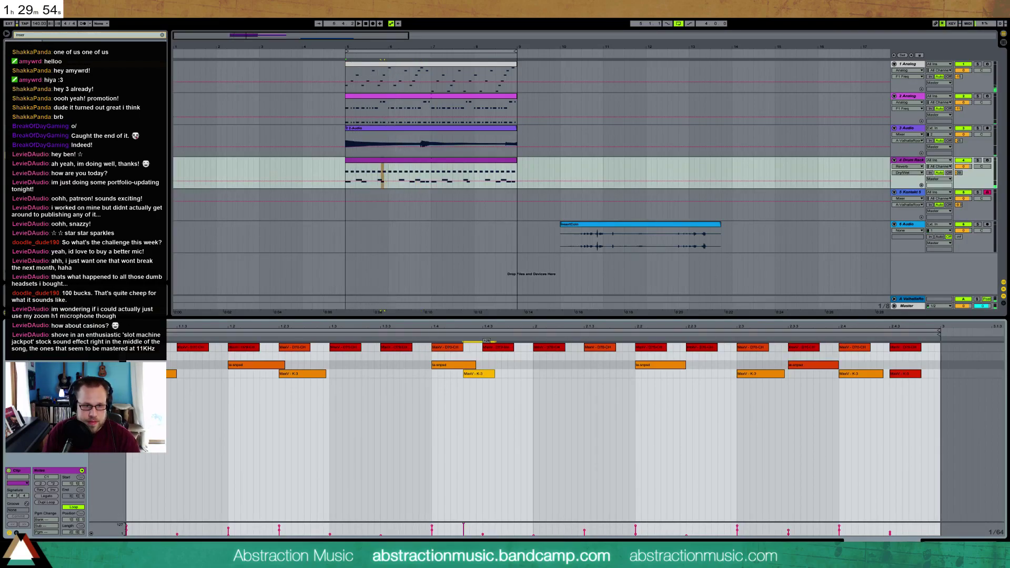
{"action": "left_click", "coordinate": [535, 373]}
{"action": "double_click", "coordinate": [535, 374]}
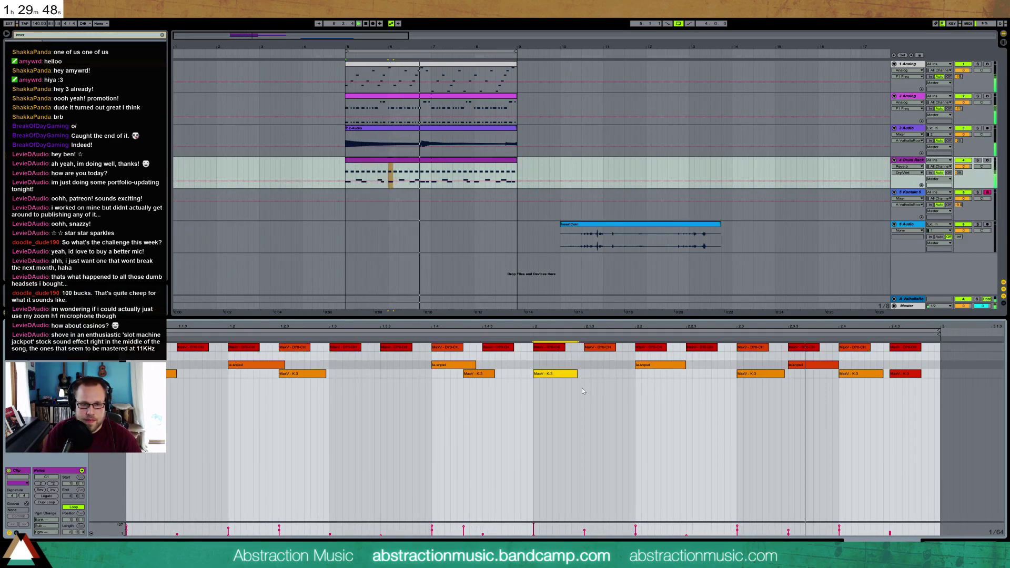
Step: Move the kick note at 2.4.3 up to the re-sampled row and add a short MaxV K-3 note at 1.3.3
{"action": "left_click_drag", "start_coordinate": [896, 373], "coordinate": [896, 318]}
{"action": "key", "text": "space"}
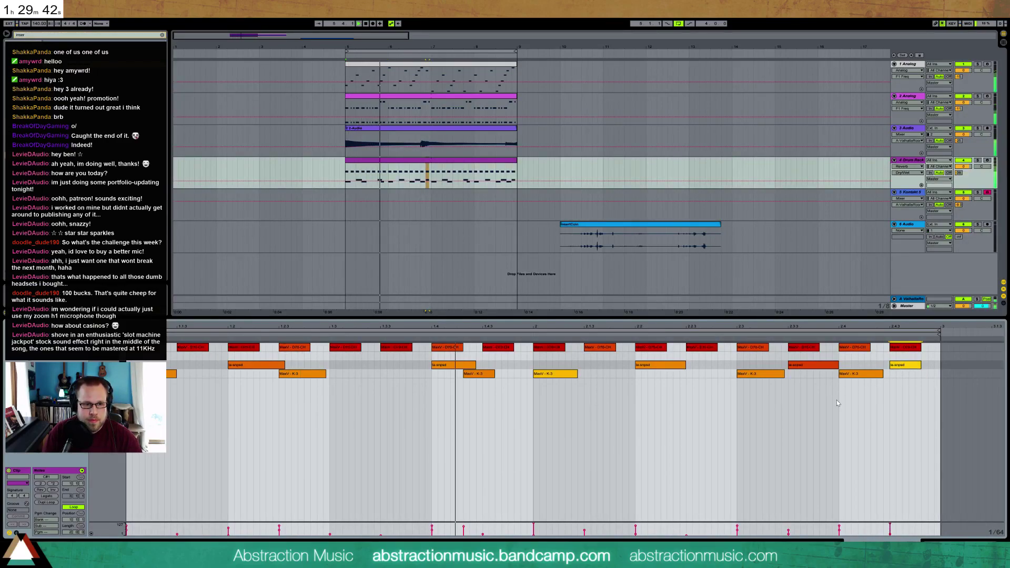
{"action": "double_click", "coordinate": [385, 373]}
{"action": "left_click_drag", "start_coordinate": [393, 372], "coordinate": [414, 372]}
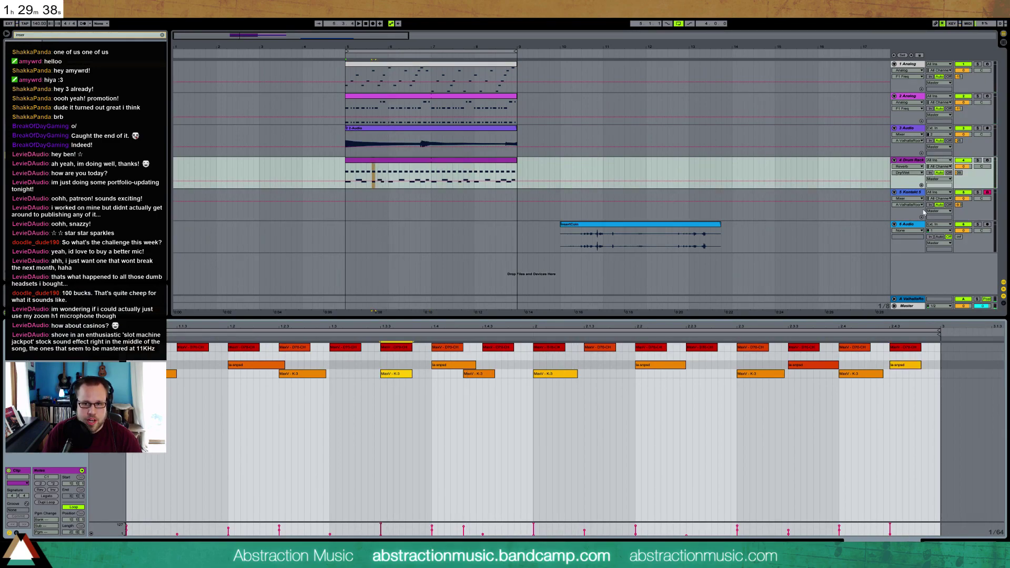
Step: Raise the Drum Rack track's send A and the MaxV K-3 sample's filter frequency, and play the loop
{"action": "left_click_drag", "start_coordinate": [958, 173], "coordinate": [959, 161]}
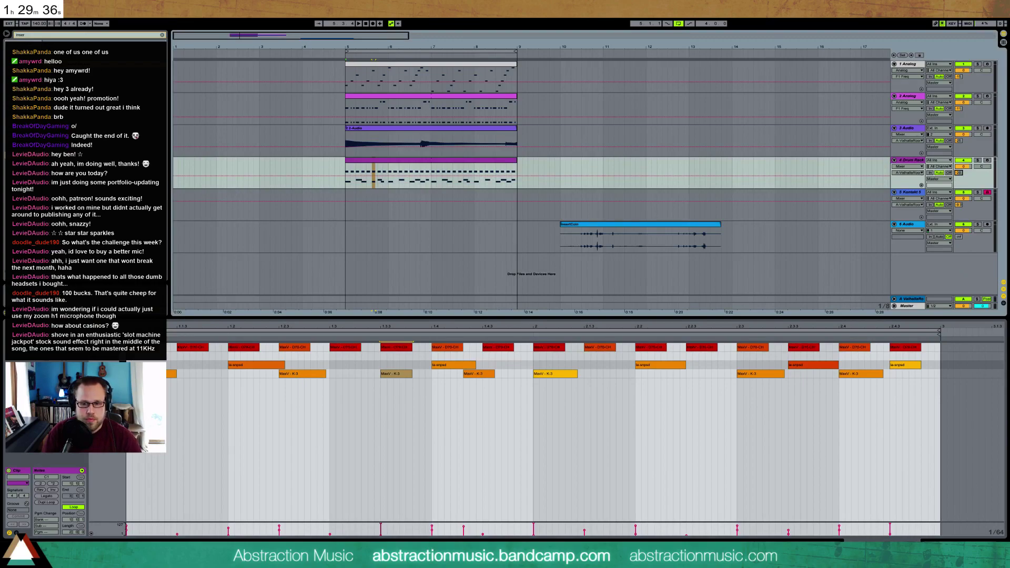
{"action": "key", "text": "shift+Tab"}
{"action": "left_click_drag", "start_coordinate": [147, 535], "coordinate": [146, 505]}
{"action": "key", "text": "space"}
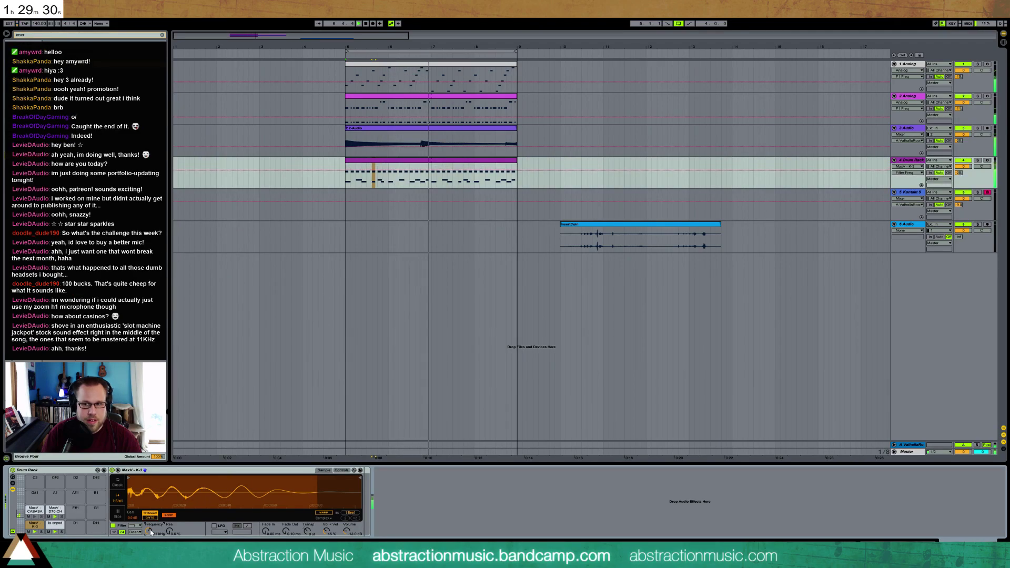
Step: Check the re-sampled note at 2.4.3 in the drum clip and lower the Drum Rack track's volume
{"action": "double_click", "coordinate": [441, 174]}
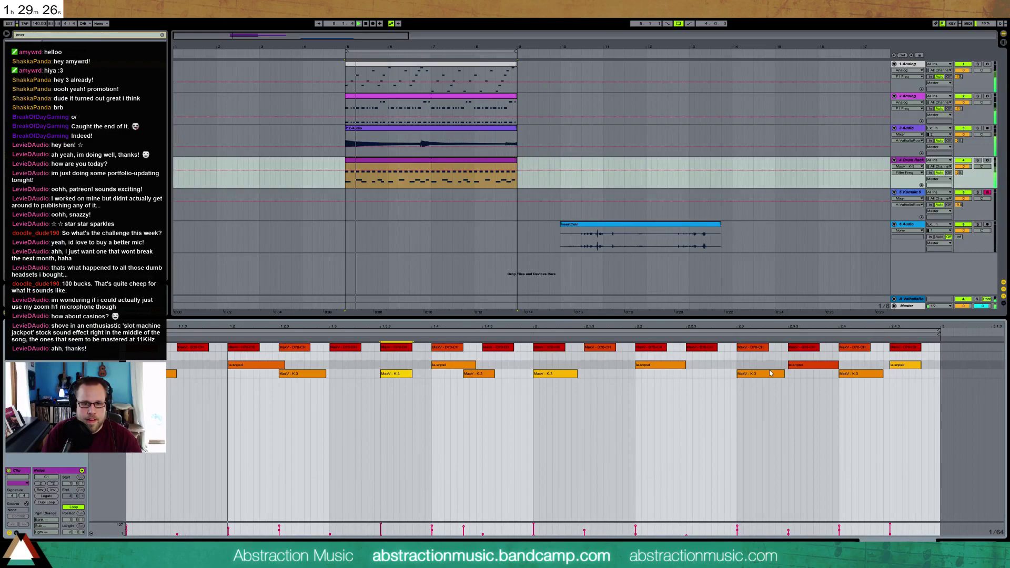
{"action": "left_click", "coordinate": [911, 367]}
{"action": "key", "text": "shift+Tab"}
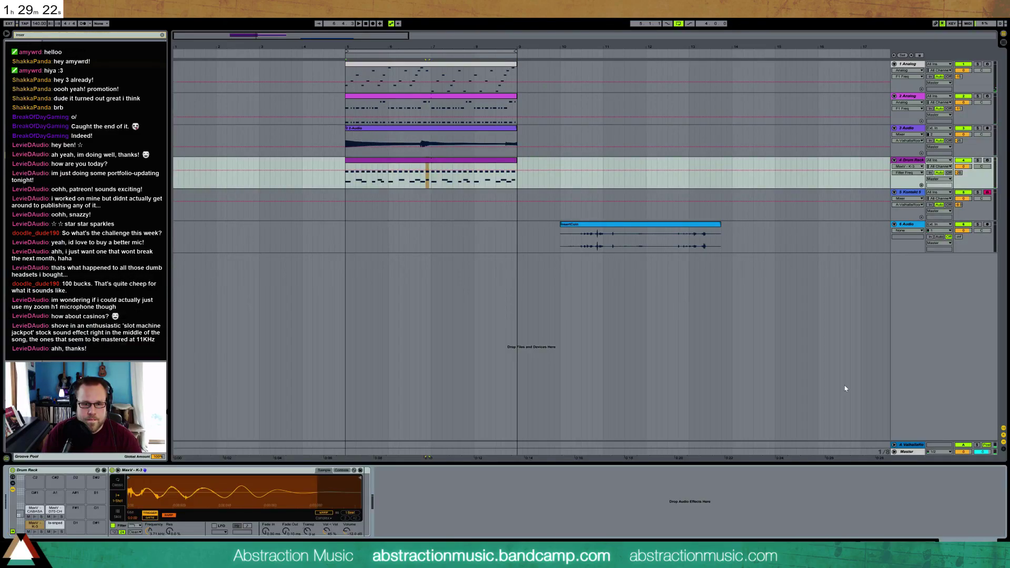
{"action": "left_click_drag", "start_coordinate": [961, 167], "coordinate": [961, 176]}
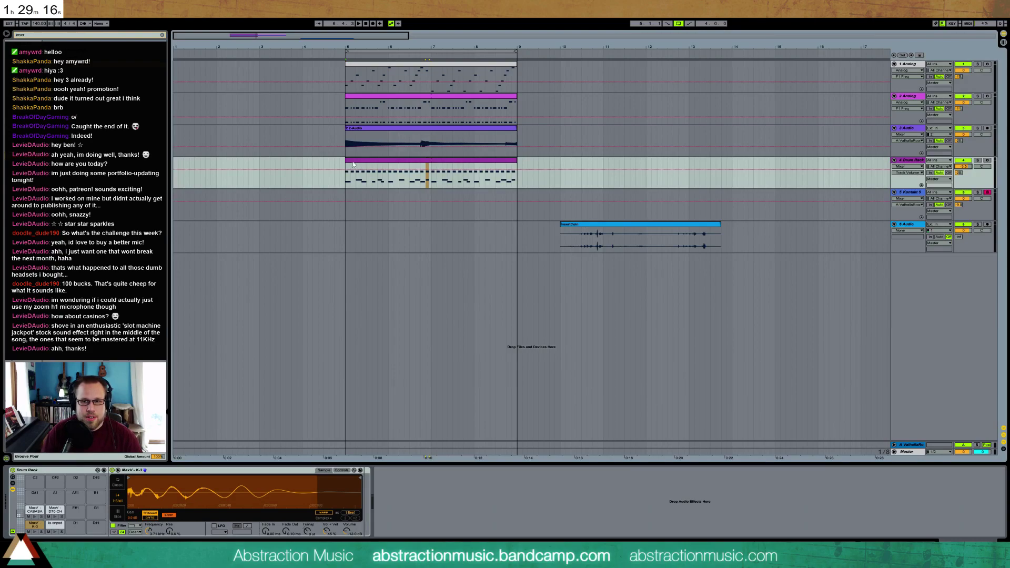
Step: Select all the hi-hat notes in the drum clip's first two bars and raise their velocities slightly
{"action": "double_click", "coordinate": [405, 167]}
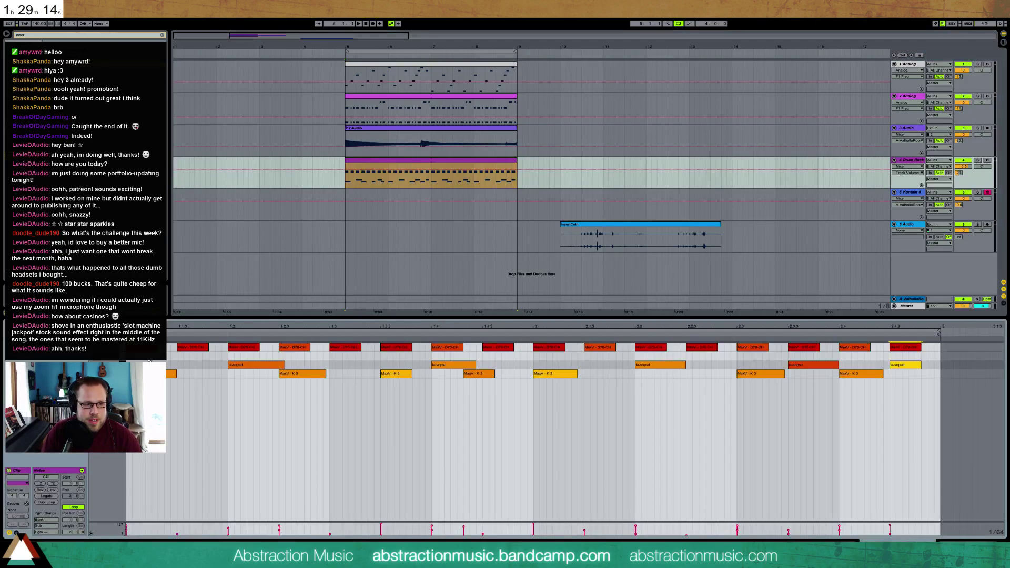
{"action": "left_click_drag", "start_coordinate": [129, 358], "coordinate": [918, 344]}
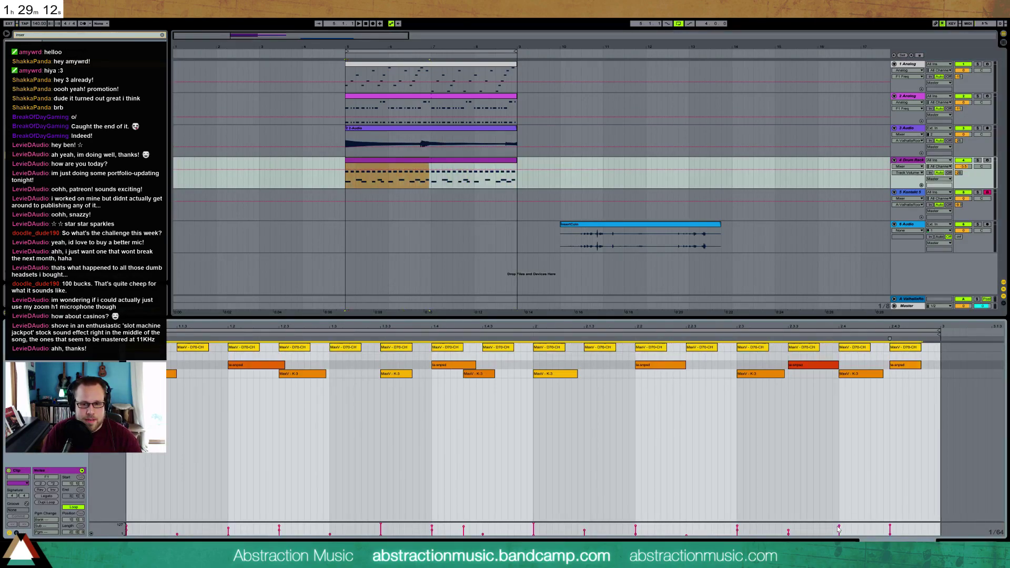
{"action": "left_click_drag", "start_coordinate": [840, 530], "coordinate": [840, 526]}
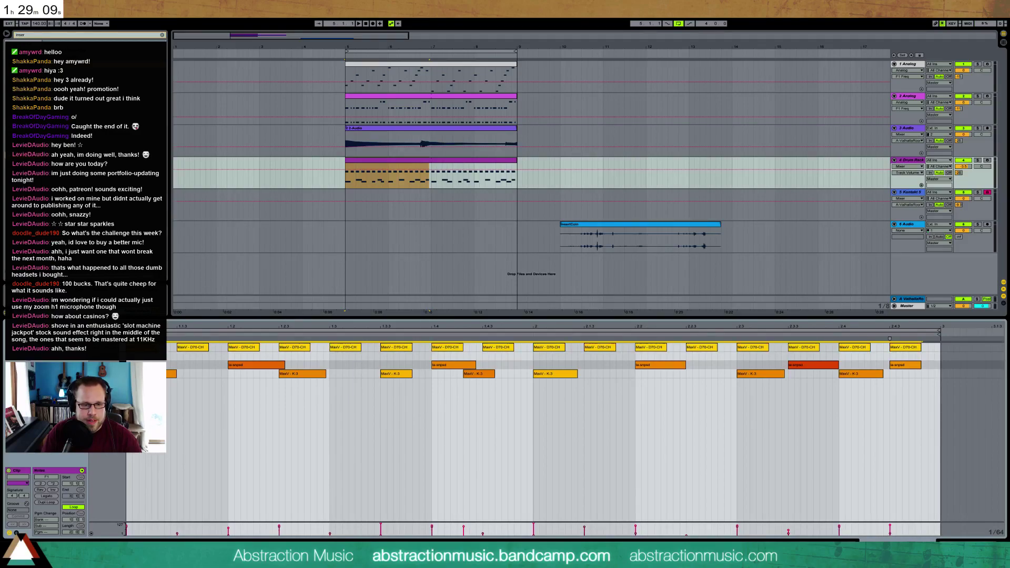
{"action": "left_click", "coordinate": [511, 537]}
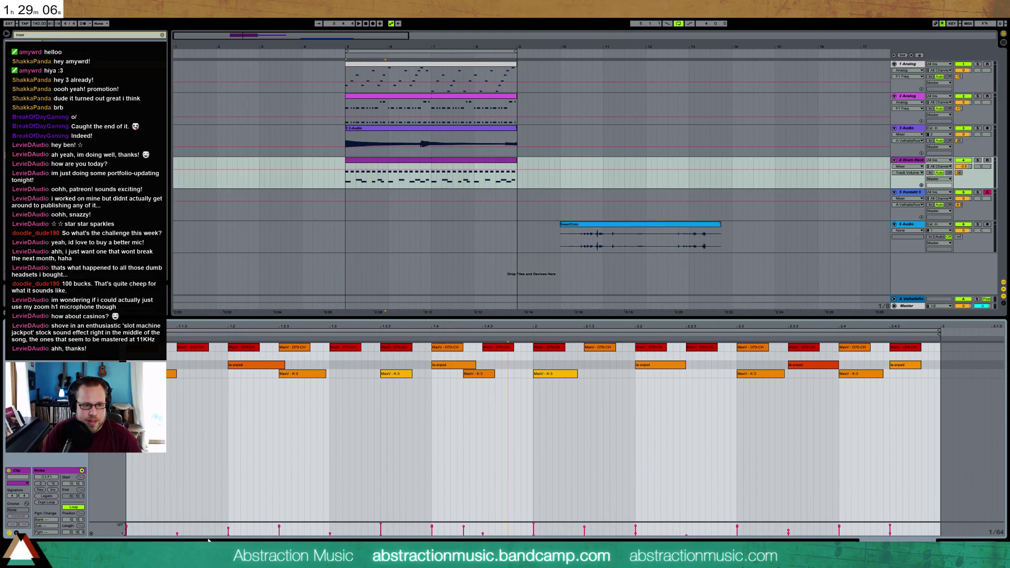
Step: Select the quietest hi-hat notes in the drum clip, raise their velocities and play the loop
{"action": "left_click_drag", "start_coordinate": [200, 537], "coordinate": [857, 536]}
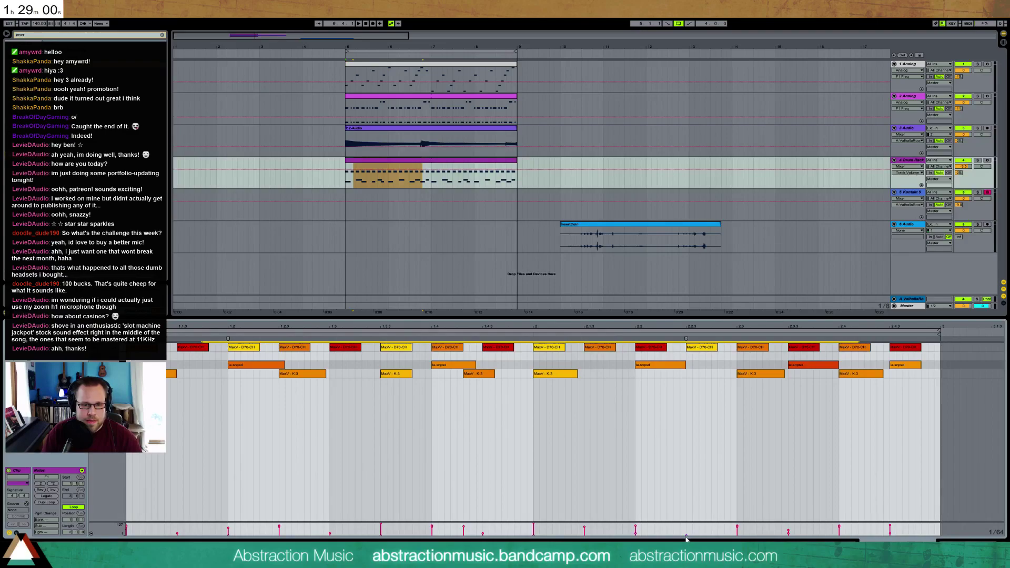
{"action": "left_click_drag", "start_coordinate": [687, 536], "coordinate": [687, 531]}
{"action": "key", "text": "space"}
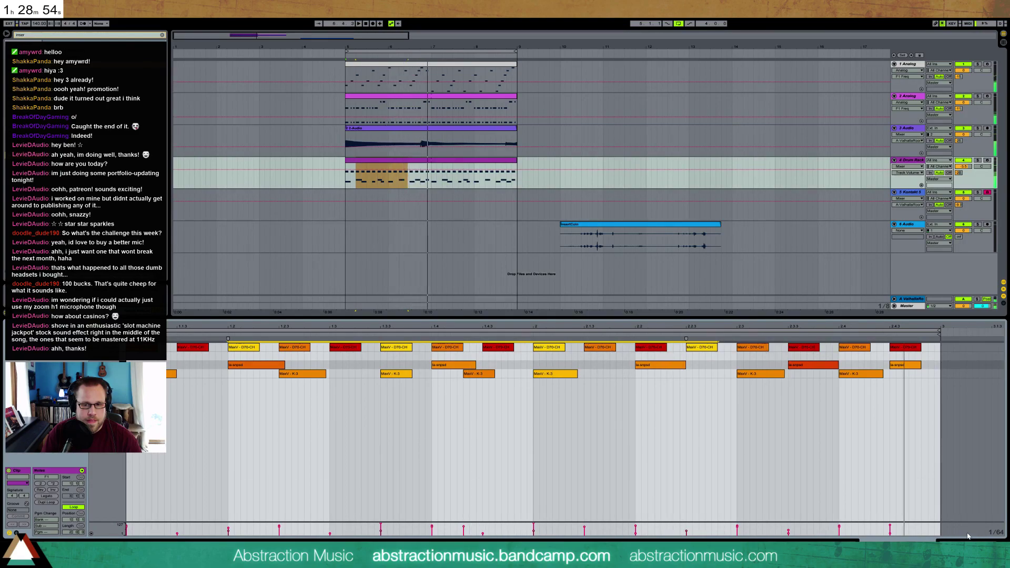
Step: Show the Drum Rack track's devices and select the clip on the 3 Audio track
{"action": "key", "text": "shift+Tab"}
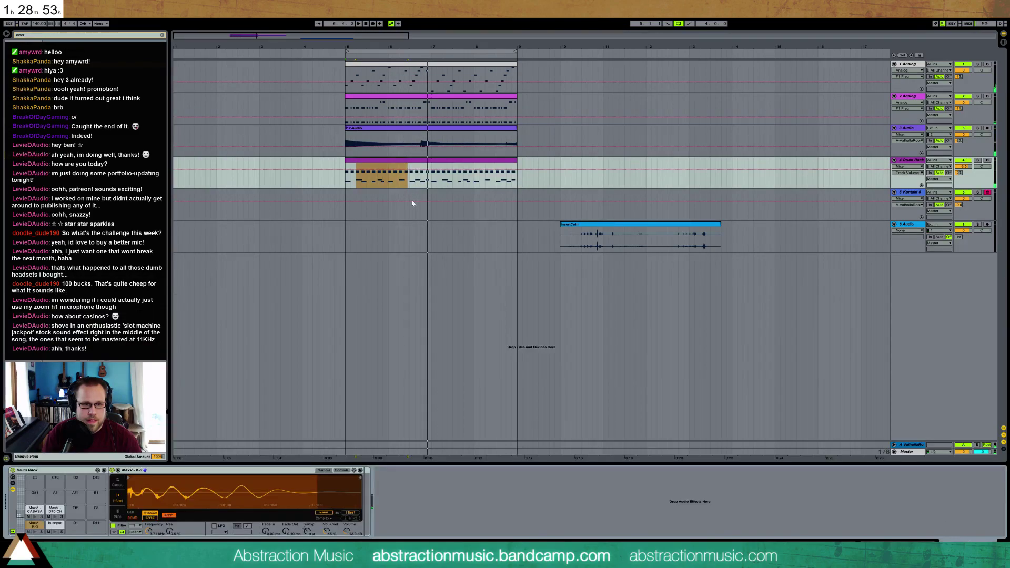
{"action": "left_click", "coordinate": [909, 163]}
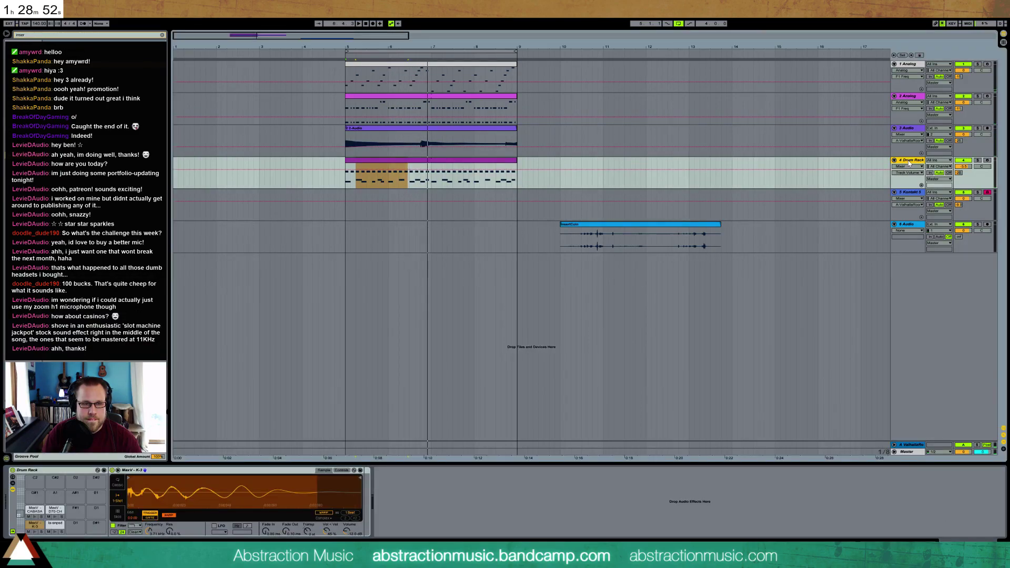
{"action": "left_click", "coordinate": [404, 136]}
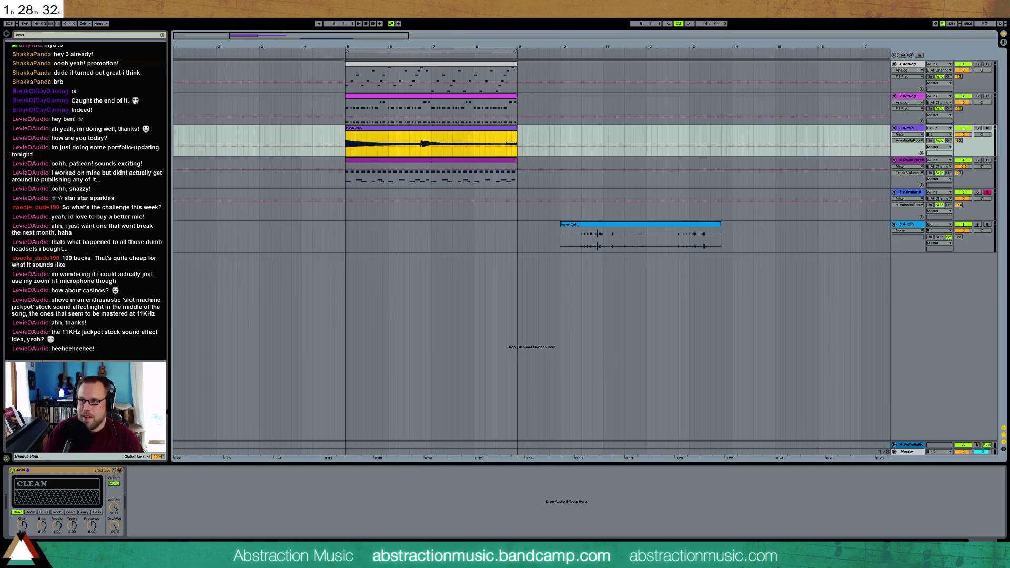
Step: Switch to the web browser with Freesound, enlarge its window and search the sounds for "slot machine reward"
{"action": "left_click_drag", "start_coordinate": [621, 163], "coordinate": [487, 156]}
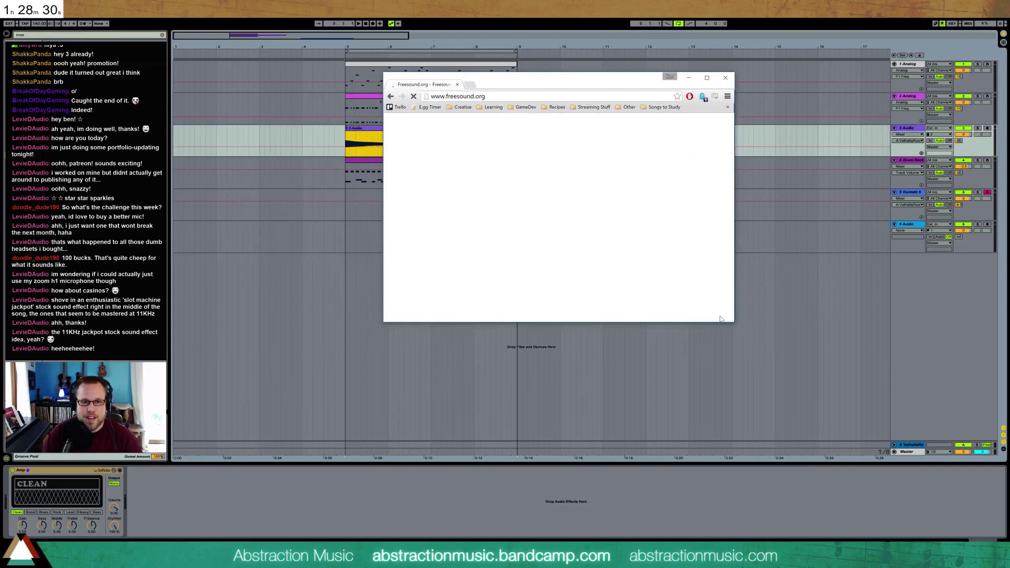
{"action": "left_click_drag", "start_coordinate": [733, 323], "coordinate": [857, 416]}
{"action": "type", "text": "slot machine reward"}
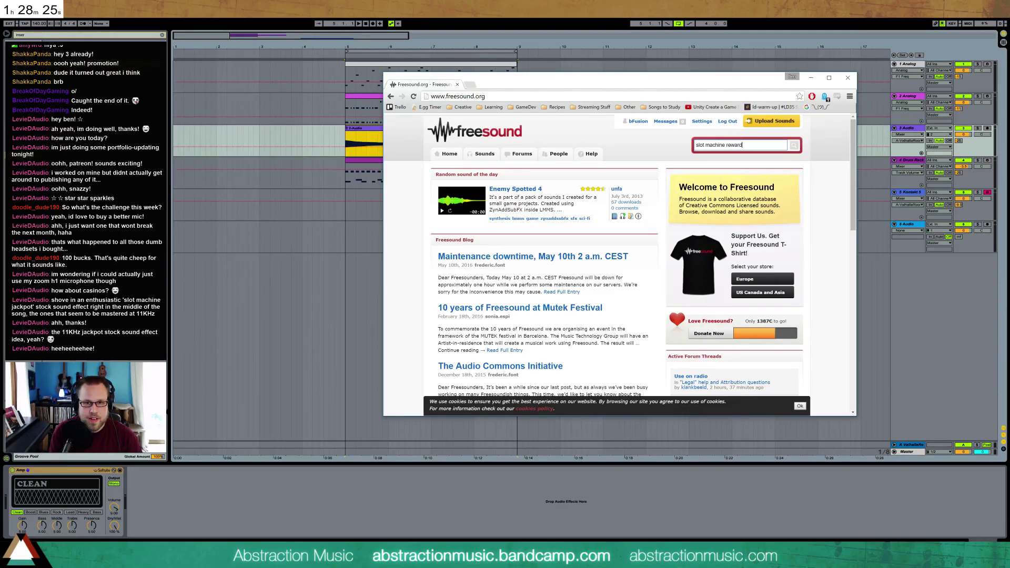
{"action": "key", "text": "Return"}
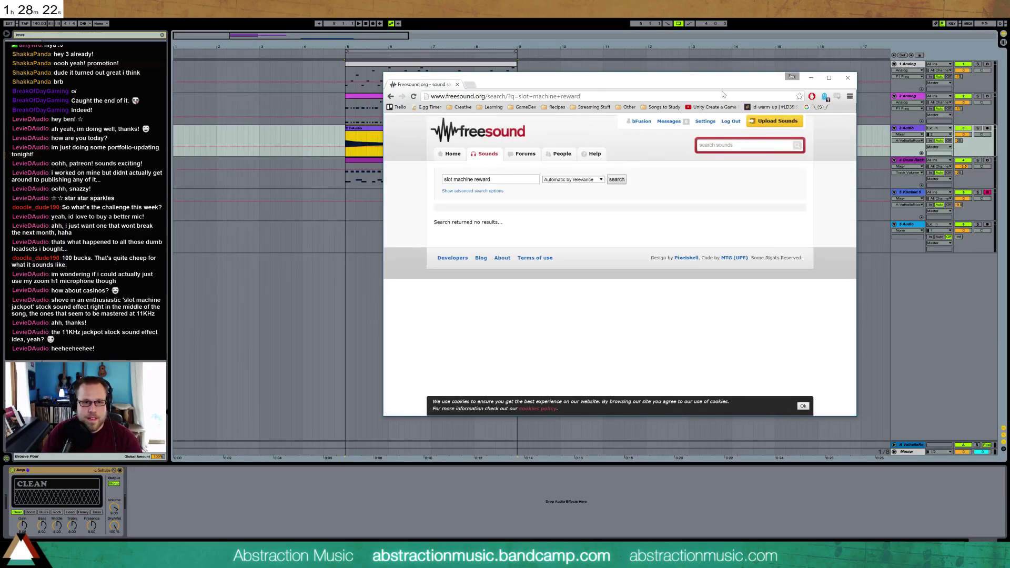
Step: Shorten the Freesound query to "slot machine" and run the search again
{"action": "left_click_drag", "start_coordinate": [491, 180], "coordinate": [478, 180]}
{"action": "key", "text": "BackSpace"}
{"action": "key", "text": "BackSpace"}
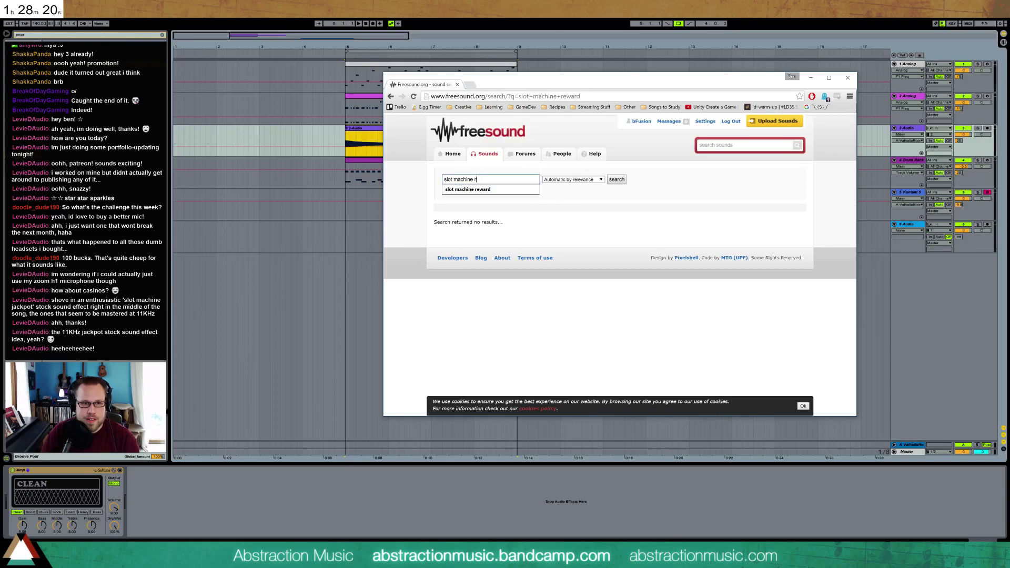
{"action": "key", "text": "Return"}
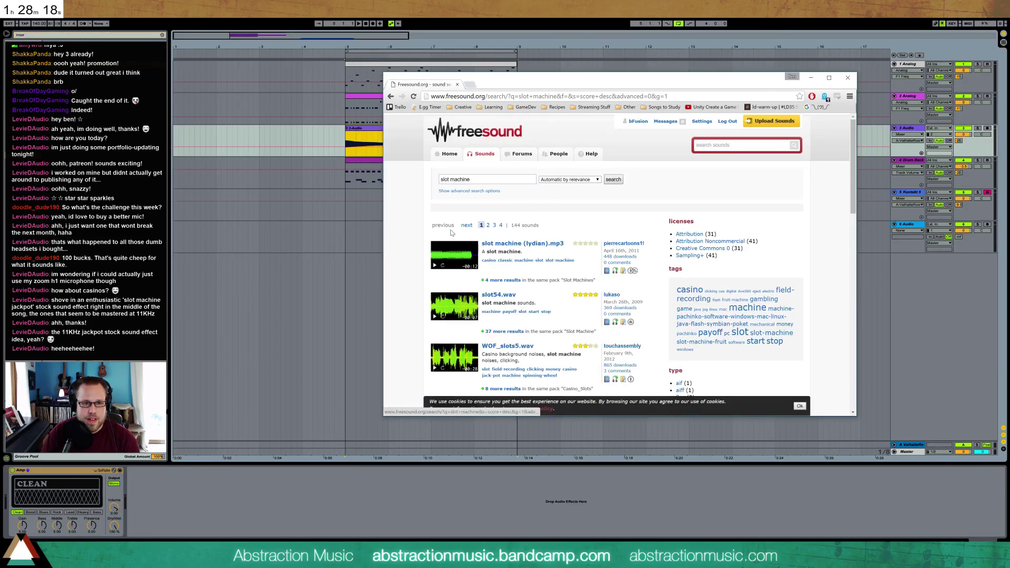
Step: Browse the slot machine sounds, open the slot54.wav page and examine its details
{"action": "scroll", "coordinate": [425, 264], "scroll_direction": "down", "scroll_amount": 3}
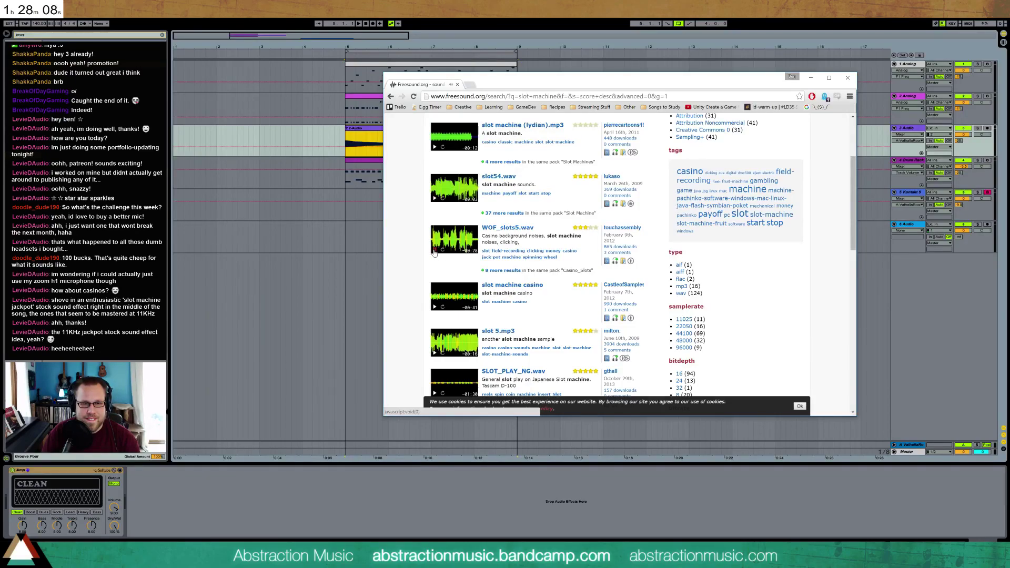
{"action": "left_click", "coordinate": [502, 178]}
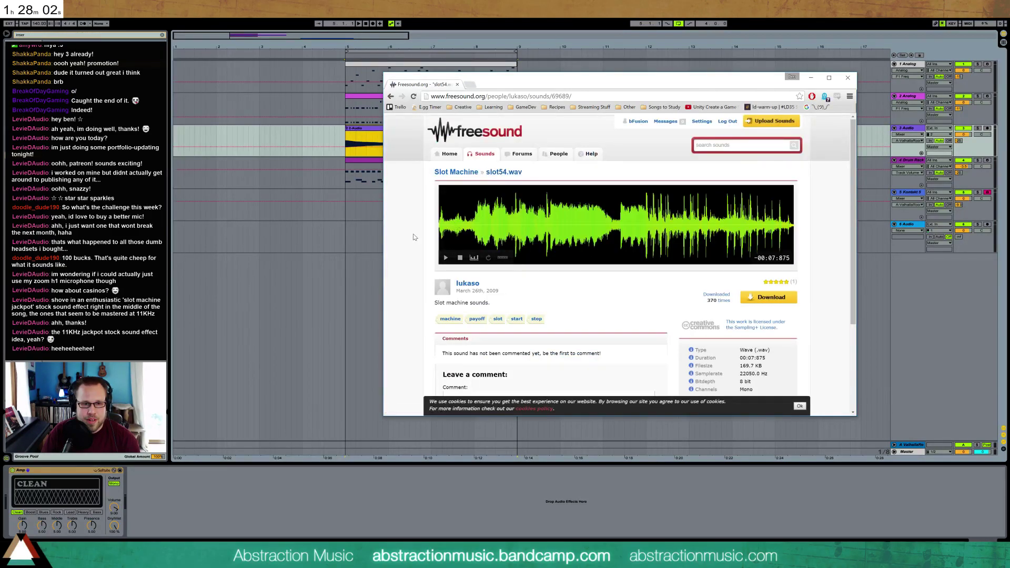
{"action": "scroll", "coordinate": [452, 231], "scroll_direction": "down", "scroll_amount": 2}
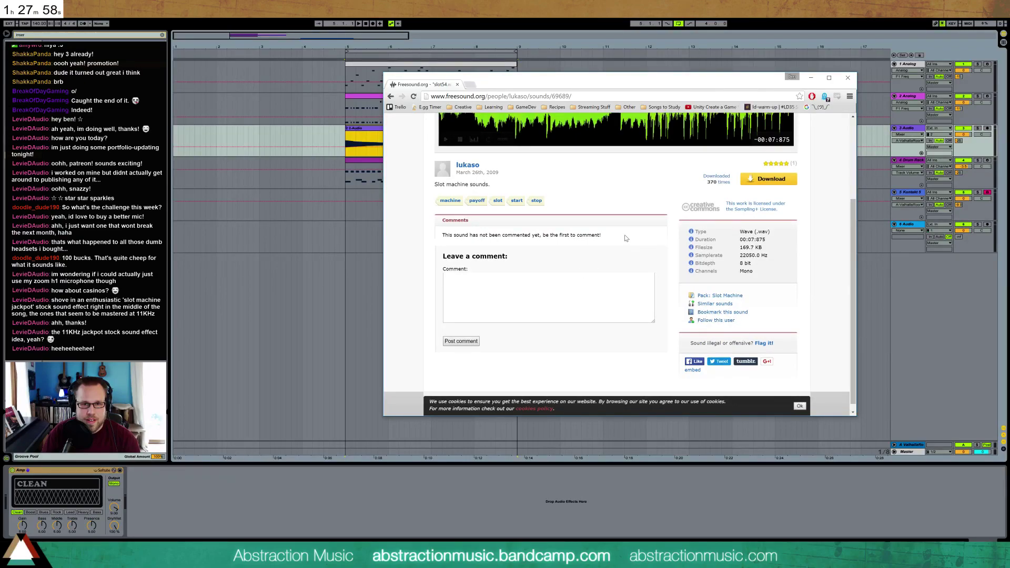
Step: Open the slot54.wav sound's Sampling+ licence in a separate browser tab, check it and move the browser window off this screen
{"action": "right_click", "coordinate": [769, 212]}
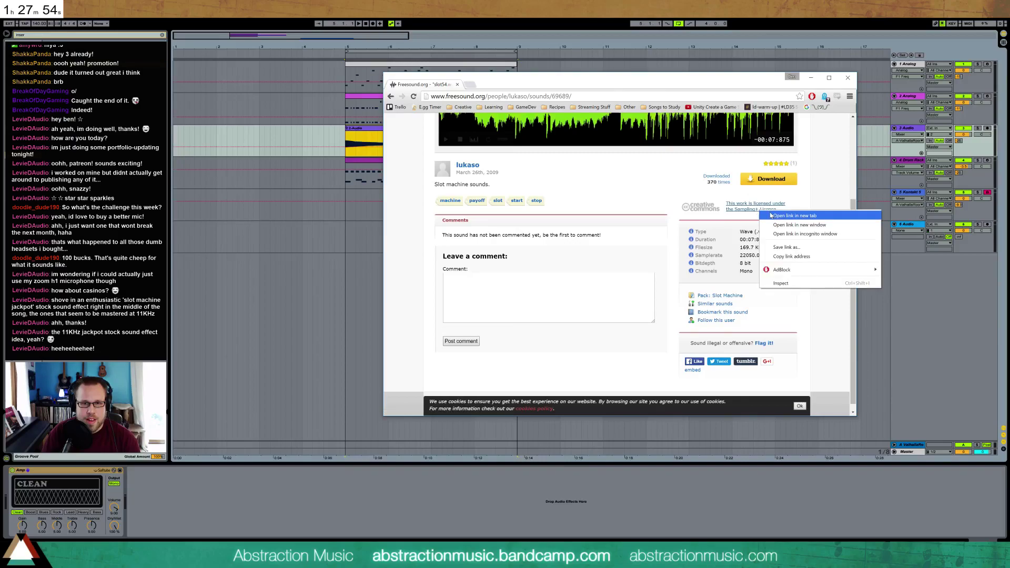
{"action": "left_click", "coordinate": [778, 216]}
{"action": "left_click", "coordinate": [495, 84]}
{"action": "left_click_drag", "start_coordinate": [614, 85], "coordinate": [1009, 84]}
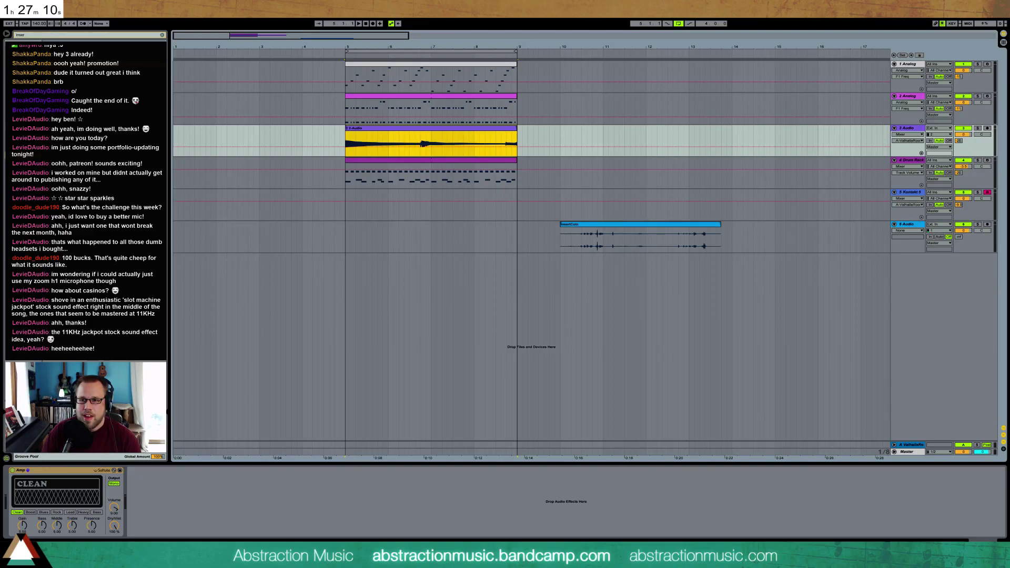
Step: Place the downloaded slot machine recording on the 6 Audio track at about bar 14.4, after the InsertCoin clip
{"action": "key", "text": "F11"}
{"action": "left_click_drag", "start_coordinate": [142, 9], "coordinate": [342, 49]}
{"action": "left_click_drag", "start_coordinate": [15, 43], "coordinate": [1009, 74]}
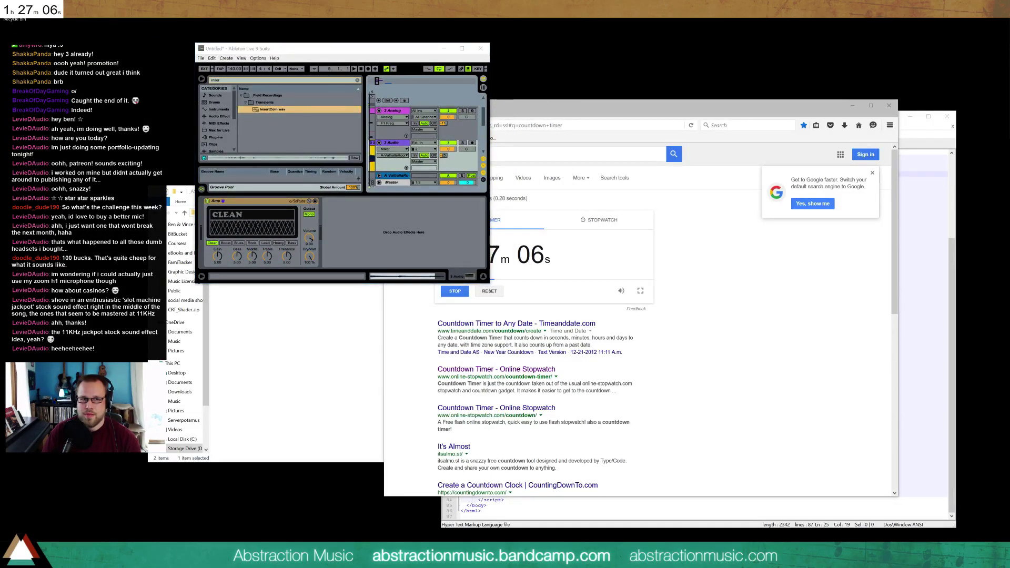
{"action": "key", "text": "F11"}
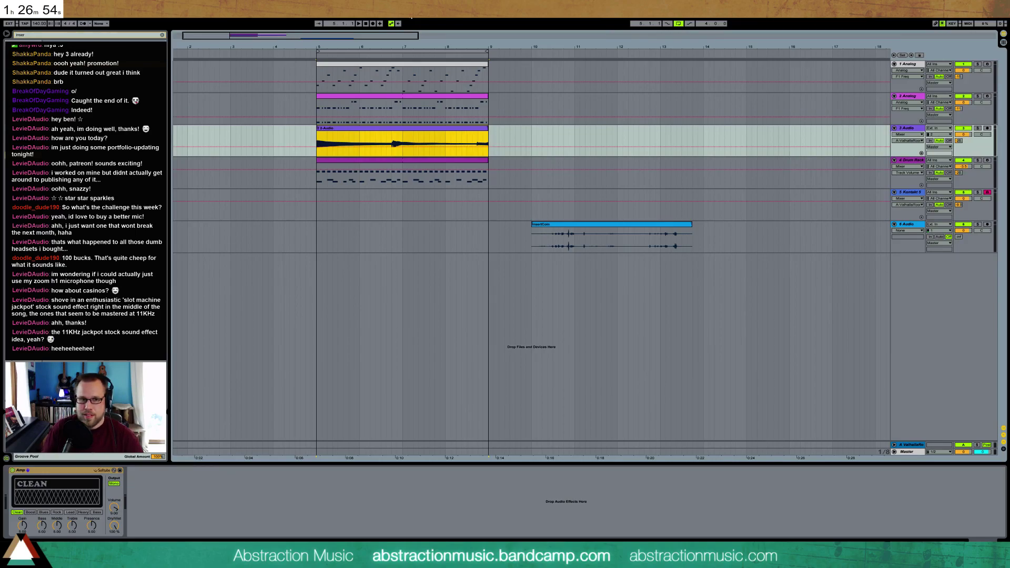
{"action": "mouse_move", "coordinate": [1009, 128]}
{"action": "left_mouse_down"}
{"action": "mouse_move", "coordinate": [873, 128]}
{"action": "mouse_move", "coordinate": [845, 168]}
{"action": "mouse_move", "coordinate": [724, 238]}
{"action": "mouse_move", "coordinate": [735, 224]}
{"action": "mouse_move", "coordinate": [875, 223]}
{"action": "mouse_move", "coordinate": [725, 220]}
{"action": "left_mouse_up"}
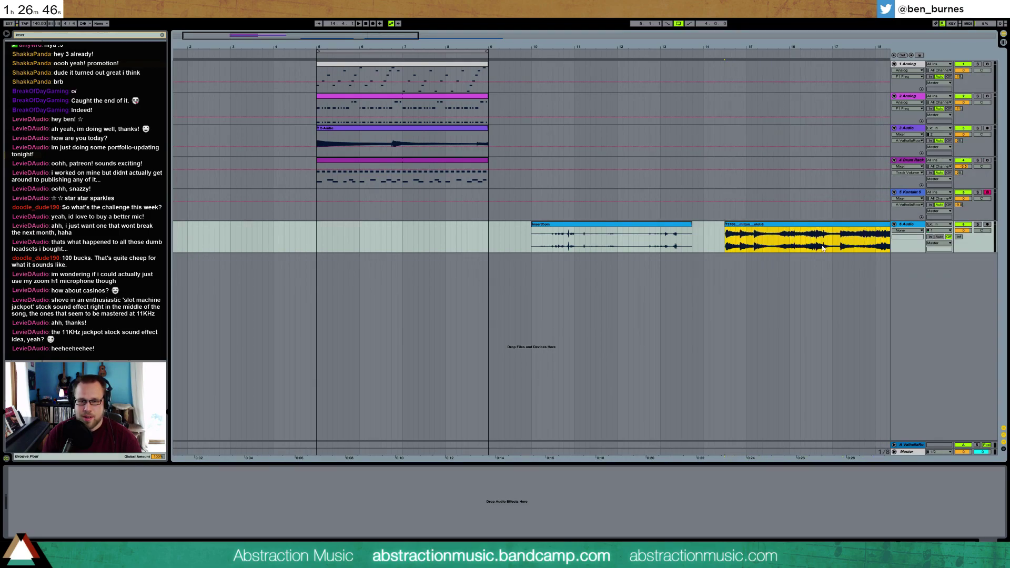
Step: Show the 6 Audio track's volume and audition the new slot machine clip from about bar 16 and from bar 17
{"action": "left_click", "coordinate": [962, 231]}
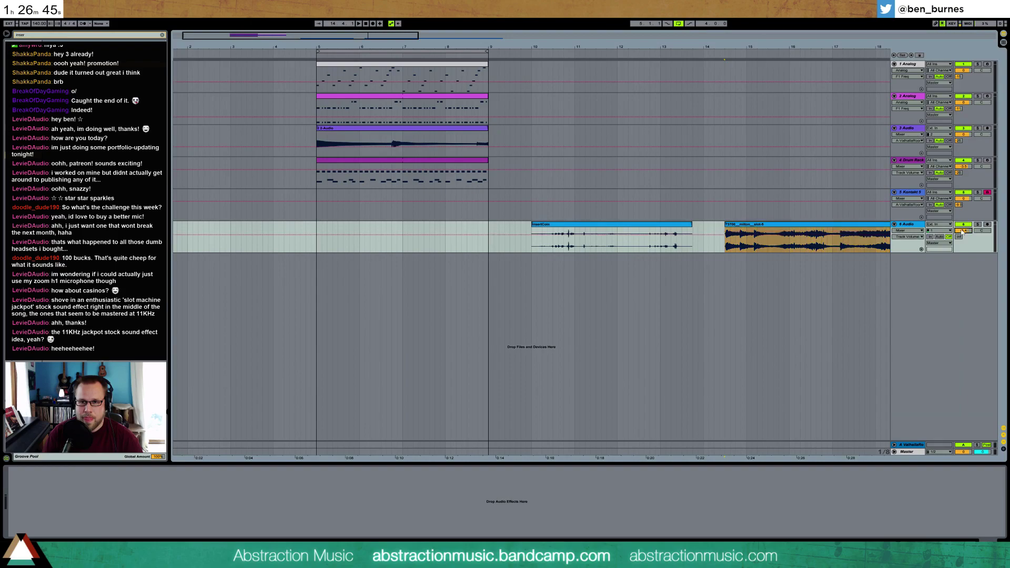
{"action": "left_click", "coordinate": [788, 245]}
{"action": "key", "text": "space"}
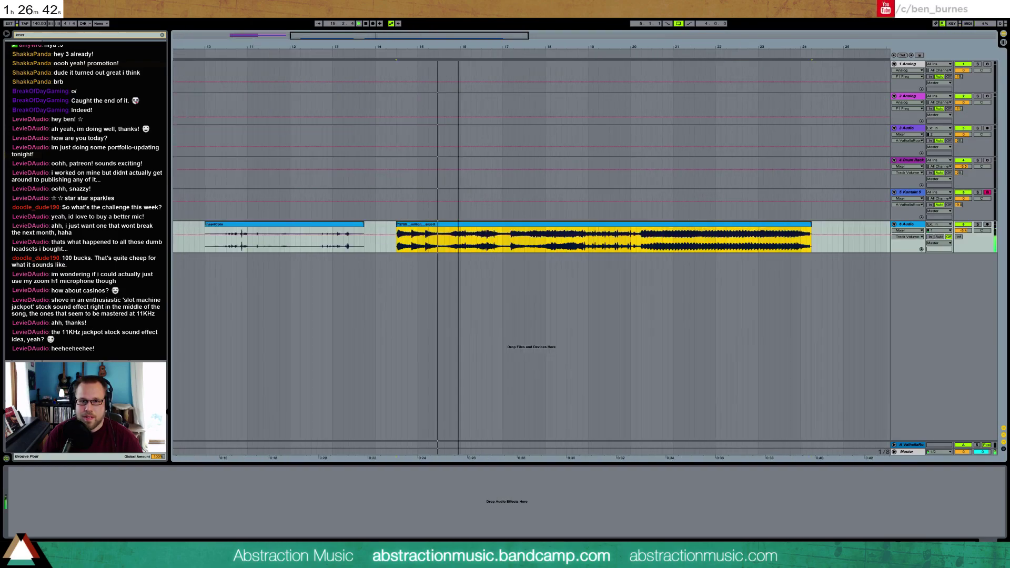
{"action": "left_click_drag", "start_coordinate": [603, 180], "coordinate": [430, 181]}
{"action": "left_click", "coordinate": [336, 245]}
{"action": "key", "text": "space"}
{"action": "key", "text": "space"}
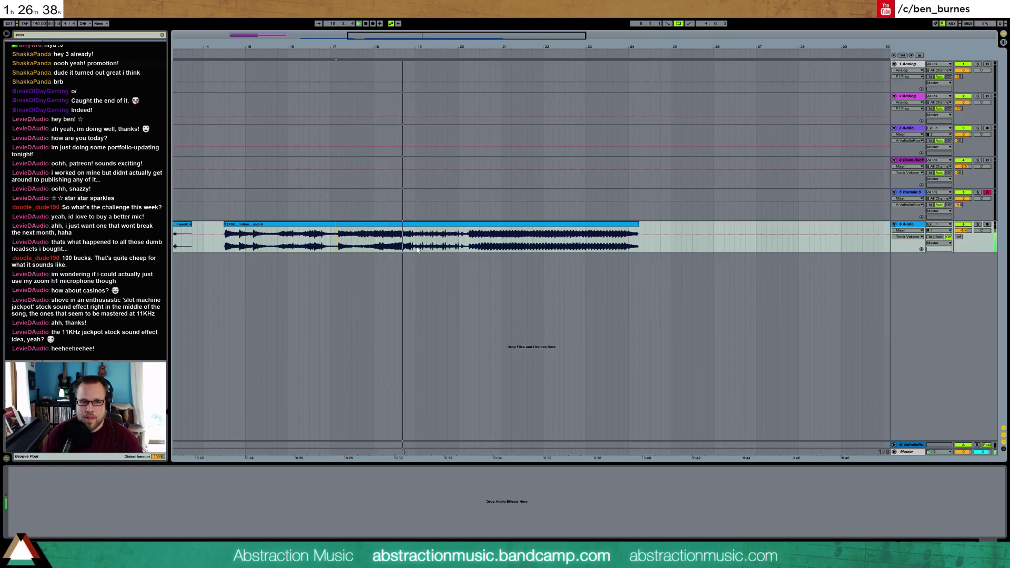
Step: Replay the passage of the slot machine clip around bar 18 to find where its sound begins
{"action": "left_click", "coordinate": [384, 248]}
{"action": "key", "text": "space"}
{"action": "key", "text": "space"}
{"action": "left_click", "coordinate": [379, 247]}
{"action": "key", "text": "space"}
{"action": "key", "text": "space"}
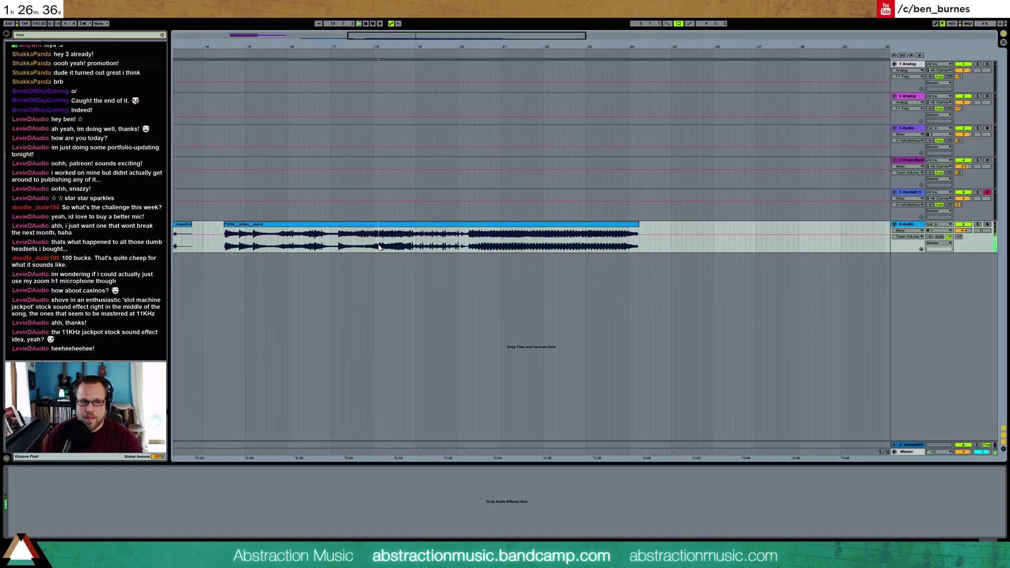
Step: Audition the long clip on the 6 Audio track and delete its opening section up to about bar 17
{"action": "left_click", "coordinate": [337, 244]}
{"action": "key", "text": "space"}
{"action": "key", "text": "space"}
{"action": "key", "text": "space"}
{"action": "left_click_drag", "start_coordinate": [337, 244], "coordinate": [219, 238]}
{"action": "key", "text": "Delete"}
Step: Delete the end of the clip from about bar 20 onward and play back the trimmed section
{"action": "left_click", "coordinate": [412, 248]}
{"action": "key", "text": "space"}
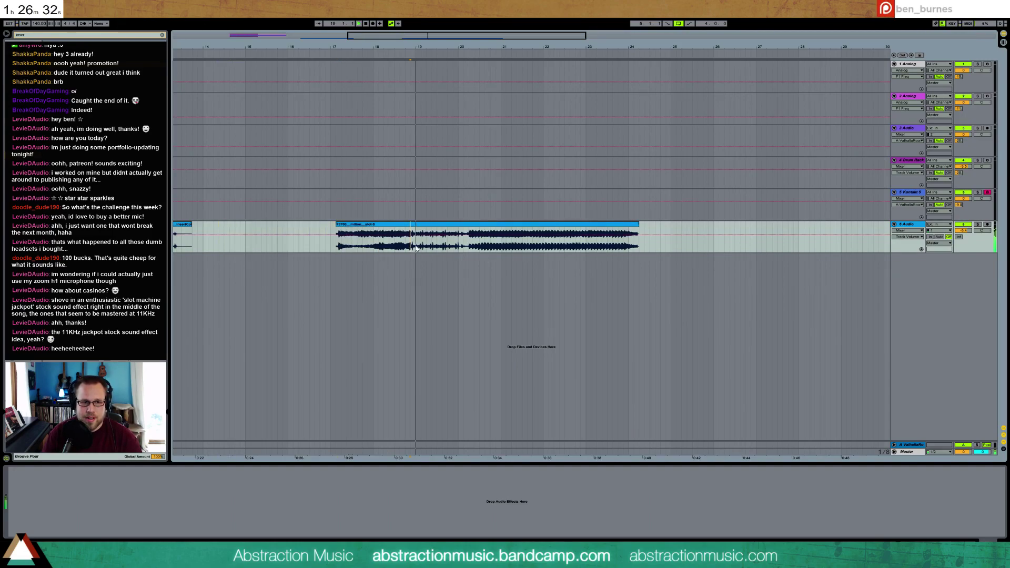
{"action": "key", "text": "space"}
{"action": "left_click_drag", "start_coordinate": [466, 248], "coordinate": [677, 250]}
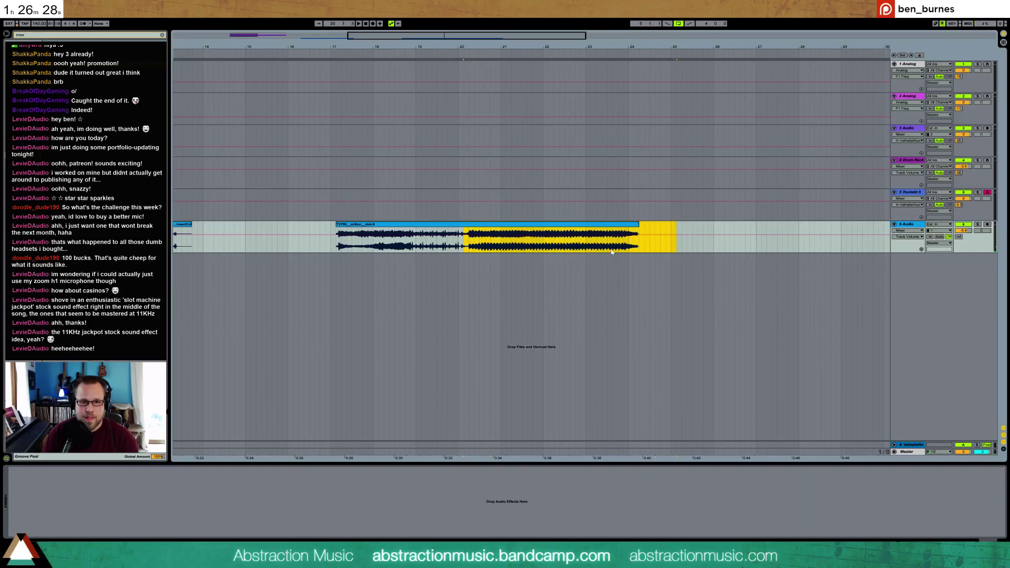
{"action": "key", "text": "Delete"}
{"action": "left_click", "coordinate": [337, 249]}
{"action": "key", "text": "space"}
Step: Move the InsertCoin clip to about bar 21, behind the trimmed clip, and shift the trimmed clip slightly later to narrow the gap
{"action": "left_click_drag", "start_coordinate": [448, 38], "coordinate": [334, 35]}
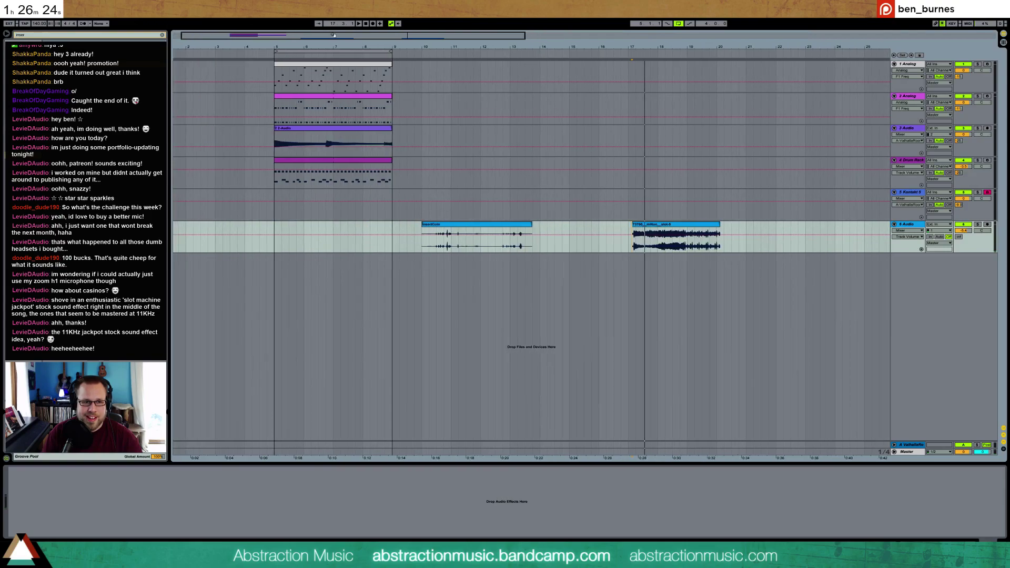
{"action": "left_click", "coordinate": [468, 226]}
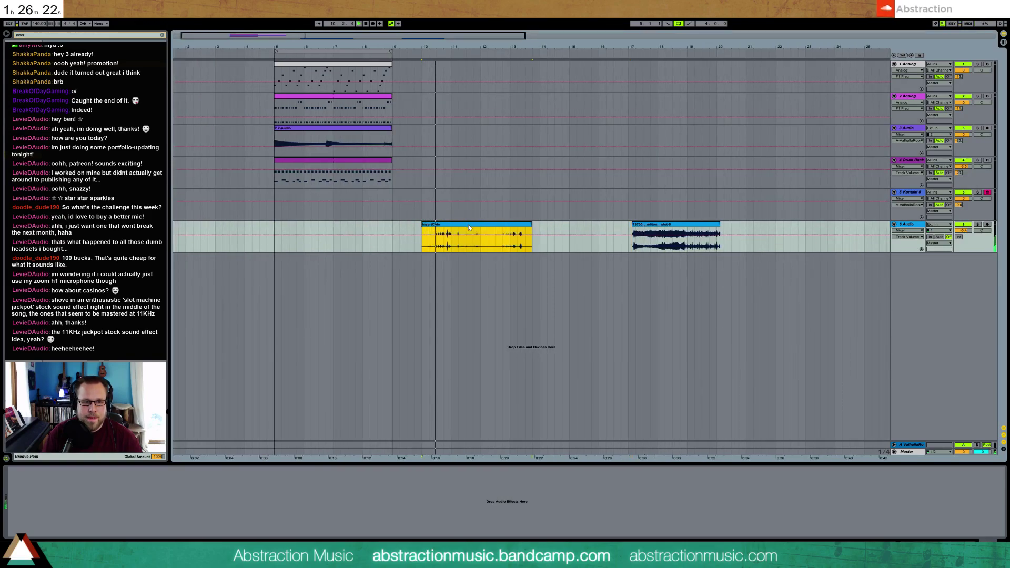
{"action": "left_click_drag", "start_coordinate": [468, 225], "coordinate": [801, 227]}
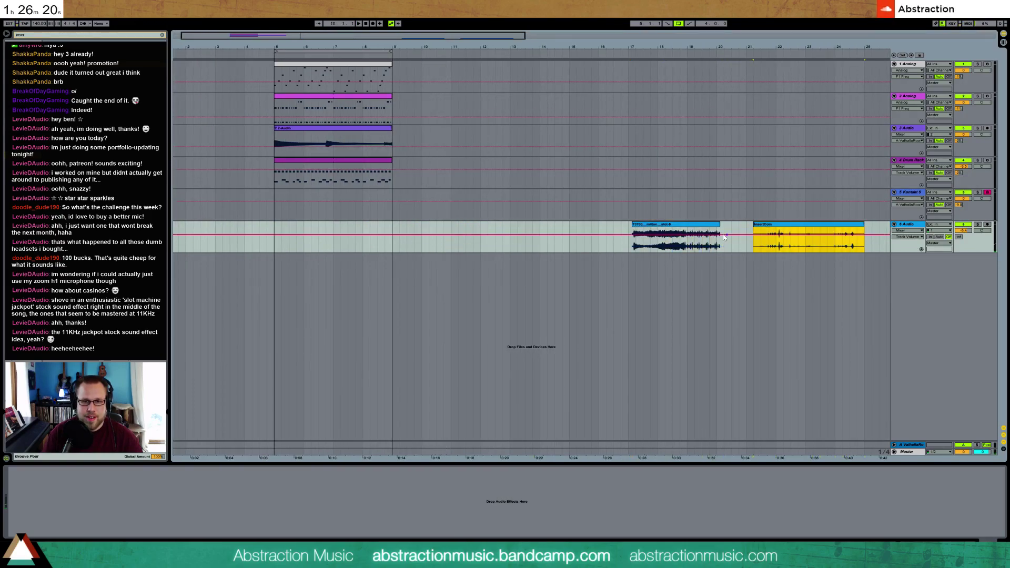
{"action": "left_click_drag", "start_coordinate": [700, 227], "coordinate": [723, 230]}
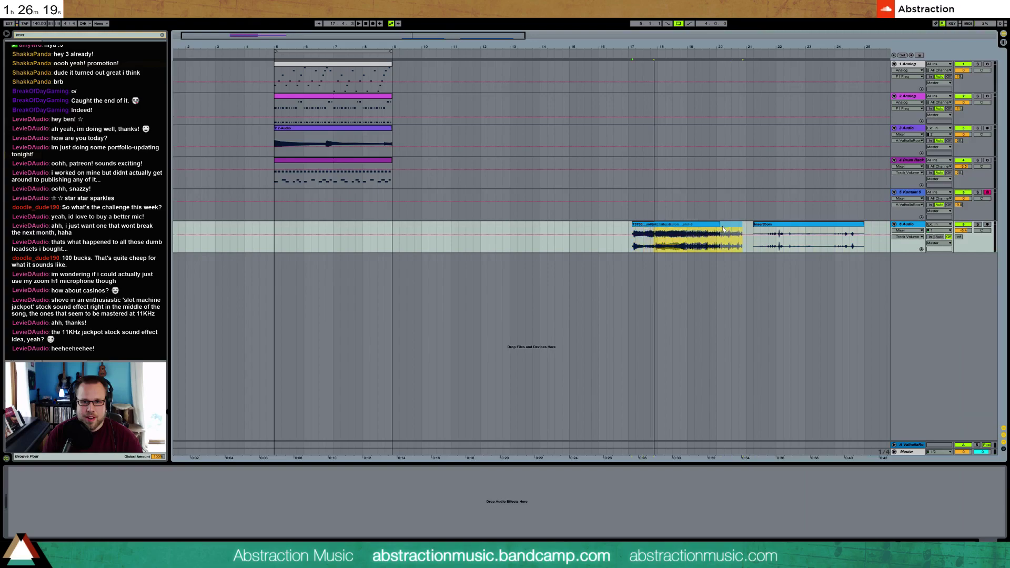
Step: Move both 6 Audio clips to the start of the arrangement at about bar 2 and deactivate the track
{"action": "double_click", "coordinate": [400, 37]}
{"action": "left_click_drag", "start_coordinate": [431, 239], "coordinate": [237, 226]}
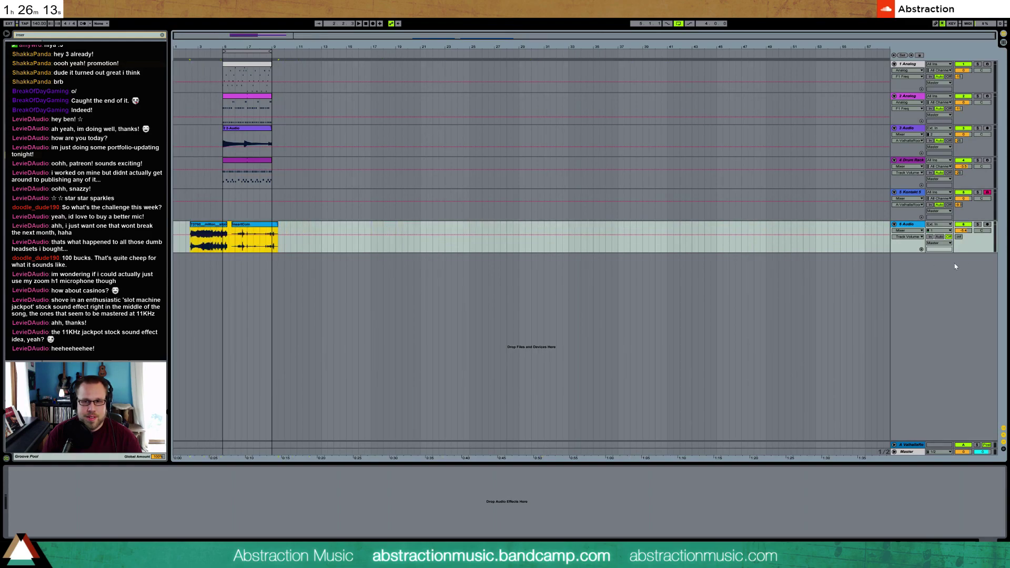
{"action": "left_click", "coordinate": [964, 225]}
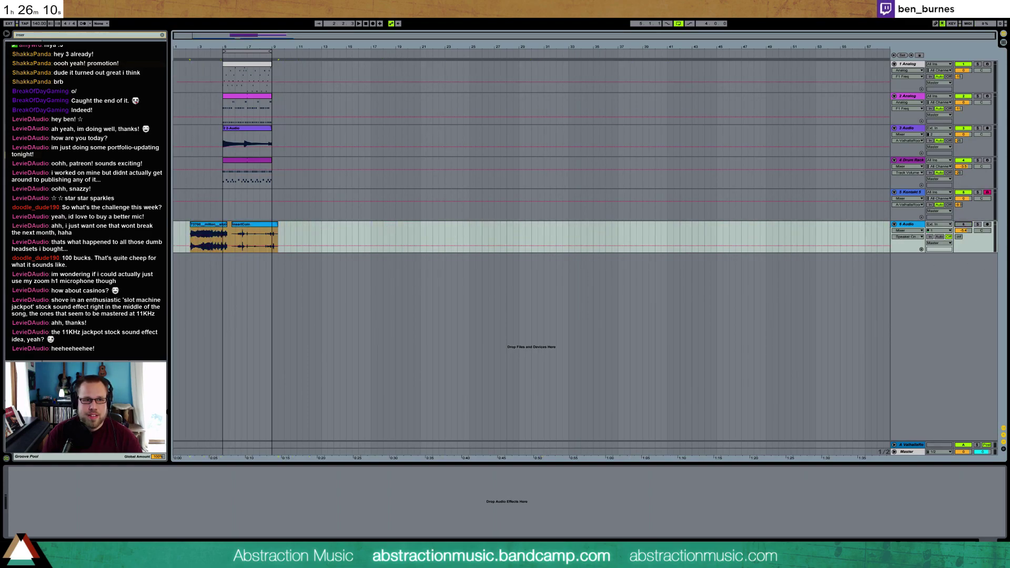
{"action": "left_click_drag", "start_coordinate": [227, 39], "coordinate": [207, 43]}
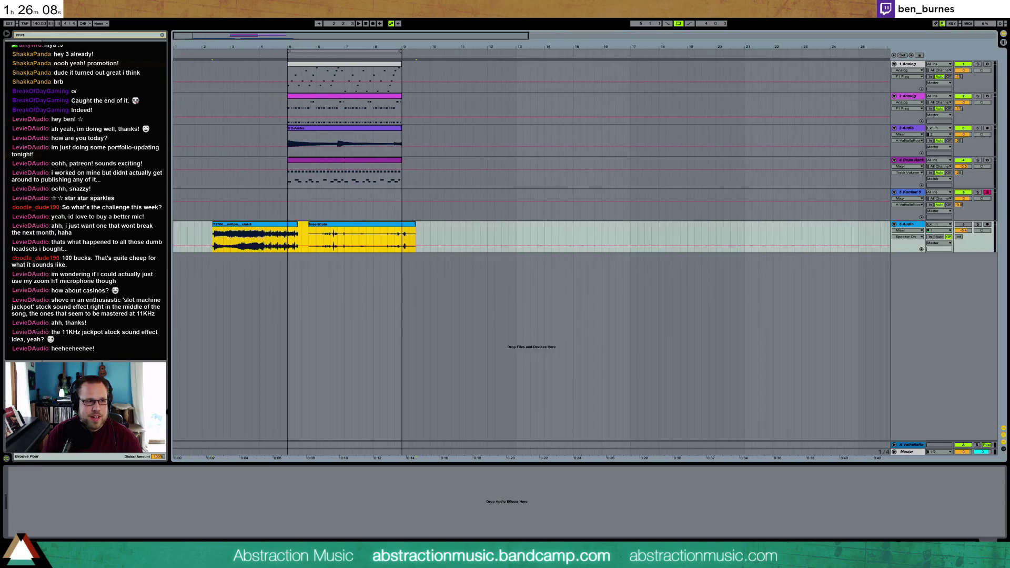
Step: Clear the browser search and load Kontakt 5 on a new track
{"action": "left_click", "coordinate": [23, 93]}
{"action": "key", "text": "BackSpace"}
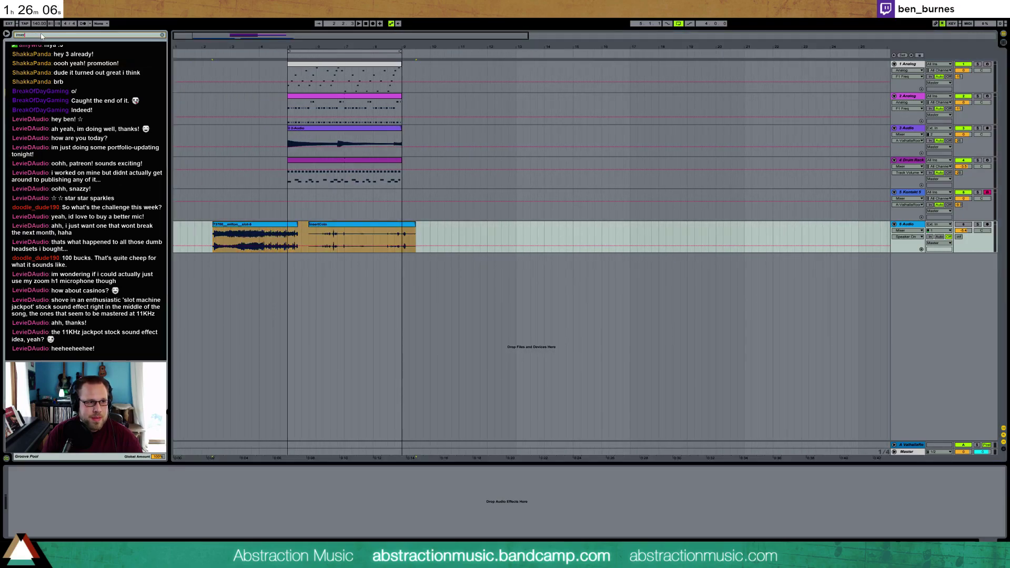
{"action": "key", "text": "BackSpace"}
{"action": "key", "text": "BackSpace"}
{"action": "key", "text": "BackSpace"}
{"action": "key", "text": "BackSpace"}
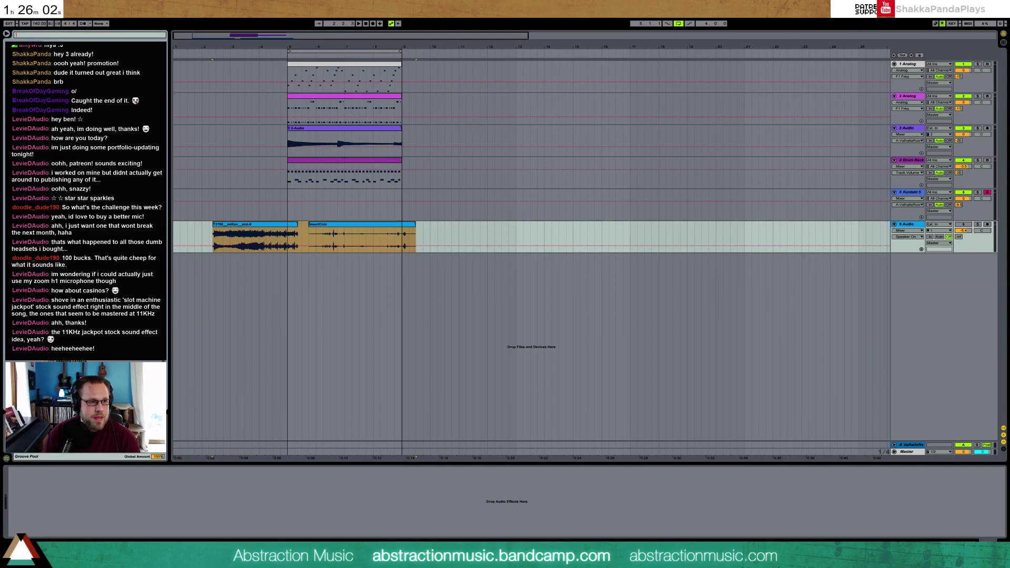
{"action": "key", "text": "Escape"}
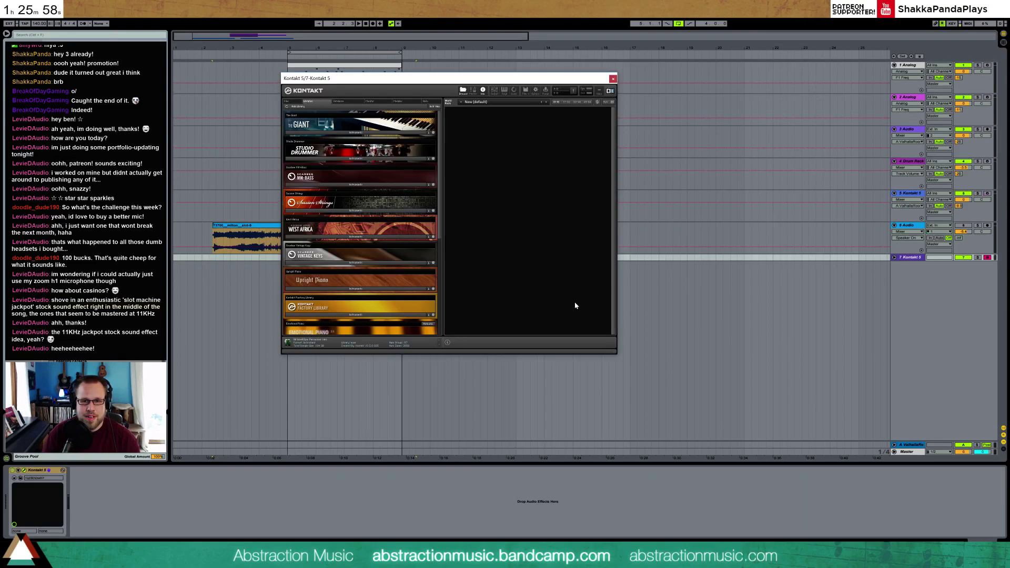
Step: Search the Kontakt library for brass and load the Brass Ensemble instrument
{"action": "left_click_drag", "start_coordinate": [437, 78], "coordinate": [725, 138]}
{"action": "left_click", "coordinate": [626, 161]}
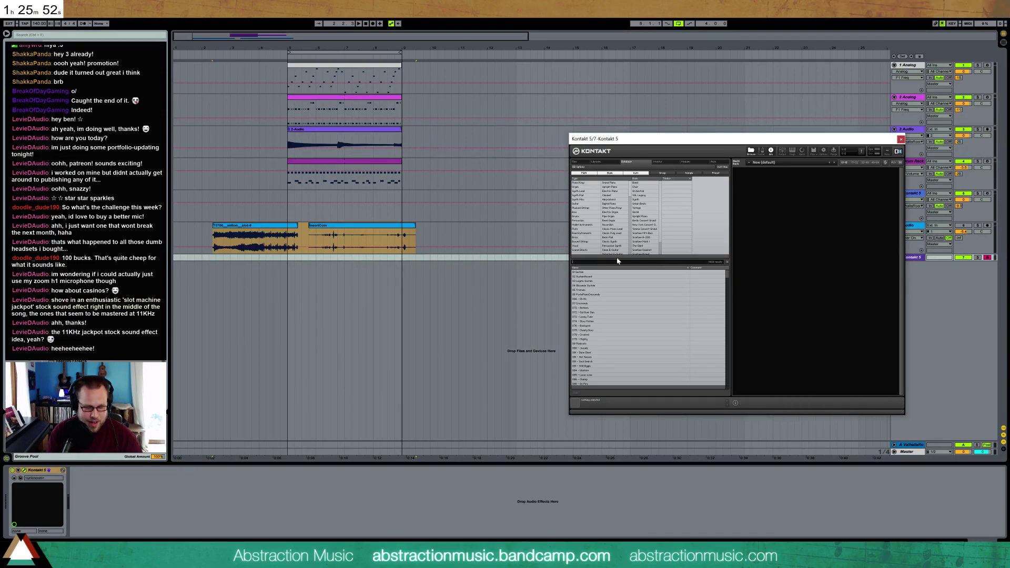
{"action": "type", "text": "ss"}
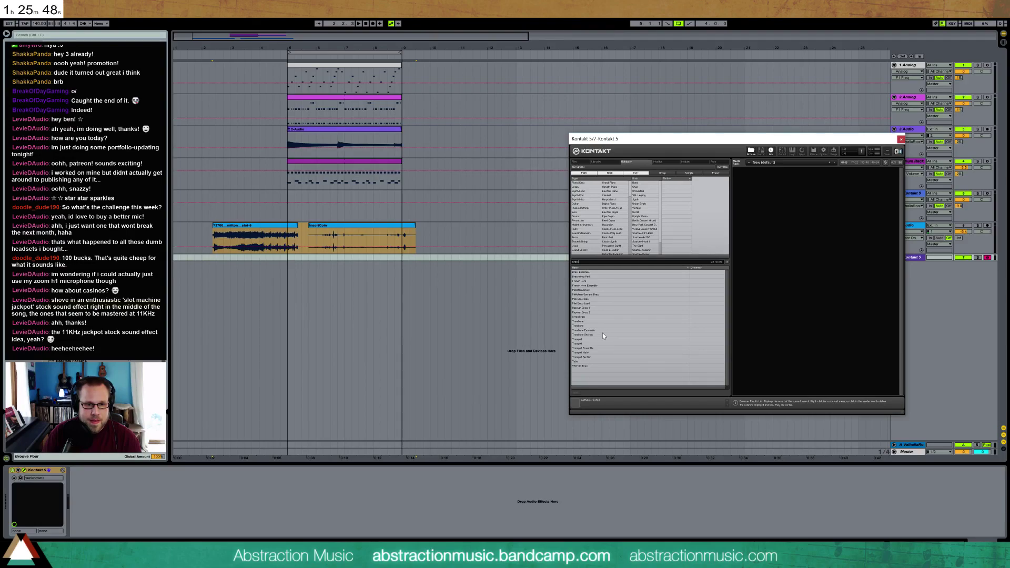
{"action": "double_click", "coordinate": [599, 271]}
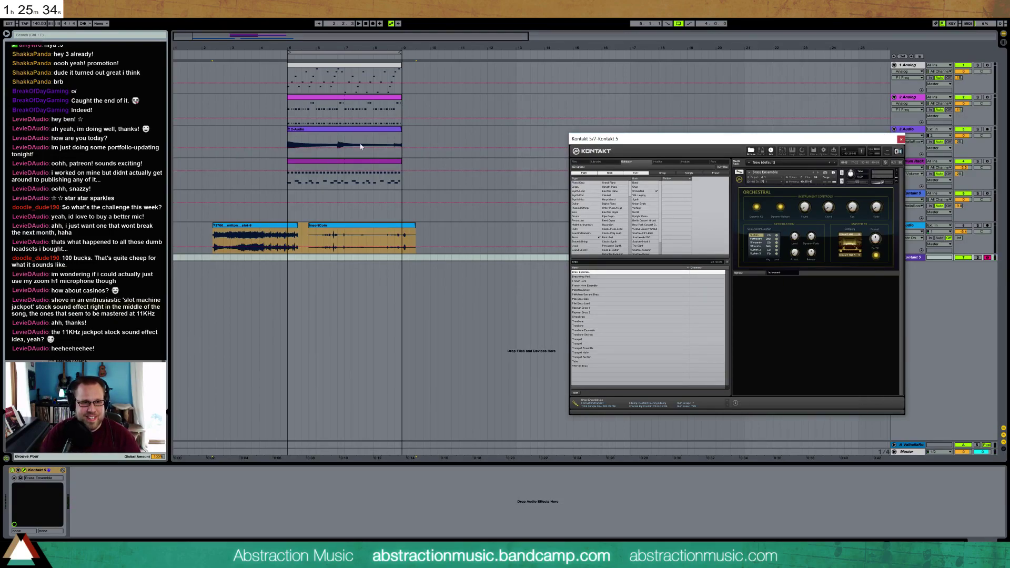
Step: Play the loop from bar 5 to try the brass over it, and close the Kontakt window
{"action": "left_click", "coordinate": [284, 57]}
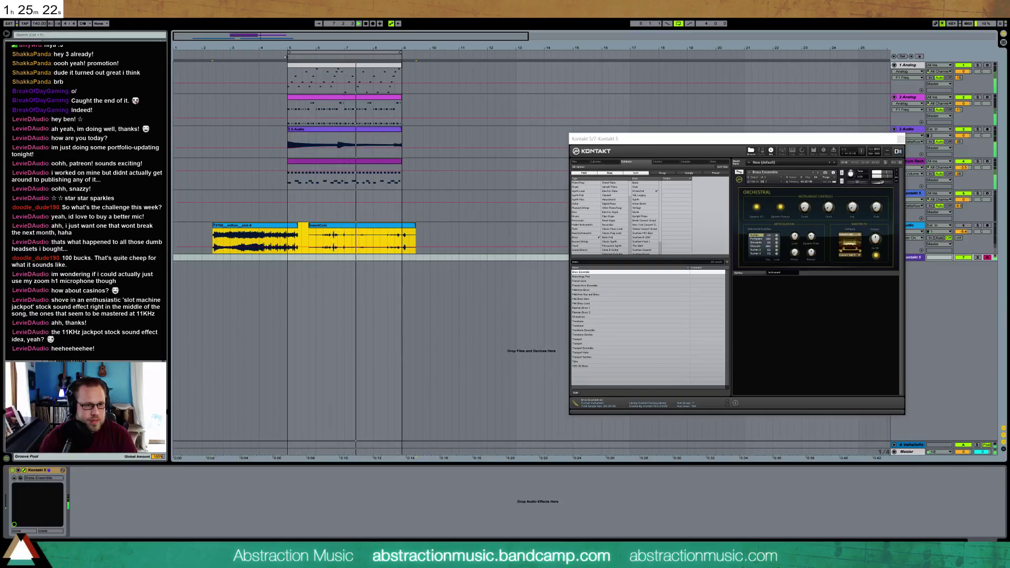
{"action": "key", "text": "space"}
{"action": "left_click_drag", "start_coordinate": [710, 140], "coordinate": [692, 164]}
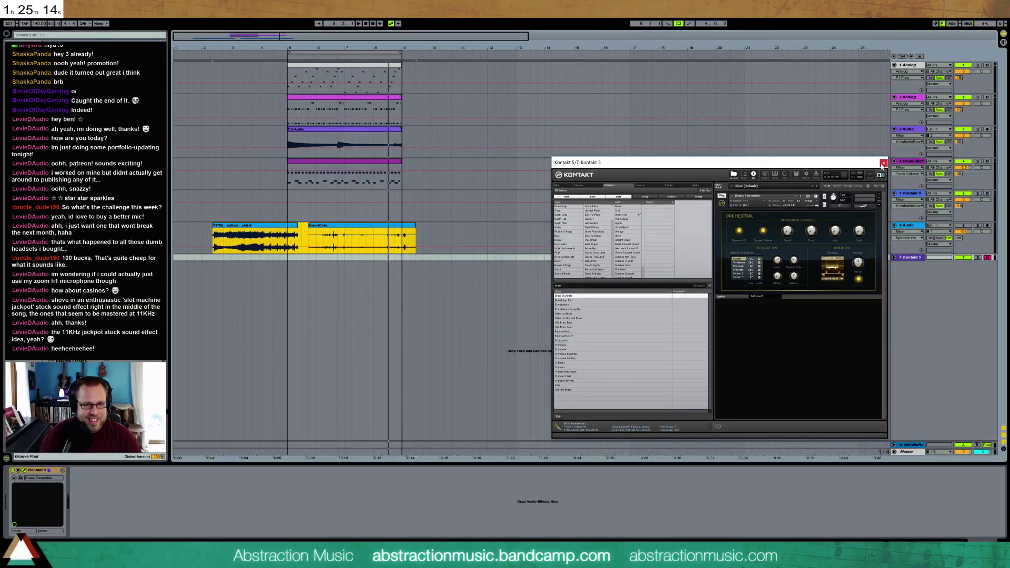
{"action": "left_click", "coordinate": [883, 164]}
Step: Move the 2 Analog, 3 Audio and 4 Drum Rack clips from bar 5 to bar 9
{"action": "left_click", "coordinate": [287, 197]}
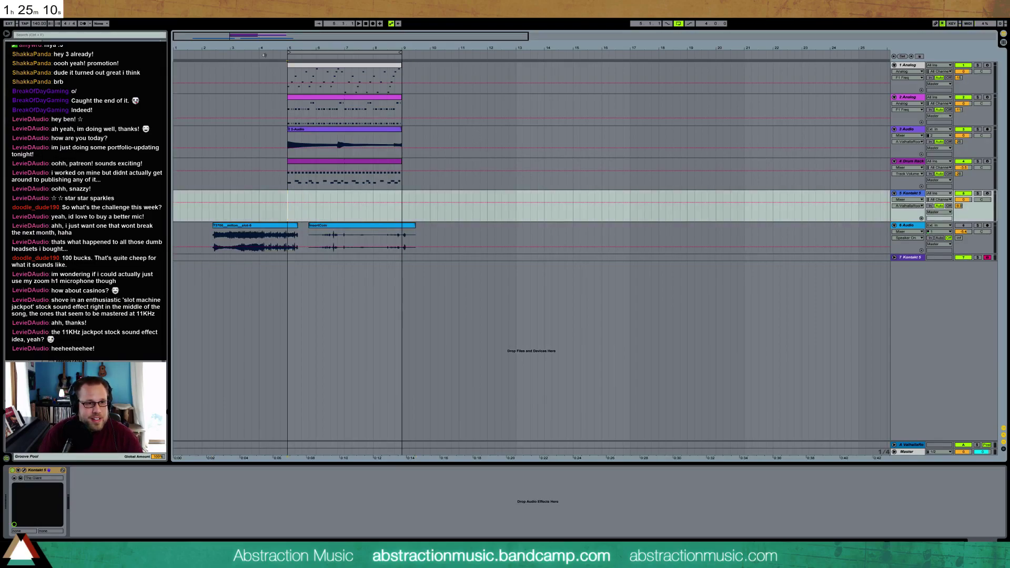
{"action": "left_click", "coordinate": [296, 65]}
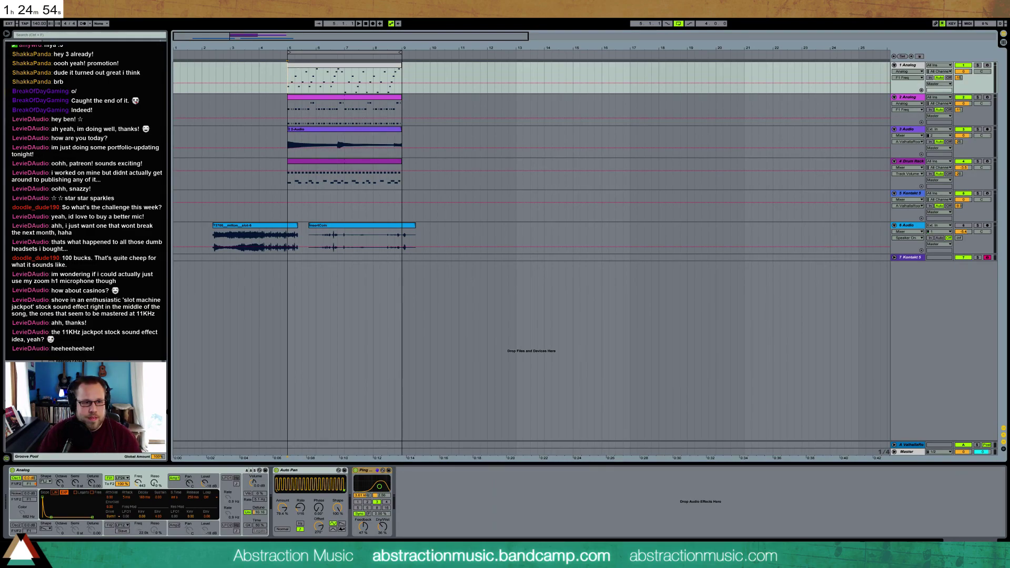
{"action": "left_click", "coordinate": [299, 99]}
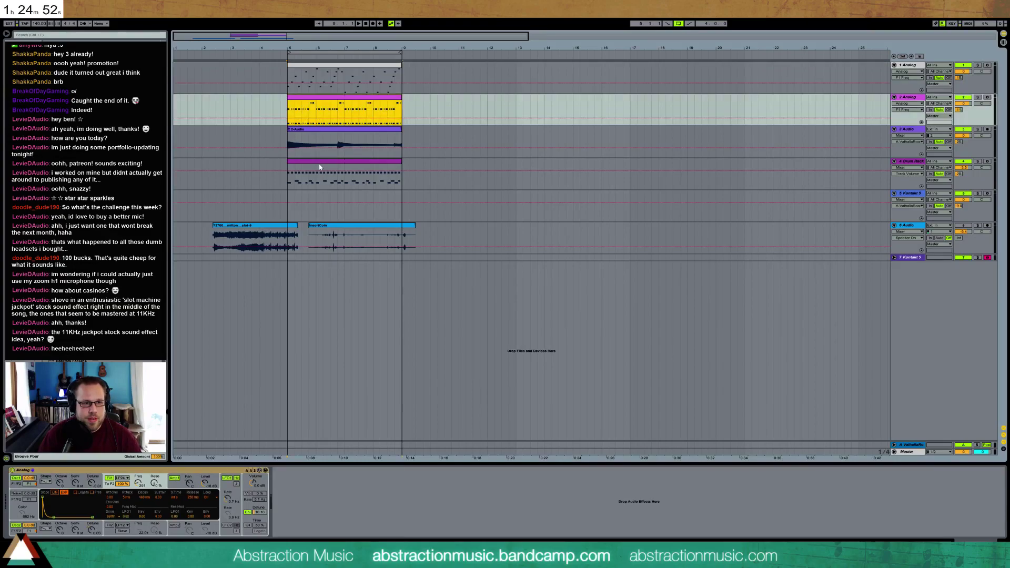
{"action": "left_click", "coordinate": [319, 162], "text": "shift"}
{"action": "left_click_drag", "start_coordinate": [293, 99], "coordinate": [407, 101]}
{"action": "left_click", "coordinate": [431, 133]}
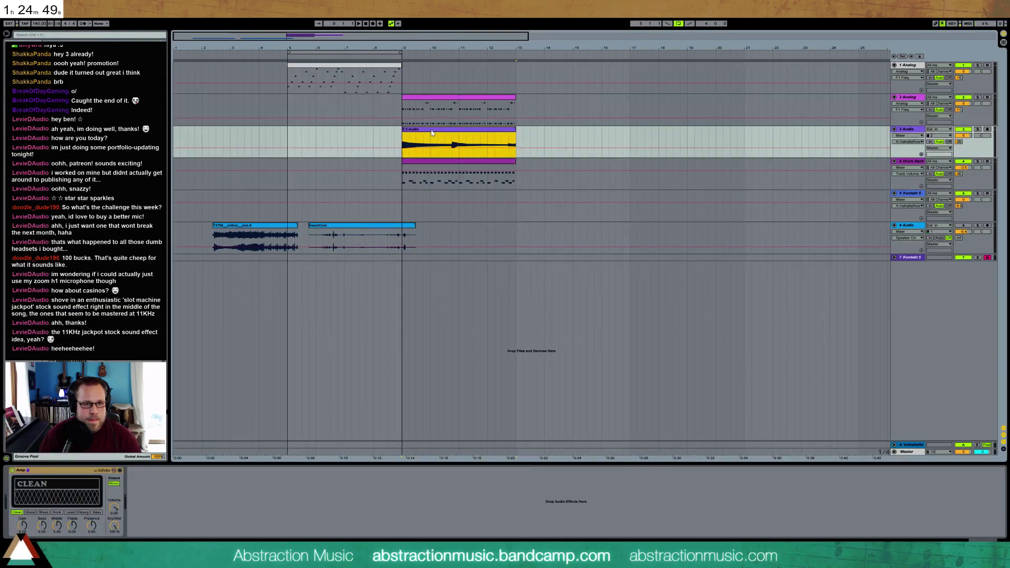
Step: Play the 1 Analog clip on its own, enable looping for it and extend it to bar 13
{"action": "left_click", "coordinate": [290, 80]}
{"action": "key", "text": "space"}
{"action": "left_click", "coordinate": [459, 68], "text": "shift"}
{"action": "left_click_drag", "start_coordinate": [458, 68], "coordinate": [402, 67]}
{"action": "double_click", "coordinate": [389, 66]}
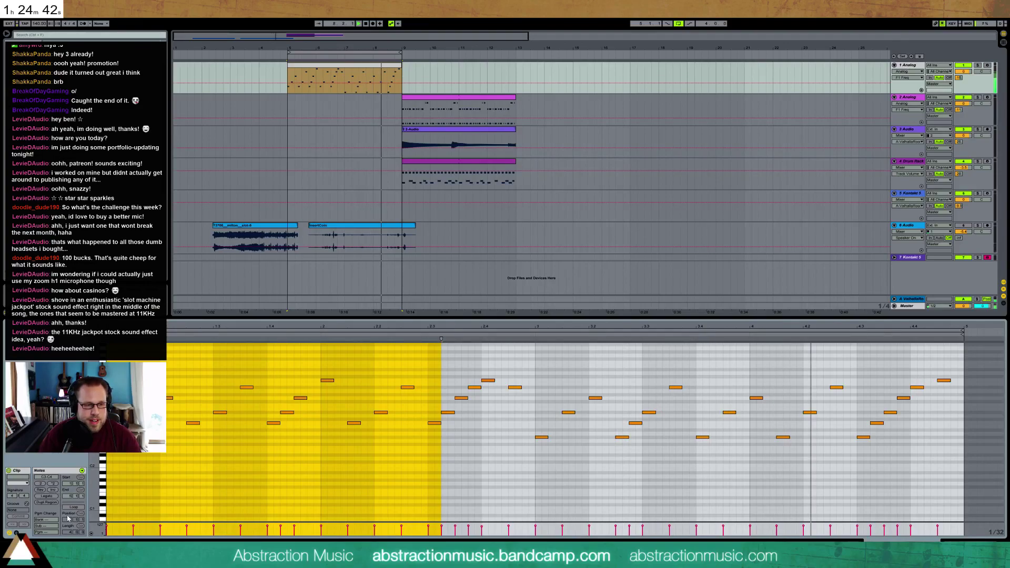
{"action": "left_click", "coordinate": [77, 507]}
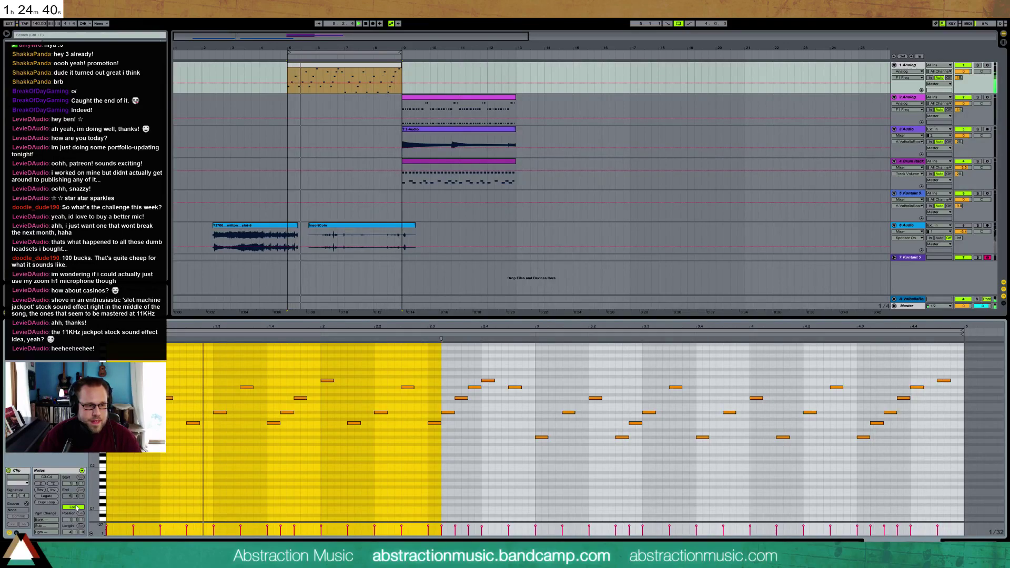
{"action": "left_click_drag", "start_coordinate": [401, 66], "coordinate": [516, 64]}
Step: Move the 2 Analog, 3 Audio and 4 Drum Rack clips to bar 13 and extend the 1 Analog clip to bar 17
{"action": "left_click_drag", "start_coordinate": [402, 109], "coordinate": [518, 173]}
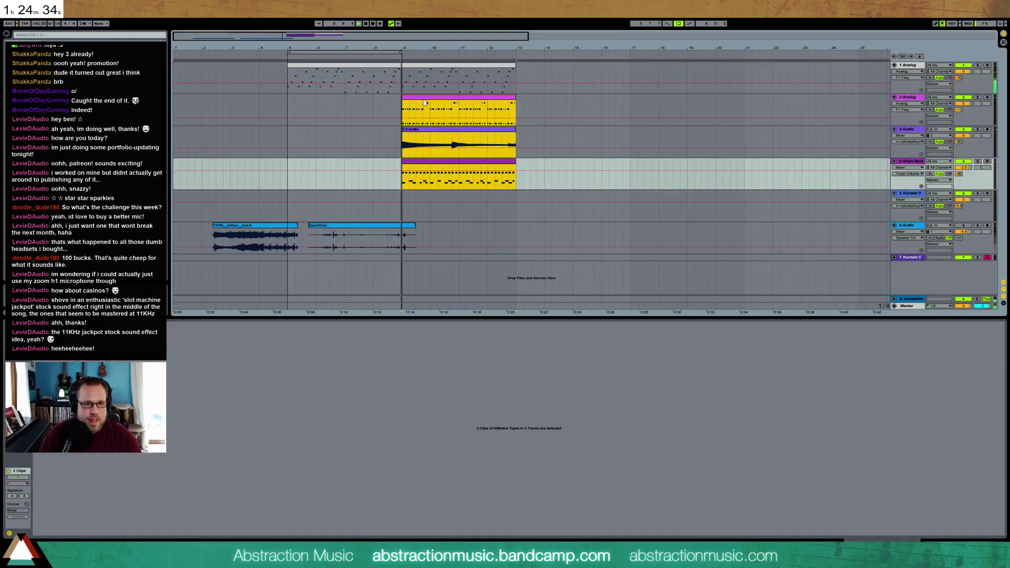
{"action": "left_click_drag", "start_coordinate": [425, 103], "coordinate": [540, 103]}
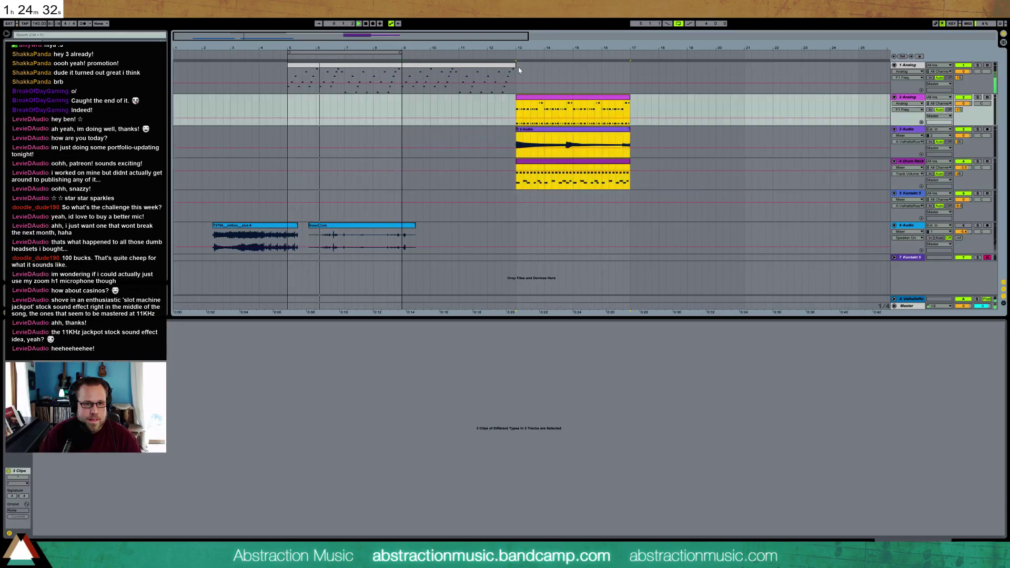
{"action": "left_click_drag", "start_coordinate": [517, 67], "coordinate": [631, 78]}
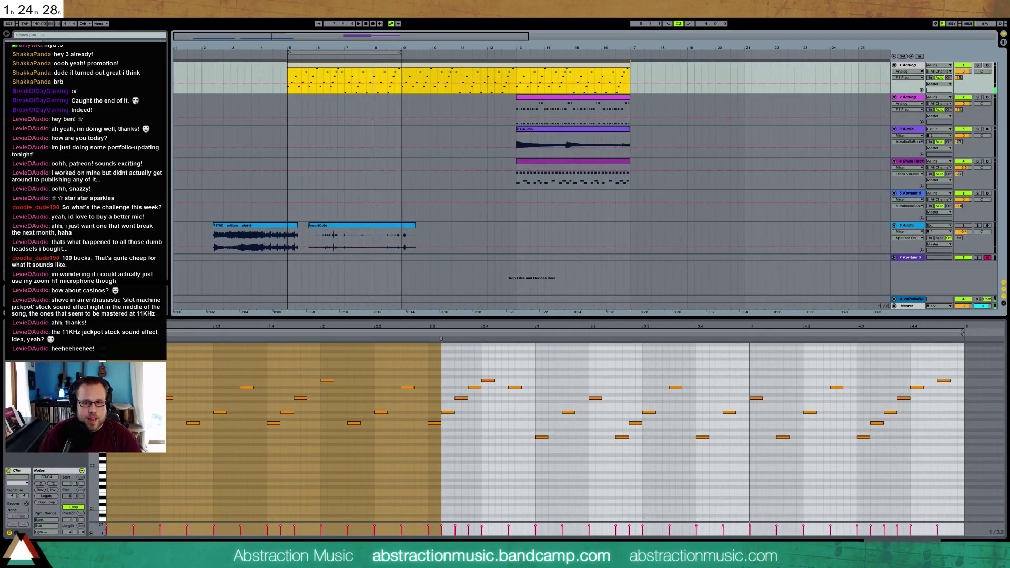
Step: Automate the 1 Analog track's F1 Freq to rise gradually from bar 5 to bar 13
{"action": "key", "text": "shift+Tab"}
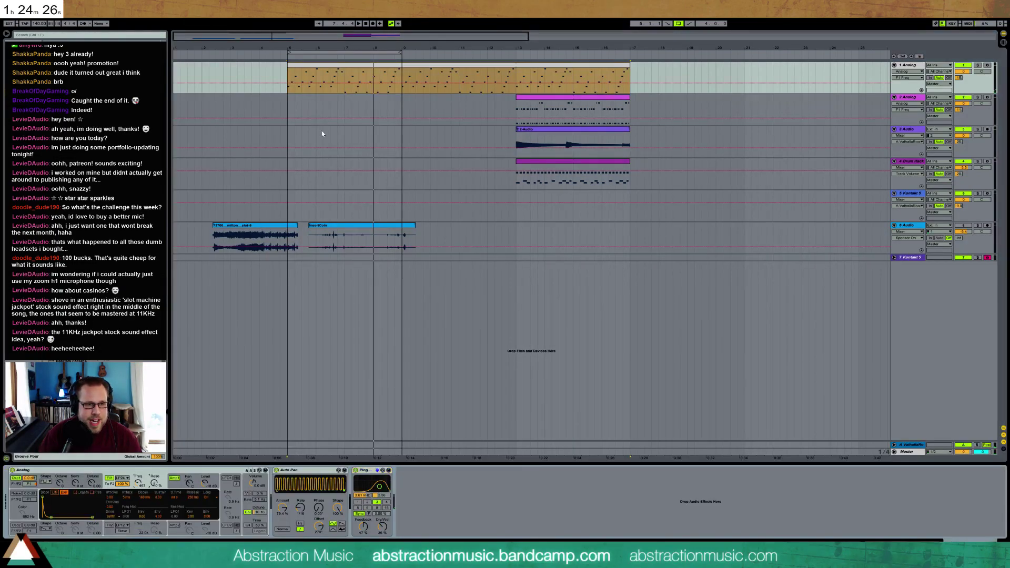
{"action": "left_click", "coordinate": [366, 66]}
{"action": "left_click_drag", "start_coordinate": [437, 83], "coordinate": [437, 86]}
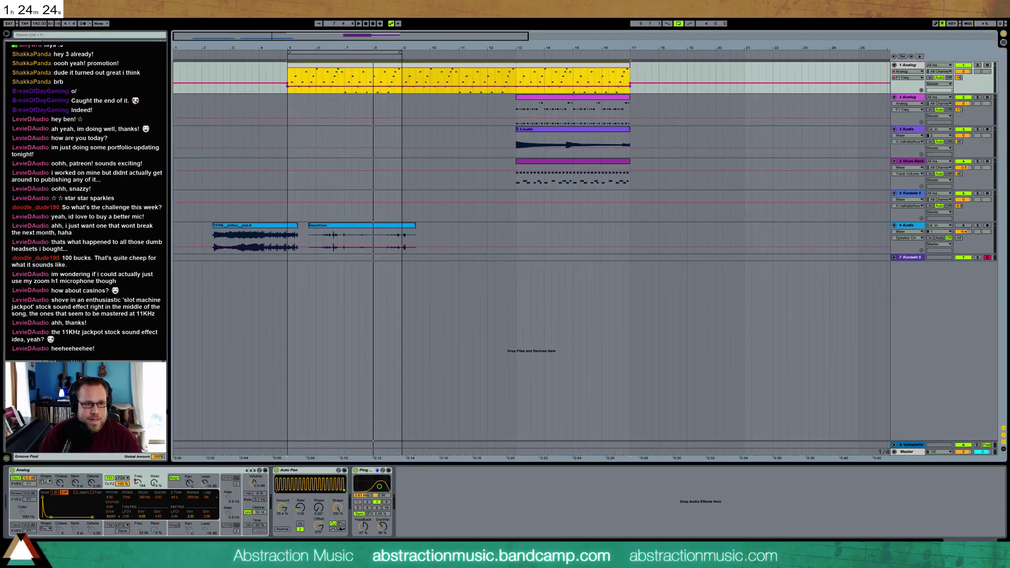
{"action": "left_click", "coordinate": [503, 78]}
{"action": "left_click_drag", "start_coordinate": [515, 80], "coordinate": [296, 87]}
{"action": "left_click", "coordinate": [288, 83]}
{"action": "left_click_drag", "start_coordinate": [516, 87], "coordinate": [516, 86]}
{"action": "left_click", "coordinate": [516, 87]}
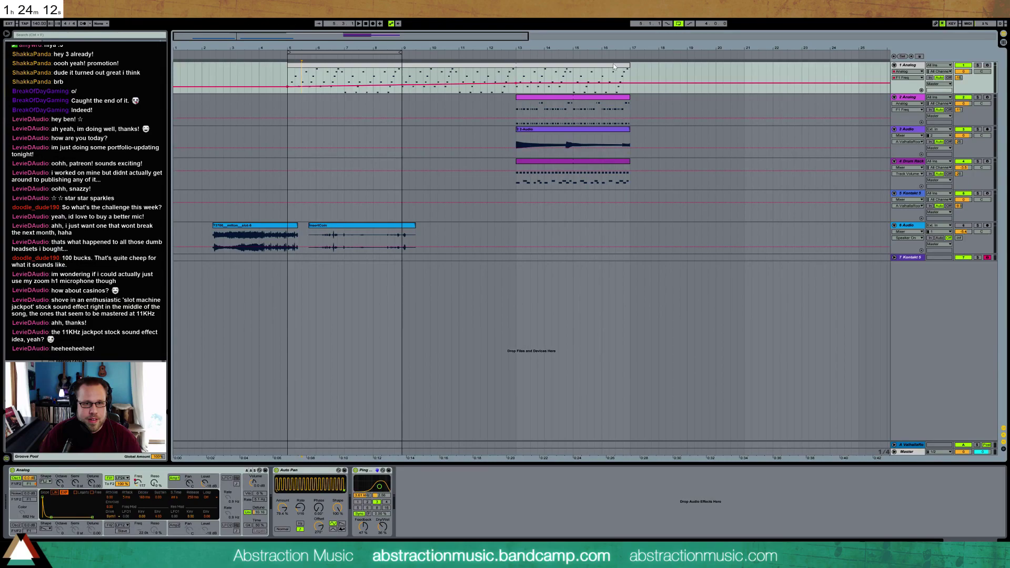
Step: Turn off the arrangement loop and play the intro to hear the filter rise
{"action": "left_click", "coordinate": [678, 24]}
{"action": "key", "text": "space"}
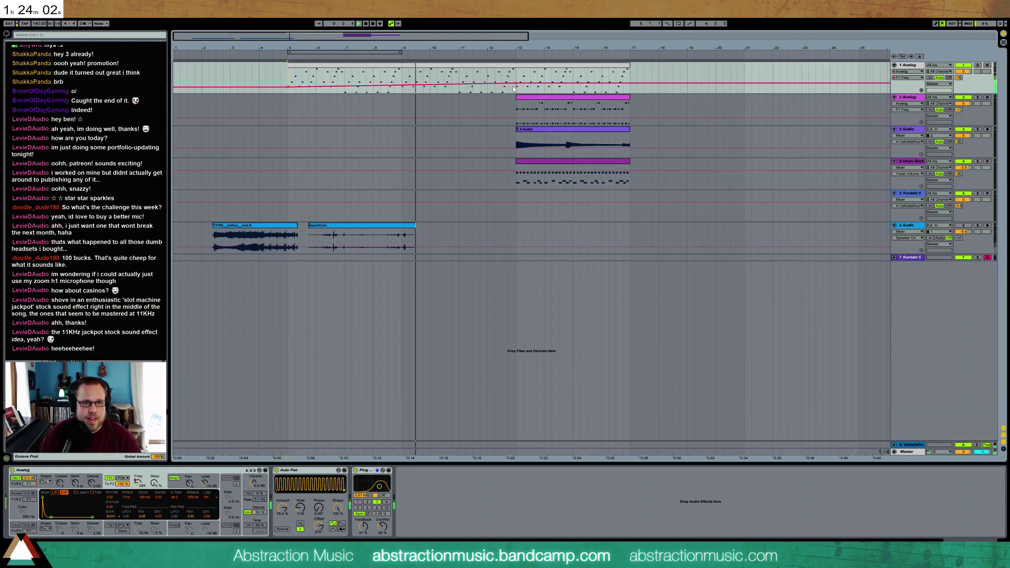
{"action": "key", "text": "space"}
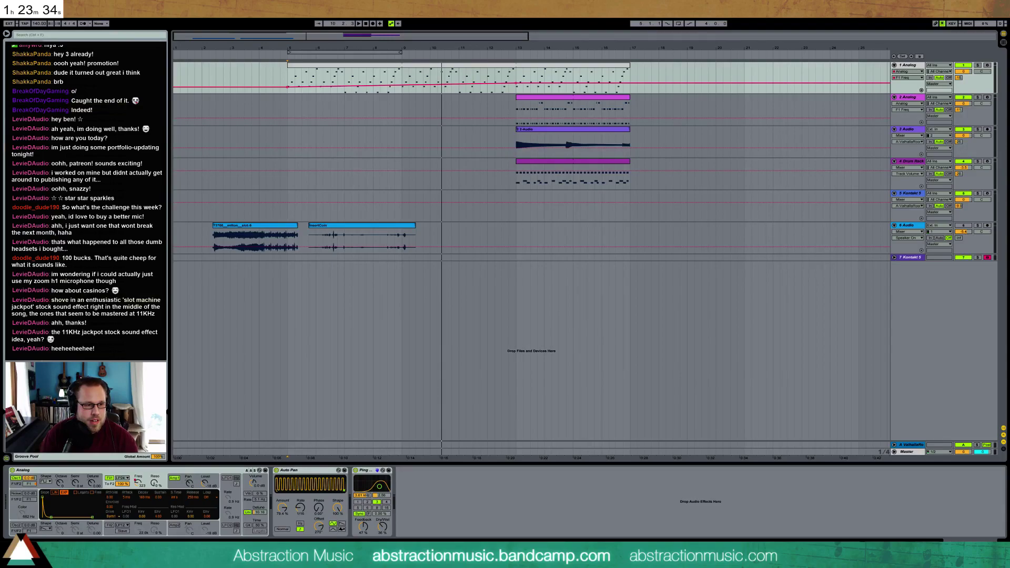
Step: Place the VFX2 Sweeps Medium 28 sample at bar 9 on a new audio track
{"action": "left_click_drag", "start_coordinate": [478, 269], "coordinate": [395, 204]}
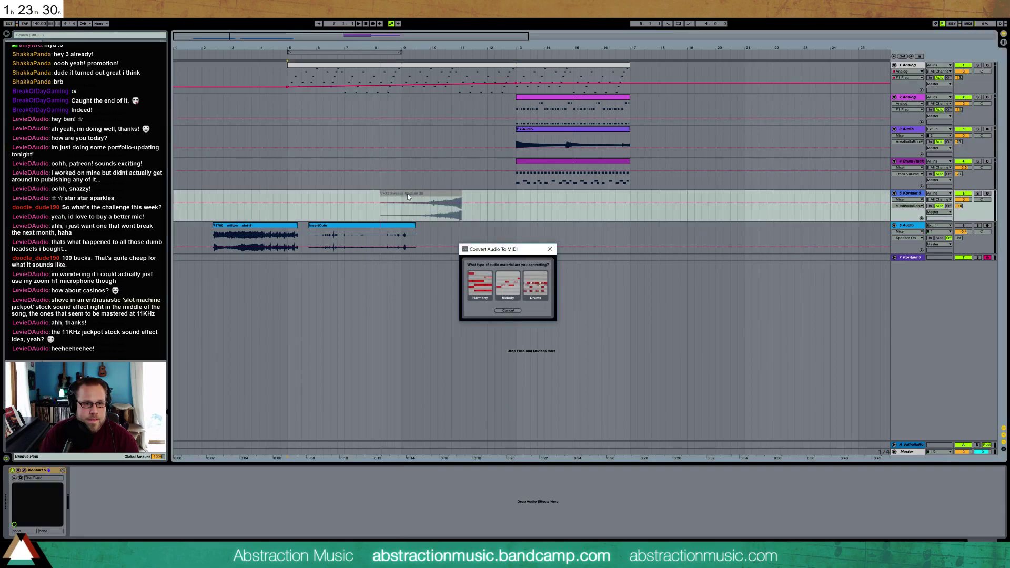
{"action": "left_click", "coordinate": [549, 249]}
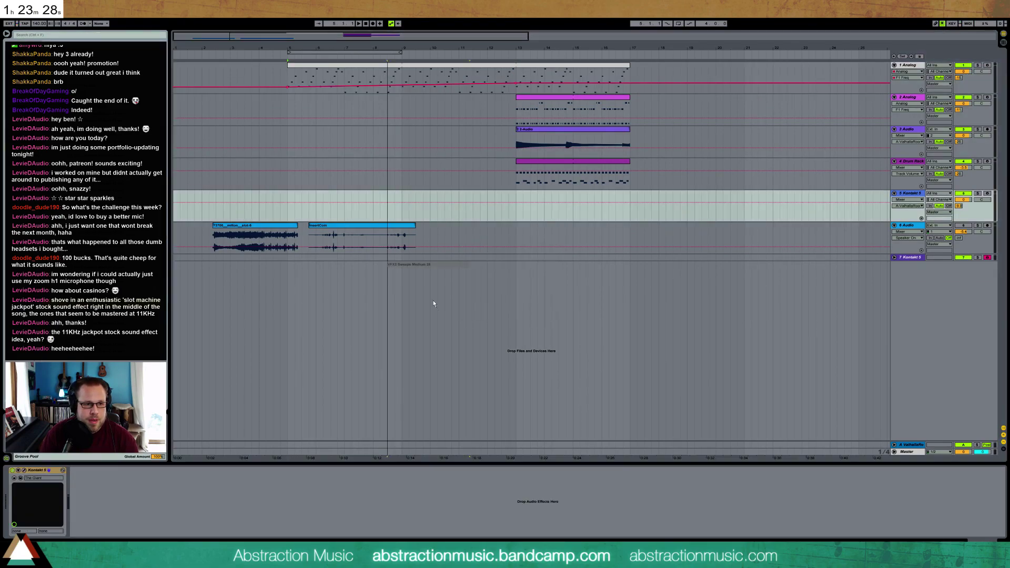
{"action": "left_click_drag", "start_coordinate": [400, 297], "coordinate": [400, 298]}
Step: Move the sweep's audio track directly below the 4 Drum Rack track and open the sweep clip's sample view
{"action": "left_click_drag", "start_coordinate": [909, 268], "coordinate": [913, 204]}
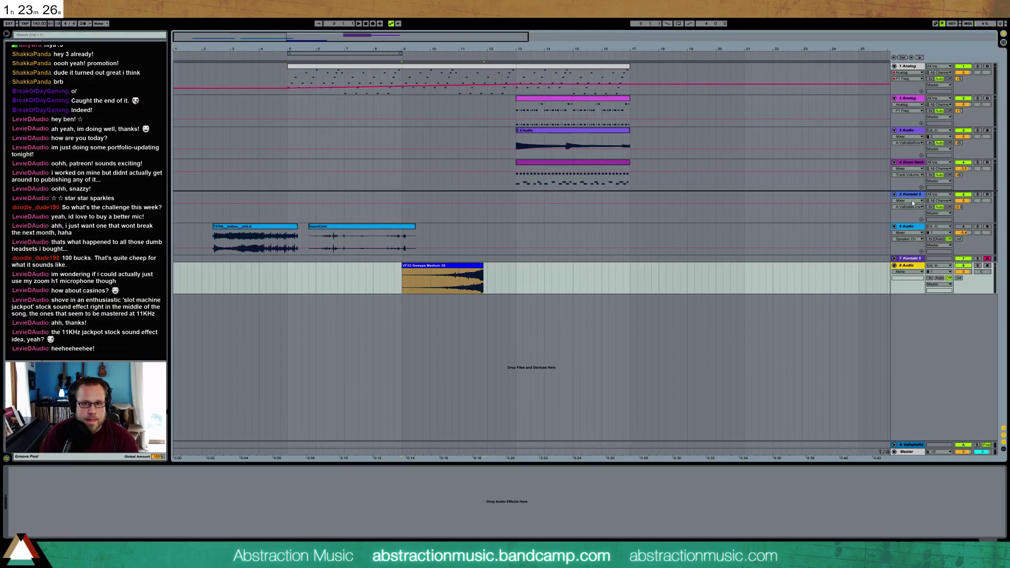
{"action": "left_click_drag", "start_coordinate": [735, 208], "coordinate": [736, 208]}
{"action": "double_click", "coordinate": [442, 208]}
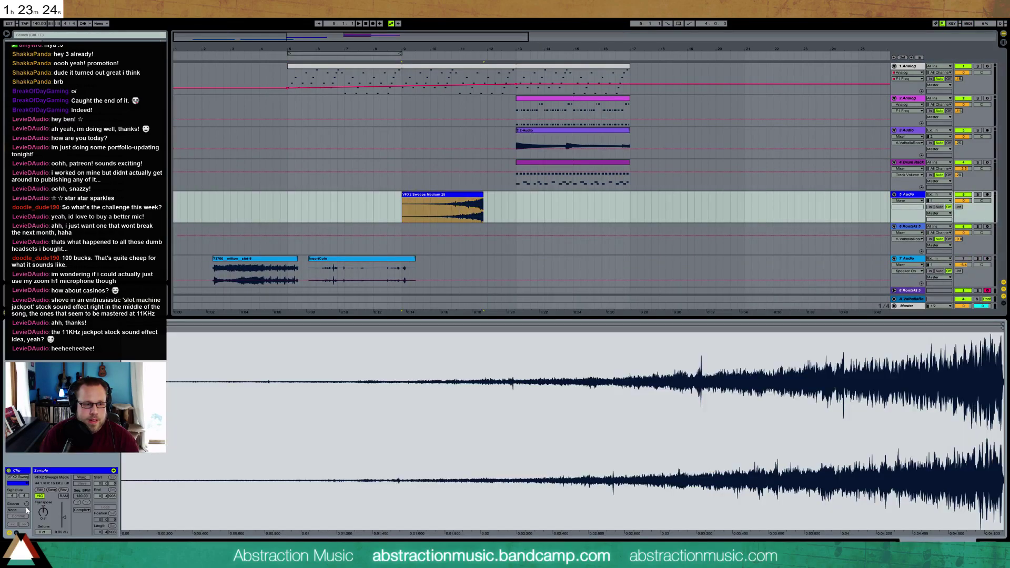
Step: Reverse the VFX2 Sweeps Medium 28 clip at bar 9
{"action": "left_click", "coordinate": [62, 491]}
{"action": "left_click", "coordinate": [411, 196]}
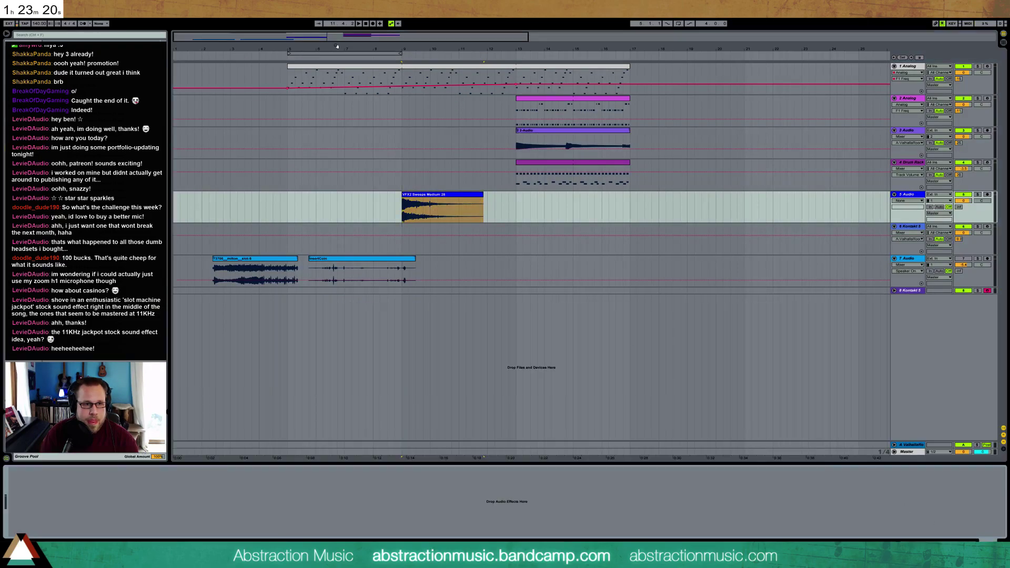
{"action": "left_click_drag", "start_coordinate": [295, 38], "coordinate": [295, 117]}
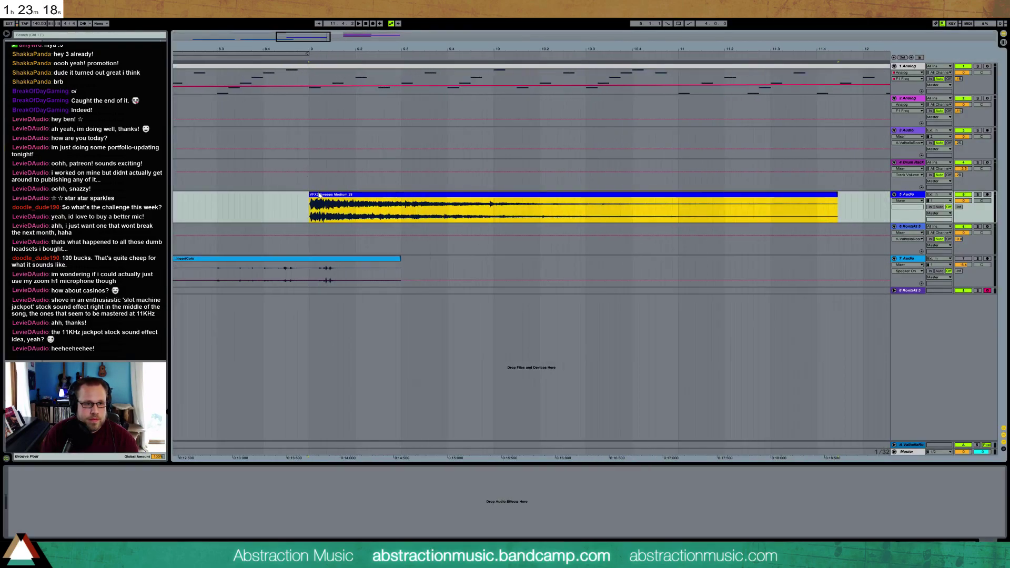
Step: Repeat a short slice of the reversed sweep's start from bar 9 and shift the full sweep later to follow the repeats
{"action": "left_click_drag", "start_coordinate": [314, 205], "coordinate": [316, 205]}
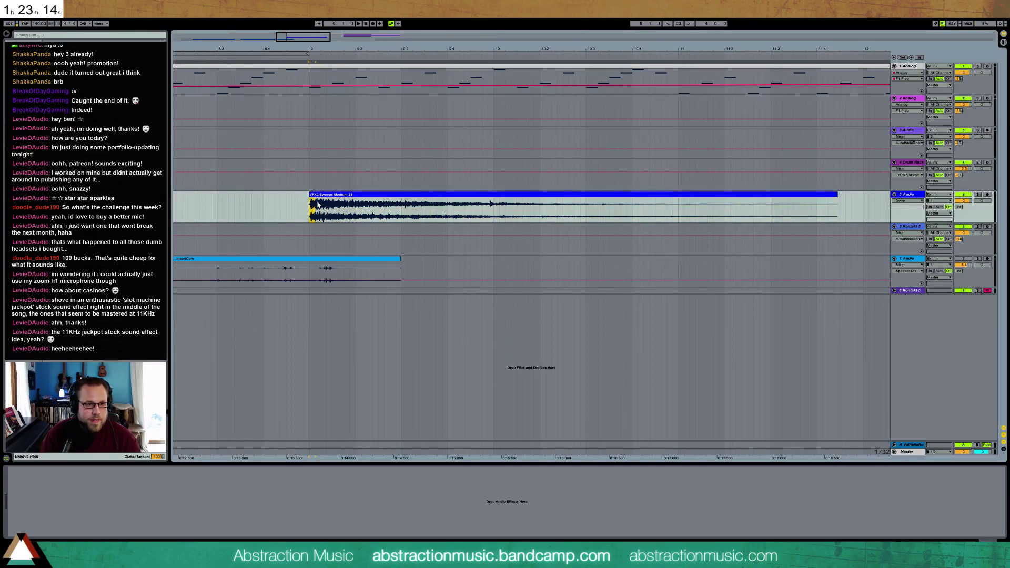
{"action": "key", "text": "ctrl+d"}
{"action": "key", "text": "ctrl+d"}
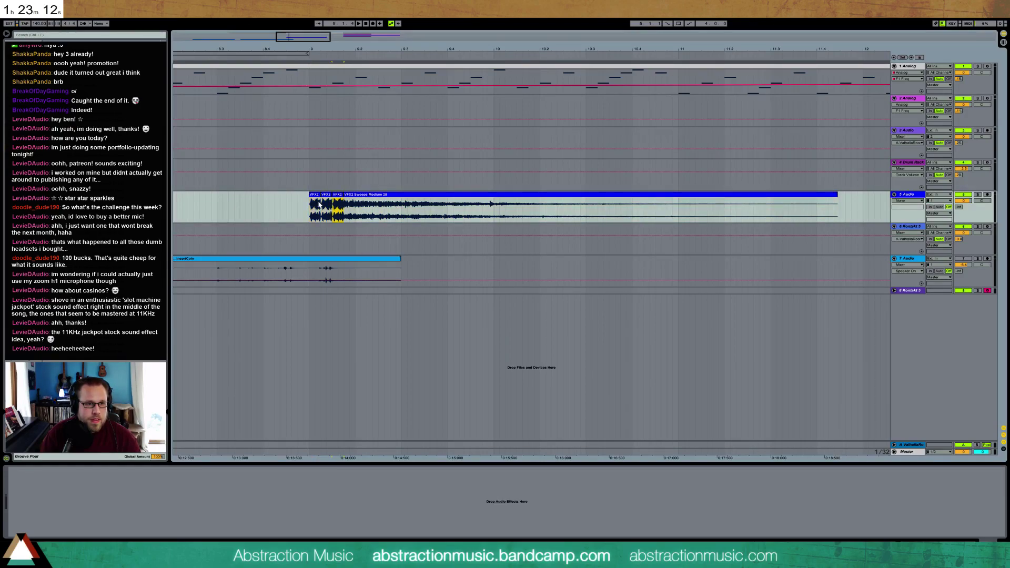
{"action": "left_click_drag", "start_coordinate": [342, 195], "coordinate": [863, 197]}
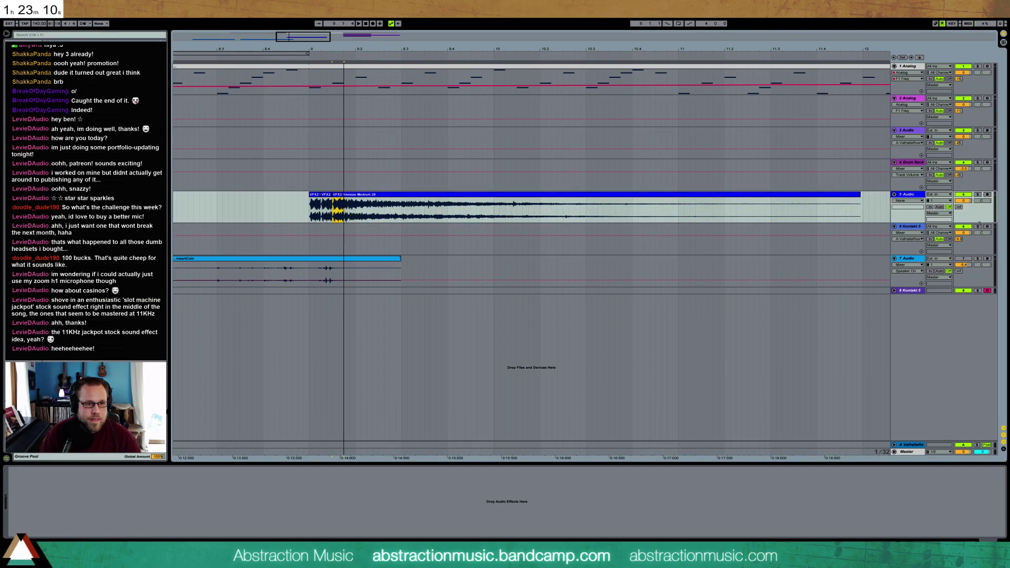
Step: Space out the short sweep slices by clearing the repeats between them, leaving a gap after each remaining slice
{"action": "left_click", "coordinate": [321, 200]}
{"action": "left_click_drag", "start_coordinate": [319, 195], "coordinate": [326, 195]}
{"action": "left_click", "coordinate": [316, 204]}
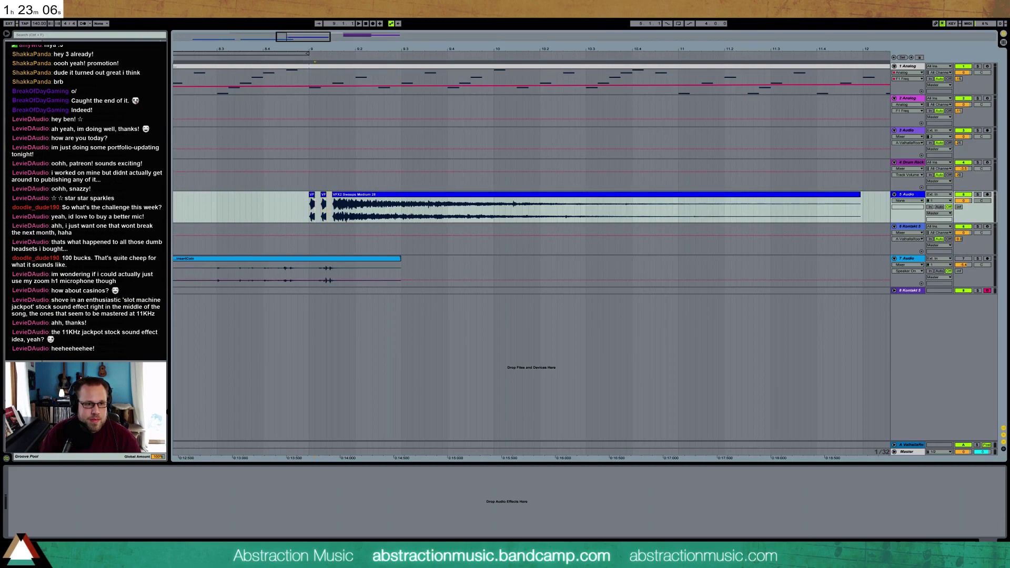
Step: Give the first sweep slice at bar 9 a long curved fade-out and duplicate it over the second slice
{"action": "left_click", "coordinate": [314, 194]}
{"action": "key", "text": "ctrl+alt+f"}
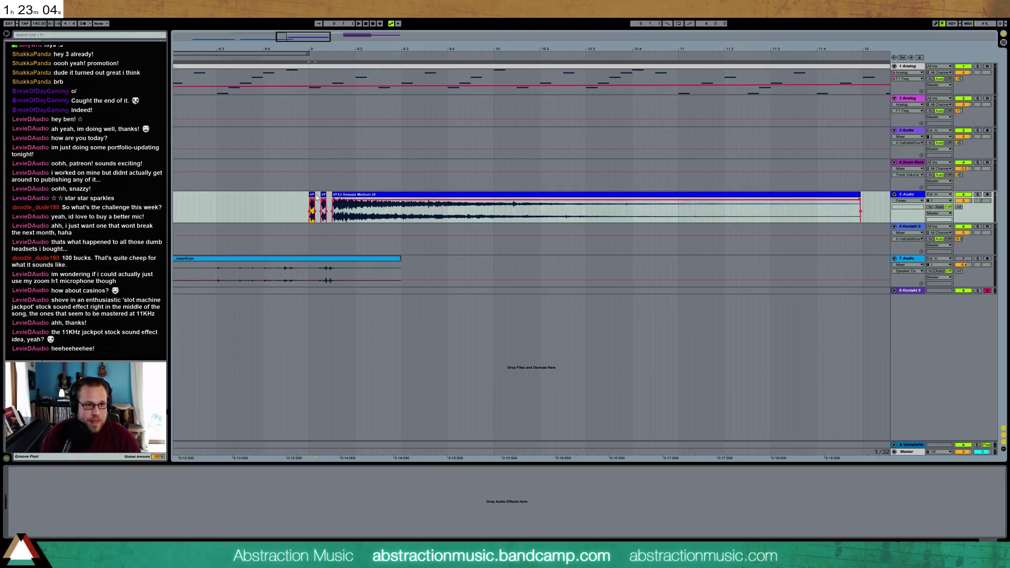
{"action": "left_click_drag", "start_coordinate": [314, 200], "coordinate": [320, 200]}
{"action": "left_click_drag", "start_coordinate": [323, 49], "coordinate": [475, 222]}
{"action": "left_click_drag", "start_coordinate": [454, 194], "coordinate": [387, 201]}
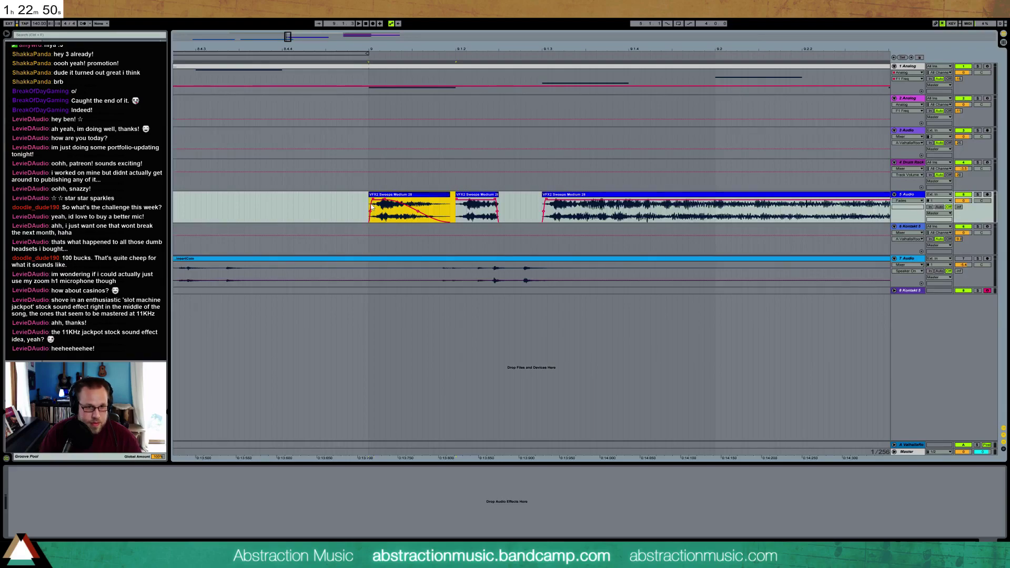
{"action": "key", "text": "ctrl+d"}
Step: Raise the 5 Audio track's reverb send and adjust its track volume
{"action": "left_click_drag", "start_coordinate": [958, 223], "coordinate": [958, 174]}
{"action": "mouse_move", "coordinate": [967, 211]}
{"action": "left_mouse_down"}
{"action": "mouse_move", "coordinate": [967, 229]}
{"action": "mouse_move", "coordinate": [964, 215]}
{"action": "left_mouse_up"}
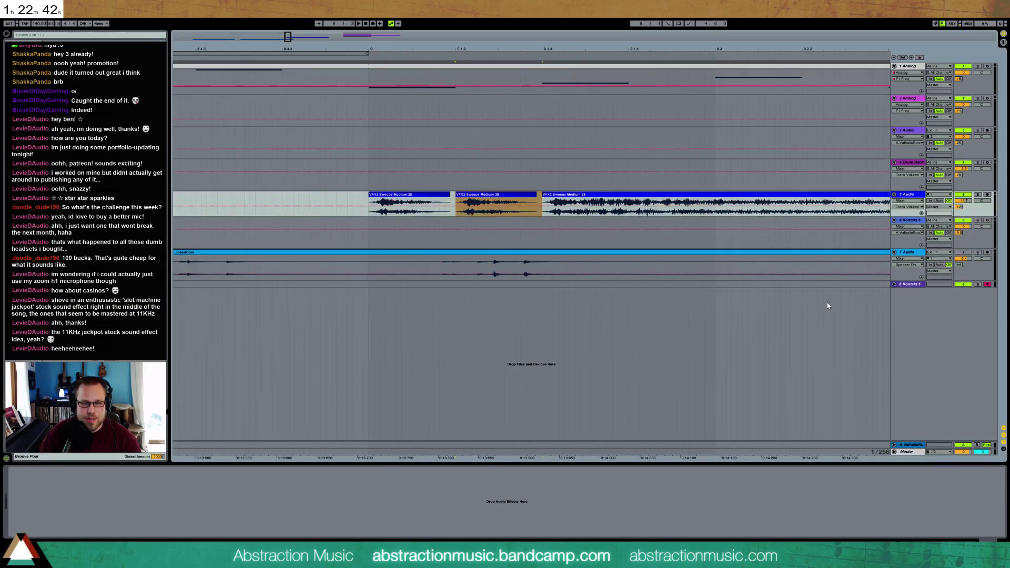
{"action": "left_click_drag", "start_coordinate": [497, 49], "coordinate": [256, 20]}
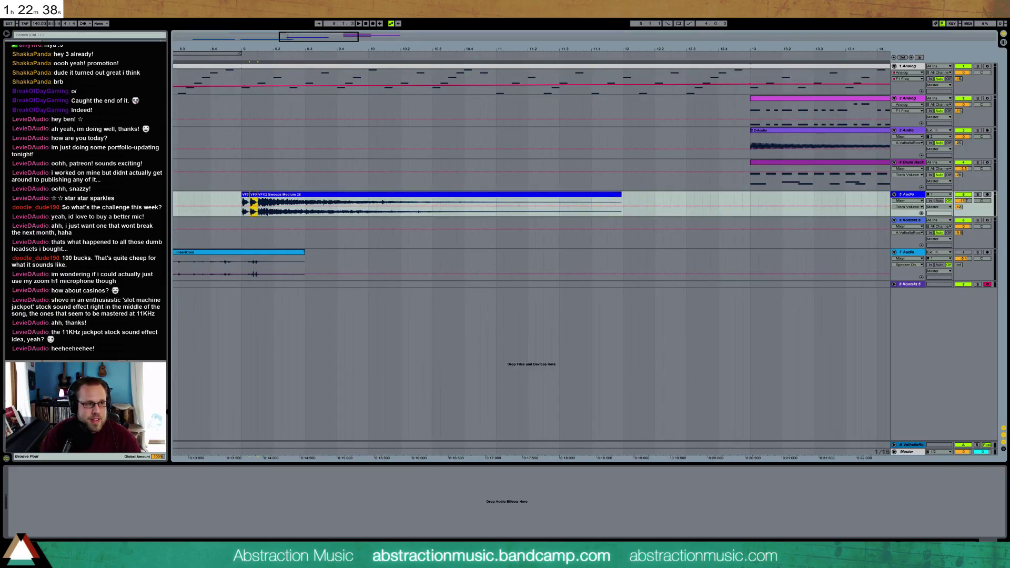
Step: Add an Auto Filter to the 5 Audio track and set it to high-pass
{"action": "left_click", "coordinate": [32, 78]}
{"action": "left_click_drag", "start_coordinate": [100, 64], "coordinate": [66, 513]}
{"action": "left_click", "coordinate": [42, 519]}
Step: Raise the 5 Audio track's high-pass cutoff in small amounts while playing the stuttered sweep around bar 9
{"action": "key", "text": "space"}
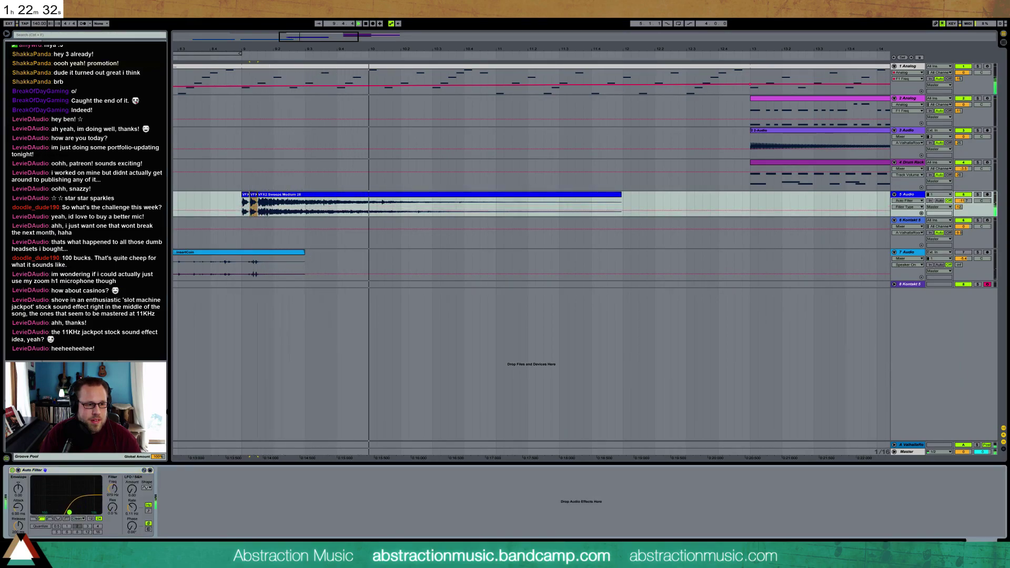
{"action": "left_click_drag", "start_coordinate": [65, 512], "coordinate": [74, 512]}
{"action": "key", "text": "space"}
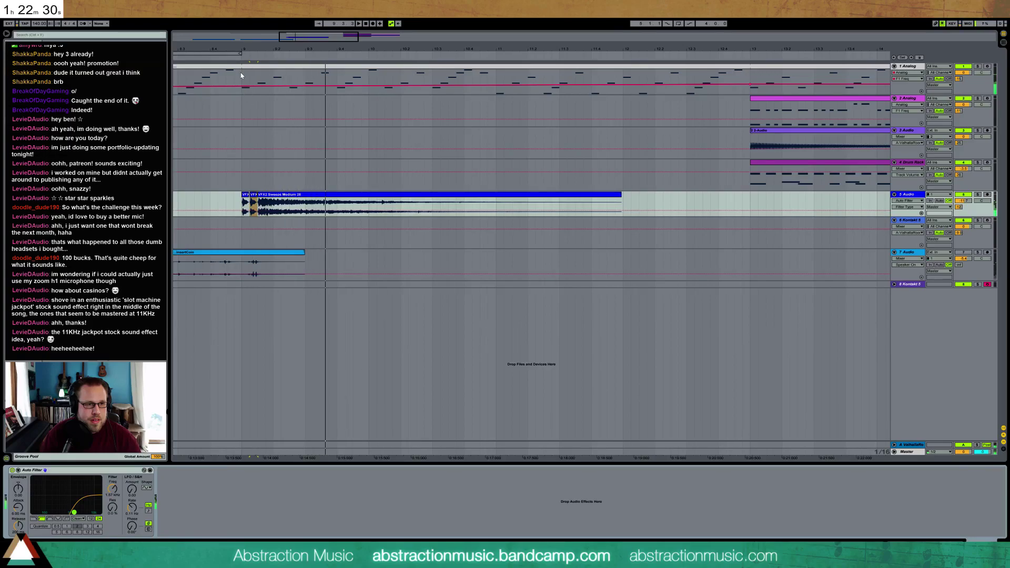
{"action": "left_click", "coordinate": [226, 58]}
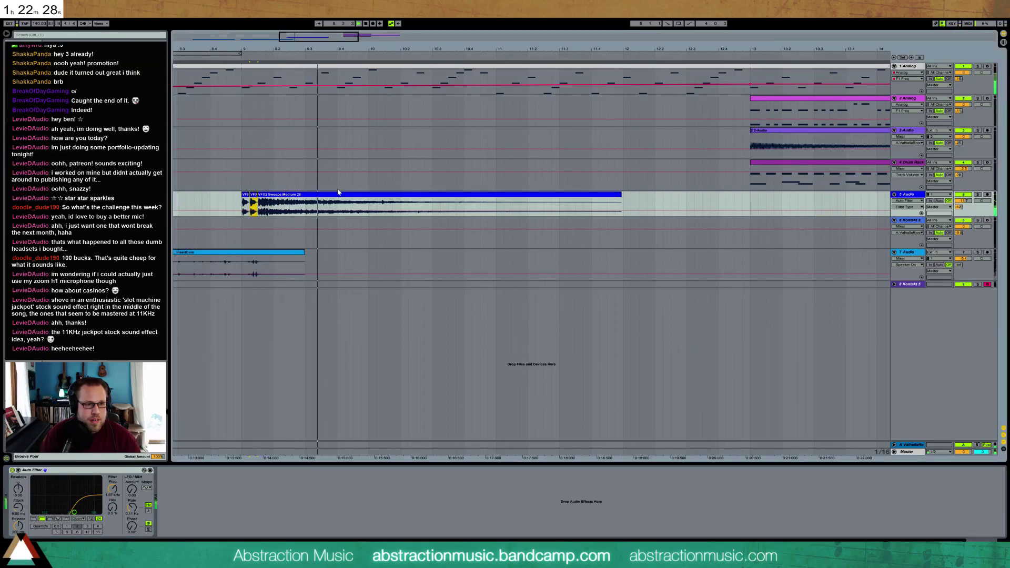
{"action": "left_click_drag", "start_coordinate": [74, 513], "coordinate": [77, 512]}
{"action": "key", "text": "space"}
Step: Insert an audio track below 5 Audio and place a rising VFX2 Sweeps Medium sample on it, ending just after bar 9
{"action": "left_click_drag", "start_coordinate": [303, 36], "coordinate": [296, 19]}
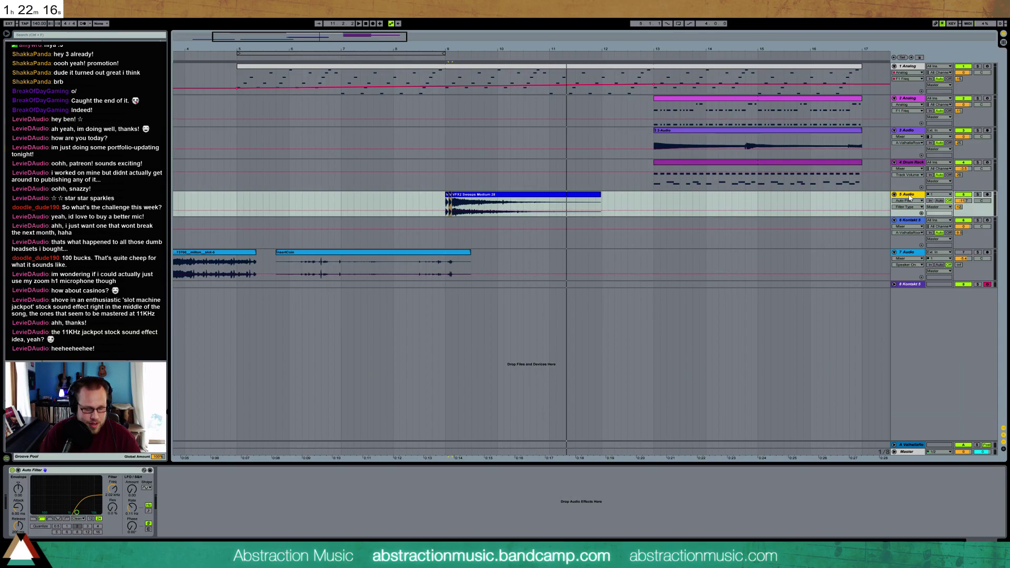
{"action": "key", "text": "ctrl+t"}
{"action": "left_click_drag", "start_coordinate": [305, 238], "coordinate": [367, 237]}
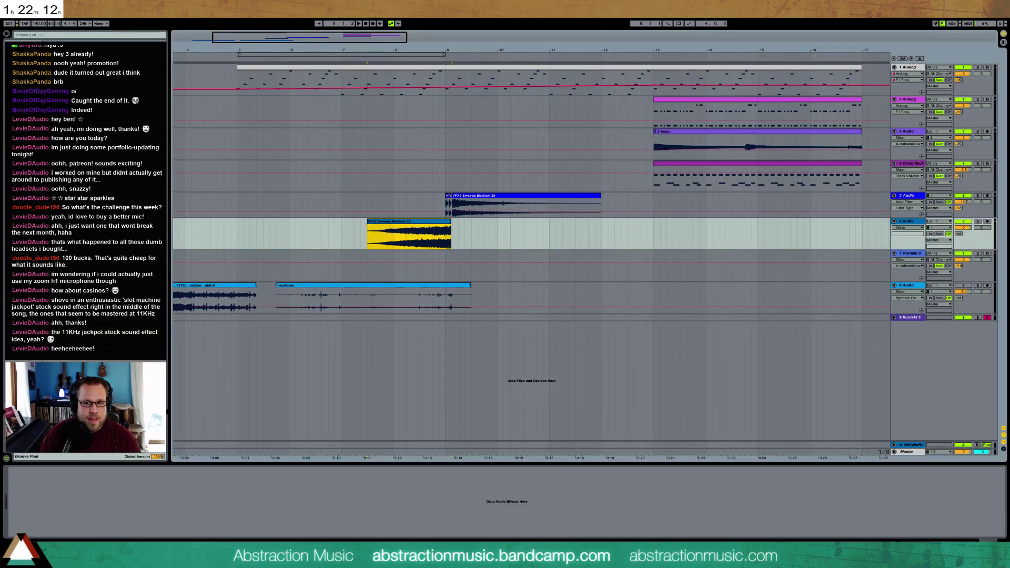
Step: Raise the 6 Audio track's reverb send, fade out the end of its rising sweep, and lower the track volume
{"action": "mouse_move", "coordinate": [958, 234]}
{"action": "left_mouse_down"}
{"action": "mouse_move", "coordinate": [958, 216]}
{"action": "mouse_move", "coordinate": [959, 226]}
{"action": "left_mouse_up"}
{"action": "left_click", "coordinate": [416, 227]}
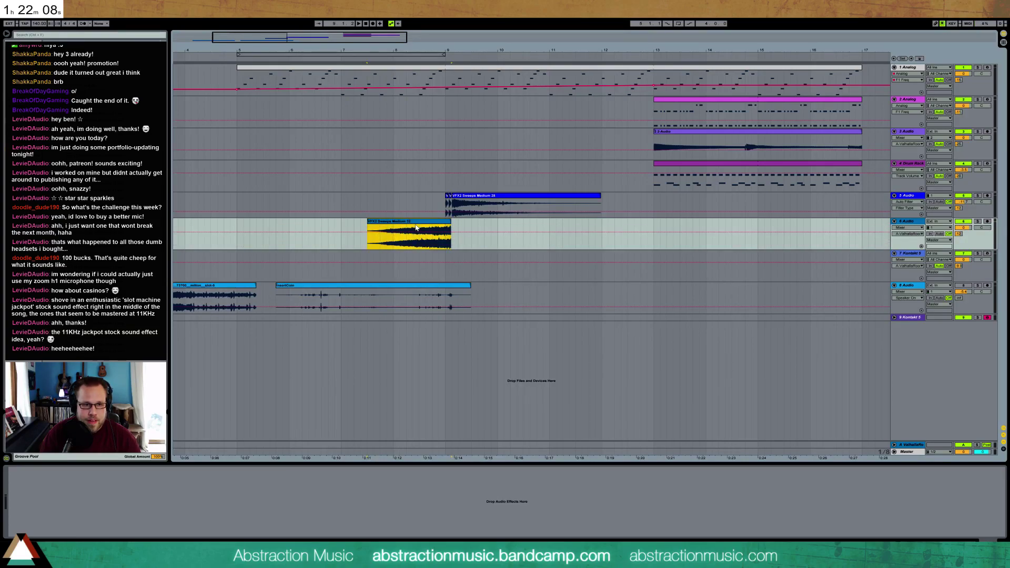
{"action": "left_click_drag", "start_coordinate": [449, 229], "coordinate": [441, 230]}
{"action": "left_click_drag", "start_coordinate": [960, 228], "coordinate": [960, 243]}
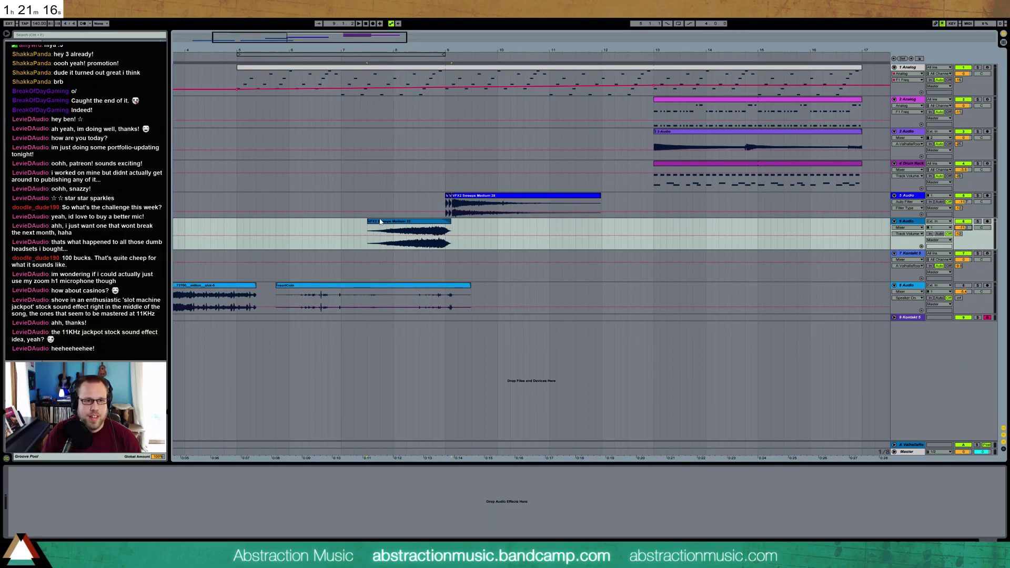
Step: Copy the Auto Filter from 5 Audio to the 6 Audio track and lower the copy's cutoff slightly
{"action": "left_click", "coordinate": [407, 221]}
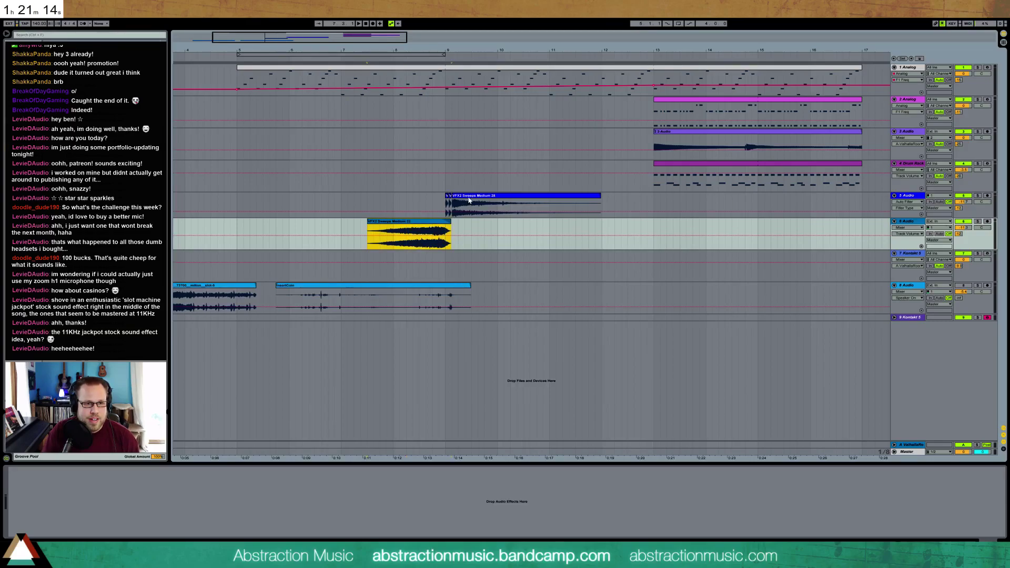
{"action": "left_click", "coordinate": [453, 209]}
{"action": "left_click", "coordinate": [108, 477]}
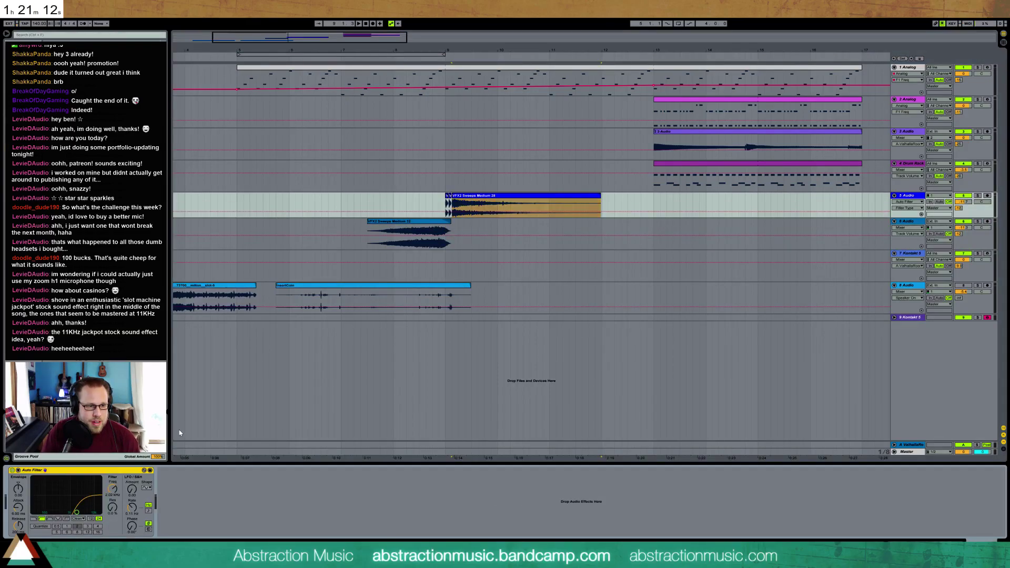
{"action": "left_click", "coordinate": [420, 222]}
{"action": "left_click", "coordinate": [53, 492]}
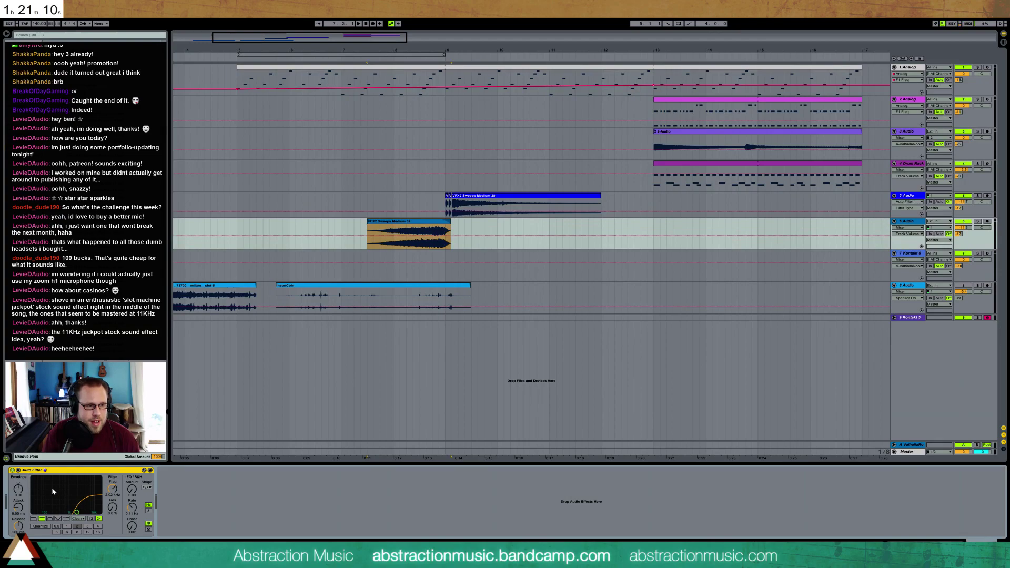
{"action": "left_click_drag", "start_coordinate": [77, 513], "coordinate": [75, 512]}
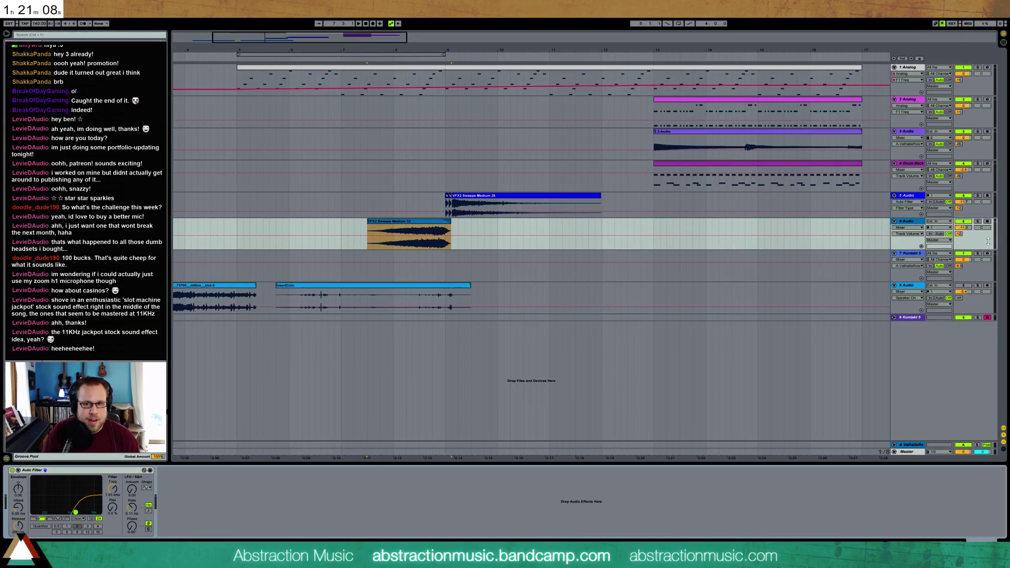
Step: Play the intro from bar 5 to hear the two sweep tracks together
{"action": "left_click", "coordinate": [967, 228]}
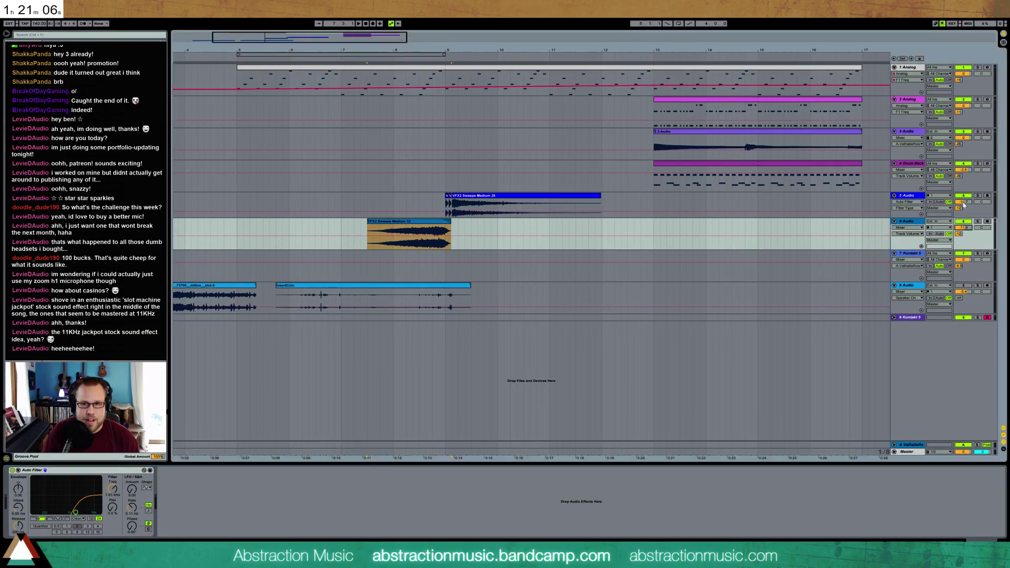
{"action": "left_click", "coordinate": [964, 203]}
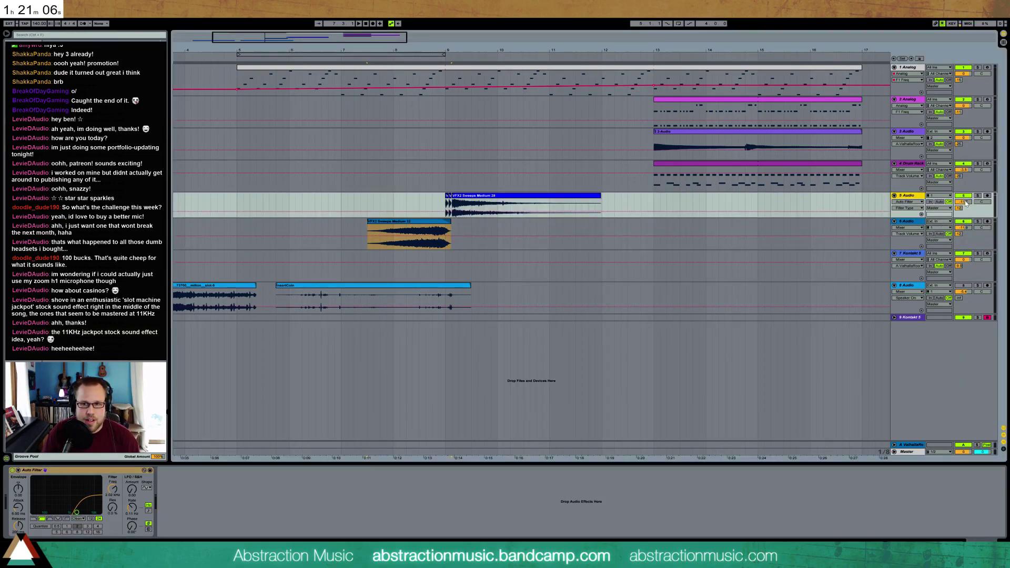
{"action": "left_click", "coordinate": [243, 234]}
{"action": "key", "text": "space"}
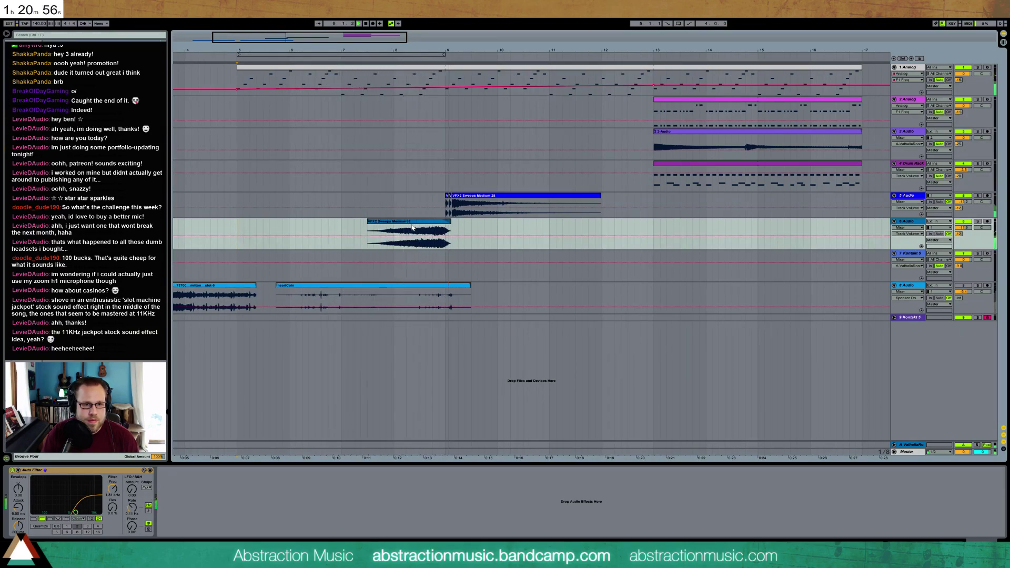
Step: Duplicate the rising sweep on the 6 Audio track and reverse the copy
{"action": "left_click", "coordinate": [450, 224]}
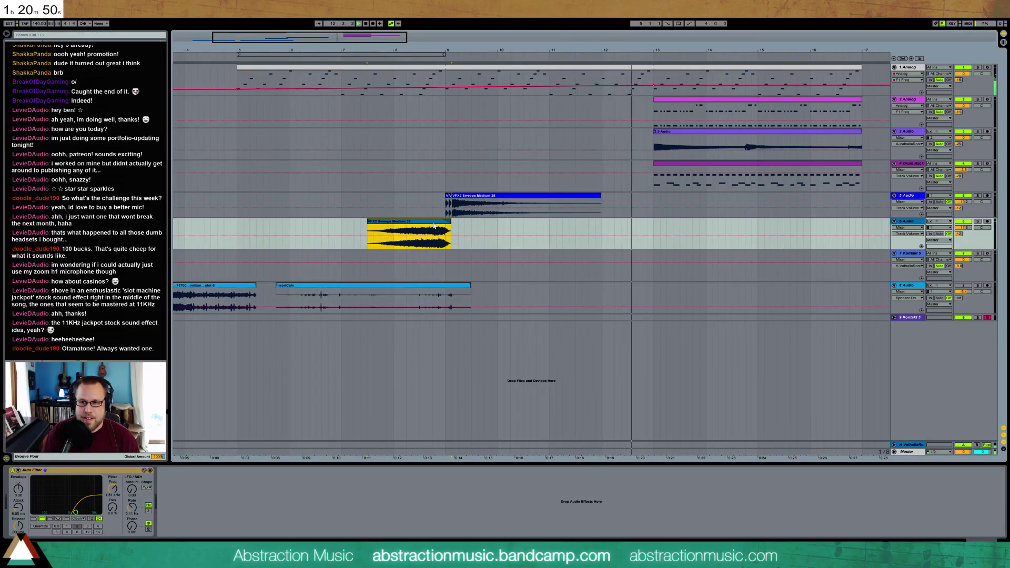
{"action": "key", "text": "ctrl+d"}
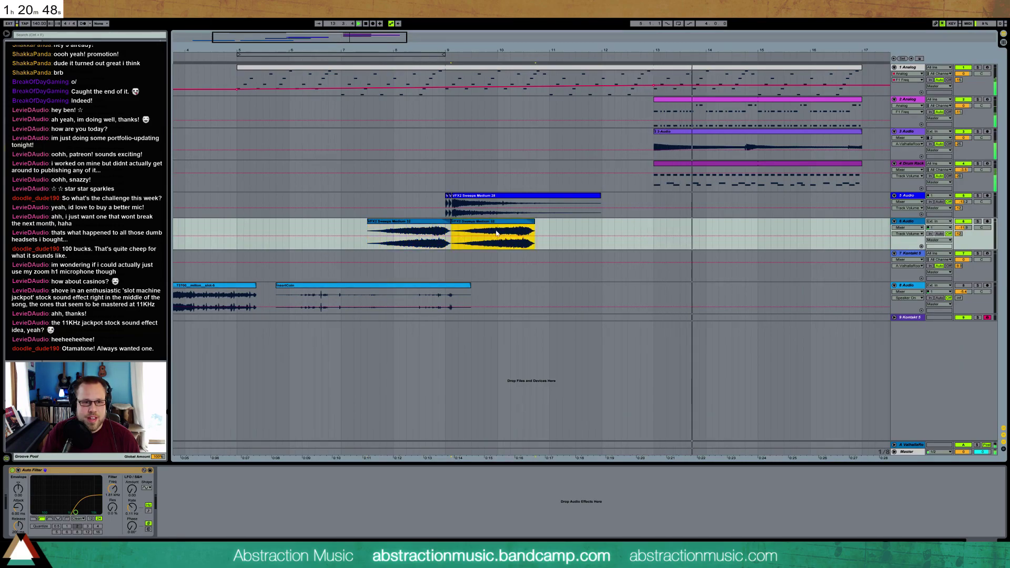
{"action": "double_click", "coordinate": [487, 223]}
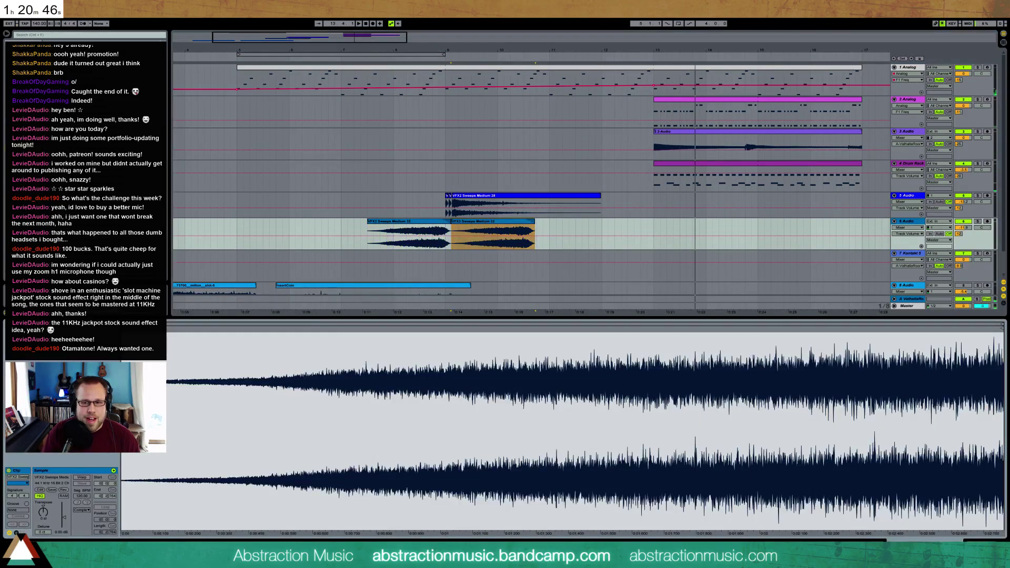
{"action": "key", "text": "shift+Tab"}
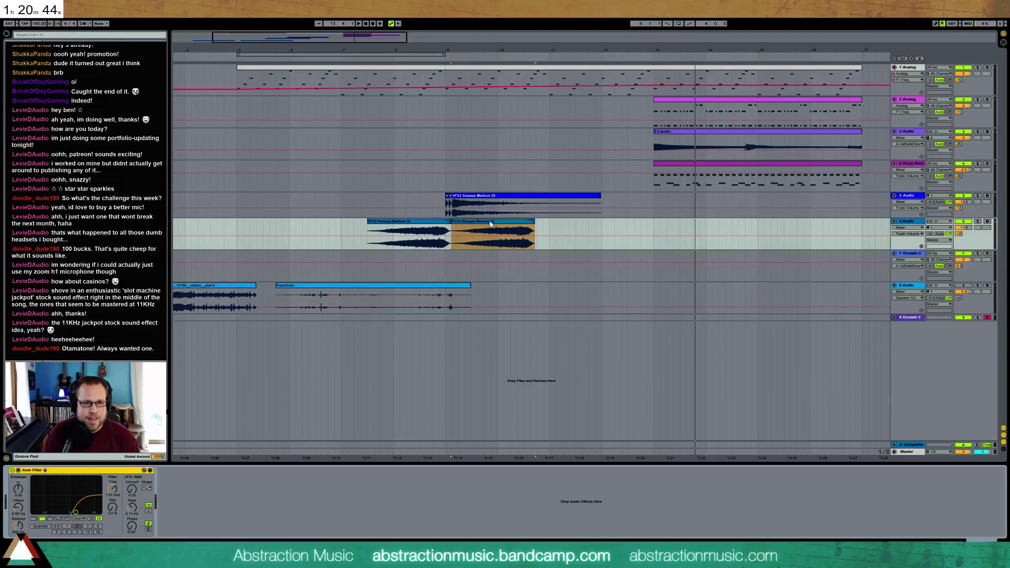
{"action": "key", "text": "shift+Tab"}
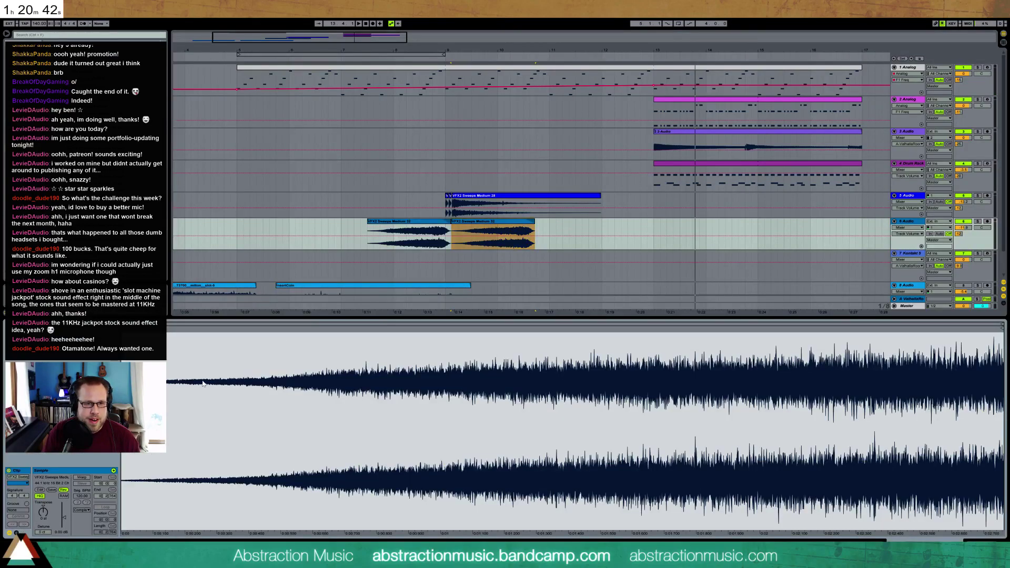
{"action": "left_click", "coordinate": [63, 490]}
{"action": "left_click", "coordinate": [465, 225]}
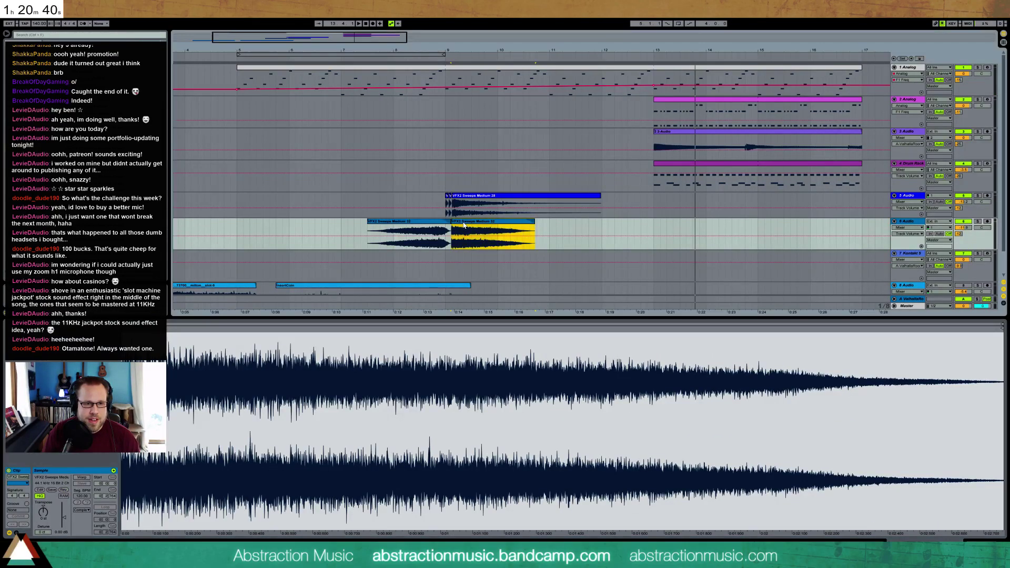
Step: Move the reversed copy back to bar 9, nudge its join with the rising sweep slightly later, and crossfade the two clips
{"action": "left_click_drag", "start_coordinate": [458, 225], "coordinate": [450, 228]}
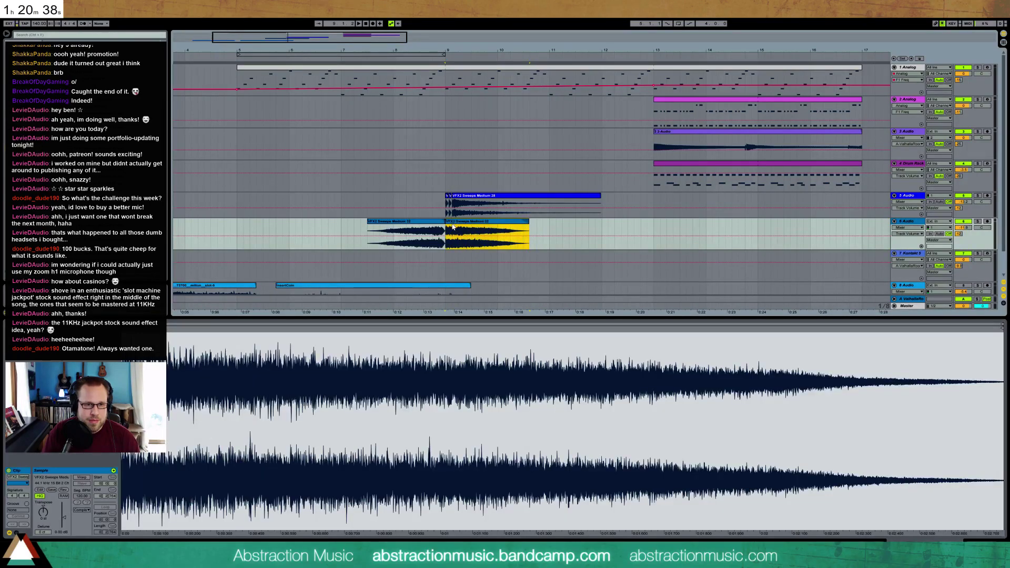
{"action": "key", "text": "ctrl+alt+f"}
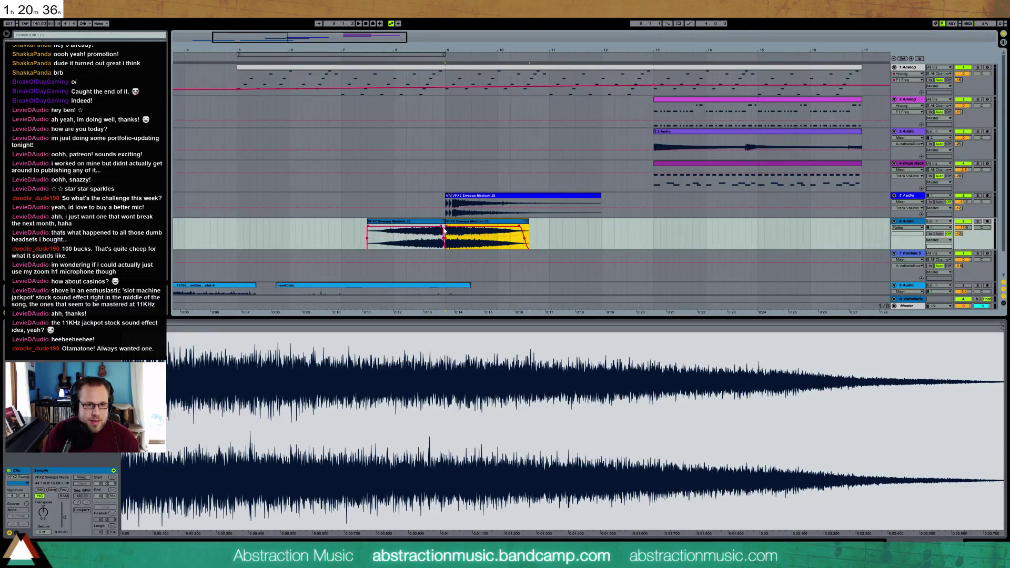
{"action": "left_click_drag", "start_coordinate": [448, 227], "coordinate": [452, 227]}
{"action": "left_click", "coordinate": [451, 228]}
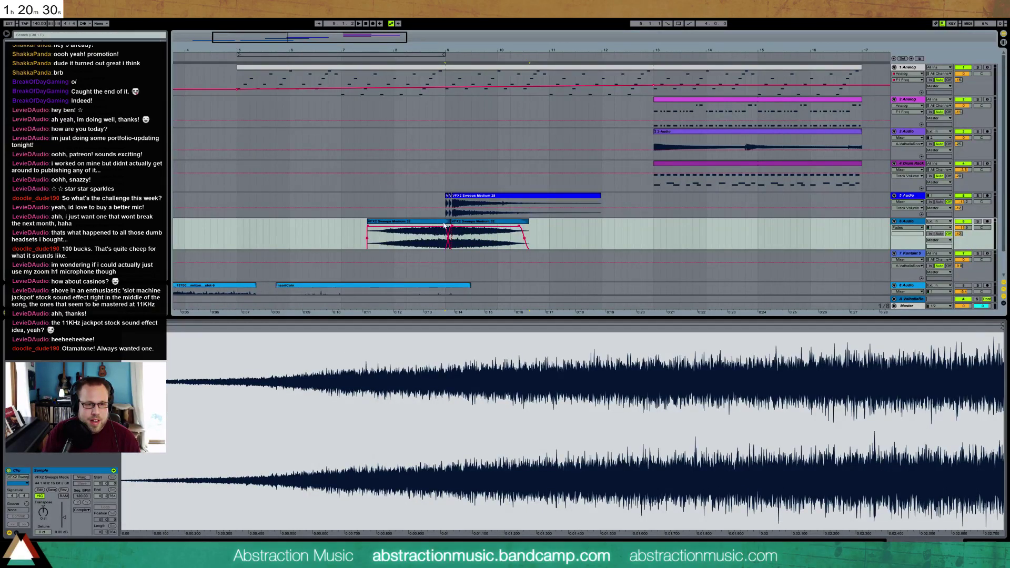
Step: Lower the reversed copy's clip gain and reduce the 6 Audio track's volume while playing the sweeps
{"action": "left_click", "coordinate": [467, 223]}
{"action": "left_click_drag", "start_coordinate": [65, 517], "coordinate": [64, 521]}
{"action": "left_click", "coordinate": [362, 229]}
{"action": "key", "text": "space"}
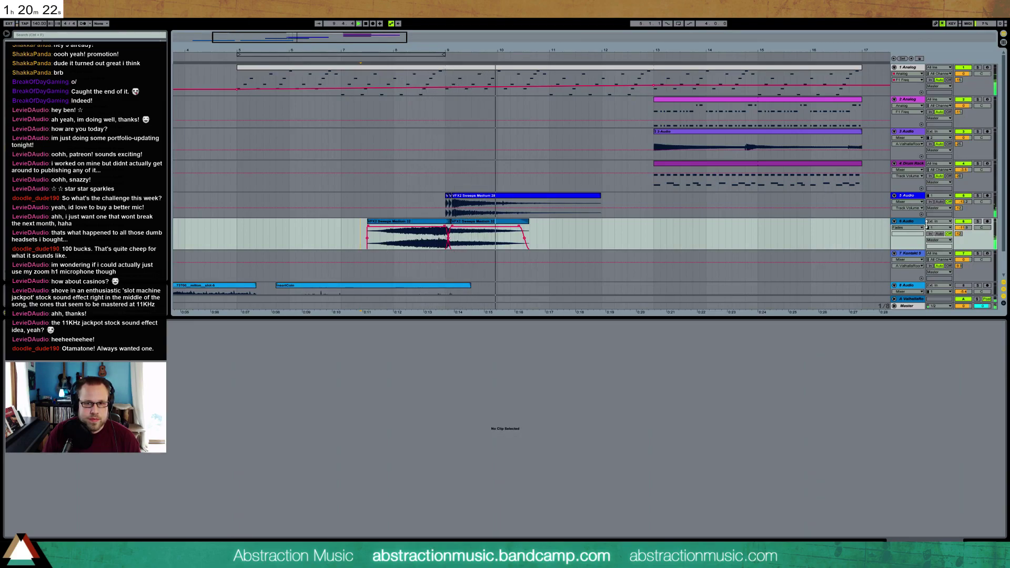
{"action": "left_click_drag", "start_coordinate": [964, 228], "coordinate": [963, 240]}
{"action": "key", "text": "space"}
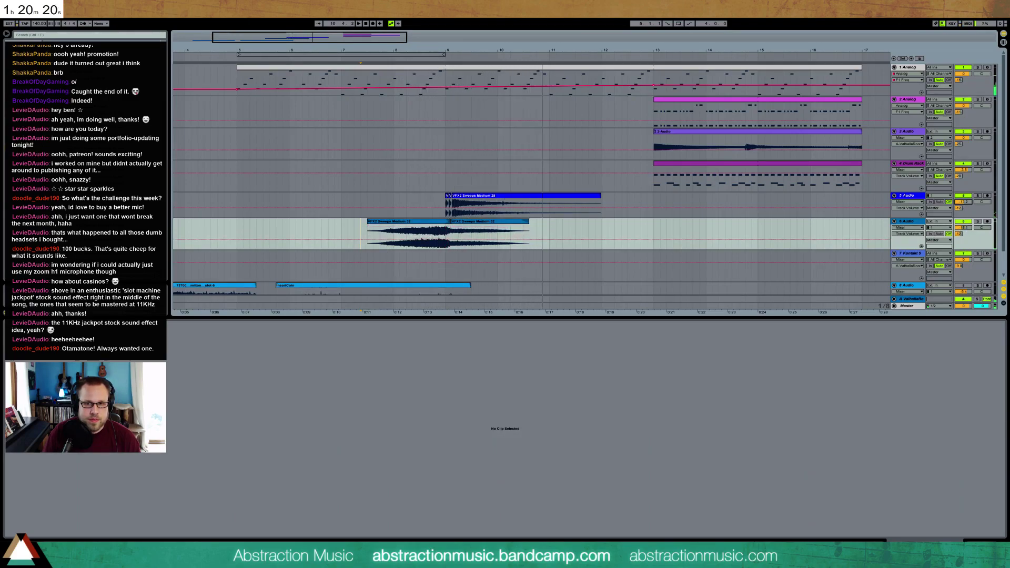
Step: Add a Ping Pong Delay after the Auto Filter on the 5 Audio track, adjust it and play the sweep from bar 9
{"action": "left_click", "coordinate": [637, 198]}
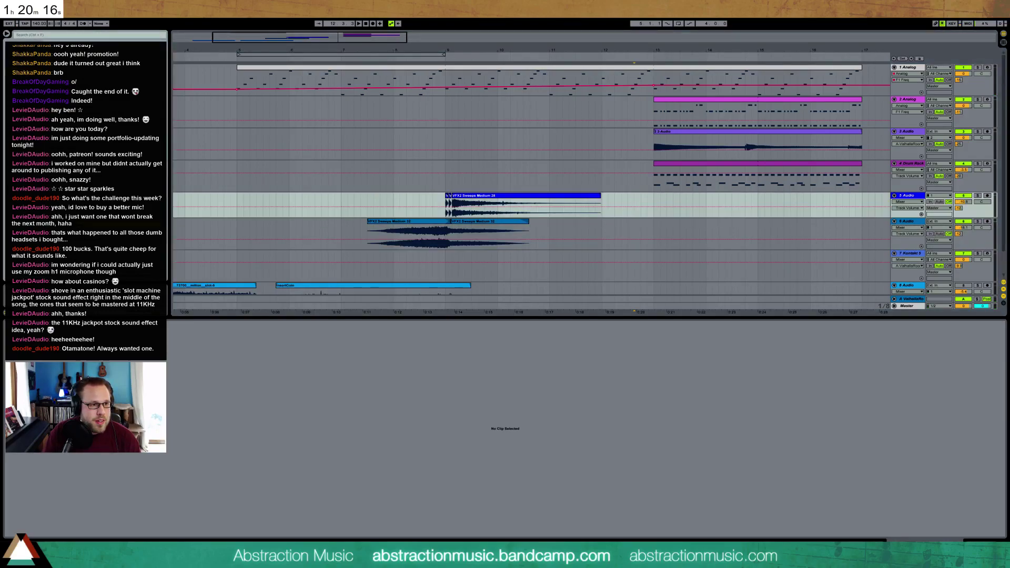
{"action": "left_click", "coordinate": [980, 545]}
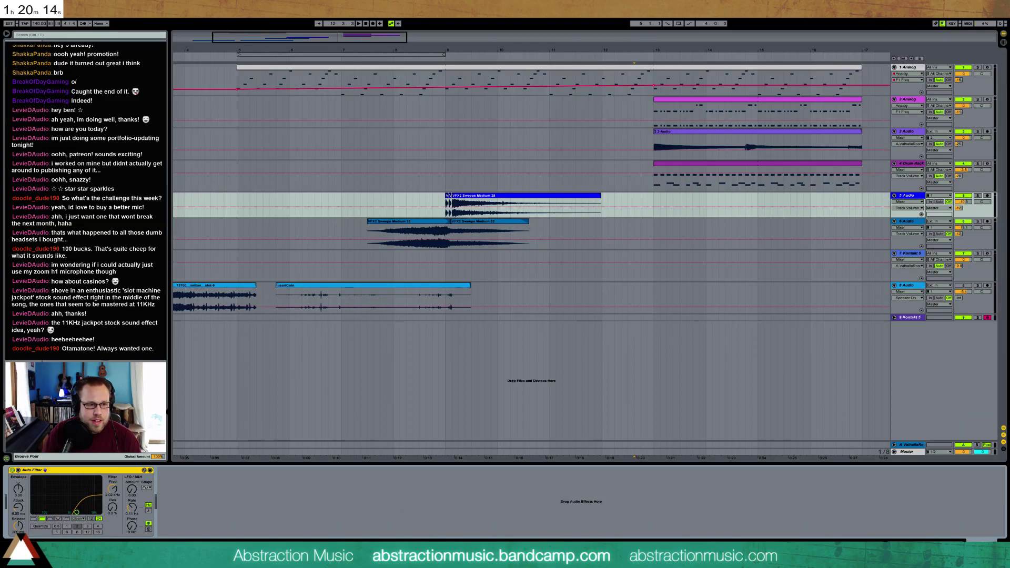
{"action": "left_click_drag", "start_coordinate": [95, 227], "coordinate": [185, 483]}
{"action": "left_click", "coordinate": [173, 508]}
{"action": "left_click", "coordinate": [445, 213]}
{"action": "key", "text": "space"}
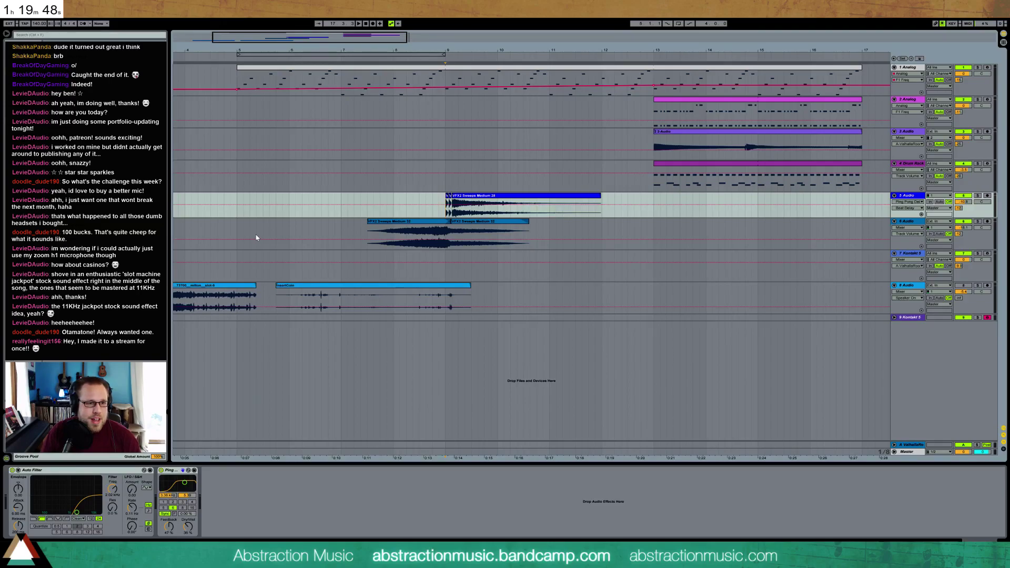
Step: Play the intro from bar 5 and adjust the 5 Audio track's volume during playback
{"action": "left_click", "coordinate": [239, 229]}
{"action": "key", "text": "space"}
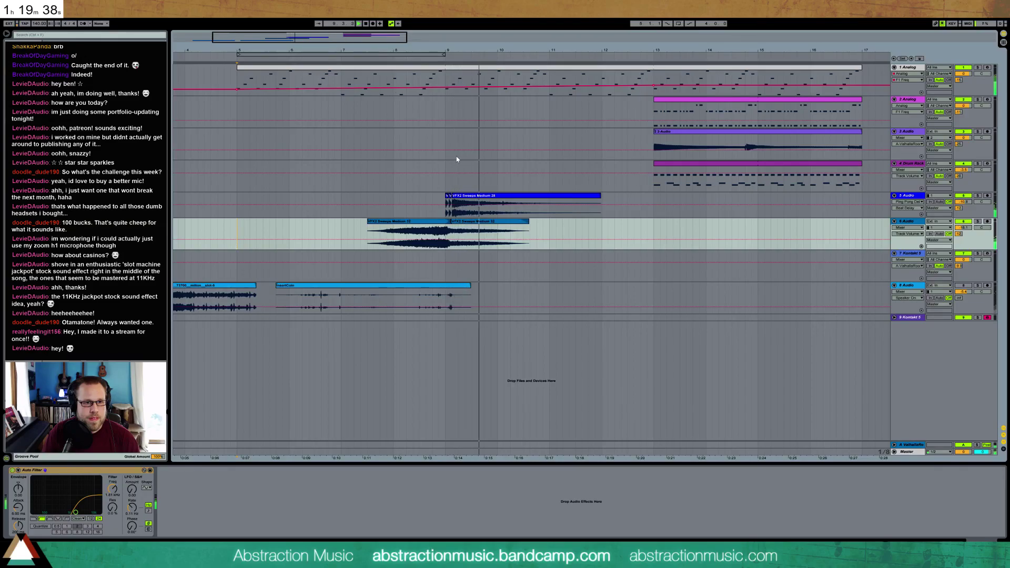
{"action": "left_click_drag", "start_coordinate": [967, 202], "coordinate": [967, 200]}
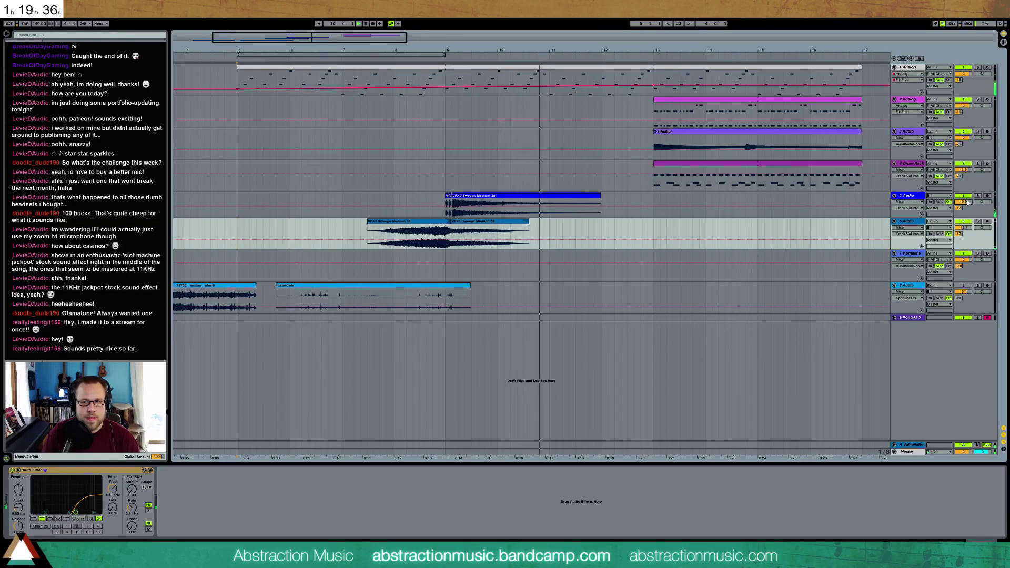
Step: Place a reversed sweep copy ending at bar 13 and move it onto the 5 Audio track, overlapping the existing sweep
{"action": "left_click_drag", "start_coordinate": [405, 39], "coordinate": [418, 37]}
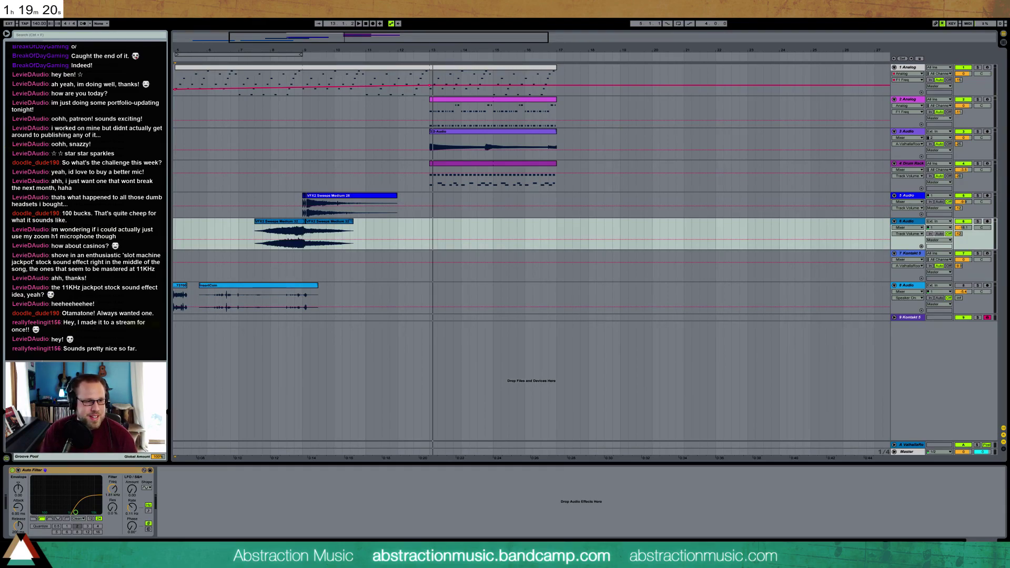
{"action": "left_click_drag", "start_coordinate": [174, 303], "coordinate": [383, 221]}
{"action": "left_click", "coordinate": [395, 52]}
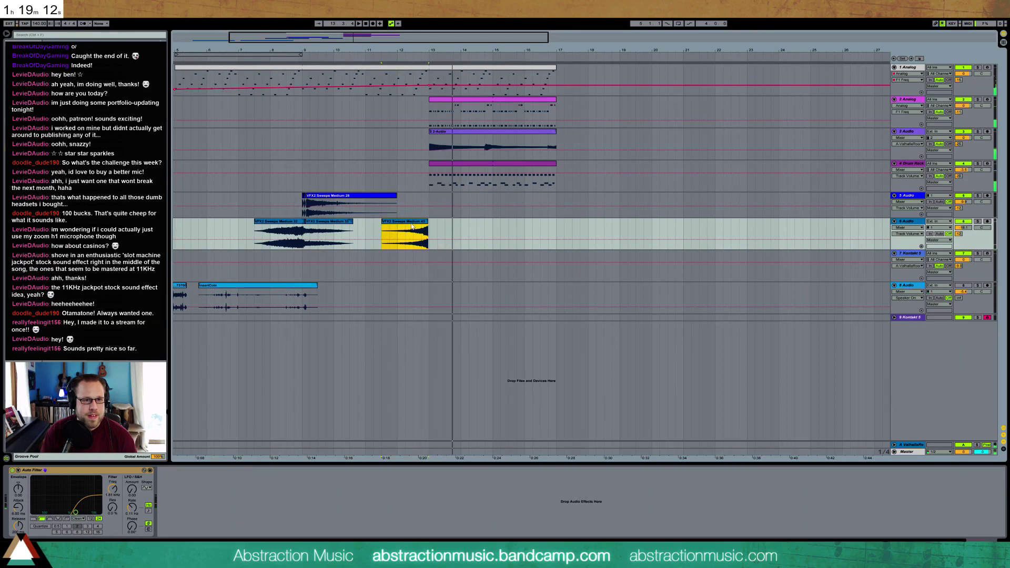
{"action": "left_click_drag", "start_coordinate": [412, 222], "coordinate": [392, 198]}
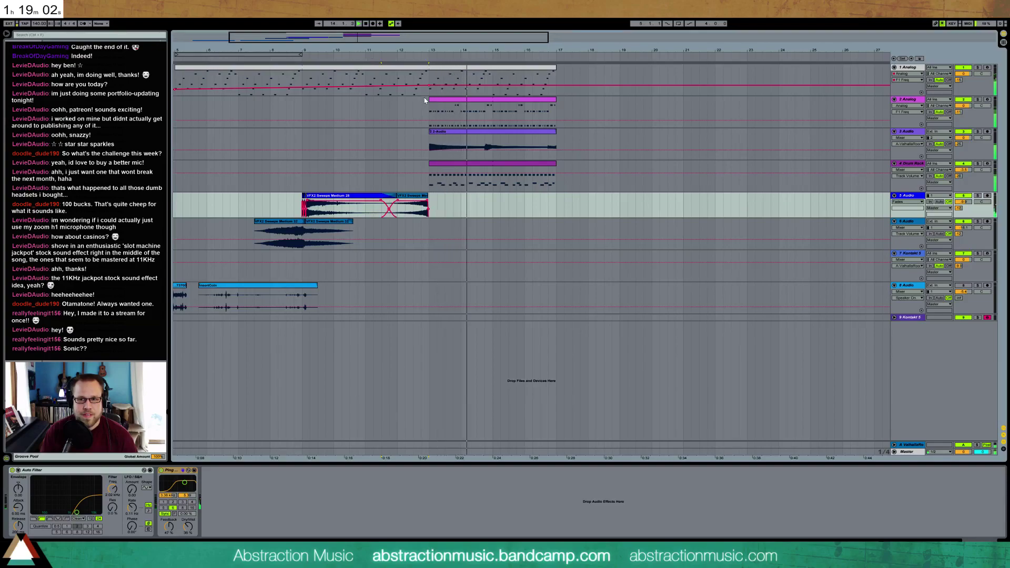
Step: Arm the 3 Audio track for recording, deactivate its clip at bar 13 and play the section
{"action": "left_click", "coordinate": [455, 133]}
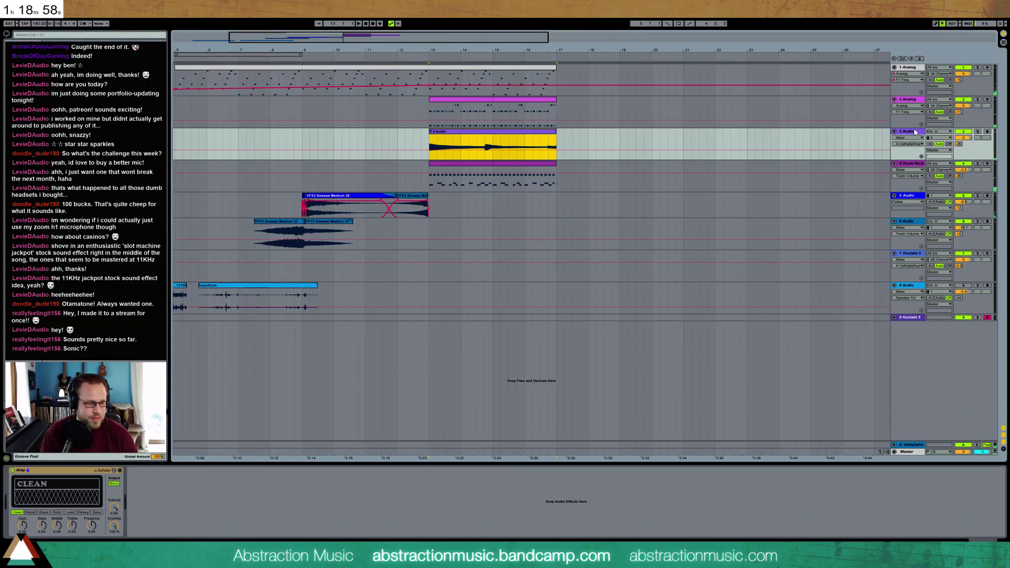
{"action": "left_click", "coordinate": [987, 132]}
{"action": "left_click", "coordinate": [430, 146]}
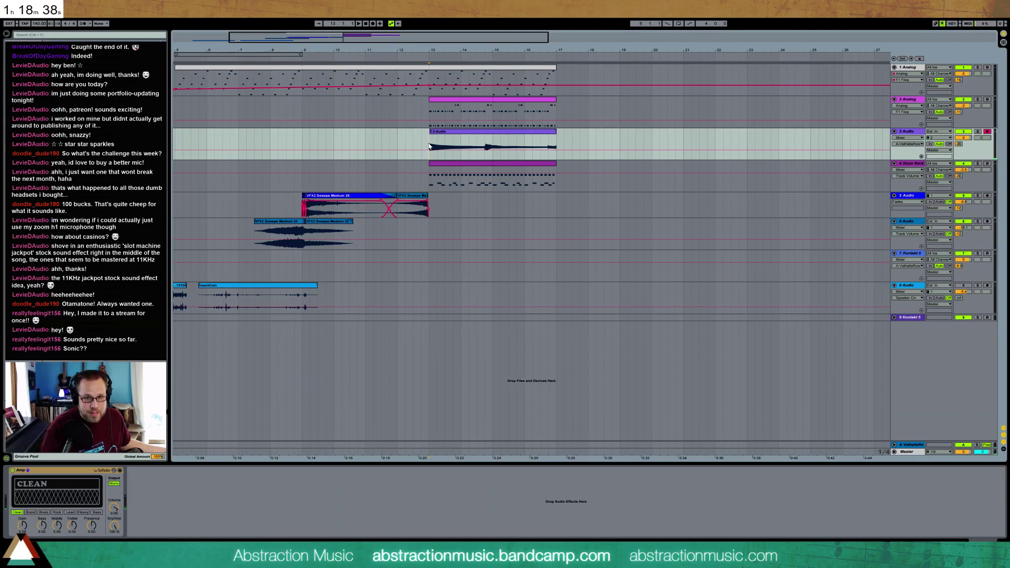
{"action": "left_click", "coordinate": [462, 132]}
{"action": "key", "text": "0"}
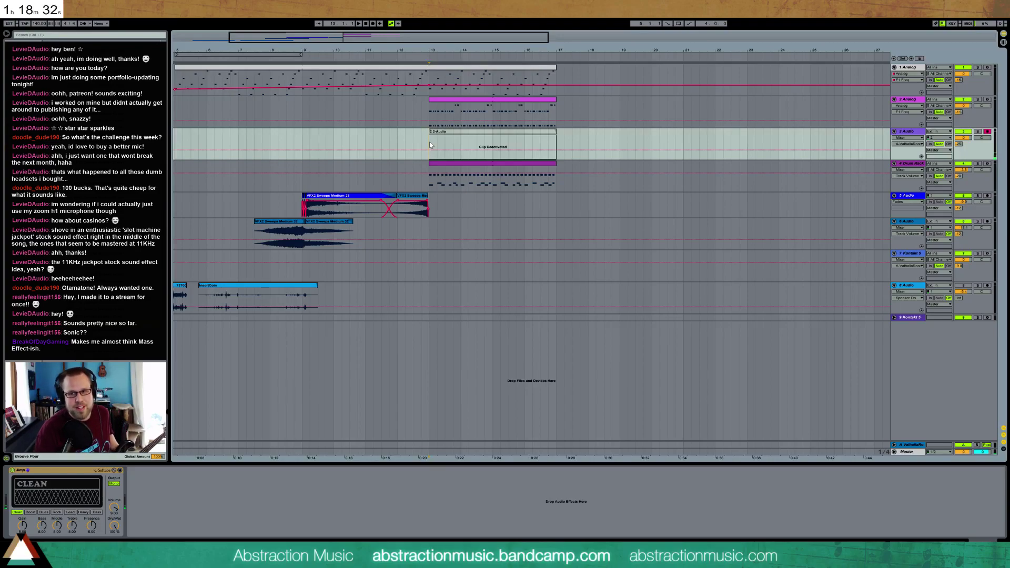
{"action": "key", "text": "space"}
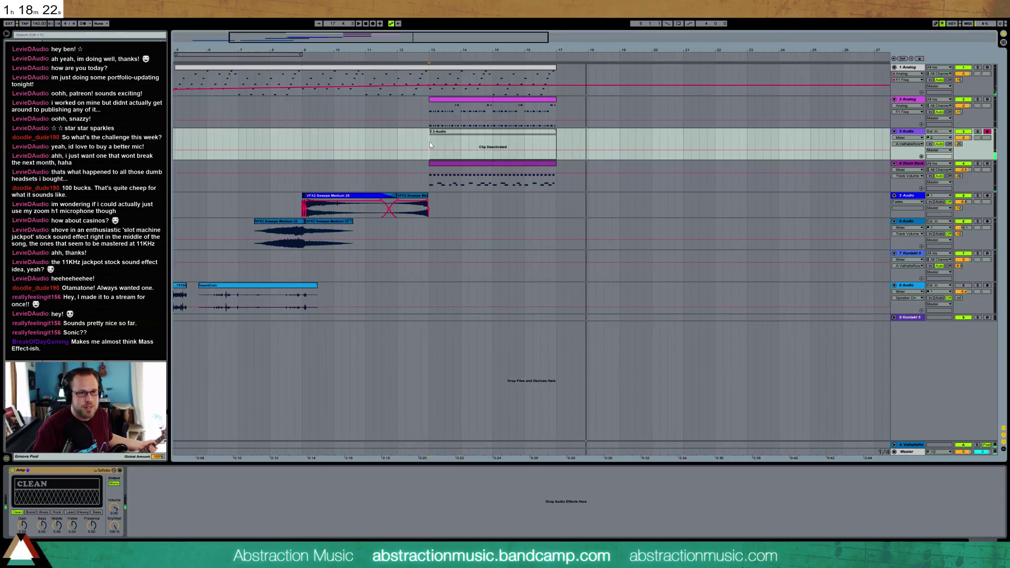
Step: Loop bars 13 to 17 using the 2 Analog clip and play the looped section
{"action": "left_click", "coordinate": [446, 102]}
{"action": "key", "text": "ctrl+l"}
{"action": "key", "text": "space"}
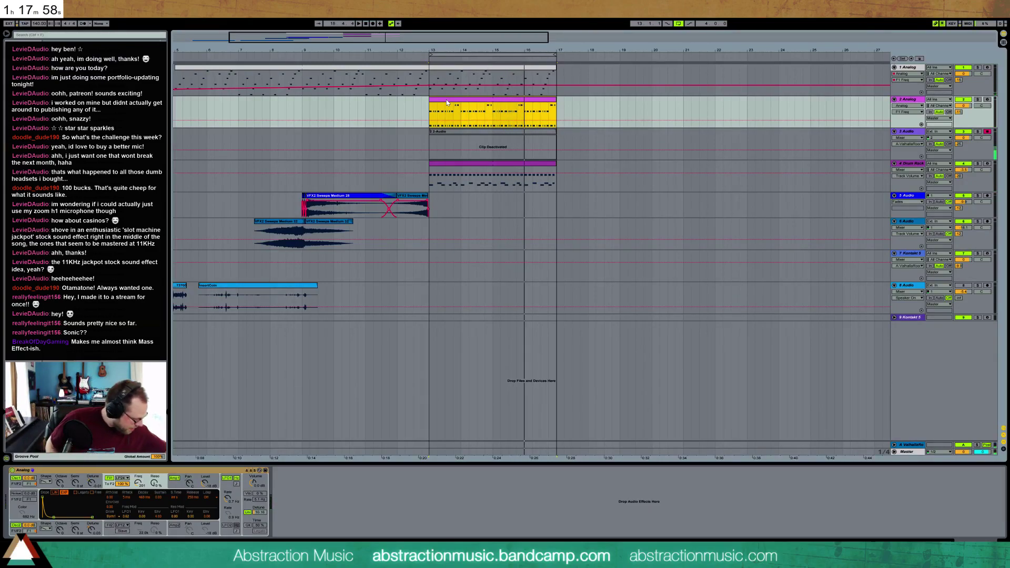
Step: Undo the deactivation of the 3 Audio clip and play the loop from bar 13
{"action": "left_click", "coordinate": [464, 136]}
{"action": "key", "text": "ctrl+z"}
{"action": "key", "text": "ctrl+z"}
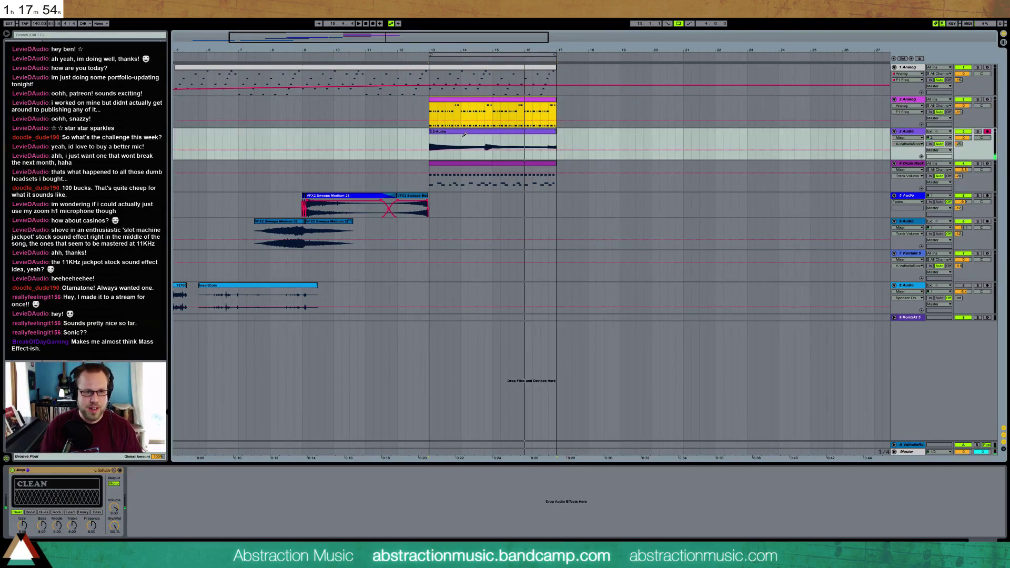
{"action": "key", "text": "space"}
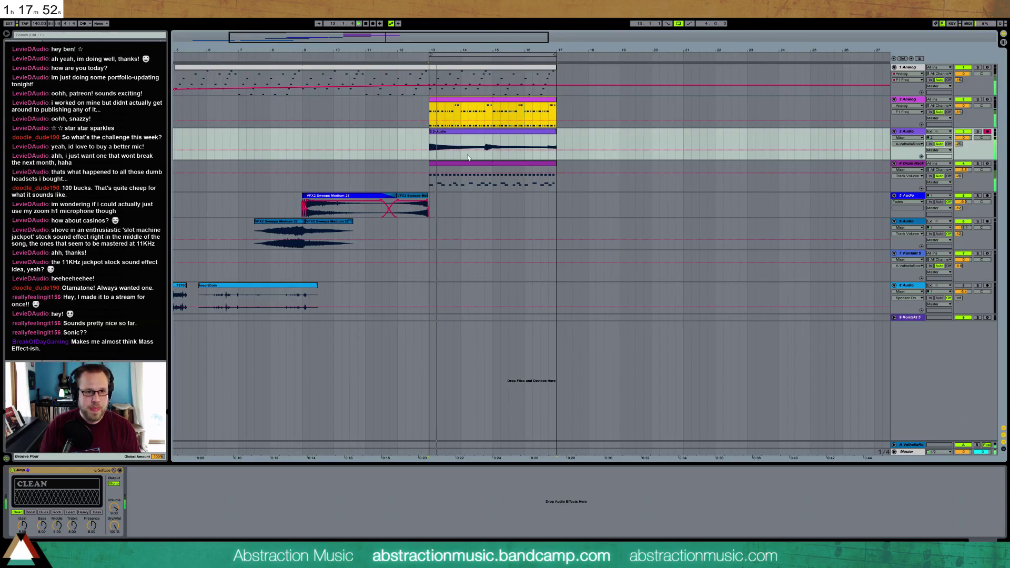
Step: Listen to the loop at bar 13 and review the surrounding arrangement back to the 8 Audio sound effects
{"action": "left_click", "coordinate": [908, 131]}
{"action": "left_click", "coordinate": [231, 57]}
{"action": "left_click_drag", "start_coordinate": [307, 50], "coordinate": [324, 65]}
{"action": "left_click", "coordinate": [200, 56]}
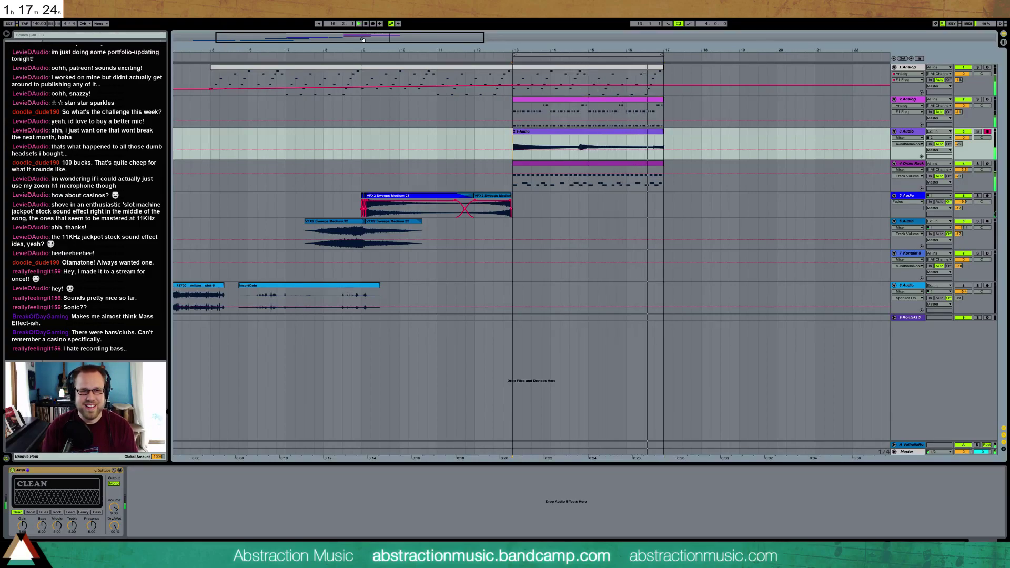
{"action": "left_click_drag", "start_coordinate": [363, 40], "coordinate": [404, 40]}
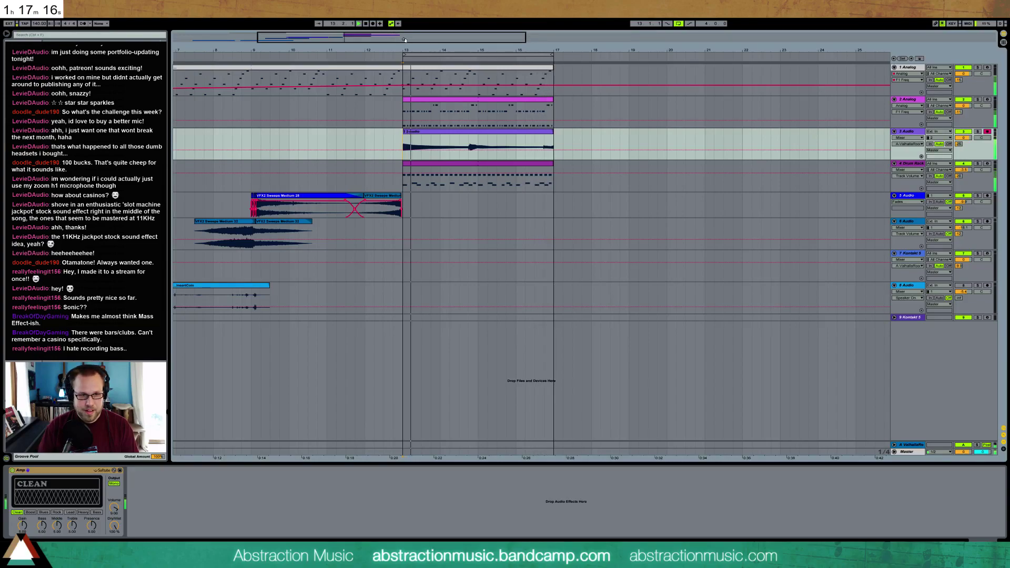
{"action": "key", "text": "space"}
{"action": "left_click_drag", "start_coordinate": [405, 40], "coordinate": [388, 40]}
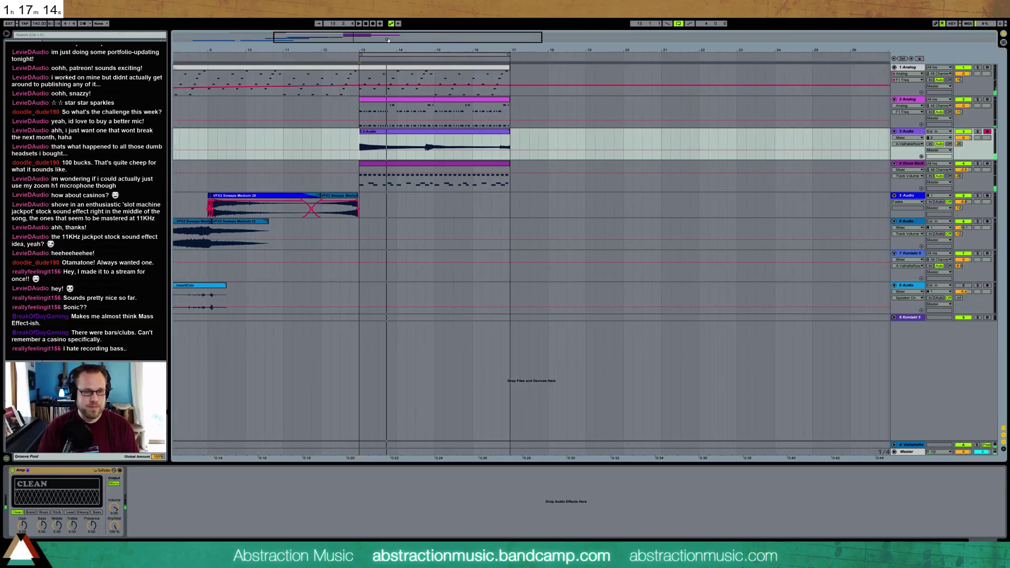
{"action": "left_click_drag", "start_coordinate": [368, 36], "coordinate": [325, 50]}
{"action": "left_click_drag", "start_coordinate": [446, 50], "coordinate": [621, 45]}
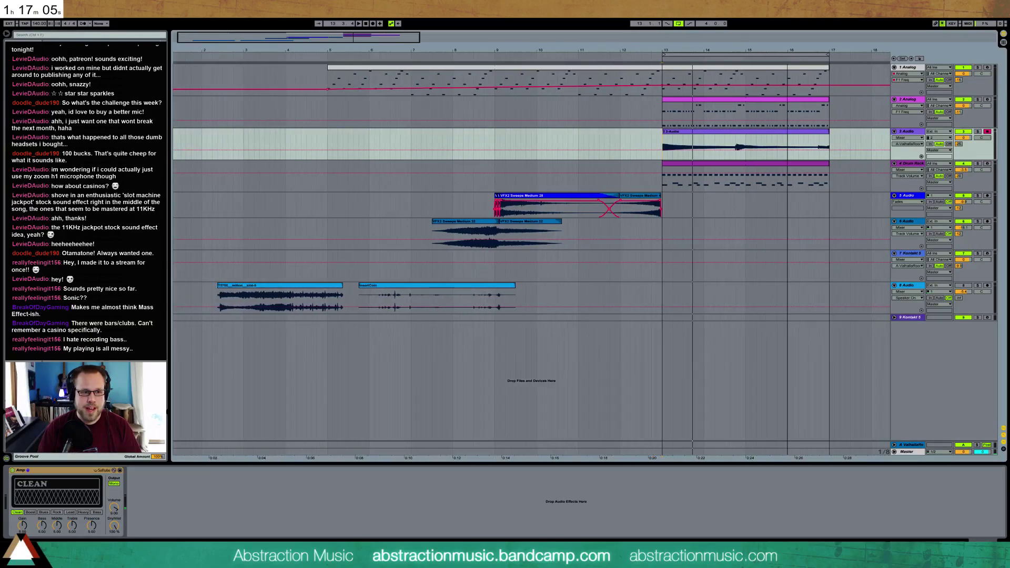
{"action": "left_click", "coordinate": [278, 286]}
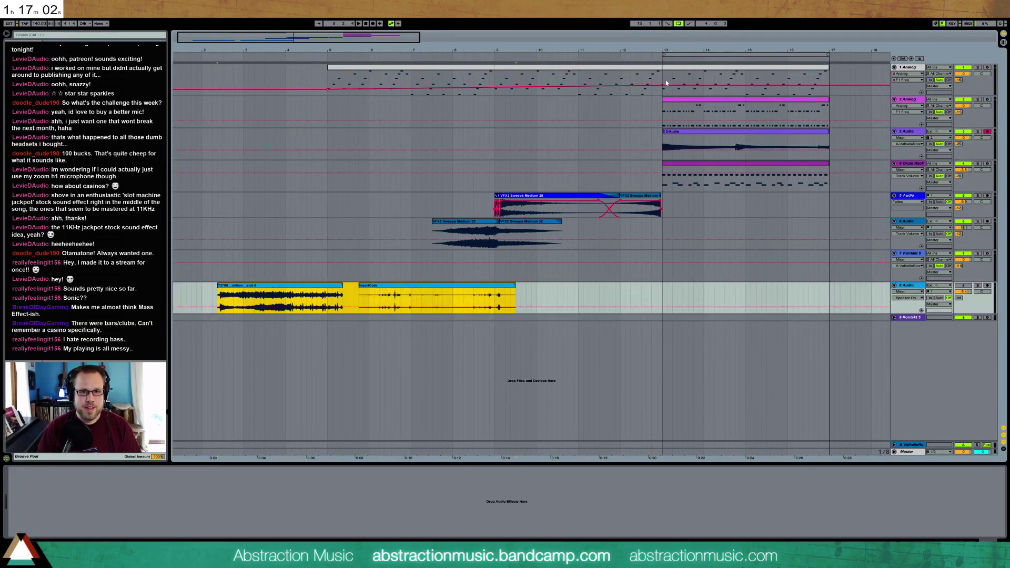
Step: Insert a MIDI track with Kontakt 5 directly below the Drum Rack track
{"action": "left_click", "coordinate": [662, 79]}
{"action": "left_click_drag", "start_coordinate": [372, 38], "coordinate": [431, 37]}
{"action": "left_click", "coordinate": [909, 169]}
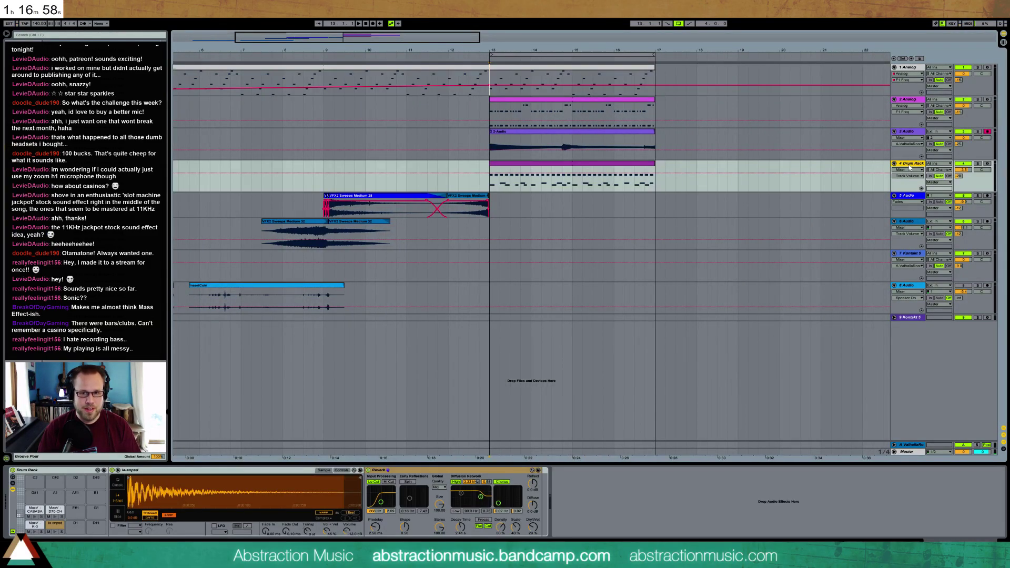
{"action": "key", "text": "ctrl+shift+t"}
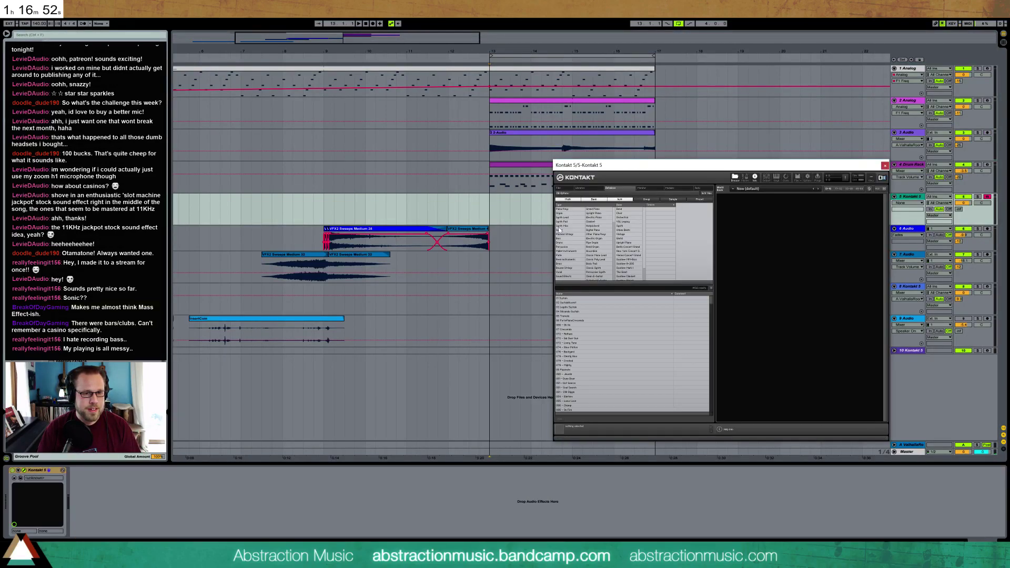
Step: Load the Scarbee Mark I - Stroke Tweaker instrument from the Vintage Keys library into the new Kontakt 5 and close its window
{"action": "left_click", "coordinate": [590, 190]}
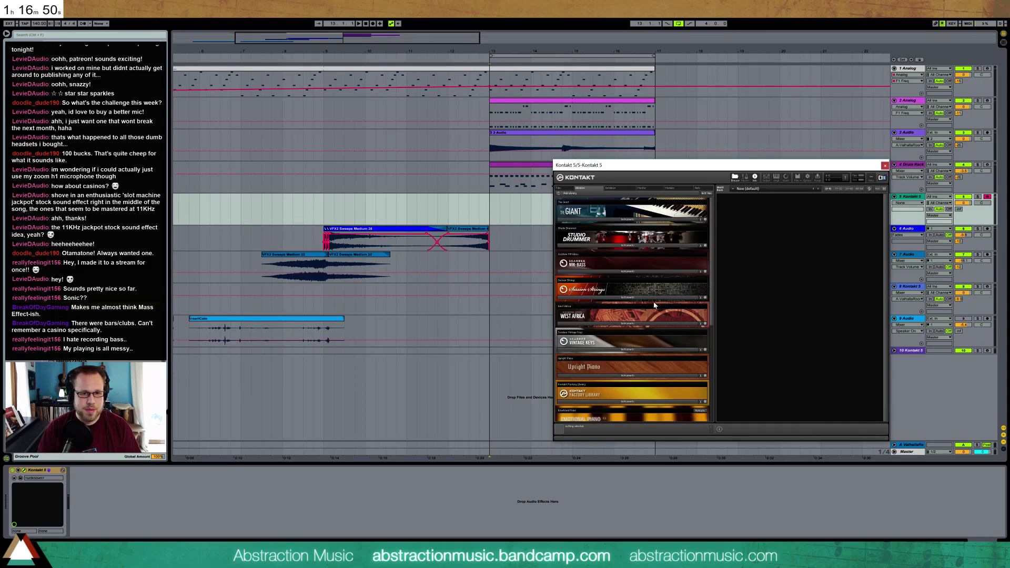
{"action": "left_click", "coordinate": [622, 347]}
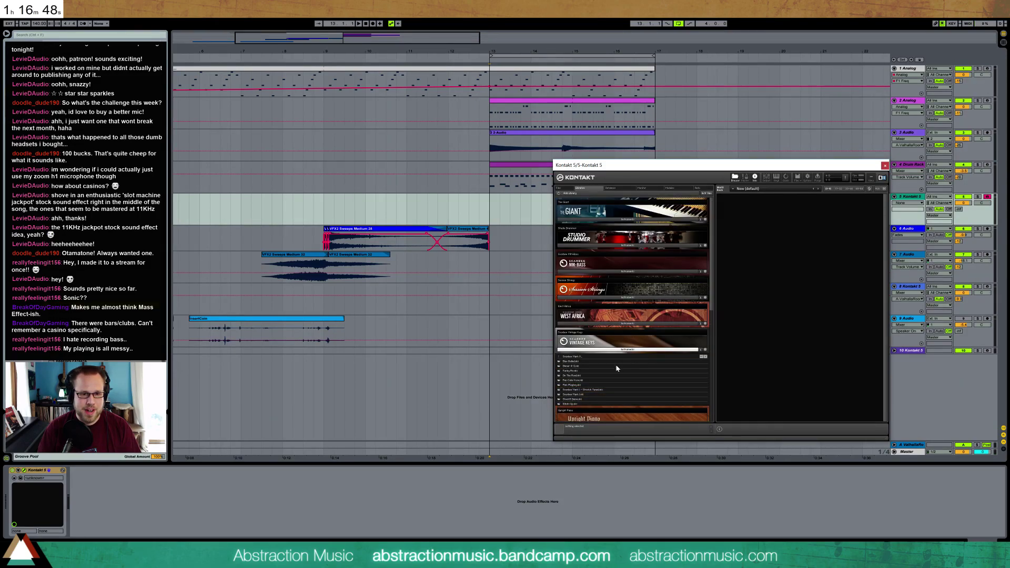
{"action": "double_click", "coordinate": [612, 390]}
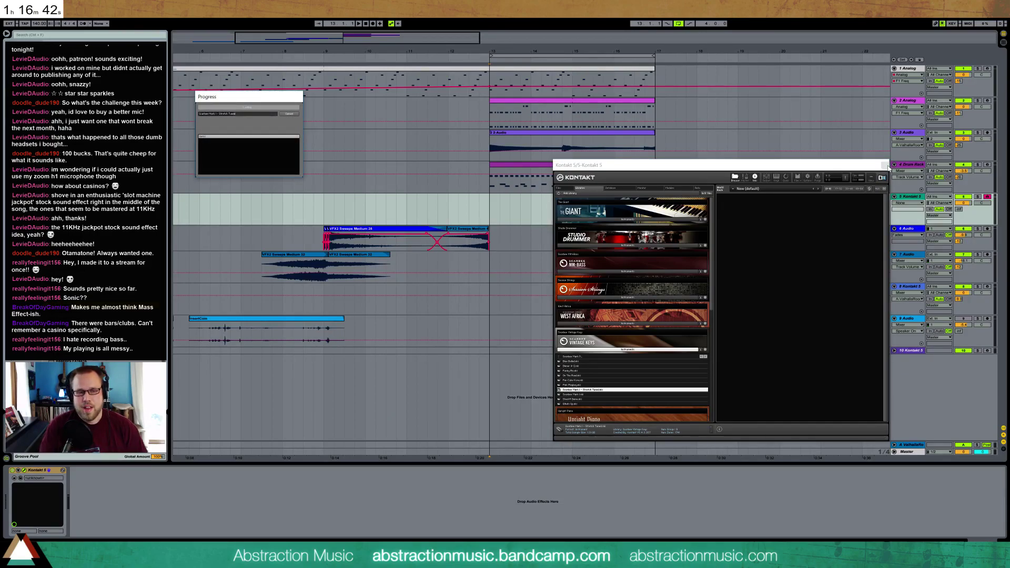
{"action": "left_click", "coordinate": [885, 166]}
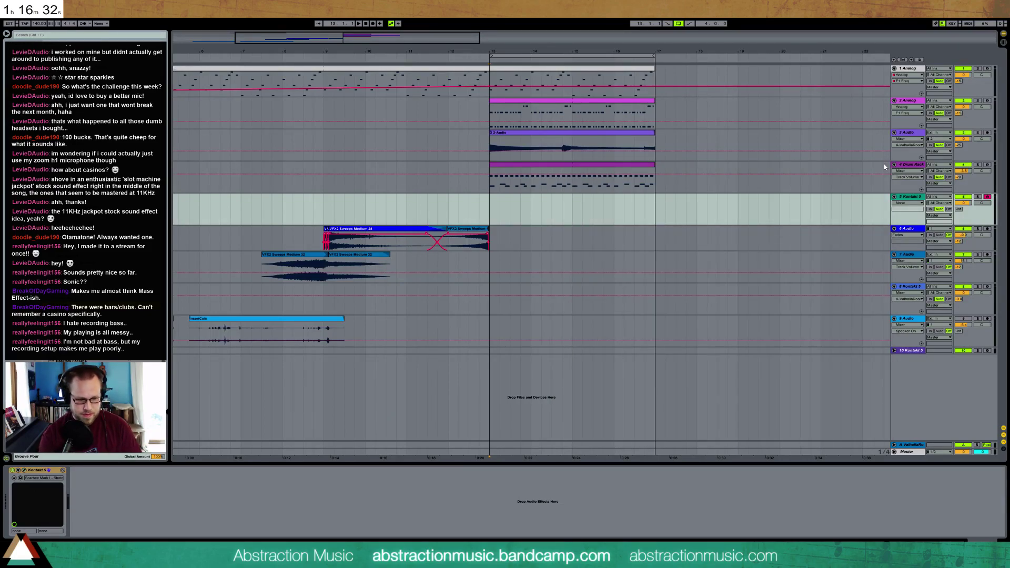
Step: Play the loop from bar 13 to audition the electric piano, checking the 1 Analog part against the new track
{"action": "key", "text": "space"}
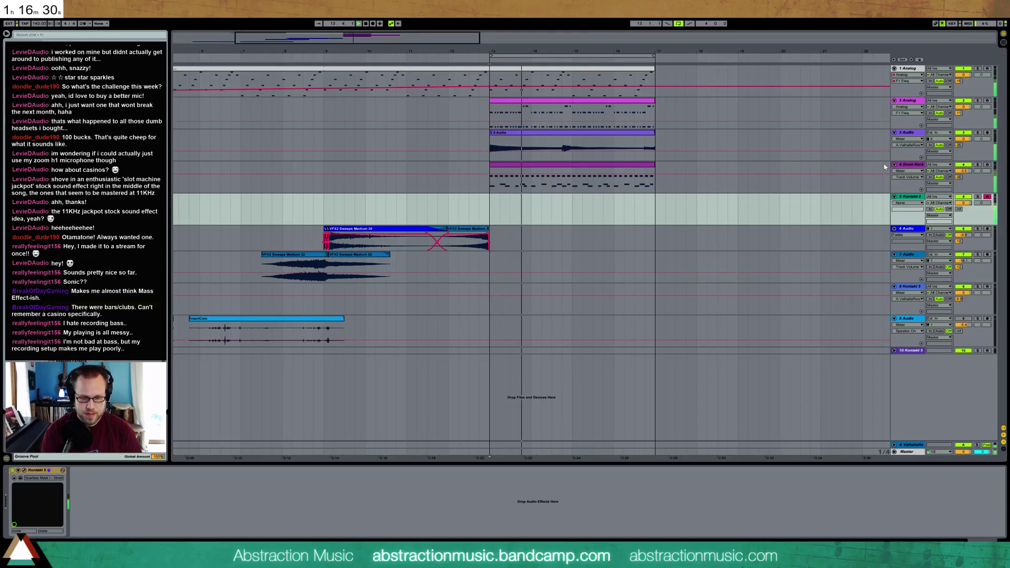
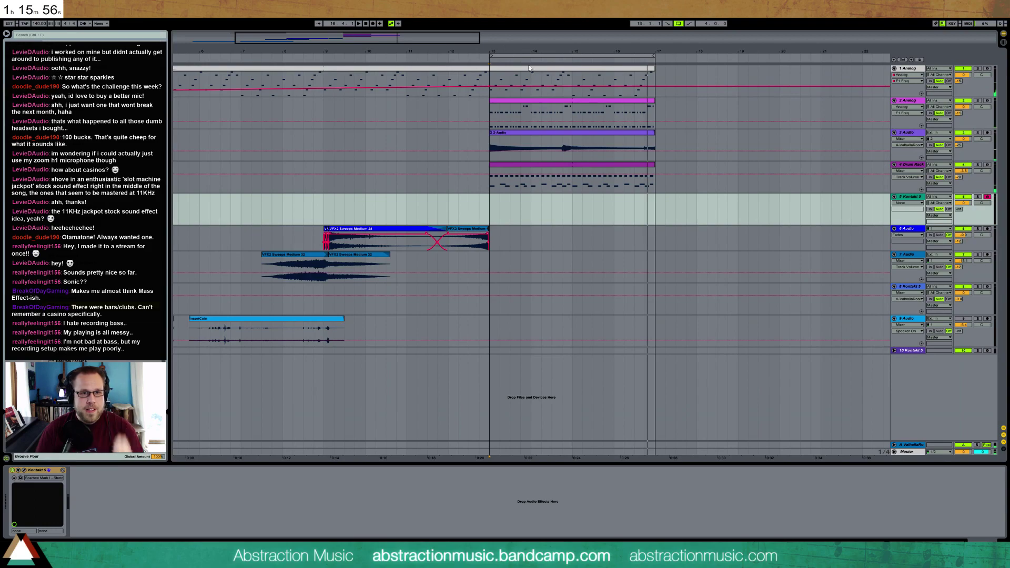
{"action": "key", "text": "space"}
{"action": "left_click", "coordinate": [546, 89]}
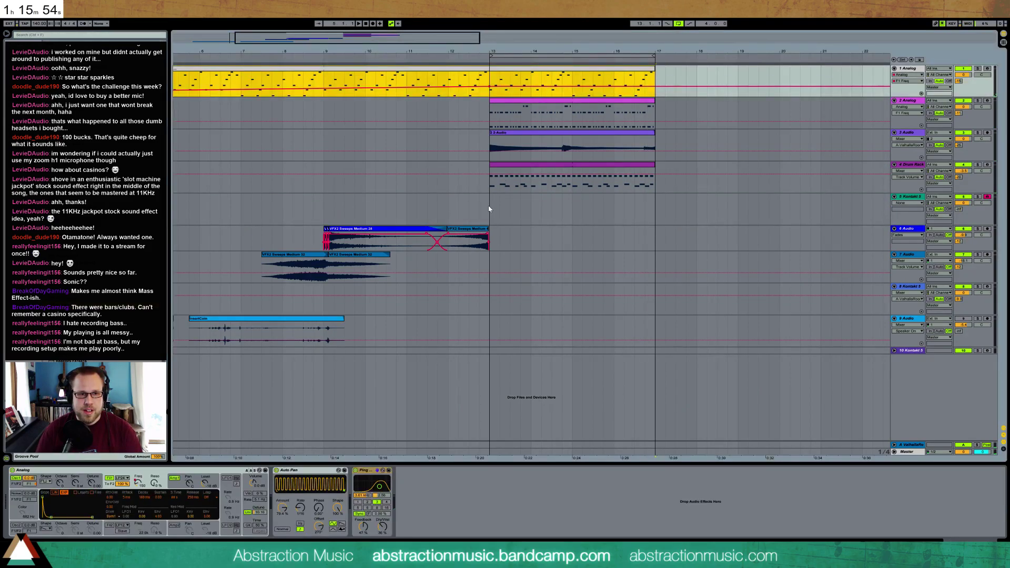
{"action": "left_click", "coordinate": [489, 208]}
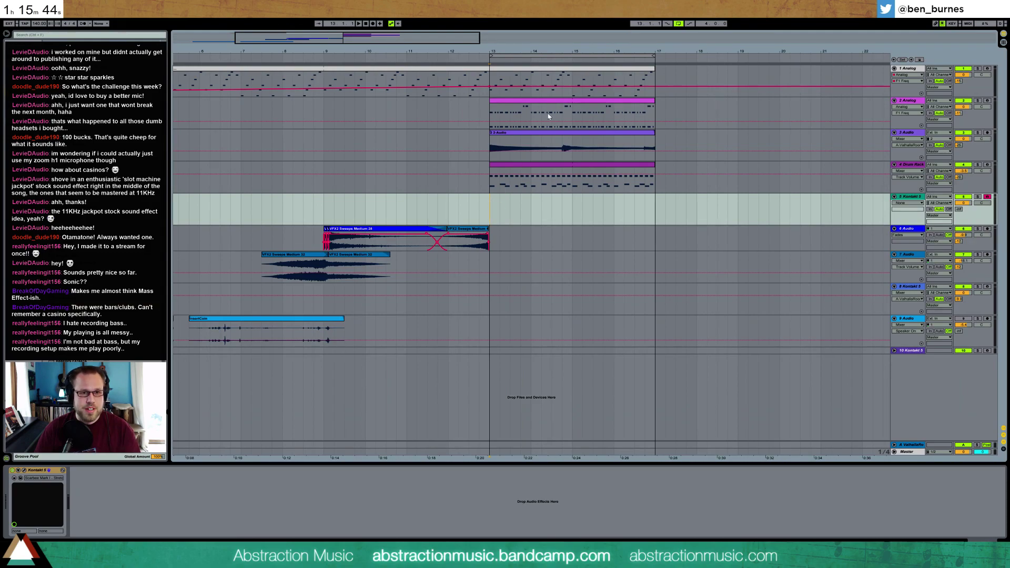
{"action": "left_click", "coordinate": [523, 76]}
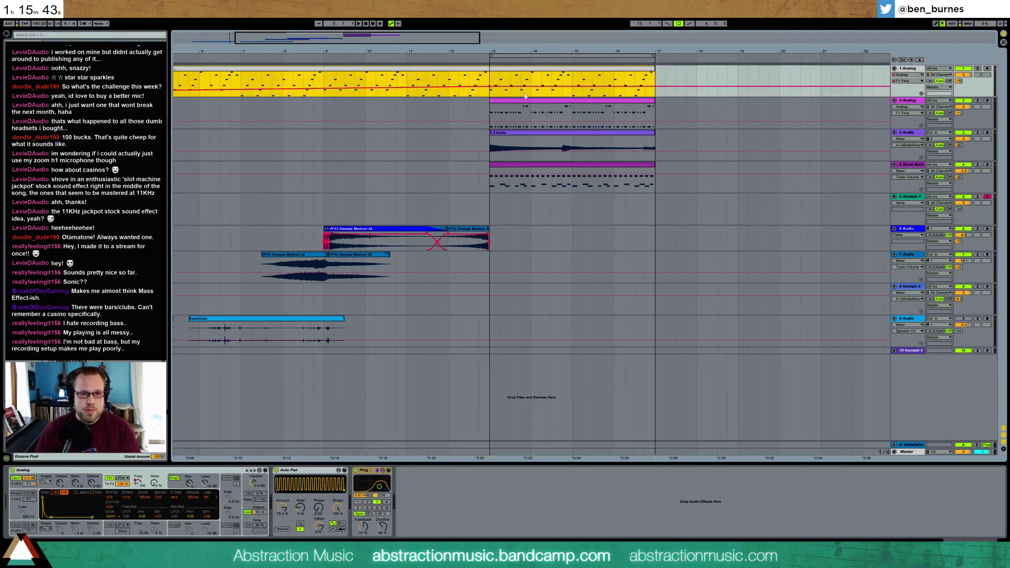
{"action": "left_click", "coordinate": [488, 200]}
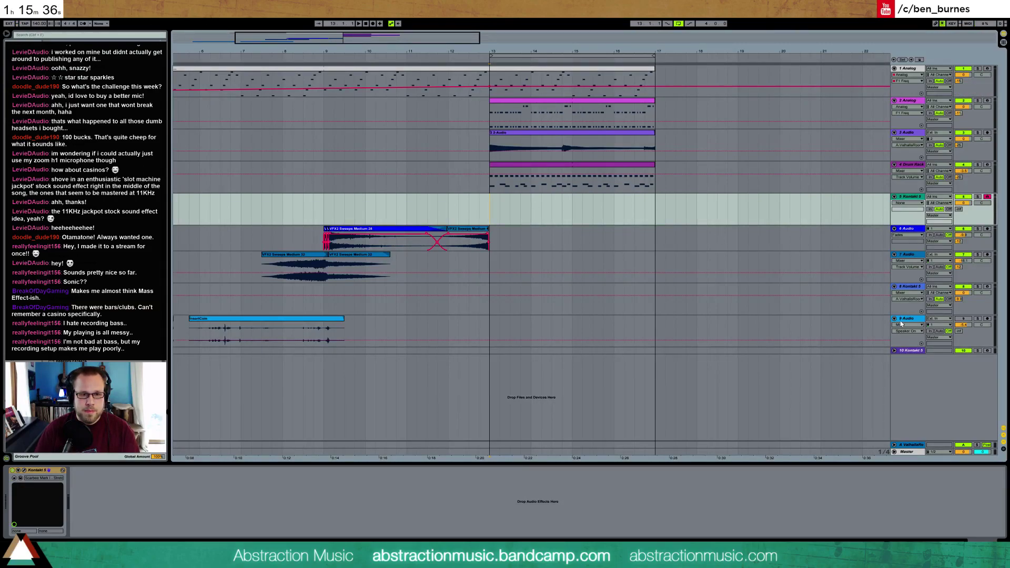
Step: Arm the 10 Kontakt 5 track holding the Brass Ensemble and move it directly below the Drum Rack track
{"action": "left_click", "coordinate": [906, 288]}
{"action": "left_click", "coordinate": [987, 287]}
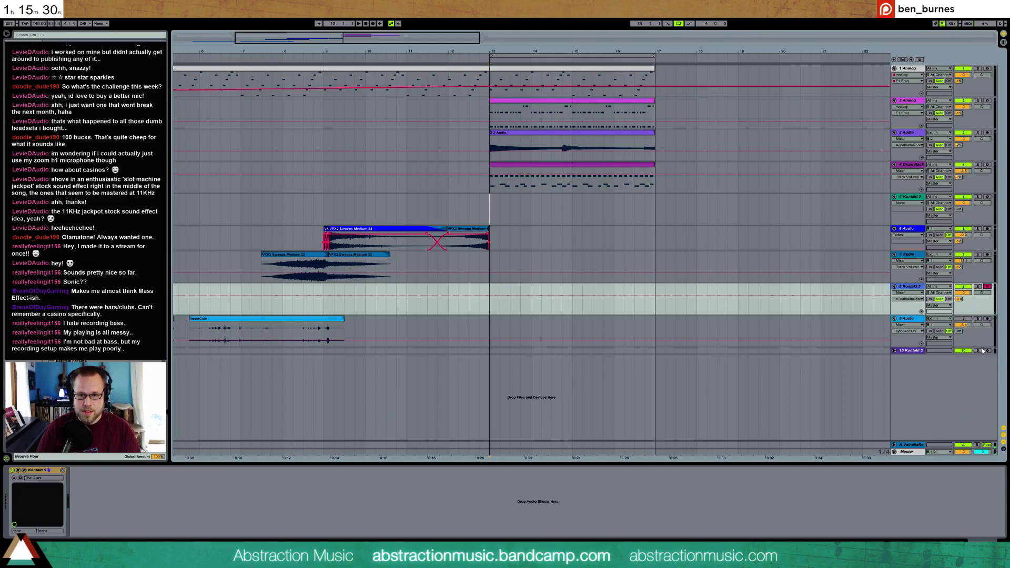
{"action": "left_click", "coordinate": [987, 351]}
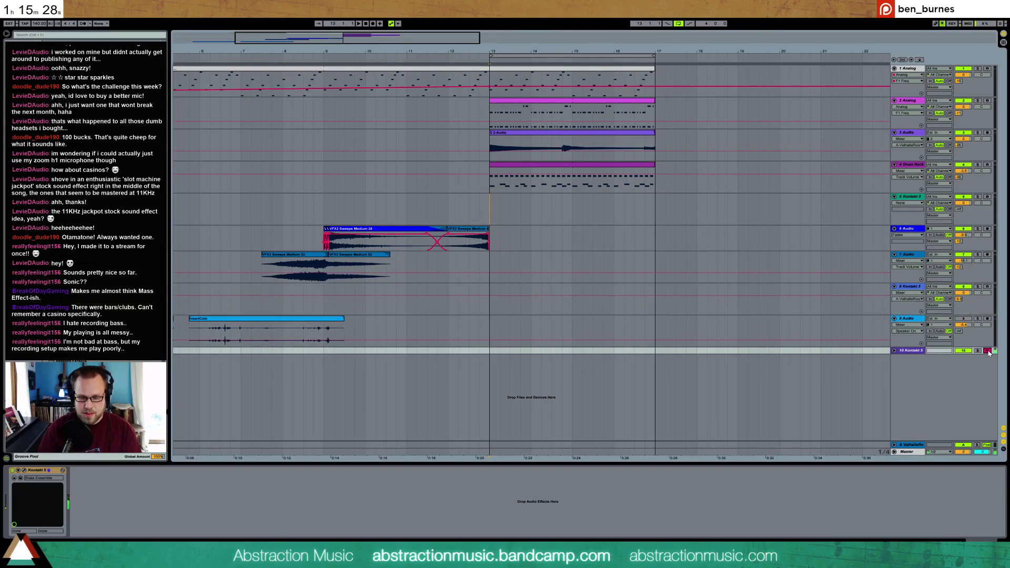
{"action": "left_click_drag", "start_coordinate": [907, 351], "coordinate": [898, 194]}
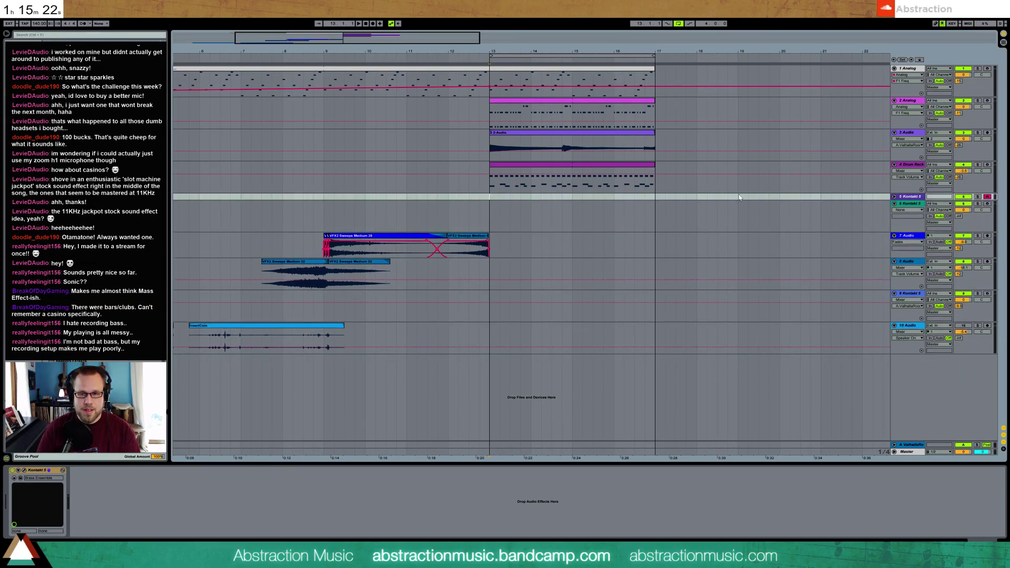
Step: Create a one-bar MIDI clip at bar 13 on the Brass Ensemble track, then arm and unfold that track
{"action": "left_click", "coordinate": [987, 204]}
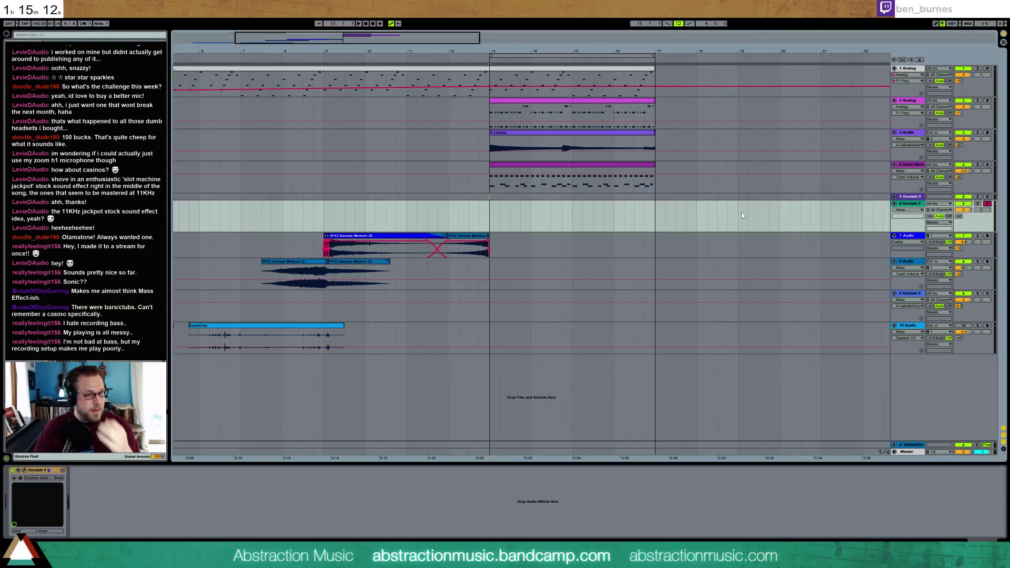
{"action": "left_click", "coordinate": [911, 196]}
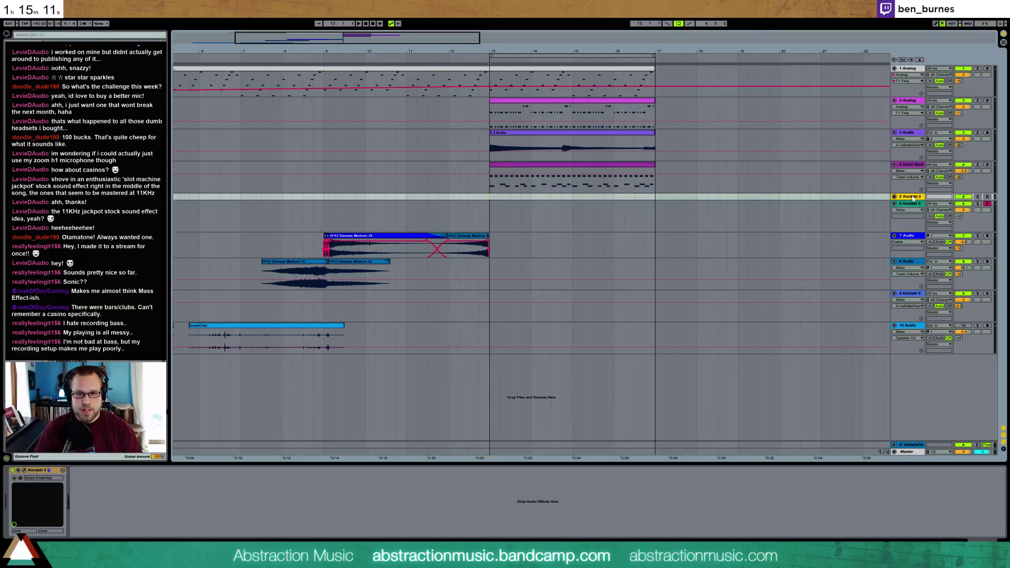
{"action": "left_click", "coordinate": [490, 197]}
{"action": "key", "text": "ctrl+shift+m"}
{"action": "double_click", "coordinate": [515, 198]}
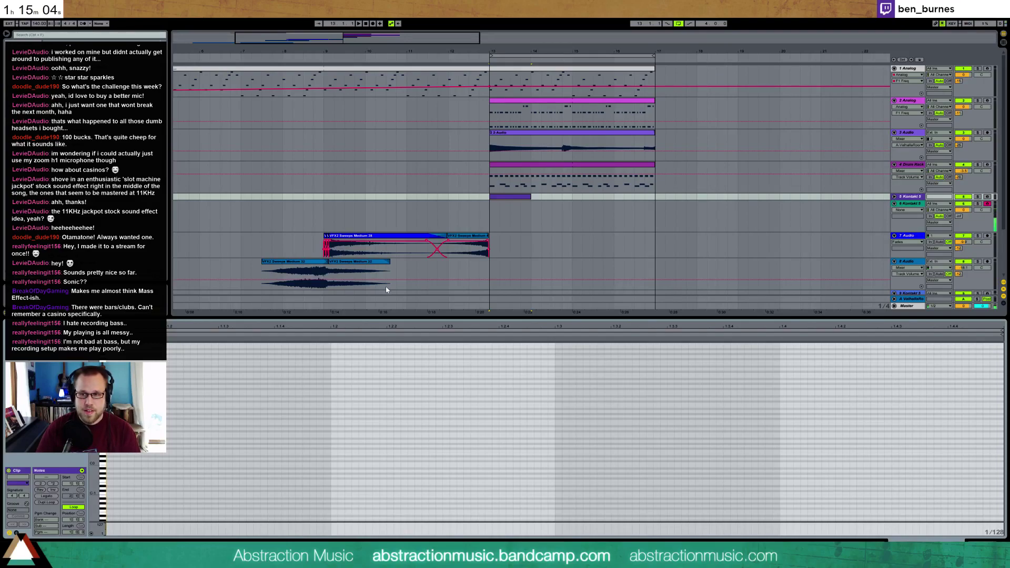
{"action": "left_click", "coordinate": [987, 197]}
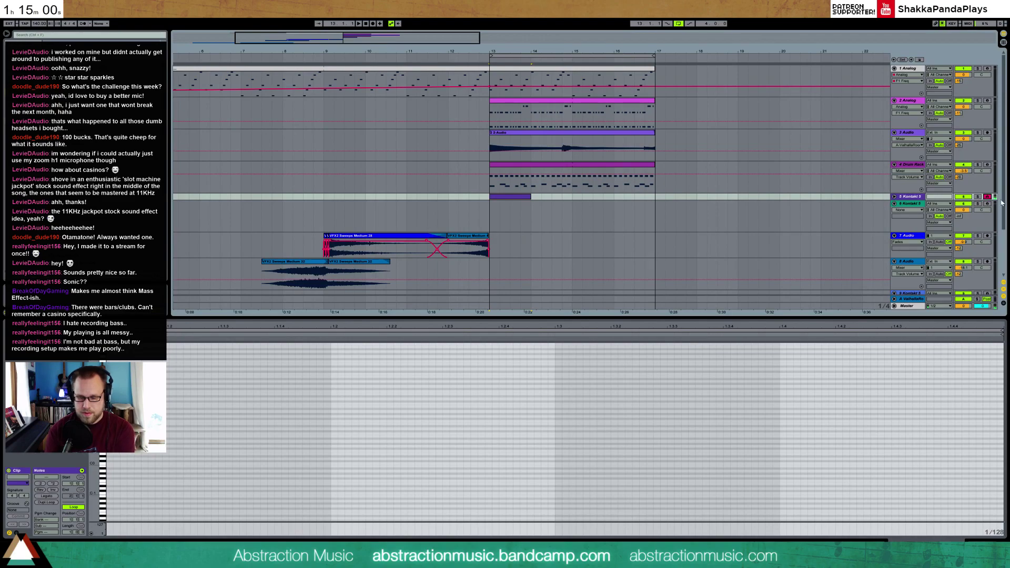
{"action": "left_click", "coordinate": [893, 196]}
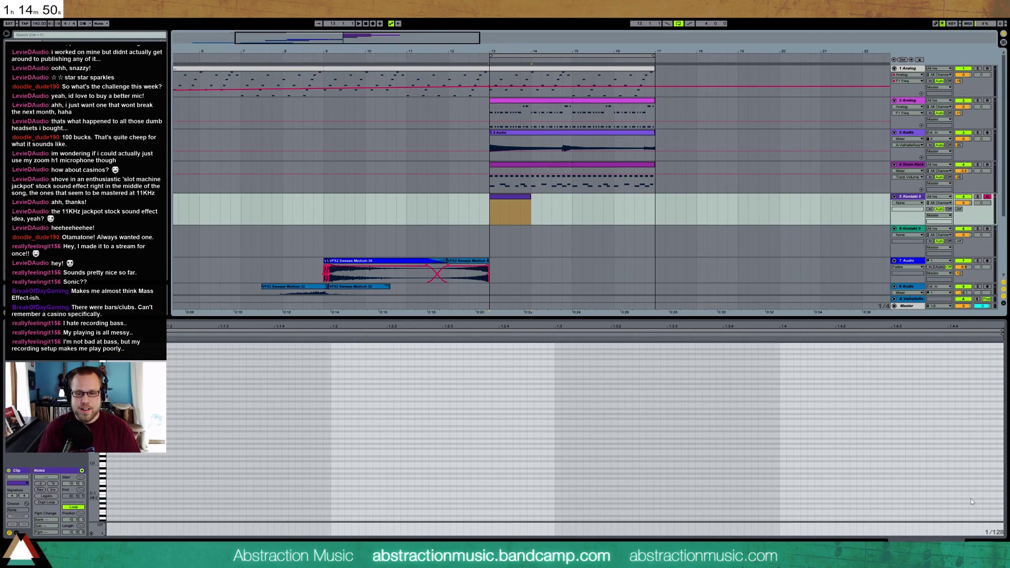
Step: Open the Brass Ensemble instrument in Kontakt 5 and select the third articulation in its list
{"action": "left_click", "coordinate": [972, 541]}
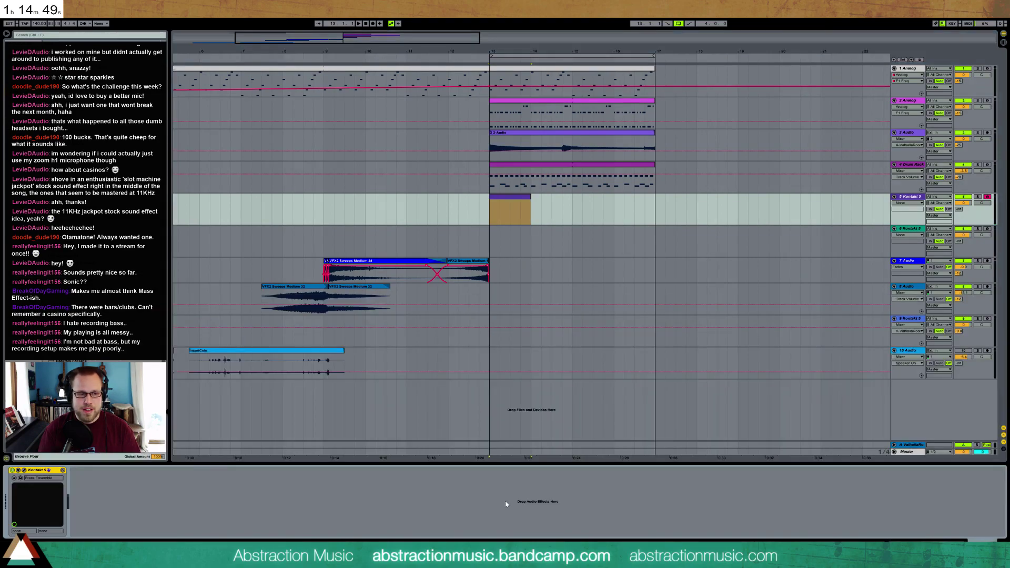
{"action": "left_click", "coordinate": [25, 470]}
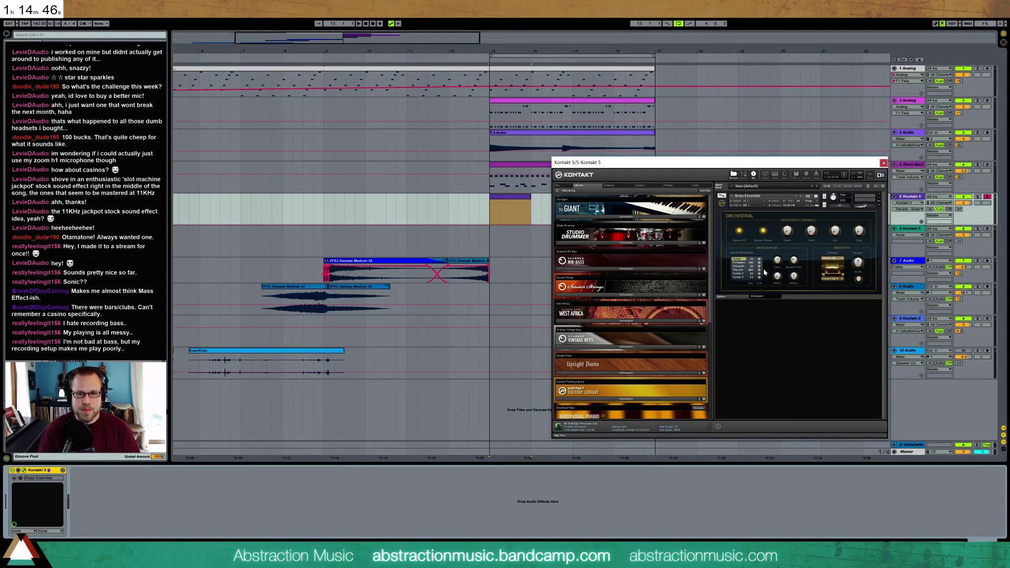
{"action": "left_click", "coordinate": [744, 267]}
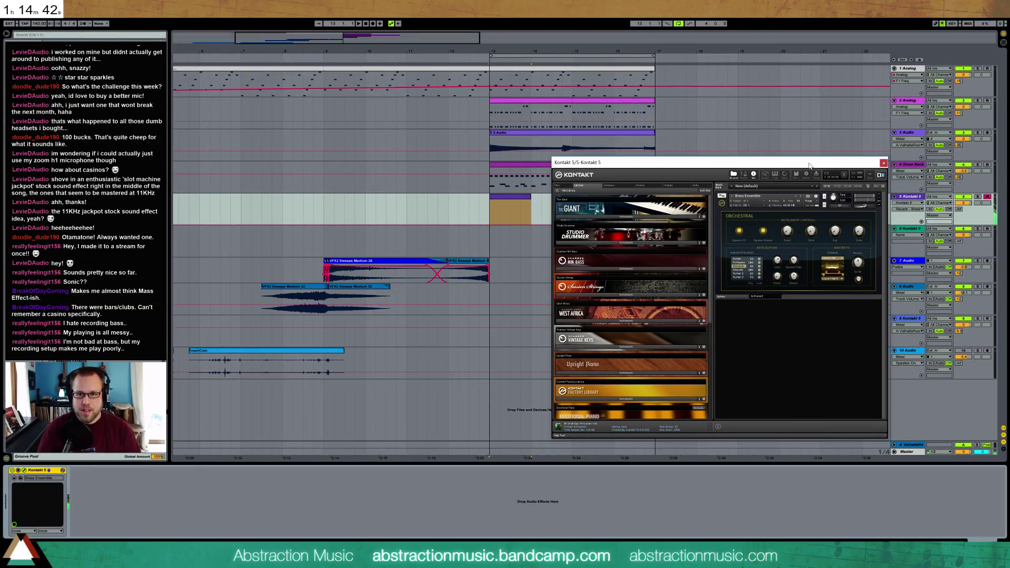
Step: Adjust the ValhallaRoom send and the volume of the Brass Ensemble track
{"action": "left_click", "coordinate": [961, 214]}
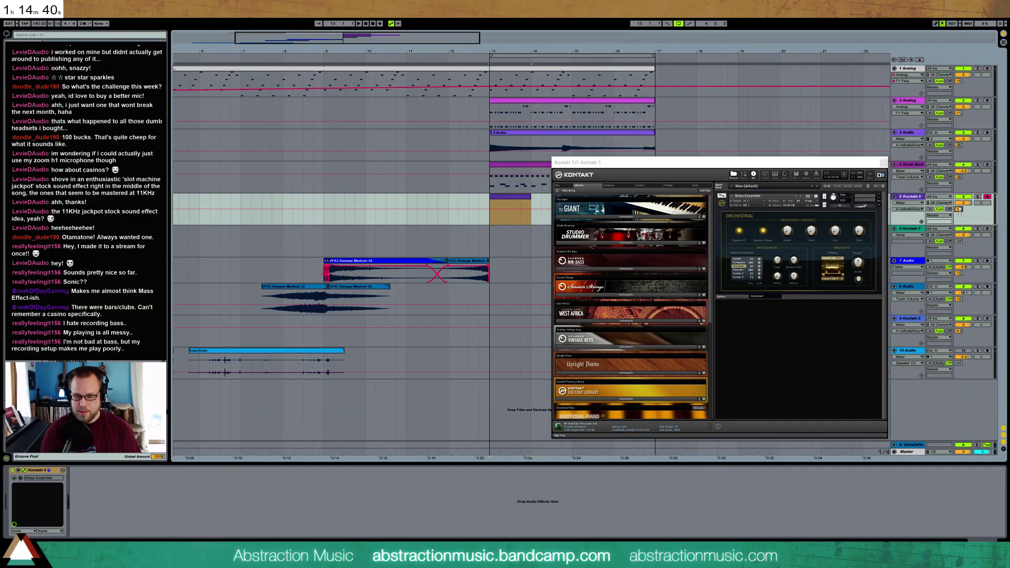
{"action": "left_click_drag", "start_coordinate": [965, 204], "coordinate": [960, 211]}
{"action": "left_click_drag", "start_coordinate": [816, 166], "coordinate": [367, 177]}
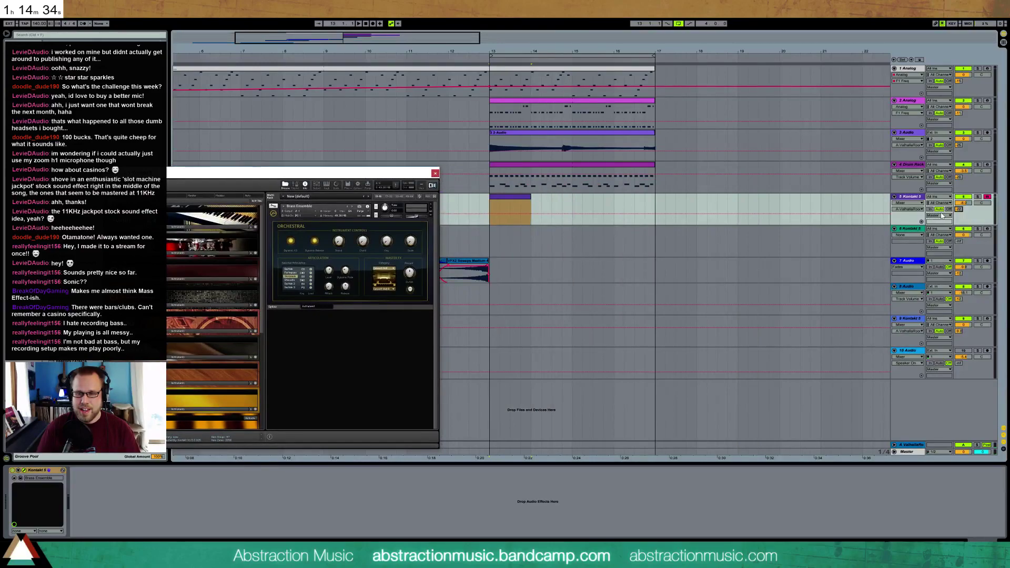
{"action": "left_click", "coordinate": [964, 207]}
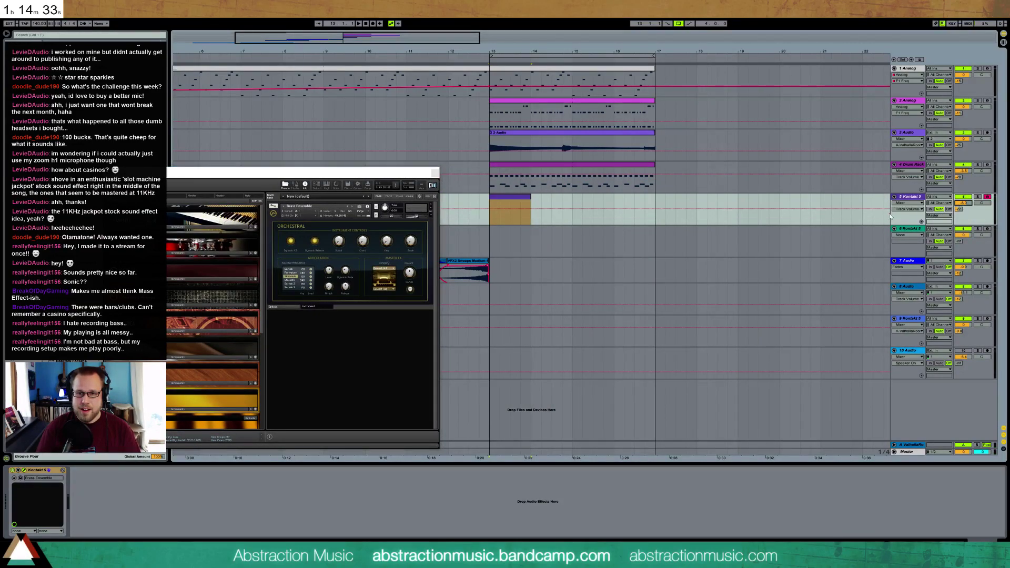
Step: Enter a short C4 and D#4 brass chord at the start of the bar 13 clip and audition it
{"action": "double_click", "coordinate": [506, 199]}
{"action": "left_click_drag", "start_coordinate": [365, 174], "coordinate": [376, 66]}
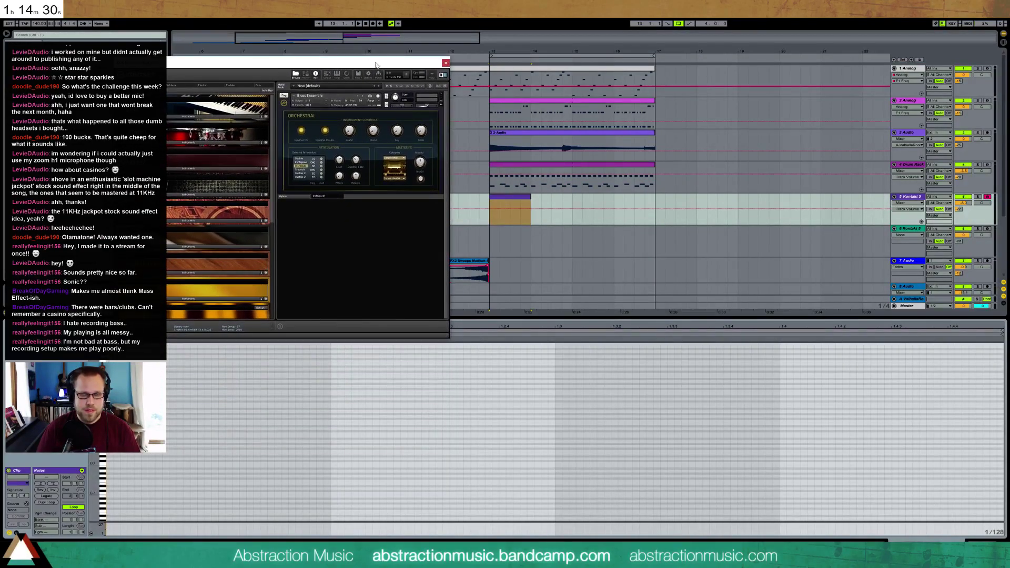
{"action": "left_click_drag", "start_coordinate": [94, 479], "coordinate": [94, 512]}
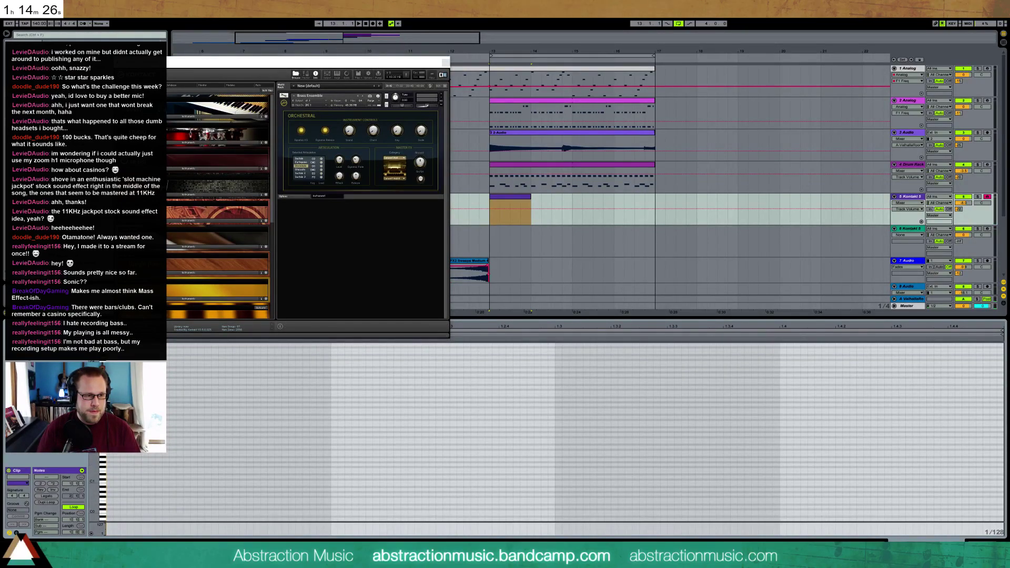
{"action": "double_click", "coordinate": [109, 385]}
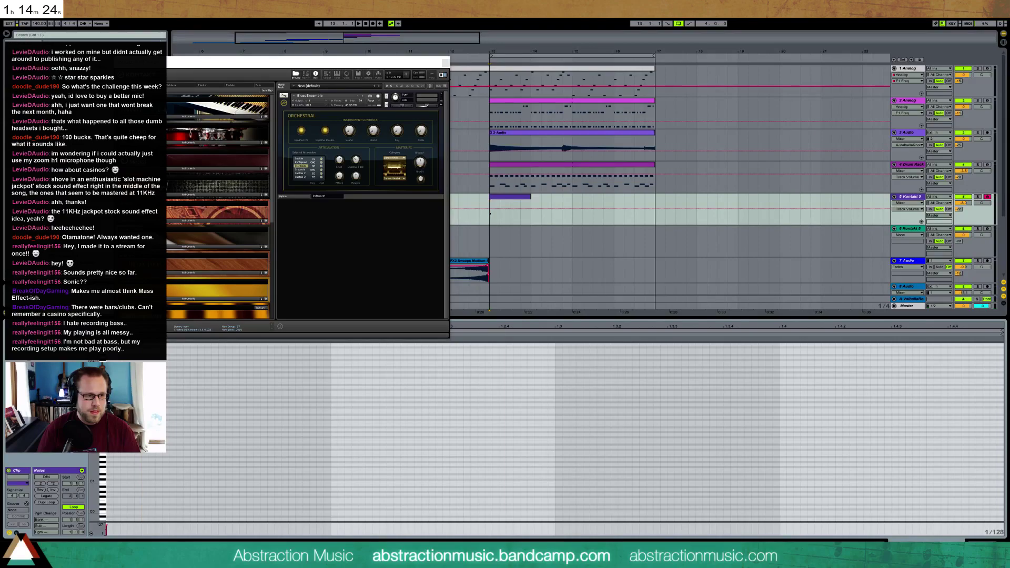
{"action": "key", "text": "space"}
{"action": "key", "text": "space"}
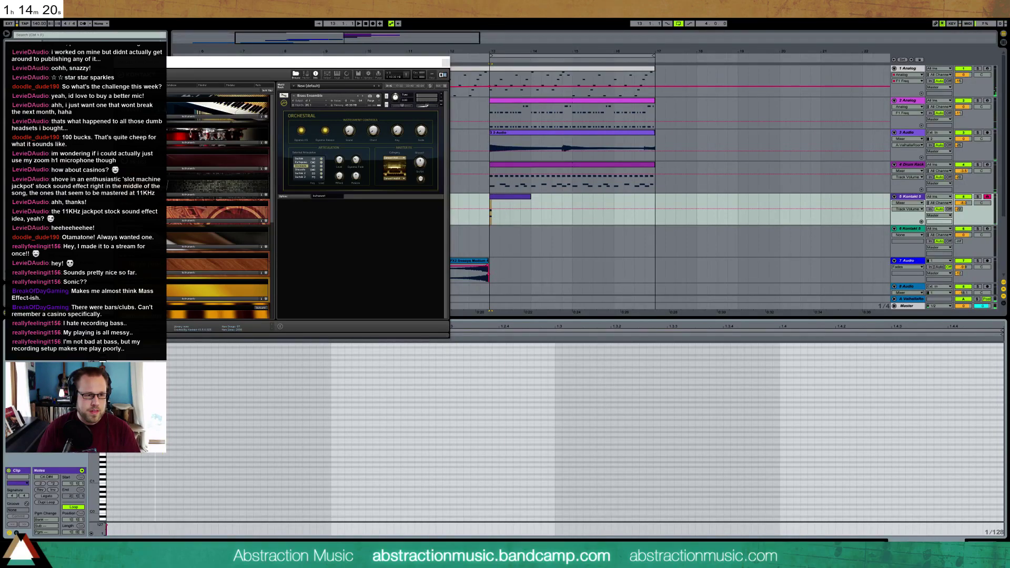
Step: Audition the chord again while balancing the brass track's volume, and close the Kontakt window
{"action": "left_click", "coordinate": [981, 538]}
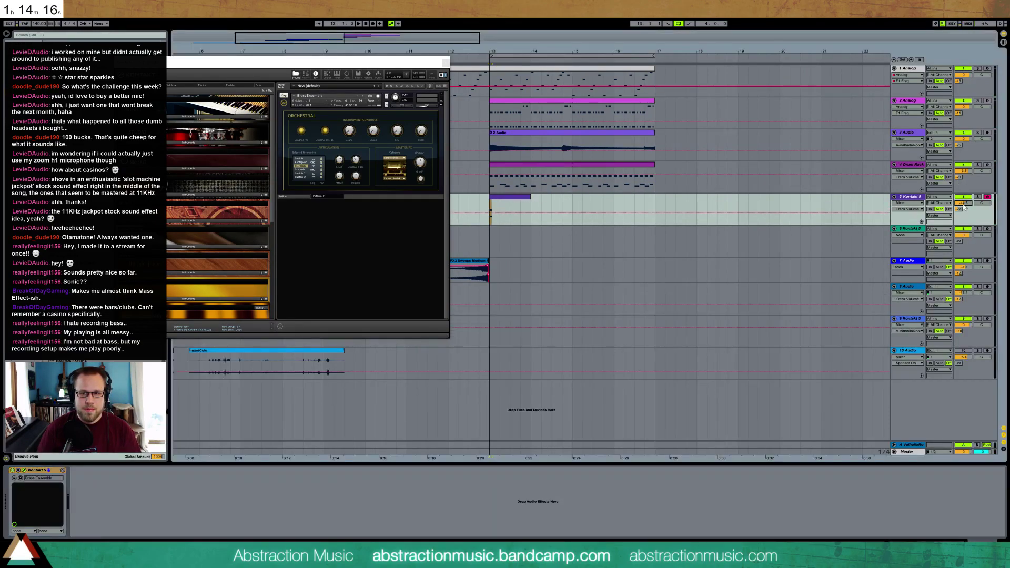
{"action": "key", "text": "space"}
{"action": "key", "text": "space"}
{"action": "double_click", "coordinate": [506, 198]}
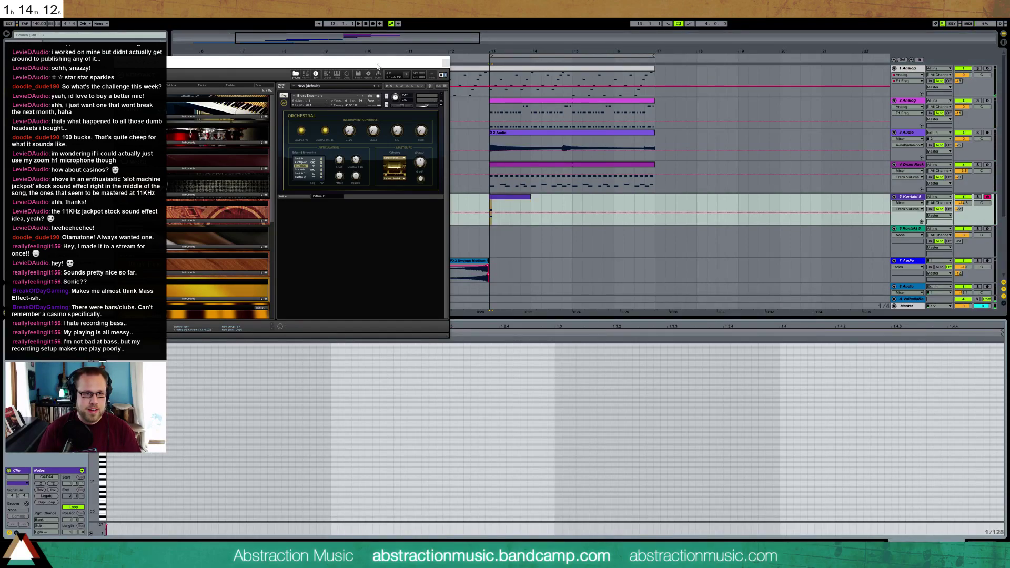
{"action": "left_click_drag", "start_coordinate": [378, 67], "coordinate": [364, 39]}
{"action": "left_click", "coordinate": [429, 33]}
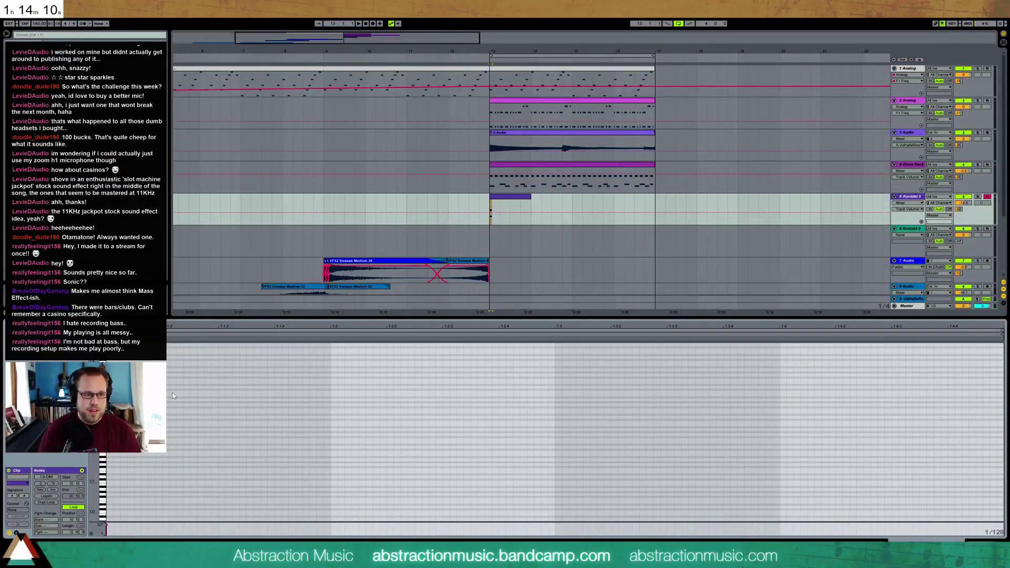
Step: Lengthen the brass chord to an eighth note, then extend the clip to two bars and consolidate it
{"action": "left_click_drag", "start_coordinate": [163, 387], "coordinate": [213, 386]}
{"action": "key", "text": "space"}
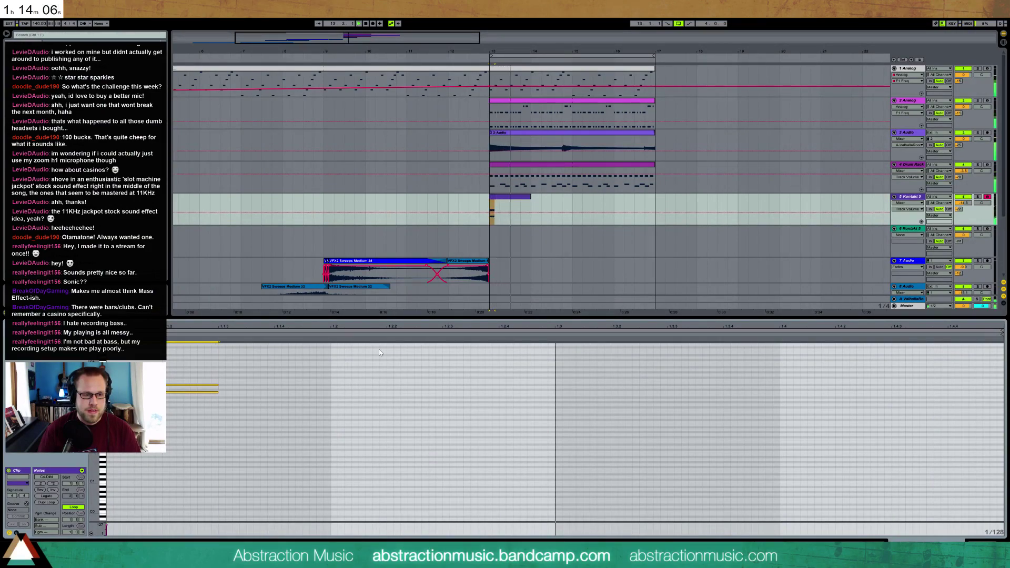
{"action": "left_click_drag", "start_coordinate": [182, 358], "coordinate": [768, 432]}
{"action": "left_click_drag", "start_coordinate": [531, 203], "coordinate": [567, 205]}
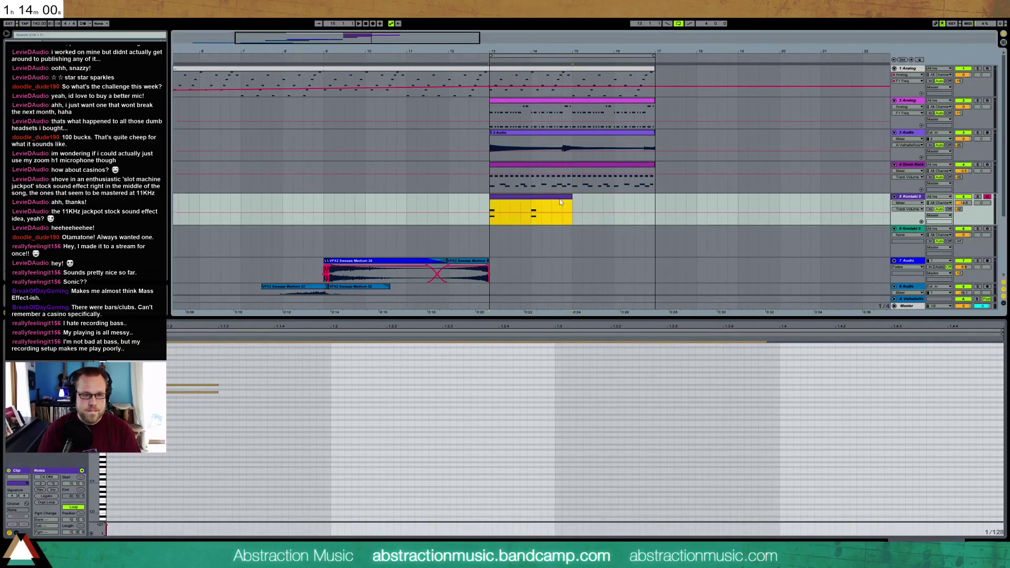
{"action": "key", "text": "ctrl+j"}
Step: Nudge the second brass chord earlier to beat 4 of the first bar and play the loop to check it
{"action": "left_click_drag", "start_coordinate": [479, 450], "coordinate": [605, 342]}
{"action": "key", "text": "Left"}
{"action": "key", "text": "Left"}
{"action": "key", "text": "Left"}
{"action": "key", "text": "Left"}
{"action": "key", "text": "Left"}
{"action": "key", "text": "Left"}
{"action": "key", "text": "Left"}
{"action": "key", "text": "Left"}
{"action": "key", "text": "Left"}
{"action": "key", "text": "Left"}
{"action": "key", "text": "Left"}
{"action": "key", "text": "Left"}
{"action": "key", "text": "Left"}
{"action": "key", "text": "Left"}
{"action": "key", "text": "Left"}
{"action": "key", "text": "Left"}
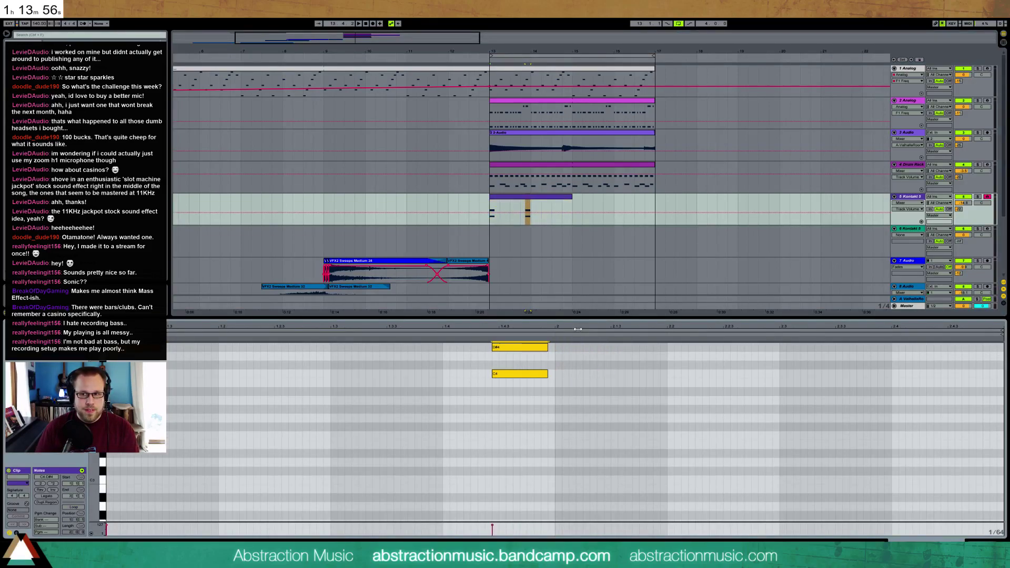
{"action": "key", "text": "space"}
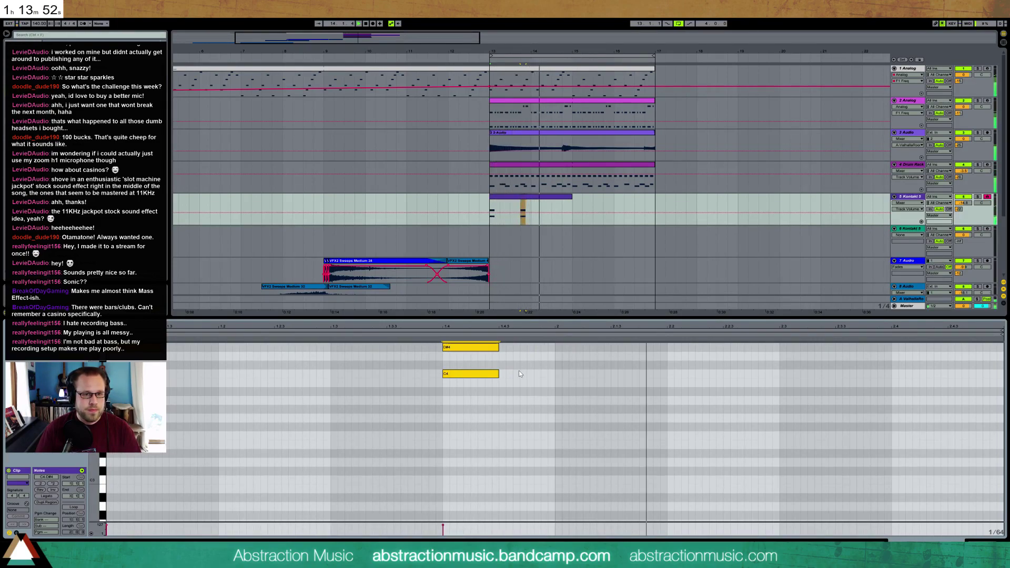
{"action": "key", "text": "space"}
Step: Duplicate the chord to beat 3 of the second bar and add another copy right after it, lowered to A#3 and D4
{"action": "left_click_drag", "start_coordinate": [515, 346], "coordinate": [782, 338]}
{"action": "key", "text": "ctrl+d"}
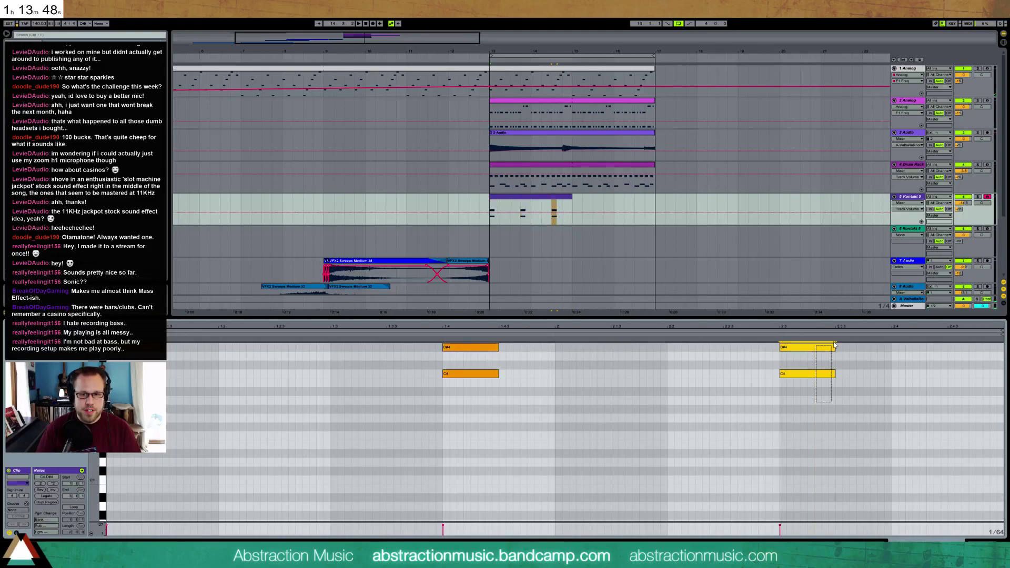
{"action": "key", "text": "ctrl+d"}
{"action": "key", "text": "Down"}
{"action": "key", "text": "Down"}
{"action": "left_click", "coordinate": [859, 363]}
{"action": "key", "text": "Up"}
Step: Shorten the C4 and D#4 chords slightly, audition the rhythm, and lengthen the A#3 and D4 chord to a dotted eighth
{"action": "mouse_move", "coordinate": [815, 393]}
{"action": "left_mouse_down"}
{"action": "mouse_move", "coordinate": [803, 344]}
{"action": "mouse_move", "coordinate": [834, 346]}
{"action": "mouse_move", "coordinate": [821, 347]}
{"action": "left_mouse_up"}
{"action": "left_click", "coordinate": [823, 349]}
{"action": "left_click", "coordinate": [810, 362]}
{"action": "left_click_drag", "start_coordinate": [461, 442], "coordinate": [169, 351]}
{"action": "left_click", "coordinate": [155, 349]}
{"action": "left_click_drag", "start_coordinate": [152, 390], "coordinate": [485, 347]}
{"action": "key", "text": "space"}
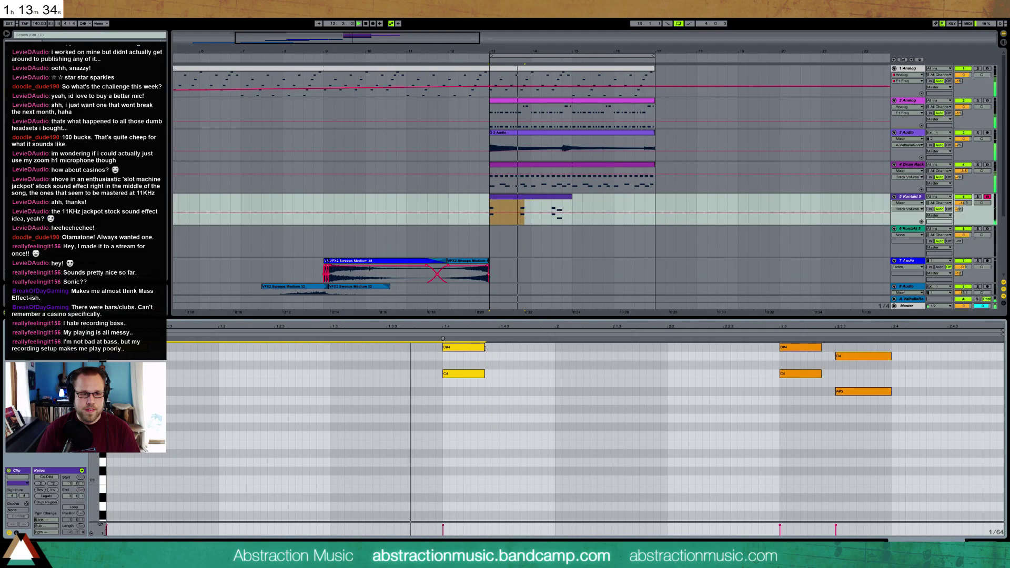
{"action": "key", "text": "space"}
{"action": "left_click_drag", "start_coordinate": [877, 428], "coordinate": [918, 364]}
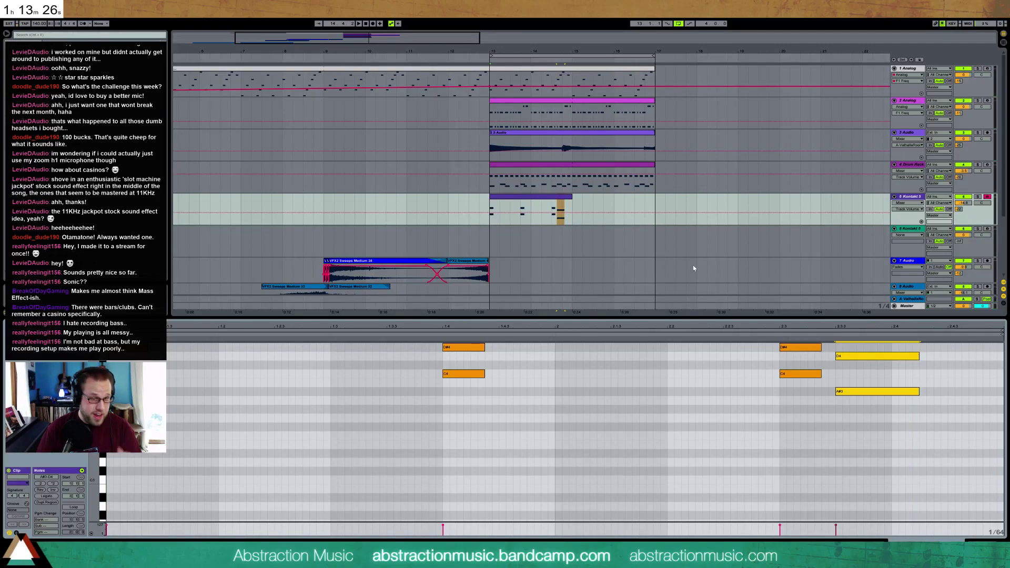
Step: Duplicate the two-bar brass clip to bar 15, raise the copy's final chord to D4 and F4, and audition it
{"action": "mouse_move", "coordinate": [572, 205]}
{"action": "left_mouse_down"}
{"action": "mouse_move", "coordinate": [657, 202]}
{"action": "mouse_move", "coordinate": [550, 205]}
{"action": "mouse_move", "coordinate": [572, 207]}
{"action": "left_mouse_up"}
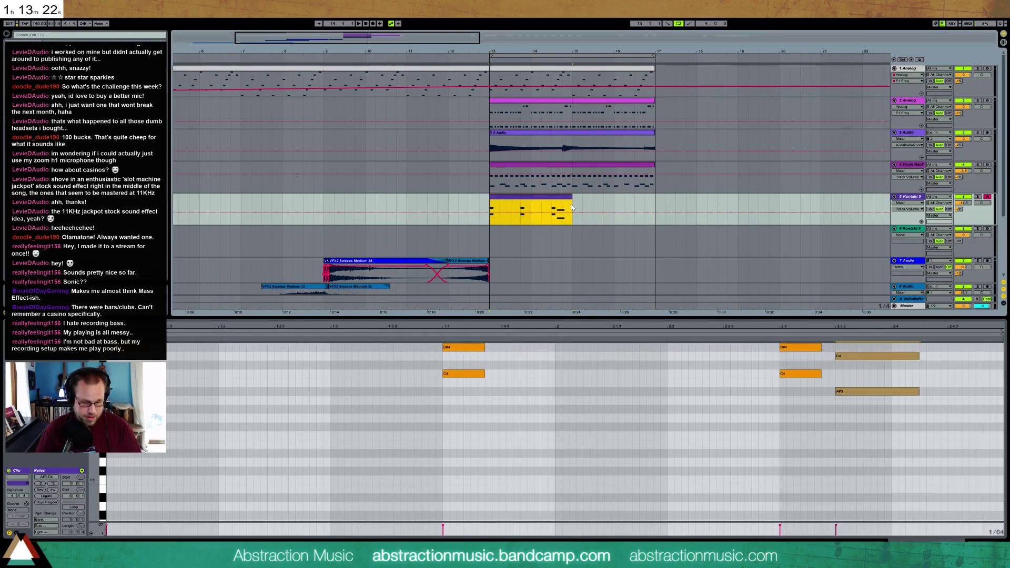
{"action": "key", "text": "ctrl+d"}
{"action": "left_click", "coordinate": [534, 355]}
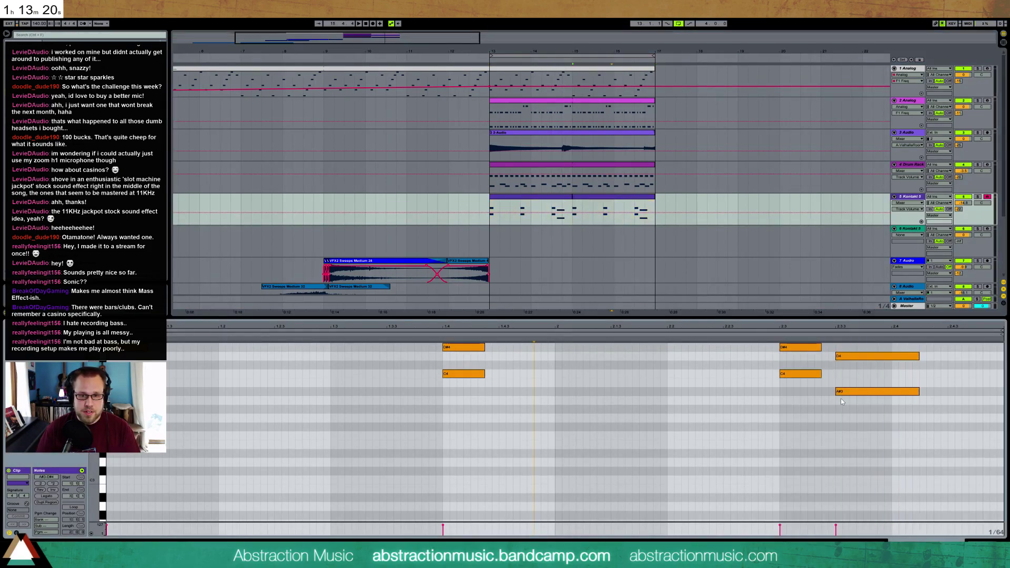
{"action": "scroll", "coordinate": [829, 411], "scroll_direction": "up", "scroll_amount": 2}
{"action": "left_click_drag", "start_coordinate": [853, 368], "coordinate": [854, 428]}
{"action": "key", "text": "Up"}
{"action": "key", "text": "Up"}
{"action": "key", "text": "Up"}
{"action": "key", "text": "Up"}
{"action": "key", "text": "Up"}
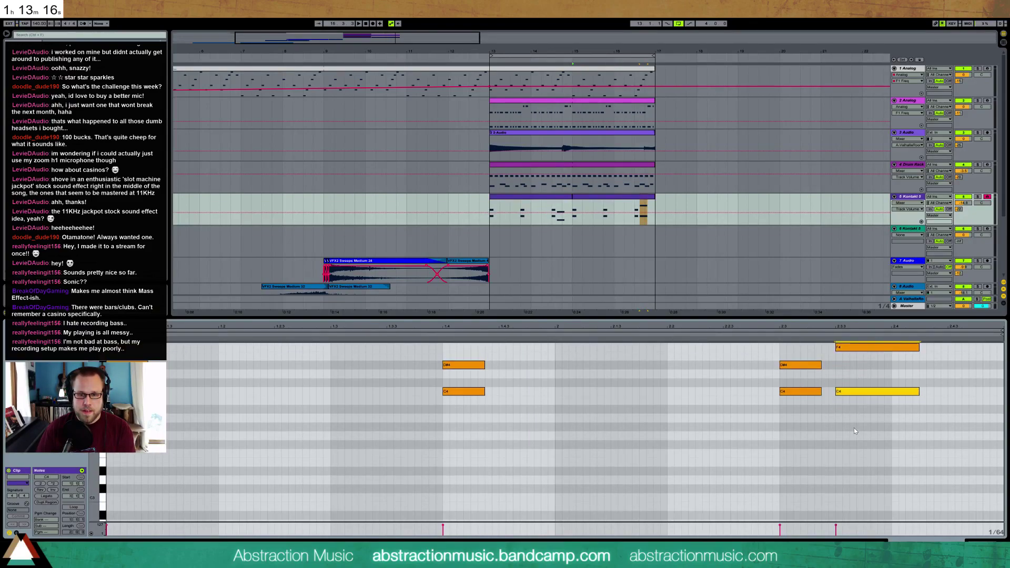
{"action": "key", "text": "Up"}
{"action": "key", "text": "Up"}
{"action": "key", "text": "space"}
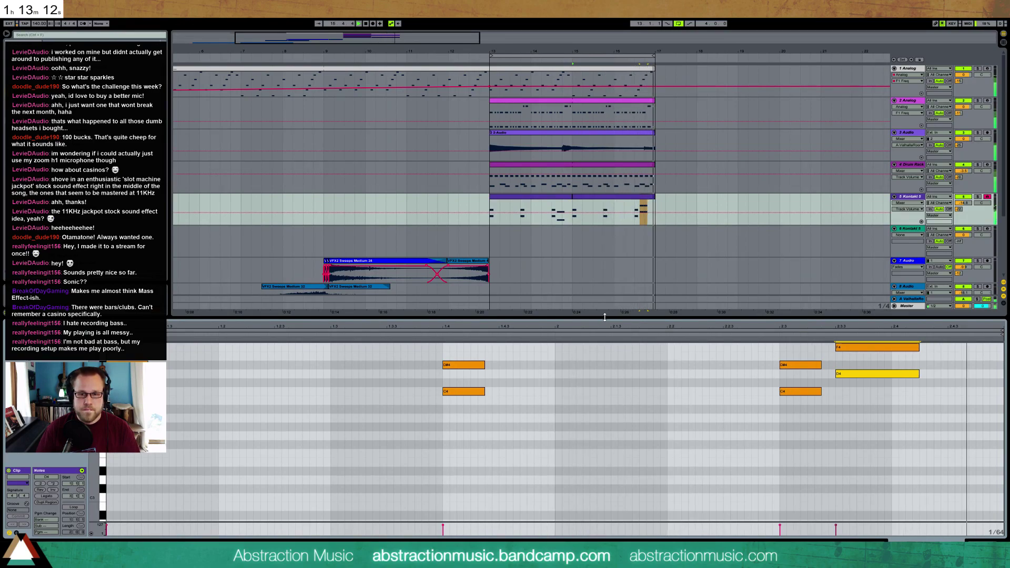
Step: Consolidate both brass clips into one four-bar clip and lengthen its A#3–D4 and D4–F4 chords to quarter notes
{"action": "left_click", "coordinate": [584, 197]}
{"action": "left_click", "coordinate": [565, 198], "text": "shift"}
{"action": "key", "text": "ctrl+j"}
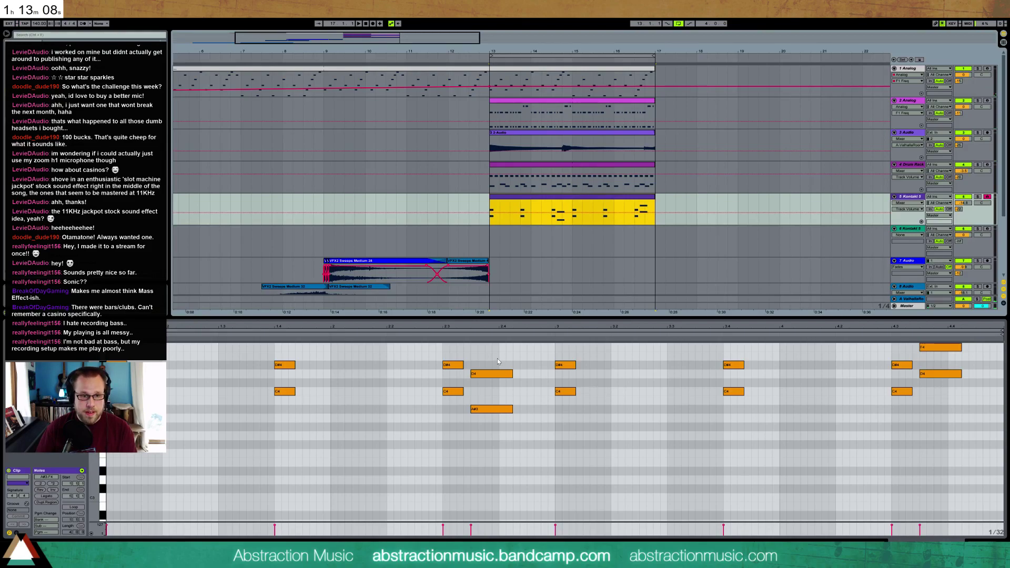
{"action": "left_click_drag", "start_coordinate": [498, 359], "coordinate": [503, 438]}
{"action": "left_click_drag", "start_coordinate": [937, 392], "coordinate": [974, 347]}
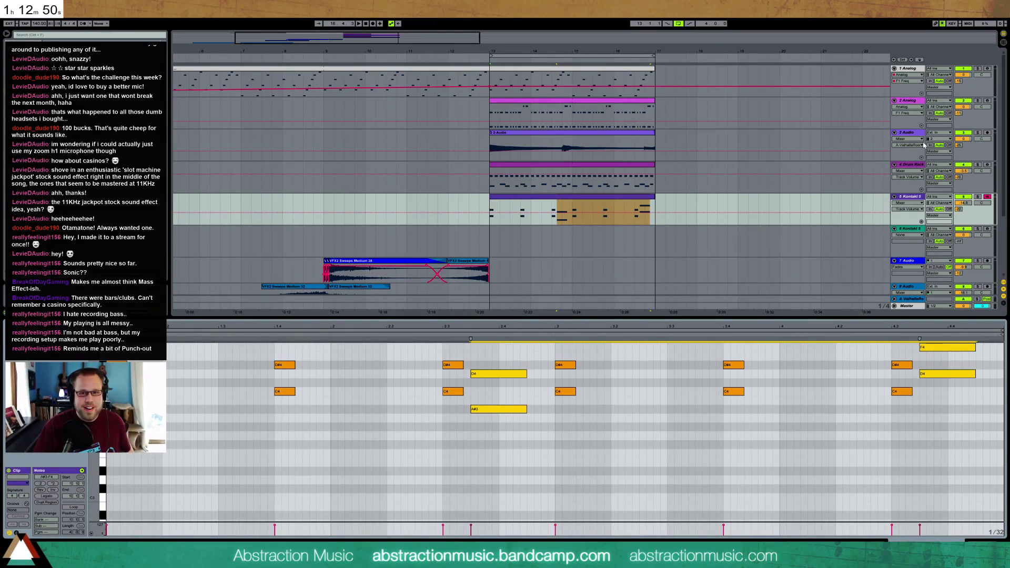
Step: Arm the 3 Audio track, audition the loop with the brass part, and show the track's Amp device
{"action": "left_click", "coordinate": [987, 134]}
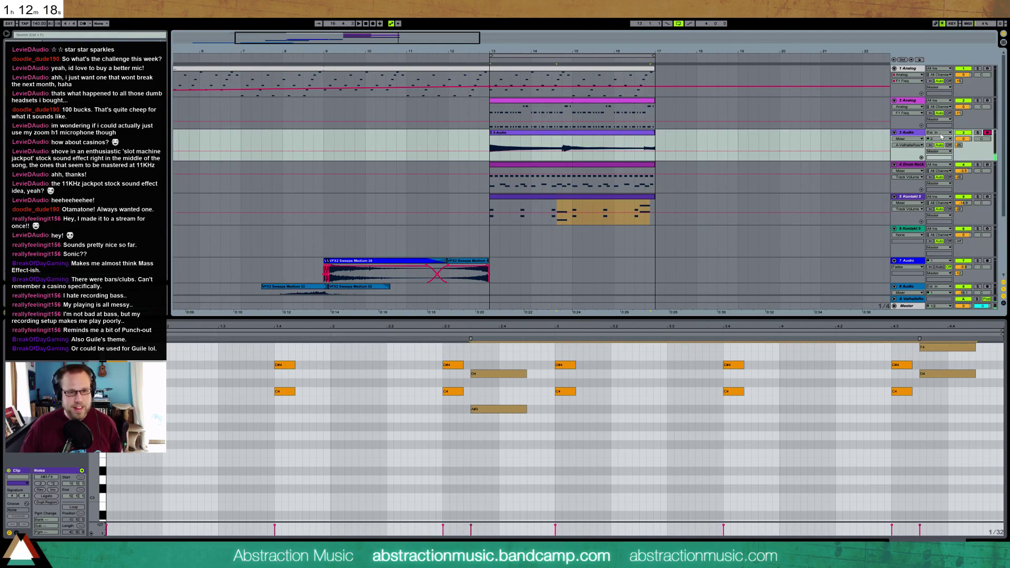
{"action": "key", "text": "space"}
{"action": "left_click", "coordinate": [177, 403]}
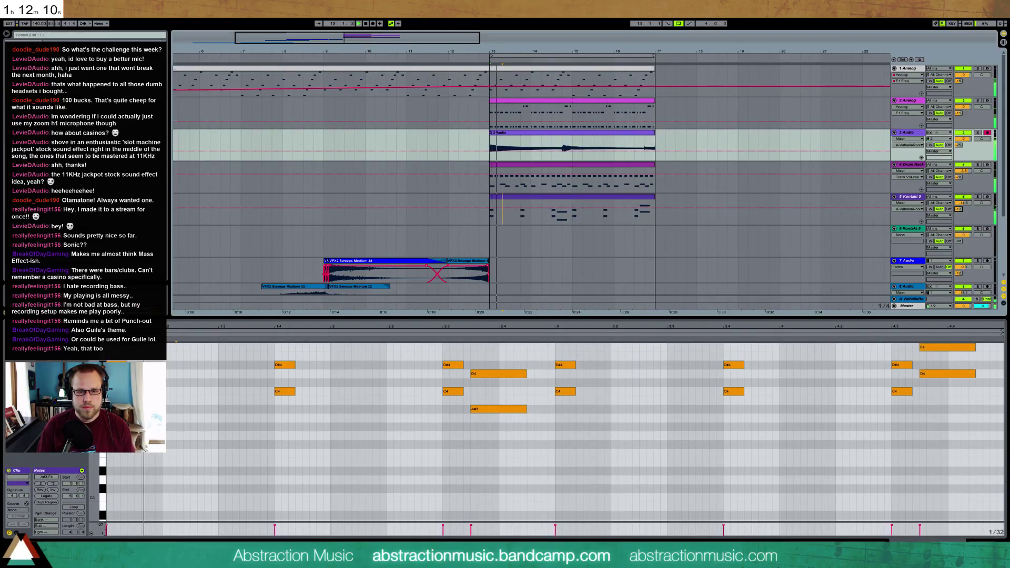
{"action": "key", "text": "space"}
{"action": "key", "text": "ctrl+a"}
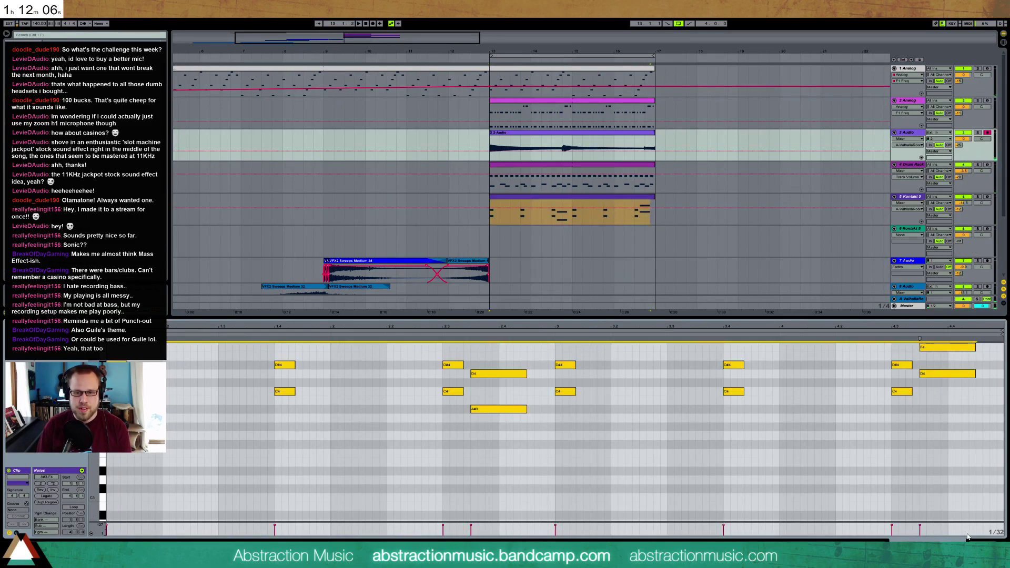
{"action": "key", "text": "shift+Tab"}
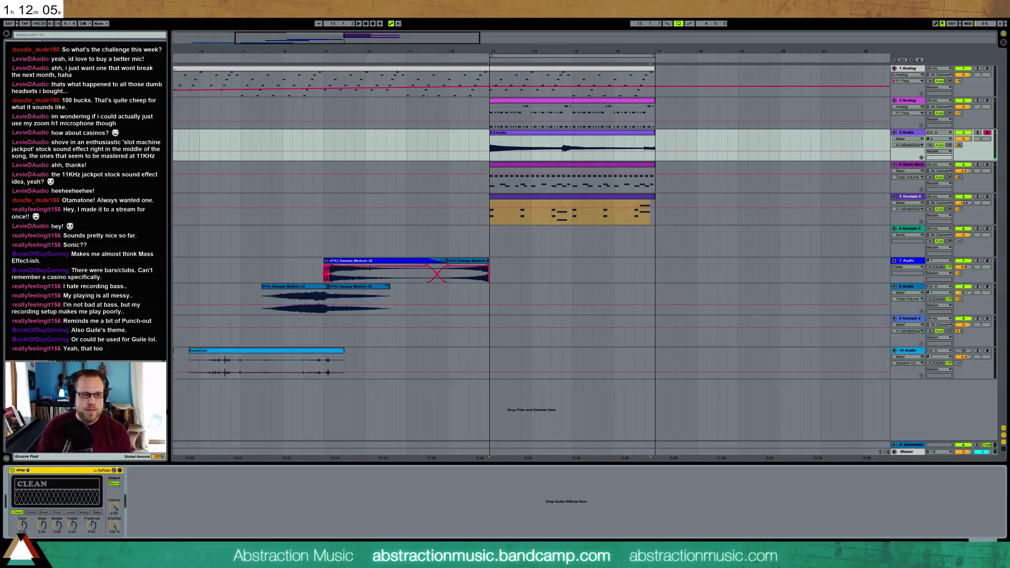
Step: Inspect the orchestral brass instrument's settings in the Kontakt 5 window of the 5 Kontakt 5 track and close the window
{"action": "left_click", "coordinate": [464, 214]}
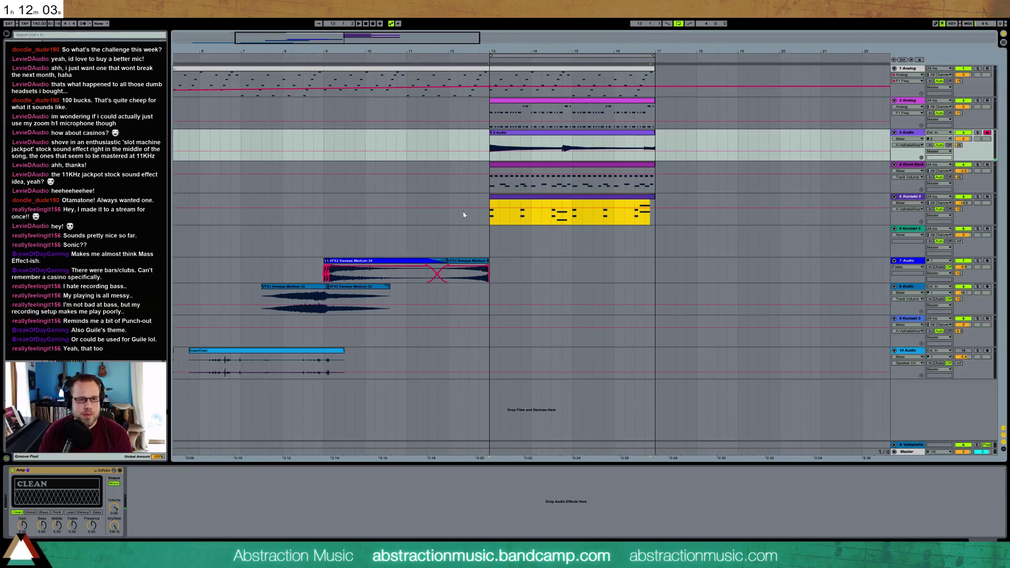
{"action": "left_click", "coordinate": [593, 225]}
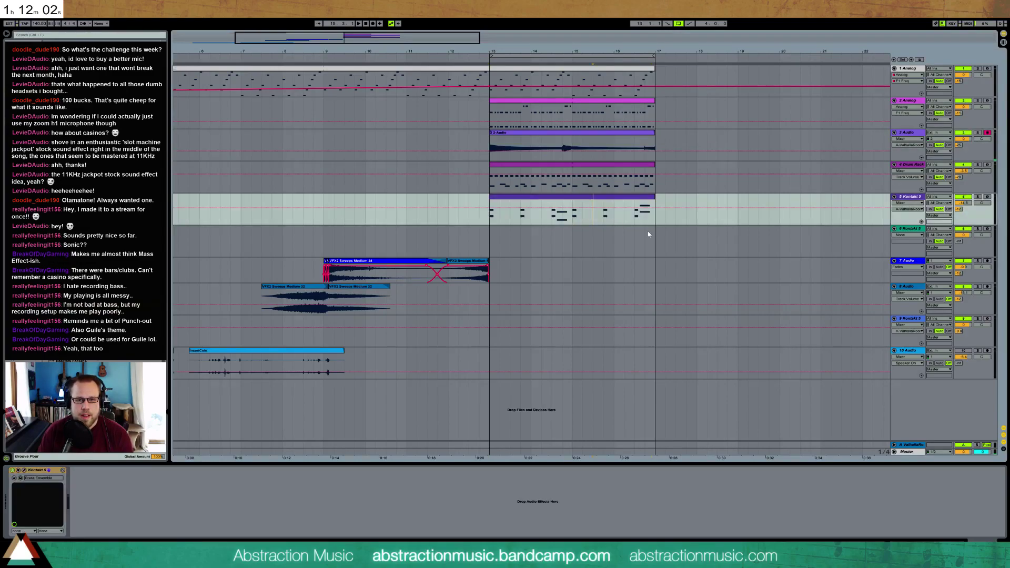
{"action": "left_click", "coordinate": [24, 471]}
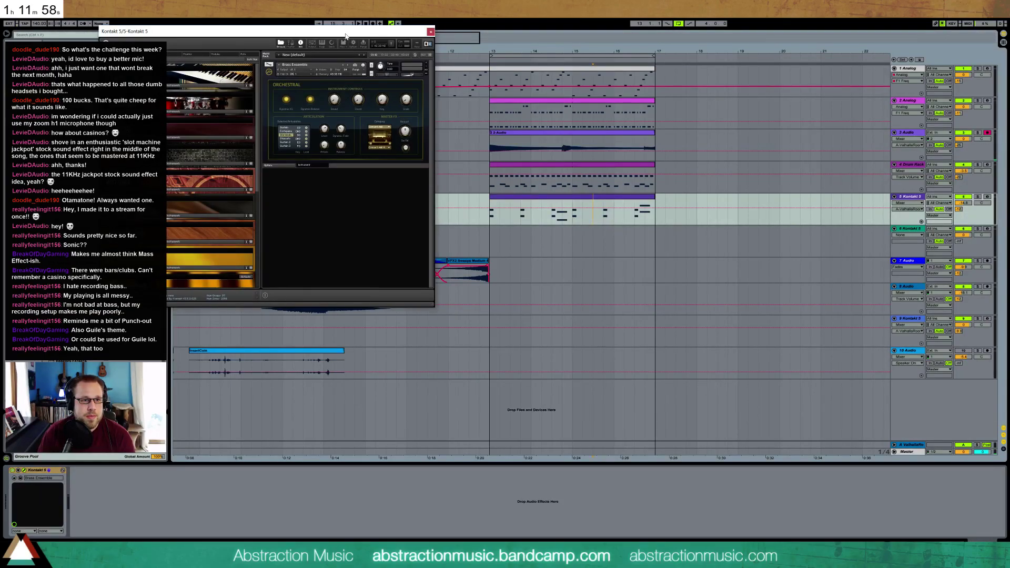
{"action": "left_click_drag", "start_coordinate": [345, 34], "coordinate": [439, 184]}
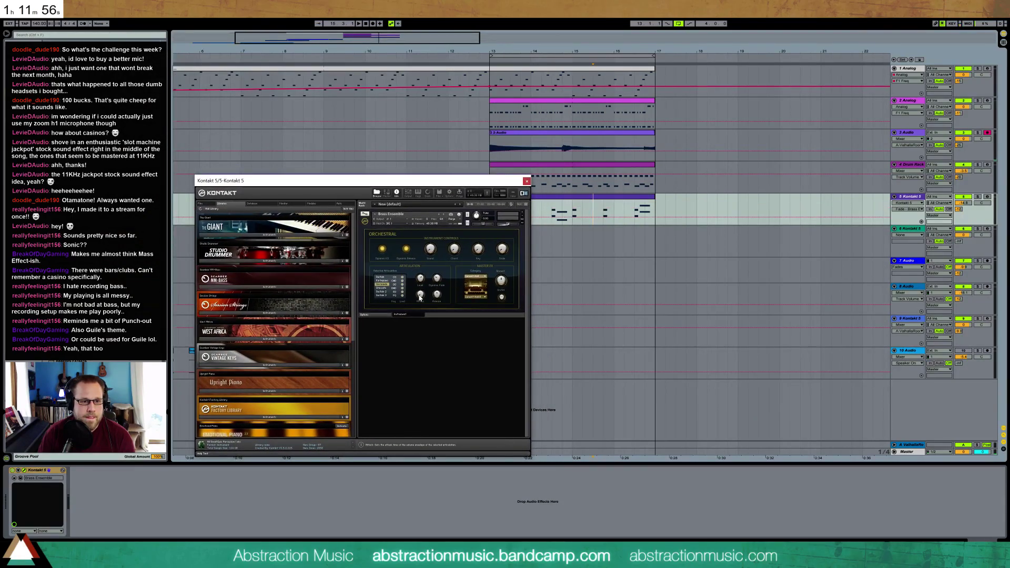
{"action": "left_click", "coordinate": [527, 181]}
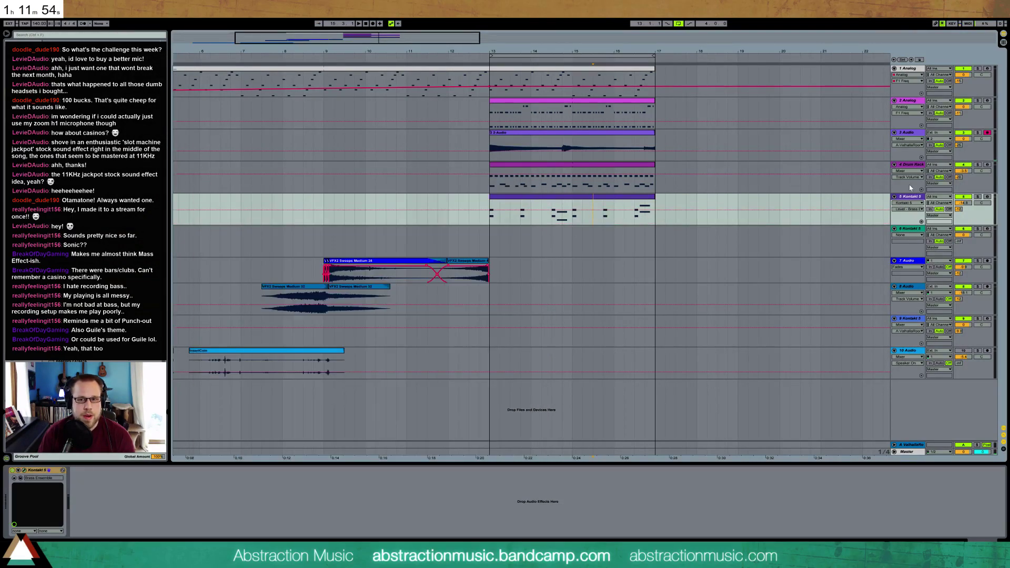
Step: Lower the 5 Kontakt 5 brass track's volume, audition the loop, and show the brass clip's notes
{"action": "left_click_drag", "start_coordinate": [966, 203], "coordinate": [966, 210]}
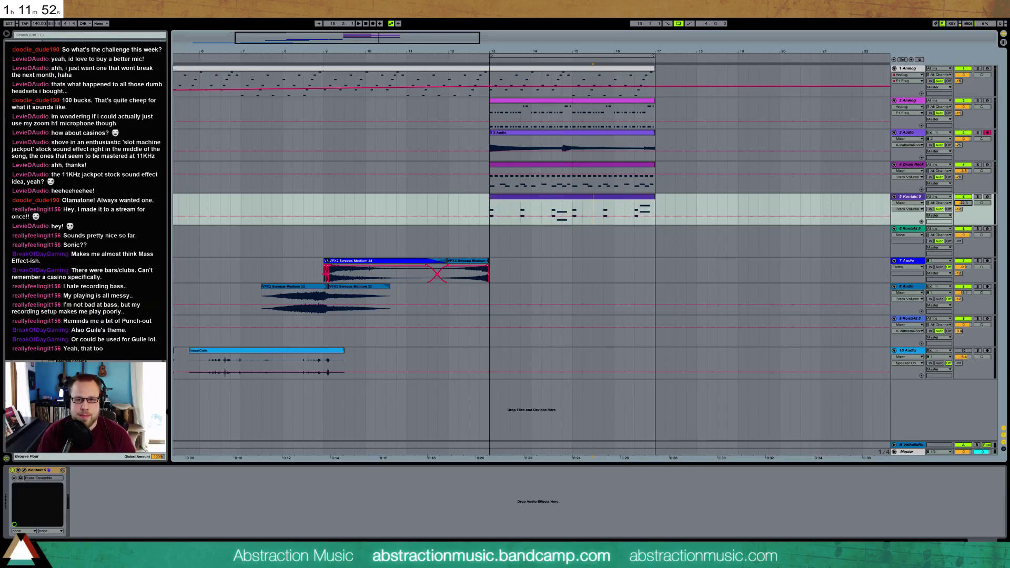
{"action": "key", "text": "space"}
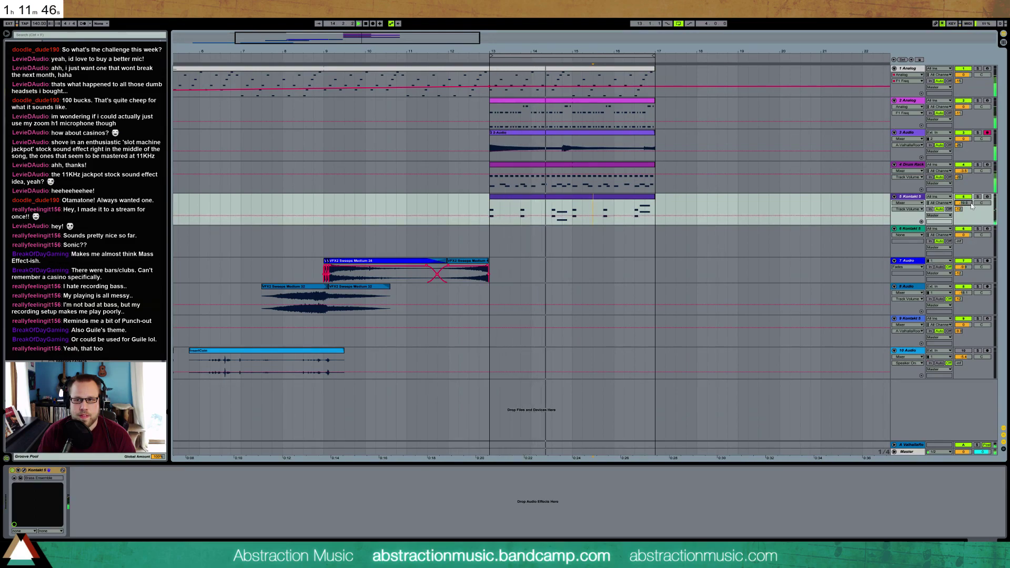
{"action": "double_click", "coordinate": [592, 198]}
{"action": "key", "text": "space"}
Step: Add a dotted-sixteenth D4 pickup note an eighth before the 1.4 chord in the brass clip
{"action": "left_click", "coordinate": [214, 380]}
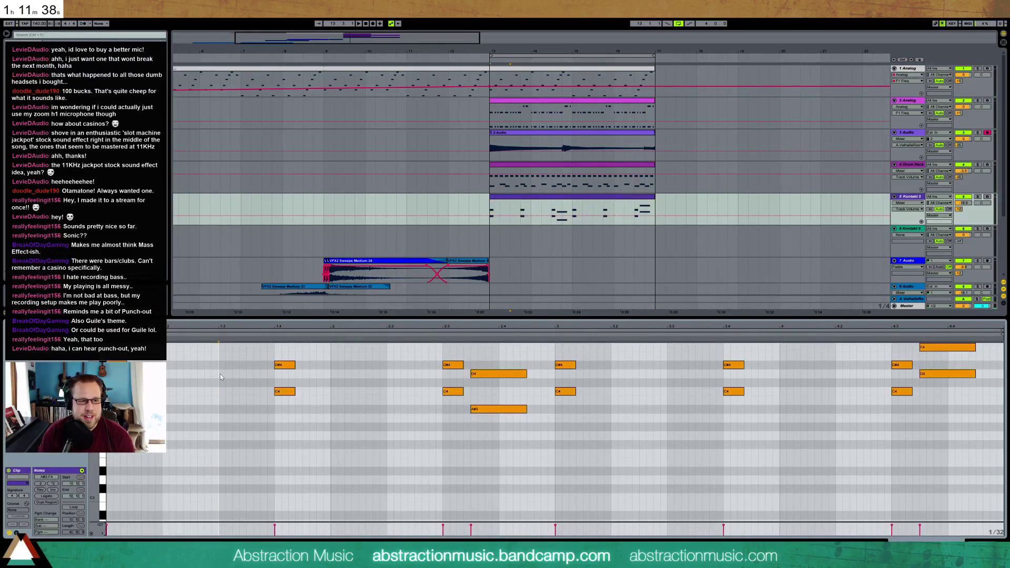
{"action": "scroll", "coordinate": [220, 374], "scroll_direction": "up", "scroll_amount": 5}
{"action": "double_click", "coordinate": [219, 437]}
{"action": "left_click_drag", "start_coordinate": [220, 437], "coordinate": [243, 437]}
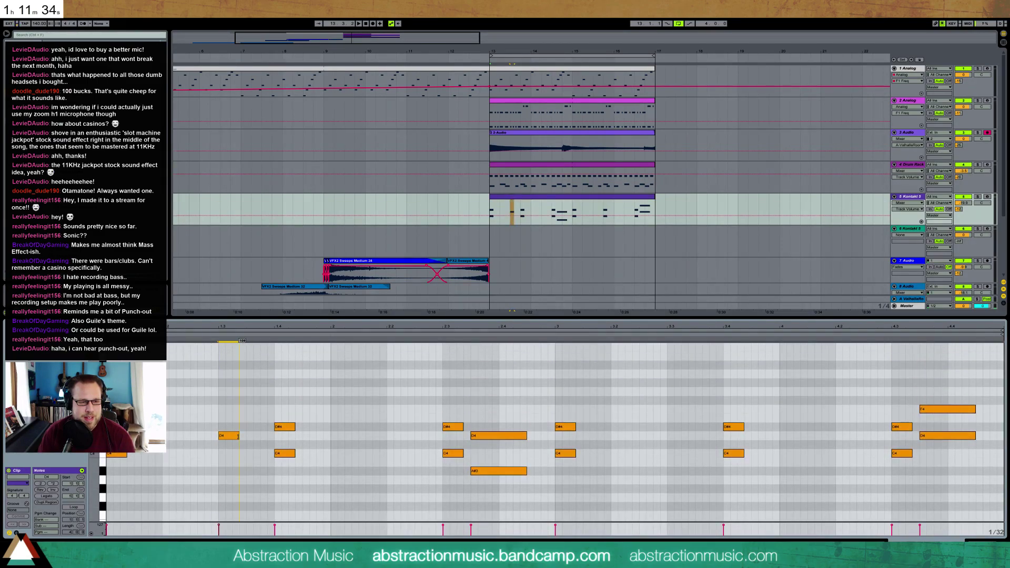
{"action": "key", "text": "space"}
{"action": "key", "text": "space"}
{"action": "key", "text": "Right"}
{"action": "key", "text": "Right"}
{"action": "key", "text": "Right"}
{"action": "key", "text": "Right"}
{"action": "left_click_drag", "start_coordinate": [245, 413], "coordinate": [263, 457]}
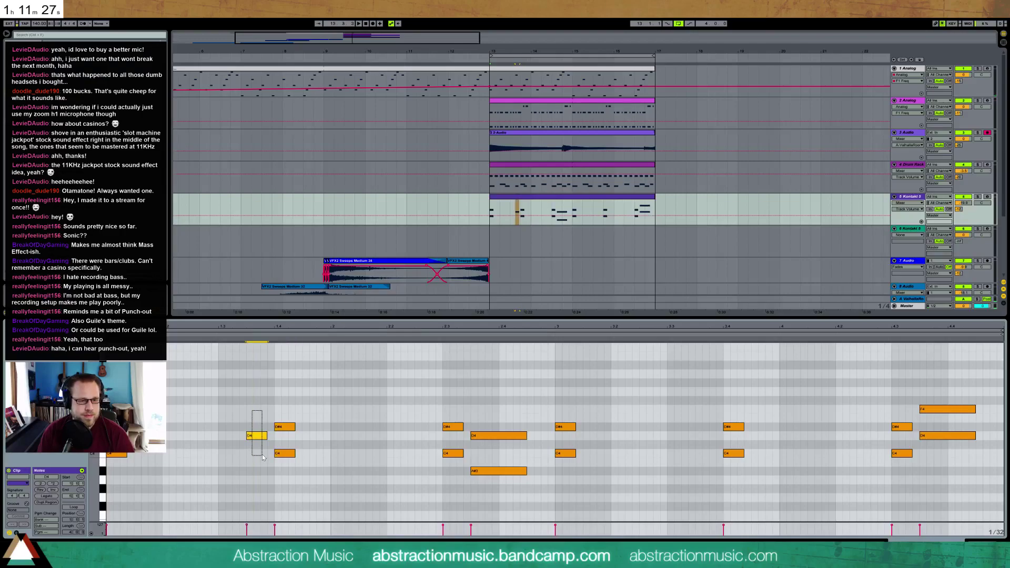
Step: Add matching D4 pickup notes an eighth before the C4–D#4 chords at 2.3, 3.4 and 4.3, and audition the loop
{"action": "double_click", "coordinate": [417, 437]}
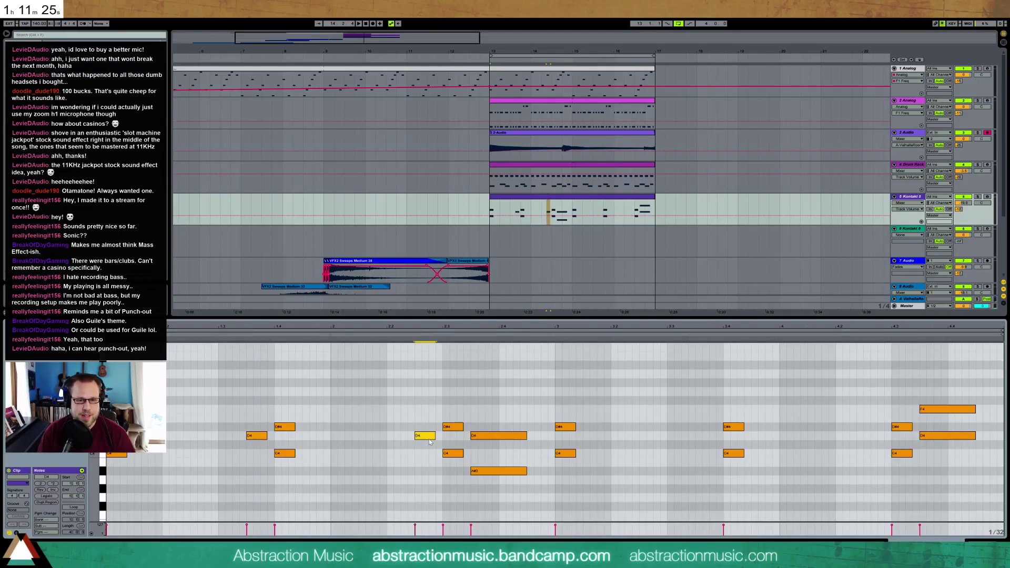
{"action": "double_click", "coordinate": [695, 437]}
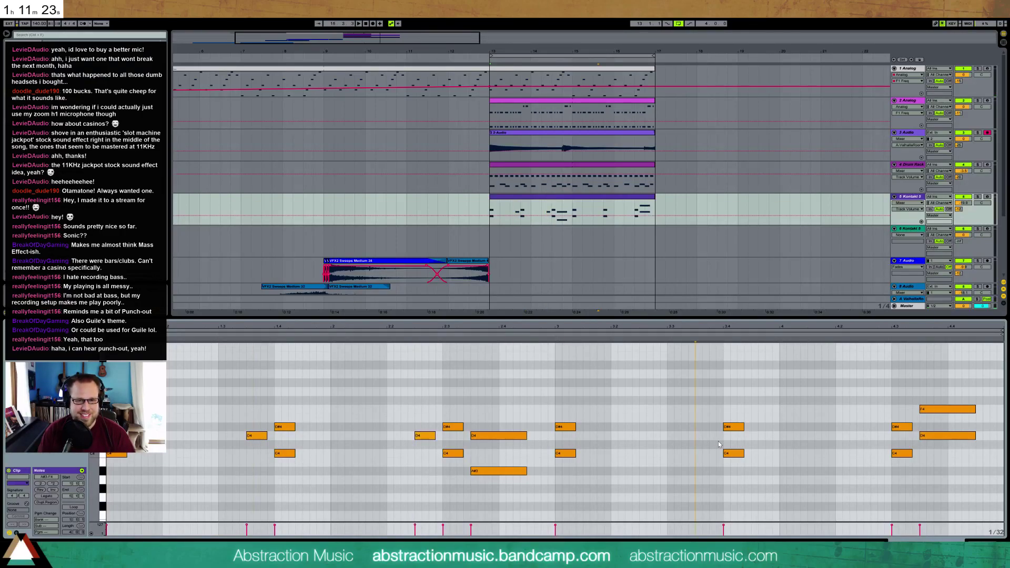
{"action": "double_click", "coordinate": [863, 436]}
{"action": "key", "text": "space"}
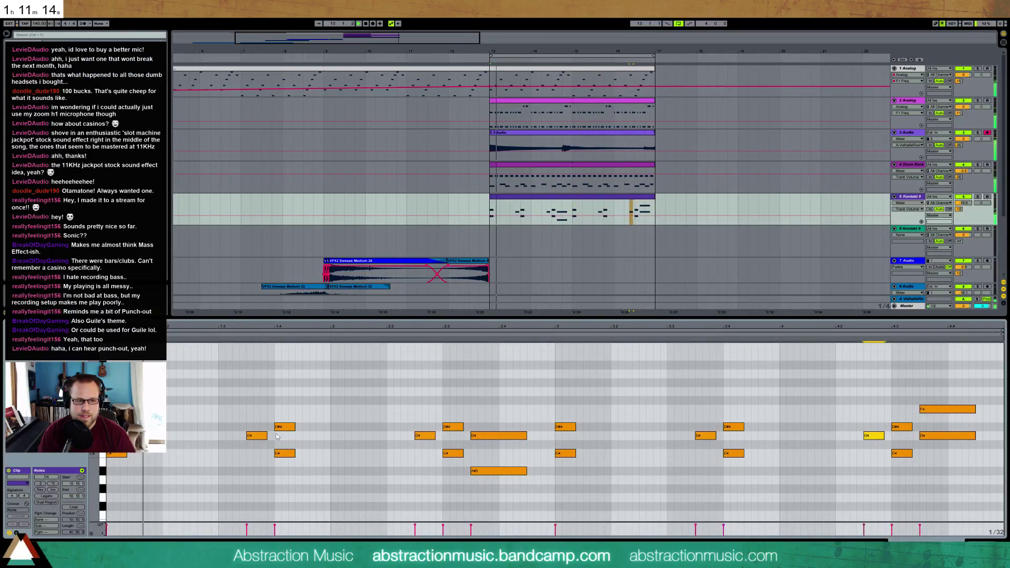
Step: Try longer D4 pickup notes ahead of the 1.4 and 3.4 chords while the loop plays
{"action": "left_click", "coordinate": [245, 436]}
{"action": "left_click_drag", "start_coordinate": [244, 437], "coordinate": [266, 436]}
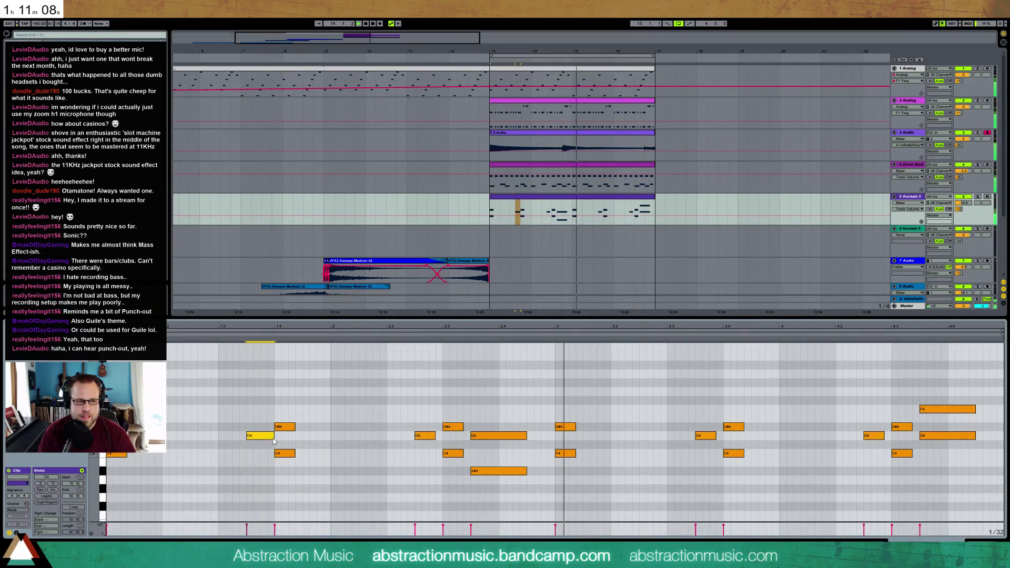
{"action": "left_click_drag", "start_coordinate": [695, 436], "coordinate": [716, 436]}
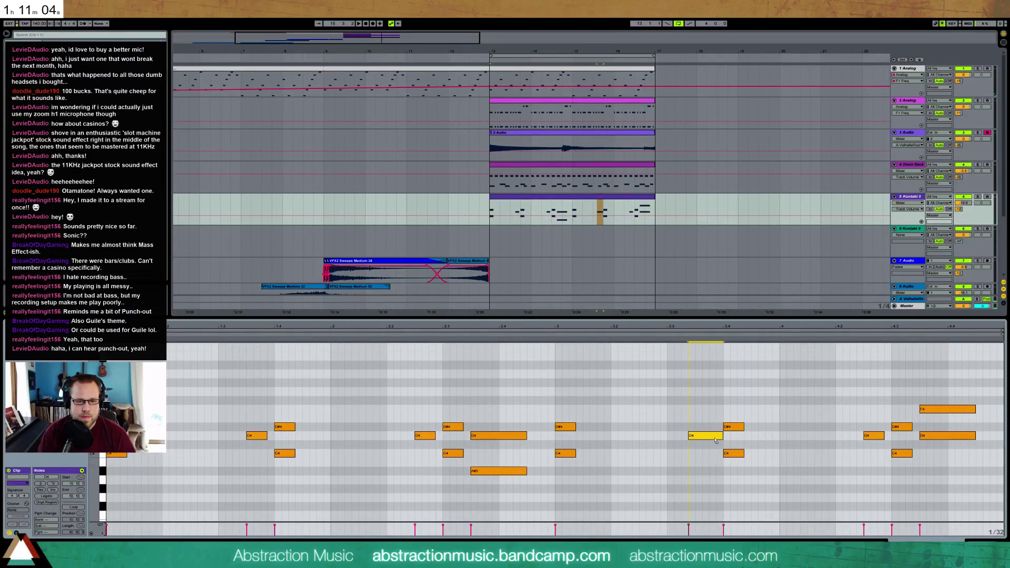
{"action": "key", "text": "space"}
Step: Shorten all the C4–D#4 brass chords to sixteenth notes
{"action": "left_click_drag", "start_coordinate": [123, 410], "coordinate": [112, 494]}
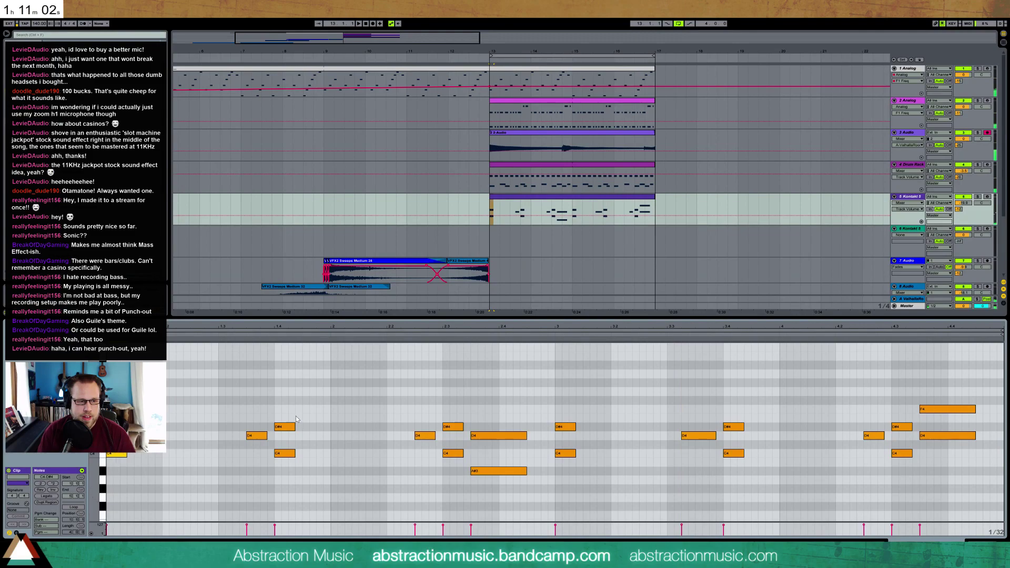
{"action": "left_click_drag", "start_coordinate": [298, 410], "coordinate": [291, 504]}
{"action": "left_click_drag", "start_coordinate": [560, 401], "coordinate": [568, 492]}
{"action": "left_click_drag", "start_coordinate": [712, 401], "coordinate": [730, 466]}
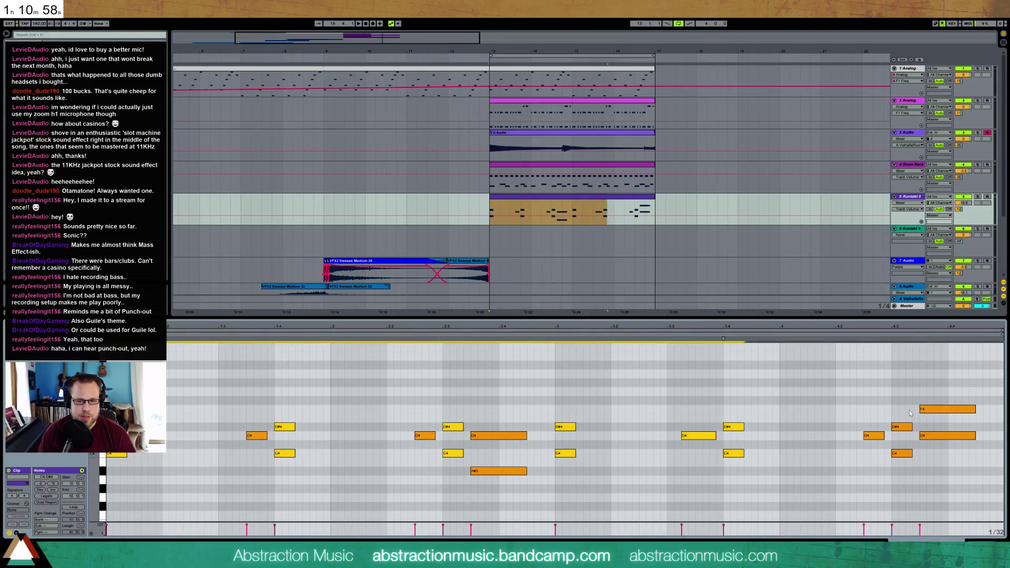
{"action": "left_click_drag", "start_coordinate": [743, 427], "coordinate": [736, 430]}
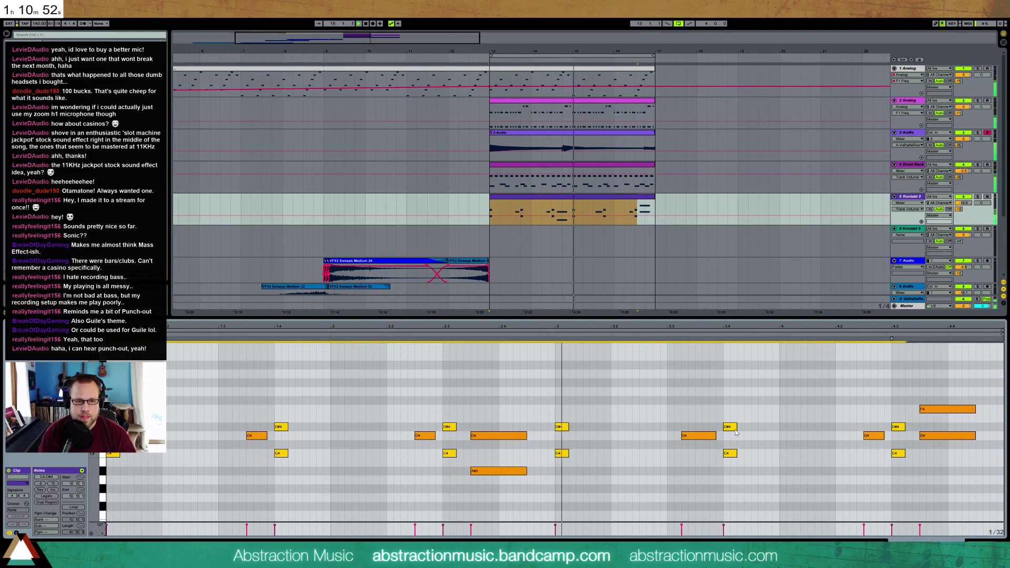
Step: Reset the D4 pickup before the 3.4 chord to a dotted sixteenth starting an eighth ahead of it, and audition the loop
{"action": "left_click_drag", "start_coordinate": [684, 421], "coordinate": [721, 441]}
{"action": "key", "text": "space"}
{"action": "key", "text": "Left"}
{"action": "key", "text": "Right"}
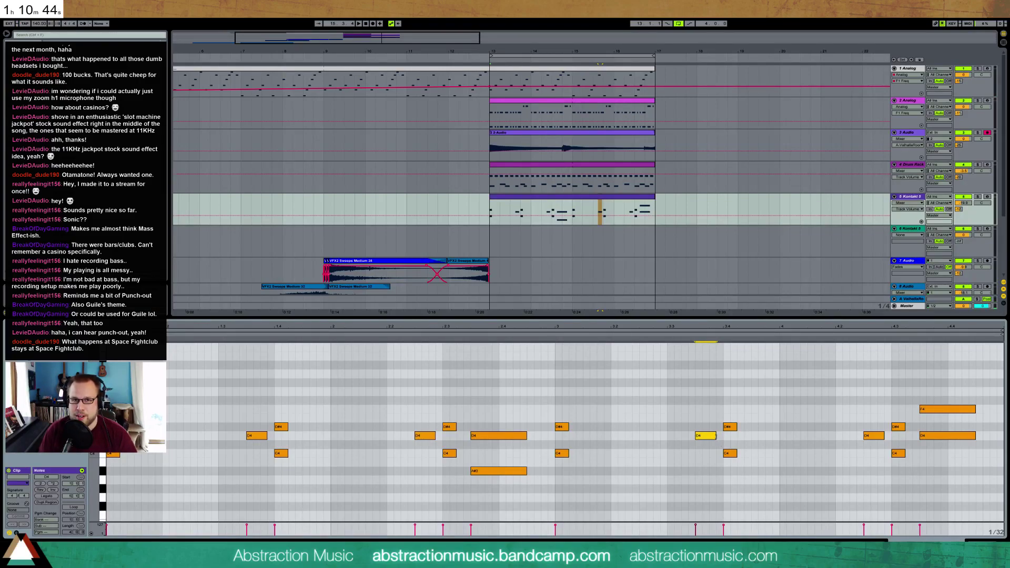
{"action": "key", "text": "space"}
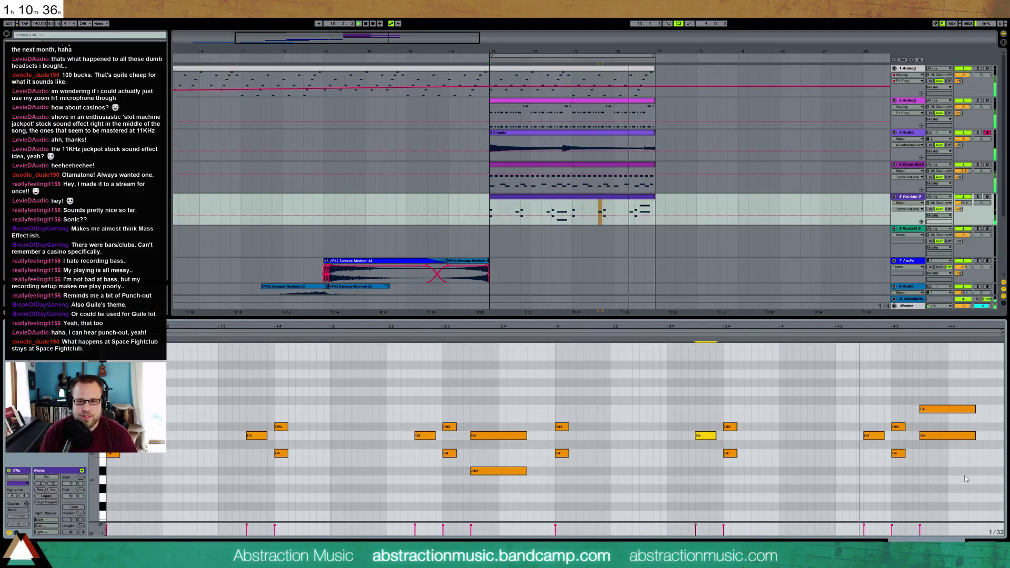
Step: Try all the brass notes an octave lower and an octave higher during playback, and return them to their original octave
{"action": "key", "text": "shift+Tab"}
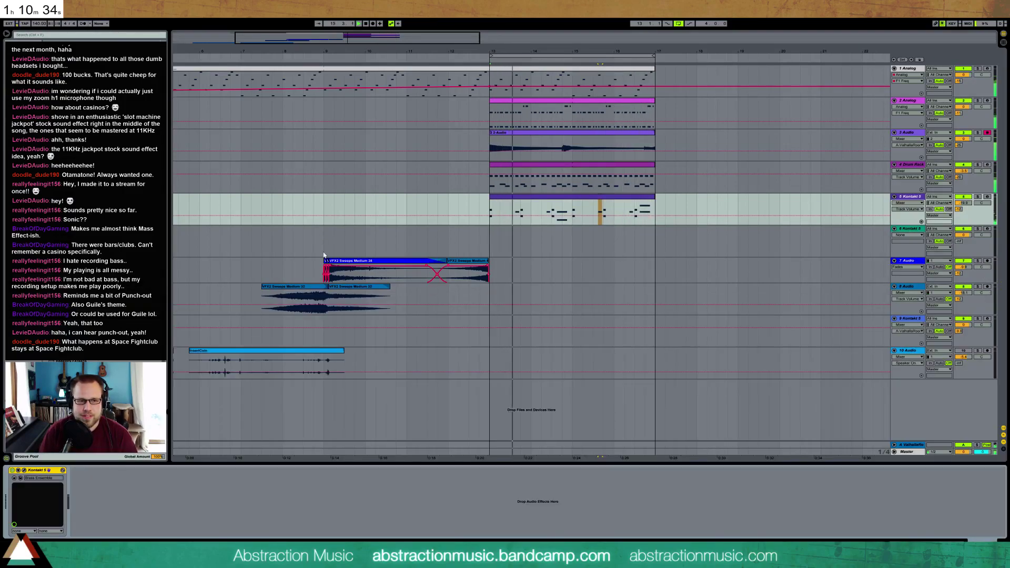
{"action": "left_click_drag", "start_coordinate": [471, 51], "coordinate": [472, 43]}
{"action": "double_click", "coordinate": [528, 196]}
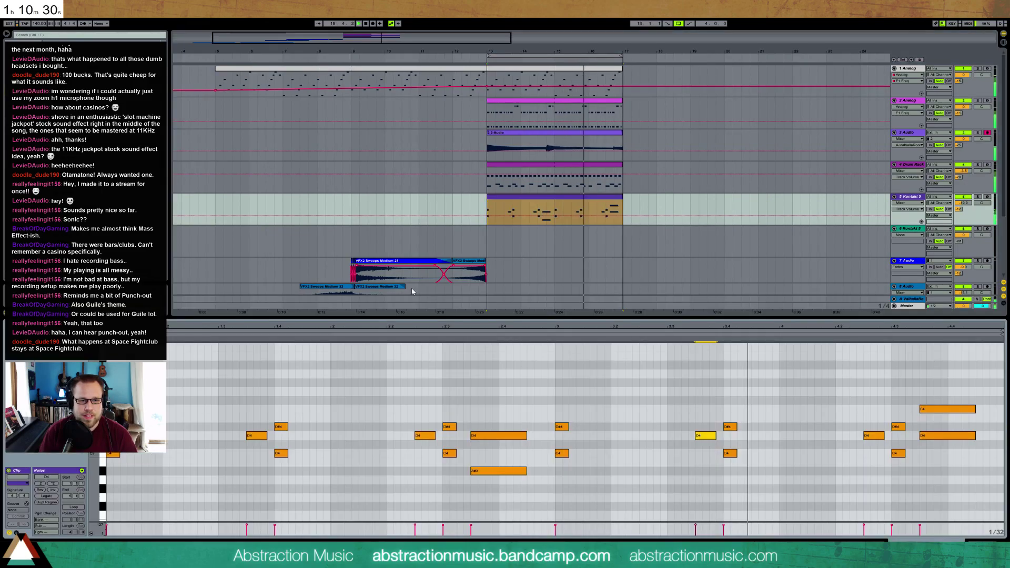
{"action": "key", "text": "ctrl+a"}
{"action": "key", "text": "shift+Down"}
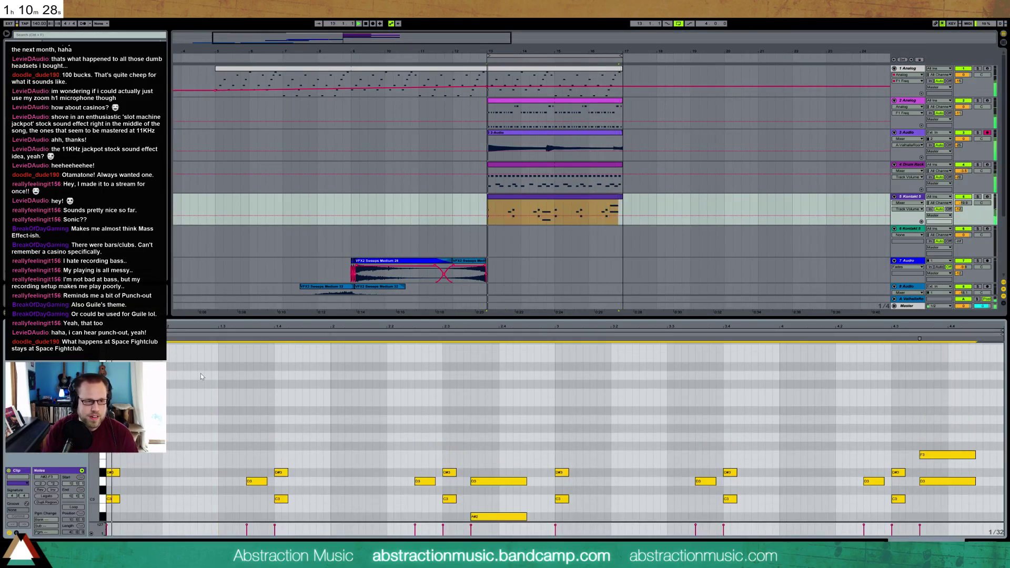
{"action": "key", "text": "shift+Up"}
{"action": "key", "text": "shift+Up"}
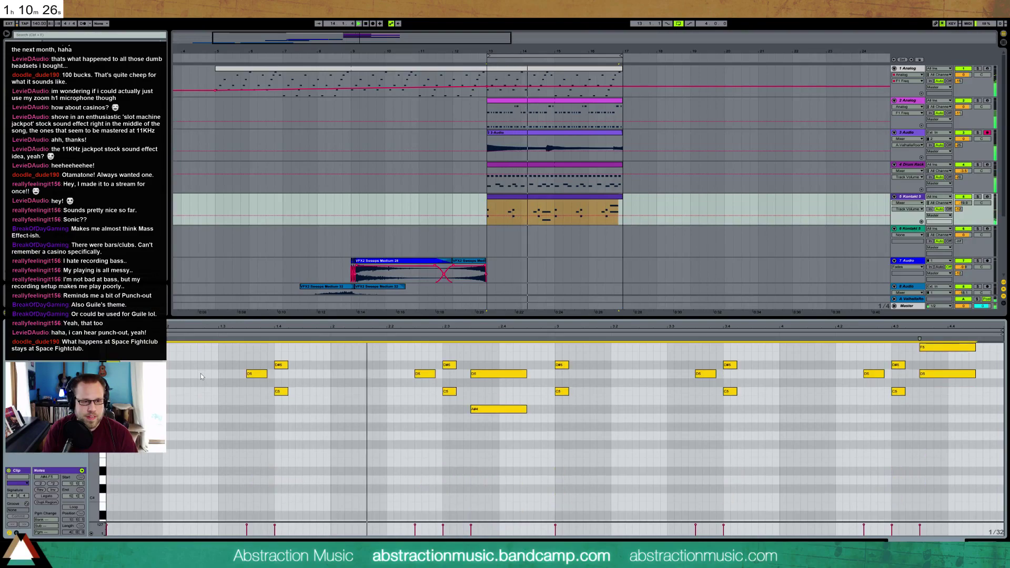
{"action": "key", "text": "shift+Down"}
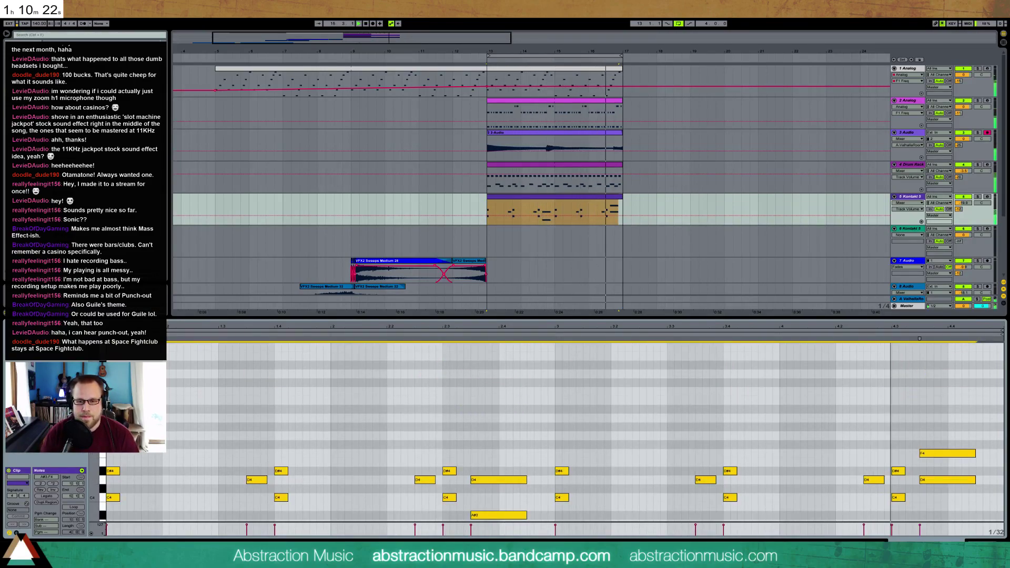
Step: Trim the 1 Analog clip to end at bar 13, duplicate its bars 9 to 13 into bar 13, and show the copy's notes
{"action": "key", "text": "shift+Tab"}
{"action": "left_click", "coordinate": [601, 73]}
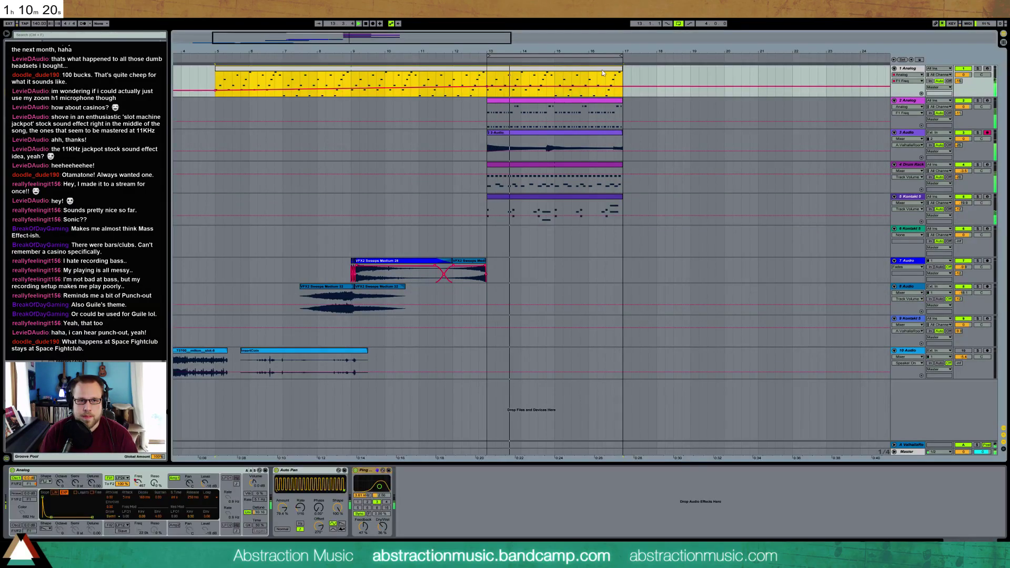
{"action": "left_click_drag", "start_coordinate": [585, 67], "coordinate": [488, 70]}
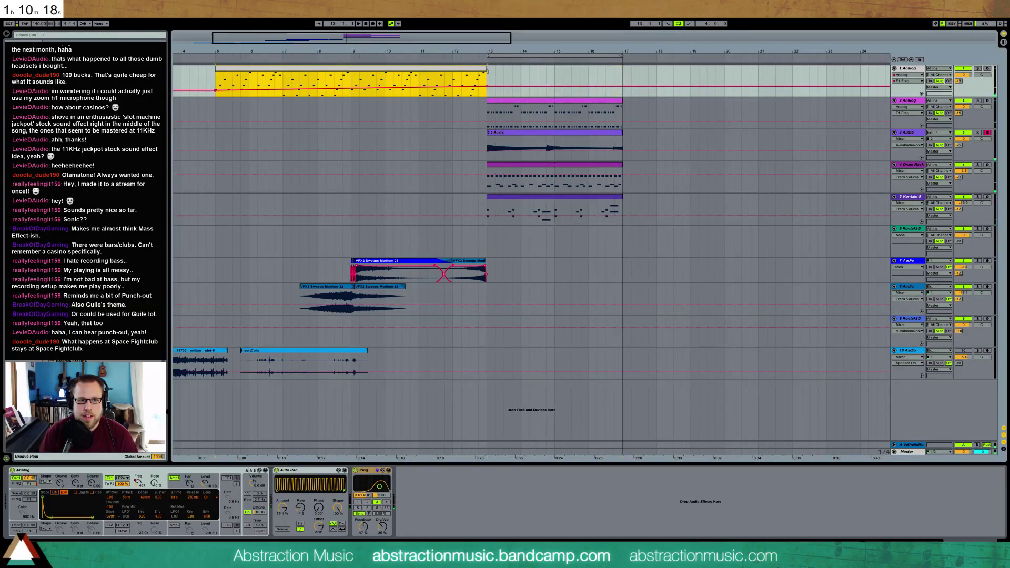
{"action": "left_click_drag", "start_coordinate": [352, 79], "coordinate": [464, 81]}
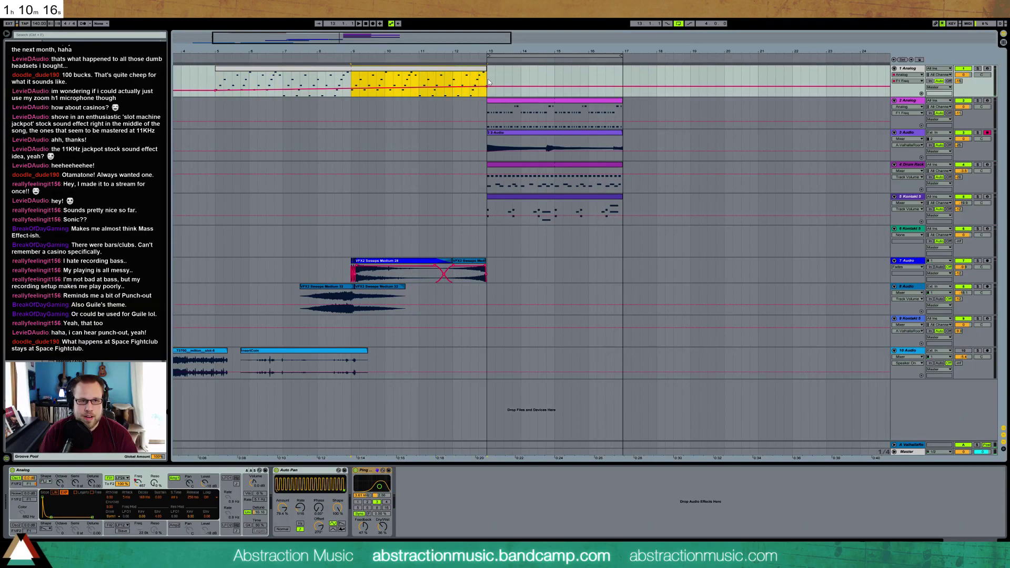
{"action": "key", "text": "ctrl+d"}
{"action": "double_click", "coordinate": [536, 70]}
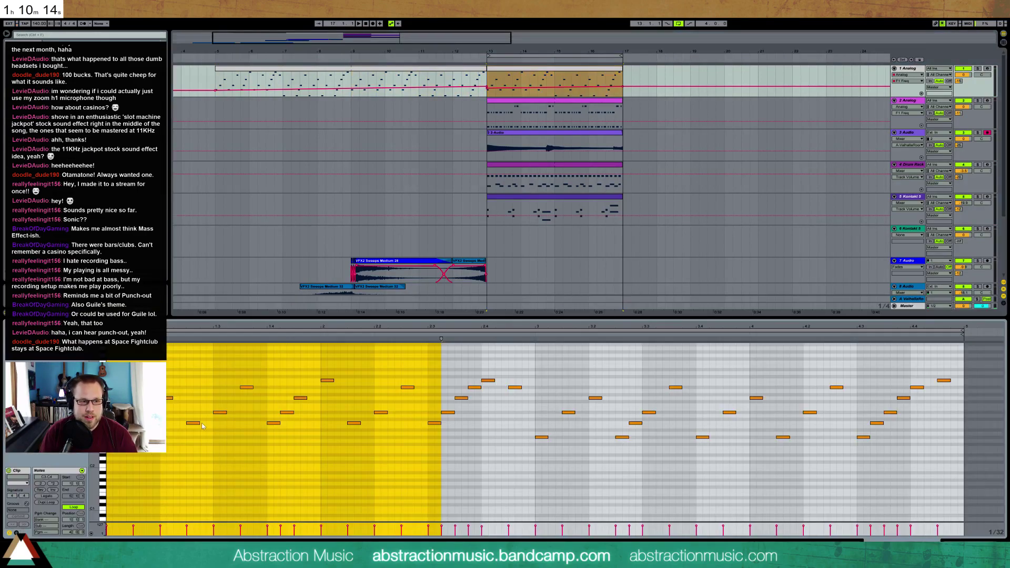
Step: In the duplicated Analog clip, lower the note at beat 1.3 and the two rising notes after 1.4 to the repeated low pitch
{"action": "left_click", "coordinate": [139, 423]}
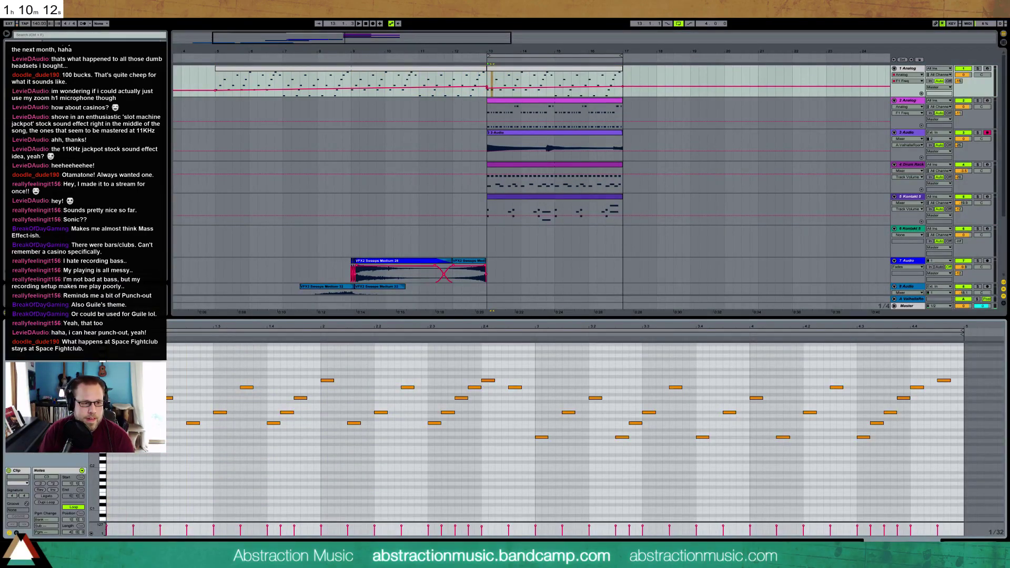
{"action": "left_click", "coordinate": [222, 412]}
{"action": "left_click_drag", "start_coordinate": [245, 387], "coordinate": [287, 416]}
{"action": "left_click", "coordinate": [301, 397]}
{"action": "key", "text": "Down"}
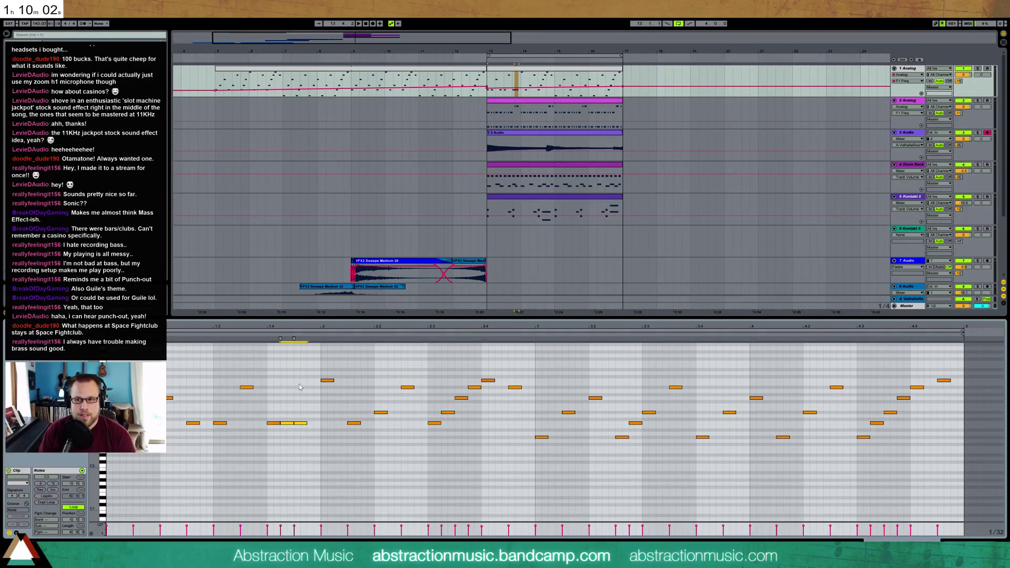
Step: Lower the arpeggio's high note at the start of bar 2 and drop the 2.2 note to the repeated low pitch
{"action": "left_click", "coordinate": [327, 381]}
{"action": "key", "text": "Down"}
{"action": "left_click_drag", "start_coordinate": [370, 403], "coordinate": [384, 419]}
{"action": "left_click", "coordinate": [409, 388]}
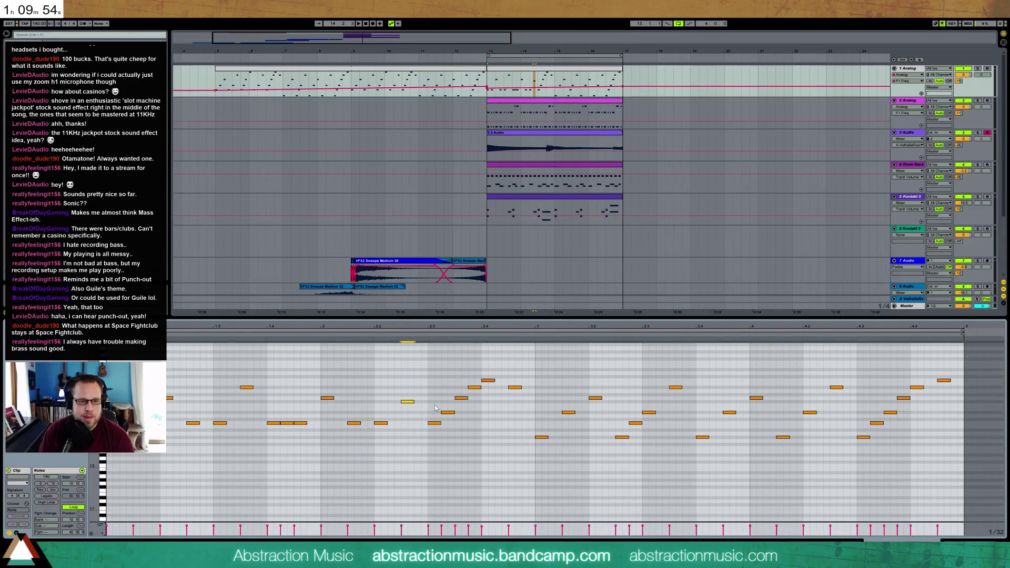
Step: Flatten the rising run after beat 2.3 by lowering its four upper notes to the same low pitch as its first note
{"action": "left_click_drag", "start_coordinate": [447, 366], "coordinate": [490, 424]}
{"action": "key", "text": "Down"}
{"action": "key", "text": "Down"}
{"action": "key", "text": "Down"}
{"action": "left_click_drag", "start_coordinate": [456, 373], "coordinate": [487, 414]}
{"action": "key", "text": "Down"}
{"action": "key", "text": "Down"}
{"action": "key", "text": "Down"}
{"action": "key", "text": "Down"}
{"action": "key", "text": "Down"}
{"action": "key", "text": "Down"}
{"action": "key", "text": "Down"}
{"action": "left_click_drag", "start_coordinate": [487, 354], "coordinate": [492, 421]}
{"action": "key", "text": "Down"}
{"action": "key", "text": "Down"}
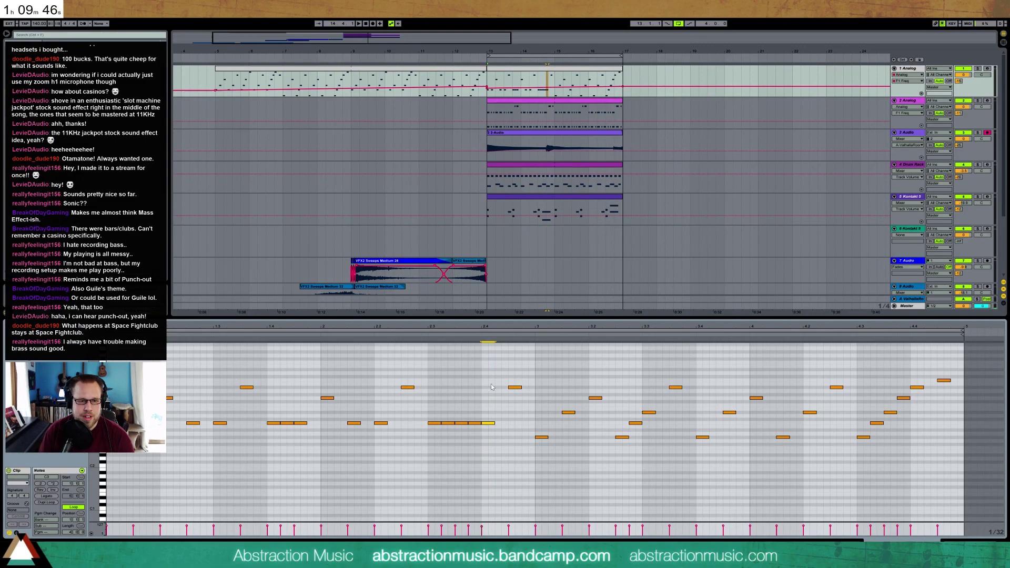
Step: Shorten all the notes in the first two bars of the Analog clip and audition the loop
{"action": "left_click_drag", "start_coordinate": [500, 375], "coordinate": [514, 395]}
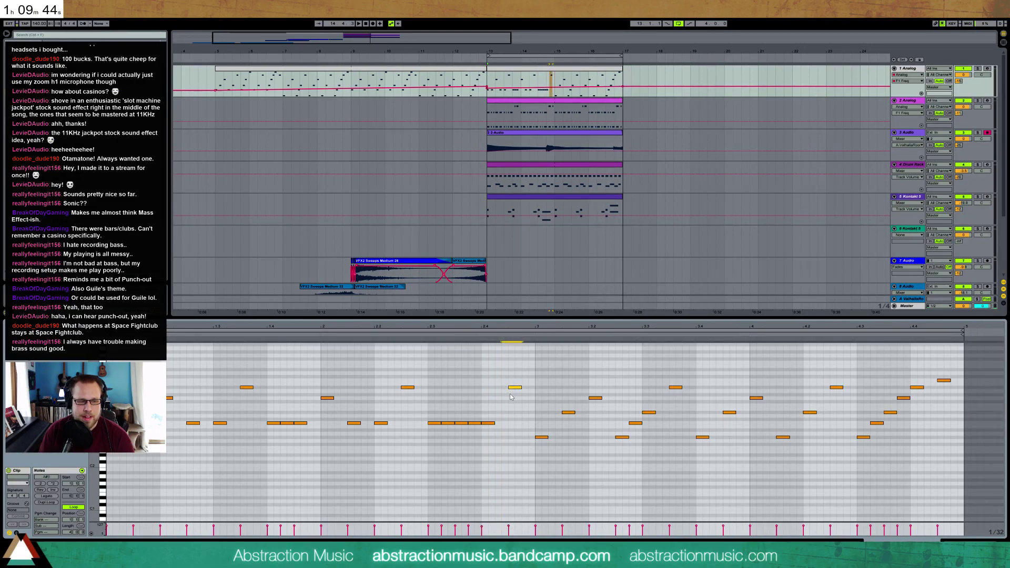
{"action": "left_click_drag", "start_coordinate": [113, 373], "coordinate": [530, 468]}
{"action": "left_click_drag", "start_coordinate": [522, 388], "coordinate": [517, 392]}
{"action": "key", "text": "space"}
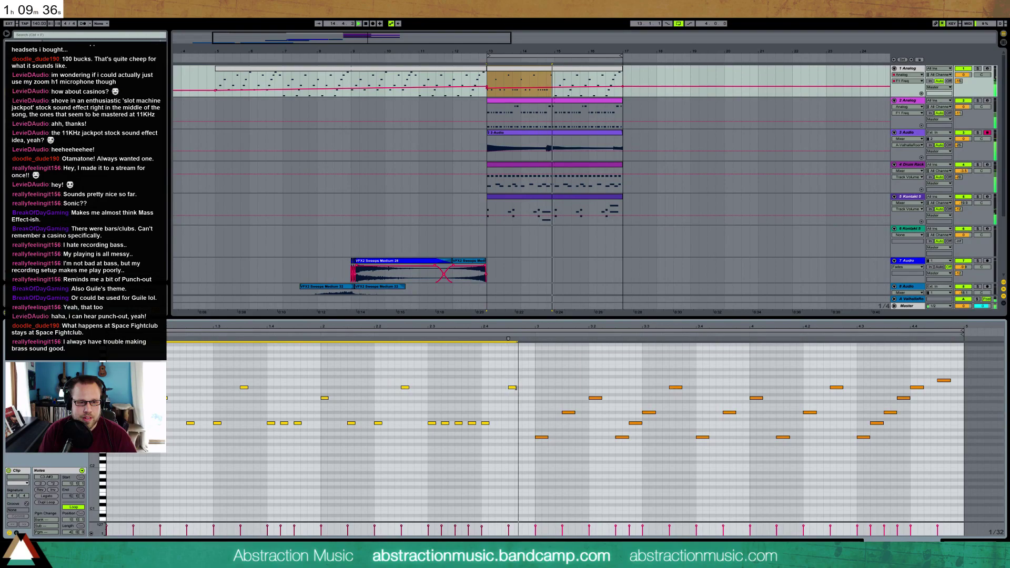
Step: Drop the notes after beat 3.1 and around beat 3.3 to bar 3's repeated low pitch, and slightly raise the 3.2 note
{"action": "left_click", "coordinate": [556, 383]}
{"action": "left_click_drag", "start_coordinate": [584, 419], "coordinate": [599, 428]}
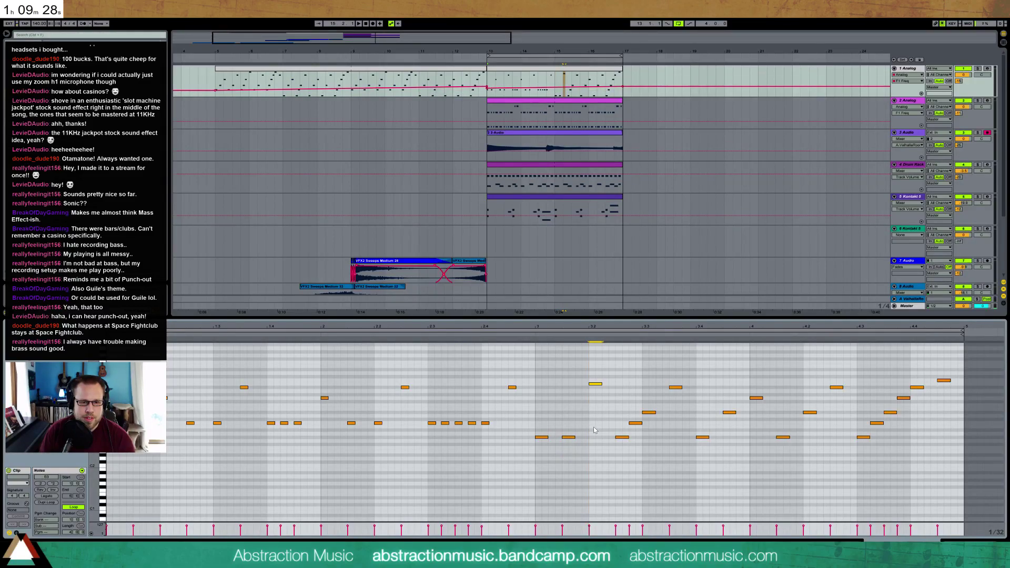
{"action": "key", "text": "space"}
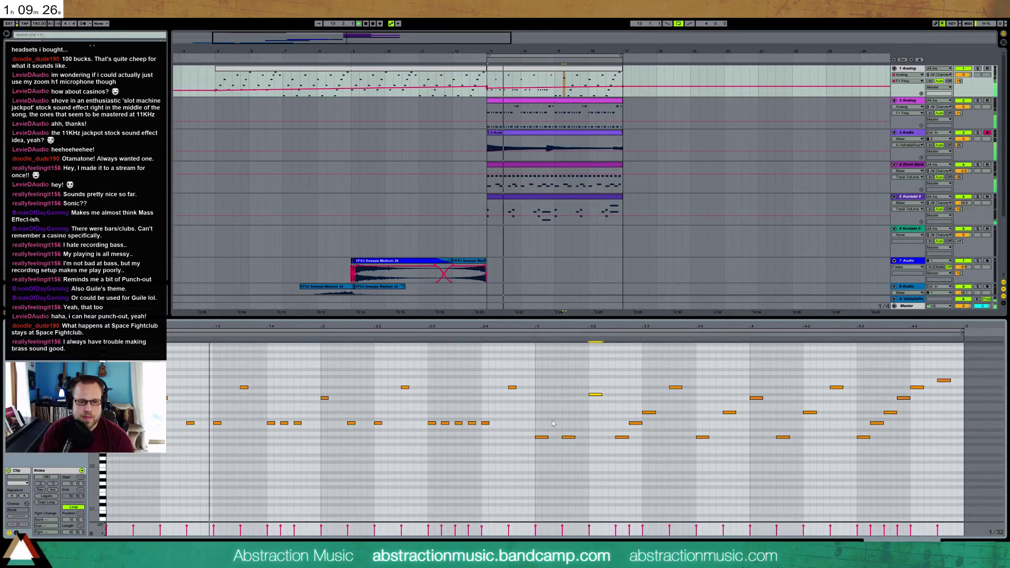
{"action": "left_click_drag", "start_coordinate": [541, 424], "coordinate": [572, 448]}
{"action": "left_click_drag", "start_coordinate": [628, 403], "coordinate": [637, 437]}
Step: Slightly raise the note at the start of bar 4, and lower the notes after beat 3.4 and at beat 4.2
{"action": "left_click_drag", "start_coordinate": [718, 386], "coordinate": [756, 405]}
{"action": "key", "text": "Up"}
{"action": "key", "text": "Up"}
{"action": "key", "text": "Up"}
{"action": "left_click_drag", "start_coordinate": [798, 378], "coordinate": [814, 422]}
{"action": "key", "text": "Down"}
{"action": "key", "text": "Down"}
{"action": "key", "text": "Down"}
{"action": "key", "text": "Down"}
{"action": "key", "text": "Down"}
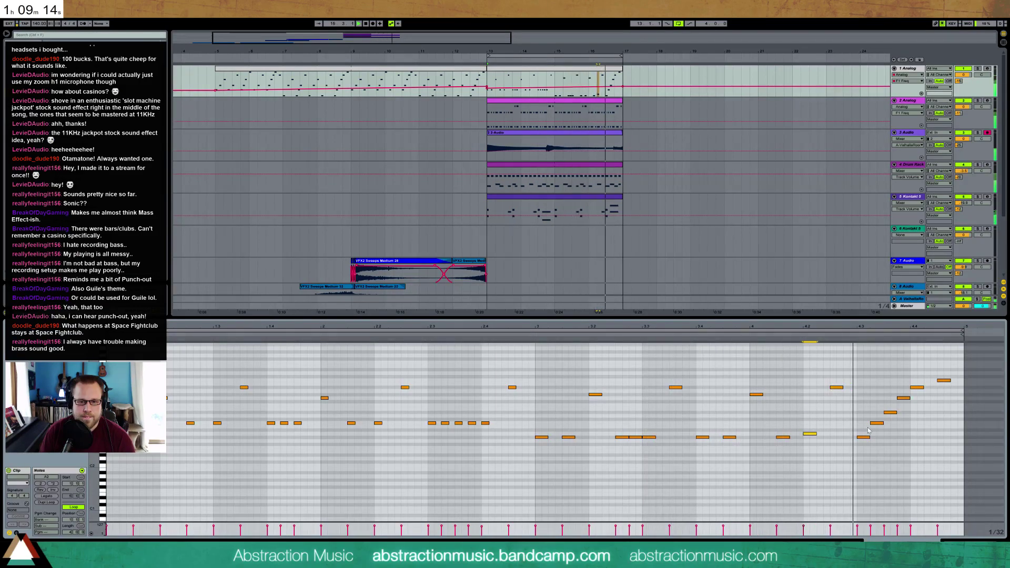
Step: Flatten the rising run after beat 4.3 by lowering its next four notes to the same low pitch as its first note
{"action": "left_click_drag", "start_coordinate": [869, 428], "coordinate": [927, 437]}
{"action": "key", "text": "Down"}
{"action": "key", "text": "Down"}
{"action": "key", "text": "Down"}
{"action": "key", "text": "Down"}
{"action": "key", "text": "Down"}
{"action": "left_click_drag", "start_coordinate": [898, 395], "coordinate": [924, 431]}
{"action": "key", "text": "Down"}
{"action": "key", "text": "Down"}
{"action": "key", "text": "Down"}
{"action": "key", "text": "Down"}
{"action": "left_click", "coordinate": [918, 427]}
{"action": "key", "text": "Down"}
{"action": "key", "text": "Down"}
{"action": "key", "text": "Down"}
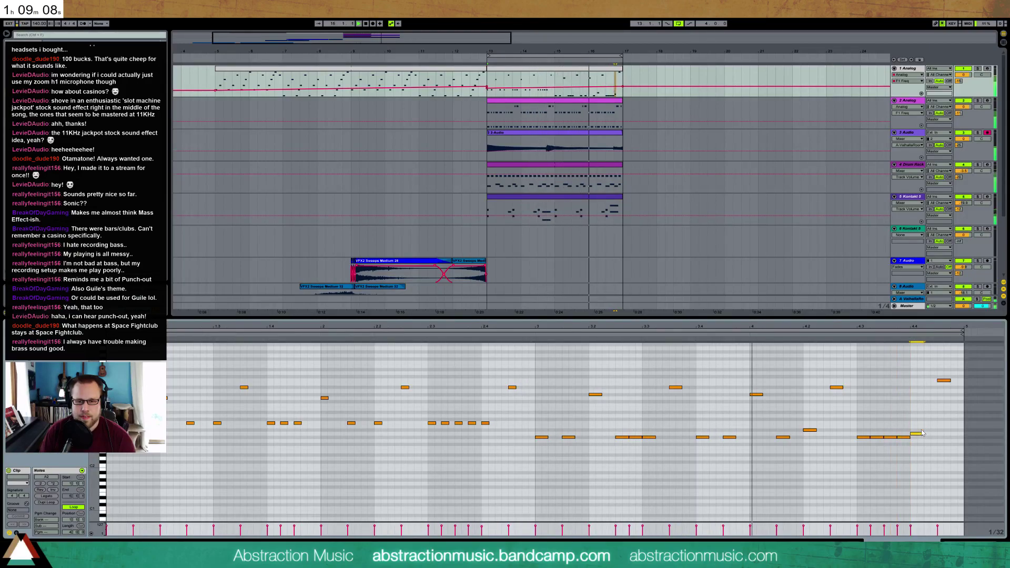
Step: Shorten all the notes in bars 3 and 4 of the Analog clip and return to the arrangement and device view
{"action": "left_click_drag", "start_coordinate": [533, 363], "coordinate": [965, 486]}
{"action": "key", "text": "shift+Left"}
{"action": "key", "text": "shift+Left"}
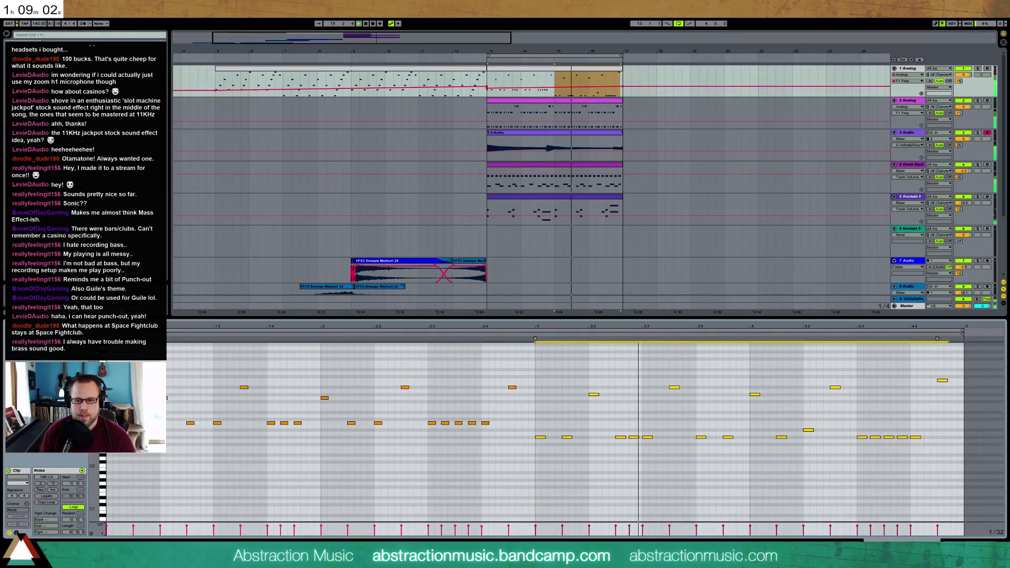
{"action": "key", "text": "shift+Tab"}
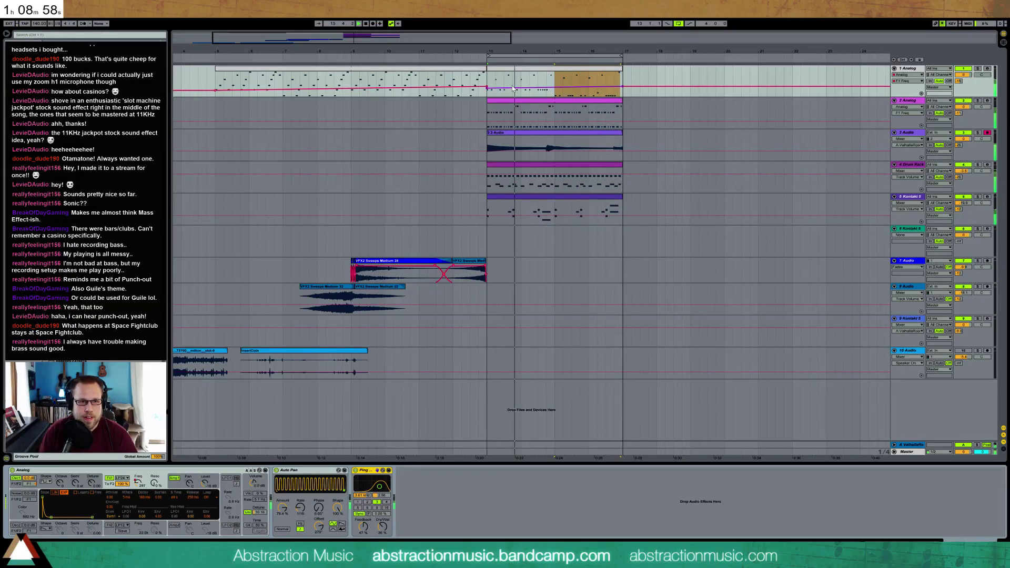
{"action": "left_click", "coordinate": [624, 86]}
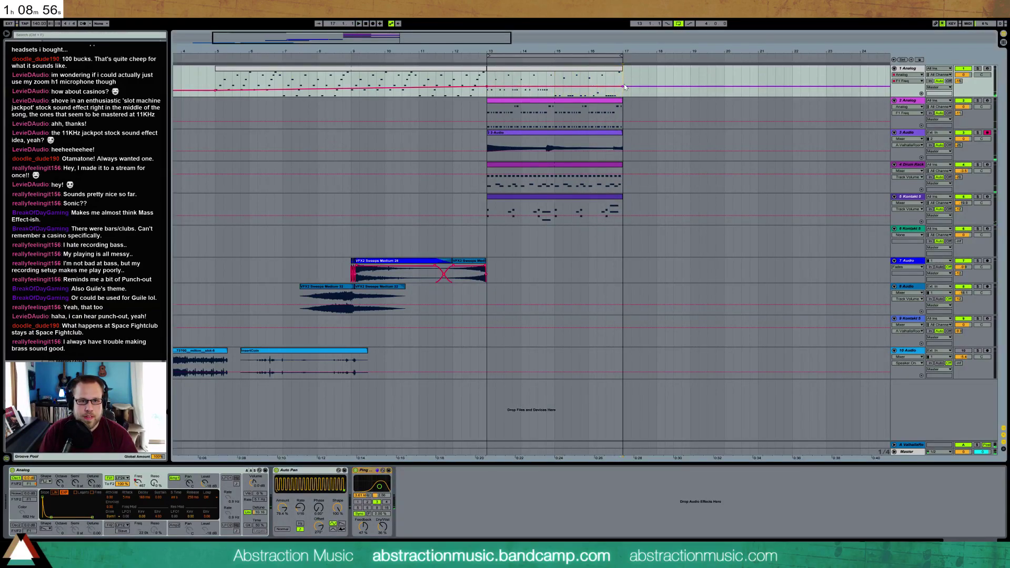
Step: Insert a new MIDI track below the first Analog track and copy the Analog clip from bar 13 onto it
{"action": "left_click", "coordinate": [911, 73]}
{"action": "key", "text": "ctrl+shift+t"}
{"action": "left_click", "coordinate": [508, 69]}
{"action": "key", "text": "ctrl+c"}
{"action": "left_click", "coordinate": [491, 118]}
{"action": "key", "text": "ctrl+v"}
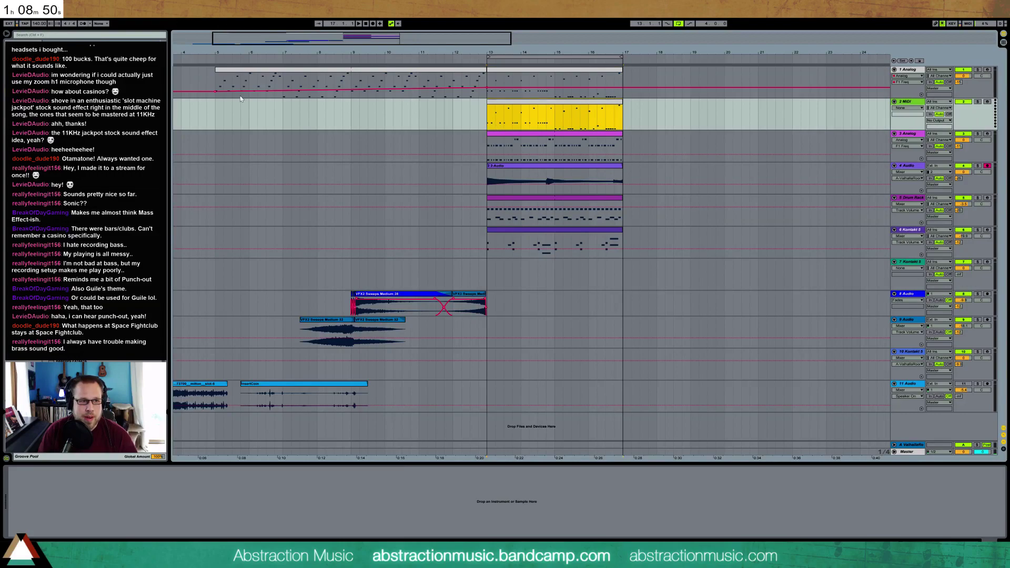
{"action": "left_click", "coordinate": [25, 70]}
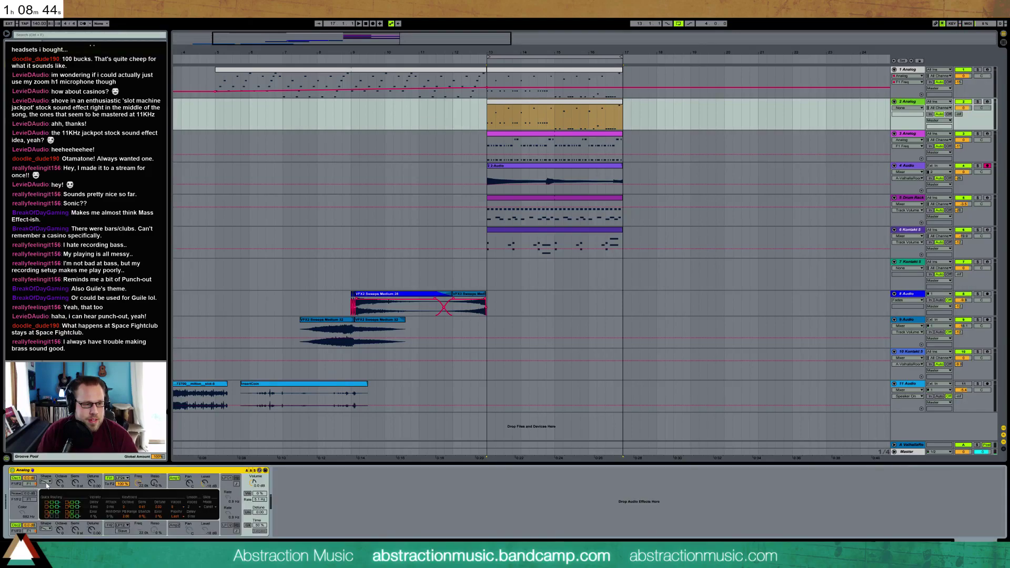
{"action": "left_click", "coordinate": [47, 484]}
{"action": "left_click", "coordinate": [17, 526]}
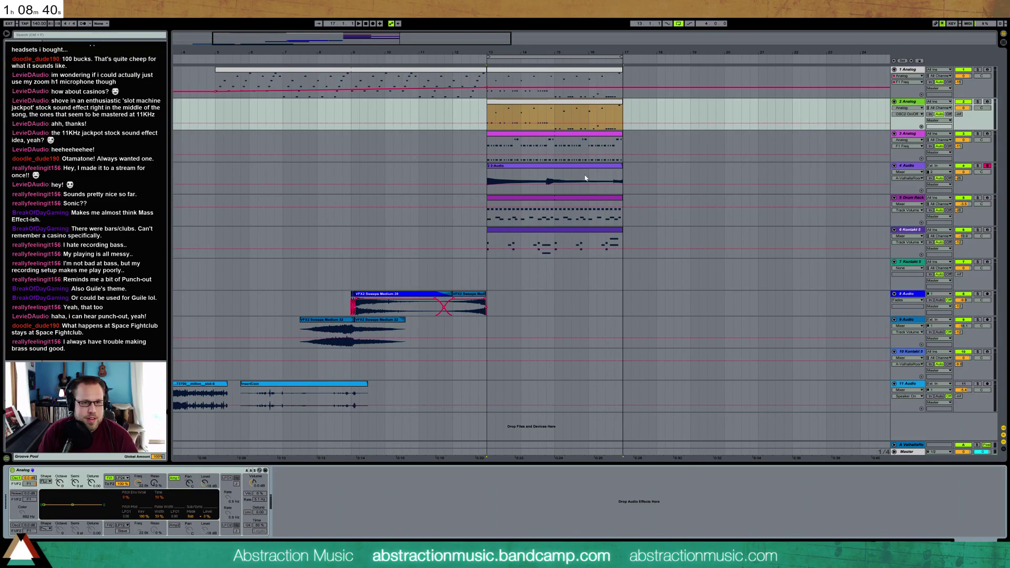
Step: Put Operator on the duplicated arpeggio track, raise oscillator B's level and lower the track volume
{"action": "double_click", "coordinate": [558, 108]}
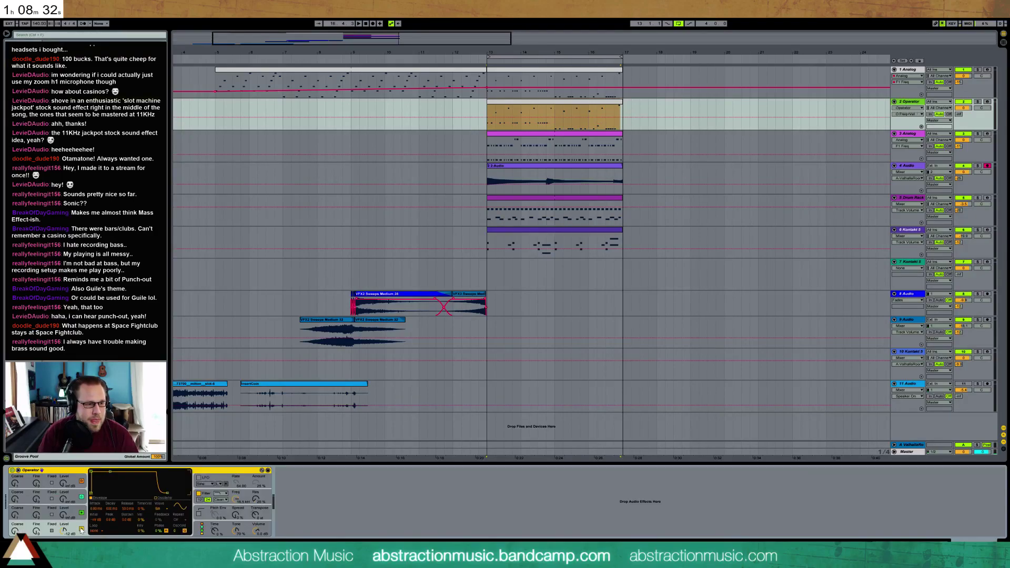
{"action": "left_click_drag", "start_coordinate": [62, 515], "coordinate": [63, 513]}
{"action": "left_click_drag", "start_coordinate": [235, 498], "coordinate": [234, 499]}
{"action": "left_click_drag", "start_coordinate": [63, 515], "coordinate": [63, 509]}
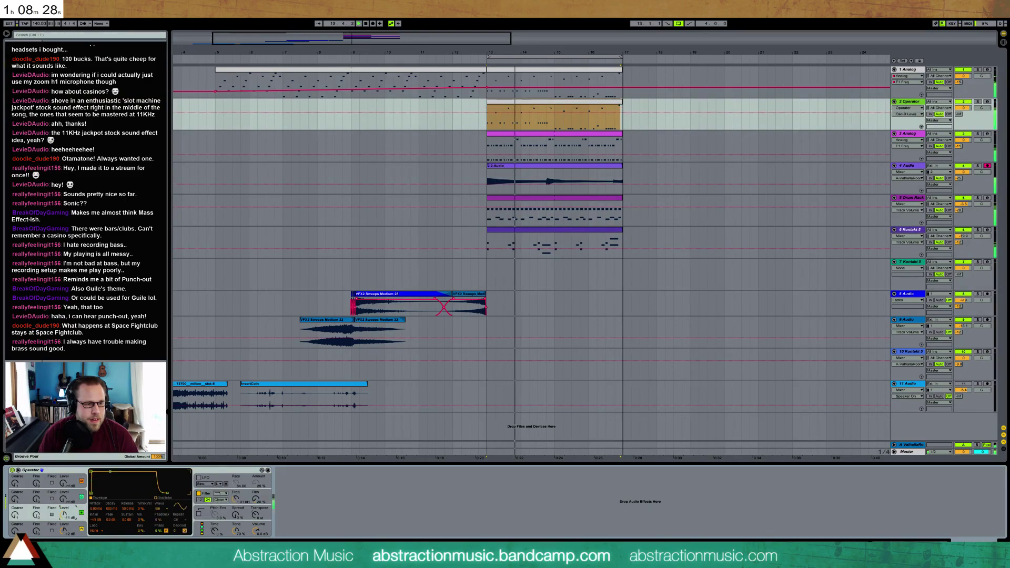
{"action": "mouse_move", "coordinate": [964, 108]}
{"action": "left_mouse_down"}
{"action": "mouse_move", "coordinate": [963, 119]}
{"action": "mouse_move", "coordinate": [963, 109]}
{"action": "left_mouse_up"}
Step: Copy the Ping Pong Delay from the first Analog track to the Operator track and readjust oscillator B's level
{"action": "left_click", "coordinate": [601, 70]}
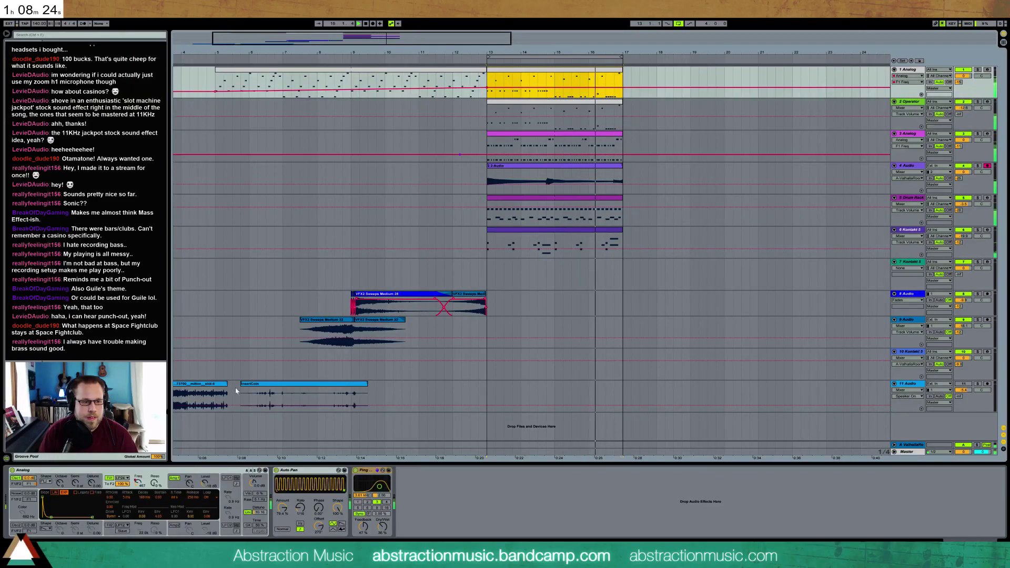
{"action": "left_click", "coordinate": [571, 112]}
{"action": "left_click", "coordinate": [375, 491]}
{"action": "key", "text": "ctrl+v"}
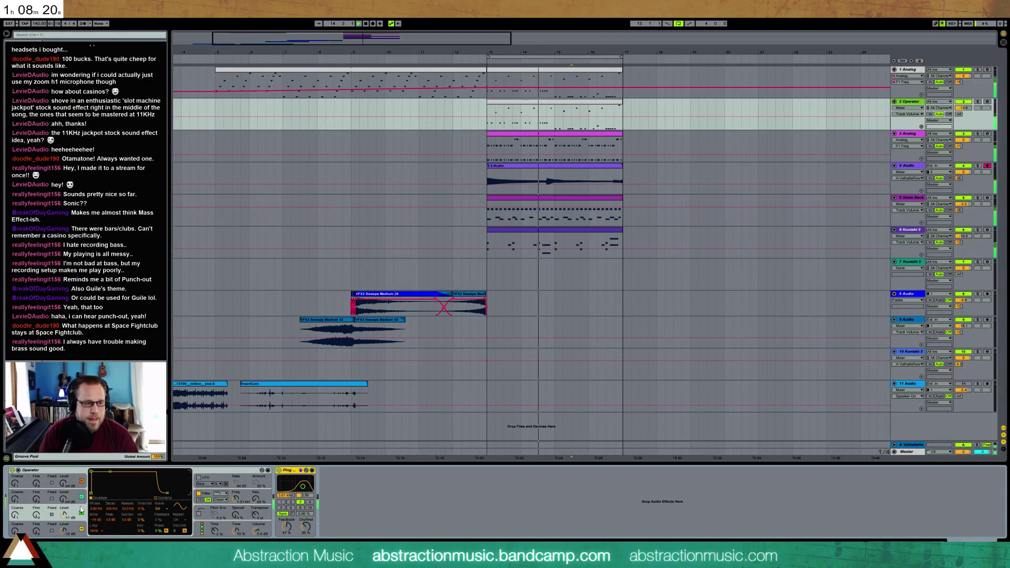
{"action": "left_click_drag", "start_coordinate": [65, 514], "coordinate": [62, 514]}
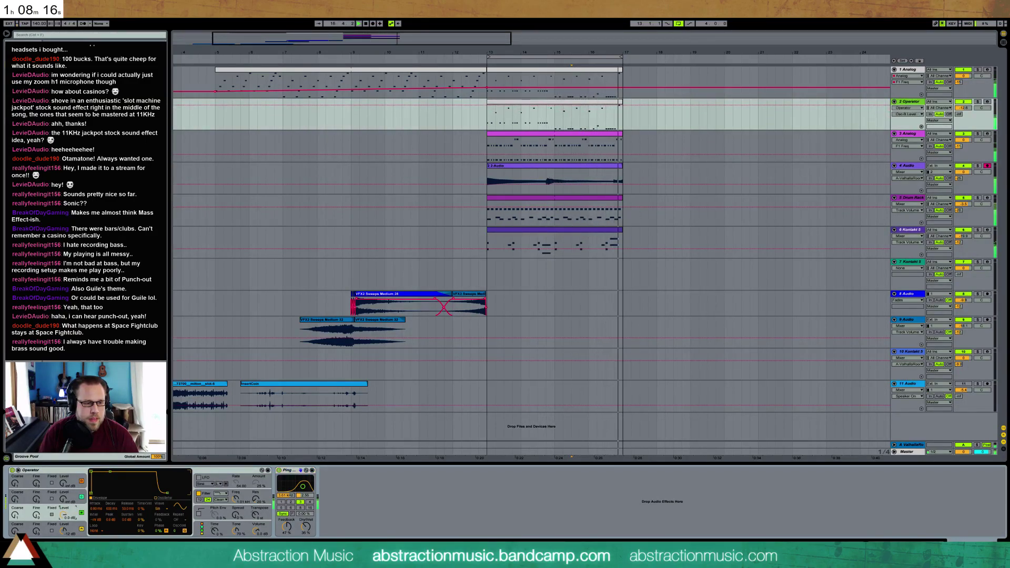
{"action": "left_click_drag", "start_coordinate": [73, 500], "coordinate": [64, 468]}
{"action": "left_click_drag", "start_coordinate": [15, 515], "coordinate": [65, 498]}
{"action": "left_click", "coordinate": [15, 500]}
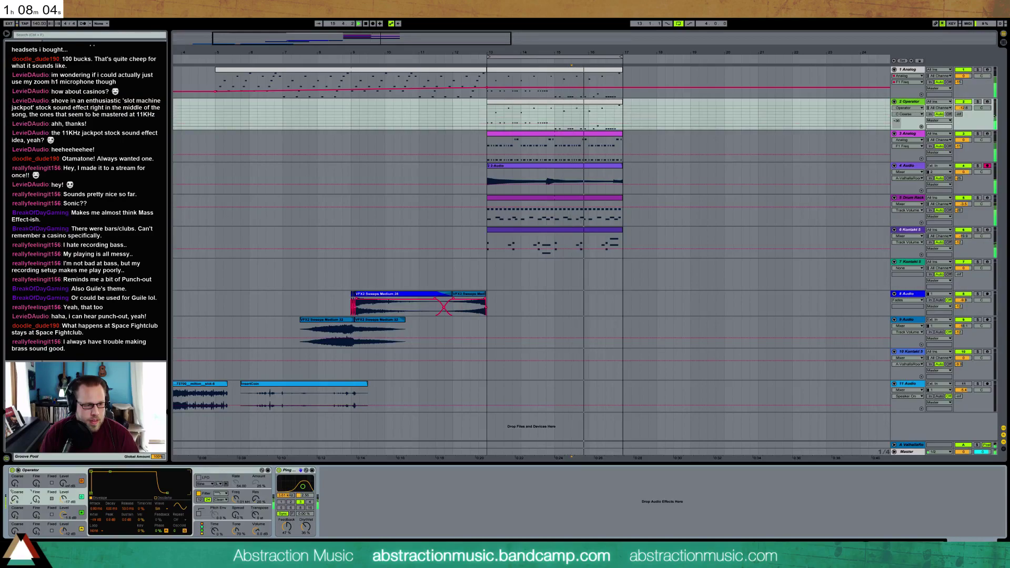
{"action": "key", "text": "ctrl+z"}
{"action": "key", "text": "ctrl+z"}
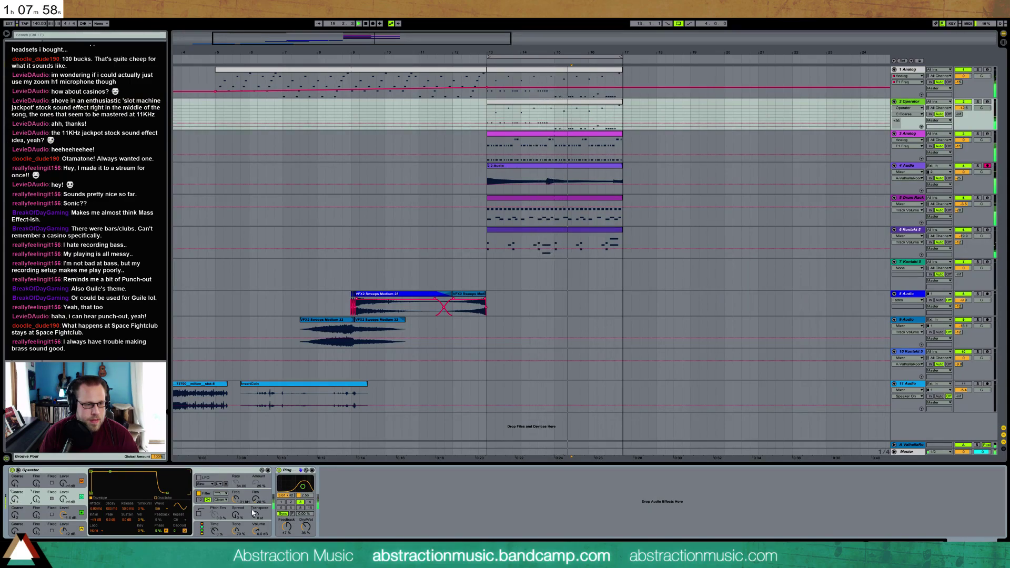
Step: Lower Operator's filter frequency and fine-tune oscillator B's level
{"action": "left_click", "coordinate": [235, 498]}
{"action": "mouse_move", "coordinate": [235, 498]}
{"action": "left_mouse_down"}
{"action": "mouse_move", "coordinate": [235, 509]}
{"action": "mouse_move", "coordinate": [236, 476]}
{"action": "mouse_move", "coordinate": [235, 504]}
{"action": "left_mouse_up"}
{"action": "left_click", "coordinate": [65, 515]}
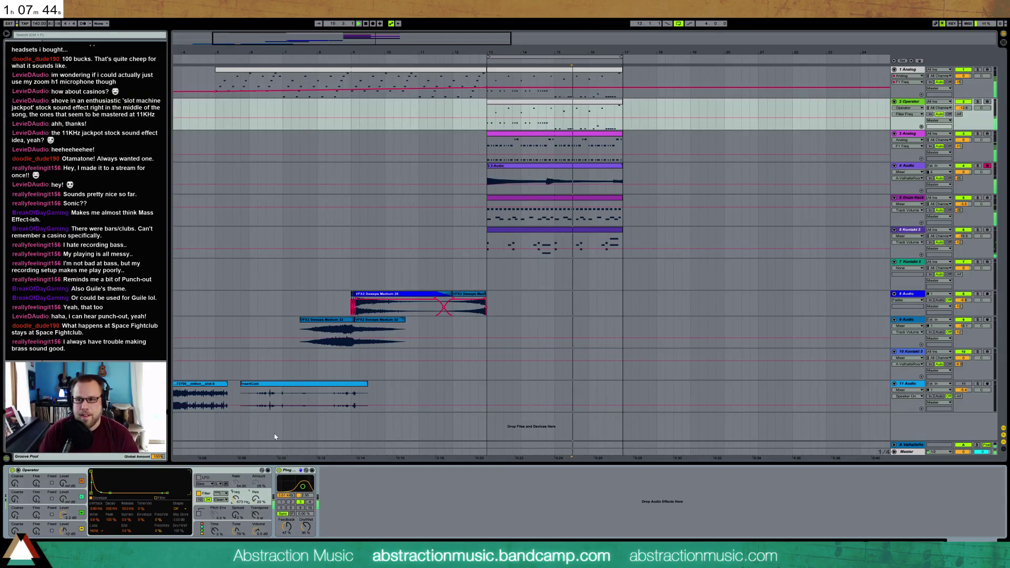
Step: Stop playback and place a VFX2 Sweeps Medium sample at bar 13 on the lower sweep audio track
{"action": "left_click", "coordinate": [489, 242]}
{"action": "key", "text": "space"}
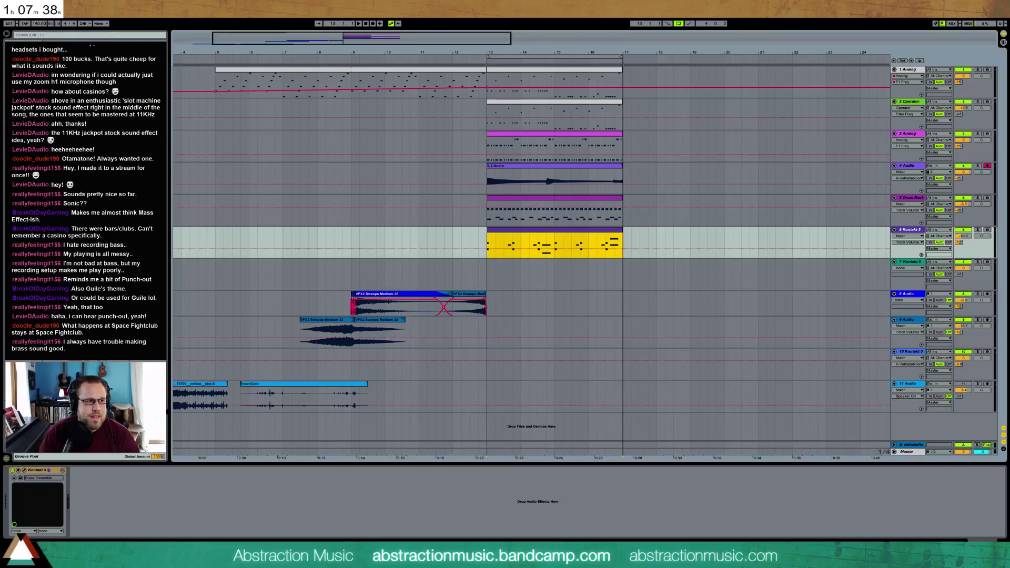
{"action": "left_click", "coordinate": [27, 148]}
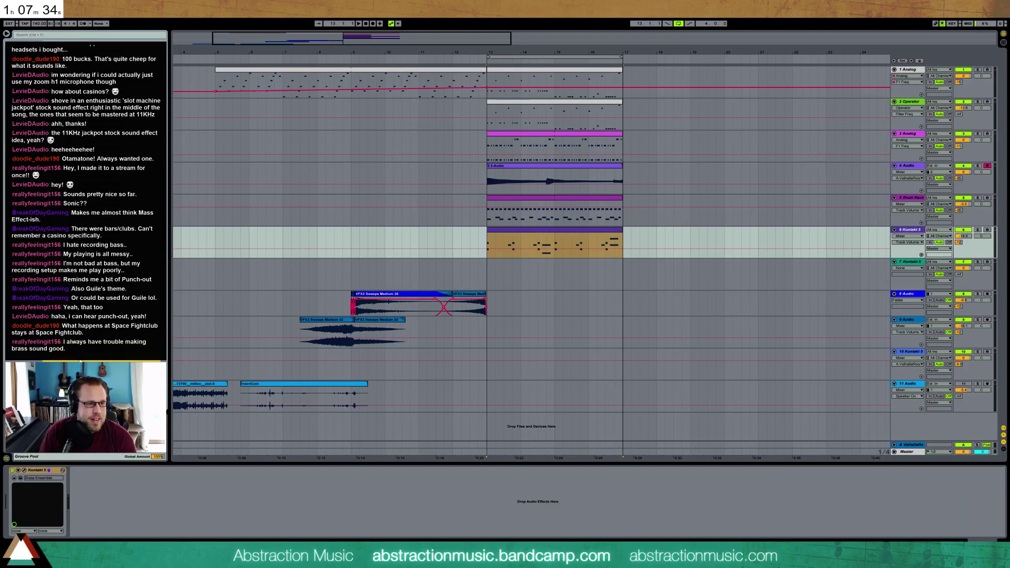
{"action": "left_click_drag", "start_coordinate": [27, 148], "coordinate": [486, 339]}
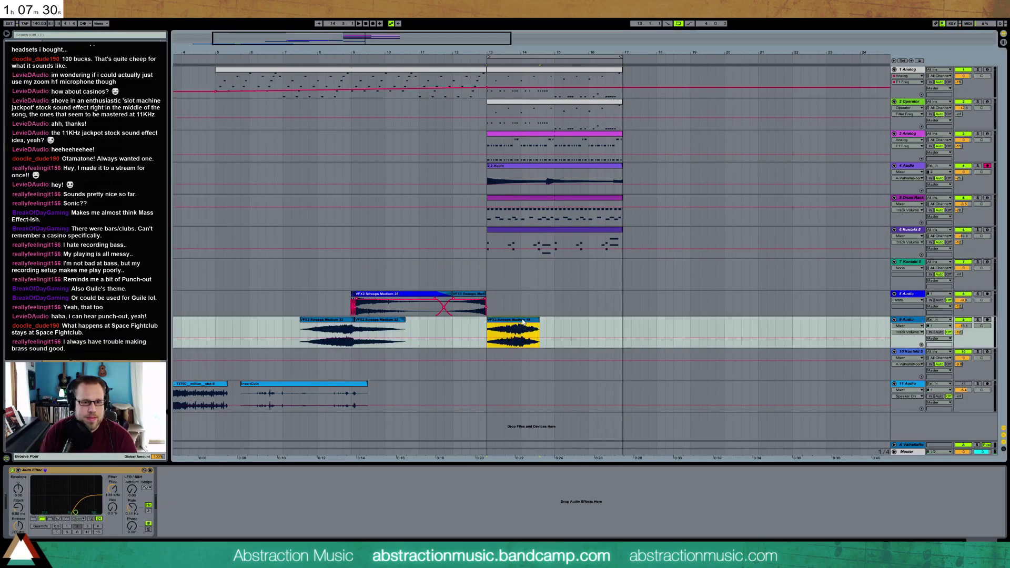
Step: Show the clip fades, trim the end of the sweep at bar 13 and give it a long fade-out
{"action": "key", "text": "ctrl+alt+f"}
{"action": "left_click_drag", "start_coordinate": [538, 320], "coordinate": [522, 320]}
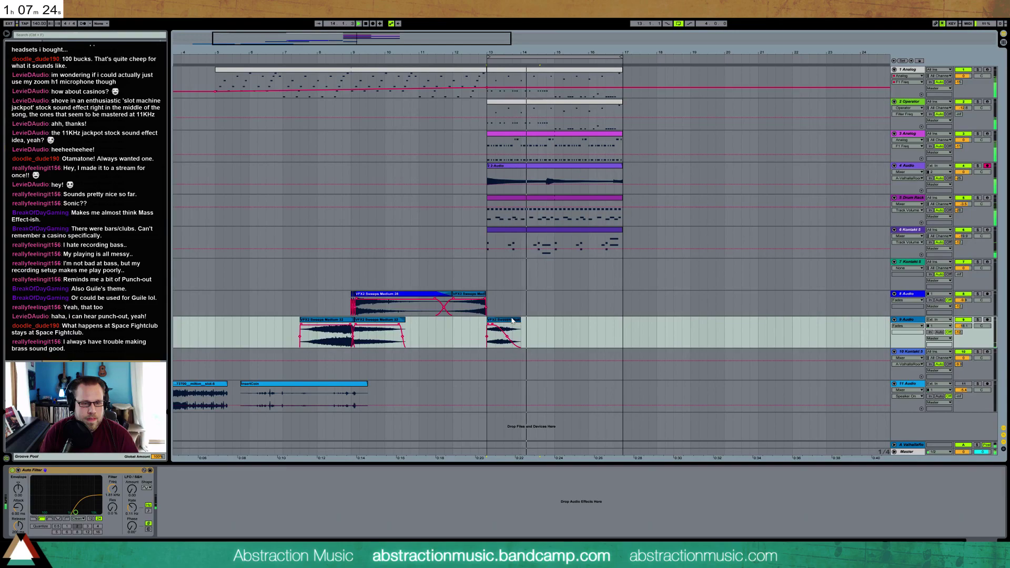
{"action": "left_click_drag", "start_coordinate": [520, 320], "coordinate": [496, 325]}
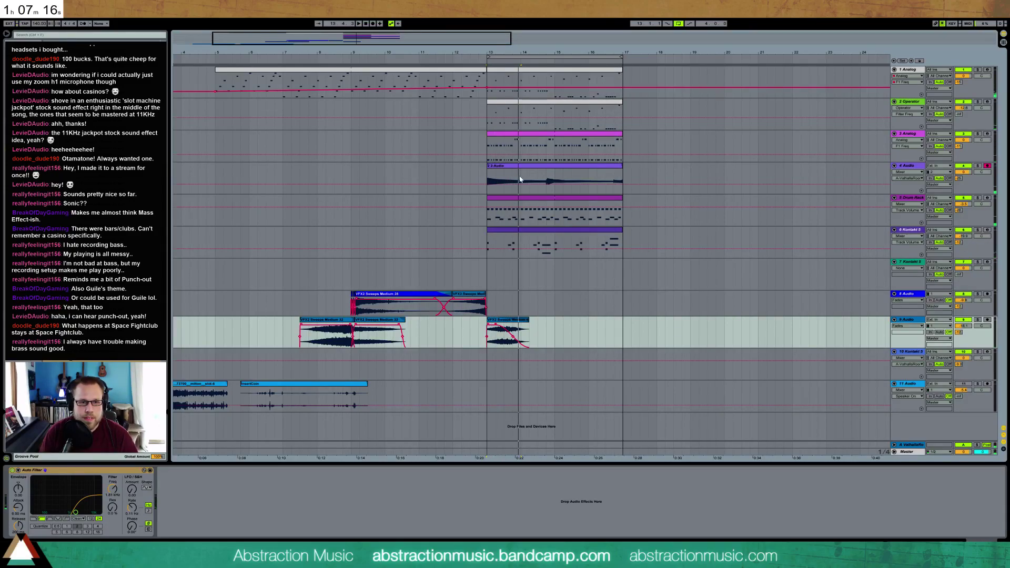
Step: Deactivate the recorded clip on the 4 Audio track and insert a new MIDI track below it
{"action": "left_click", "coordinate": [531, 166]}
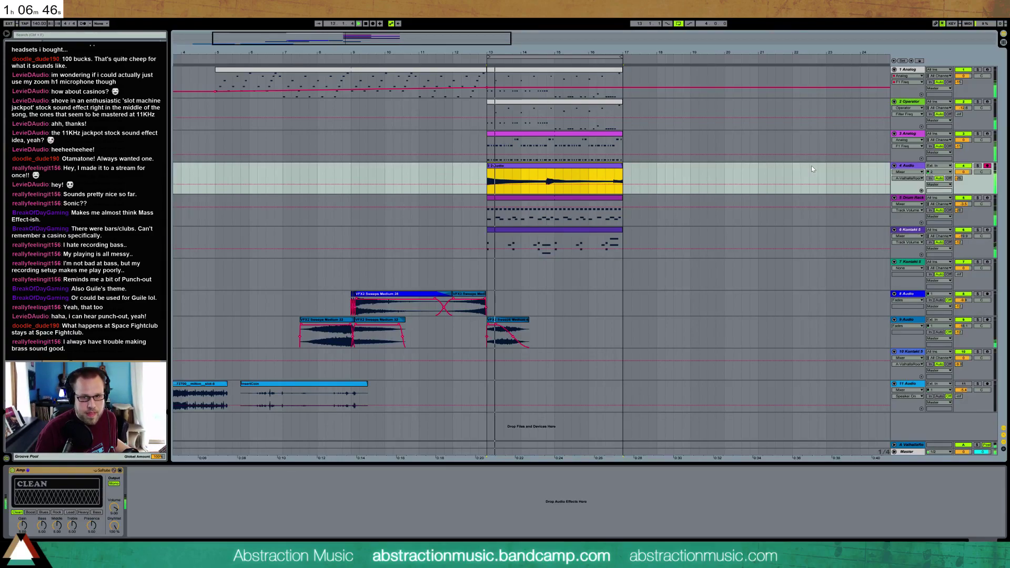
{"action": "key", "text": "0"}
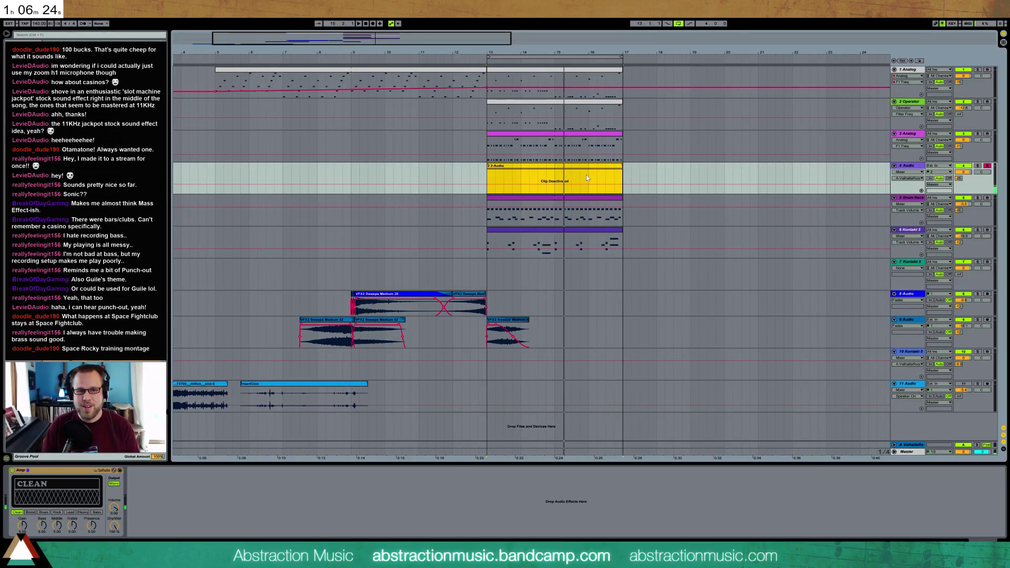
{"action": "left_click", "coordinate": [920, 167]}
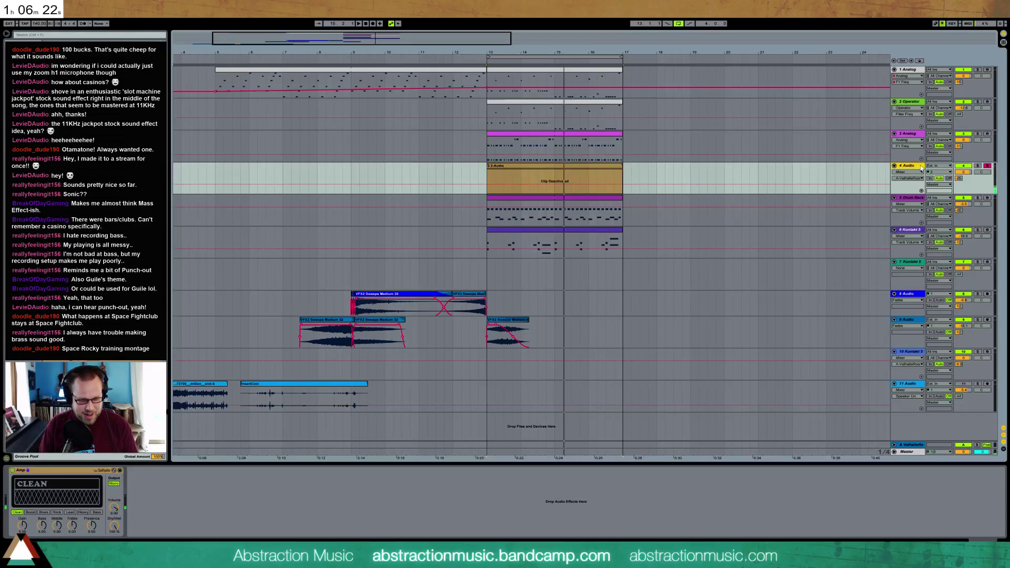
{"action": "key", "text": "ctrl+shift+t"}
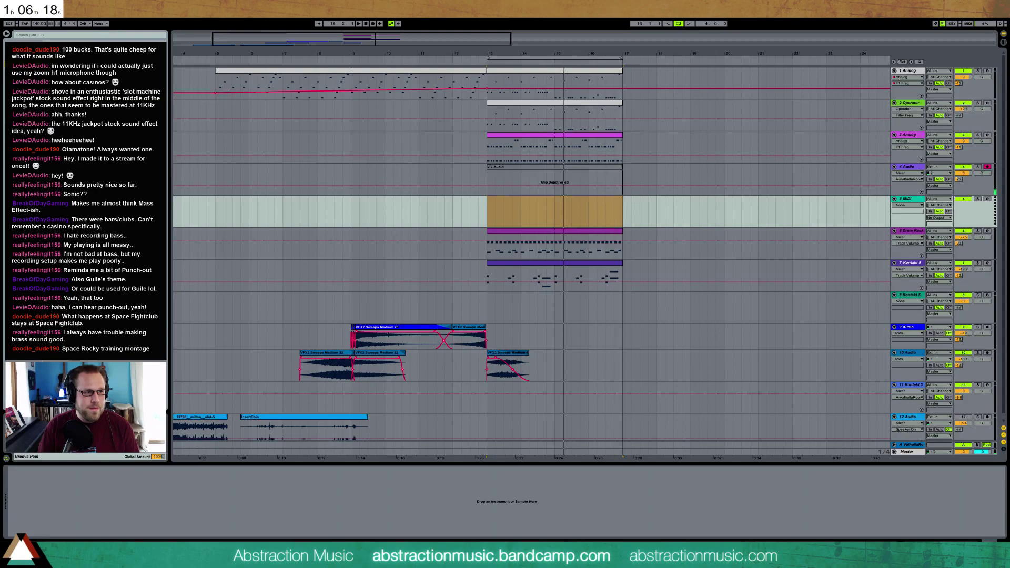
Step: Load Analog on the new MIDI track, adjust its first filter's frequency and enable detuned unison
{"action": "left_click_drag", "start_coordinate": [513, 213], "coordinate": [512, 216]}
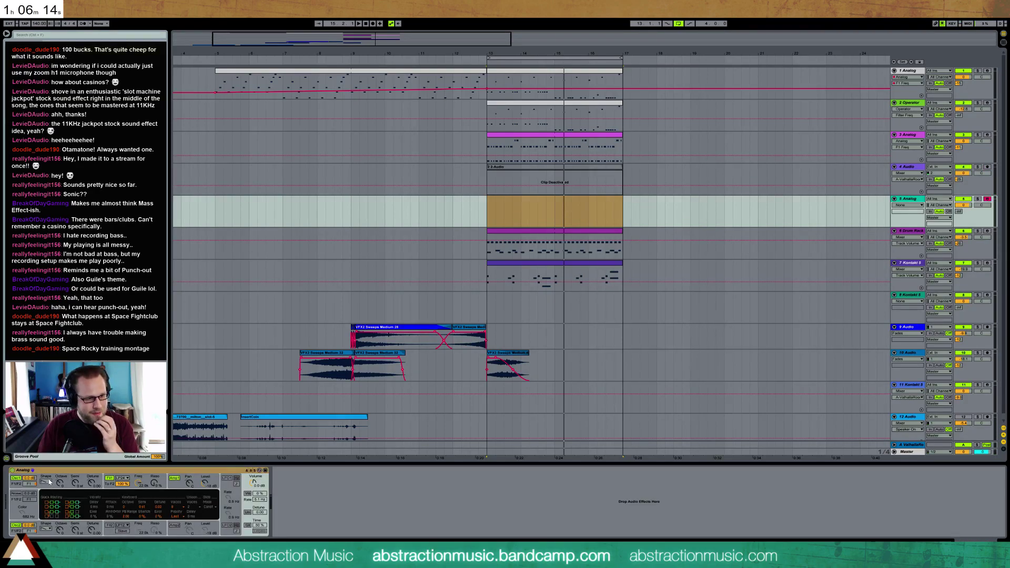
{"action": "left_click", "coordinate": [151, 492]}
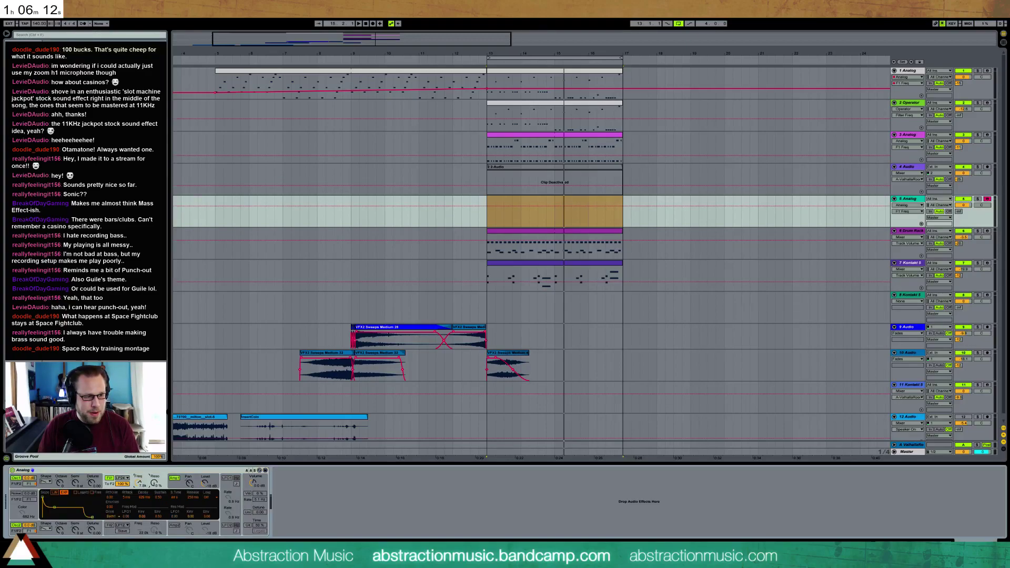
{"action": "left_click", "coordinate": [20, 485]}
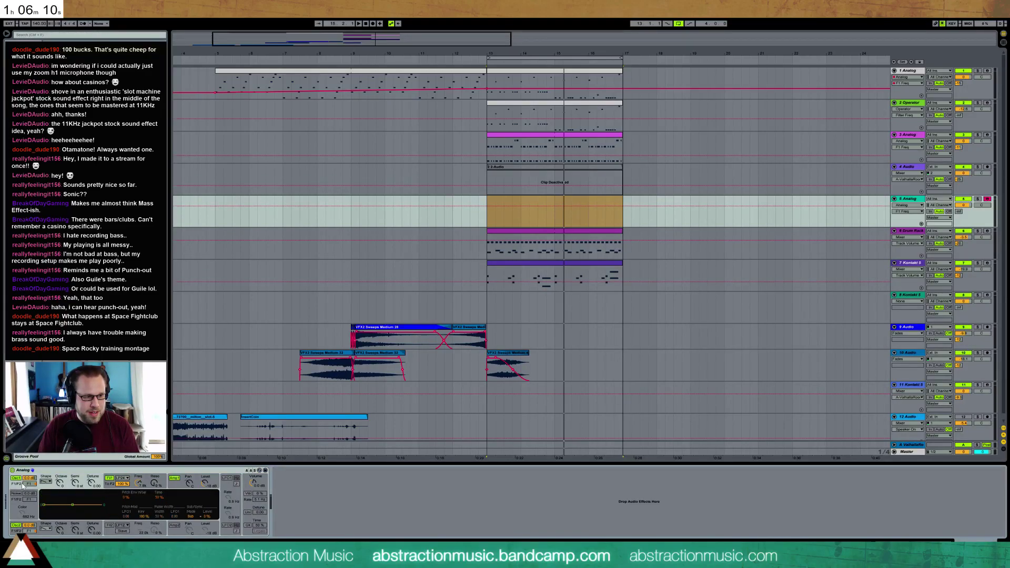
{"action": "left_click", "coordinate": [247, 513]}
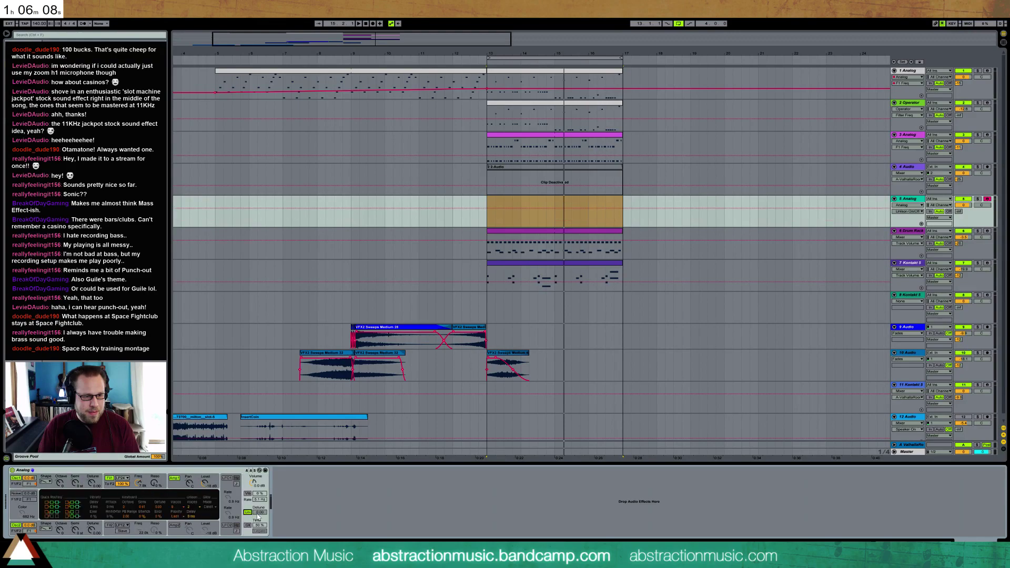
Step: Create an empty one-bar MIDI clip at bar 13 on the new Analog track and lower the synth's first filter frequency
{"action": "left_click", "coordinate": [488, 218]}
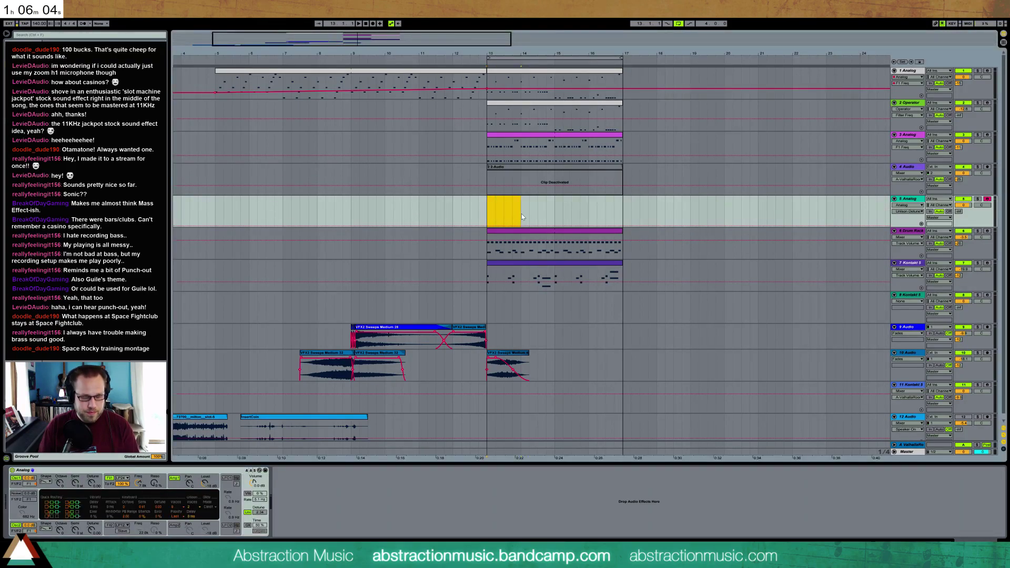
{"action": "double_click", "coordinate": [502, 208]}
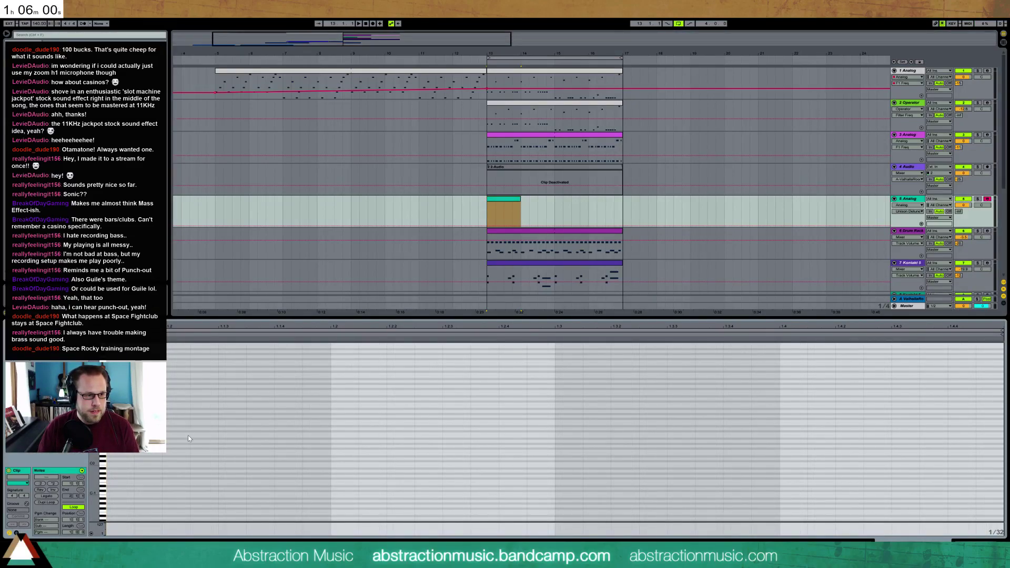
{"action": "key", "text": "space"}
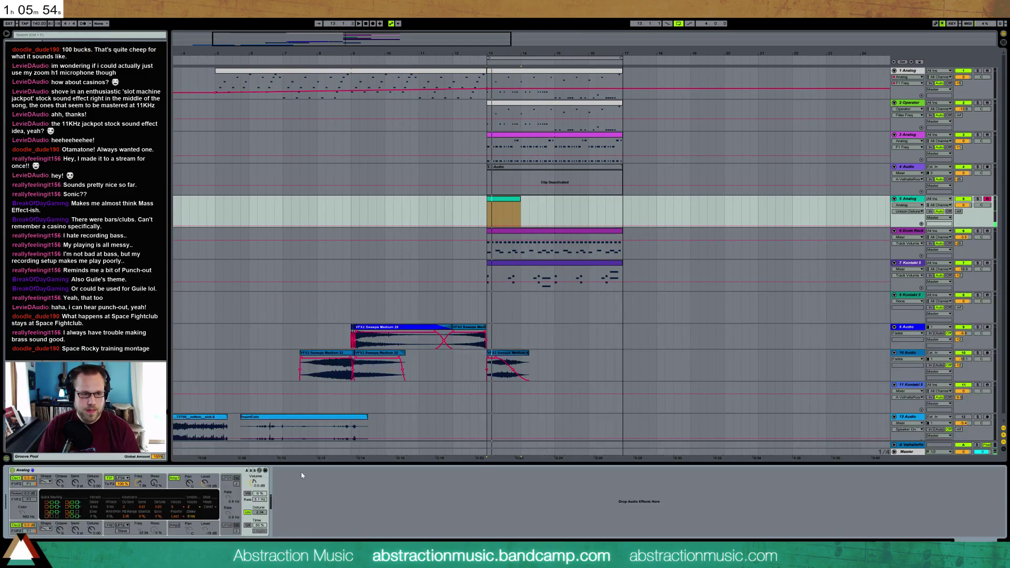
{"action": "left_click_drag", "start_coordinate": [138, 484], "coordinate": [140, 489]}
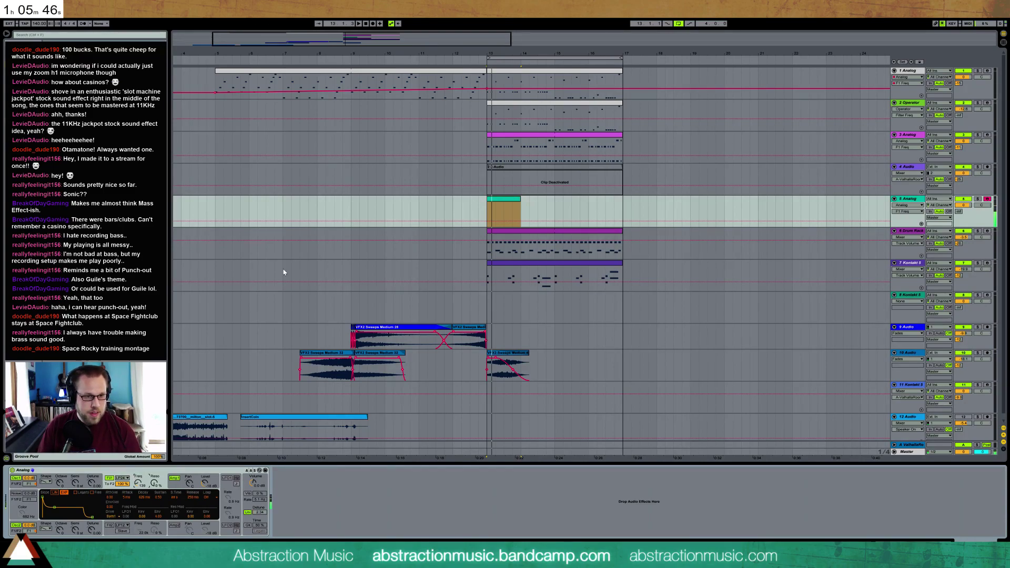
Step: Draw a four-note rising sixteenth-note pattern in the Analog clip's first beat and duplicate it to fill the bar
{"action": "key", "text": "shift+Tab"}
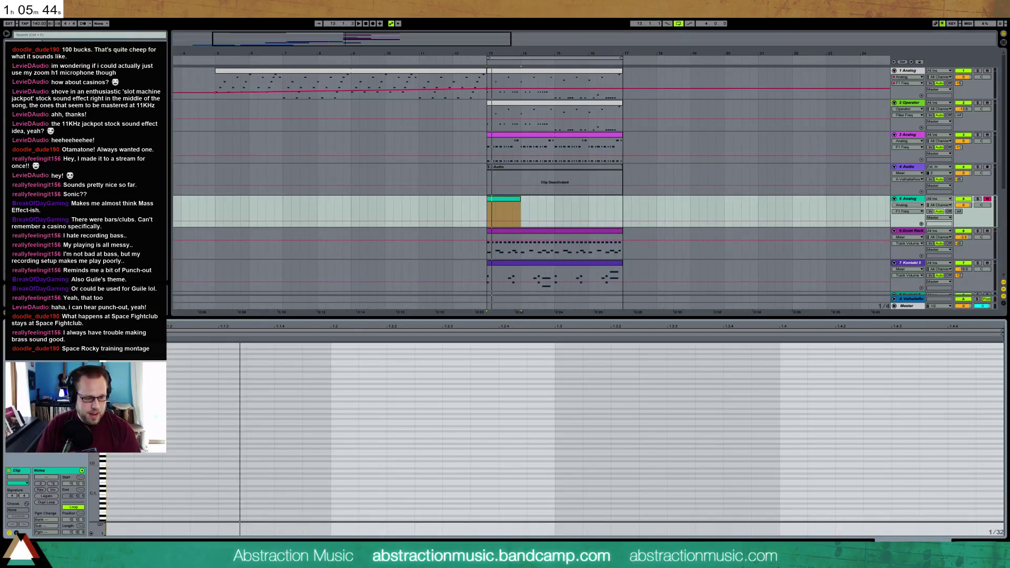
{"action": "double_click", "coordinate": [122, 433]}
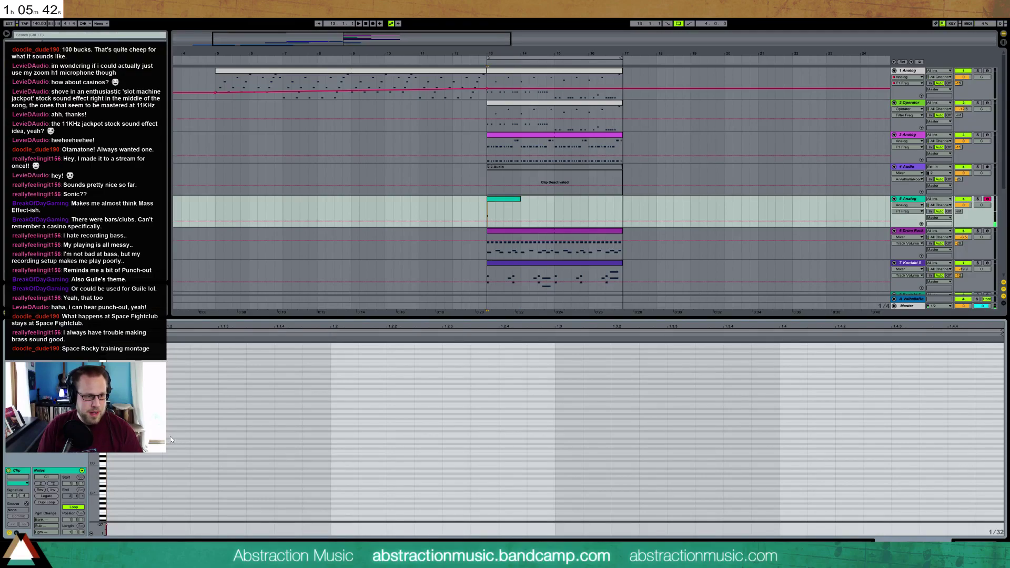
{"action": "double_click", "coordinate": [167, 434]}
{"action": "double_click", "coordinate": [226, 426]}
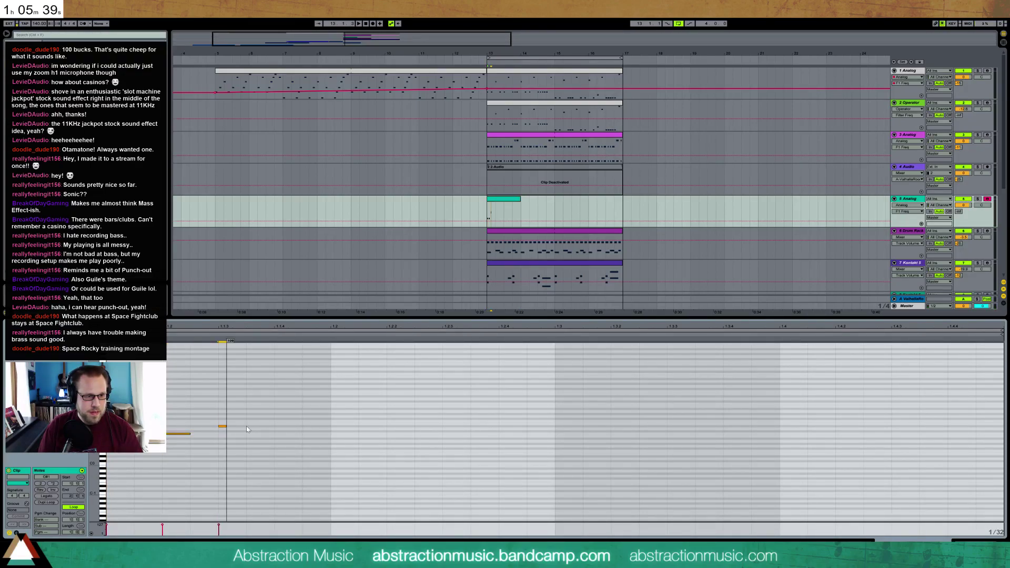
{"action": "double_click", "coordinate": [276, 408]}
{"action": "left_click_drag", "start_coordinate": [330, 400], "coordinate": [161, 437]}
{"action": "key", "text": "ctrl+d"}
{"action": "key", "text": "ctrl+d"}
{"action": "key", "text": "ctrl+d"}
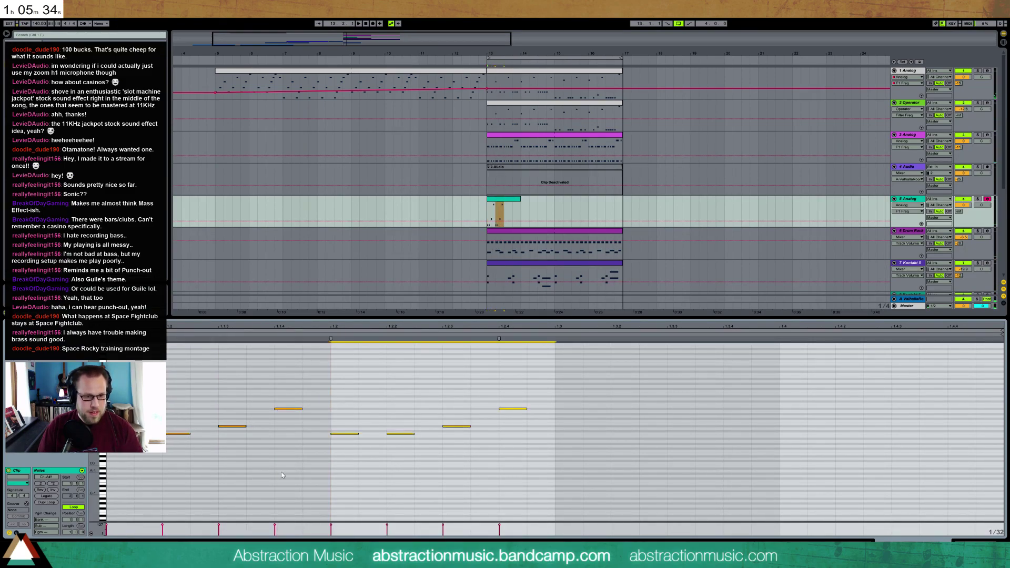
Step: Raise the last two notes of the Analog clip by five semitones
{"action": "left_click_drag", "start_coordinate": [888, 387], "coordinate": [978, 463]}
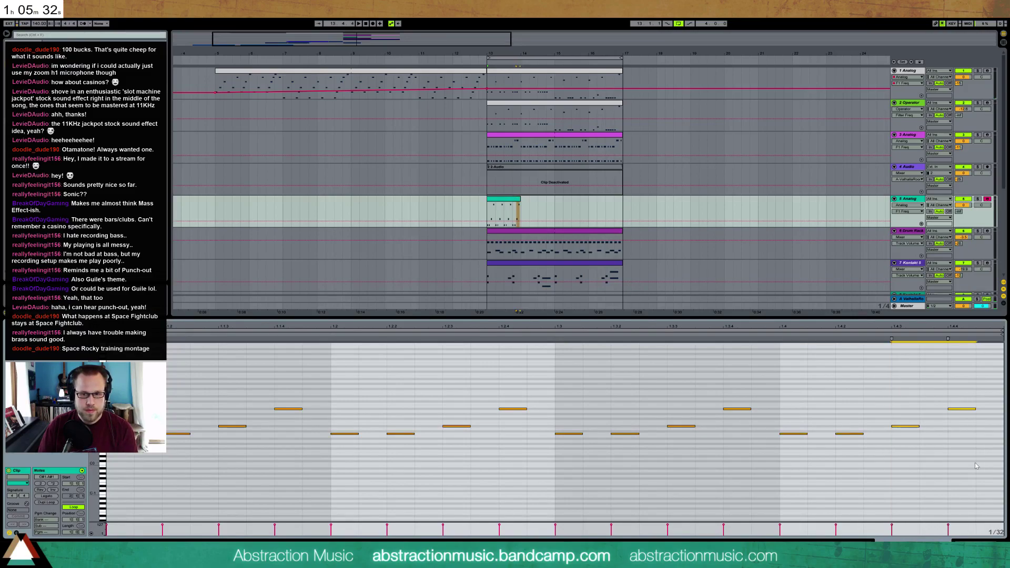
{"action": "key", "text": "Up"}
{"action": "key", "text": "Up"}
{"action": "key", "text": "Up"}
{"action": "key", "text": "Up"}
{"action": "key", "text": "Up"}
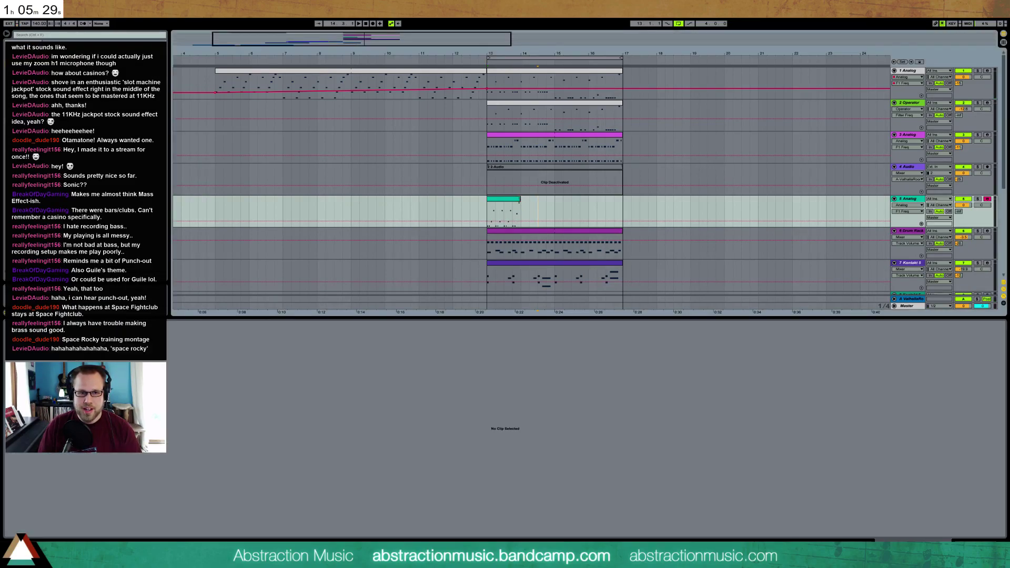
Step: Extend the Analog clip to bar 17, audition it and switch off the synth's second oscillator
{"action": "left_click_drag", "start_coordinate": [519, 206], "coordinate": [621, 211]}
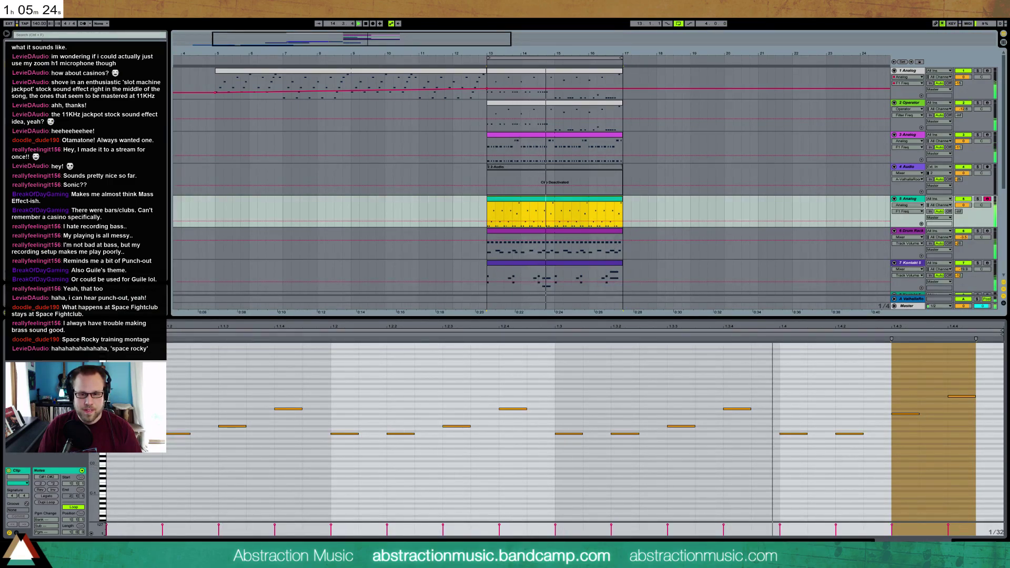
{"action": "key", "text": "space"}
{"action": "left_click", "coordinate": [976, 544]}
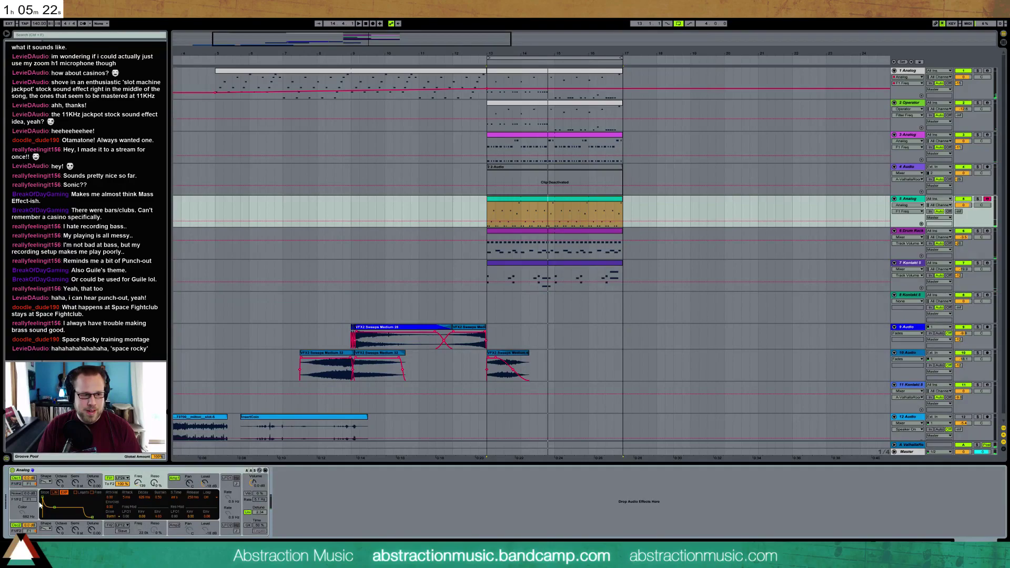
{"action": "key", "text": "space"}
{"action": "left_click", "coordinate": [16, 525]}
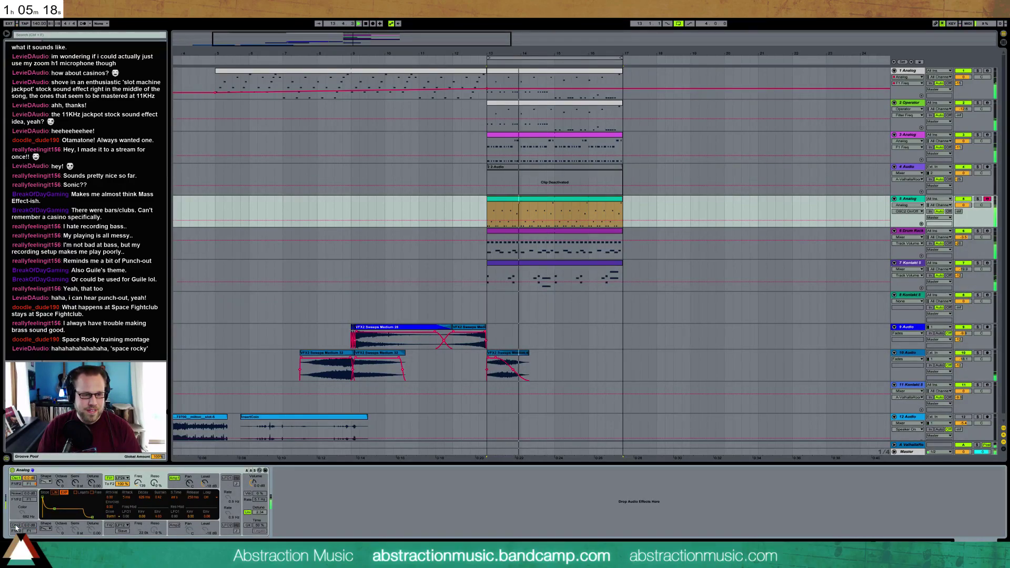
Step: Lower the final note of the Analog clip by three semitones
{"action": "double_click", "coordinate": [545, 232]}
{"action": "left_click_drag", "start_coordinate": [409, 370], "coordinate": [976, 405]}
{"action": "key", "text": "Down"}
{"action": "key", "text": "Down"}
{"action": "key", "text": "Down"}
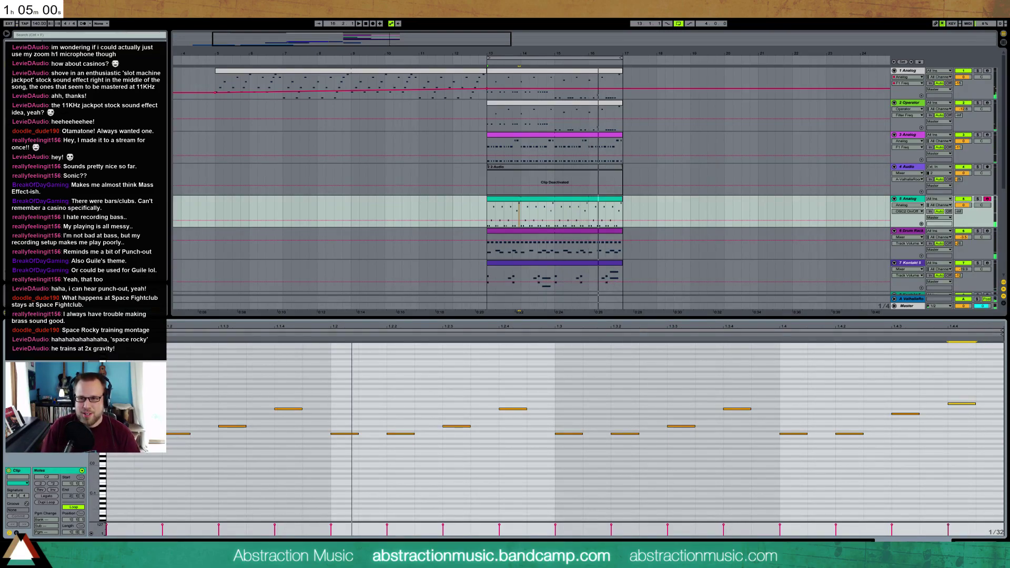
Step: Lower the sustain in Analog's first amp envelope and raise its first filter's frequency and resonance during playback
{"action": "key", "text": "shift+Tab"}
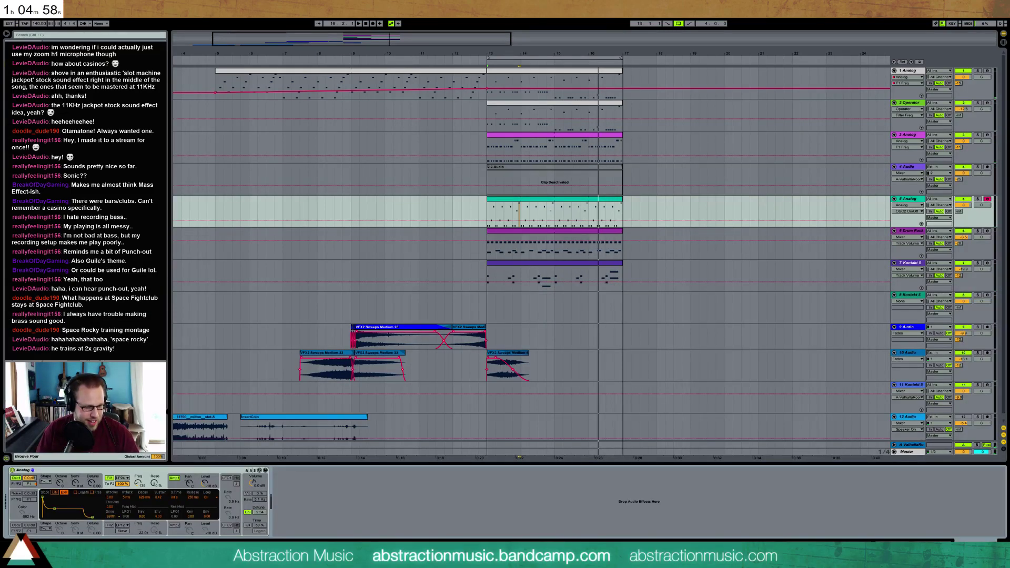
{"action": "key", "text": "space"}
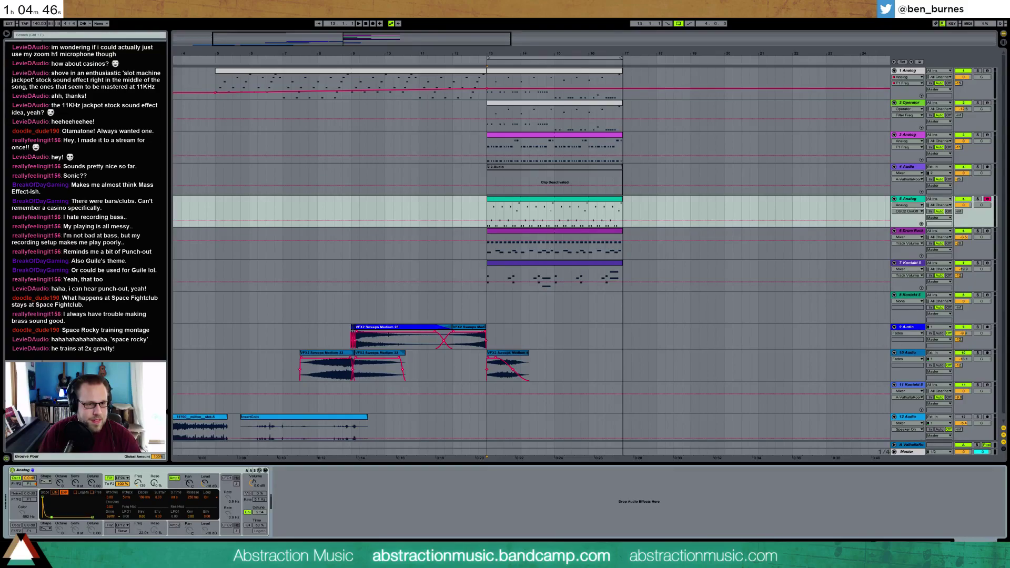
{"action": "left_click", "coordinate": [169, 486]}
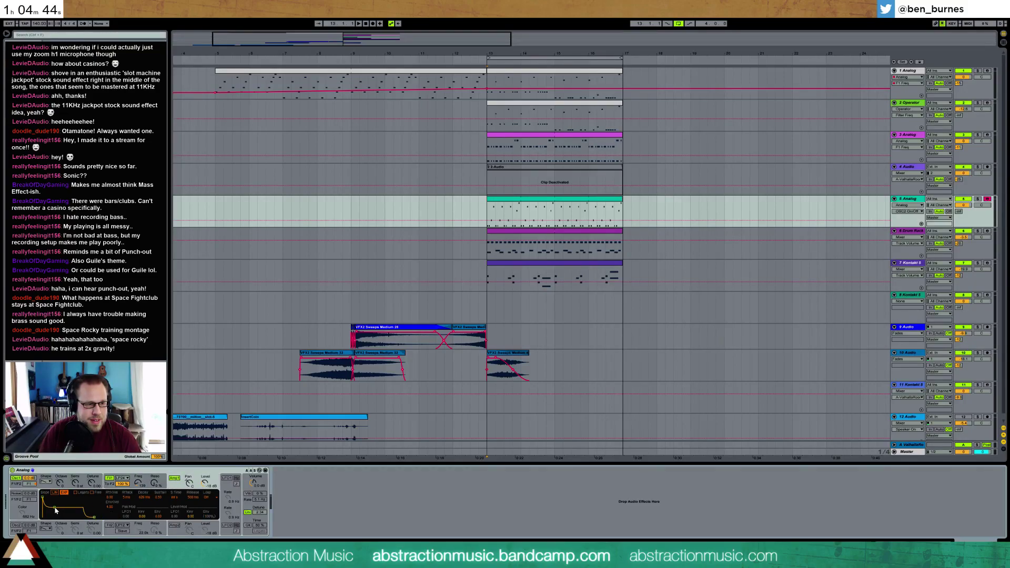
{"action": "key", "text": "space"}
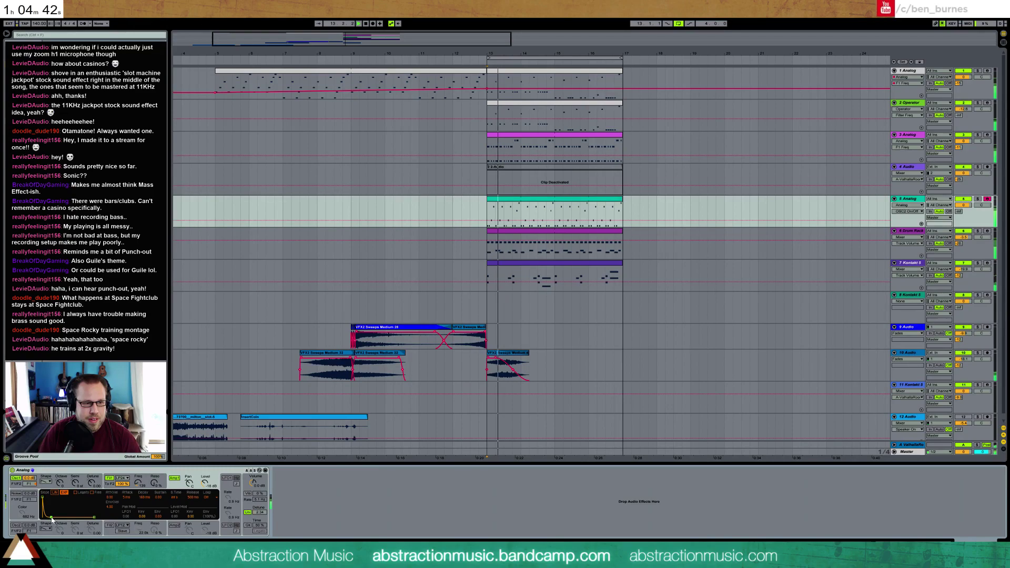
{"action": "left_click", "coordinate": [108, 489]}
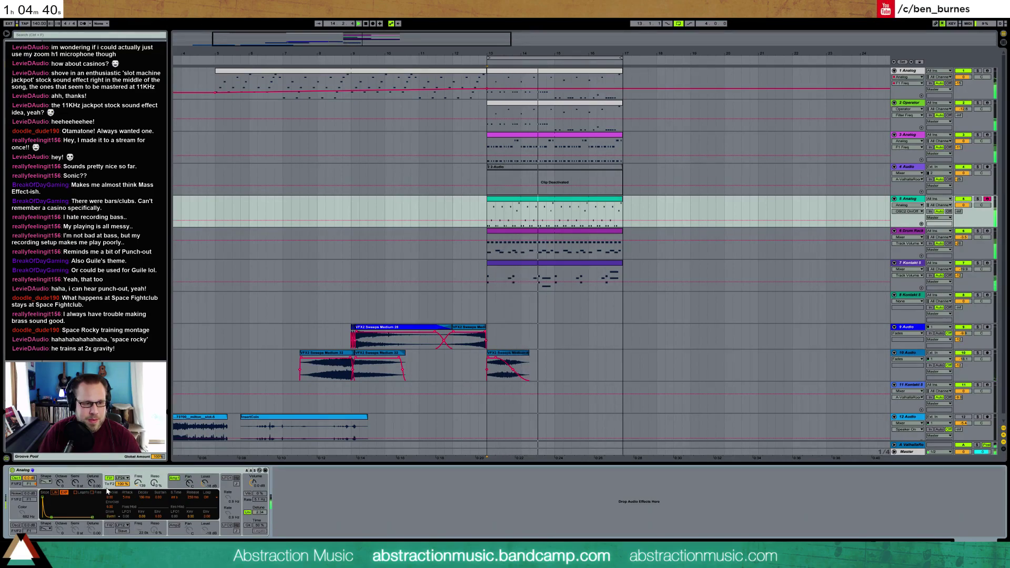
{"action": "left_click_drag", "start_coordinate": [145, 497], "coordinate": [154, 468]}
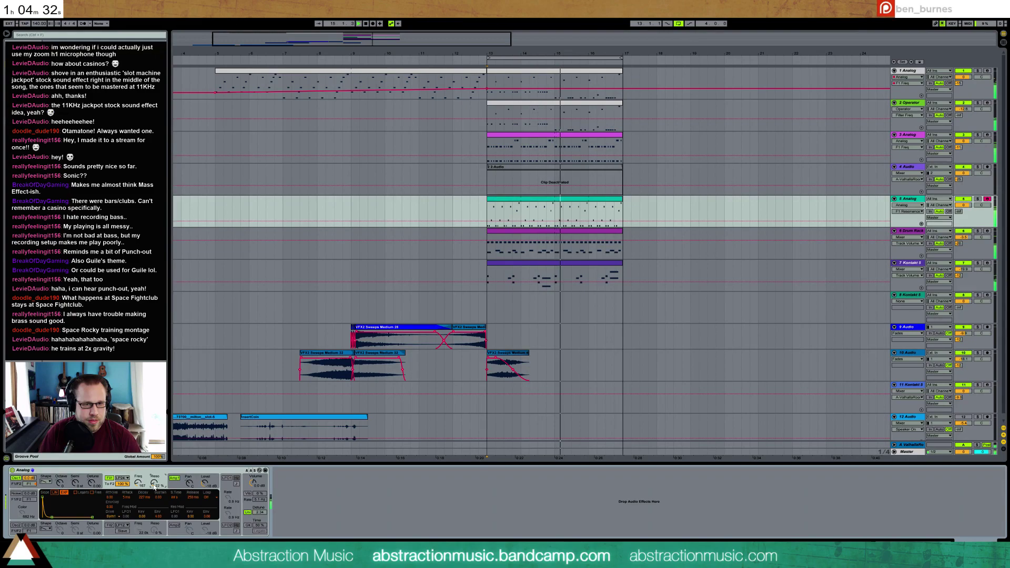
Step: Split the Analog clip at bar 15 and open its second half for note editing
{"action": "key", "text": "space"}
{"action": "left_click", "coordinate": [579, 199]}
{"action": "left_click", "coordinate": [557, 209]}
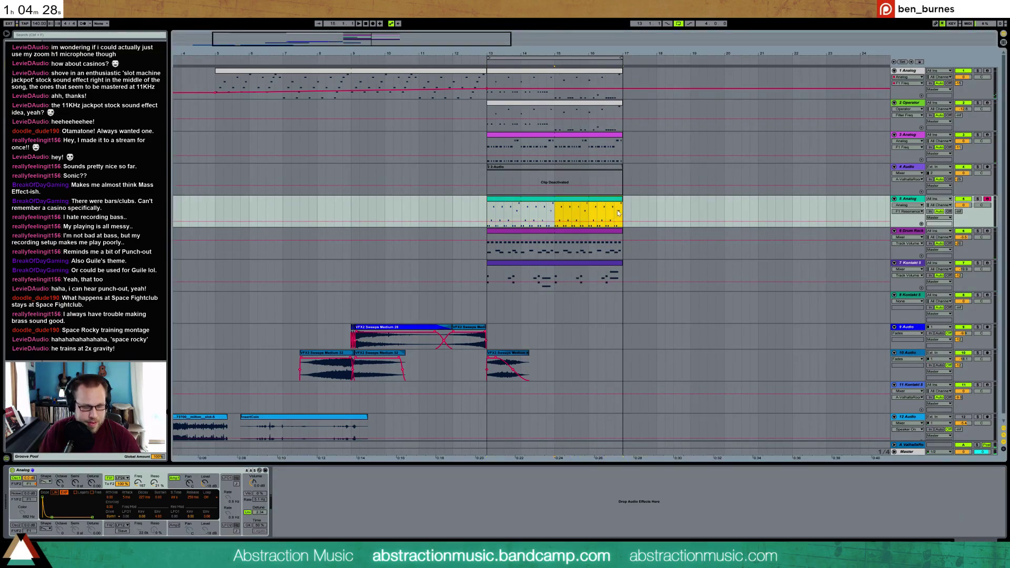
{"action": "double_click", "coordinate": [593, 205]}
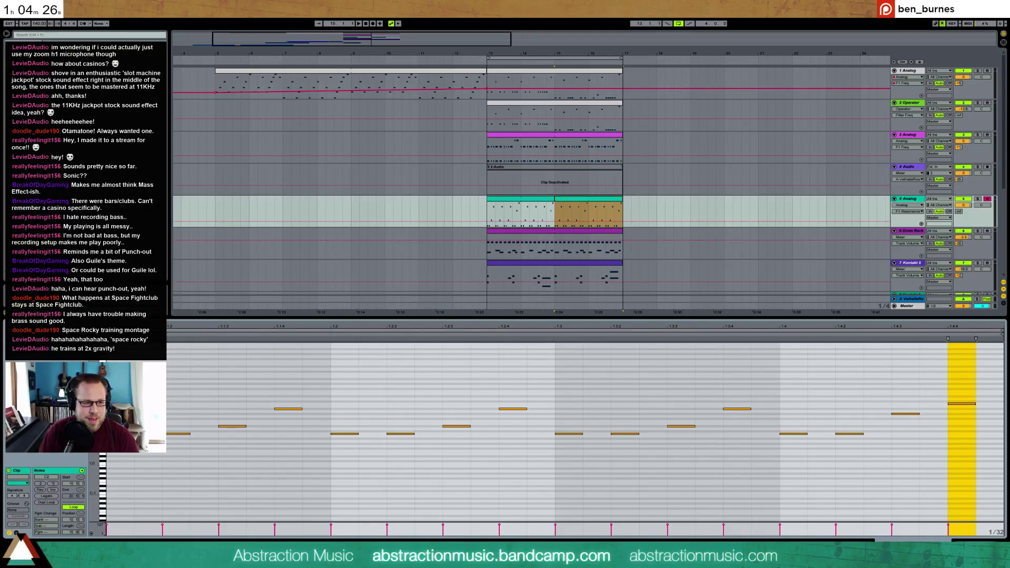
Step: Transpose the notes of the bar 15 Analog clip upward, keeping the last two at their original pitch
{"action": "left_click_drag", "start_coordinate": [118, 379], "coordinate": [952, 470]}
{"action": "key", "text": "Up"}
{"action": "key", "text": "Up"}
{"action": "key", "text": "Up"}
{"action": "key", "text": "Up"}
{"action": "key", "text": "Down"}
{"action": "key", "text": "Down"}
{"action": "left_click_drag", "start_coordinate": [902, 390], "coordinate": [970, 418]}
{"action": "key", "text": "Down"}
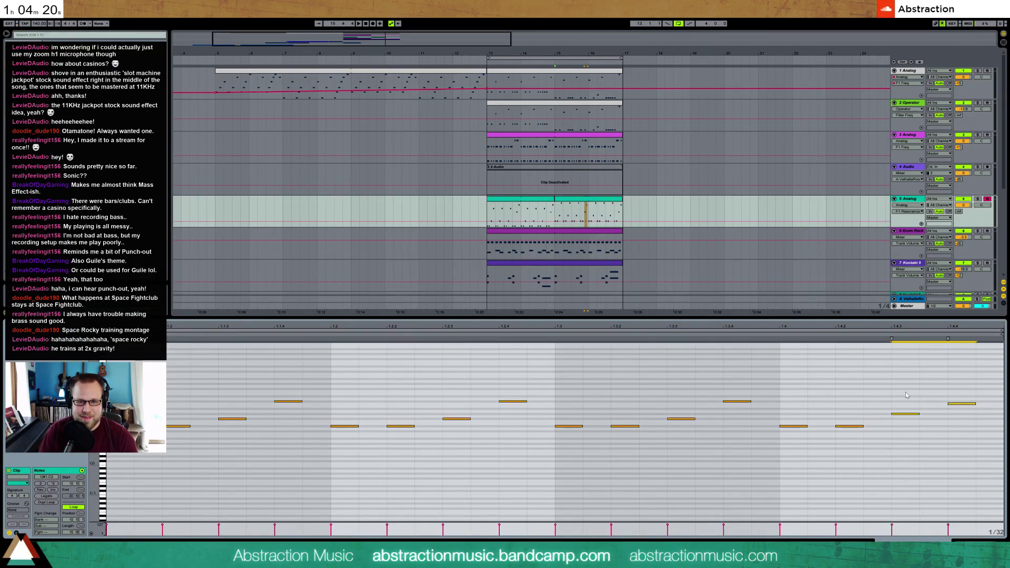
Step: Lower the highest note in each of the first three beats by one semitone and play the clip
{"action": "left_click", "coordinate": [965, 401]}
{"action": "left_click_drag", "start_coordinate": [797, 377], "coordinate": [202, 408]}
{"action": "key", "text": "Down"}
{"action": "key", "text": "space"}
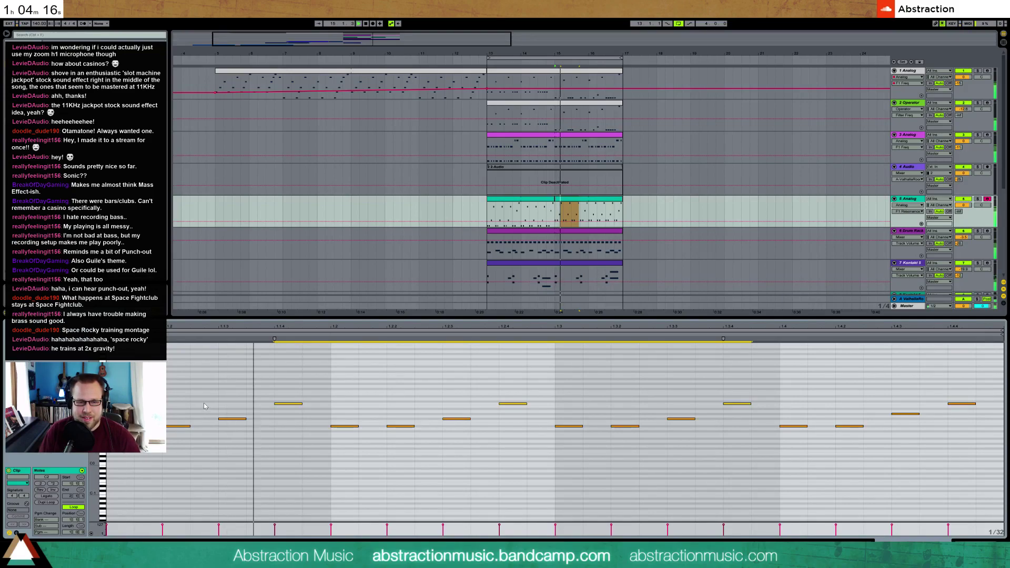
Step: Lower the repeated low notes and the two upper notes in the first beat of the bar 15 clip
{"action": "key", "text": "space"}
{"action": "left_click", "coordinate": [165, 456]}
{"action": "key", "text": "Down"}
{"action": "key", "text": "Down"}
{"action": "key", "text": "Down"}
{"action": "key", "text": "Down"}
{"action": "key", "text": "Down"}
{"action": "key", "text": "Down"}
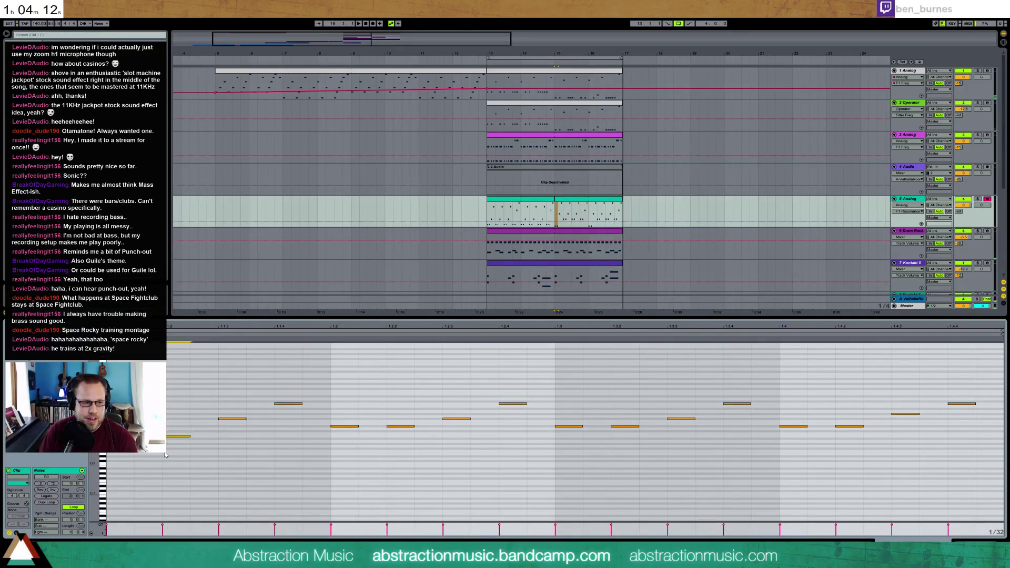
{"action": "mouse_move", "coordinate": [225, 427]}
{"action": "left_mouse_down"}
{"action": "mouse_move", "coordinate": [240, 399]}
{"action": "mouse_move", "coordinate": [301, 418]}
{"action": "left_mouse_up"}
{"action": "key", "text": "Down"}
{"action": "key", "text": "Down"}
{"action": "key", "text": "Down"}
Step: Delete the notes after the first beat and duplicate the revised four-note pattern across the rest of the bar
{"action": "left_click_drag", "start_coordinate": [343, 381], "coordinate": [987, 481]}
{"action": "key", "text": "Delete"}
{"action": "key", "text": "ctrl+a"}
{"action": "key", "text": "ctrl+d"}
{"action": "key", "text": "ctrl+d"}
{"action": "key", "text": "ctrl+d"}
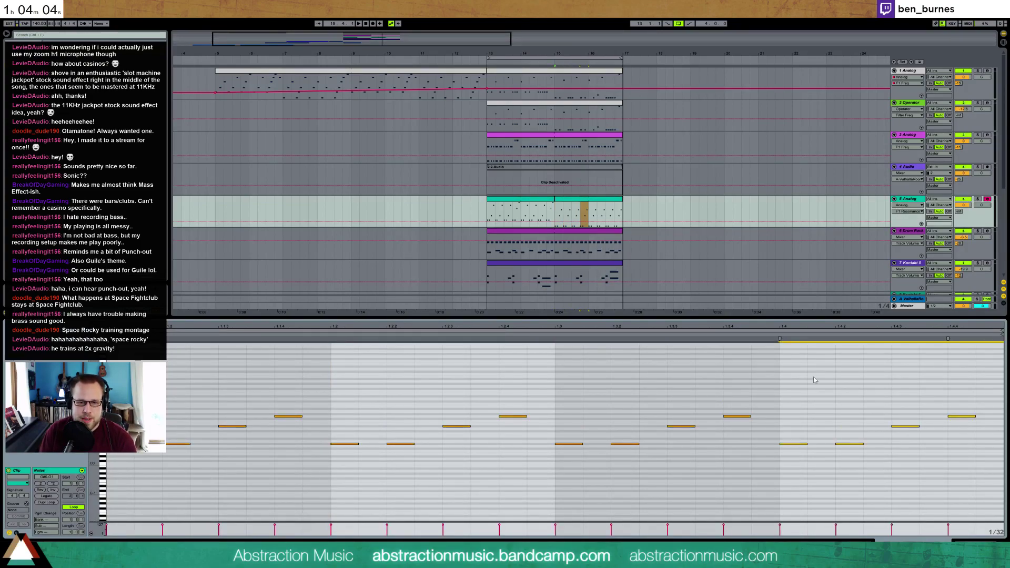
Step: Raise the final note of the bar 15 Analog clip by five semitones and play the loop
{"action": "left_click_drag", "start_coordinate": [907, 393], "coordinate": [973, 445]}
{"action": "left_click", "coordinate": [963, 416]}
{"action": "key", "text": "Up"}
{"action": "key", "text": "Up"}
{"action": "key", "text": "Up"}
{"action": "key", "text": "Up"}
{"action": "key", "text": "Up"}
{"action": "key", "text": "space"}
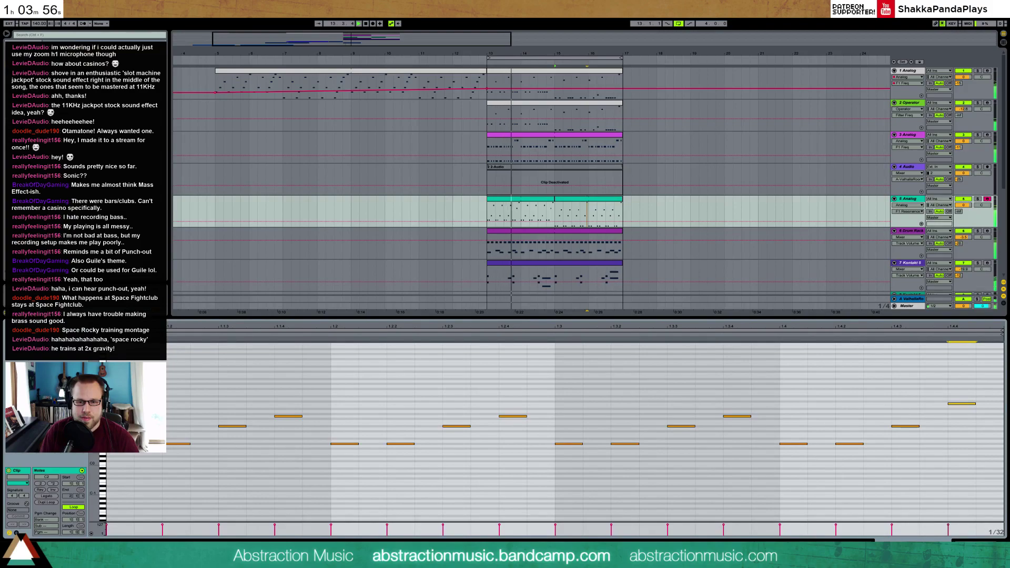
Step: Fold and recolour the deactivated 4 Audio track, and move it to the end of the track list
{"action": "key", "text": "shift+Tab"}
{"action": "left_click", "coordinate": [600, 167]}
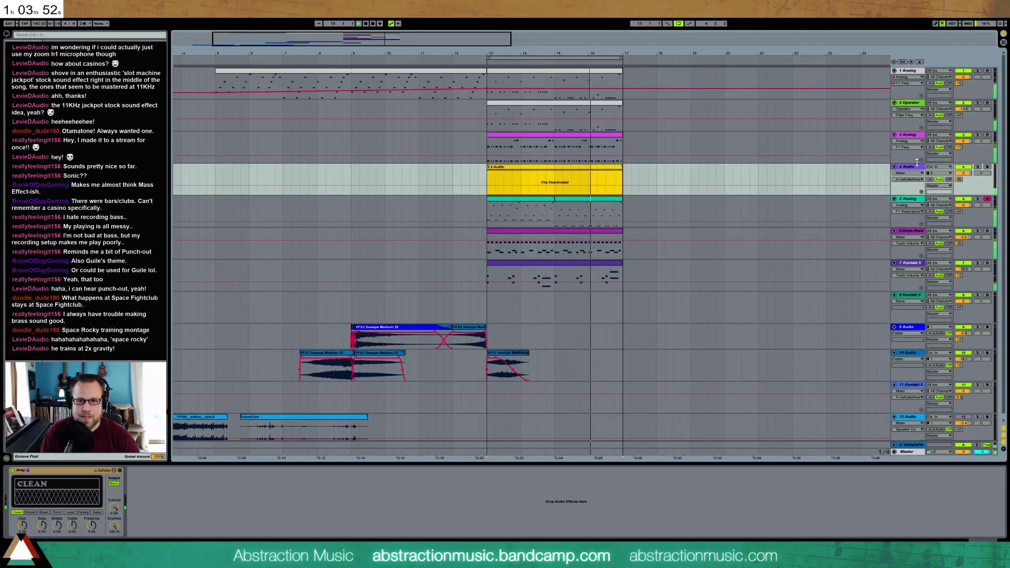
{"action": "left_click", "coordinate": [894, 167]}
{"action": "right_click", "coordinate": [909, 168]}
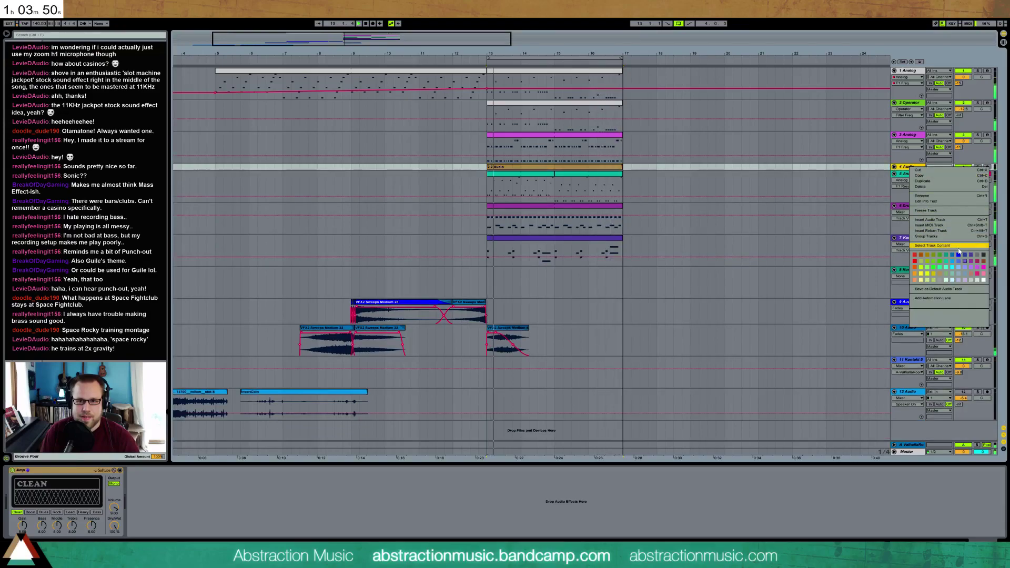
{"action": "left_click", "coordinate": [984, 255]}
{"action": "left_click_drag", "start_coordinate": [905, 260], "coordinate": [908, 420]}
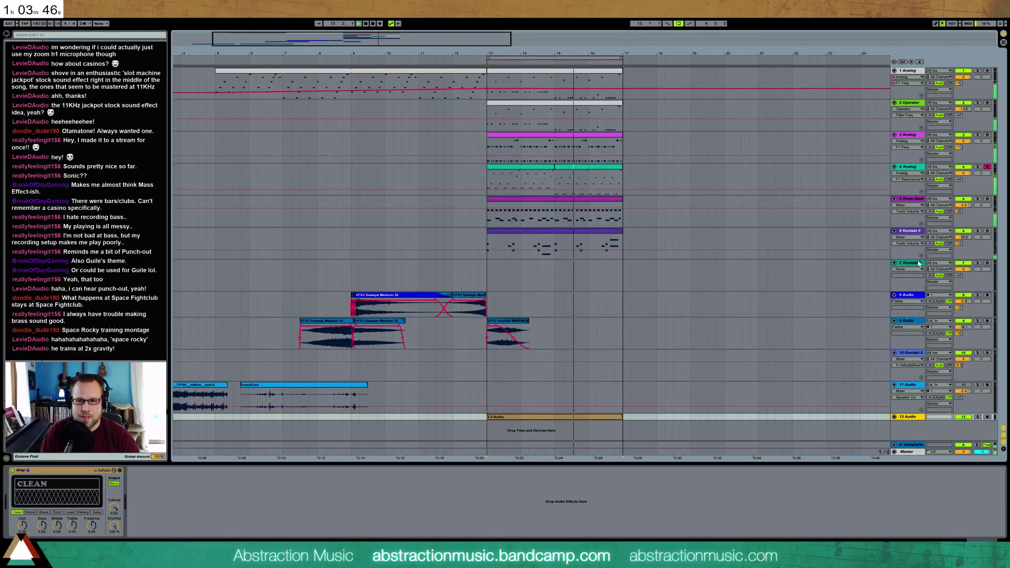
Step: Arm the 7 Kontakt 5 track and play the arrangement from bar 5
{"action": "left_click", "coordinate": [987, 263]}
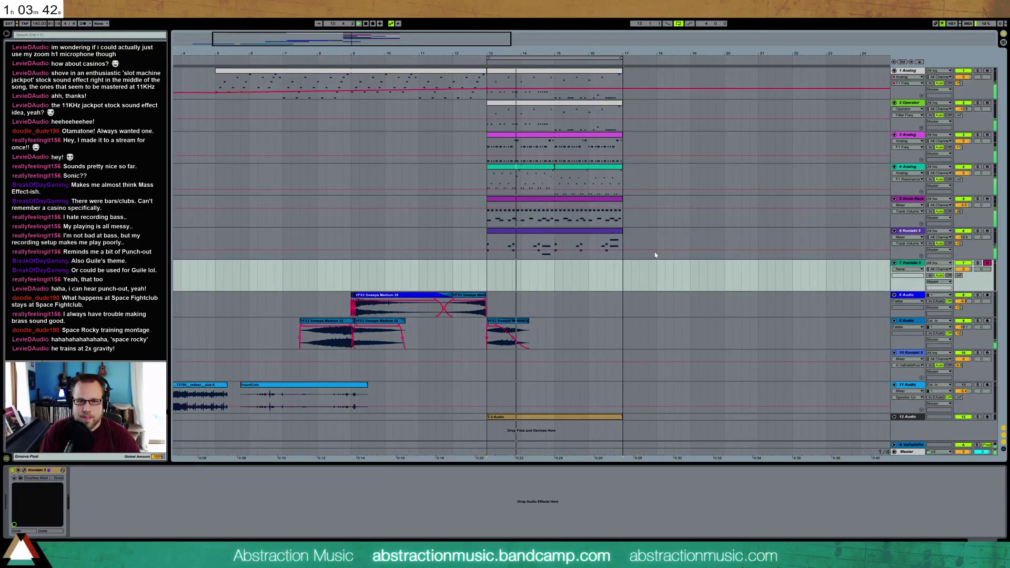
{"action": "left_click", "coordinate": [214, 60]}
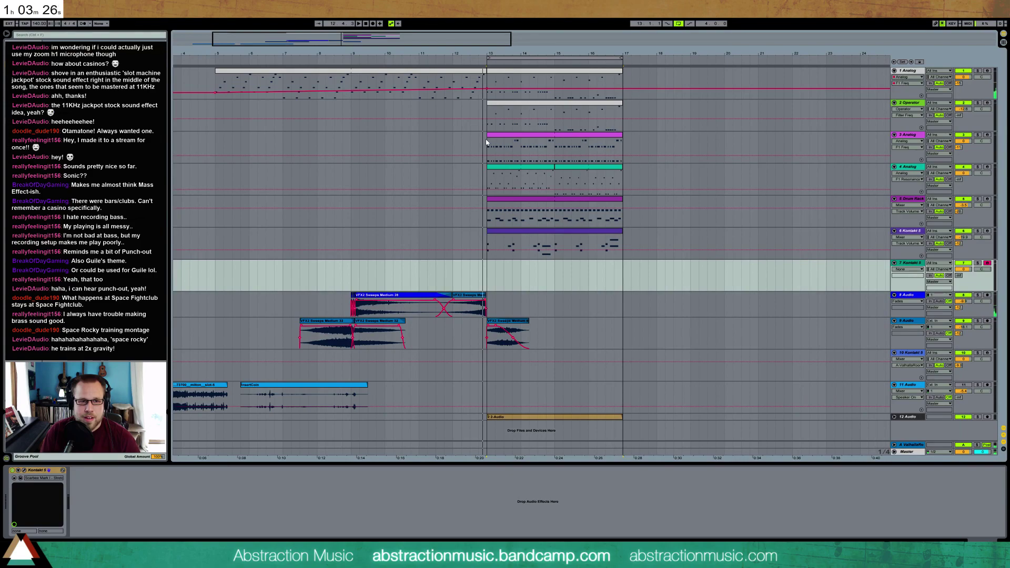
Step: Copy the first beat of the Analog part to the beat before bar 13 and open the copy
{"action": "left_click", "coordinate": [488, 175]}
{"action": "left_click", "coordinate": [494, 179]}
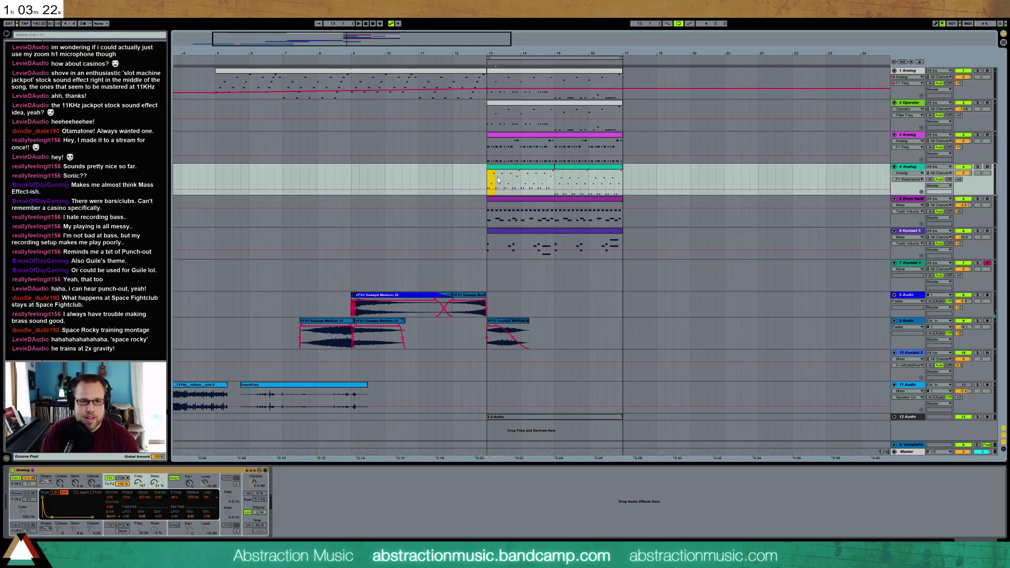
{"action": "double_click", "coordinate": [479, 167]}
Step: Lower the pickup clip's upper notes to match its repeated low pitch, ramp the note velocities upward and audition it
{"action": "left_click_drag", "start_coordinate": [239, 382], "coordinate": [278, 448]}
{"action": "key", "text": "Down"}
{"action": "key", "text": "Down"}
{"action": "key", "text": "Down"}
{"action": "left_click_drag", "start_coordinate": [274, 400], "coordinate": [80, 477]}
{"action": "key", "text": "Down"}
{"action": "key", "text": "Down"}
{"action": "key", "text": "Down"}
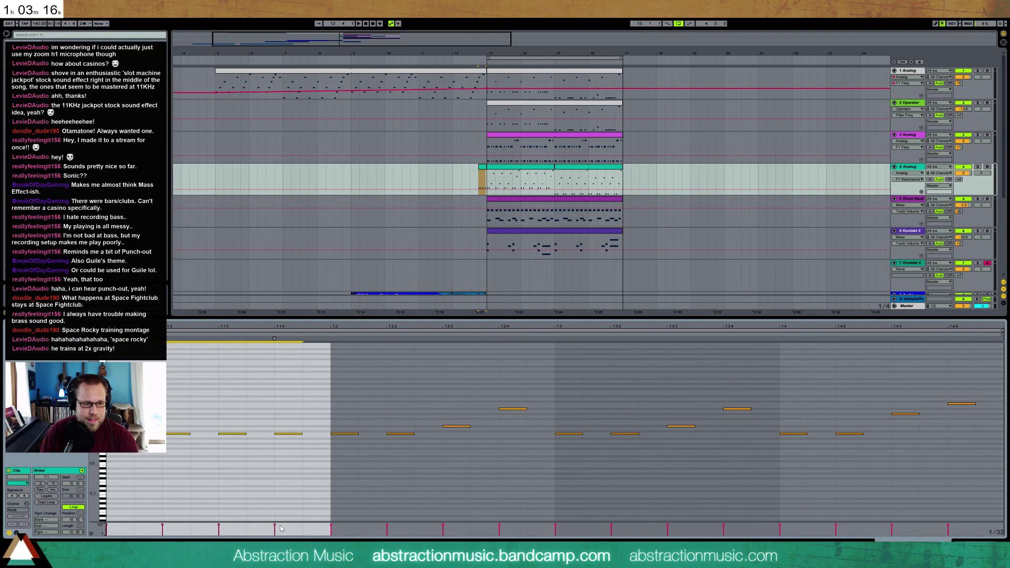
{"action": "left_click_drag", "start_coordinate": [86, 536], "coordinate": [86, 537]}
{"action": "key", "text": "space"}
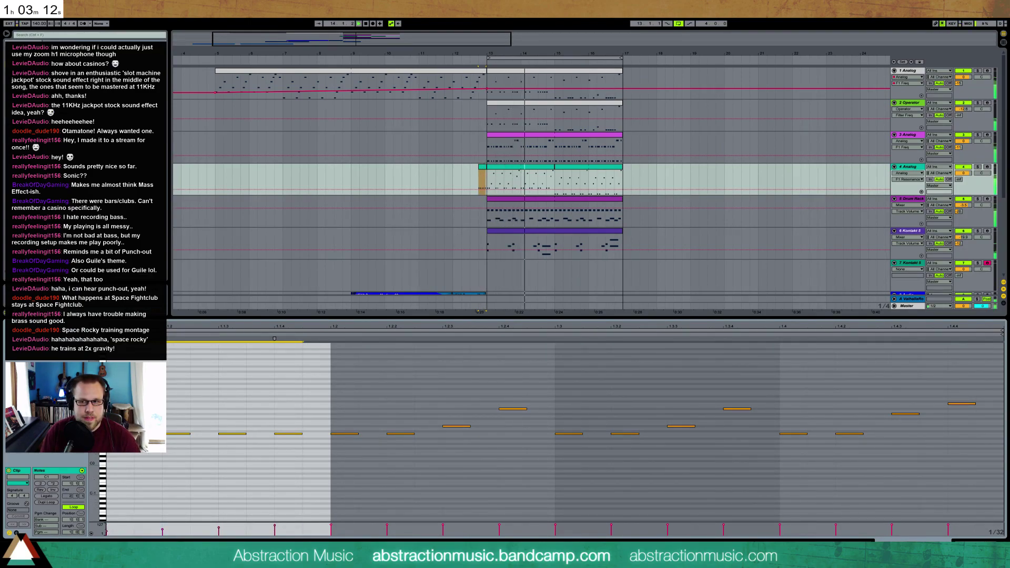
{"action": "left_click", "coordinate": [976, 544]}
{"action": "key", "text": "space"}
Step: Open the 6 Kontakt 5 clip at bar 13, duplicate its opening chord and audition the result
{"action": "left_click", "coordinate": [512, 232]}
{"action": "double_click", "coordinate": [512, 236]}
{"action": "left_click", "coordinate": [174, 416]}
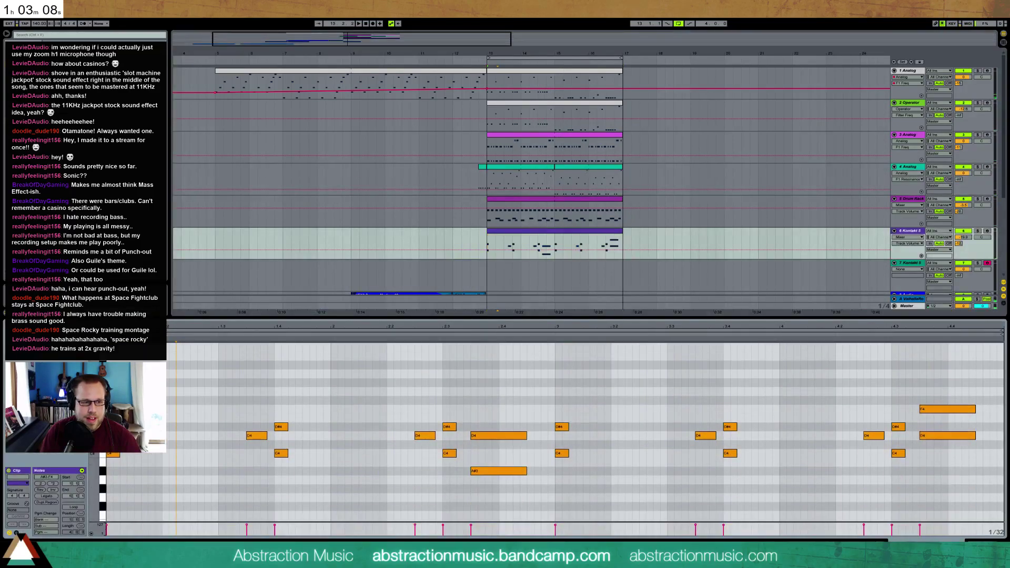
{"action": "left_click_drag", "start_coordinate": [108, 451], "coordinate": [142, 472]}
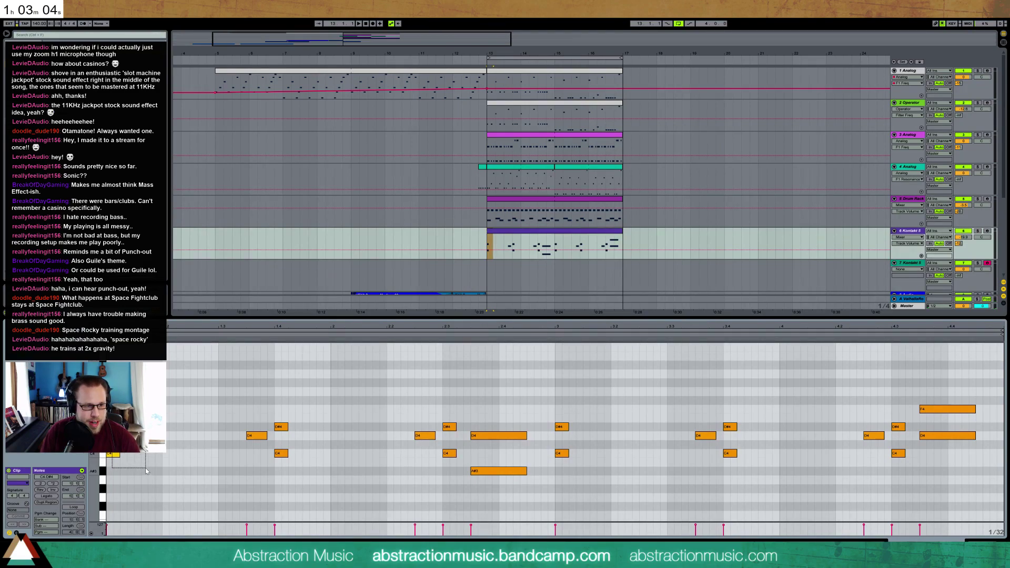
{"action": "key", "text": "ctrl+d"}
{"action": "key", "text": "space"}
{"action": "key", "text": "space"}
Step: Nudge the duplicated chord earlier and paste another short C4 and D#4 chord before the first D4 note
{"action": "left_click_drag", "start_coordinate": [139, 421], "coordinate": [161, 470]}
{"action": "key", "text": "Left"}
{"action": "key", "text": "Left"}
{"action": "key", "text": "space"}
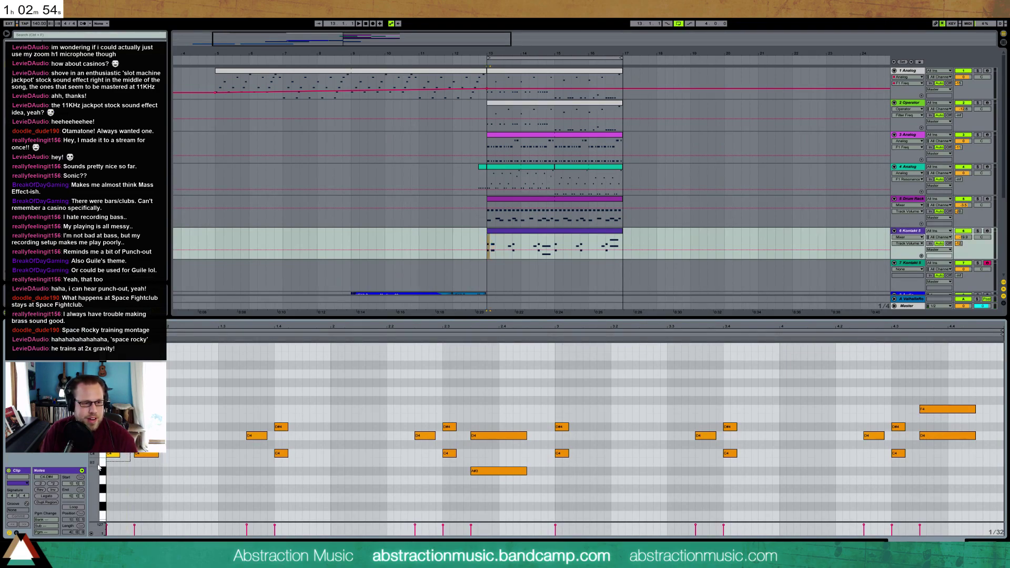
{"action": "left_click", "coordinate": [175, 420]}
{"action": "key", "text": "ctrl+v"}
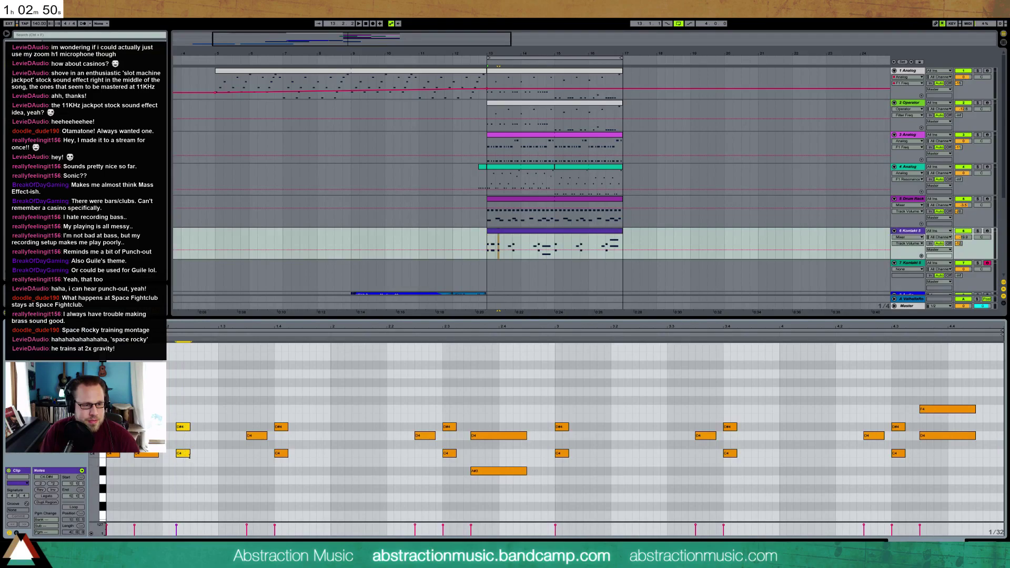
Step: Shorten the pasted C4 and D#4 chord that precedes the first D4 note and audition the clip
{"action": "left_click_drag", "start_coordinate": [185, 456], "coordinate": [183, 454]}
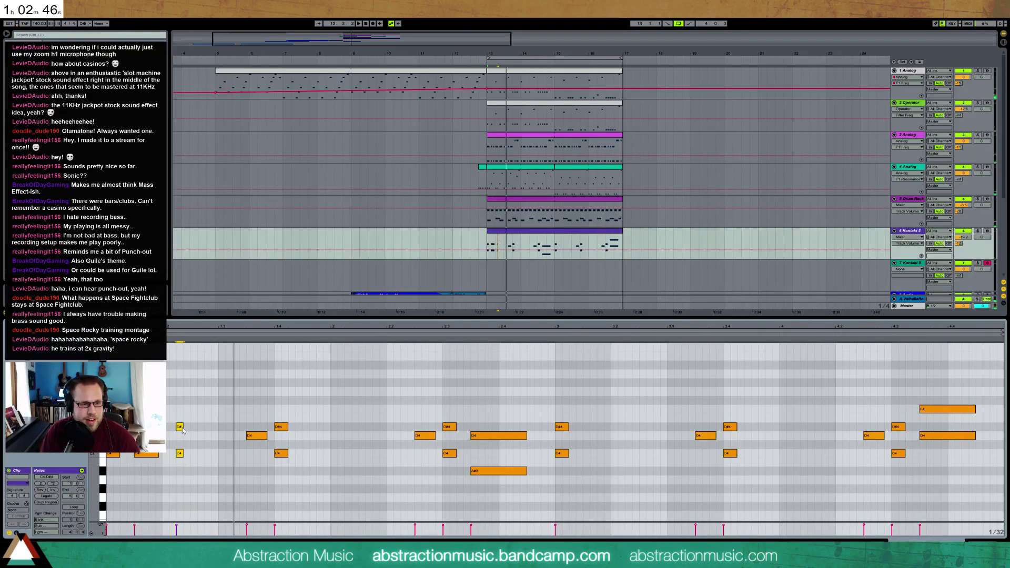
{"action": "key", "text": "ctrl+z"}
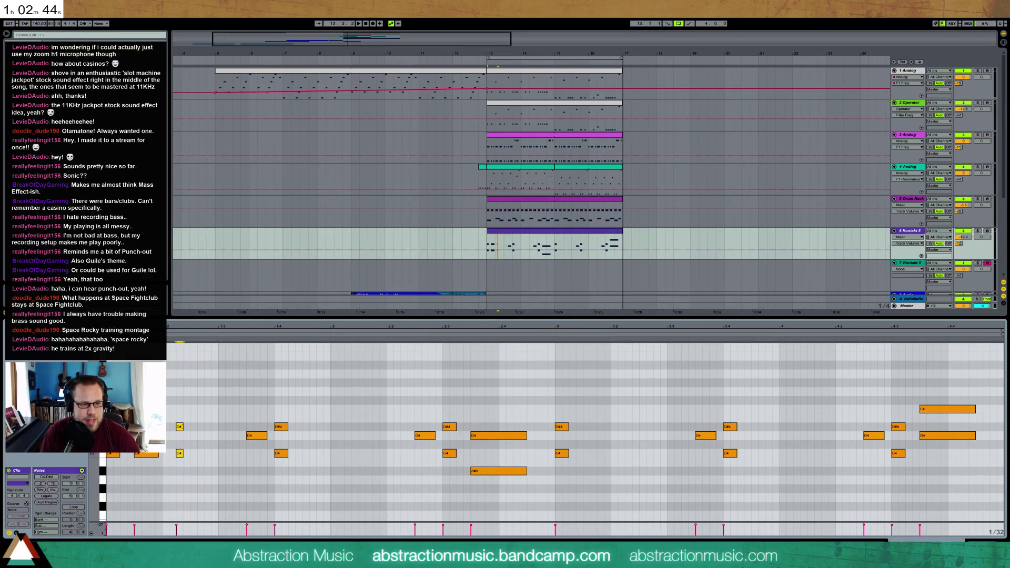
{"action": "left_click", "coordinate": [117, 453]}
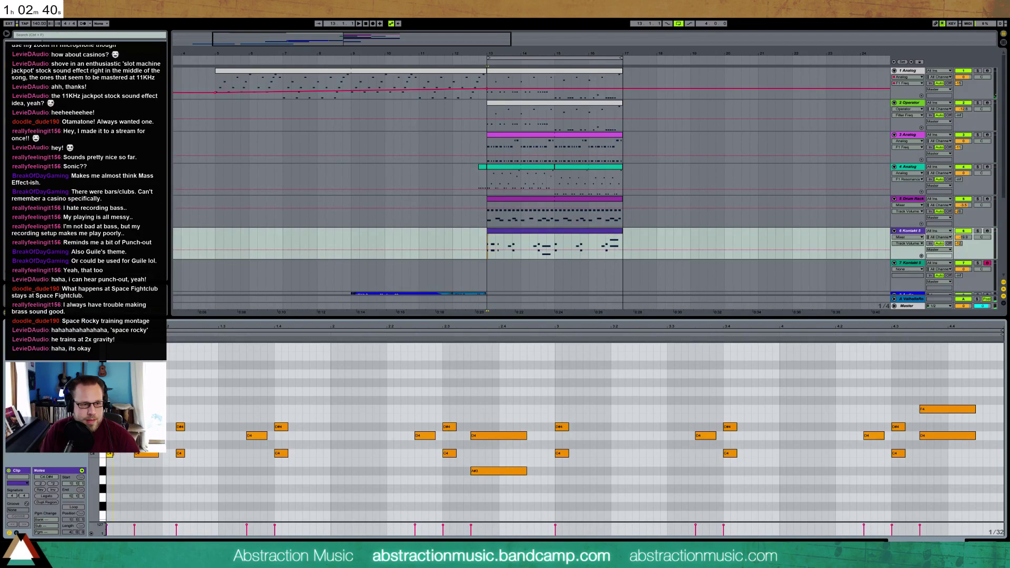
{"action": "key", "text": "space"}
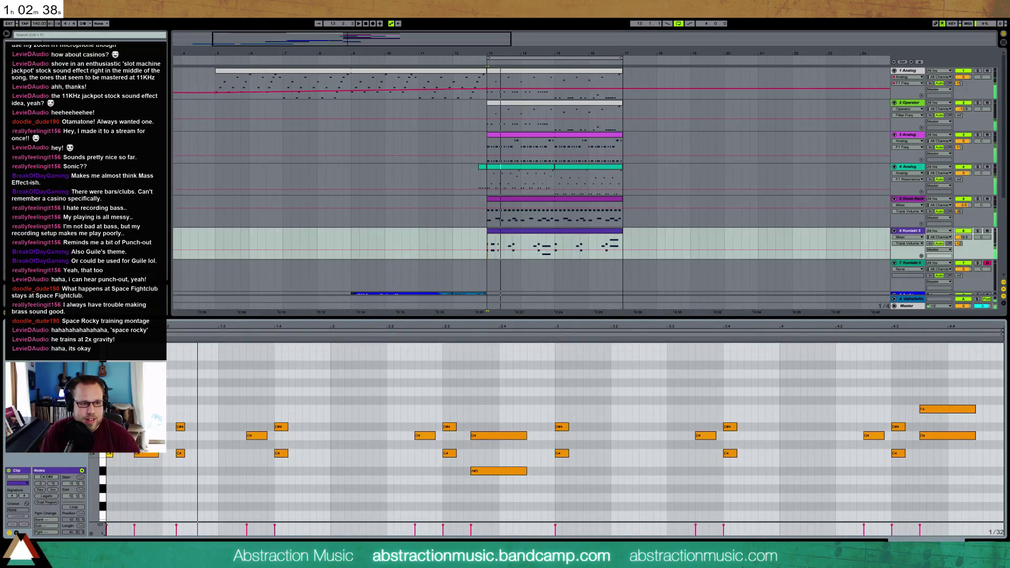
Step: Duplicate the shortened C4 and D#4 chord just before beat 1.3, lengthen the copy slightly and audition it from bar 13
{"action": "left_click", "coordinate": [182, 427]}
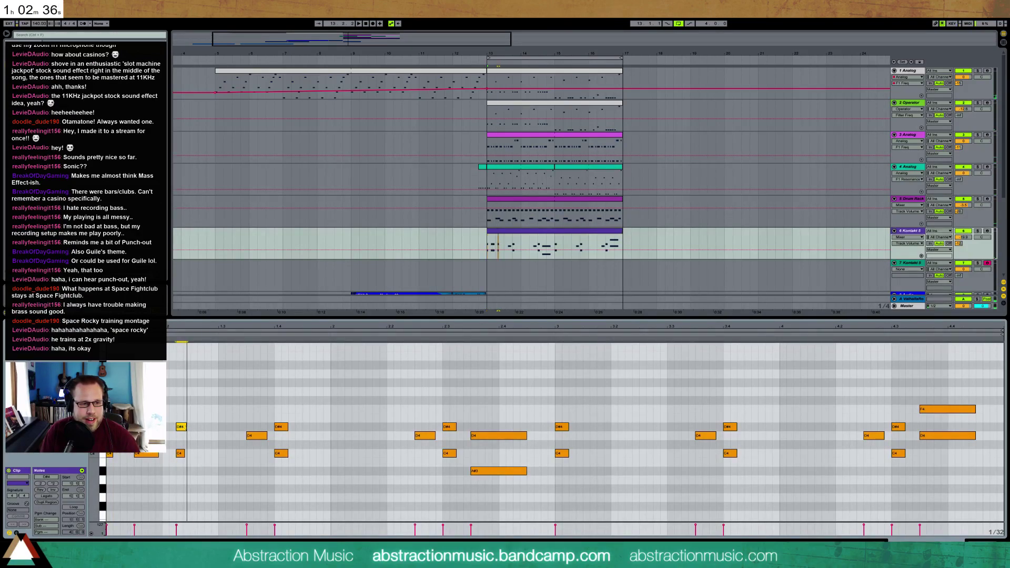
{"action": "left_click_drag", "start_coordinate": [180, 413], "coordinate": [199, 466]}
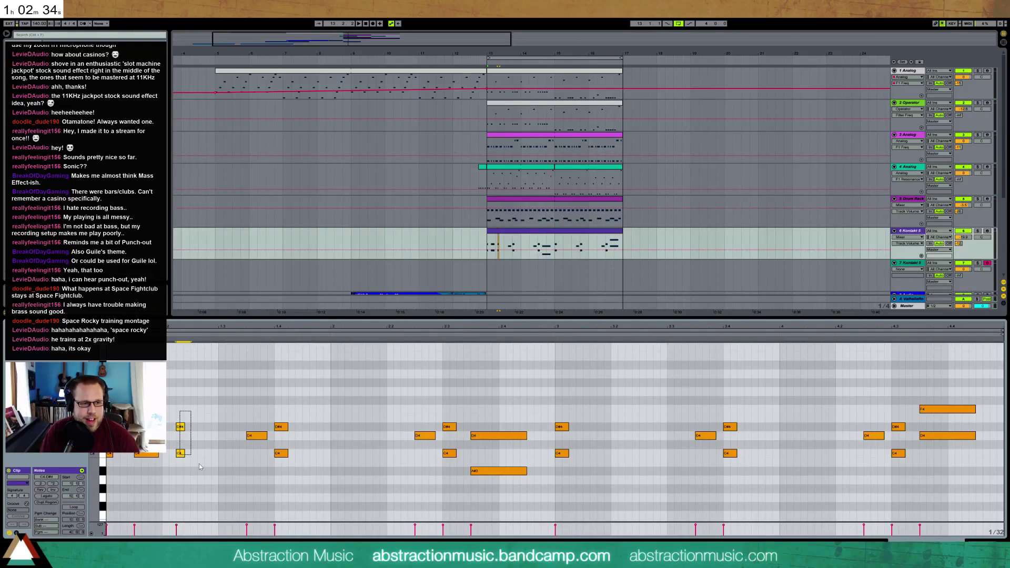
{"action": "key", "text": "ctrl+d"}
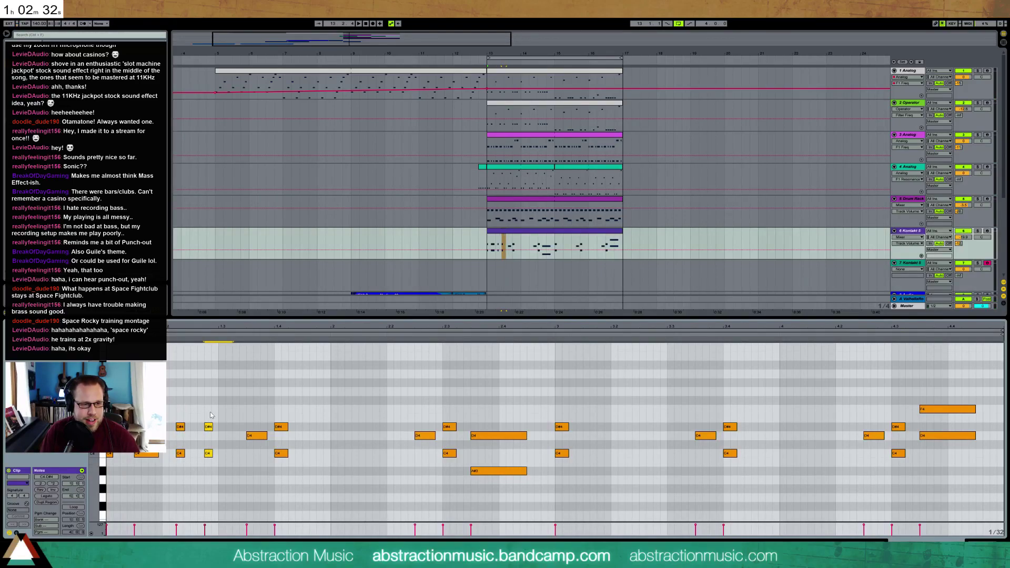
{"action": "left_click_drag", "start_coordinate": [213, 453], "coordinate": [221, 453]}
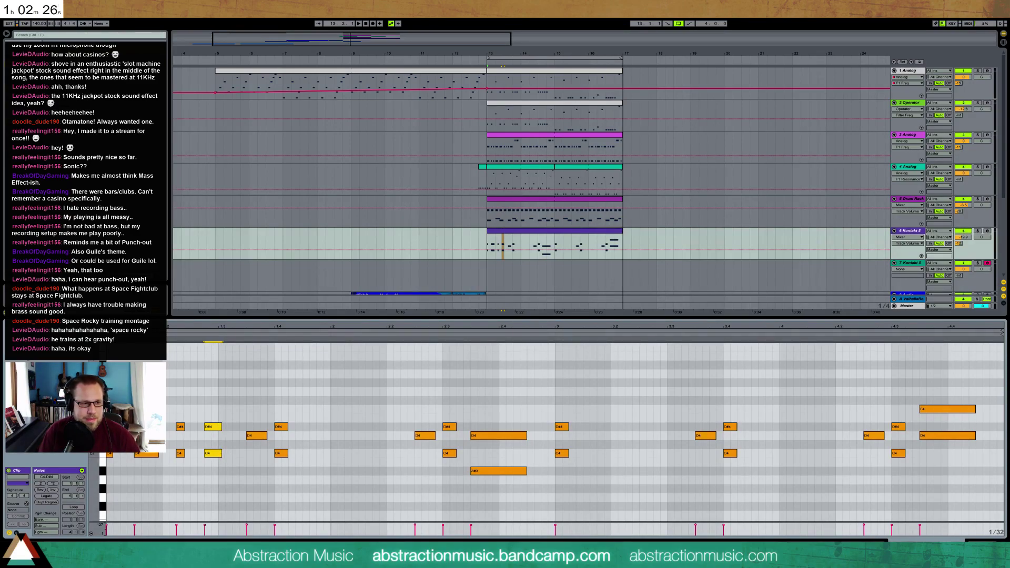
{"action": "left_click", "coordinate": [485, 238]}
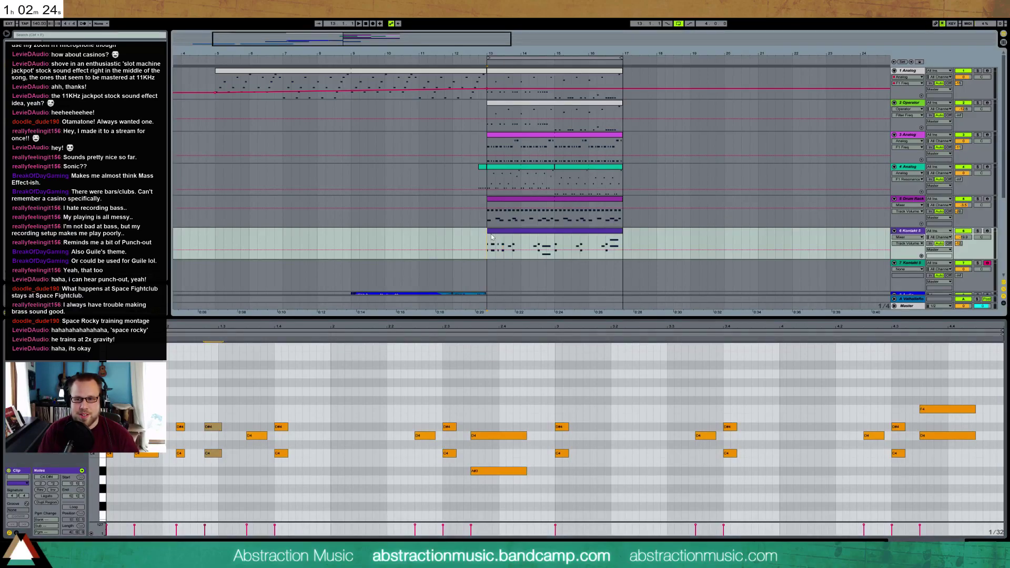
{"action": "key", "text": "space"}
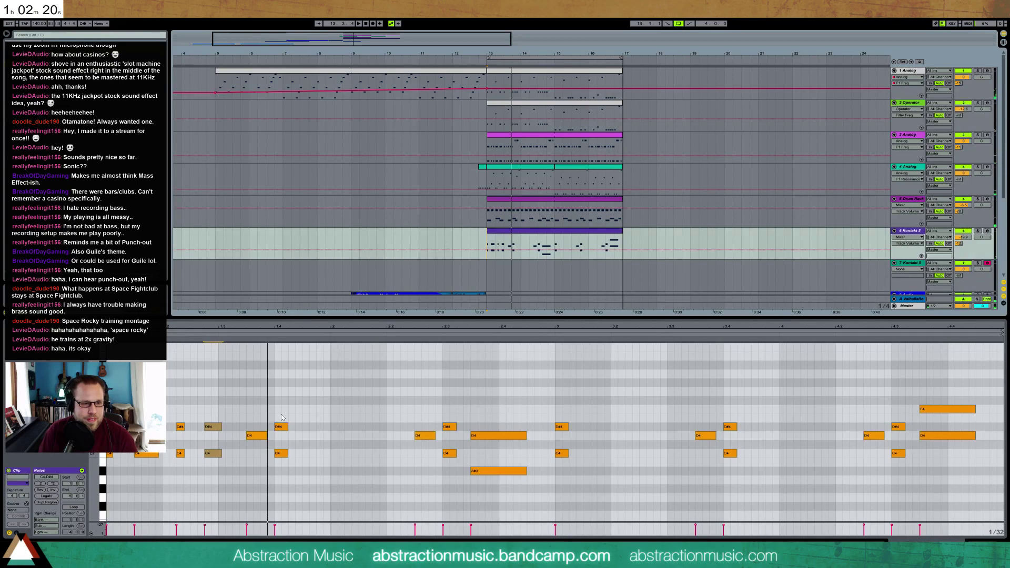
Step: Add an A#3 note beneath the first D4 note, match its length and play the result
{"action": "double_click", "coordinate": [249, 472]}
{"action": "left_click_drag", "start_coordinate": [267, 471], "coordinate": [269, 471]}
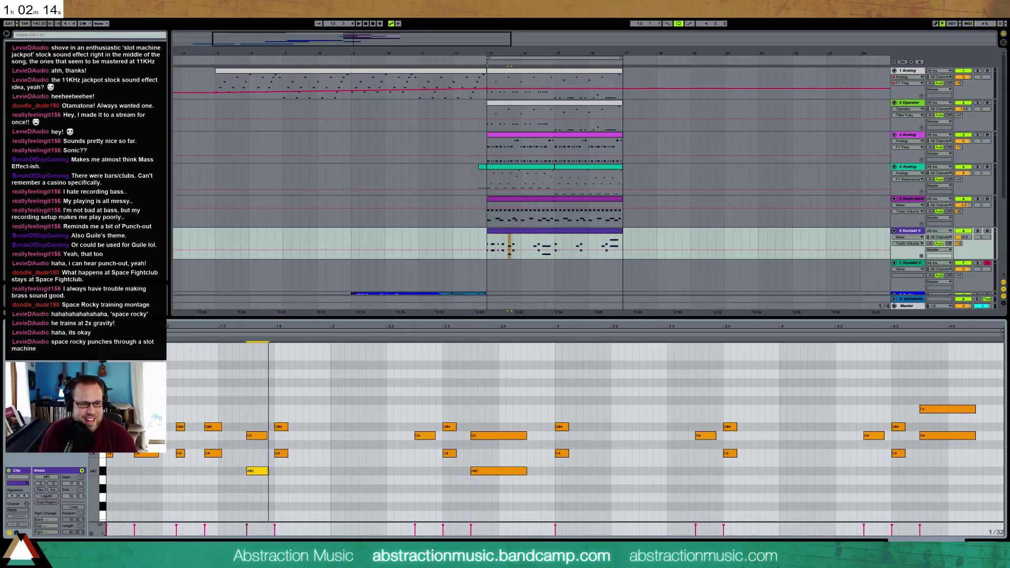
{"action": "key", "text": "space"}
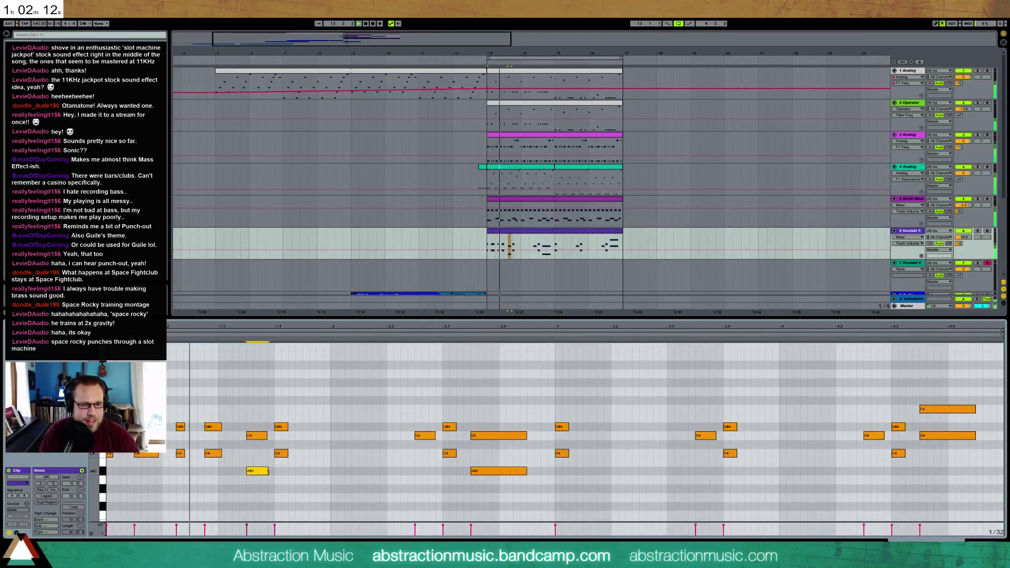
Step: Duplicate the C4 and D#4 chord preceding beat 1.3 into the gap before the first D4 and A#3 pair, keep it short and audition it
{"action": "left_click_drag", "start_coordinate": [214, 415], "coordinate": [220, 450]}
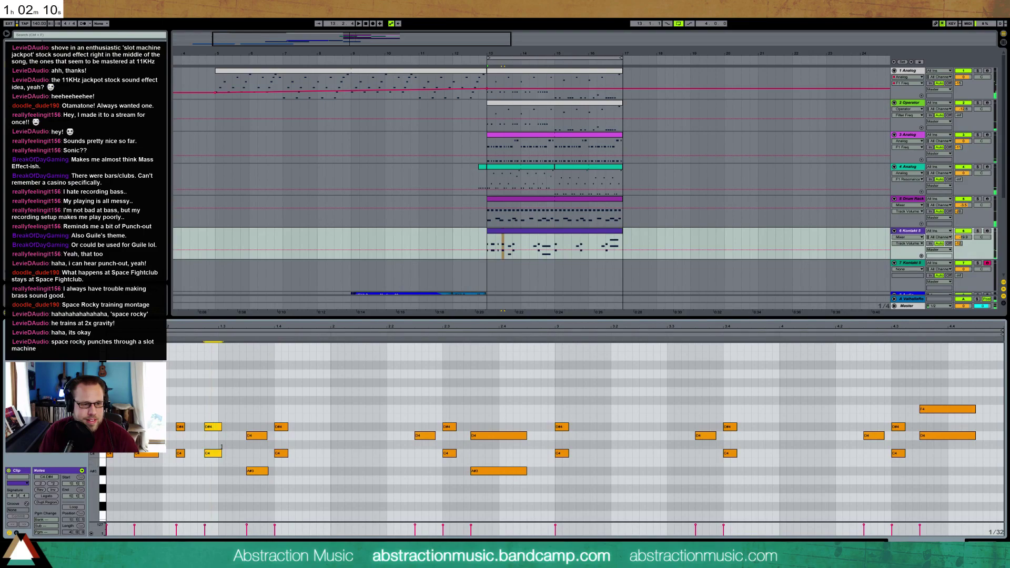
{"action": "key", "text": "ctrl+d"}
{"action": "key", "text": "Right"}
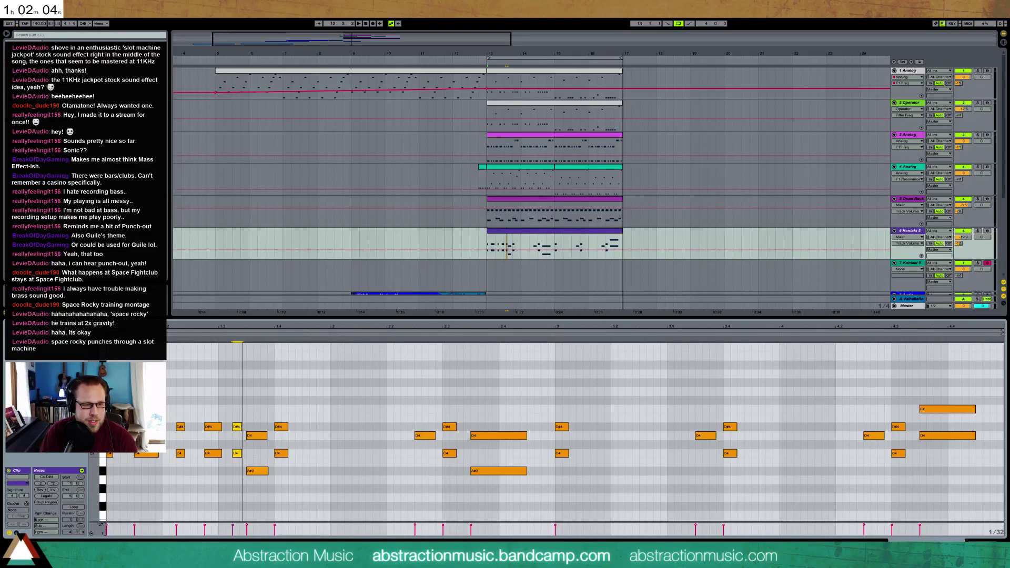
{"action": "key", "text": "space"}
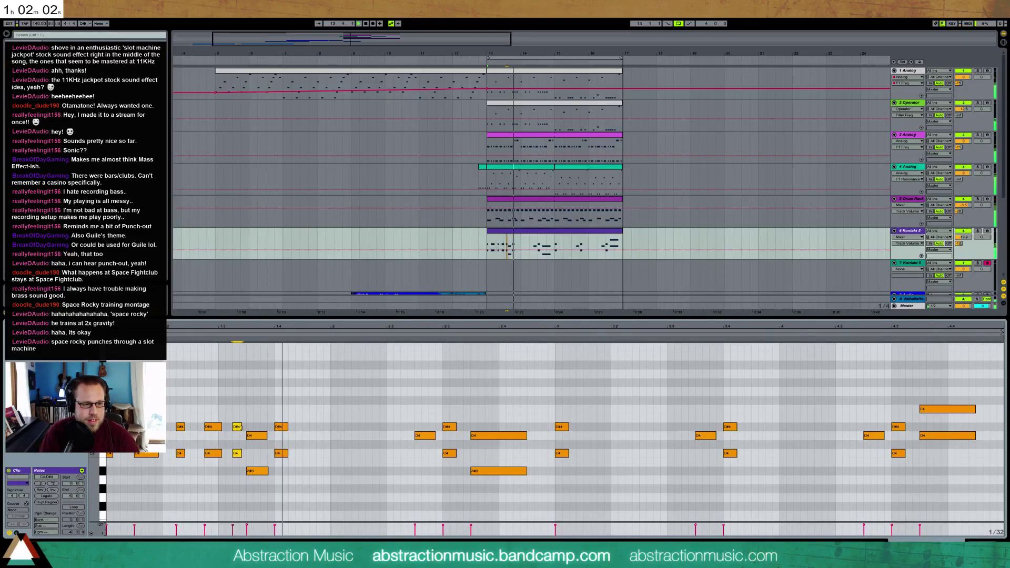
Step: Duplicate the first D4 and A#3 pair after the chord on beat 1.4 and fine-tune the copy's timing
{"action": "left_click_drag", "start_coordinate": [263, 429], "coordinate": [256, 483]}
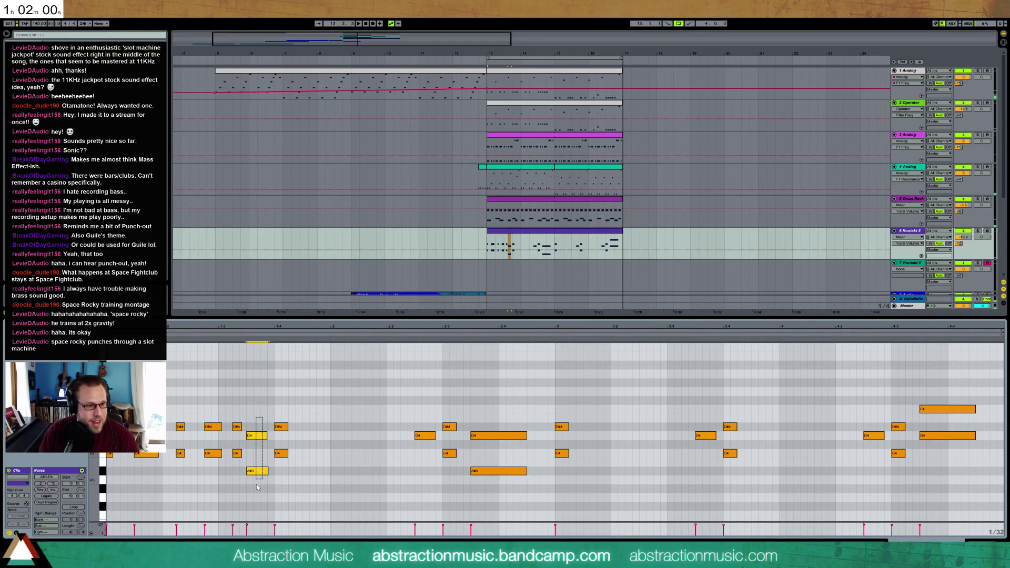
{"action": "key", "text": "ctrl+d"}
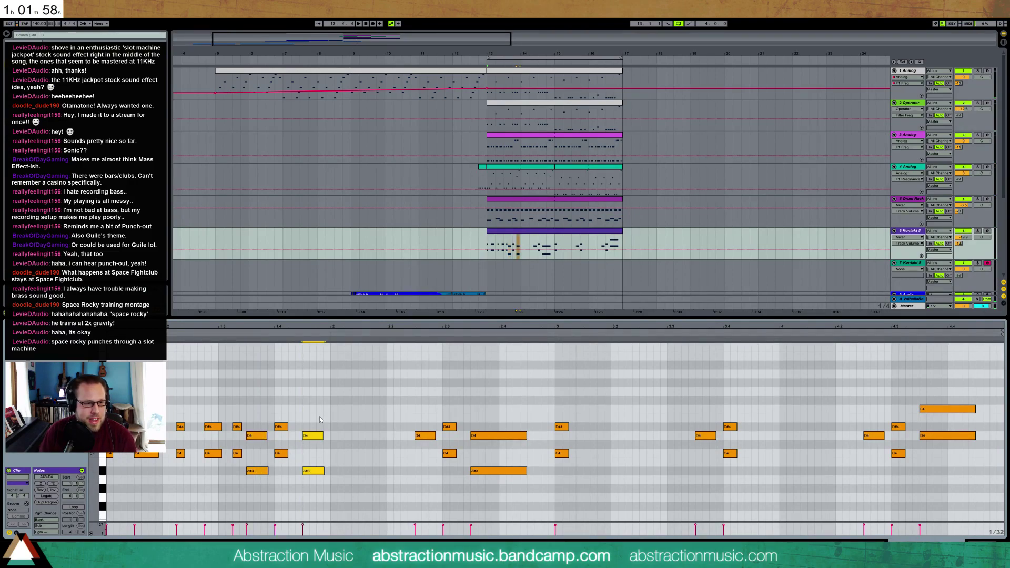
{"action": "key", "text": "alt+Left"}
{"action": "key", "text": "alt+Left"}
{"action": "key", "text": "alt+Left"}
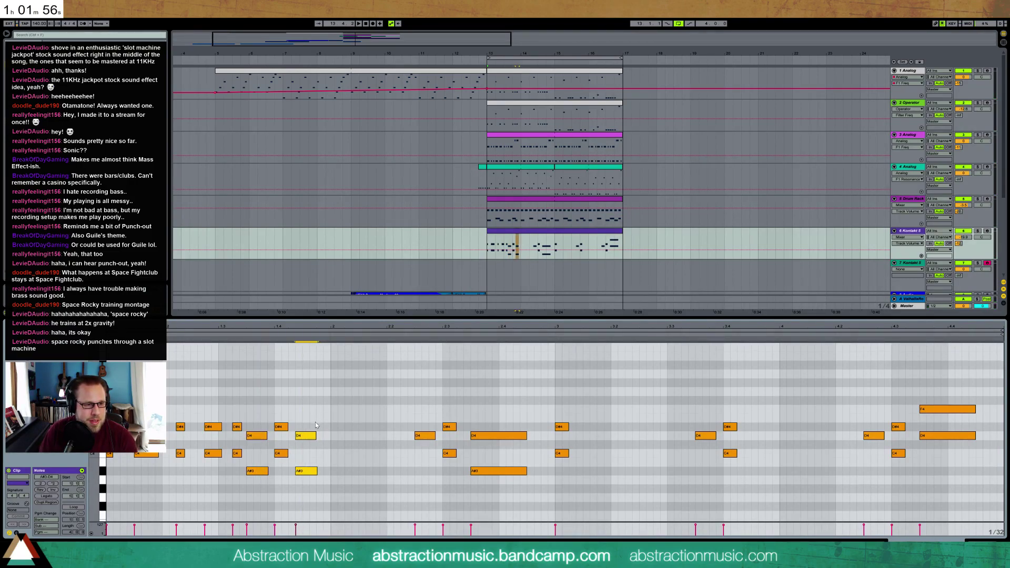
{"action": "key", "text": "alt+Right"}
{"action": "key", "text": "alt+Right"}
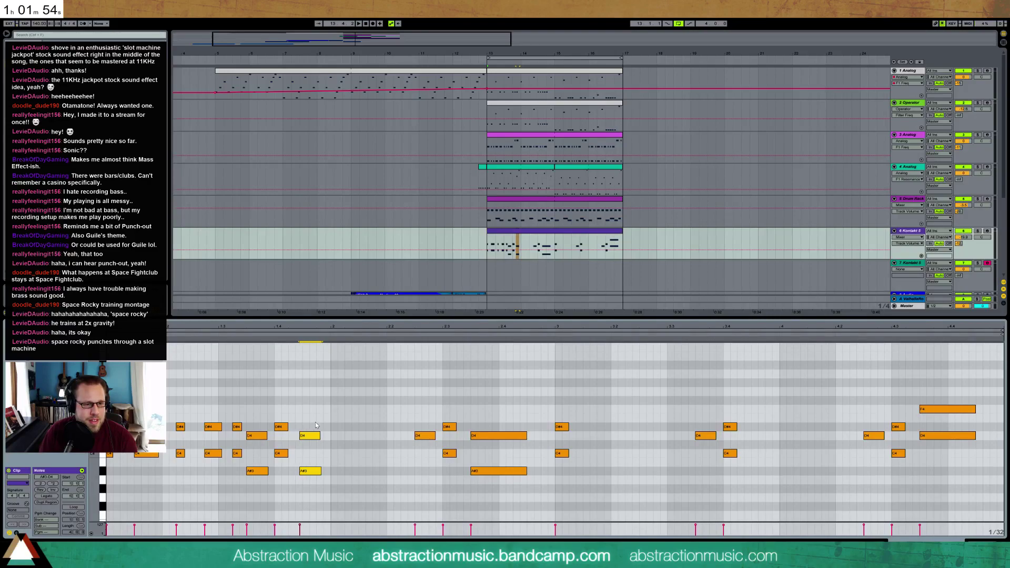
Step: Shorten the C4 and D#4 chord on beat 1.4, between the two D4 and A#3 pairs, and audition it
{"action": "left_click", "coordinate": [282, 472]}
{"action": "left_click_drag", "start_coordinate": [282, 470], "coordinate": [277, 412]}
{"action": "left_click_drag", "start_coordinate": [288, 453], "coordinate": [285, 453]}
{"action": "key", "text": "space"}
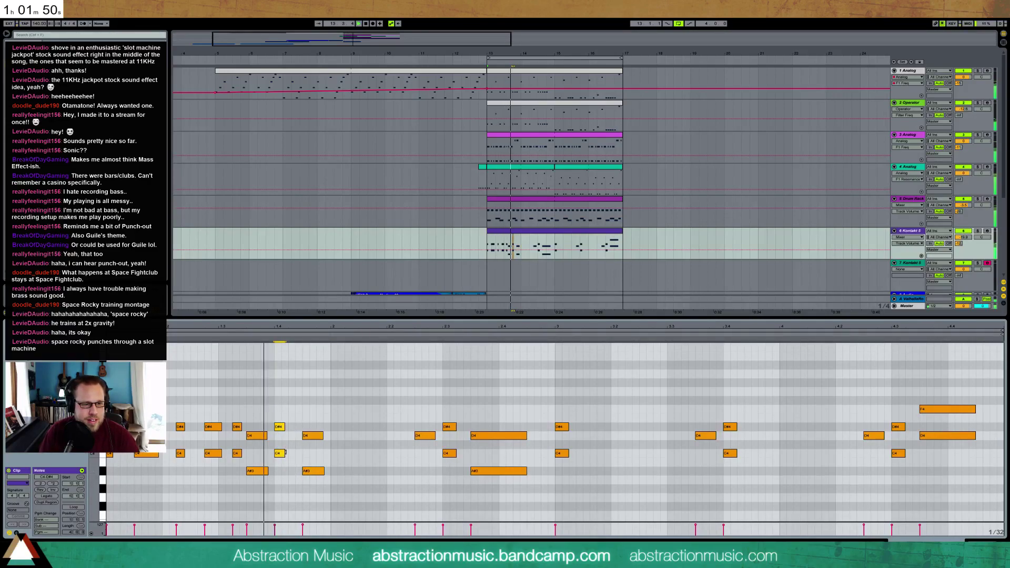
{"action": "key", "text": "space"}
Step: Copy the opening C4 and D#4 chords and paste them into the clip's second bar, shifted earlier to start on beat 2.1
{"action": "left_click_drag", "start_coordinate": [220, 404], "coordinate": [61, 505]}
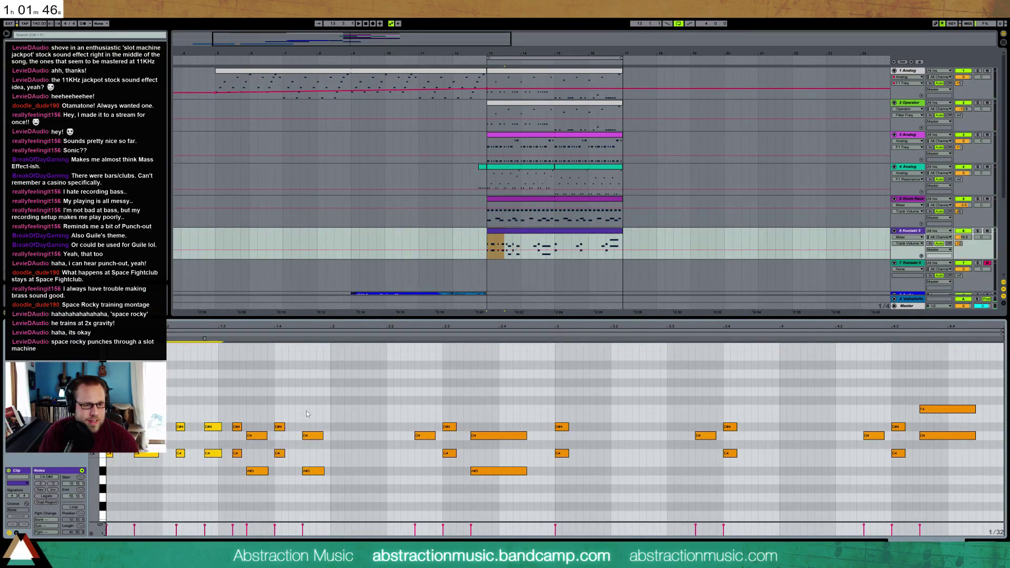
{"action": "left_click", "coordinate": [332, 393]}
{"action": "key", "text": "ctrl+v"}
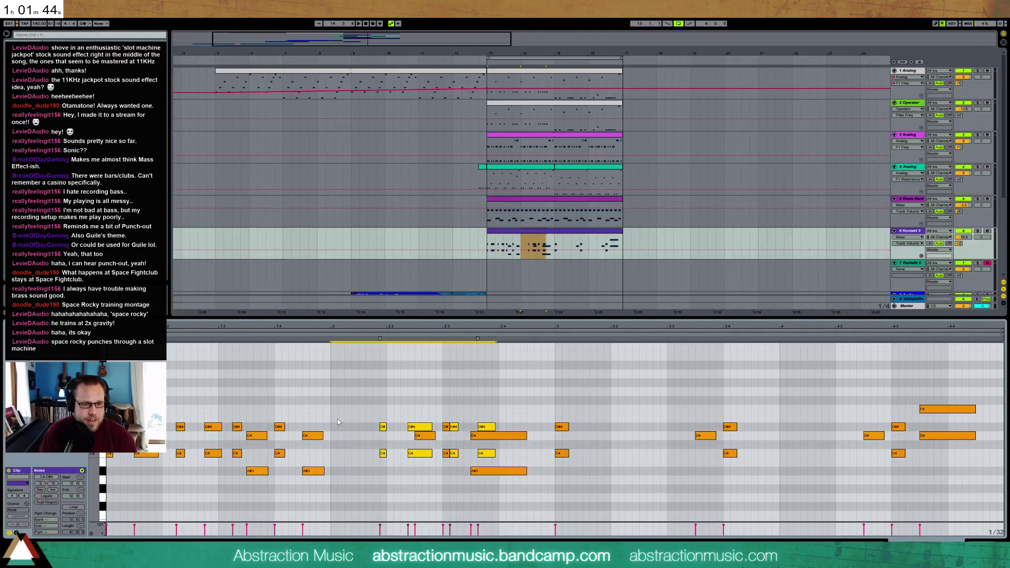
{"action": "key", "text": "Left"}
{"action": "key", "text": "Left"}
{"action": "key", "text": "Left"}
{"action": "key", "text": "Left"}
{"action": "key", "text": "Left"}
{"action": "key", "text": "Left"}
{"action": "key", "text": "Left"}
{"action": "key", "text": "Left"}
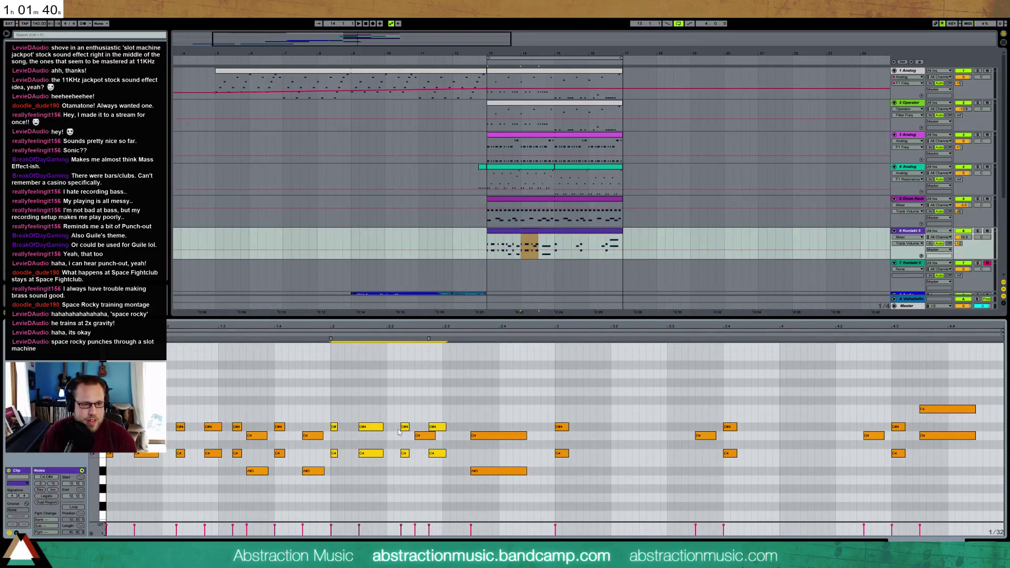
Step: Move the last pasted C4 and D#4 chord later onto beat 2.3 and audition the second bar
{"action": "left_click_drag", "start_coordinate": [445, 416], "coordinate": [438, 462]}
{"action": "key", "text": "Right"}
{"action": "key", "text": "Right"}
{"action": "key", "text": "space"}
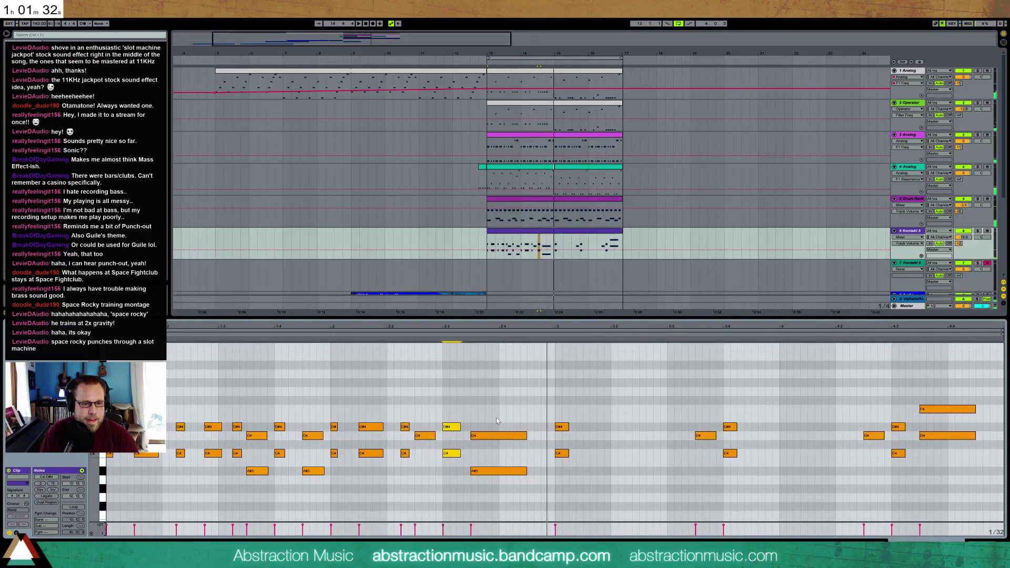
{"action": "key", "text": "space"}
Step: Shorten the long D4 and A#3 pair after beat 2.3, add a matching A#3 under the preceding D4 and audition the clip
{"action": "left_click_drag", "start_coordinate": [496, 418], "coordinate": [497, 499]}
{"action": "left_click_drag", "start_coordinate": [523, 436], "coordinate": [505, 435]}
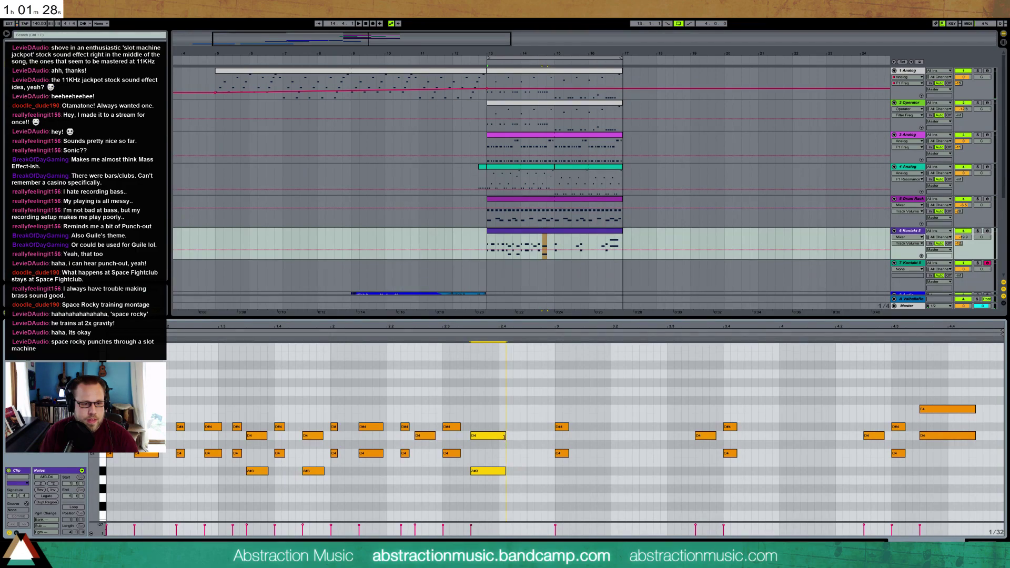
{"action": "double_click", "coordinate": [413, 472]}
{"action": "left_click_drag", "start_coordinate": [415, 472], "coordinate": [428, 472]}
{"action": "left_click_drag", "start_coordinate": [428, 471], "coordinate": [431, 472]}
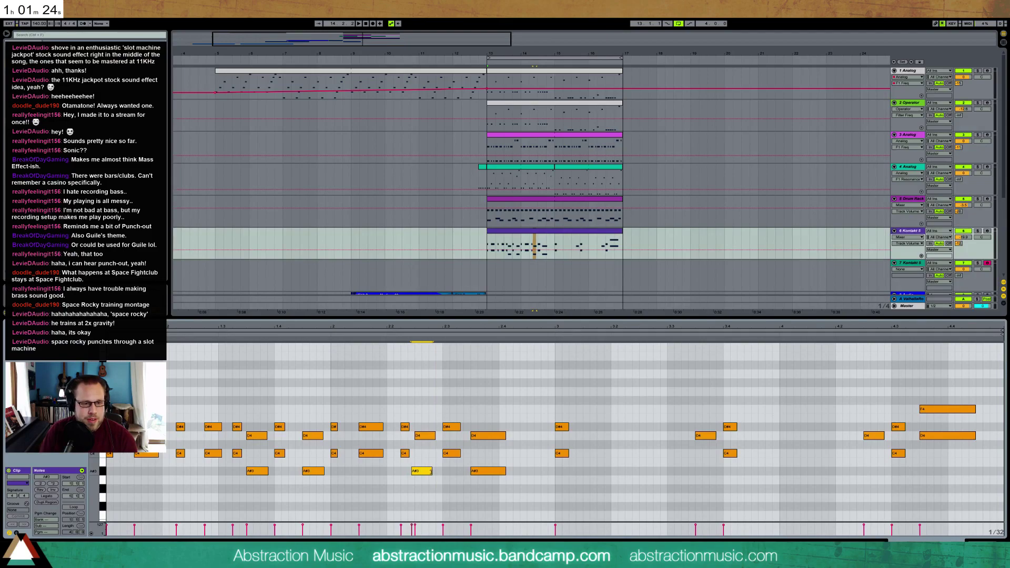
{"action": "key", "text": "space"}
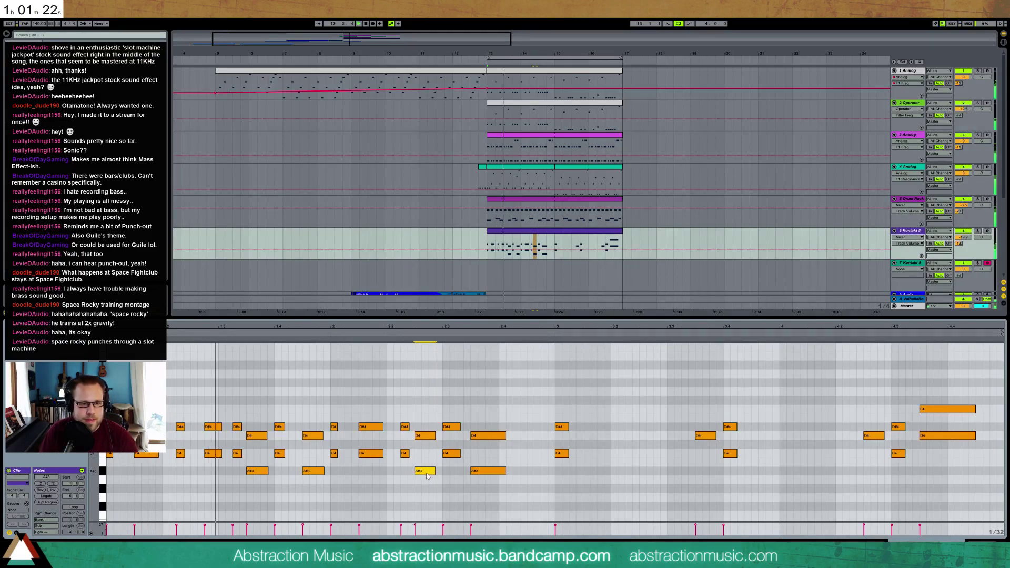
Step: Paste another C4 and D#4 chord after the shortened D4 and A#3 pair and nudge it earlier onto beat 2.4
{"action": "left_click", "coordinate": [457, 444]}
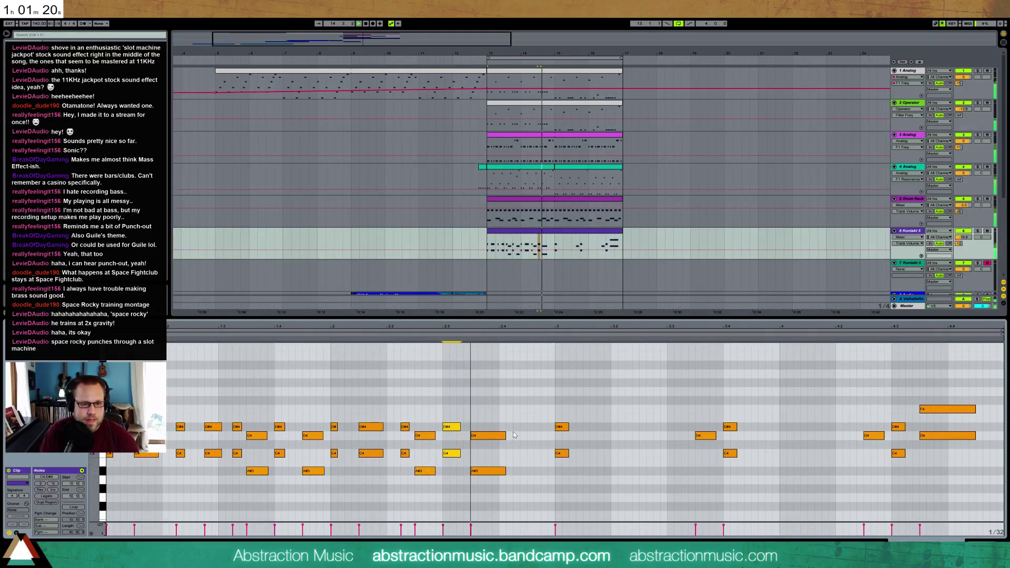
{"action": "key", "text": "ctrl+v"}
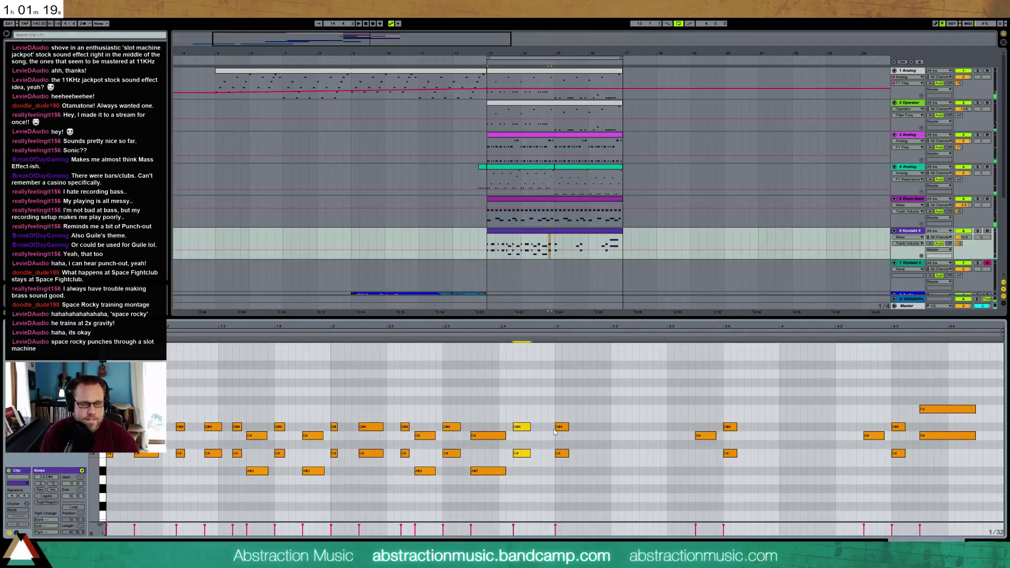
{"action": "key", "text": "Left"}
{"action": "key", "text": "Left"}
Step: Shorten the D4 and A#3 pair before beat 2.4 and the C4 and D#4 chords on beats 2.3 and 2.4
{"action": "left_click_drag", "start_coordinate": [485, 413], "coordinate": [483, 487]}
{"action": "key", "text": "shift+Left"}
{"action": "left_click_drag", "start_coordinate": [451, 409], "coordinate": [461, 473]}
{"action": "key", "text": "shift+Left"}
{"action": "left_click_drag", "start_coordinate": [504, 402], "coordinate": [514, 466]}
{"action": "key", "text": "shift+Left"}
Step: Copy the last D4 and A#3 pair to the end of the second bar, transpose it into a D4 and F4 chord and audition it
{"action": "left_click_drag", "start_coordinate": [482, 428], "coordinate": [492, 496]}
{"action": "key", "text": "ctrl+c"}
{"action": "left_click", "coordinate": [529, 407]}
{"action": "key", "text": "ctrl+v"}
{"action": "key", "text": "Up"}
{"action": "key", "text": "Up"}
{"action": "key", "text": "Up"}
{"action": "key", "text": "Up"}
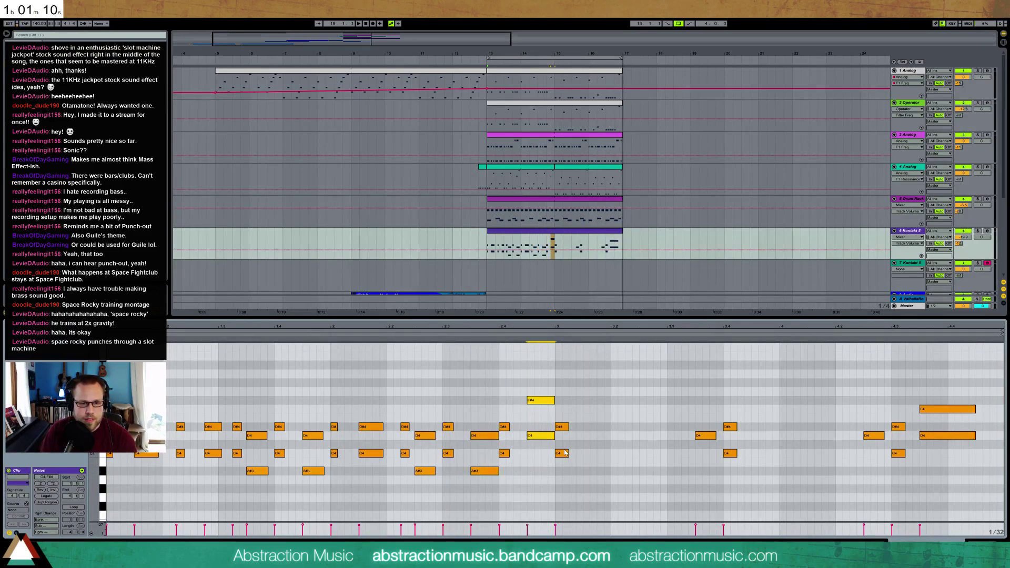
{"action": "left_click", "coordinate": [539, 401]}
{"action": "key", "text": "Down"}
{"action": "key", "text": "space"}
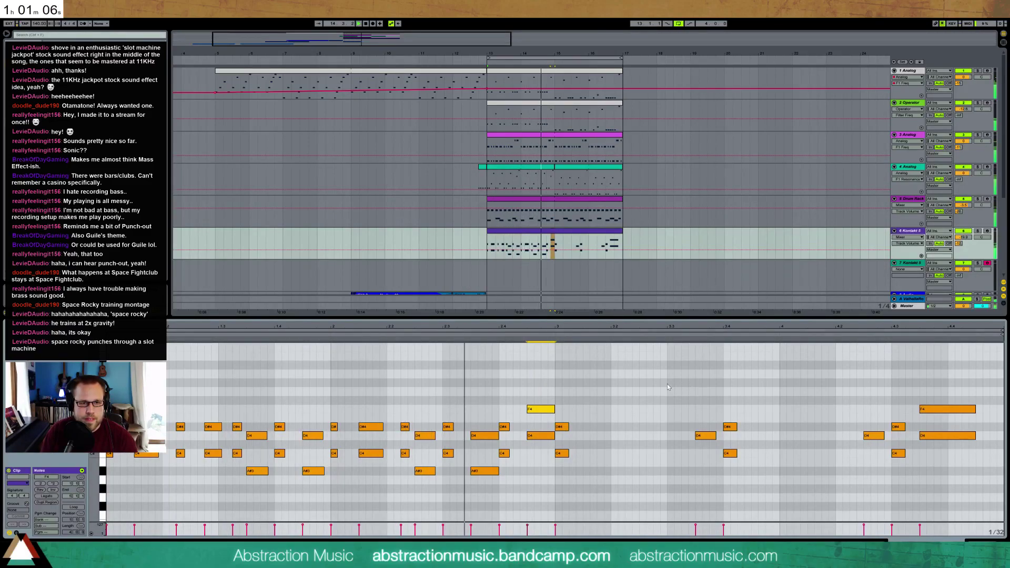
Step: Delete the old notes in the clip's last two bars and duplicate the finished first two bars in their place
{"action": "left_click_drag", "start_coordinate": [559, 402], "coordinate": [943, 483]}
{"action": "left_click_drag", "start_coordinate": [552, 379], "coordinate": [108, 492]}
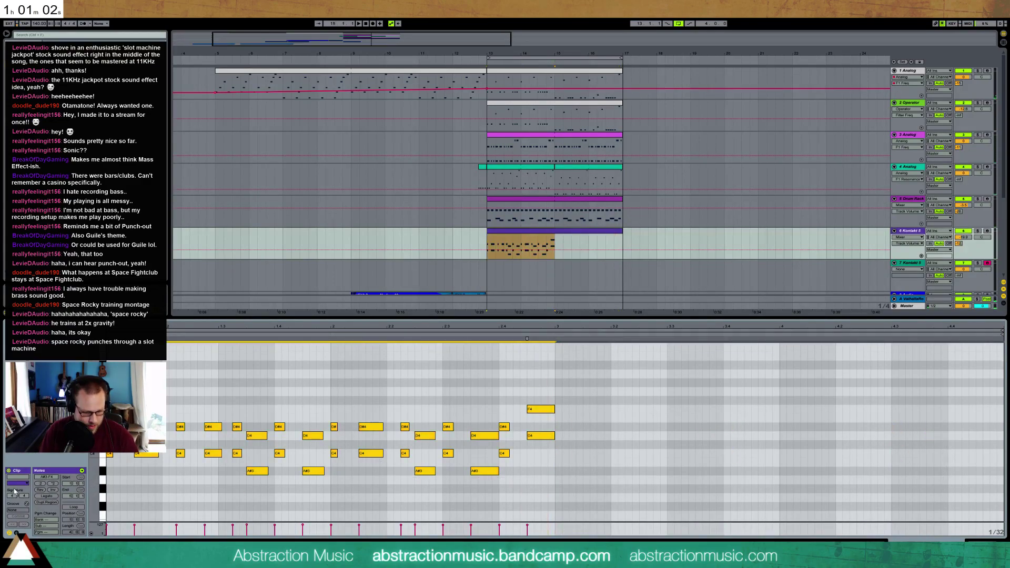
{"action": "key", "text": "ctrl+d"}
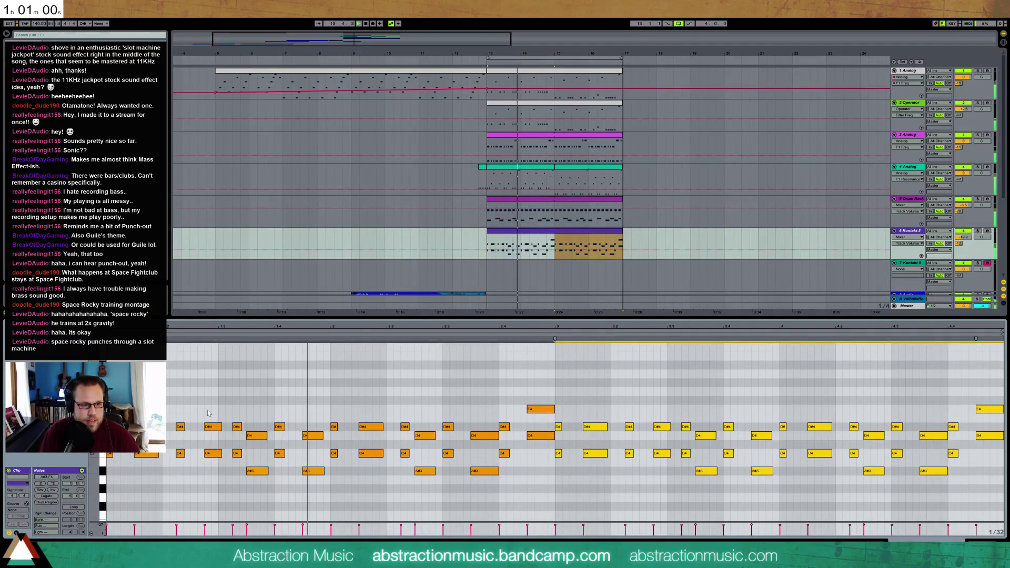
Step: Shorten the C4 and D#4 chord just before beat 1.3 and its counterpart just before beat 3.3
{"action": "left_click", "coordinate": [213, 484]}
{"action": "left_click_drag", "start_coordinate": [213, 484], "coordinate": [204, 402]}
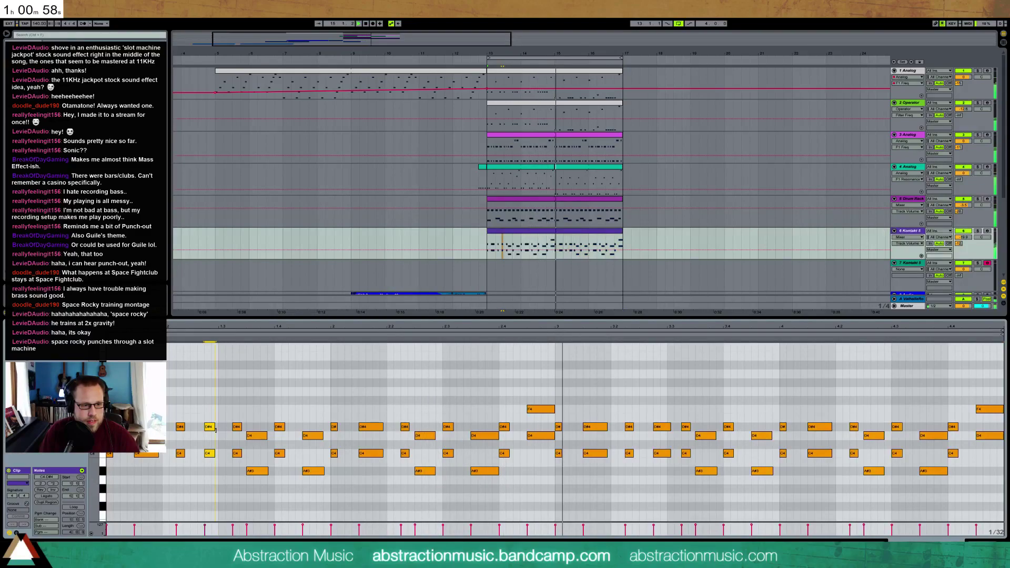
{"action": "mouse_move", "coordinate": [666, 412]}
{"action": "left_mouse_down"}
{"action": "mouse_move", "coordinate": [659, 459]}
{"action": "mouse_move", "coordinate": [662, 428]}
{"action": "left_mouse_up"}
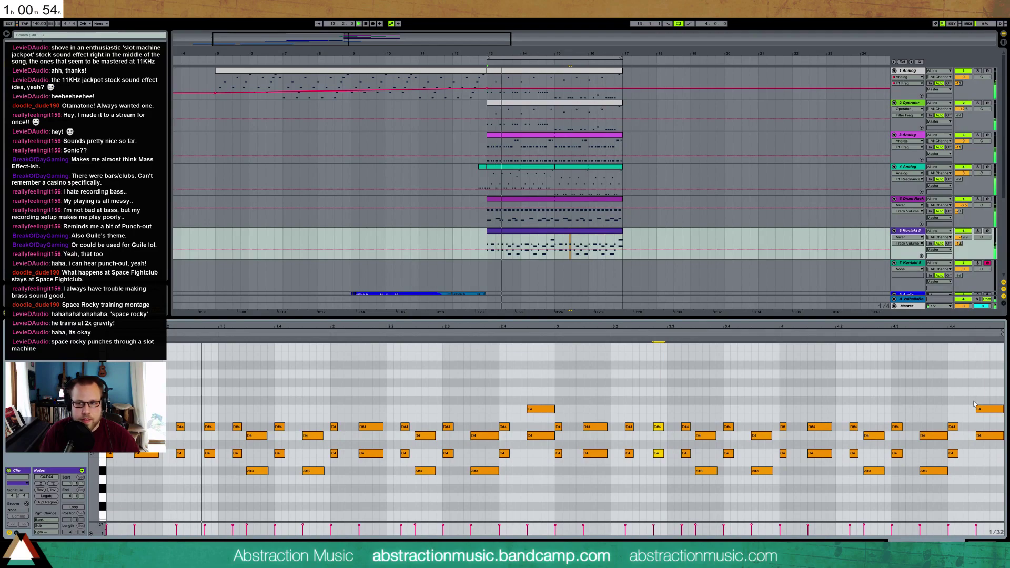
Step: Duplicate the C4 and D#4 chord on beat 4.3 one sixteenth later and transpose the copy to D4 and F4
{"action": "left_click_drag", "start_coordinate": [931, 399], "coordinate": [942, 488]}
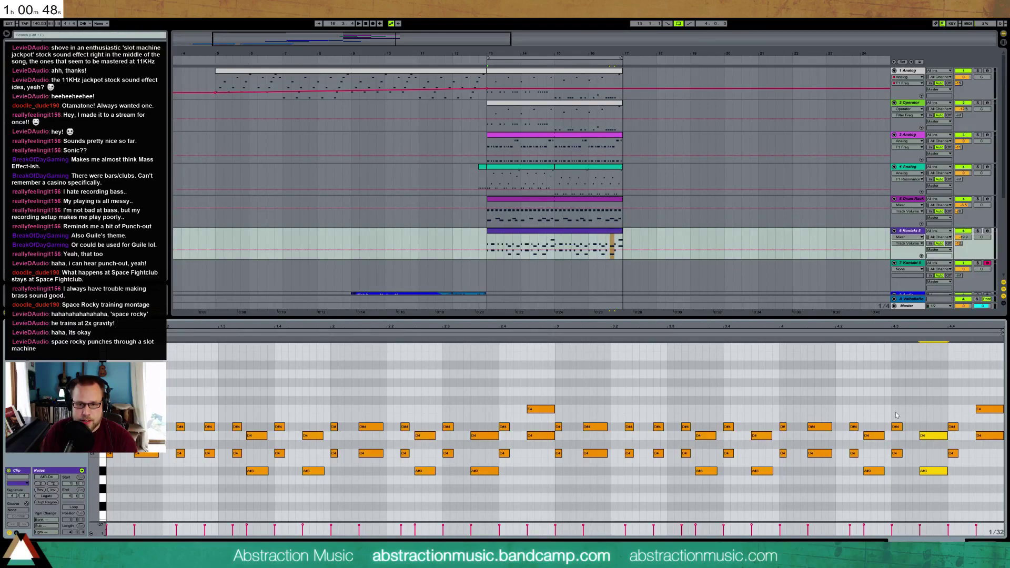
{"action": "left_click_drag", "start_coordinate": [901, 419], "coordinate": [913, 462]}
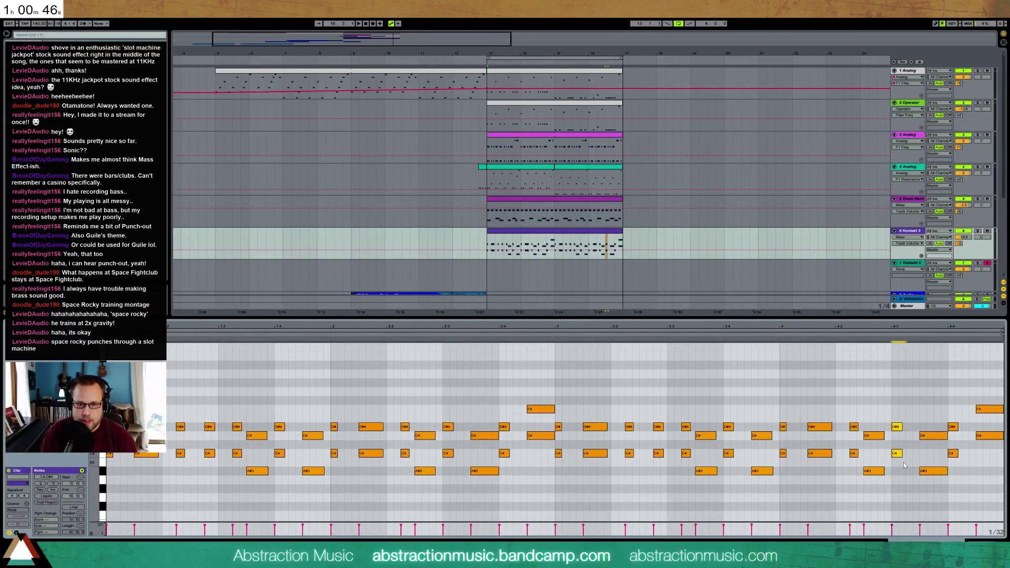
{"action": "key", "text": "ctrl+d"}
{"action": "key", "text": "Right"}
{"action": "key", "text": "Up"}
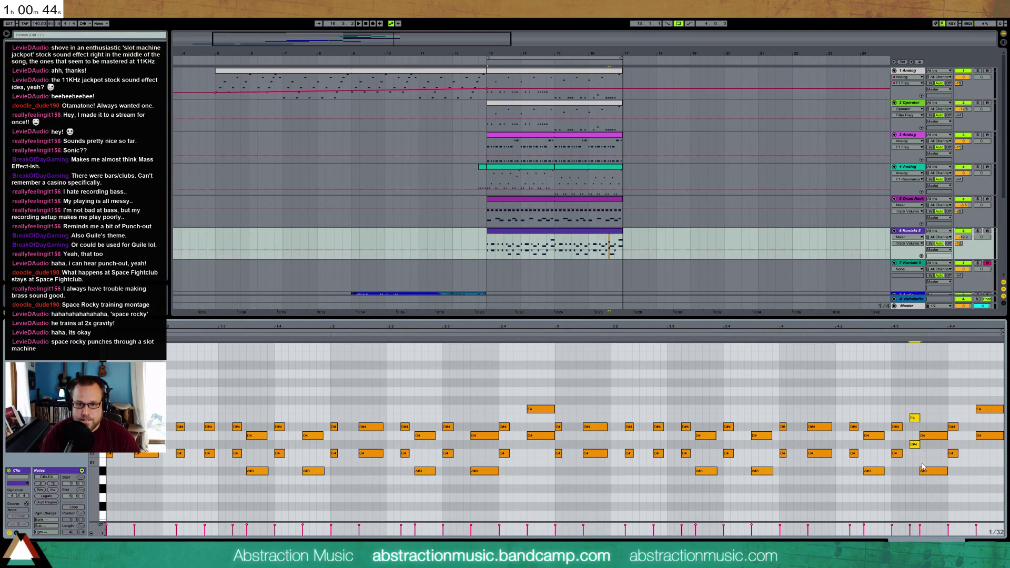
{"action": "key", "text": "Up"}
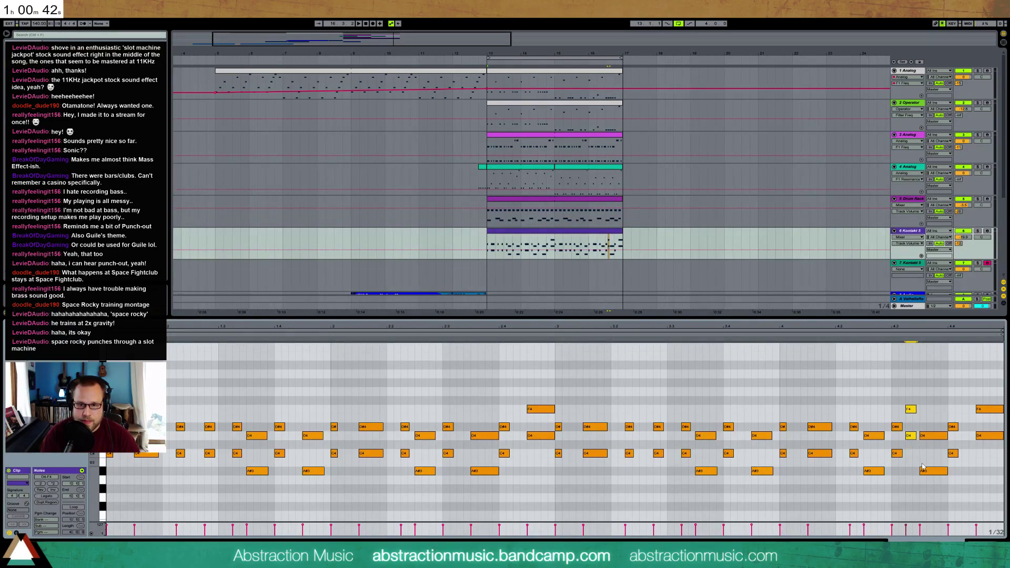
Step: Duplicate the new D4 and F4 chord one sixteenth later and raise the copy to D#4 and G4
{"action": "key", "text": "ctrl+d"}
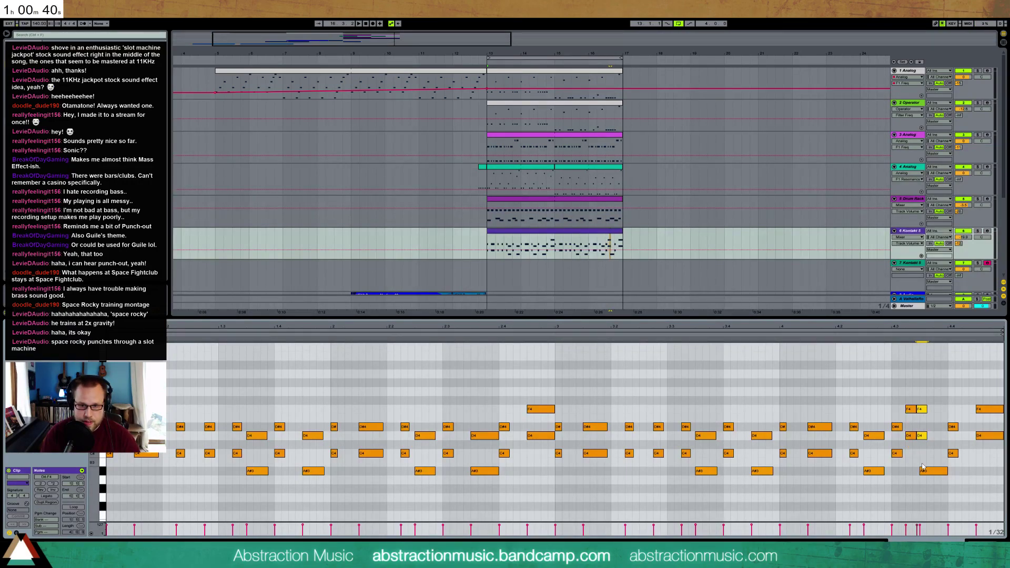
{"action": "key", "text": "Up"}
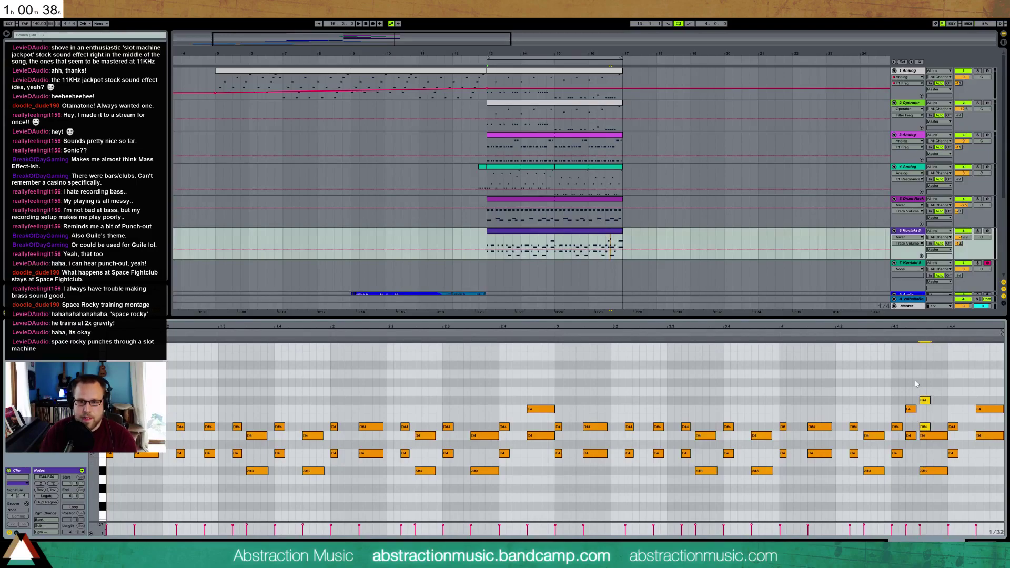
{"action": "key", "text": "Up"}
Step: Delete the old D4 and A#3 pair after beat 4.3 and the C4 and D#4 chord on beat 4.4
{"action": "left_click_drag", "start_coordinate": [931, 405], "coordinate": [941, 472]}
{"action": "key", "text": "Delete"}
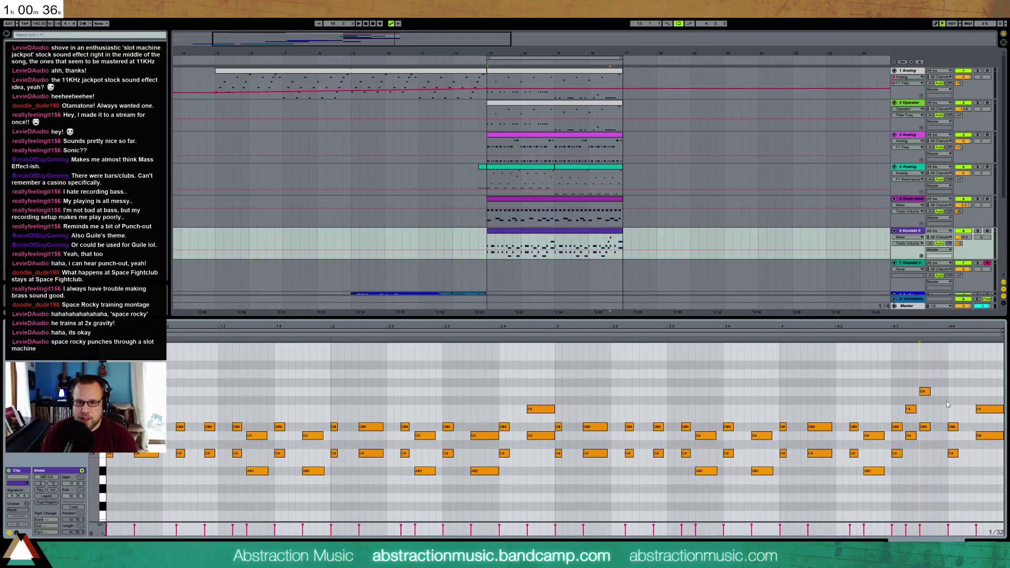
{"action": "left_click_drag", "start_coordinate": [923, 375], "coordinate": [932, 438]}
{"action": "key", "text": "Delete"}
Step: Move the clip's final D4 and F4 chord back to beat 4.4 and transpose it up to F4 and G#4
{"action": "left_click_drag", "start_coordinate": [947, 401], "coordinate": [984, 455]}
{"action": "key", "text": "Left"}
{"action": "key", "text": "Left"}
{"action": "key", "text": "Up"}
{"action": "key", "text": "Up"}
{"action": "key", "text": "Up"}
{"action": "key", "text": "Left"}
{"action": "key", "text": "Left"}
{"action": "key", "text": "Left"}
{"action": "key", "text": "Left"}
{"action": "key", "text": "Left"}
{"action": "key", "text": "Left"}
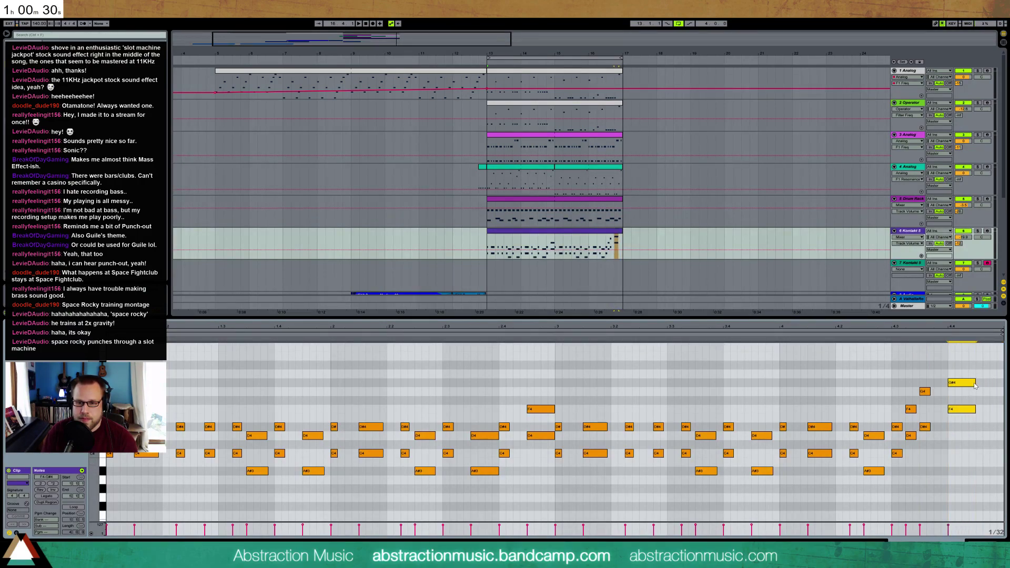
Step: Lengthen the beat 4.4 chord almost to the clip's end, lower its bottom note to D#4 and play the loop
{"action": "left_click_drag", "start_coordinate": [976, 383], "coordinate": [980, 417]}
{"action": "key", "text": "Down"}
{"action": "key", "text": "Down"}
{"action": "key", "text": "space"}
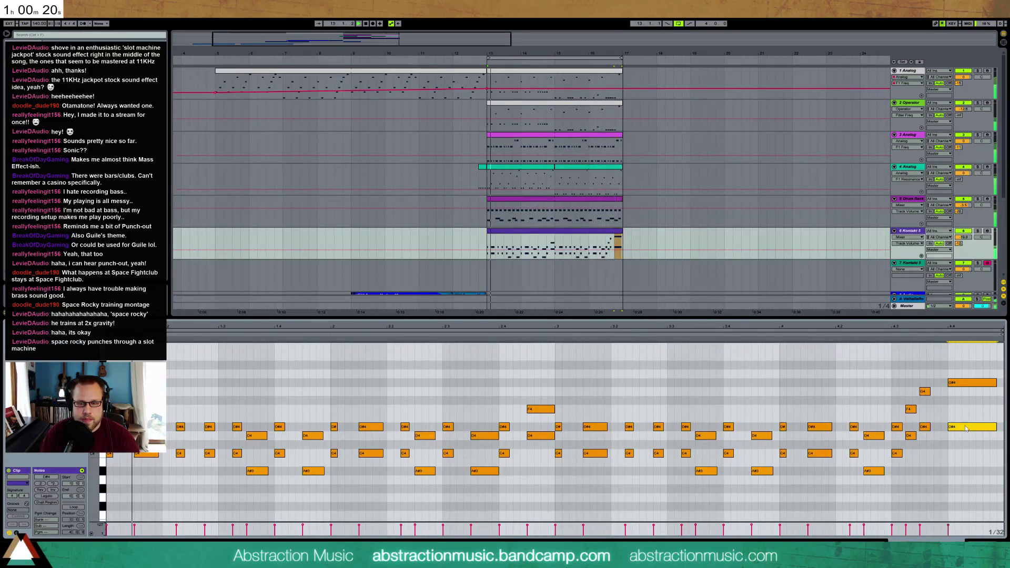
Step: Shorten the long G#4 to an eighth note and add a G4 after it, ending with the held D#4
{"action": "left_click", "coordinate": [984, 370]}
{"action": "mouse_move", "coordinate": [996, 386]}
{"action": "left_mouse_down"}
{"action": "mouse_move", "coordinate": [977, 386]}
{"action": "mouse_move", "coordinate": [994, 393]}
{"action": "left_mouse_up"}
{"action": "double_click", "coordinate": [981, 395]}
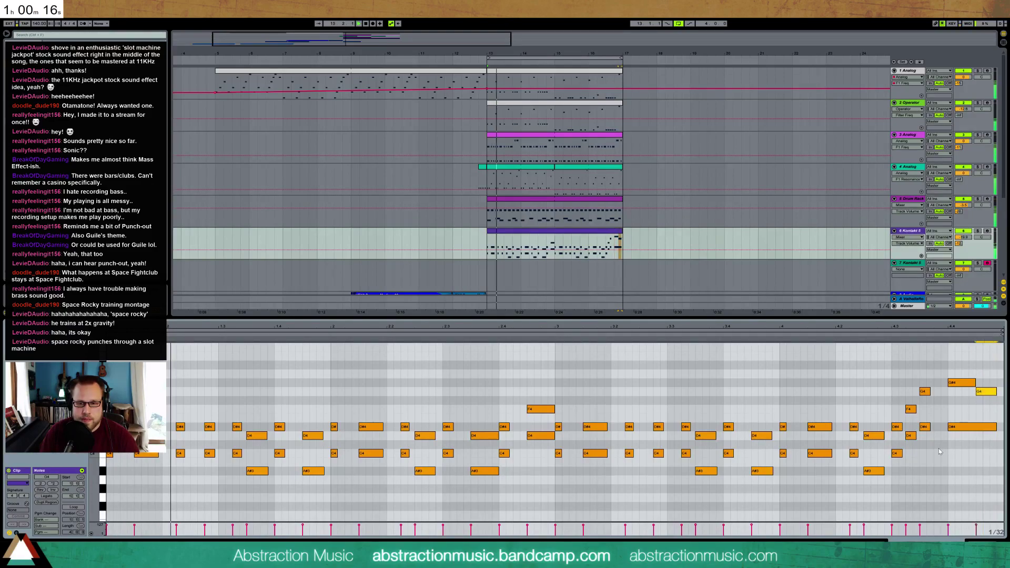
Step: Adjust the Kontakt 5 track's volume and select another articulation in its Brass Ensemble instrument
{"action": "left_click_drag", "start_coordinate": [964, 237], "coordinate": [959, 256]}
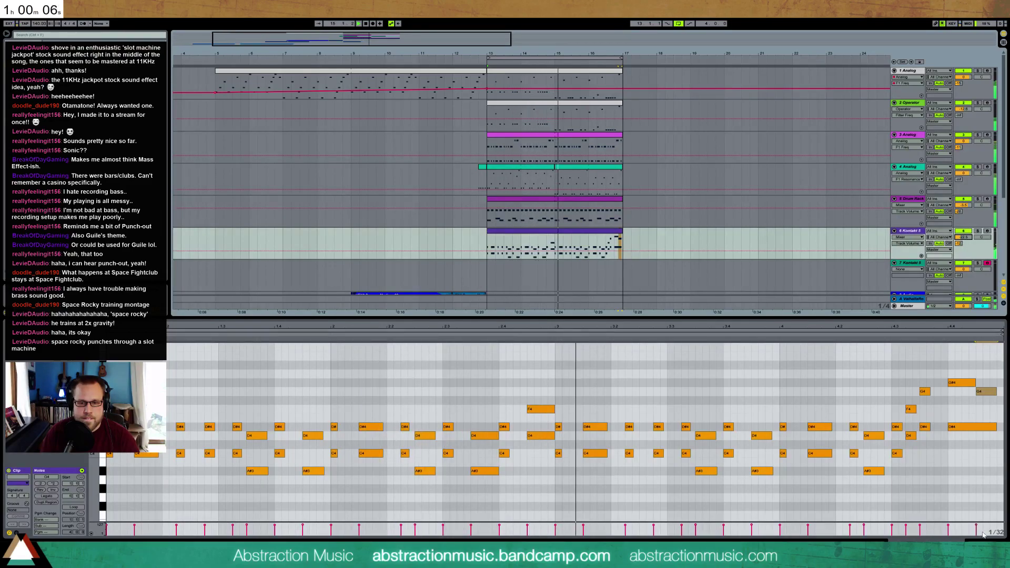
{"action": "double_click", "coordinate": [909, 231]}
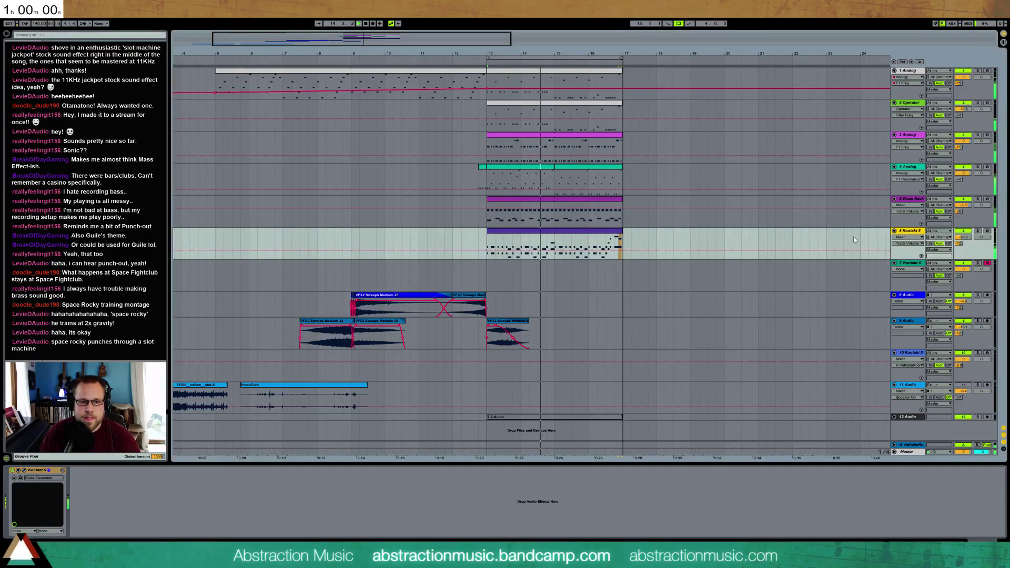
{"action": "left_click", "coordinate": [24, 471]}
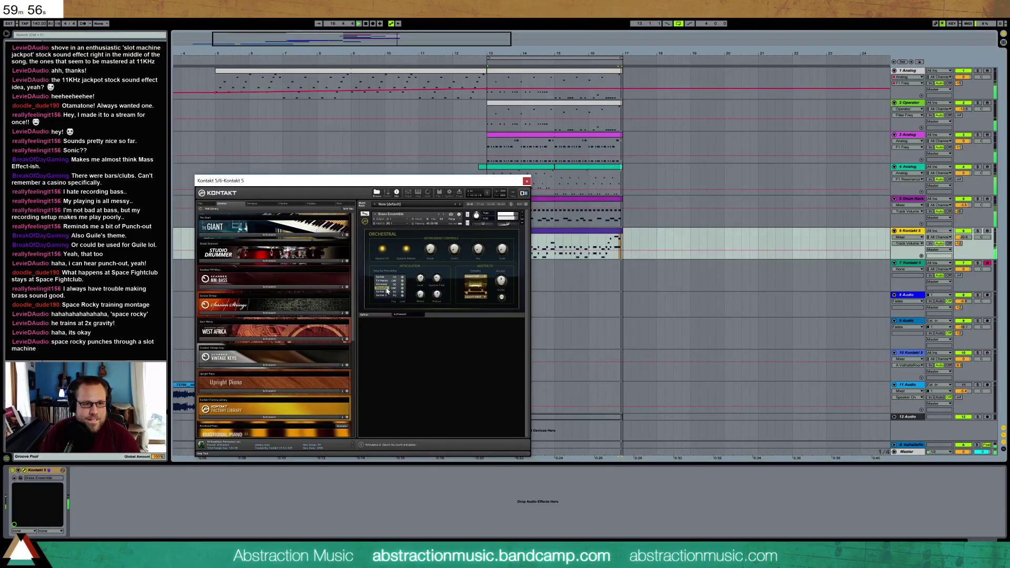
{"action": "left_click", "coordinate": [385, 281]}
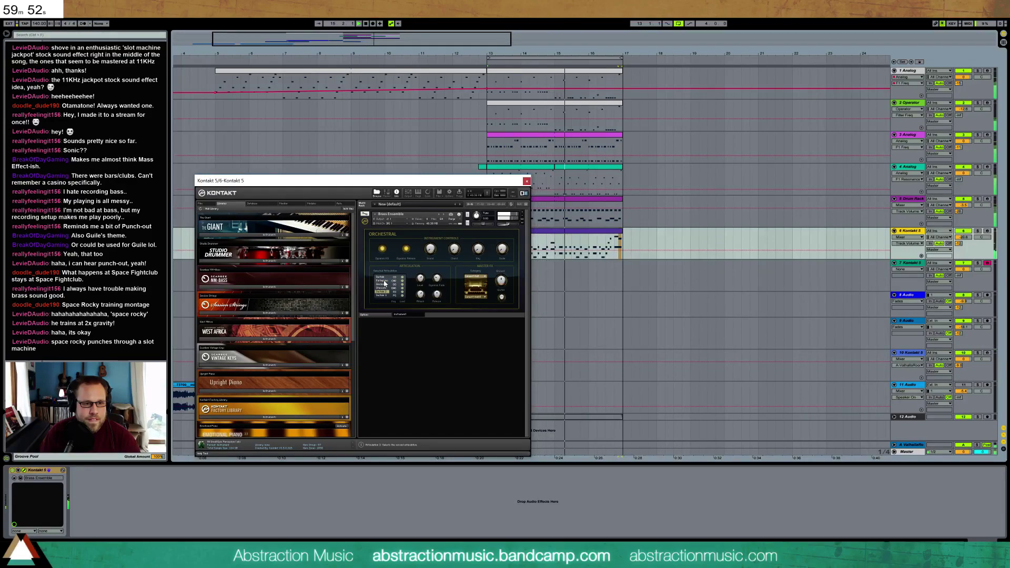
{"action": "left_click", "coordinate": [526, 181]}
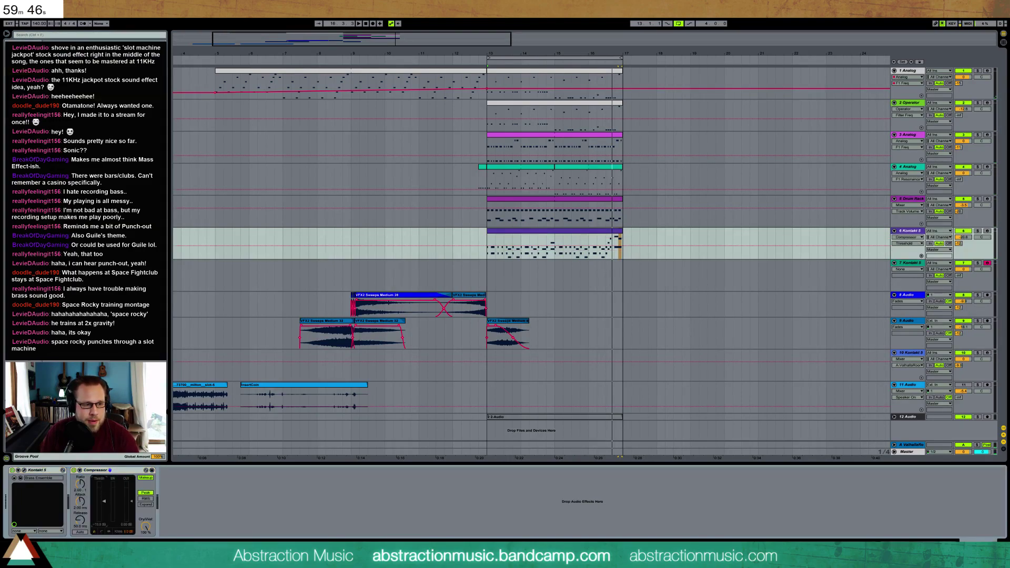
Step: Add a Compressor after Kontakt on the brass track and adjust its threshold and output level during playback
{"action": "left_click_drag", "start_coordinate": [131, 503], "coordinate": [131, 501]}
{"action": "key", "text": "space"}
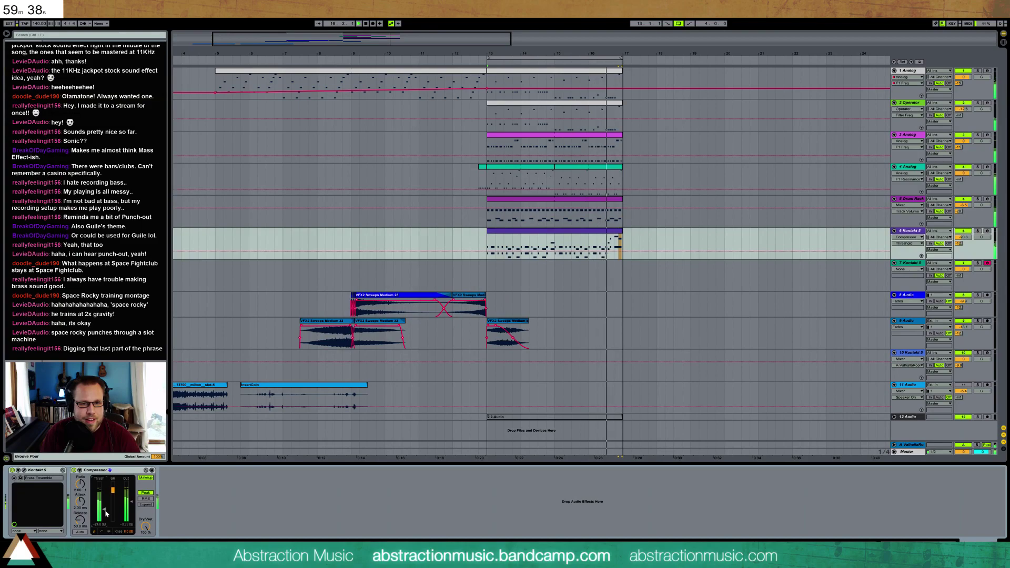
Step: Shorten the G#4 on beat 4.4 in the Kontakt clip to less than a sixteenth note
{"action": "double_click", "coordinate": [604, 231]}
{"action": "left_click", "coordinate": [955, 403]}
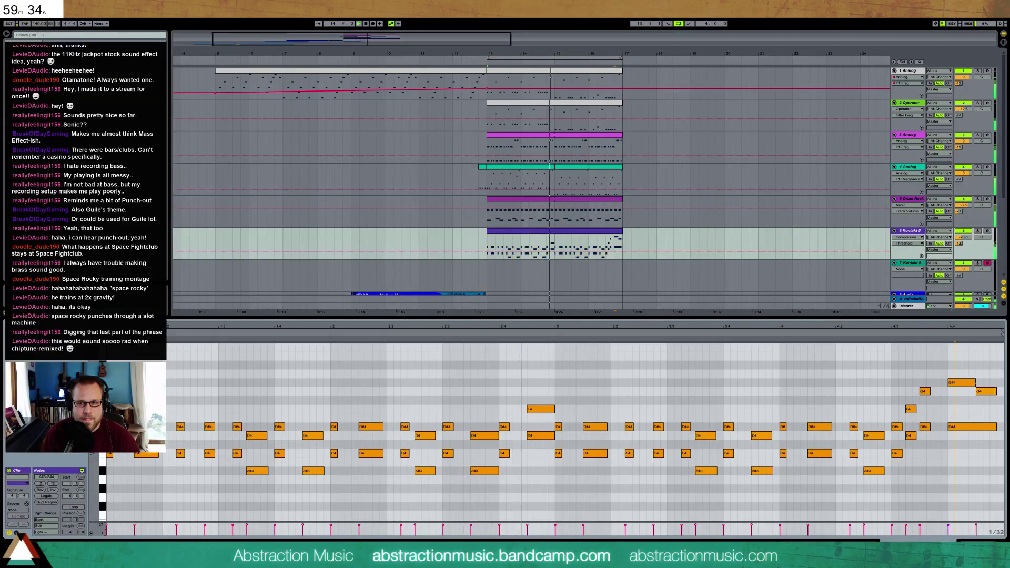
{"action": "left_click_drag", "start_coordinate": [975, 383], "coordinate": [962, 382]}
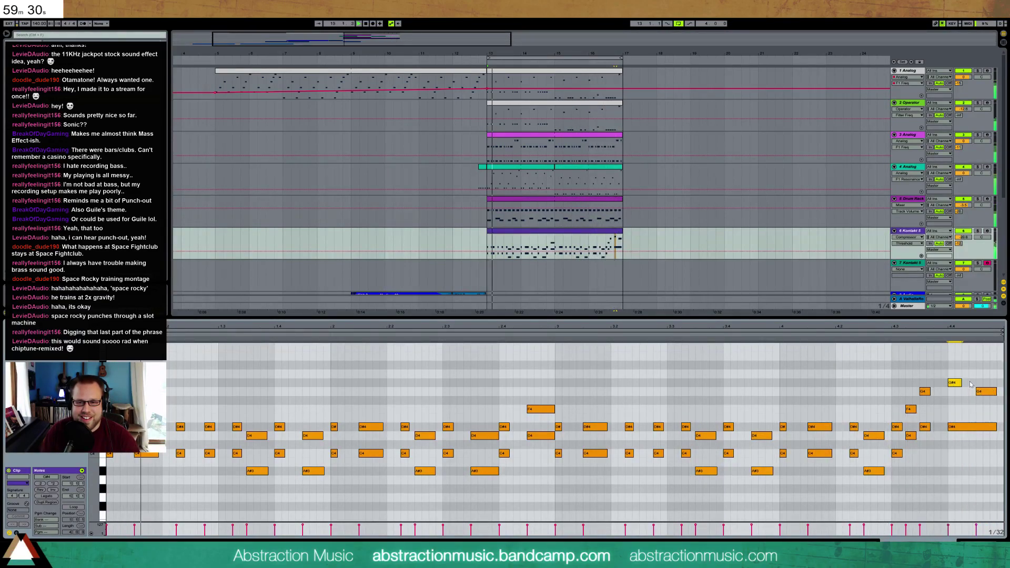
{"action": "left_click_drag", "start_coordinate": [961, 383], "coordinate": [958, 383]}
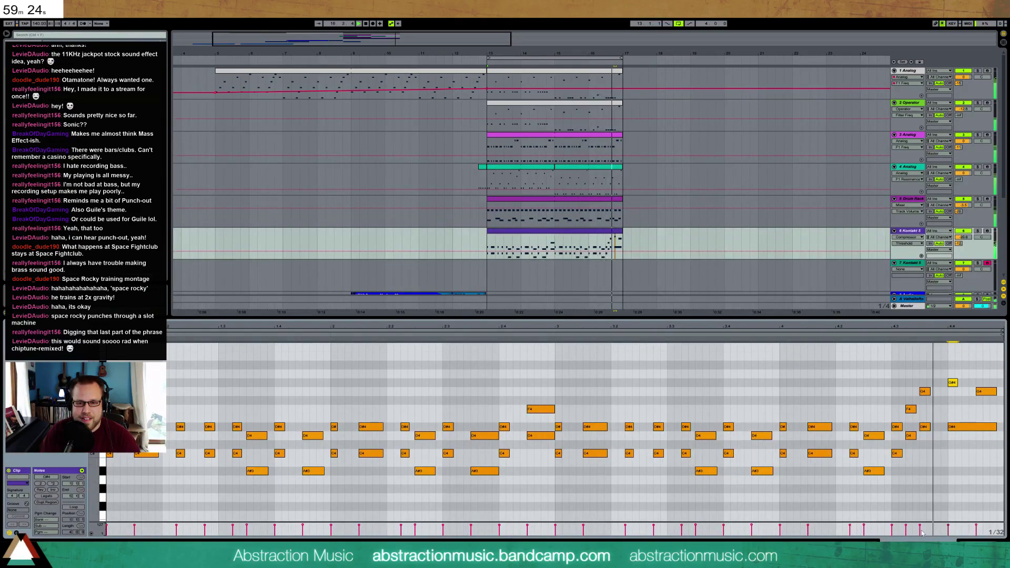
Step: Add an EQ Eight to the 4 Analog track and set its first band as a low cut at a lower frequency
{"action": "left_click", "coordinate": [980, 542]}
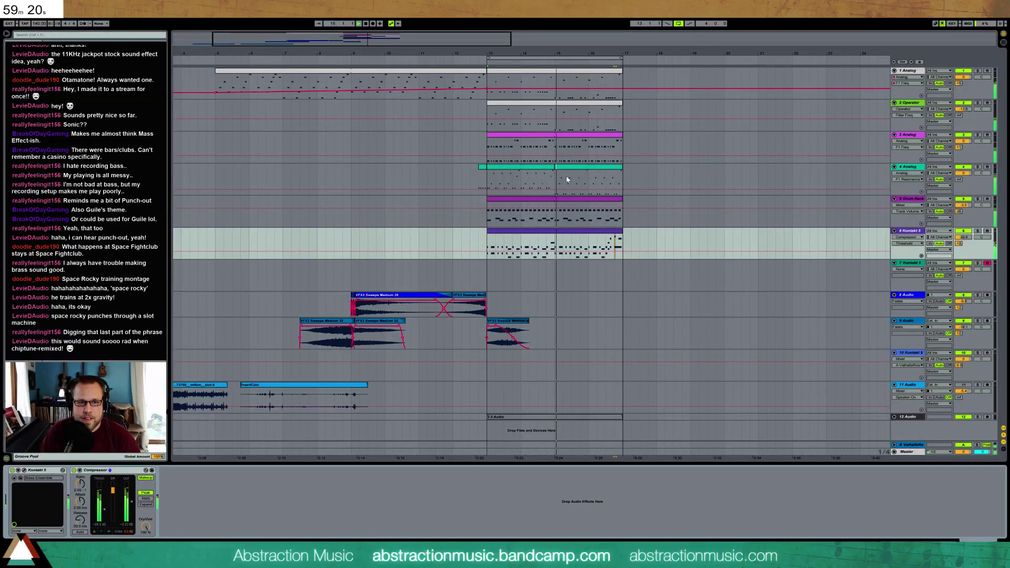
{"action": "left_click", "coordinate": [586, 169]}
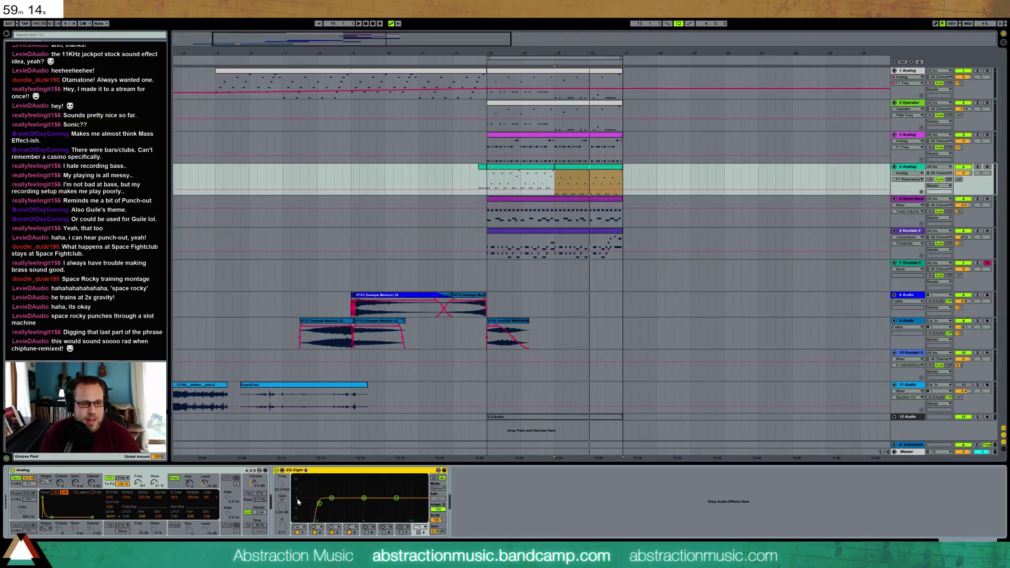
{"action": "key", "text": "space"}
{"action": "left_click_drag", "start_coordinate": [319, 503], "coordinate": [300, 503]}
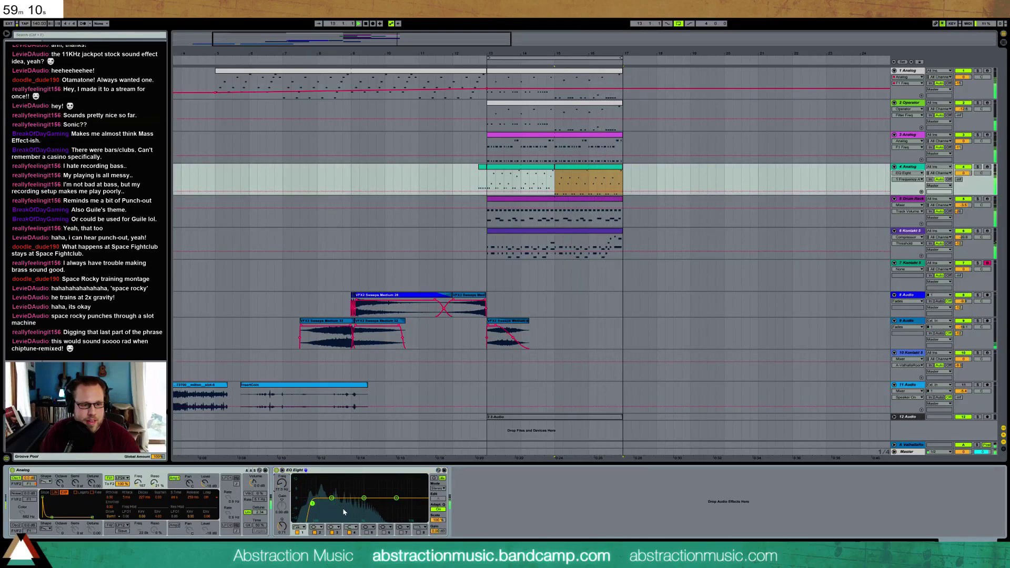
Step: Solo the 4 Analog track, cut its low mids deeply with the second EQ Eight band and compare with the EQ bypassed
{"action": "left_click", "coordinate": [977, 167]}
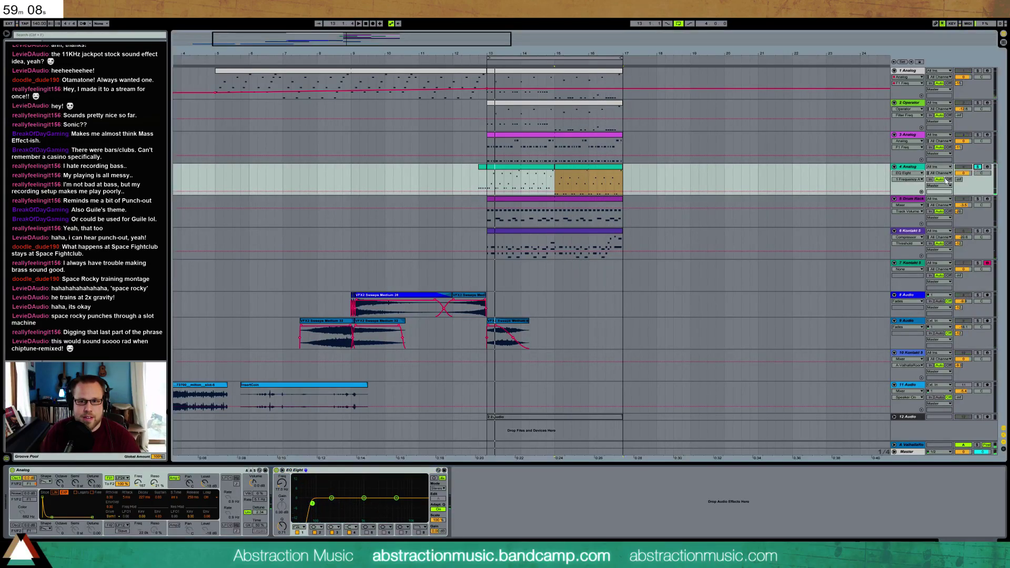
{"action": "left_click_drag", "start_coordinate": [331, 498], "coordinate": [344, 517]}
{"action": "left_click_drag", "start_coordinate": [282, 526], "coordinate": [282, 532]}
{"action": "left_click", "coordinate": [276, 470]}
{"action": "left_click", "coordinate": [276, 470]}
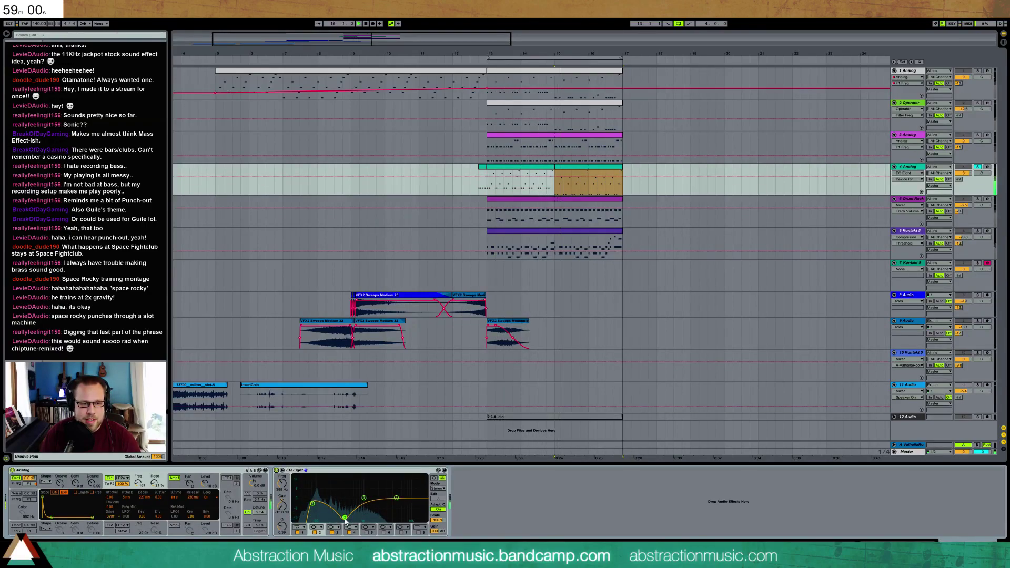
{"action": "left_click_drag", "start_coordinate": [341, 516], "coordinate": [335, 518]}
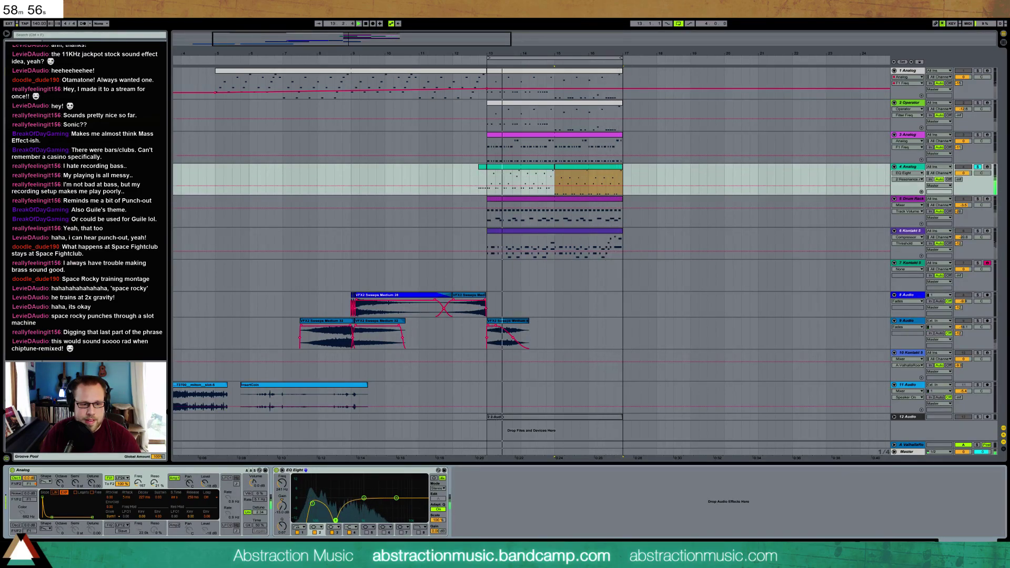
{"action": "left_click", "coordinate": [277, 470]}
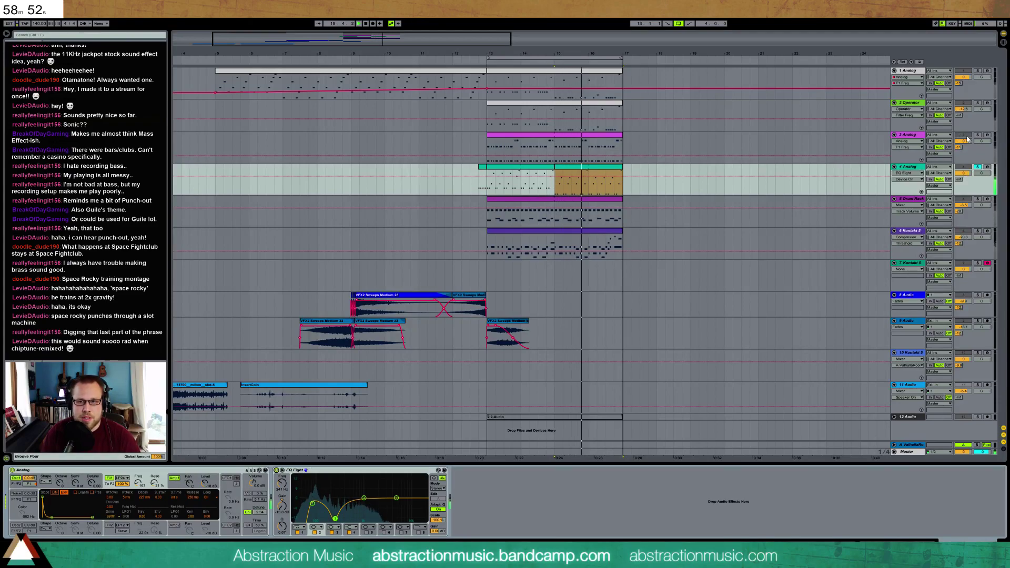
Step: Solo the other Analog tracks, the Operator track and the Drum Rack alongside the 4 Analog track
{"action": "left_click", "coordinate": [978, 103]}
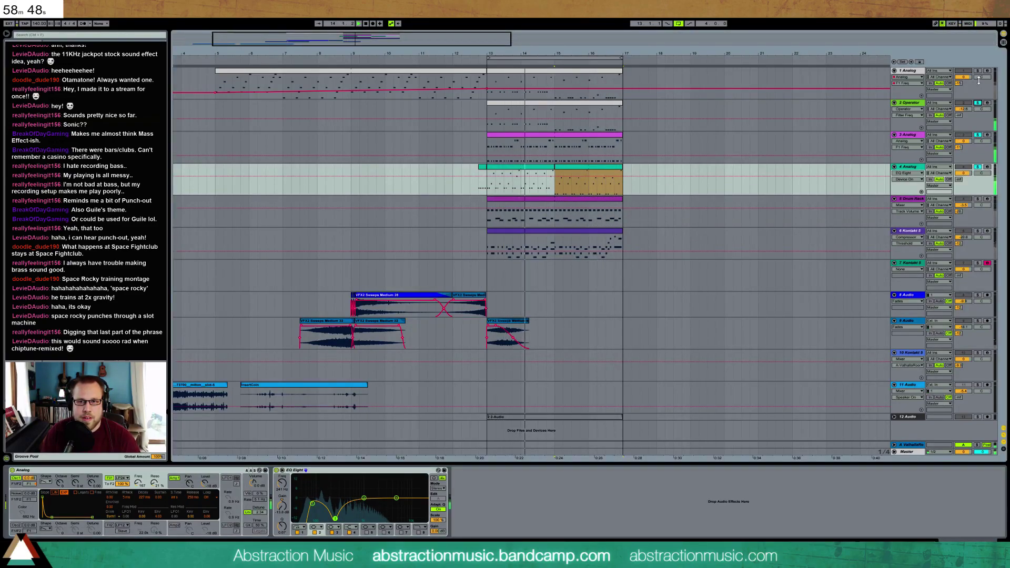
{"action": "left_click", "coordinate": [978, 71]}
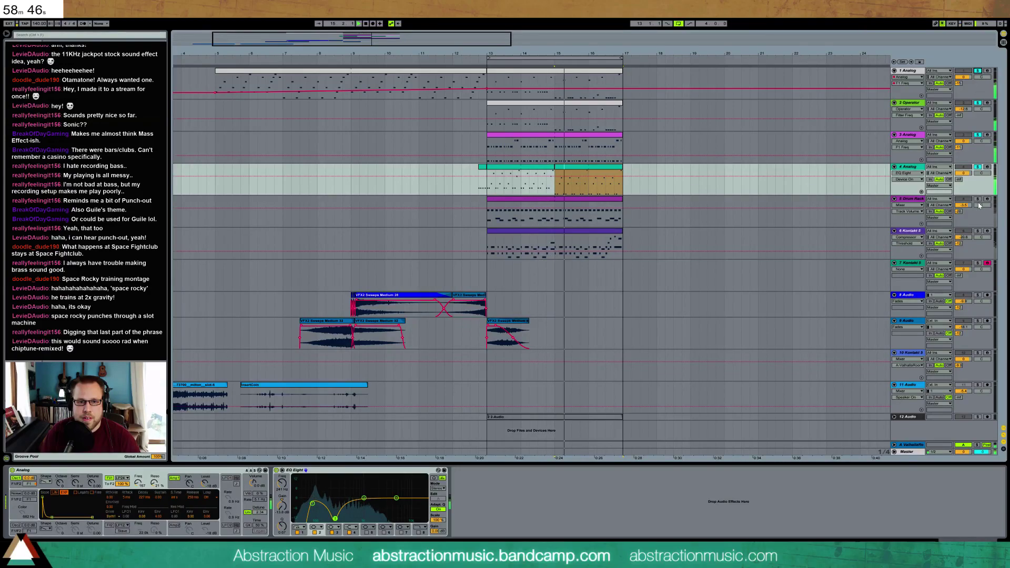
{"action": "left_click", "coordinate": [977, 199]}
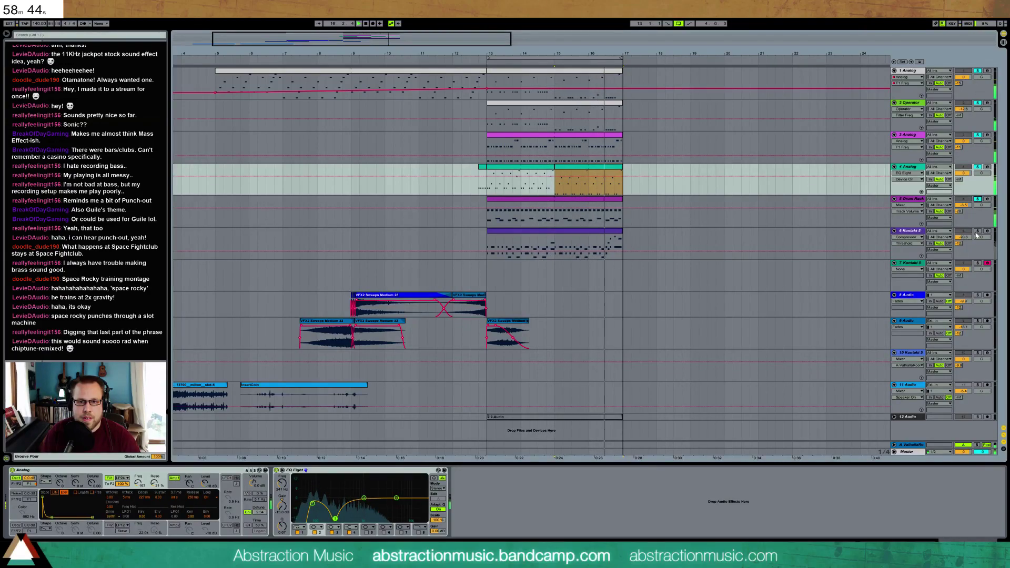
Step: In the Drum Rack clip, move the beat 1.4 snare an eighth earlier and the kick there to 1.2.4, and play it
{"action": "left_click", "coordinate": [774, 199]}
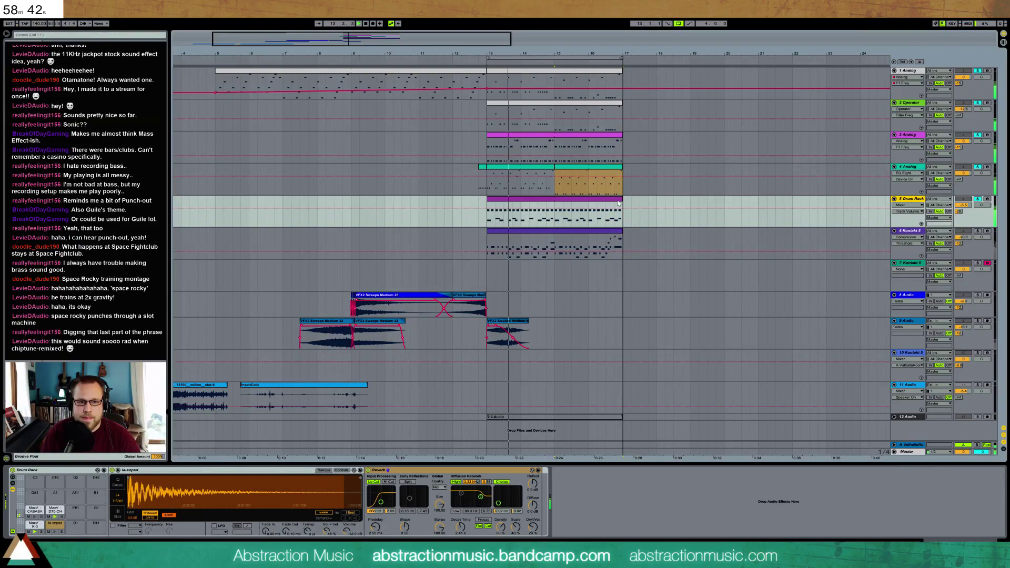
{"action": "double_click", "coordinate": [589, 219]}
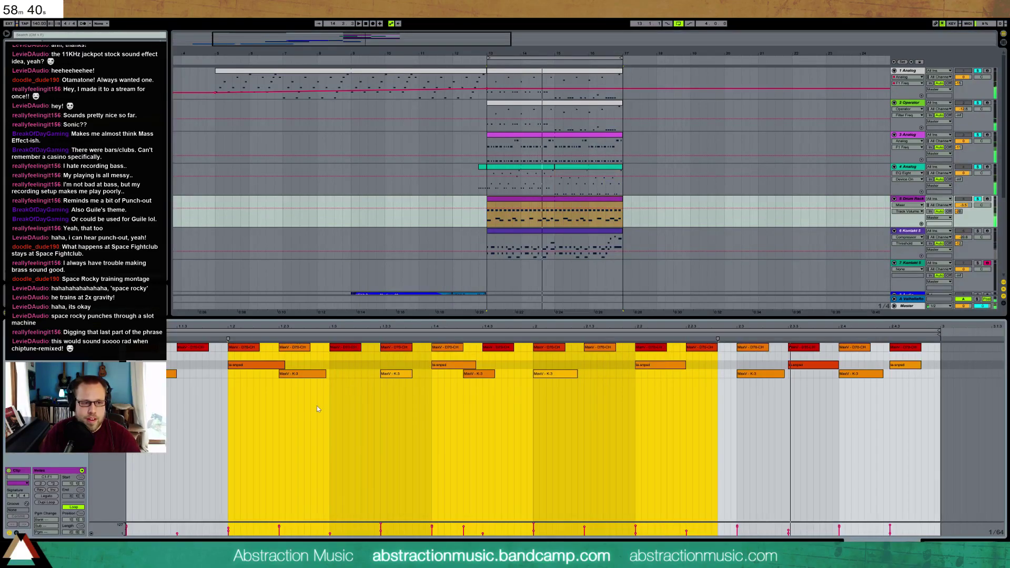
{"action": "left_click", "coordinate": [326, 408]}
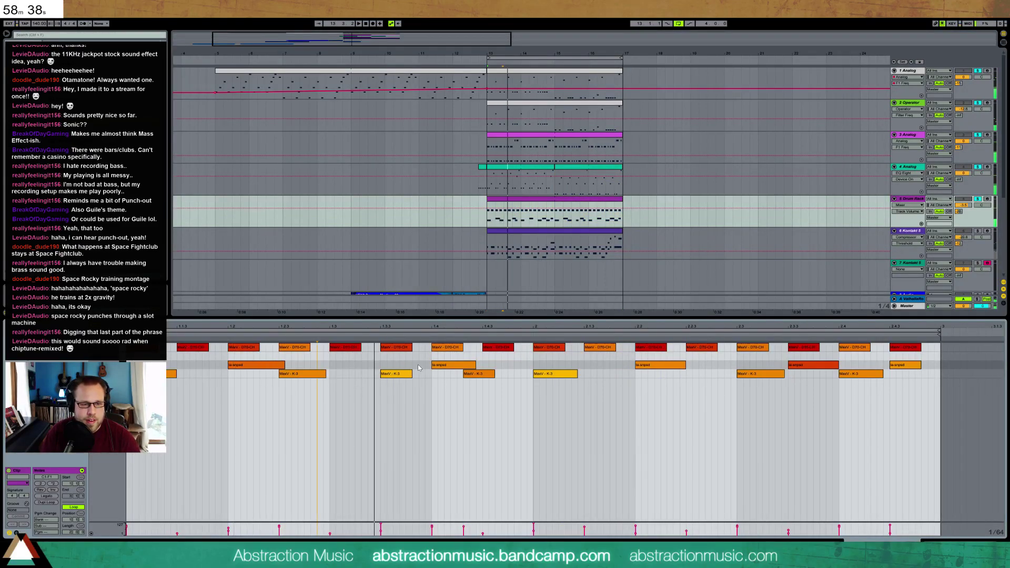
{"action": "left_click_drag", "start_coordinate": [447, 370], "coordinate": [400, 366]}
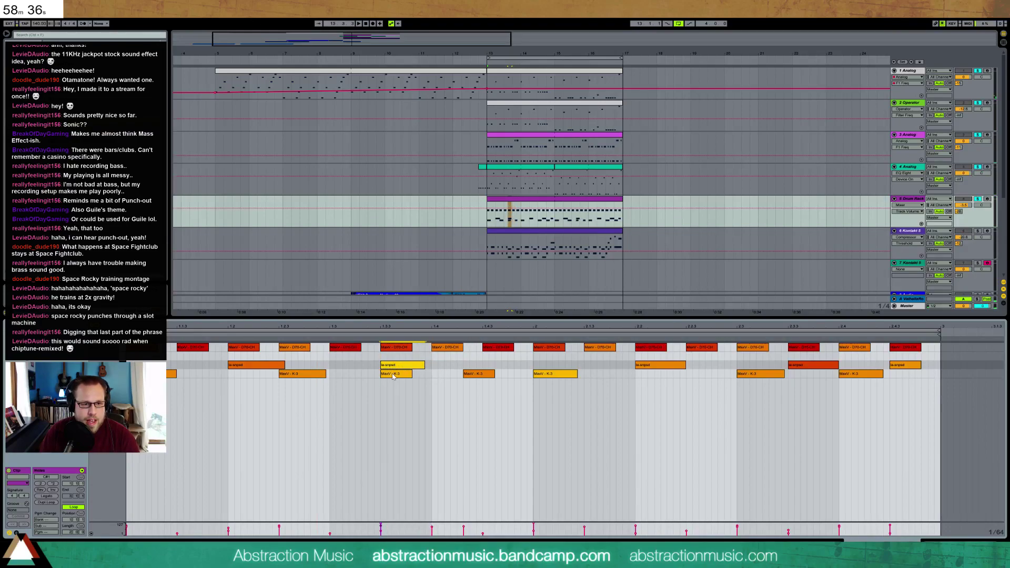
{"action": "mouse_move", "coordinate": [344, 373]}
{"action": "left_mouse_down"}
{"action": "mouse_move", "coordinate": [394, 374]}
{"action": "mouse_move", "coordinate": [322, 378]}
{"action": "left_mouse_up"}
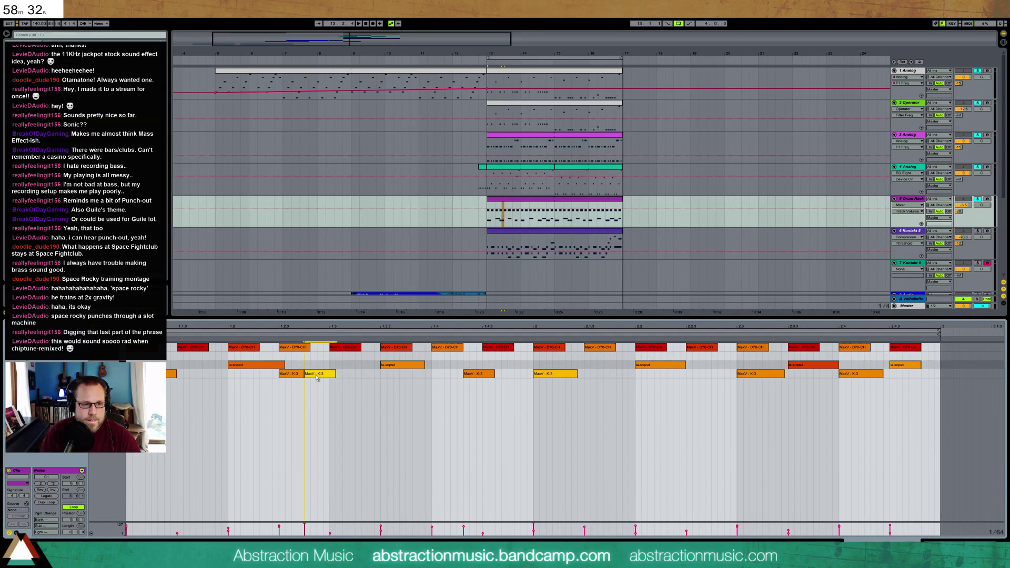
{"action": "key", "text": "space"}
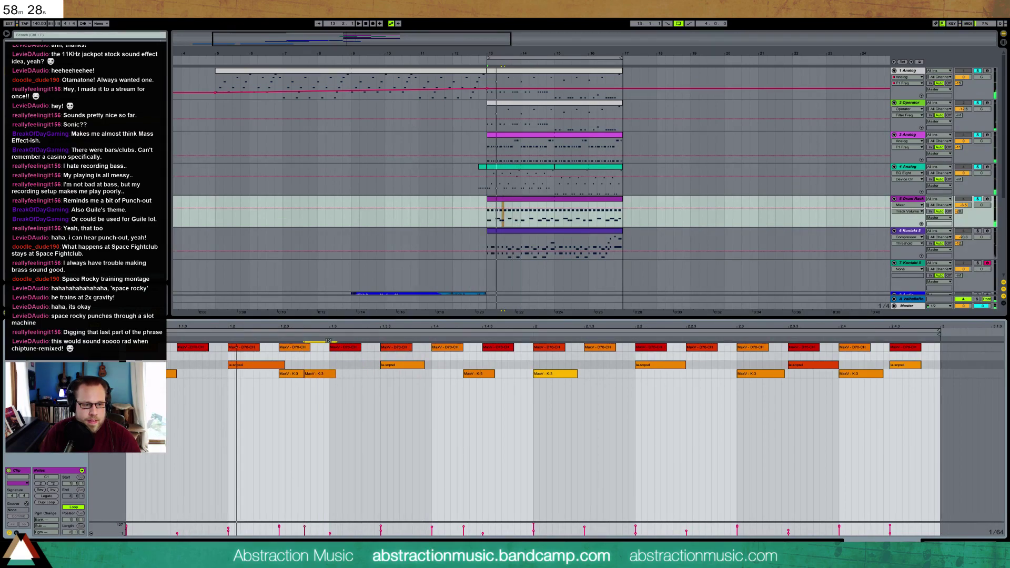
Step: Replace the Drum Rack's snare sample with snare_OH_FF_6 and its kick sample with kick_OH_FF_4, and play the loop
{"action": "left_click", "coordinate": [286, 375]}
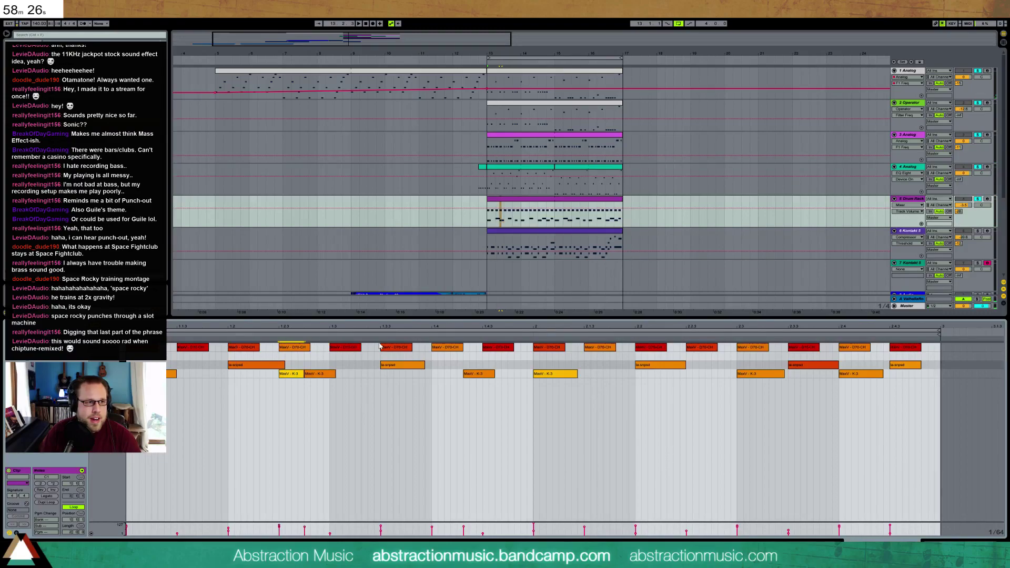
{"action": "left_click", "coordinate": [31, 149]}
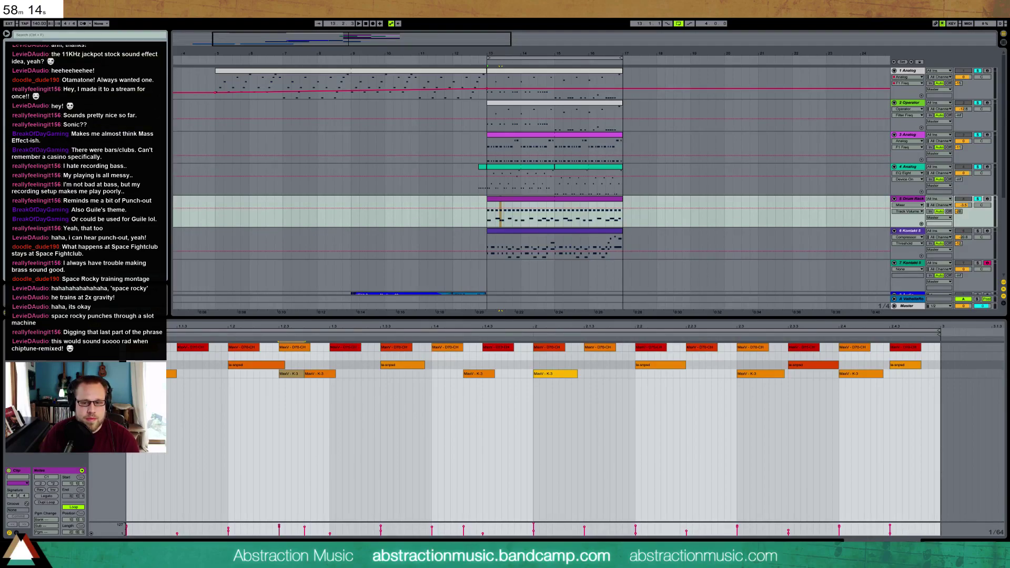
{"action": "key", "text": "shift+Tab"}
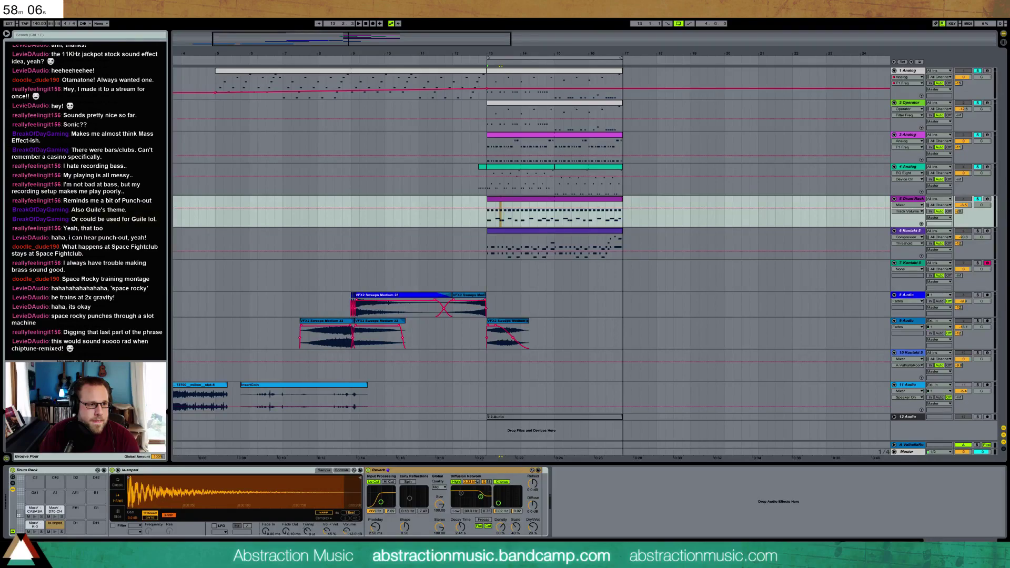
{"action": "key", "text": "space"}
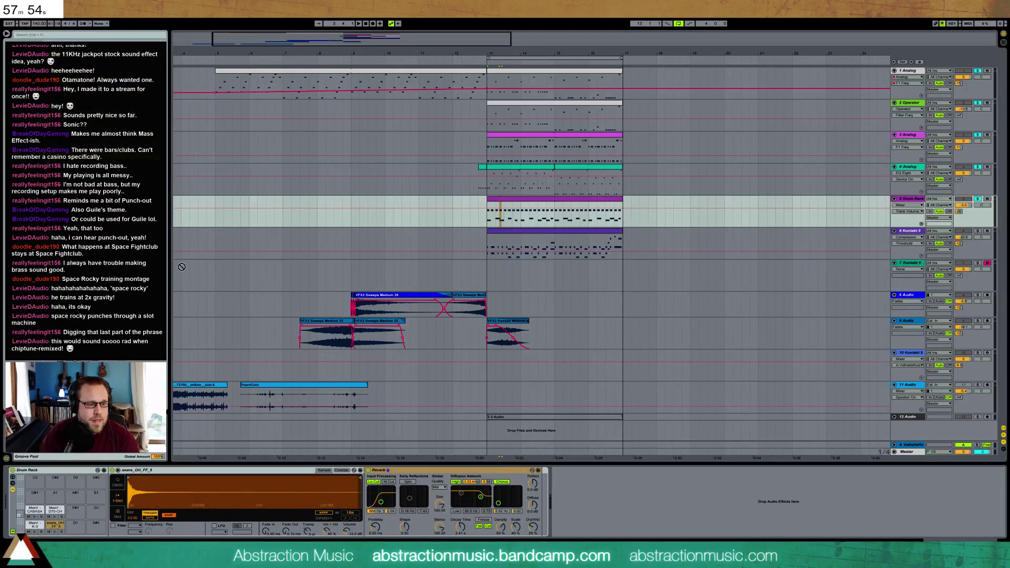
{"action": "key", "text": "space"}
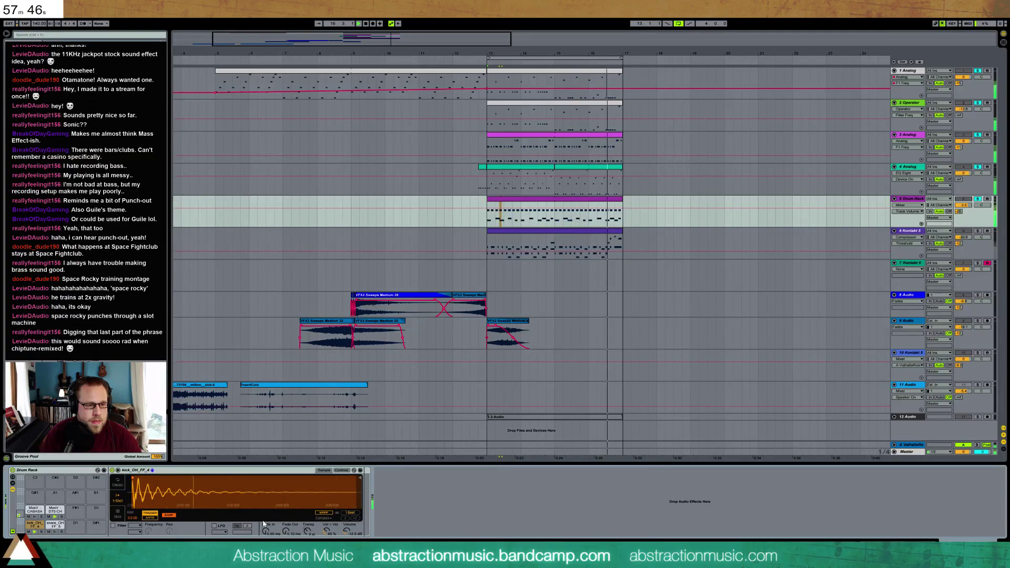
Step: Lower the new kick sample's volume and solo only the Drum Rack track
{"action": "mouse_move", "coordinate": [348, 531]}
{"action": "left_mouse_down"}
{"action": "mouse_move", "coordinate": [347, 513]}
{"action": "mouse_move", "coordinate": [347, 544]}
{"action": "left_mouse_up"}
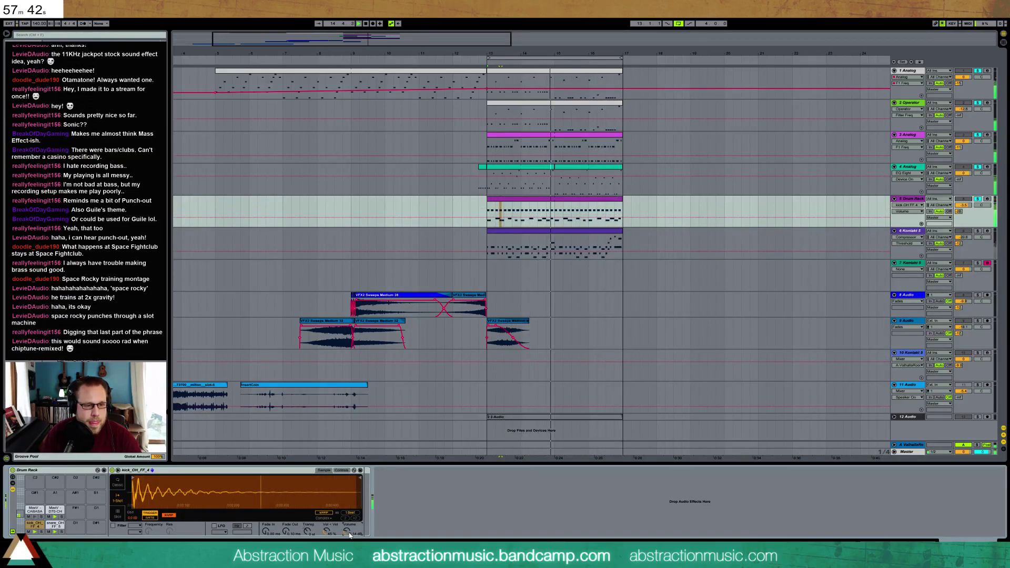
{"action": "left_click_drag", "start_coordinate": [347, 532], "coordinate": [347, 535]}
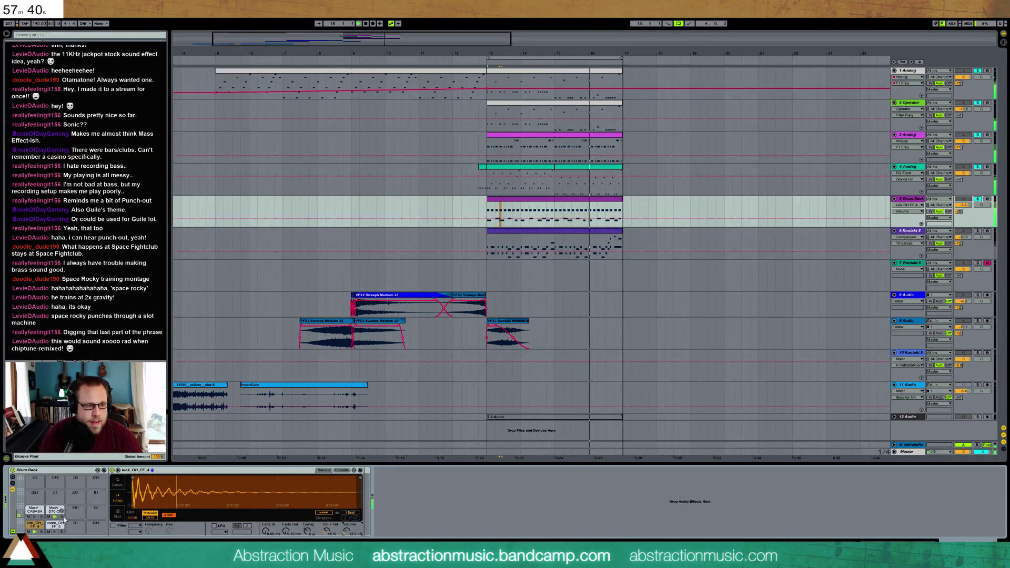
{"action": "left_click", "coordinate": [978, 201]}
{"action": "left_click", "coordinate": [978, 200]}
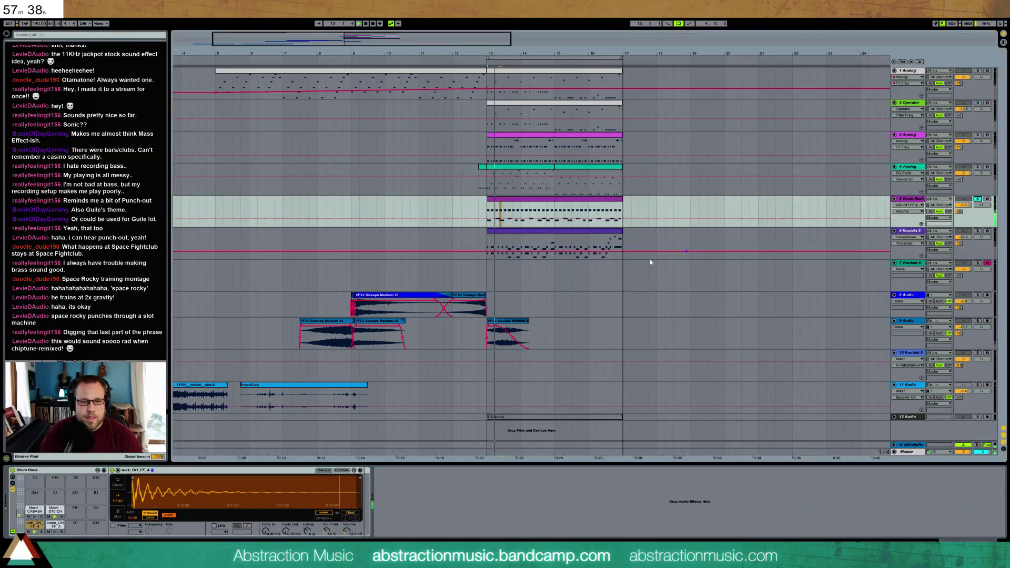
Step: Lower the Drum Rack track's A-ValhallaRoom send and shorten the decay time of the snare pad's Reverb
{"action": "double_click", "coordinate": [532, 203]}
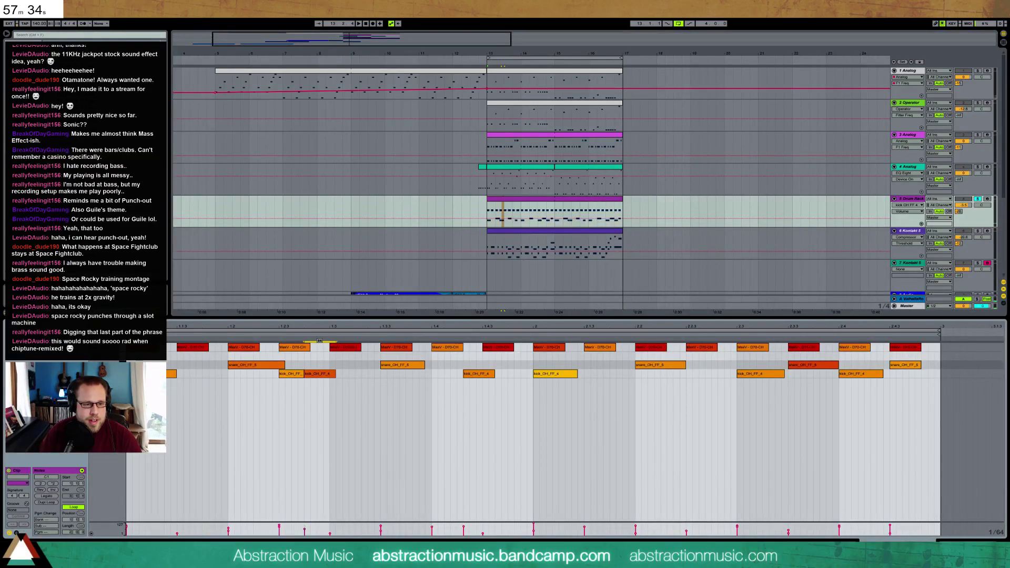
{"action": "left_click", "coordinate": [404, 368]}
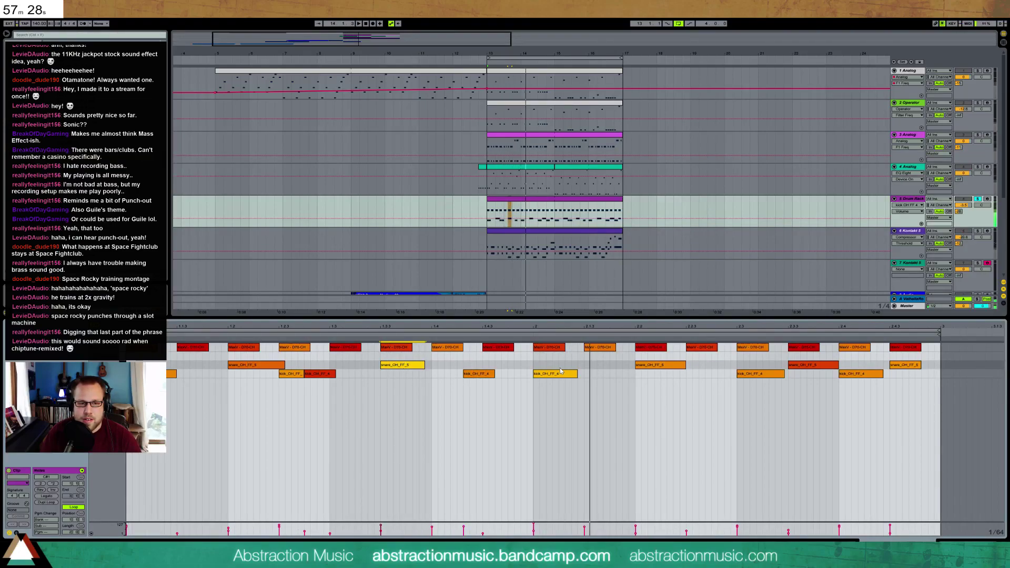
{"action": "left_click_drag", "start_coordinate": [959, 212], "coordinate": [958, 216]}
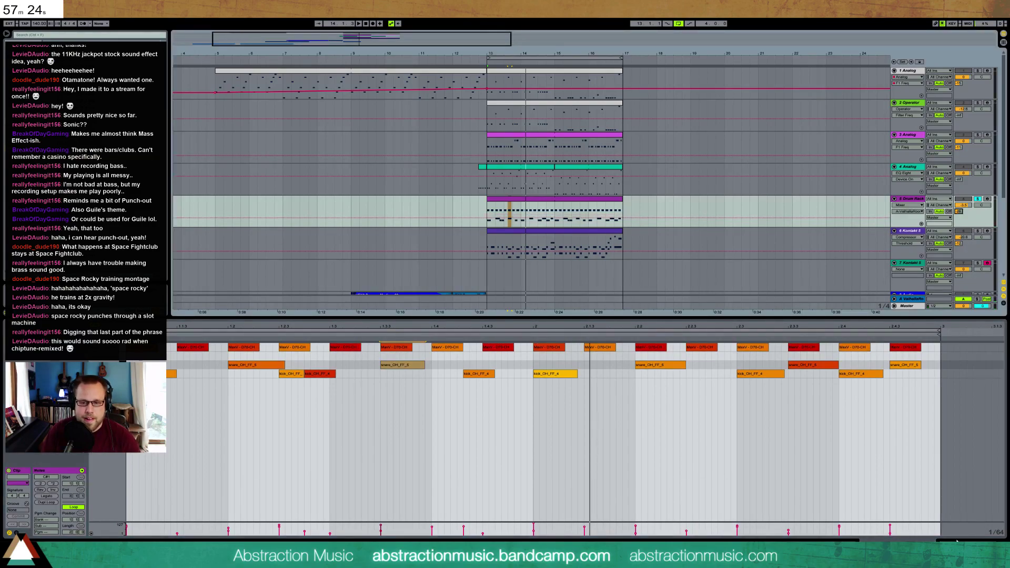
{"action": "left_click", "coordinate": [956, 541]}
{"action": "left_click", "coordinate": [53, 525]}
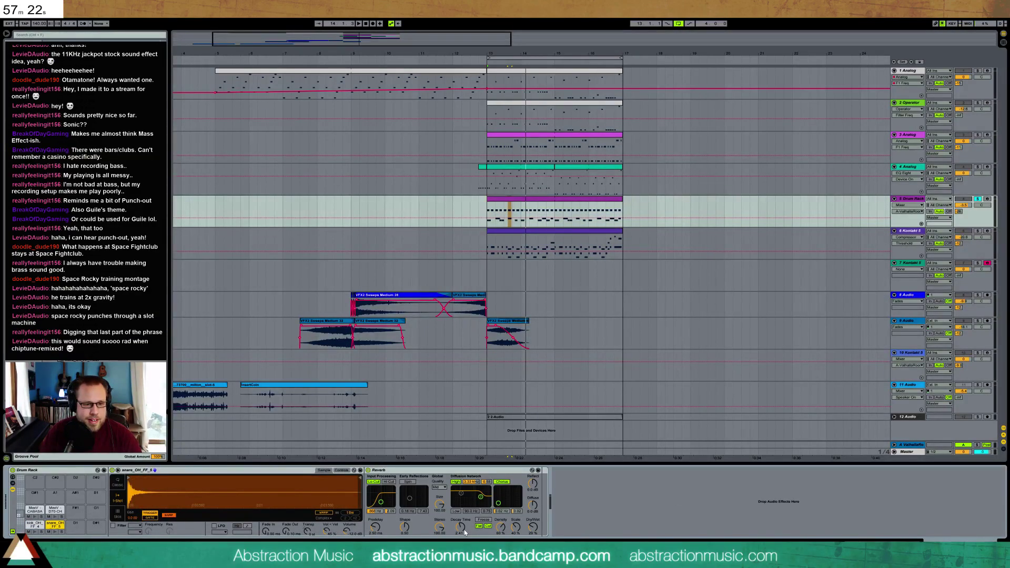
{"action": "left_click_drag", "start_coordinate": [461, 526], "coordinate": [462, 542]}
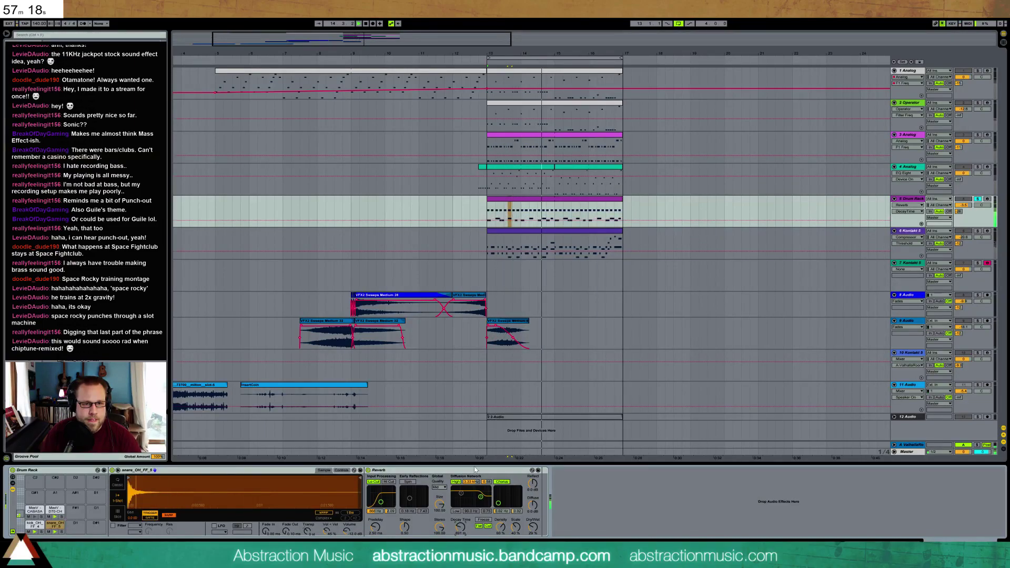
Step: In the Drum Rack clip, add an extra short snare at 2.4.4 at the end of bar 2
{"action": "key", "text": "space"}
{"action": "double_click", "coordinate": [547, 199]}
{"action": "left_click", "coordinate": [710, 419]}
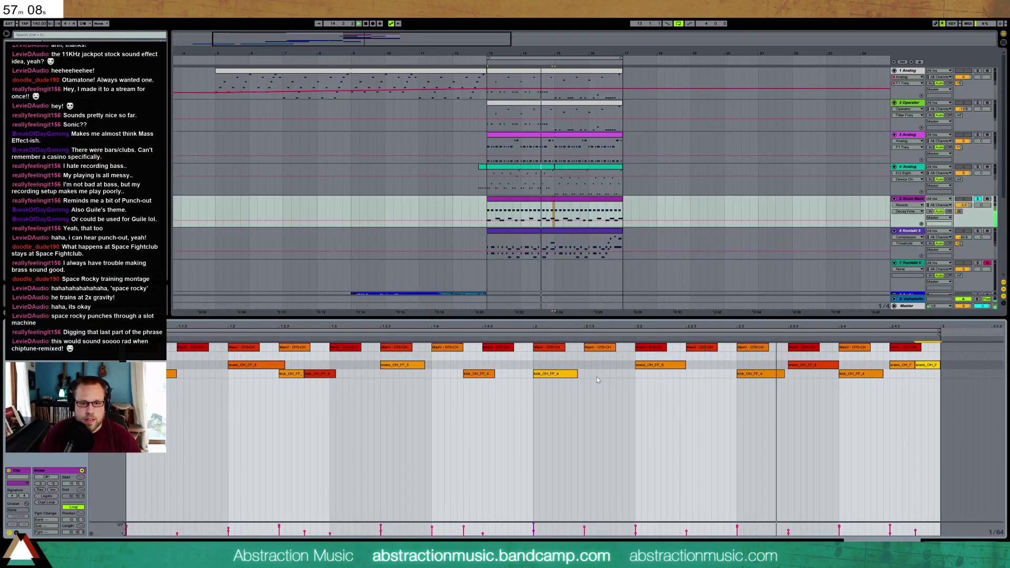
Step: Move the kick on beat 2.4 to 2.3.3 and the snare there to 2.3.4, and play the pattern
{"action": "left_click", "coordinate": [837, 375]}
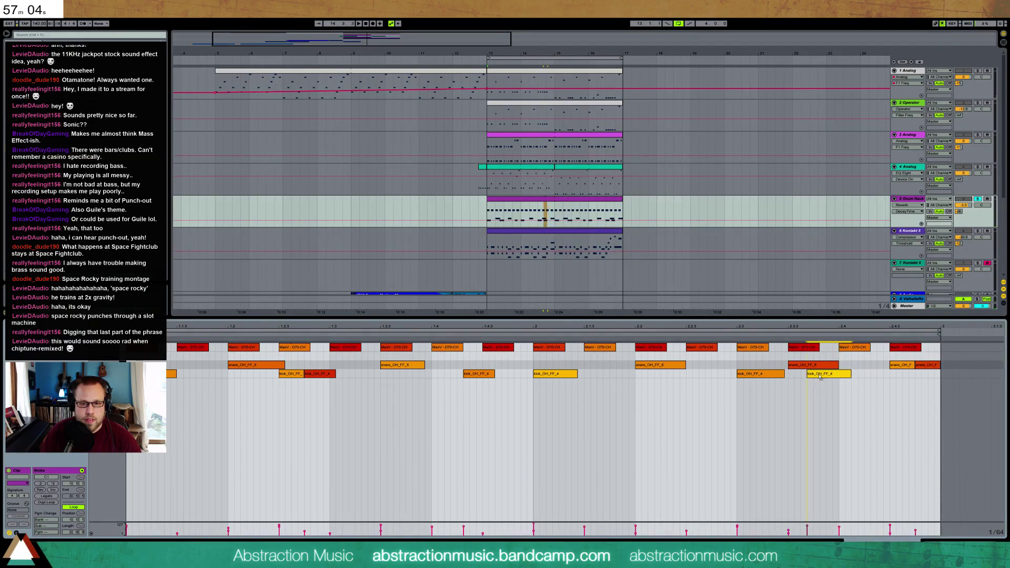
{"action": "left_click_drag", "start_coordinate": [826, 368], "coordinate": [827, 369]}
{"action": "key", "text": "space"}
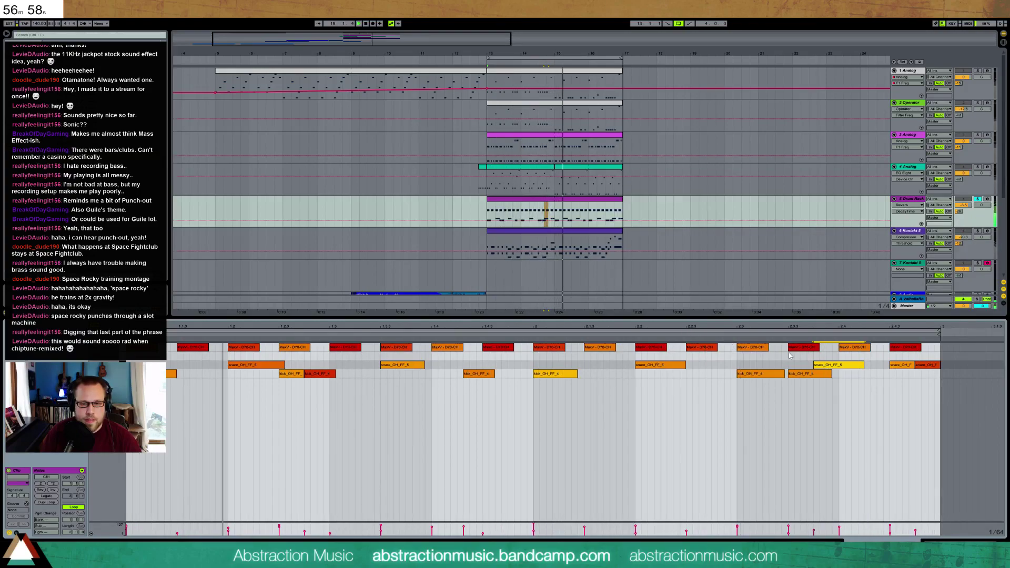
Step: Add a short kick at 2.4.2, just before the closing snares, and listen to the pattern
{"action": "left_click_drag", "start_coordinate": [865, 374], "coordinate": [884, 378]}
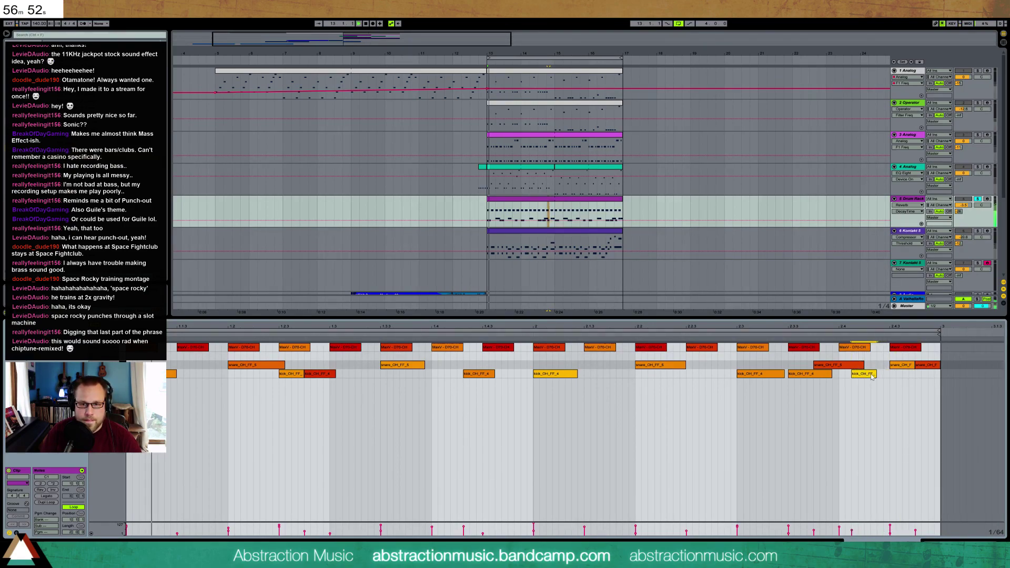
{"action": "left_click_drag", "start_coordinate": [872, 377], "coordinate": [888, 378]}
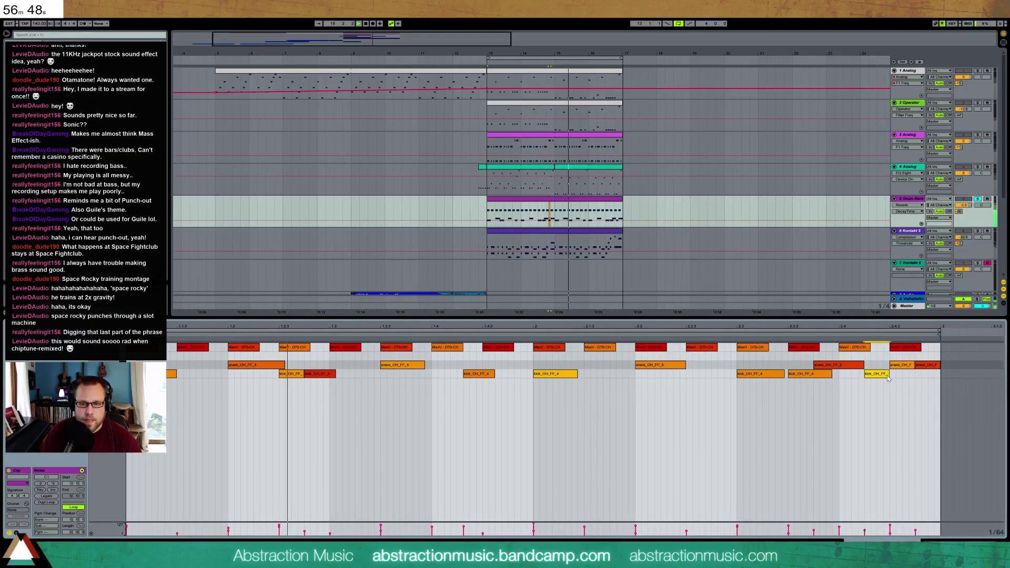
{"action": "left_click_drag", "start_coordinate": [886, 377], "coordinate": [887, 403]}
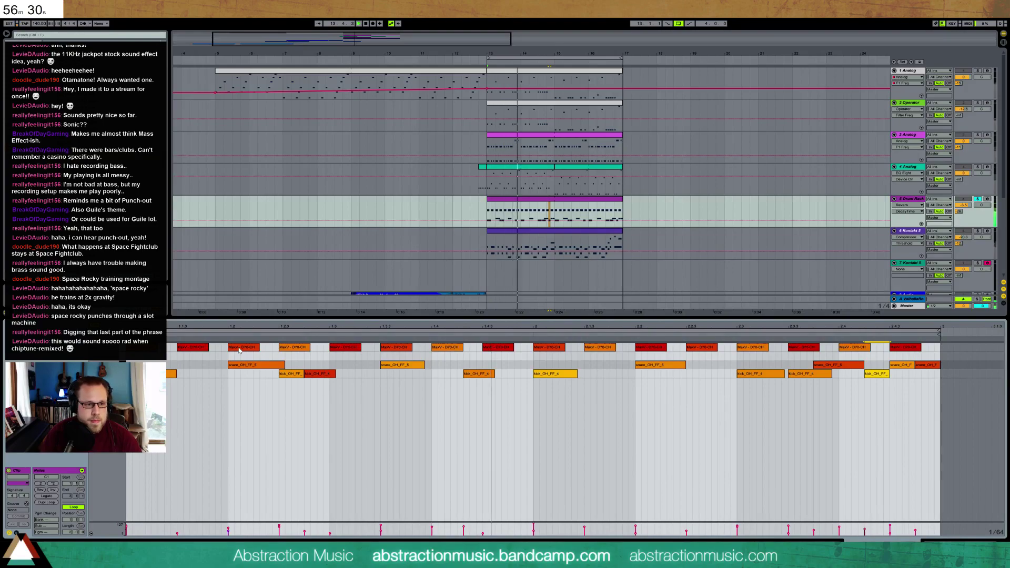
{"action": "key", "text": "space"}
Step: Check the Drum Rack's cabasa pad and lower the sample volume of the closed hi-hat pad
{"action": "left_click", "coordinate": [109, 347]}
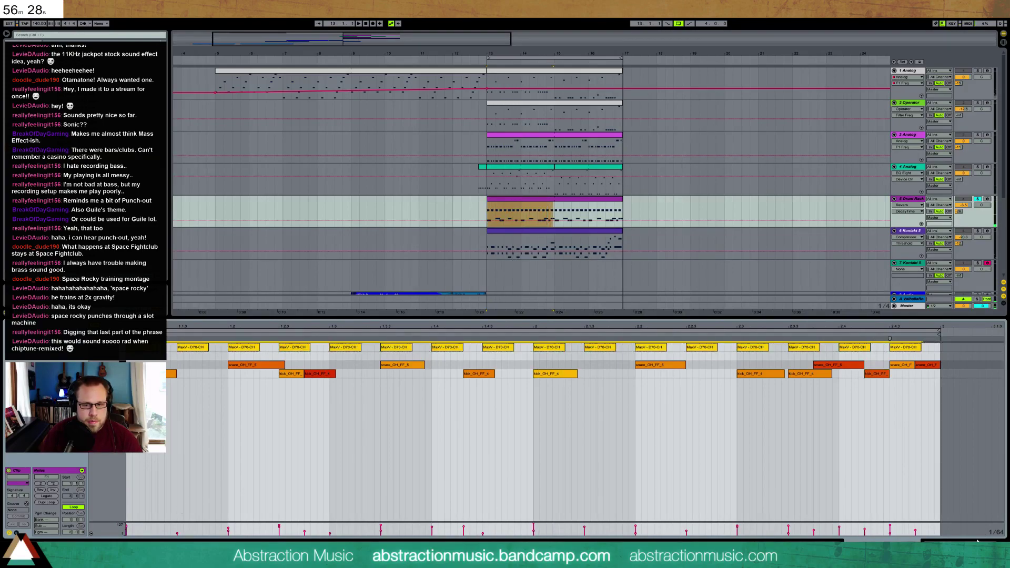
{"action": "key", "text": "shift+Tab"}
{"action": "left_click", "coordinate": [39, 517]}
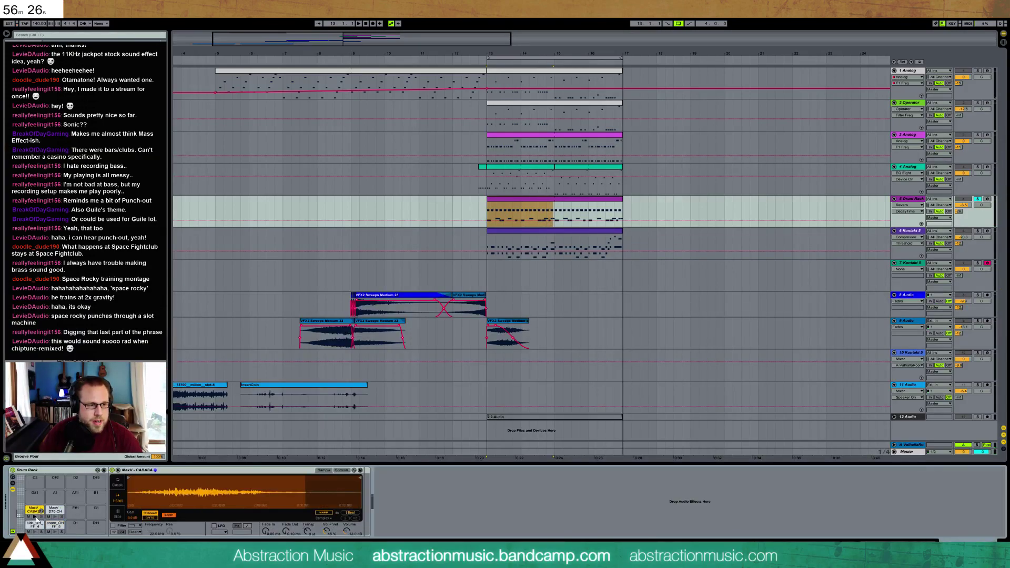
{"action": "left_click", "coordinate": [53, 511]}
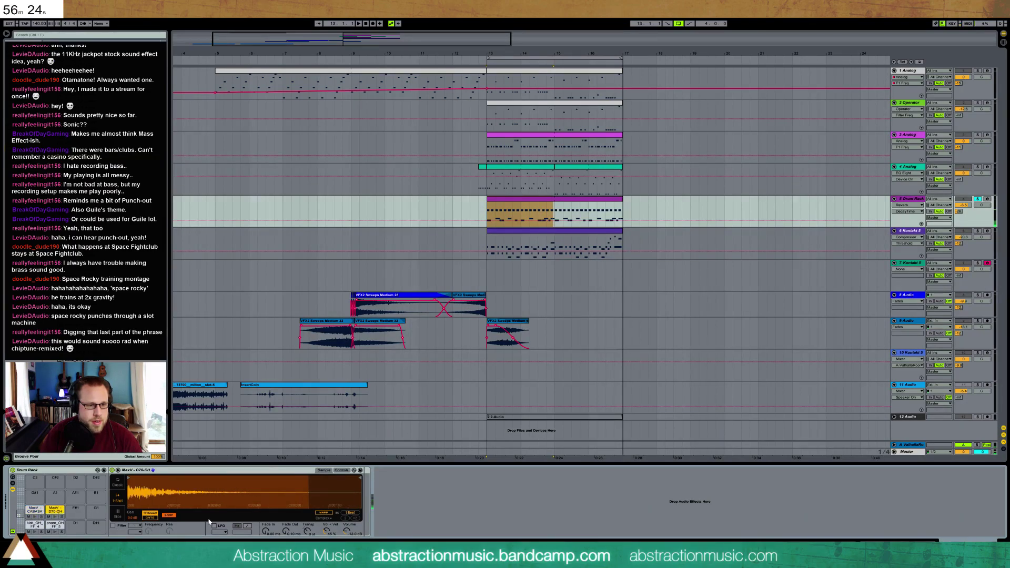
{"action": "left_click", "coordinate": [347, 533]}
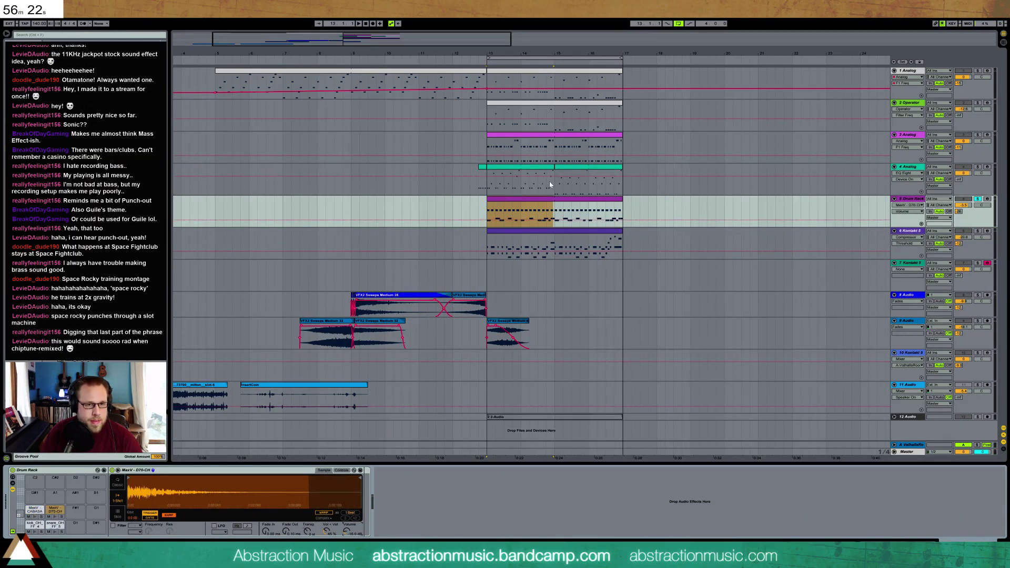
Step: Add a MaxV cabasa note at the start of the drum clip and repeat it on every beat of the two bars
{"action": "double_click", "coordinate": [559, 199]}
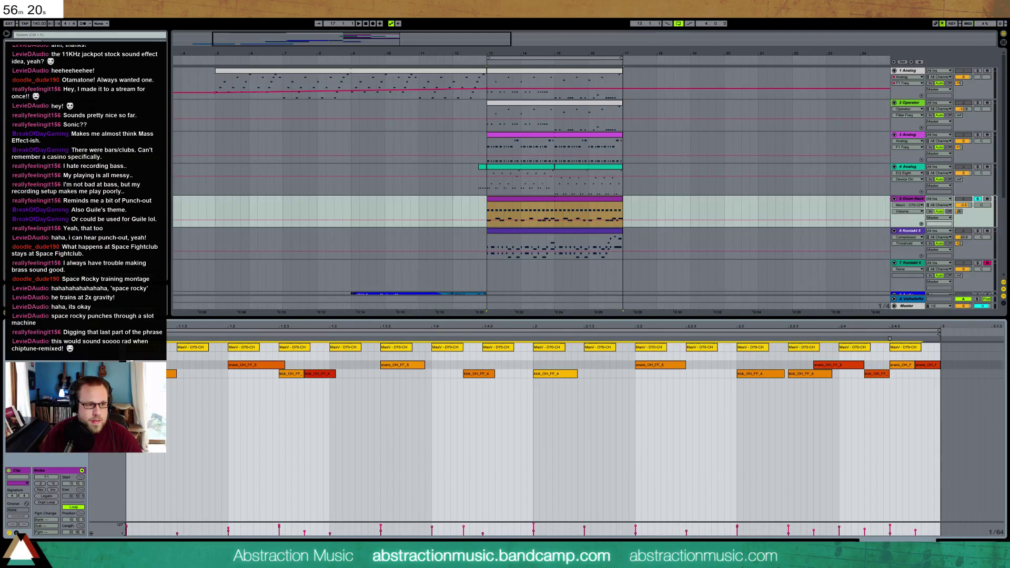
{"action": "left_click_drag", "start_coordinate": [130, 358], "coordinate": [145, 358]}
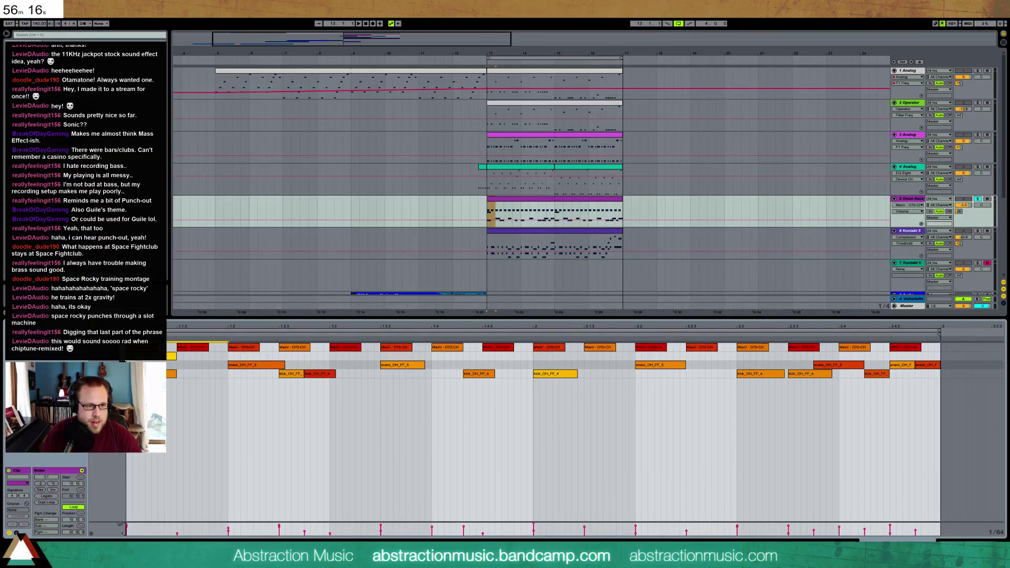
{"action": "key", "text": "ctrl+d"}
{"action": "key", "text": "ctrl+d"}
{"action": "key", "text": "ctrl+d"}
{"action": "key", "text": "ctrl+d"}
{"action": "key", "text": "ctrl+d"}
{"action": "key", "text": "ctrl+d"}
{"action": "key", "text": "ctrl+d"}
{"action": "key", "text": "space"}
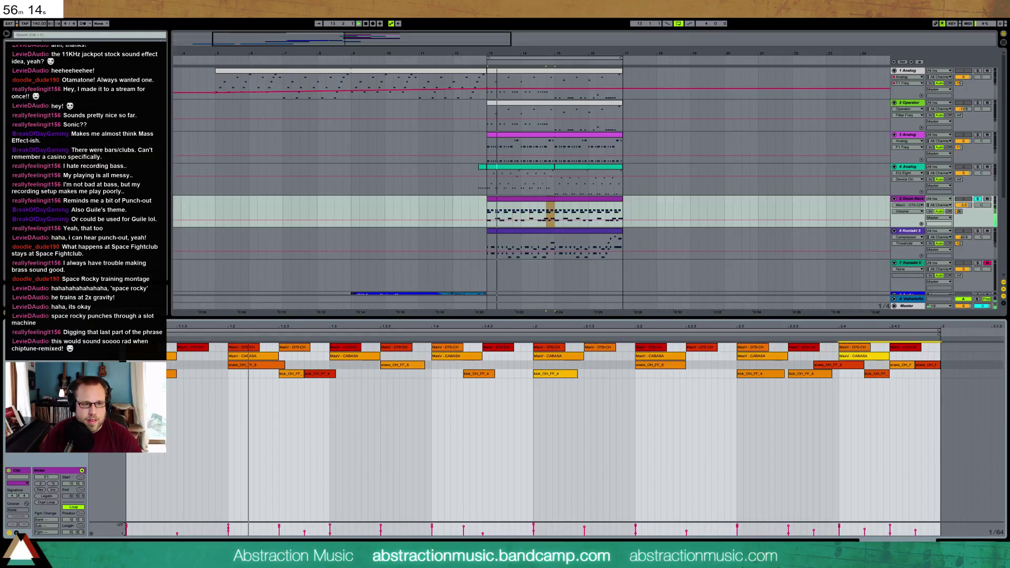
Step: Lower the cabasa sample's volume while the drum loop plays
{"action": "key", "text": "shift+Tab"}
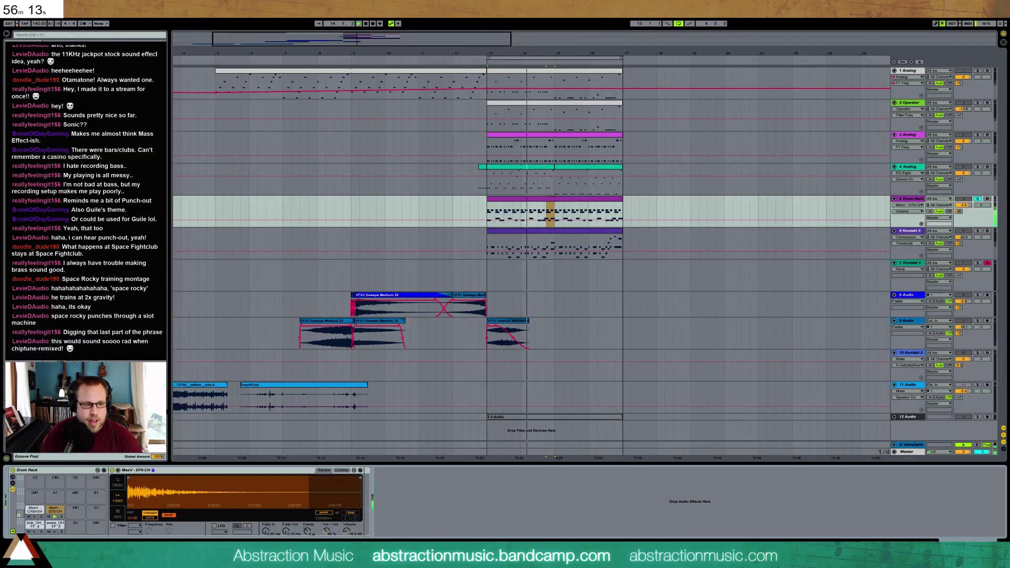
{"action": "left_click", "coordinate": [38, 518]}
{"action": "left_click_drag", "start_coordinate": [348, 533], "coordinate": [347, 555]}
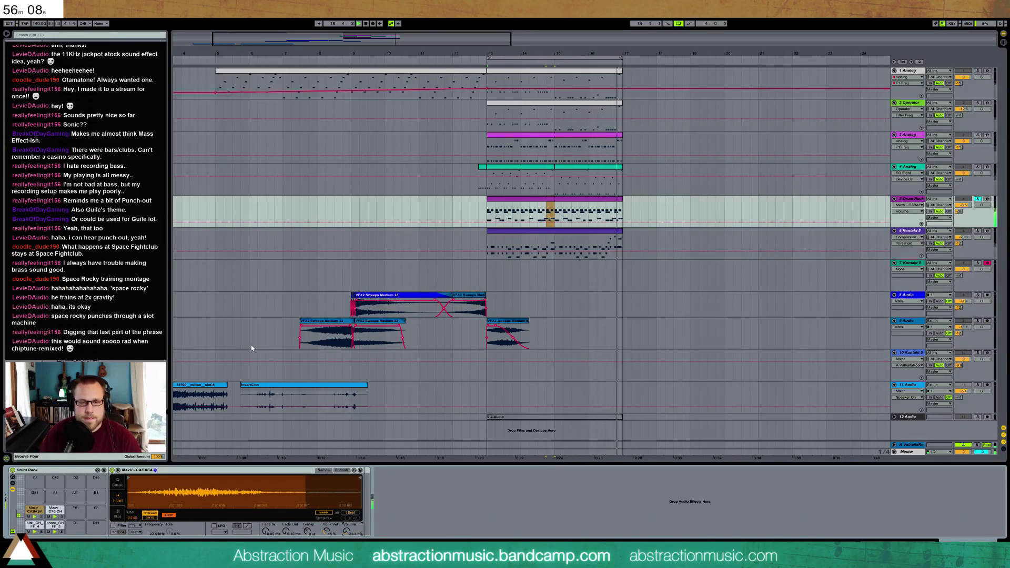
Step: Consolidate the looped drum clip into four bars and vary bar 3 with snares at 3.3.4 and 3.4.2 and a kick at 3.4.3
{"action": "double_click", "coordinate": [553, 199]}
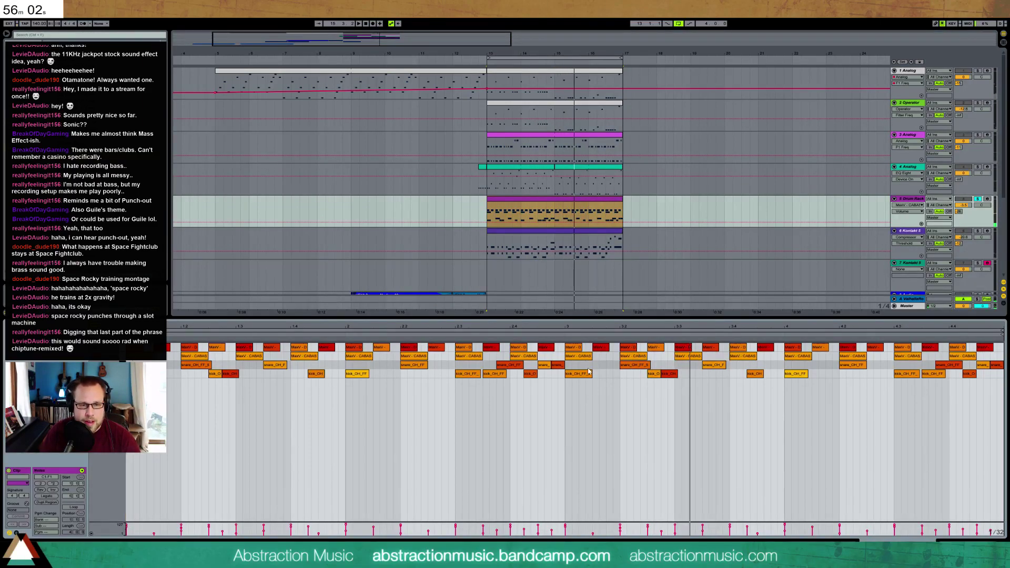
{"action": "key", "text": "space"}
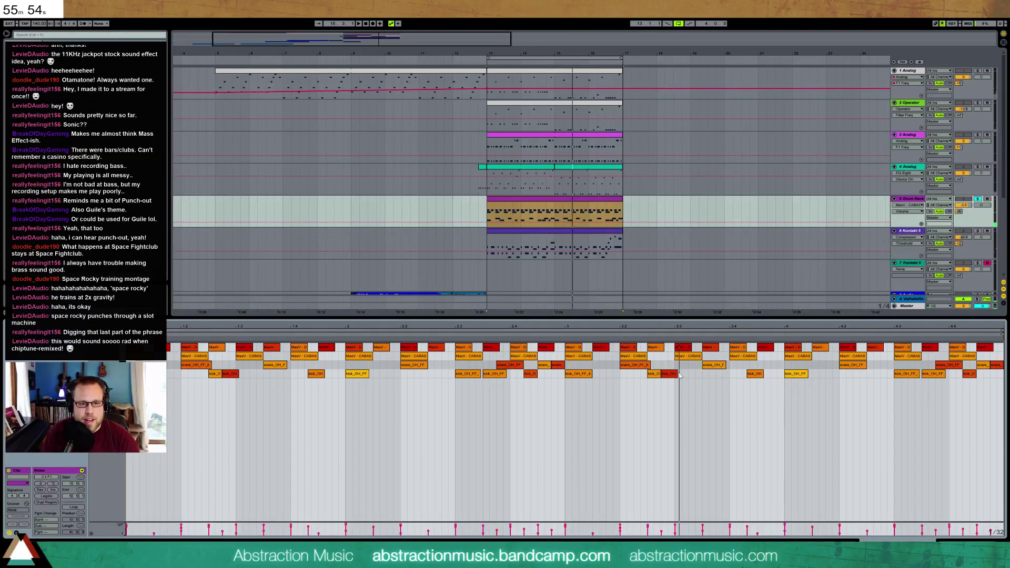
{"action": "left_click", "coordinate": [627, 367]}
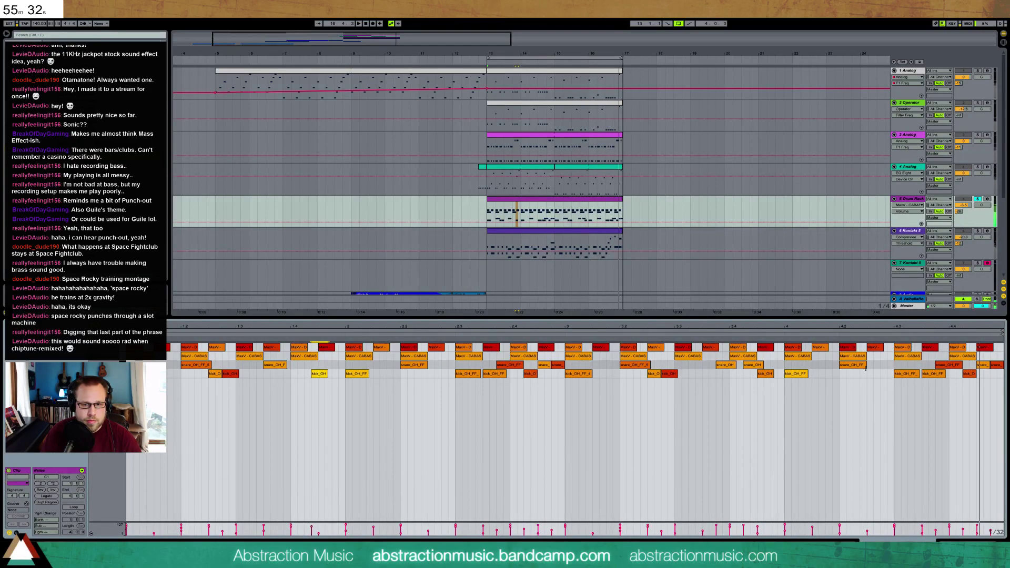
Step: Move the 4.3.4 snare to 4.3.2, fine-tune the surrounding snares and kicks, and unsolo the Drum Rack track
{"action": "left_click_drag", "start_coordinate": [950, 370], "coordinate": [927, 368]}
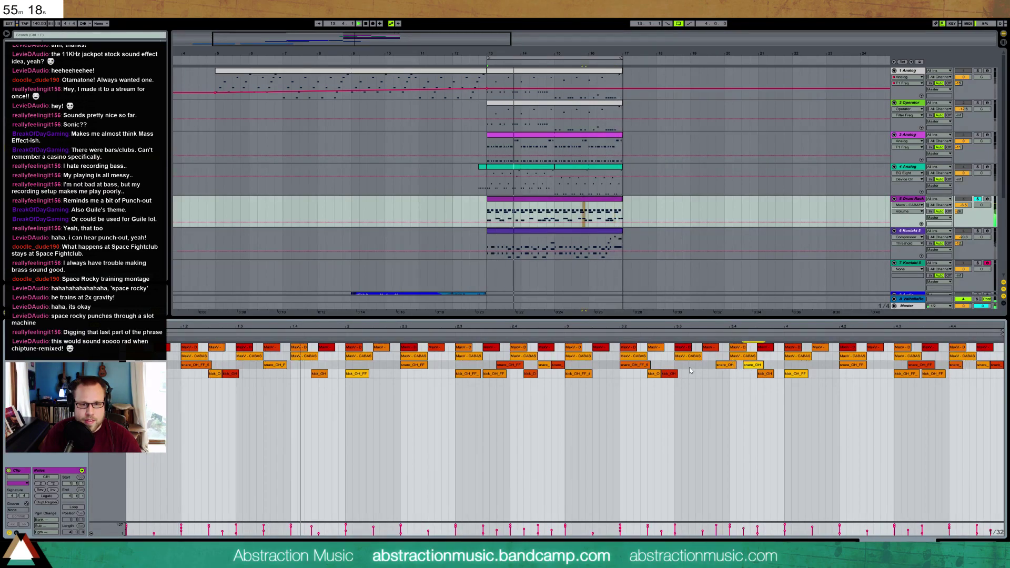
{"action": "double_click", "coordinate": [713, 365]}
{"action": "left_click_drag", "start_coordinate": [714, 365], "coordinate": [715, 374]}
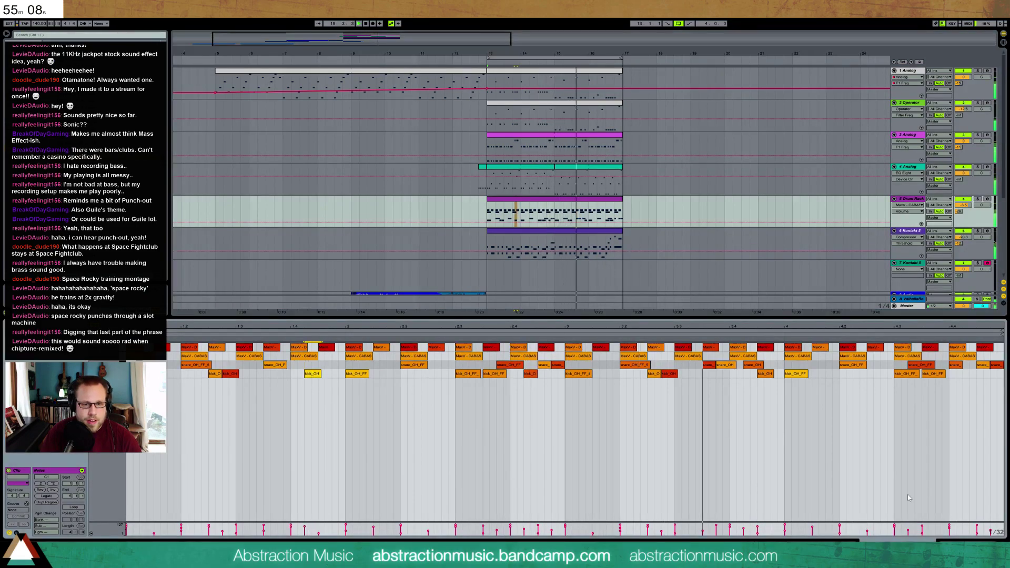
Step: Add a Glue Compressor to the Drum Rack track and adjust its threshold and makeup gain during playback
{"action": "left_click", "coordinate": [967, 542]}
{"action": "key", "text": "space"}
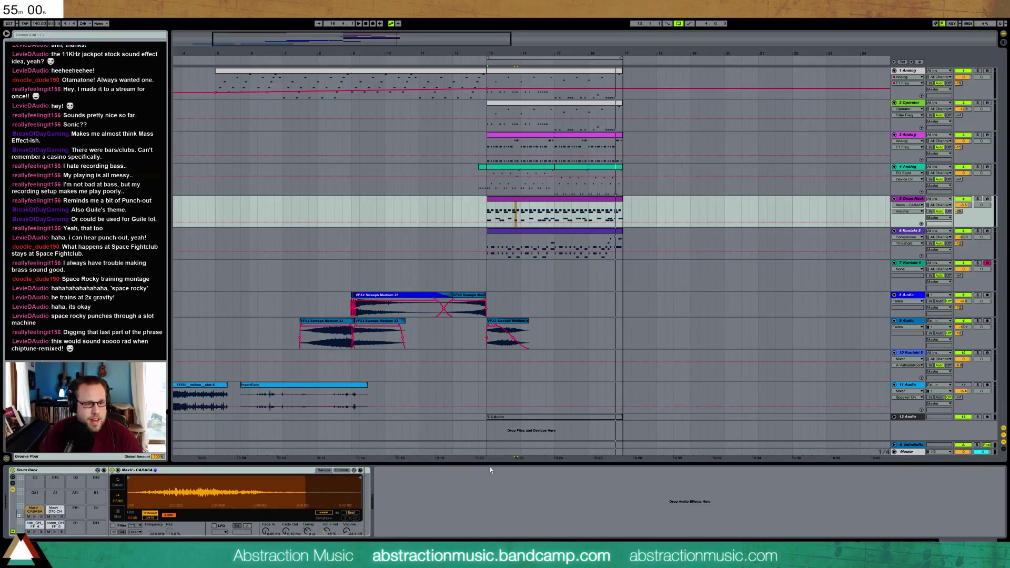
{"action": "left_click_drag", "start_coordinate": [463, 519], "coordinate": [435, 506]}
{"action": "key", "text": "space"}
{"action": "left_click", "coordinate": [417, 520]}
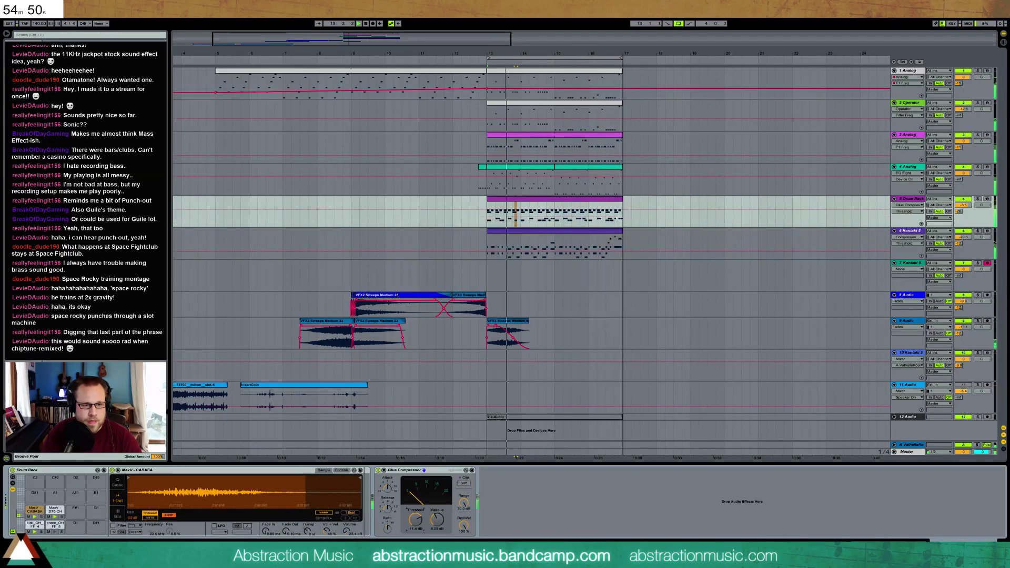
{"action": "left_click", "coordinate": [439, 520]}
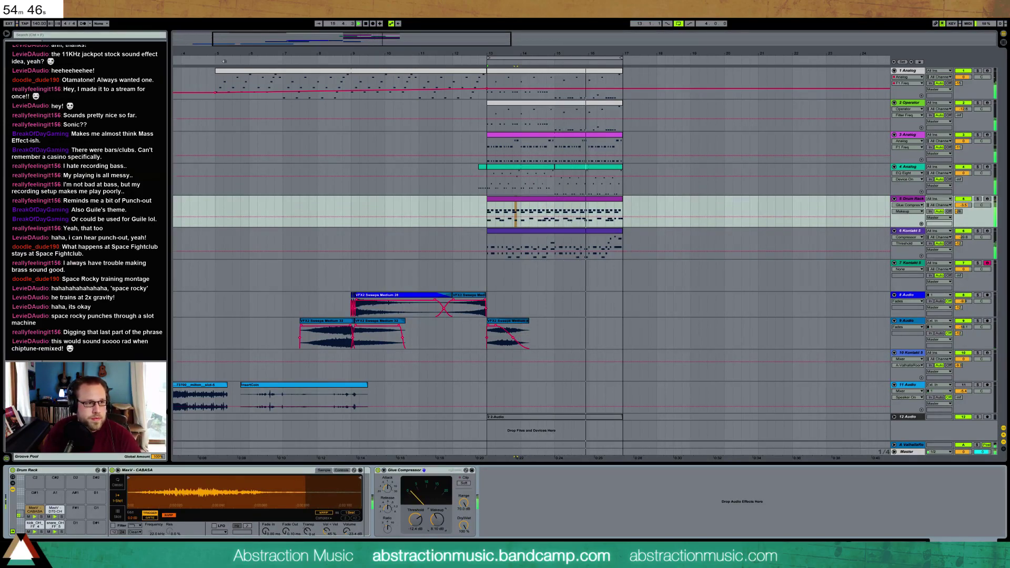
Step: Insert an EQ Eight before the Glue Compressor on the Drum Rack track and pull its fourth band slightly down
{"action": "left_click", "coordinate": [506, 504]}
{"action": "left_click", "coordinate": [397, 500]}
{"action": "key", "text": "ctrl+v"}
{"action": "mouse_move", "coordinate": [497, 498]}
{"action": "left_mouse_down"}
{"action": "mouse_move", "coordinate": [476, 507]}
{"action": "mouse_move", "coordinate": [488, 503]}
{"action": "left_mouse_up"}
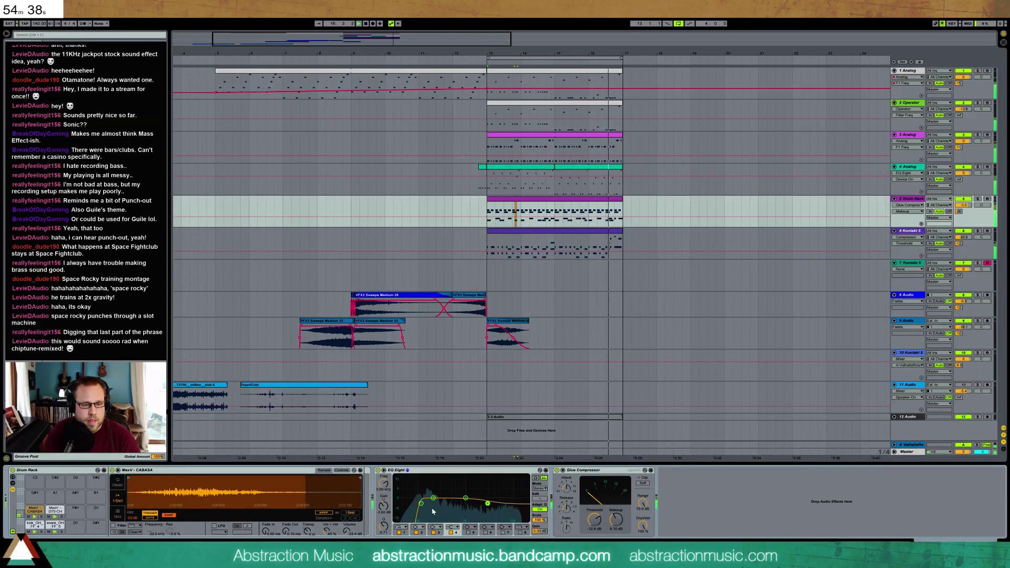
Step: Set the low-cut band of the Drum Rack track's EQ Eight to 50 Hz and audition it from just before bar 9
{"action": "left_click", "coordinate": [400, 533]}
{"action": "left_click", "coordinate": [399, 533]}
{"action": "left_click_drag", "start_coordinate": [420, 507], "coordinate": [403, 503]}
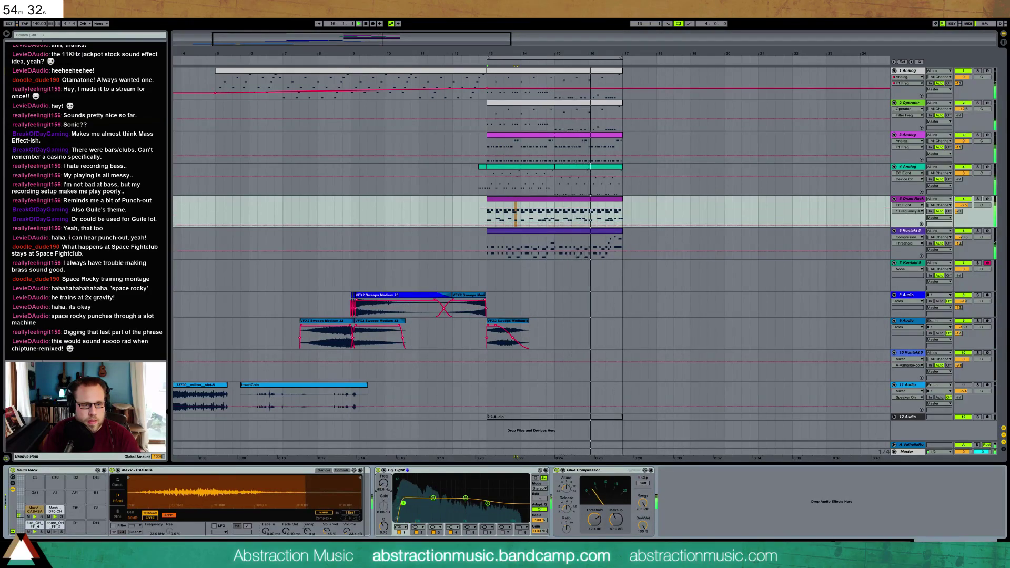
{"action": "left_click", "coordinate": [384, 484]}
{"action": "type", "text": "50"}
{"action": "key", "text": "Return"}
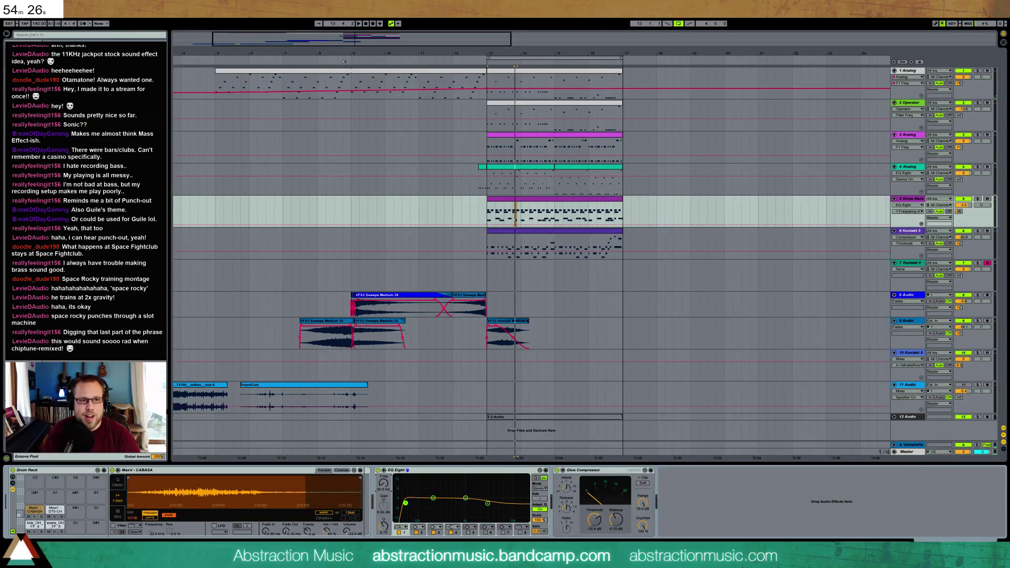
{"action": "left_click", "coordinate": [344, 62]}
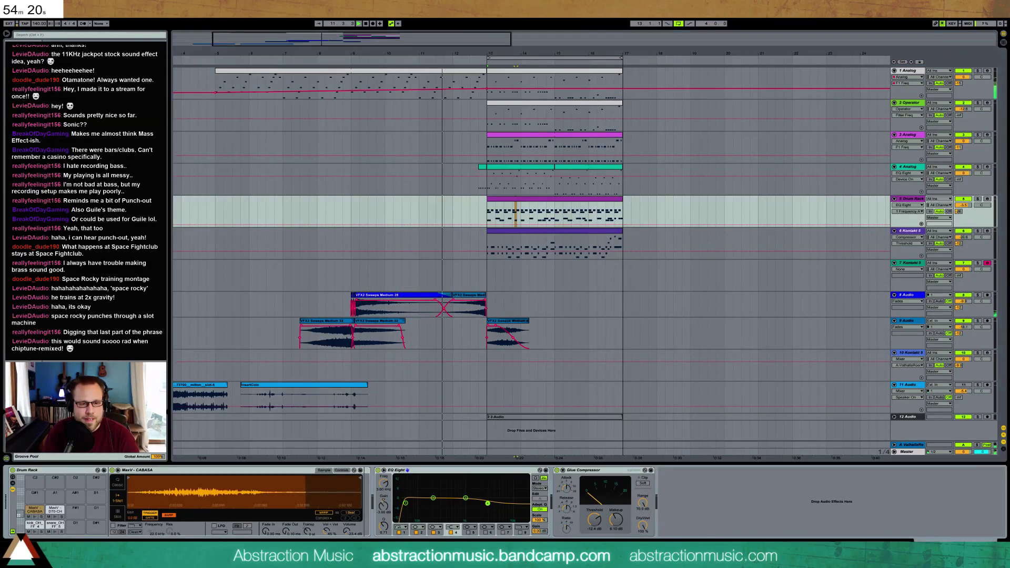
{"action": "left_click", "coordinate": [488, 504]}
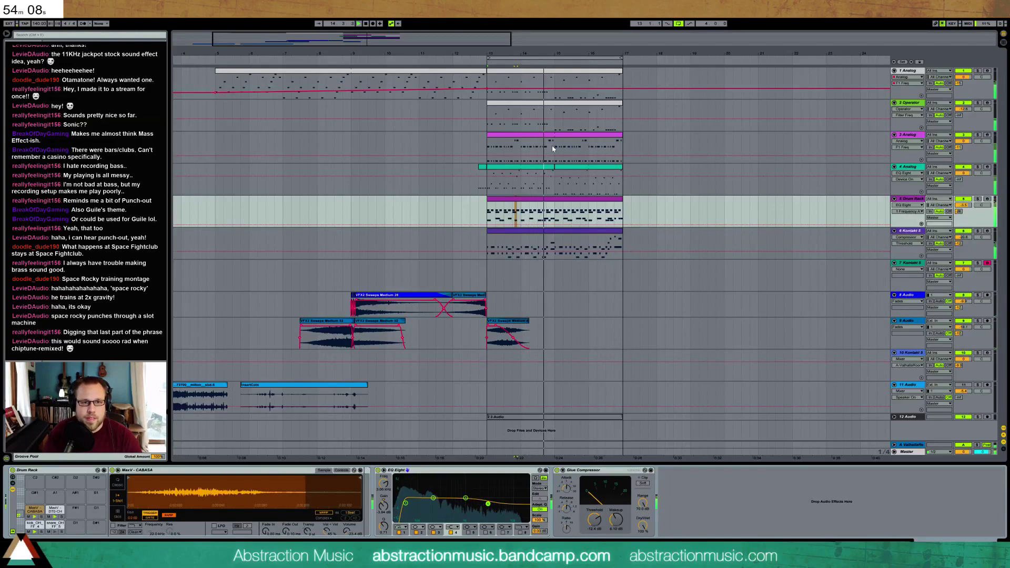
Step: Reshape the 4 Analog track's EQ Eight with boosts on bands 2 and 4 around a band 3 cut, and solo the track
{"action": "left_click", "coordinate": [521, 181]}
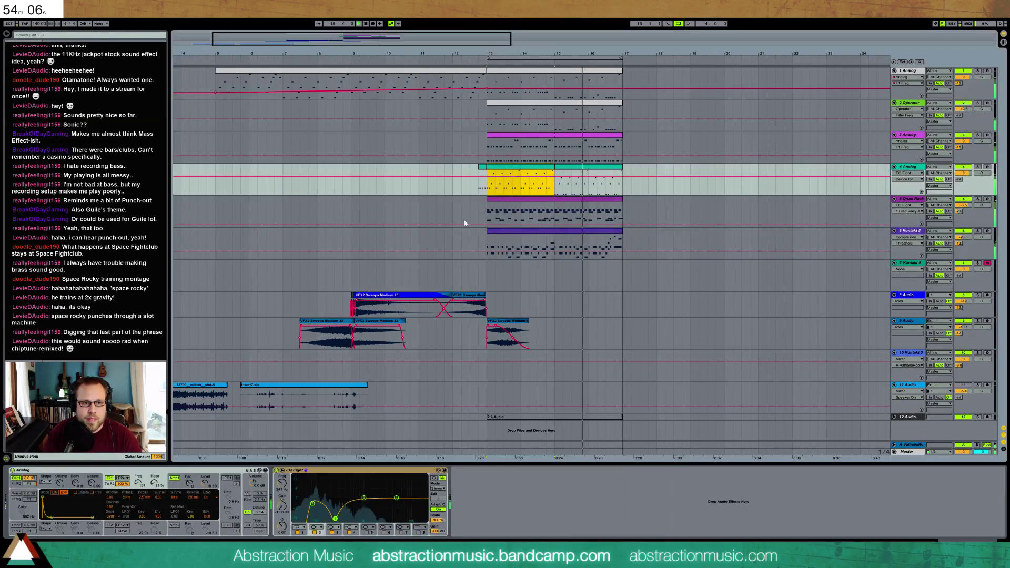
{"action": "left_click_drag", "start_coordinate": [335, 519], "coordinate": [325, 486]}
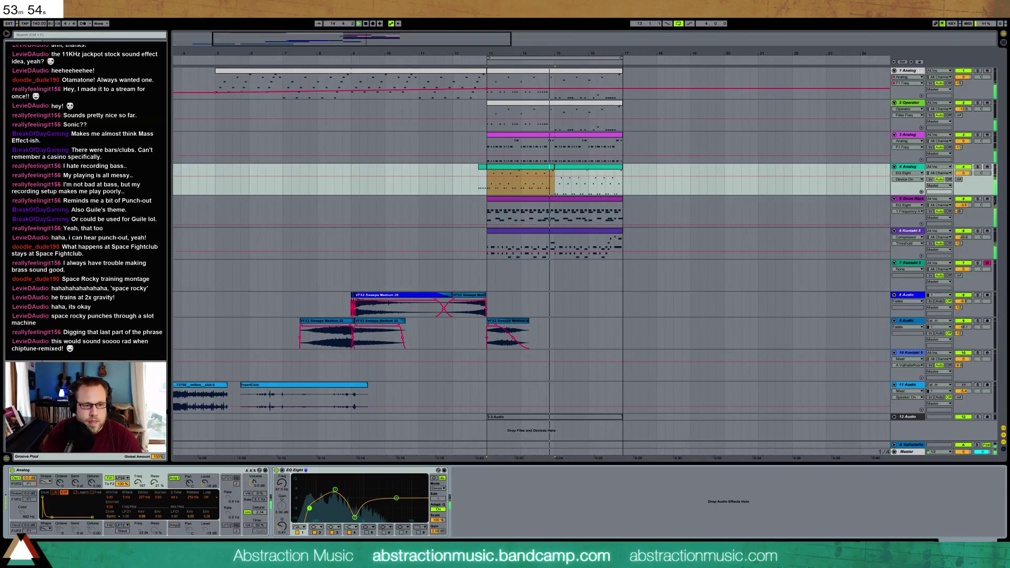
{"action": "left_click_drag", "start_coordinate": [355, 518], "coordinate": [354, 501]}
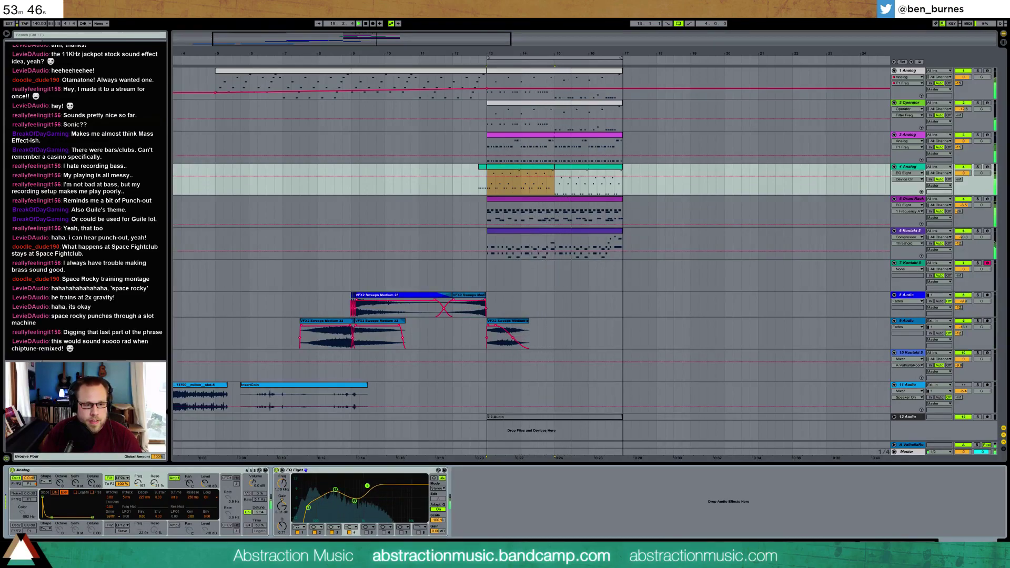
{"action": "left_click_drag", "start_coordinate": [354, 504], "coordinate": [351, 511]}
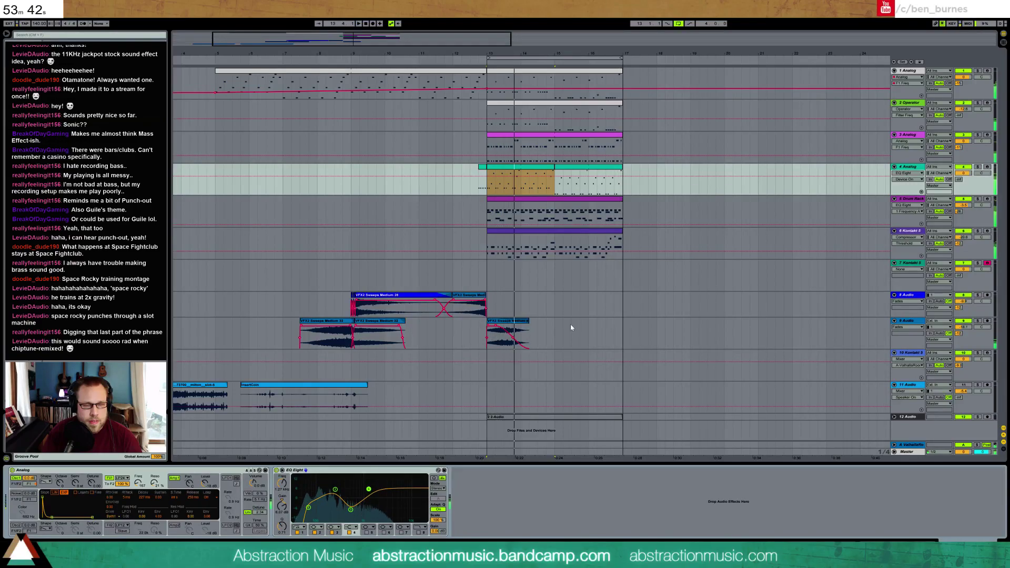
{"action": "left_click", "coordinate": [978, 167]}
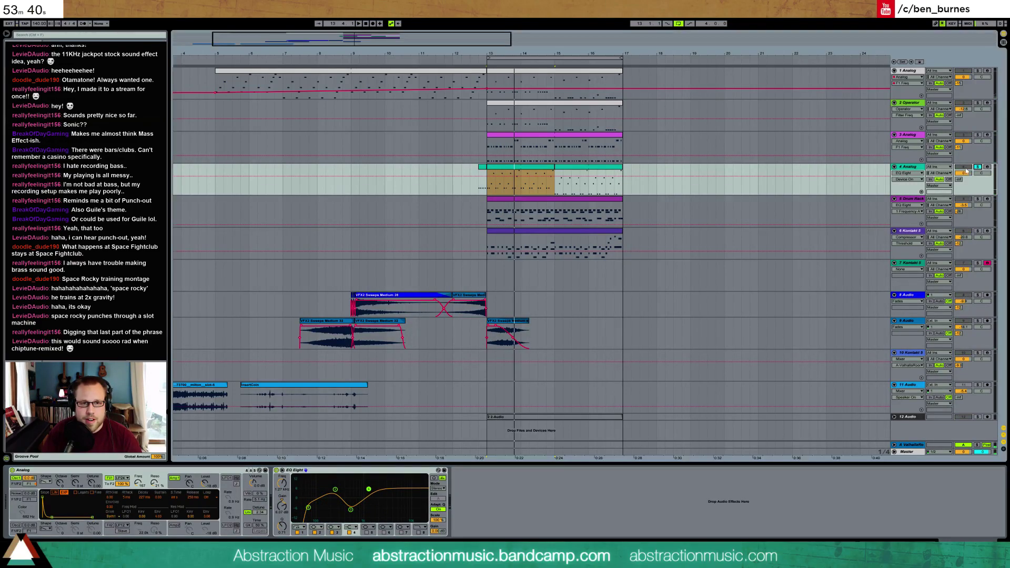
{"action": "key", "text": "space"}
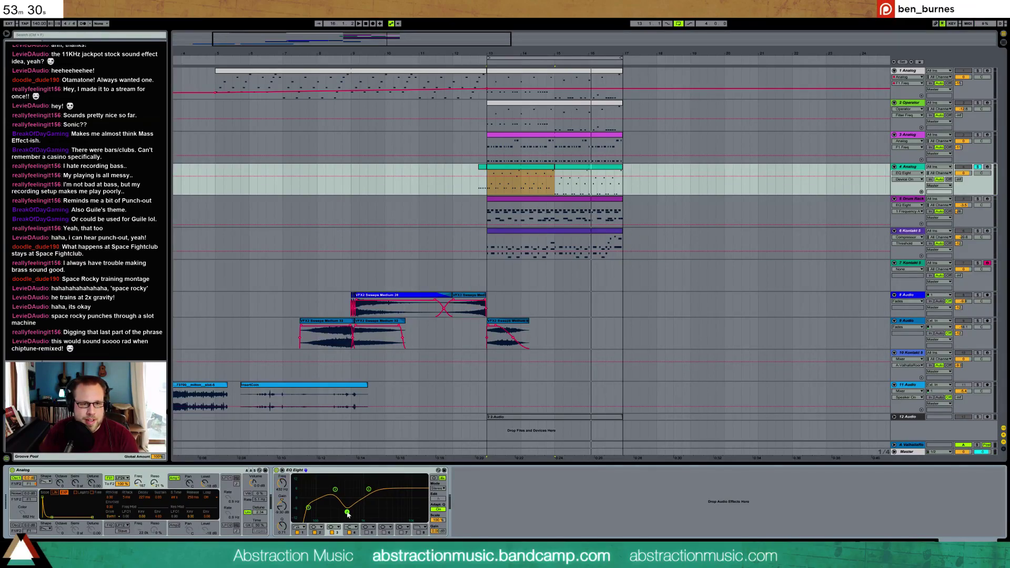
Step: Add an EQ Eight with a low cut after the Analog instrument on the 3 Analog track
{"action": "left_click", "coordinate": [555, 136]}
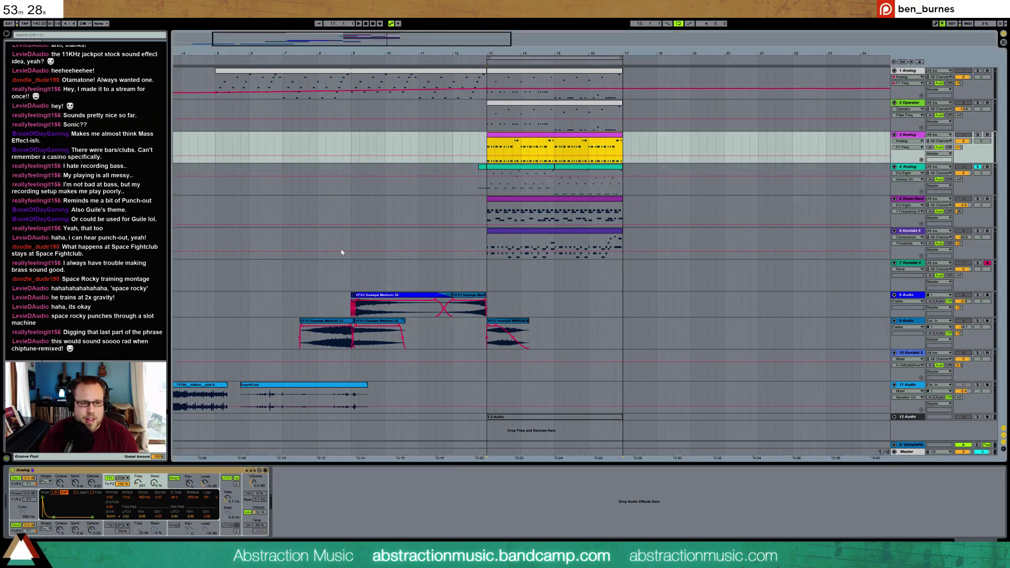
{"action": "left_click", "coordinate": [563, 168]}
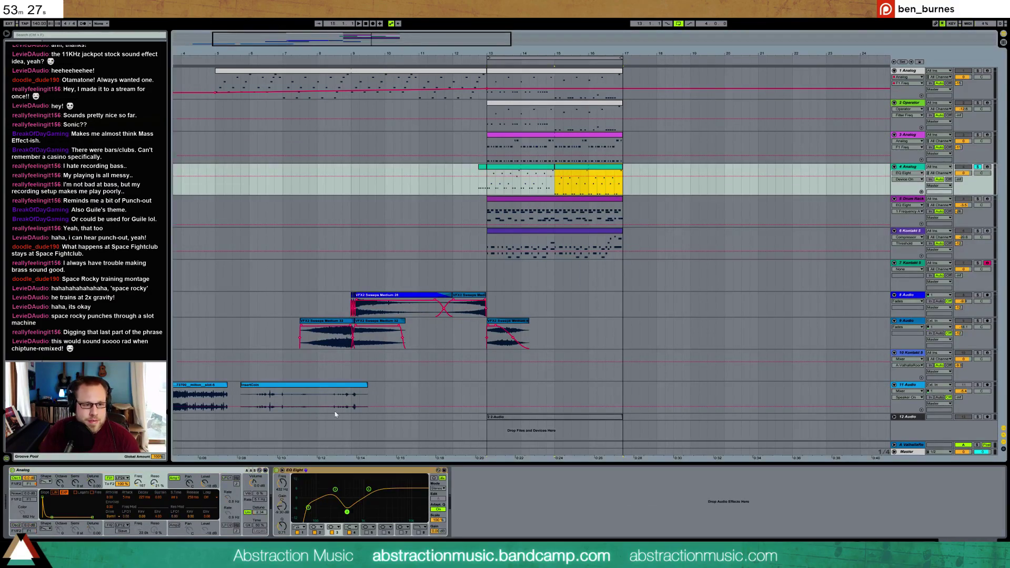
{"action": "left_click", "coordinate": [357, 469]}
{"action": "left_click", "coordinate": [563, 146]}
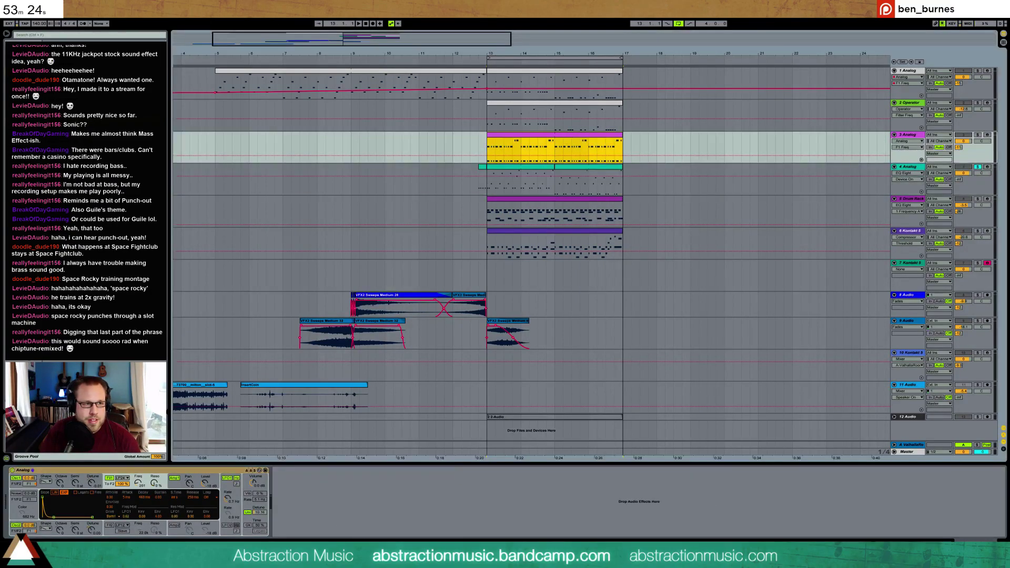
{"action": "left_click", "coordinate": [303, 464]}
{"action": "key", "text": "ctrl+v"}
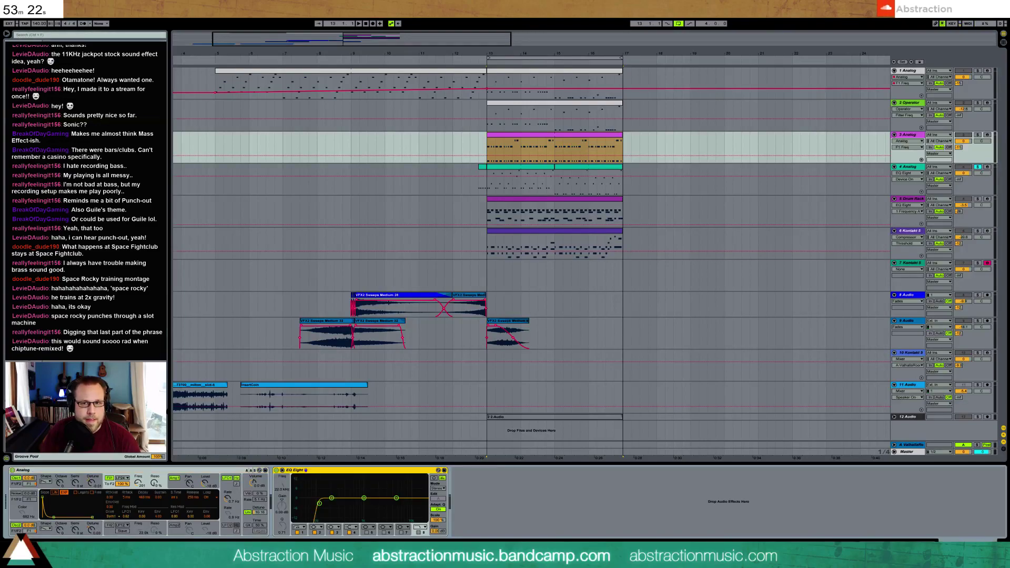
Step: Solo the 3 Analog track and raise its EQ Eight low-cut frequency during playback
{"action": "left_click", "coordinate": [978, 135]}
{"action": "key", "text": "space"}
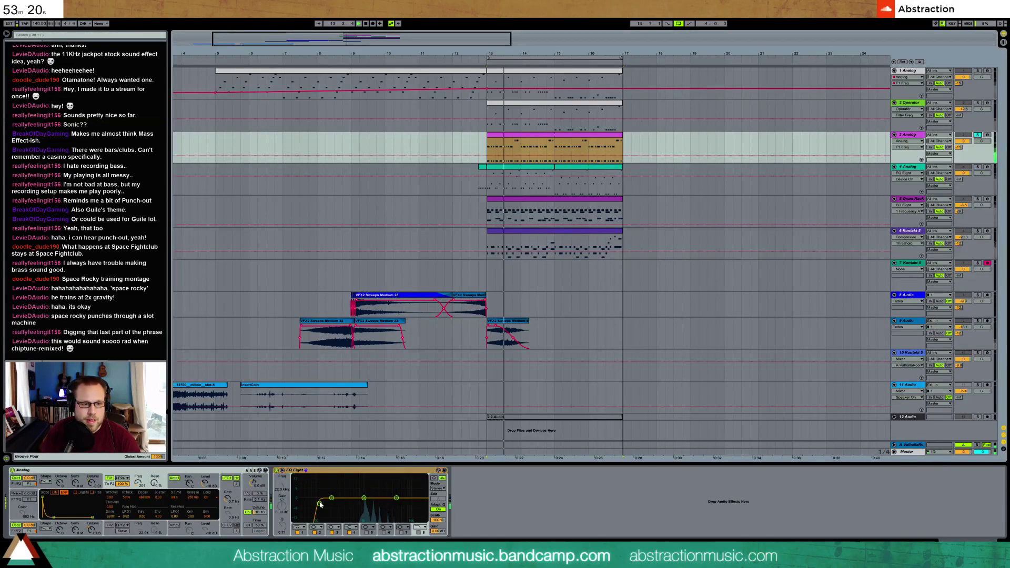
{"action": "mouse_move", "coordinate": [351, 508]}
{"action": "left_mouse_down"}
{"action": "mouse_move", "coordinate": [382, 505]}
{"action": "mouse_move", "coordinate": [365, 509]}
{"action": "left_mouse_up"}
Step: Solo 2 Operator, add an EQ Eight after its Ping Pong Delay with a higher low-cut frequency, and raise the track volume
{"action": "left_click", "coordinate": [977, 104]}
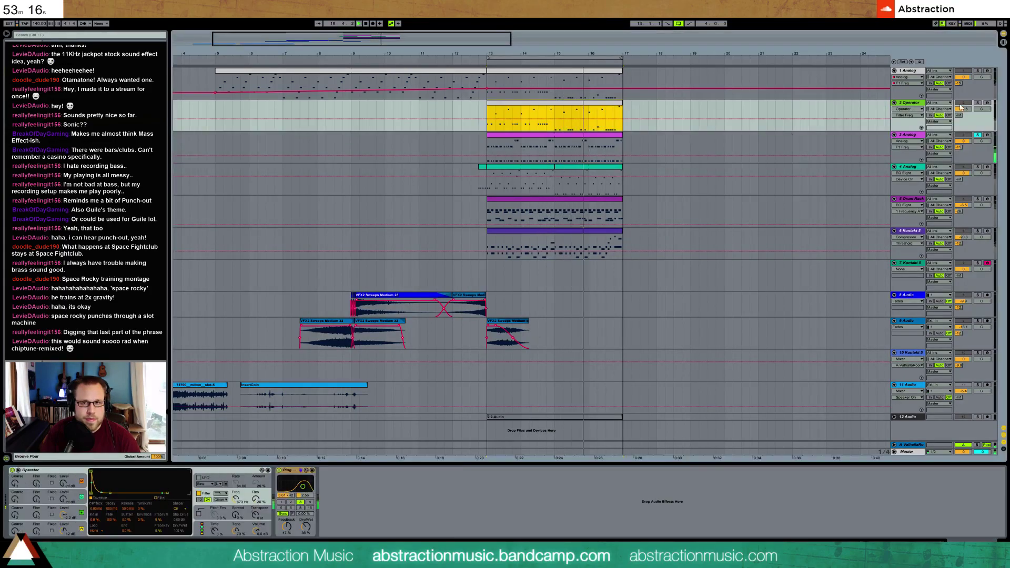
{"action": "left_click", "coordinate": [977, 103]}
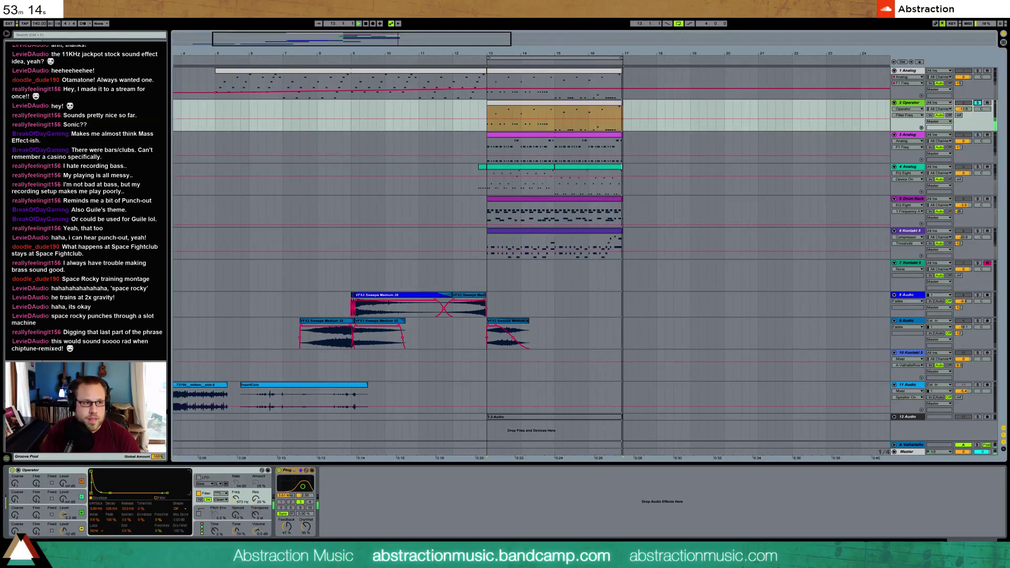
{"action": "left_click", "coordinate": [372, 518]}
{"action": "key", "text": "ctrl+v"}
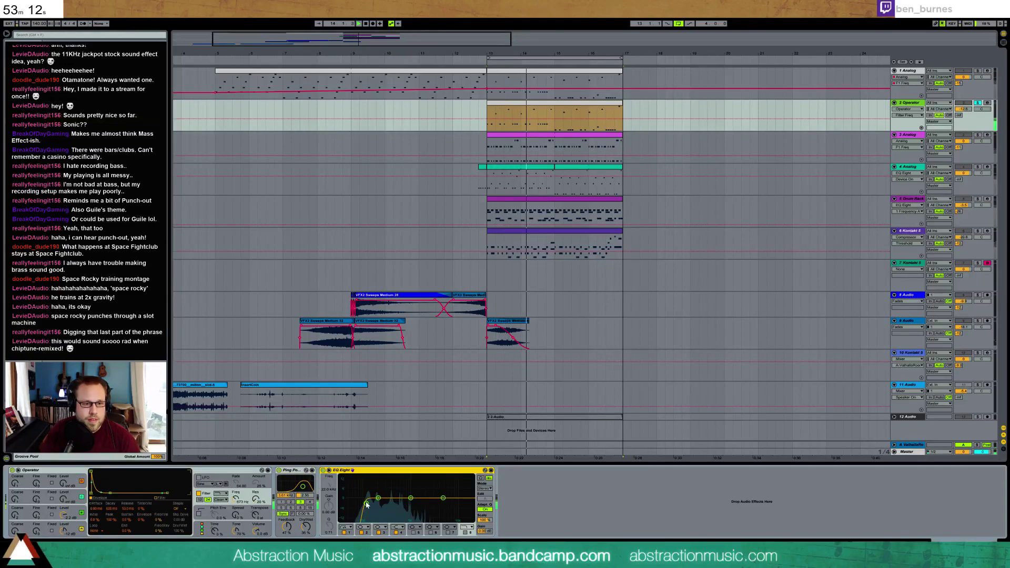
{"action": "left_click_drag", "start_coordinate": [367, 504], "coordinate": [388, 506]}
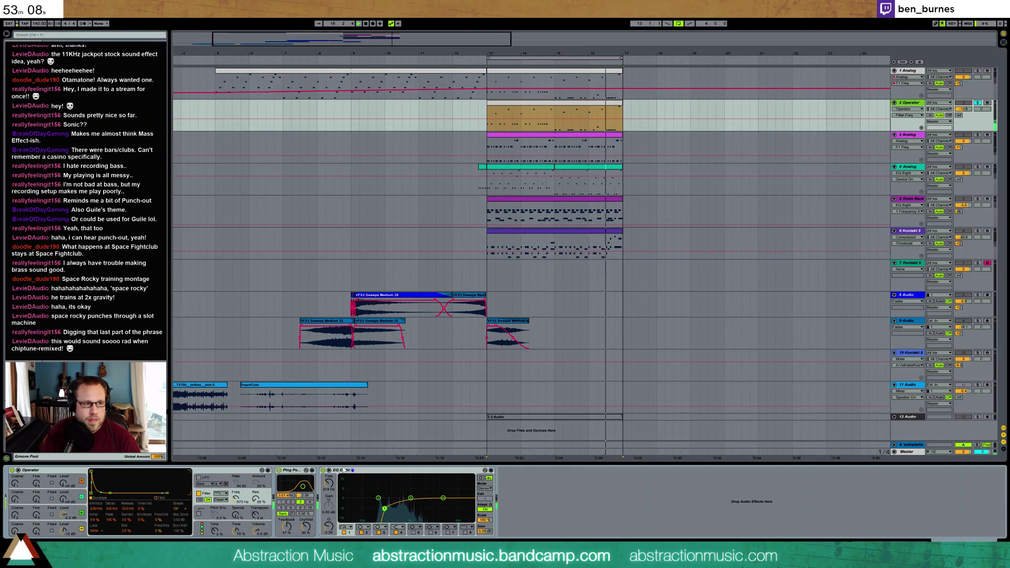
{"action": "left_click_drag", "start_coordinate": [964, 109], "coordinate": [964, 99]}
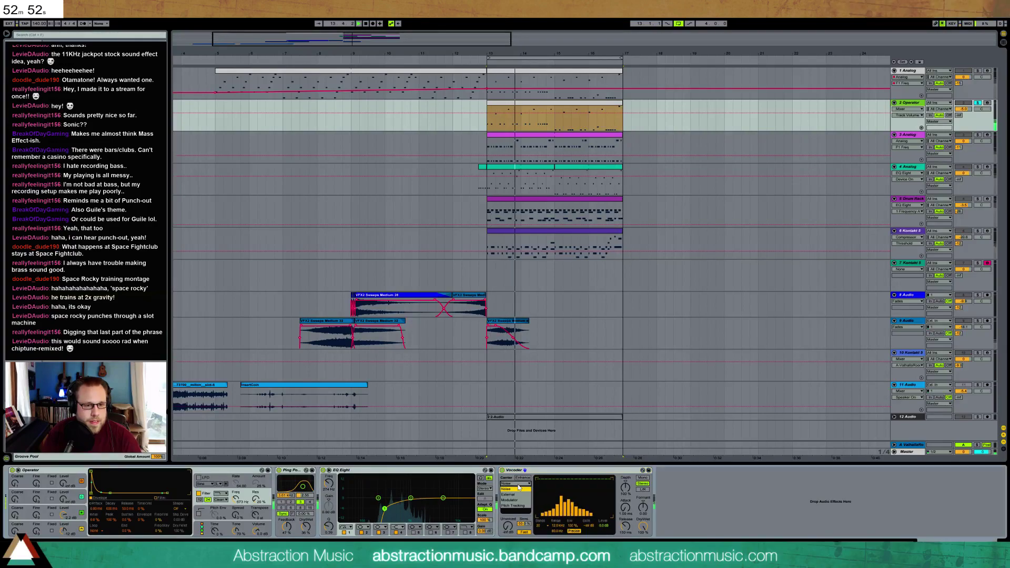
{"action": "left_click_drag", "start_coordinate": [507, 526], "coordinate": [511, 479]}
{"action": "left_click", "coordinate": [545, 470]}
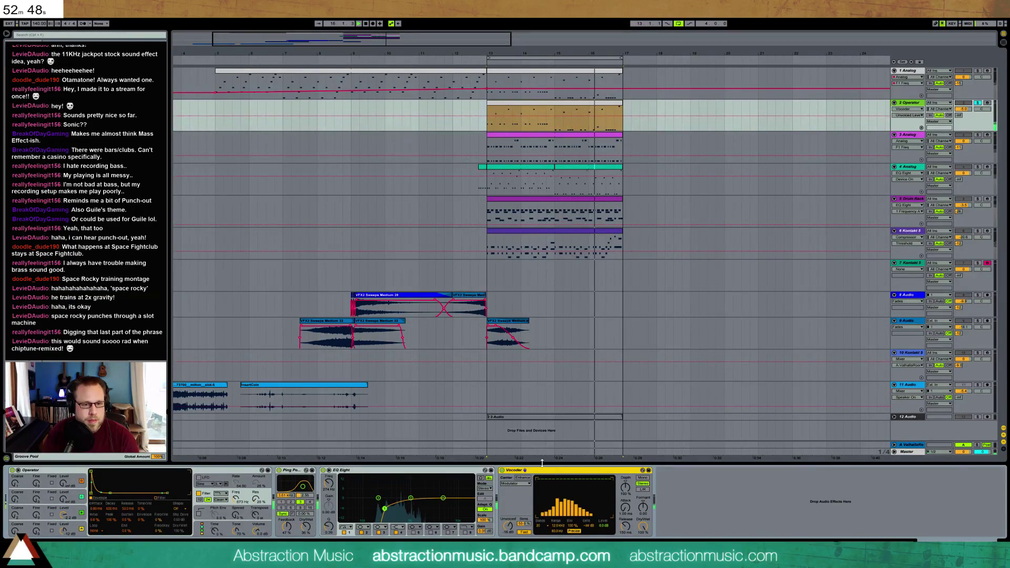
{"action": "key", "text": "Delete"}
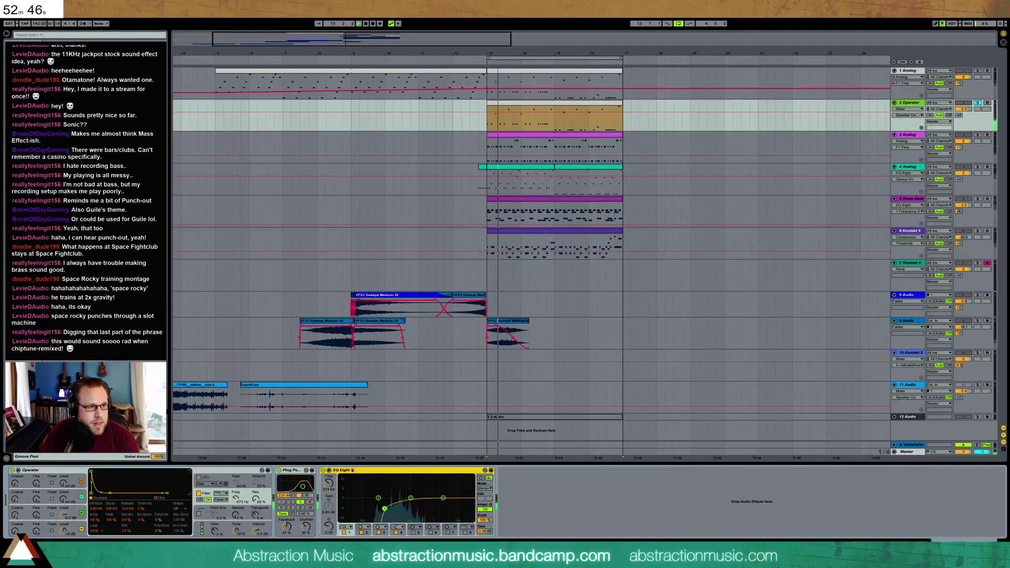
Step: Add Erosion before the EQ Eight on the 2 Operator track and cut the highs with the EQ's fourth band
{"action": "left_click_drag", "start_coordinate": [100, 132], "coordinate": [531, 500]}
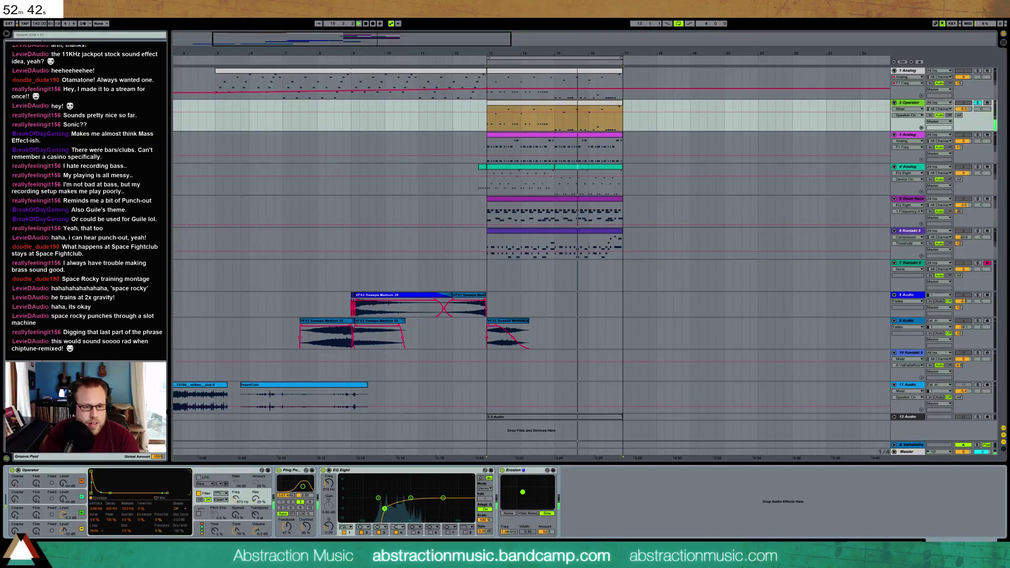
{"action": "left_click_drag", "start_coordinate": [509, 532], "coordinate": [508, 538]}
{"action": "left_click_drag", "start_coordinate": [523, 492], "coordinate": [321, 473]}
{"action": "left_click_drag", "start_coordinate": [506, 498], "coordinate": [502, 510]}
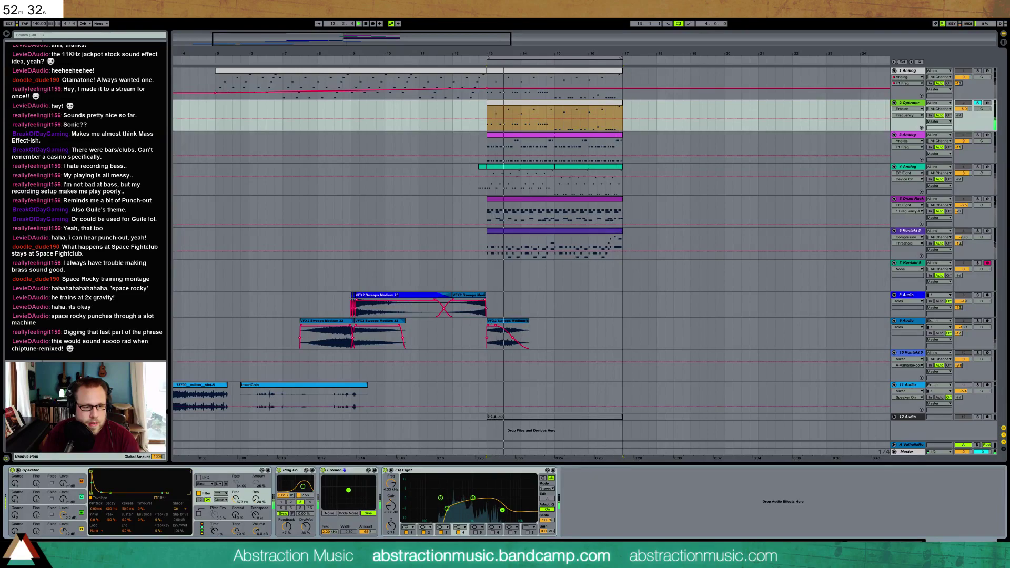
Step: Try Erosion's Noise and Wide Noise modes on the 2 Operator track and return to Sine
{"action": "left_click", "coordinate": [340, 514]}
{"action": "left_click", "coordinate": [330, 514]}
{"action": "left_click", "coordinate": [349, 514]}
{"action": "left_click", "coordinate": [368, 514]}
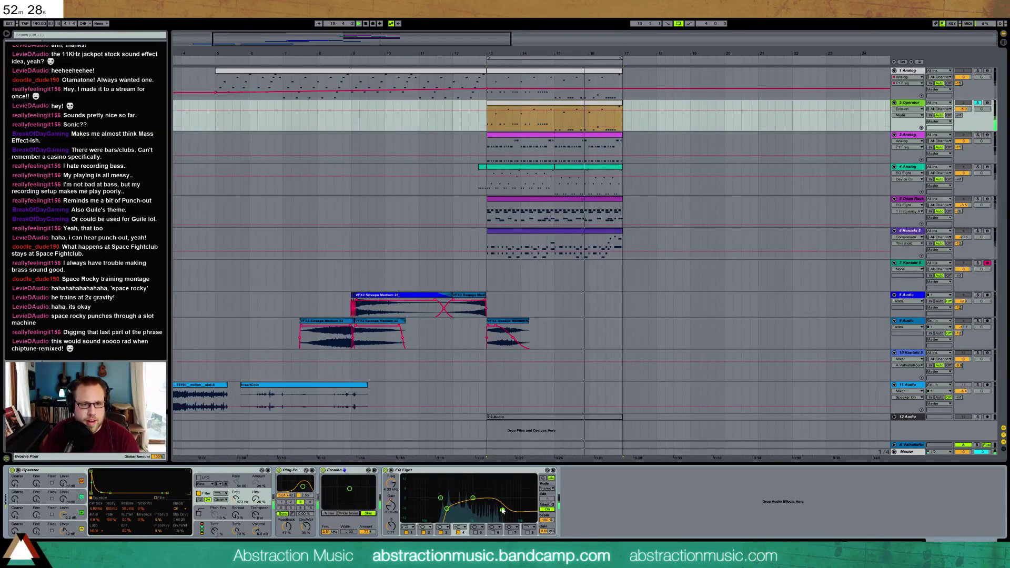
Step: Solo 1 Analog alongside 2 Operator and raise its F1 Freq automation slightly from bar 13 onward
{"action": "left_click", "coordinate": [978, 71]}
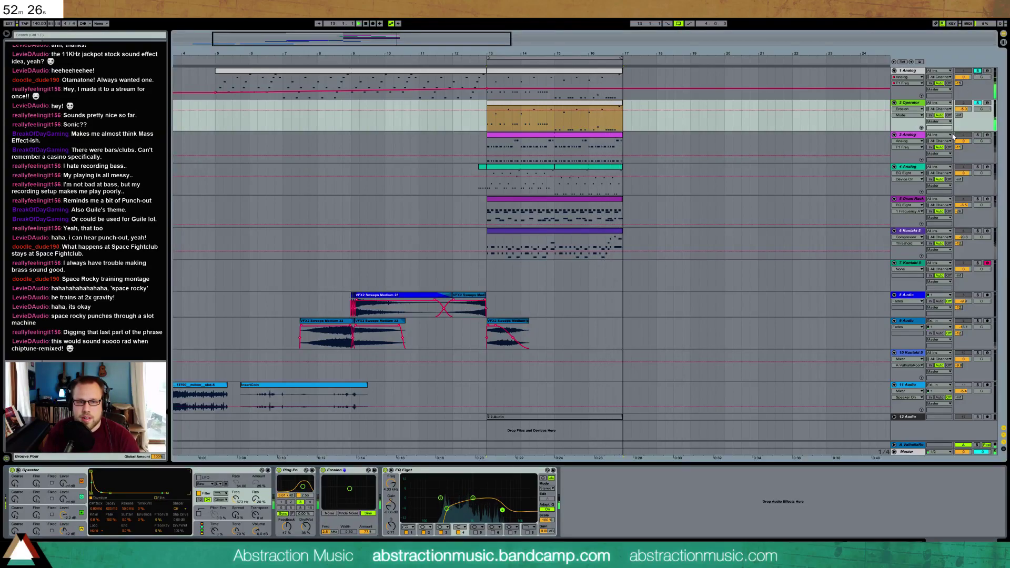
{"action": "left_click", "coordinate": [605, 85]}
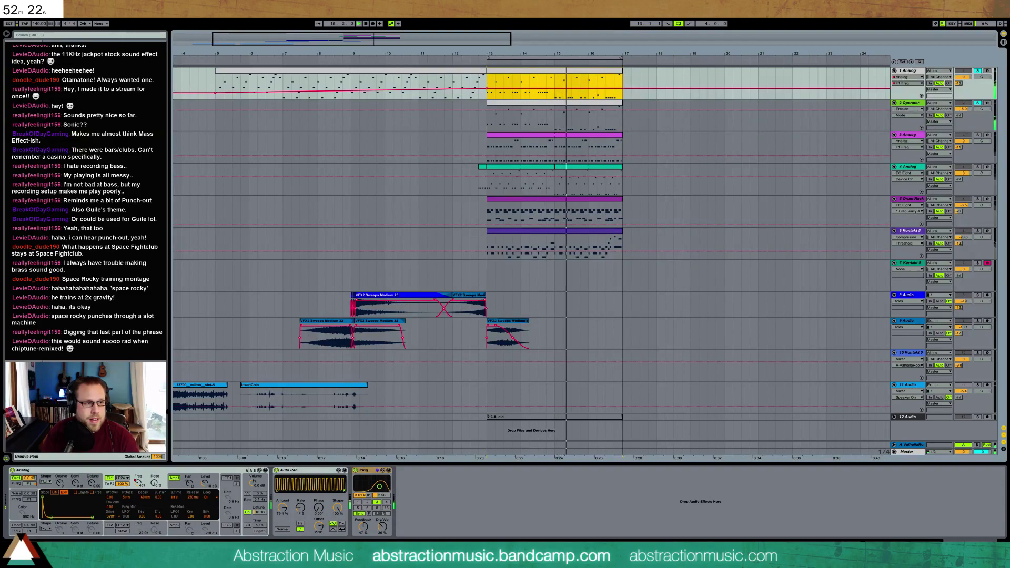
{"action": "left_click", "coordinate": [137, 483]}
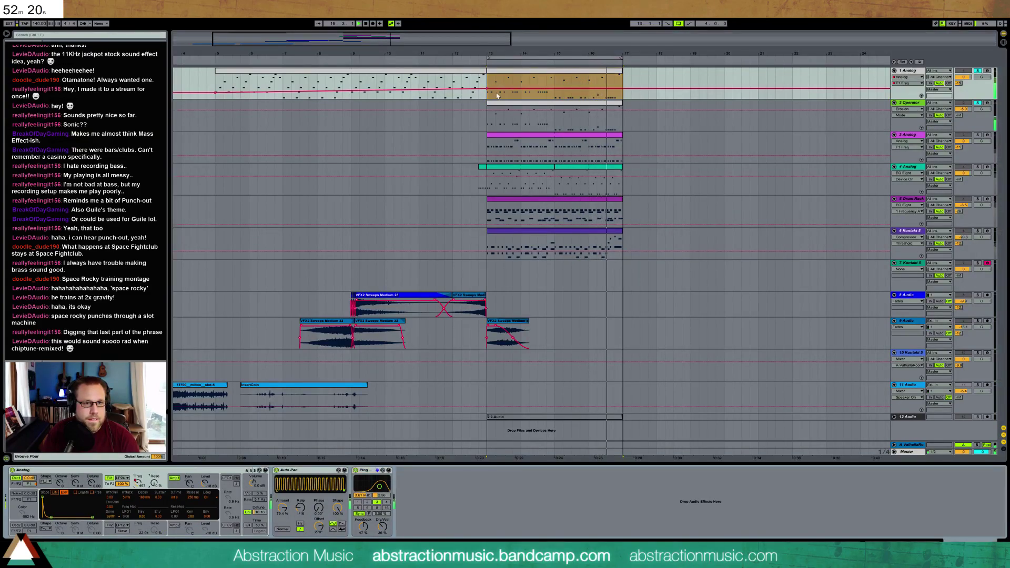
{"action": "left_click", "coordinate": [502, 77]}
{"action": "left_click_drag", "start_coordinate": [503, 79], "coordinate": [487, 87]}
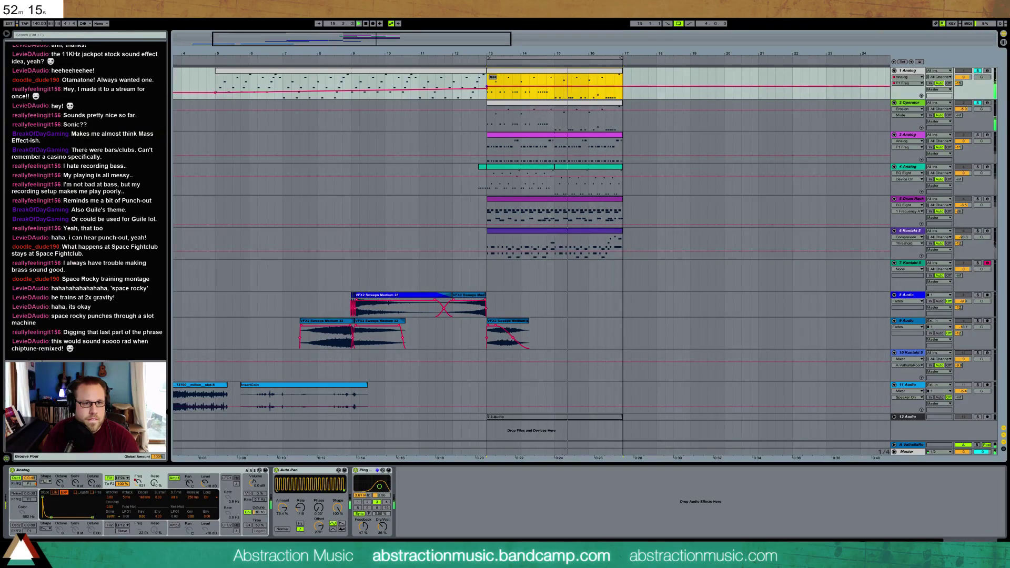
{"action": "left_click", "coordinate": [487, 89]}
{"action": "left_click", "coordinate": [498, 94]}
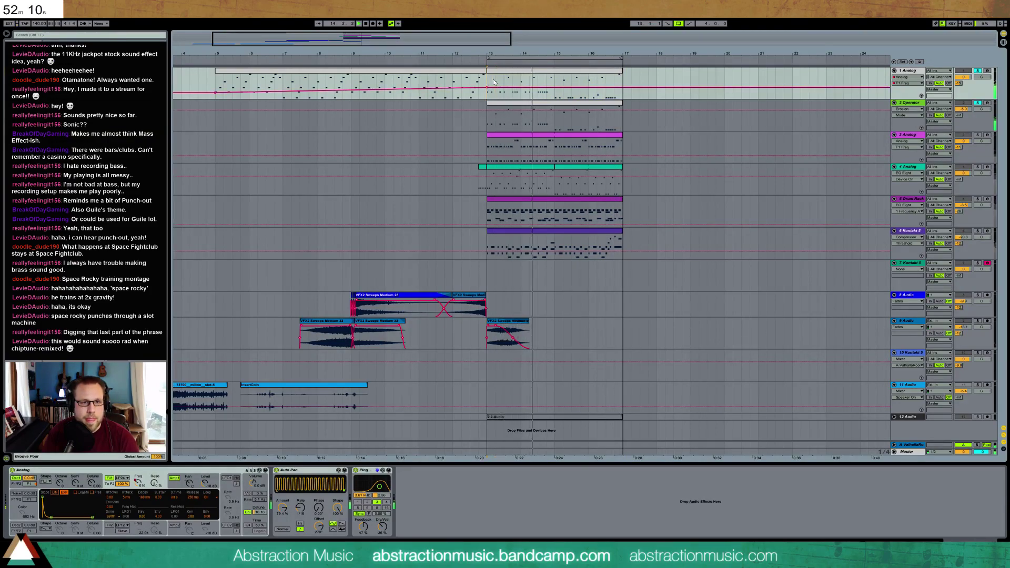
{"action": "left_click", "coordinate": [448, 62]}
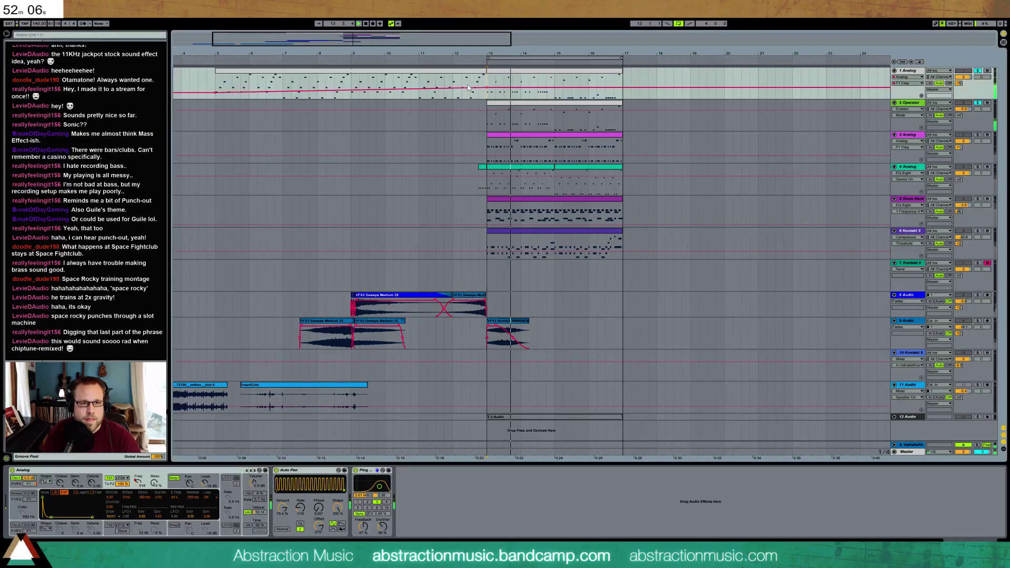
Step: Raise the frequency and amount of Erosion slightly on the 2 Operator track and clear the track solos
{"action": "left_click", "coordinate": [555, 108]}
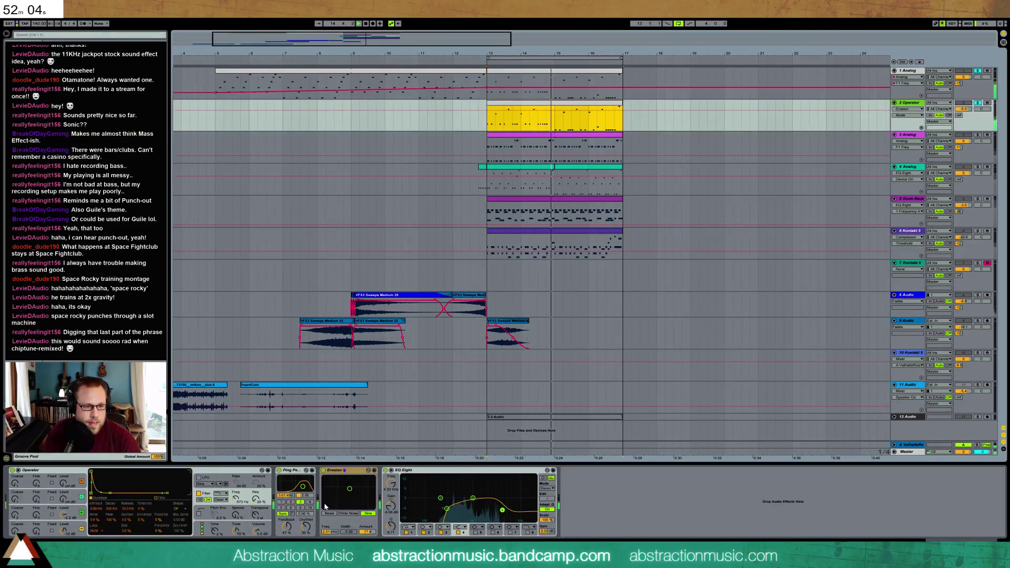
{"action": "left_click_drag", "start_coordinate": [347, 491], "coordinate": [353, 484]}
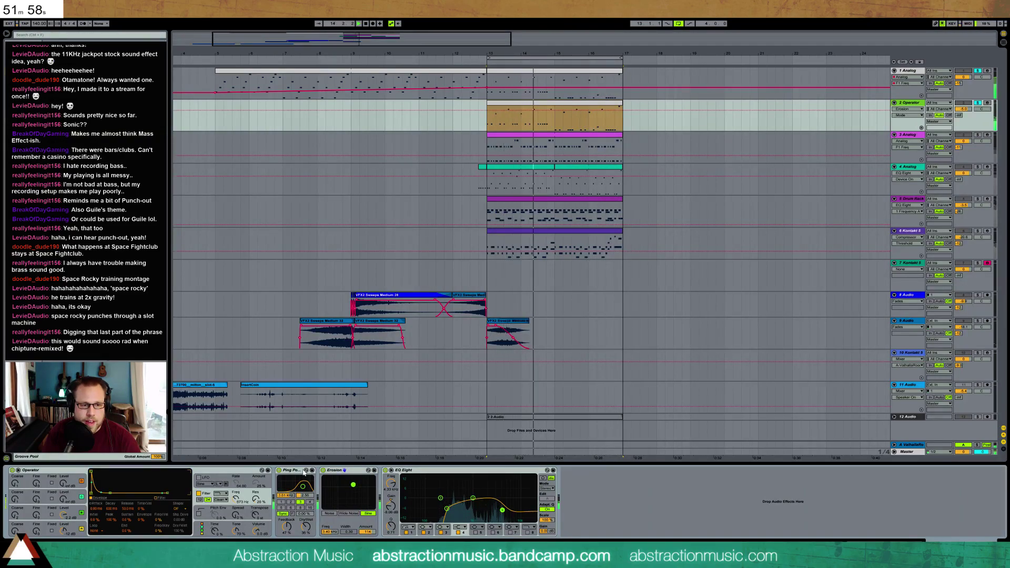
{"action": "left_click", "coordinate": [978, 102]}
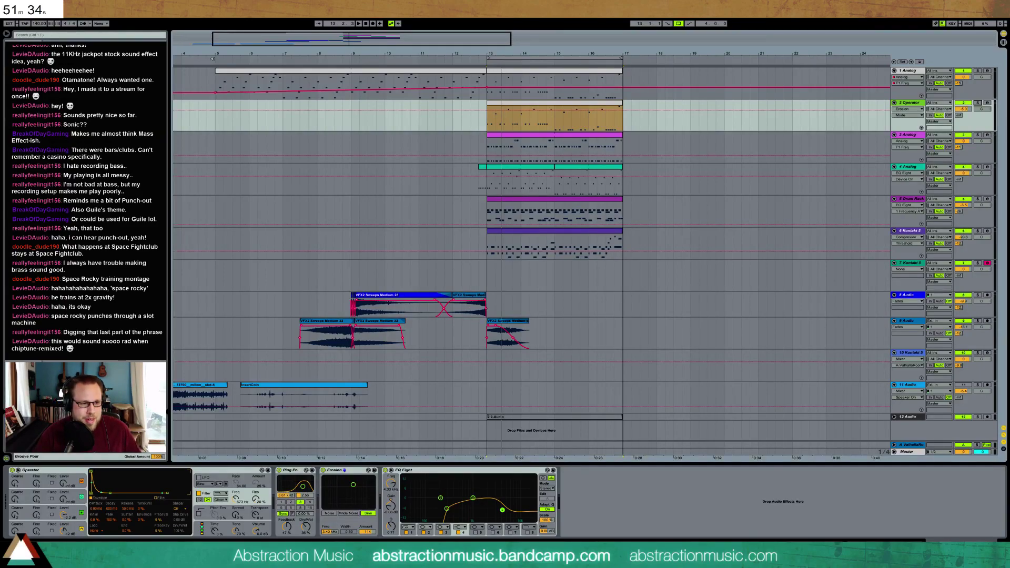
{"action": "left_click_drag", "start_coordinate": [333, 34], "coordinate": [333, 25]}
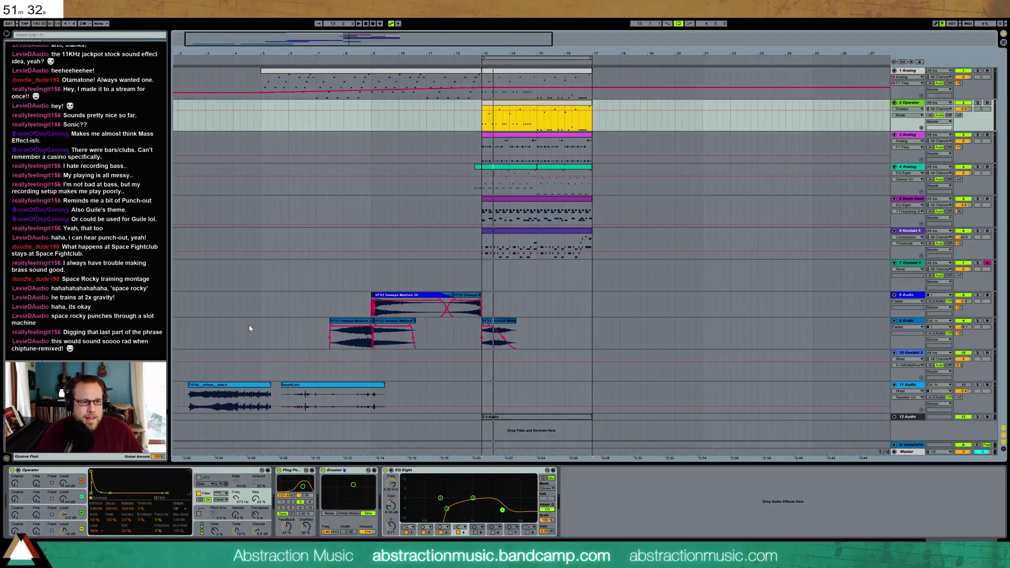
Step: Move the first clip on the 11 Audio track past bar 16 and play the arrangement from bar 5
{"action": "left_click_drag", "start_coordinate": [207, 387], "coordinate": [598, 388]}
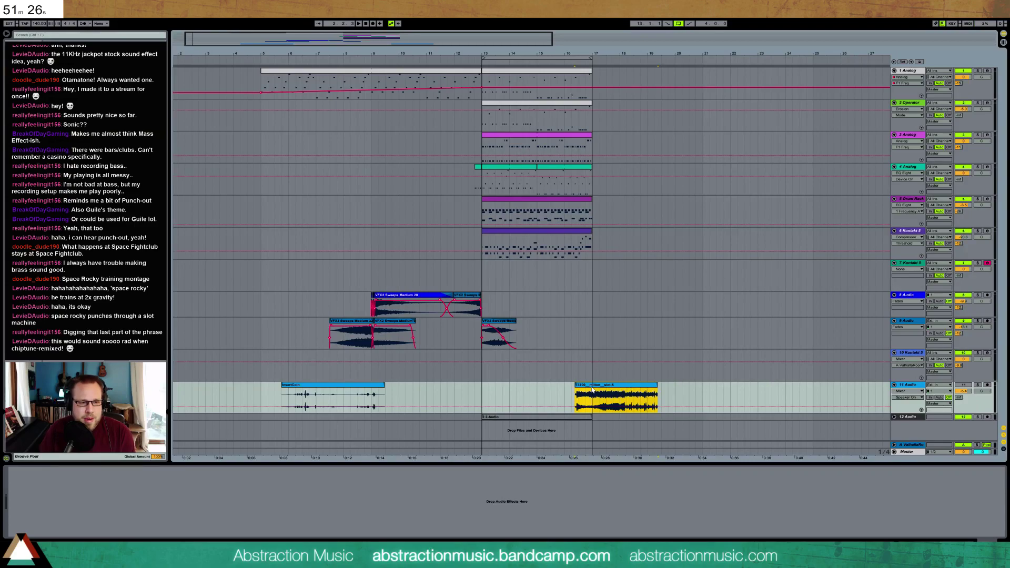
{"action": "left_click", "coordinate": [253, 389]}
{"action": "key", "text": "space"}
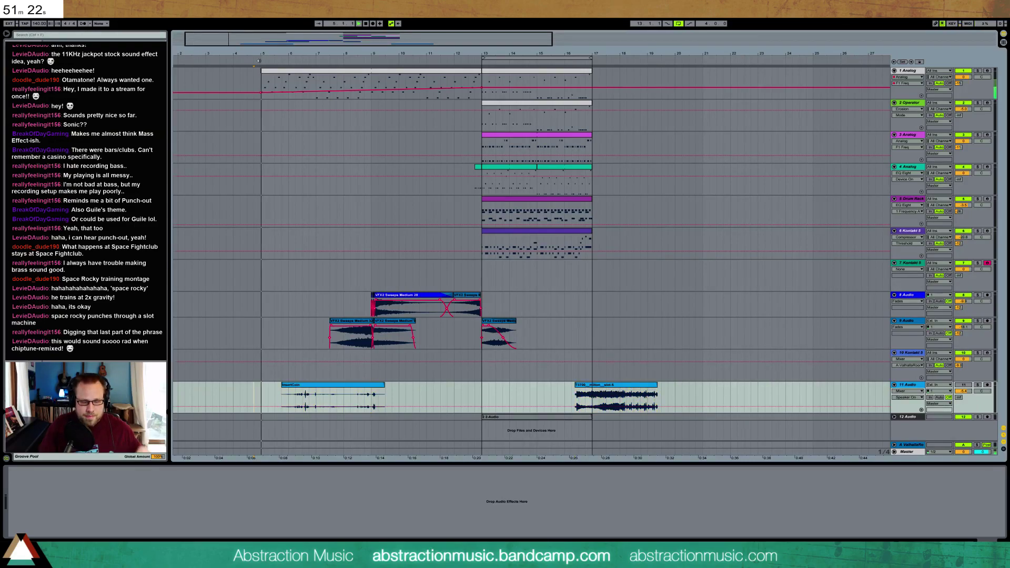
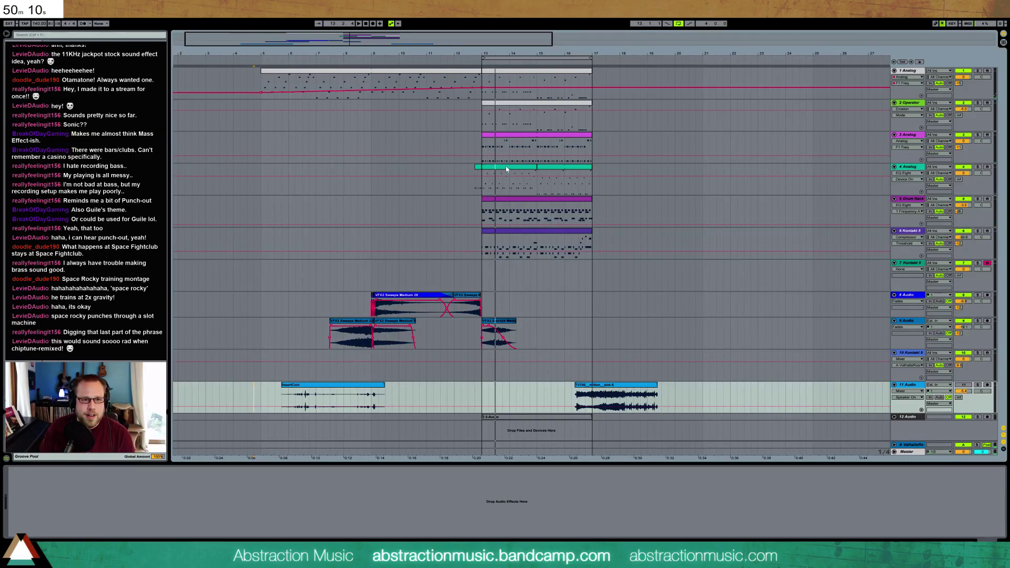
Step: Move the 3 Analog and 6 Kontakt clips to bar 17 and duplicate the other instrument tracks' four bars from bar 13
{"action": "left_click_drag", "start_coordinate": [518, 235], "coordinate": [628, 234]}
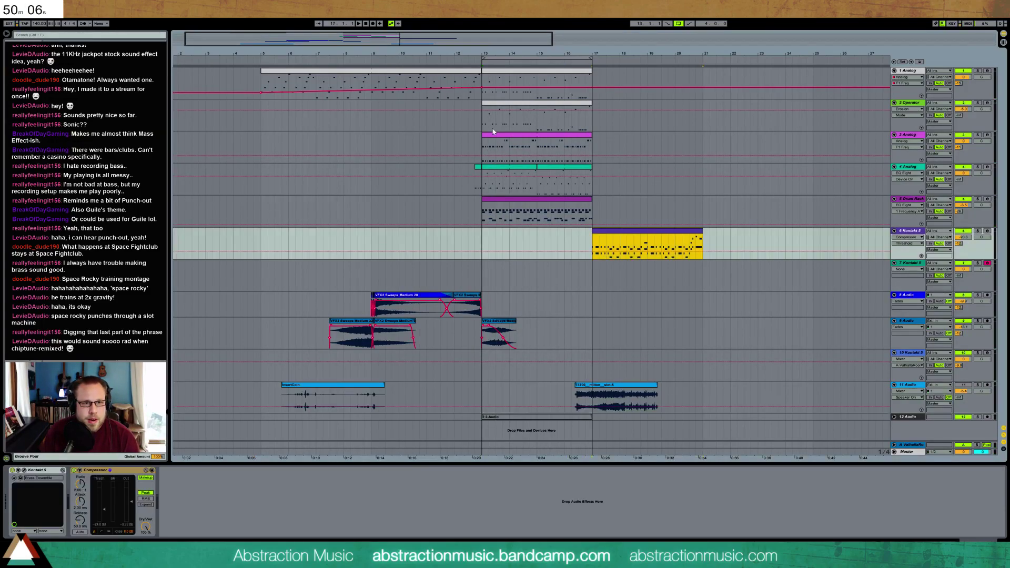
{"action": "left_click_drag", "start_coordinate": [504, 138], "coordinate": [614, 147]}
{"action": "left_click", "coordinate": [589, 70]}
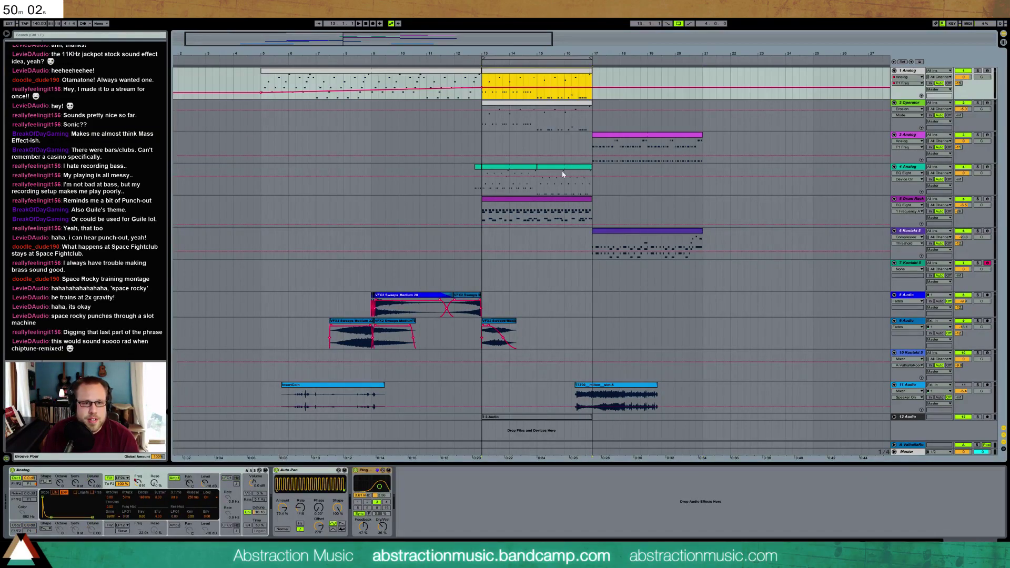
{"action": "left_click", "coordinate": [532, 169], "text": "shift"}
{"action": "left_click", "coordinate": [543, 199], "text": "shift"}
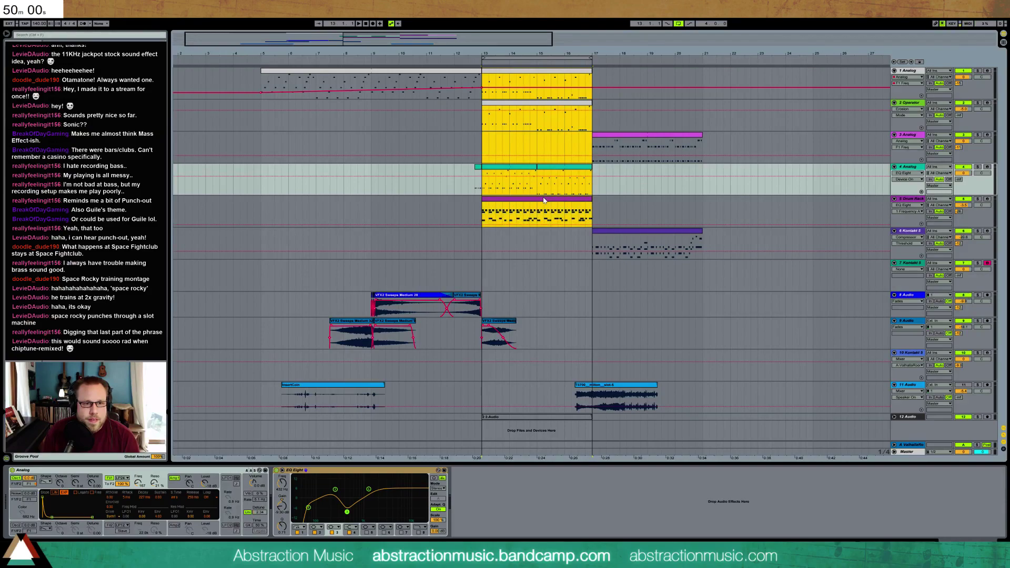
{"action": "key", "text": "ctrl+d"}
{"action": "left_click", "coordinate": [581, 200]}
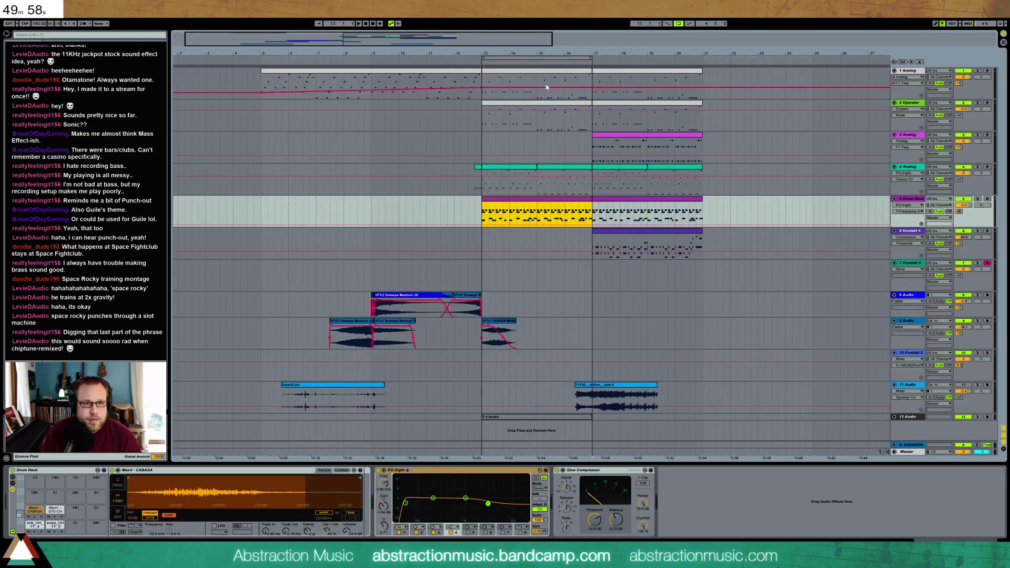
Step: Move the clip past bar 16 on 11 Audio back to about bar 2 and lower the 2 Operator track volume slightly
{"action": "left_click", "coordinate": [256, 60]}
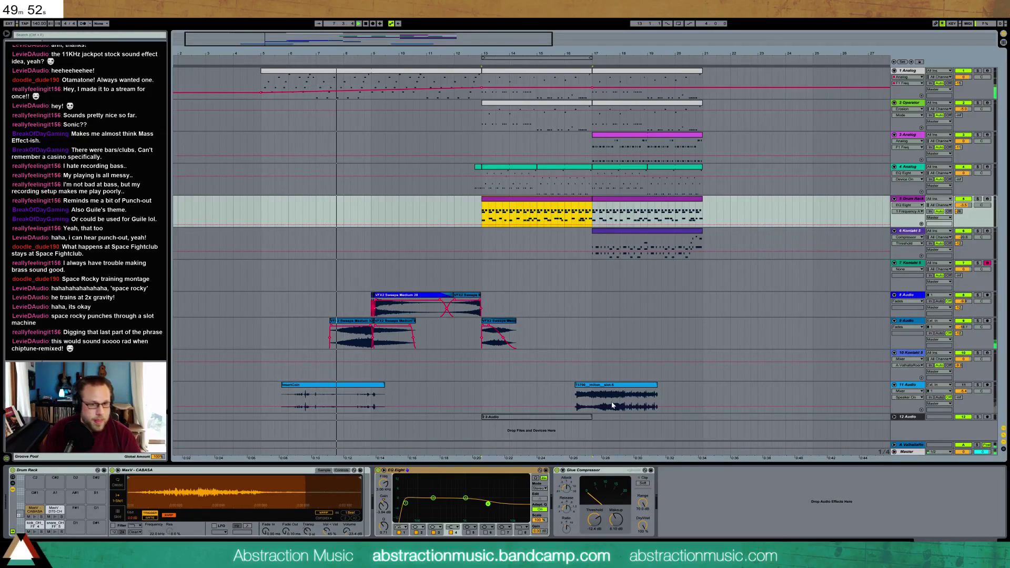
{"action": "left_click_drag", "start_coordinate": [611, 384], "coordinate": [227, 384]}
{"action": "left_click", "coordinate": [593, 281]}
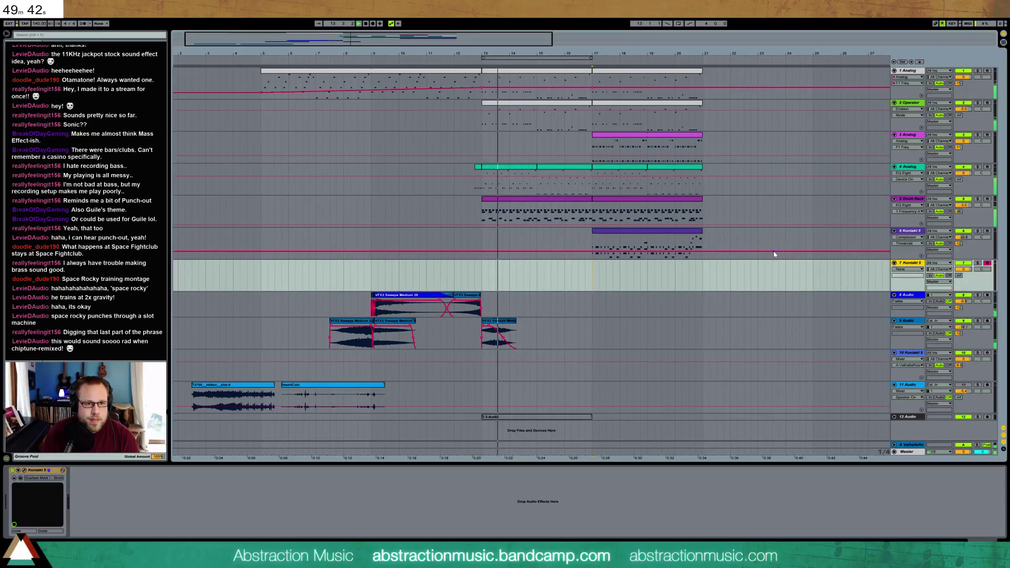
{"action": "left_click", "coordinate": [833, 116]}
{"action": "left_click_drag", "start_coordinate": [963, 108], "coordinate": [963, 115]}
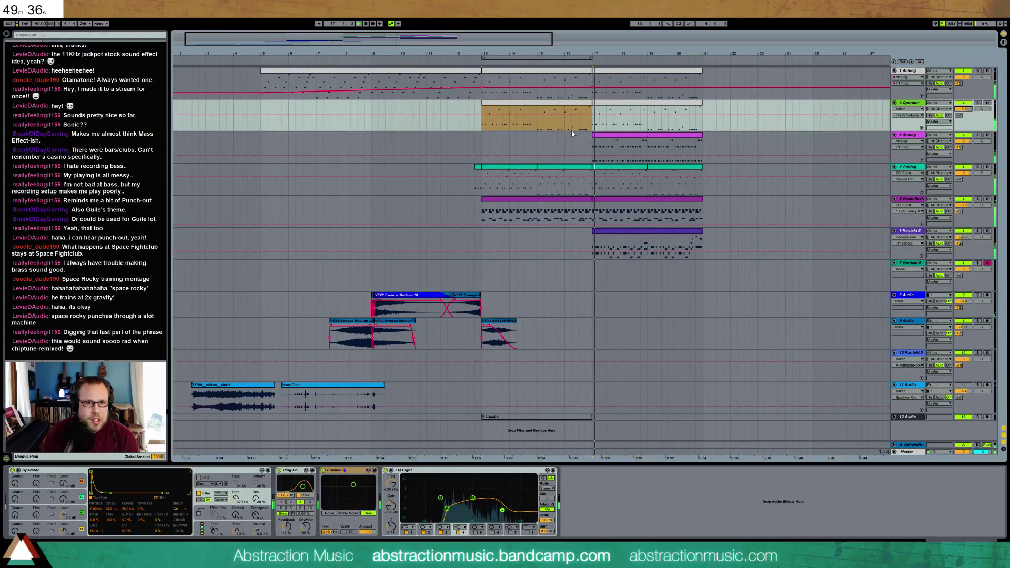
Step: Move the 3 Analog and 6 Kontakt clips to bar 21 and duplicate bars 13 to 21 of the other instrument tracks
{"action": "left_click", "coordinate": [622, 230]}
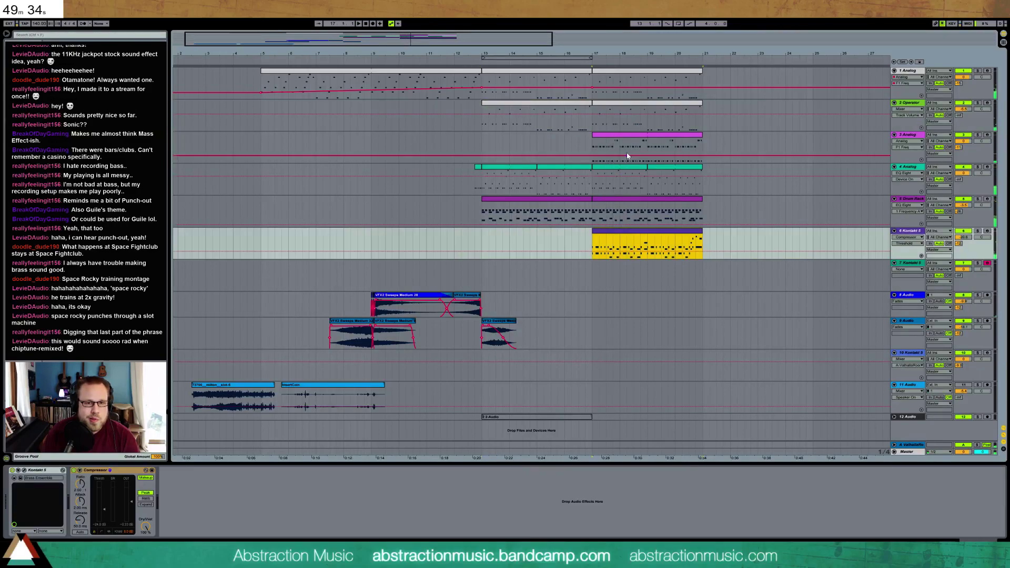
{"action": "left_click", "coordinate": [635, 139], "text": "ctrl"}
{"action": "left_click_drag", "start_coordinate": [634, 139], "coordinate": [738, 135]}
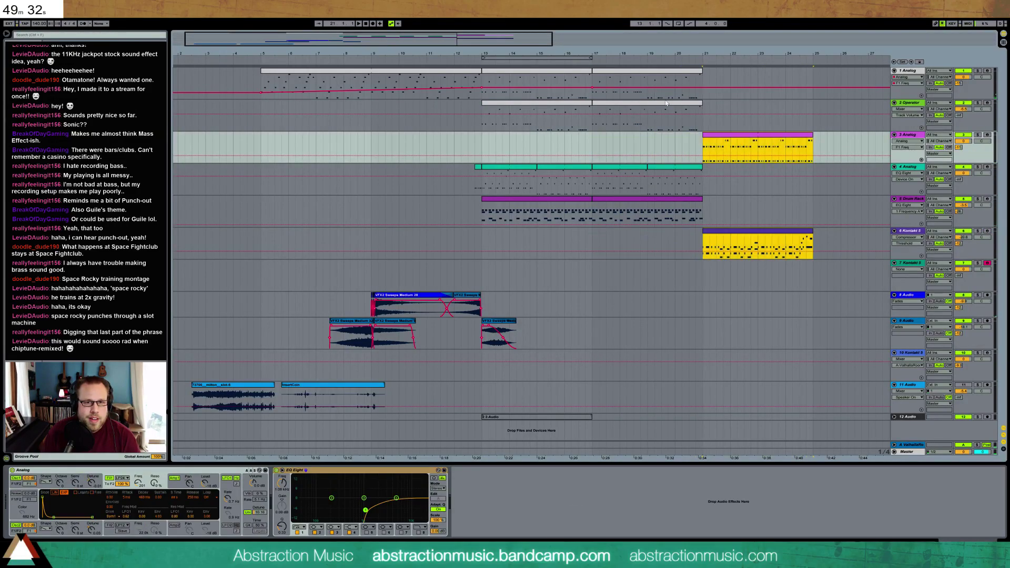
{"action": "left_click_drag", "start_coordinate": [483, 96], "coordinate": [700, 220]}
{"action": "key", "text": "ctrl+d"}
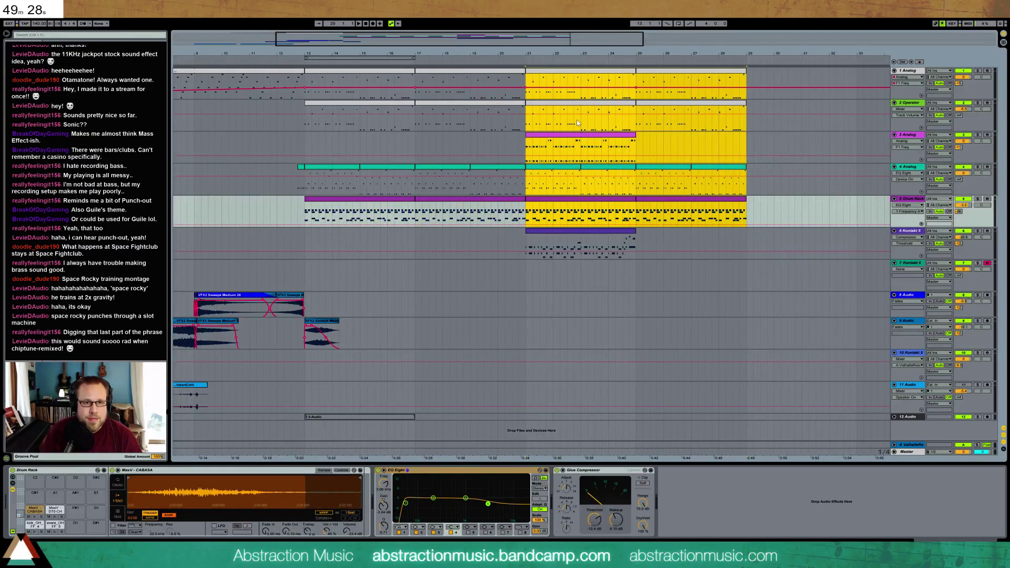
Step: Duplicate the 3 Analog and 6 Kontakt clips at bar 21 so that copies follow at bar 25
{"action": "left_click", "coordinate": [592, 156]}
{"action": "left_click", "coordinate": [593, 236]}
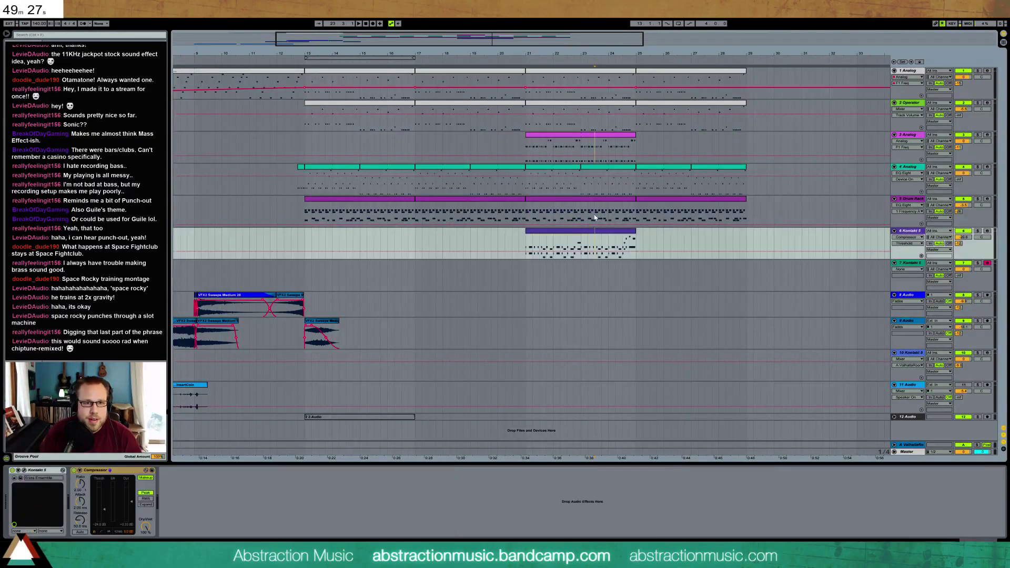
{"action": "left_click", "coordinate": [606, 147]}
{"action": "left_click", "coordinate": [622, 228], "text": "shift"}
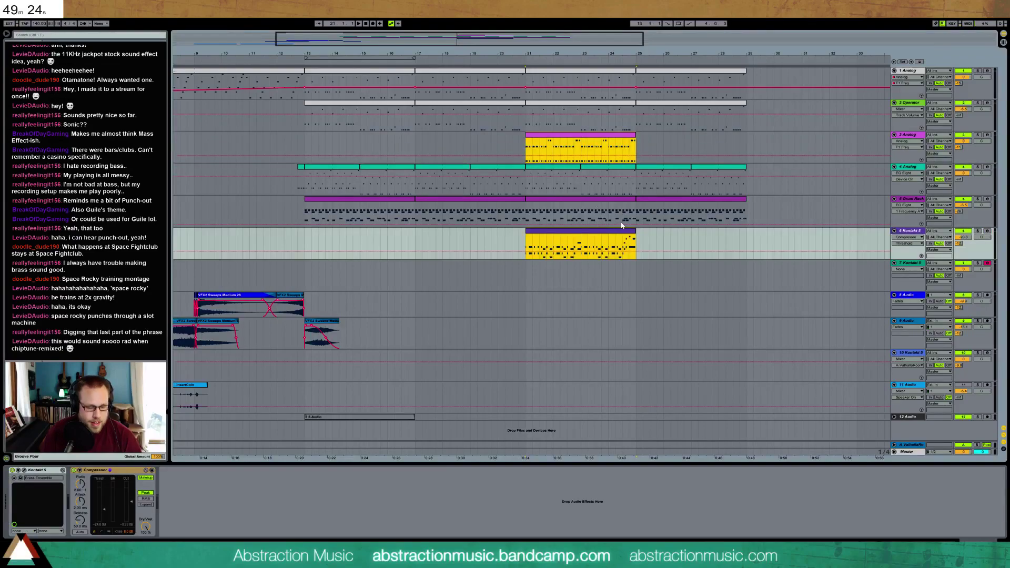
{"action": "key", "text": "ctrl+d"}
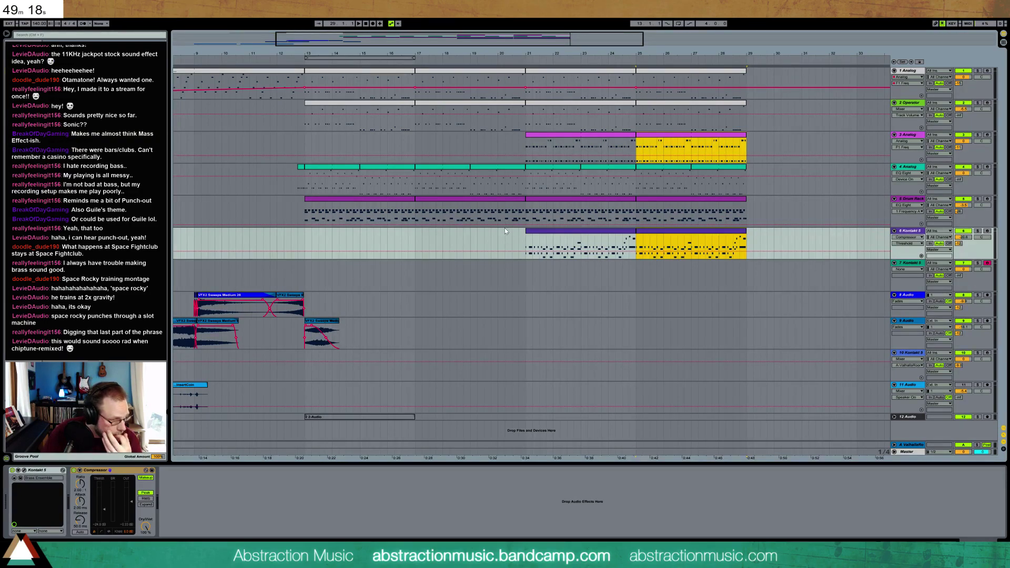
Step: Move the sweep clip at bar 13 from 9 Audio to 8 Audio and play the section from bar 13
{"action": "left_click", "coordinate": [907, 269]}
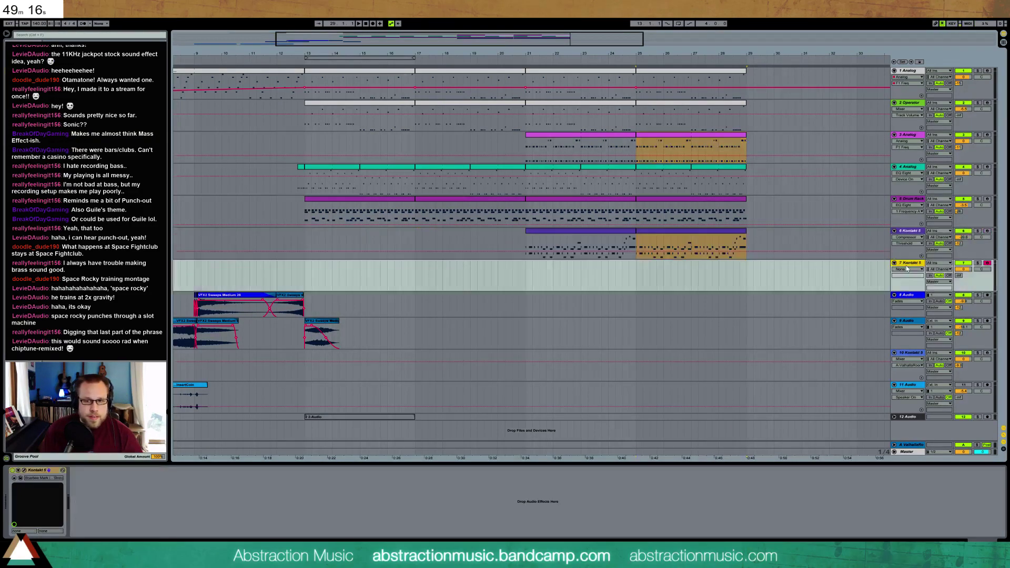
{"action": "left_click", "coordinate": [303, 274]}
{"action": "key", "text": "space"}
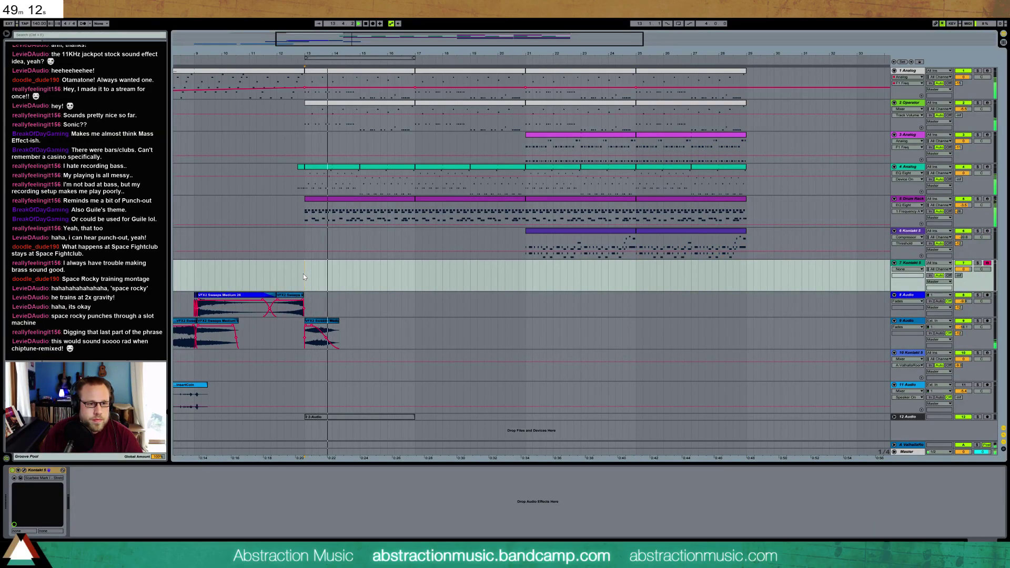
{"action": "left_click", "coordinate": [325, 326]}
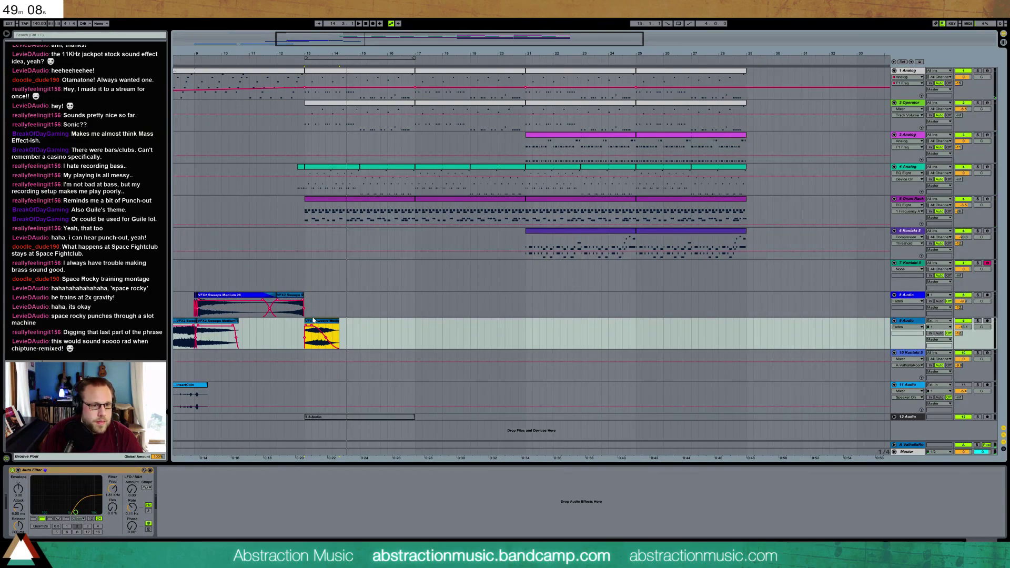
{"action": "left_click", "coordinate": [316, 308]}
{"action": "left_click_drag", "start_coordinate": [319, 321], "coordinate": [317, 309]}
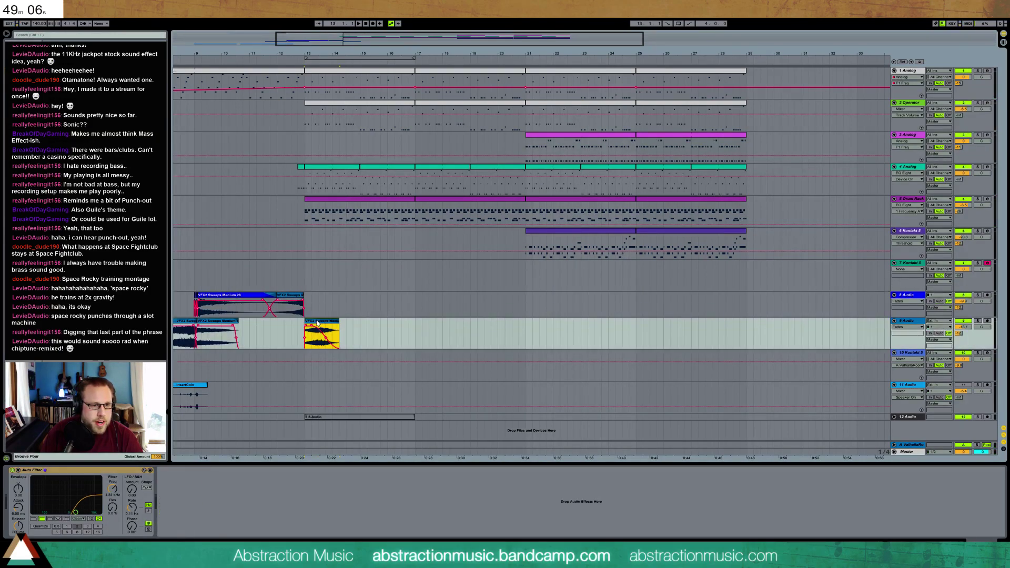
{"action": "key", "text": "space"}
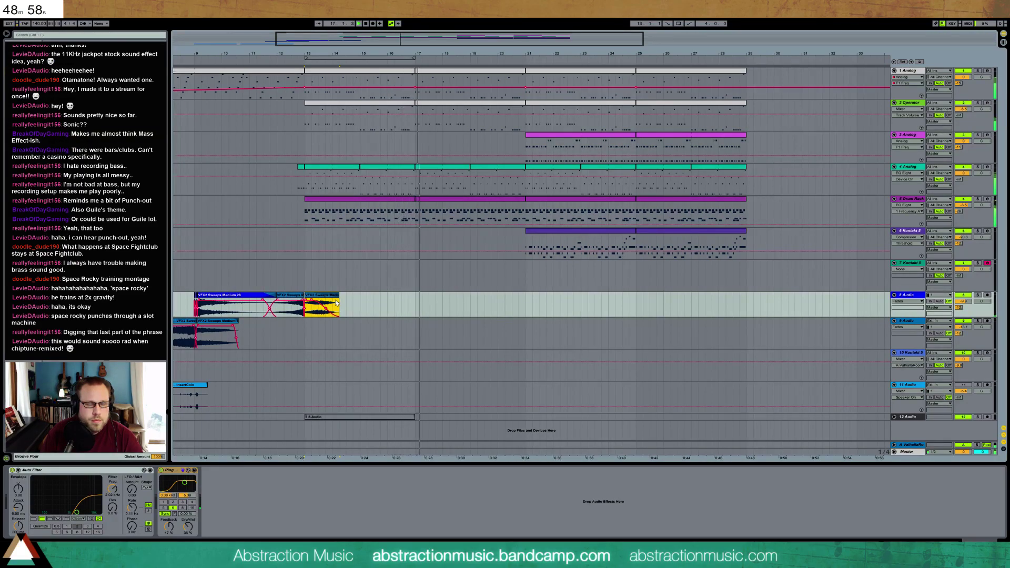
Step: Insert a new MIDI track and place it directly above the empty 7 Kontakt track
{"action": "left_click", "coordinate": [416, 283]}
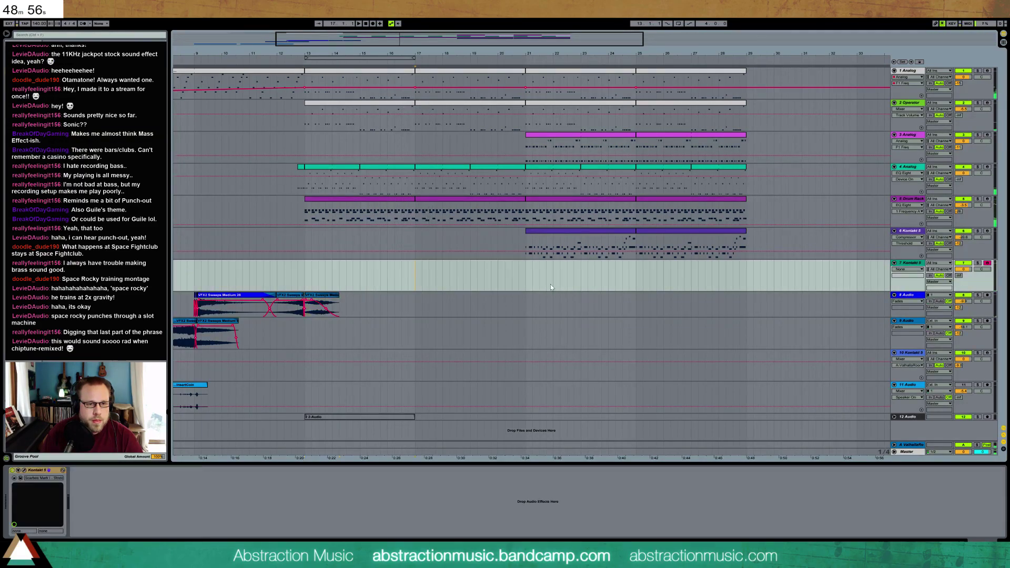
{"action": "left_click", "coordinate": [912, 265]}
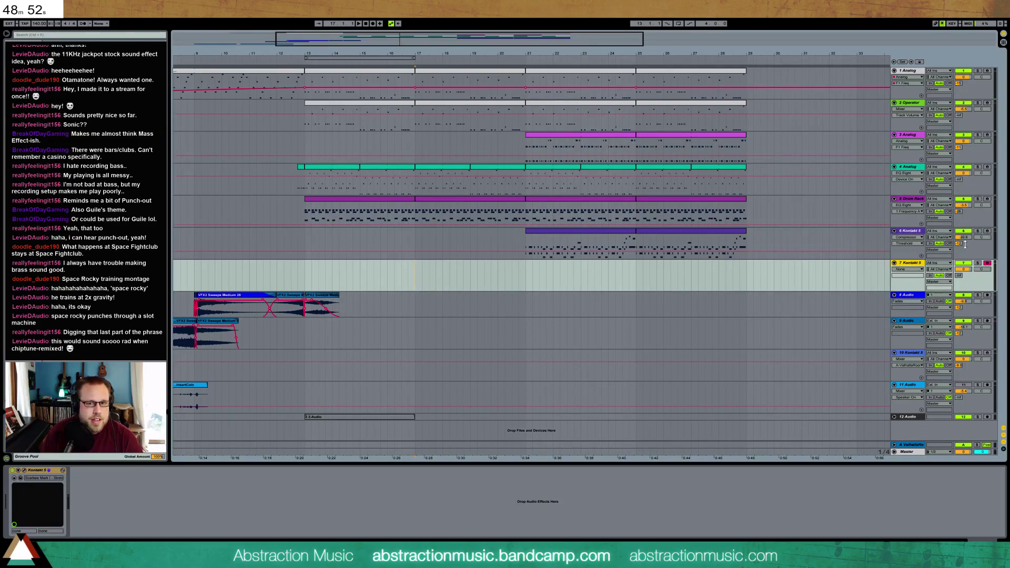
{"action": "key", "text": "ctrl+shift+t"}
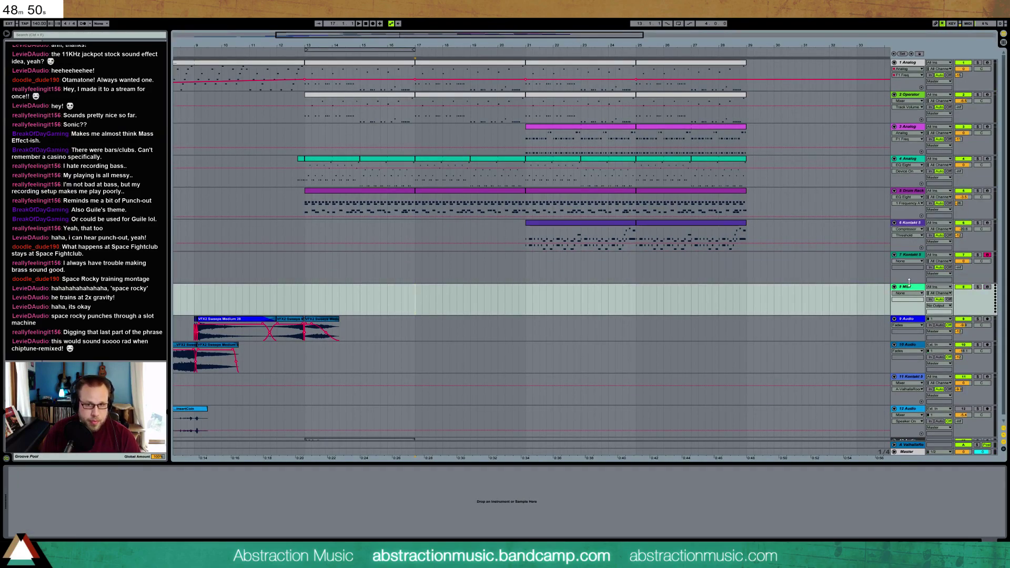
{"action": "left_click_drag", "start_coordinate": [912, 289], "coordinate": [911, 258]}
Step: Load an Analog instrument on the new MIDI track and raise its first filter's frequency slightly
{"action": "left_click_drag", "start_coordinate": [837, 254], "coordinate": [587, 255]}
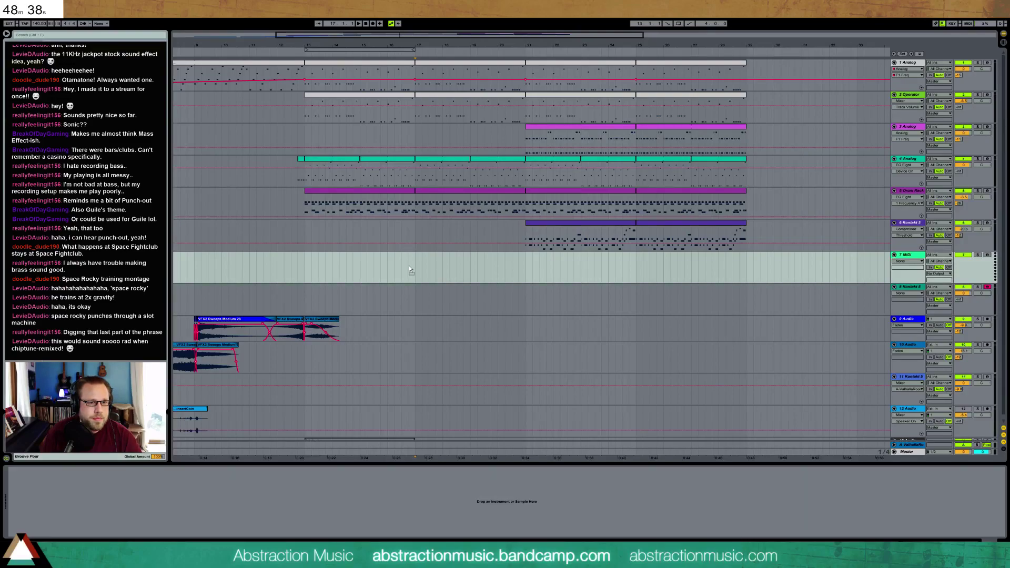
{"action": "left_click", "coordinate": [139, 482]}
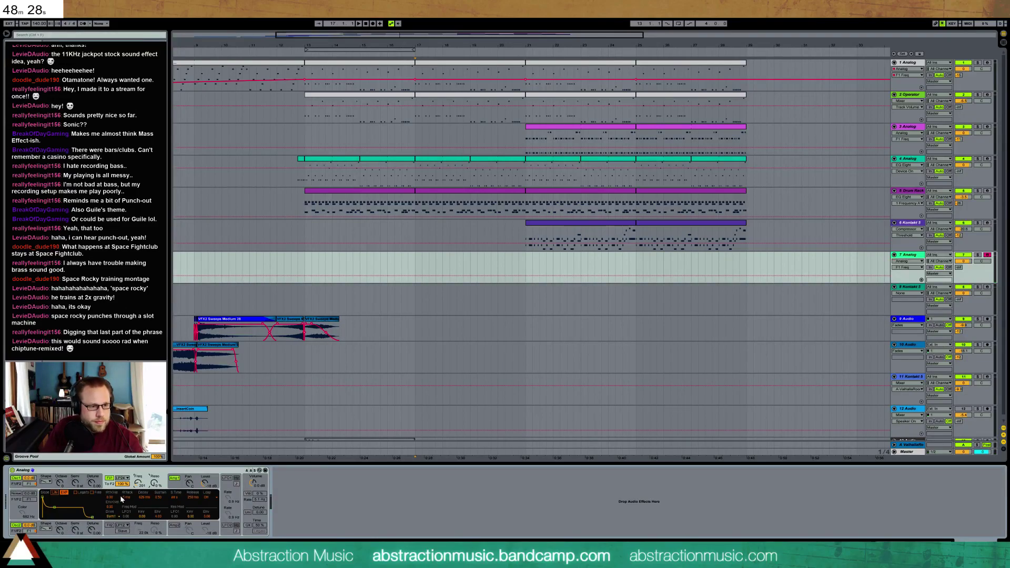
{"action": "left_click_drag", "start_coordinate": [138, 484], "coordinate": [138, 477]}
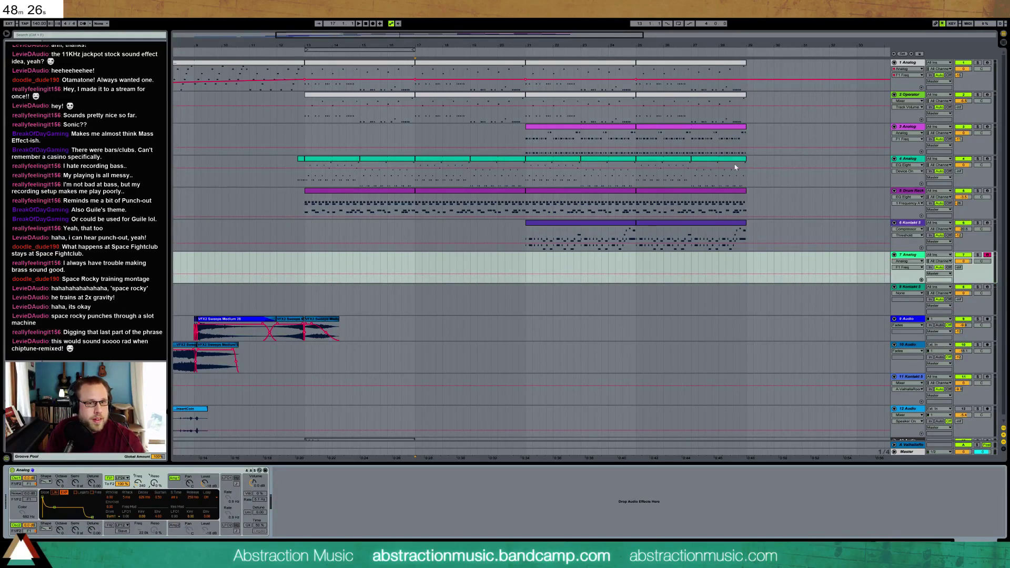
Step: Raise the 7 Analog track's send to A-ValhallaRoom and add a Ping Pong Delay after the instrument
{"action": "left_click_drag", "start_coordinate": [959, 267], "coordinate": [959, 236]}
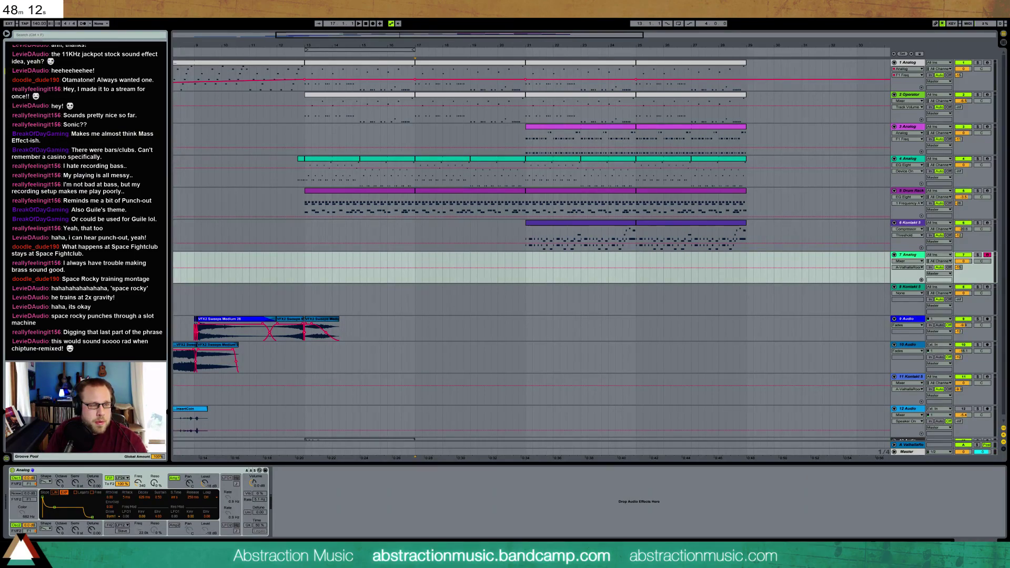
{"action": "left_click_drag", "start_coordinate": [105, 253], "coordinate": [316, 489]}
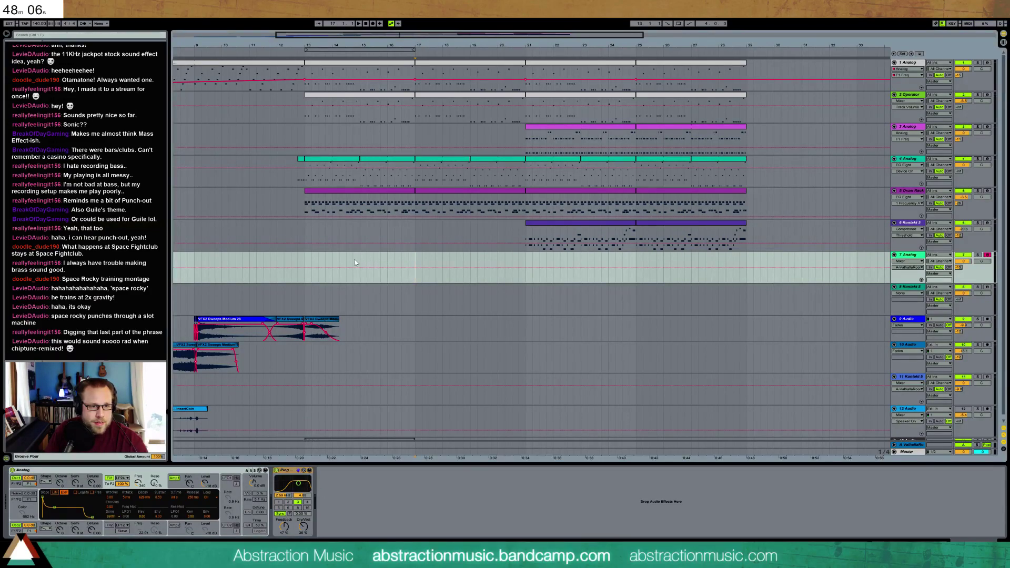
Step: Record two trial takes of a melody phrase on the 7 Analog track from bar 14
{"action": "left_click", "coordinate": [334, 260]}
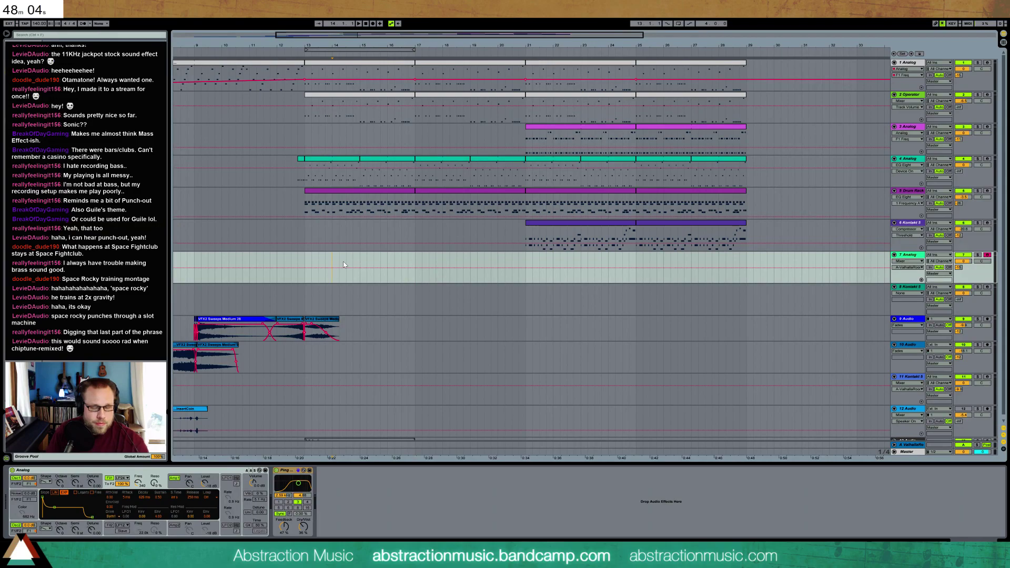
{"action": "key", "text": "F9"}
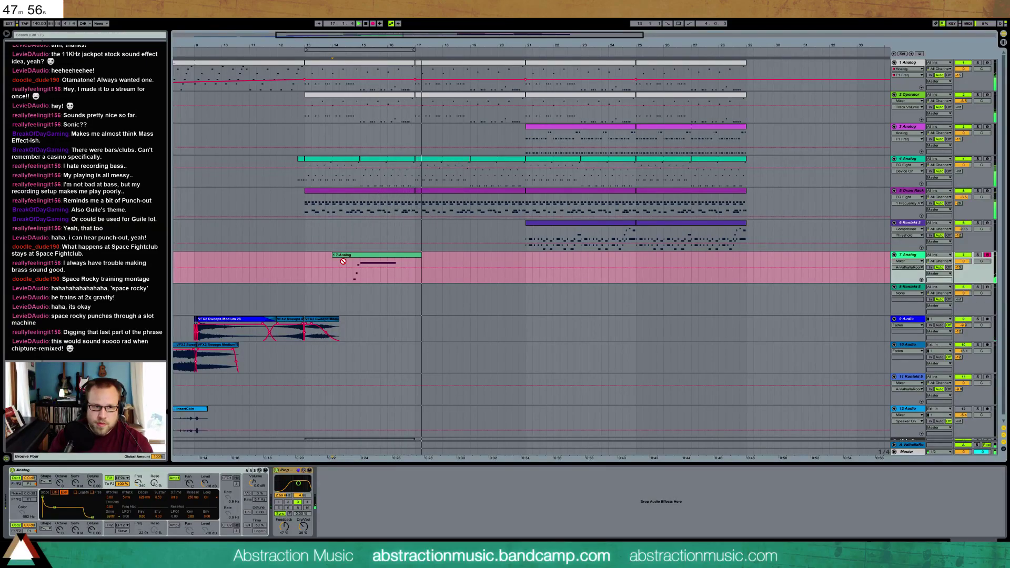
{"action": "key", "text": "space"}
{"action": "left_click", "coordinate": [332, 265]}
{"action": "key", "text": "F9"}
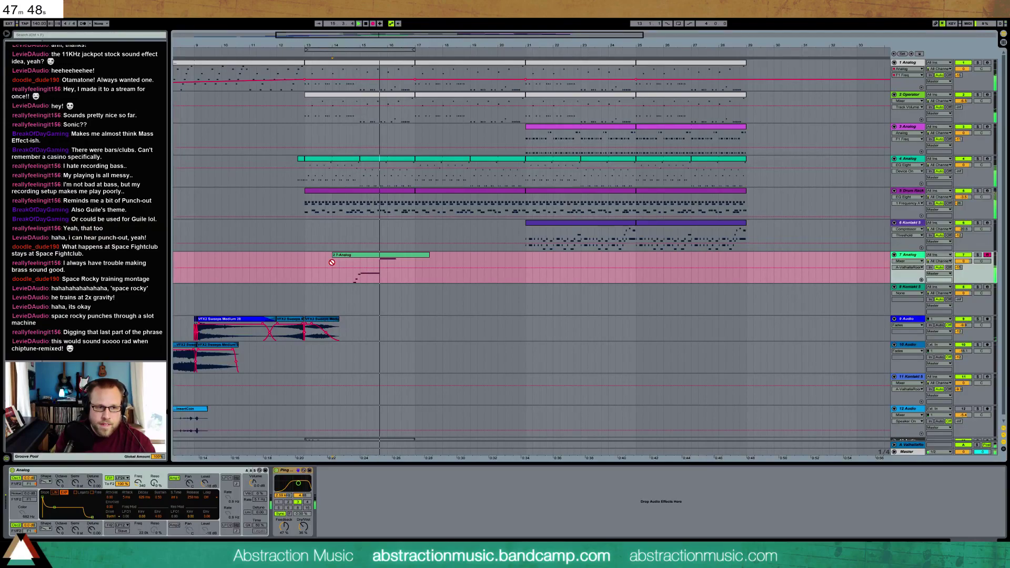
{"action": "key", "text": "space"}
Step: Record the melody on the 7 Analog track from bar 14, then record its continuation from bar 17
{"action": "key", "text": "F9"}
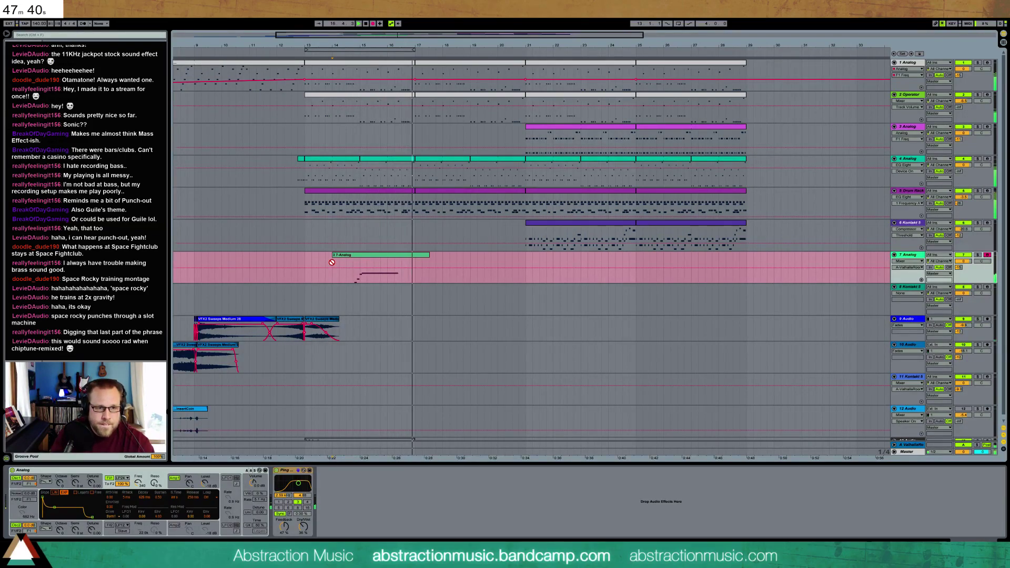
{"action": "key", "text": "space"}
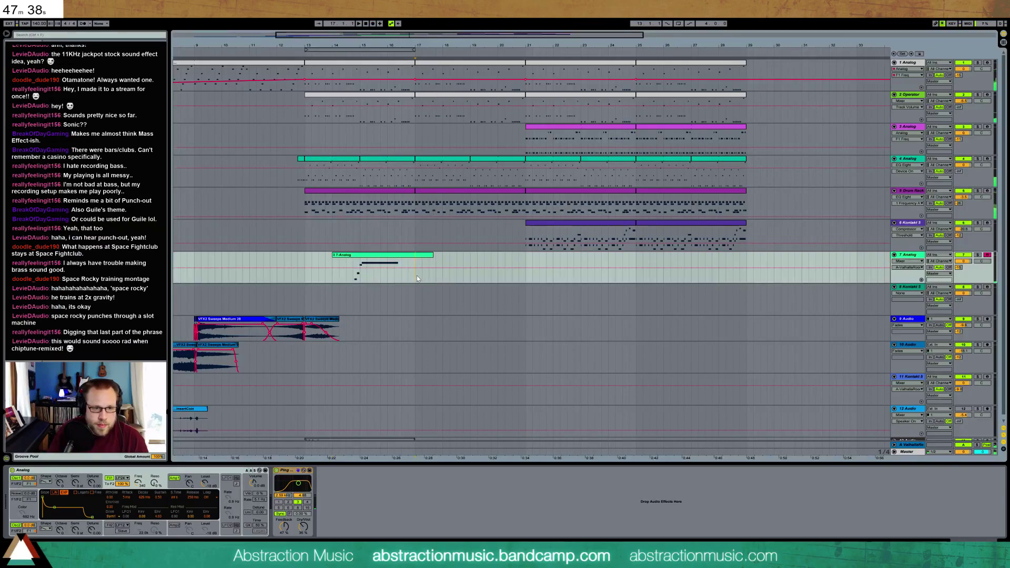
{"action": "key", "text": "F9"}
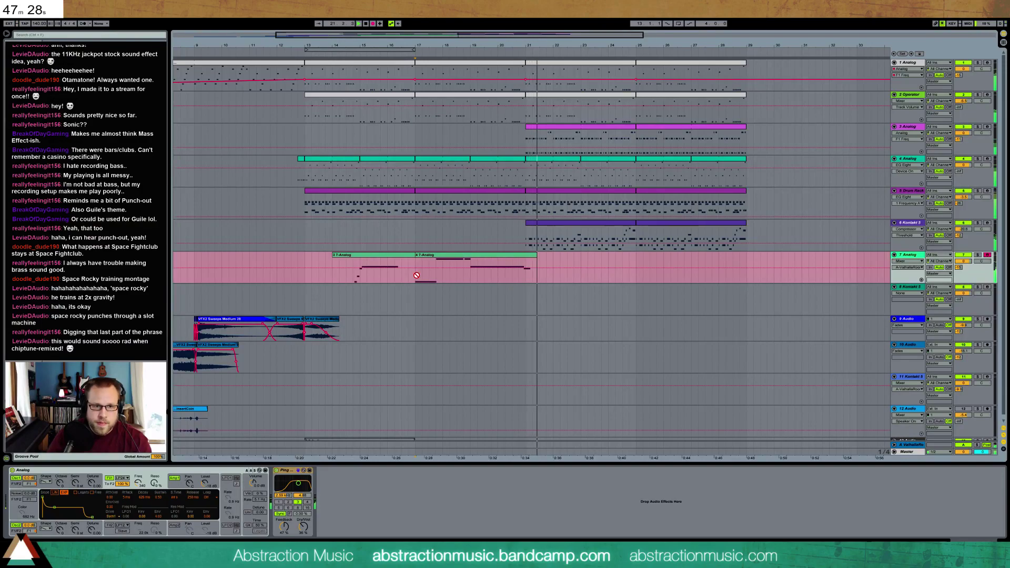
{"action": "key", "text": "space"}
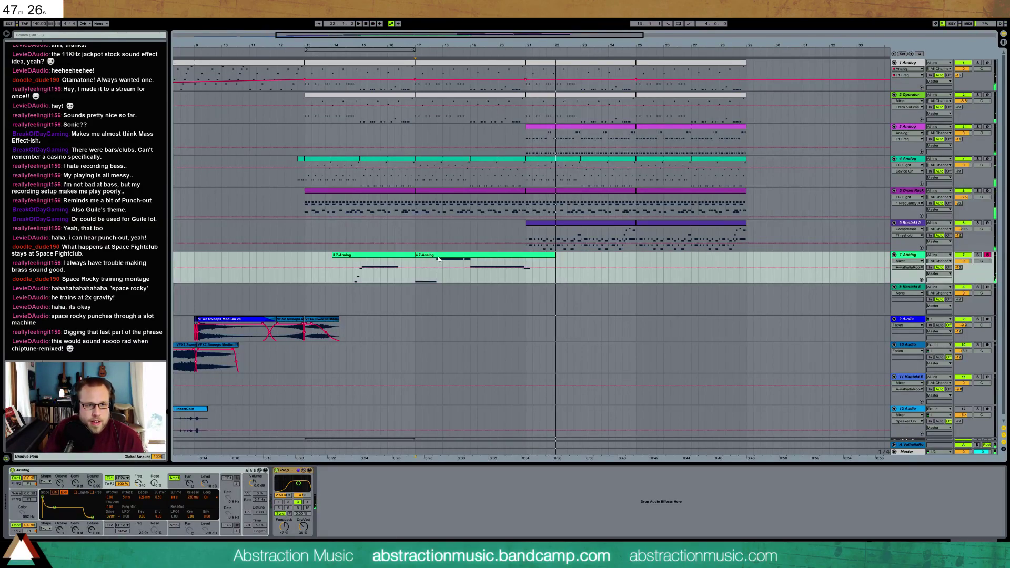
Step: Turn on unison in the 7 Analog track's instrument and select the recorded clip that starts at bar 17
{"action": "left_click", "coordinate": [247, 512]}
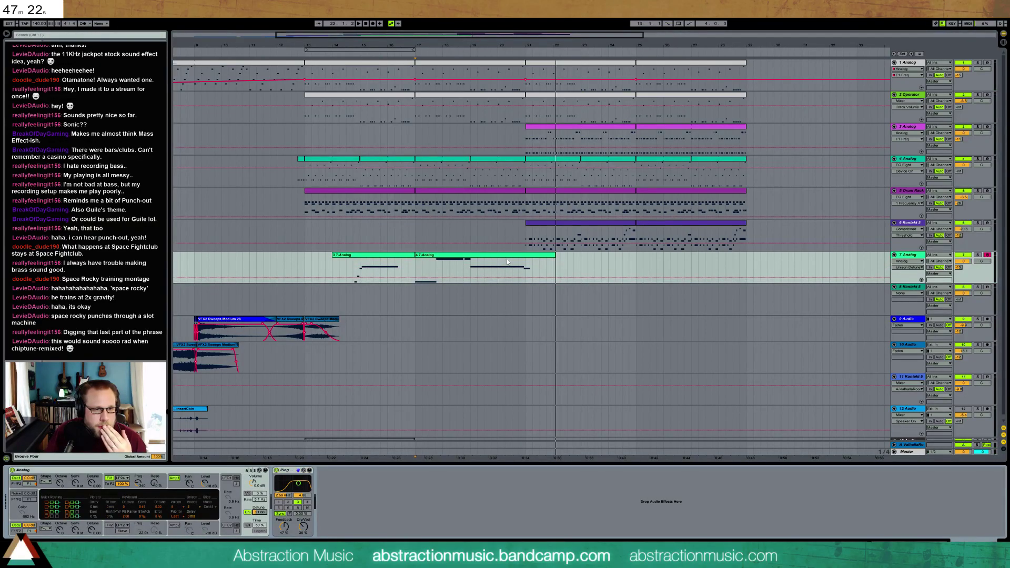
{"action": "left_click", "coordinate": [432, 263]}
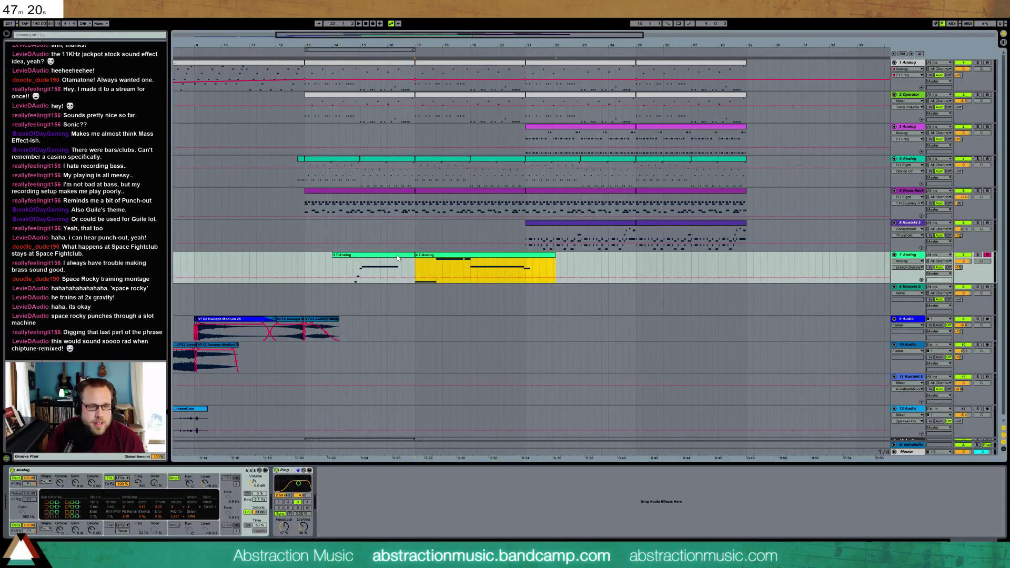
{"action": "left_click", "coordinate": [381, 255], "text": "shift"}
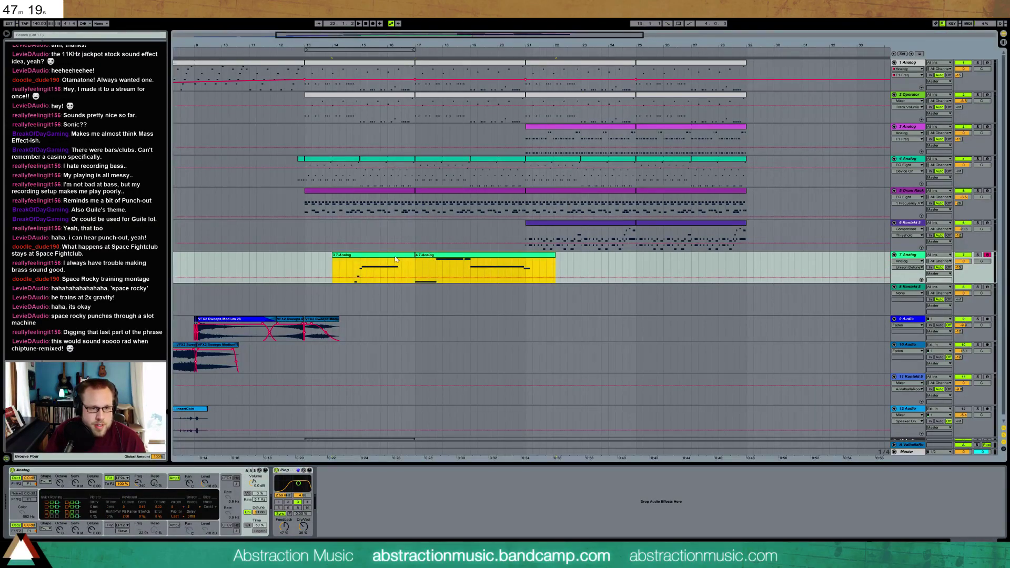
{"action": "left_click", "coordinate": [437, 256]}
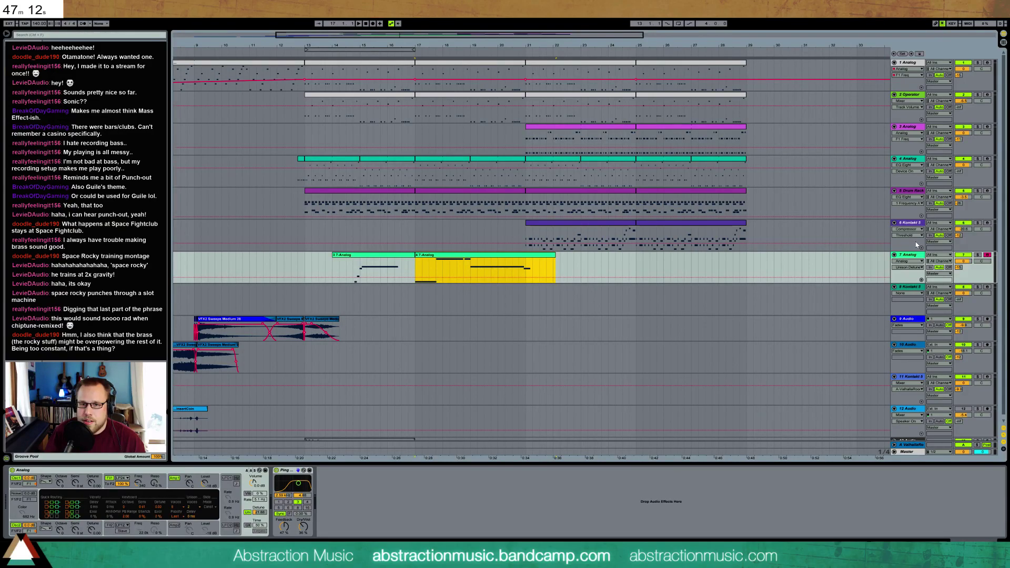
Step: Lower the 6 Kontakt 5 track's volume slightly and play back the arrangement from an earlier bar
{"action": "left_click_drag", "start_coordinate": [963, 229], "coordinate": [964, 233]}
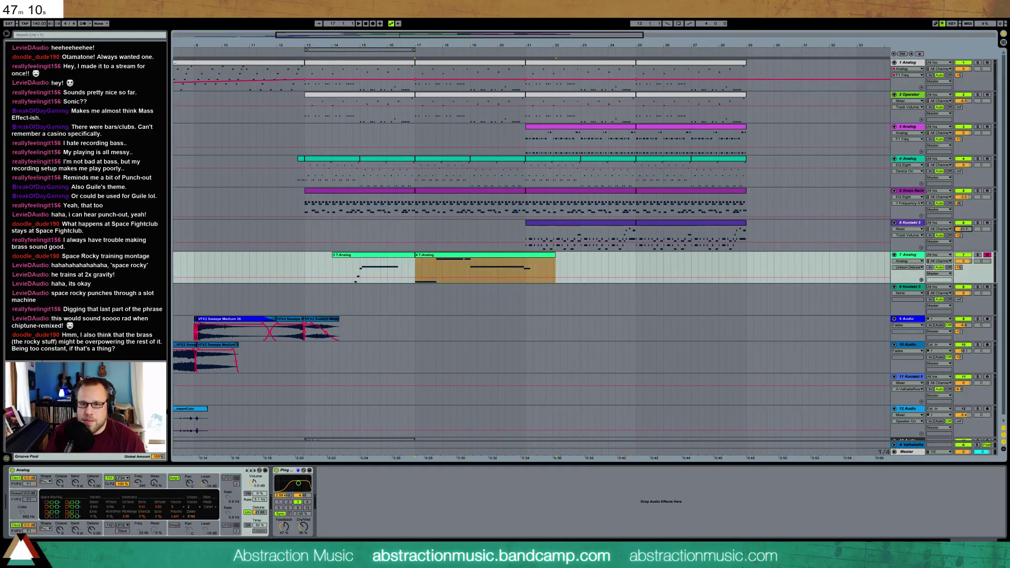
{"action": "left_click", "coordinate": [577, 238]}
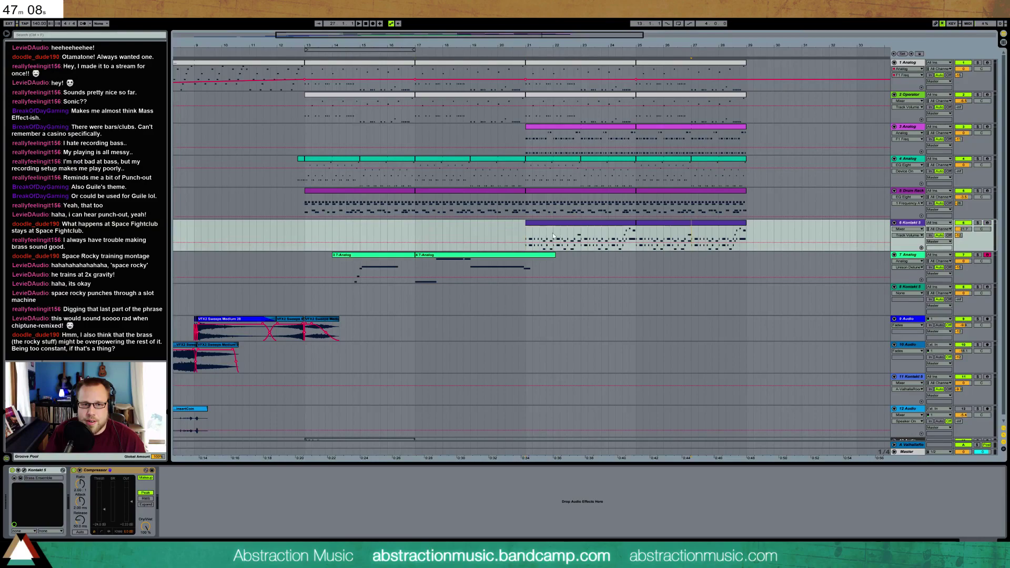
{"action": "left_click", "coordinate": [532, 235]}
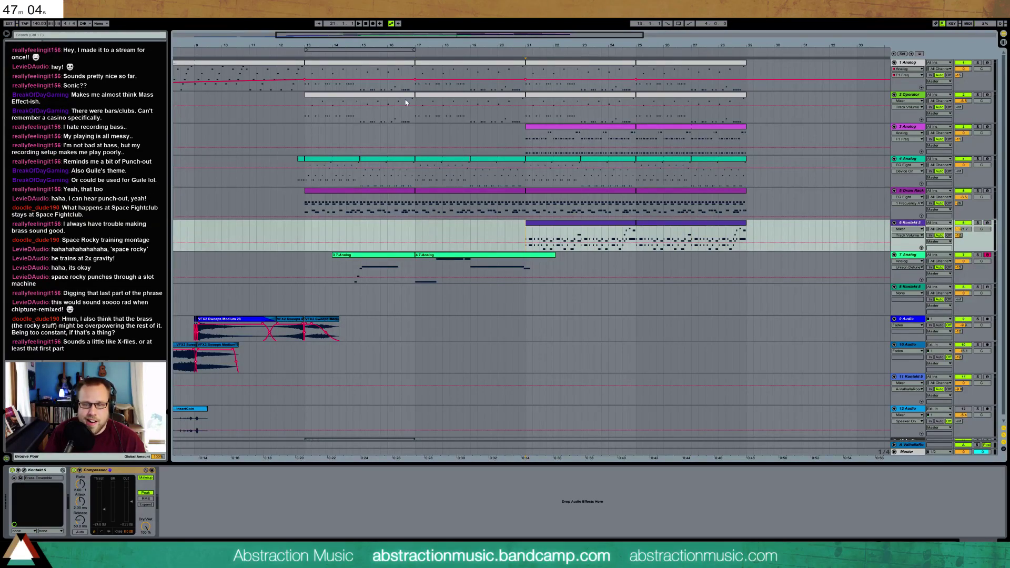
{"action": "left_click_drag", "start_coordinate": [394, 46], "coordinate": [411, 33]}
{"action": "left_click", "coordinate": [233, 52]}
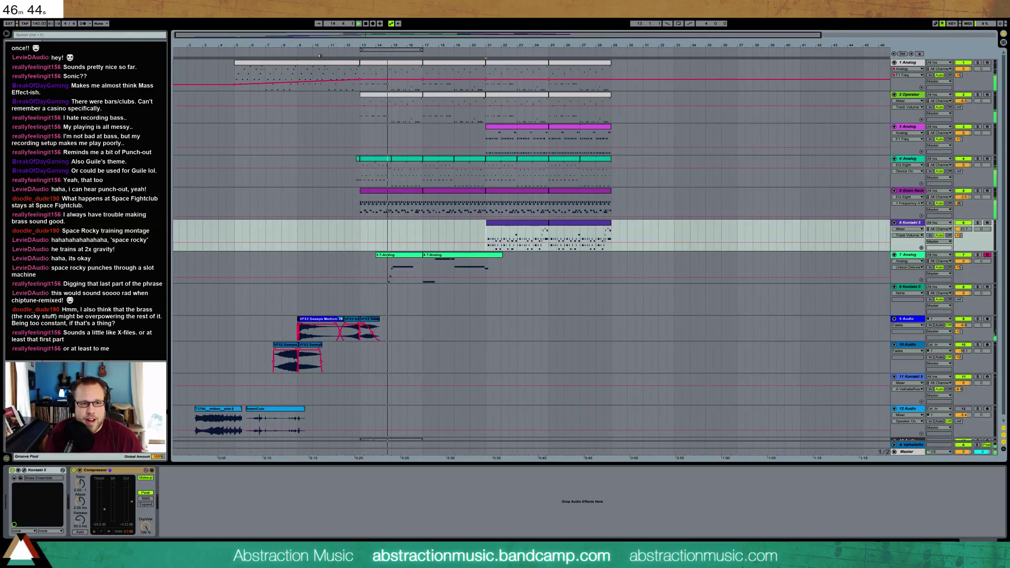
Step: Lower the 7 Analog track's volume slightly and play the section from bar 13
{"action": "left_click_drag", "start_coordinate": [963, 261], "coordinate": [963, 266]}
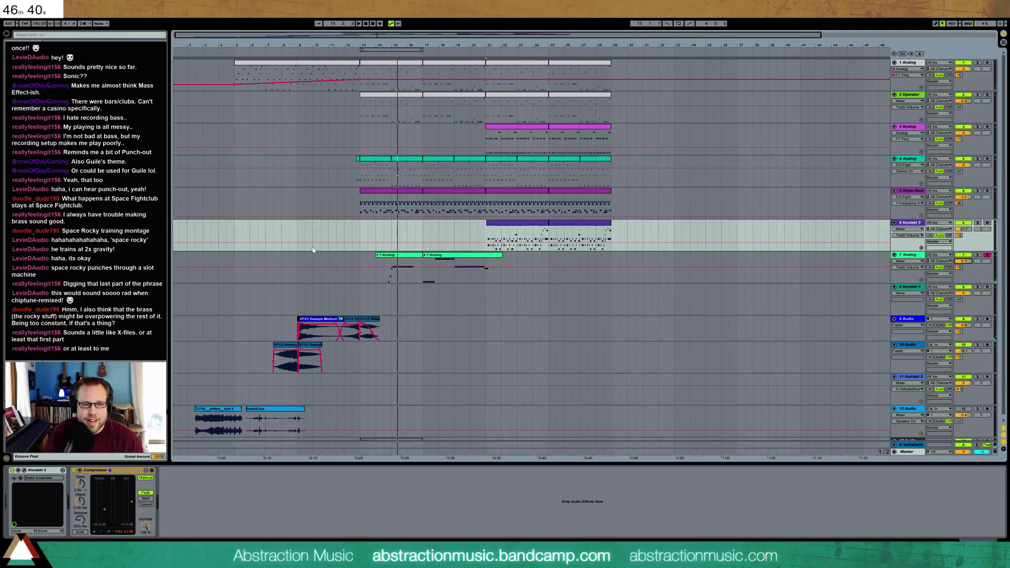
{"action": "left_click", "coordinate": [402, 255]}
{"action": "left_click", "coordinate": [360, 258]}
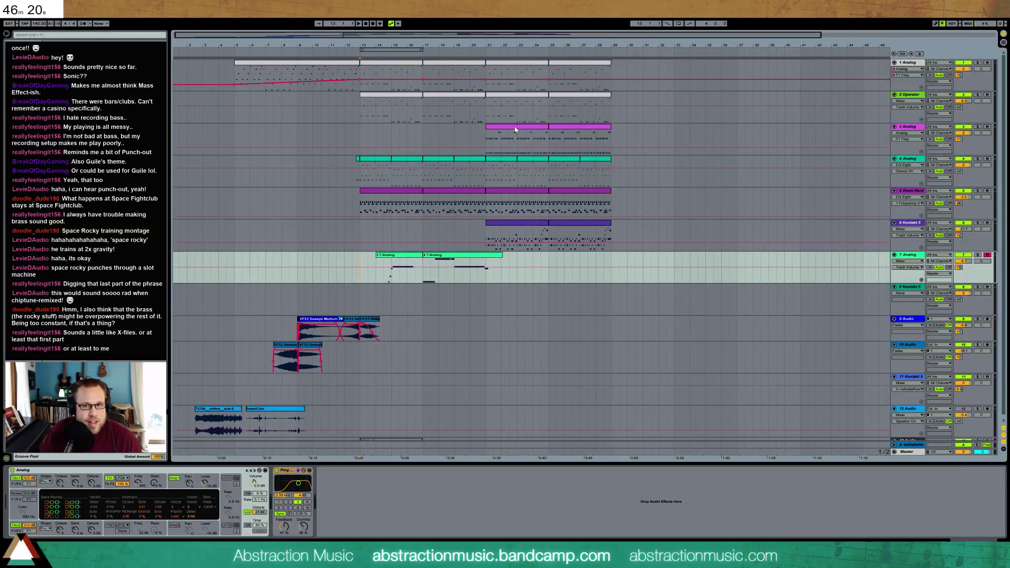
{"action": "key", "text": "space"}
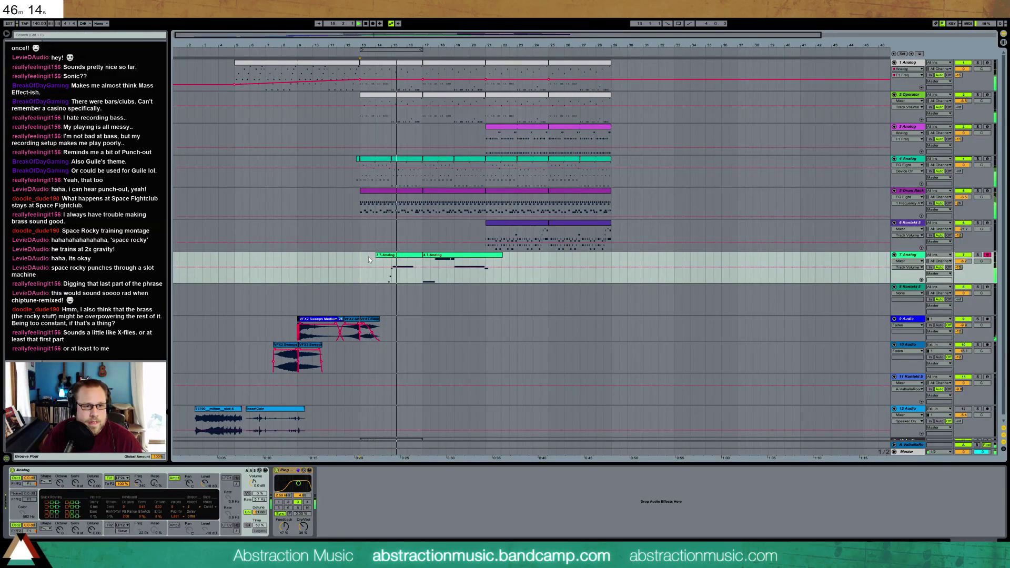
Step: Consolidate the two recorded 7 Analog clips into a single clip
{"action": "double_click", "coordinate": [435, 257]}
{"action": "left_click", "coordinate": [414, 256], "text": "shift"}
{"action": "key", "text": "ctrl+j"}
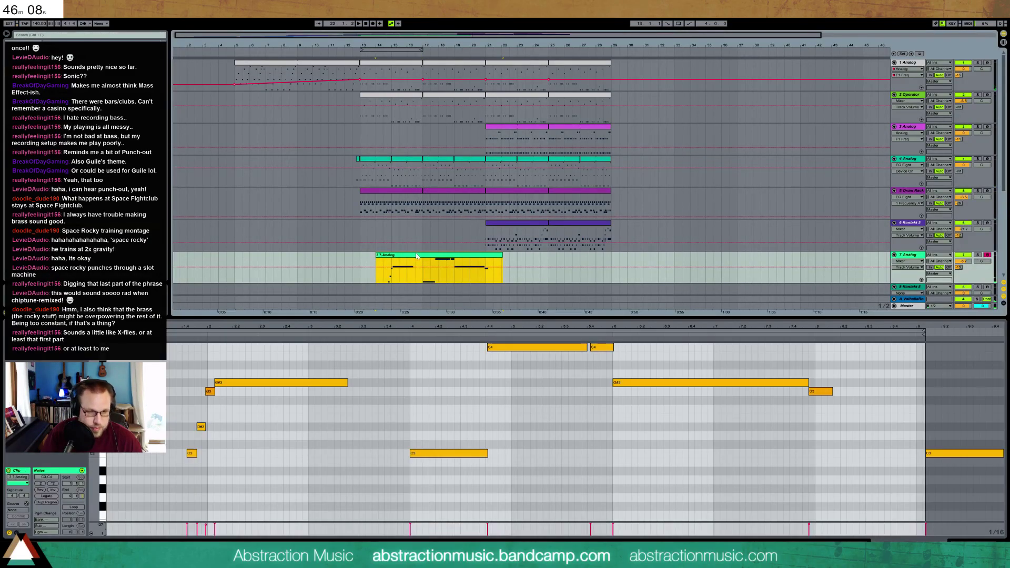
Step: Raise the C3 note at bar 17 in the consolidated 7 Analog clip to G3 and play the melody
{"action": "left_click", "coordinate": [452, 453]}
{"action": "key", "text": "Up"}
{"action": "key", "text": "Up"}
{"action": "key", "text": "Up"}
{"action": "key", "text": "Up"}
{"action": "key", "text": "Up"}
{"action": "key", "text": "Up"}
{"action": "key", "text": "Up"}
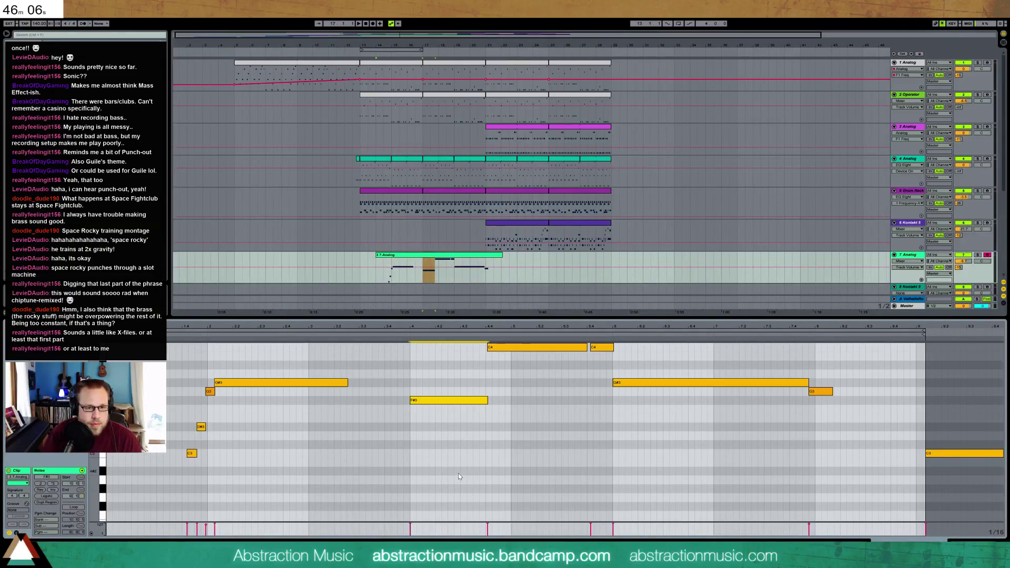
{"action": "scroll", "coordinate": [553, 463], "scroll_direction": "up", "scroll_amount": 2}
{"action": "key", "text": "space"}
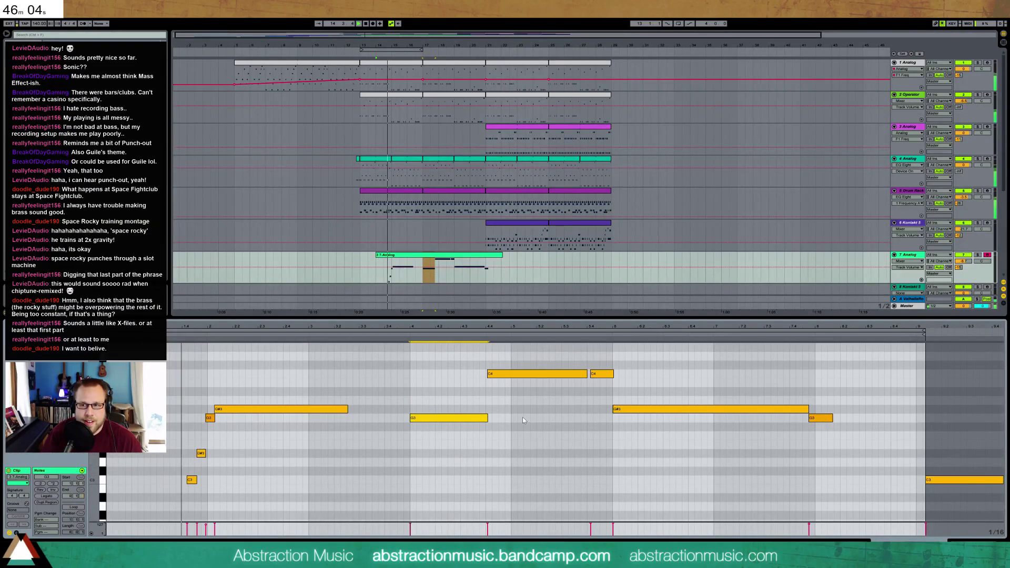
Step: Nudge the melody's four opening notes slightly earlier, then move only the first C3 slightly back
{"action": "left_click_drag", "start_coordinate": [186, 390], "coordinate": [260, 508]}
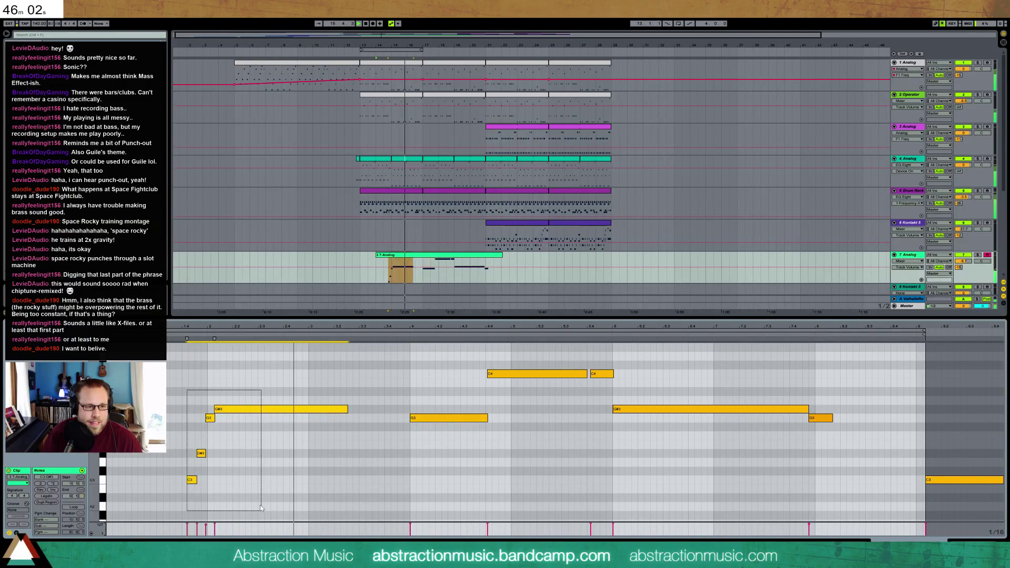
{"action": "key", "text": "Left"}
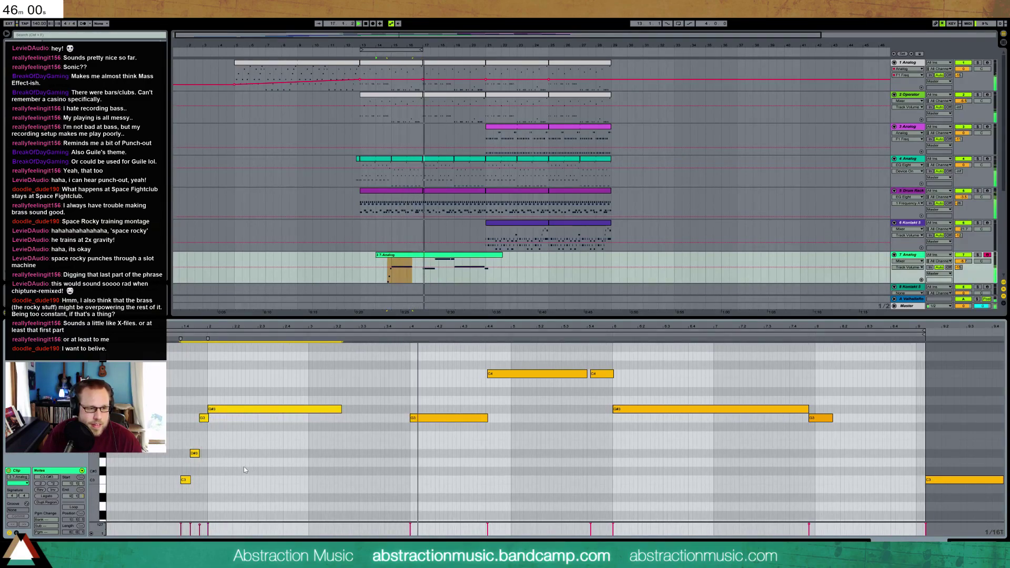
{"action": "left_click", "coordinate": [185, 479]}
{"action": "key", "text": "Right"}
{"action": "left_click", "coordinate": [195, 453]}
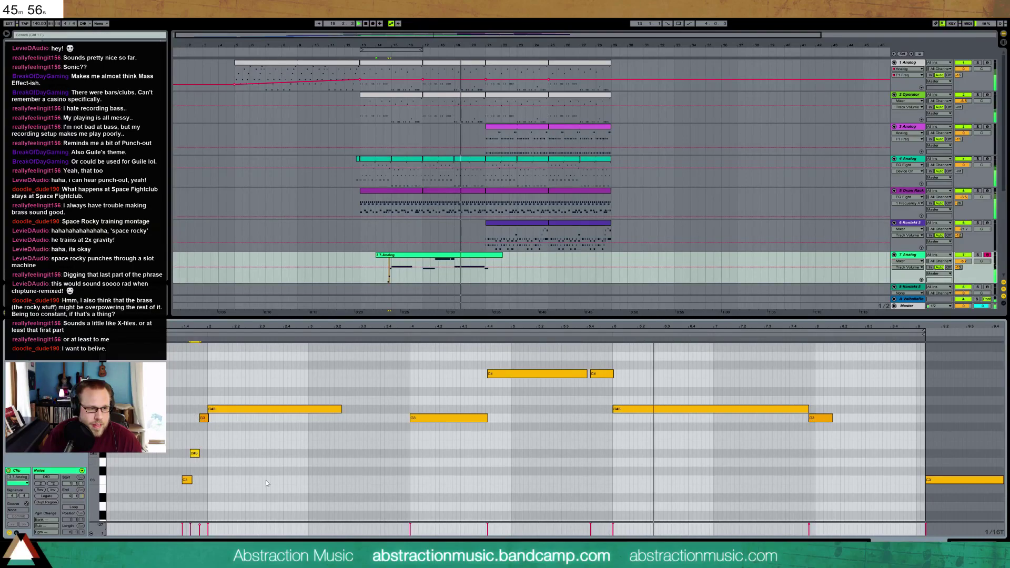
Step: Widen the note grid to 1/8T, move the final G3 slightly later and shorten the bar 17 G3, long C4 and second G#3
{"action": "key", "text": "ctrl+2"}
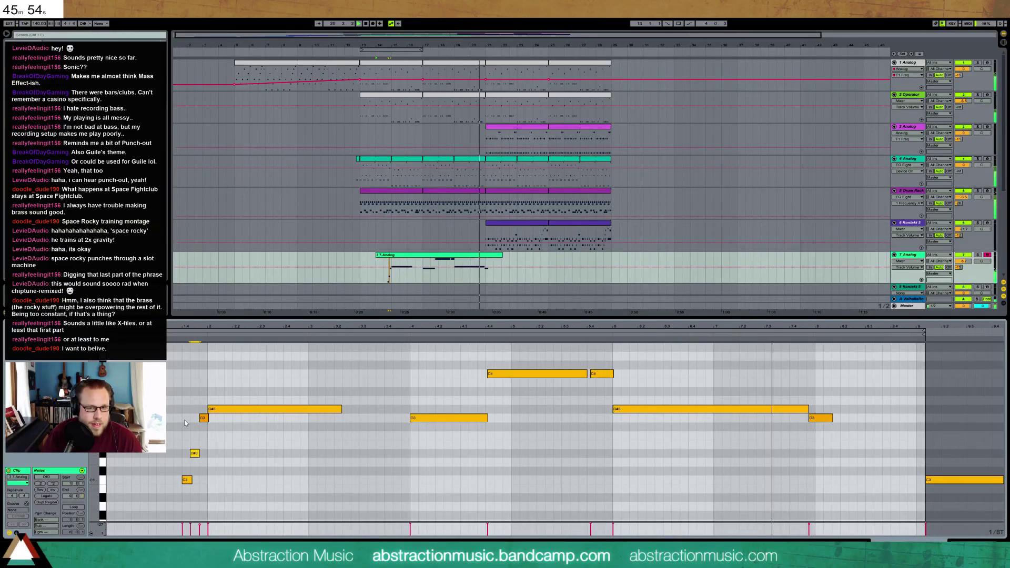
{"action": "left_click_drag", "start_coordinate": [809, 409], "coordinate": [827, 421]}
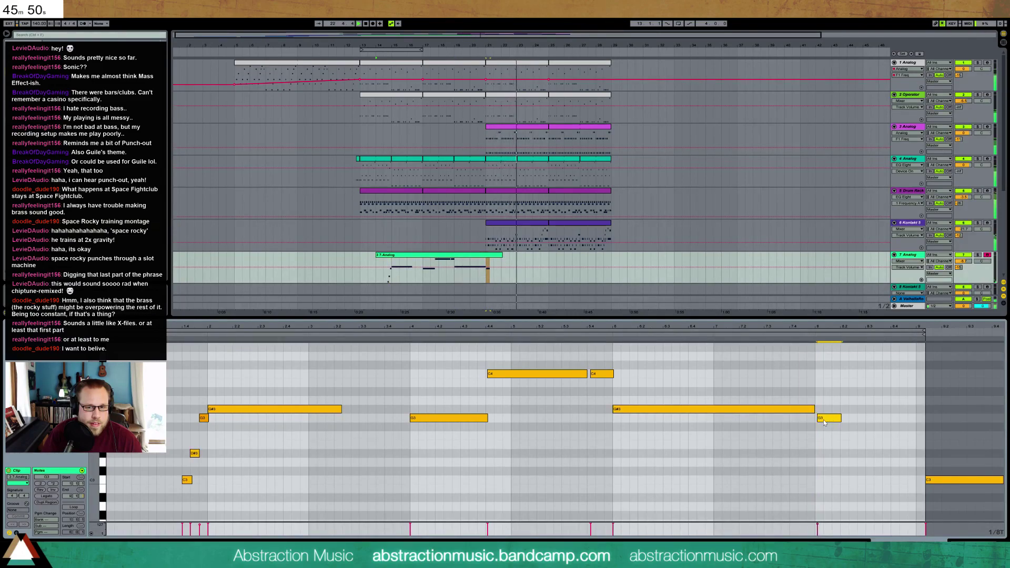
{"action": "left_click", "coordinate": [487, 418]}
{"action": "left_click_drag", "start_coordinate": [487, 418], "coordinate": [471, 418]}
{"action": "left_click_drag", "start_coordinate": [584, 374], "coordinate": [570, 377]}
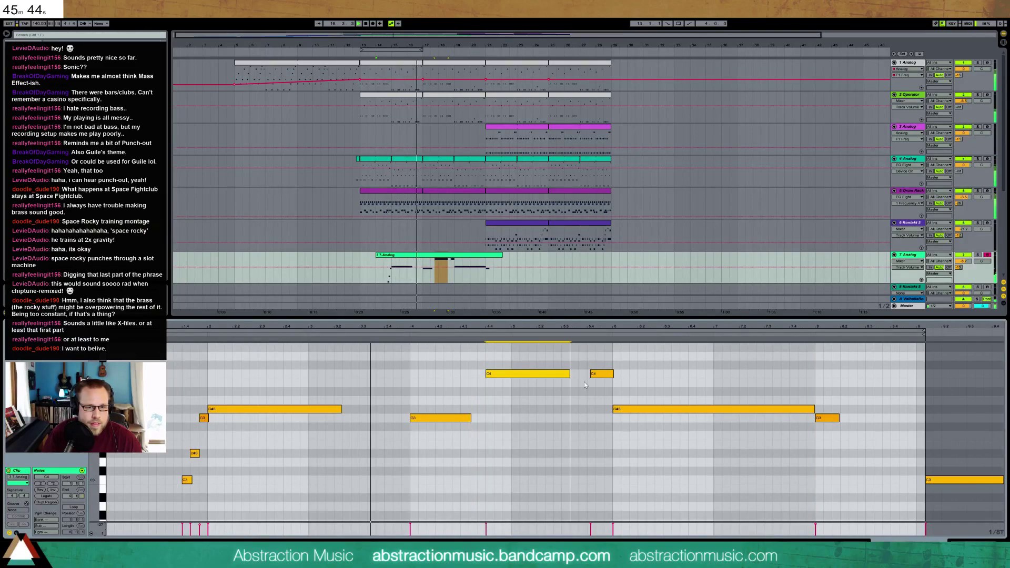
{"action": "left_click_drag", "start_coordinate": [799, 408], "coordinate": [797, 408]}
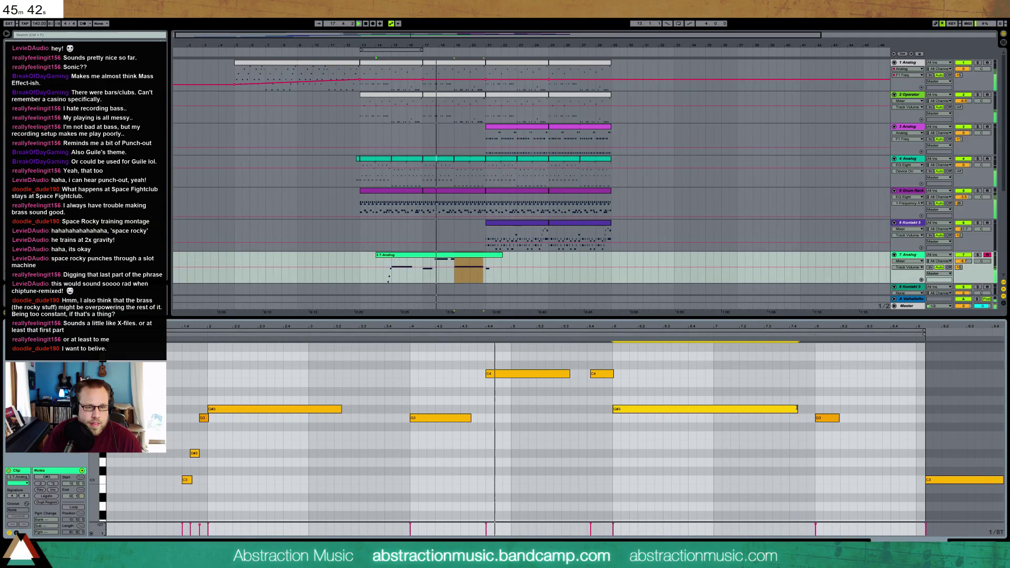
Step: Raise the short second C4 note to D#4 and lengthen the melody's final G3
{"action": "left_click", "coordinate": [602, 374]}
{"action": "key", "text": "Up"}
{"action": "key", "text": "Up"}
{"action": "key", "text": "Up"}
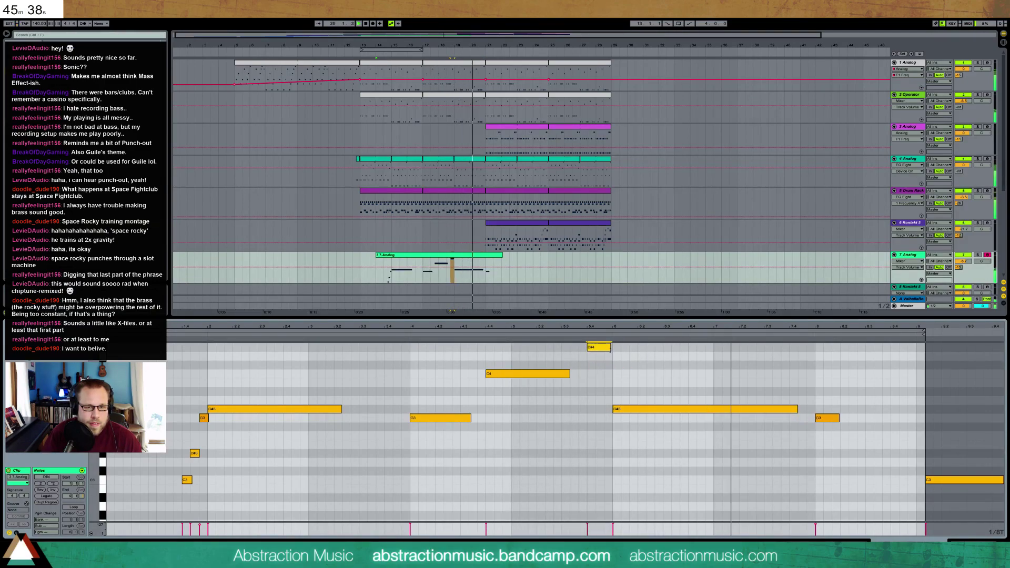
{"action": "left_click", "coordinate": [706, 362]}
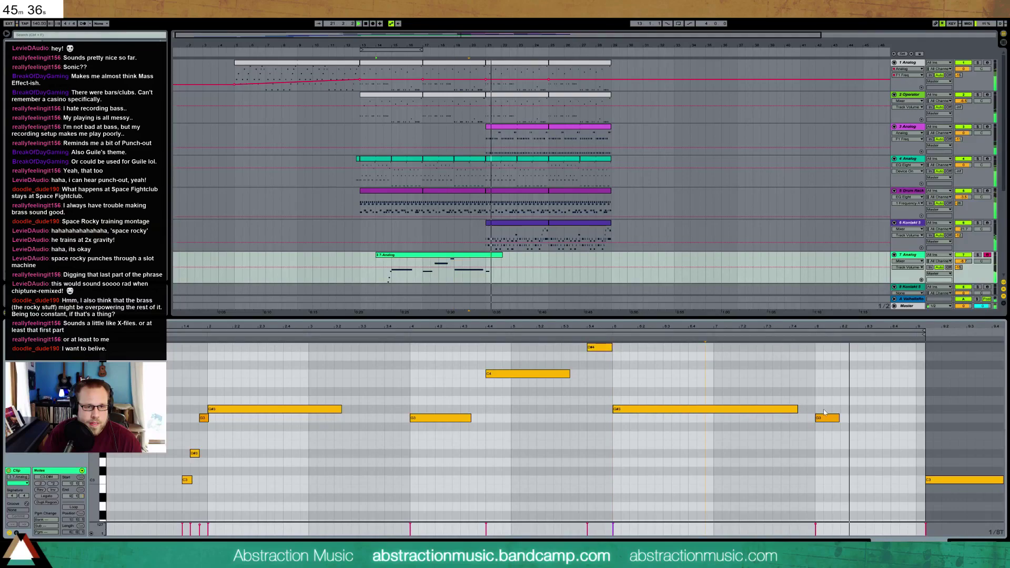
{"action": "left_click_drag", "start_coordinate": [839, 418], "coordinate": [865, 419]}
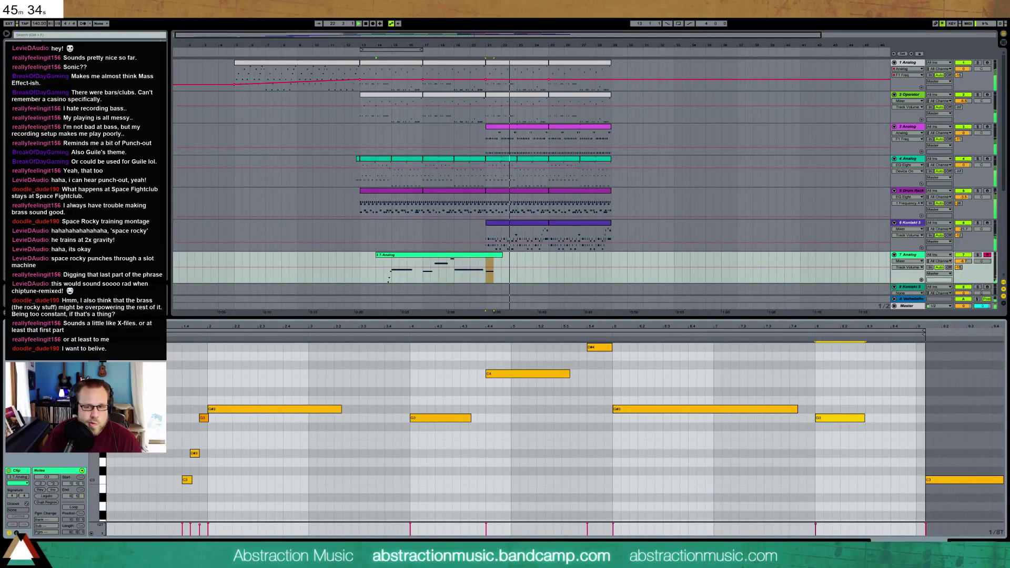
Step: Raise the 7 Analog track's volume slightly, adjust its first filter's frequency and play from bar 14
{"action": "key", "text": "shift+Tab"}
{"action": "left_click_drag", "start_coordinate": [964, 261], "coordinate": [964, 256]}
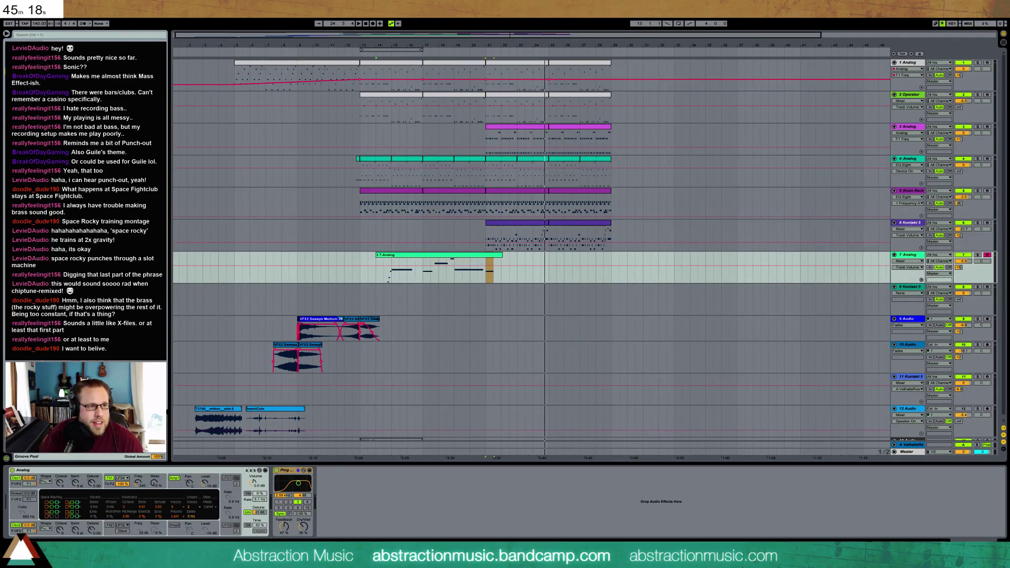
{"action": "left_click", "coordinate": [141, 486]}
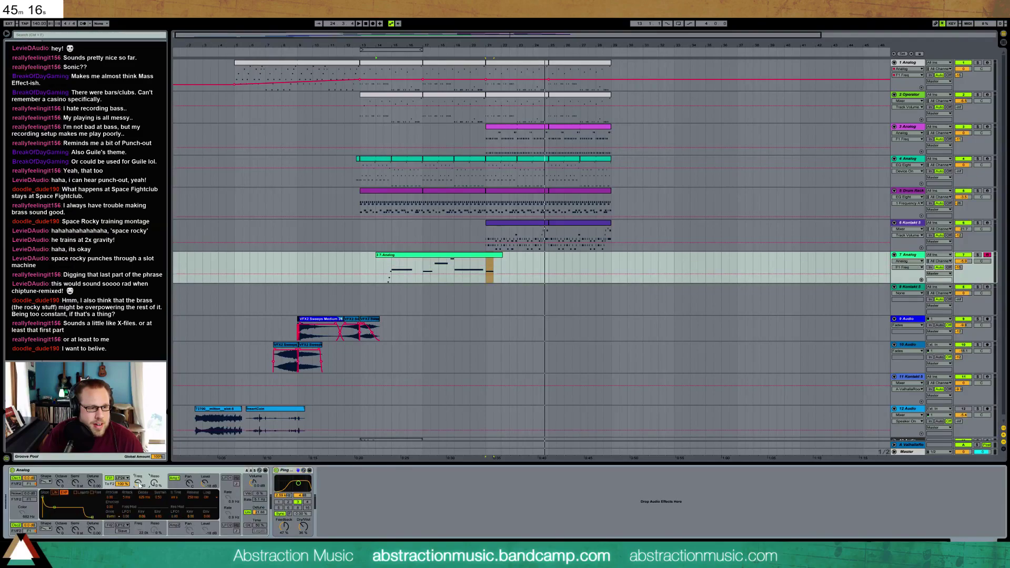
{"action": "left_click", "coordinate": [385, 267]}
{"action": "key", "text": "space"}
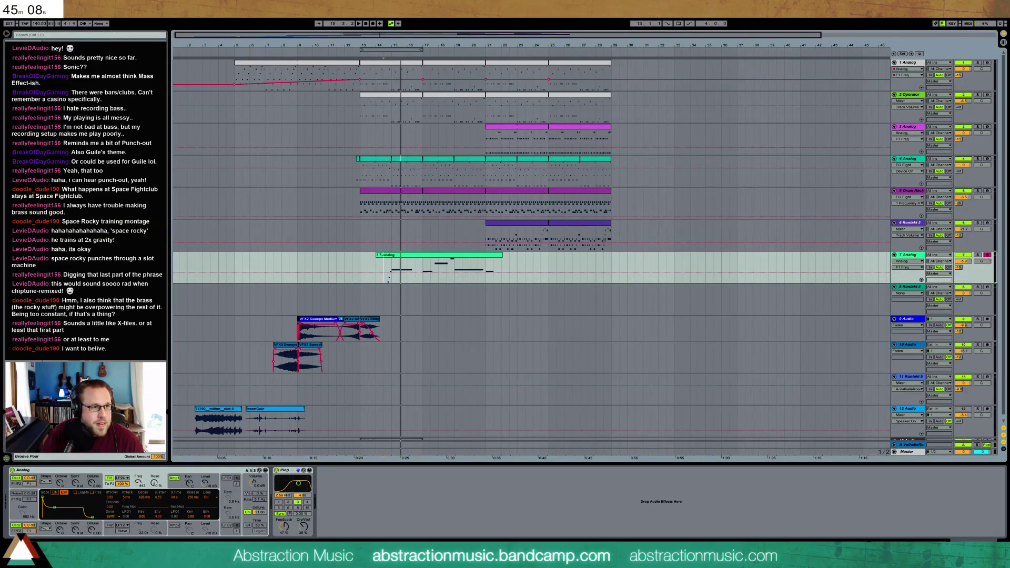
Step: Add an Auto Pan between the 7 Analog instrument and the Ping Pong Delay, raising its rate and lowering its phase
{"action": "left_click_drag", "start_coordinate": [79, 68], "coordinate": [282, 460]}
{"action": "left_click_drag", "start_coordinate": [301, 508], "coordinate": [335, 441]}
{"action": "left_click_drag", "start_coordinate": [319, 509], "coordinate": [319, 545]}
{"action": "key", "text": "space"}
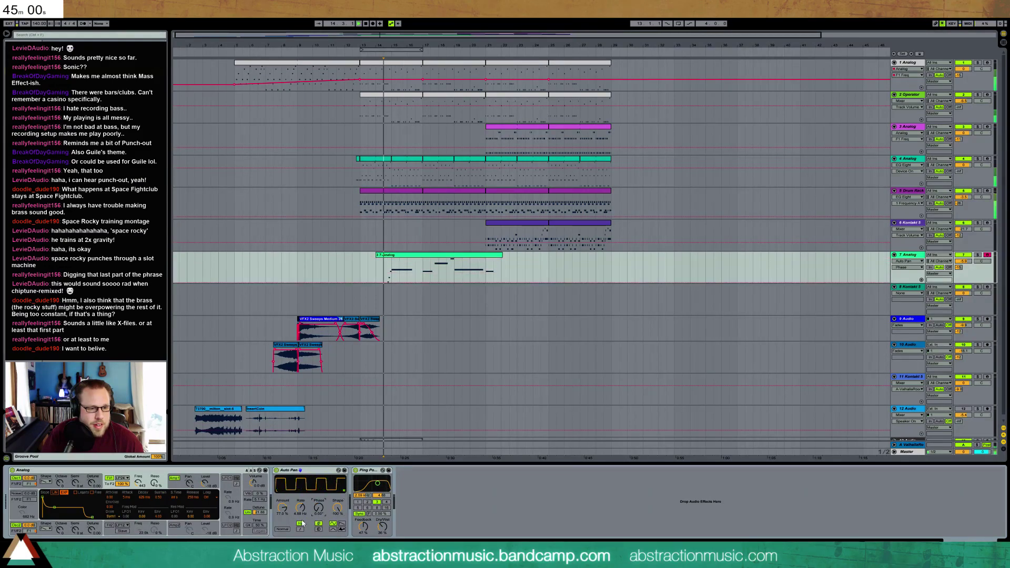
{"action": "mouse_move", "coordinate": [300, 508]}
{"action": "left_mouse_down"}
{"action": "mouse_move", "coordinate": [300, 493]}
{"action": "mouse_move", "coordinate": [282, 515]}
{"action": "mouse_move", "coordinate": [301, 506]}
{"action": "left_mouse_up"}
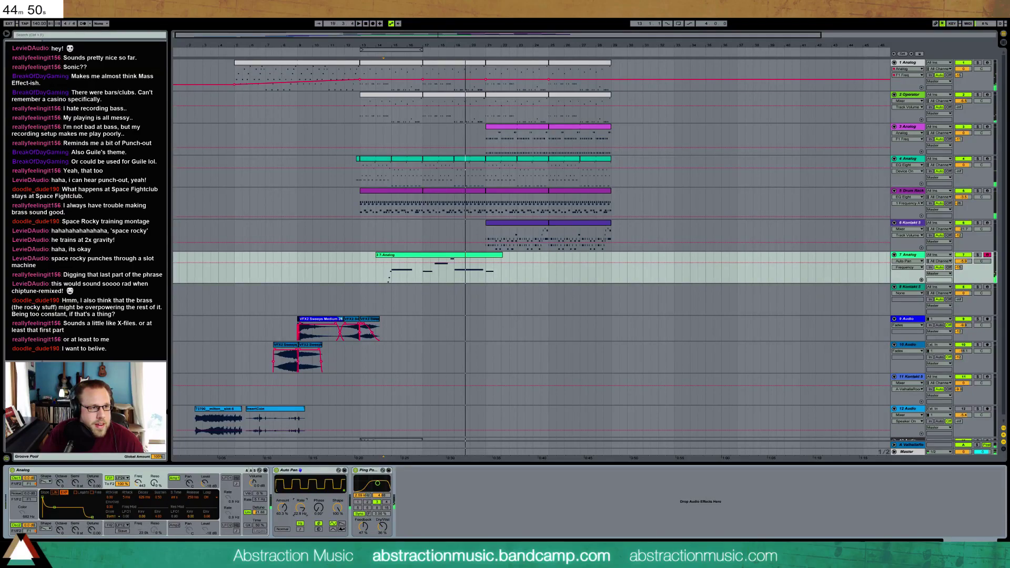
Step: Add Erosion between the Auto Pan and Ping Pong Delay, set its mode to Noise and lower its frequency
{"action": "left_click_drag", "start_coordinate": [95, 158], "coordinate": [398, 498]}
{"action": "key", "text": "space"}
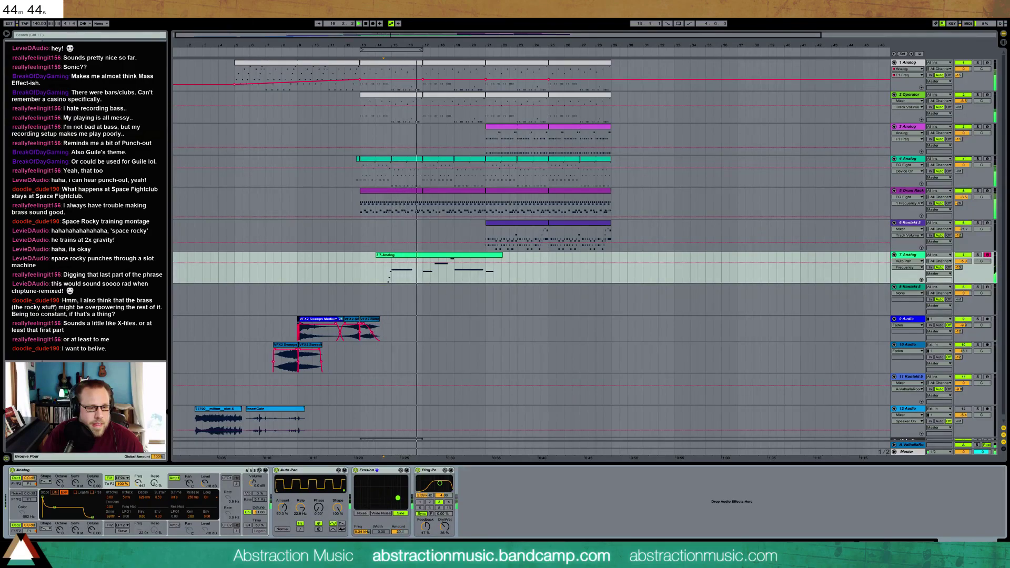
{"action": "left_click", "coordinate": [361, 513]}
{"action": "left_click_drag", "start_coordinate": [398, 498], "coordinate": [372, 497]}
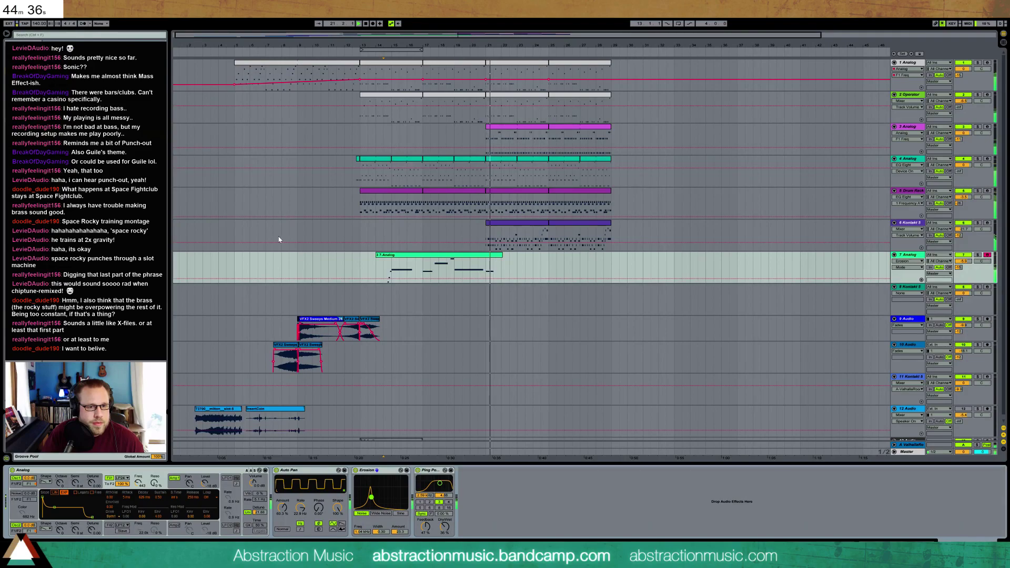
Step: Add Overdrive between Erosion and the Ping Pong Delay on the 7 Analog track and lower its Dry/Wet
{"action": "key", "text": "space"}
{"action": "left_click", "coordinate": [480, 257]}
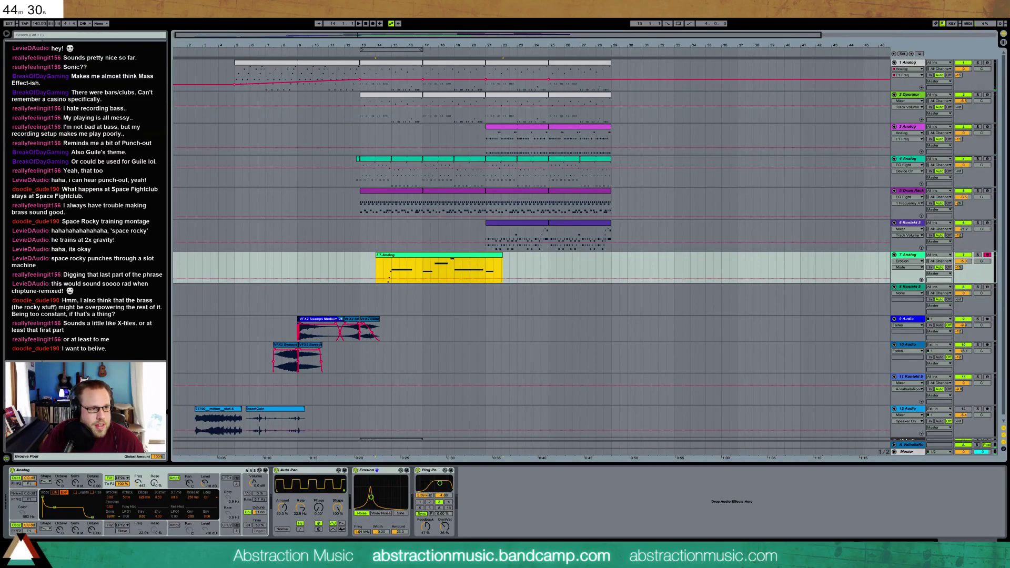
{"action": "left_click_drag", "start_coordinate": [100, 206], "coordinate": [438, 496]}
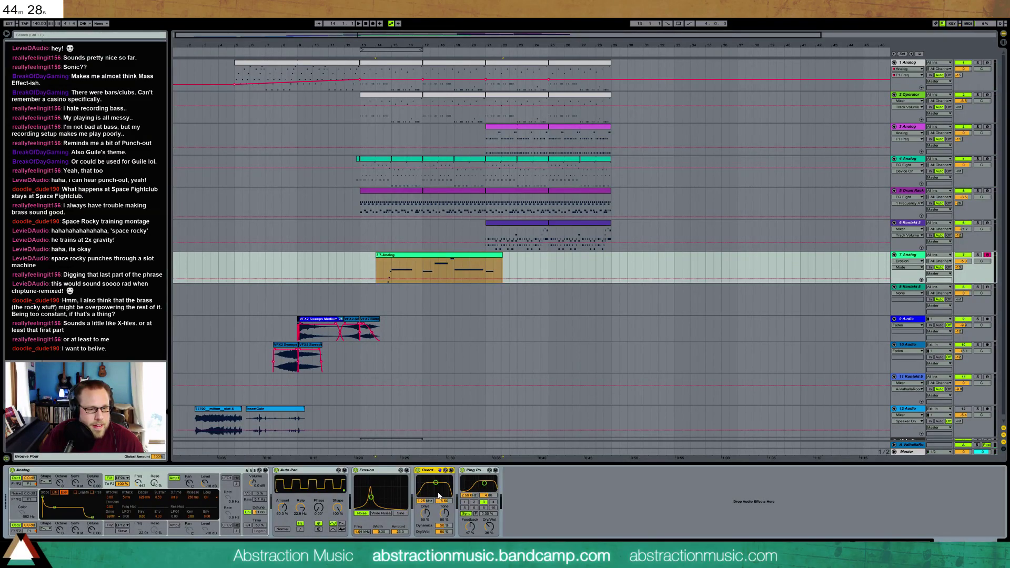
{"action": "left_click_drag", "start_coordinate": [444, 532], "coordinate": [444, 553]}
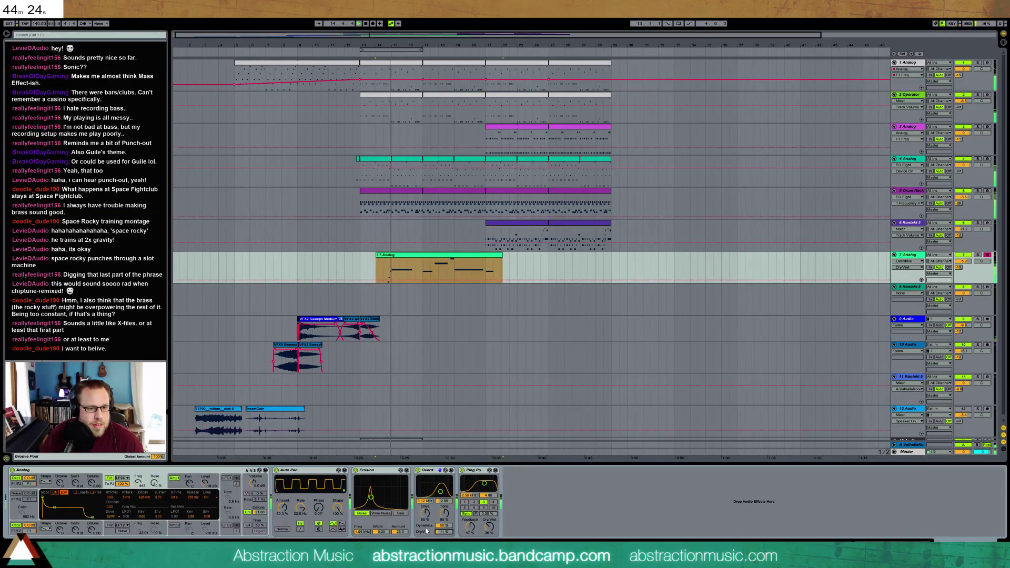
Step: Copy the Overdrive to the Drum Rack track between EQ Eight and Glue Compressor, adjusting its Dry/Wet and filter
{"action": "left_click", "coordinate": [427, 471]}
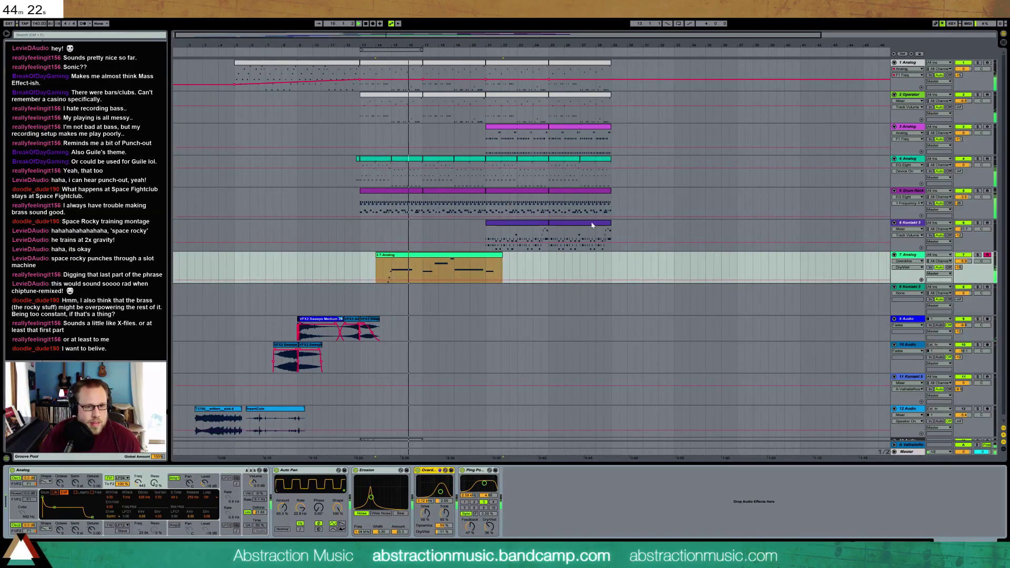
{"action": "left_click", "coordinate": [619, 205]}
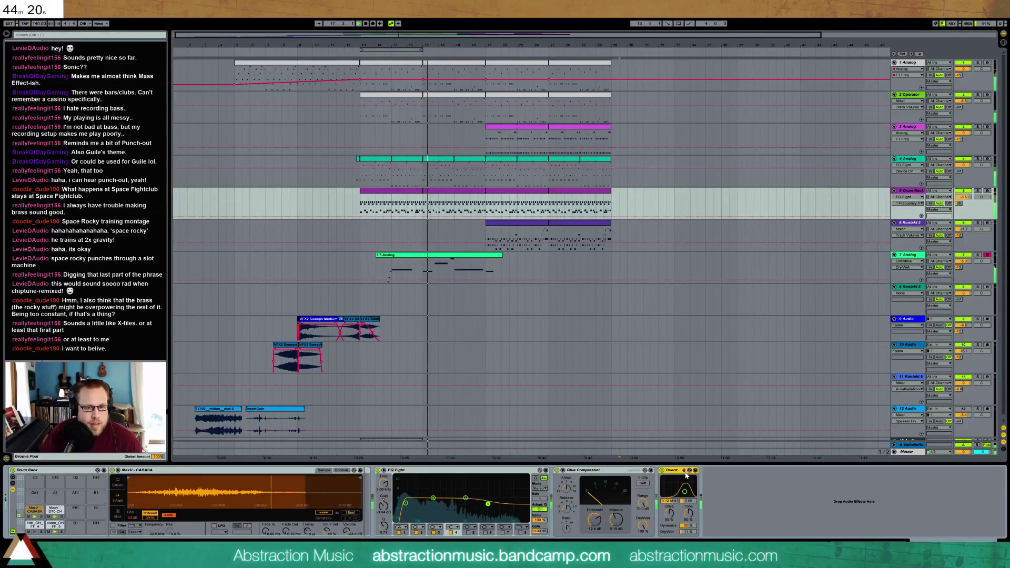
{"action": "left_click_drag", "start_coordinate": [673, 470], "coordinate": [575, 493]}
{"action": "left_click_drag", "start_coordinate": [582, 532], "coordinate": [583, 527]}
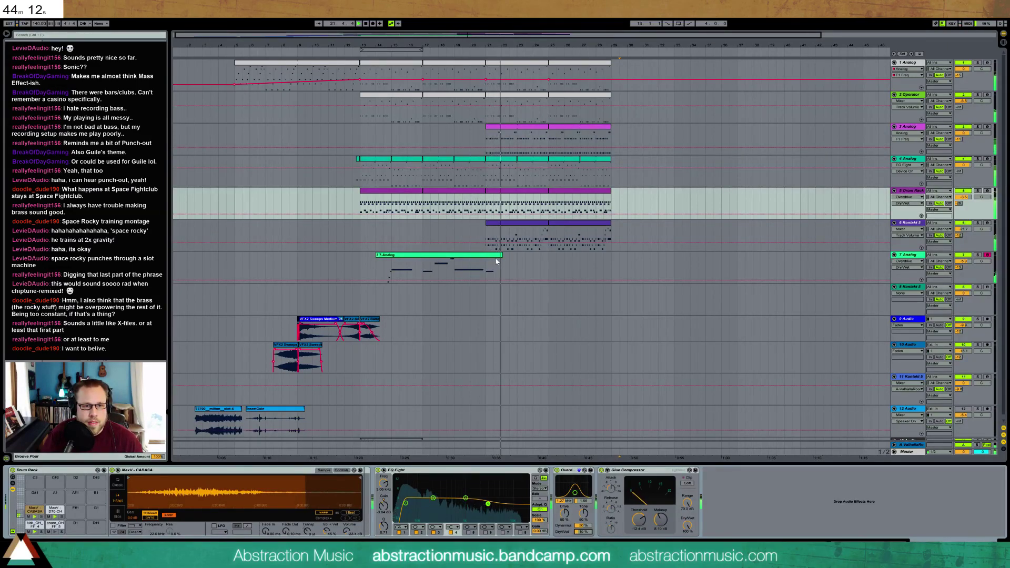
{"action": "left_click_drag", "start_coordinate": [575, 479], "coordinate": [577, 491]}
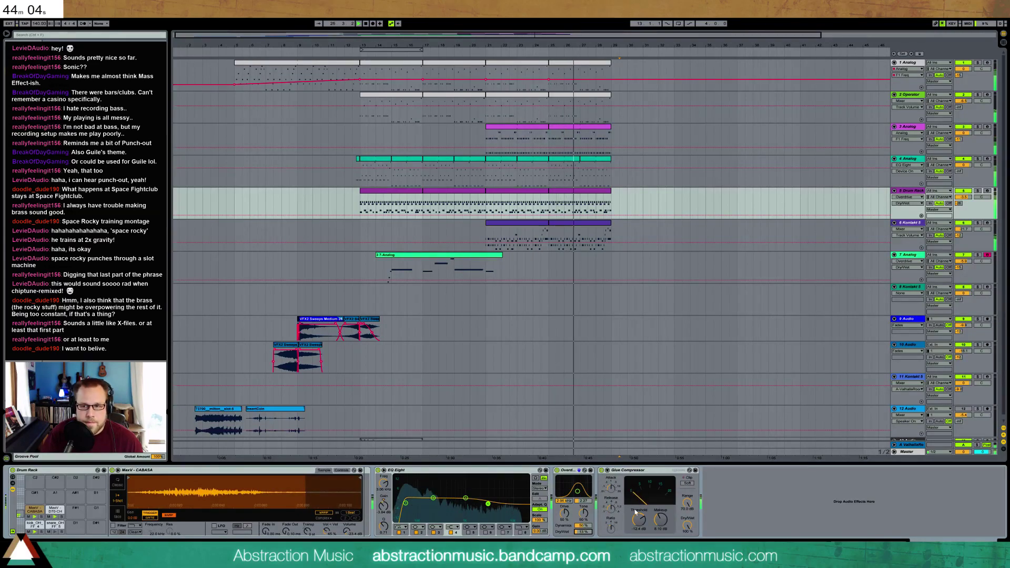
Step: Set an eight-bar loop starting at bar 21, turn looping on and play it
{"action": "left_click_drag", "start_coordinate": [410, 49], "coordinate": [486, 50]}
{"action": "left_click", "coordinate": [546, 51]}
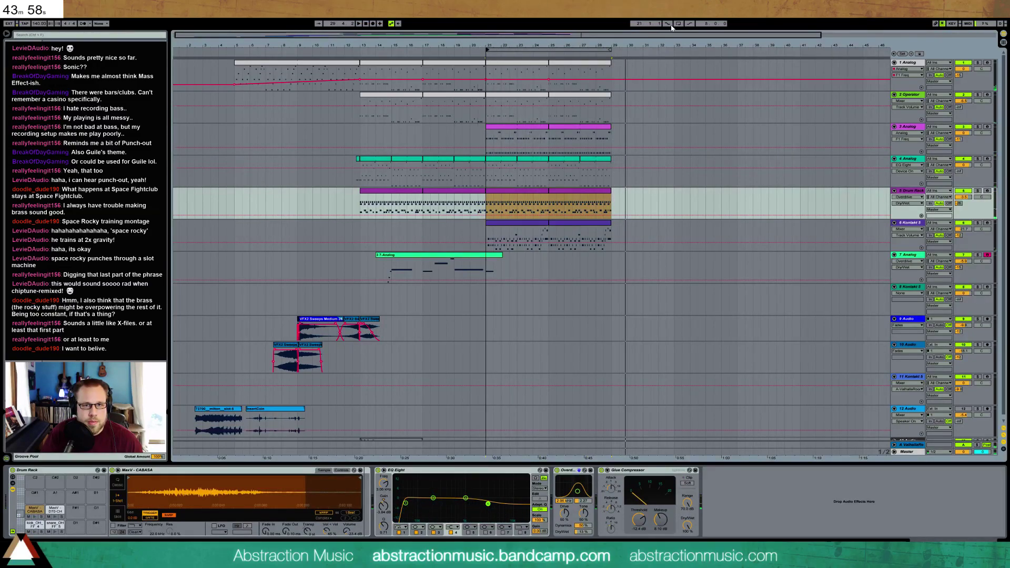
{"action": "key", "text": "space"}
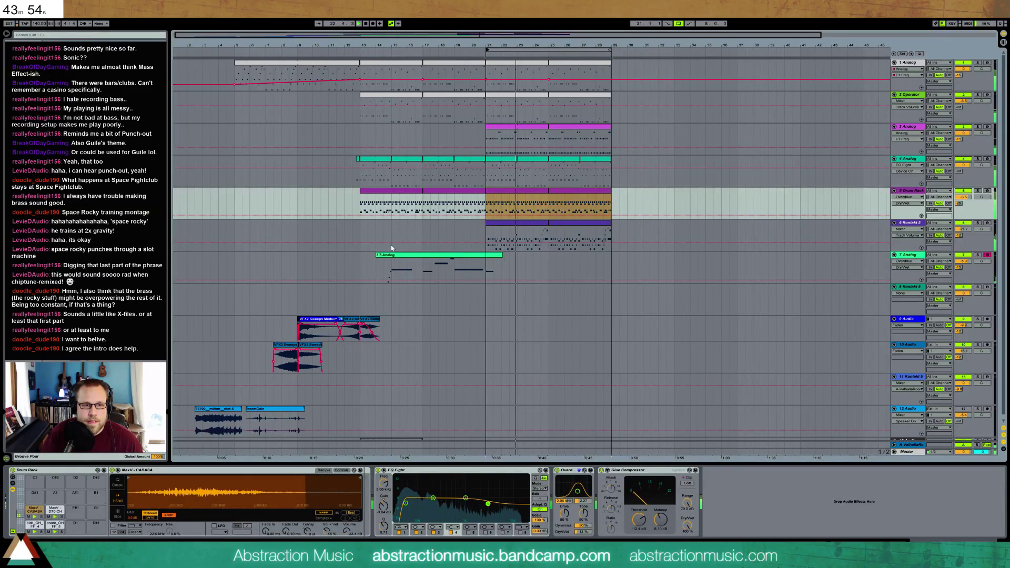
Step: Extend the final G3 of the 7 Analog melody almost to the following C3 and replay the melody
{"action": "left_click", "coordinate": [489, 271]}
{"action": "double_click", "coordinate": [489, 272]}
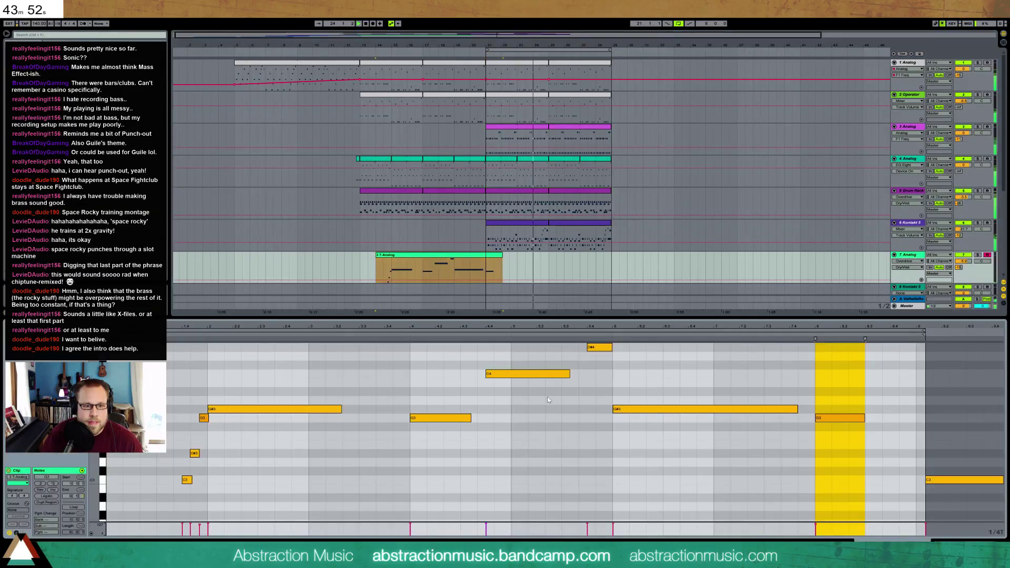
{"action": "left_click_drag", "start_coordinate": [865, 419], "coordinate": [903, 417]}
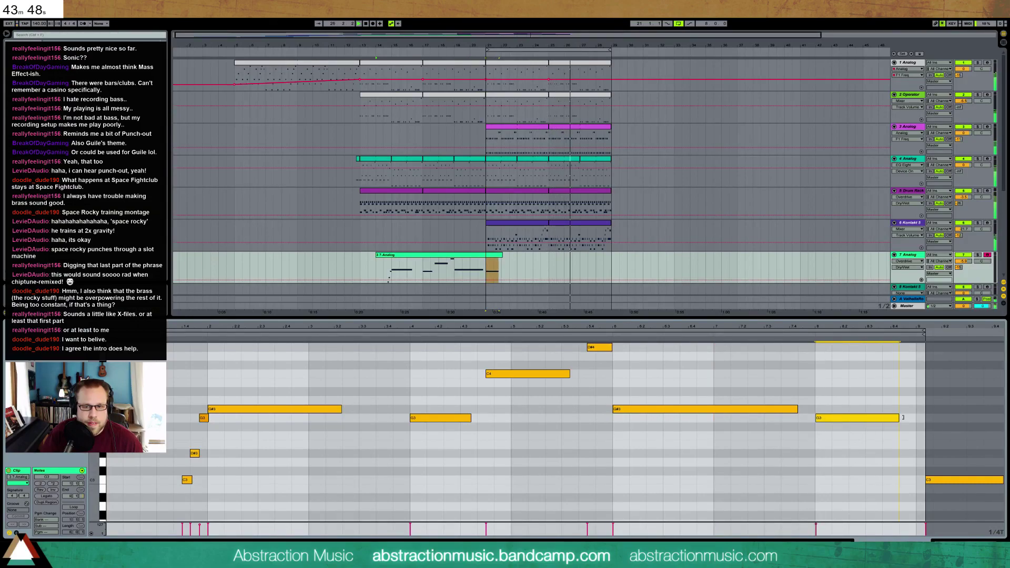
{"action": "left_click", "coordinate": [482, 259]}
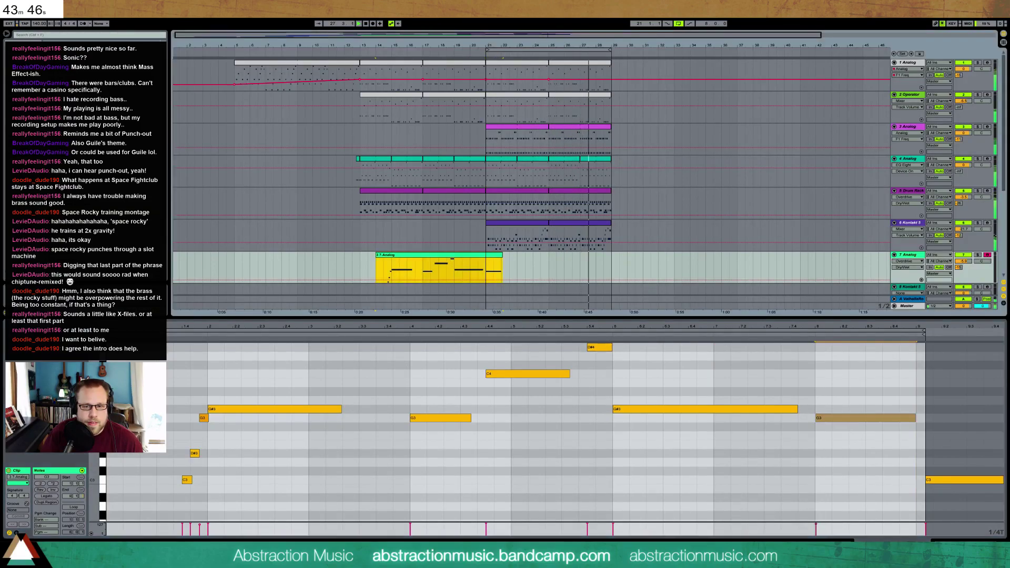
{"action": "key", "text": "shift+Tab"}
{"action": "left_click", "coordinate": [356, 55]}
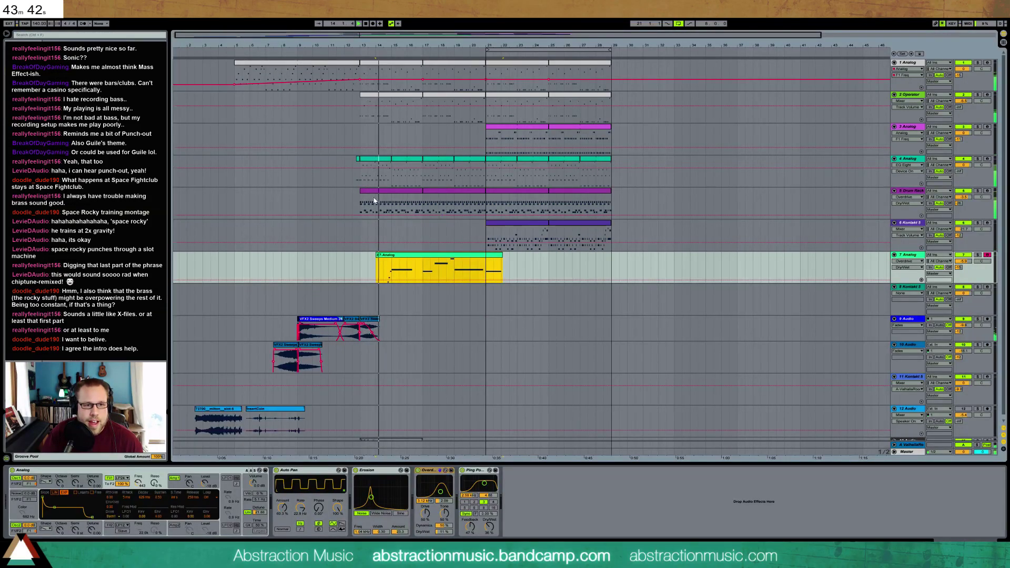
Step: Duplicate the last four bars of the Drum Rack and 4 Analog parts to bar 29, joining the copied 4 Analog clips into one
{"action": "left_click", "coordinate": [394, 209]}
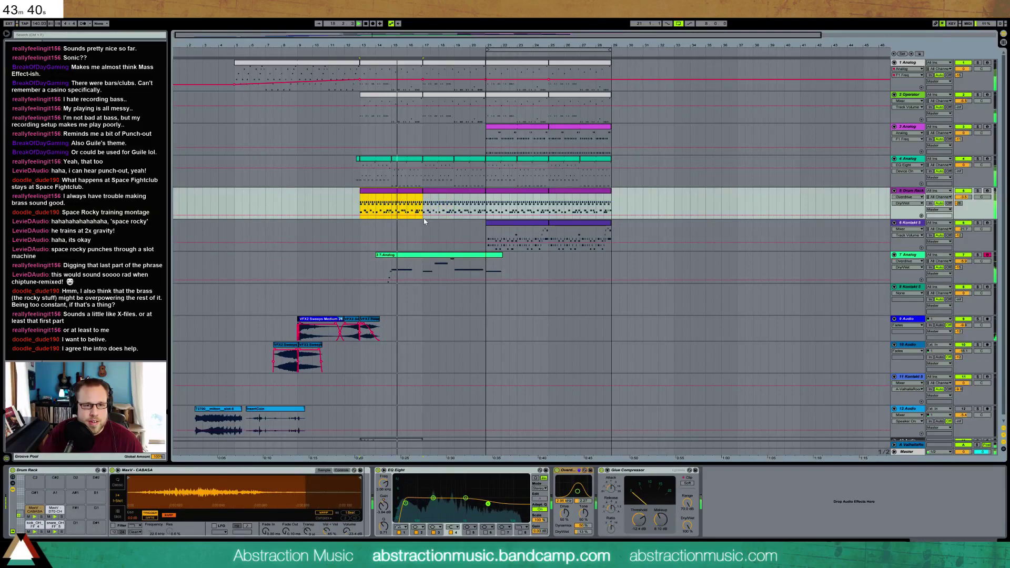
{"action": "left_click", "coordinate": [578, 192]}
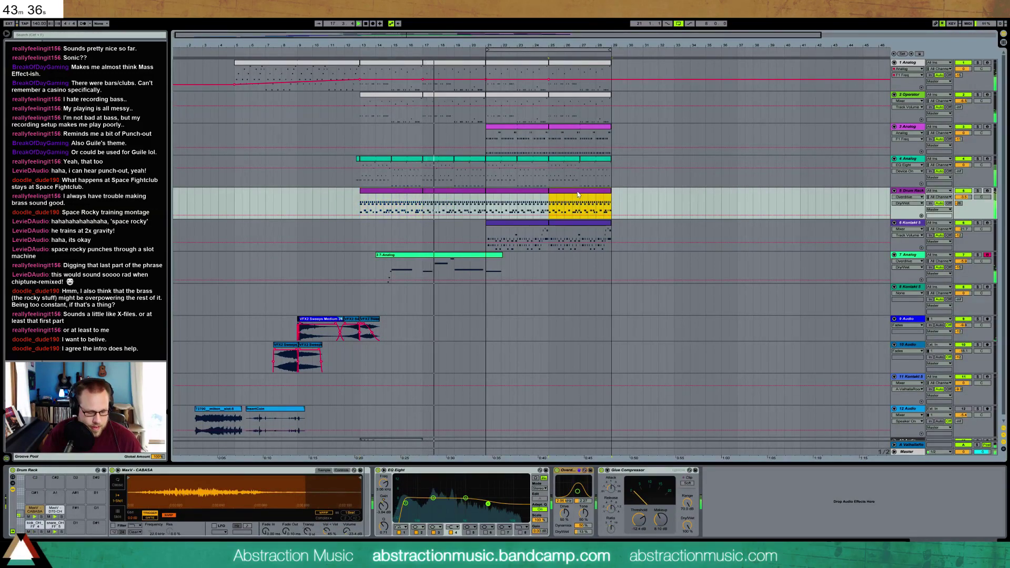
{"action": "key", "text": "ctrl+d"}
{"action": "left_click", "coordinate": [565, 162]}
{"action": "key", "text": "ctrl+d"}
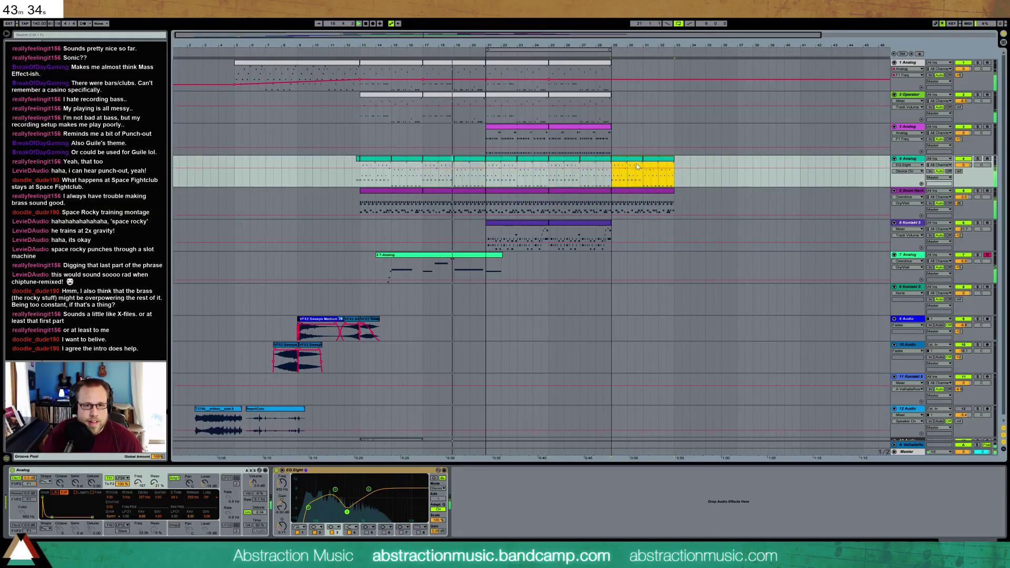
{"action": "double_click", "coordinate": [655, 164]}
{"action": "left_click", "coordinate": [631, 162]}
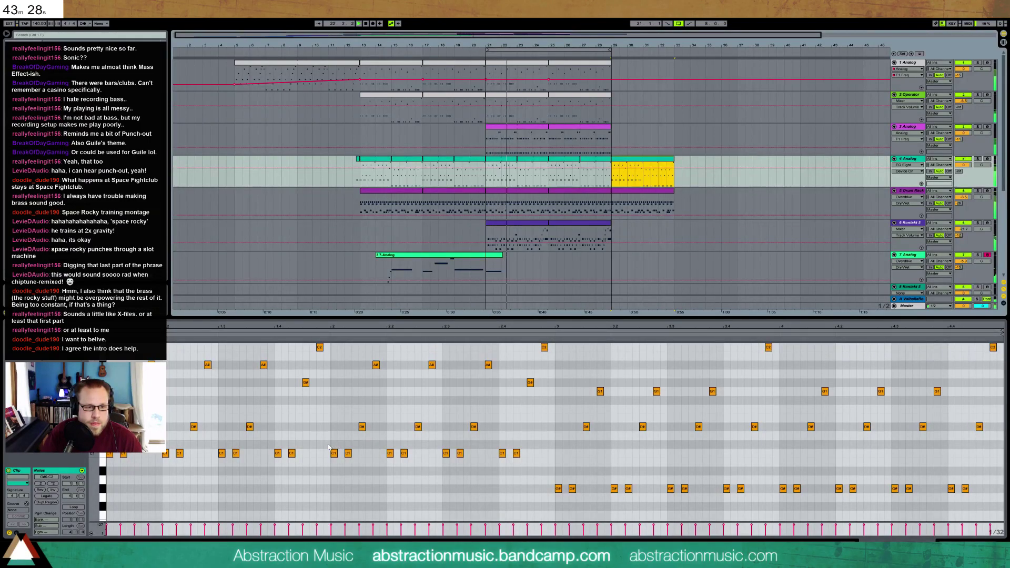
Step: Lower the C1 pair at beat 1.4 to A#0 and try transposing the low G#0 notes of bars 3 and 4
{"action": "left_click_drag", "start_coordinate": [270, 442], "coordinate": [295, 461]}
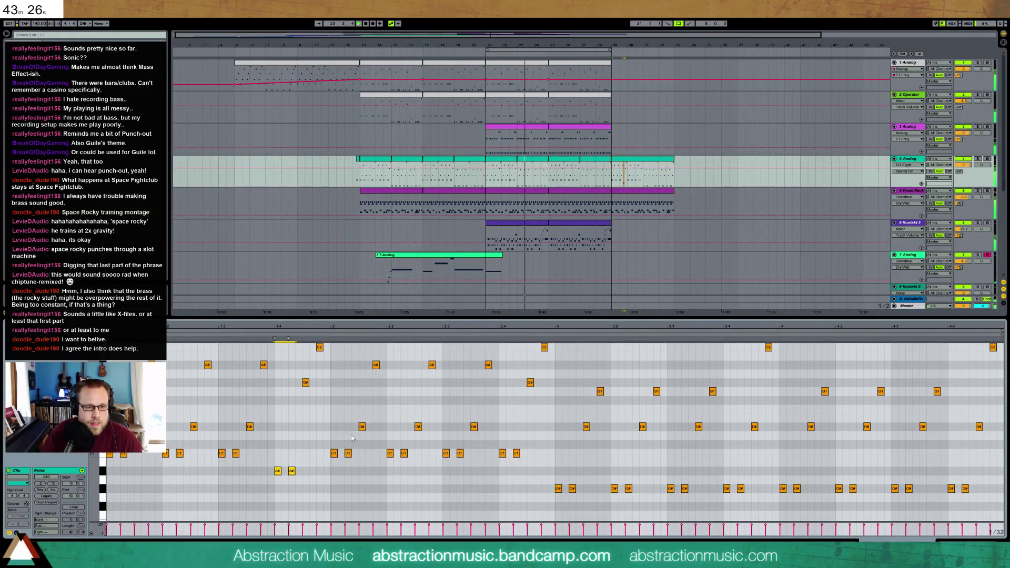
{"action": "left_click_drag", "start_coordinate": [554, 473], "coordinate": [964, 507]}
{"action": "key", "text": "shift+Up"}
{"action": "key", "text": "shift+Down"}
{"action": "key", "text": "Up"}
{"action": "key", "text": "Up"}
{"action": "key", "text": "Up"}
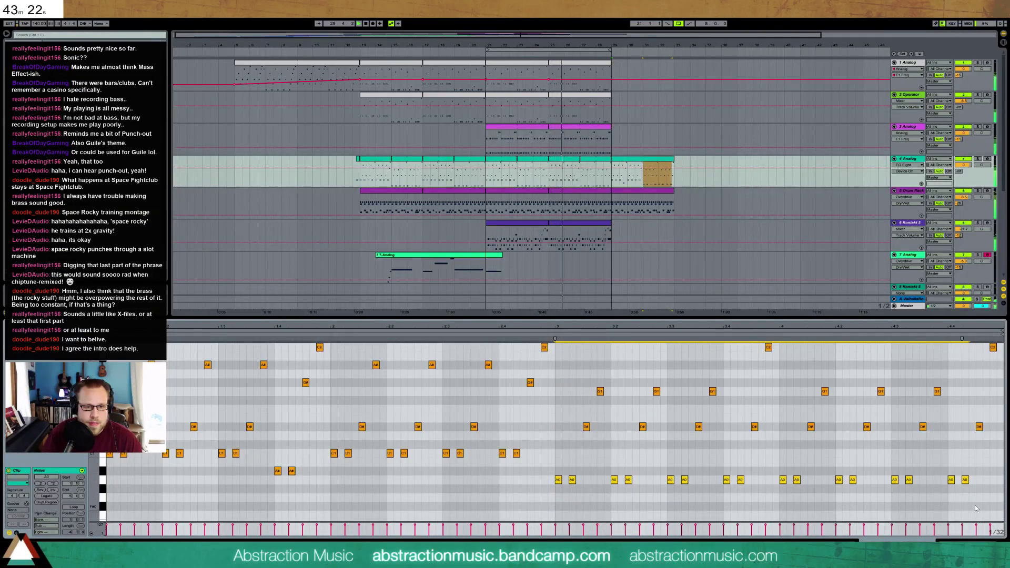
{"action": "key", "text": "Down"}
{"action": "key", "text": "Down"}
{"action": "key", "text": "Down"}
{"action": "scroll", "coordinate": [657, 434], "scroll_direction": "up", "scroll_amount": 1}
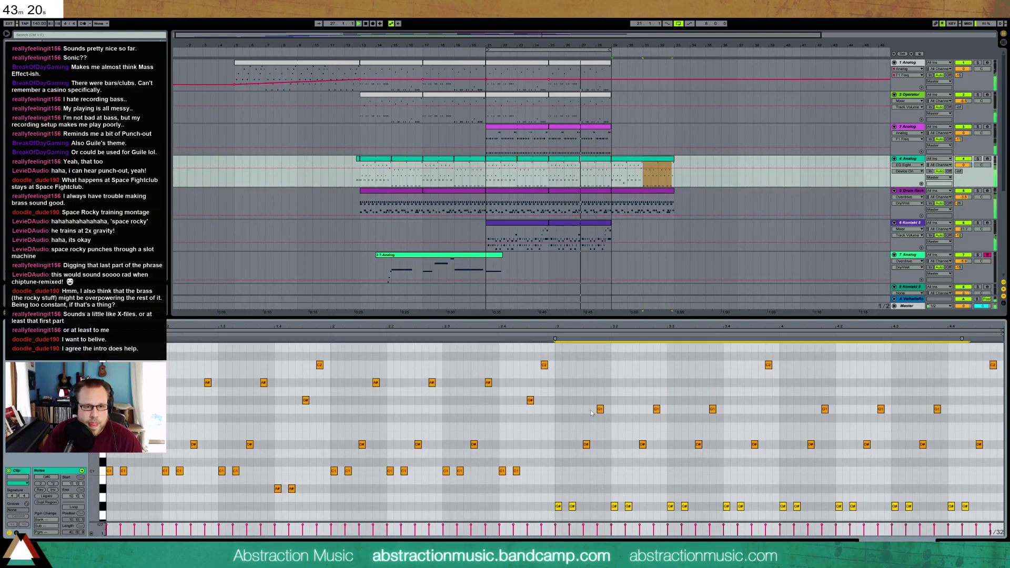
Step: Transpose all notes in bars 3 and 4 of the new 4 Analog clip up seven semitones
{"action": "left_click_drag", "start_coordinate": [557, 357], "coordinate": [1004, 520]}
{"action": "key", "text": "Up"}
{"action": "key", "text": "Up"}
{"action": "key", "text": "Up"}
{"action": "key", "text": "Up"}
{"action": "key", "text": "Up"}
{"action": "key", "text": "Up"}
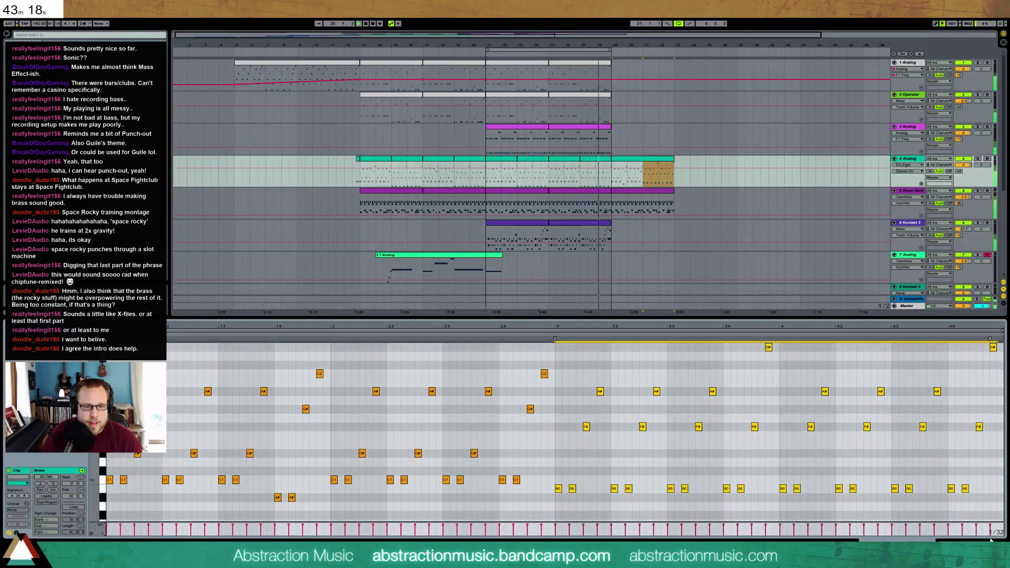
{"action": "key", "text": "Up"}
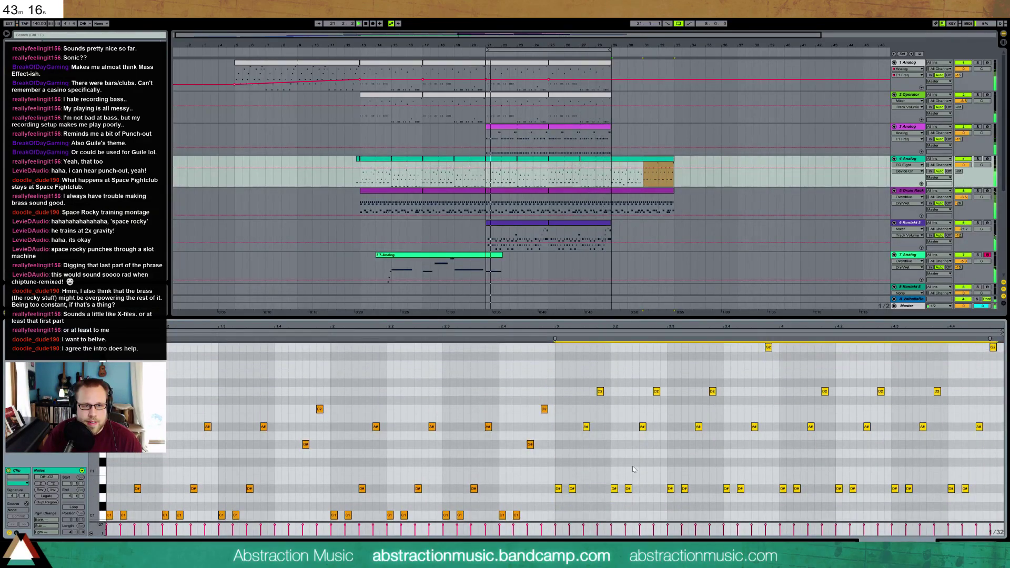
Step: In bar 3, lower the first two A#1 notes to G#1 and the first two D2 notes to C2, and raise the third D2 to D#2
{"action": "left_click", "coordinate": [586, 426]}
{"action": "key", "text": "Down"}
{"action": "key", "text": "Down"}
{"action": "key", "text": "Down"}
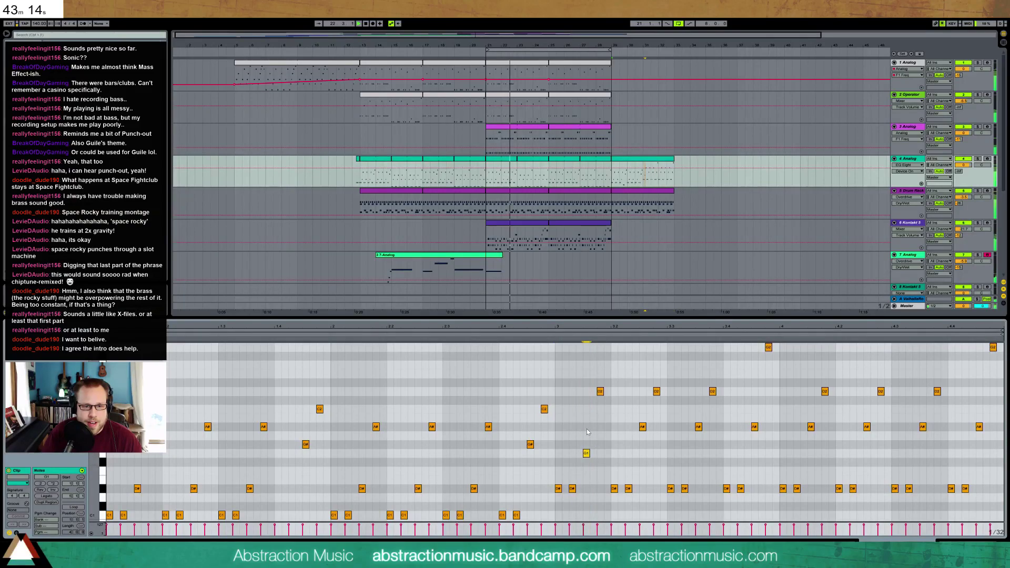
{"action": "left_click", "coordinate": [600, 391]}
{"action": "key", "text": "Down"}
{"action": "key", "text": "Down"}
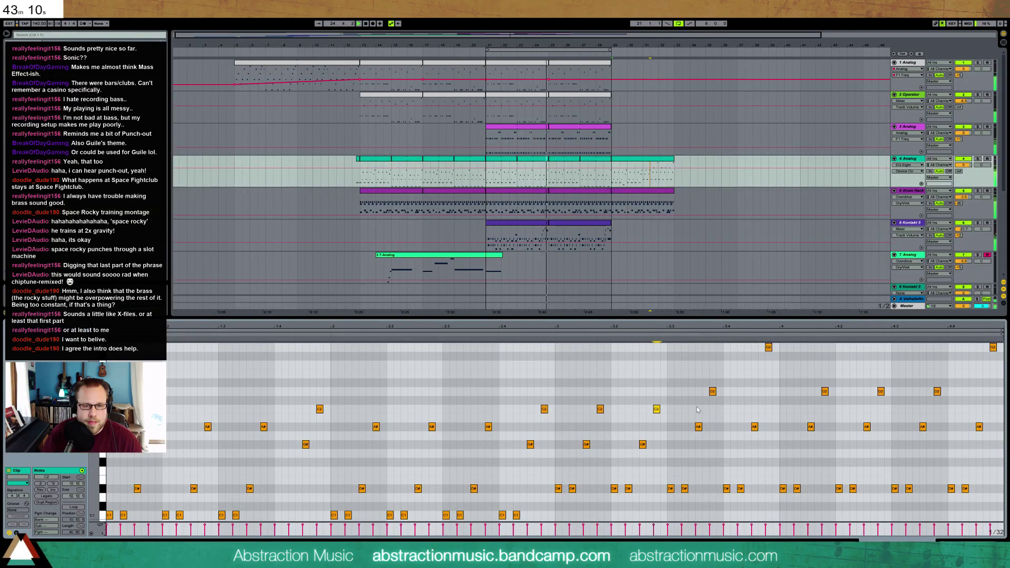
{"action": "left_click", "coordinate": [713, 392]}
{"action": "key", "text": "Up"}
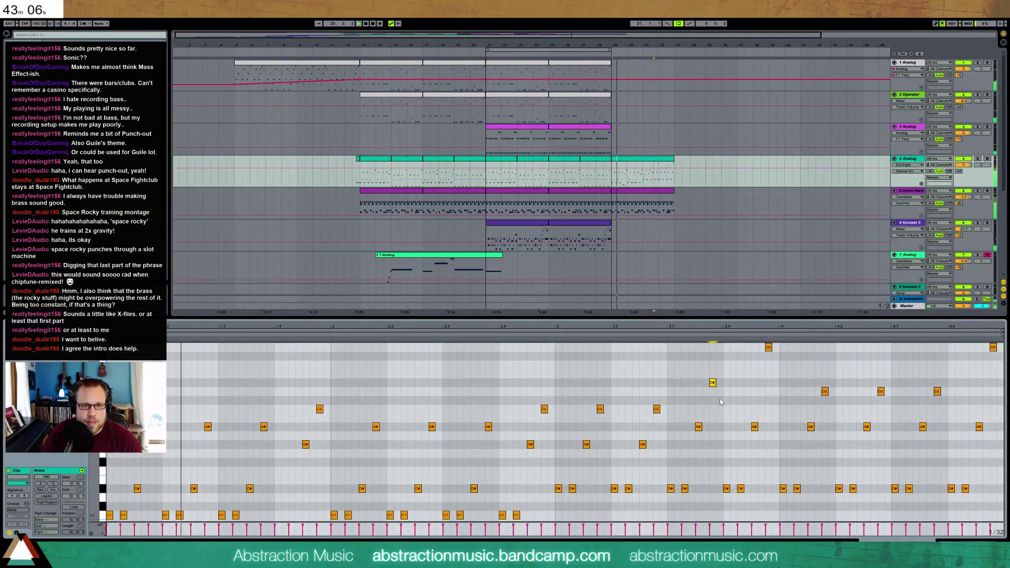
Step: Loop the new four-bar section starting at bar 29 and reopen the 4 Analog clip's notes
{"action": "left_click", "coordinate": [650, 193]}
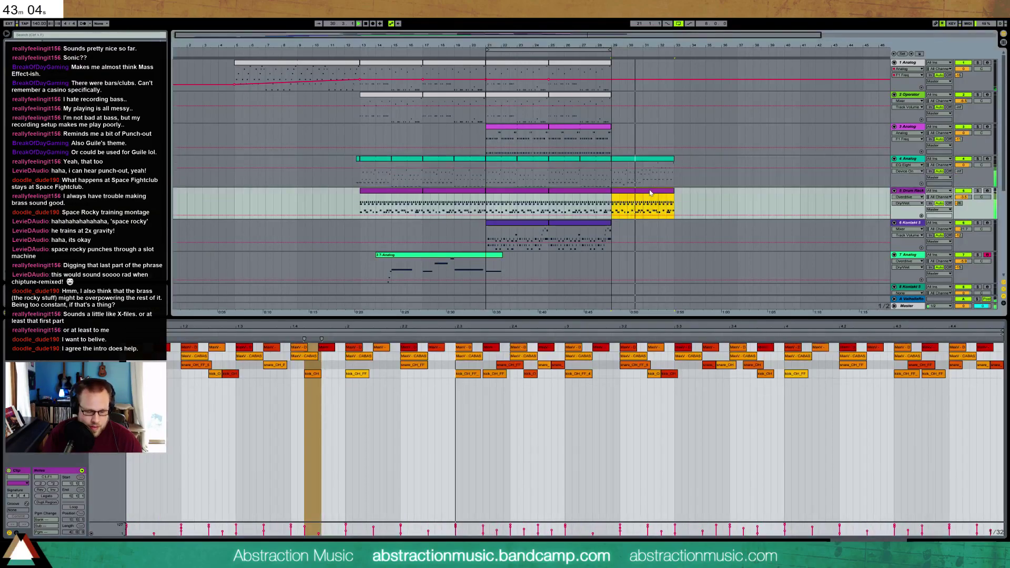
{"action": "key", "text": "ctrl+l"}
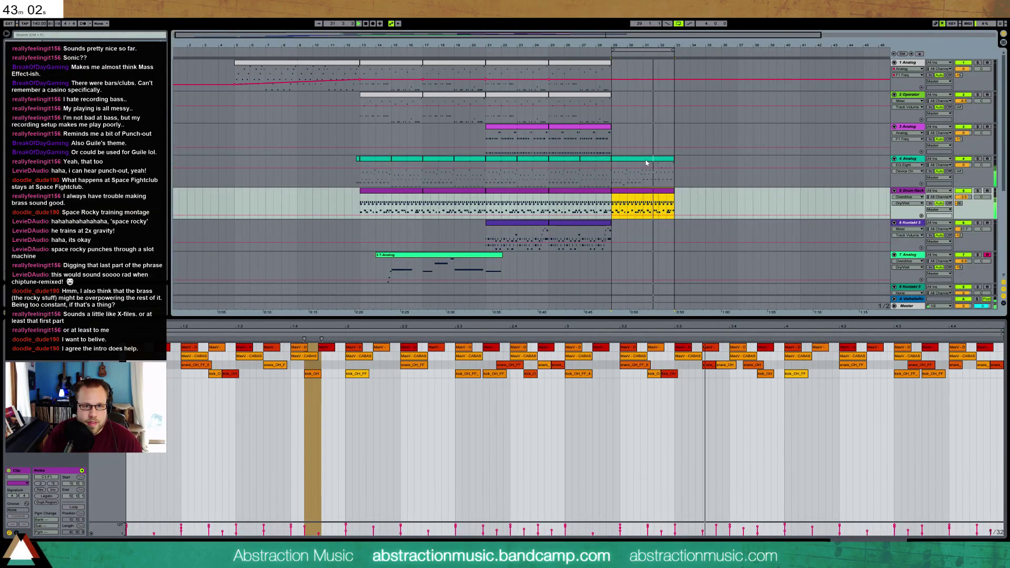
{"action": "key", "text": "Up"}
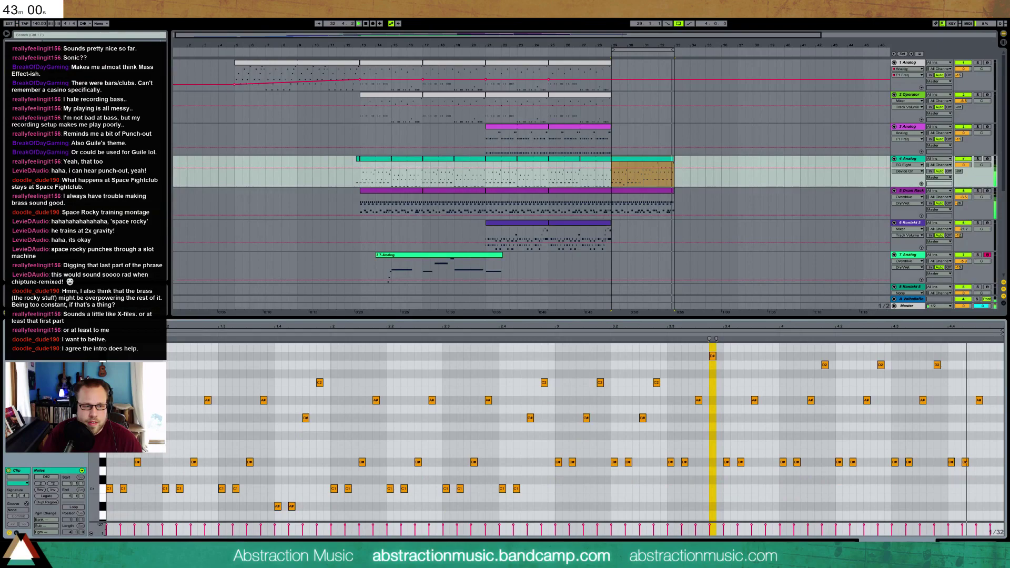
{"action": "left_click_drag", "start_coordinate": [93, 384], "coordinate": [84, 384]}
{"action": "scroll", "coordinate": [485, 479], "scroll_direction": "up", "scroll_amount": 2}
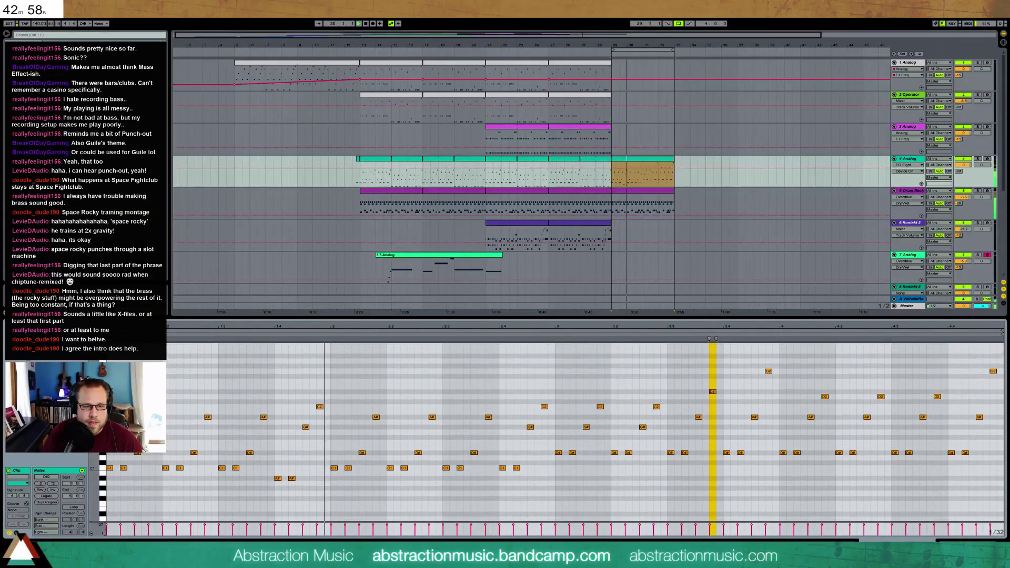
Step: Lower the C1 pair at beat 2.4 to A#0 and play the loop
{"action": "key", "text": "space"}
{"action": "left_click_drag", "start_coordinate": [496, 463], "coordinate": [519, 481]}
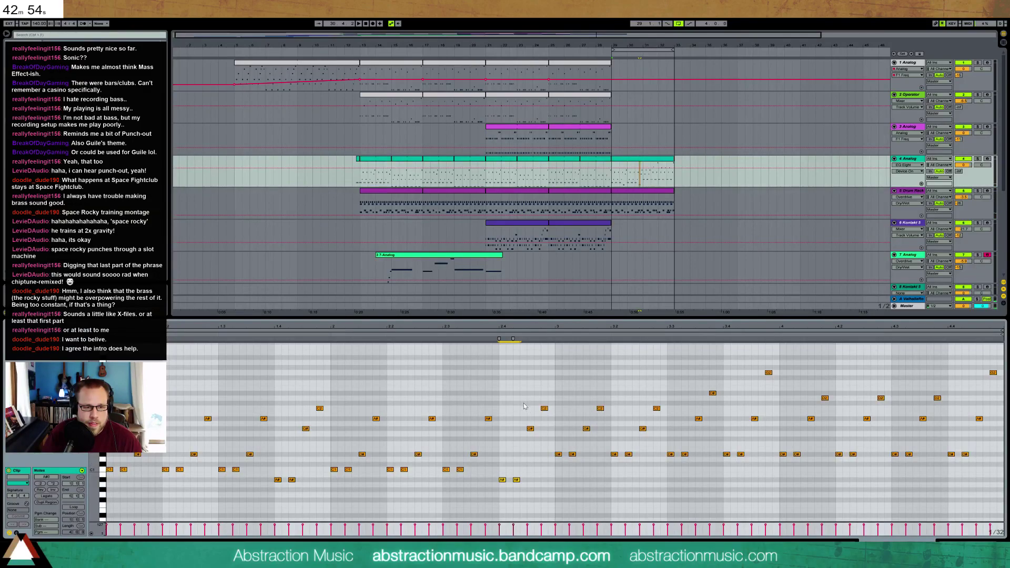
{"action": "key", "text": "space"}
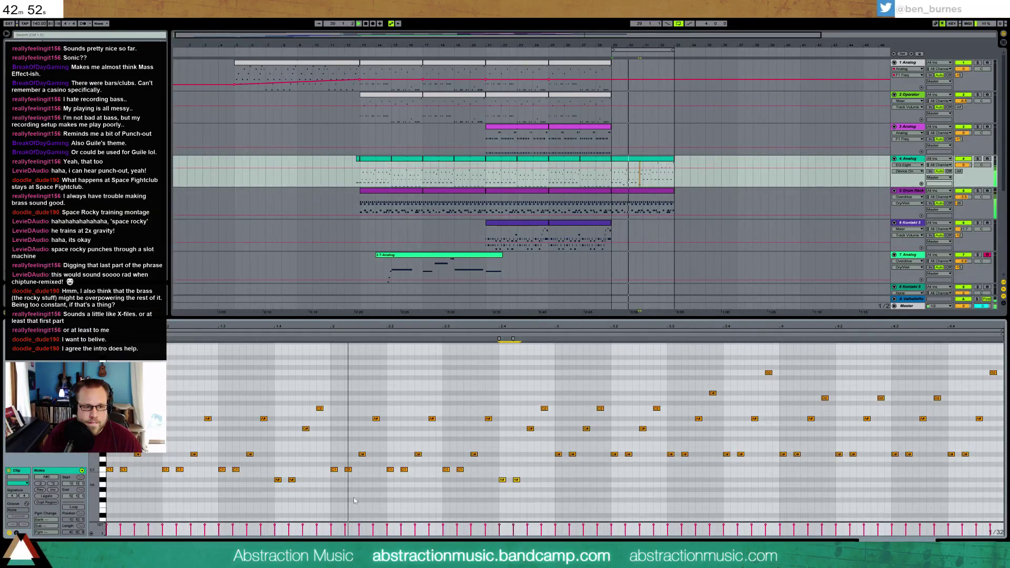
Step: Raise the A#0 pairs at beats 1.4 and 2.4 back to C1
{"action": "left_click_drag", "start_coordinate": [266, 474], "coordinate": [300, 488]}
{"action": "key", "text": "Up"}
{"action": "key", "text": "Up"}
{"action": "left_click_drag", "start_coordinate": [493, 464], "coordinate": [531, 494]}
{"action": "key", "text": "Up"}
{"action": "key", "text": "Up"}
Step: Lower the last two upper notes of bar 1 to D1 and A#1, and those of bar 2 to G1 and A#1
{"action": "left_click_drag", "start_coordinate": [299, 402], "coordinate": [308, 453]}
{"action": "left_click", "coordinate": [319, 416]}
{"action": "left_click_drag", "start_coordinate": [521, 404], "coordinate": [548, 441]}
{"action": "key", "text": "Down"}
{"action": "key", "text": "Down"}
{"action": "left_click", "coordinate": [531, 440]}
{"action": "key", "text": "Down"}
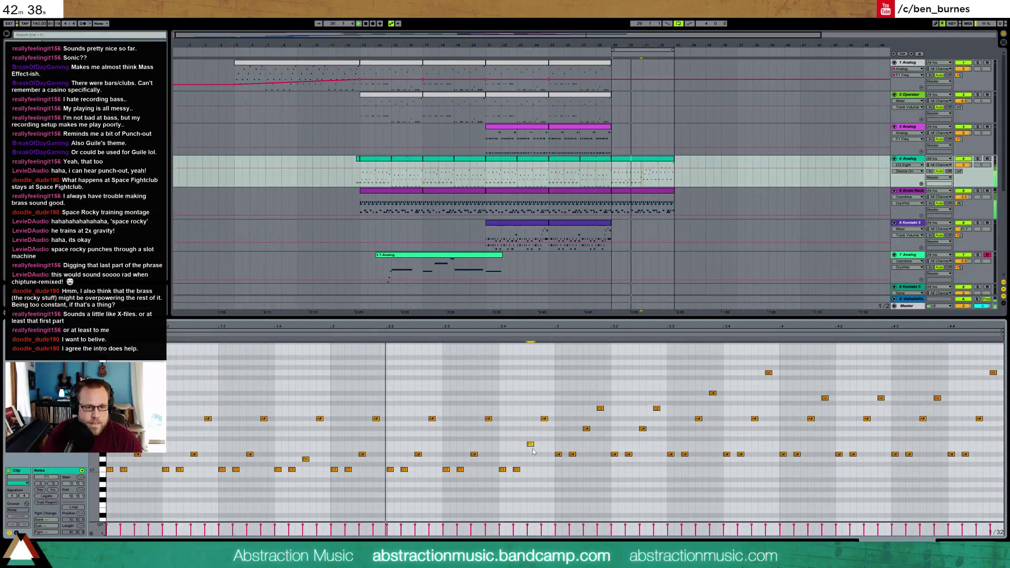
{"action": "key", "text": "Up"}
{"action": "key", "text": "Up"}
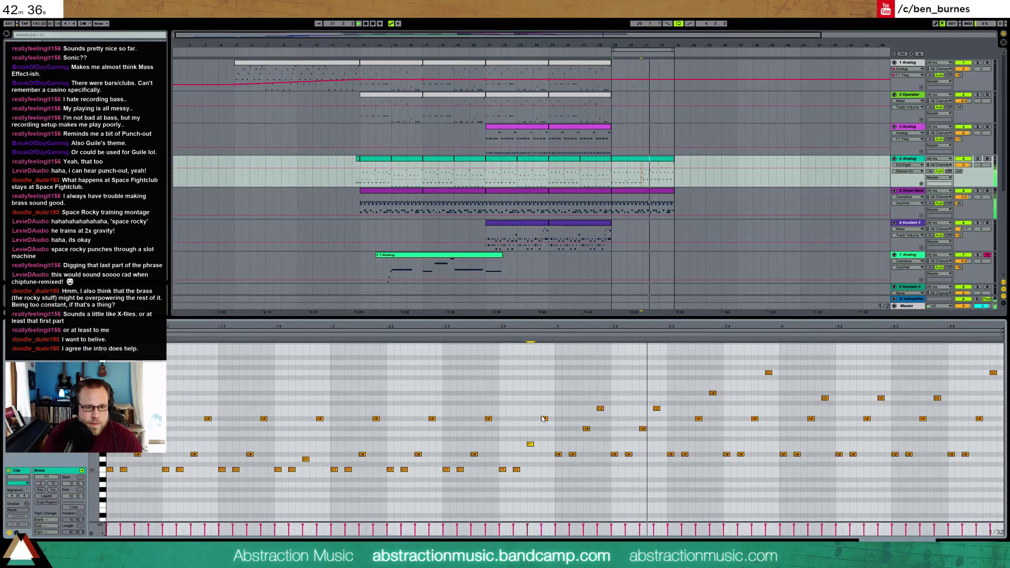
Step: Raise the last upper notes of bars 1 and 2 back to C2
{"action": "double_click", "coordinate": [376, 409]}
{"action": "double_click", "coordinate": [545, 408]}
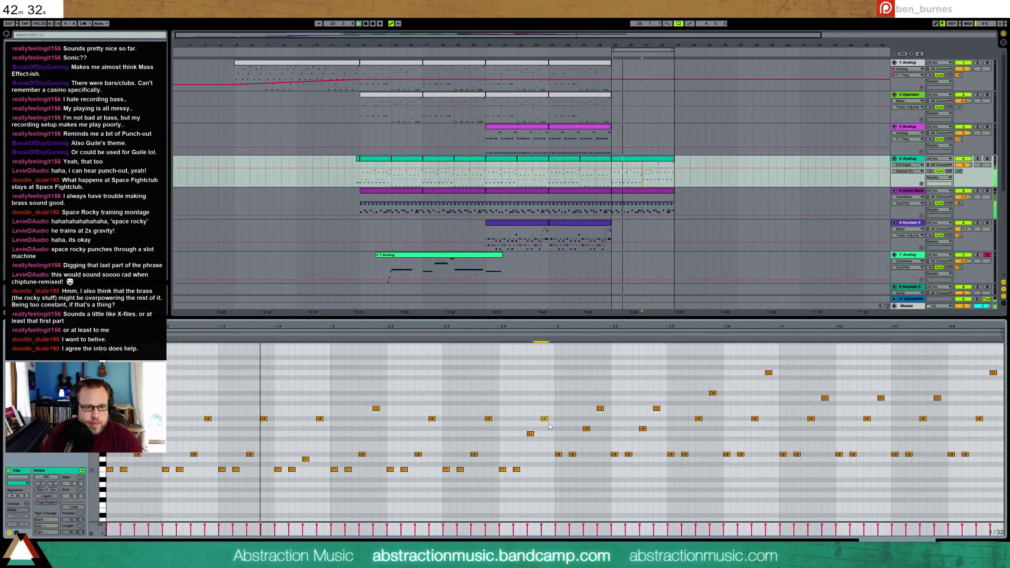
{"action": "key", "text": "Down"}
{"action": "key", "text": "Down"}
{"action": "left_click_drag", "start_coordinate": [311, 402], "coordinate": [326, 425]}
{"action": "key", "text": "Up"}
{"action": "key", "text": "Up"}
{"action": "key", "text": "Up"}
Step: Lower bar 3's low D#1 notes to A#0, with the bar's final pair at C1
{"action": "left_click_drag", "start_coordinate": [534, 407], "coordinate": [747, 458]}
{"action": "key", "text": "Up"}
{"action": "key", "text": "Down"}
{"action": "key", "text": "Down"}
{"action": "key", "text": "Down"}
{"action": "key", "text": "Down"}
{"action": "key", "text": "Down"}
{"action": "key", "text": "Down"}
{"action": "key", "text": "Down"}
{"action": "key", "text": "Down"}
{"action": "key", "text": "Down"}
{"action": "key", "text": "Down"}
{"action": "key", "text": "Down"}
{"action": "key", "text": "Down"}
{"action": "key", "text": "Down"}
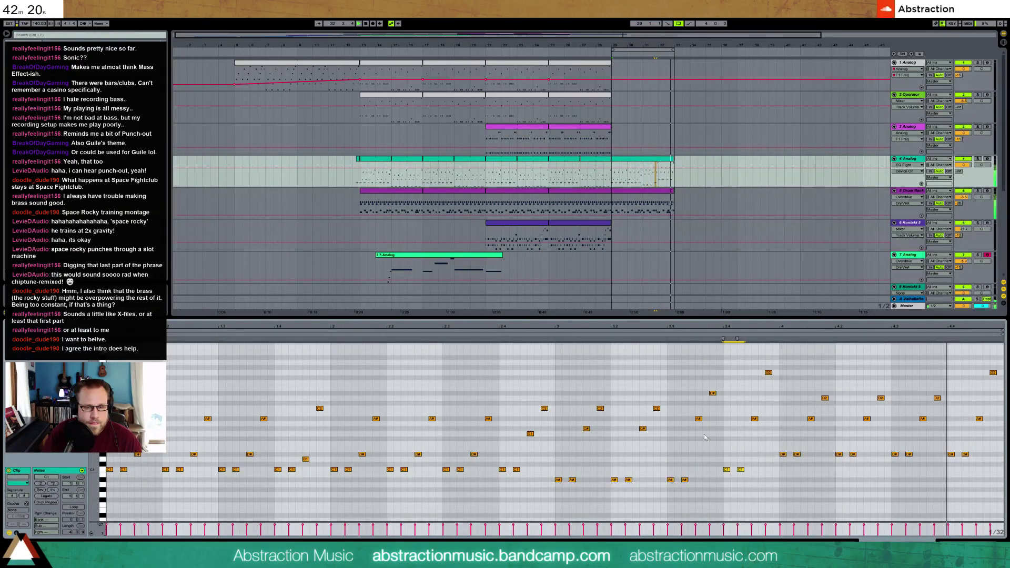
Step: Lower the middle notes of beats 3.1 and 3.2 to F1, and the last upper note of beat 3.2 to A#1
{"action": "left_click_drag", "start_coordinate": [578, 439], "coordinate": [665, 435]}
{"action": "key", "text": "Down"}
{"action": "key", "text": "Down"}
{"action": "key", "text": "Down"}
{"action": "key", "text": "Down"}
{"action": "key", "text": "Up"}
{"action": "key", "text": "Down"}
{"action": "key", "text": "Down"}
{"action": "key", "text": "Down"}
{"action": "left_click", "coordinate": [657, 424]}
{"action": "key", "text": "Up"}
Step: Lower the two upper notes of beat 3.3 to F1 and C2, and the highest note of beat 3.4 to F2
{"action": "left_click_drag", "start_coordinate": [684, 374], "coordinate": [718, 431]}
{"action": "key", "text": "Down"}
{"action": "key", "text": "Down"}
{"action": "key", "text": "Down"}
{"action": "key", "text": "Down"}
{"action": "key", "text": "Down"}
{"action": "left_click", "coordinate": [713, 419]}
{"action": "key", "text": "Up"}
{"action": "key", "text": "Up"}
{"action": "left_click", "coordinate": [768, 373]}
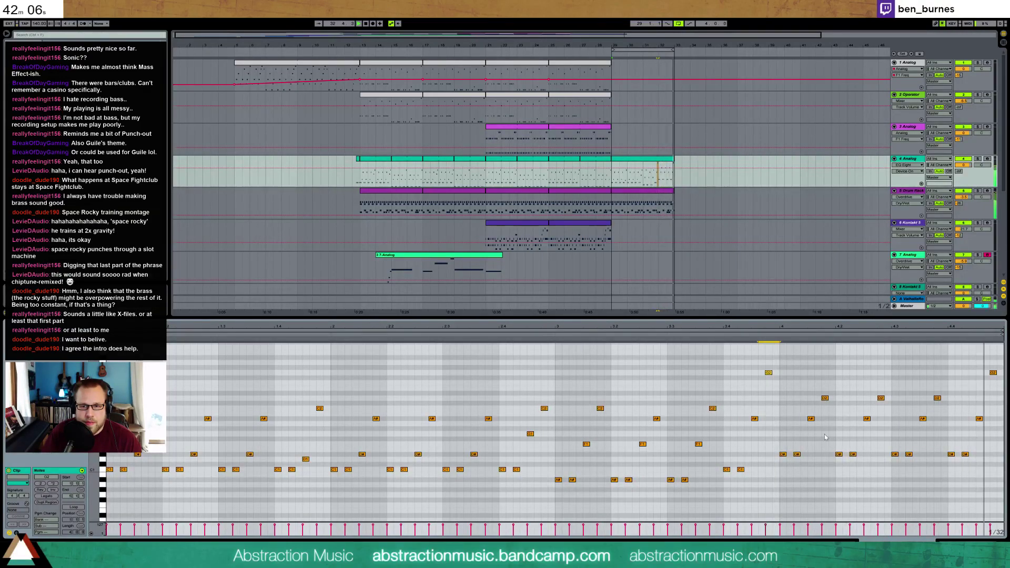
{"action": "key", "text": "Down"}
{"action": "key", "text": "Down"}
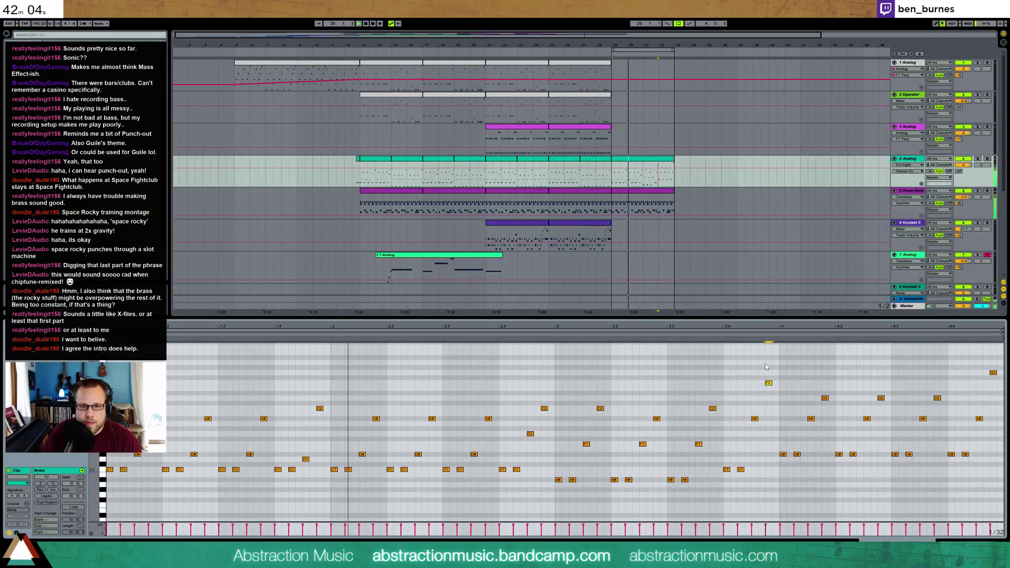
Step: Shape the 4 Analog track's F1 Freq automation into a rising ramp from bar 29 to bar 33
{"action": "key", "text": "shift+Tab"}
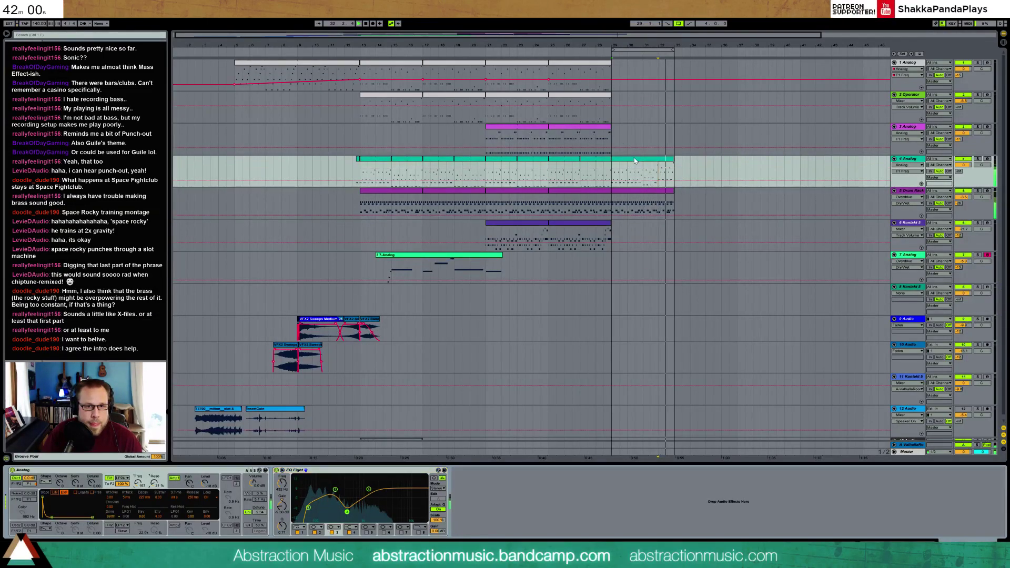
{"action": "left_click", "coordinate": [637, 175]}
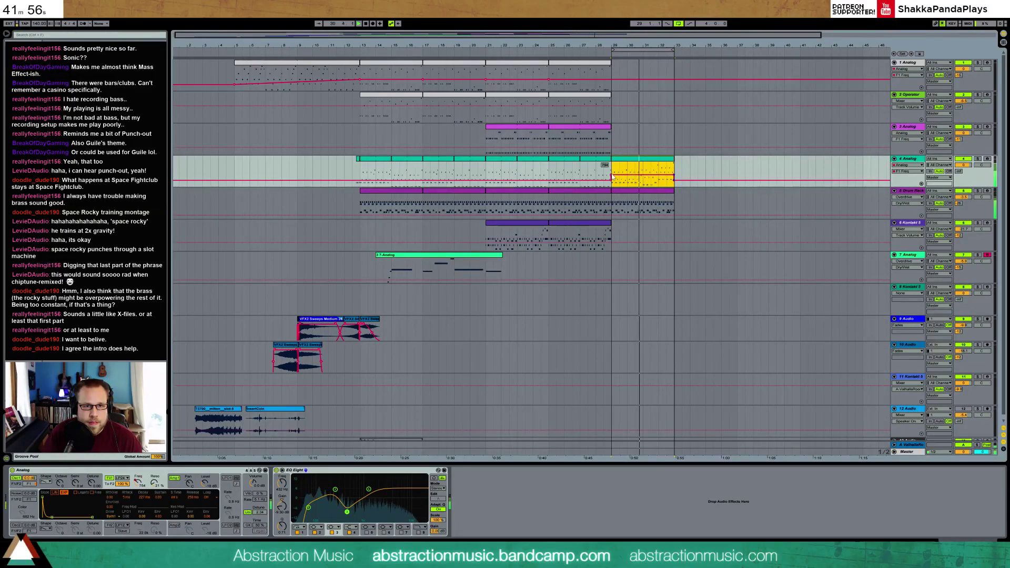
{"action": "left_click", "coordinate": [628, 170]}
{"action": "left_click", "coordinate": [612, 175]}
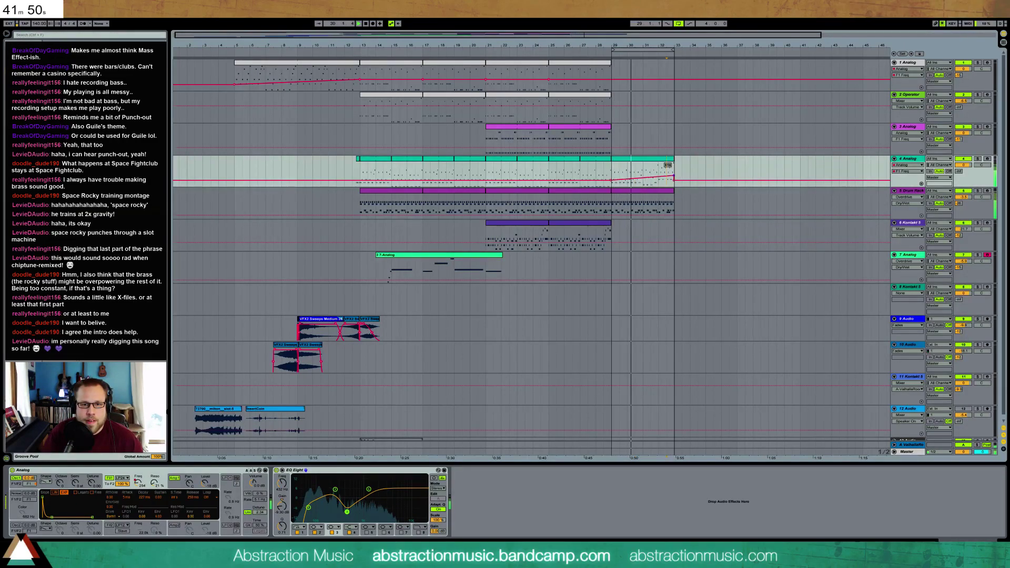
{"action": "left_click", "coordinate": [674, 182]}
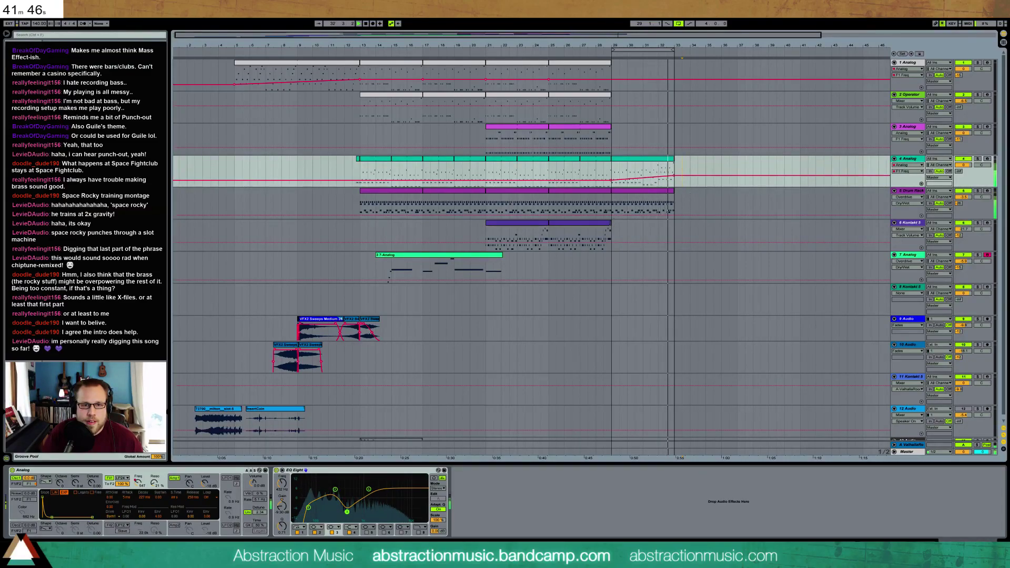
Step: Lower all of bar 4's low note pairs in the 4 Analog clip to C1
{"action": "double_click", "coordinate": [671, 165]}
{"action": "left_click_drag", "start_coordinate": [780, 437], "coordinate": [928, 453]}
{"action": "key", "text": "Down"}
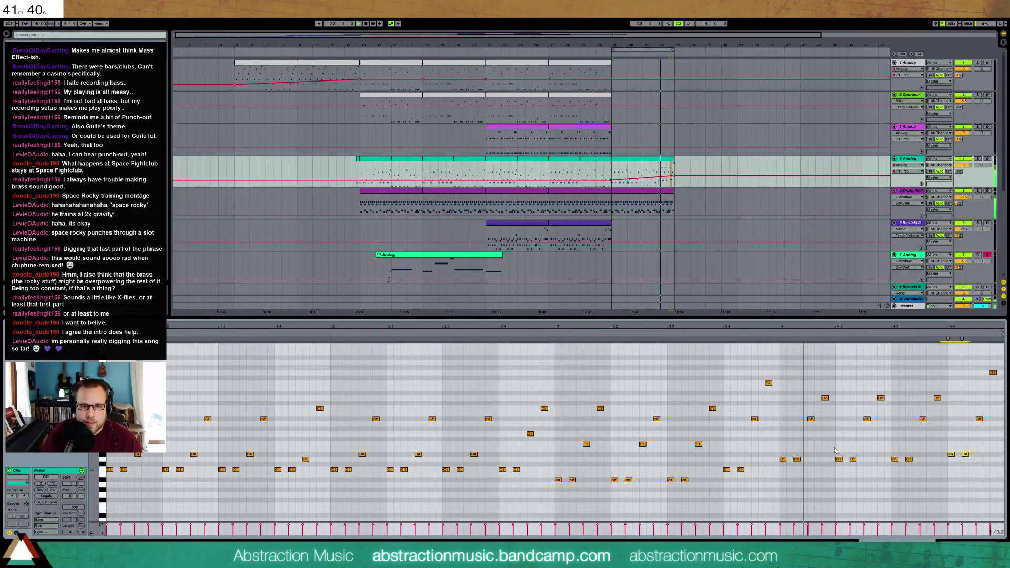
{"action": "left_click_drag", "start_coordinate": [946, 446], "coordinate": [976, 462]}
{"action": "key", "text": "Down"}
{"action": "key", "text": "Down"}
{"action": "key", "text": "Down"}
{"action": "left_click_drag", "start_coordinate": [783, 442], "coordinate": [891, 473]}
{"action": "key", "text": "Down"}
{"action": "key", "text": "Down"}
Step: Lower the low note pair of beat 3.4 to A#0
{"action": "left_click_drag", "start_coordinate": [553, 475], "coordinate": [587, 475]}
{"action": "left_click_drag", "start_coordinate": [720, 464], "coordinate": [752, 475]}
{"action": "key", "text": "Down"}
{"action": "key", "text": "Down"}
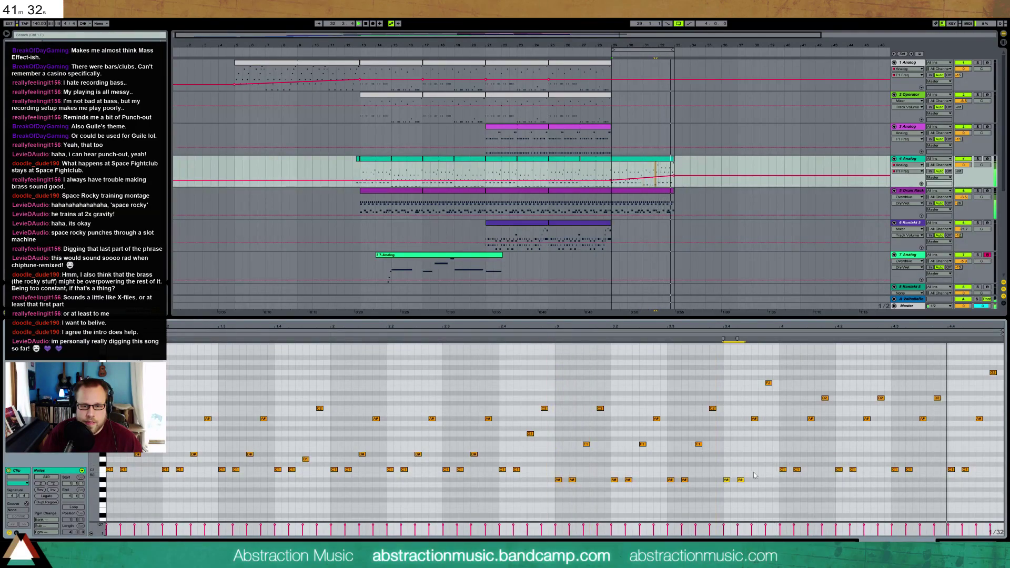
Step: Duplicate the bar 29 clips of 4 Analog and the Drum Rack to bar 33, and extend the arrangement loop to bar 37
{"action": "left_click", "coordinate": [626, 158]}
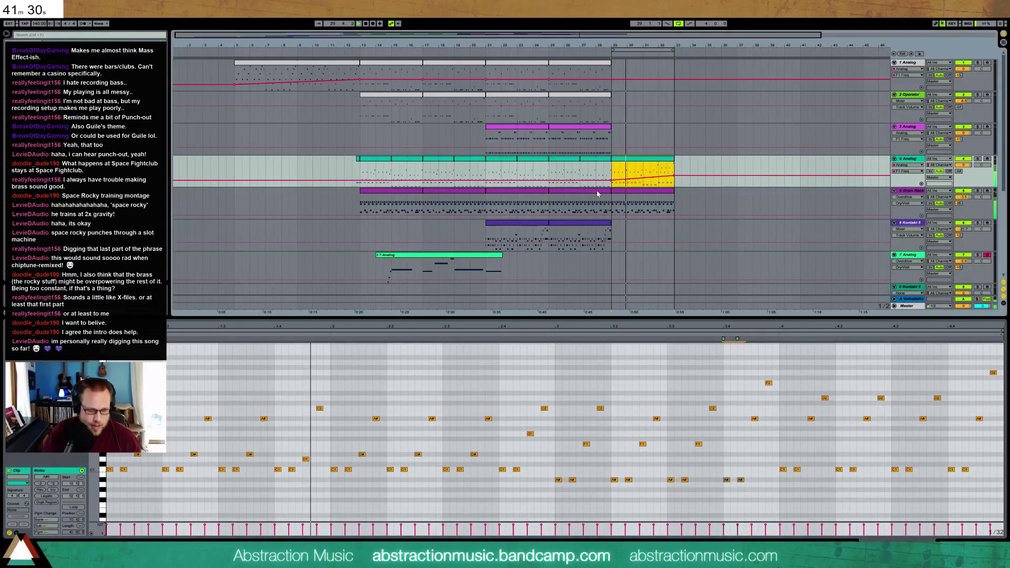
{"action": "key", "text": "ctrl+d"}
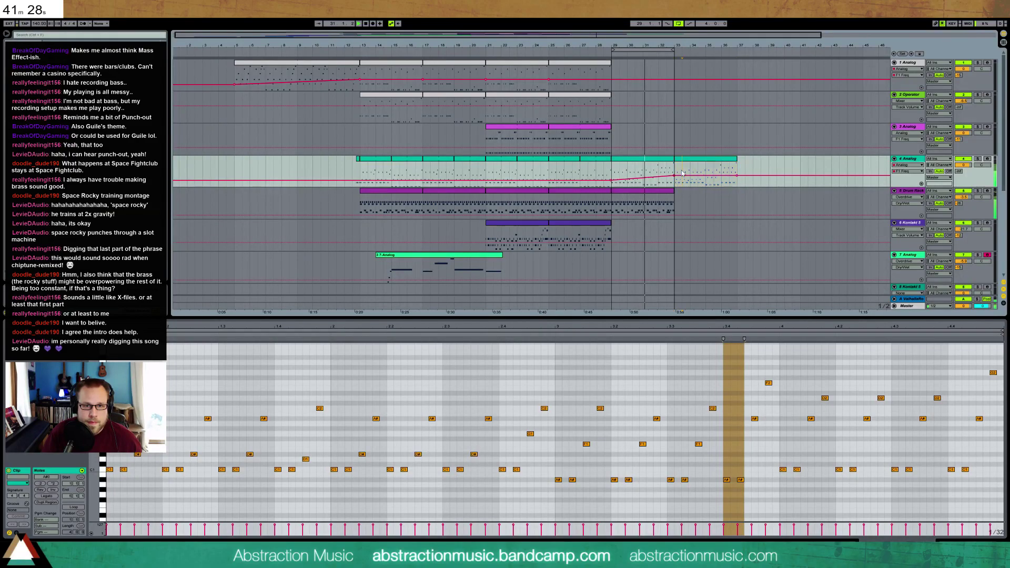
{"action": "mouse_move", "coordinate": [673, 191]}
{"action": "left_mouse_down"}
{"action": "mouse_move", "coordinate": [714, 194]}
{"action": "mouse_move", "coordinate": [674, 193]}
{"action": "left_mouse_up"}
{"action": "key", "text": "ctrl+d"}
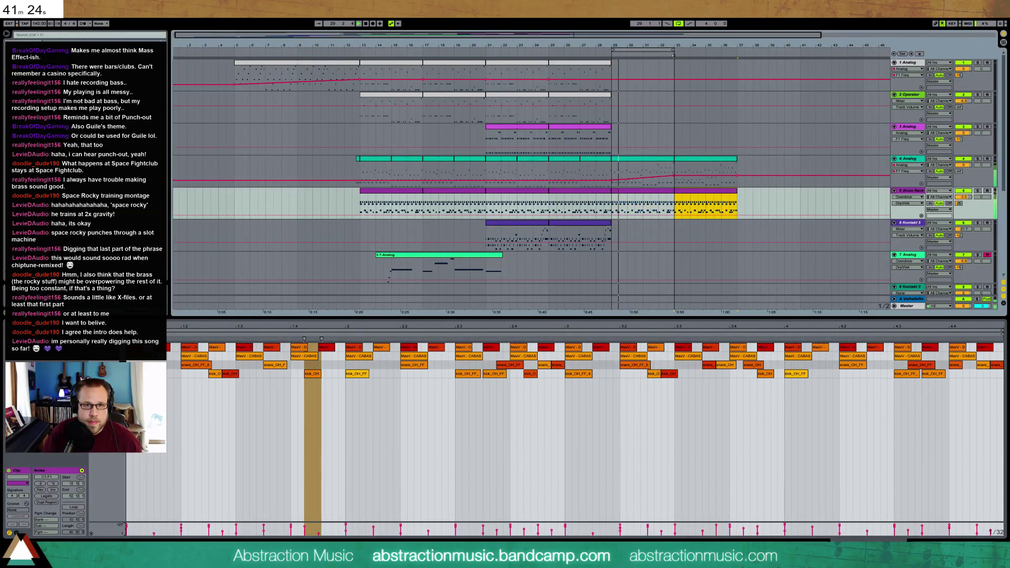
{"action": "left_click_drag", "start_coordinate": [674, 50], "coordinate": [736, 50]}
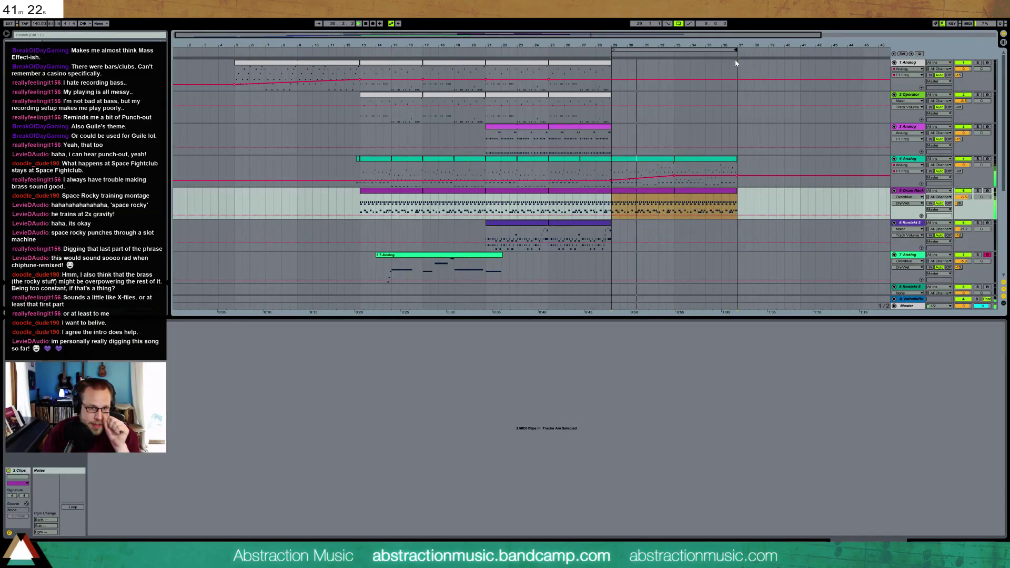
Step: In the 4 Analog clip at bar 29, raise bar 3's F1 notes to G1 and its low A#0 pairs to C1
{"action": "left_click", "coordinate": [659, 159]}
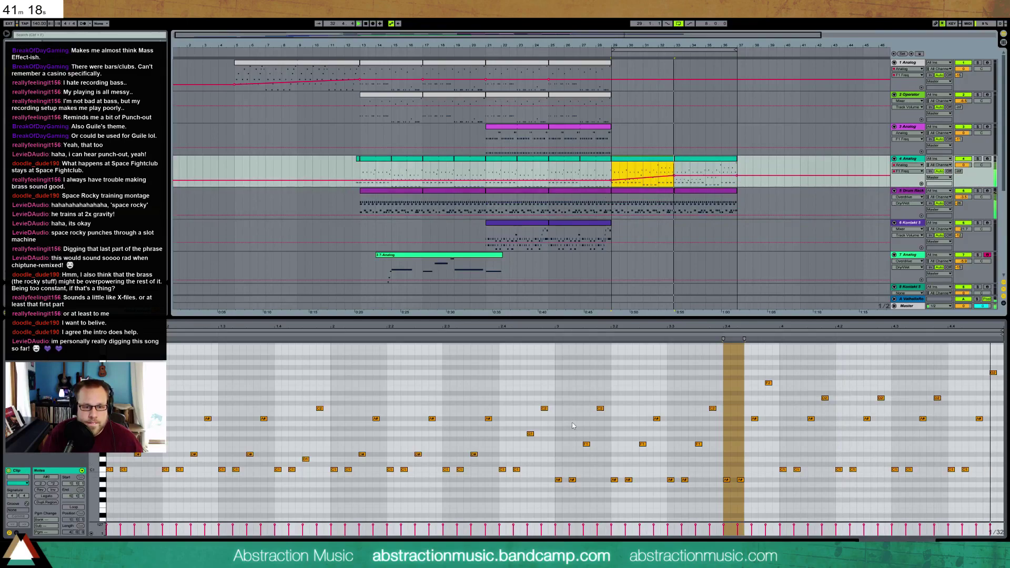
{"action": "left_click", "coordinate": [587, 444]}
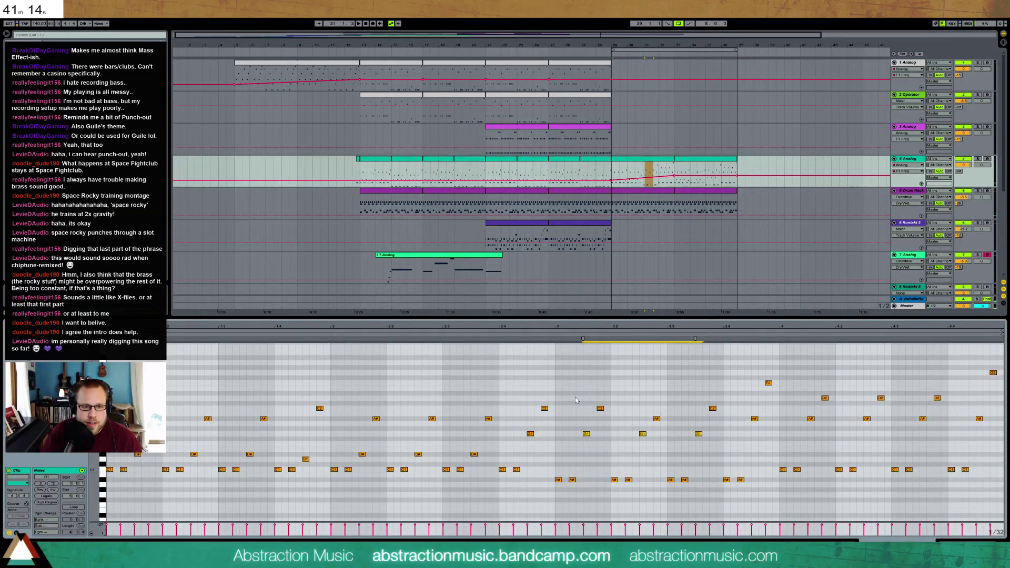
{"action": "left_click_drag", "start_coordinate": [551, 470], "coordinate": [759, 504]}
{"action": "key", "text": "Up"}
{"action": "key", "text": "Up"}
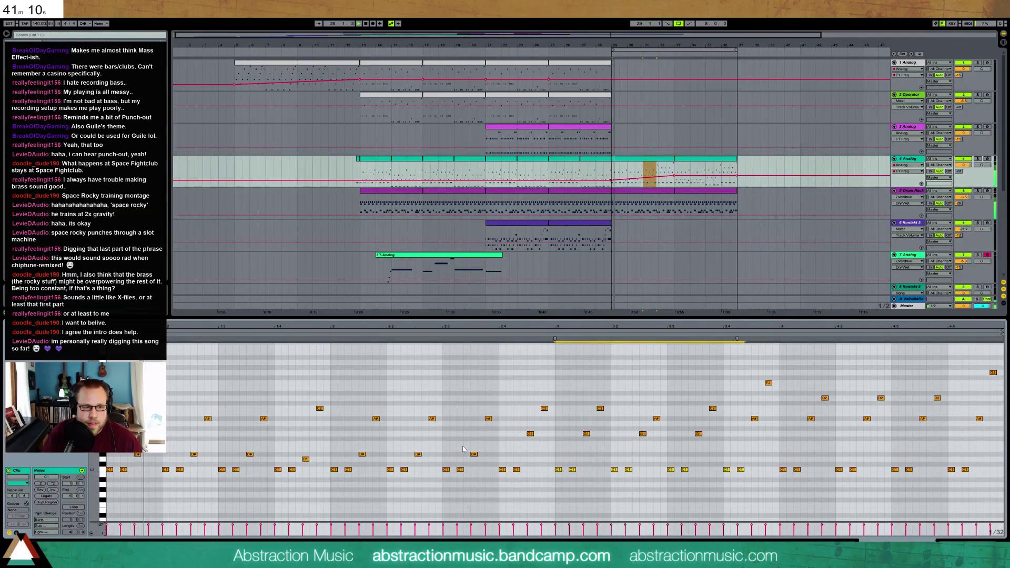
Step: Set the D1 note of beat 1.4 and the G1 note of beat 2.4 to D#1
{"action": "left_click", "coordinate": [307, 459]}
{"action": "key", "text": "Up"}
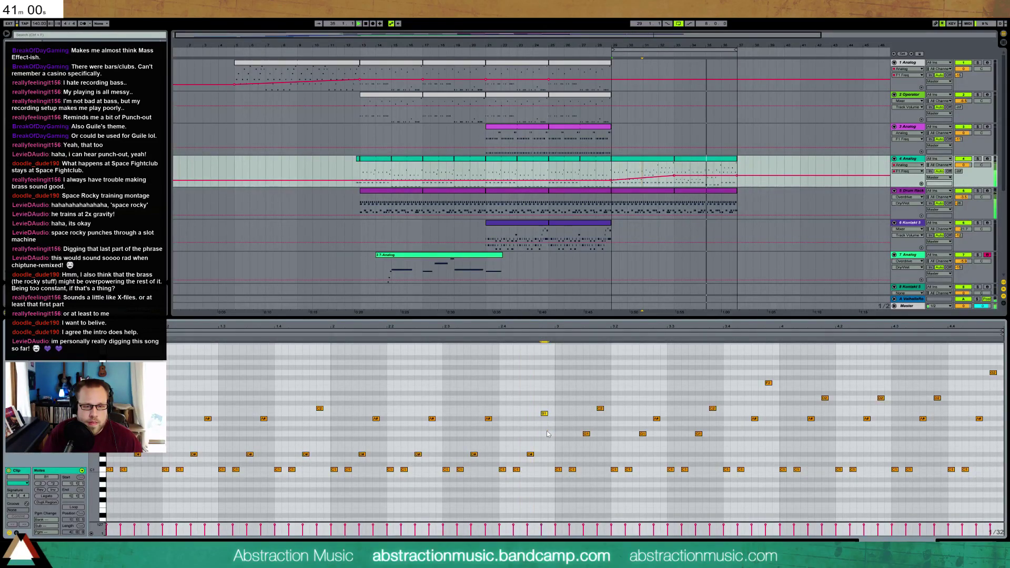
Step: Turn on looping for the 4 Analog clip at bar 29 and extend it to bar 37 over the duplicate
{"action": "left_click", "coordinate": [666, 161]}
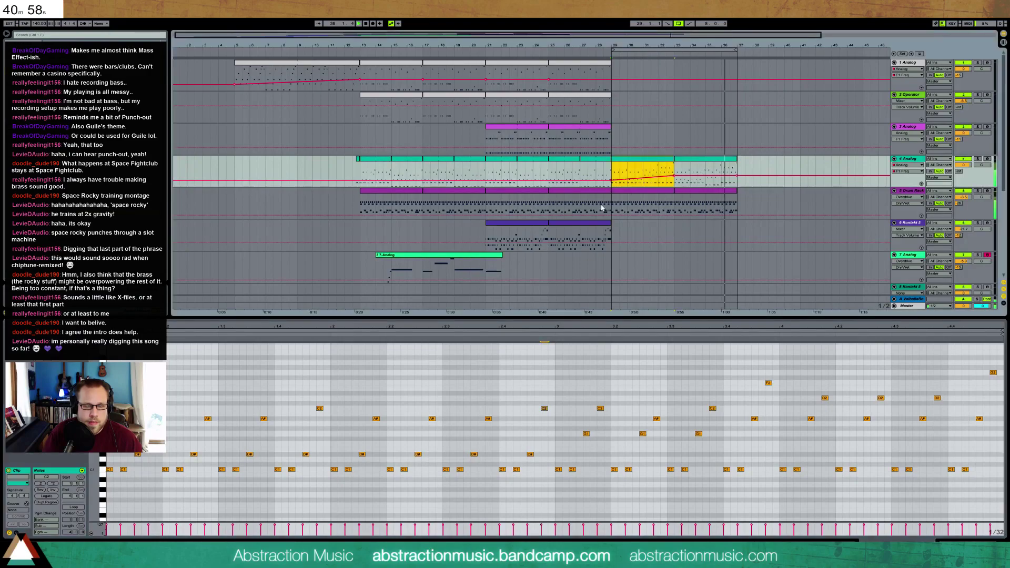
{"action": "left_click", "coordinate": [74, 508]}
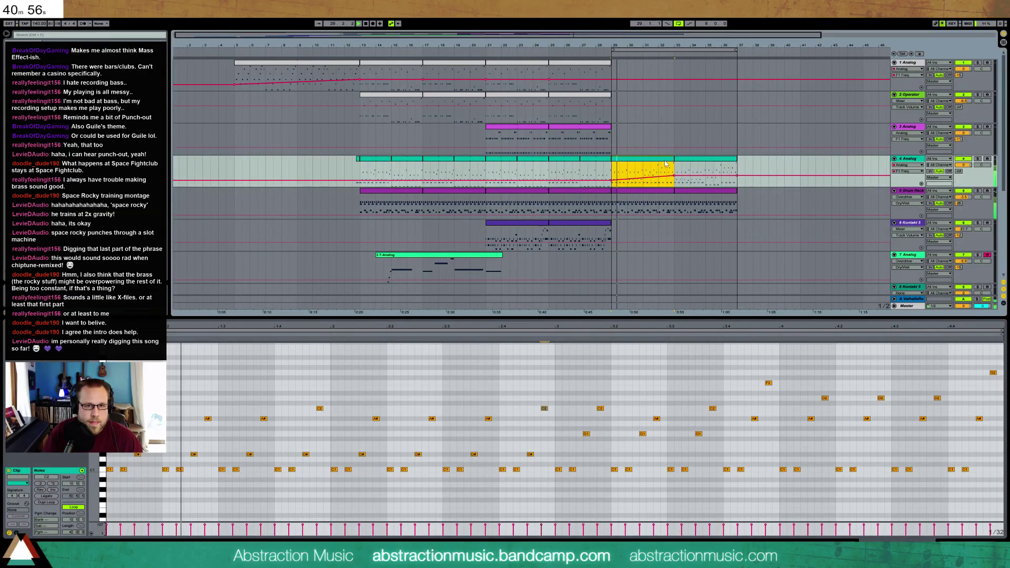
{"action": "left_click_drag", "start_coordinate": [674, 161], "coordinate": [737, 162]}
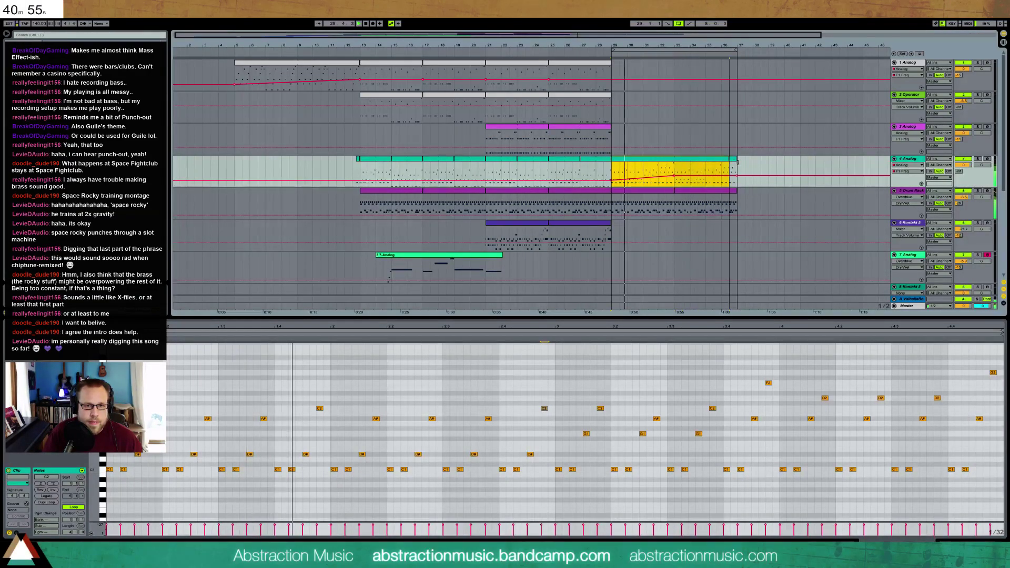
Step: Solo the 4 Analog track and raise the D#1 note of beat 2.4 to G1
{"action": "left_click", "coordinate": [977, 159]}
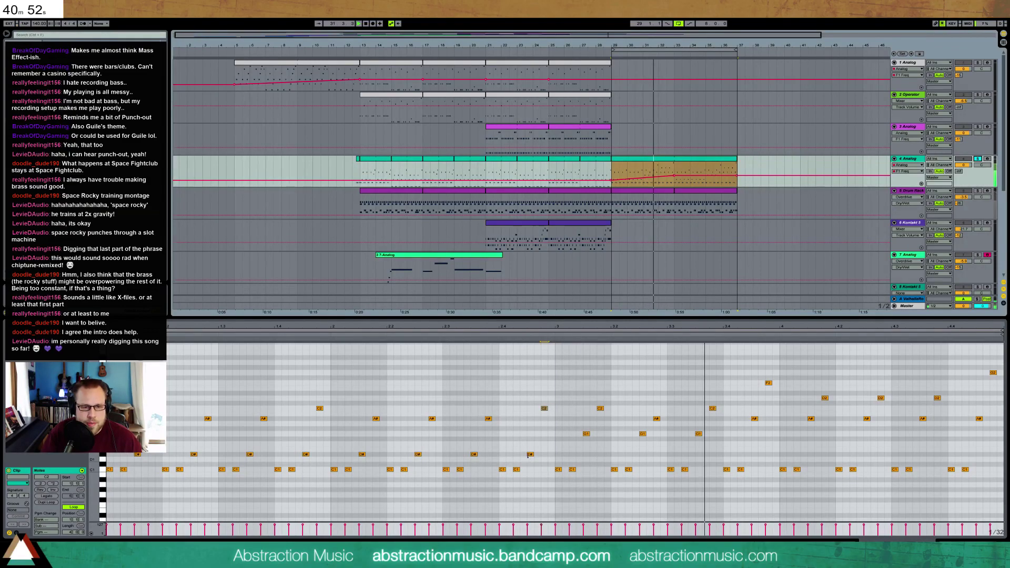
{"action": "left_click_drag", "start_coordinate": [530, 454], "coordinate": [530, 445]}
{"action": "key", "text": "Up"}
{"action": "key", "text": "Up"}
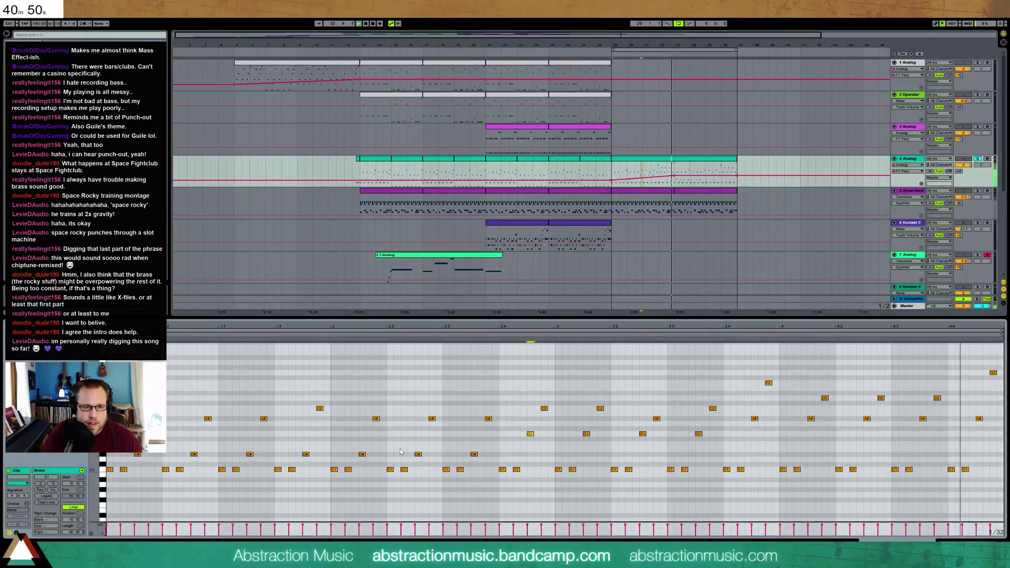
Step: Try the D#1 notes of beats 2.1 to 2.3 at G1 and at F1
{"action": "left_click_drag", "start_coordinate": [354, 446], "coordinate": [483, 460]}
{"action": "key", "text": "Up"}
{"action": "key", "text": "Up"}
{"action": "key", "text": "Up"}
{"action": "key", "text": "Up"}
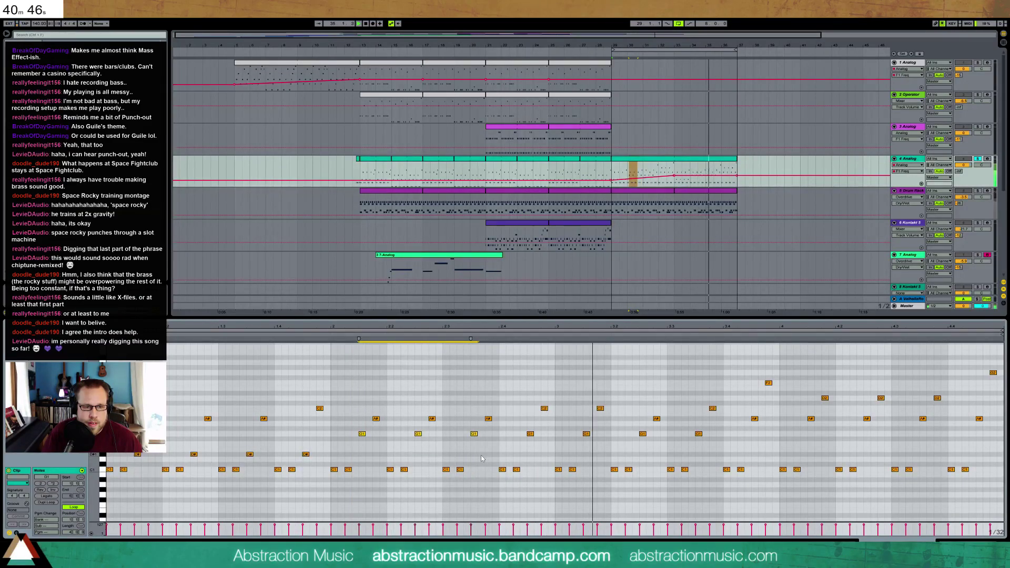
{"action": "key", "text": "Down"}
{"action": "key", "text": "Down"}
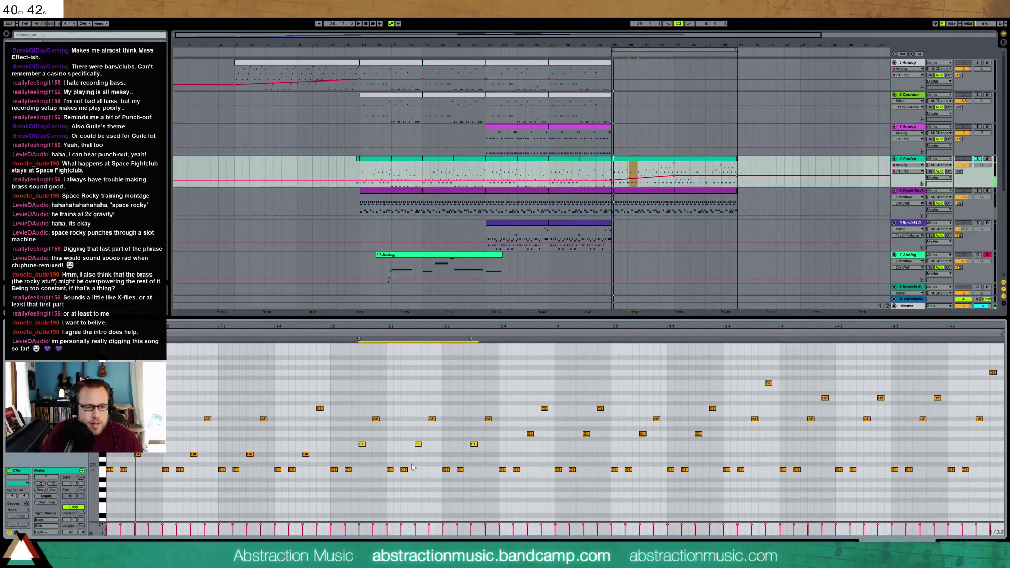
Step: Lower the upper A#1 notes of bar 1 to G1 and stop playback
{"action": "left_click_drag", "start_coordinate": [141, 399], "coordinate": [280, 437]}
{"action": "key", "text": "Down"}
{"action": "key", "text": "Down"}
{"action": "key", "text": "Down"}
{"action": "key", "text": "space"}
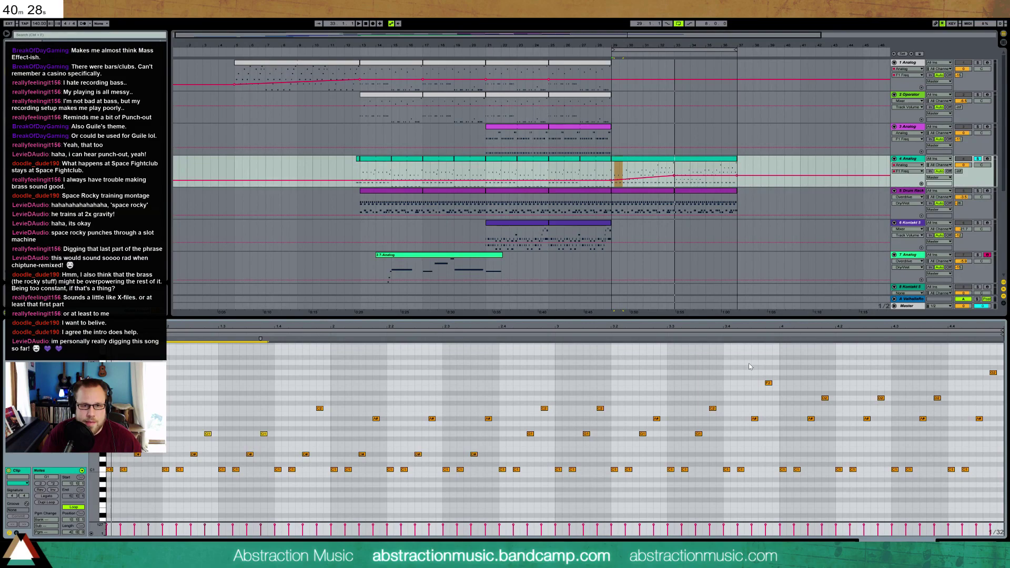
Step: Solo the Drum Rack track and delete all the CABAS notes from its clip at bar 29
{"action": "left_click", "coordinate": [900, 193]}
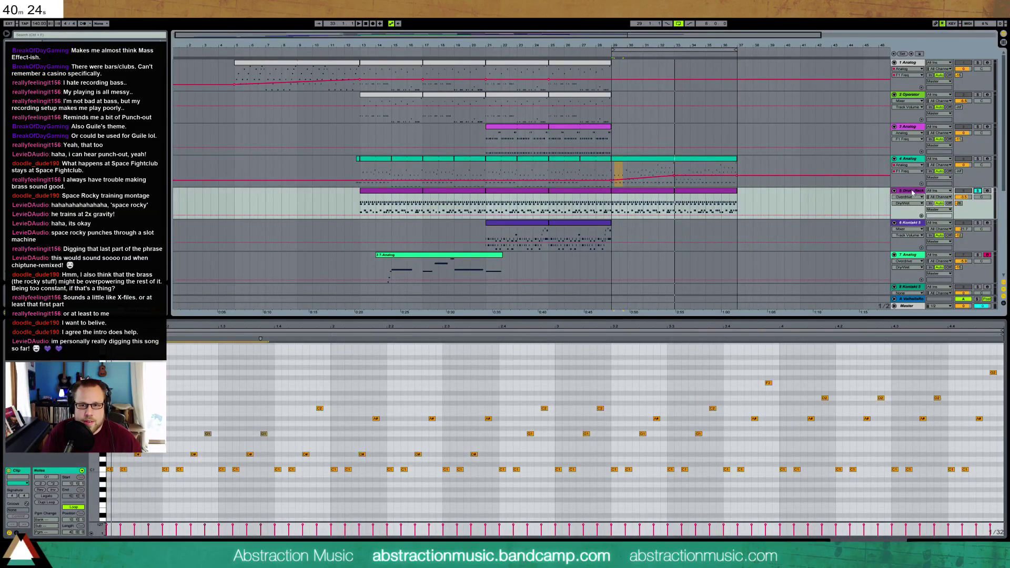
{"action": "left_click", "coordinate": [648, 192]}
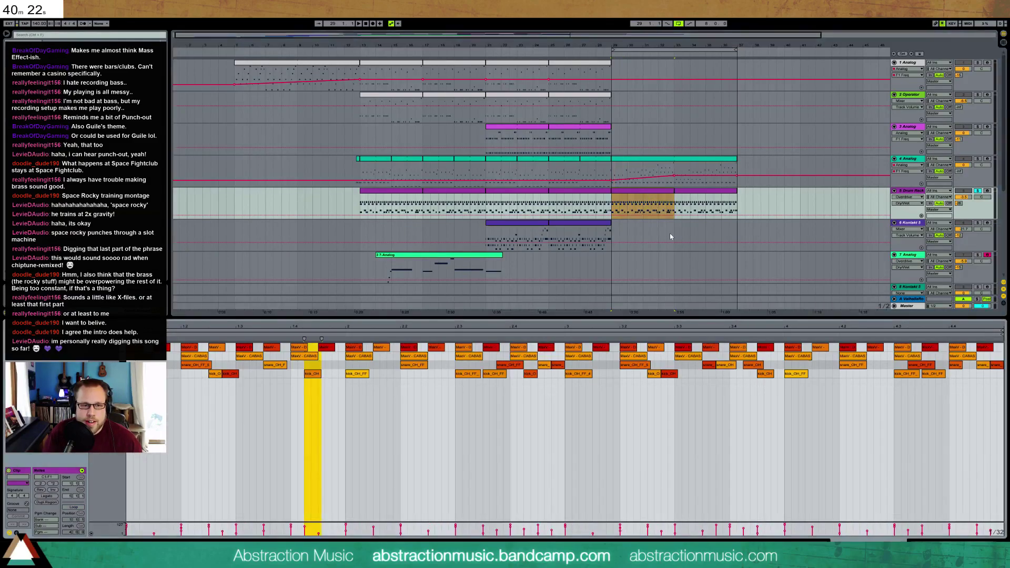
{"action": "key", "text": "space"}
{"action": "left_click", "coordinate": [121, 357]}
{"action": "key", "text": "Delete"}
{"action": "key", "text": "space"}
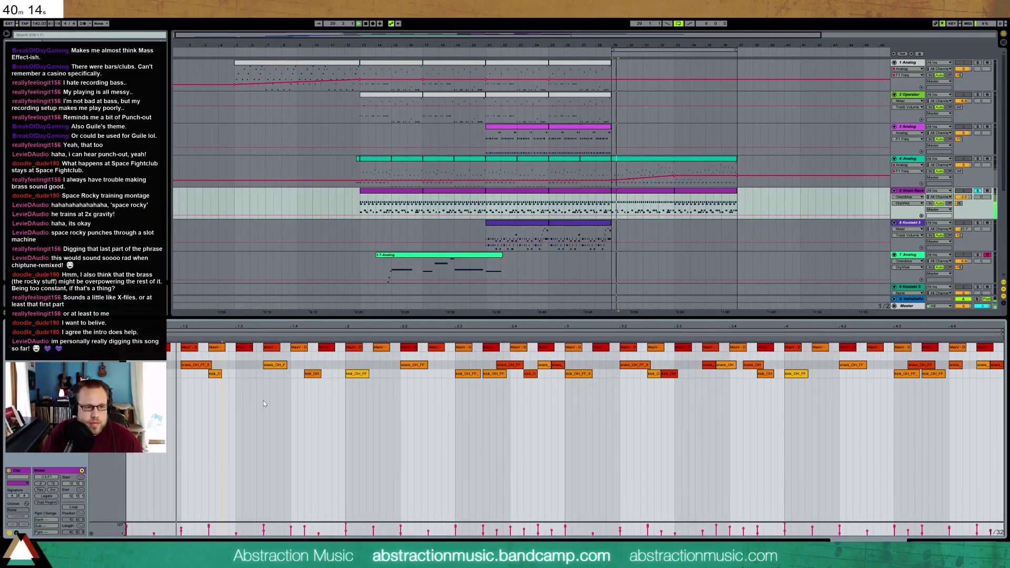
Step: Move the kicks at 1.4.2 and 2.1 earlier to 1.3.4 and 1.4.3, and replace the beat 2.4 kick with the following snare
{"action": "left_click", "coordinate": [304, 374]}
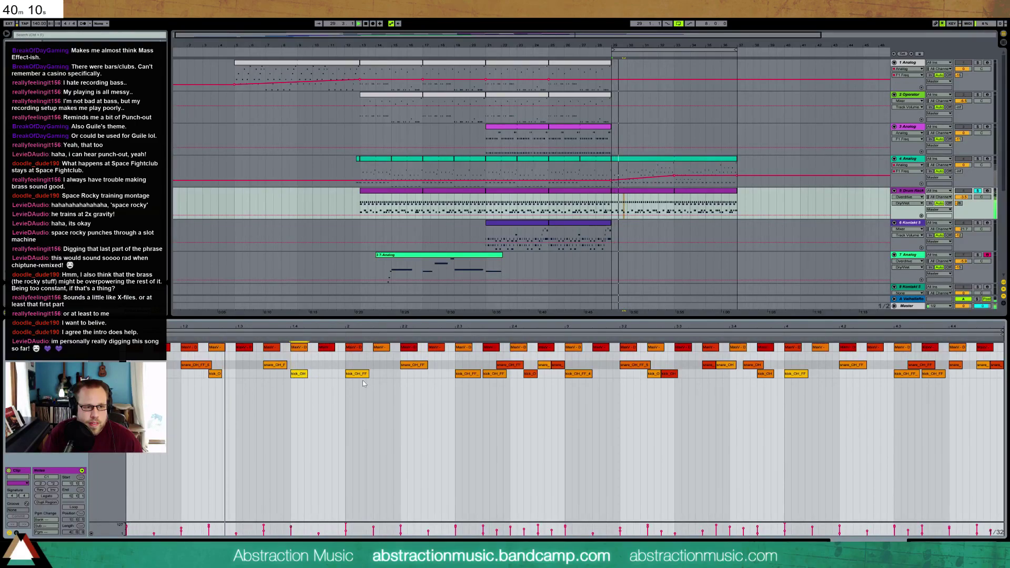
{"action": "left_click_drag", "start_coordinate": [299, 376], "coordinate": [288, 375]}
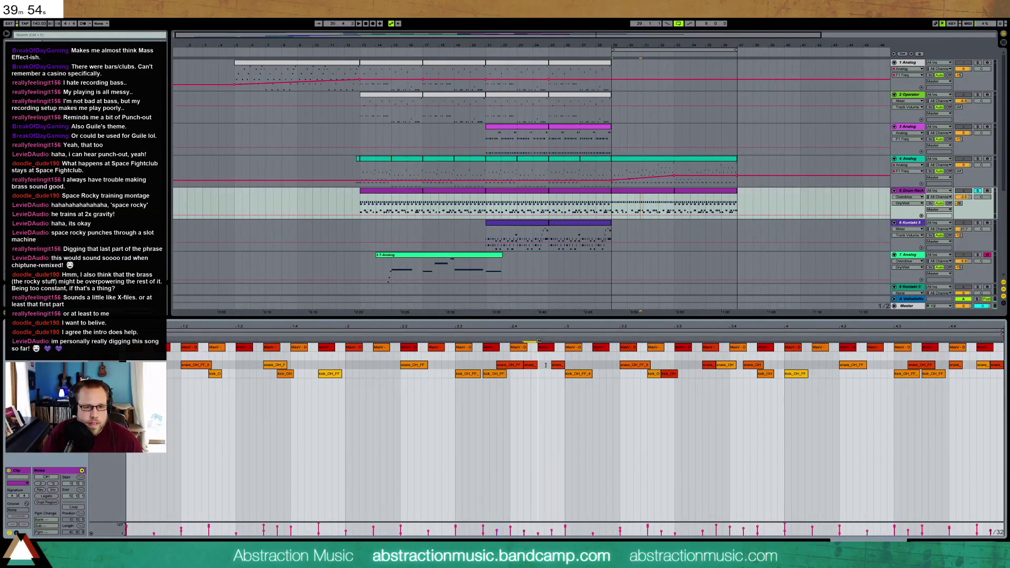
{"action": "key", "text": "space"}
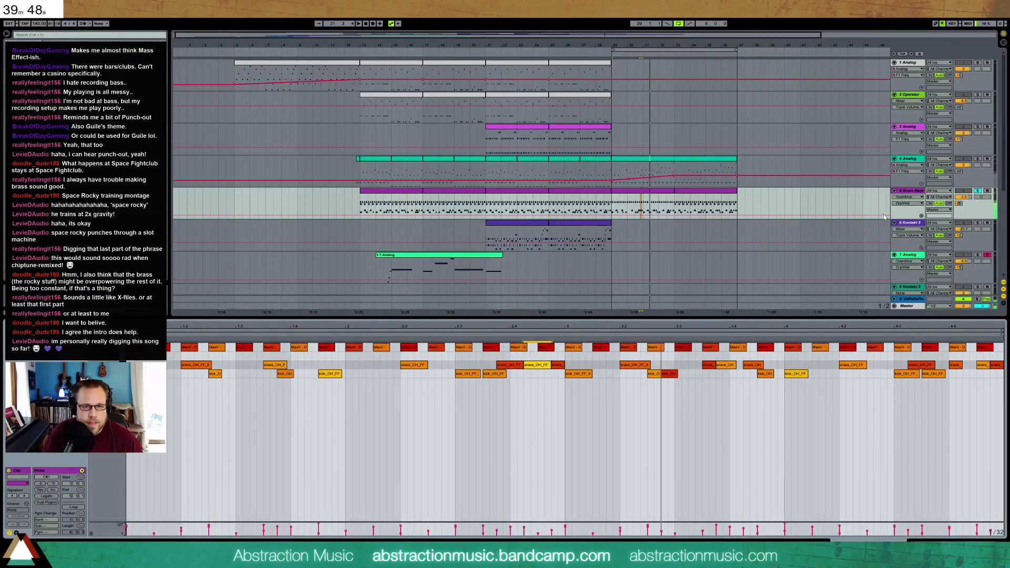
Step: Unsolo the Drum Rack track and add a kick a sixteenth before beat 2.2
{"action": "left_click", "coordinate": [977, 191]}
{"action": "key", "text": "space"}
{"action": "key", "text": "space"}
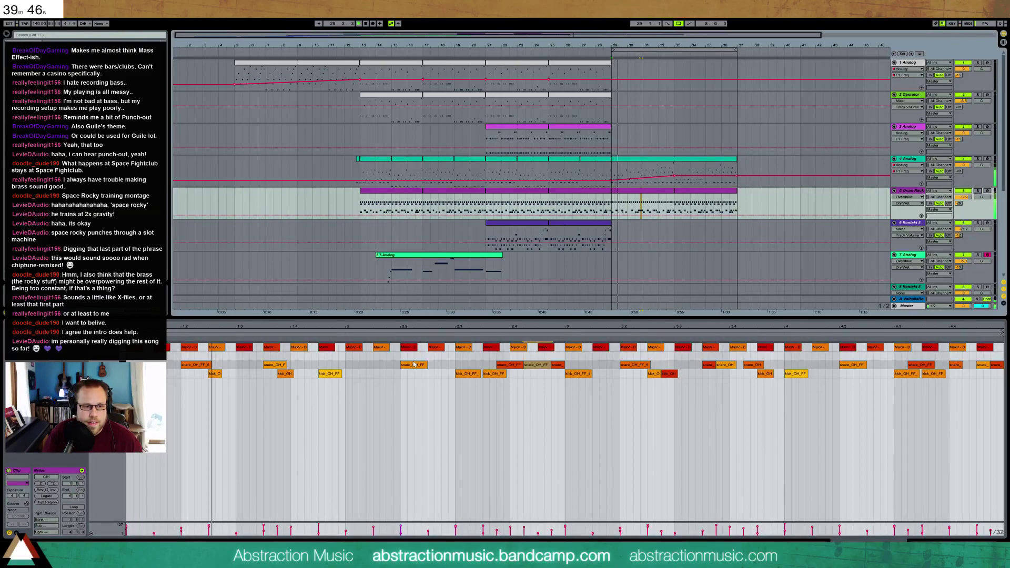
{"action": "key", "text": "space"}
{"action": "left_click", "coordinate": [412, 366]}
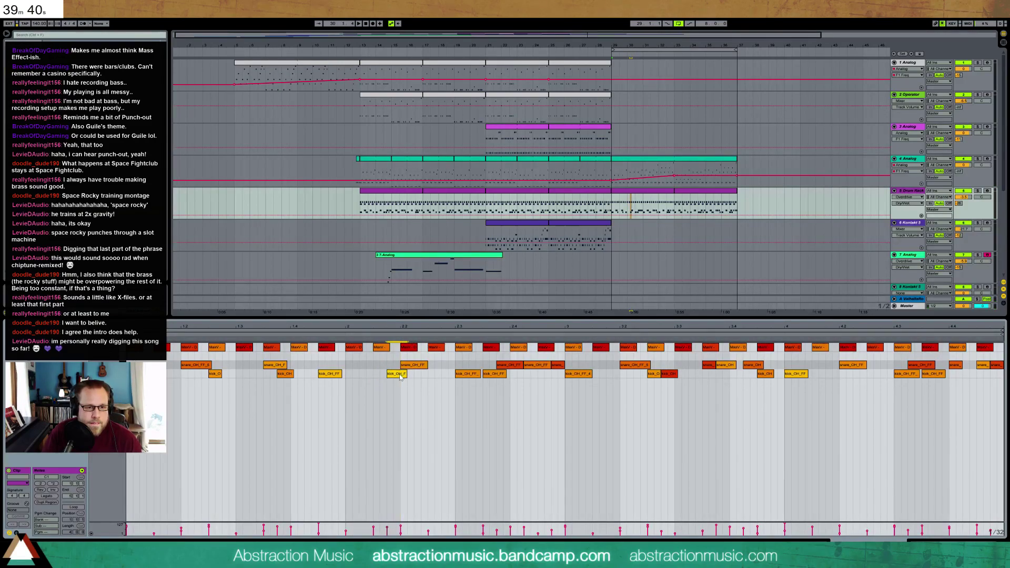
Step: Add a short kick midway through beat 2.2 and remove the snare at 2.4.2
{"action": "left_click", "coordinate": [432, 378]}
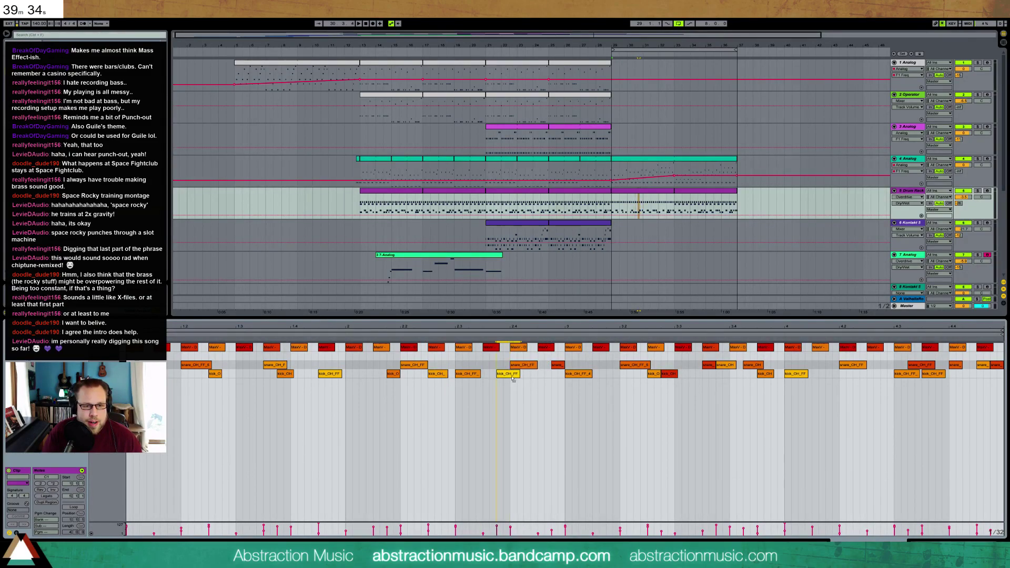
{"action": "key", "text": "space"}
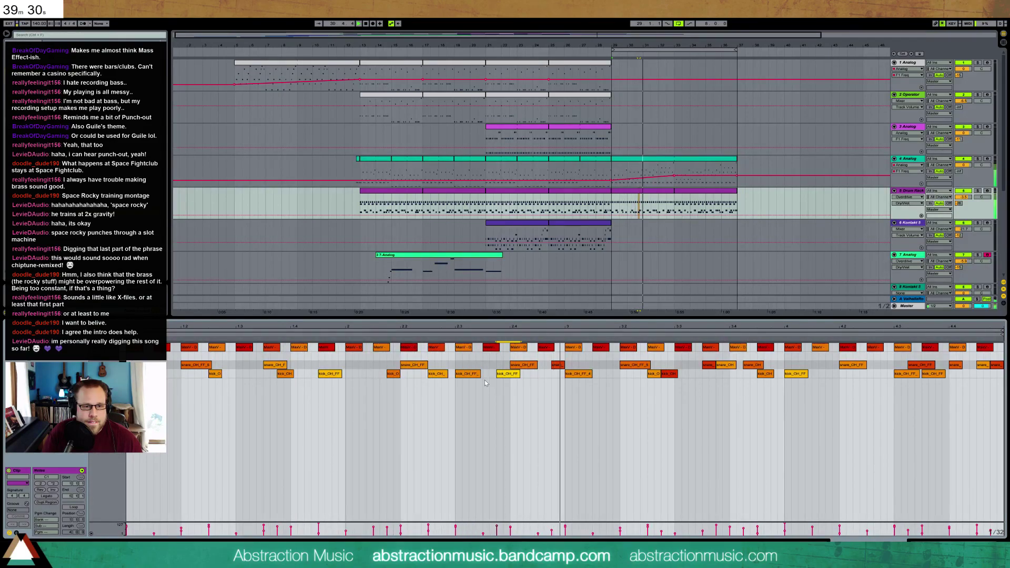
{"action": "left_click", "coordinate": [519, 367]}
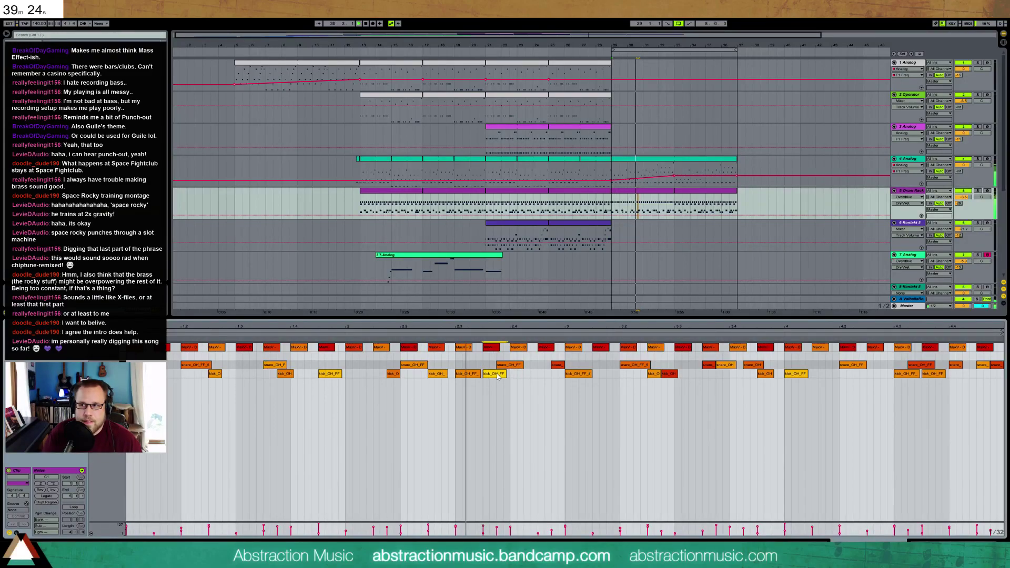
Step: Add a snare at 2.4.2 and shift the kick and snare group around beat 1.4 an eighth note later
{"action": "double_click", "coordinate": [526, 365]}
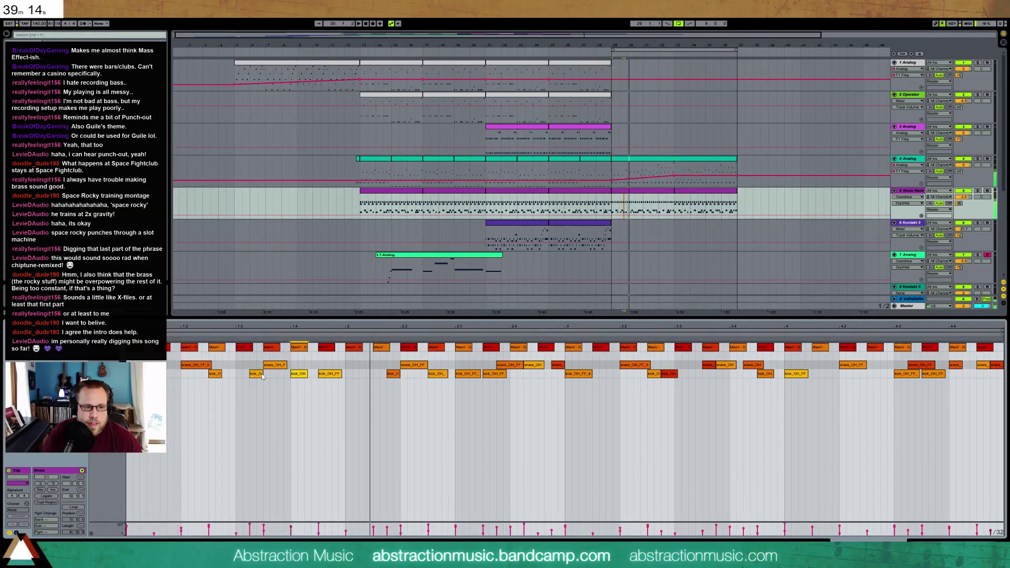
{"action": "left_click_drag", "start_coordinate": [287, 380], "coordinate": [348, 386]}
{"action": "key", "text": "Right"}
{"action": "key", "text": "Right"}
{"action": "key", "text": "Right"}
{"action": "key", "text": "Right"}
{"action": "key", "text": "space"}
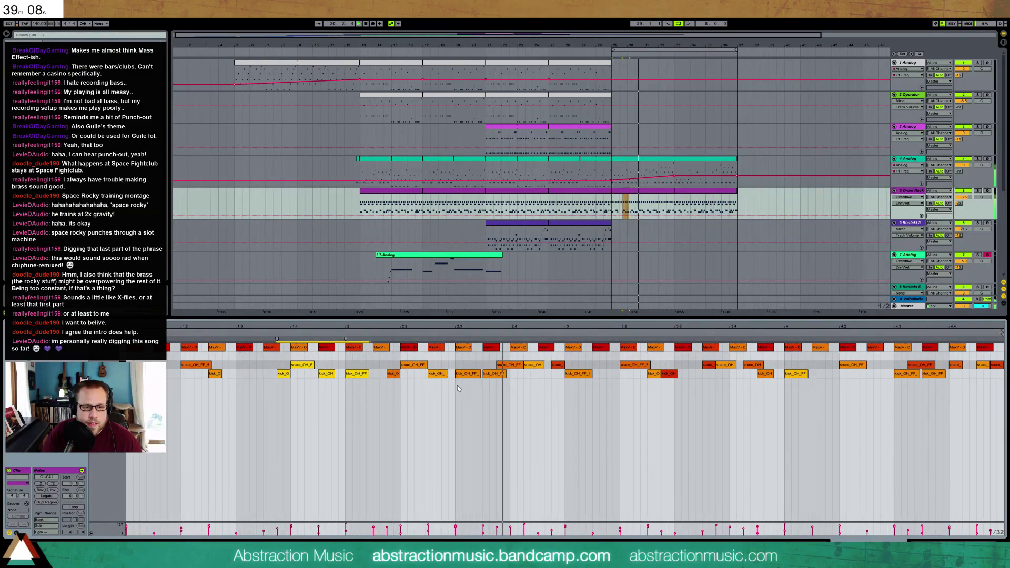
{"action": "key", "text": "space"}
Step: Replace the snare at 3.3.3 with a short kick and shorten the kick at 3.2.4
{"action": "double_click", "coordinate": [709, 366]}
{"action": "double_click", "coordinate": [705, 374]}
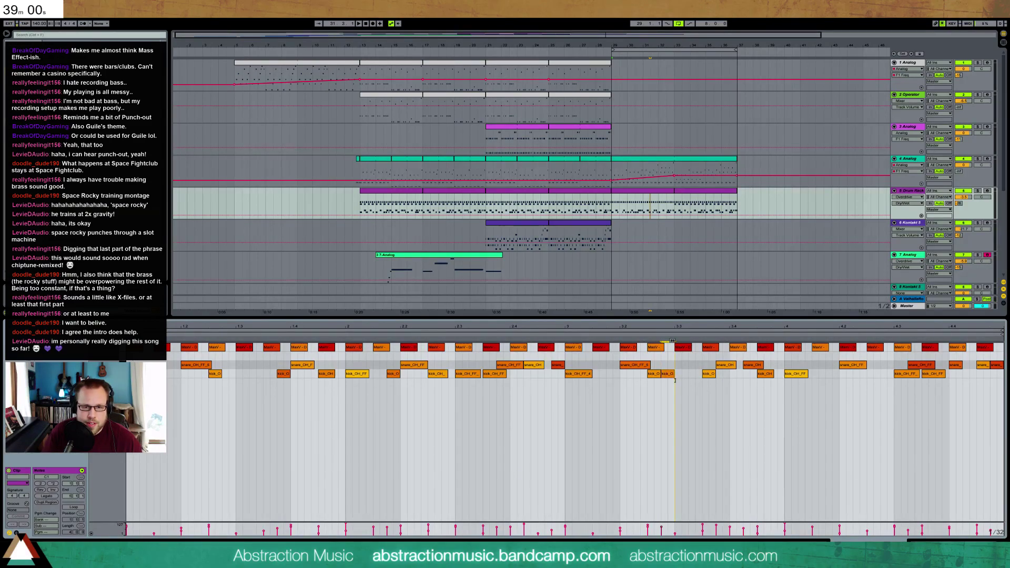
{"action": "key", "text": "space"}
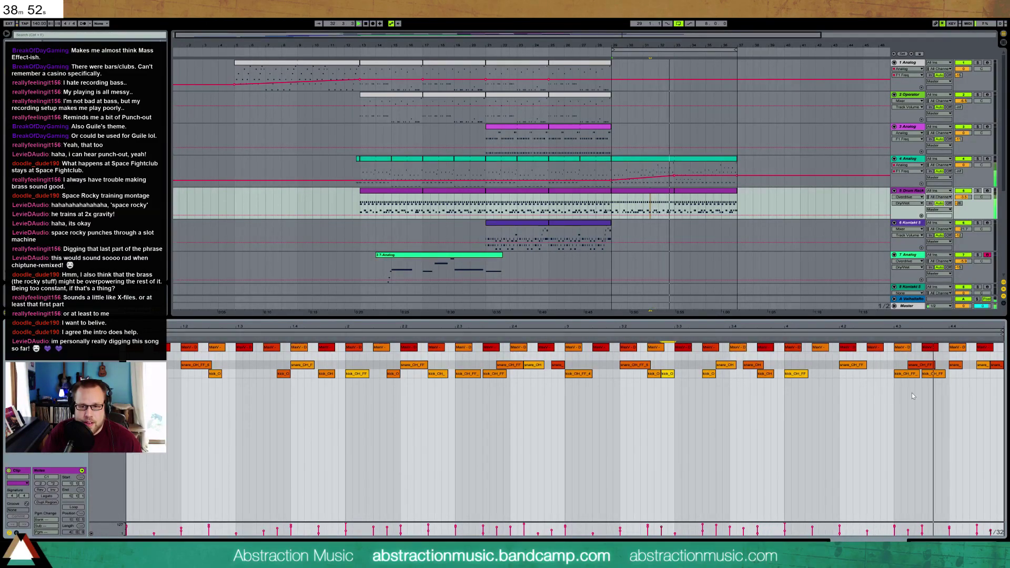
Step: Replace the Drum Rack clip at bar 33 with a copy of the bar 29 clip, carrying over its CABAS notes
{"action": "left_click", "coordinate": [679, 193]}
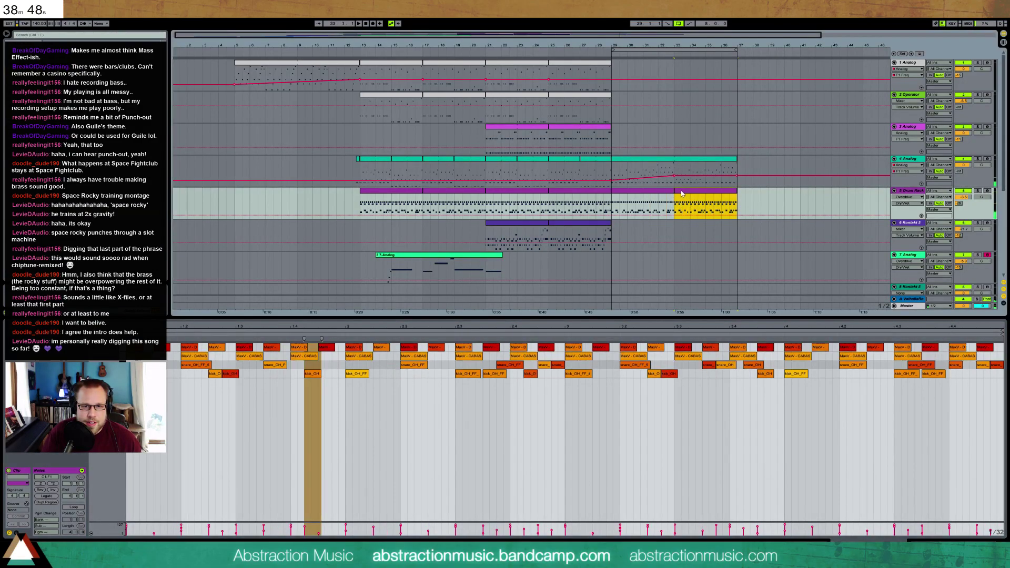
{"action": "left_click", "coordinate": [120, 356]}
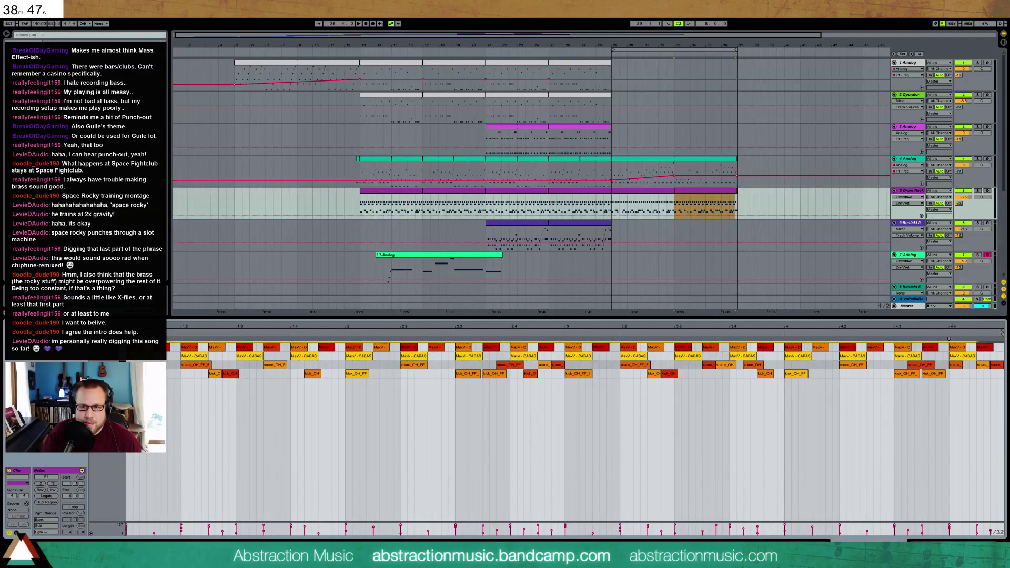
{"action": "left_click", "coordinate": [646, 196]}
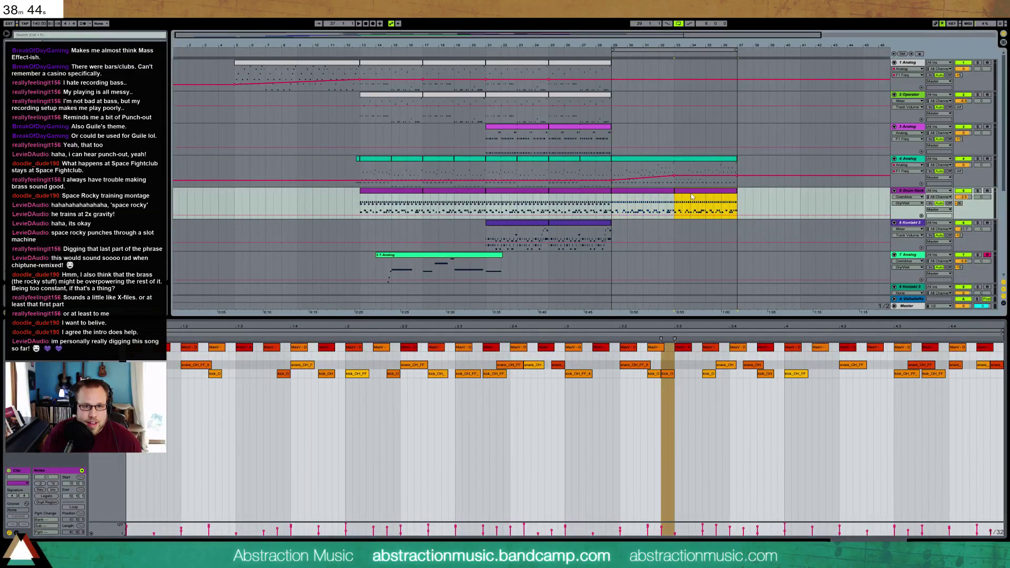
{"action": "left_click", "coordinate": [121, 354]}
{"action": "left_click", "coordinate": [127, 355]}
{"action": "key", "text": "ctrl+z"}
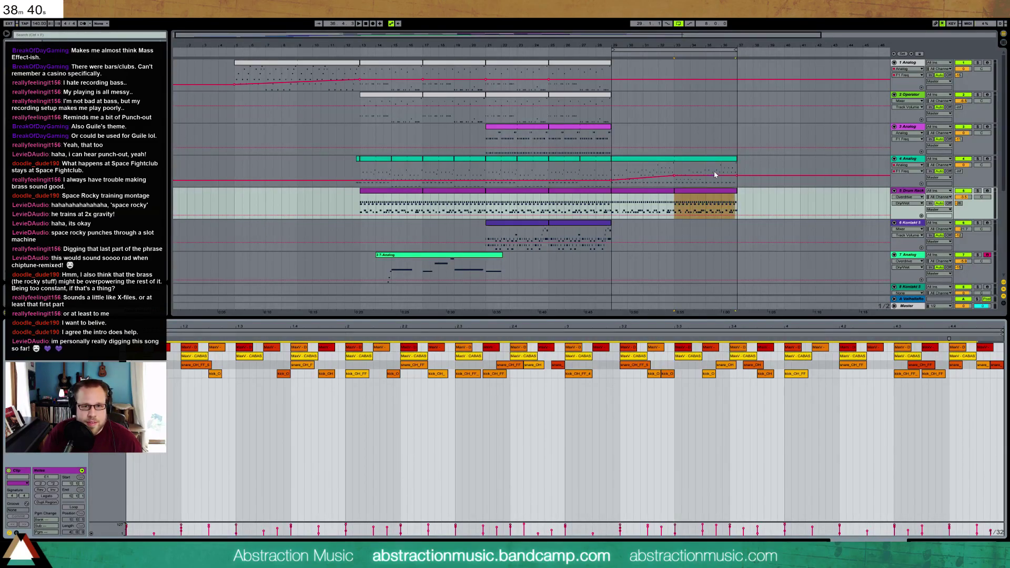
Step: Open the 4 Analog clip at bar 29, solo its track and play it back
{"action": "left_click", "coordinate": [673, 162]}
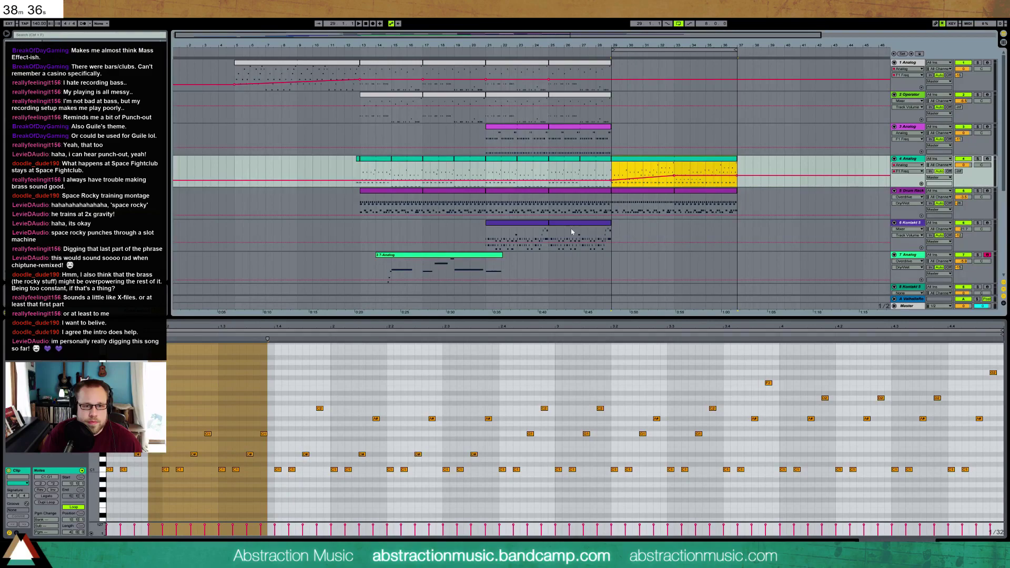
{"action": "scroll", "coordinate": [553, 252], "scroll_direction": "down", "scroll_amount": 4}
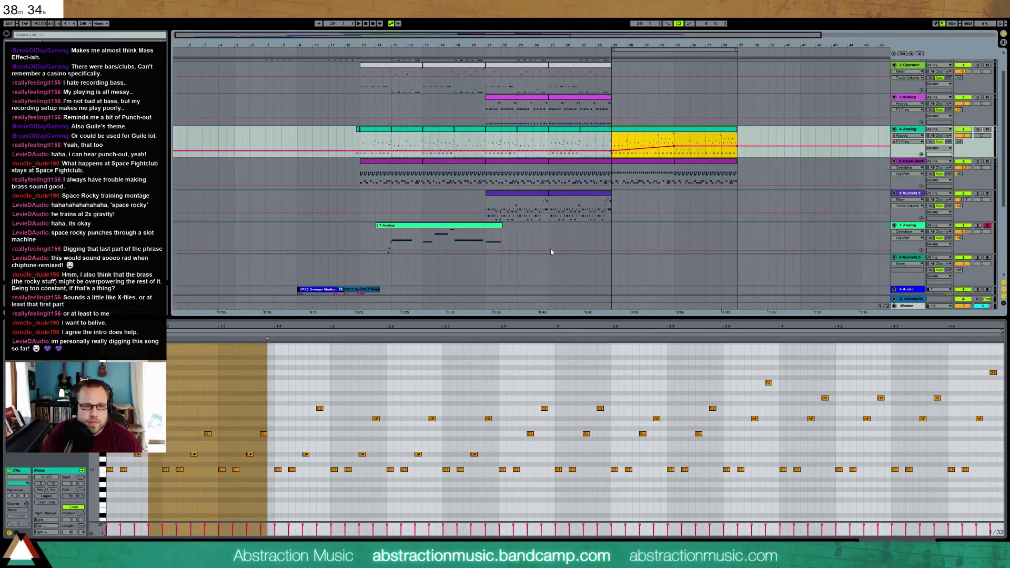
{"action": "scroll", "coordinate": [567, 254], "scroll_direction": "up", "scroll_amount": 4}
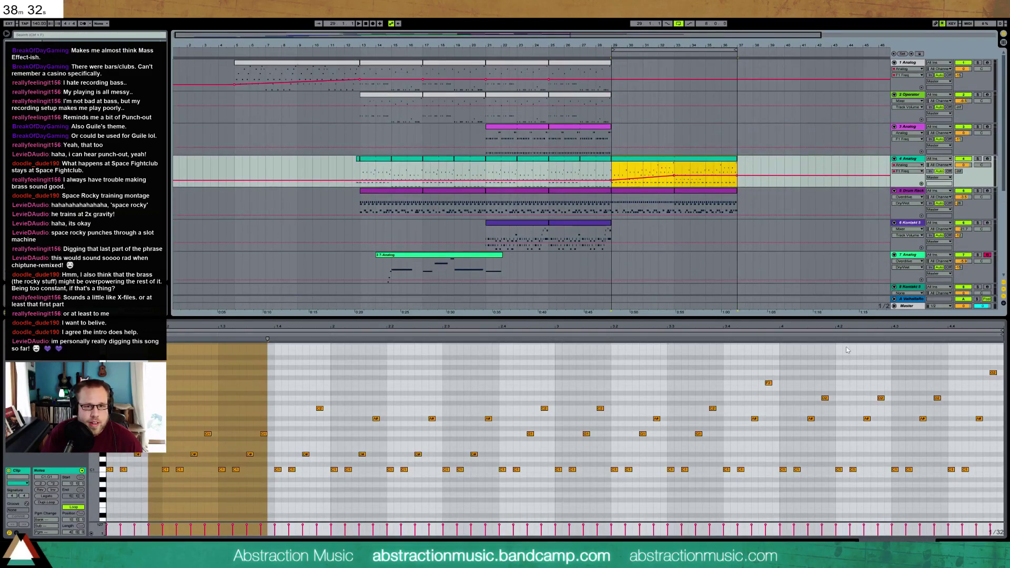
{"action": "key", "text": "shift+Tab"}
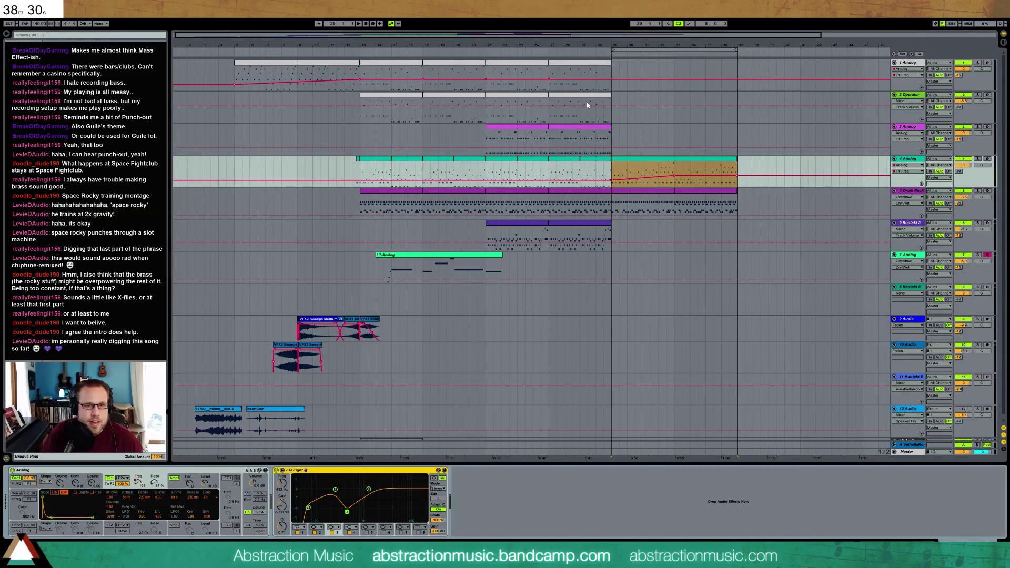
{"action": "key", "text": "shift+Tab"}
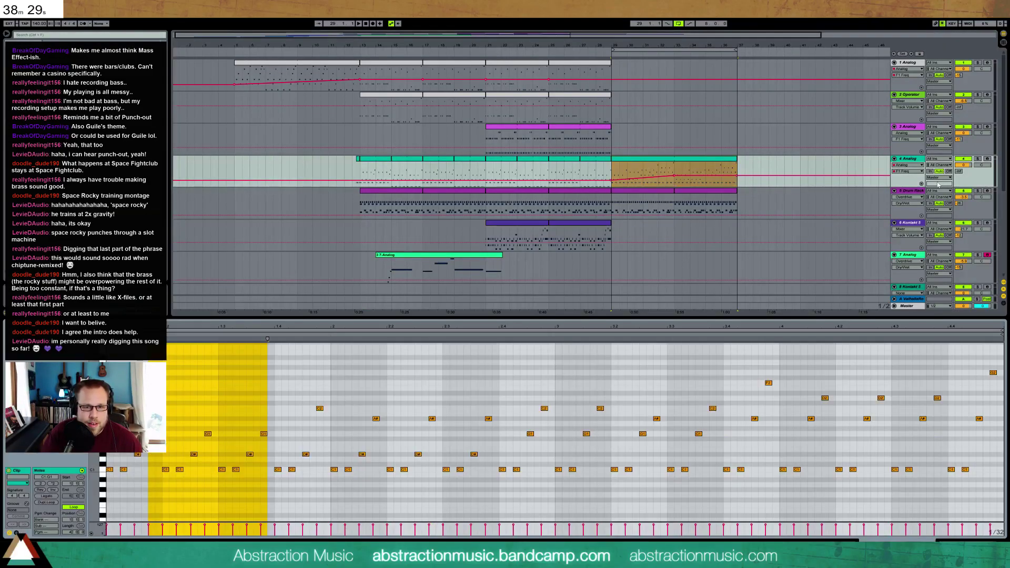
{"action": "left_click", "coordinate": [979, 159]}
{"action": "key", "text": "space"}
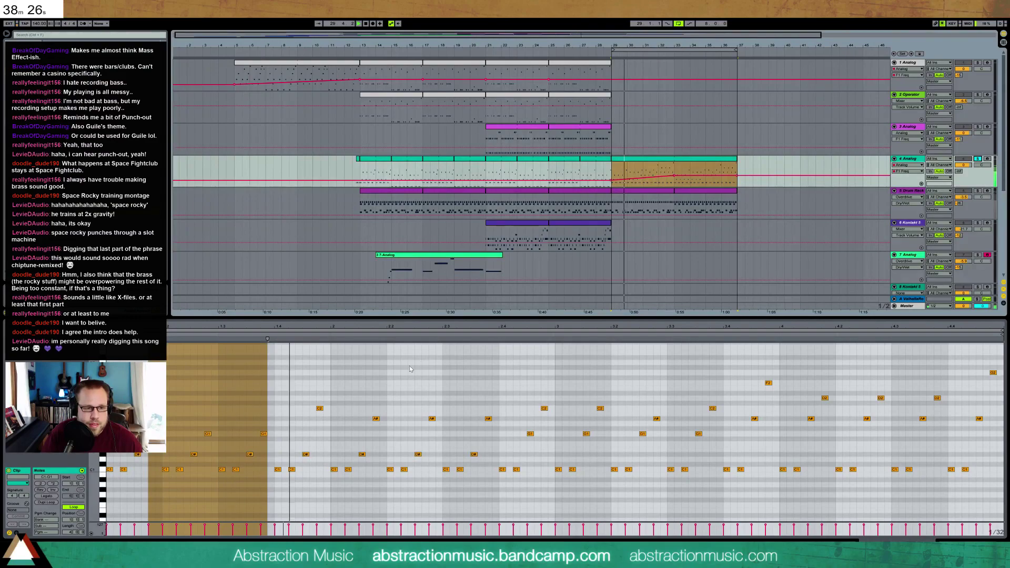
Step: Lower the upper notes at 2.1.4, 2.2.4 and 2.3.4 by three semitones and the one at 2.4.3 by four
{"action": "left_click", "coordinate": [377, 402]}
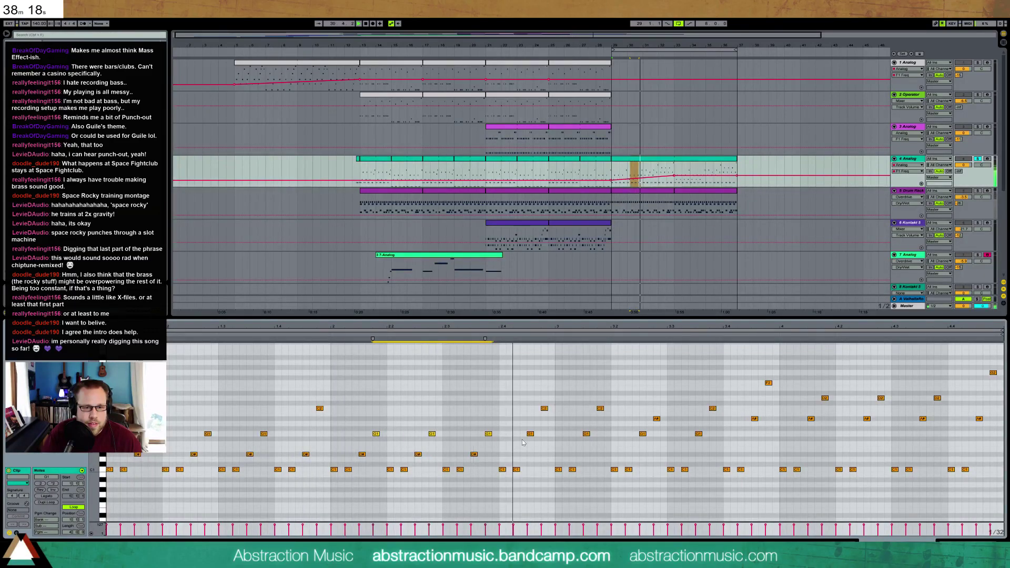
{"action": "key", "text": "space"}
{"action": "left_click", "coordinate": [537, 447]}
{"action": "left_click_drag", "start_coordinate": [530, 434], "coordinate": [530, 454]}
{"action": "key", "text": "space"}
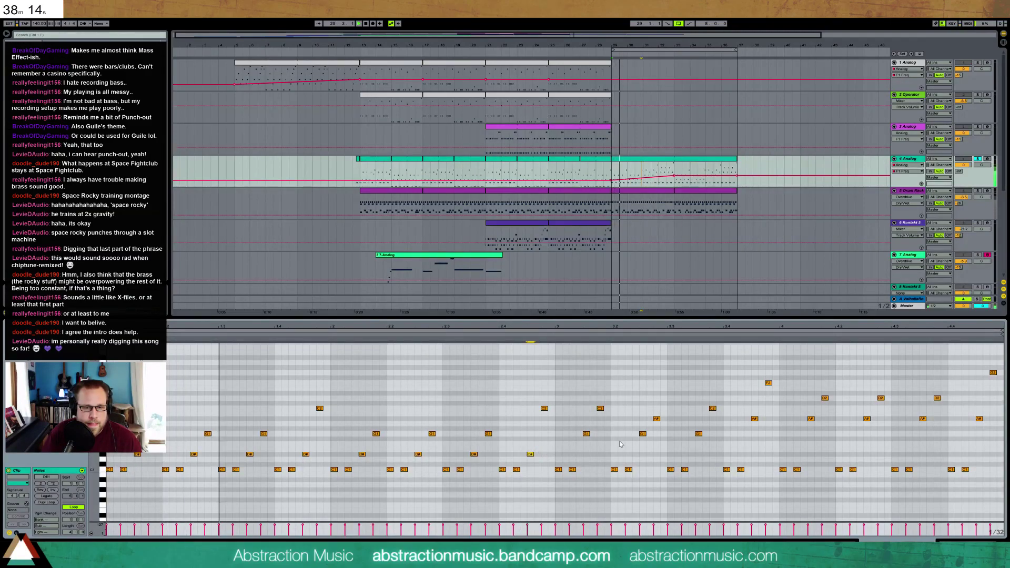
Step: Raise the upper note at 3.2.4 by five semitones
{"action": "left_click_drag", "start_coordinate": [657, 419], "coordinate": [657, 414]}
{"action": "key", "text": "Up"}
{"action": "key", "text": "Up"}
{"action": "key", "text": "Up"}
{"action": "key", "text": "Up"}
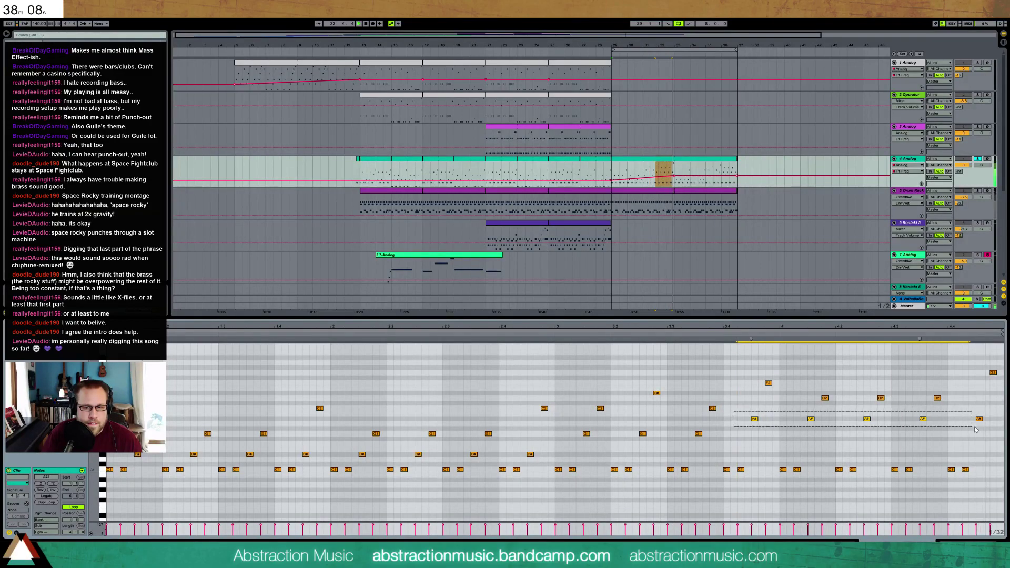
Step: Arm the 4 Analog track and raise the low notes from 3.4 to the end of the clip by three semitones
{"action": "left_click_drag", "start_coordinate": [730, 452], "coordinate": [923, 480]}
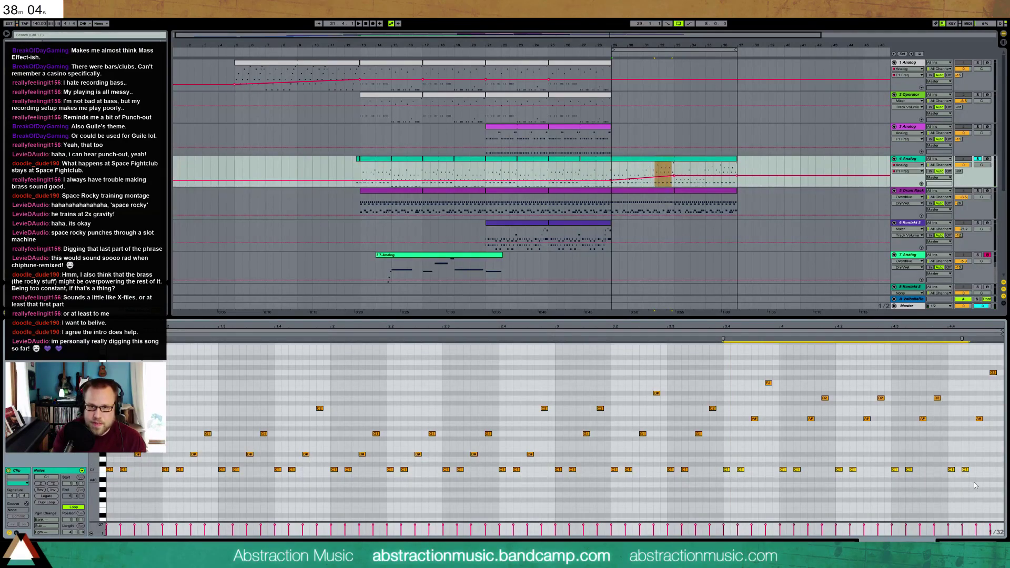
{"action": "left_click", "coordinate": [988, 159]}
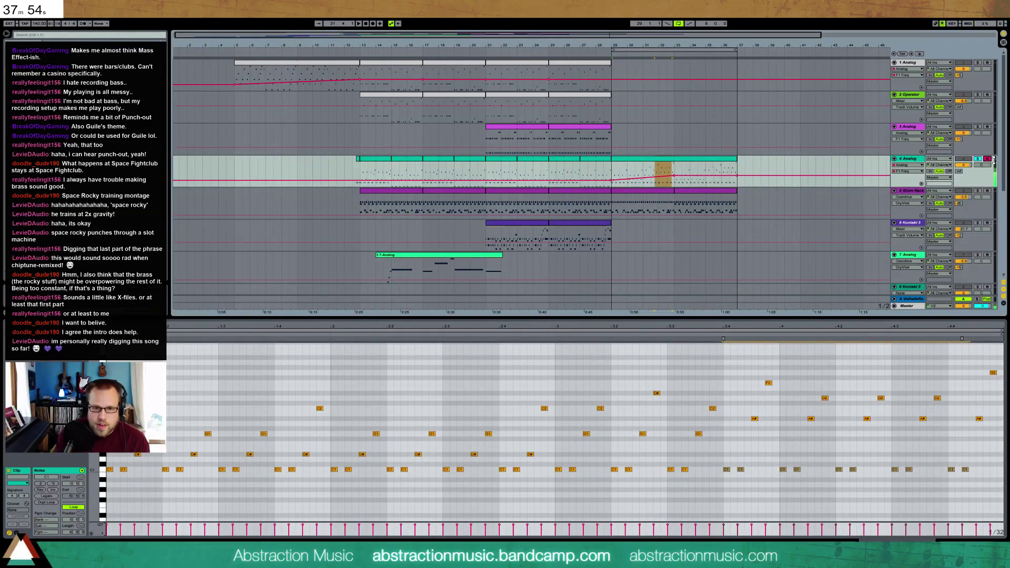
{"action": "left_click_drag", "start_coordinate": [714, 483], "coordinate": [962, 483]}
{"action": "key", "text": "Up"}
{"action": "key", "text": "Up"}
{"action": "key", "text": "Up"}
{"action": "key", "text": "Down"}
{"action": "key", "text": "Down"}
{"action": "key", "text": "Down"}
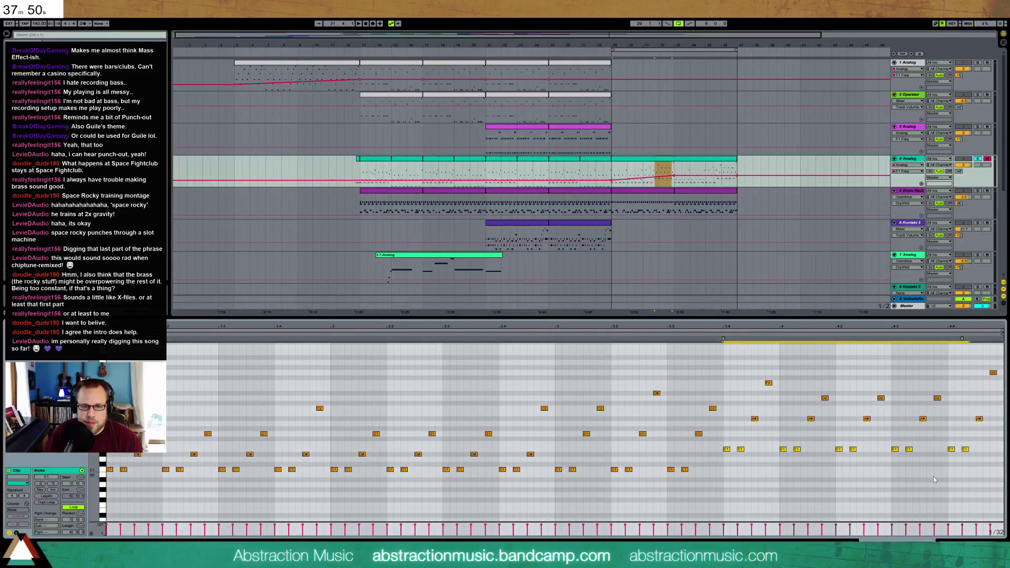
Step: Lower the high note at 3.4.4 by two semitones and the two low notes starting at 3.4 by three
{"action": "left_click_drag", "start_coordinate": [734, 383], "coordinate": [998, 385]}
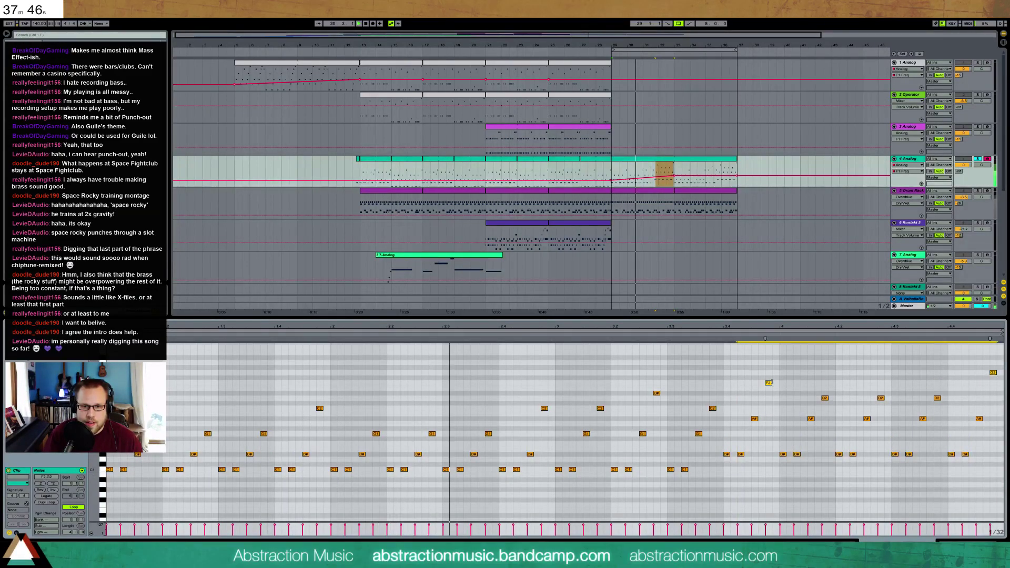
{"action": "left_click", "coordinate": [770, 383]}
{"action": "key", "text": "Down"}
{"action": "key", "text": "Down"}
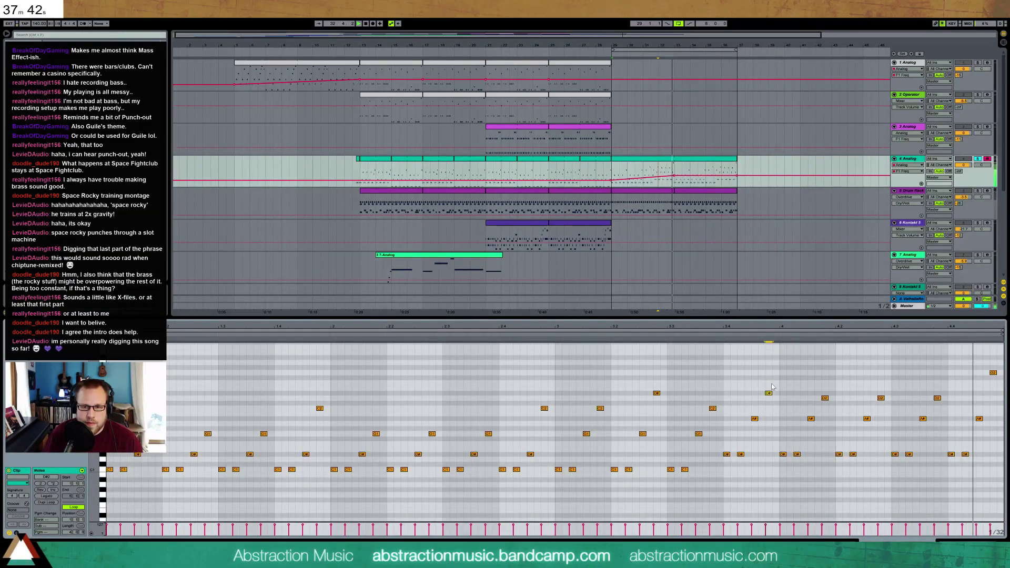
{"action": "left_click_drag", "start_coordinate": [756, 440], "coordinate": [722, 474]}
{"action": "key", "text": "Down"}
{"action": "key", "text": "Down"}
{"action": "key", "text": "Down"}
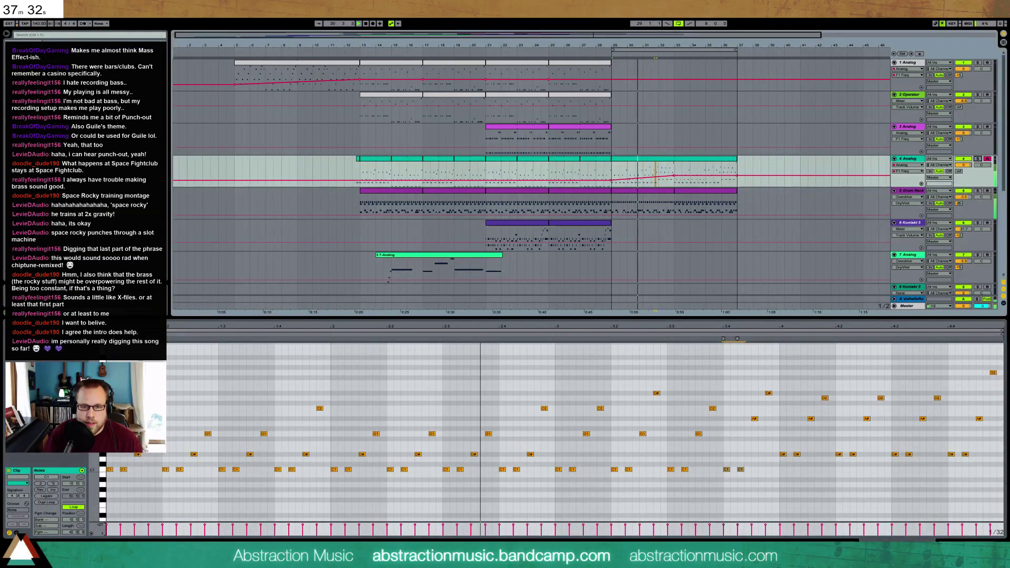
Step: Play the full arrangement from around bar 21 into the new section and check the 7 Analog clip
{"action": "left_click", "coordinate": [952, 540]}
{"action": "left_click", "coordinate": [472, 50]}
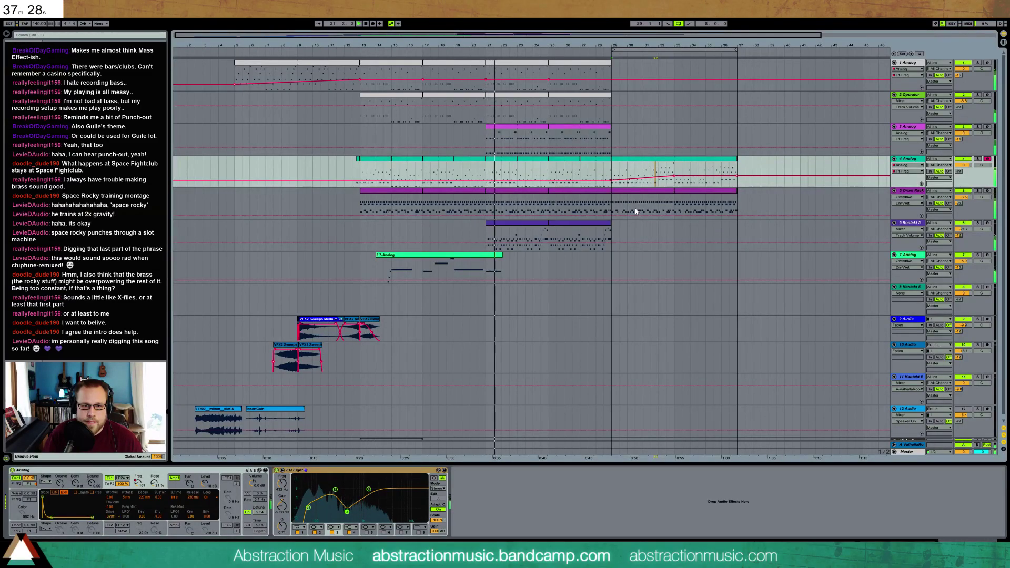
{"action": "left_click", "coordinate": [495, 256]}
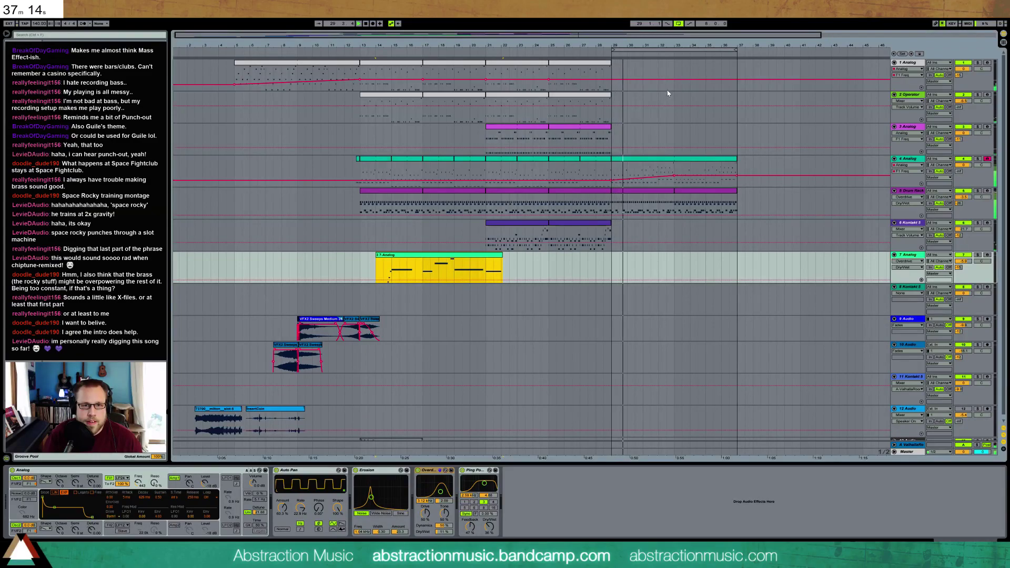
Step: Copy the 1 Analog clip from bar 5 to bar 29 and open the copy's notes
{"action": "left_click", "coordinate": [334, 64]}
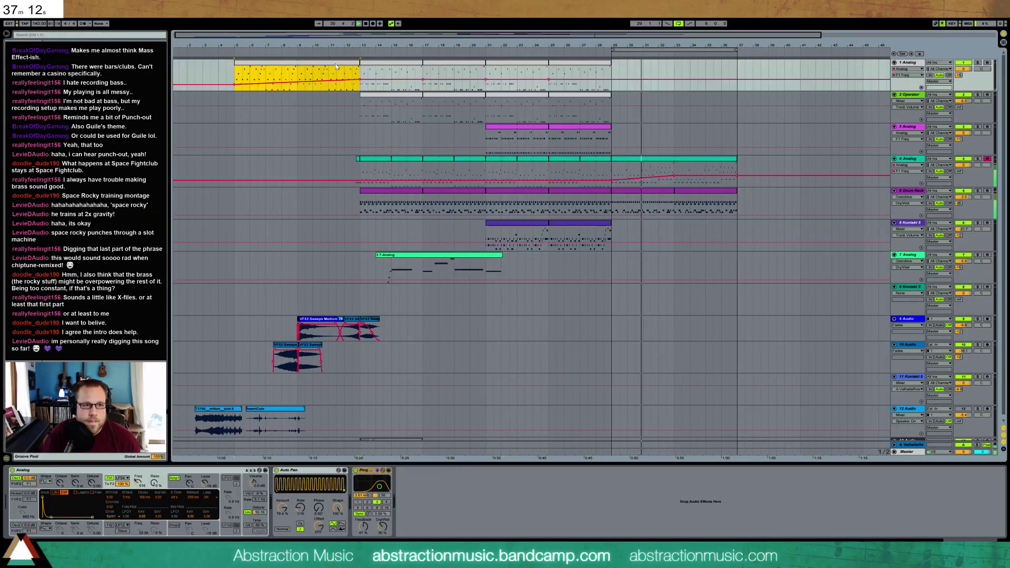
{"action": "left_click", "coordinate": [614, 73]}
{"action": "key", "text": "ctrl+v"}
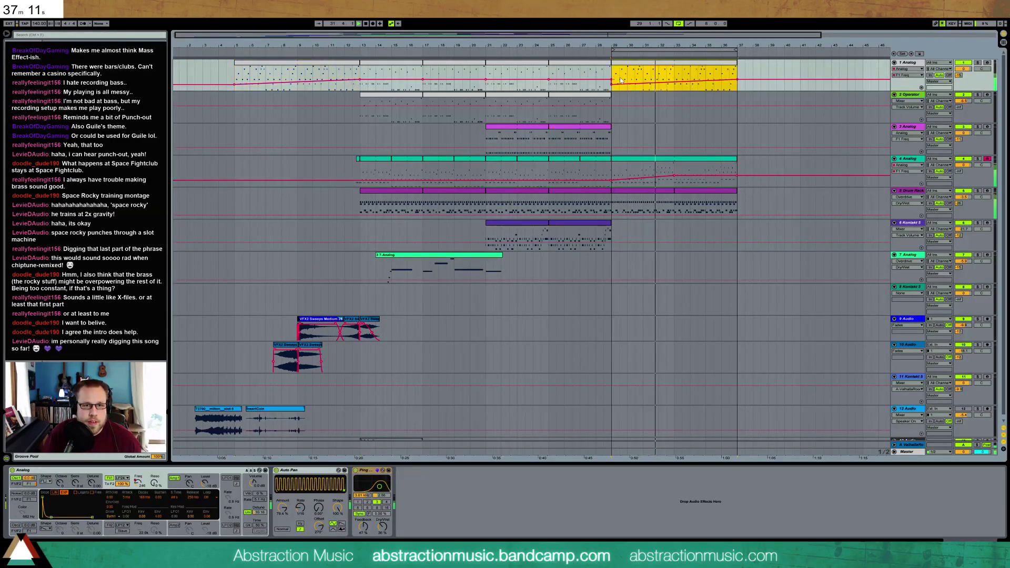
{"action": "double_click", "coordinate": [665, 67]}
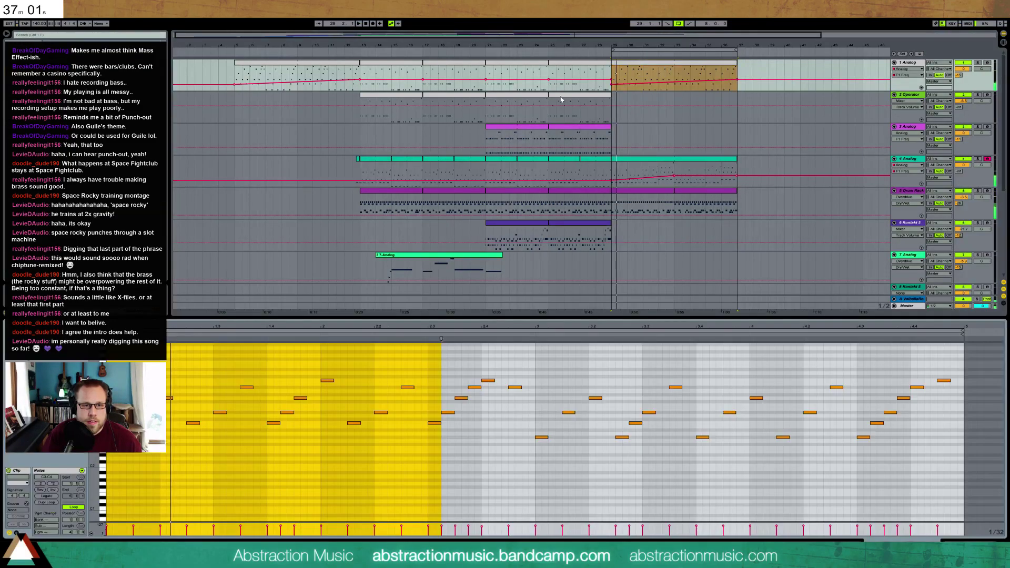
Step: Delete every note after the high one at 2.1 and duplicate the remaining phrase three times to fill the clip
{"action": "left_click", "coordinate": [213, 392]}
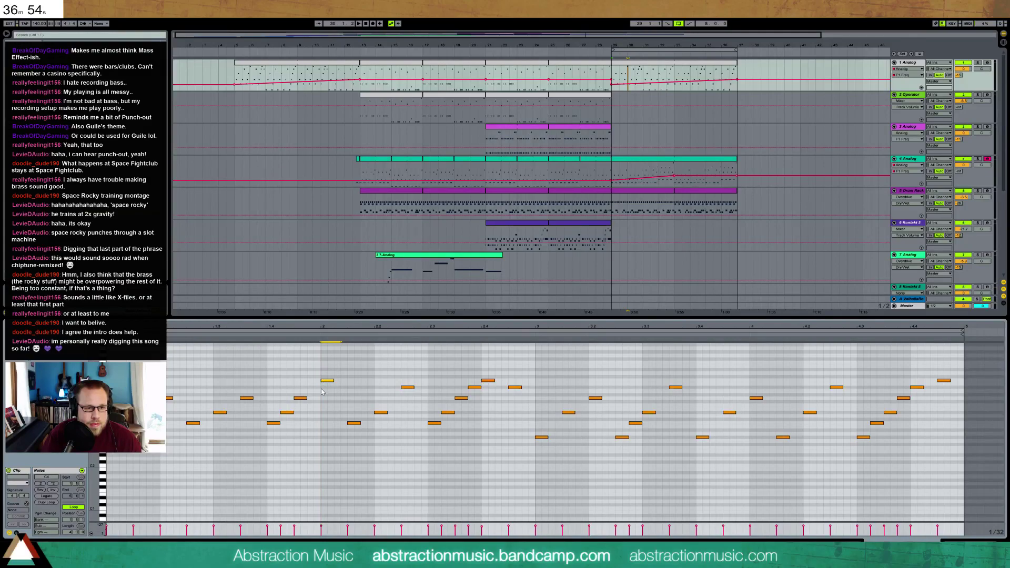
{"action": "left_click", "coordinate": [351, 373]}
{"action": "key", "text": "shift+End"}
{"action": "key", "text": "Delete"}
{"action": "left_click_drag", "start_coordinate": [347, 366], "coordinate": [80, 457]}
{"action": "key", "text": "ctrl+d"}
{"action": "key", "text": "ctrl+d"}
{"action": "key", "text": "ctrl+d"}
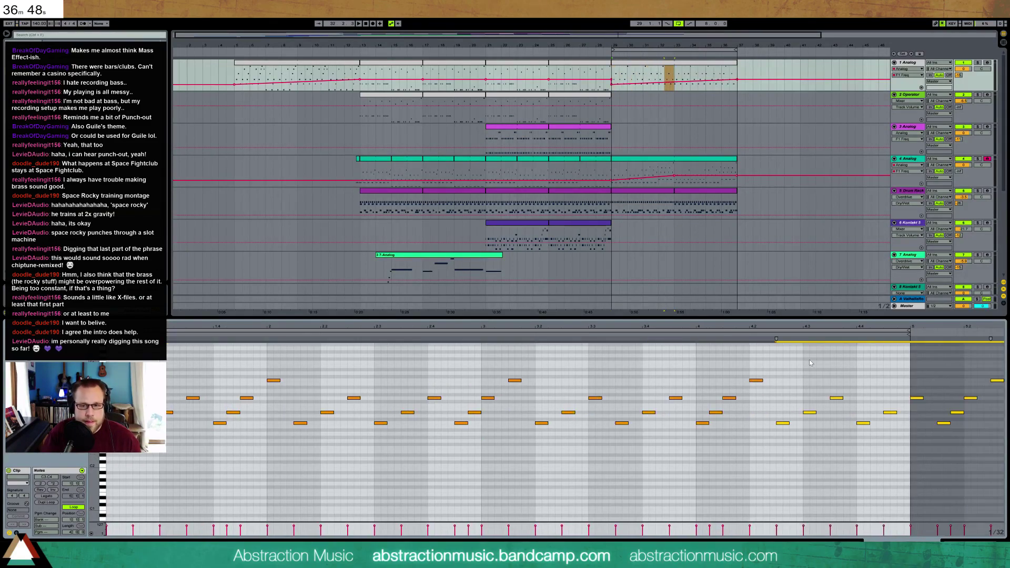
Step: Raise the clip's last note above the phrase's top pitch, delete the notes beyond the clip end and play the result
{"action": "left_click_drag", "start_coordinate": [886, 400], "coordinate": [893, 414]}
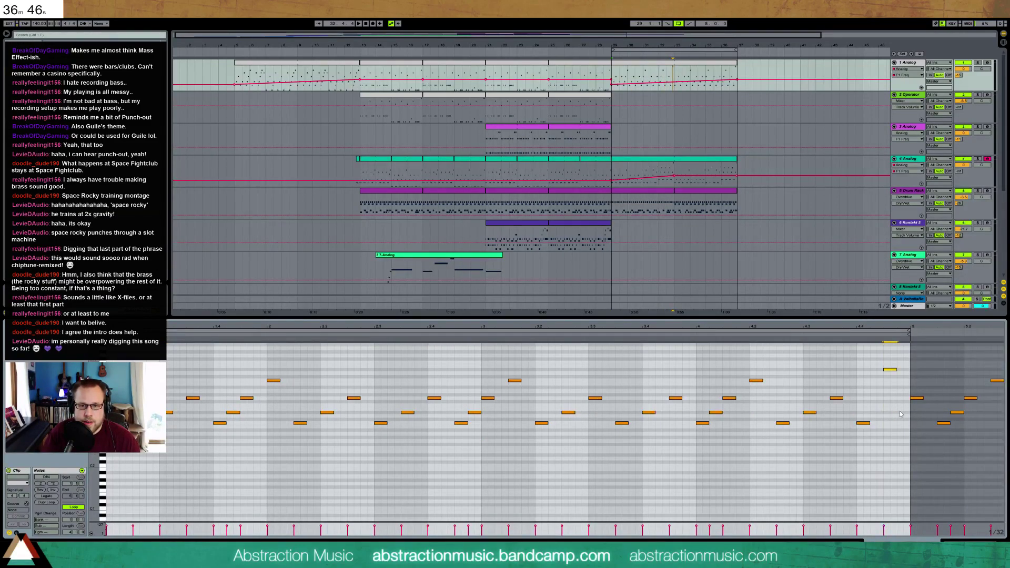
{"action": "left_click_drag", "start_coordinate": [922, 364], "coordinate": [994, 448]}
{"action": "key", "text": "Delete"}
{"action": "key", "text": "space"}
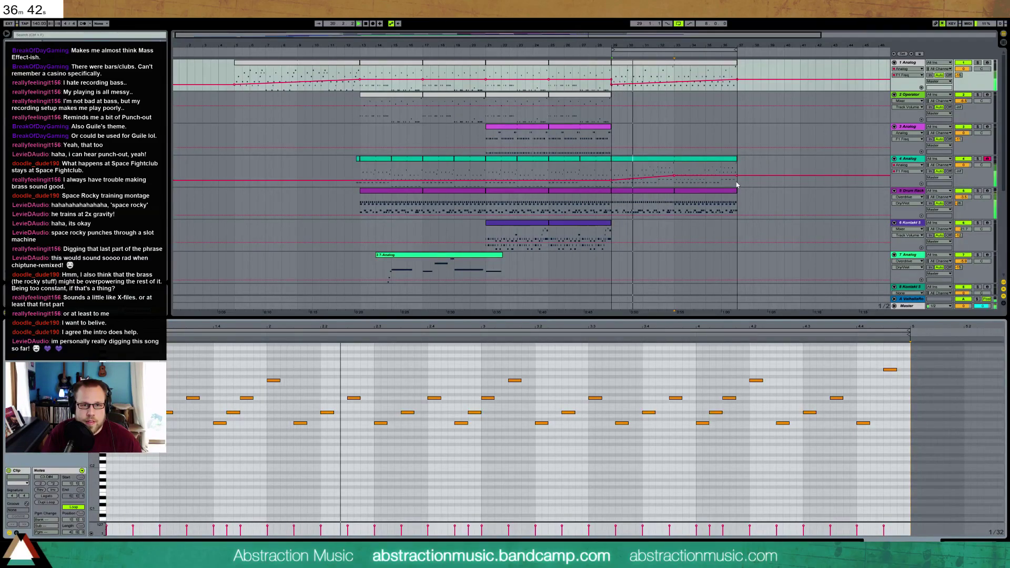
Step: Shift the rising four-note run at 2.4.3 an eighth note earlier, replacing the note on beat 2.4
{"action": "key", "text": "space"}
{"action": "left_click_drag", "start_coordinate": [574, 325], "coordinate": [628, 324]}
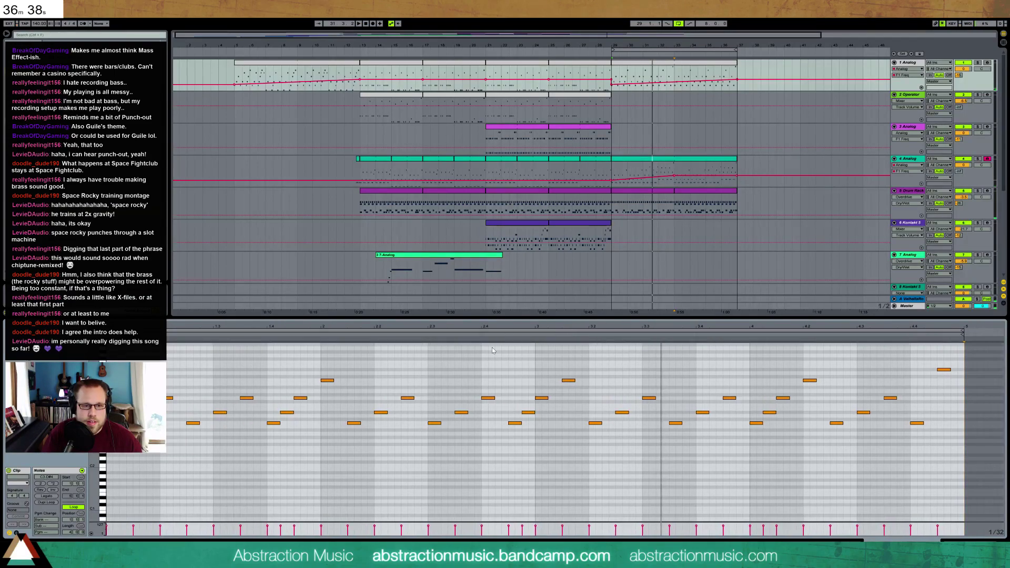
{"action": "key", "text": "space"}
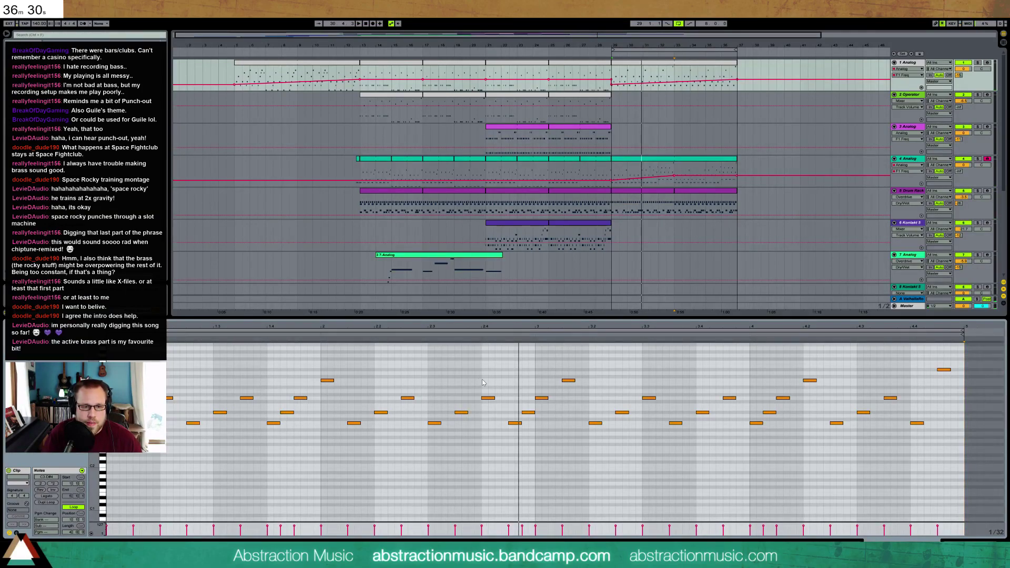
{"action": "left_click_drag", "start_coordinate": [491, 373], "coordinate": [573, 444]}
{"action": "key", "text": "Left"}
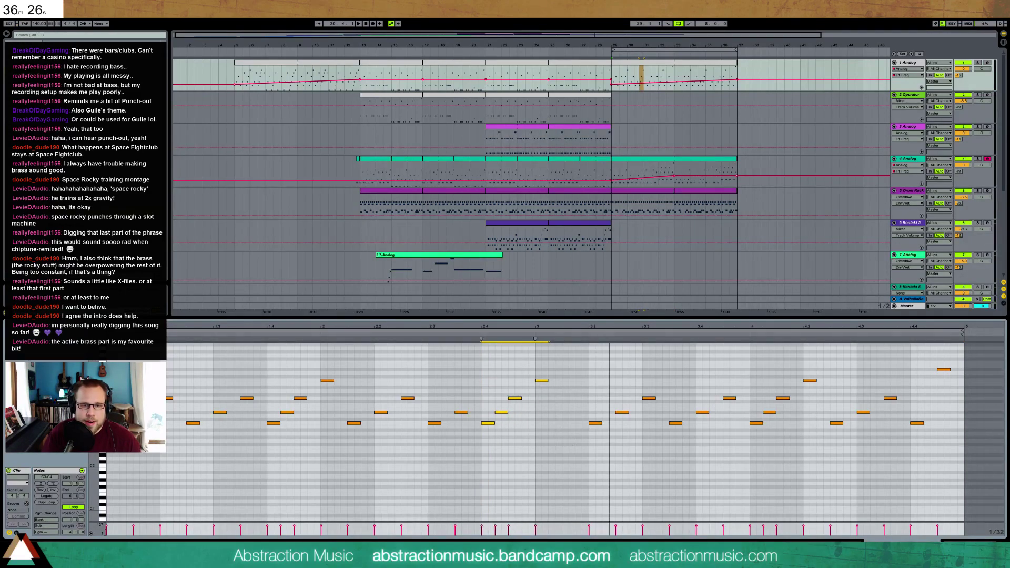
Step: Delete the 1 Analog notes after the high note at beat 3, duplicate the preceding phrase to fill the clip, and play the result
{"action": "left_click_drag", "start_coordinate": [589, 365], "coordinate": [963, 478]}
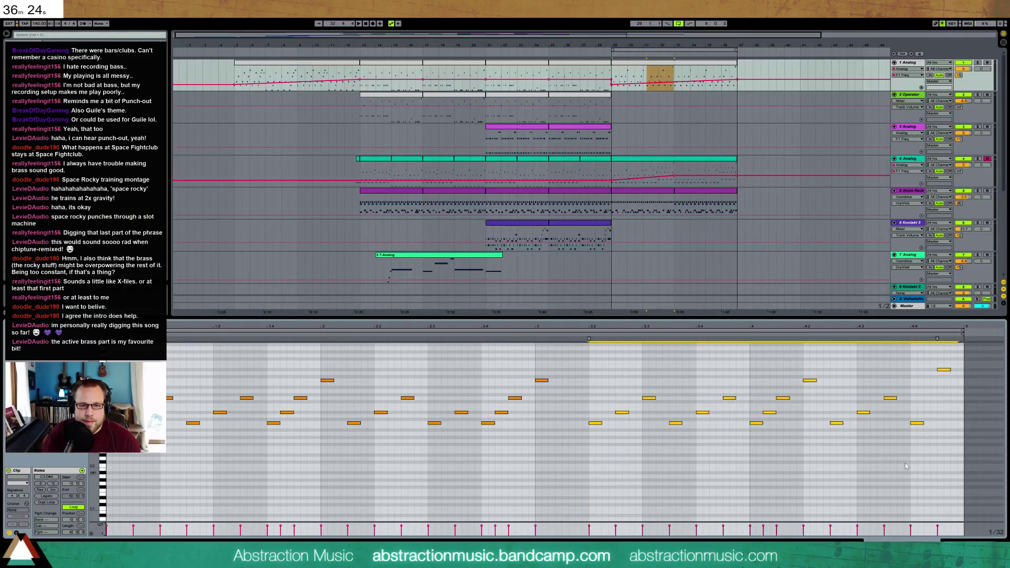
{"action": "key", "text": "Delete"}
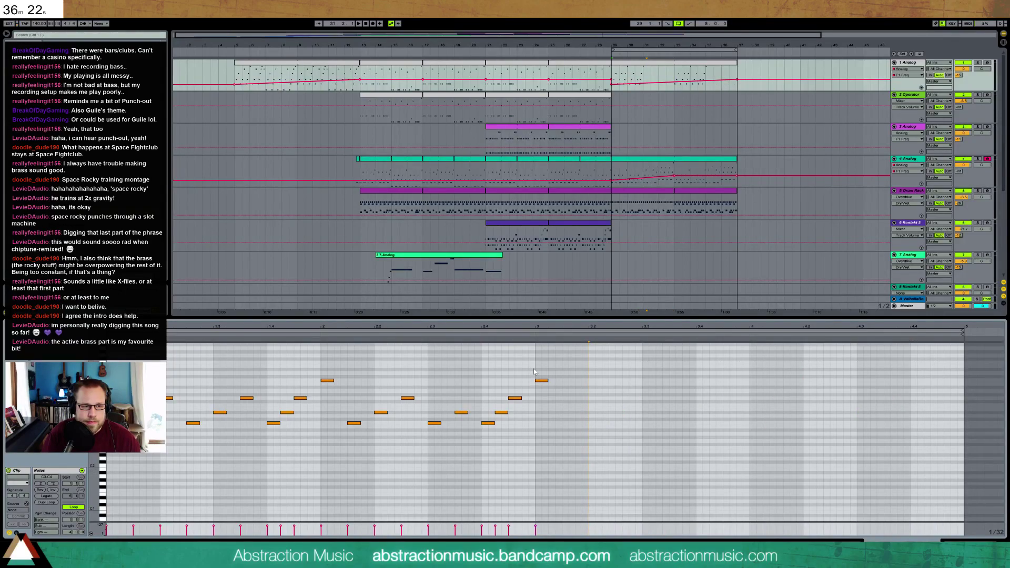
{"action": "left_click_drag", "start_coordinate": [533, 368], "coordinate": [155, 444]}
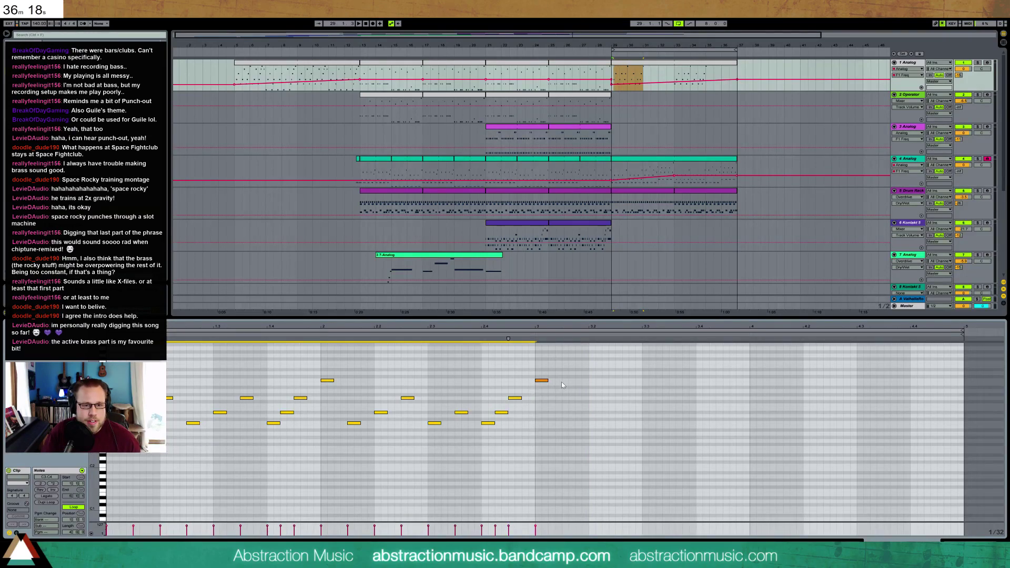
{"action": "key", "text": "ctrl+d"}
{"action": "left_click", "coordinate": [611, 73]}
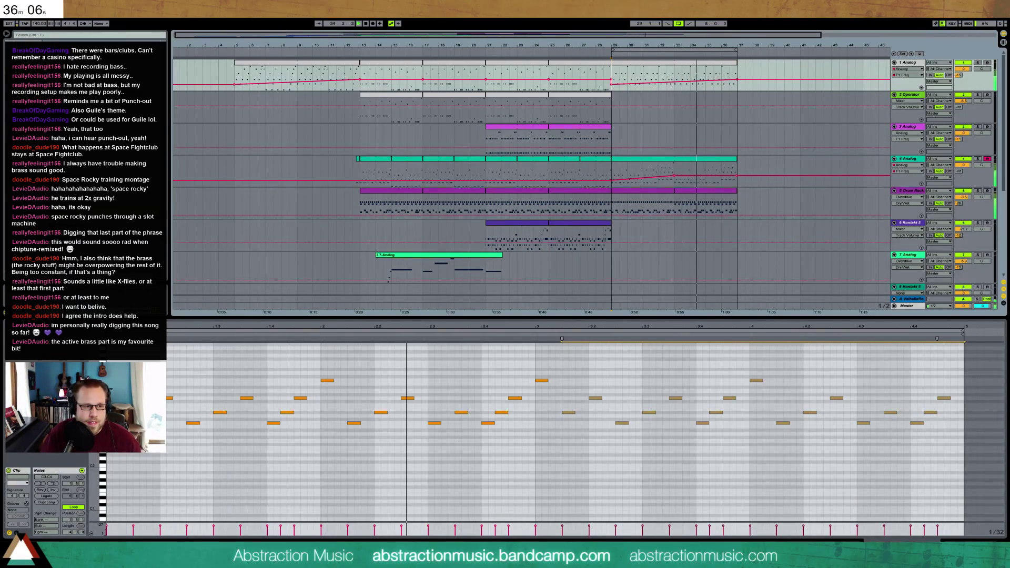
{"action": "left_click", "coordinate": [113, 423]}
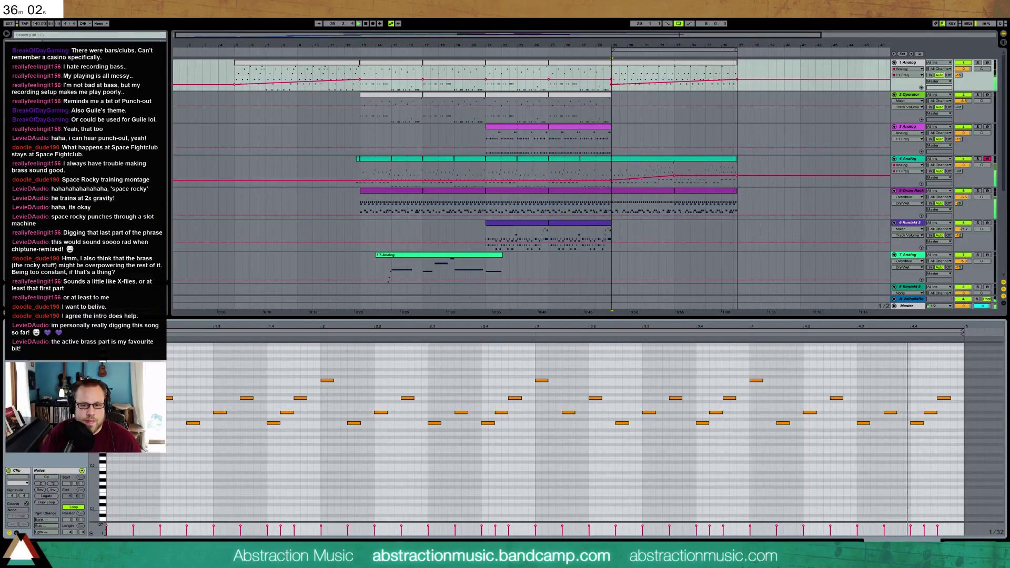
Step: Lower the end of the 4 Analog F1 Freq automation ramp near bar 33 and play the arrangement from bar 13
{"action": "key", "text": "shift+Tab"}
{"action": "left_click", "coordinate": [709, 157]}
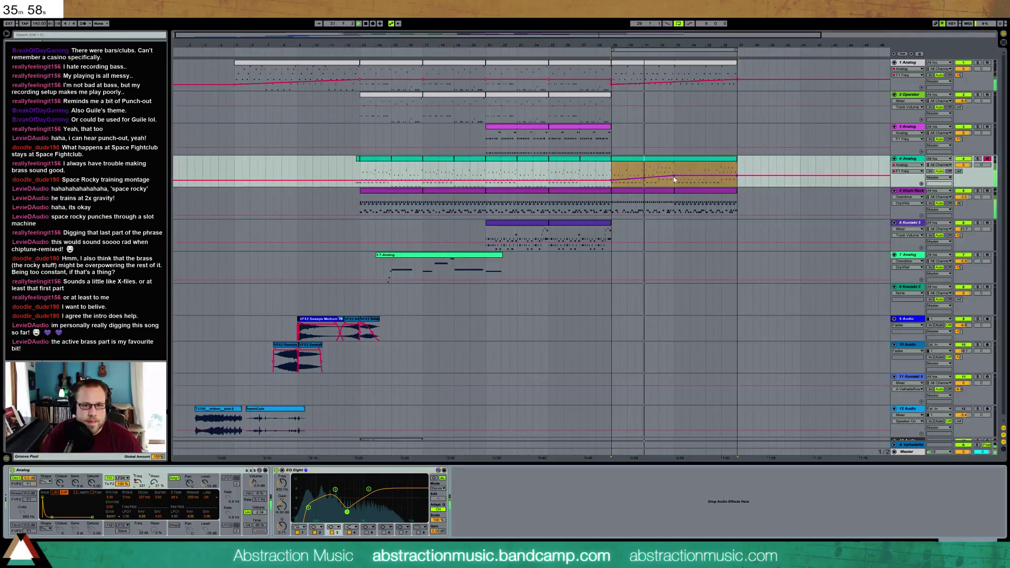
{"action": "left_click", "coordinate": [690, 178]}
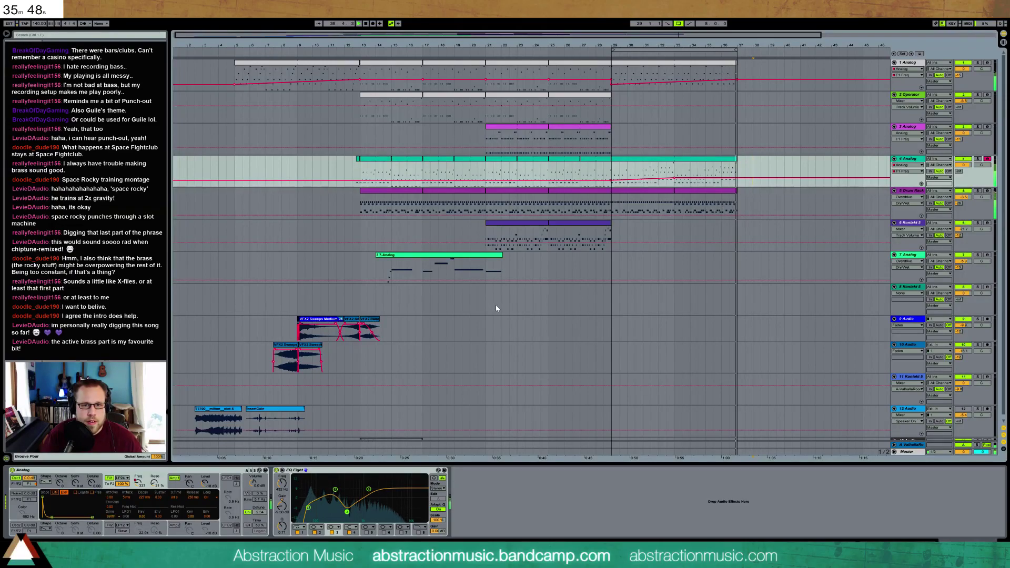
{"action": "left_click", "coordinate": [481, 55]}
{"action": "left_click", "coordinate": [357, 54]}
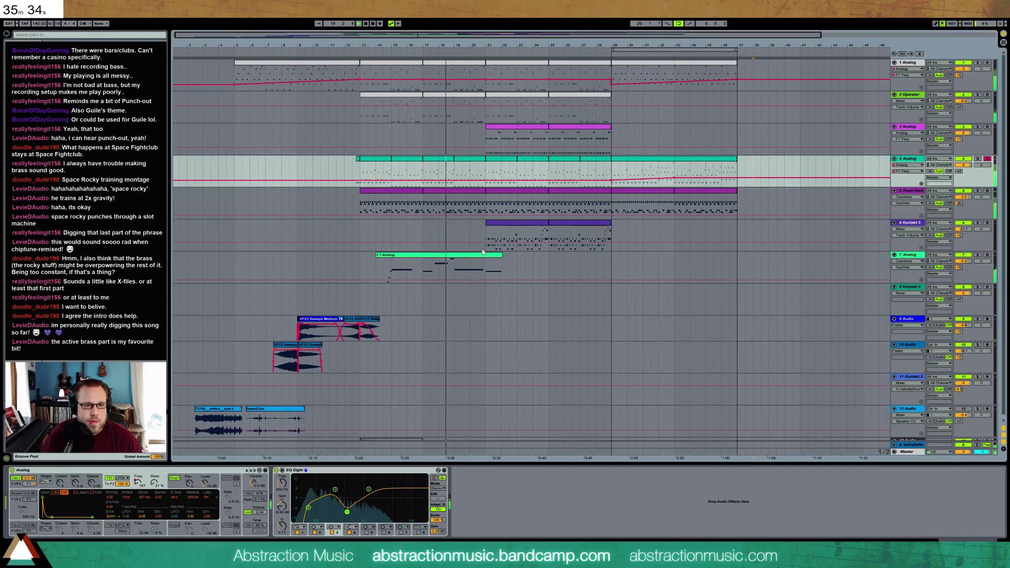
Step: Add a sharp downward pitch-bend dip just before the highest note of the 7 Analog clip and audition the passage
{"action": "double_click", "coordinate": [461, 260]}
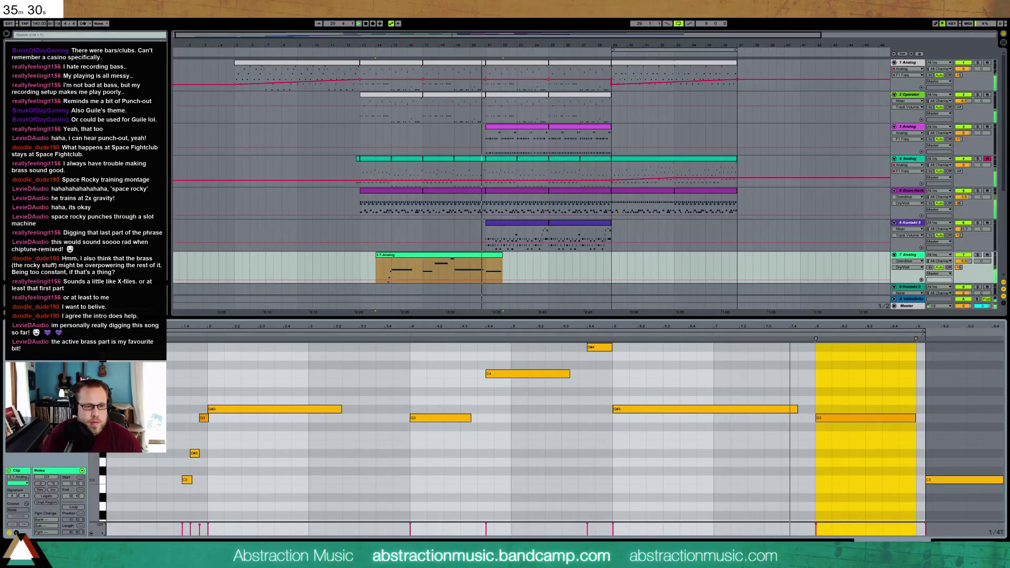
{"action": "left_click", "coordinate": [16, 533]}
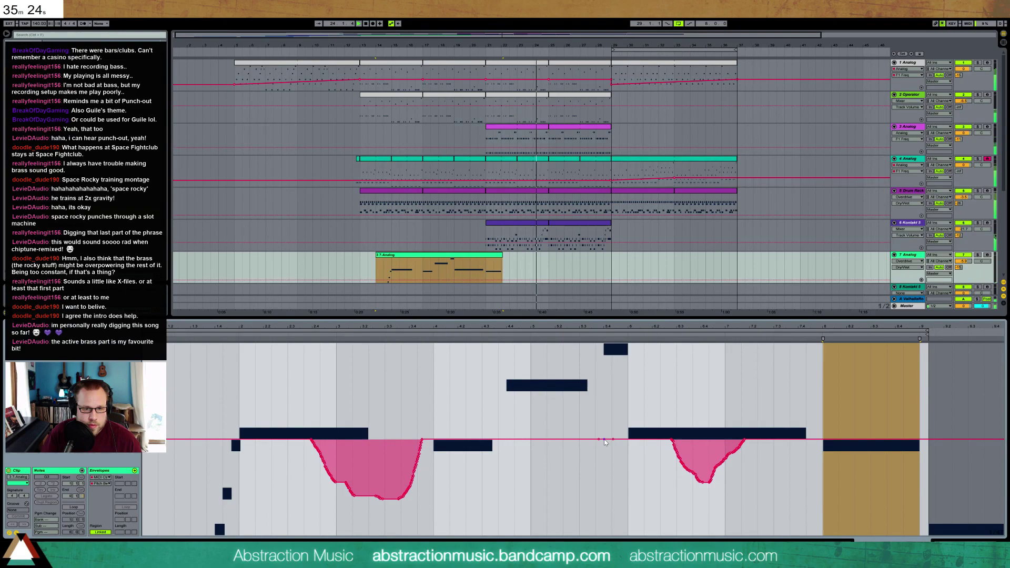
{"action": "left_click", "coordinate": [504, 342]}
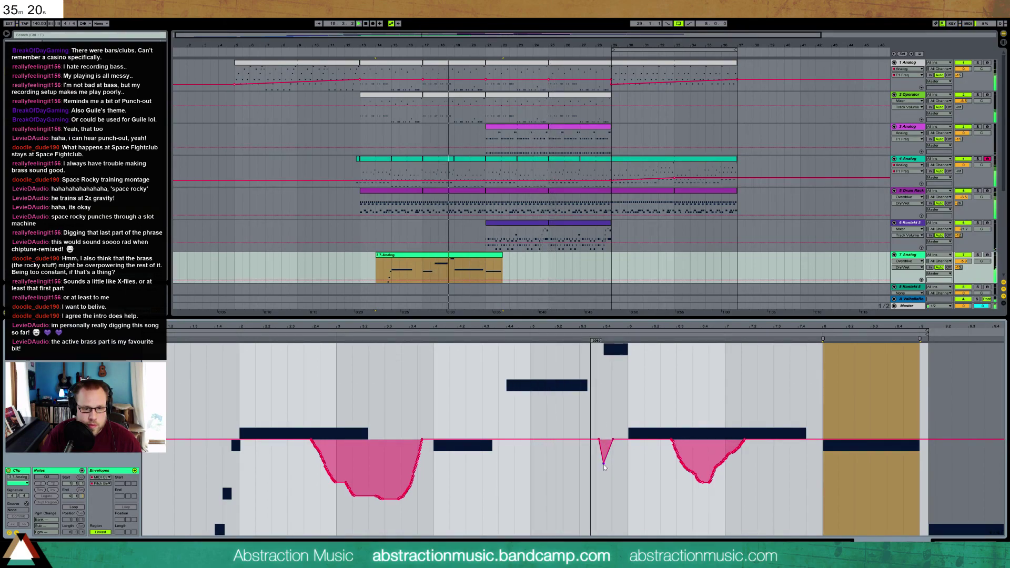
{"action": "left_click_drag", "start_coordinate": [604, 465], "coordinate": [603, 495]}
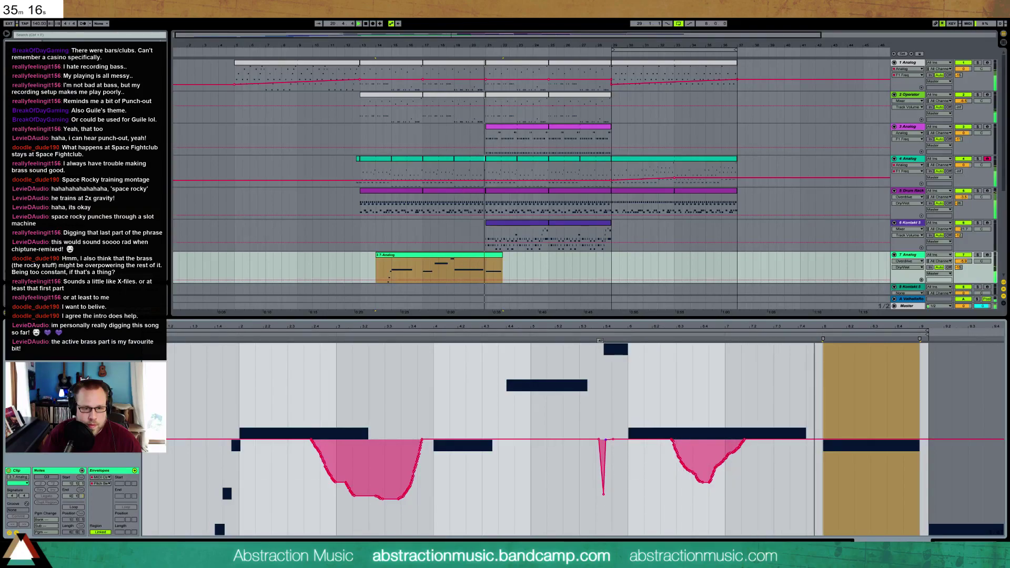
{"action": "left_click", "coordinate": [587, 332]}
{"action": "left_click", "coordinate": [588, 332]}
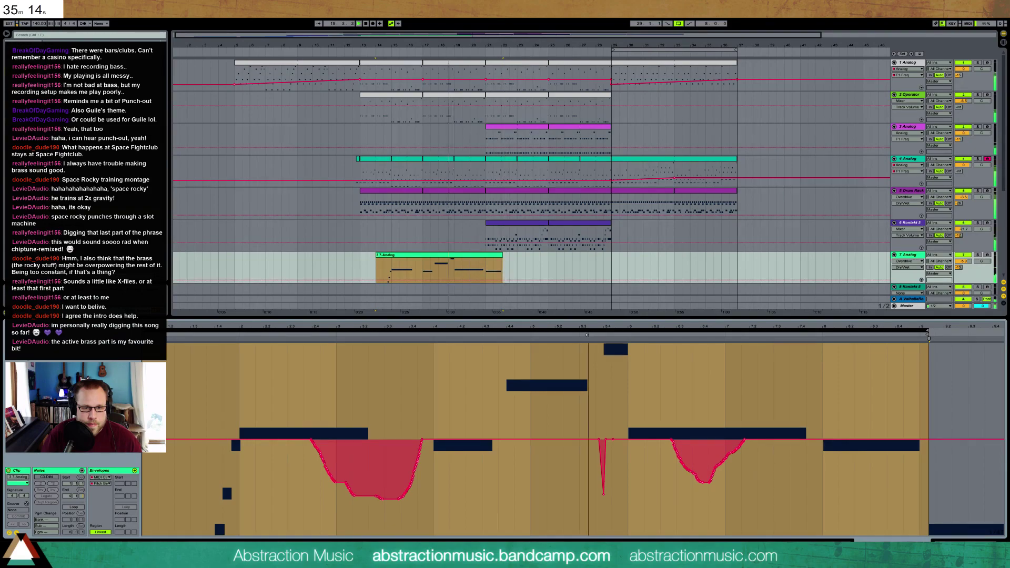
{"action": "left_click", "coordinate": [605, 439]}
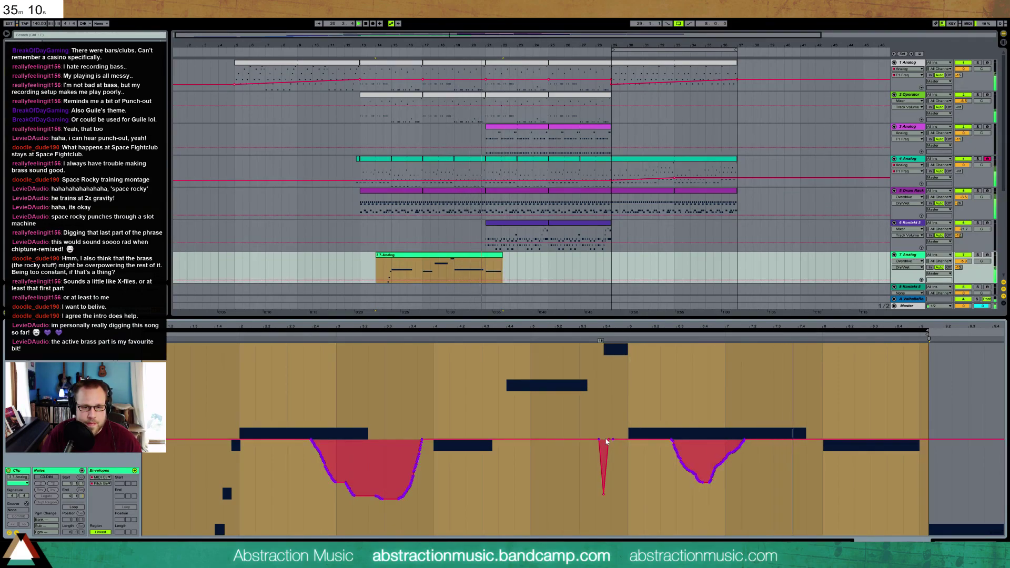
{"action": "left_click", "coordinate": [604, 413]}
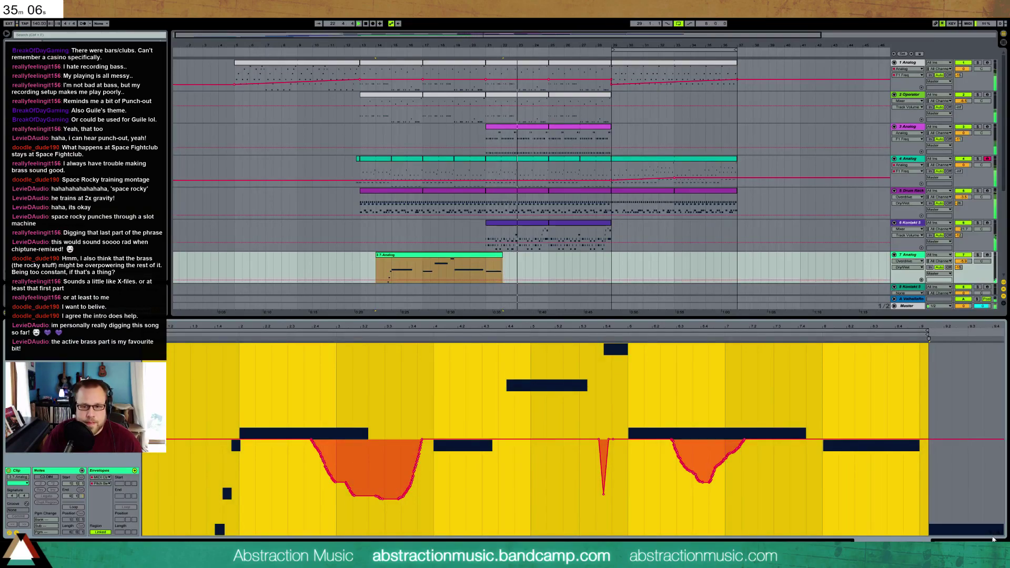
{"action": "left_click", "coordinate": [967, 545]}
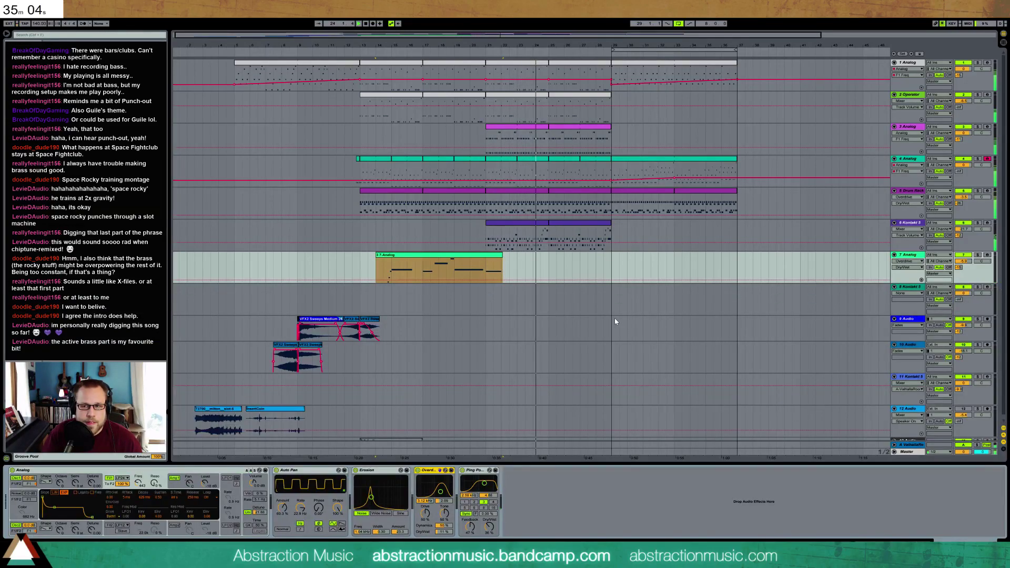
Step: Lengthen the short high D#4 near the end of the second 6 Kontakt 5 clip to reach the following note
{"action": "left_click", "coordinate": [577, 225]}
{"action": "double_click", "coordinate": [577, 226]}
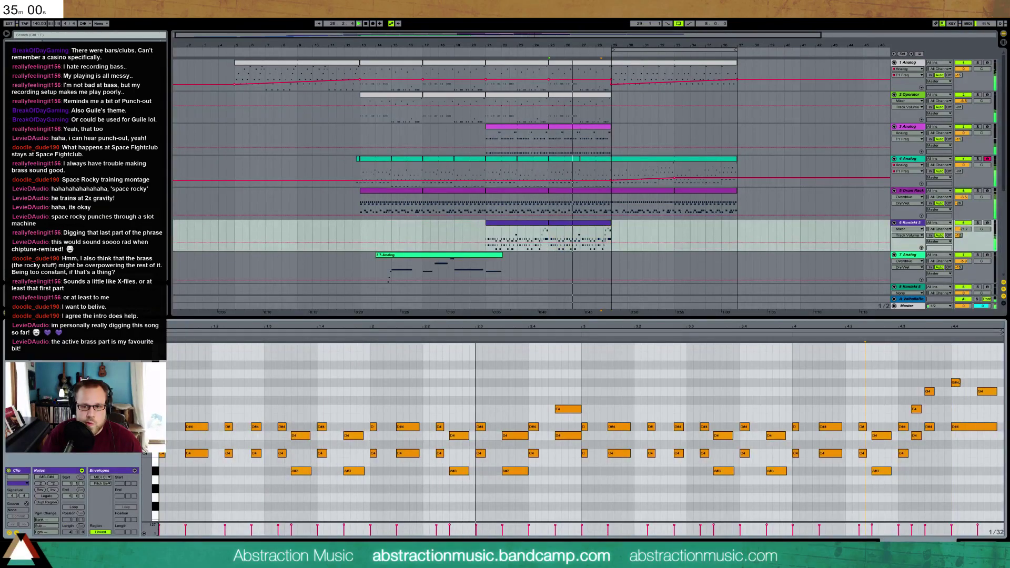
{"action": "left_click_drag", "start_coordinate": [974, 383], "coordinate": [978, 383]}
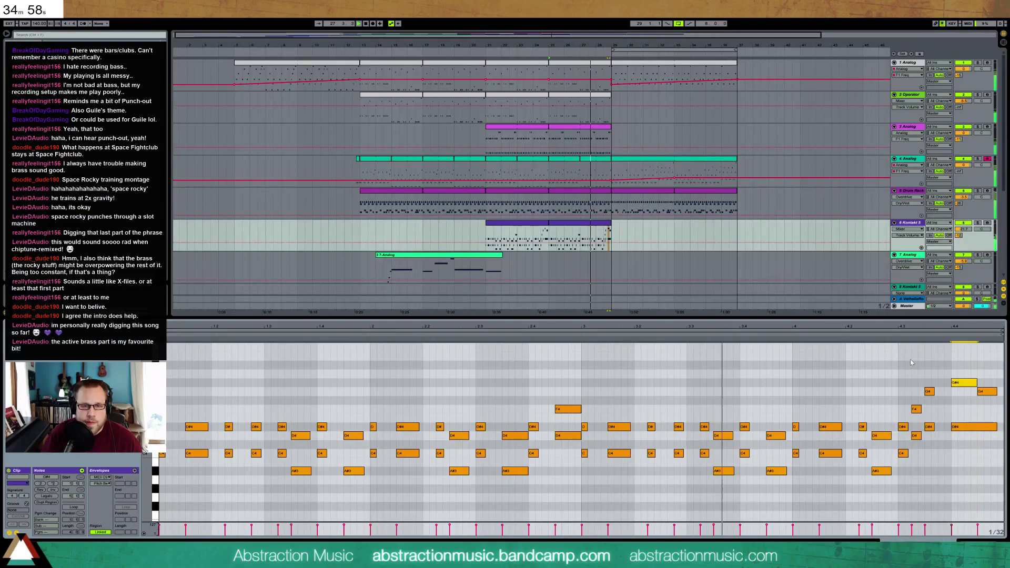
{"action": "key", "text": "shift+Tab"}
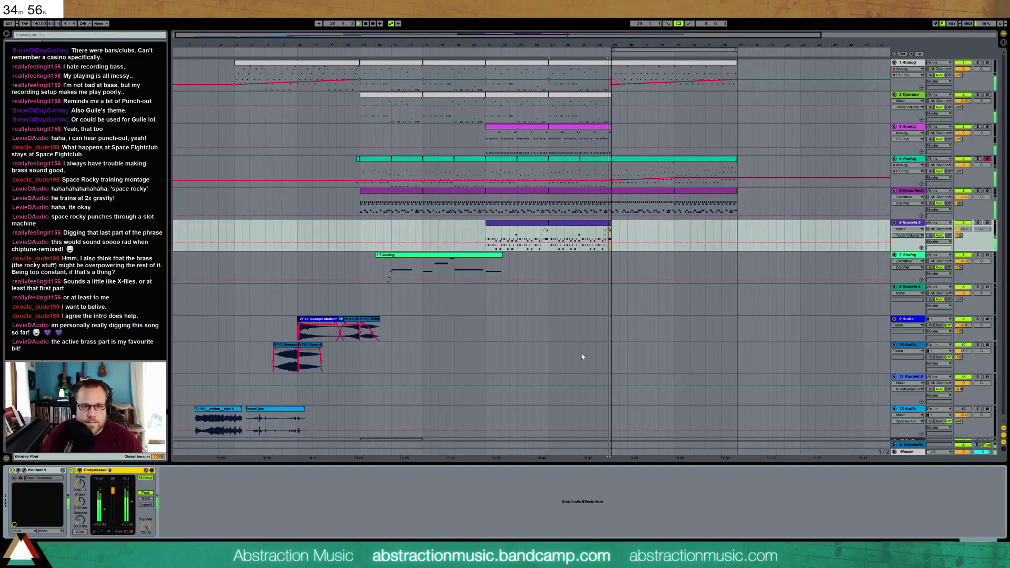
Step: Copy the short VFX2 sweep on 9 Audio so it ends at bar 29, and place the impact sample on 10 Audio at bar 29
{"action": "key", "text": "space"}
{"action": "left_click", "coordinate": [352, 319]}
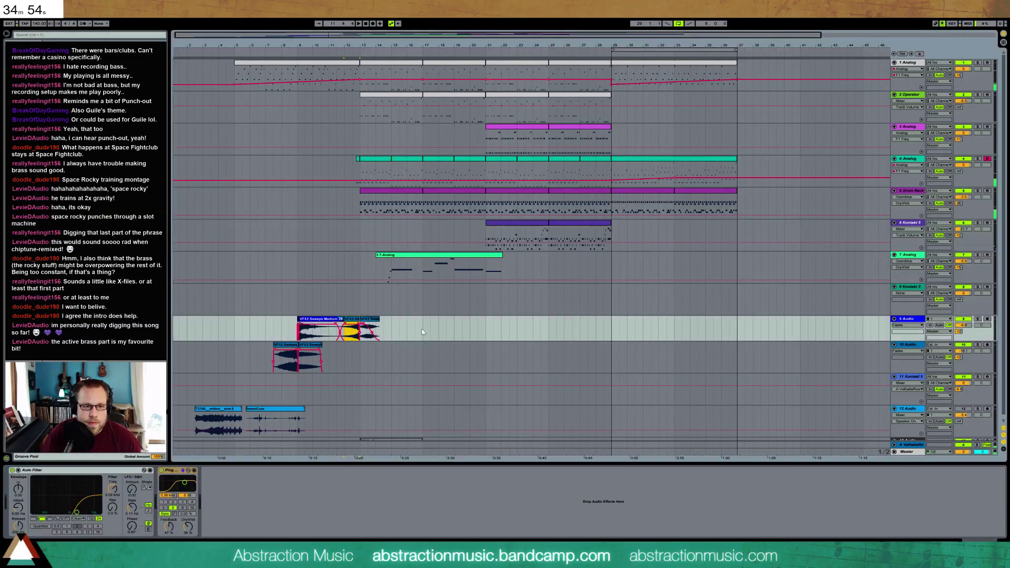
{"action": "left_click", "coordinate": [615, 359]}
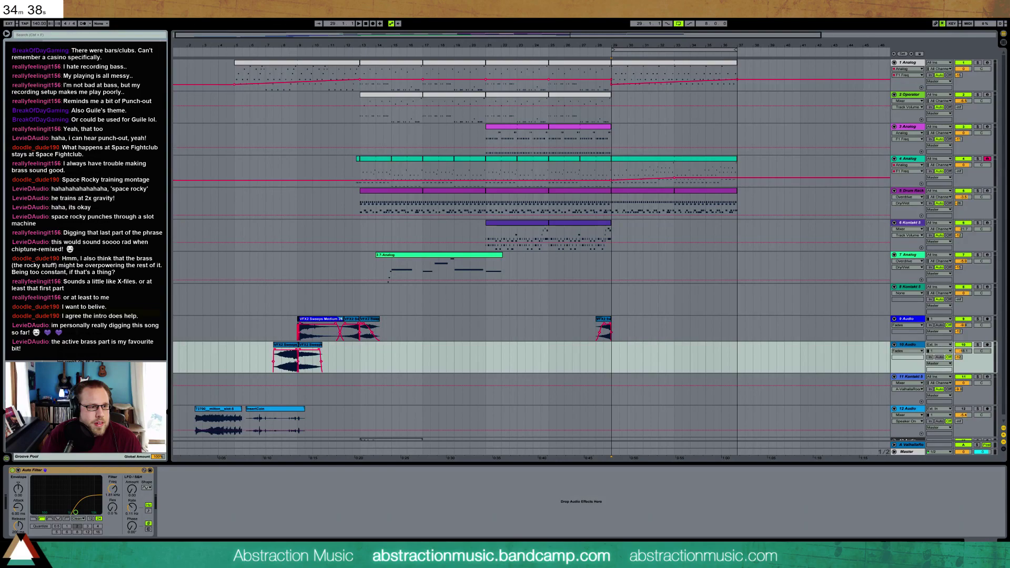
{"action": "key", "text": "ctrl+v"}
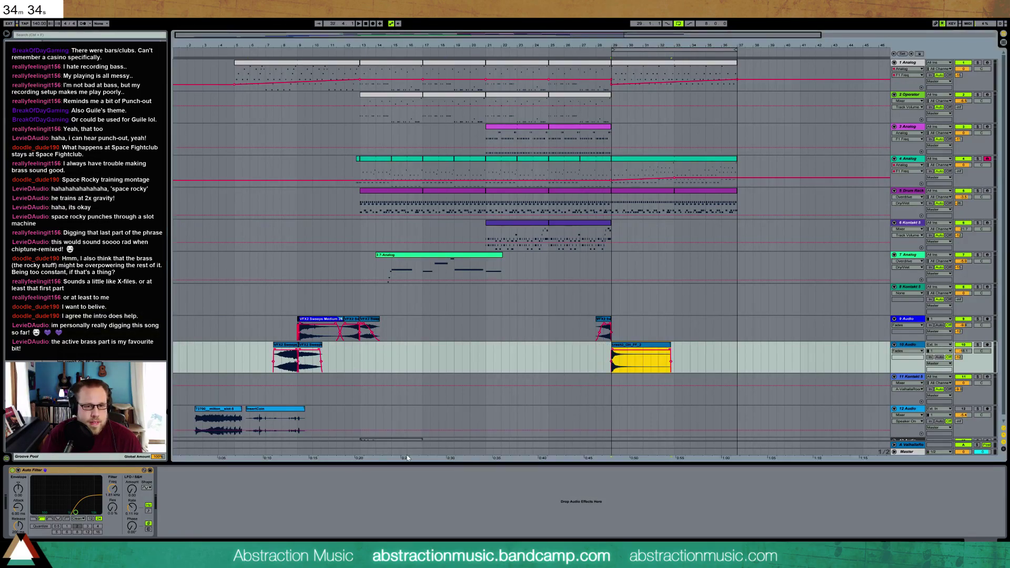
Step: Automate the 10 Audio Auto Filter frequency to drop just before bar 29 and play the transition
{"action": "left_click", "coordinate": [600, 62]}
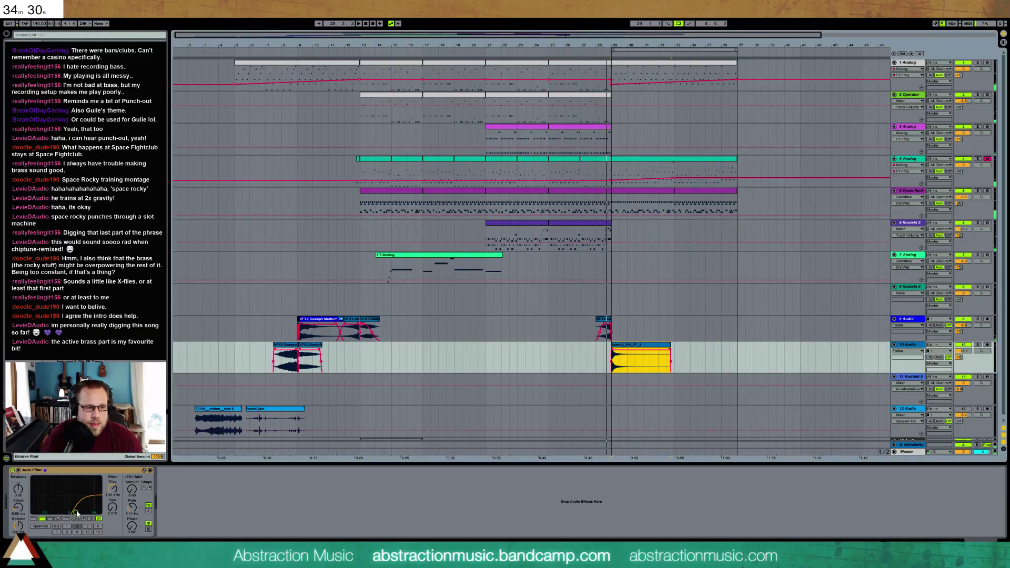
{"action": "left_click", "coordinate": [114, 493]}
{"action": "key", "text": "space"}
{"action": "left_click", "coordinate": [599, 360]}
{"action": "left_click", "coordinate": [598, 357]}
{"action": "left_click_drag", "start_coordinate": [605, 358], "coordinate": [606, 361]}
{"action": "key", "text": "space"}
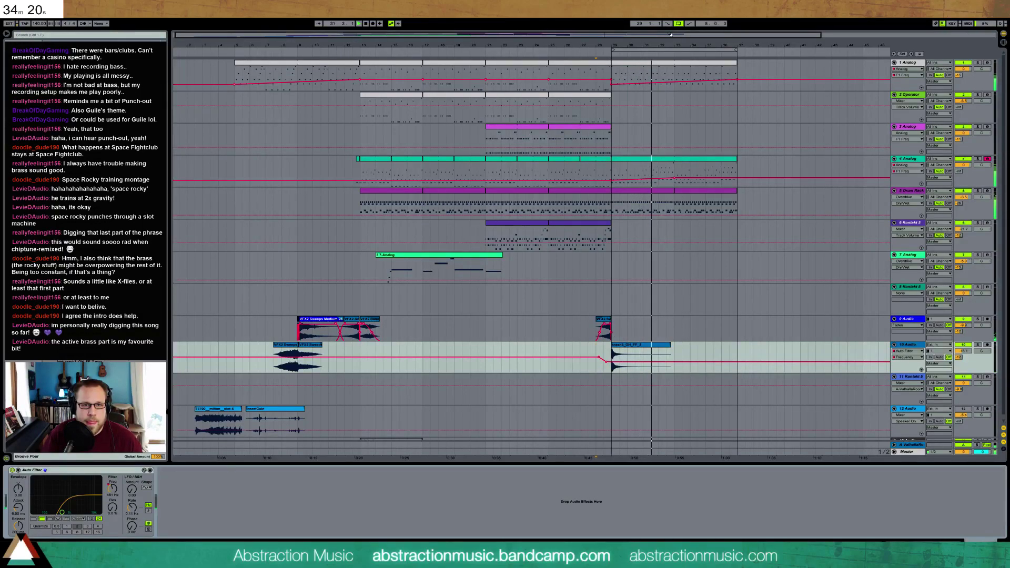
Step: Duplicate the 6 Kontakt 5 track and delete the copied clips from the duplicate
{"action": "left_click_drag", "start_coordinate": [661, 36], "coordinate": [719, 36]}
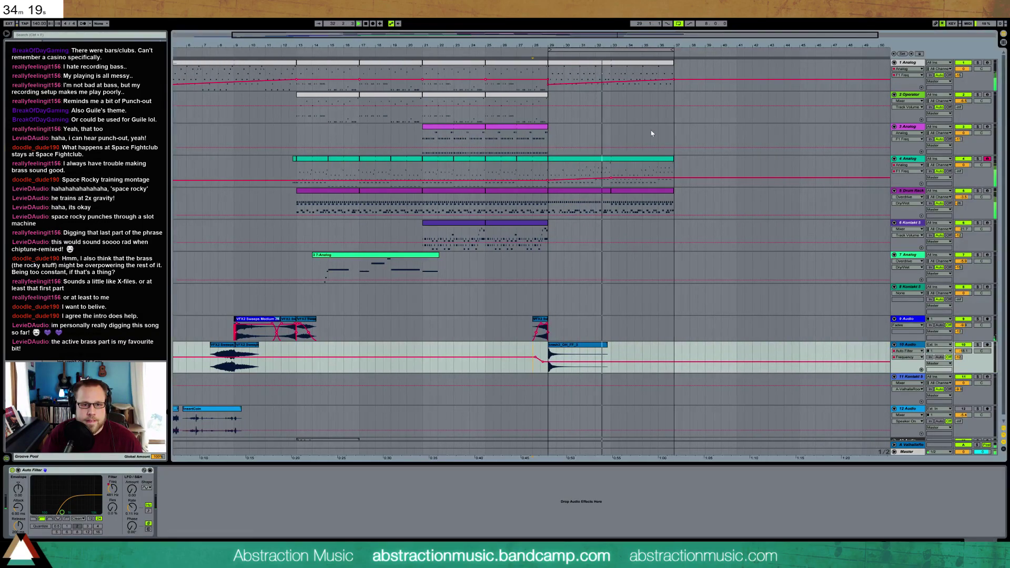
{"action": "left_click", "coordinate": [914, 225]}
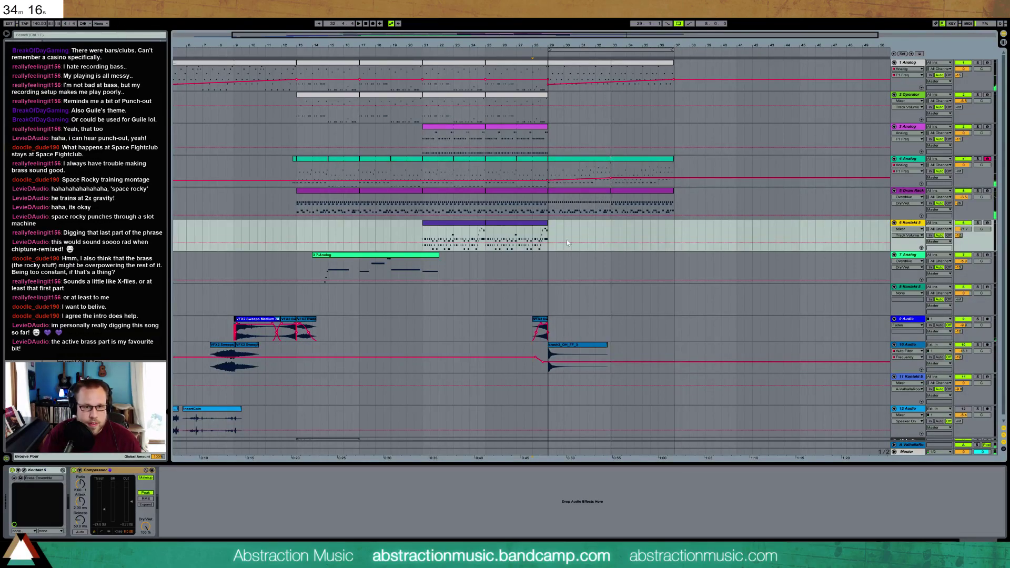
{"action": "key", "text": "ctrl+d"}
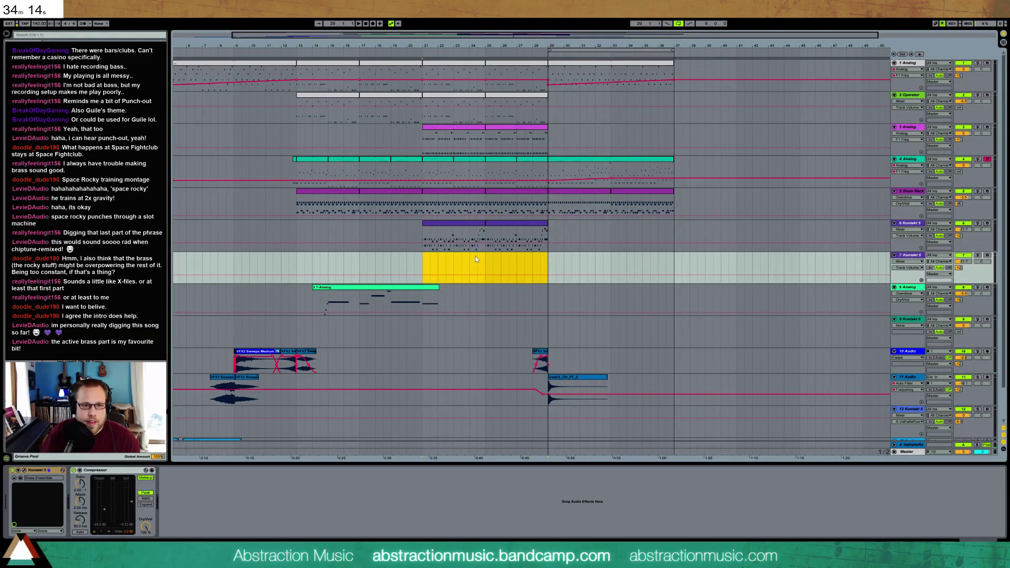
{"action": "key", "text": "Delete"}
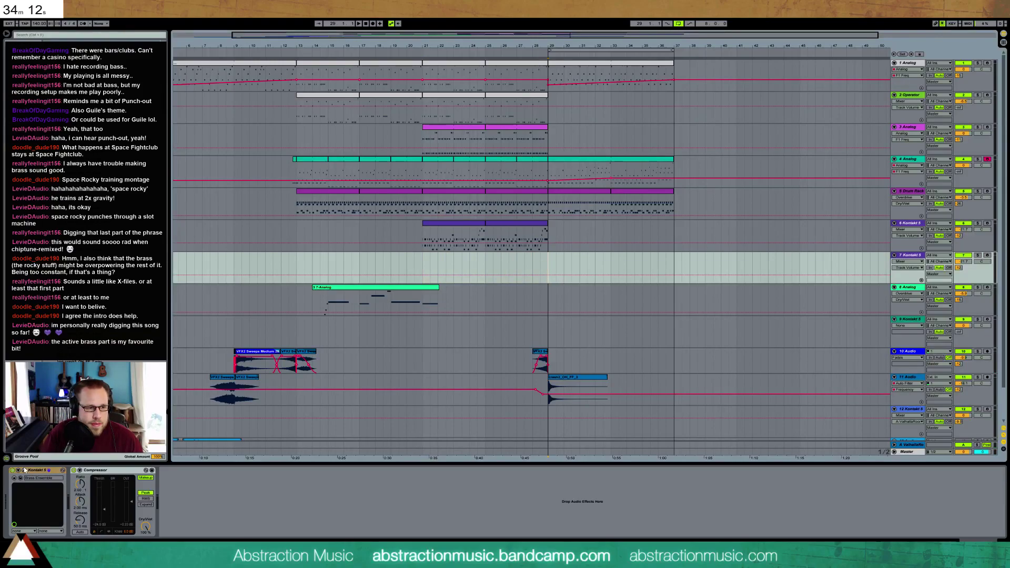
Step: Open Kontakt on the duplicated track and select the first articulation of the Brass Ensemble
{"action": "left_click", "coordinate": [25, 471]}
{"action": "left_click_drag", "start_coordinate": [368, 181], "coordinate": [324, 100]}
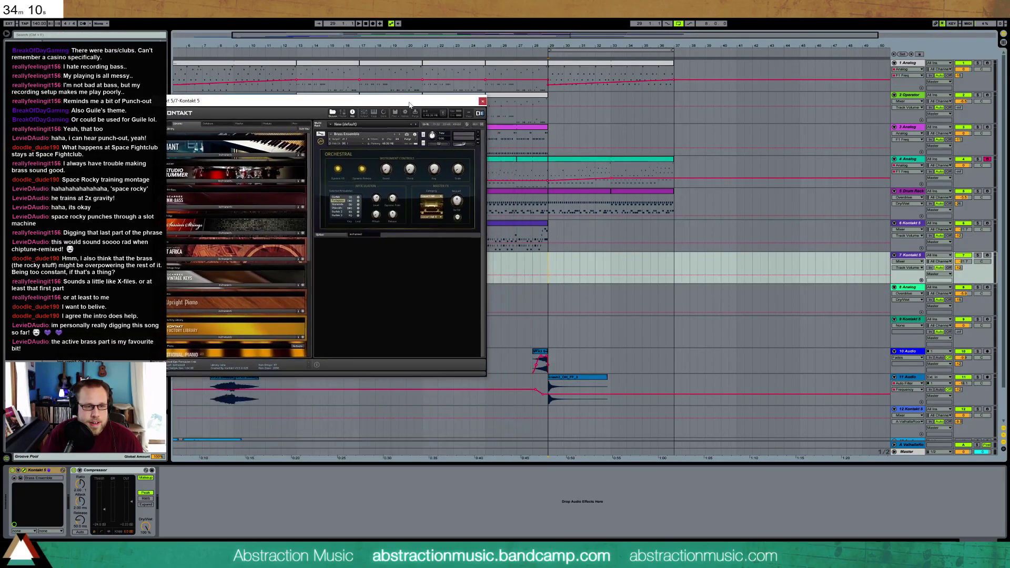
{"action": "left_click_drag", "start_coordinate": [376, 198], "coordinate": [371, 239]}
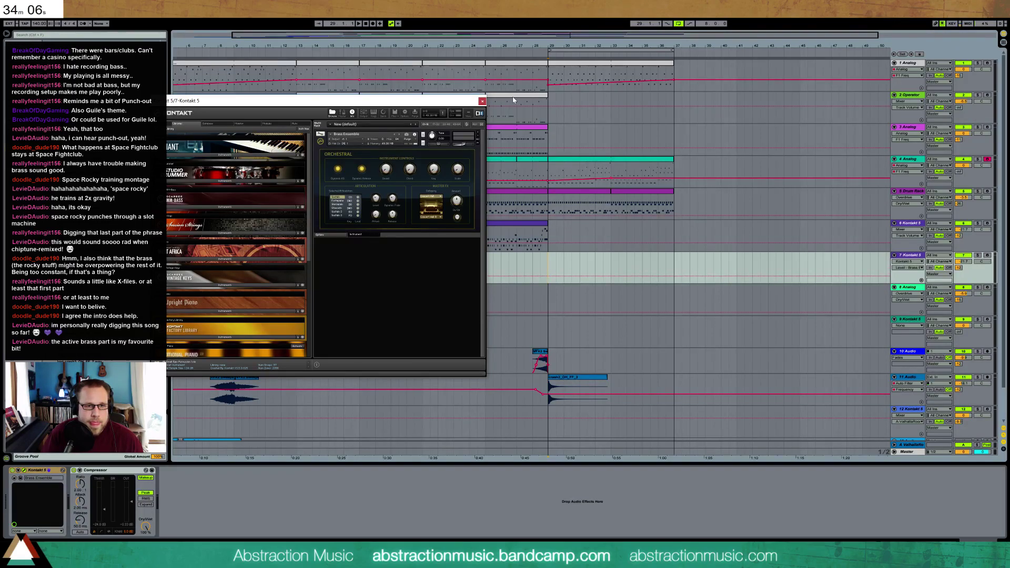
Step: Create a one-bar MIDI clip at bar 30 on 7 Kontakt 5 and move the Kontakt window clear of it
{"action": "double_click", "coordinate": [577, 260]}
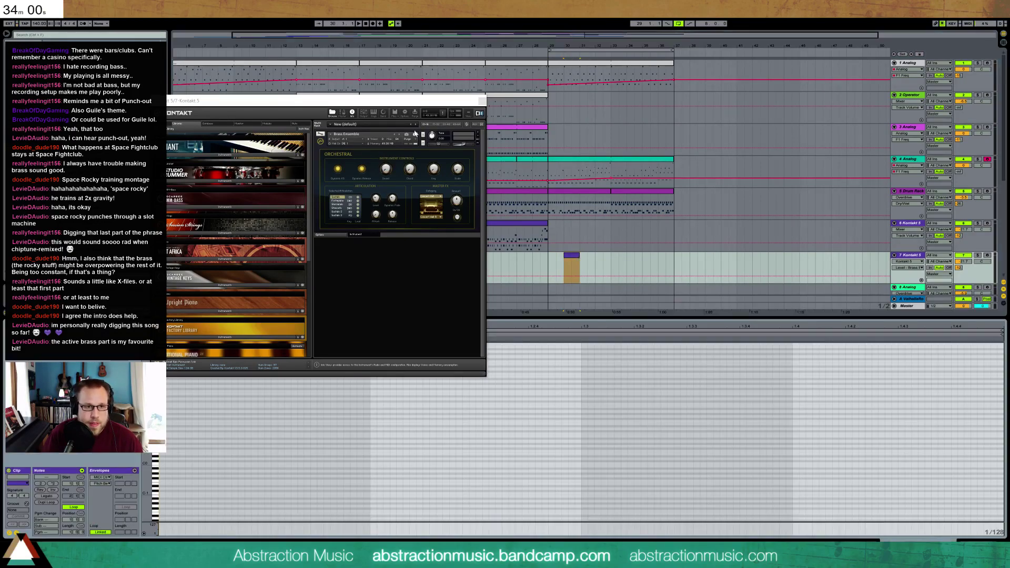
{"action": "left_click_drag", "start_coordinate": [420, 103], "coordinate": [553, 25]}
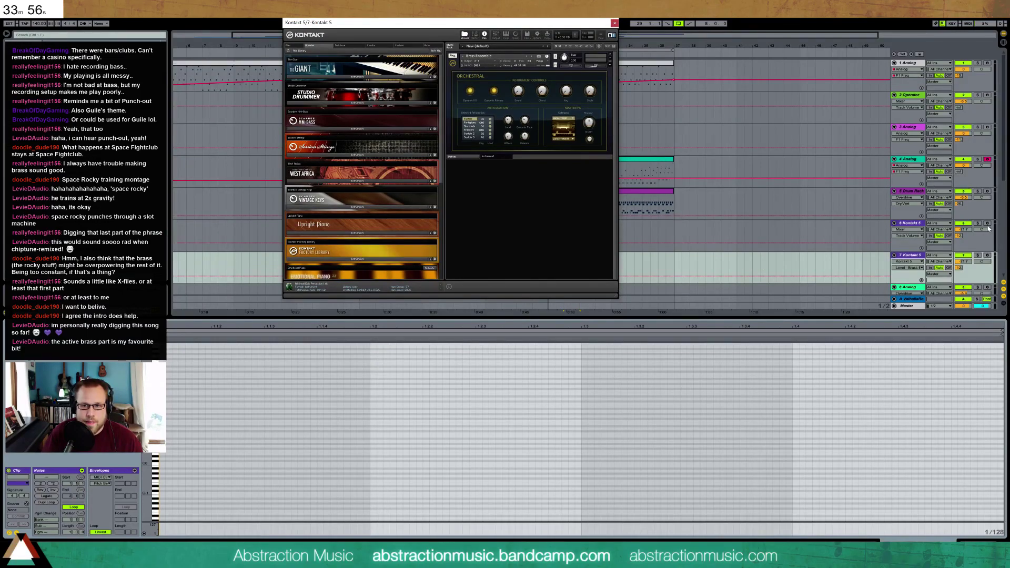
{"action": "left_click", "coordinate": [988, 224]}
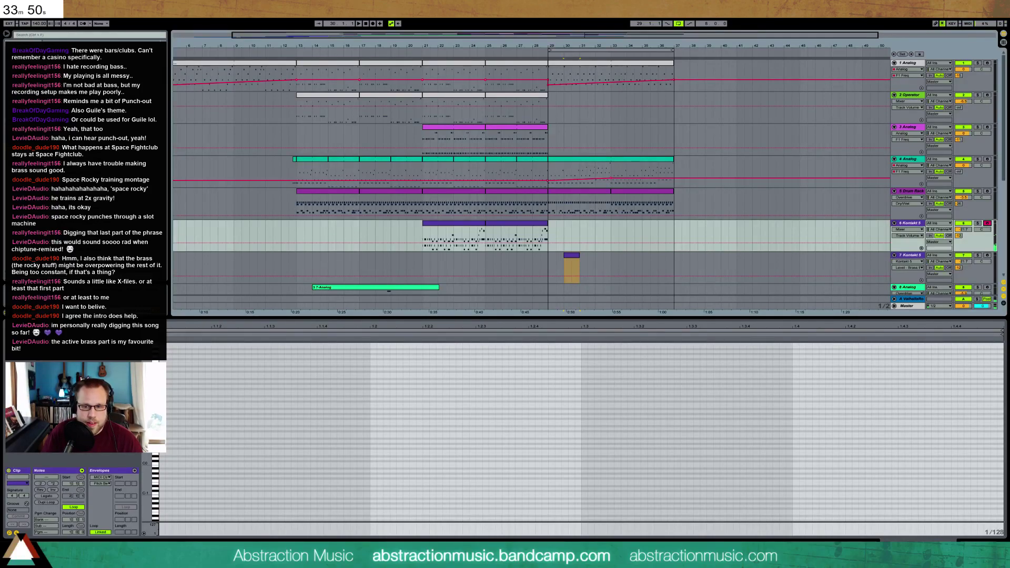
{"action": "key", "text": "shift+Tab"}
{"action": "left_click", "coordinate": [569, 259]}
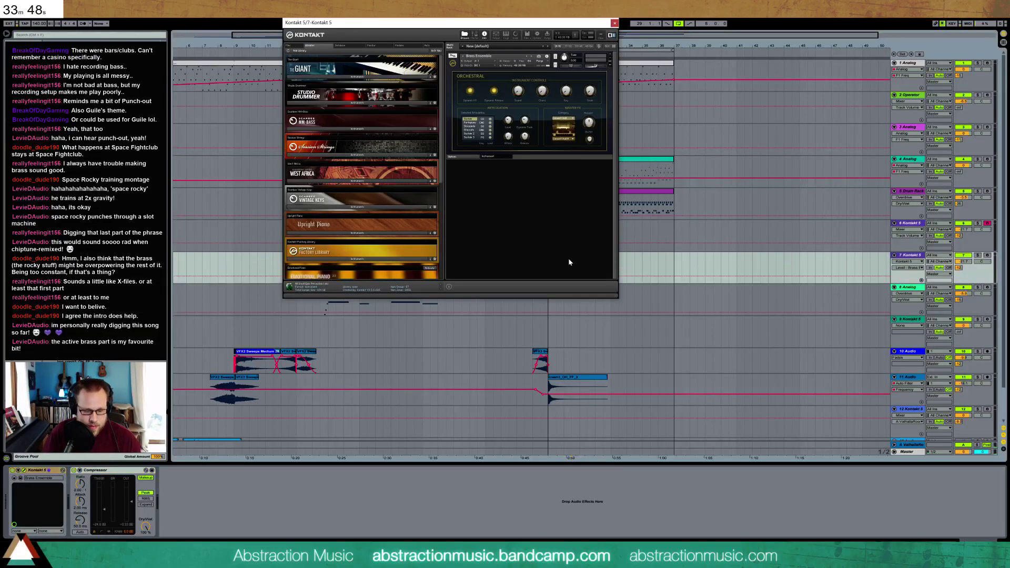
{"action": "left_click_drag", "start_coordinate": [549, 25], "coordinate": [359, 28]}
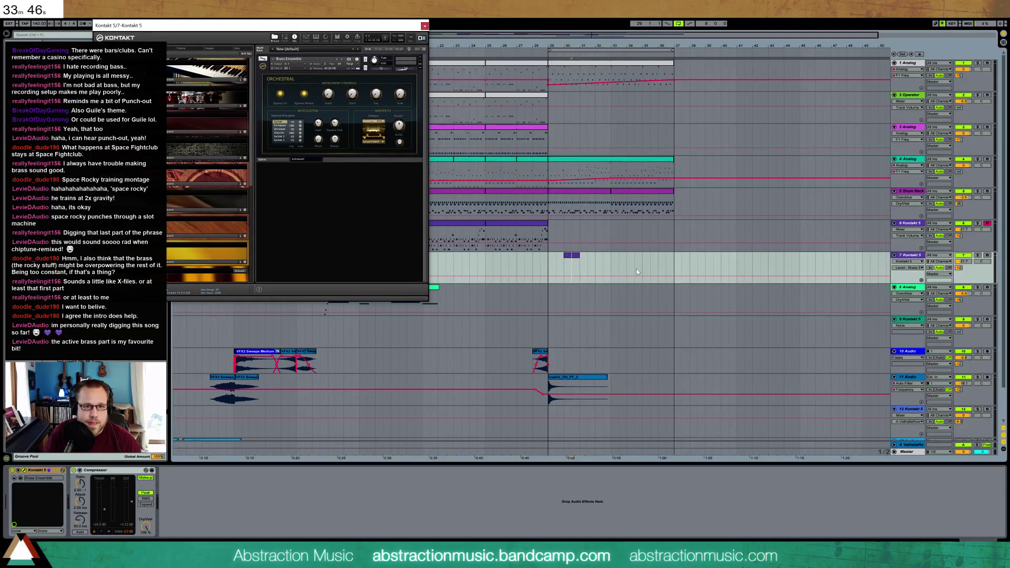
Step: Record-arm 7 Kontakt 5 and enter a sustained two-note chord filling the new bar 30 clip
{"action": "double_click", "coordinate": [569, 257]}
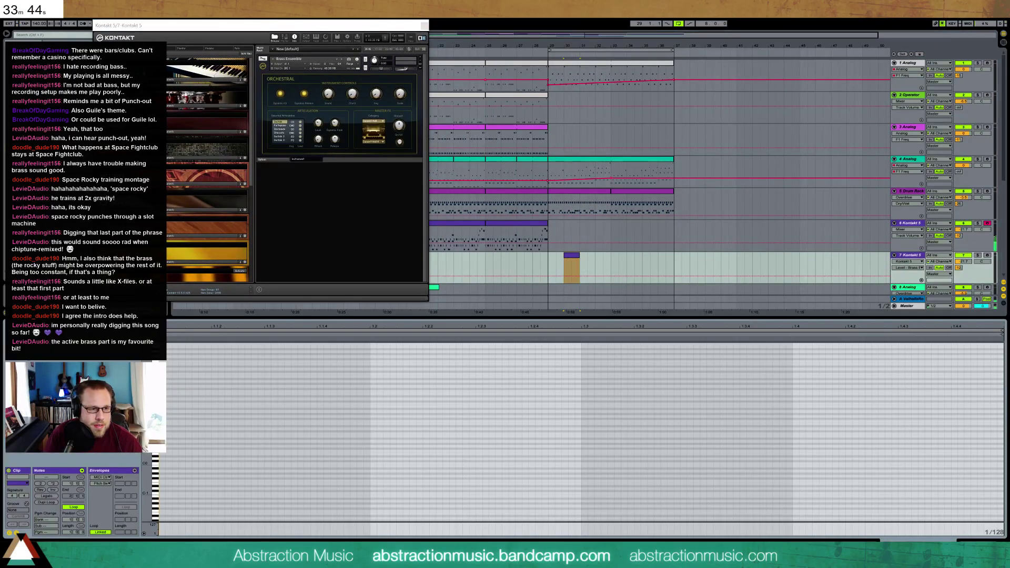
{"action": "left_click_drag", "start_coordinate": [146, 421], "coordinate": [135, 463]}
{"action": "left_click_drag", "start_coordinate": [146, 421], "coordinate": [146, 400]}
{"action": "left_click", "coordinate": [988, 256]}
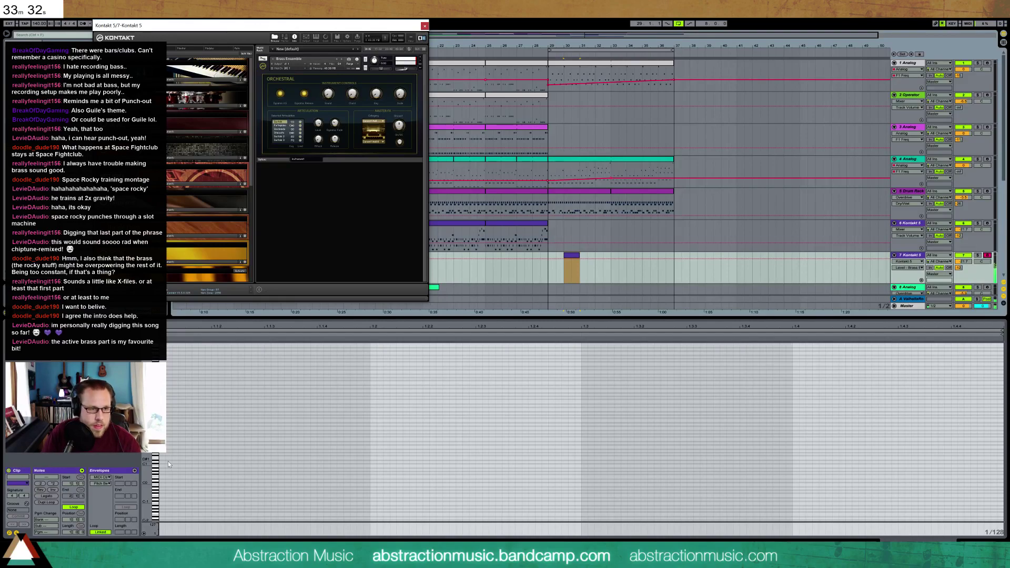
{"action": "left_click_drag", "start_coordinate": [147, 436], "coordinate": [162, 436]}
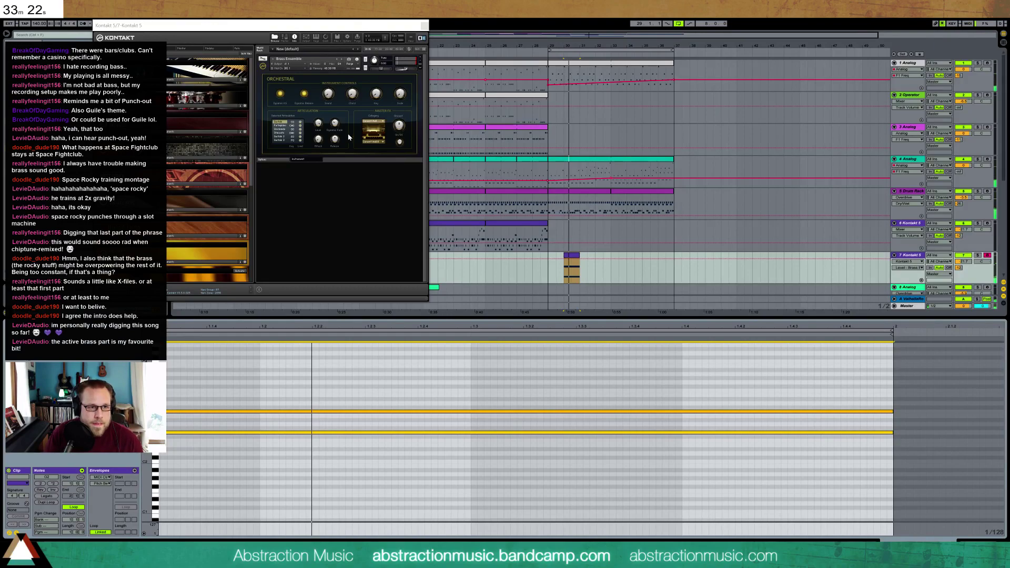
Step: Automate the Brass Ensemble level to swell from minimum across the bar 30 clip and fall back after it, and play it
{"action": "left_click", "coordinate": [571, 260]}
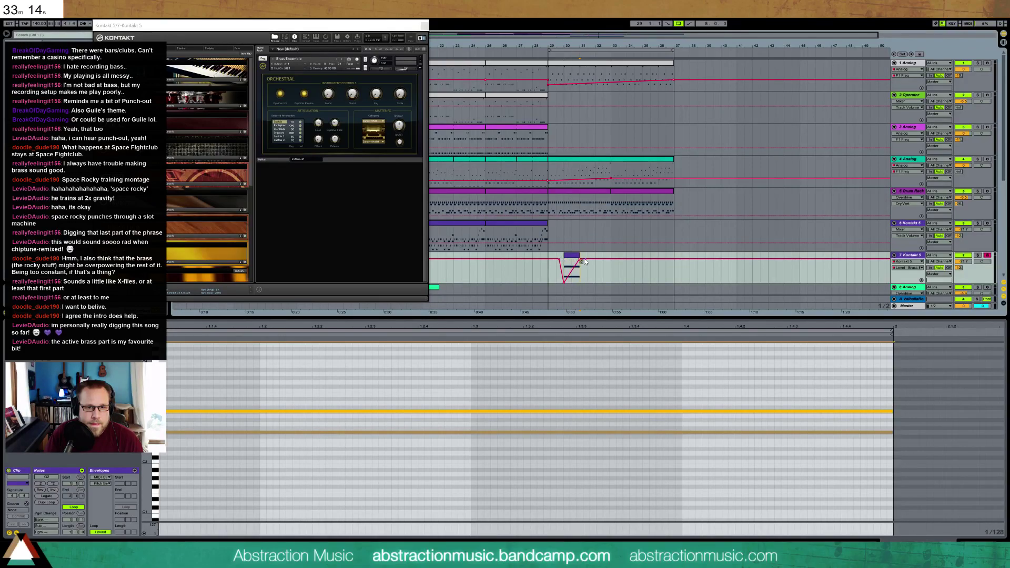
{"action": "left_click_drag", "start_coordinate": [585, 259], "coordinate": [590, 283]}
{"action": "key", "text": "space"}
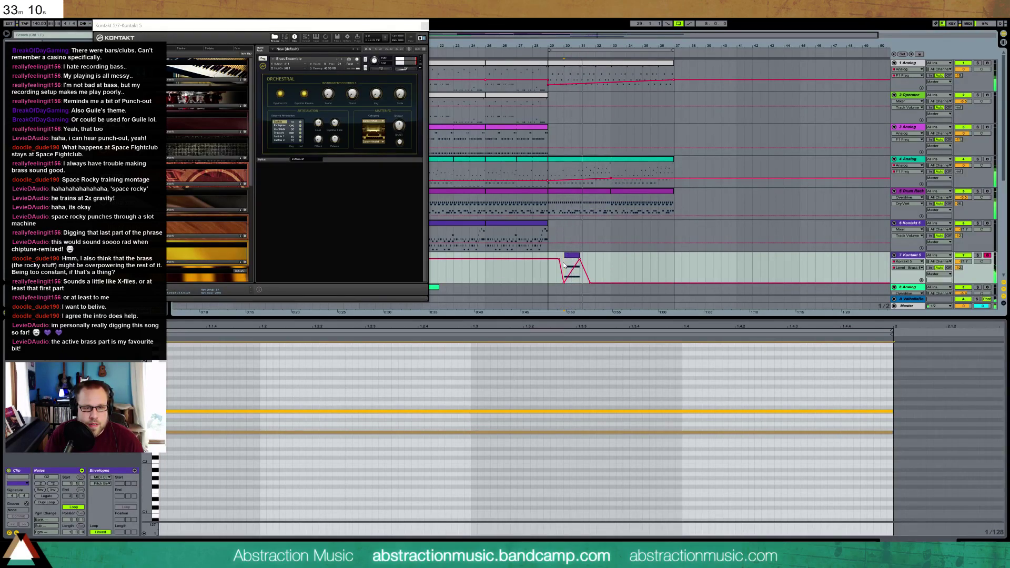
{"action": "left_click", "coordinate": [970, 539]}
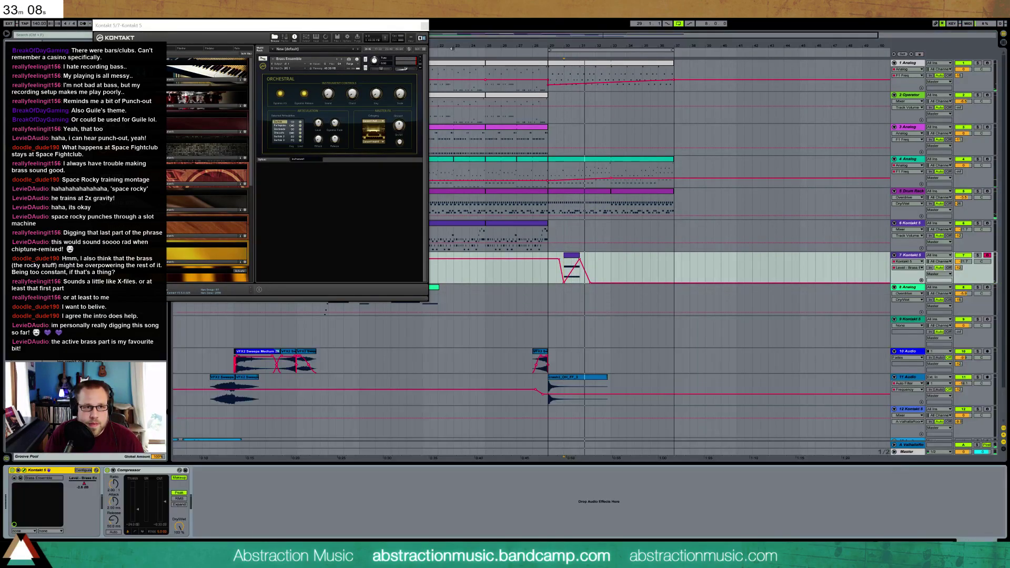
Step: Duplicate the swelling brass clip with its automation every two bars up to bar 37, and close the Kontakt window during playback
{"action": "left_click_drag", "start_coordinate": [549, 268], "coordinate": [588, 272]}
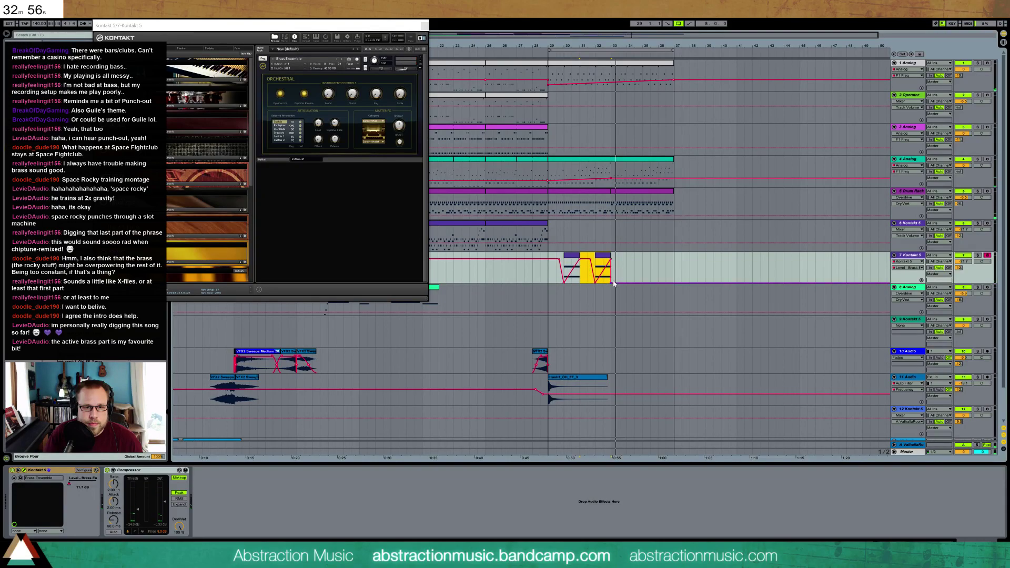
{"action": "key", "text": "ctrl+d"}
{"action": "key", "text": "space"}
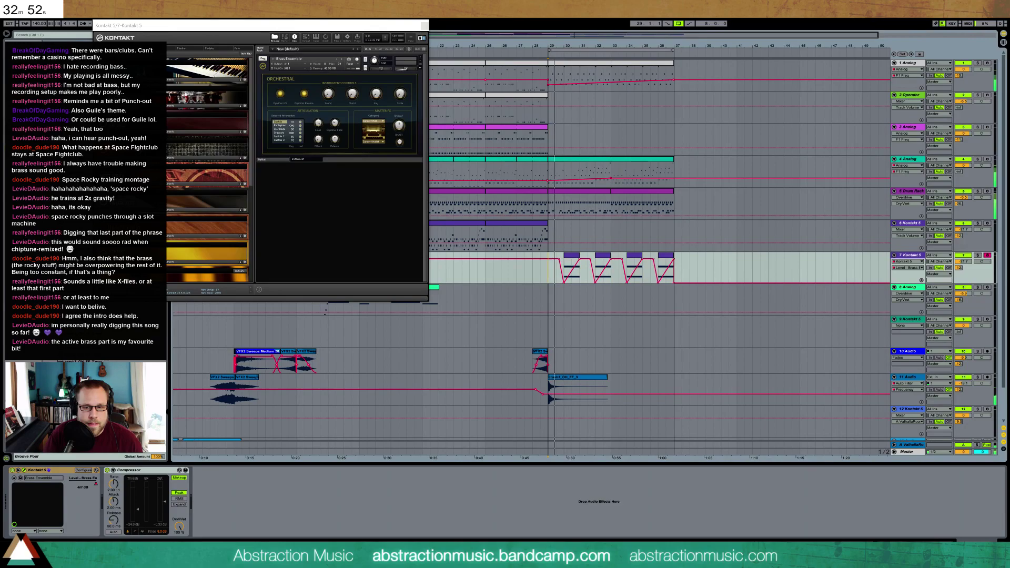
{"action": "left_click", "coordinate": [424, 26]}
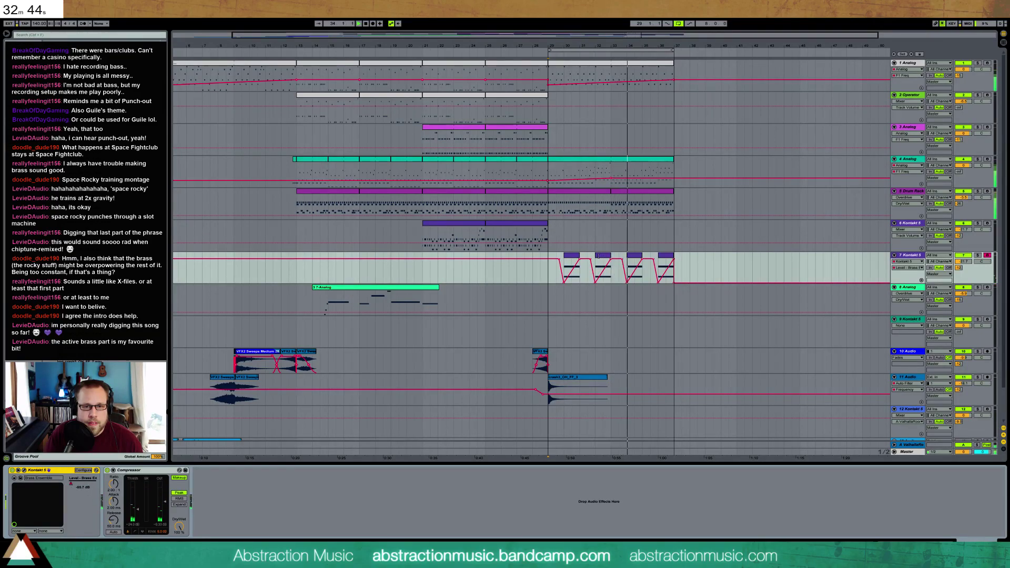
Step: Raise the upper chord note in the third brass clip on 7 Kontakt 5 by three semitones and play it back
{"action": "double_click", "coordinate": [634, 255]}
{"action": "left_click", "coordinate": [546, 424]}
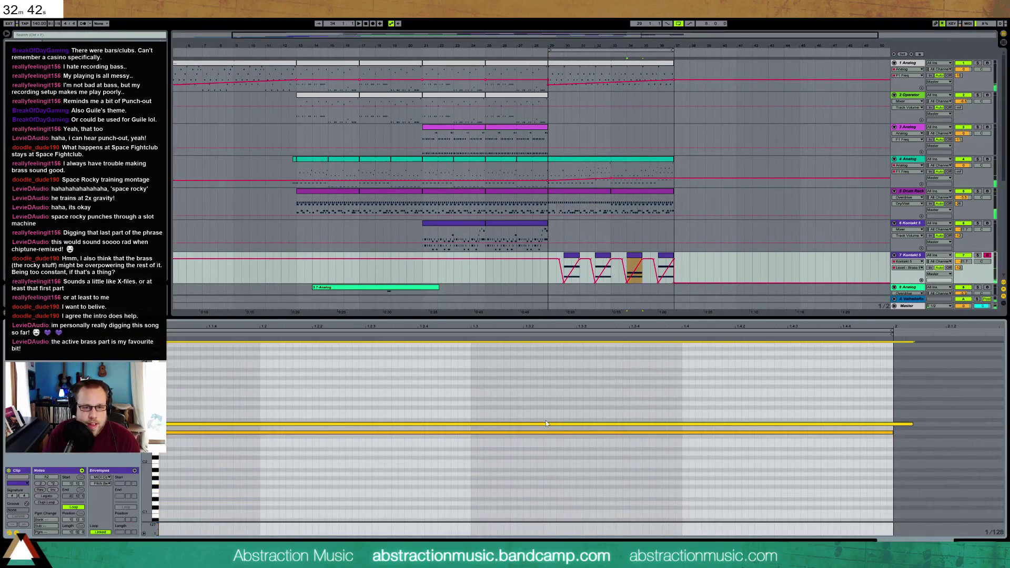
{"action": "key", "text": "Up"}
{"action": "key", "text": "Up"}
{"action": "key", "text": "Up"}
{"action": "key", "text": "Up"}
{"action": "key", "text": "Up"}
{"action": "key", "text": "Up"}
{"action": "left_click", "coordinate": [548, 437]}
{"action": "left_click", "coordinate": [548, 434]}
{"action": "key", "text": "space"}
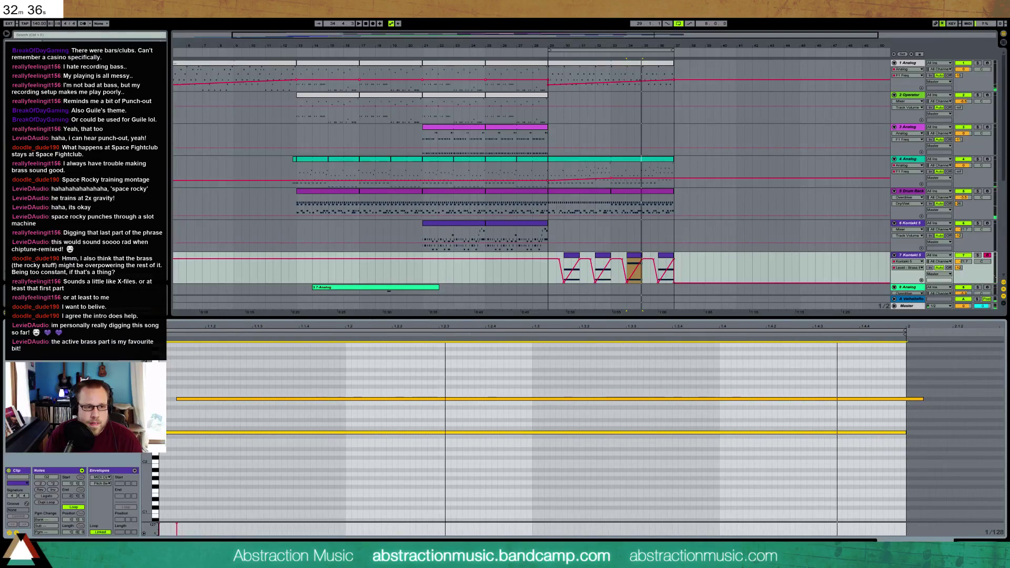
{"action": "left_click_drag", "start_coordinate": [406, 399], "coordinate": [394, 398]}
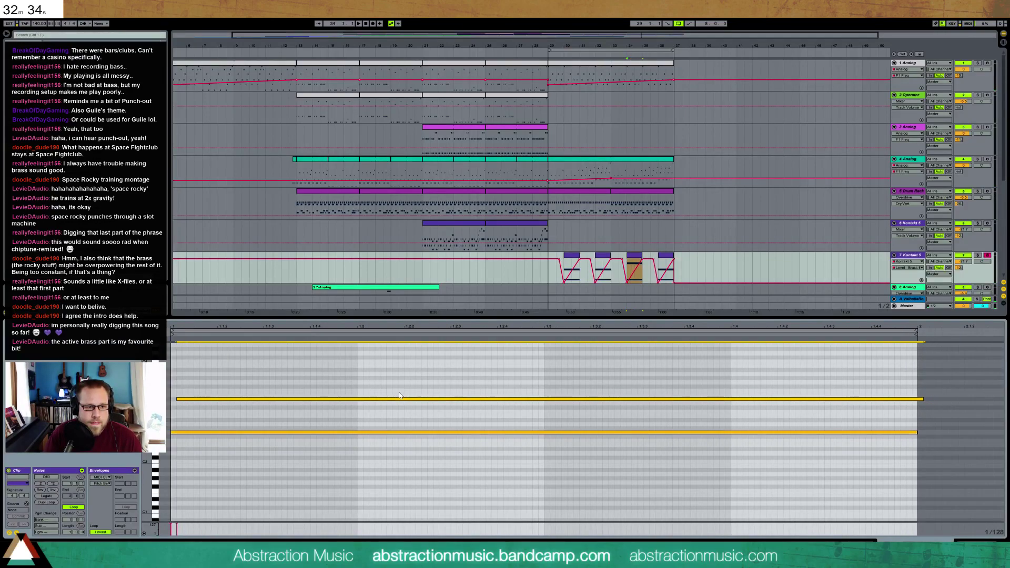
Step: In the fourth brass clip, raise the upper note by two semitones and the lower note by one, and play the section
{"action": "left_click", "coordinate": [666, 266]}
{"action": "left_click", "coordinate": [628, 419]}
{"action": "key", "text": "Up"}
{"action": "key", "text": "Up"}
{"action": "key", "text": "Up"}
{"action": "key", "text": "Down"}
{"action": "left_click", "coordinate": [625, 440]}
{"action": "key", "text": "Up"}
{"action": "key", "text": "space"}
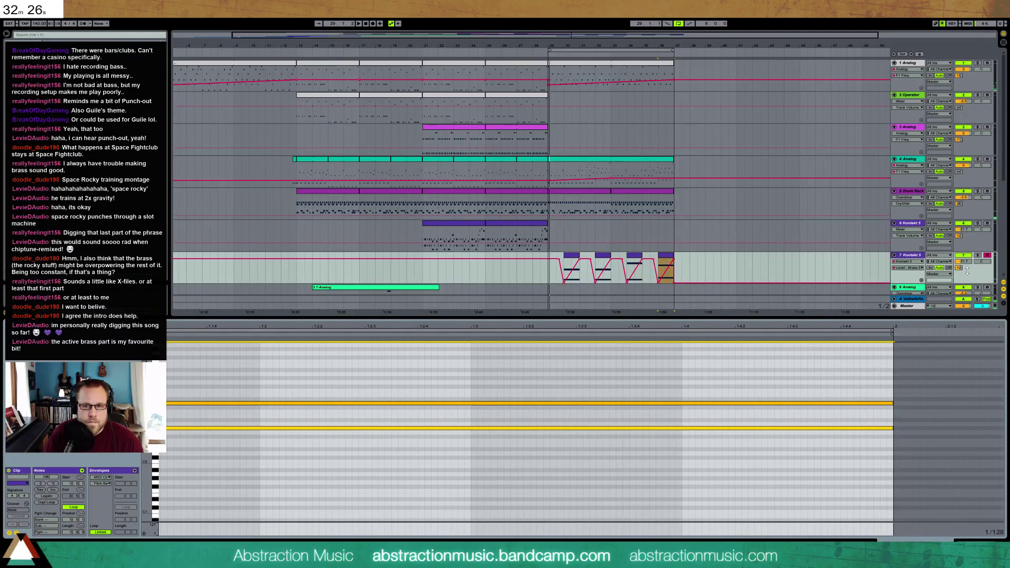
Step: Adjust the 7 Kontakt 5 track volume and its ValhallaRoom send while the section plays
{"action": "left_click_drag", "start_coordinate": [966, 261], "coordinate": [965, 257]}
{"action": "key", "text": "space"}
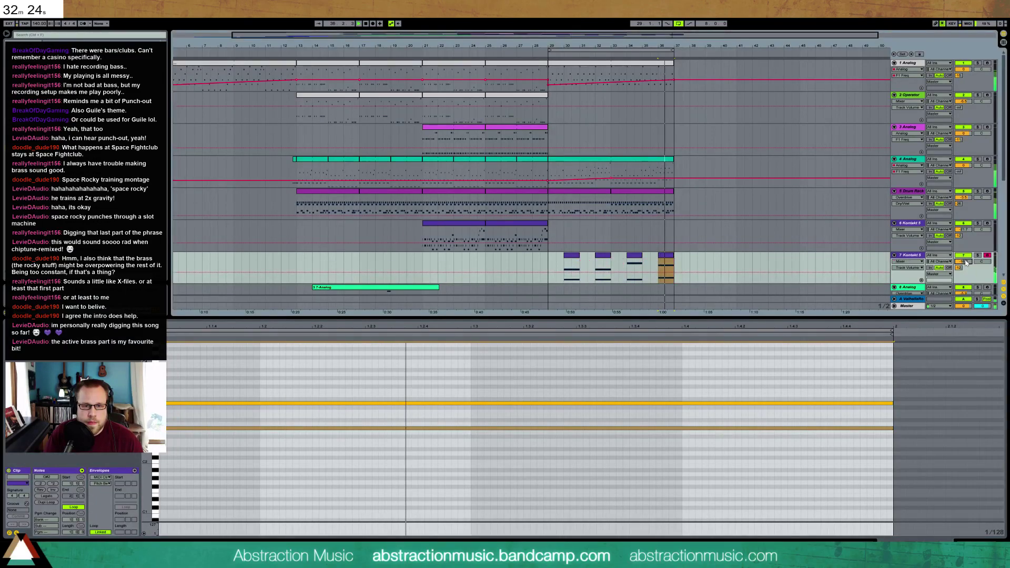
{"action": "mouse_move", "coordinate": [959, 269]}
{"action": "left_mouse_down"}
{"action": "mouse_move", "coordinate": [959, 305]}
{"action": "mouse_move", "coordinate": [960, 269]}
{"action": "left_mouse_up"}
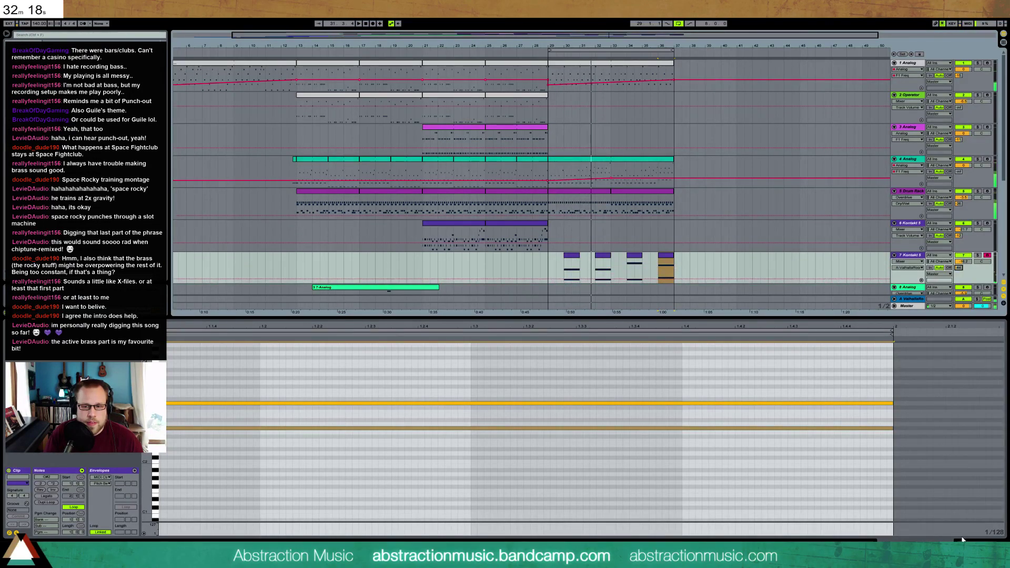
Step: Reopen Kontakt on 7 Kontakt 5, enable the Brass Ensemble reverb and adjust its amount
{"action": "left_click", "coordinate": [962, 539]}
{"action": "left_click", "coordinate": [48, 470]}
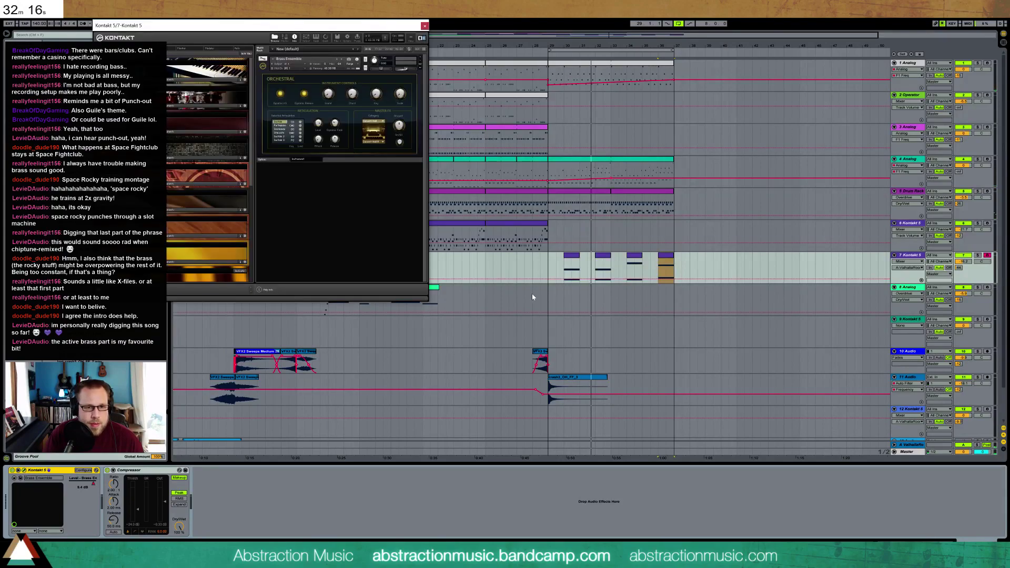
{"action": "left_click", "coordinate": [400, 141]}
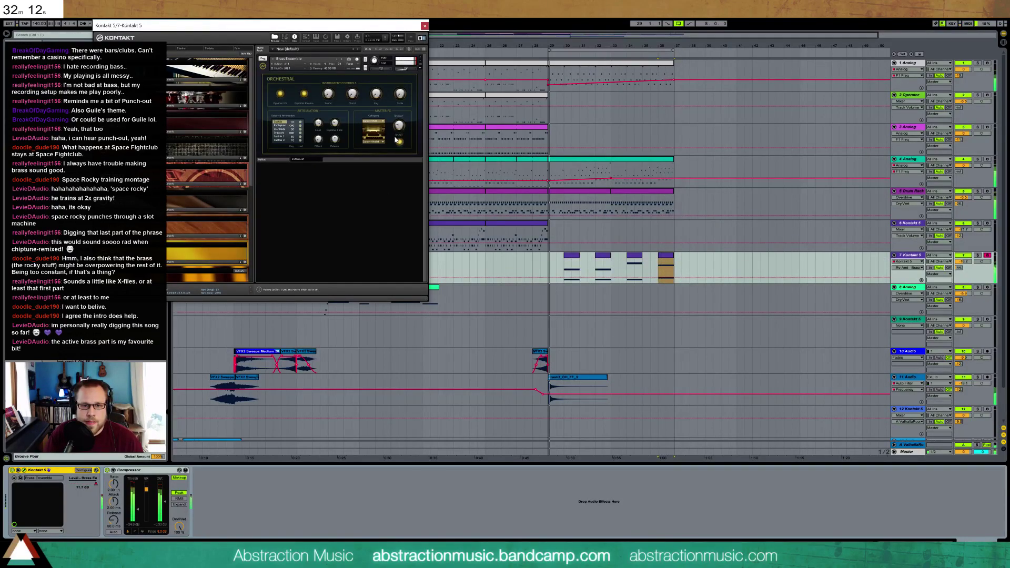
{"action": "left_click_drag", "start_coordinate": [395, 124], "coordinate": [398, 131]}
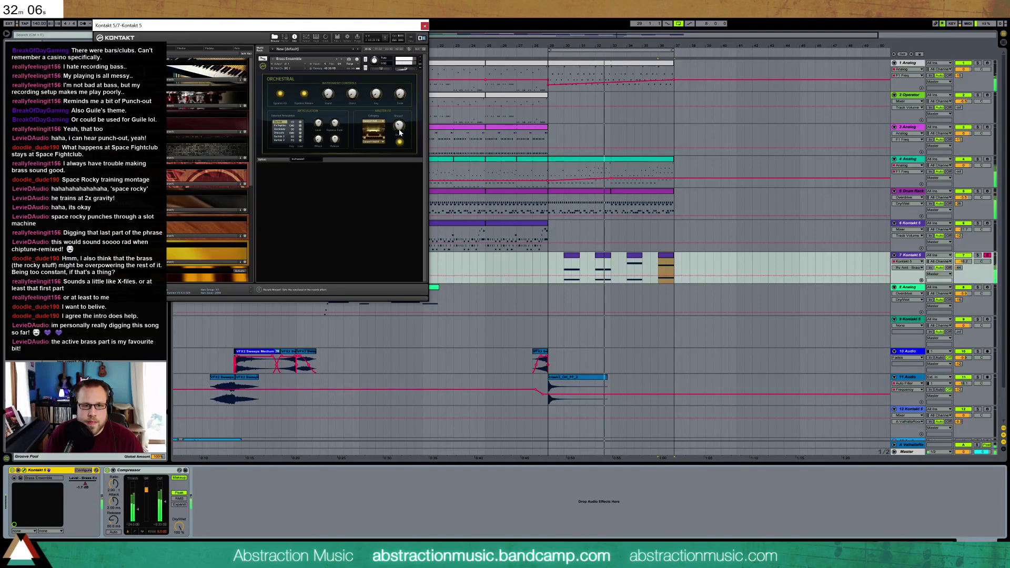
Step: Consolidate the four brass clips on 7 Kontakt 5 into one clip spanning bars 29 to 37
{"action": "left_click", "coordinate": [547, 263]}
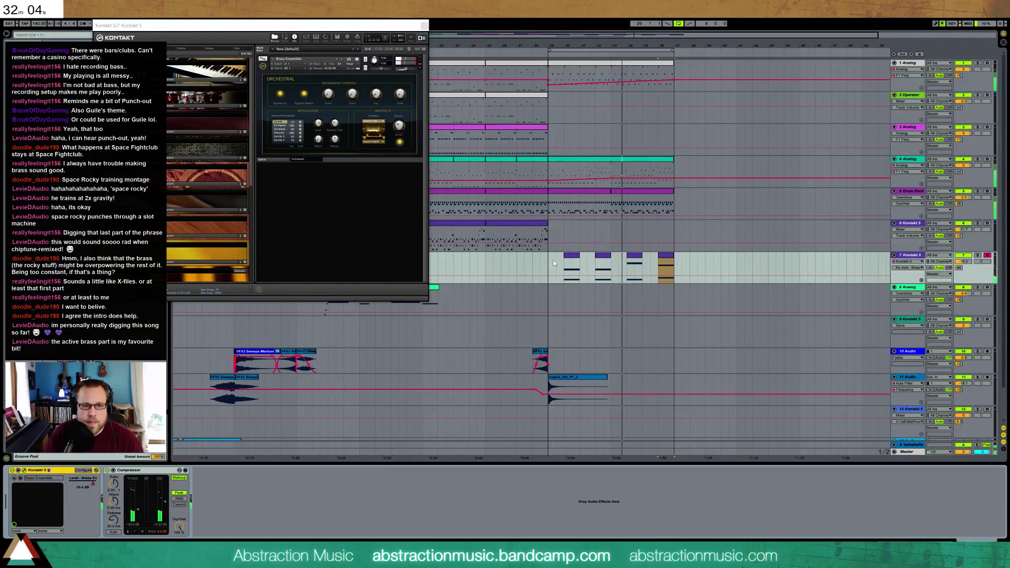
{"action": "left_click_drag", "start_coordinate": [548, 262], "coordinate": [675, 260]}
{"action": "key", "text": "ctrl+j"}
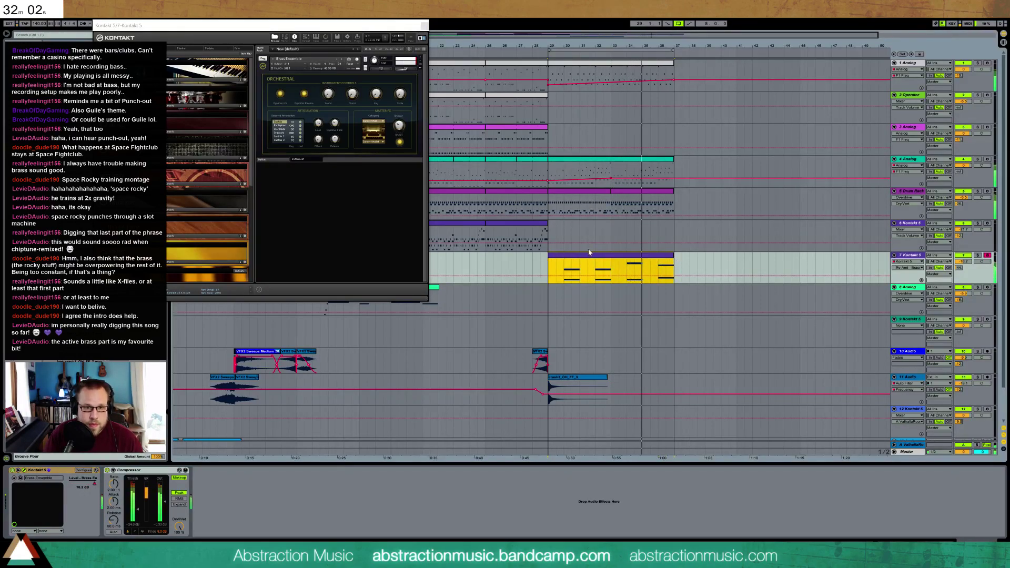
Step: Transpose all notes of the consolidated brass clip down one octave, comparing against the original octave during playback
{"action": "double_click", "coordinate": [589, 254]}
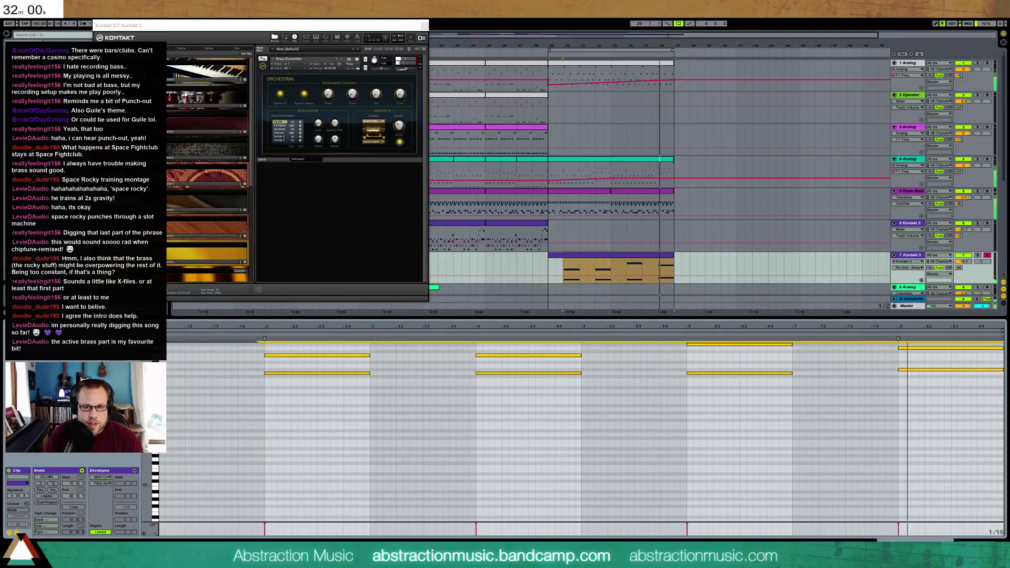
{"action": "key", "text": "shift+Down"}
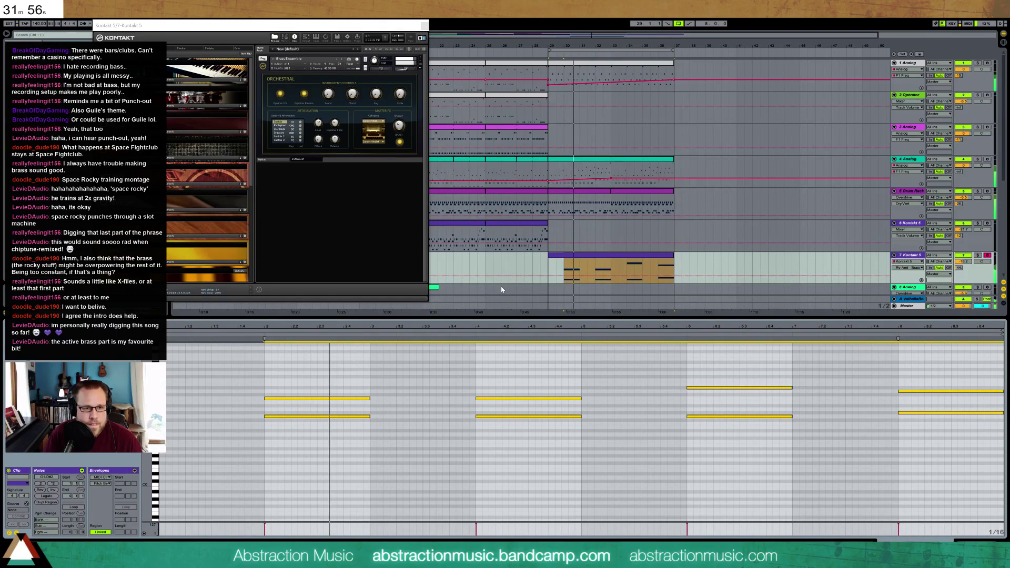
{"action": "key", "text": "shift+Up"}
{"action": "key", "text": "shift+Up"}
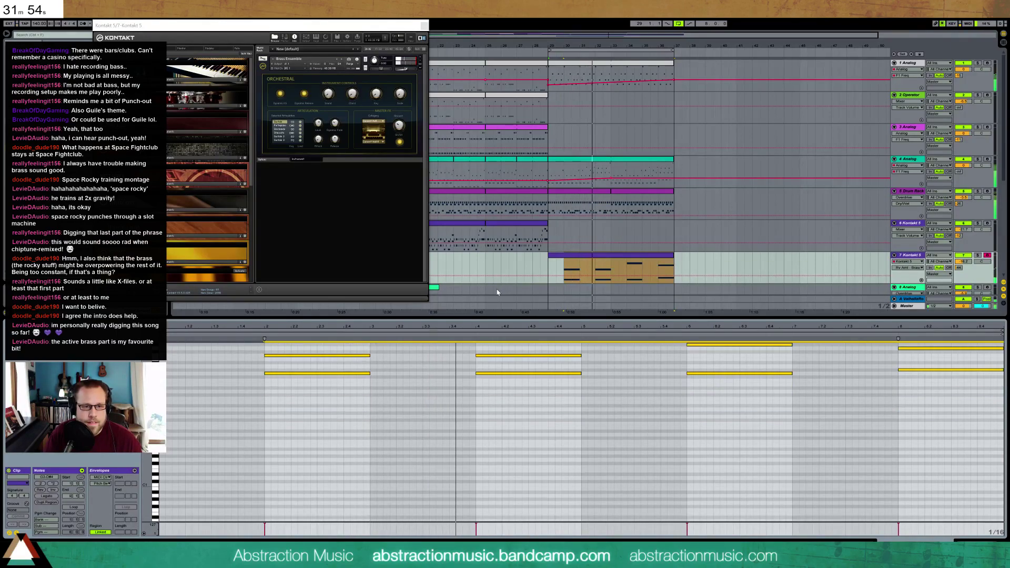
{"action": "key", "text": "shift+Down"}
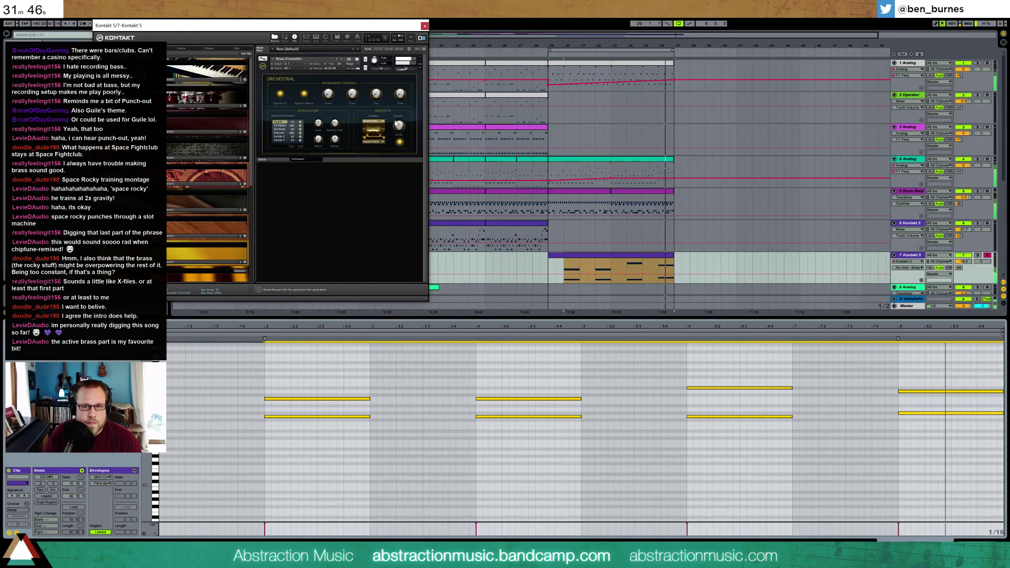
Step: Fine-tune the 7 Kontakt 5 track volume during playback and close the Kontakt window
{"action": "left_click_drag", "start_coordinate": [963, 262], "coordinate": [963, 263]}
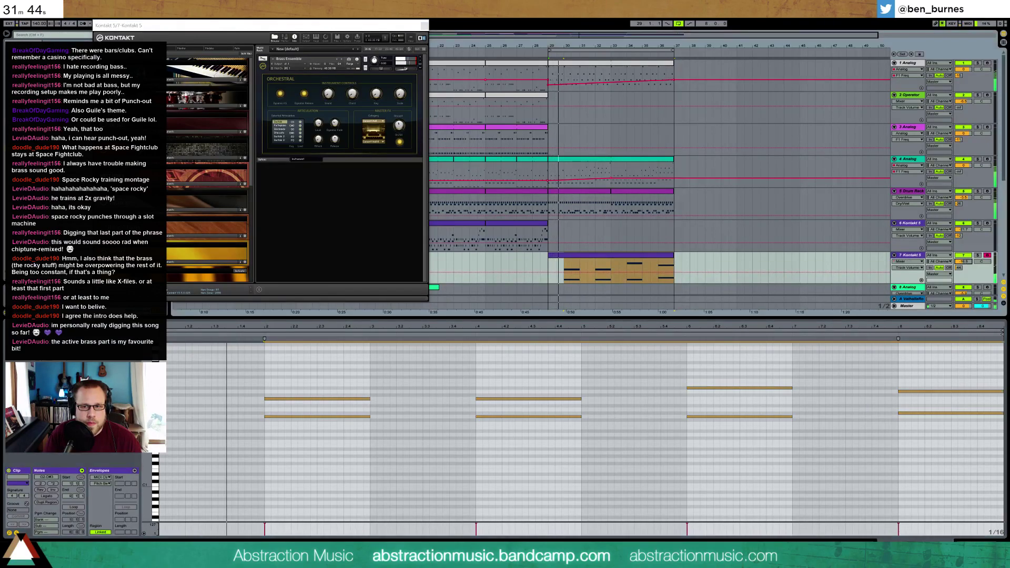
{"action": "key", "text": "shift+Tab"}
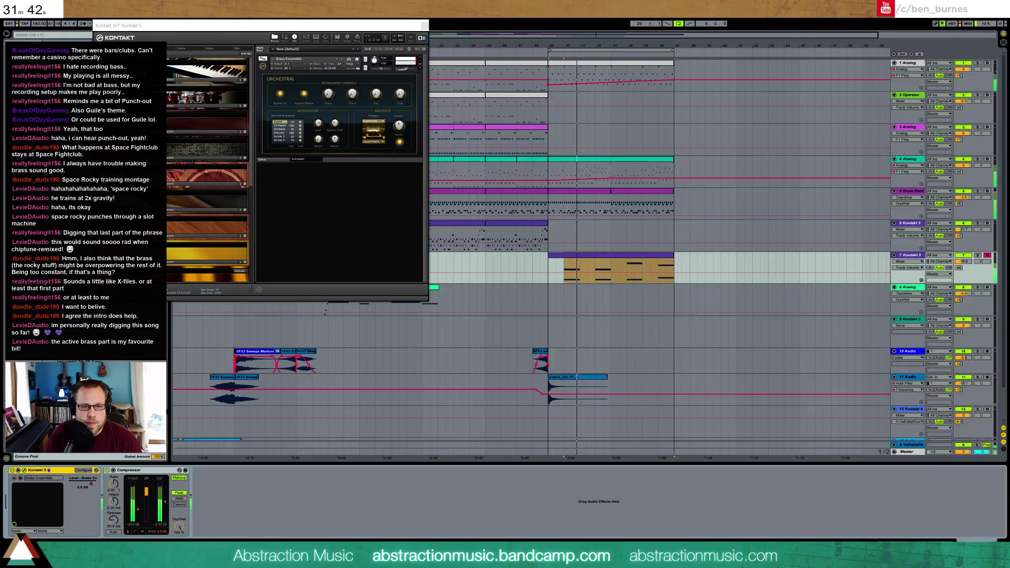
{"action": "left_click", "coordinate": [424, 26]}
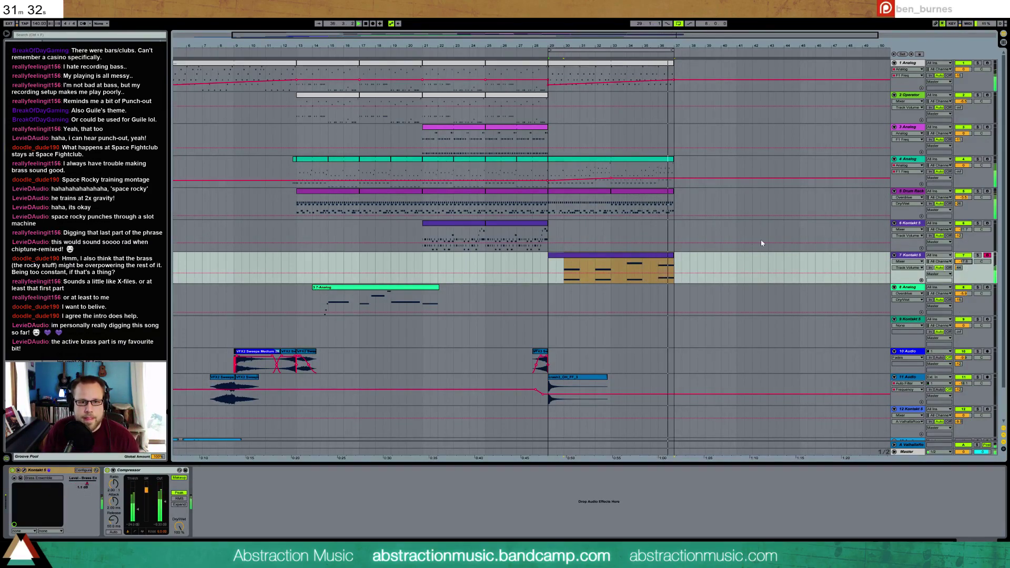
Step: Review the last Drum Rack clip's notes and the track's devices, and select the first 6 Kontakt 5 clip at bar 21
{"action": "double_click", "coordinate": [642, 203]}
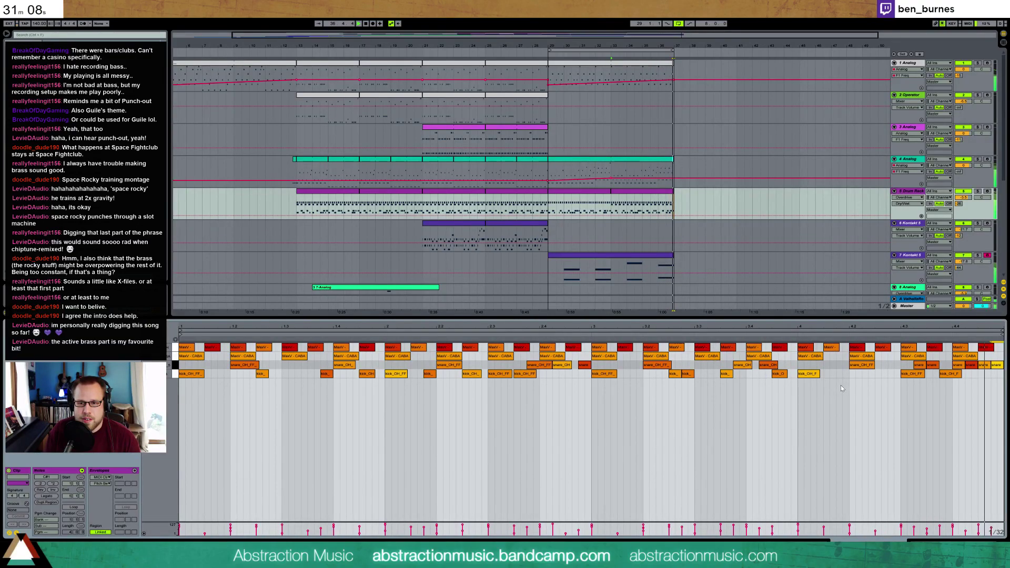
{"action": "key", "text": "shift+Tab"}
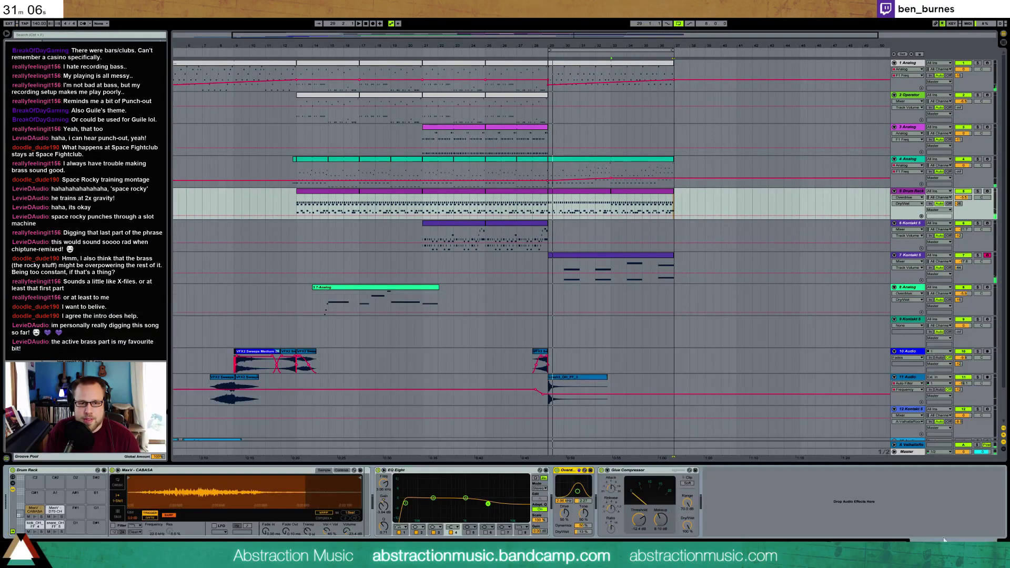
{"action": "left_click", "coordinate": [455, 226]}
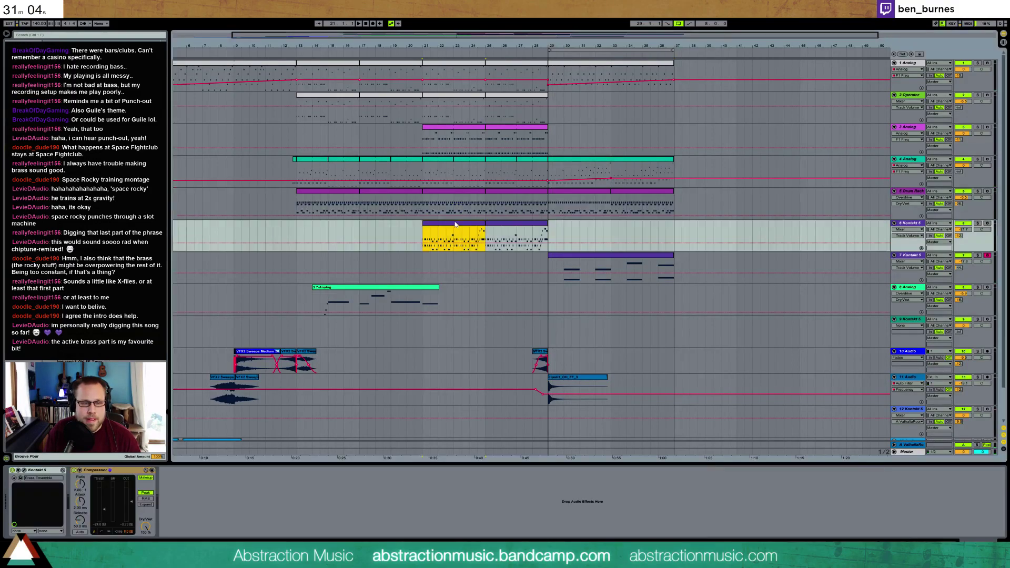
Step: Copy bars 21 to 25 of tracks 1 to 6 to bar 37 and delete the pasted 6 Kontakt 5 clip
{"action": "left_click_drag", "start_coordinate": [454, 173], "coordinate": [487, 46]}
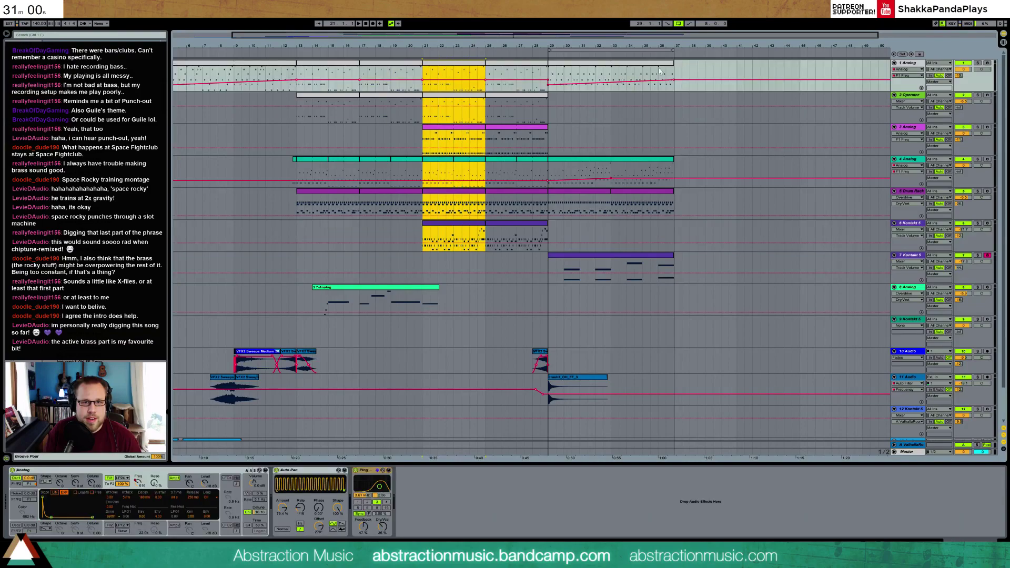
{"action": "left_click", "coordinate": [677, 68]}
{"action": "key", "text": "ctrl+v"}
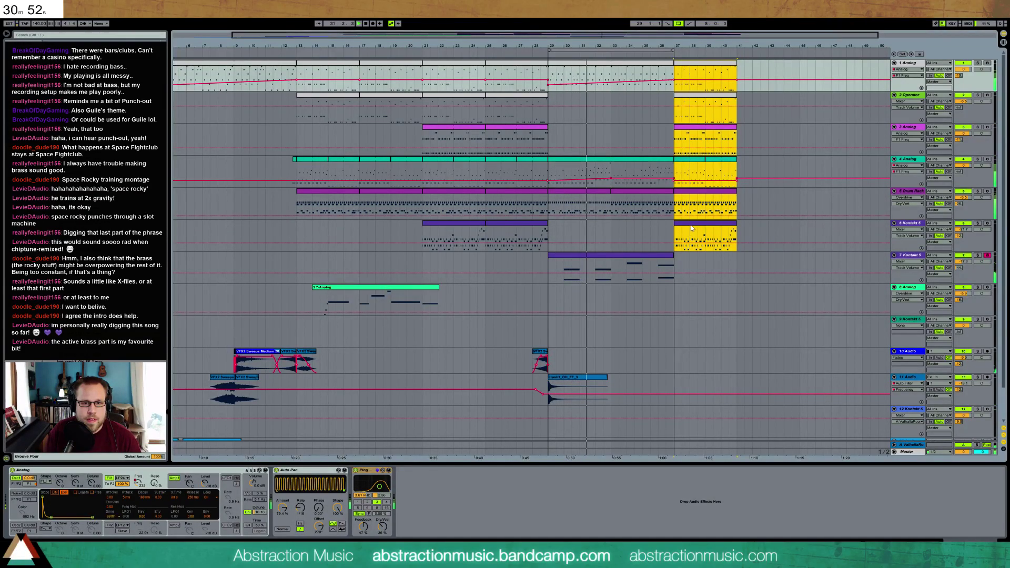
{"action": "left_click", "coordinate": [734, 235]}
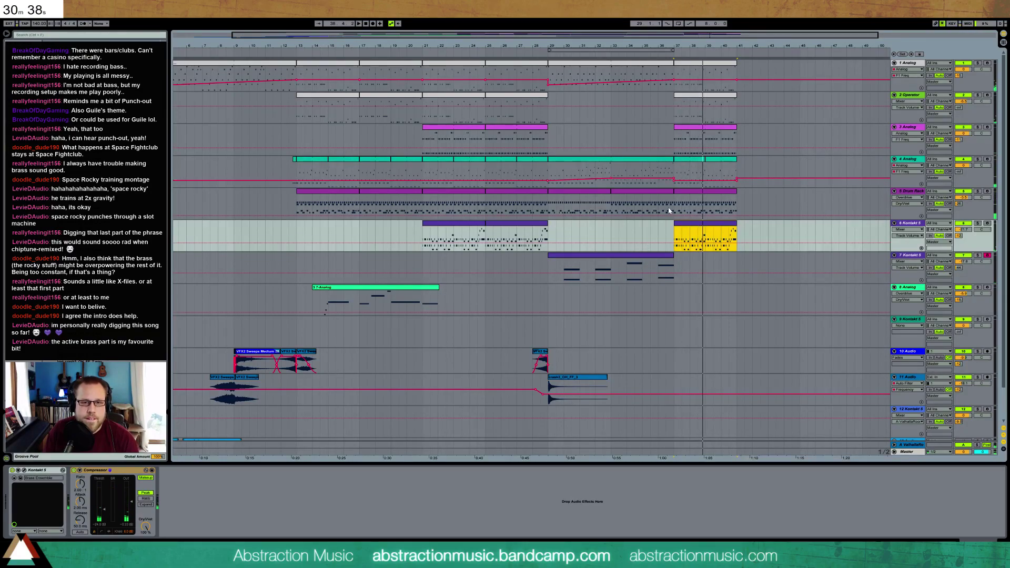
{"action": "left_click", "coordinate": [674, 231]}
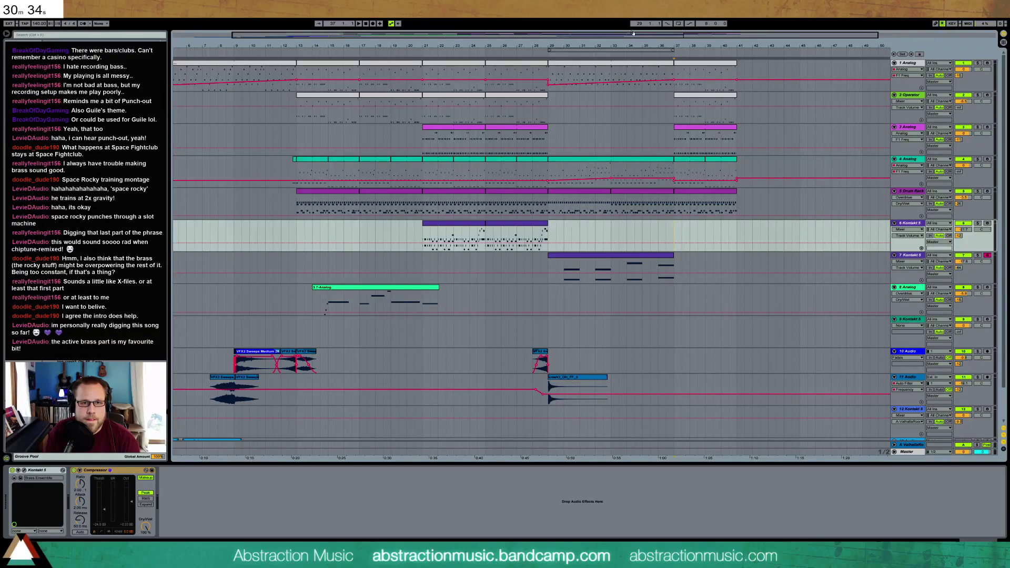
Step: Copy bars 31 to 33 of the 7 Kontakt 5 brass clip to bar 37
{"action": "left_click_drag", "start_coordinate": [691, 34], "coordinate": [679, 95]}
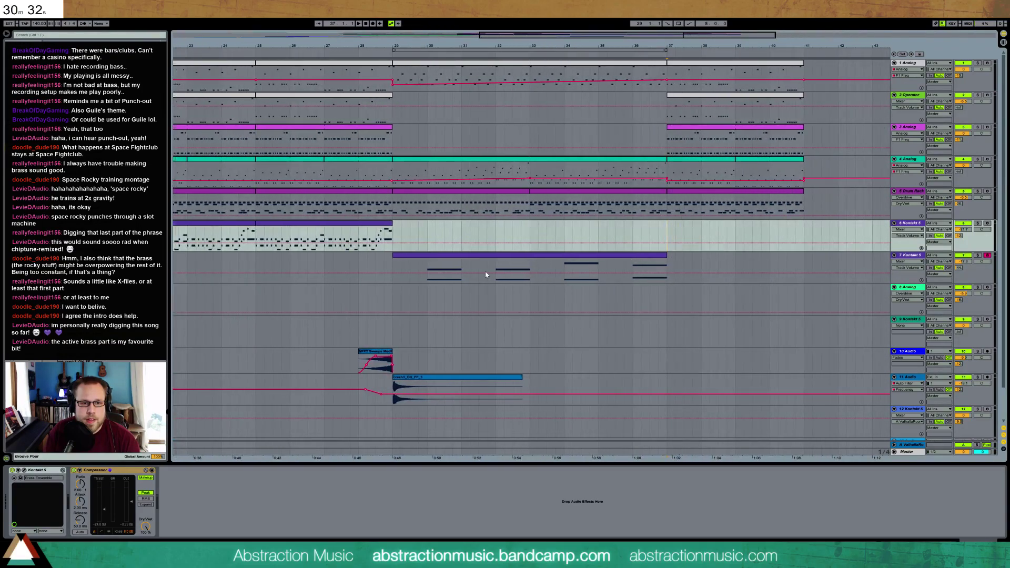
{"action": "left_click_drag", "start_coordinate": [463, 269], "coordinate": [532, 269]}
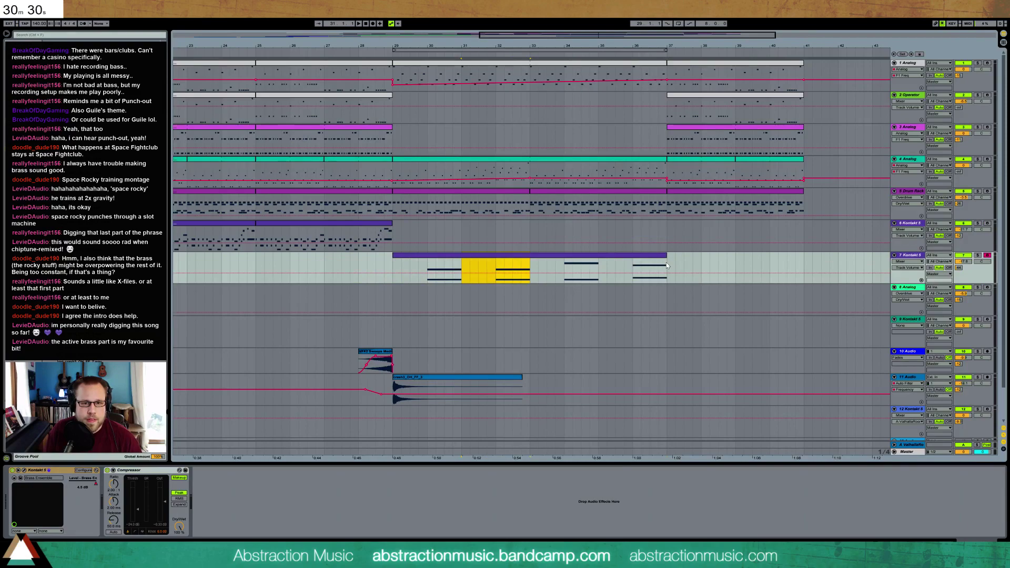
{"action": "left_click_drag", "start_coordinate": [667, 266], "coordinate": [735, 266]}
{"action": "left_click_drag", "start_coordinate": [667, 35], "coordinate": [740, 35]}
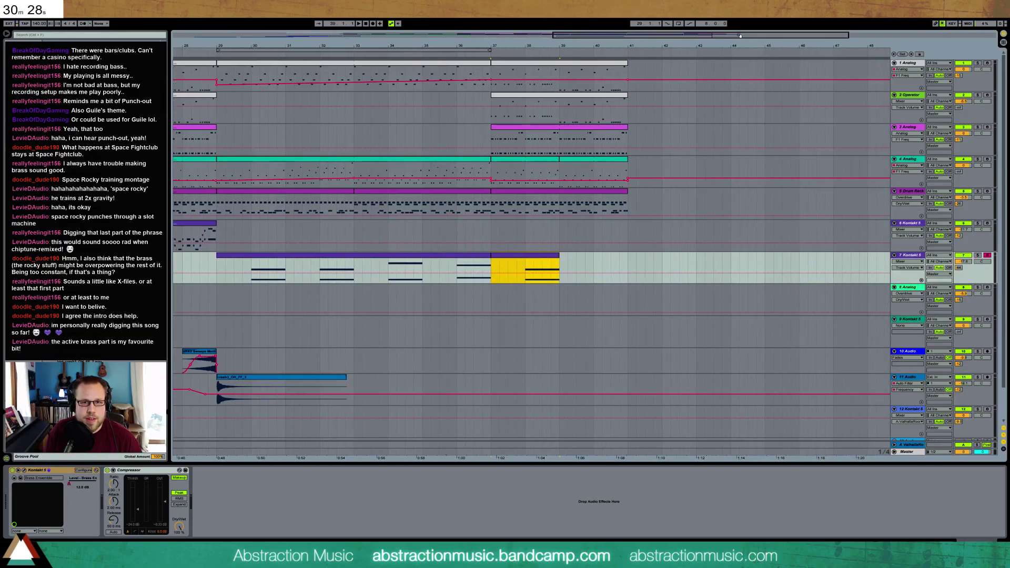
Step: Move the copied clips on tracks 1 to 5 from bar 37 to bar 39
{"action": "left_click_drag", "start_coordinate": [494, 68], "coordinate": [627, 217]}
{"action": "left_click_drag", "start_coordinate": [562, 68], "coordinate": [628, 67]}
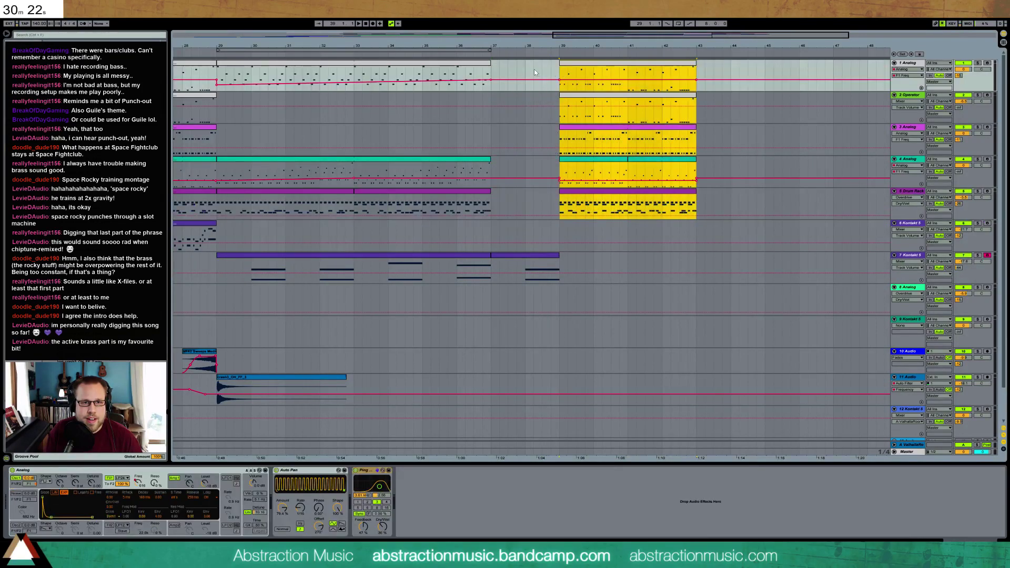
{"action": "left_click", "coordinate": [534, 71]}
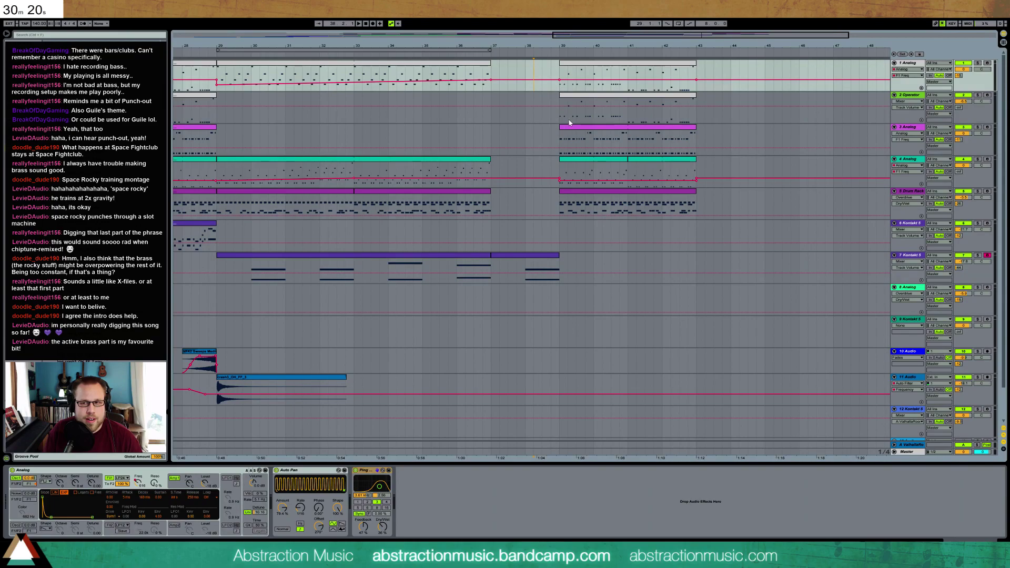
Step: Audition 3 Analog soloed and copy its bars 39 to 41 to bar 37
{"action": "left_click", "coordinate": [567, 163]}
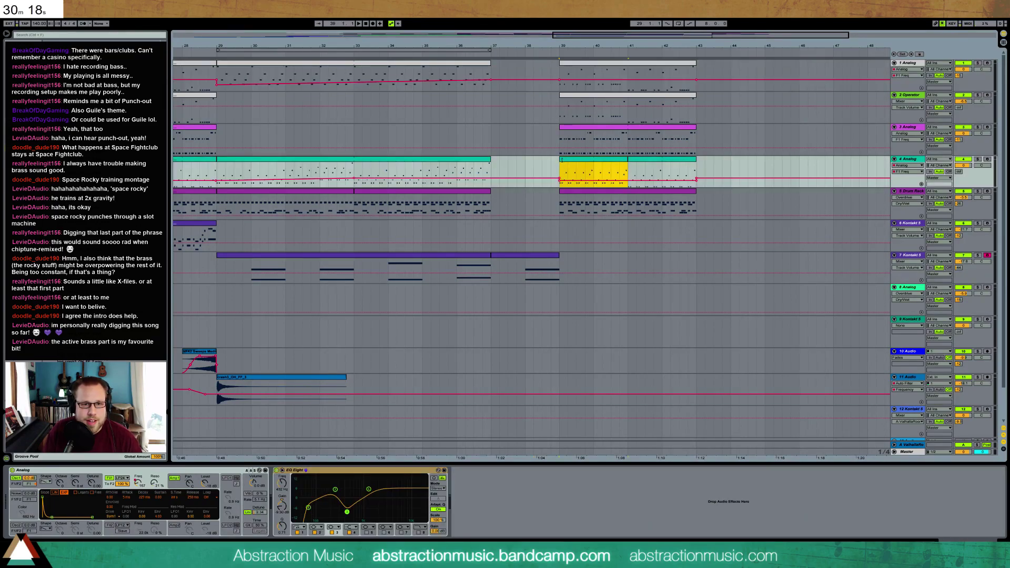
{"action": "left_click", "coordinate": [584, 137]}
{"action": "left_click", "coordinate": [973, 128]}
{"action": "key", "text": "space"}
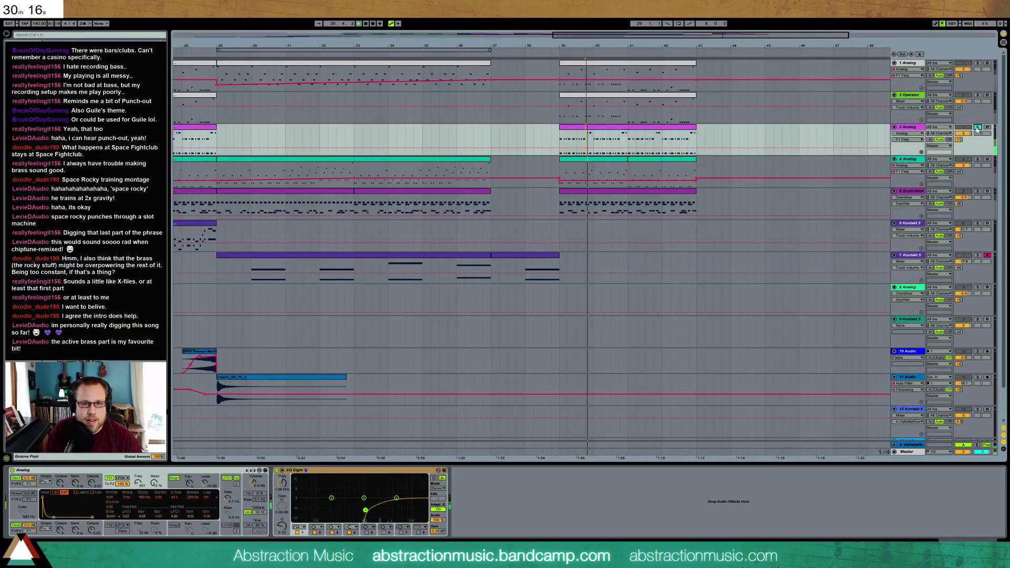
{"action": "left_click", "coordinate": [597, 135]}
{"action": "key", "text": "space"}
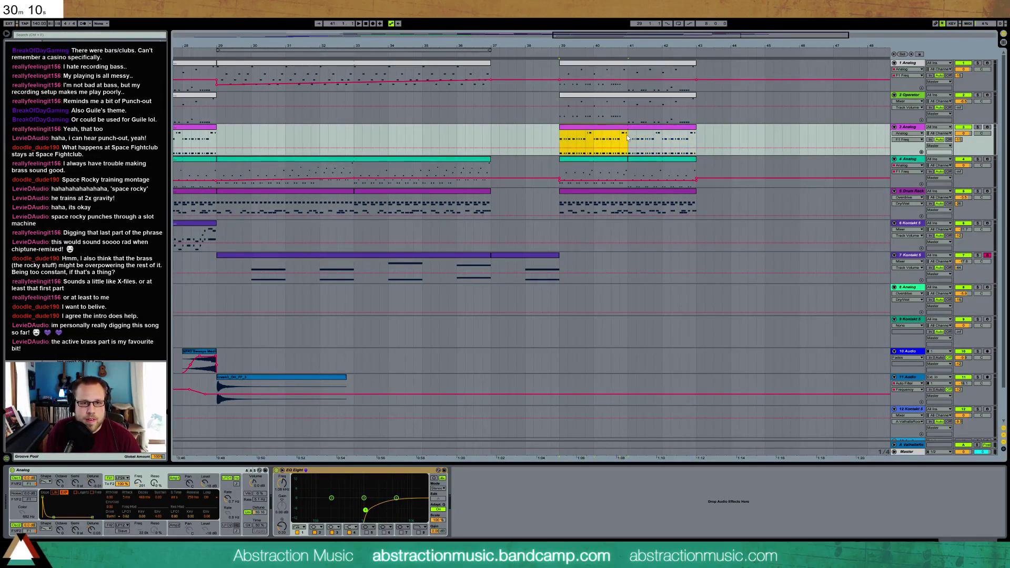
{"action": "left_click", "coordinate": [493, 135]}
{"action": "key", "text": "ctrl+v"}
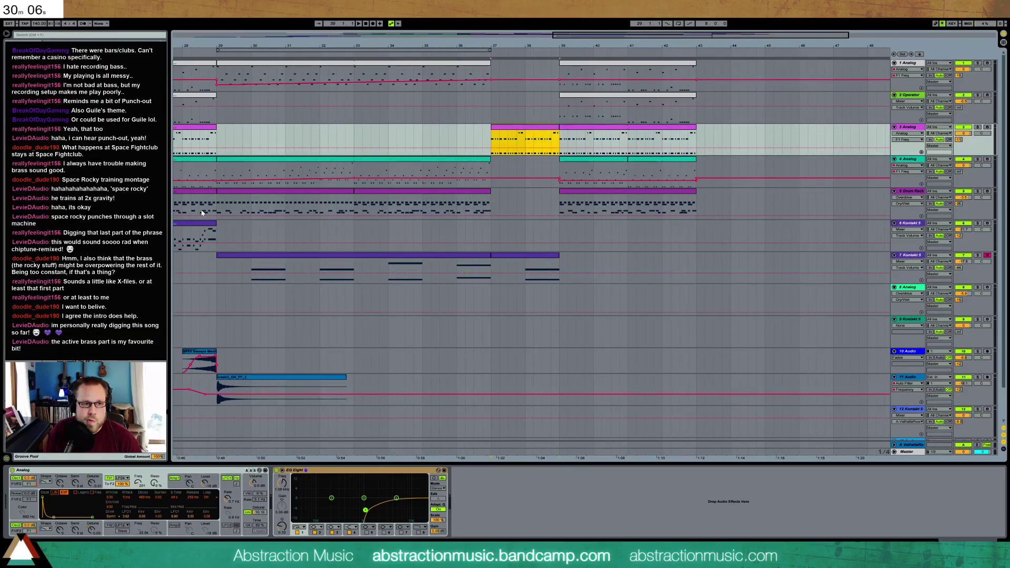
Step: Copy the opening beat of the Drum Rack clip at bar 29 to bar 37 and play back the transition
{"action": "left_click", "coordinate": [222, 209]}
{"action": "left_click", "coordinate": [493, 201]}
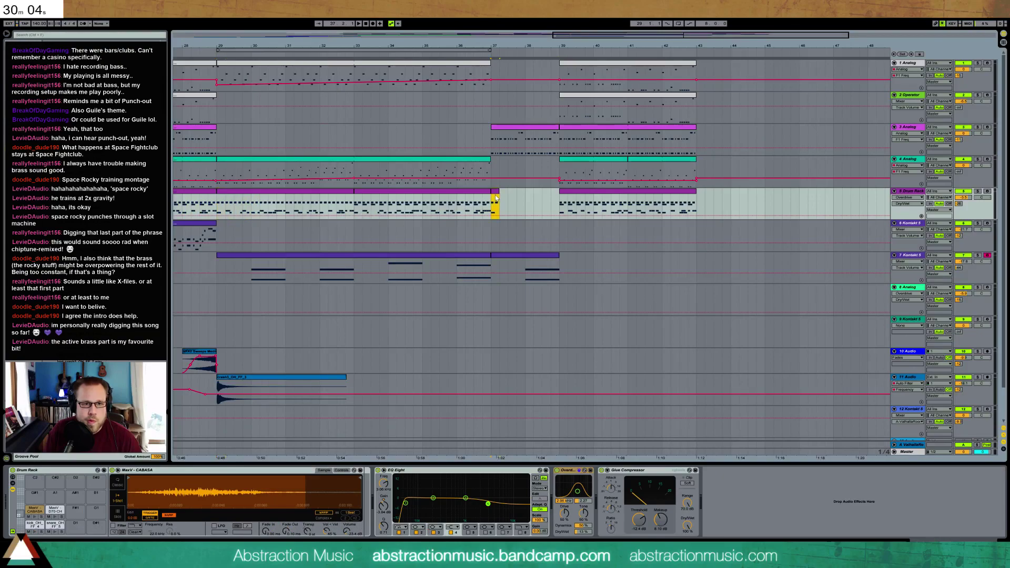
{"action": "key", "text": "ctrl+v"}
{"action": "left_click", "coordinate": [211, 356]}
{"action": "key", "text": "space"}
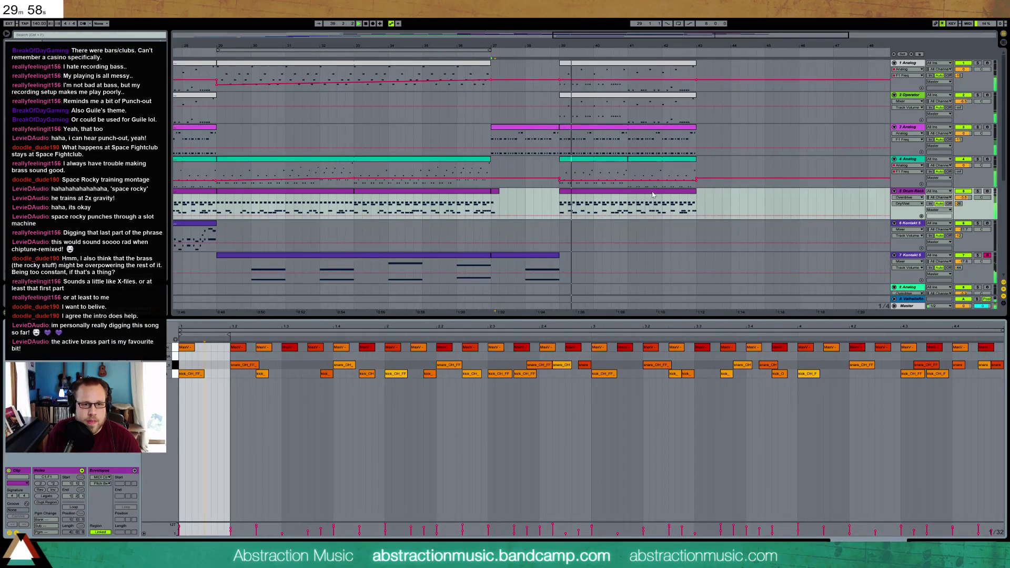
{"action": "key", "text": "shift+Tab"}
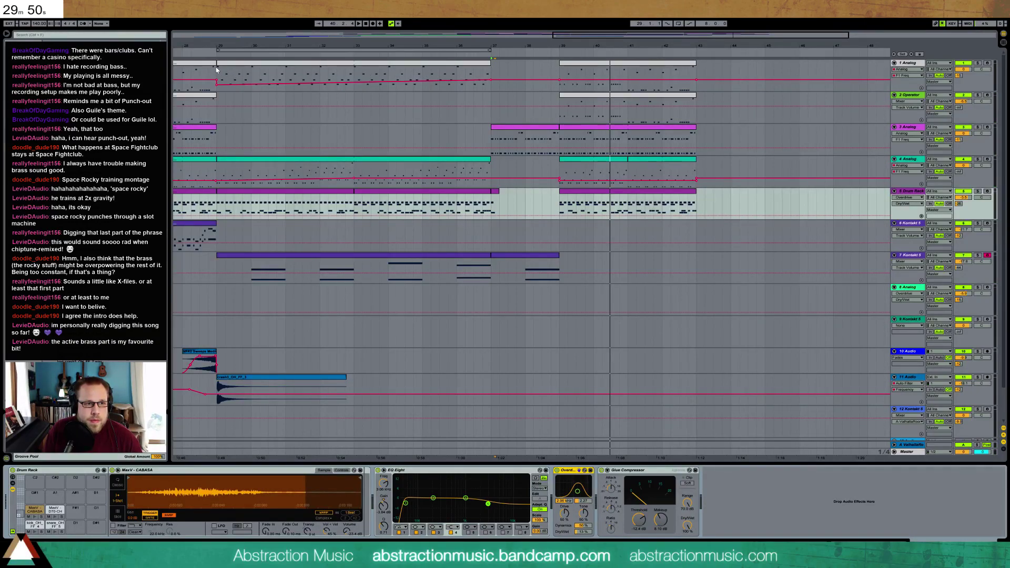
Step: Copy bars 29 to 31 of 1 Analog to bar 37 and remove the pasted filter automation ramp
{"action": "left_click_drag", "start_coordinate": [216, 69], "coordinate": [295, 77]}
{"action": "left_click", "coordinate": [493, 73]}
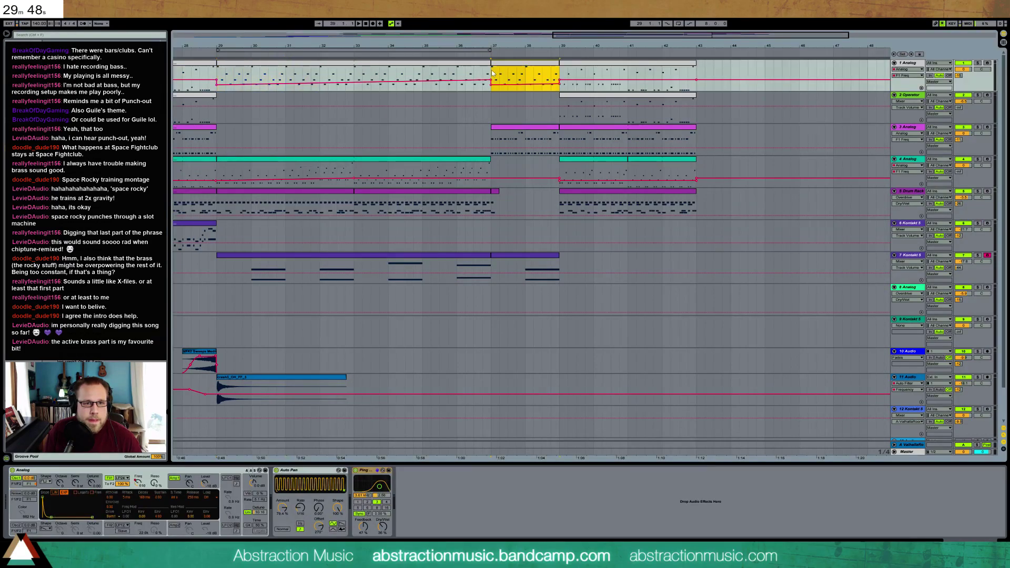
{"action": "left_click", "coordinate": [919, 54]}
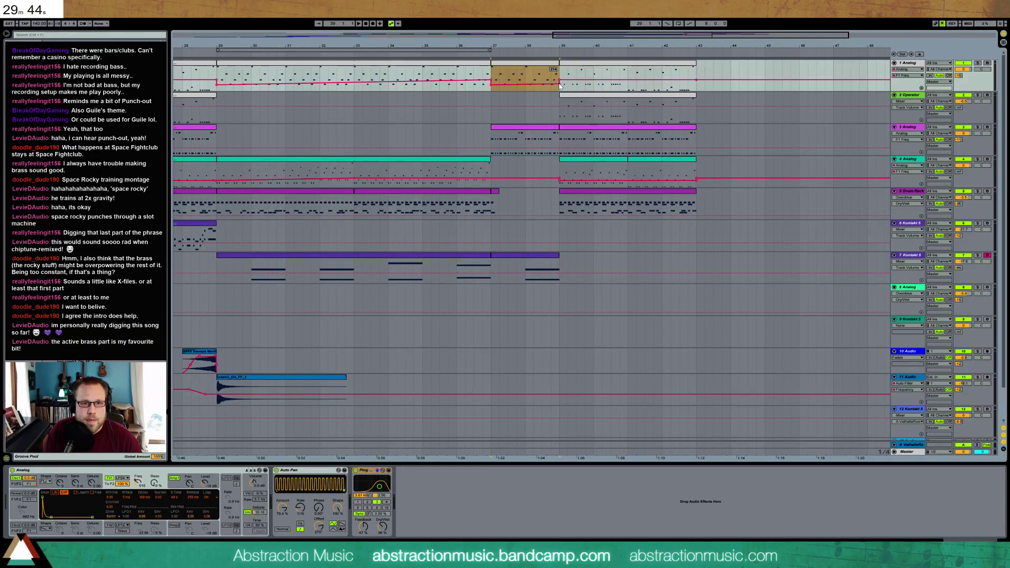
{"action": "left_click", "coordinate": [505, 87]}
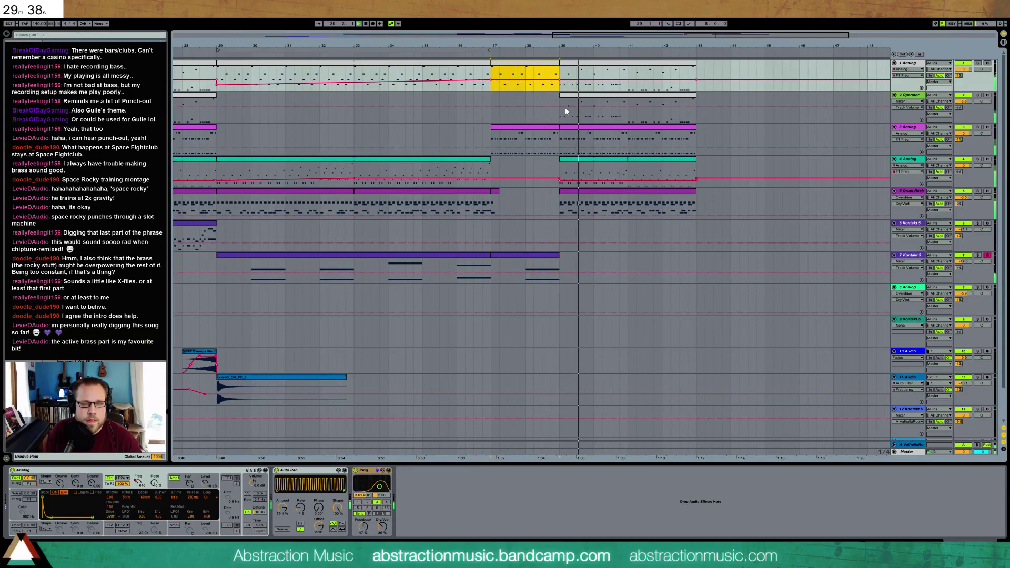
Step: Play back the new section and copy the 6 Kontakt 5 clip from bar 21 to bar 39
{"action": "left_click_drag", "start_coordinate": [619, 35], "coordinate": [661, 13]}
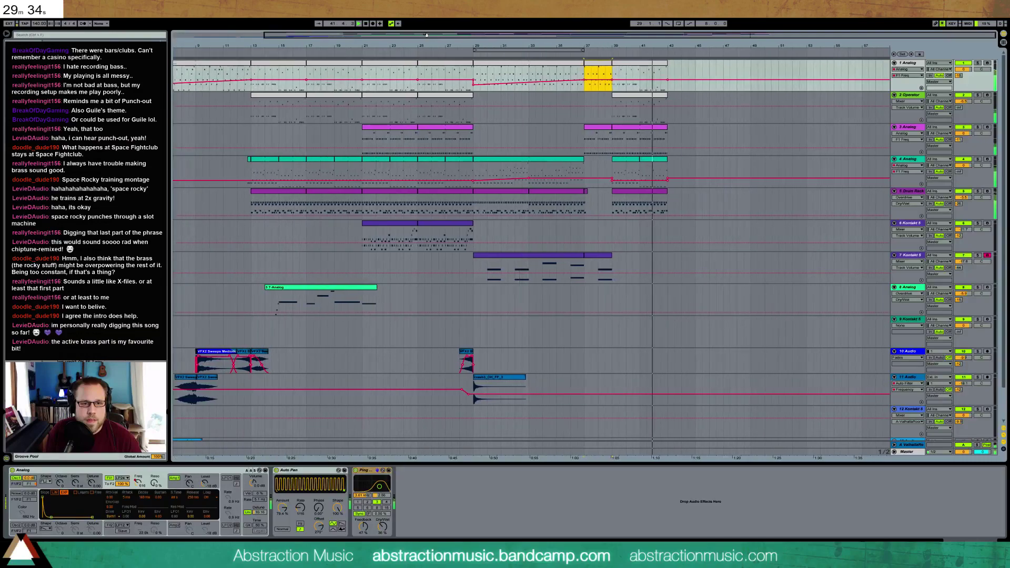
{"action": "key", "text": "space"}
{"action": "left_click", "coordinate": [394, 223]}
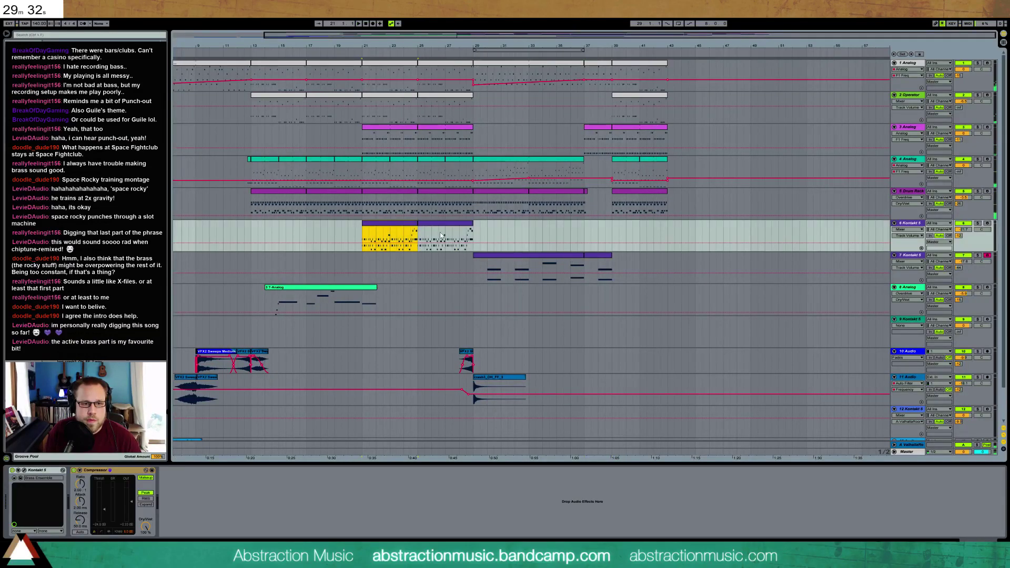
{"action": "left_click", "coordinate": [614, 228]}
{"action": "key", "text": "ctrl+v"}
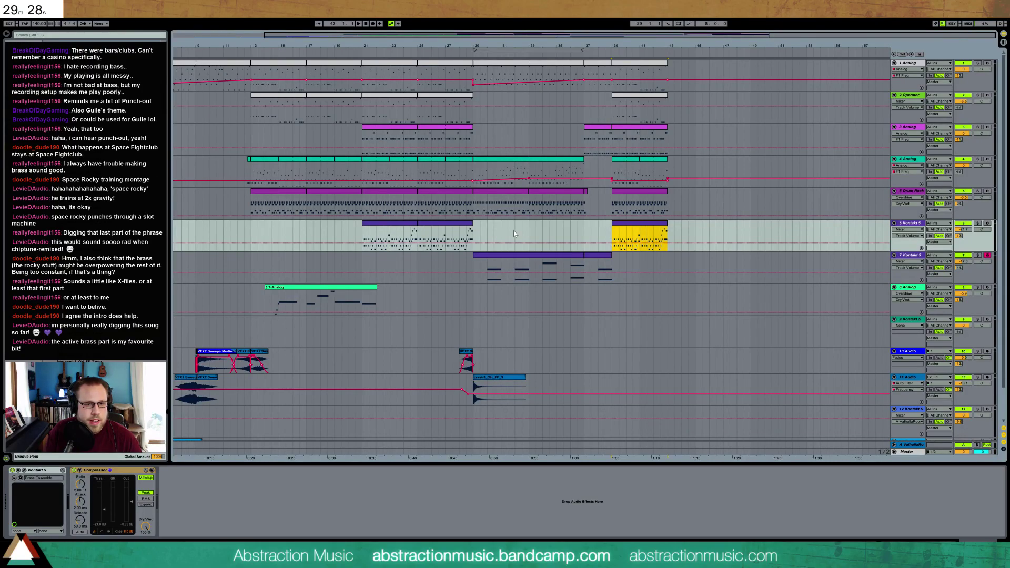
Step: Loop bars 39 to 43 and add an EQ Eight before the Compressor on 6 Kontakt 5
{"action": "key", "text": "ctrl+l"}
{"action": "left_click", "coordinate": [27, 71]}
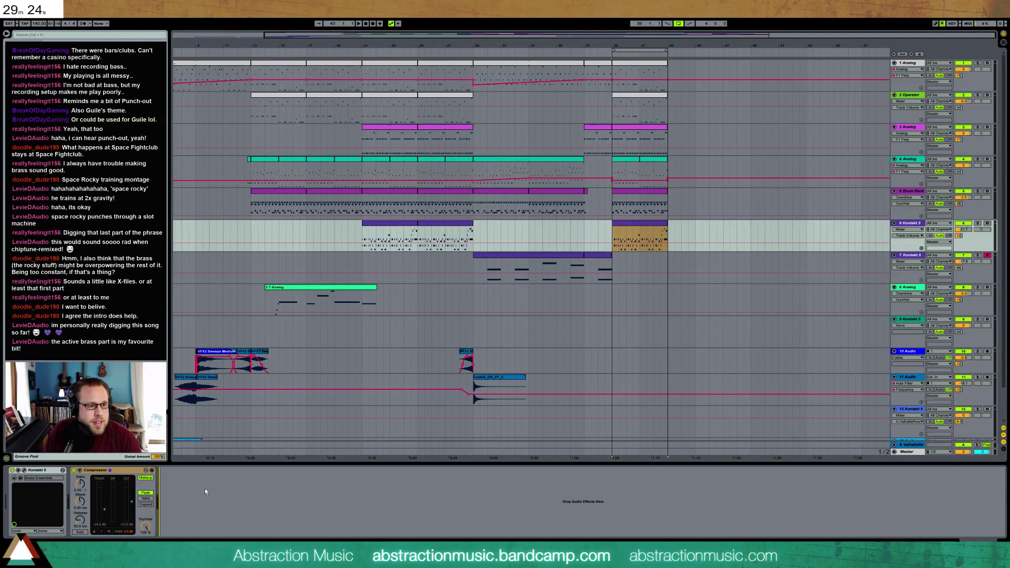
{"action": "key", "text": "Return"}
{"action": "left_click", "coordinate": [625, 229]}
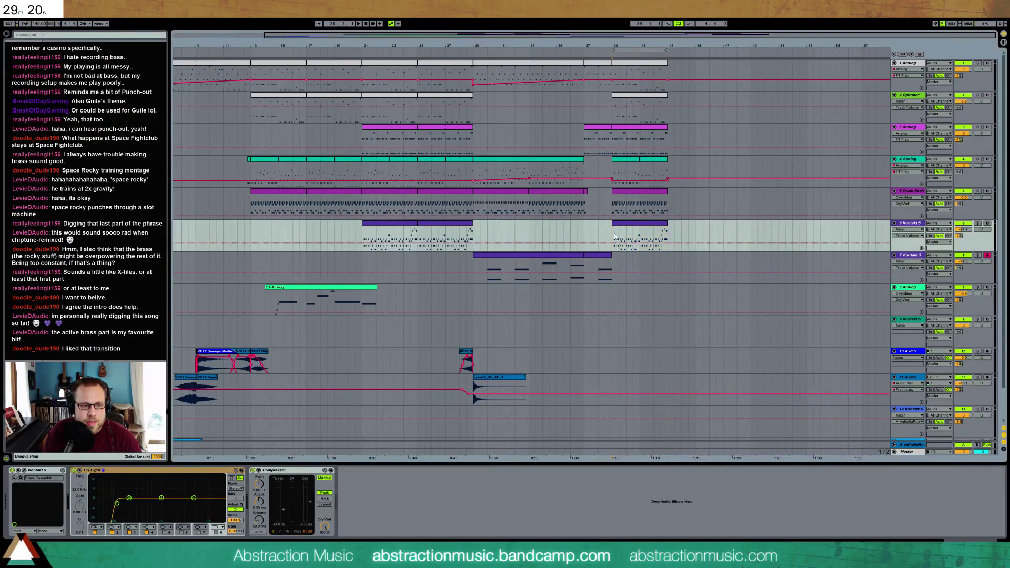
{"action": "key", "text": "space"}
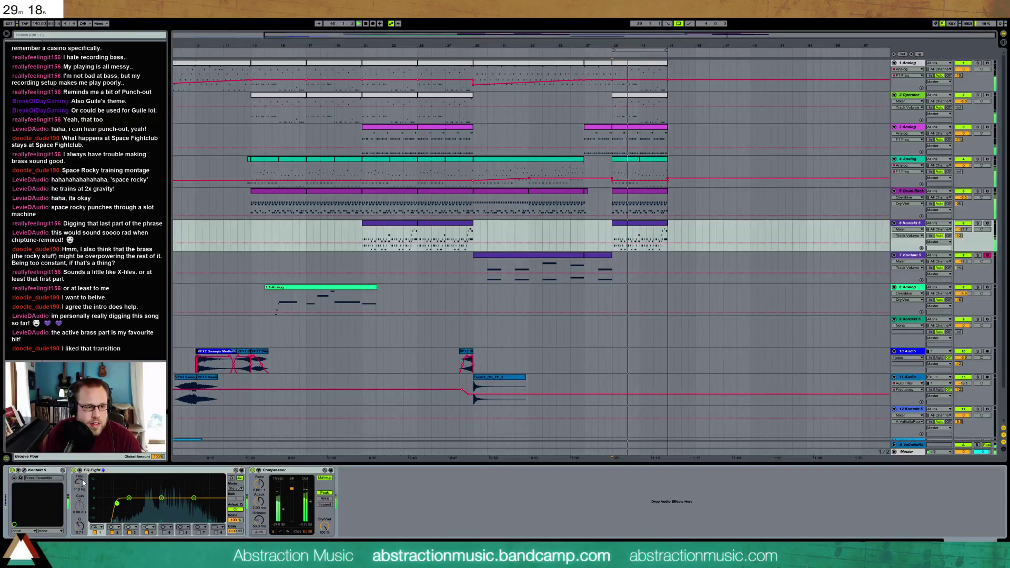
Step: Shape the 6 Kontakt 5 EQ Eight during playback: disable the low cut, dip the mids and raise a high shelf
{"action": "left_click", "coordinate": [95, 533]}
{"action": "left_click_drag", "start_coordinate": [194, 498], "coordinate": [160, 505]}
{"action": "left_click", "coordinate": [177, 490]}
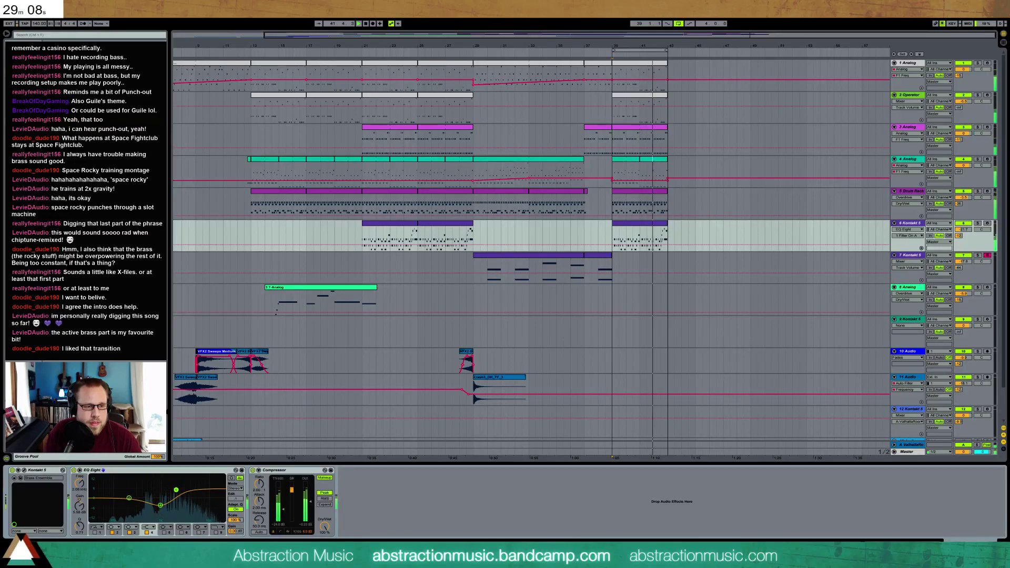
{"action": "left_click", "coordinate": [160, 505]}
{"action": "left_click_drag", "start_coordinate": [160, 505], "coordinate": [160, 504]}
{"action": "key", "text": "space"}
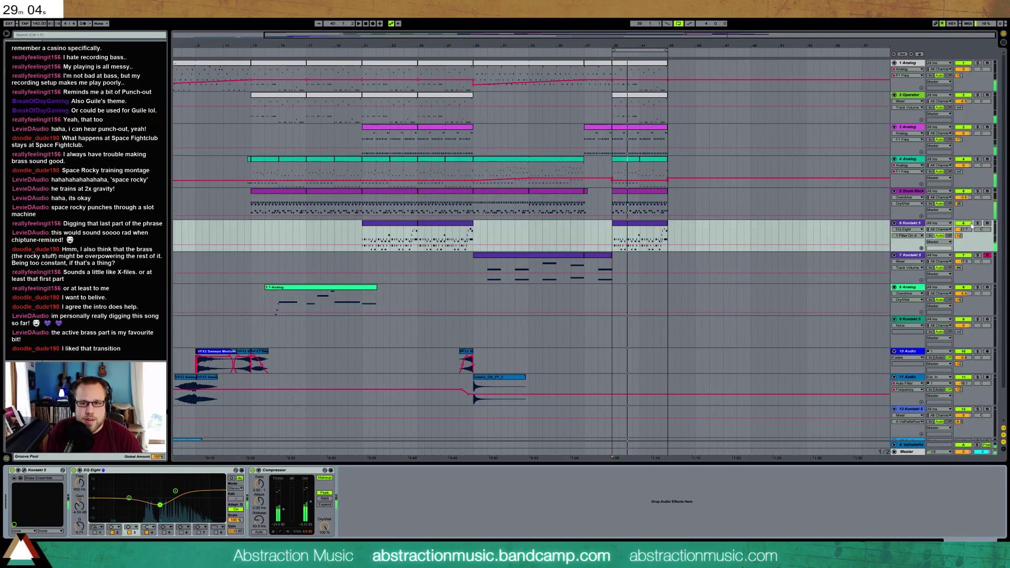
Step: Compare 6 Kontakt 5 with the EQ Eight bypassed and enabled, first soloed and then in the full mix
{"action": "left_click", "coordinate": [977, 223]}
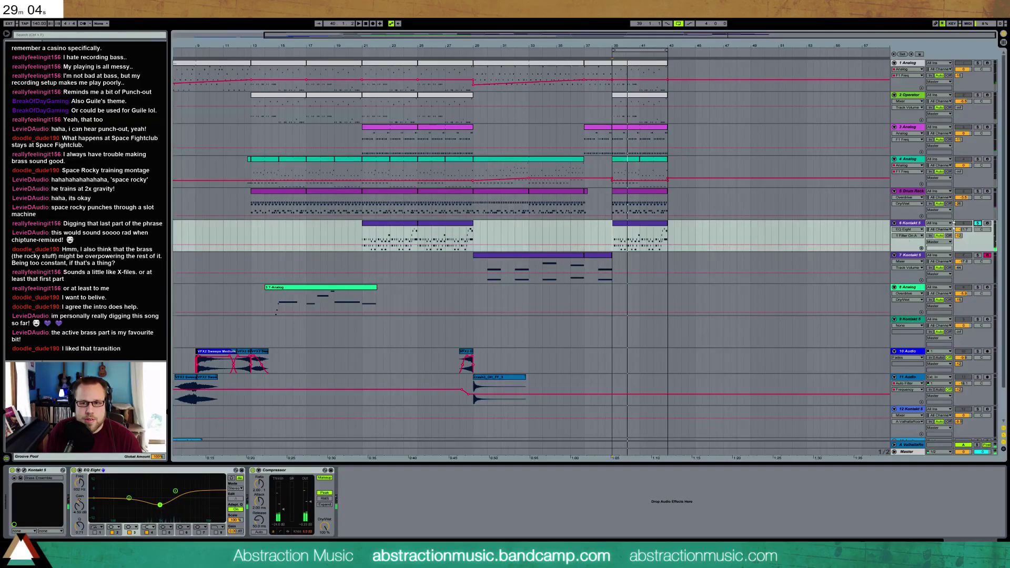
{"action": "left_click", "coordinate": [74, 471]}
{"action": "key", "text": "space"}
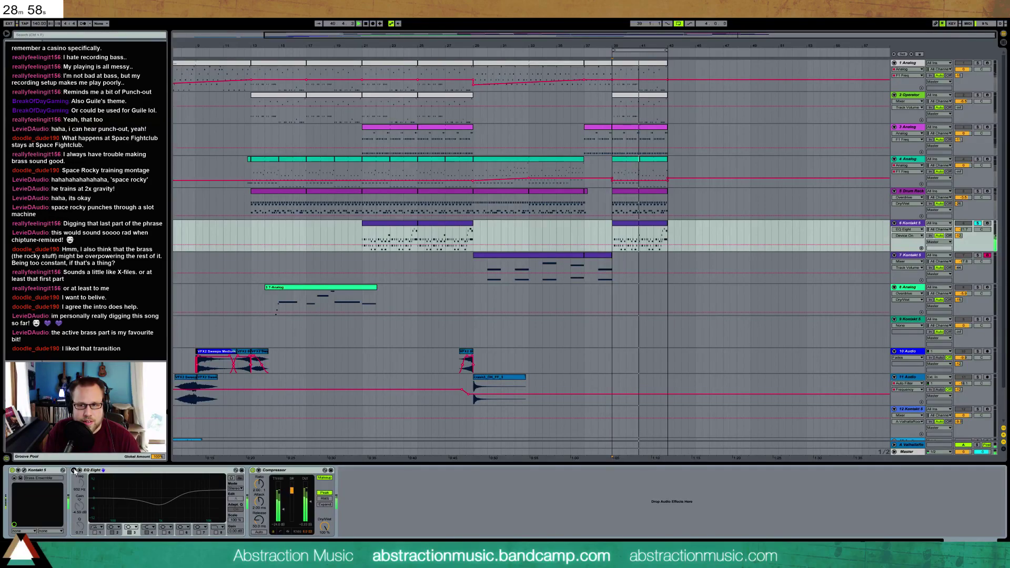
{"action": "left_click", "coordinate": [74, 471]}
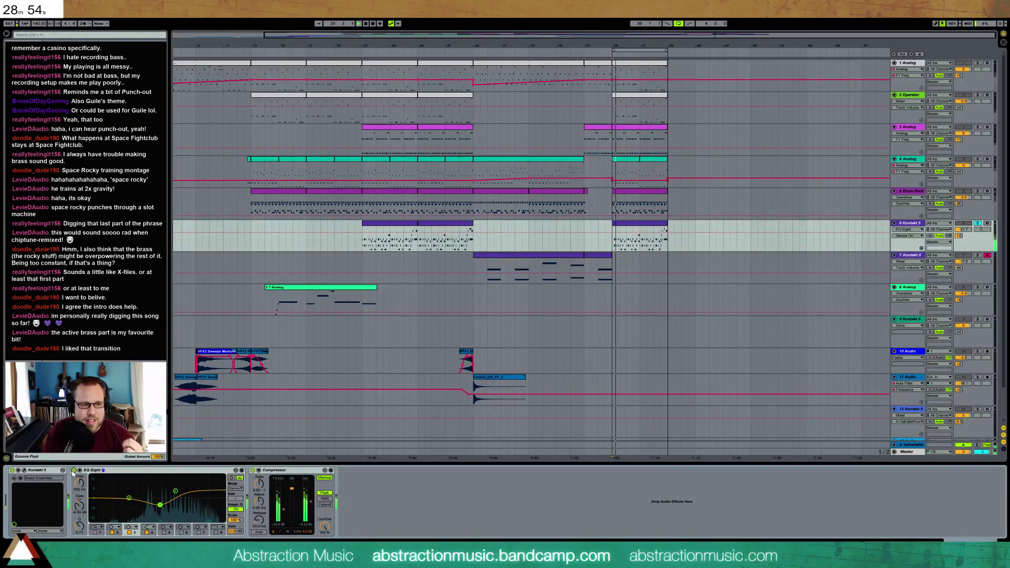
{"action": "left_click", "coordinate": [74, 471]}
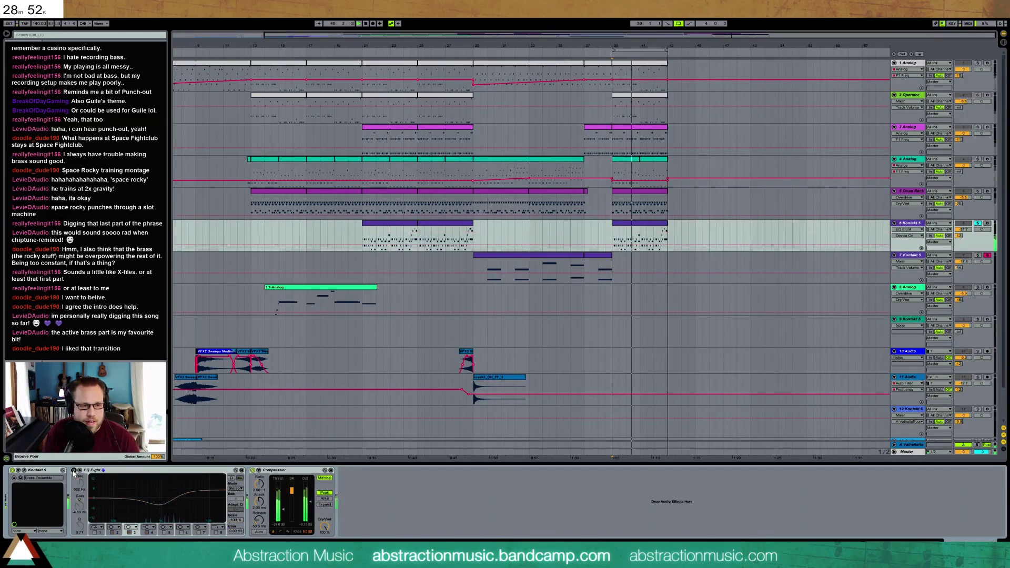
{"action": "left_click", "coordinate": [74, 470]}
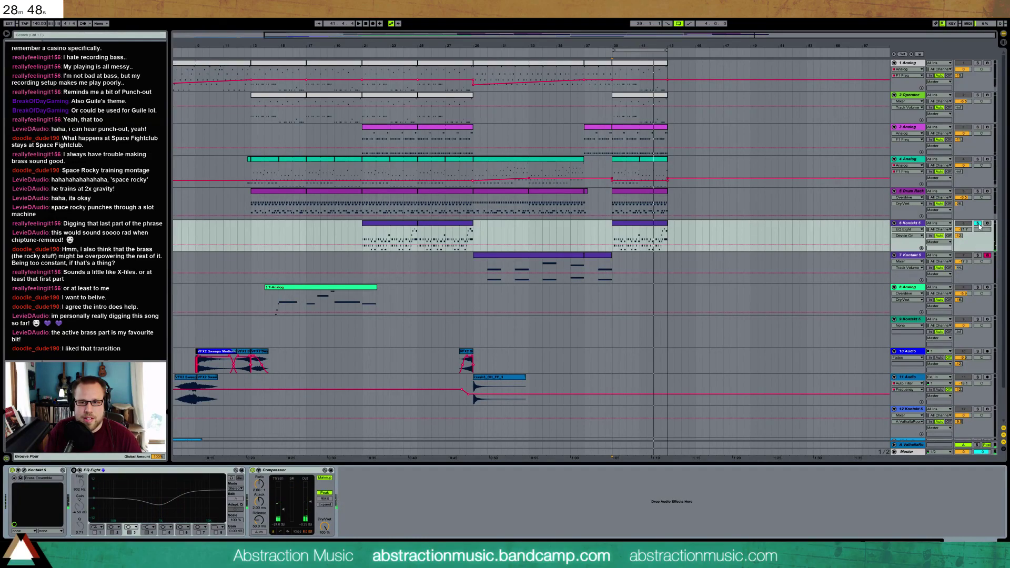
{"action": "left_click", "coordinate": [978, 224]}
{"action": "left_click", "coordinate": [74, 471]}
{"action": "key", "text": "space"}
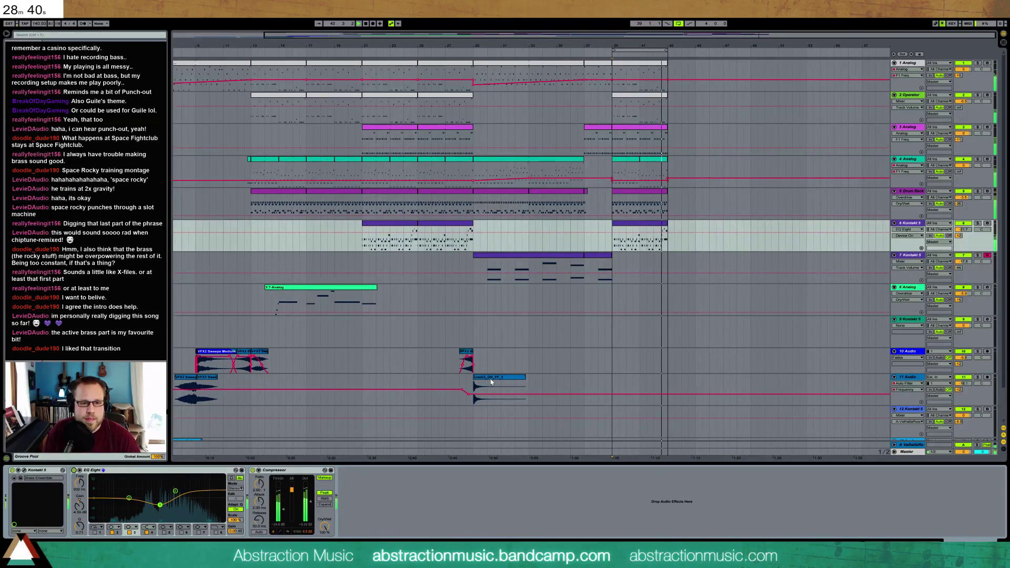
Step: Copy the first two bars of the 11 Audio impact clip at bar 29 to bar 37 and reverse the copy
{"action": "left_click_drag", "start_coordinate": [474, 389], "coordinate": [501, 389]}
{"action": "key", "text": "ctrl+c"}
{"action": "left_click", "coordinate": [586, 383]}
{"action": "key", "text": "ctrl+v"}
{"action": "left_click", "coordinate": [64, 490]}
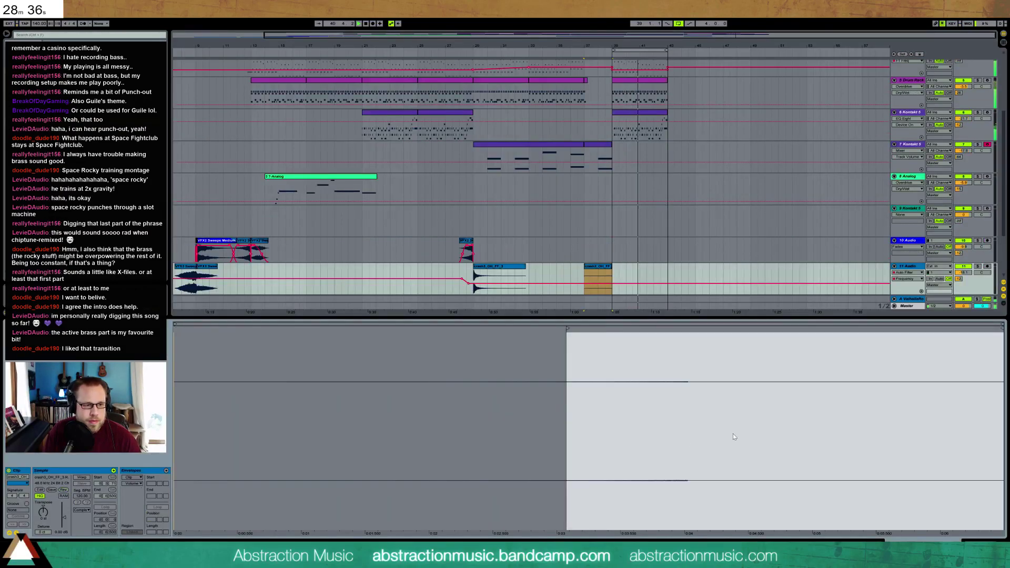
{"action": "left_click", "coordinate": [980, 546]}
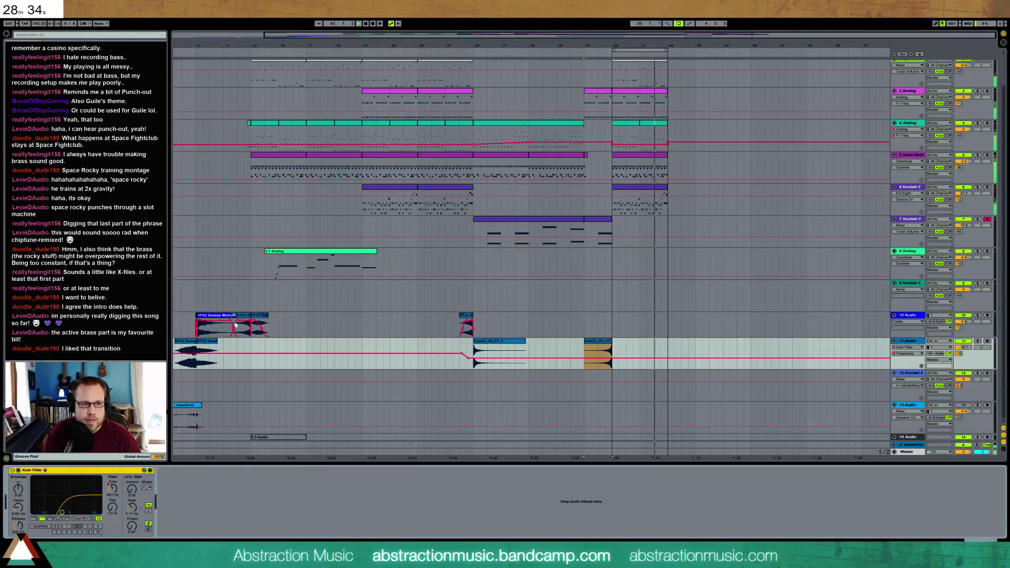
Step: Copy a VFX2 sweep clip from the intro of 10 Audio to bar 37 on the same track
{"action": "left_click", "coordinate": [222, 319]}
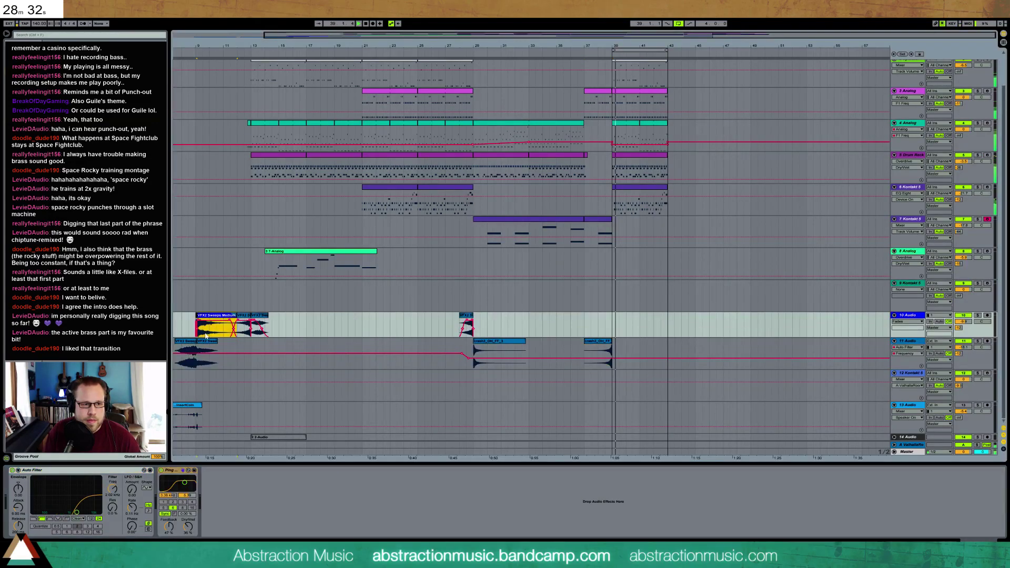
{"action": "key", "text": "Down"}
{"action": "left_click", "coordinate": [584, 326]}
{"action": "key", "text": "ctrl+v"}
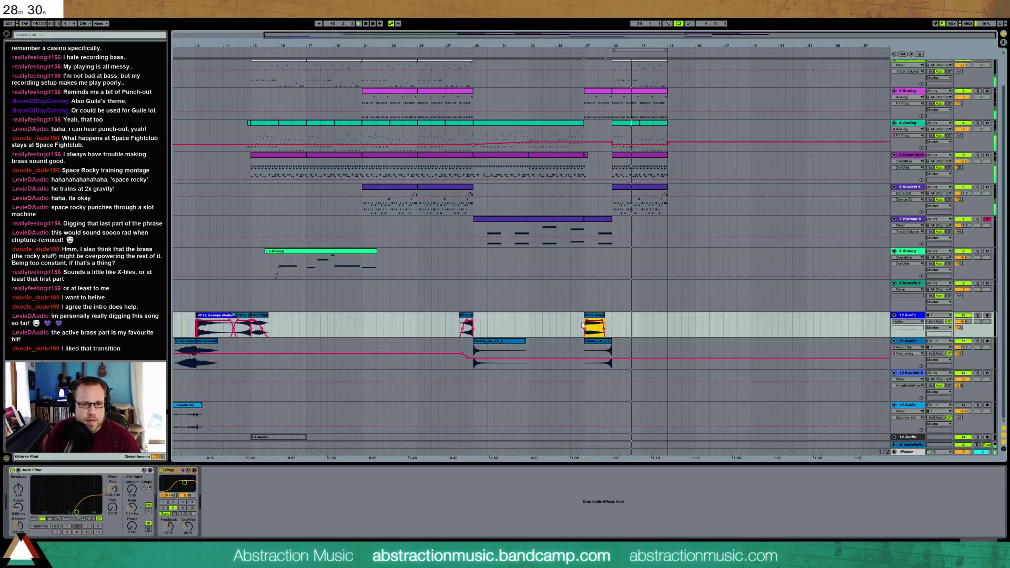
{"action": "left_click", "coordinate": [189, 341]}
{"action": "left_click_drag", "start_coordinate": [219, 359], "coordinate": [165, 361]}
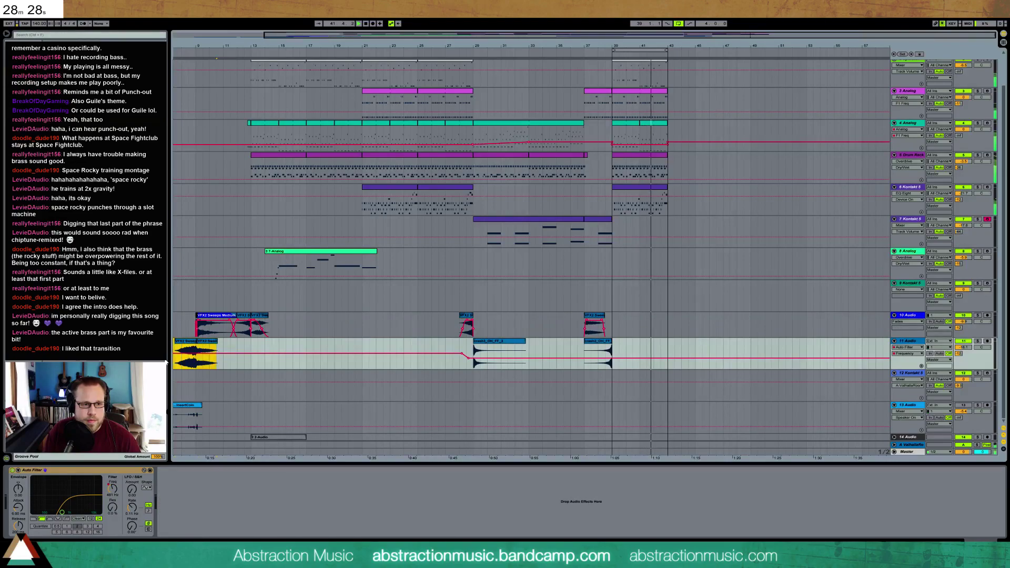
{"action": "left_click", "coordinate": [569, 316]}
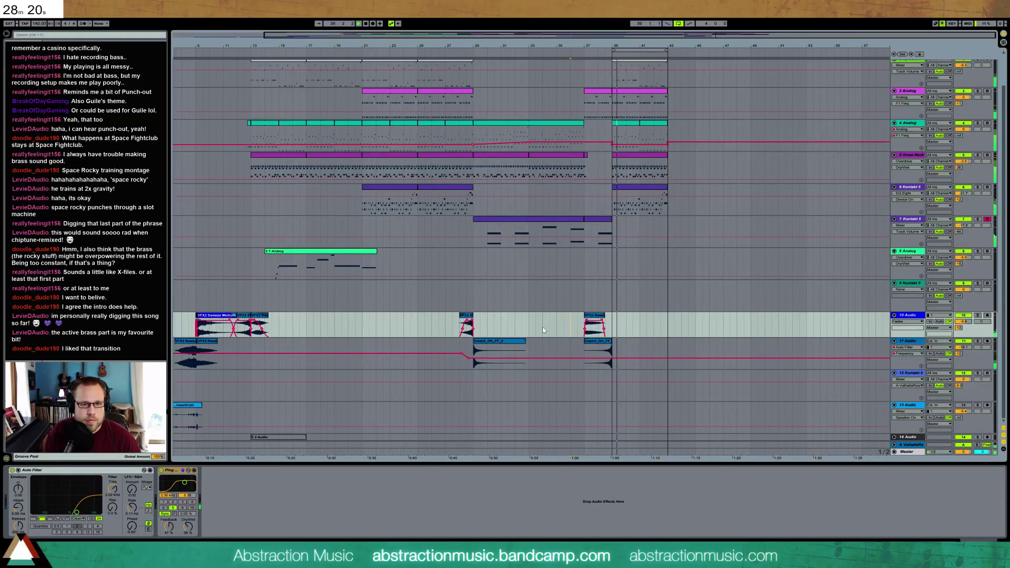
Step: Duplicate the four bars from bar 39 on the first six tracks so that they repeat at bar 43
{"action": "scroll", "coordinate": [596, 283], "scroll_direction": "up", "scroll_amount": 2}
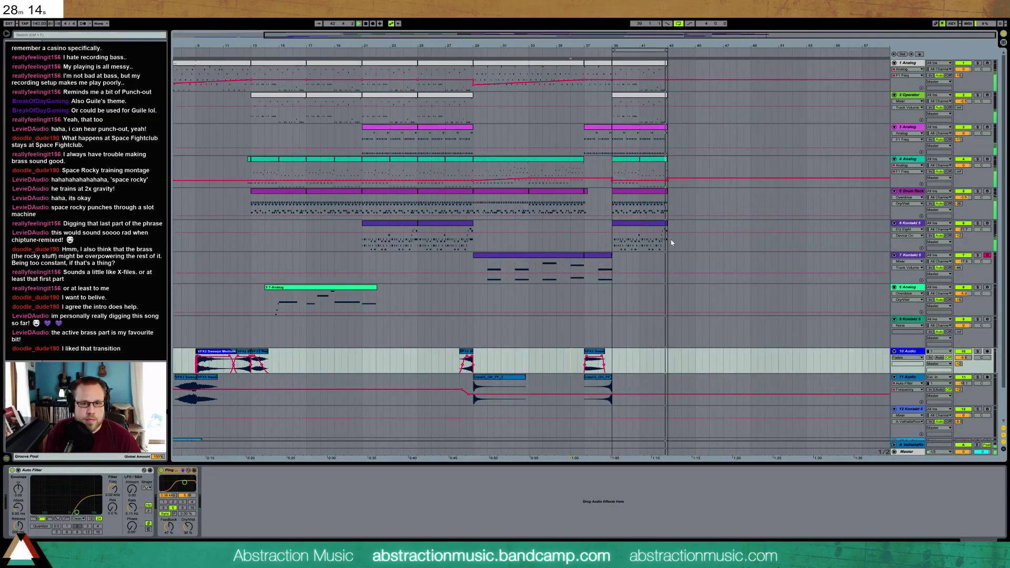
{"action": "left_click_drag", "start_coordinate": [669, 248], "coordinate": [616, 80]}
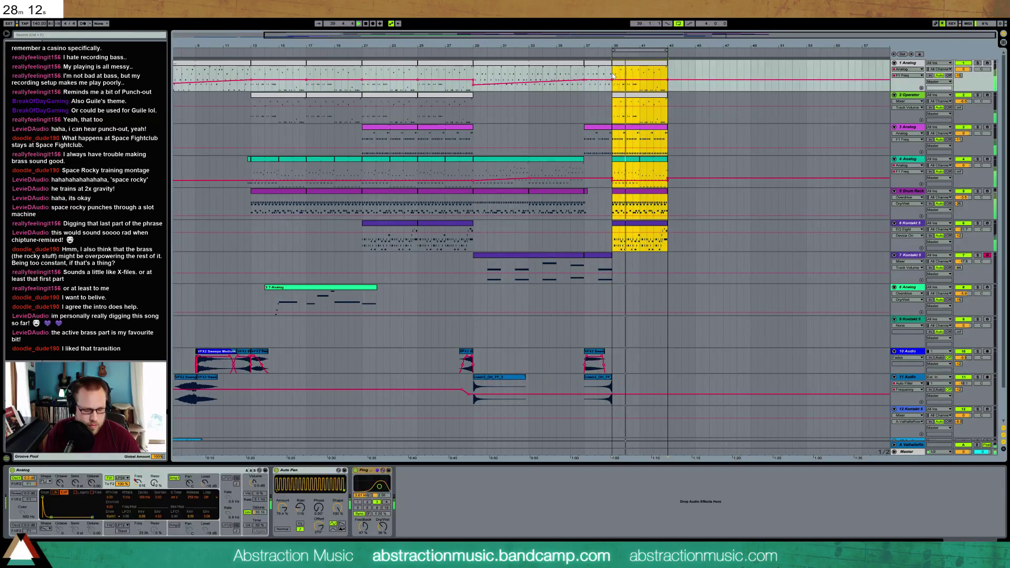
{"action": "key", "text": "ctrl+d"}
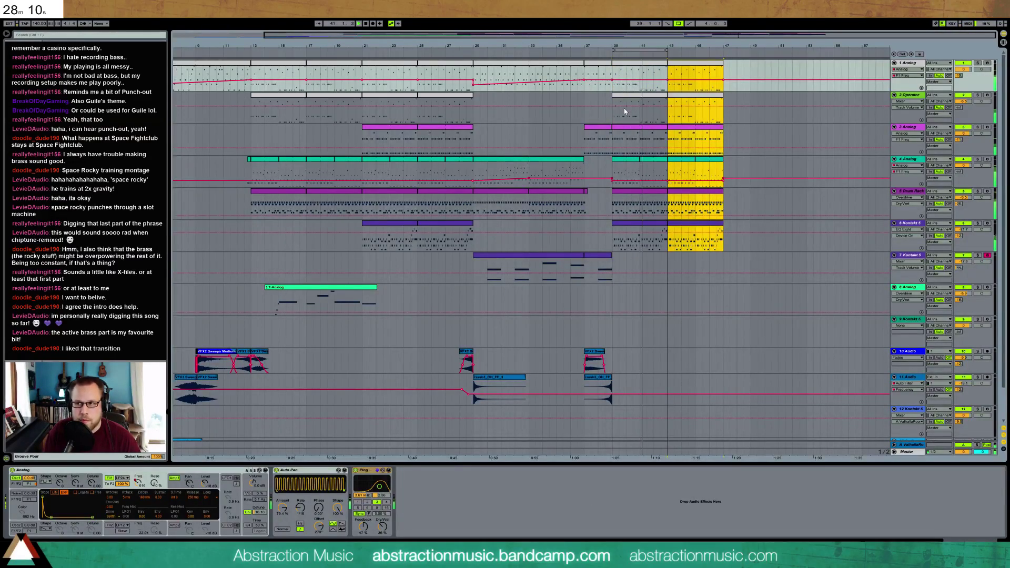
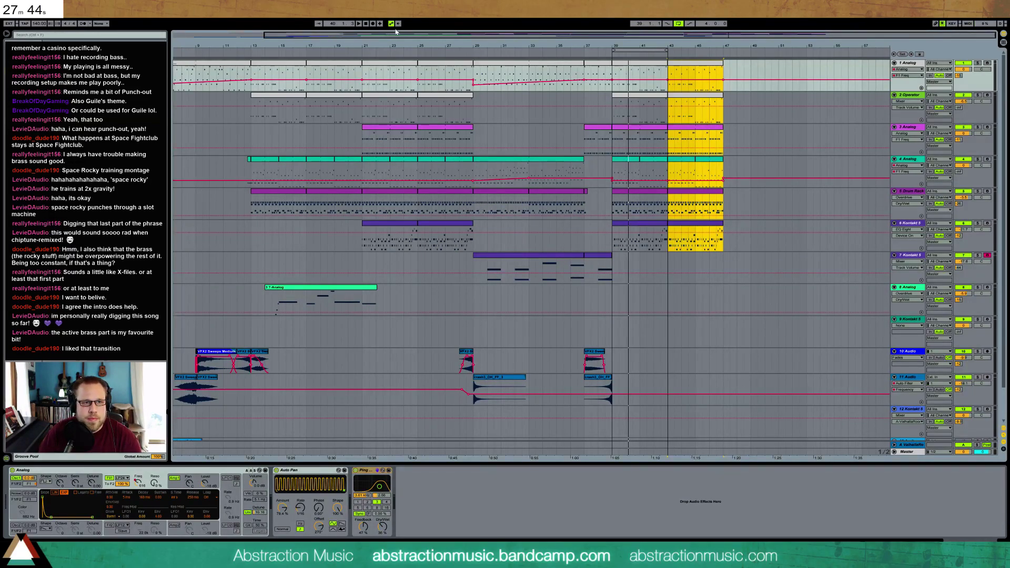
Step: Play the arrangement from bar 5 to review the intro and the build-up
{"action": "left_click_drag", "start_coordinate": [331, 44], "coordinate": [331, 36]}
{"action": "left_click", "coordinate": [221, 55]}
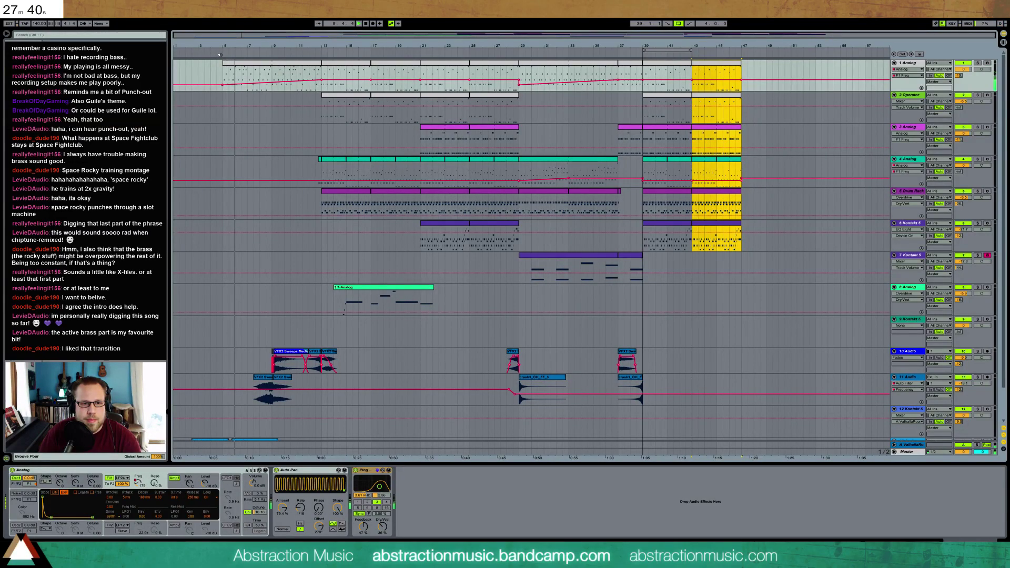
{"action": "left_click", "coordinate": [643, 303]}
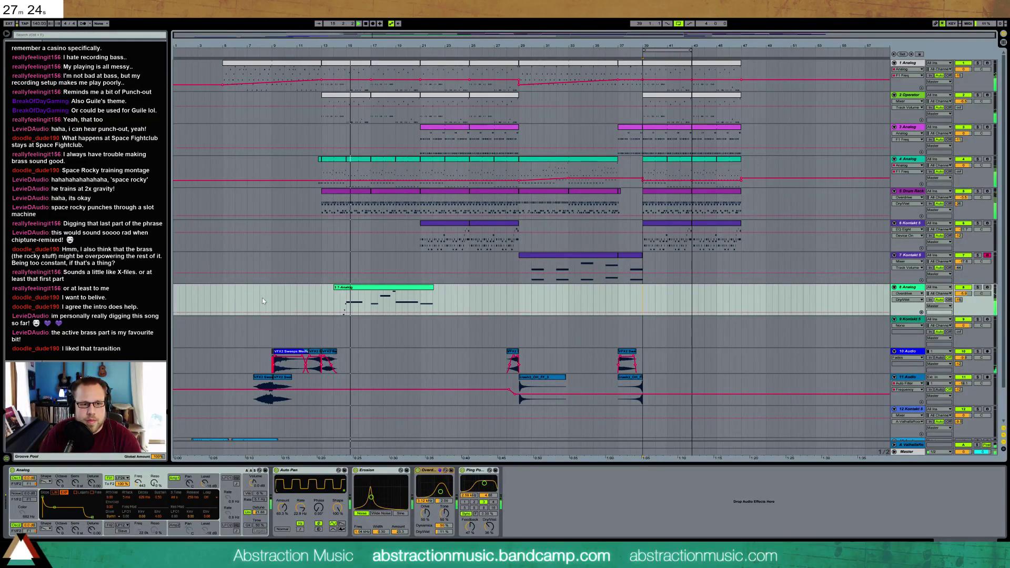
Step: Automate the amp level of 8 Analog with a short step up near the beginning of its lead clip
{"action": "left_click", "coordinate": [356, 288]}
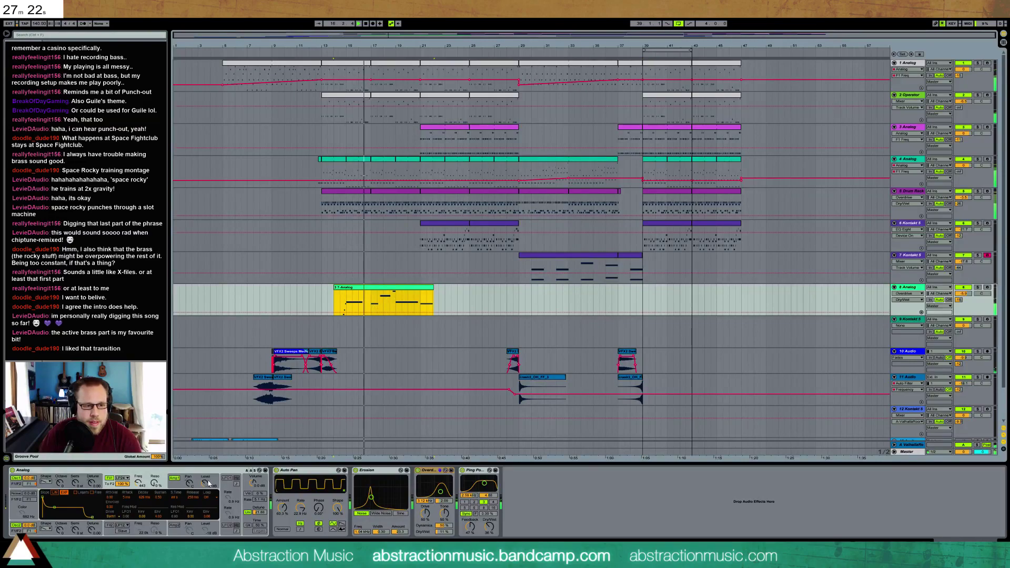
{"action": "left_click", "coordinate": [346, 303]}
{"action": "left_click", "coordinate": [343, 303]}
{"action": "left_click_drag", "start_coordinate": [343, 304], "coordinate": [343, 306]}
{"action": "left_click", "coordinate": [341, 301]}
{"action": "key", "text": "space"}
{"action": "key", "text": "space"}
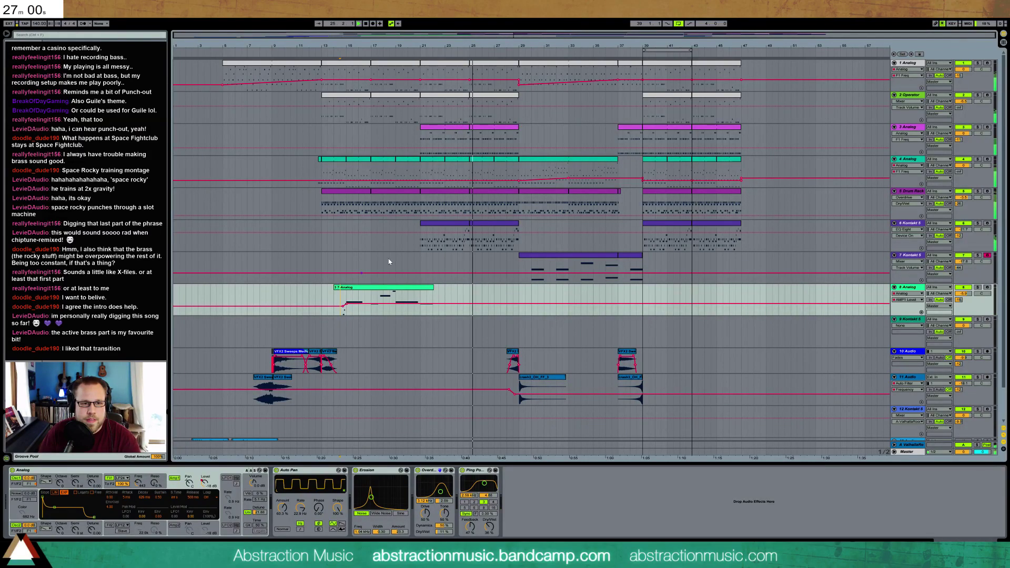
Step: Lengthen the highest note near the end of the first 6 Kontakt 5 brass clip
{"action": "double_click", "coordinate": [462, 229]}
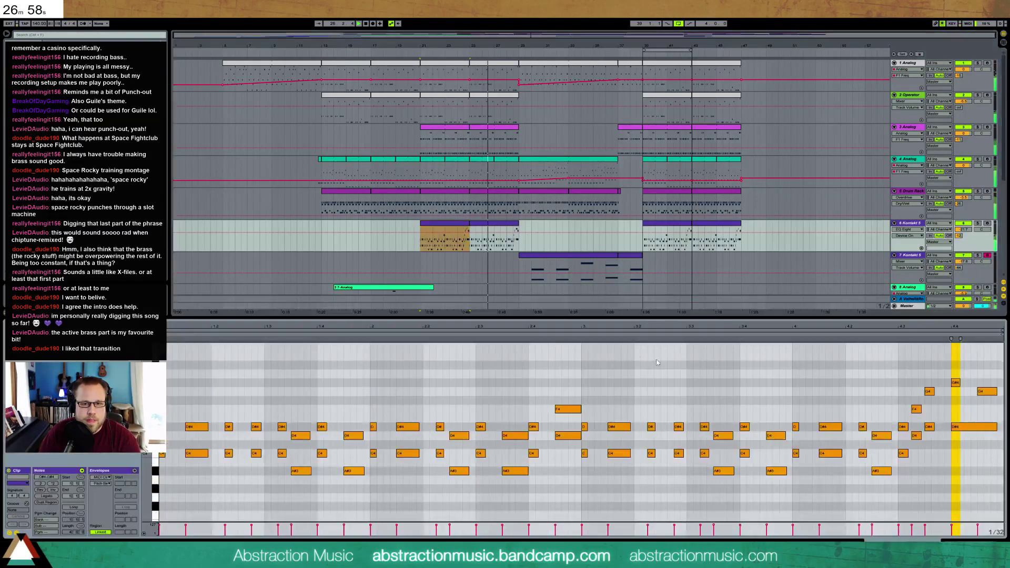
{"action": "left_click", "coordinate": [882, 359]}
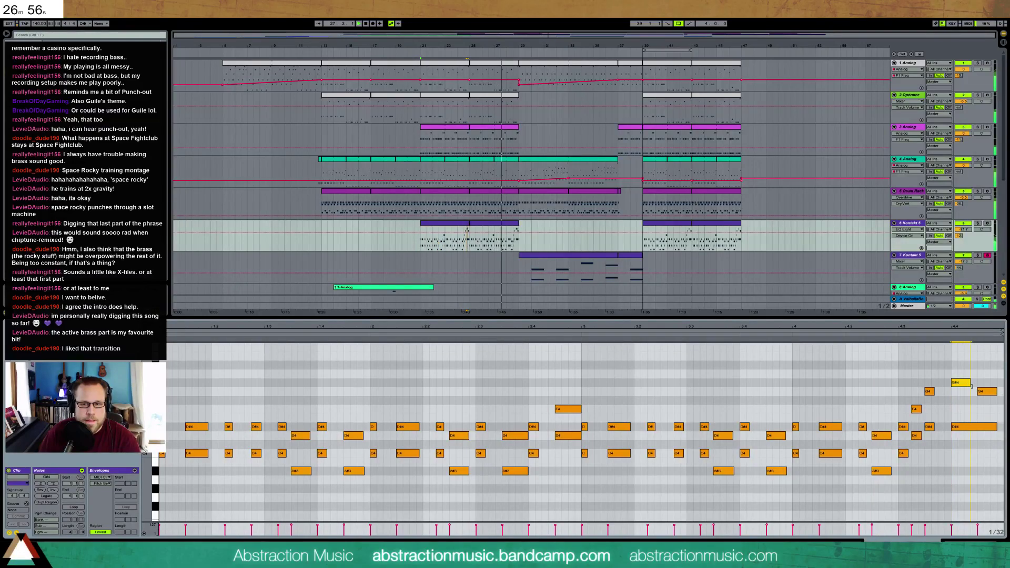
{"action": "left_click", "coordinate": [990, 539]}
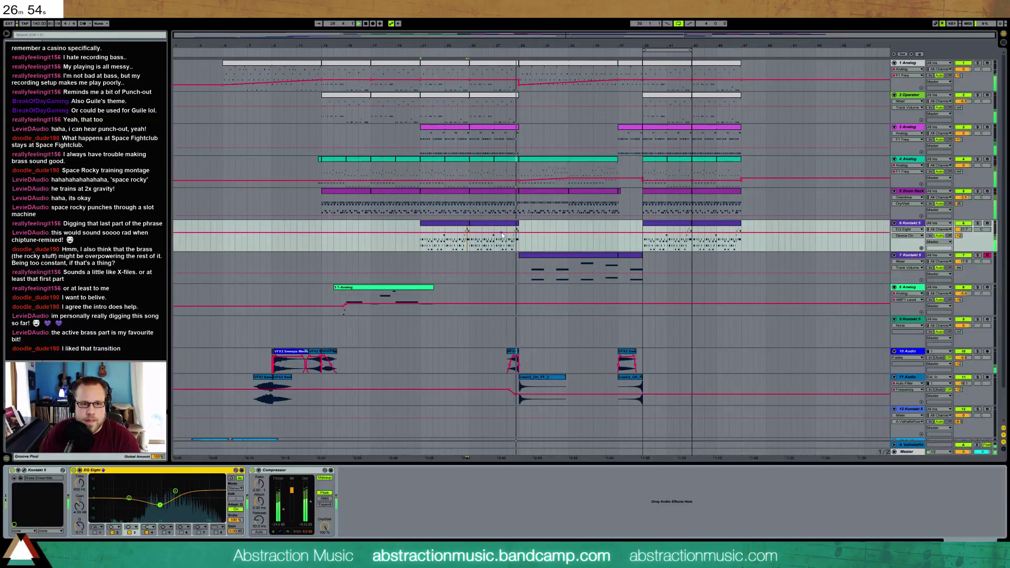
Step: Place a short piece of the 6 Kontakt 5 brass clip at bar 29 and open its notes
{"action": "left_click", "coordinate": [456, 226]}
{"action": "left_click", "coordinate": [664, 224]}
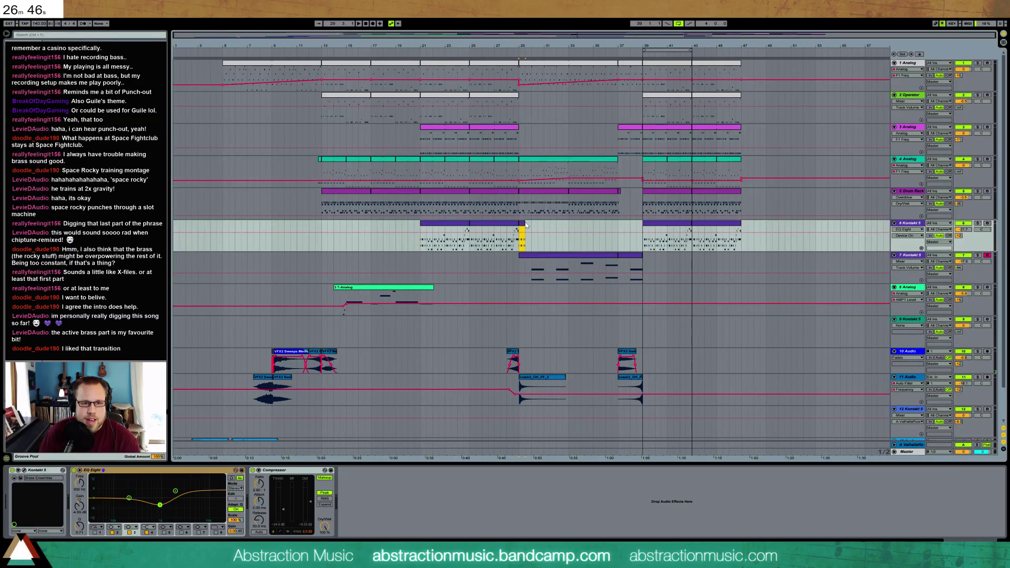
{"action": "double_click", "coordinate": [524, 224]}
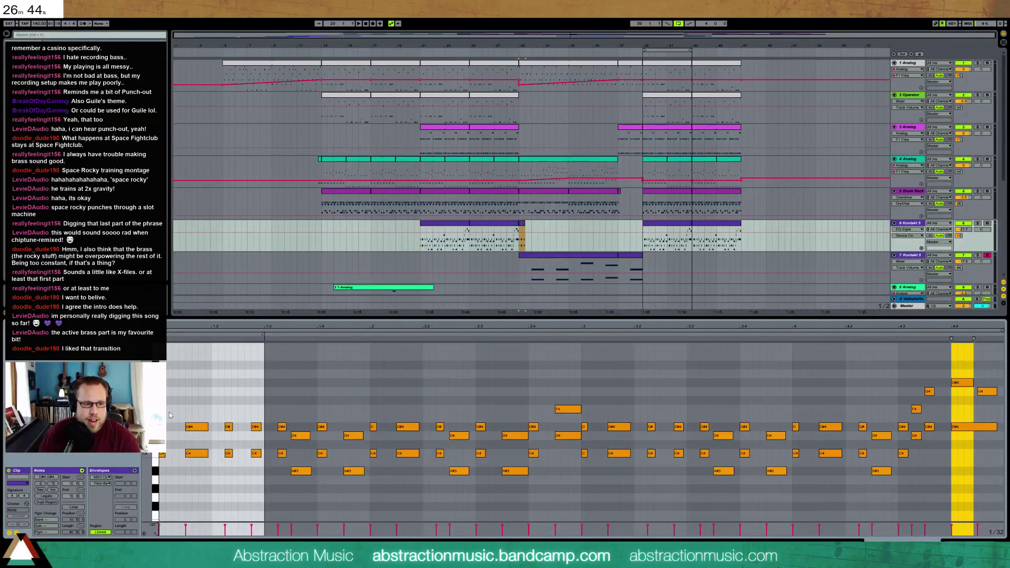
Step: Try the notes of the short bar 29 brass clip an octave lower, then return them to their original octave
{"action": "left_click_drag", "start_coordinate": [163, 414], "coordinate": [260, 459]}
{"action": "key", "text": "shift+Down"}
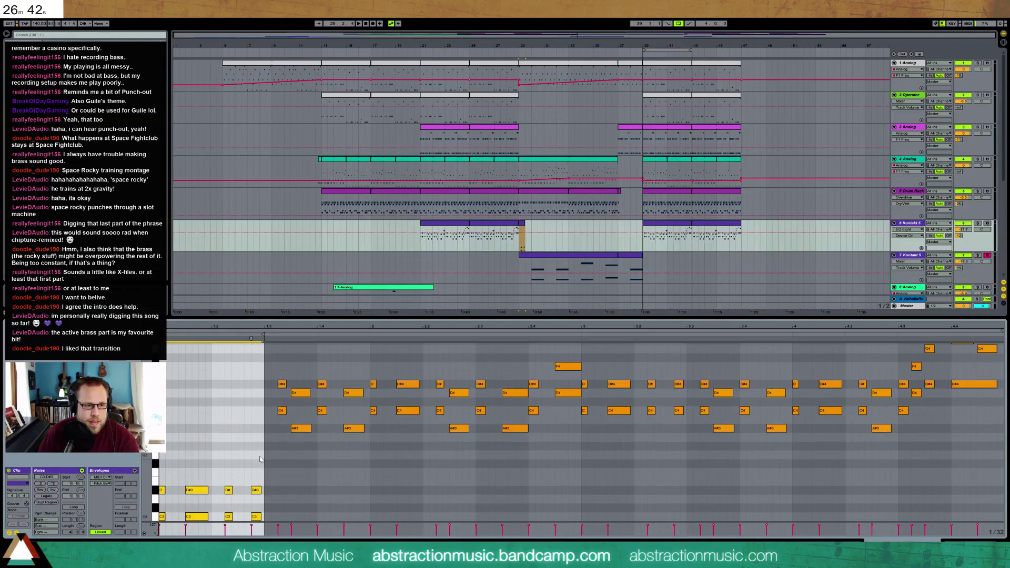
{"action": "key", "text": "space"}
{"action": "key", "text": "shift+Up"}
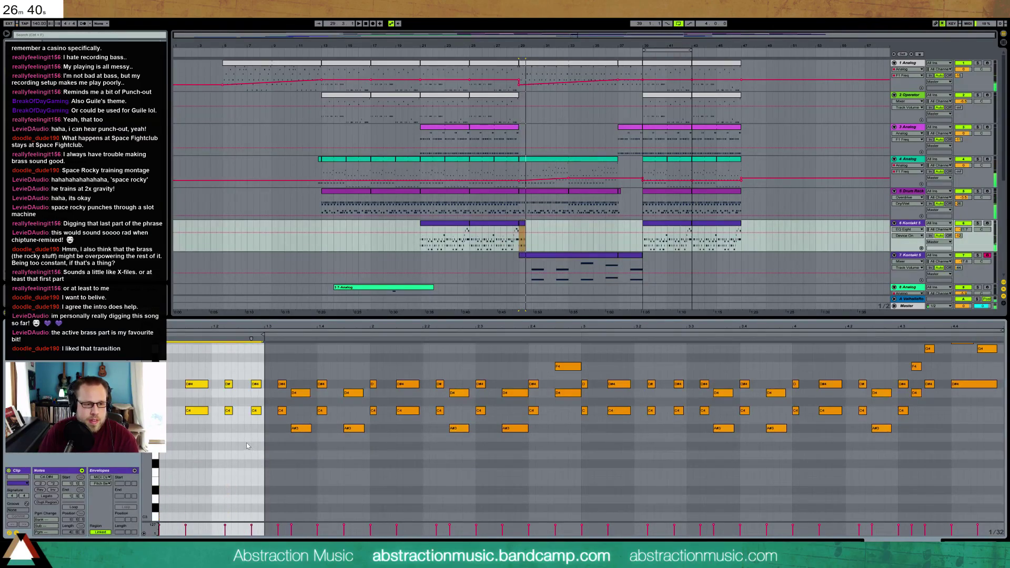
Step: Delete the notes after the opening chord in the short bar 29 brass clip and adjust the chord's length while auditioning it
{"action": "left_click_drag", "start_coordinate": [183, 369], "coordinate": [261, 427]}
{"action": "key", "text": "Delete"}
{"action": "key", "text": "space"}
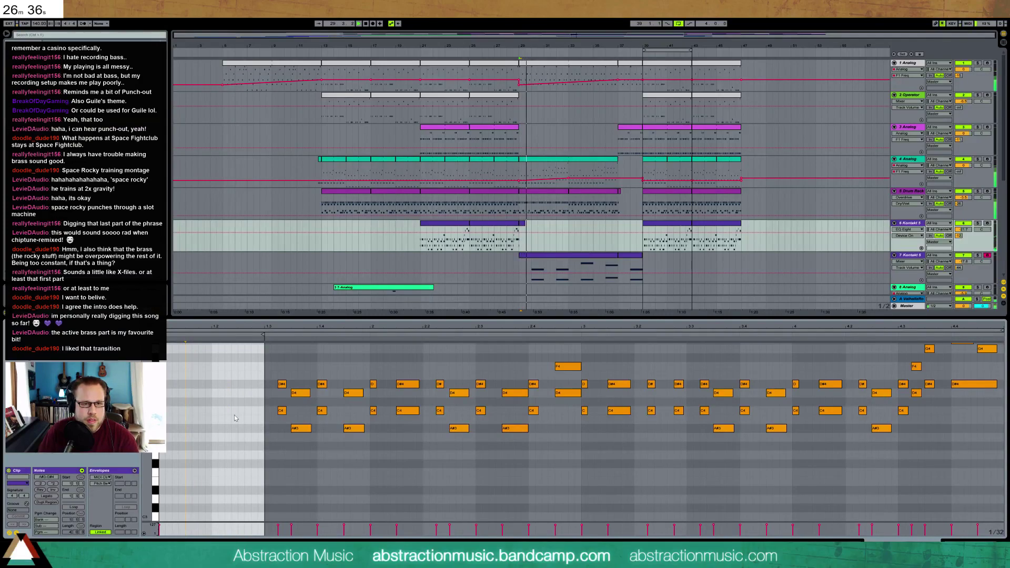
{"action": "key", "text": "space"}
{"action": "left_click_drag", "start_coordinate": [171, 372], "coordinate": [166, 414]}
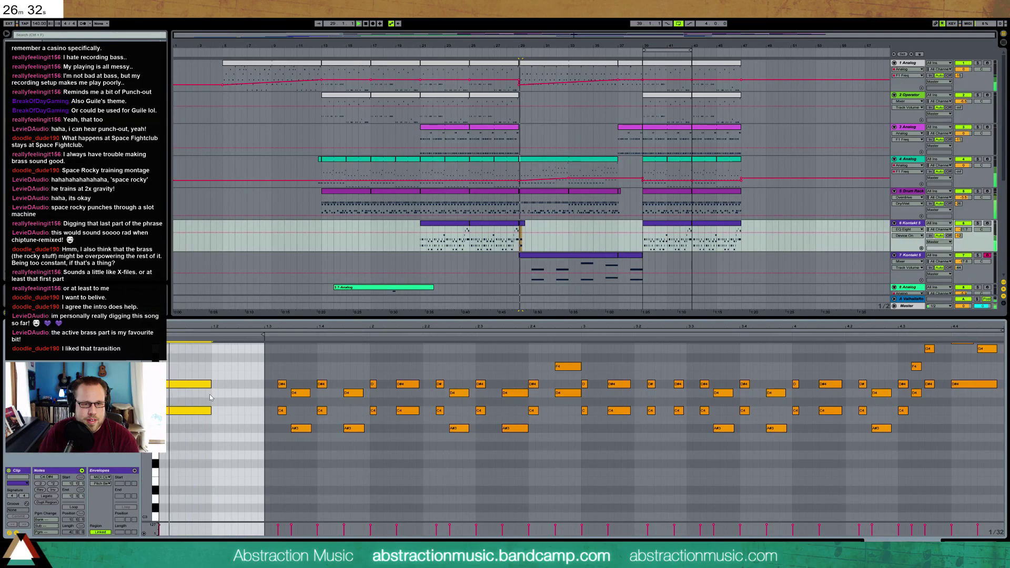
{"action": "key", "text": "space"}
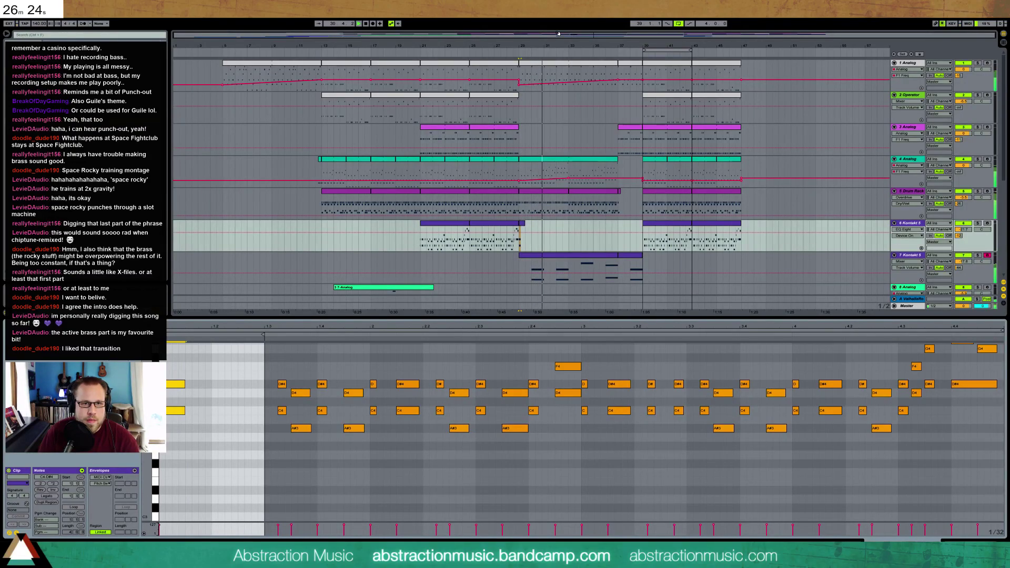
{"action": "left_click_drag", "start_coordinate": [523, 35], "coordinate": [523, 36]}
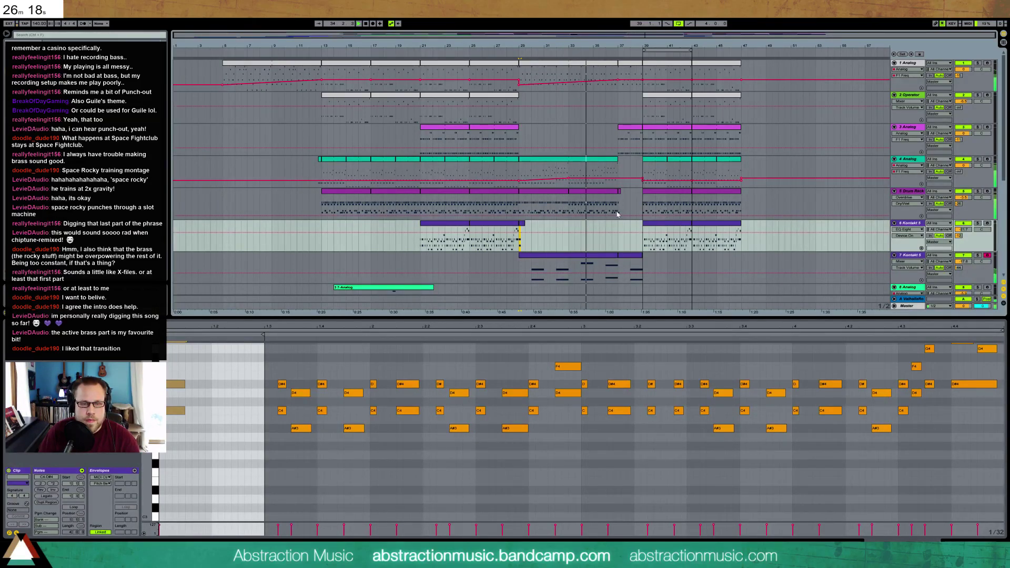
Step: Copy the short 4 Analog pickup clip from just before bar 13 to bar 37 and extend it to bar 39
{"action": "left_click", "coordinate": [578, 160]}
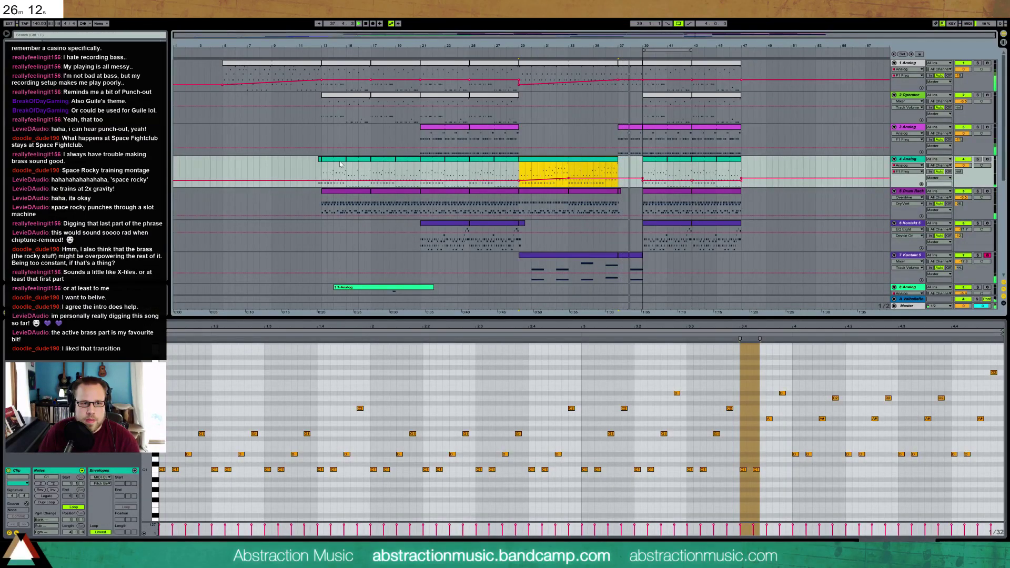
{"action": "left_click", "coordinate": [320, 161]}
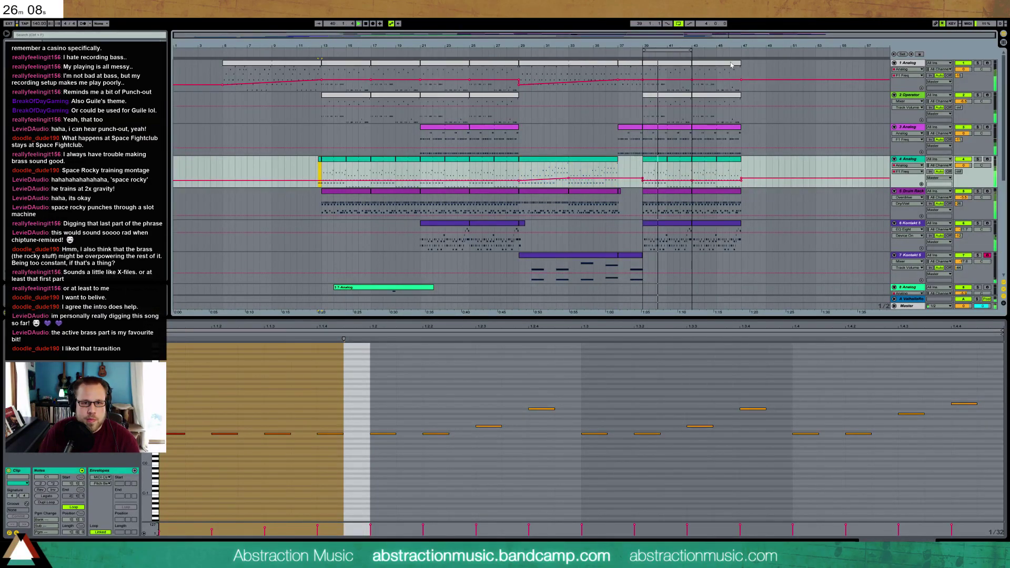
{"action": "left_click", "coordinate": [620, 168]}
{"action": "key", "text": "ctrl+v"}
{"action": "left_click_drag", "start_coordinate": [621, 160], "coordinate": [641, 158]}
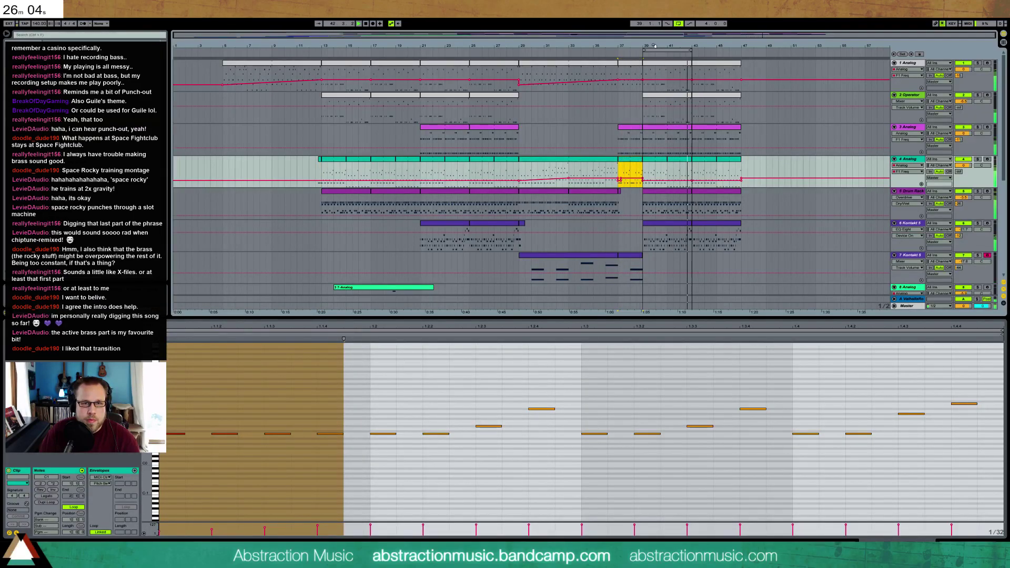
Step: Replace the later notes of the bar 37 4 Analog clip with three copies of its four repeated notes and even out all velocities
{"action": "left_click_drag", "start_coordinate": [789, 35], "coordinate": [729, 101]}
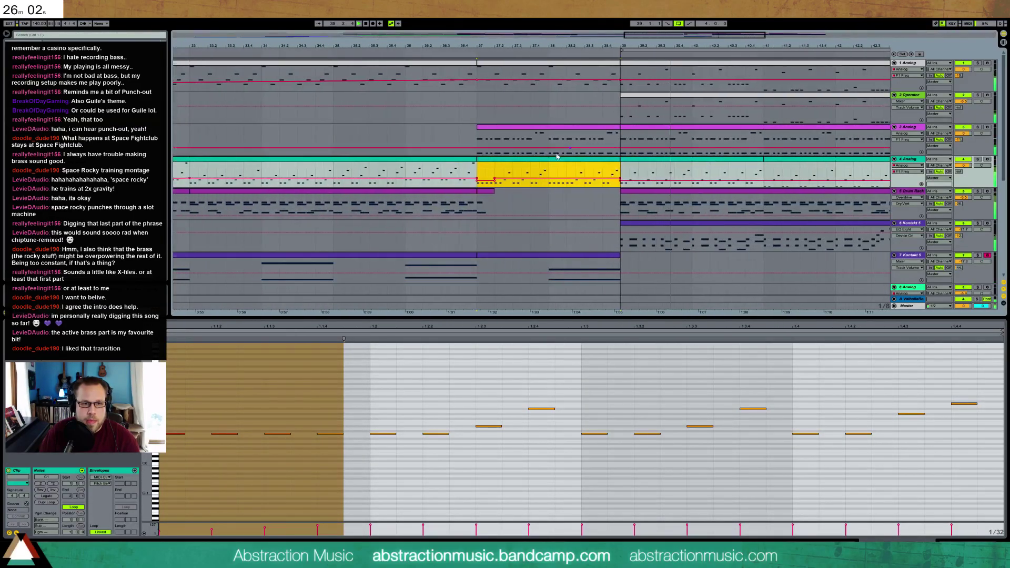
{"action": "left_click", "coordinate": [378, 378]}
{"action": "left_click_drag", "start_coordinate": [378, 378], "coordinate": [994, 489]}
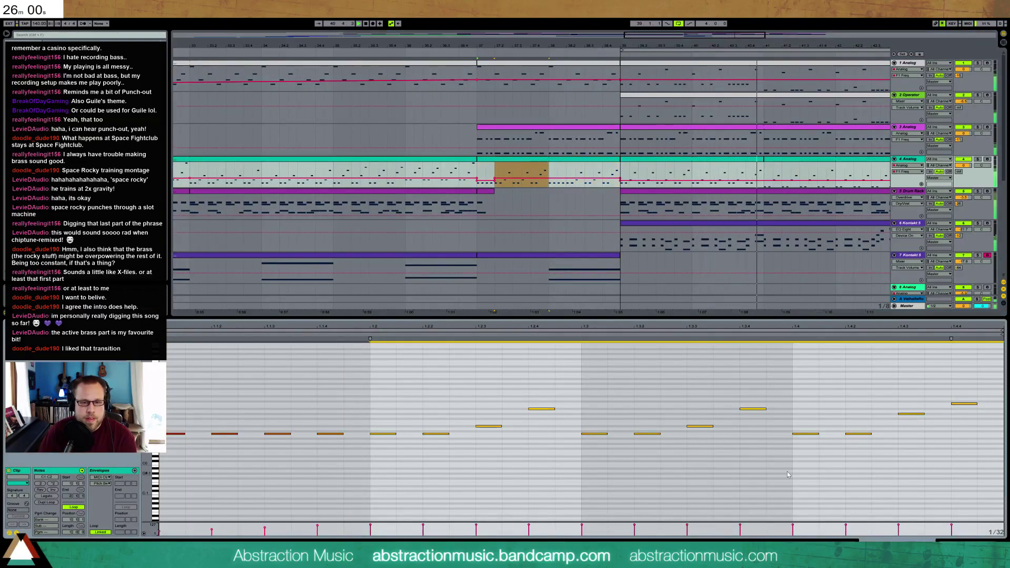
{"action": "key", "text": "Delete"}
{"action": "left_click_drag", "start_coordinate": [371, 374], "coordinate": [181, 481]}
{"action": "key", "text": "ctrl+d"}
{"action": "key", "text": "ctrl+d"}
{"action": "key", "text": "ctrl+d"}
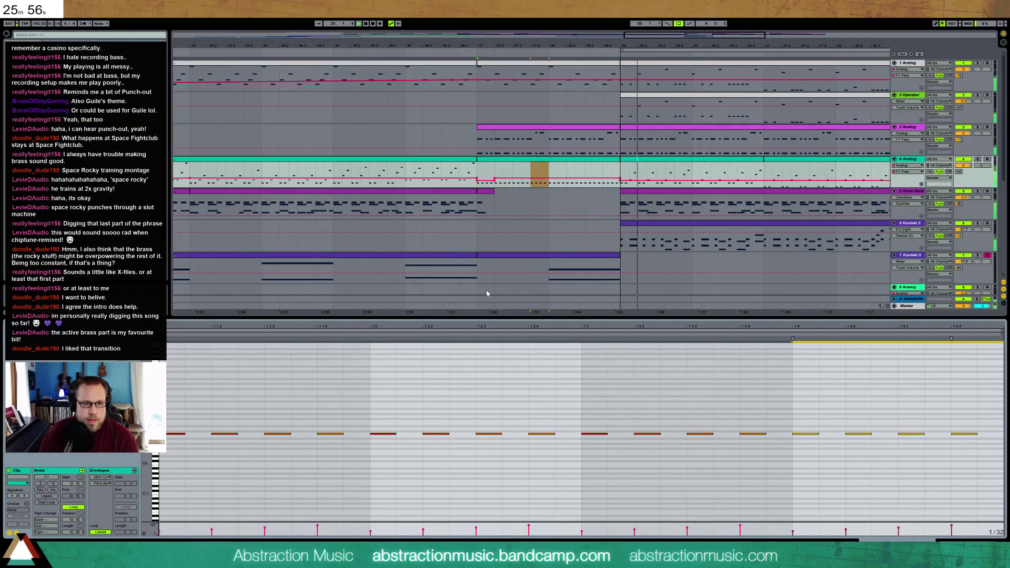
{"action": "key", "text": "ctrl+a"}
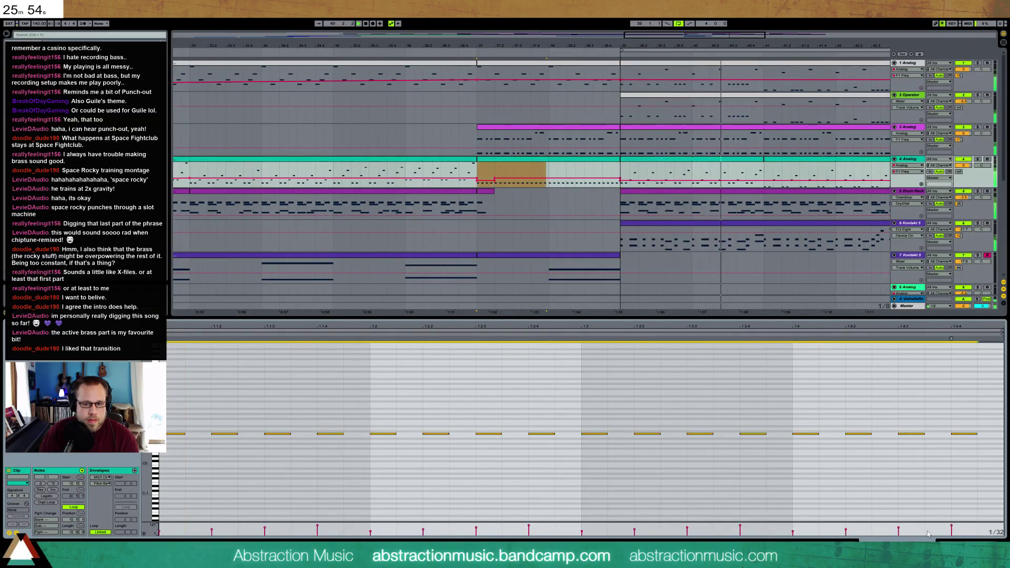
{"action": "mouse_move", "coordinate": [951, 526]}
{"action": "left_mouse_down"}
{"action": "mouse_move", "coordinate": [951, 516]}
{"action": "mouse_move", "coordinate": [951, 529]}
{"action": "left_mouse_up"}
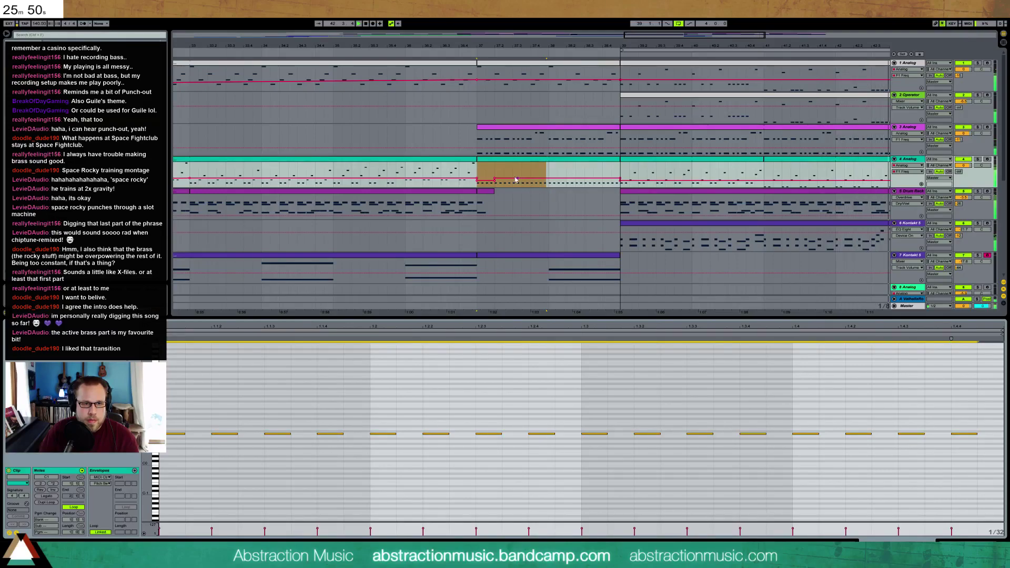
Step: Draw a rising F1 Freq automation ramp on 4 Analog from bar 37 to bar 39 and play it back
{"action": "left_click", "coordinate": [489, 182]}
{"action": "left_click", "coordinate": [477, 183]}
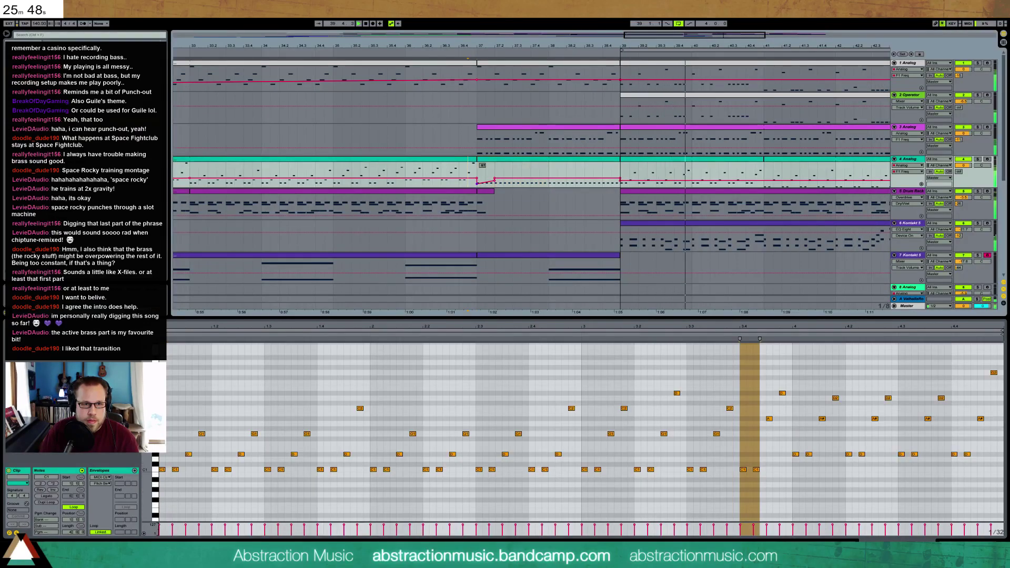
{"action": "left_click_drag", "start_coordinate": [495, 181], "coordinate": [494, 182]}
{"action": "key", "text": "space"}
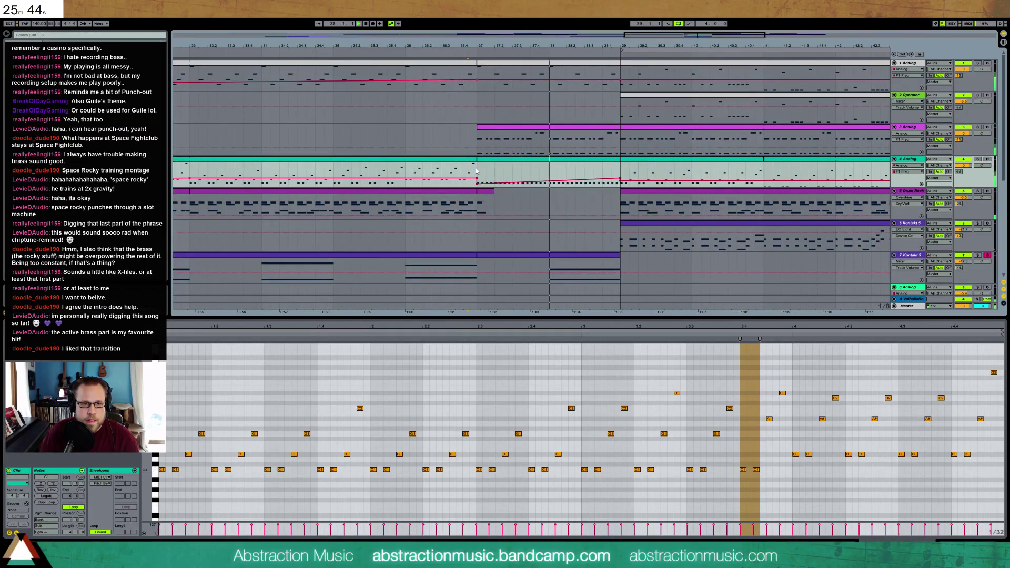
{"action": "left_click", "coordinate": [585, 185]}
{"action": "key", "text": "space"}
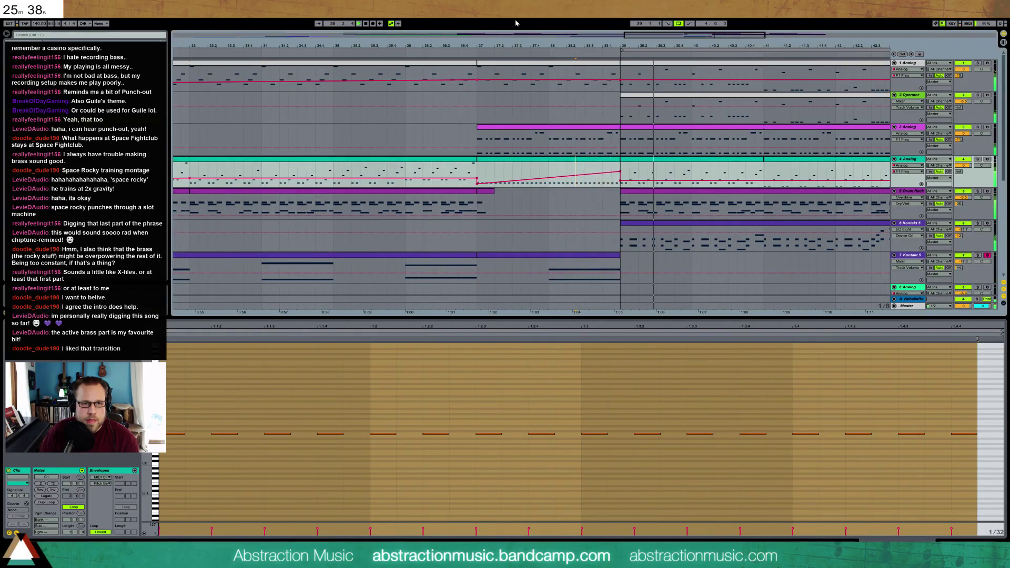
{"action": "key", "text": "minus"}
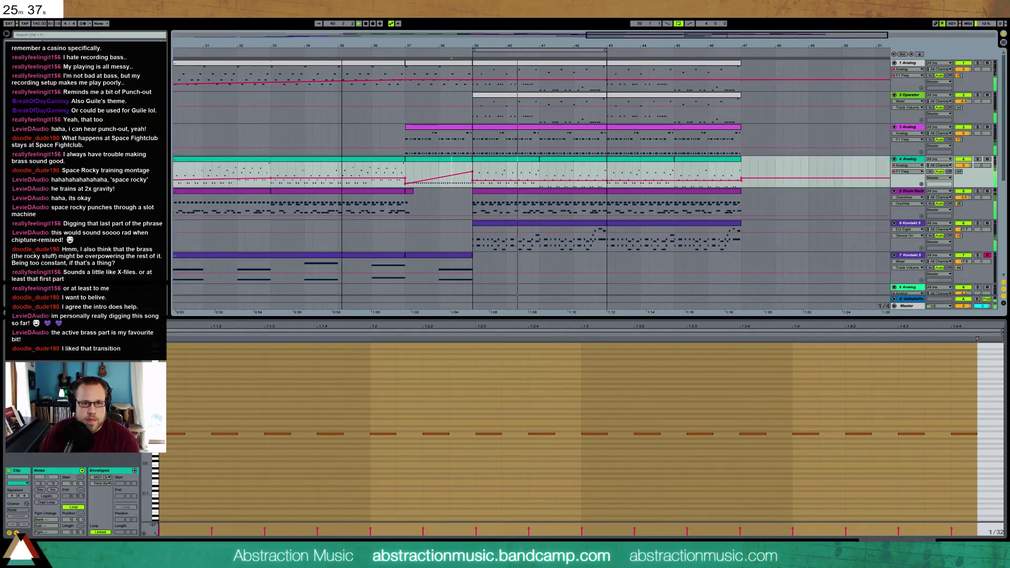
Step: Play the transition from the start of bar 37 into the theme and inspect the brass clip's notes at bar 39
{"action": "left_click", "coordinate": [428, 127]}
{"action": "key", "text": "space"}
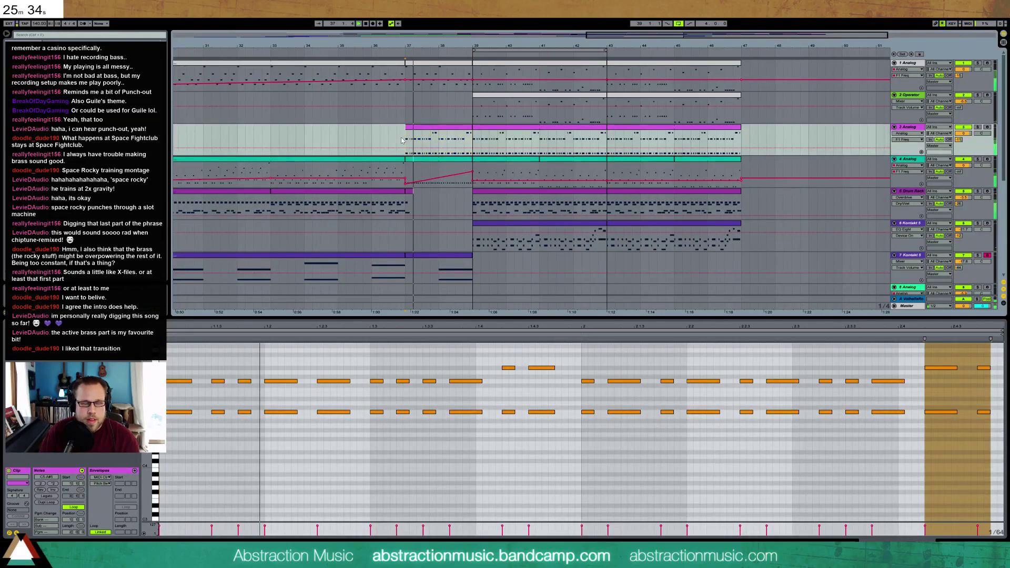
{"action": "left_click_drag", "start_coordinate": [375, 45], "coordinate": [375, 38]}
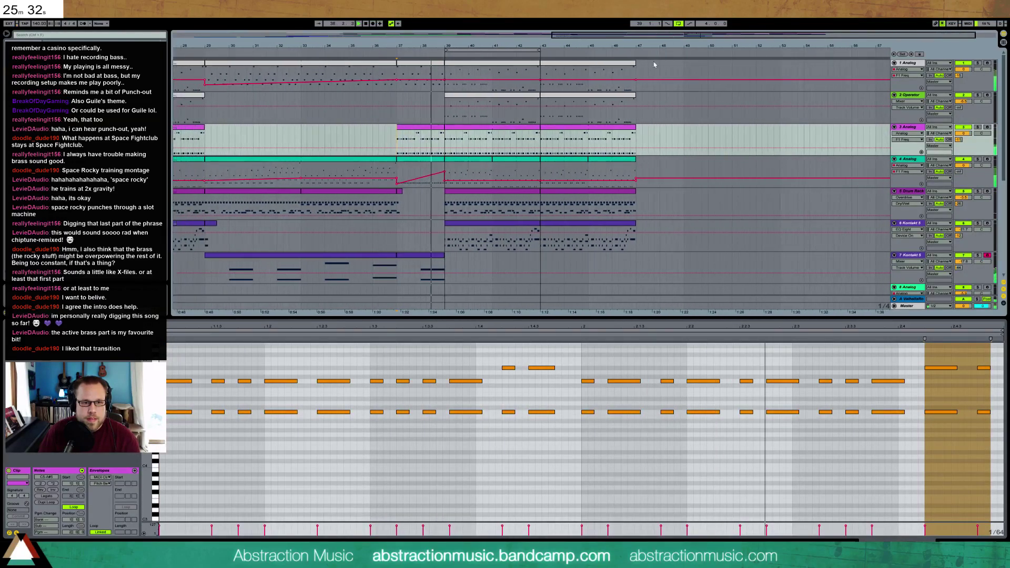
{"action": "left_click", "coordinate": [496, 223]}
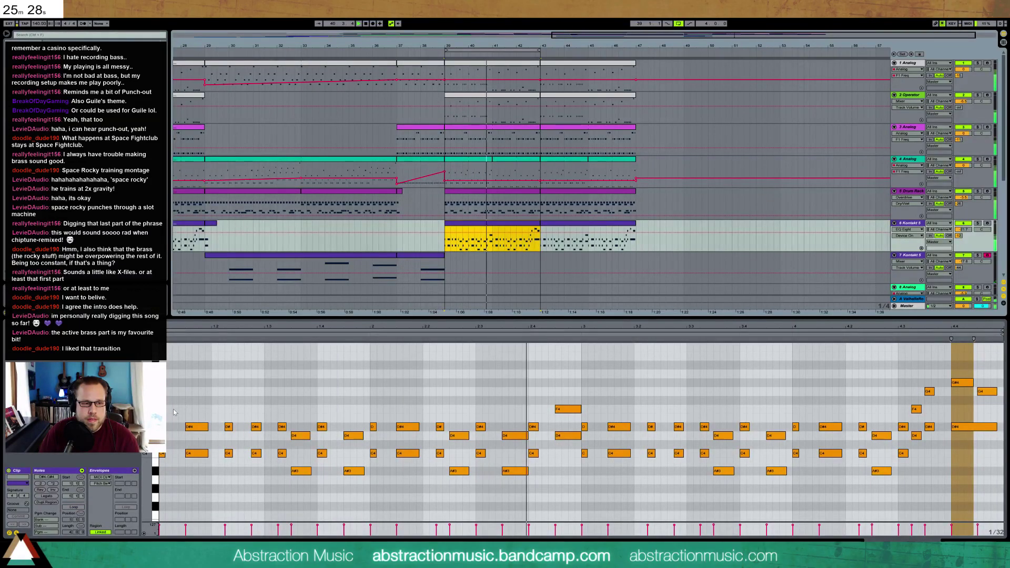
{"action": "key", "text": "space"}
{"action": "left_click_drag", "start_coordinate": [165, 418], "coordinate": [161, 466]}
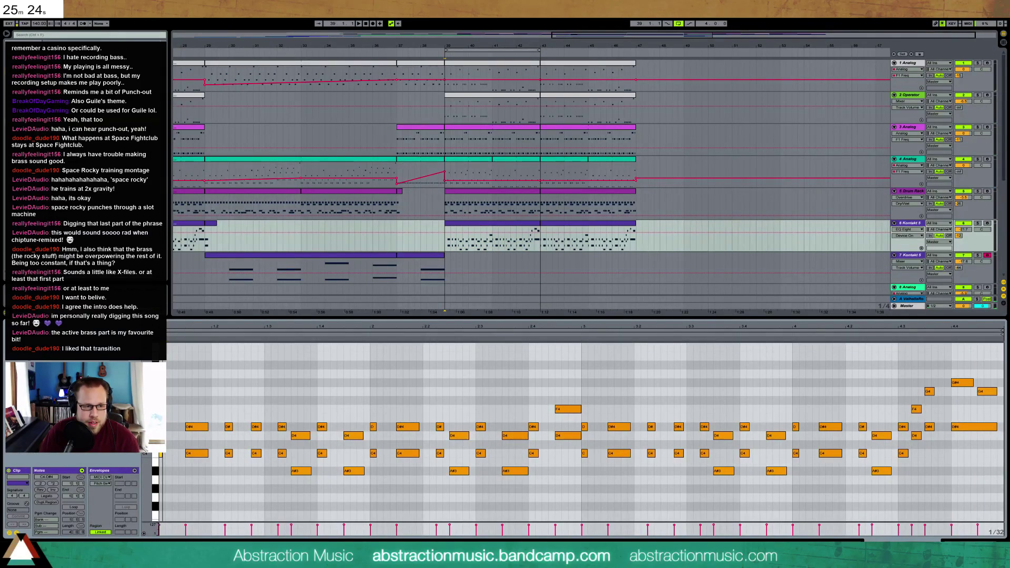
{"action": "key", "text": "space"}
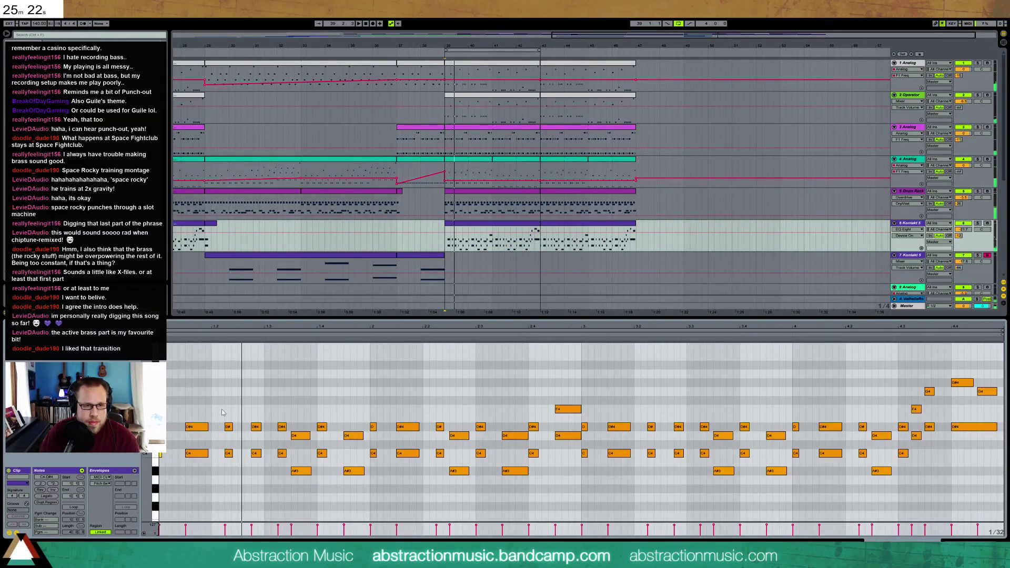
Step: Solo the 6 Kontakt 5 brass track and loop its four-bar clip from bar 21 during playback
{"action": "left_click_drag", "start_coordinate": [627, 34], "coordinate": [398, 34]}
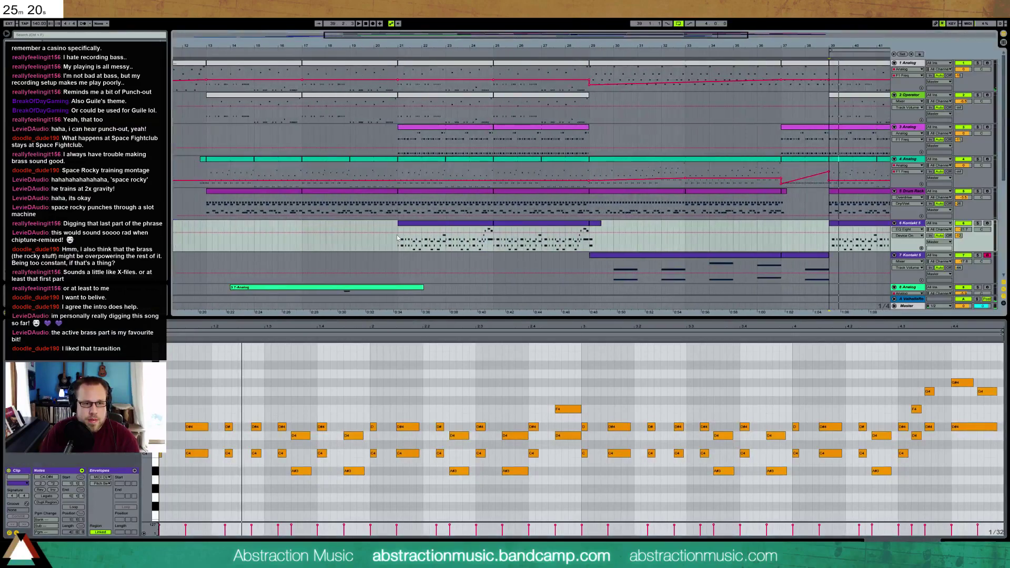
{"action": "left_click", "coordinate": [428, 229]}
{"action": "left_click", "coordinate": [981, 224]}
{"action": "key", "text": "space"}
{"action": "left_click", "coordinate": [432, 227]}
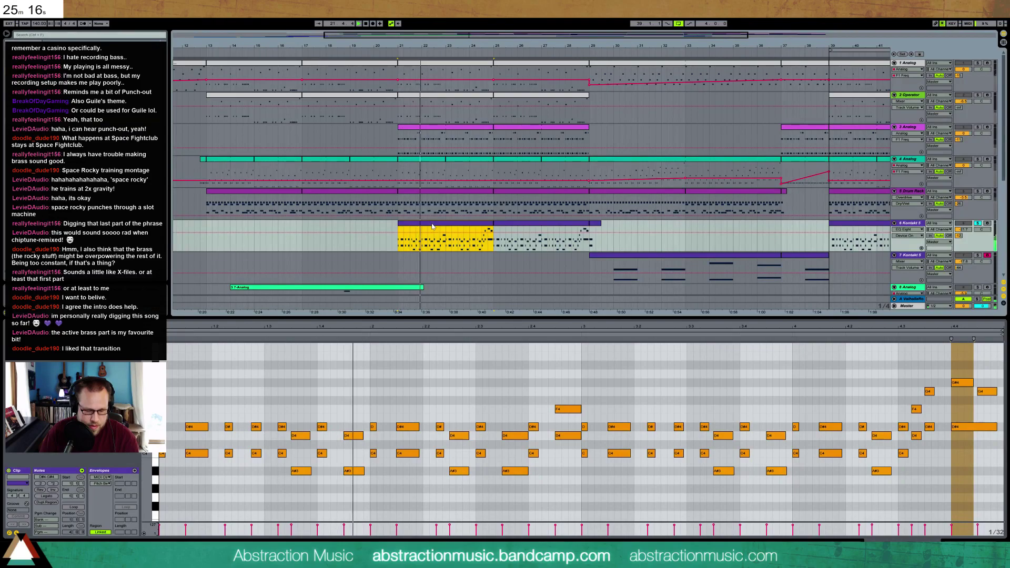
{"action": "left_click", "coordinate": [234, 389]}
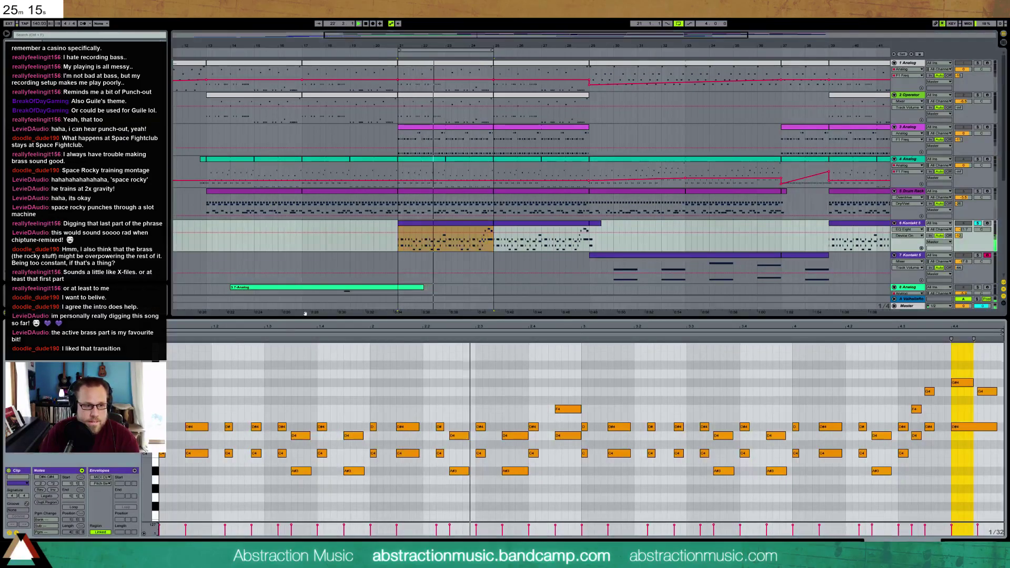
Step: Select the short off-beat chords together in the first bar of the bar 21 brass clip, leaving out the longer notes
{"action": "left_click", "coordinate": [175, 403]}
{"action": "left_click_drag", "start_coordinate": [215, 413], "coordinate": [236, 461]}
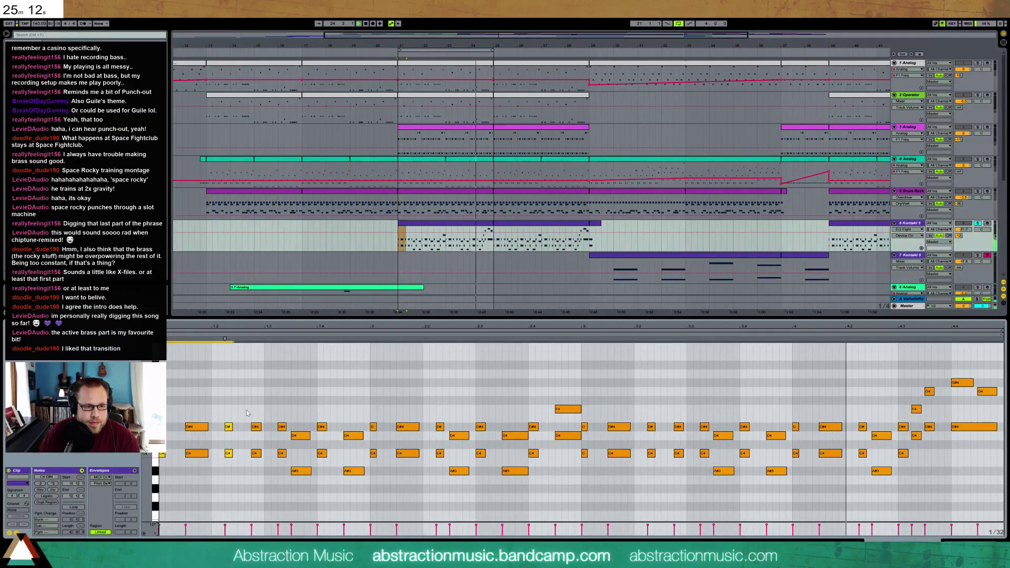
{"action": "left_click_drag", "start_coordinate": [275, 410], "coordinate": [288, 467]}
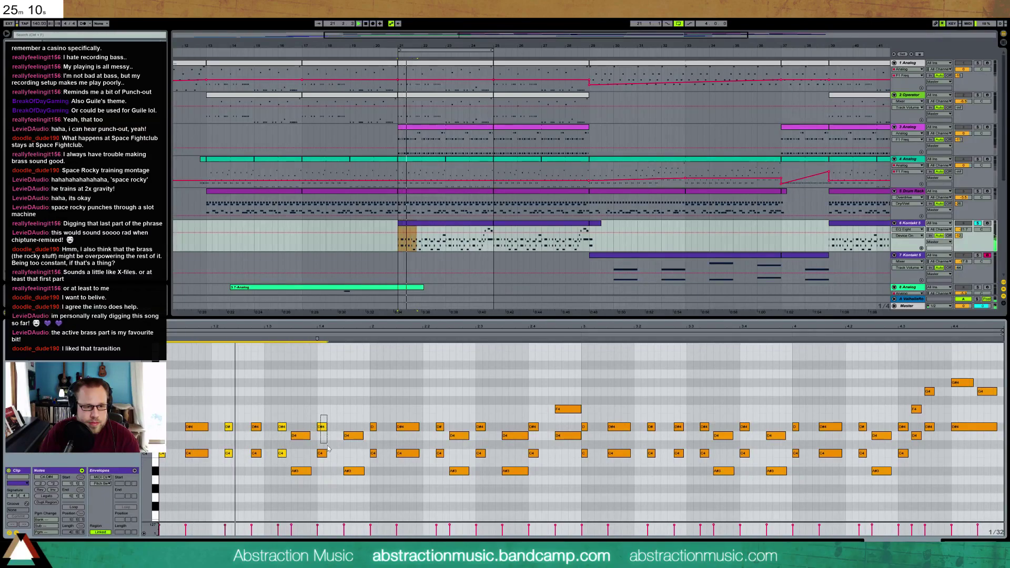
Step: Select the short stacked C4 and D#4 notes across the brass clip and shorten them
{"action": "left_click_drag", "start_coordinate": [377, 408], "coordinate": [373, 467]}
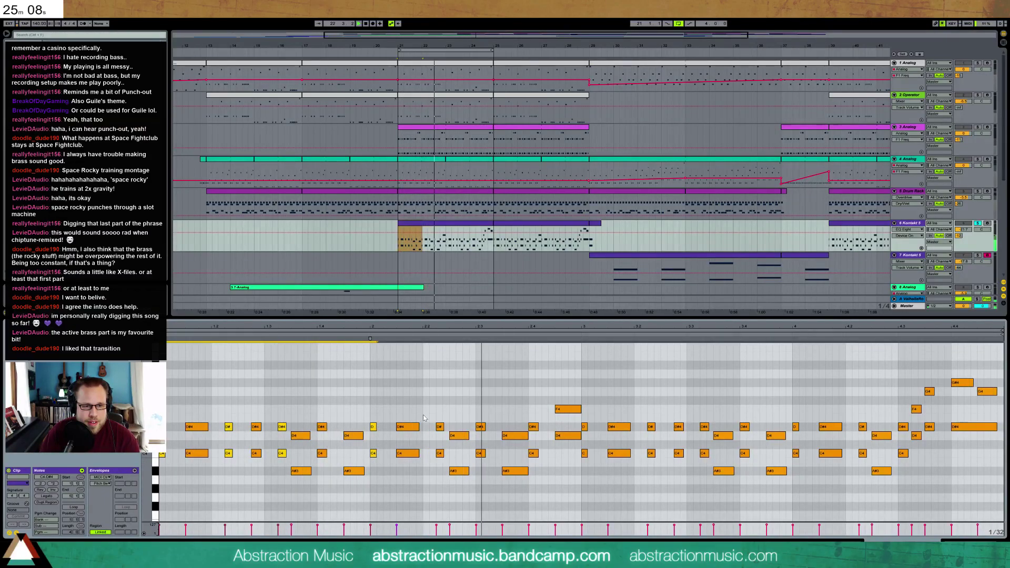
{"action": "left_click_drag", "start_coordinate": [445, 410], "coordinate": [439, 461]}
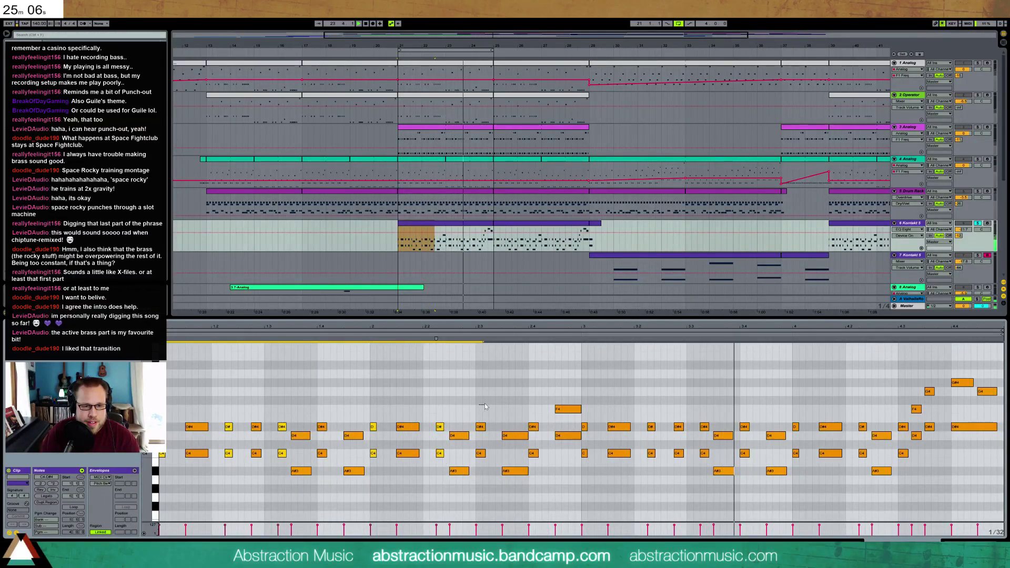
{"action": "left_click_drag", "start_coordinate": [589, 413], "coordinate": [583, 461]}
{"action": "left_click_drag", "start_coordinate": [655, 407], "coordinate": [647, 468]}
{"action": "left_click_drag", "start_coordinate": [702, 410], "coordinate": [699, 466]}
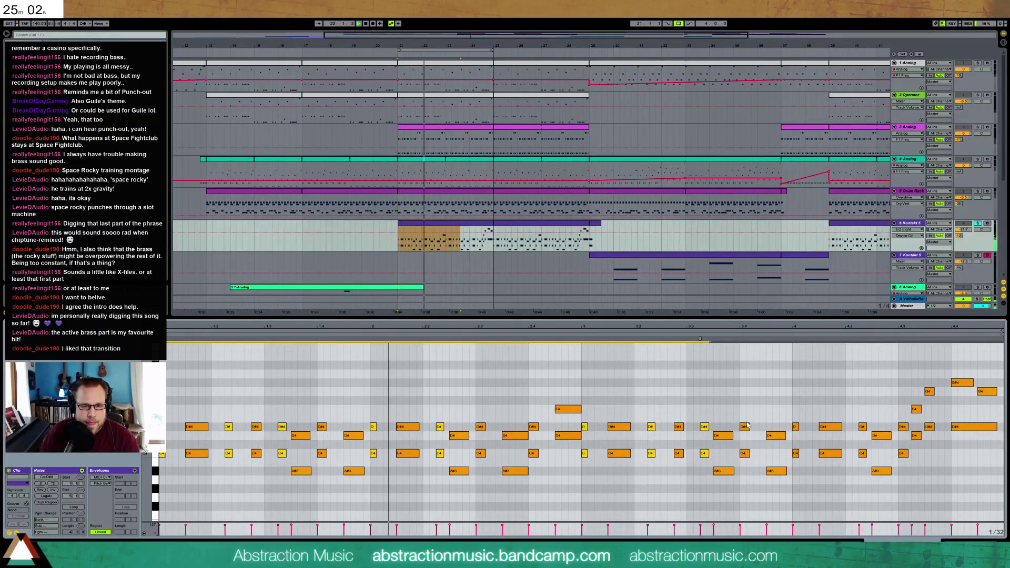
{"action": "left_click_drag", "start_coordinate": [800, 411], "coordinate": [794, 463]}
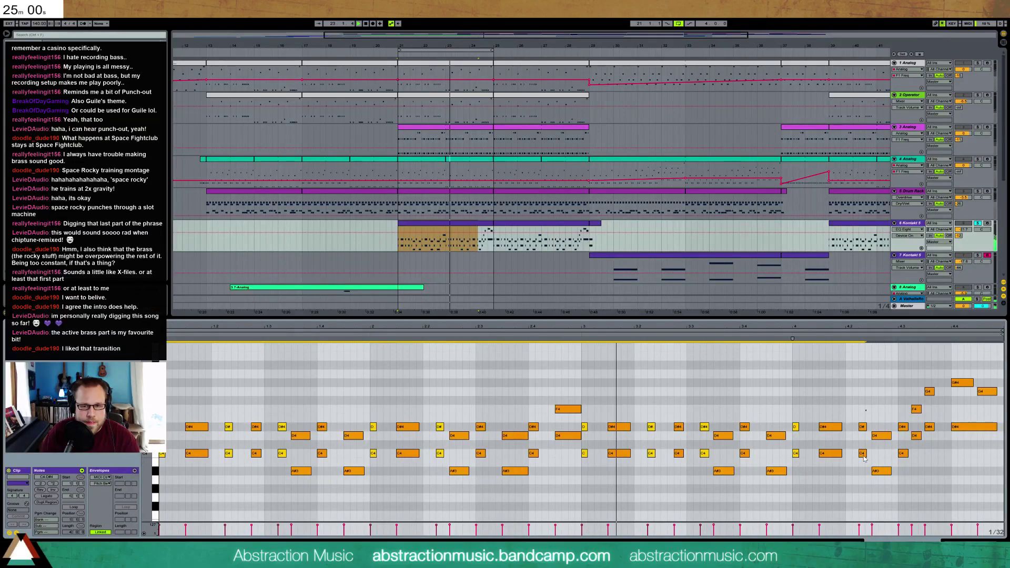
{"action": "left_click_drag", "start_coordinate": [862, 416], "coordinate": [861, 462]}
{"action": "mouse_move", "coordinate": [902, 411]}
{"action": "left_mouse_down"}
{"action": "mouse_move", "coordinate": [902, 456]}
{"action": "mouse_move", "coordinate": [905, 426]}
{"action": "left_mouse_up"}
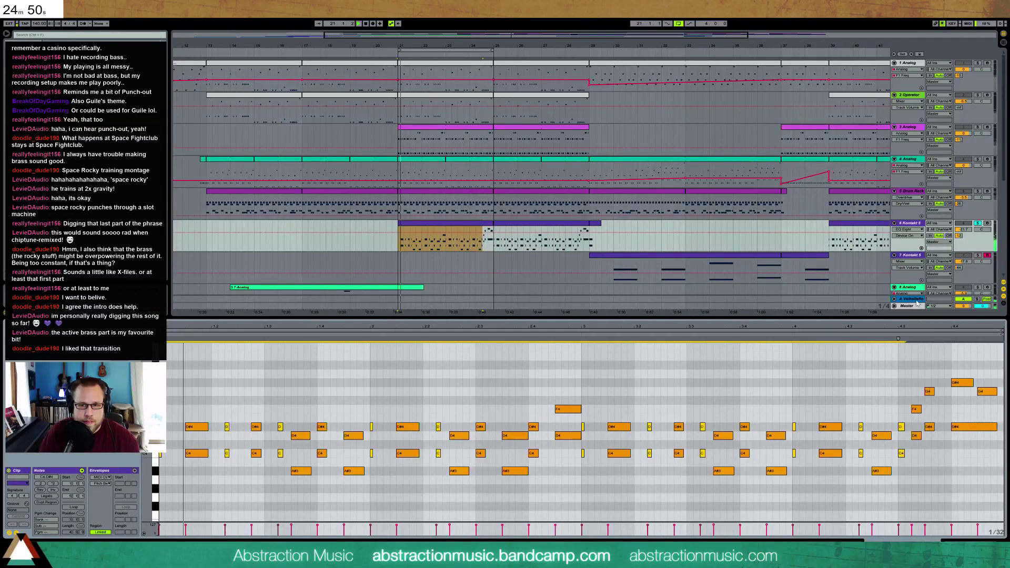
Step: Duplicate the edited brass clip over bars 25 to 29 and unsolo the 6 Kontakt 5 track
{"action": "left_click", "coordinate": [474, 225]}
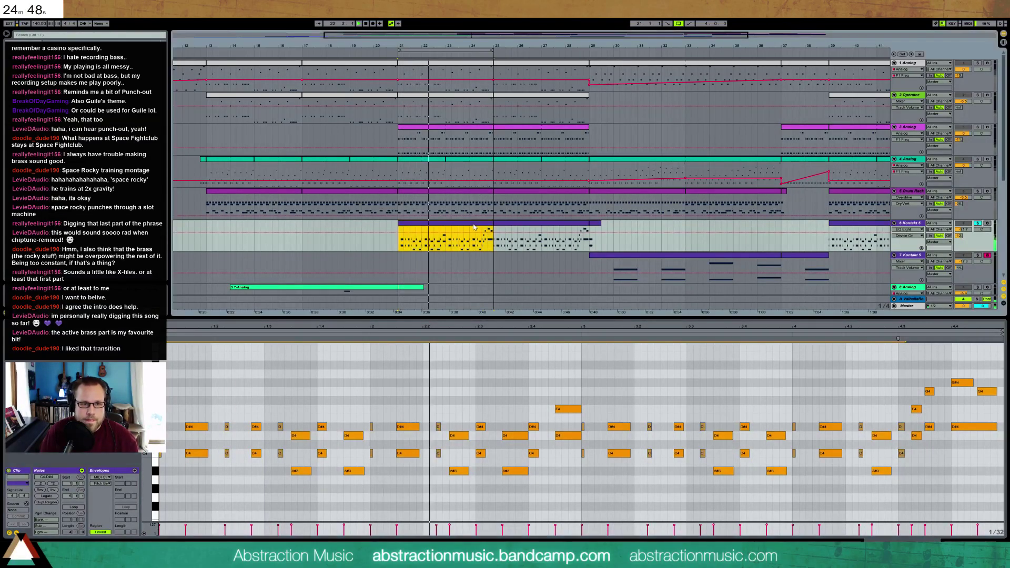
{"action": "key", "text": "ctrl+d"}
{"action": "left_click", "coordinate": [978, 219]}
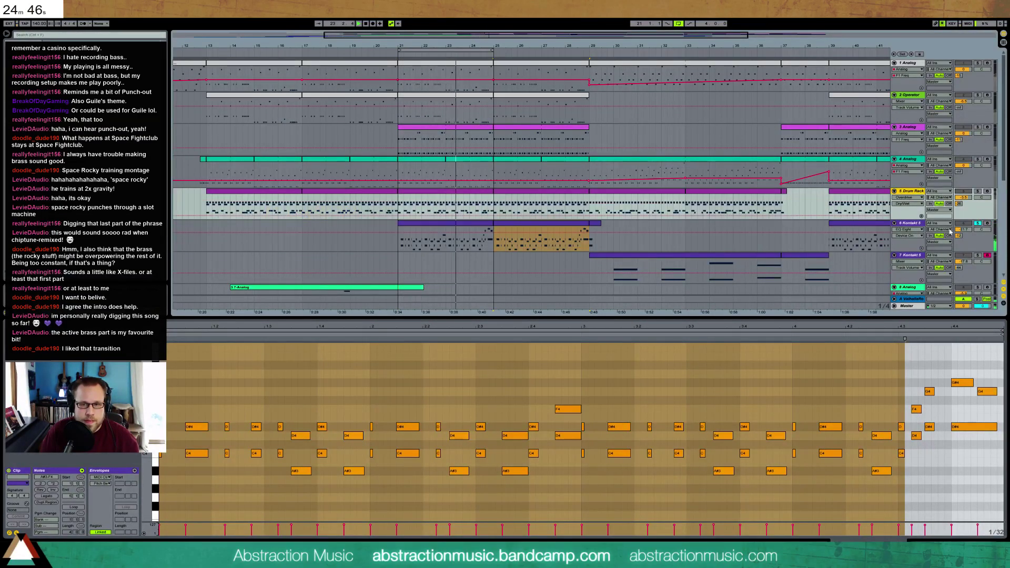
{"action": "left_click", "coordinate": [980, 225]}
Step: Copy the brass clip at bar 25 to bar 39 and duplicate it to bar 43
{"action": "left_click", "coordinate": [549, 231]}
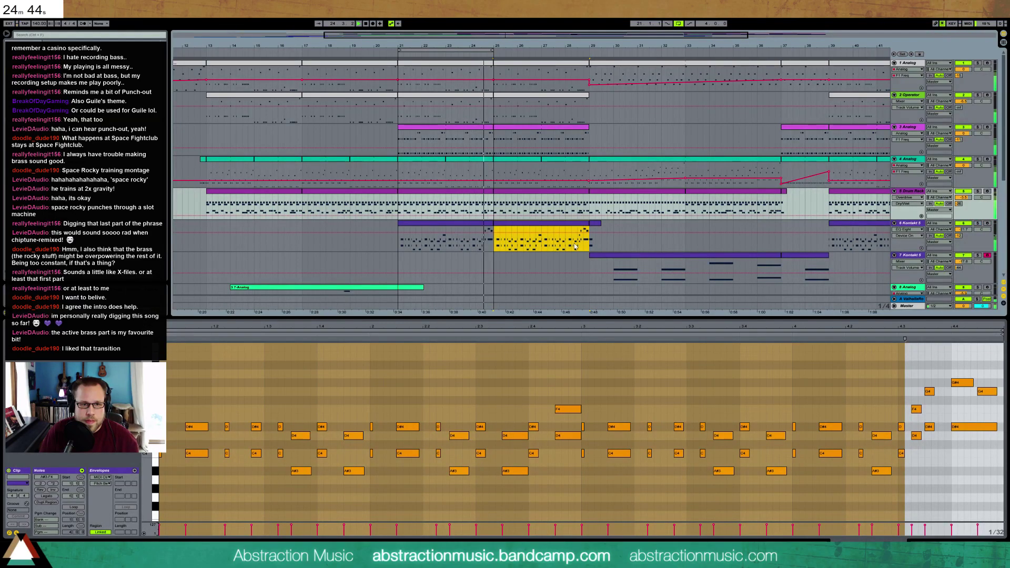
{"action": "left_click", "coordinate": [559, 227]}
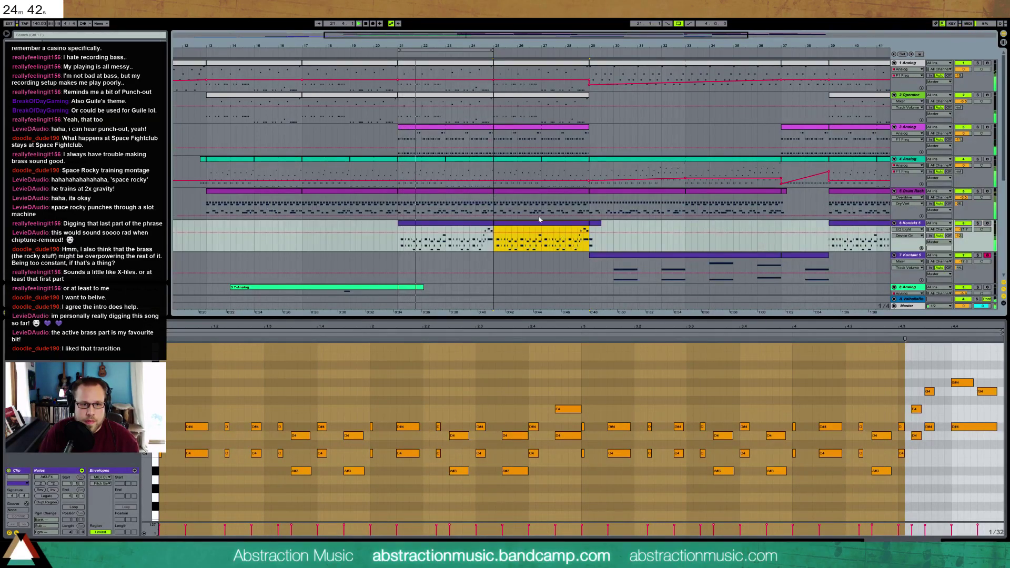
{"action": "left_click_drag", "start_coordinate": [434, 36], "coordinate": [581, 36]}
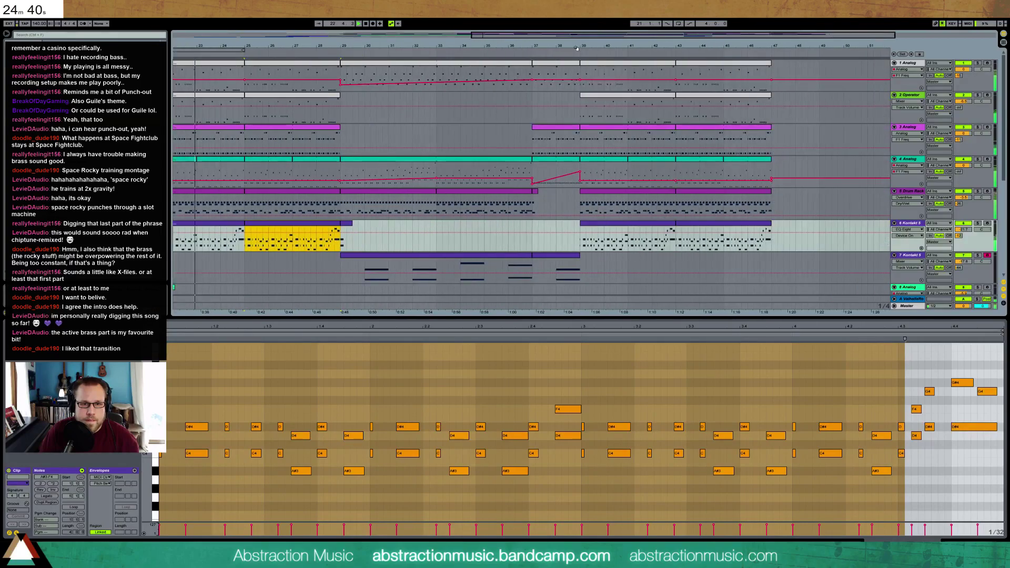
{"action": "left_click", "coordinate": [637, 224]}
{"action": "key", "text": "ctrl+v"}
{"action": "key", "text": "ctrl+d"}
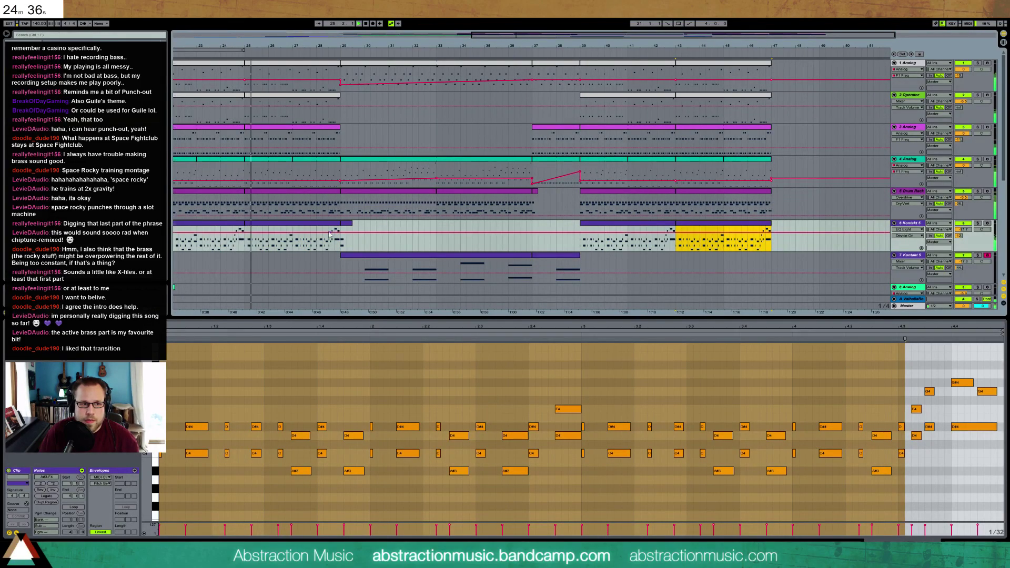
Step: Raise the last high note of the brass clip ending at bar 29 by two semitones
{"action": "scroll", "coordinate": [333, 207], "scroll_direction": "down", "scroll_amount": 2}
{"action": "left_click", "coordinate": [347, 188]}
{"action": "left_click", "coordinate": [330, 187]}
{"action": "left_click", "coordinate": [987, 392]}
{"action": "key", "text": "Up"}
{"action": "key", "text": "Up"}
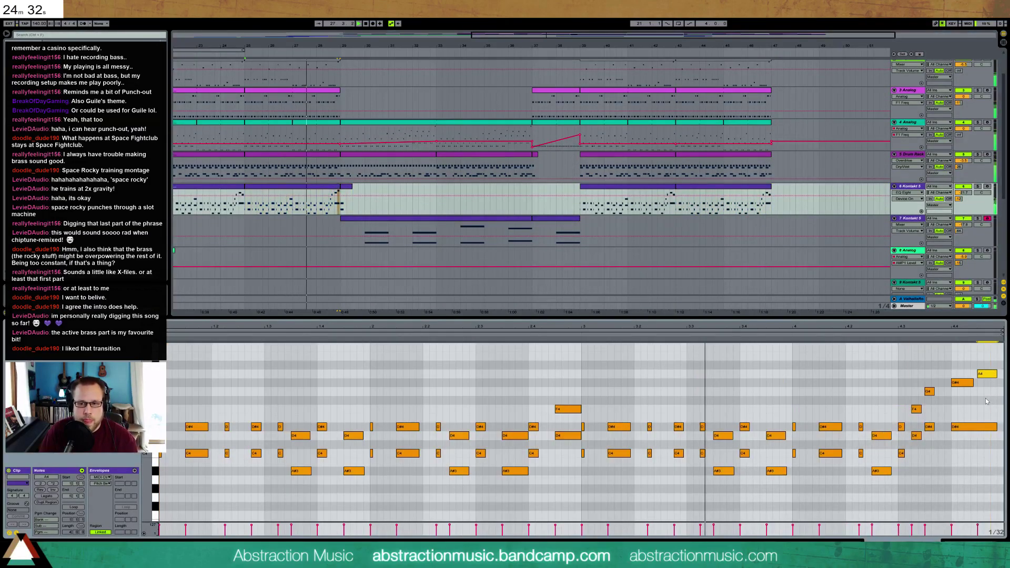
Step: Lower the top note of the held chord in the short clip at bar 29 by eight semitones and play the transition
{"action": "left_click", "coordinate": [347, 199]}
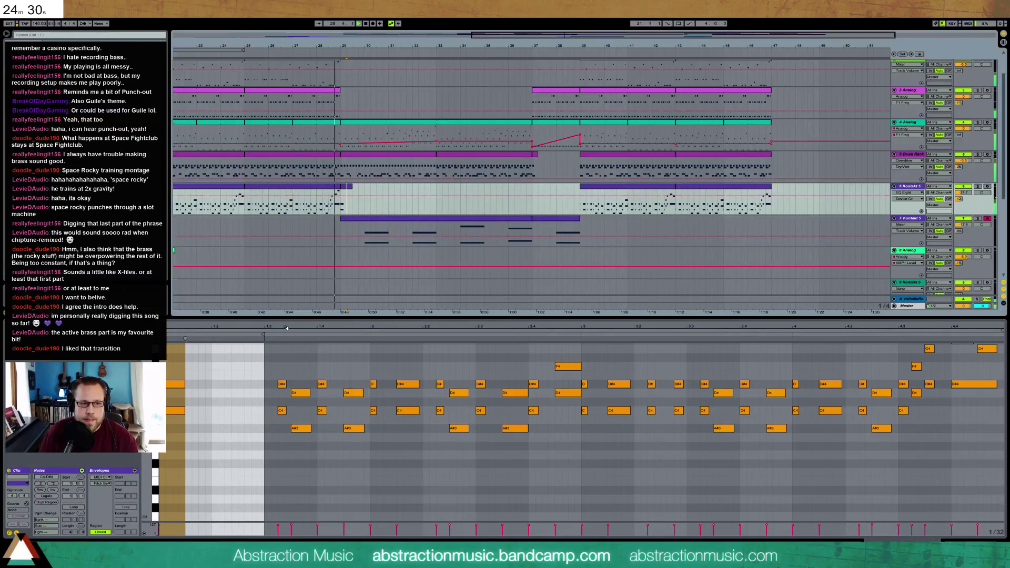
{"action": "scroll", "coordinate": [174, 369], "scroll_direction": "up", "scroll_amount": 3}
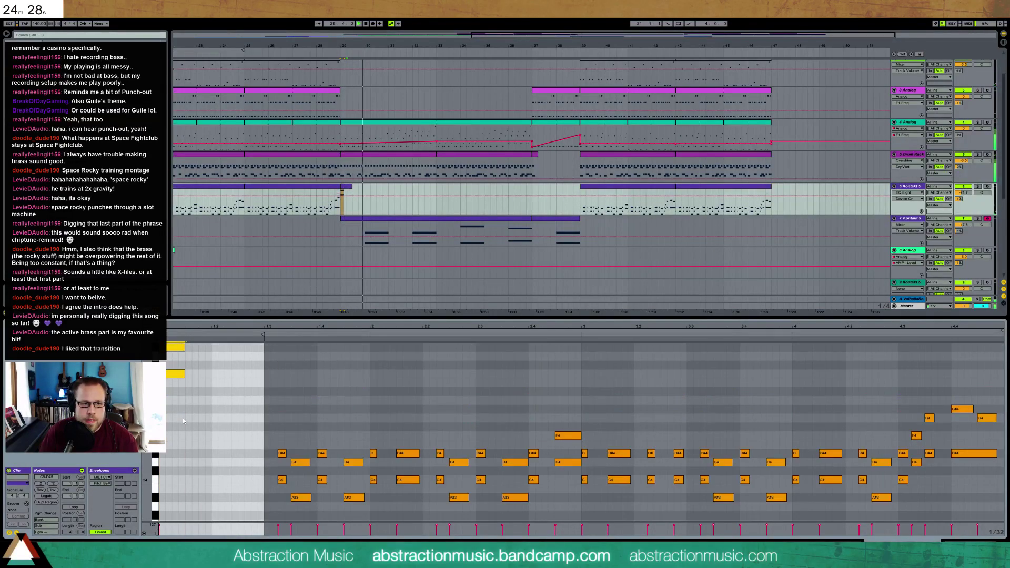
{"action": "left_click", "coordinate": [172, 360]}
{"action": "left_click", "coordinate": [171, 347]}
{"action": "key", "text": "shift+Down"}
{"action": "key", "text": "Up"}
{"action": "key", "text": "Up"}
{"action": "key", "text": "Up"}
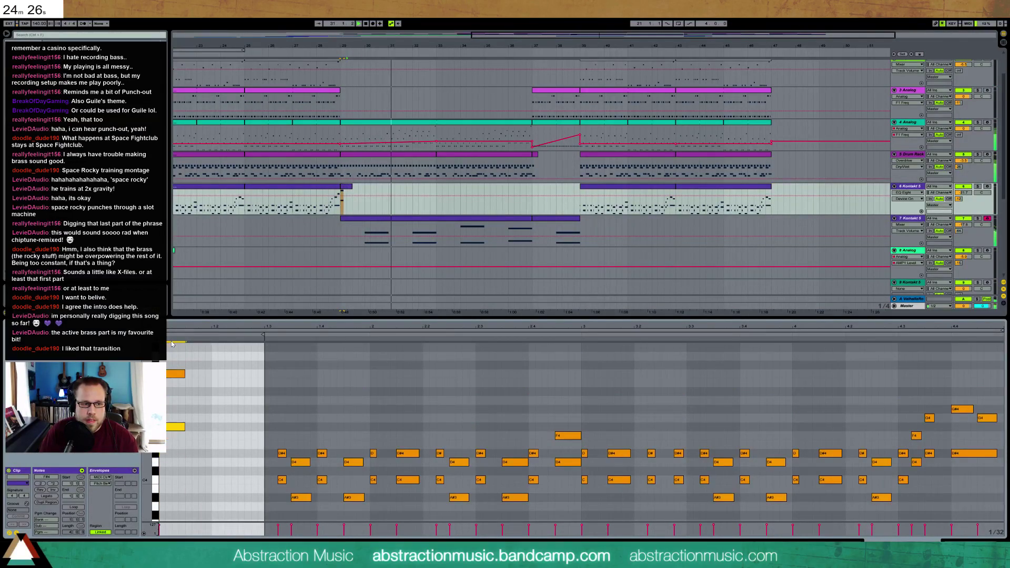
{"action": "key", "text": "space"}
{"action": "key", "text": "space"}
{"action": "key", "text": "space"}
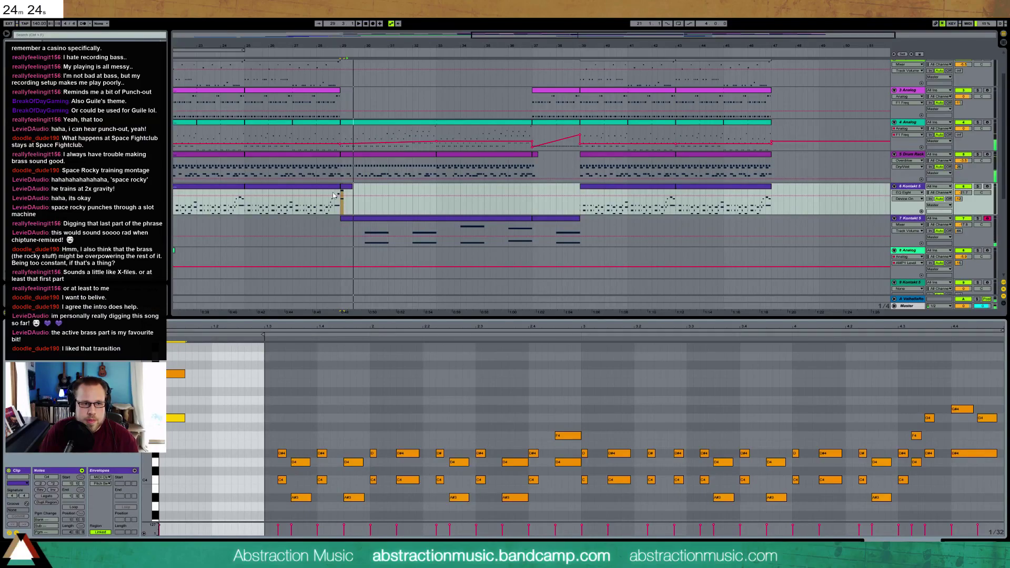
{"action": "key", "text": "space"}
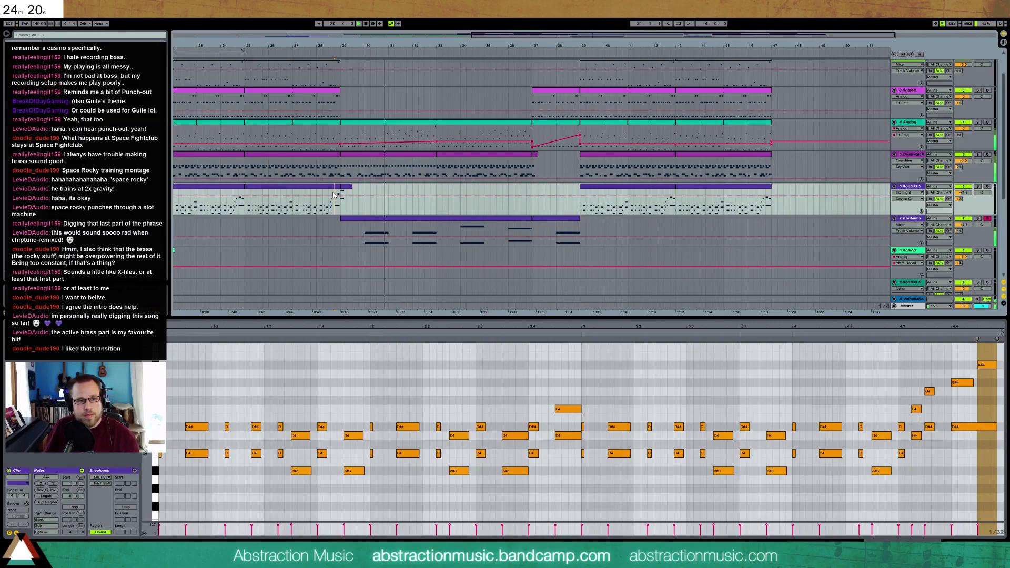
Step: Lengthen the held chord in the short clip at bar 29, draw a descending run of 1/32 notes alongside it and play it
{"action": "left_click", "coordinate": [346, 190]}
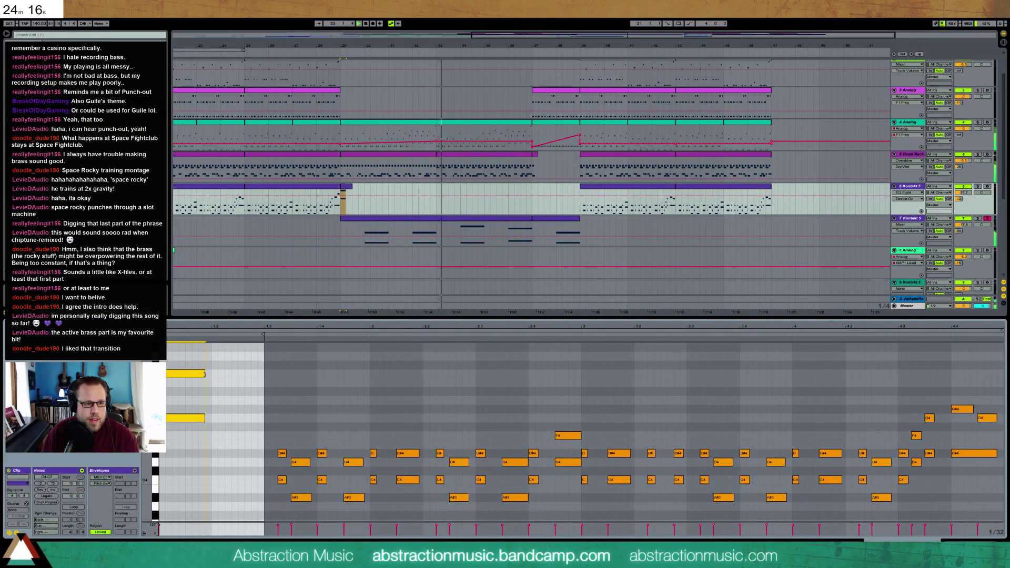
{"action": "scroll", "coordinate": [169, 384], "scroll_direction": "down", "scroll_amount": 1}
{"action": "double_click", "coordinate": [176, 375]}
{"action": "double_click", "coordinate": [182, 383]}
{"action": "double_click", "coordinate": [186, 389]}
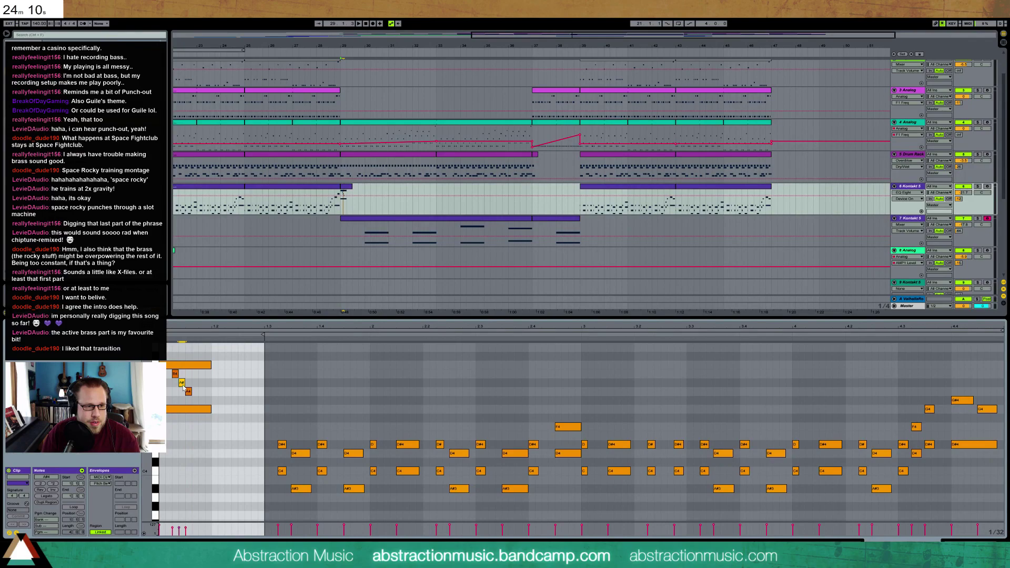
{"action": "double_click", "coordinate": [195, 418]}
{"action": "double_click", "coordinate": [202, 427]}
{"action": "double_click", "coordinate": [209, 437]}
{"action": "double_click", "coordinate": [222, 462]}
{"action": "double_click", "coordinate": [228, 471]}
{"action": "double_click", "coordinate": [235, 489]}
{"action": "double_click", "coordinate": [241, 507]}
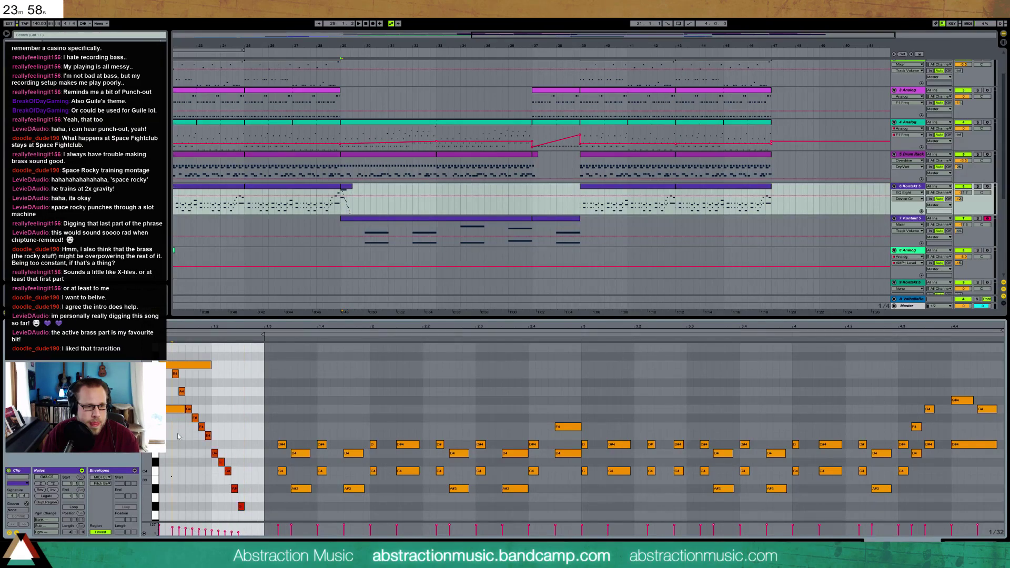
{"action": "key", "text": "space"}
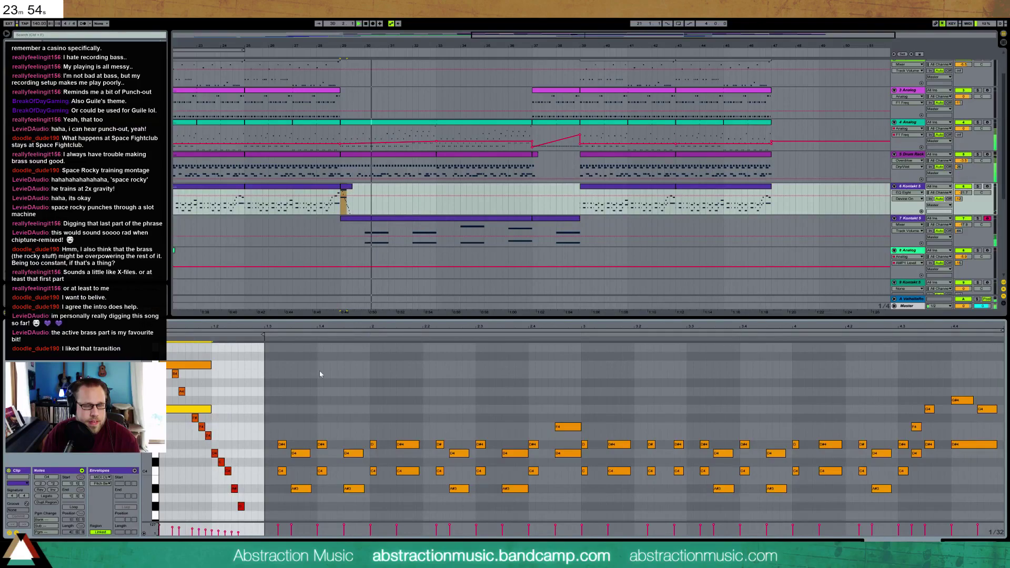
Step: Copy the short brass clip with the descending run from bar 29 to bar 47 on the 6 Kontakt 5 track
{"action": "key", "text": "shift+Tab"}
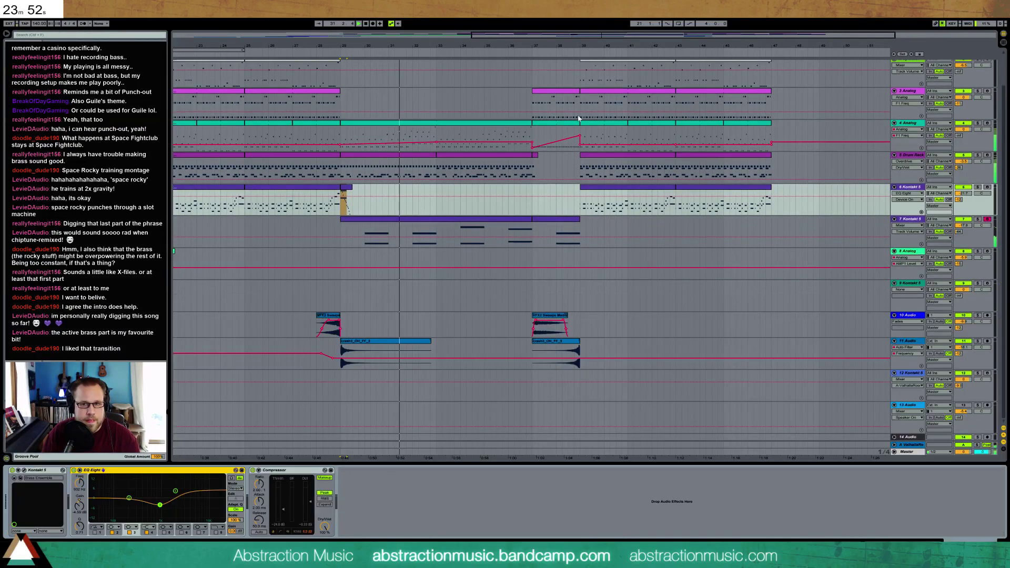
{"action": "left_click", "coordinate": [310, 54]}
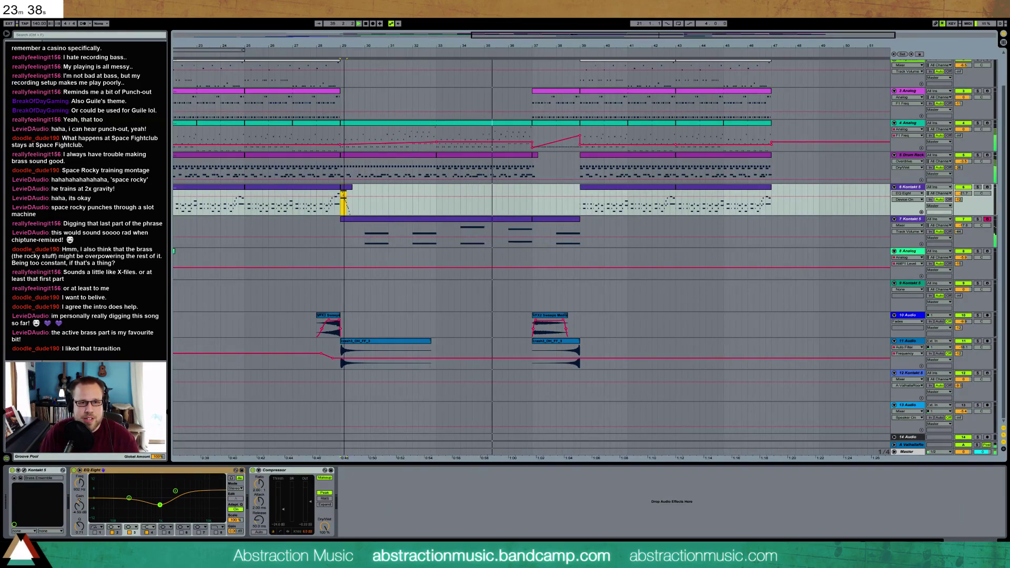
{"action": "left_click_drag", "start_coordinate": [575, 35], "coordinate": [574, 25]}
{"action": "left_click", "coordinate": [676, 203]}
{"action": "key", "text": "ctrl+v"}
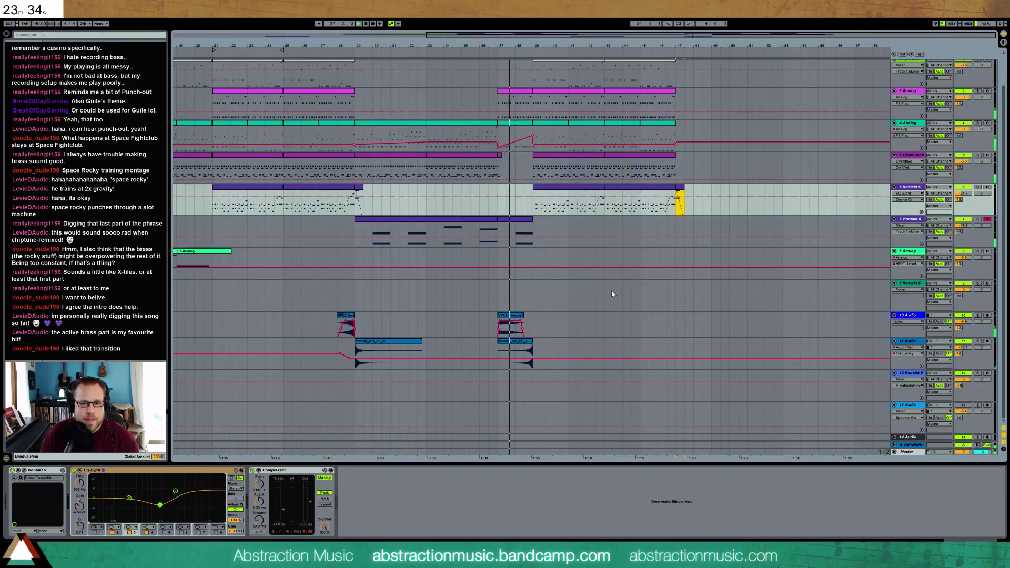
Step: Try recording a melody on the 8 Analog track from bar 37, and delete the recorded clip
{"action": "left_click", "coordinate": [787, 264]}
{"action": "left_click", "coordinate": [498, 259]}
{"action": "key", "text": "space"}
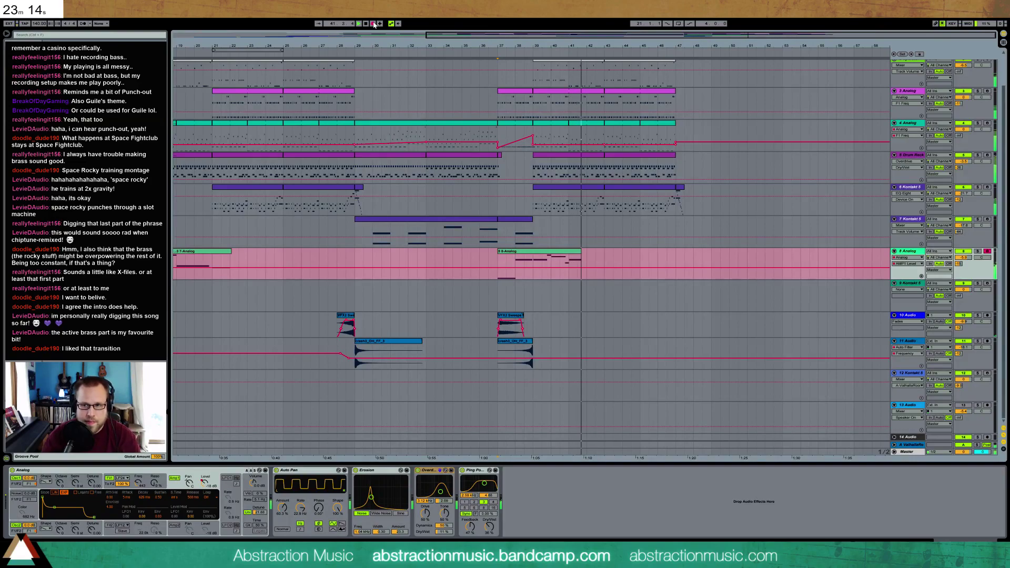
{"action": "left_click", "coordinate": [373, 23]}
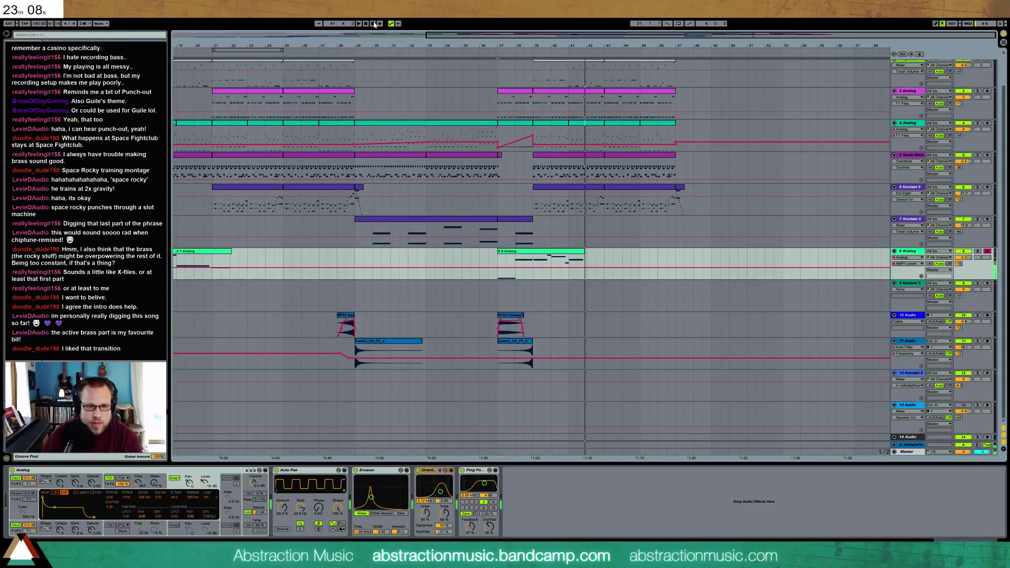
{"action": "left_click", "coordinate": [556, 253]}
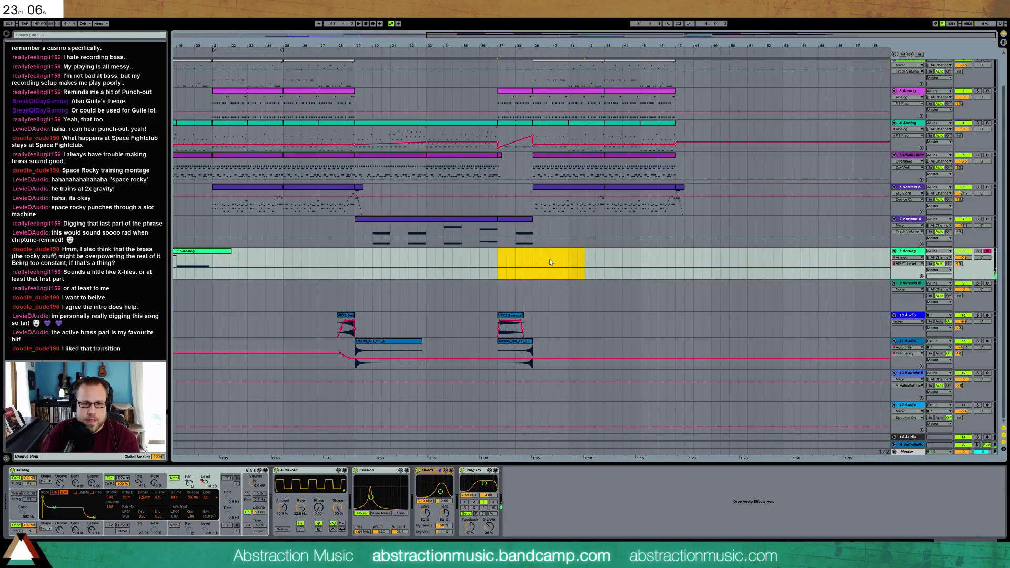
Step: Insert a new MIDI track below 8 Analog with the Massive synth on it and show Massive's preset browser
{"action": "left_click", "coordinate": [910, 252]}
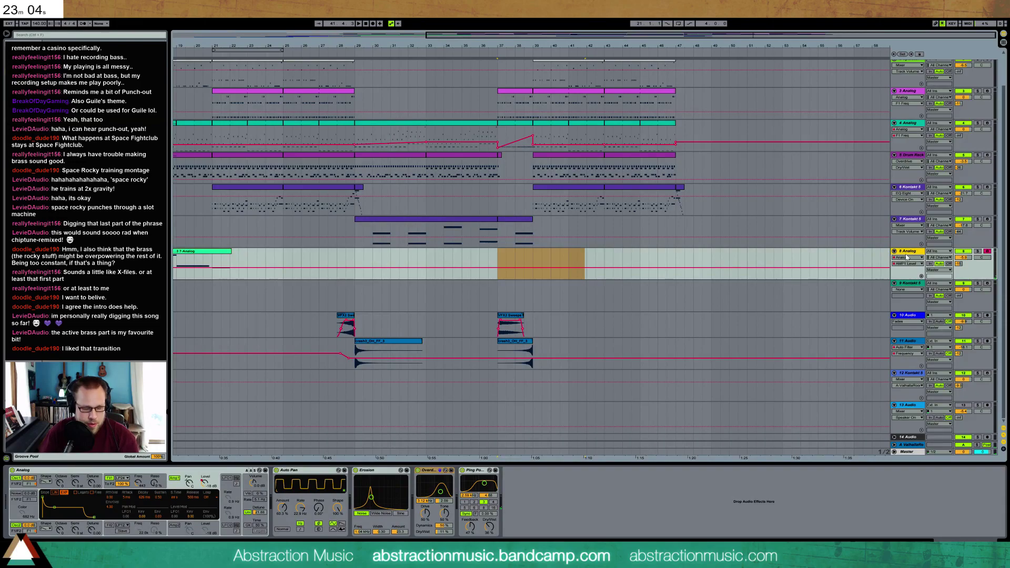
{"action": "key", "text": "ctrl+shift+t"}
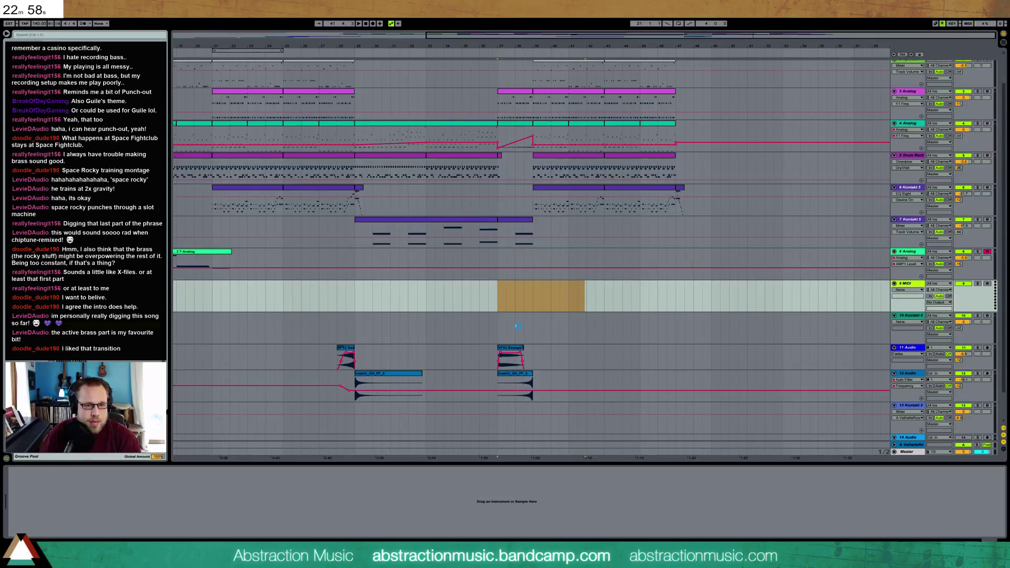
{"action": "left_click_drag", "start_coordinate": [295, 27], "coordinate": [697, 232]}
{"action": "left_click", "coordinate": [714, 250]}
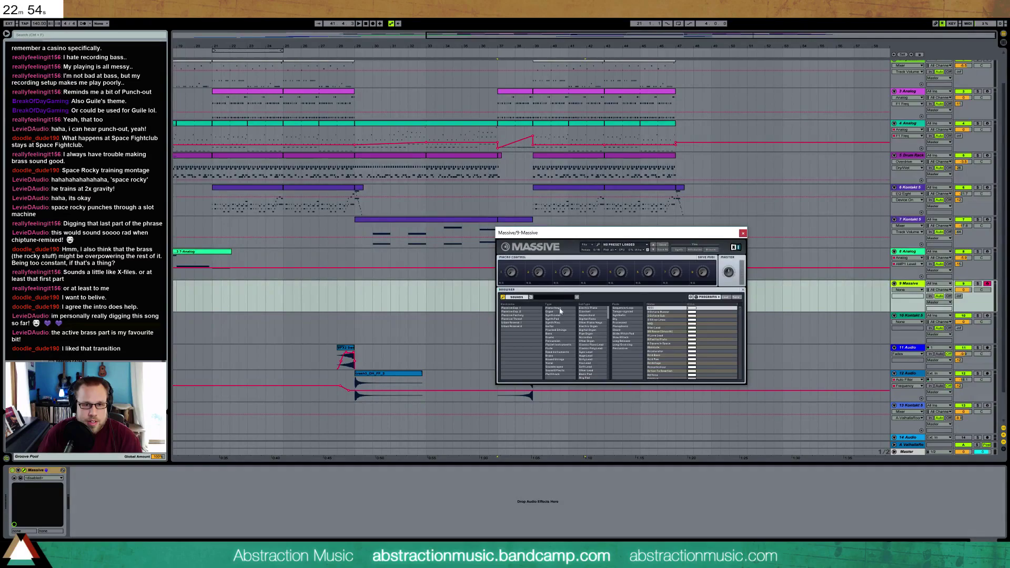
Step: Try a synth lead preset in Massive and close the plug-in window
{"action": "left_click", "coordinate": [558, 316]}
{"action": "left_click", "coordinate": [652, 336]}
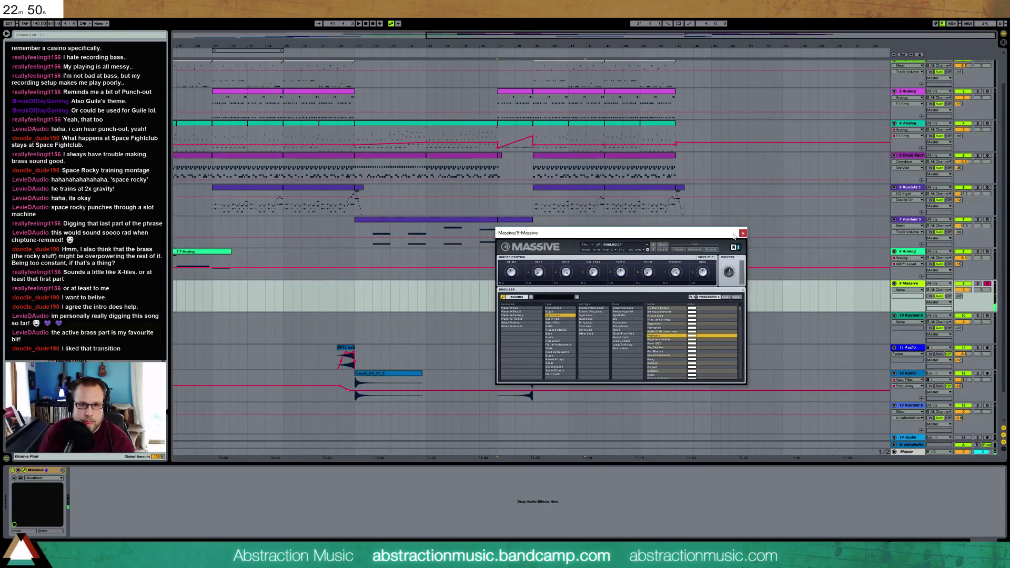
{"action": "left_click", "coordinate": [742, 233]}
Step: Paste a copied EQ Eight after Massive on the new track and adjust the frequency of its first band
{"action": "left_click", "coordinate": [918, 285]}
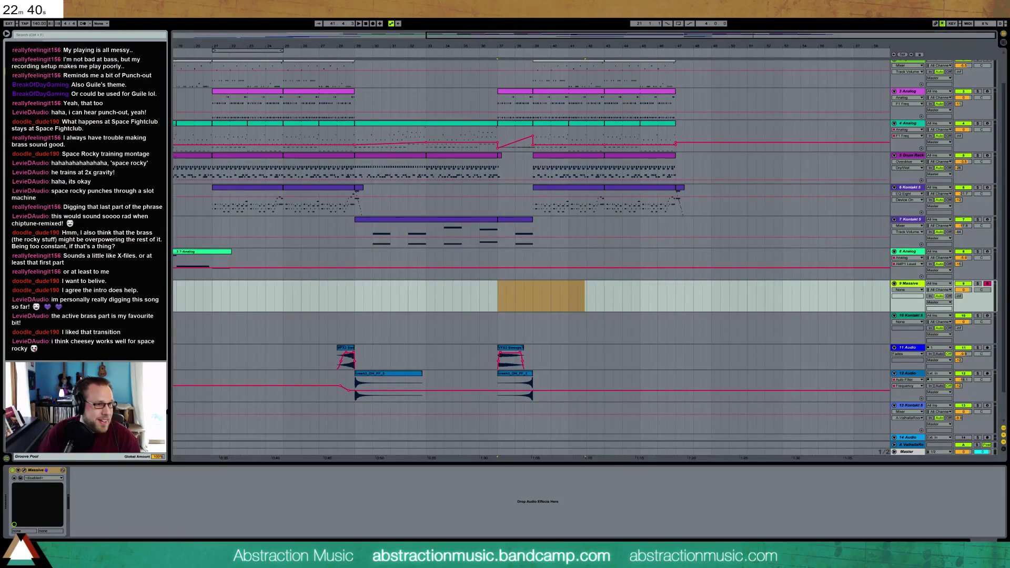
{"action": "left_click", "coordinate": [111, 514]}
{"action": "key", "text": "ctrl+v"}
{"action": "left_click_drag", "start_coordinate": [161, 498], "coordinate": [82, 484]}
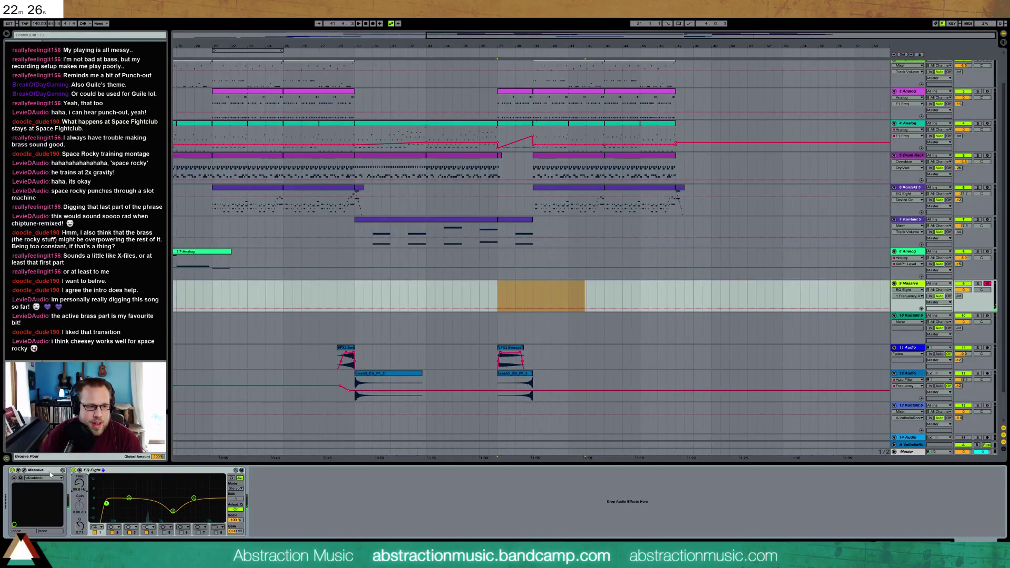
Step: Reopen Massive, load a different preset from its browser and close the plug-in window
{"action": "left_click", "coordinate": [26, 471]}
{"action": "left_click", "coordinate": [664, 327]}
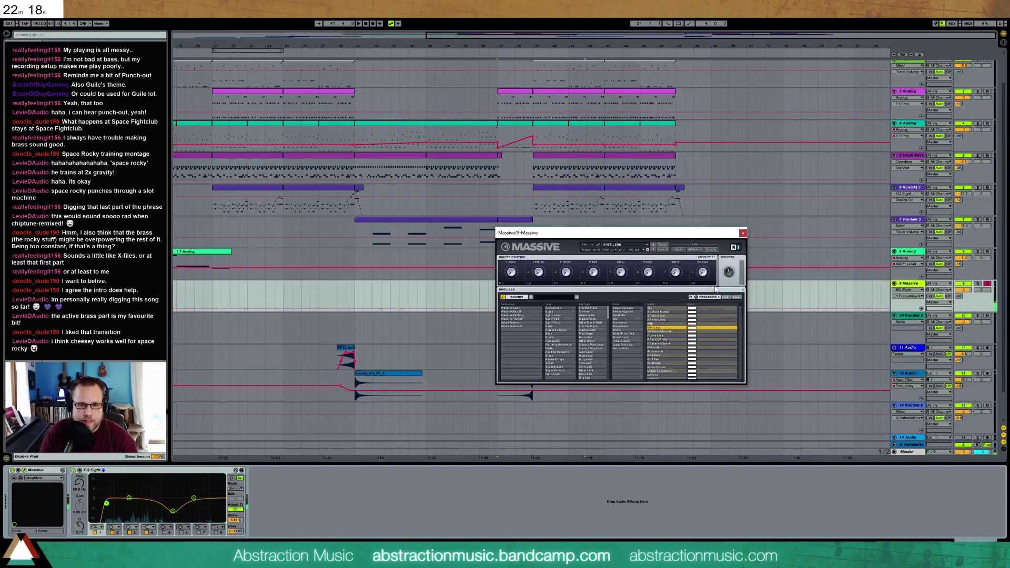
{"action": "left_click", "coordinate": [743, 234]}
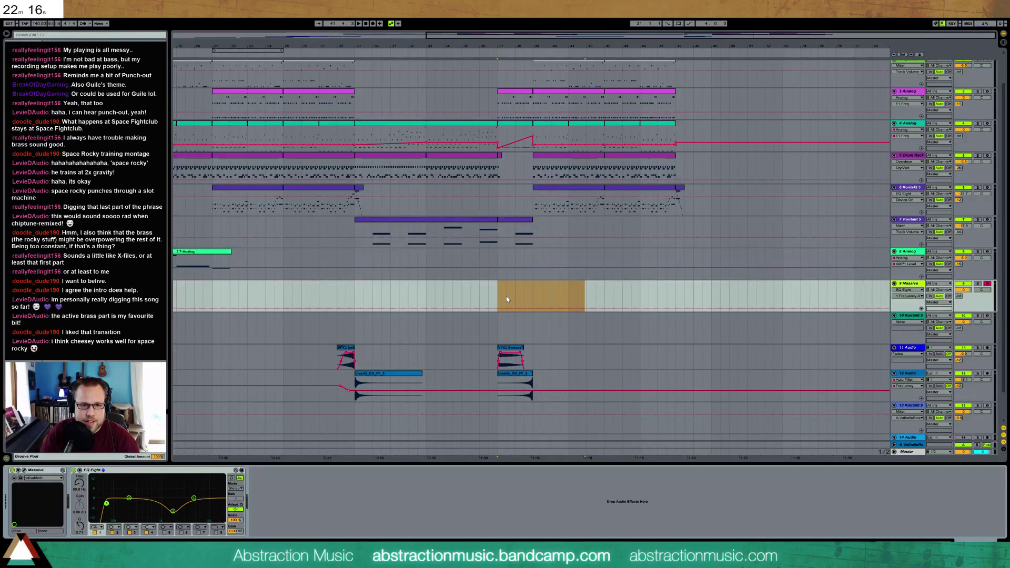
Step: Record a short MIDI take on the Massive track starting at bar 39
{"action": "left_click", "coordinate": [532, 299]}
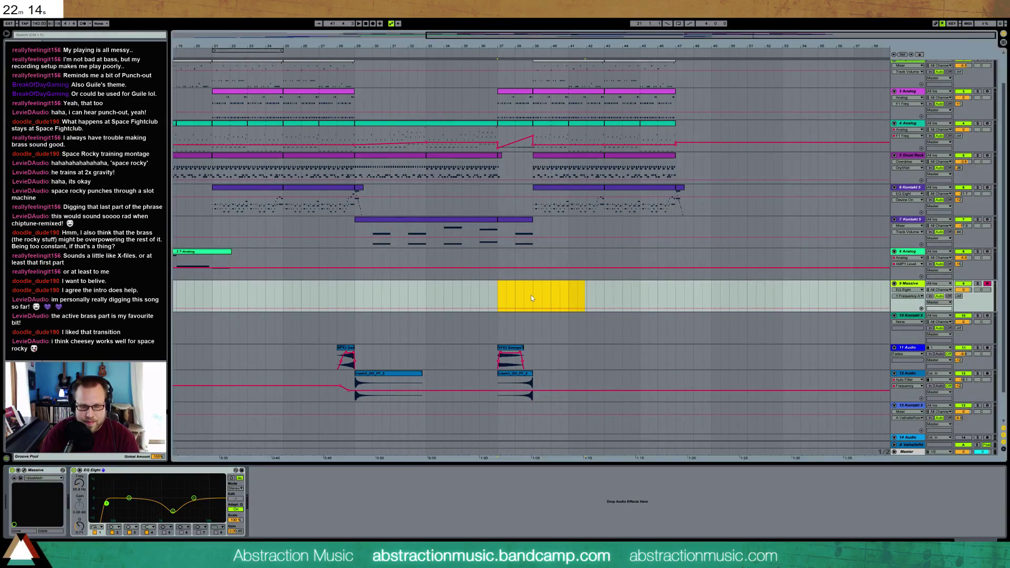
{"action": "left_click", "coordinate": [531, 298]}
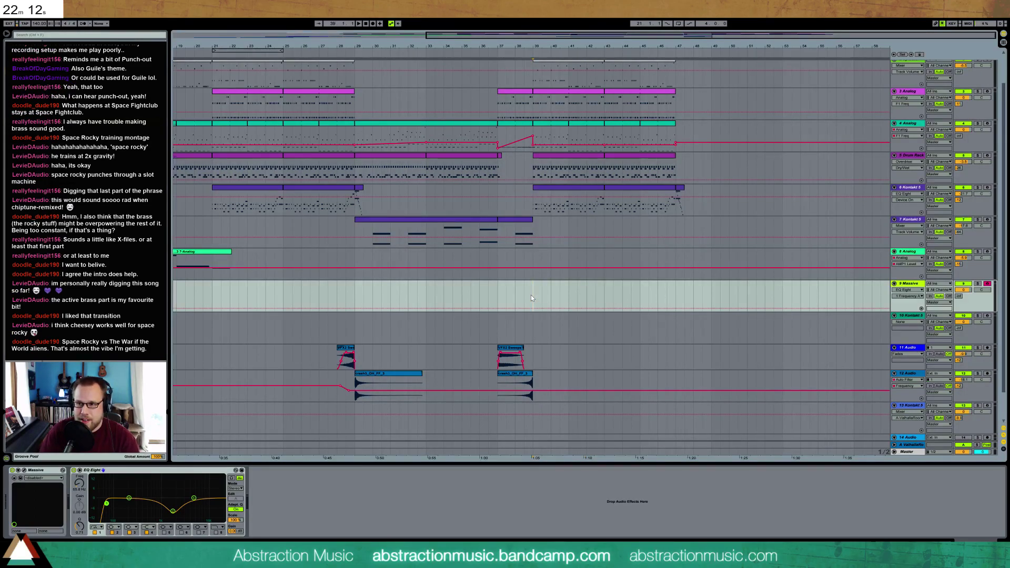
{"action": "key", "text": "F9"}
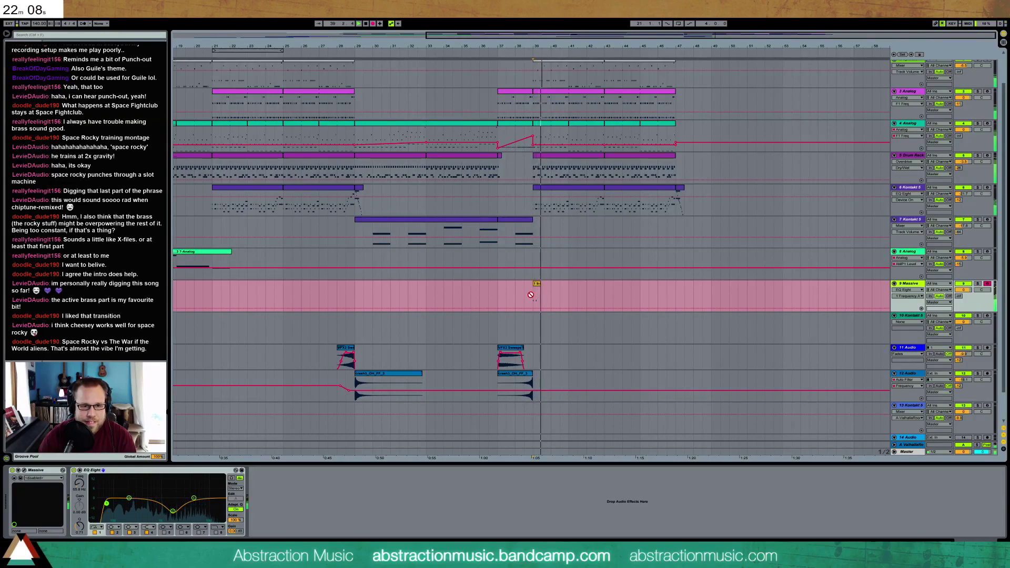
{"action": "key", "text": "space"}
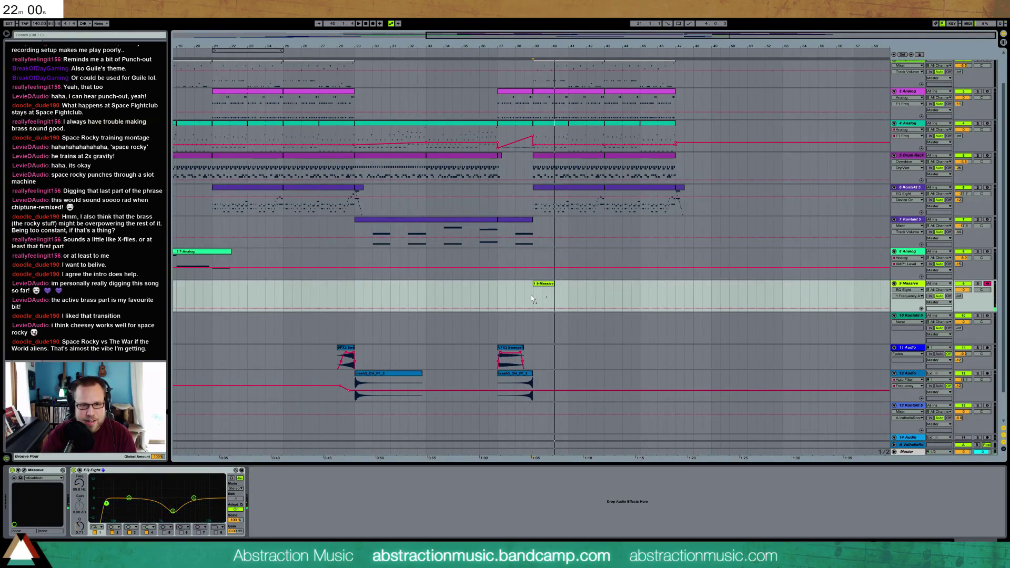
Step: Open the recorded Massive clip, set the note grid to 1/16 and move the second C4 note back to 1.1.3
{"action": "double_click", "coordinate": [543, 299]}
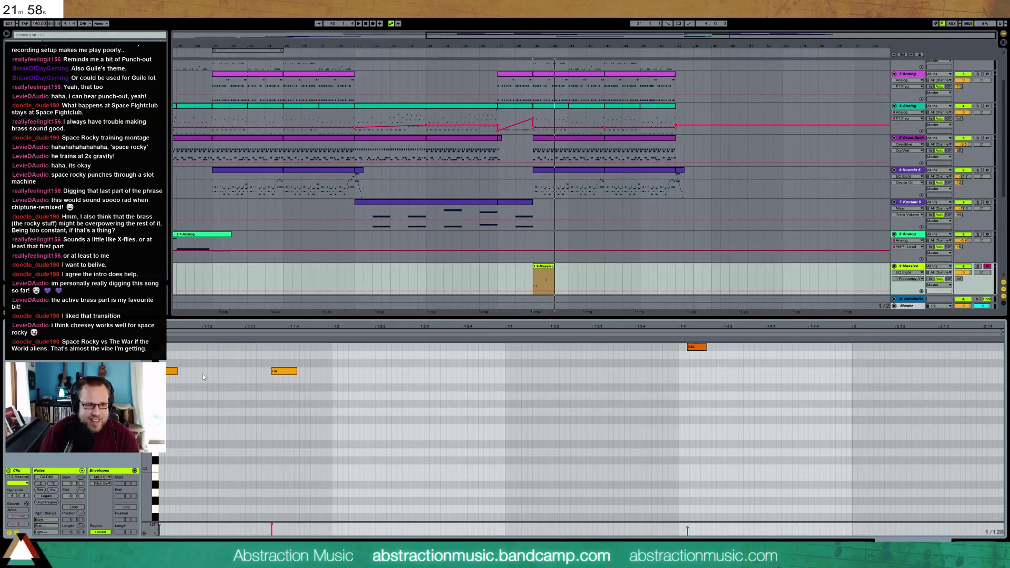
{"action": "key", "text": "ctrl+3"}
{"action": "key", "text": "ctrl+2"}
{"action": "key", "text": "ctrl+2"}
{"action": "key", "text": "ctrl+2"}
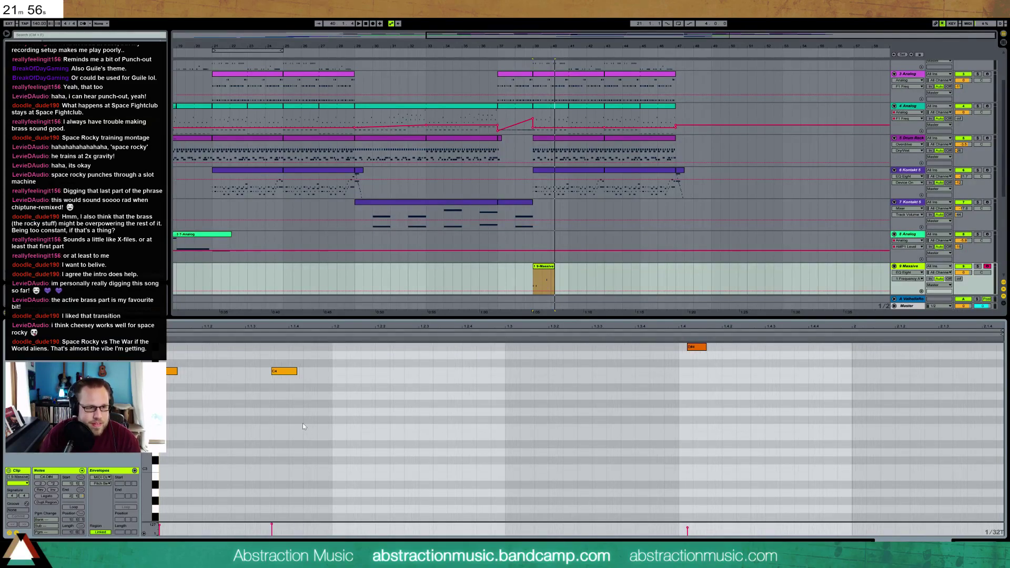
{"action": "key", "text": "ctrl+3"}
{"action": "left_click", "coordinate": [284, 371]}
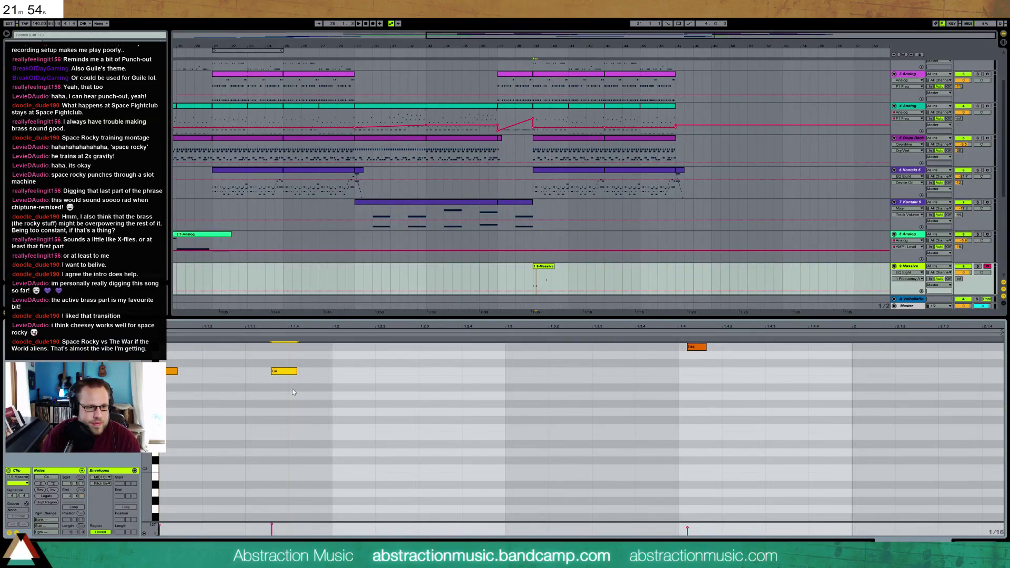
{"action": "key", "text": "Left"}
{"action": "key", "text": "Left"}
{"action": "key", "text": "Left"}
{"action": "key", "text": "Right"}
{"action": "key", "text": "space"}
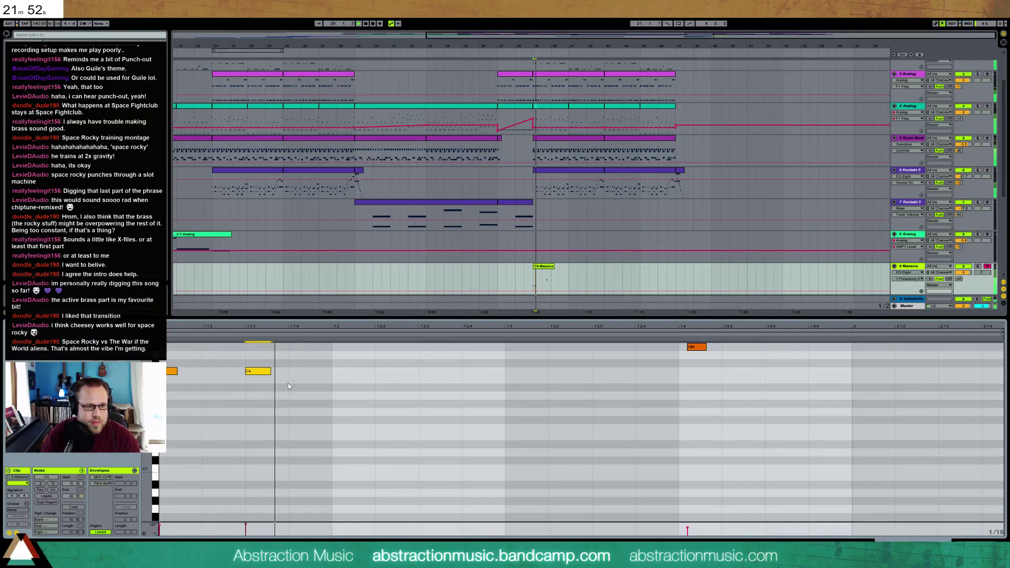
Step: Set the note grid to 1/64 and shorten the first two C4 notes to one 1/64 step
{"action": "scroll", "coordinate": [325, 376], "scroll_direction": "up", "scroll_amount": 3}
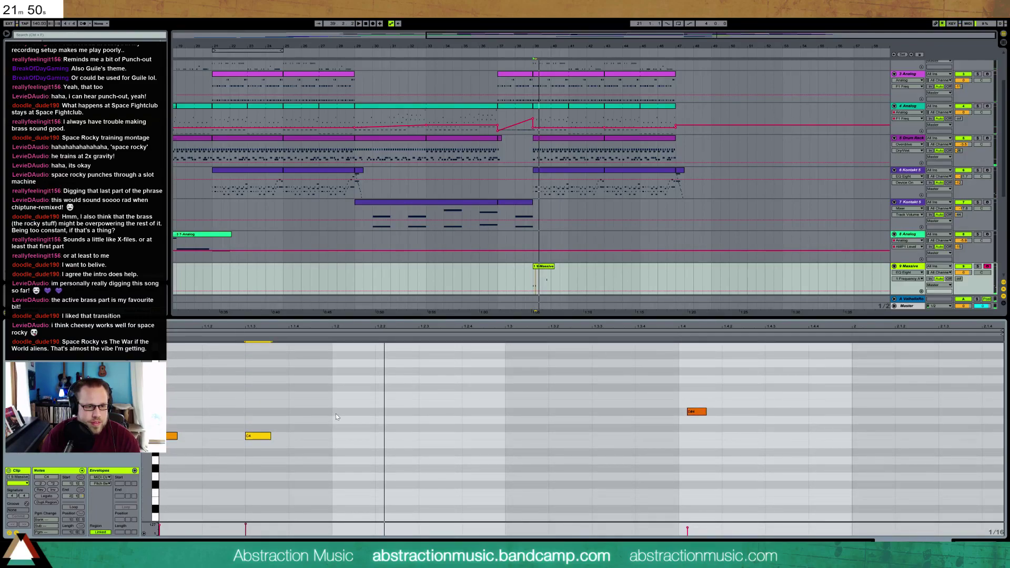
{"action": "key", "text": "space"}
{"action": "left_click", "coordinate": [337, 434]}
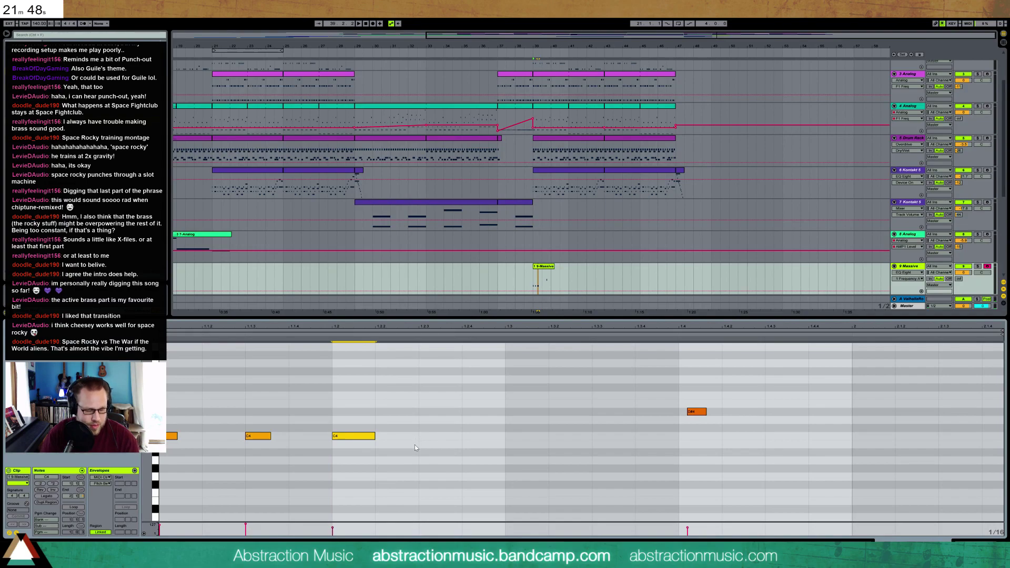
{"action": "key", "text": "ctrl+1"}
{"action": "key", "text": "ctrl+1"}
{"action": "left_click_drag", "start_coordinate": [175, 417], "coordinate": [257, 437]}
{"action": "left_click", "coordinate": [193, 438]}
{"action": "left_click", "coordinate": [167, 437]}
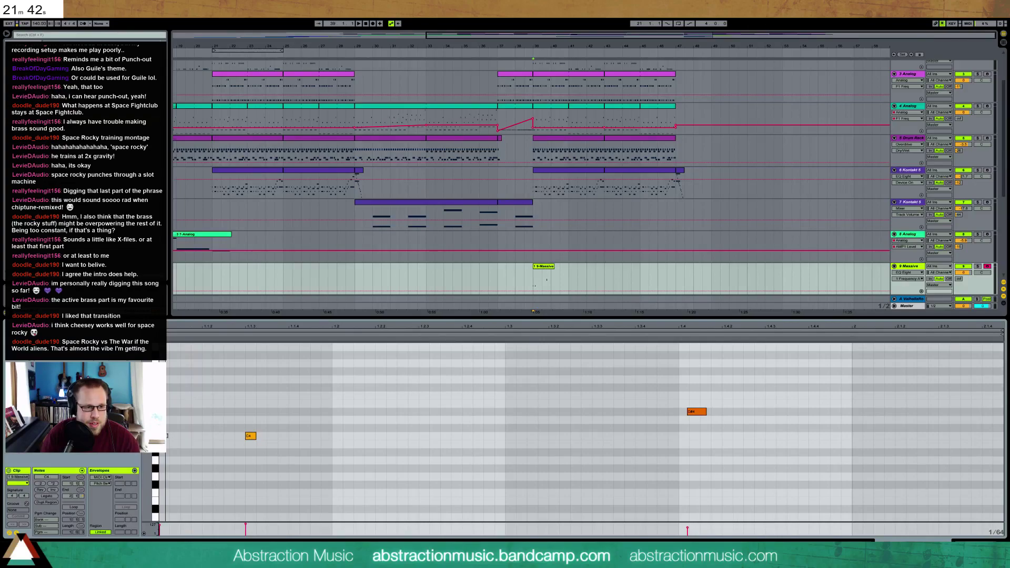
Step: Add short C4 notes at 1.2.2, 1.2.4 and 1.3.2, checking the rhythm by playback
{"action": "key", "text": "space"}
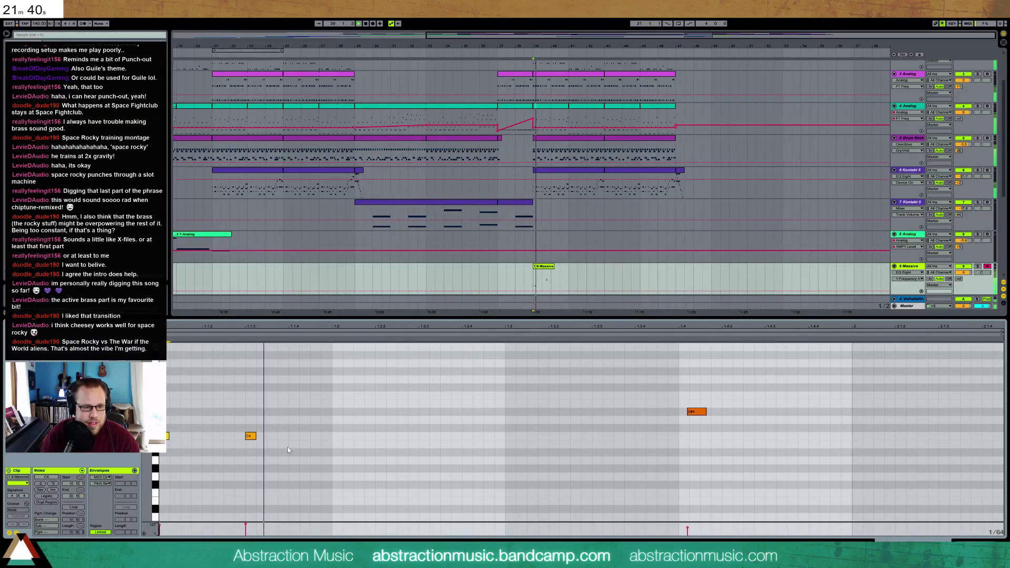
{"action": "double_click", "coordinate": [377, 436]}
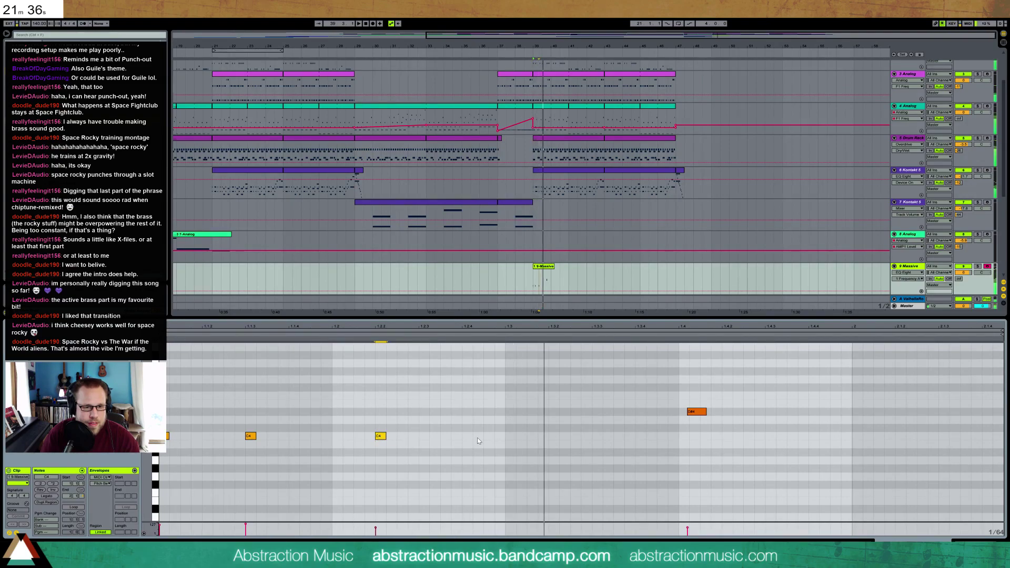
{"action": "key", "text": "space"}
{"action": "double_click", "coordinate": [466, 436]}
{"action": "key", "text": "space"}
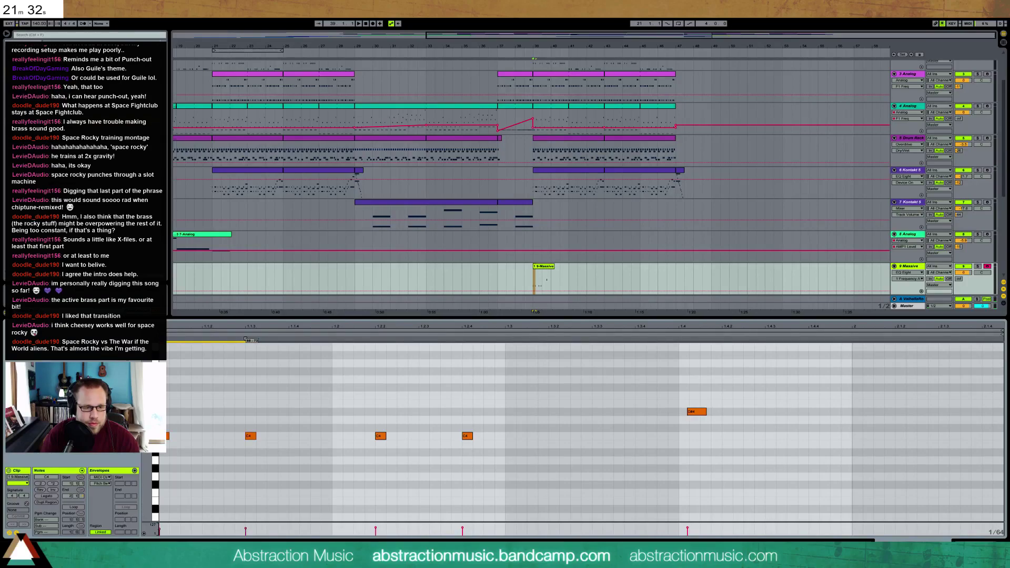
{"action": "double_click", "coordinate": [550, 436]}
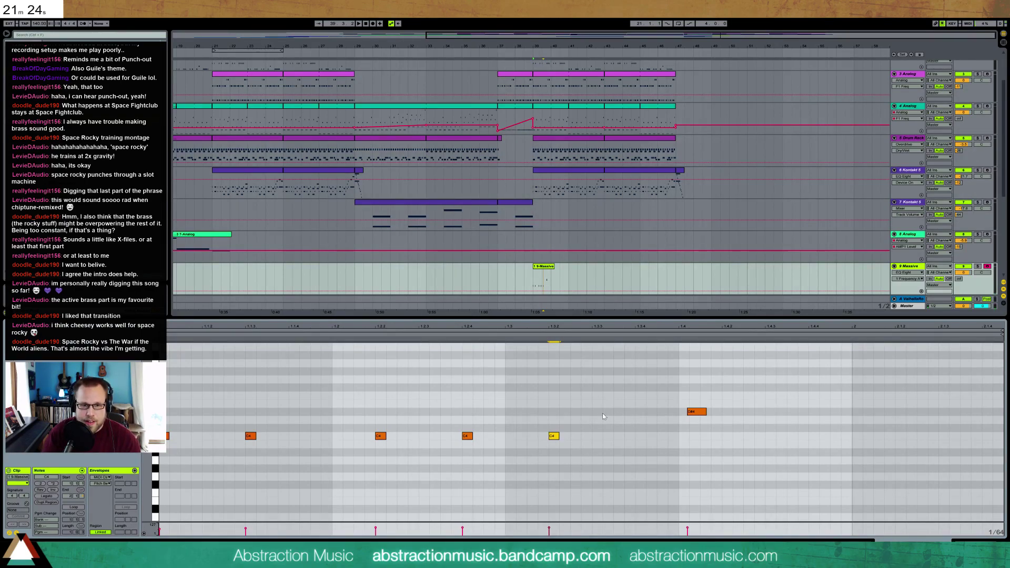
Step: Replace the recorded D#4 with short D#4, D4 and A#3 notes at 1.3.3, 1.4 and 1.4.3, and play the phrase
{"action": "double_click", "coordinate": [595, 413]}
{"action": "left_click_drag", "start_coordinate": [679, 404], "coordinate": [719, 425]}
{"action": "key", "text": "Delete"}
{"action": "double_click", "coordinate": [680, 420]}
{"action": "double_click", "coordinate": [770, 452]}
{"action": "key", "text": "space"}
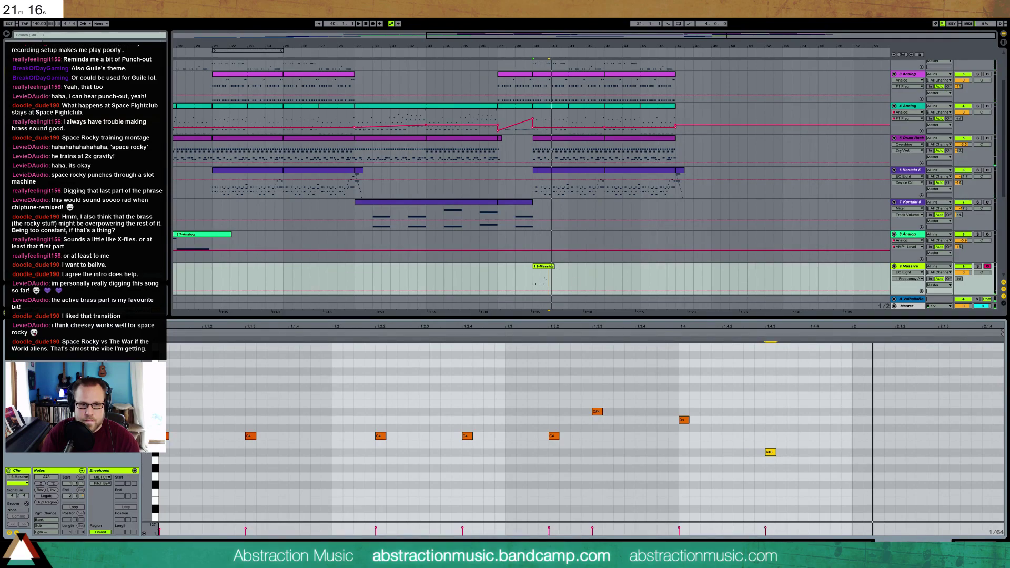
Step: Consolidate the Massive clip to span bars 39 to 41 and duplicate its phrase into the second bar
{"action": "left_click", "coordinate": [547, 271]}
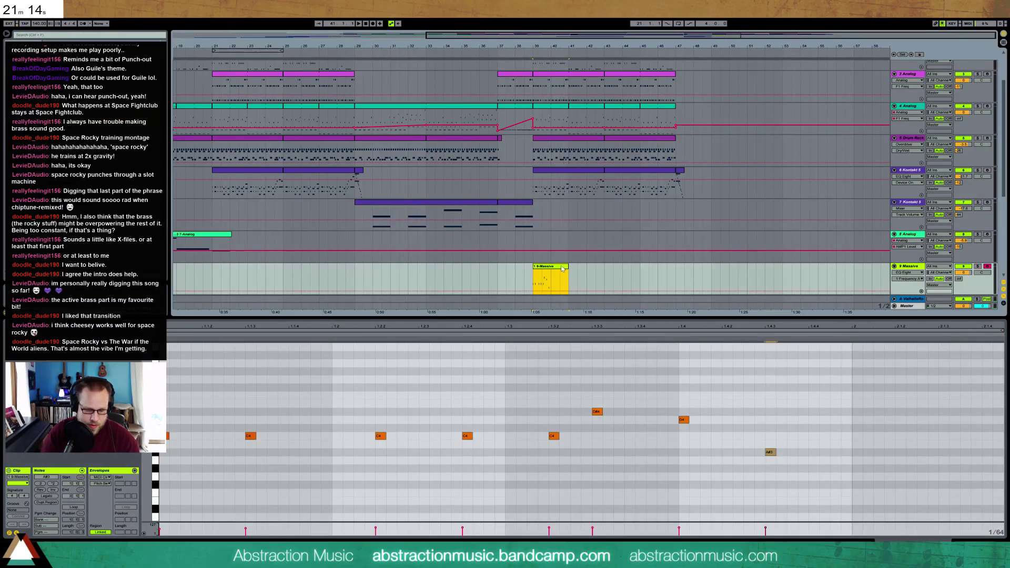
{"action": "key", "text": "ctrl+j"}
{"action": "left_click_drag", "start_coordinate": [579, 348], "coordinate": [166, 401]}
{"action": "key", "text": "ctrl+d"}
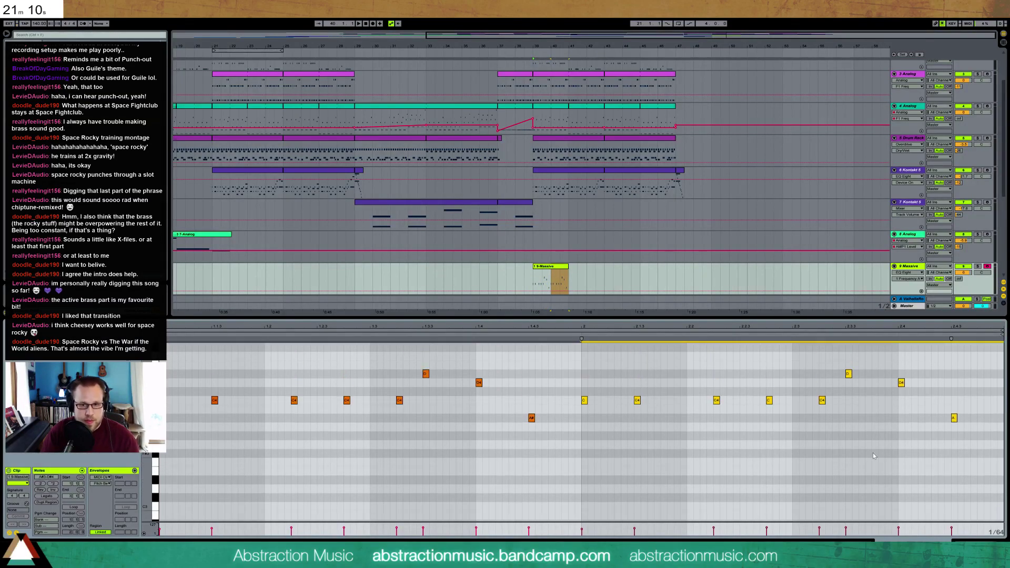
Step: Transpose the last note of the second phrase up seven semitones to F4 and play it back
{"action": "left_click", "coordinate": [954, 418]}
{"action": "key", "text": "Up"}
{"action": "key", "text": "Up"}
{"action": "key", "text": "Up"}
{"action": "key", "text": "Up"}
{"action": "key", "text": "Up"}
{"action": "key", "text": "Up"}
{"action": "key", "text": "Up"}
{"action": "key", "text": "space"}
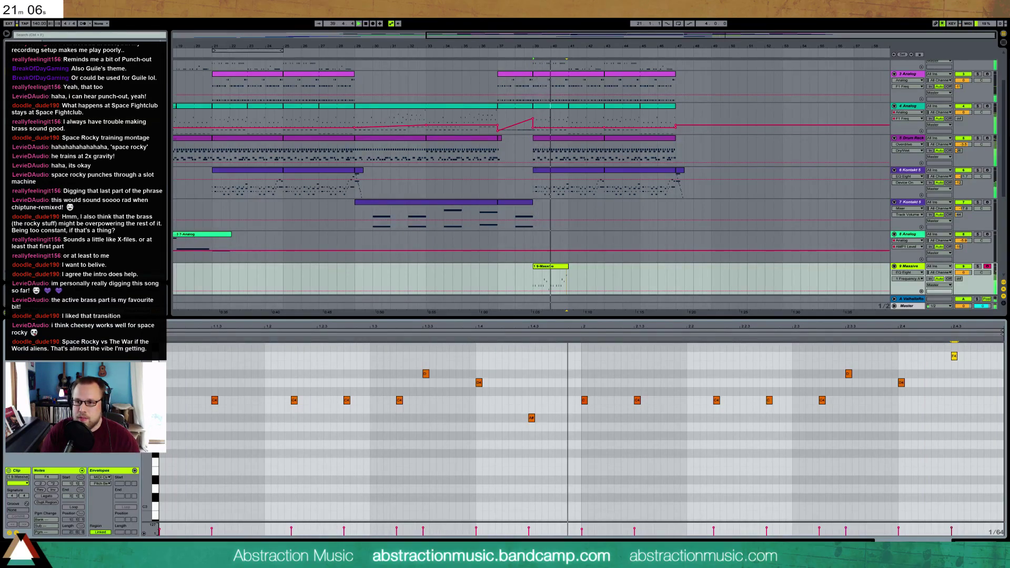
Step: Add an F4 note just before 2.4 in the second phrase and play the result
{"action": "key", "text": "space"}
{"action": "left_click", "coordinate": [874, 377]}
{"action": "scroll", "coordinate": [838, 399], "scroll_direction": "up", "scroll_amount": 3}
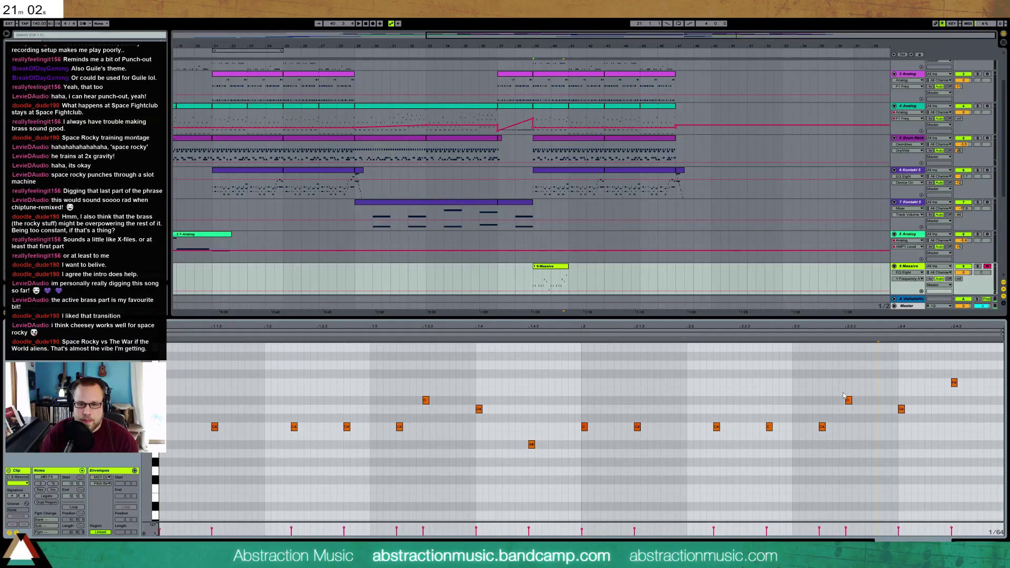
{"action": "key", "text": "space"}
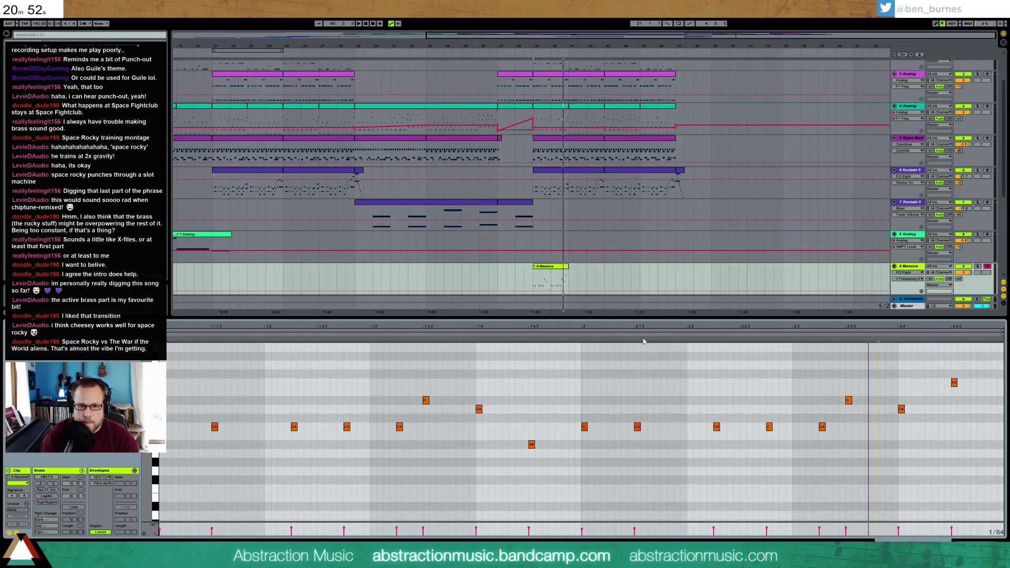
{"action": "left_click", "coordinate": [581, 333]}
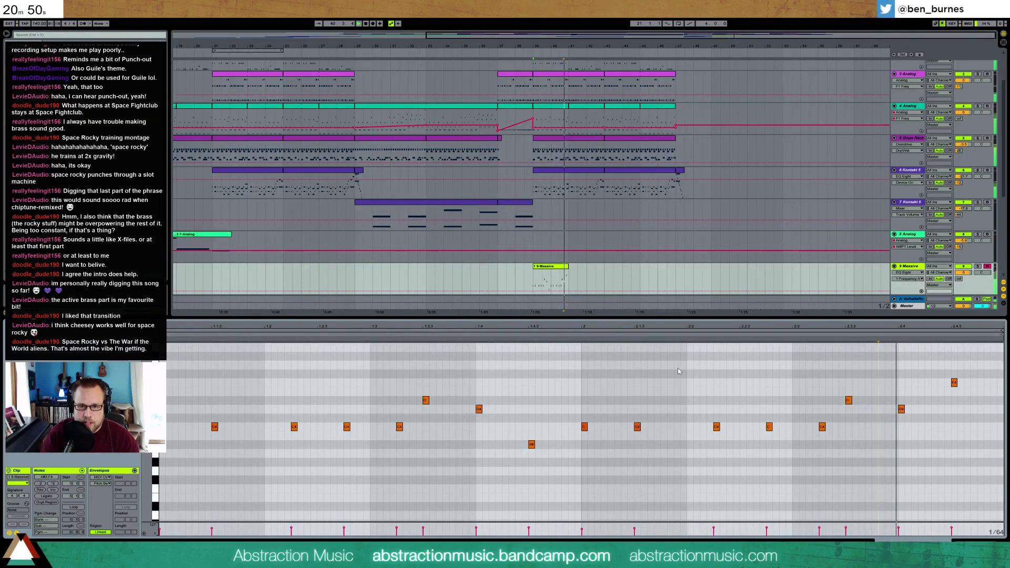
{"action": "double_click", "coordinate": [874, 383]}
{"action": "key", "text": "space"}
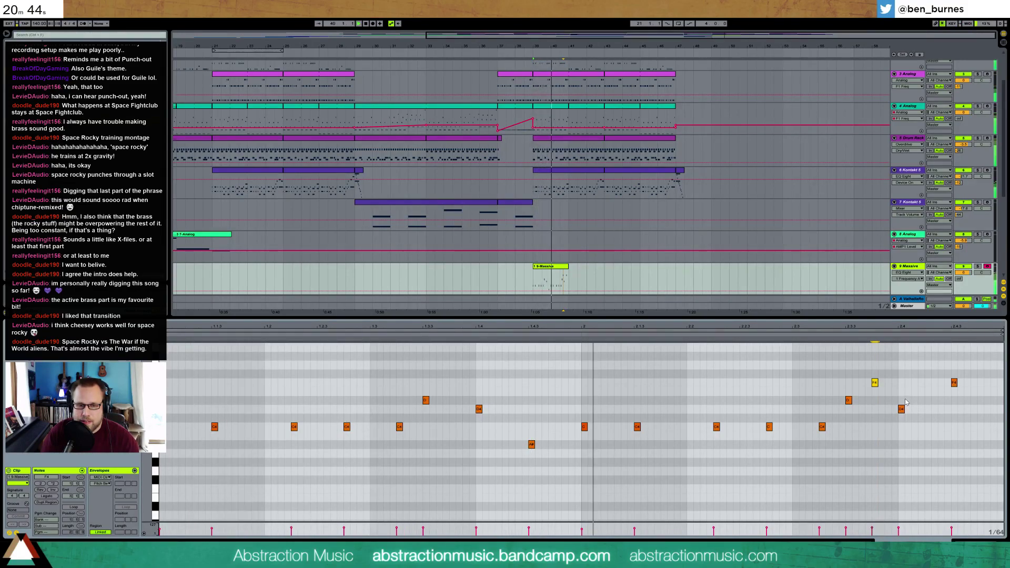
Step: Lower the C4 note at 2.3.2 to A#3 and the D#4 note after it to C4
{"action": "key", "text": "space"}
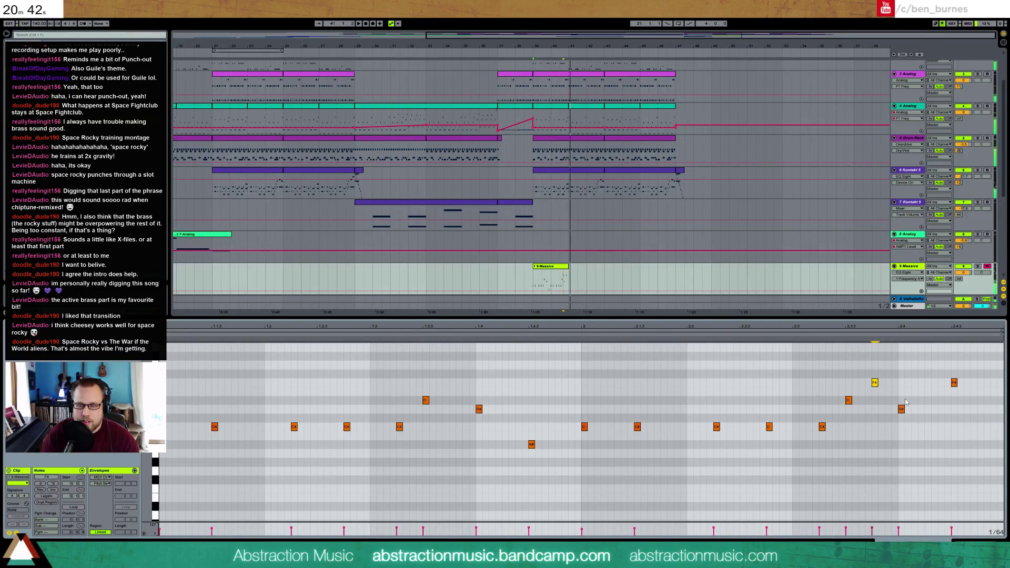
{"action": "left_click_drag", "start_coordinate": [904, 397], "coordinate": [907, 419]}
{"action": "left_click_drag", "start_coordinate": [822, 427], "coordinate": [822, 445]}
{"action": "key", "text": "Down"}
{"action": "key", "text": "Down"}
{"action": "key", "text": "Down"}
Step: Change the next two notes of the second phrase to D4 and D#4 and play back the rising ending
{"action": "left_click_drag", "start_coordinate": [864, 373], "coordinate": [913, 428]}
{"action": "key", "text": "Down"}
{"action": "key", "text": "Down"}
{"action": "key", "text": "Down"}
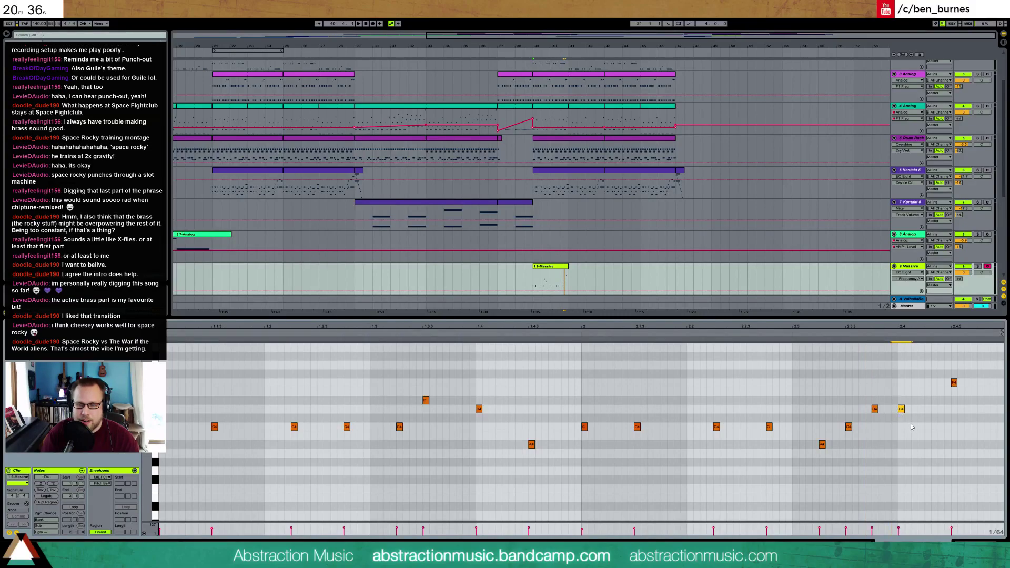
{"action": "key", "text": "Up"}
{"action": "left_click", "coordinate": [789, 332]}
{"action": "left_click", "coordinate": [788, 334]}
{"action": "key", "text": "space"}
{"action": "left_click", "coordinate": [613, 378]}
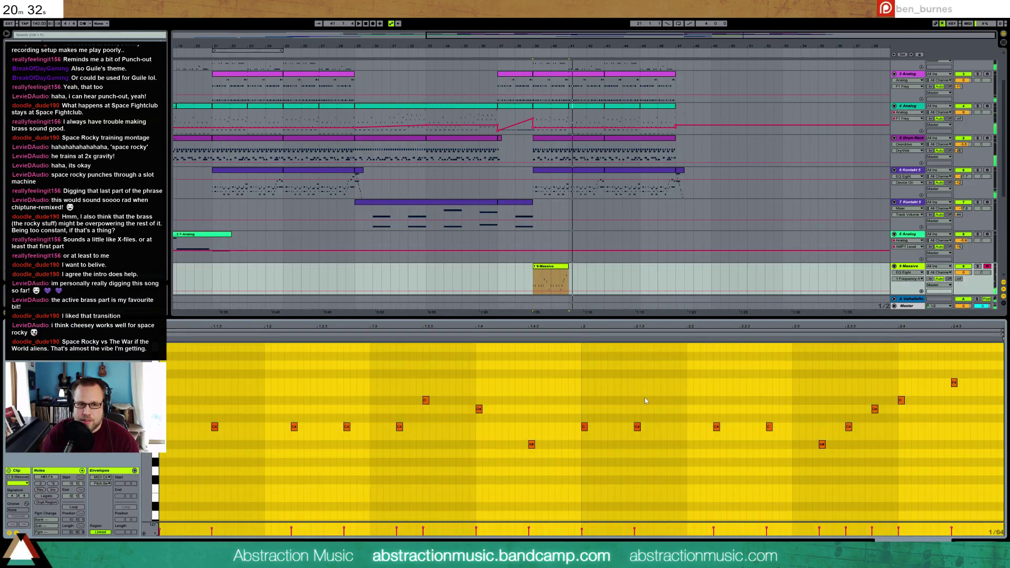
Step: Duplicate the Massive clip in the arrangement so it repeats four times from bar 39 to bar 47
{"action": "left_click", "coordinate": [975, 541]}
{"action": "left_click", "coordinate": [658, 291]}
{"action": "left_click_drag", "start_coordinate": [569, 267], "coordinate": [605, 279]}
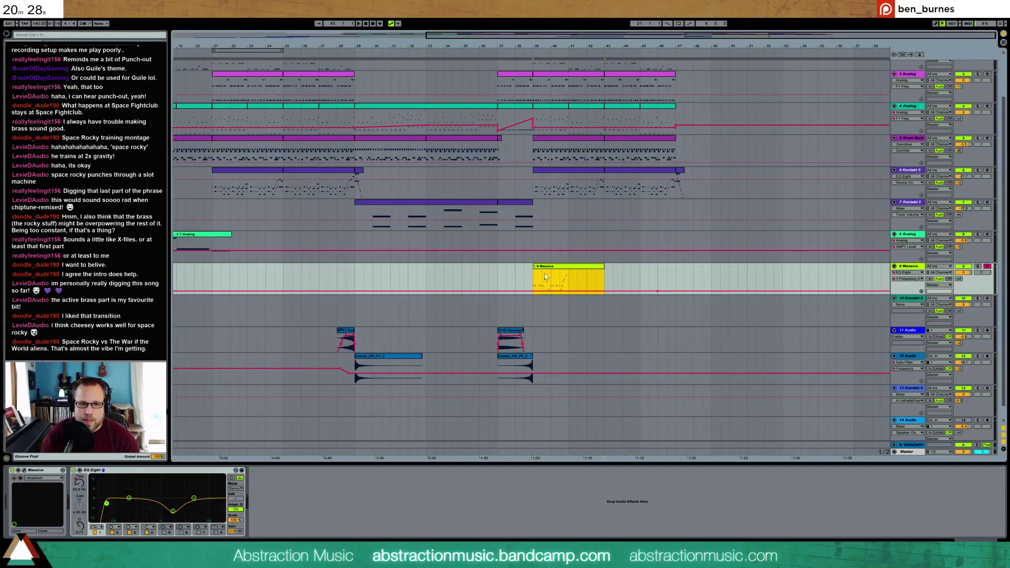
{"action": "key", "text": "ctrl+d"}
{"action": "left_click", "coordinate": [657, 279]}
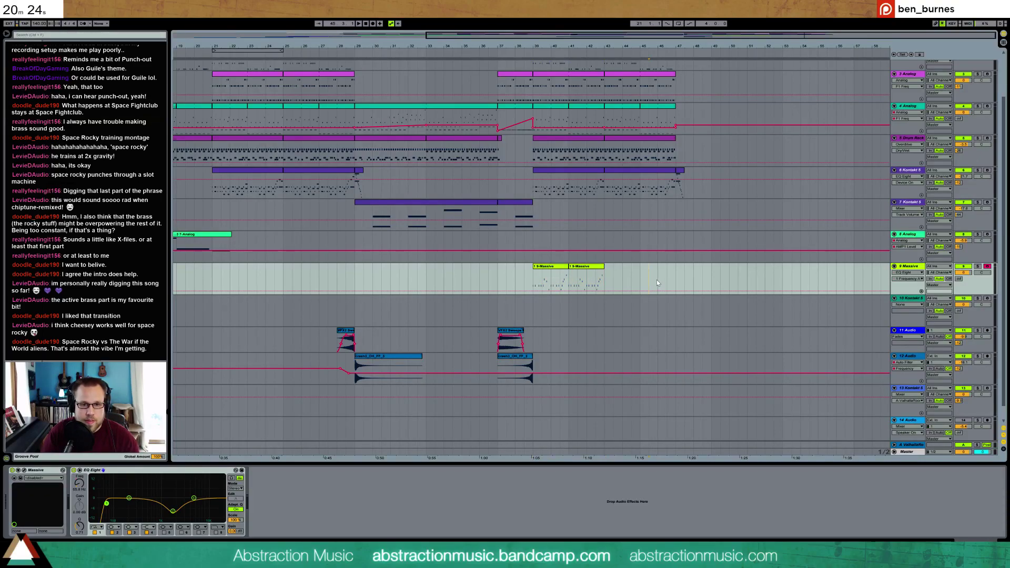
{"action": "left_click_drag", "start_coordinate": [534, 276], "coordinate": [601, 276]}
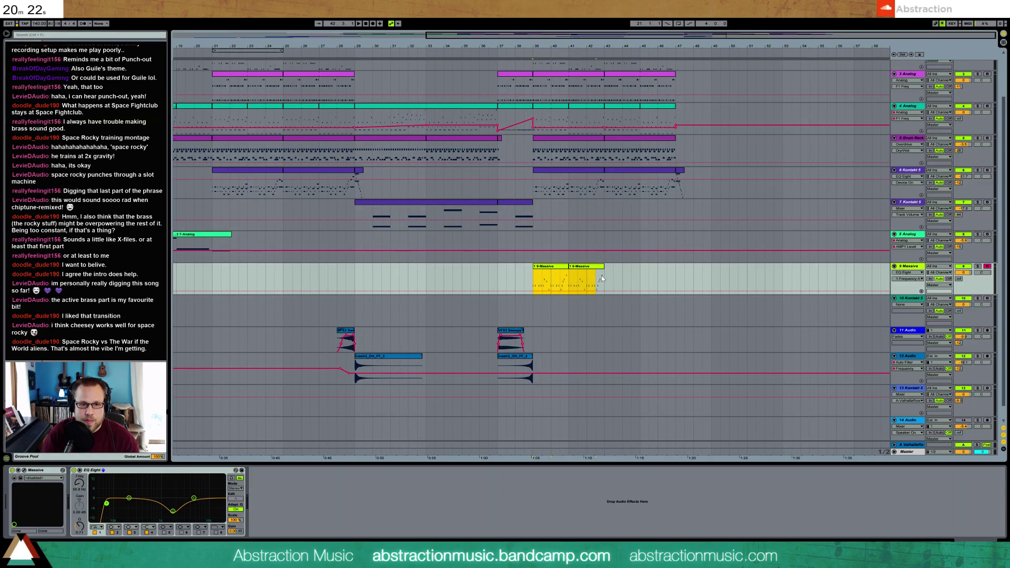
{"action": "key", "text": "ctrl+d"}
Step: Duplicate the 8 Analog track and clear the copied clip and its automation from the new track
{"action": "left_click", "coordinate": [532, 242]}
{"action": "left_click", "coordinate": [531, 242]}
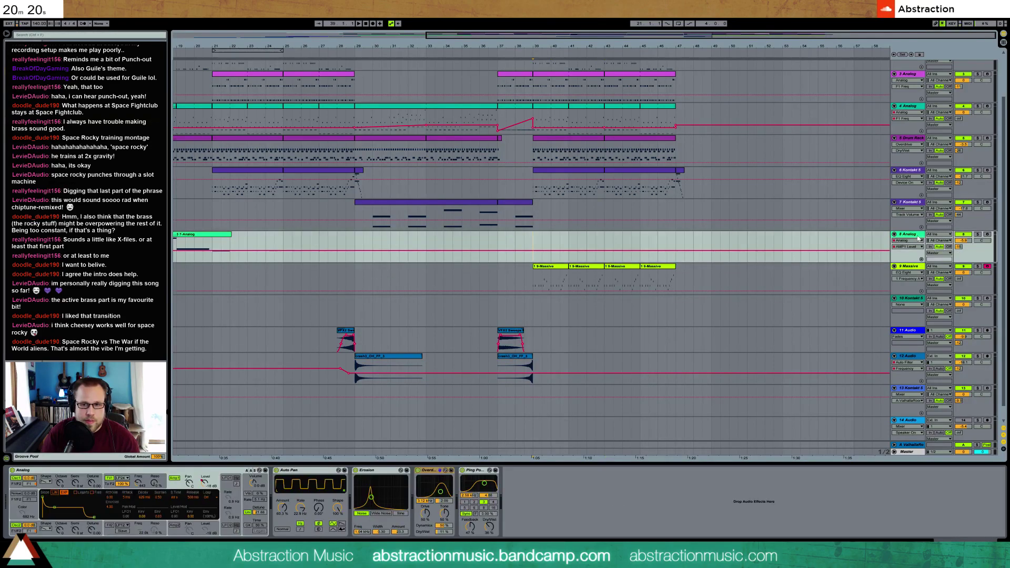
{"action": "key", "text": "ctrl+d"}
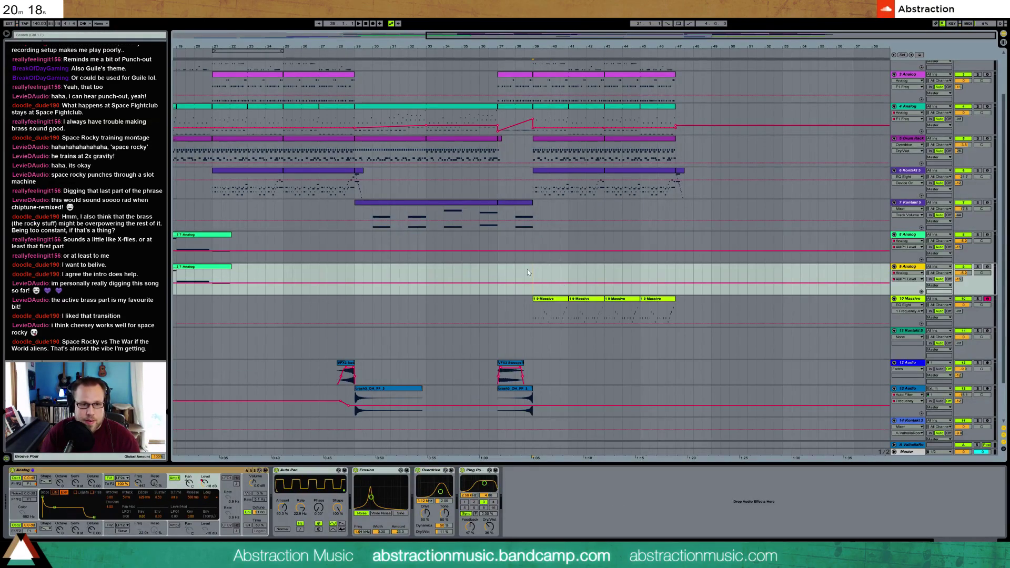
{"action": "left_click_drag", "start_coordinate": [461, 48], "coordinate": [592, 27]}
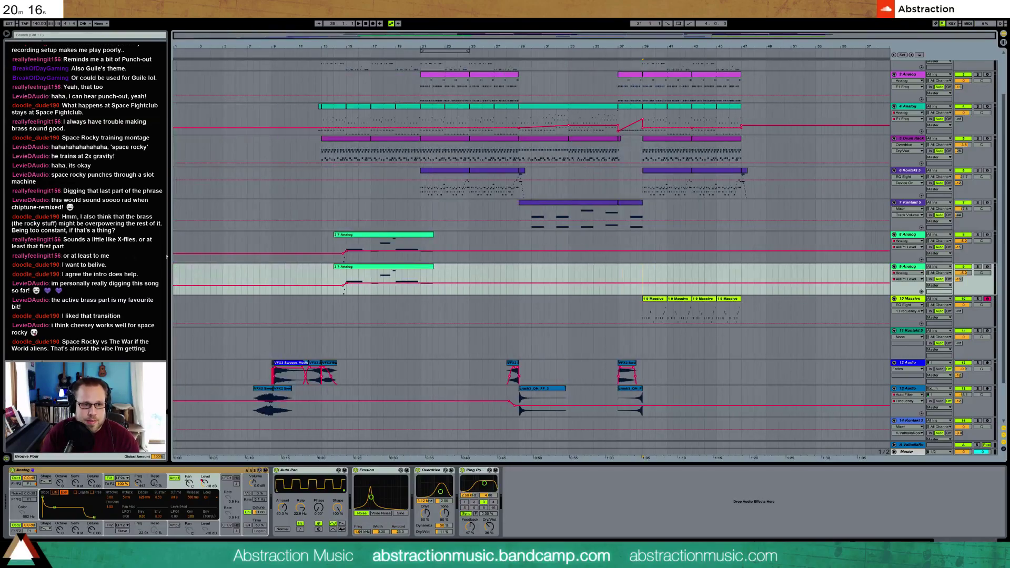
{"action": "left_click_drag", "start_coordinate": [306, 278], "coordinate": [528, 295]}
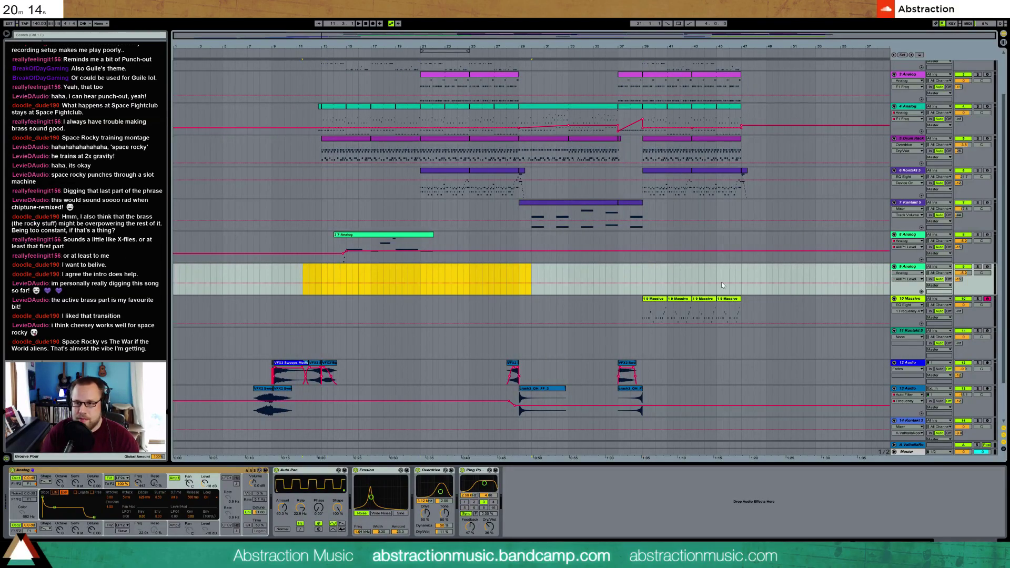
{"action": "left_click", "coordinate": [647, 271]}
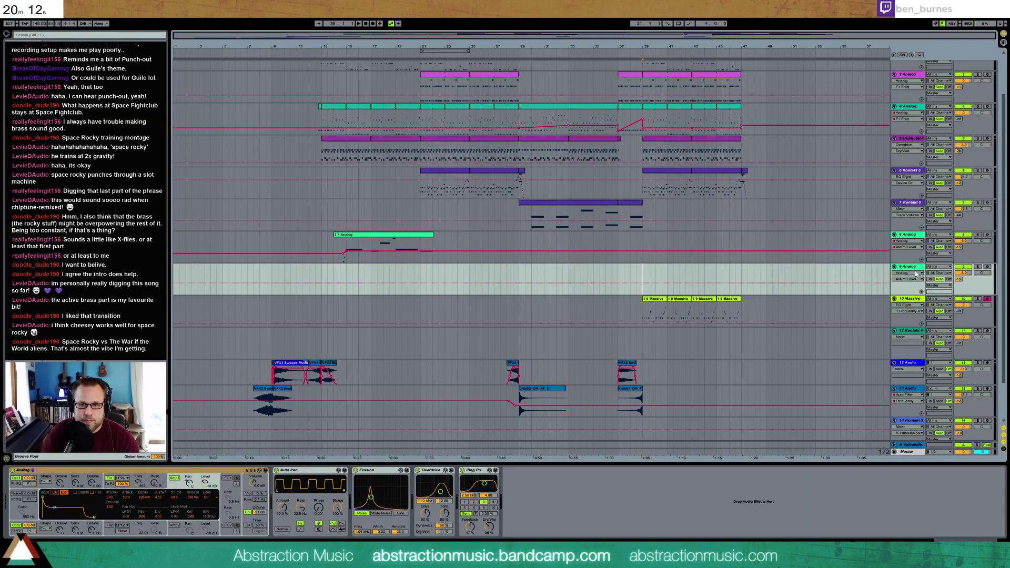
Step: Remove the Auto Pan and Erosion effects from the 9 Analog track
{"action": "left_click", "coordinate": [290, 471]}
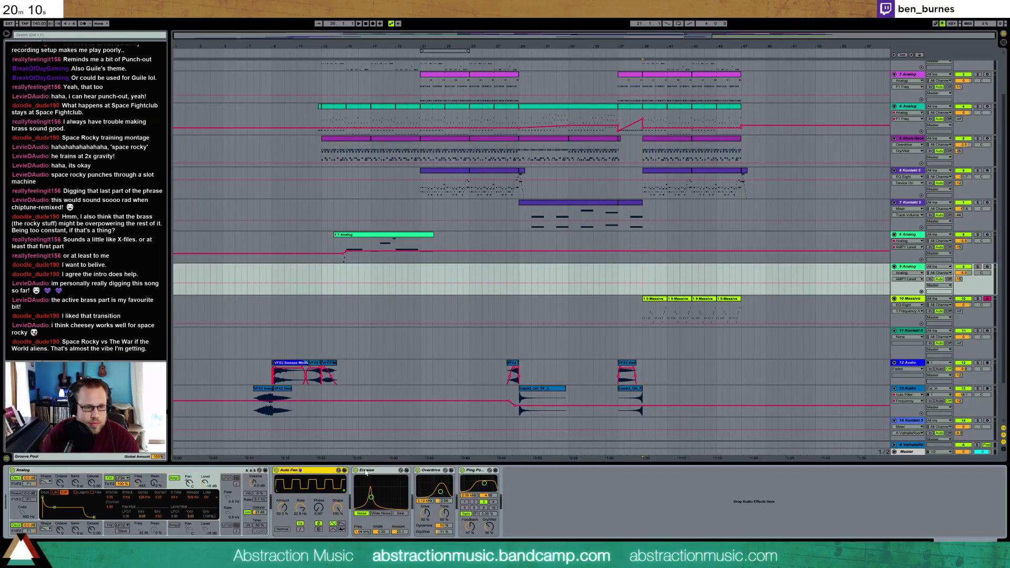
{"action": "key", "text": "Delete"}
{"action": "key", "text": "Delete"}
Step: Arm the 9 Analog track and adjust its synth filter frequency and Overdrive tone and dry/wet mix
{"action": "left_click_drag", "start_coordinate": [306, 533], "coordinate": [306, 524]}
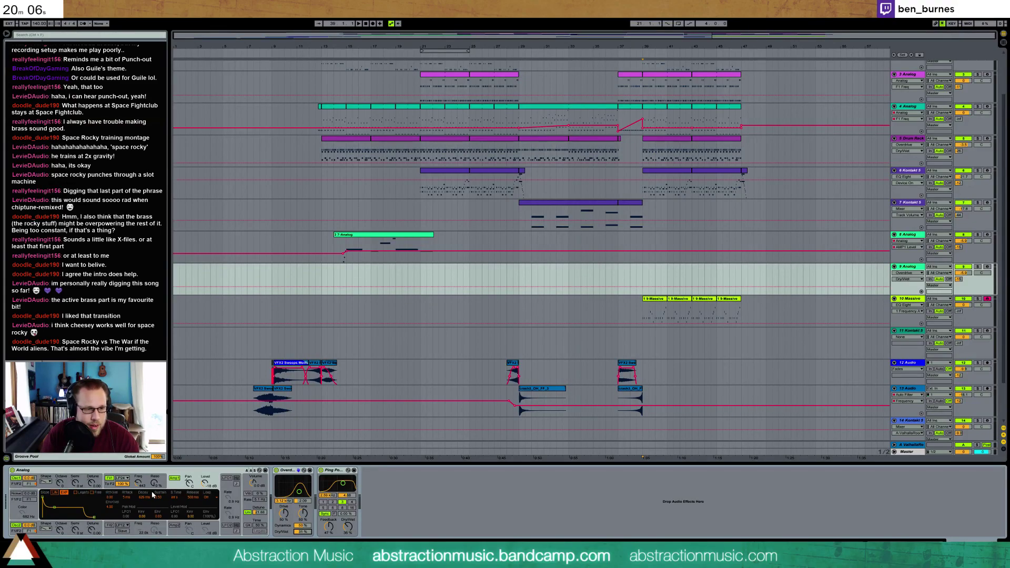
{"action": "mouse_move", "coordinate": [140, 485]}
{"action": "left_mouse_down"}
{"action": "mouse_move", "coordinate": [139, 476]}
{"action": "mouse_move", "coordinate": [139, 487]}
{"action": "left_mouse_up"}
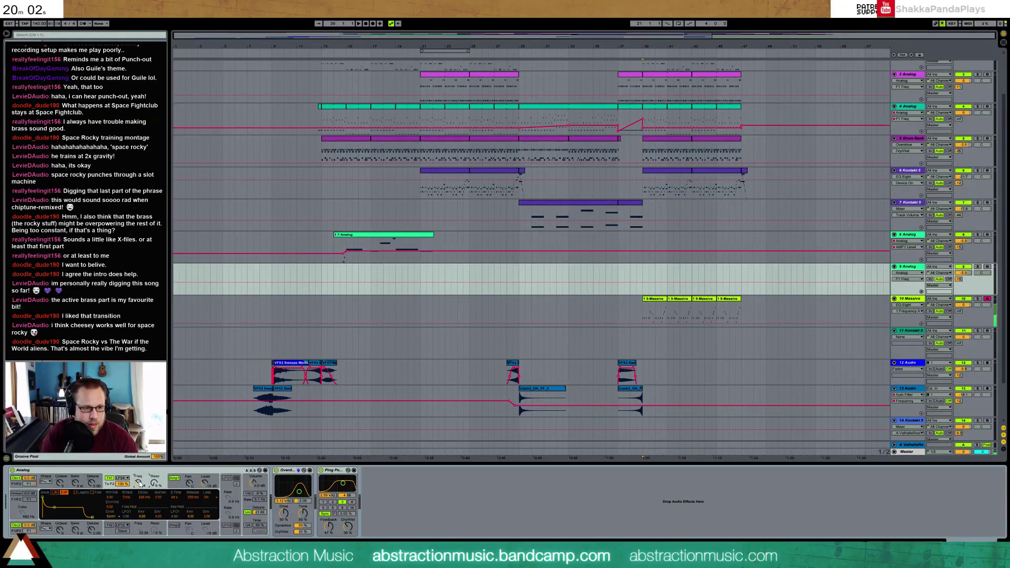
{"action": "left_click", "coordinate": [987, 266]}
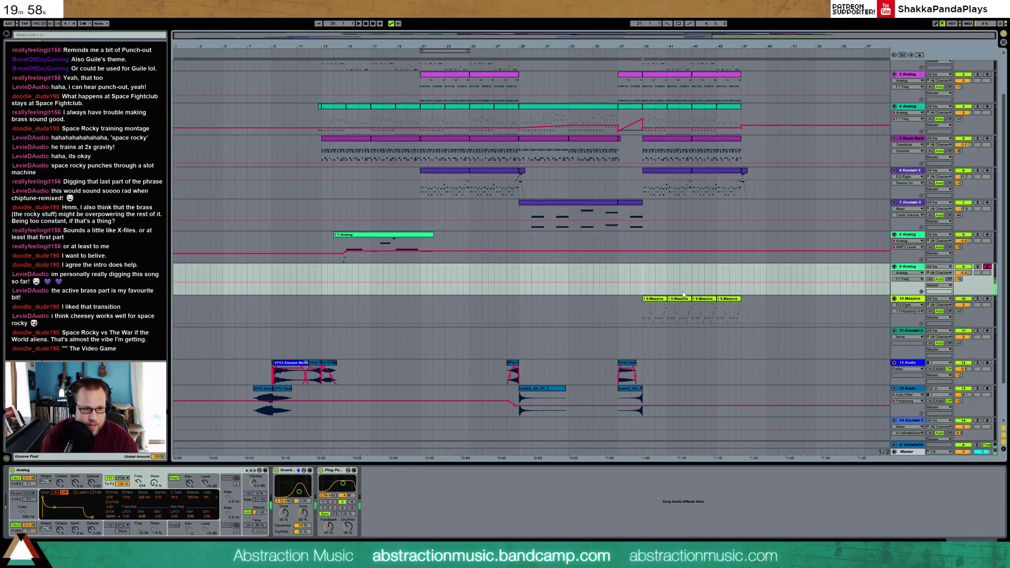
{"action": "mouse_move", "coordinate": [302, 532]}
{"action": "left_mouse_down"}
{"action": "mouse_move", "coordinate": [296, 486]}
{"action": "mouse_move", "coordinate": [284, 503]}
{"action": "mouse_move", "coordinate": [303, 516]}
{"action": "left_mouse_up"}
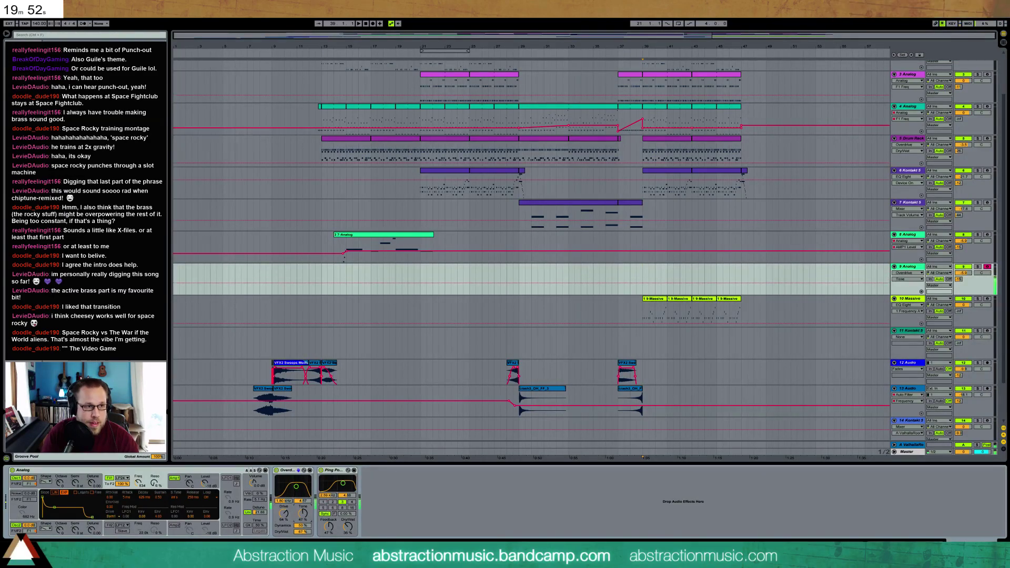
Step: Insert an EQ Eight between Overdrive and Ping Pong Delay, and adjust the delay's feedback and dry/wet mix
{"action": "left_click_drag", "start_coordinate": [100, 121], "coordinate": [318, 499]}
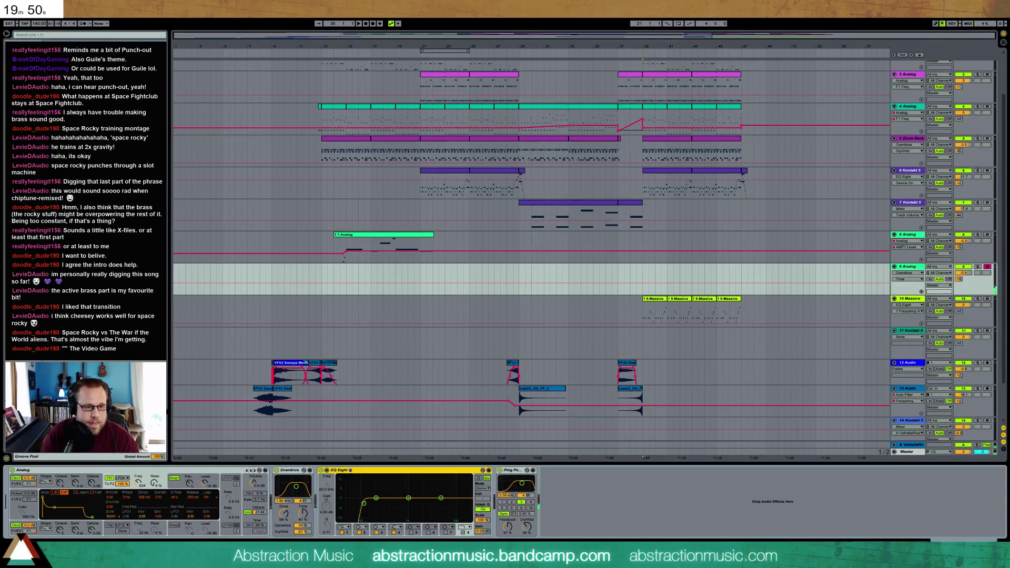
{"action": "mouse_move", "coordinate": [510, 526]}
{"action": "left_mouse_down"}
{"action": "mouse_move", "coordinate": [510, 535]}
{"action": "mouse_move", "coordinate": [526, 533]}
{"action": "left_mouse_up"}
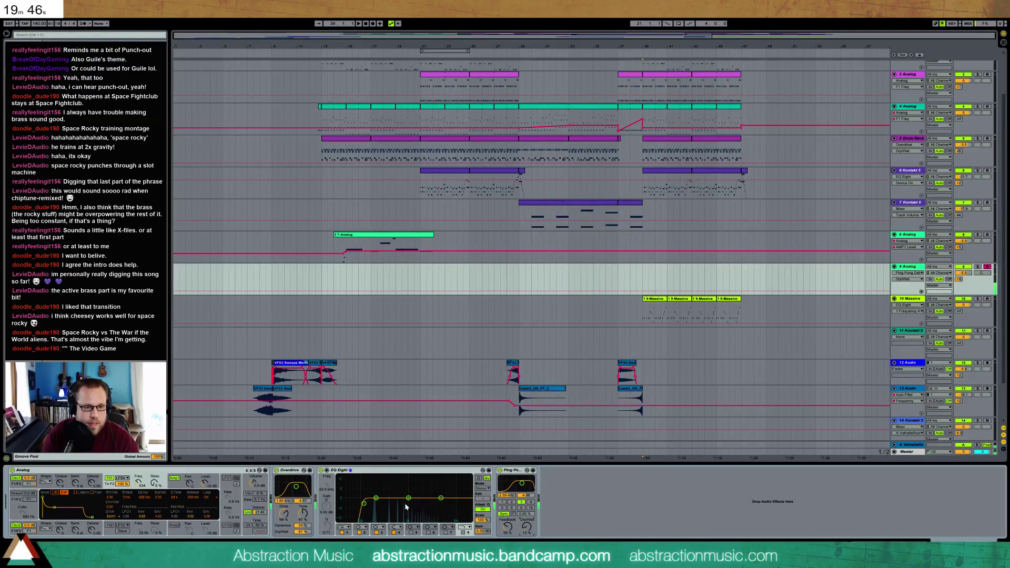
{"action": "left_click_drag", "start_coordinate": [508, 526], "coordinate": [507, 518]}
{"action": "left_click_drag", "start_coordinate": [527, 527], "coordinate": [513, 536]}
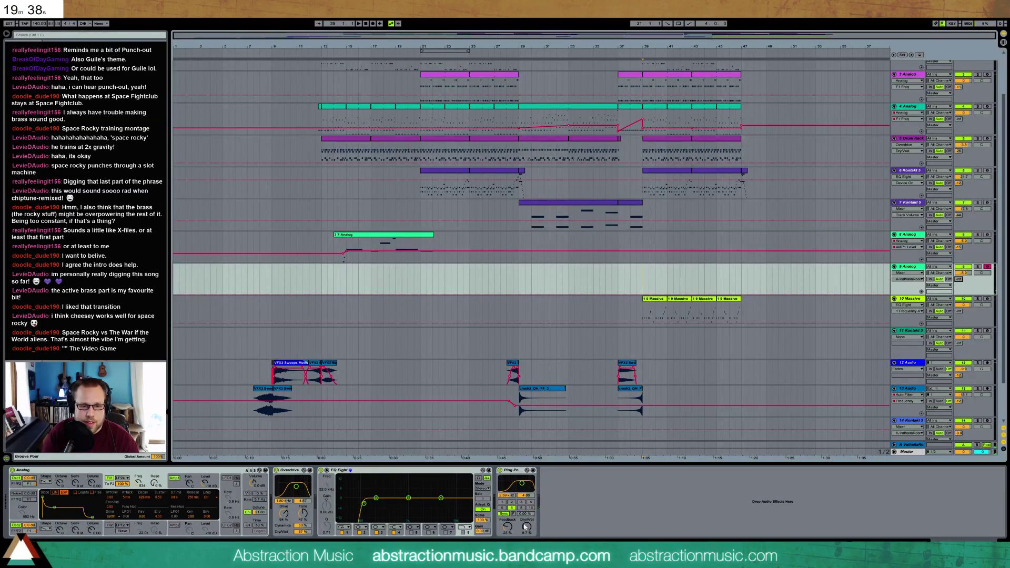
{"action": "left_click_drag", "start_coordinate": [525, 527], "coordinate": [514, 528]}
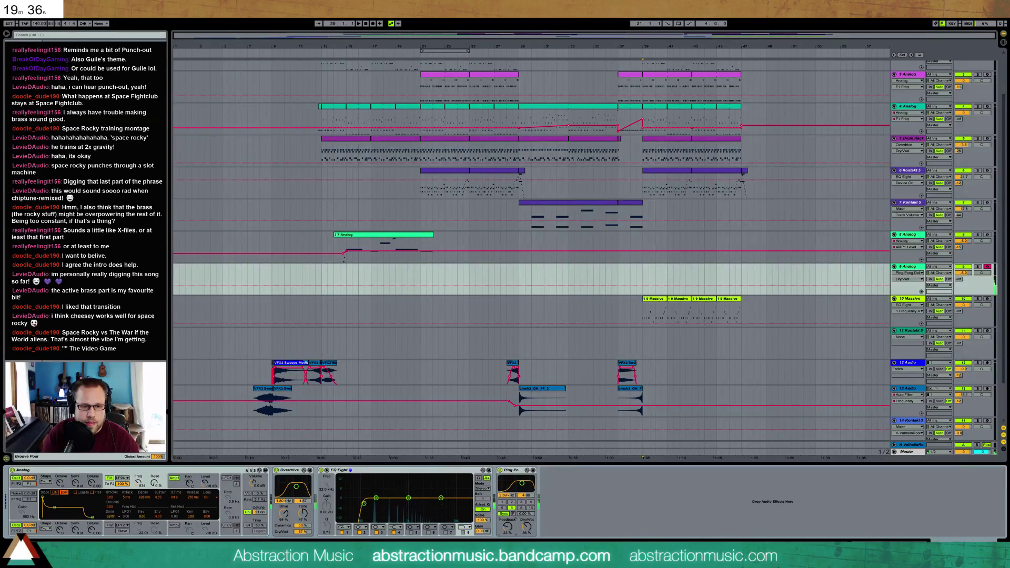
Step: Turn on glide in the 9 Analog synth, set its voices to Mono and reduce the glide time
{"action": "left_click", "coordinate": [247, 525]}
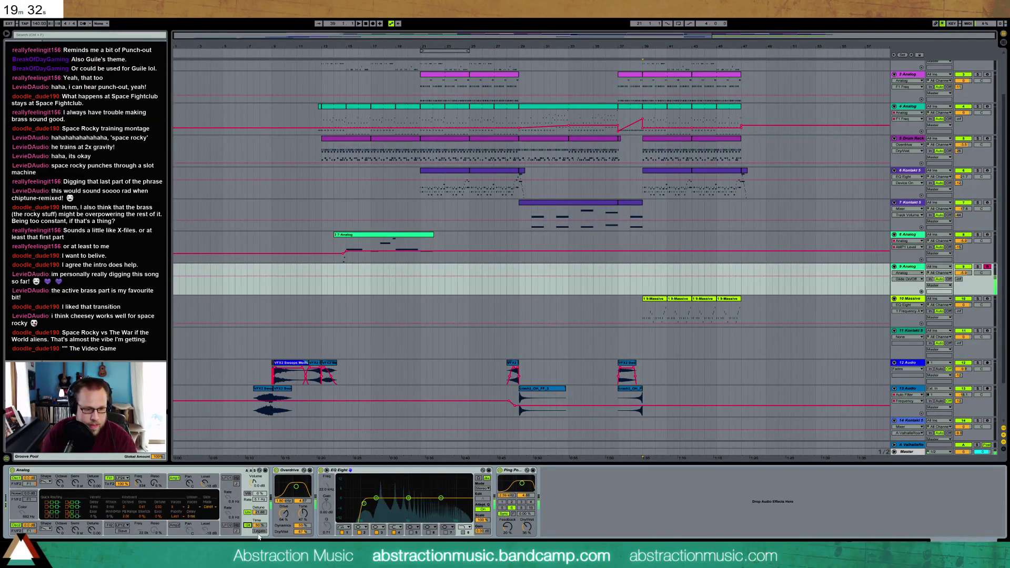
{"action": "left_click", "coordinate": [176, 508]}
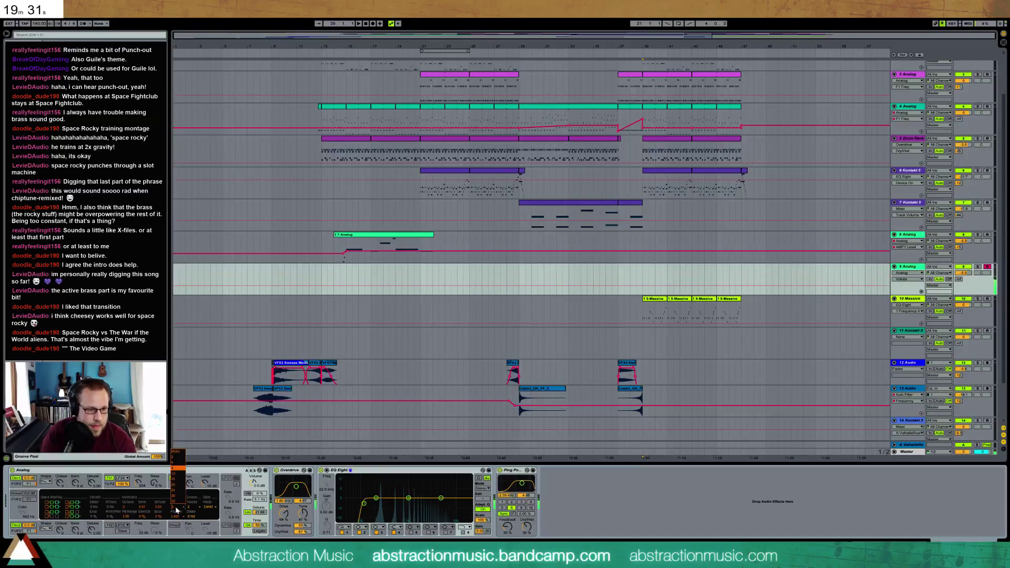
{"action": "left_click", "coordinate": [177, 454]}
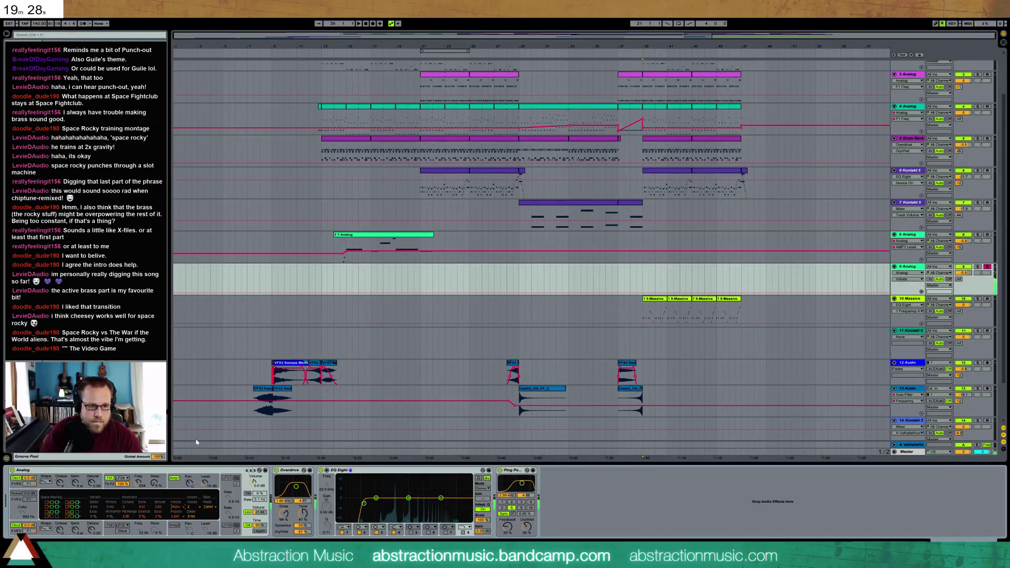
{"action": "left_click_drag", "start_coordinate": [260, 527], "coordinate": [260, 532]}
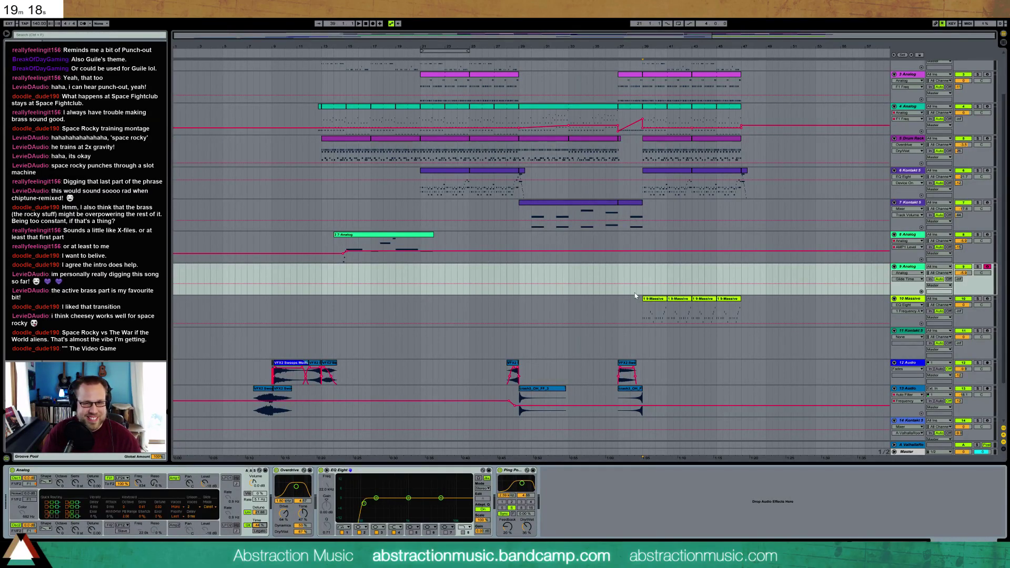
Step: Record a long gliding melody on the 9 Analog track from bar 37 to about bar 55
{"action": "left_click", "coordinate": [626, 275]}
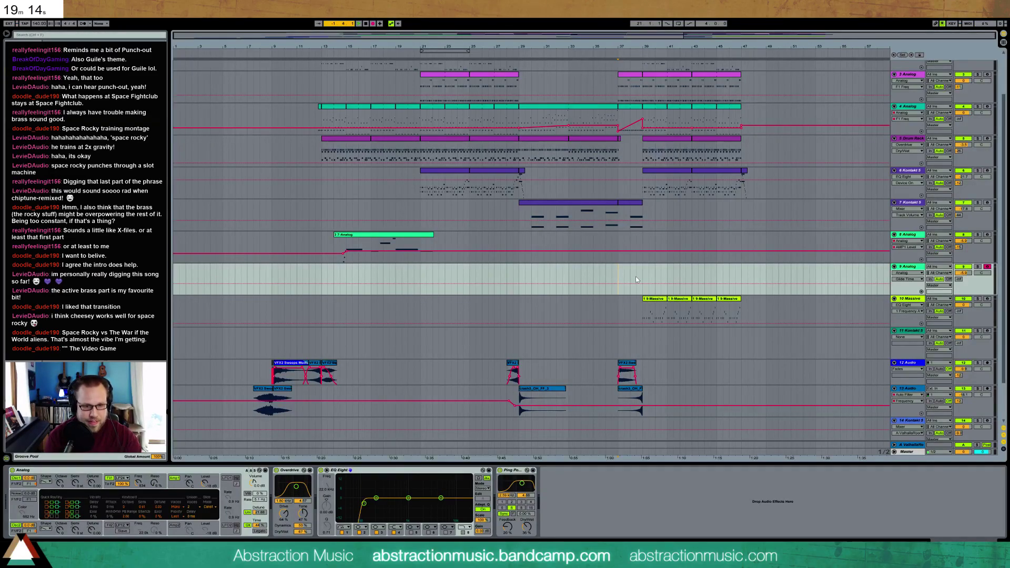
{"action": "key", "text": "F9"}
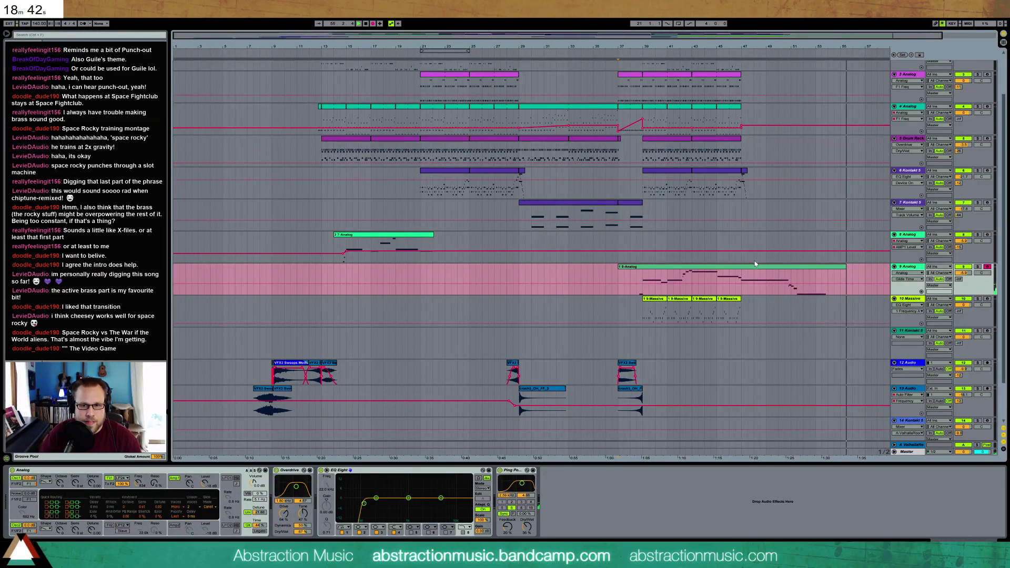
{"action": "key", "text": "space"}
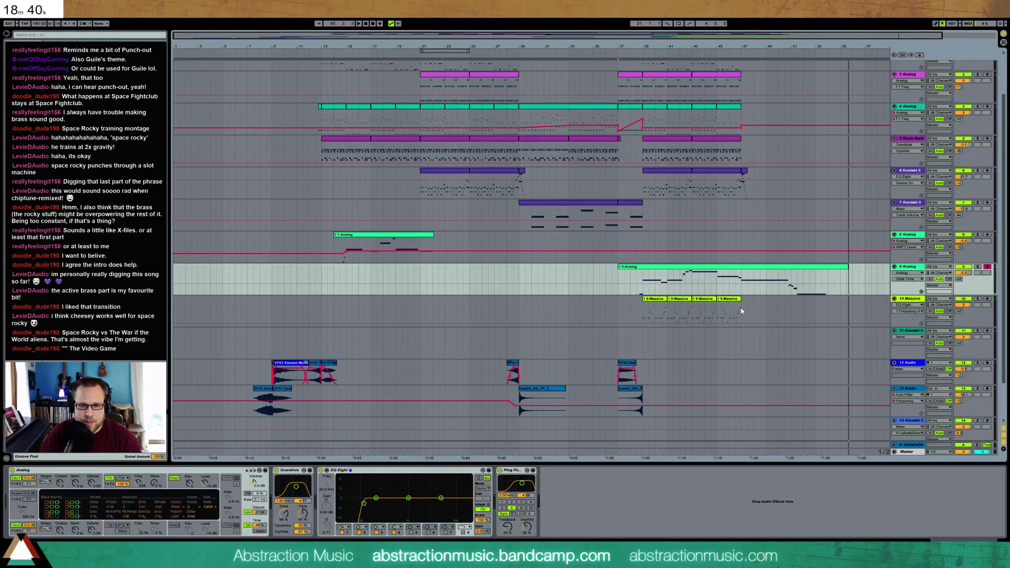
Step: Duplicate the four Massive clips so the part continues from bar 47 to bar 55
{"action": "left_click", "coordinate": [640, 314], "text": "shift"}
{"action": "key", "text": "ctrl+d"}
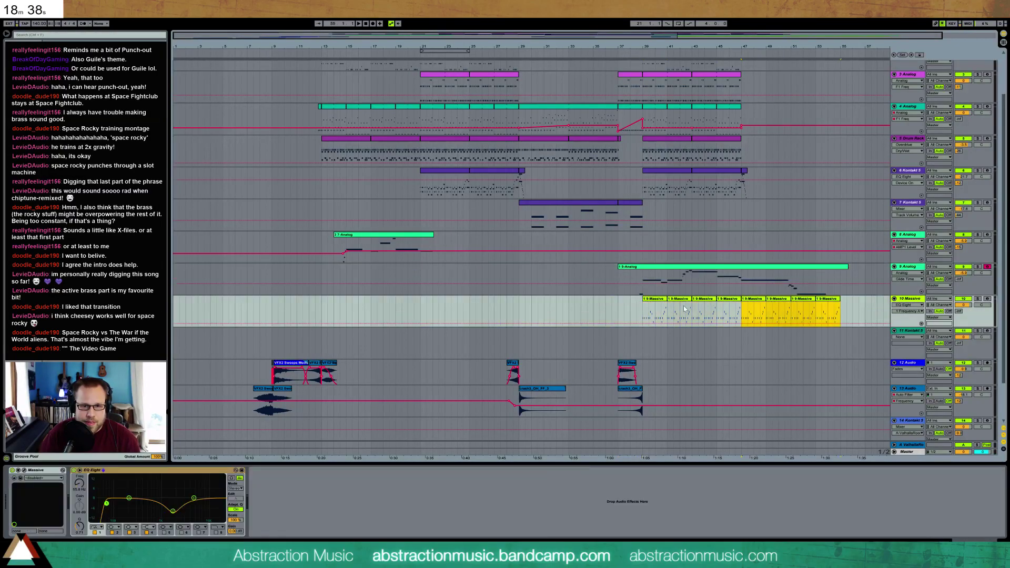
{"action": "left_click", "coordinate": [824, 302]}
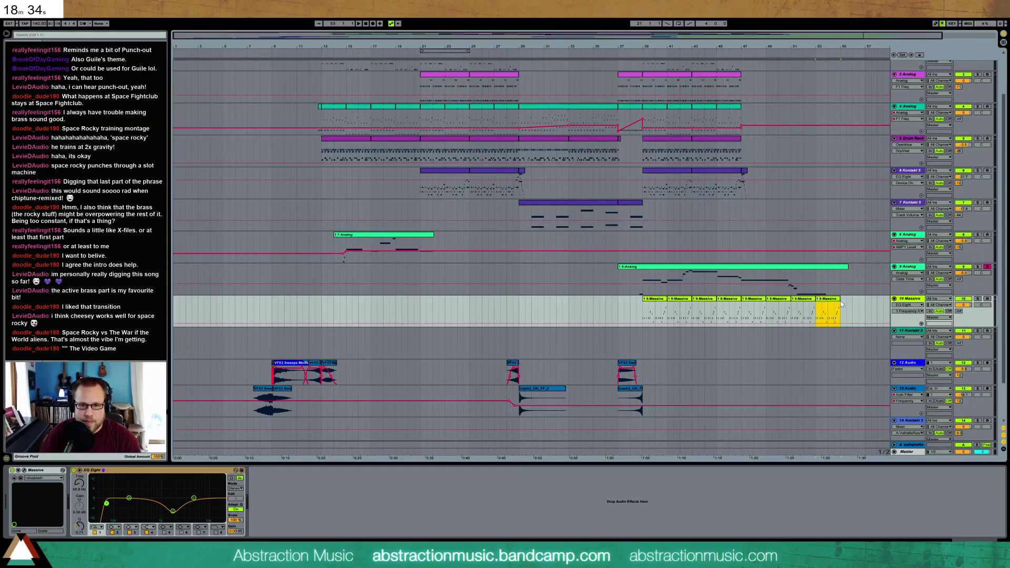
Step: Lower the 9 Analog track's volume and play the arrangement back from bar 37
{"action": "left_click_drag", "start_coordinate": [966, 274], "coordinate": [966, 284]}
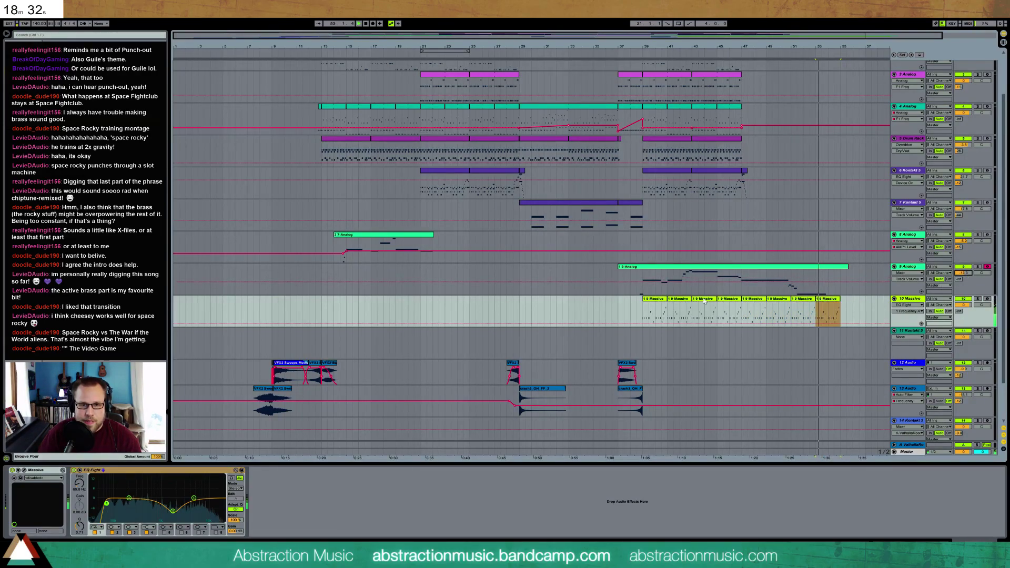
{"action": "left_click", "coordinate": [620, 279]}
{"action": "key", "text": "space"}
{"action": "left_click", "coordinate": [915, 308]}
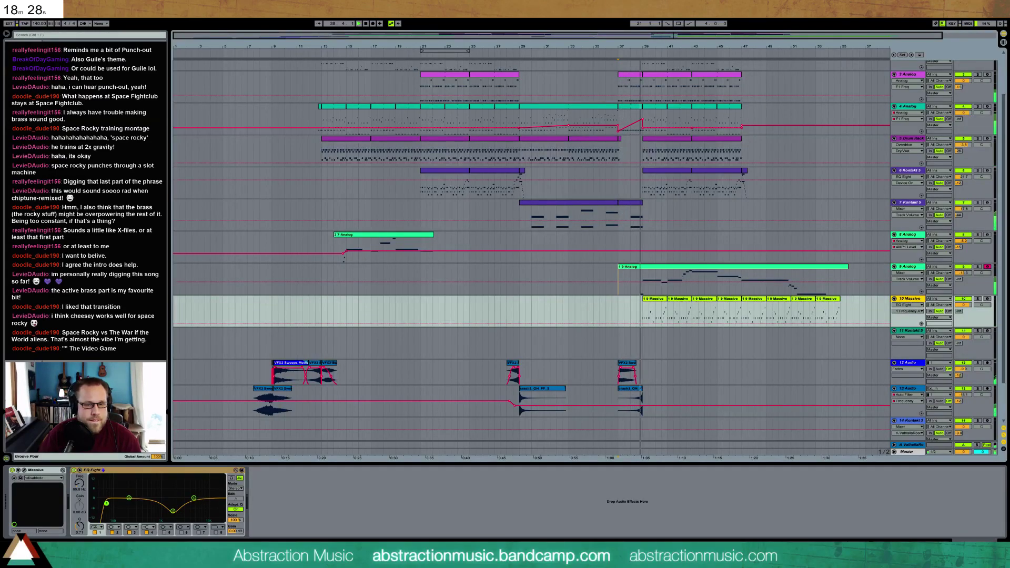
Step: Duplicate the bar 39 to 47 section of tracks 1 to 5 into bars 47 to 55
{"action": "scroll", "coordinate": [703, 171], "scroll_direction": "up", "scroll_amount": 3}
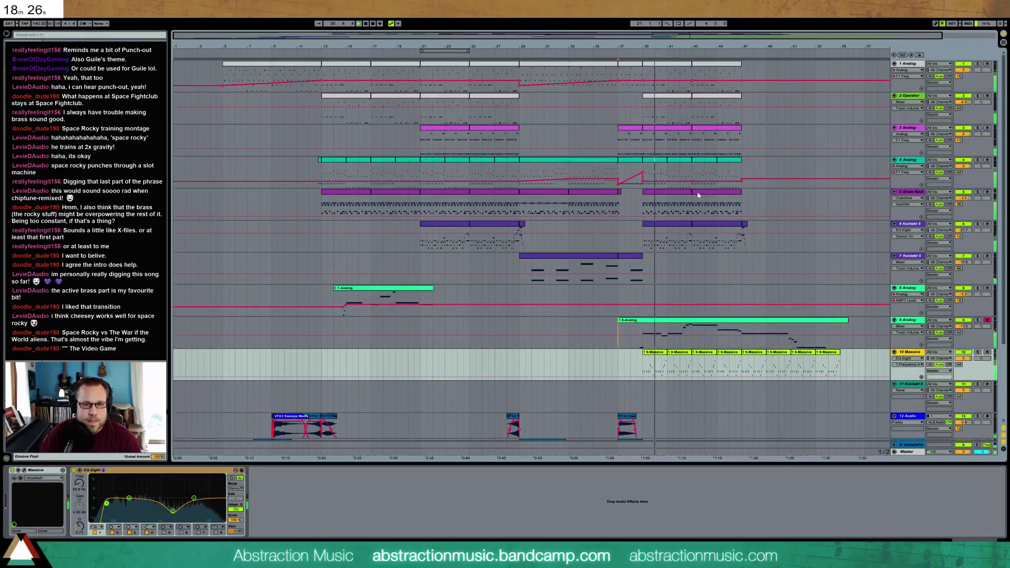
{"action": "left_click_drag", "start_coordinate": [643, 204], "coordinate": [742, 75]}
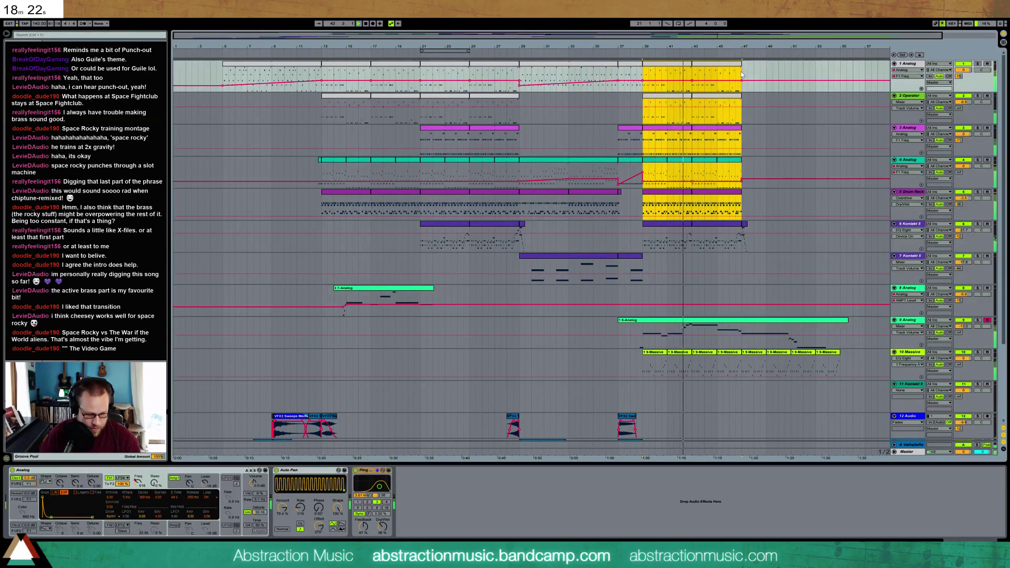
{"action": "key", "text": "ctrl+d"}
Step: Replace the 1 Analog material at bars 47 to 55 with a copy of that track's opening clip
{"action": "left_click", "coordinate": [307, 63]}
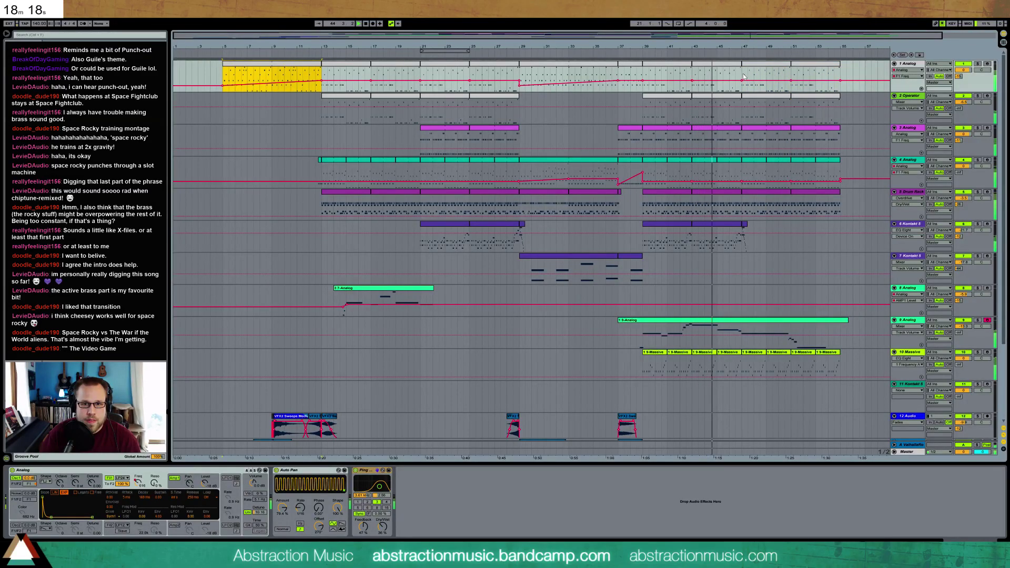
{"action": "left_click", "coordinate": [742, 72]}
{"action": "key", "text": "ctrl+v"}
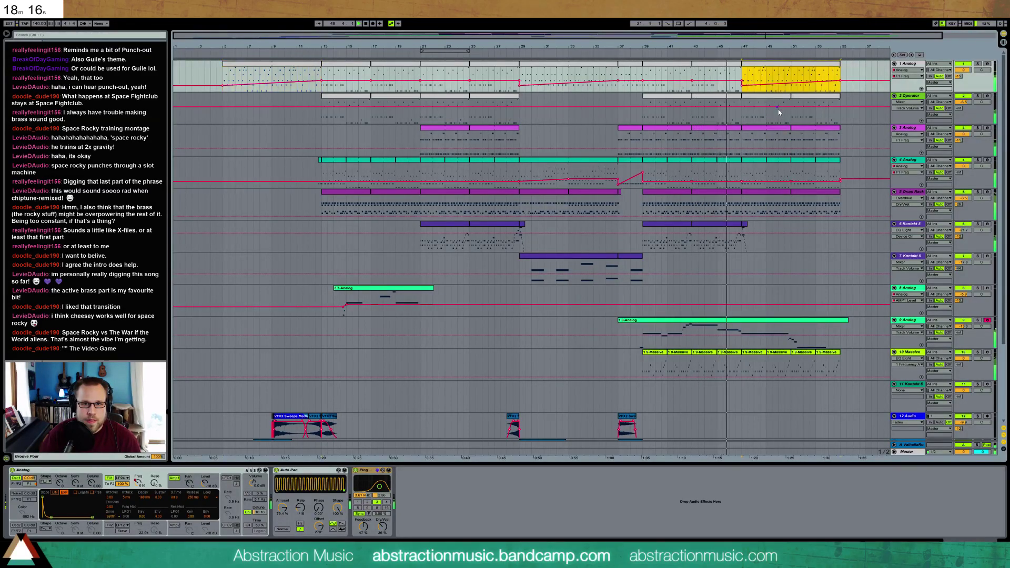
Step: Delete the two Operator clips between bars 47 and 55
{"action": "left_click", "coordinate": [776, 96]}
{"action": "key", "text": "Delete"}
{"action": "left_click", "coordinate": [805, 96]}
{"action": "key", "text": "Delete"}
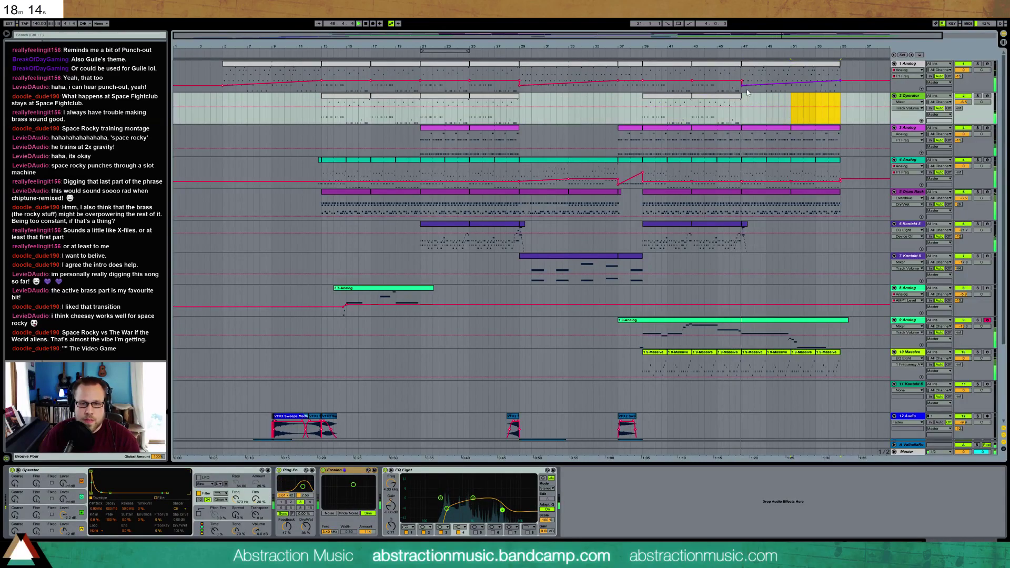
Step: Reshape the filter frequency automation on 1 Analog and 4 Analog to fall gradually from bar 47 to bar 55
{"action": "left_click", "coordinate": [742, 85]}
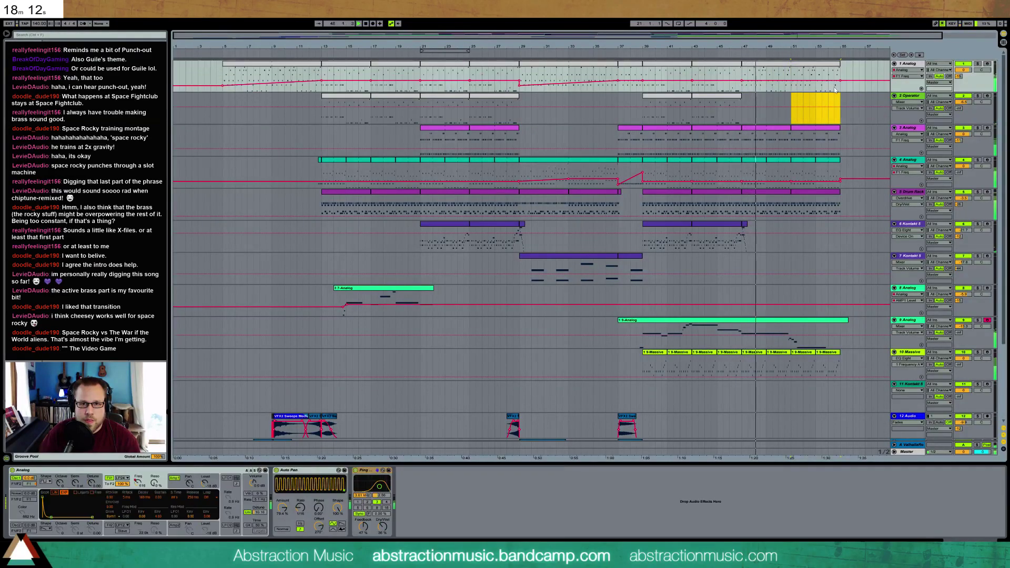
{"action": "left_click", "coordinate": [847, 85]}
{"action": "left_click_drag", "start_coordinate": [846, 84], "coordinate": [846, 91]}
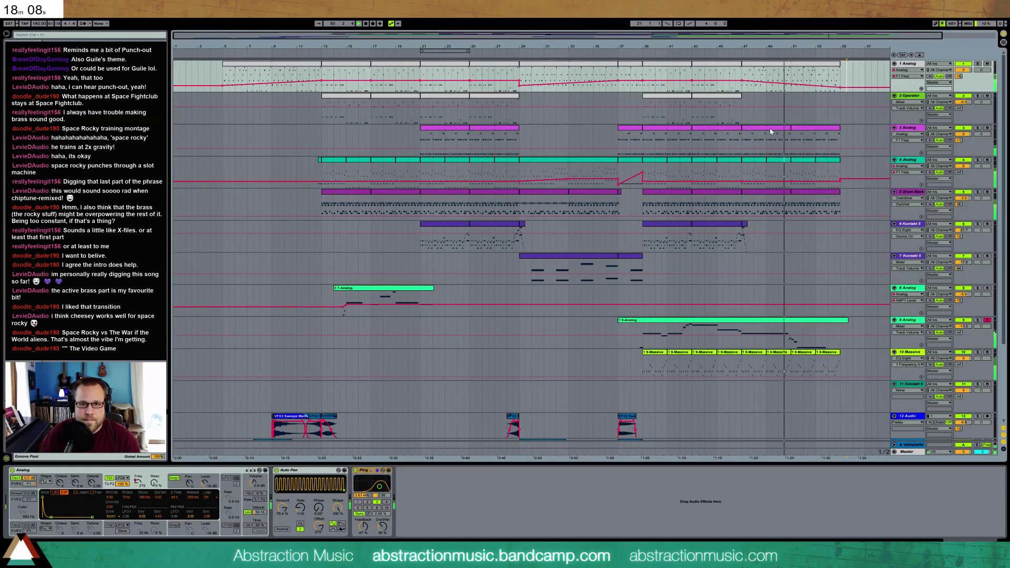
{"action": "left_click", "coordinate": [758, 175]}
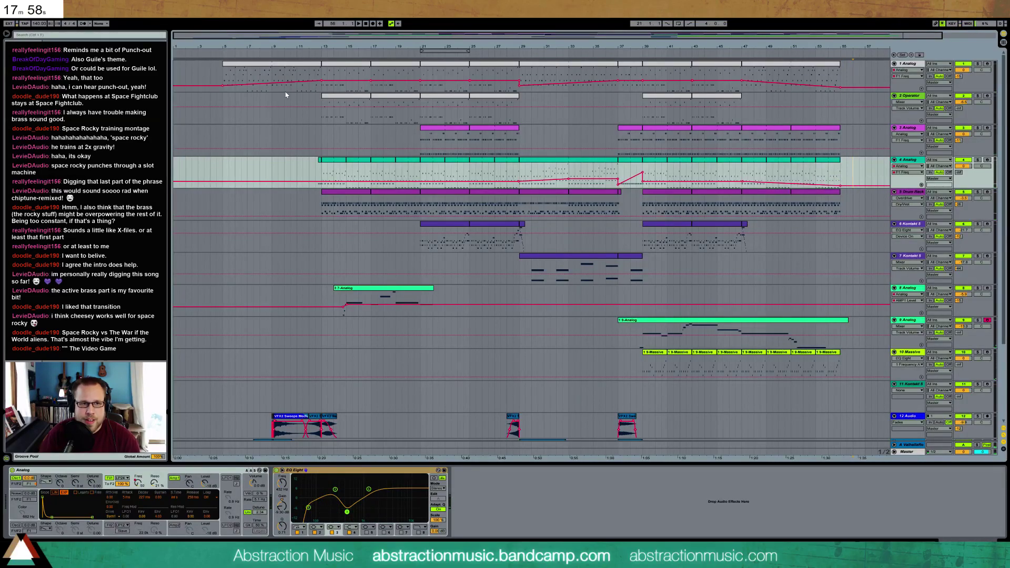
Step: Duplicate the 1 Analog clip at bars 47 to 55 so the part continues until bar 63
{"action": "left_click_drag", "start_coordinate": [572, 35], "coordinate": [590, 34]}
{"action": "left_click_drag", "start_coordinate": [724, 67], "coordinate": [819, 68]}
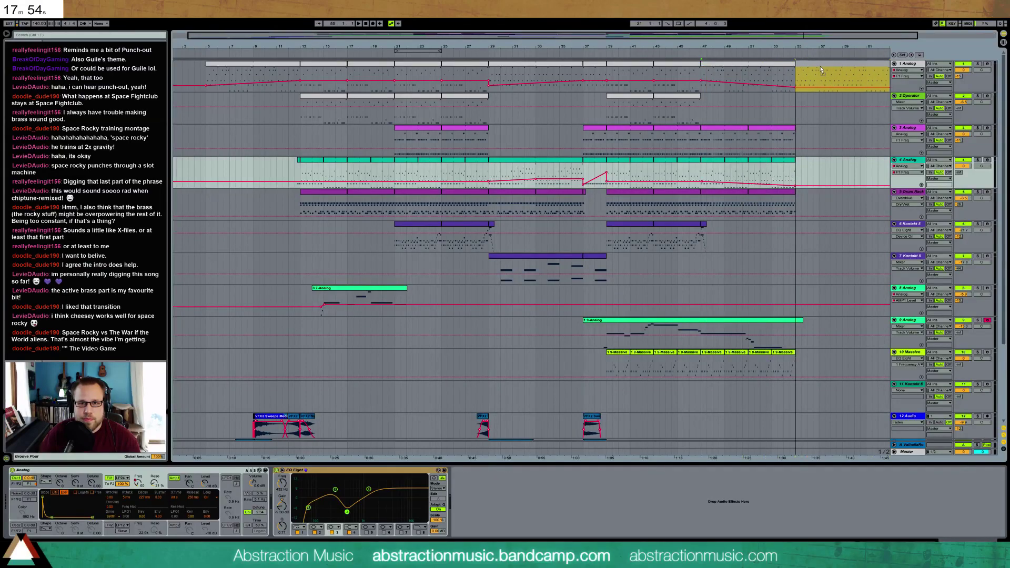
{"action": "key", "text": "ctrl+d"}
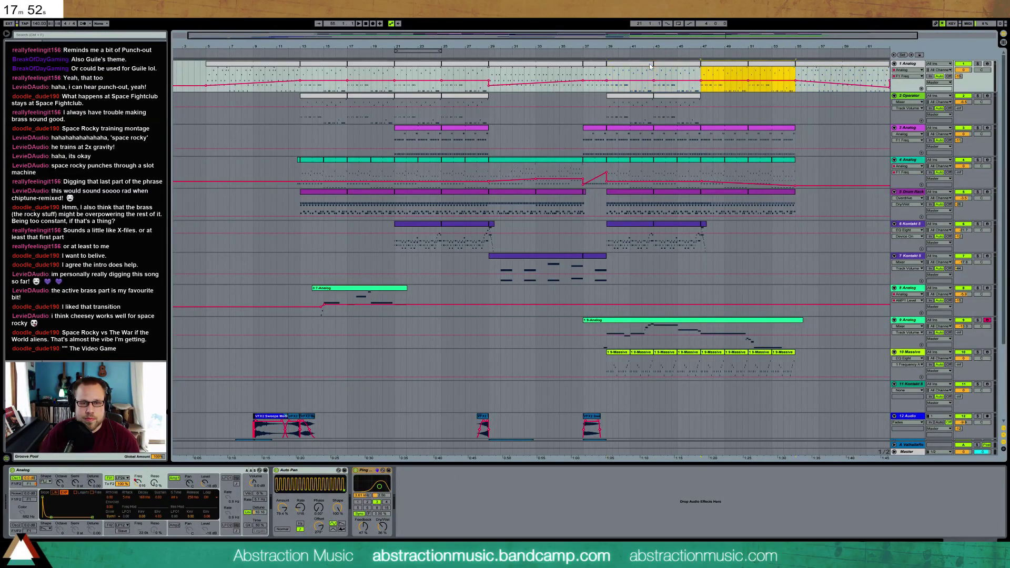
Step: Duplicate the Operator part from bars 39 to 47 into bars 47 to 55 and play back from bar 39
{"action": "left_click", "coordinate": [679, 103]}
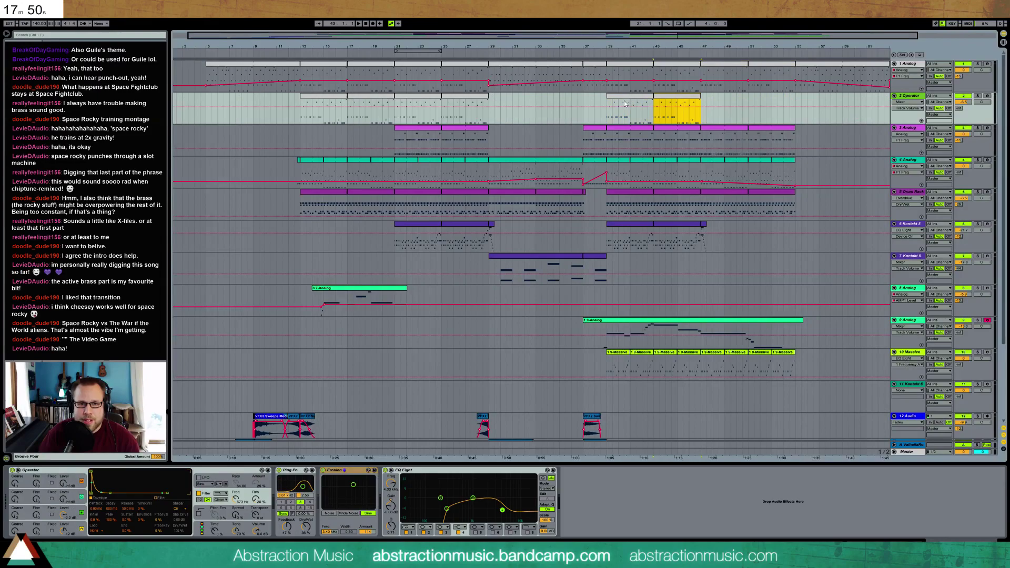
{"action": "key", "text": "ctrl+d"}
{"action": "left_click", "coordinate": [605, 99]}
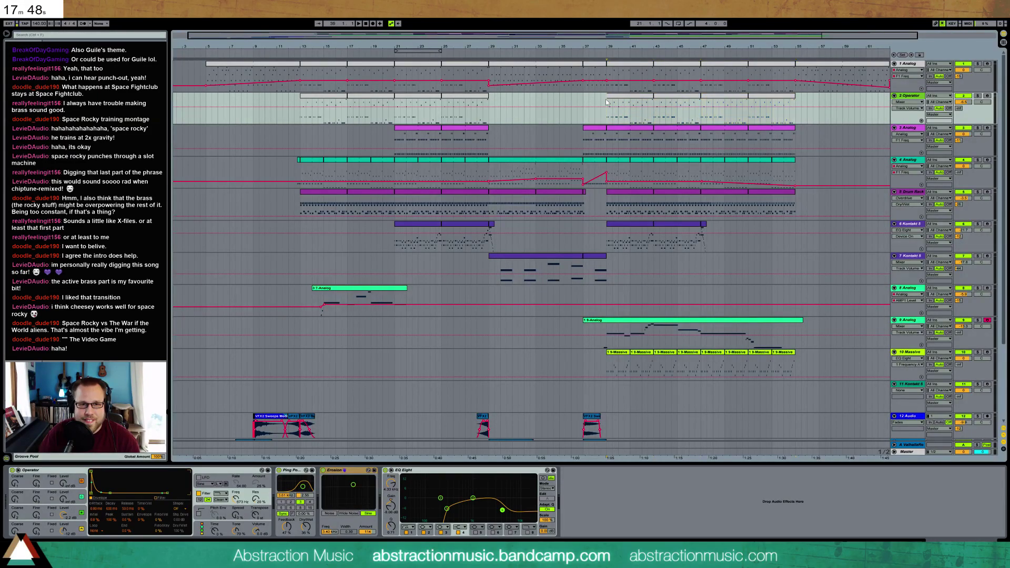
{"action": "key", "text": "space"}
{"action": "left_click", "coordinate": [810, 180]}
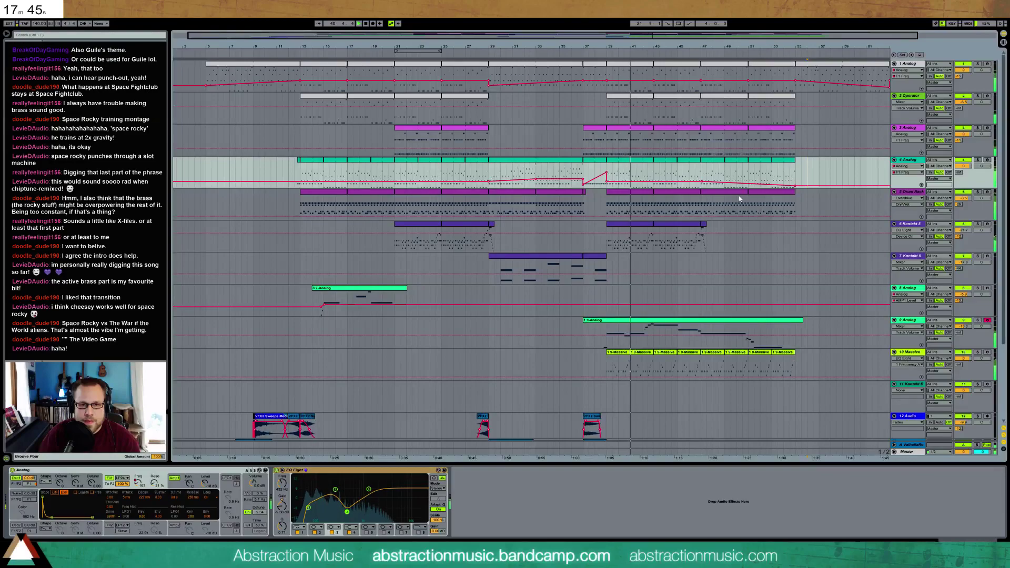
Step: Copy the short closing drum hit from bar 37 to the end of the drum part at bar 55
{"action": "left_click", "coordinate": [526, 198]}
{"action": "left_click", "coordinate": [771, 199]}
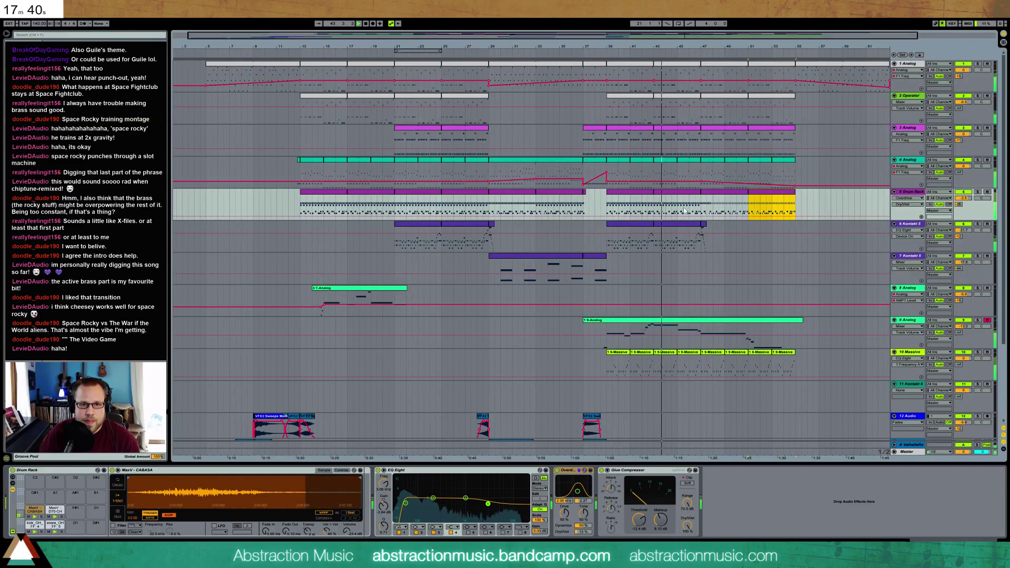
{"action": "key", "text": "ctrl+z"}
{"action": "left_click", "coordinate": [797, 200]}
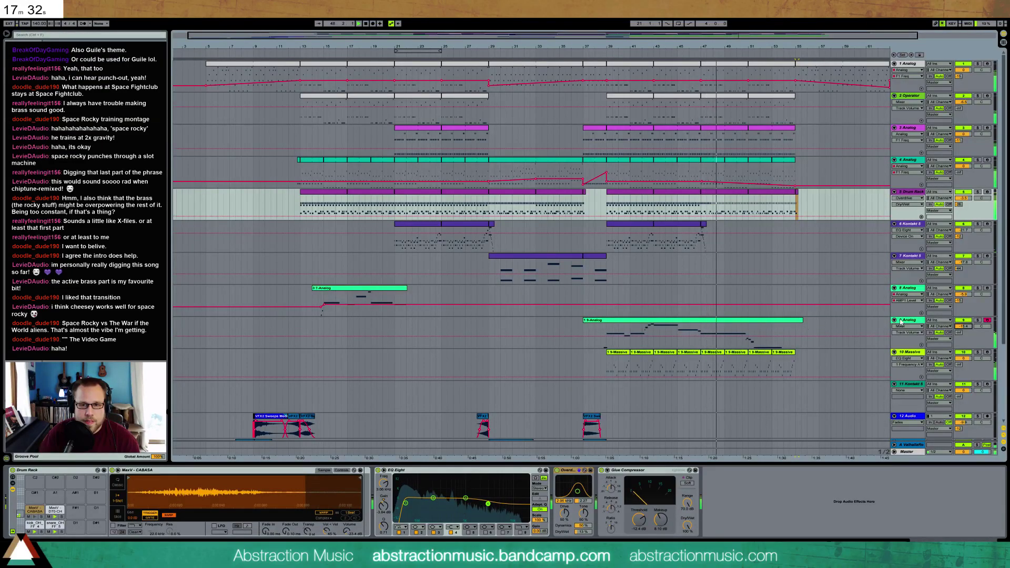
Step: Adjust the low-cut band of the EQ Eight on the 9 Analog lead track
{"action": "left_click", "coordinate": [806, 326]}
{"action": "left_click_drag", "start_coordinate": [363, 503], "coordinate": [386, 504]}
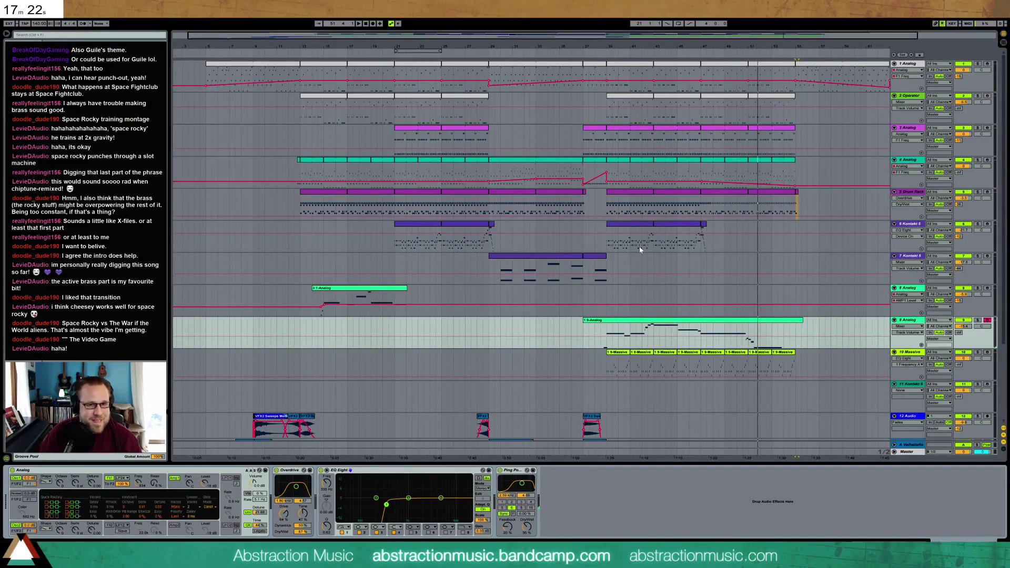
Step: Copy the 7 Kontakt brass clips from bars 29 to 39 so the part also plays from bar 47 to 57
{"action": "left_click", "coordinate": [591, 259]}
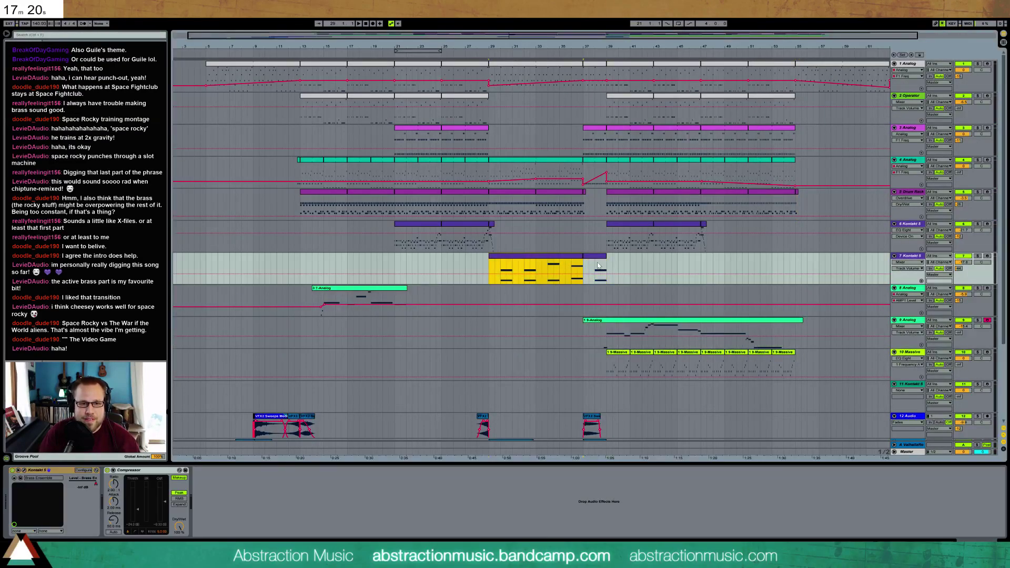
{"action": "left_click", "coordinate": [701, 267]}
{"action": "key", "text": "ctrl+v"}
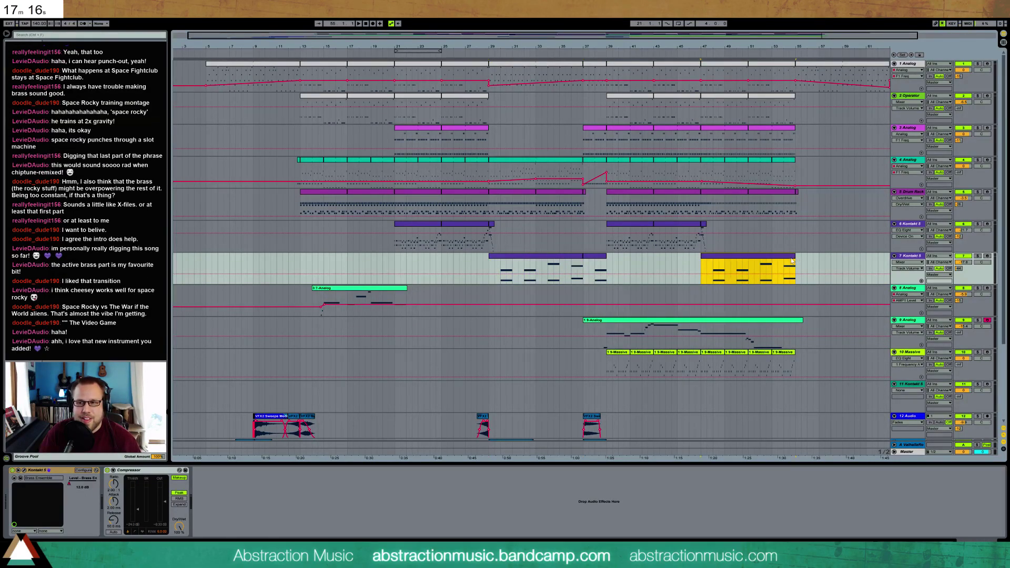
{"action": "left_click", "coordinate": [603, 259]}
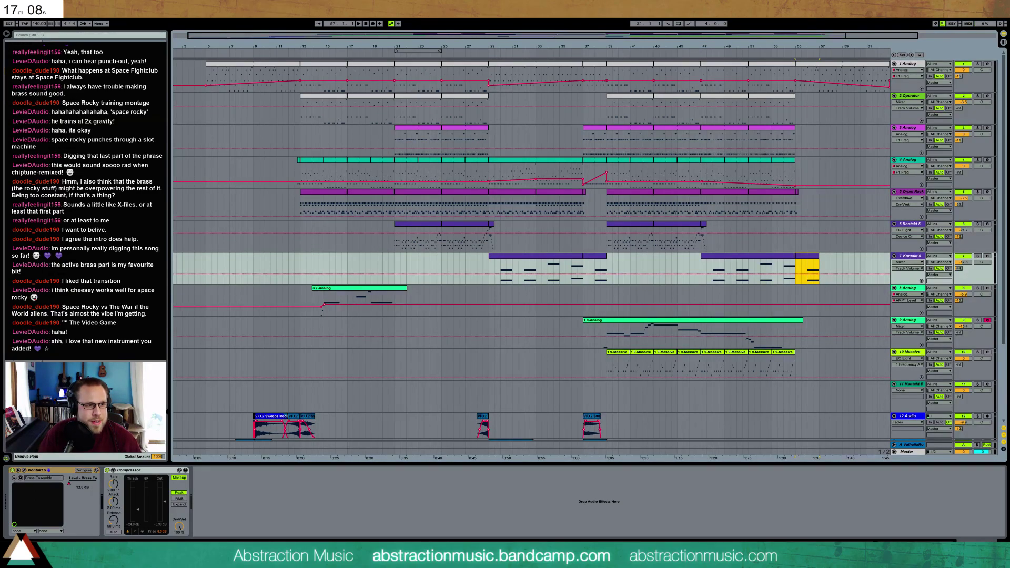
Step: Add a Ping Pong Delay to 7 Kontakt and automate the device to switch on from bar 55
{"action": "left_click_drag", "start_coordinate": [94, 211], "coordinate": [243, 503]}
{"action": "left_click", "coordinate": [197, 470]}
{"action": "left_click", "coordinate": [797, 267]}
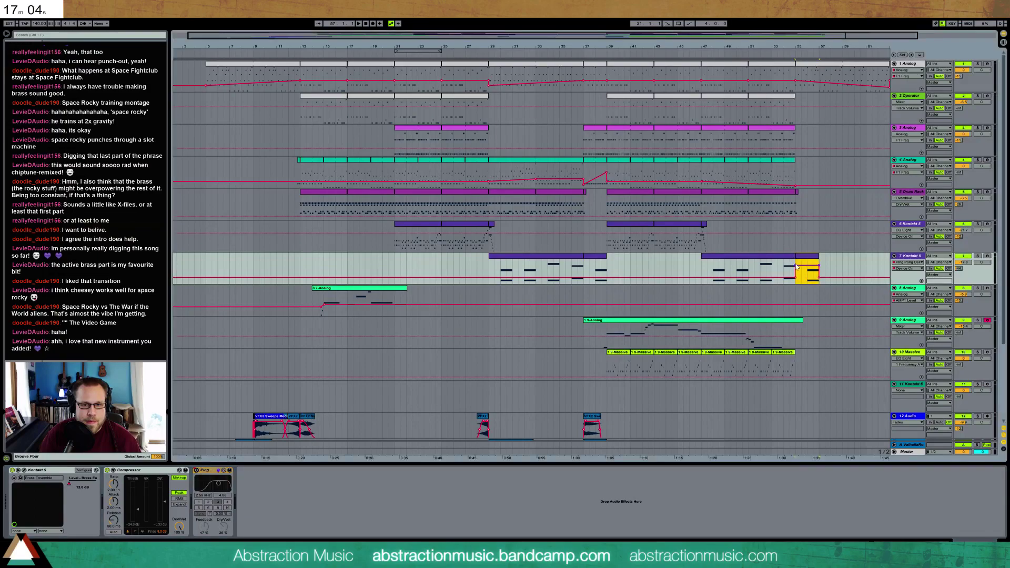
{"action": "mouse_move", "coordinate": [818, 256]}
{"action": "left_mouse_down"}
{"action": "mouse_move", "coordinate": [831, 256]}
{"action": "mouse_move", "coordinate": [819, 269]}
{"action": "left_mouse_up"}
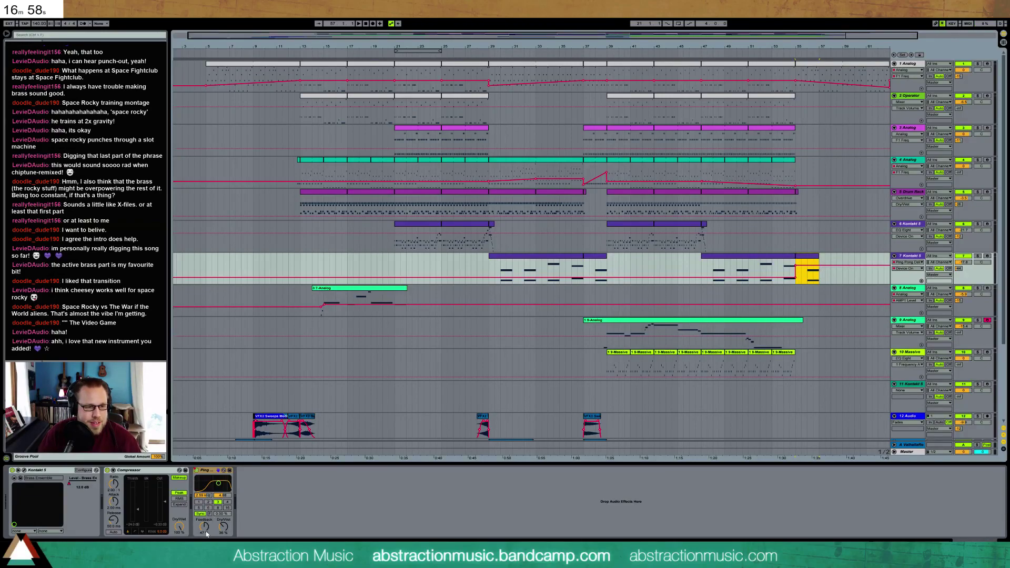
Step: Adjust the Ping Pong Delay's dry/wet, feedback and delay time on 7 Kontakt, and play back the ending from bar 55
{"action": "left_click", "coordinate": [221, 530]}
{"action": "left_click_drag", "start_coordinate": [221, 530], "coordinate": [214, 521]}
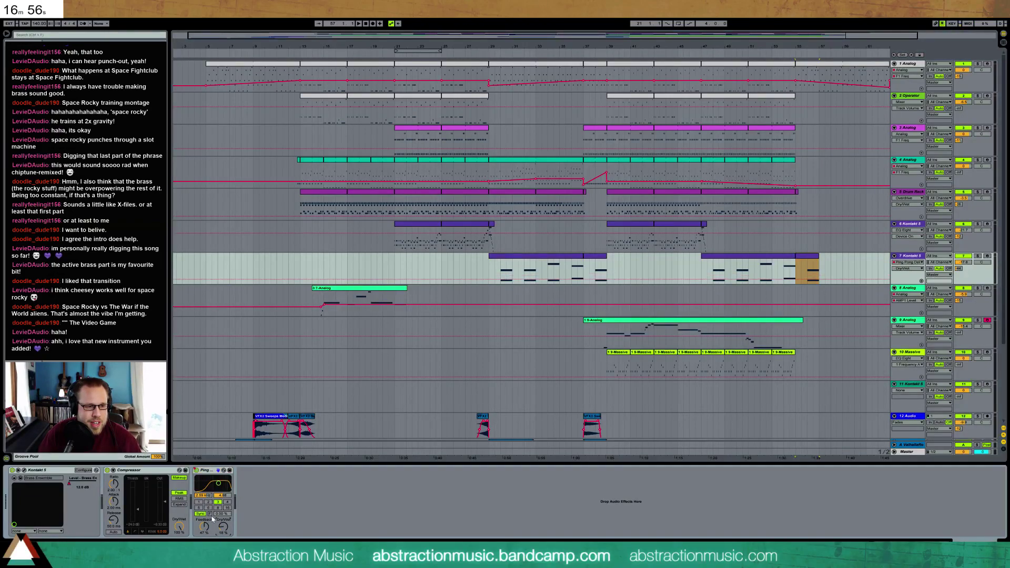
{"action": "left_click", "coordinate": [209, 513]}
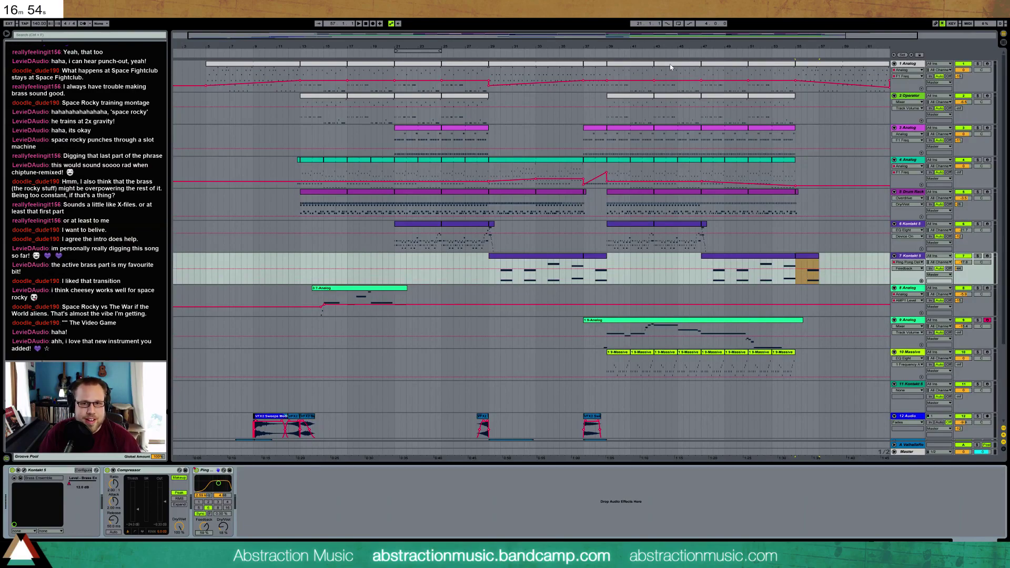
{"action": "left_click_drag", "start_coordinate": [703, 37], "coordinate": [771, 49]}
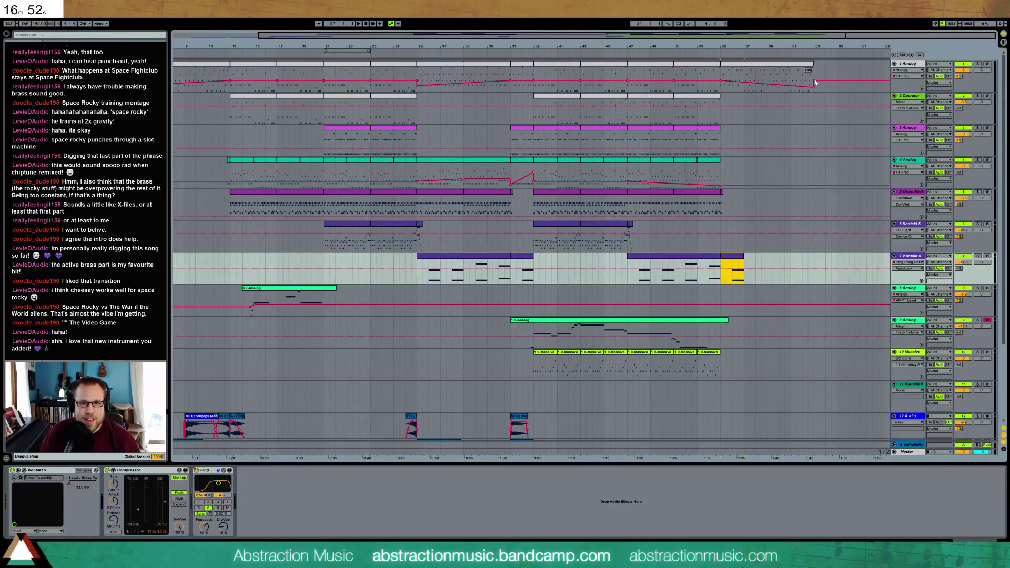
{"action": "left_click", "coordinate": [744, 73]}
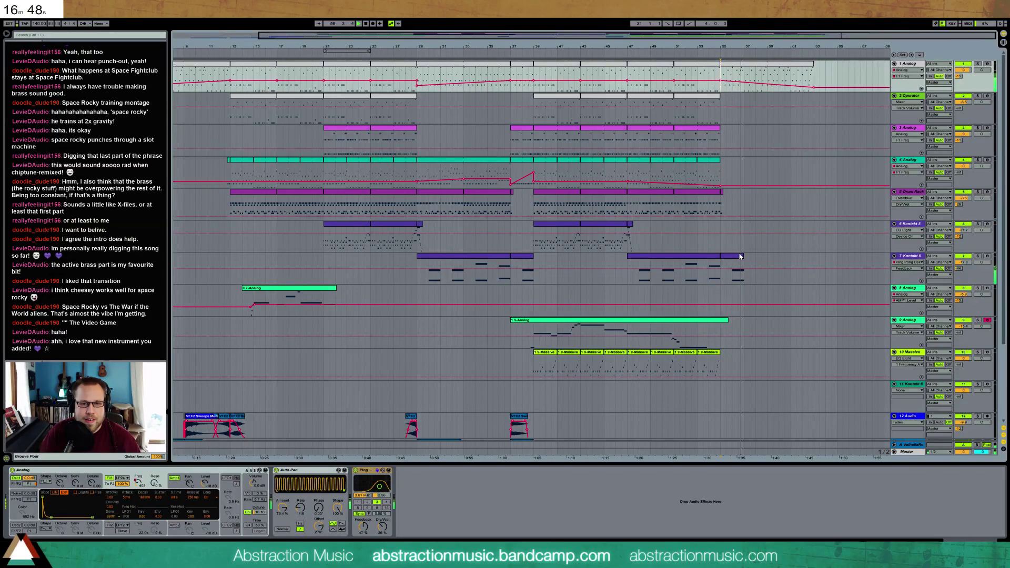
Step: Lower the final peak of the brass level automation on 7 Kontakt at bar 57
{"action": "left_click_drag", "start_coordinate": [720, 268], "coordinate": [744, 271]}
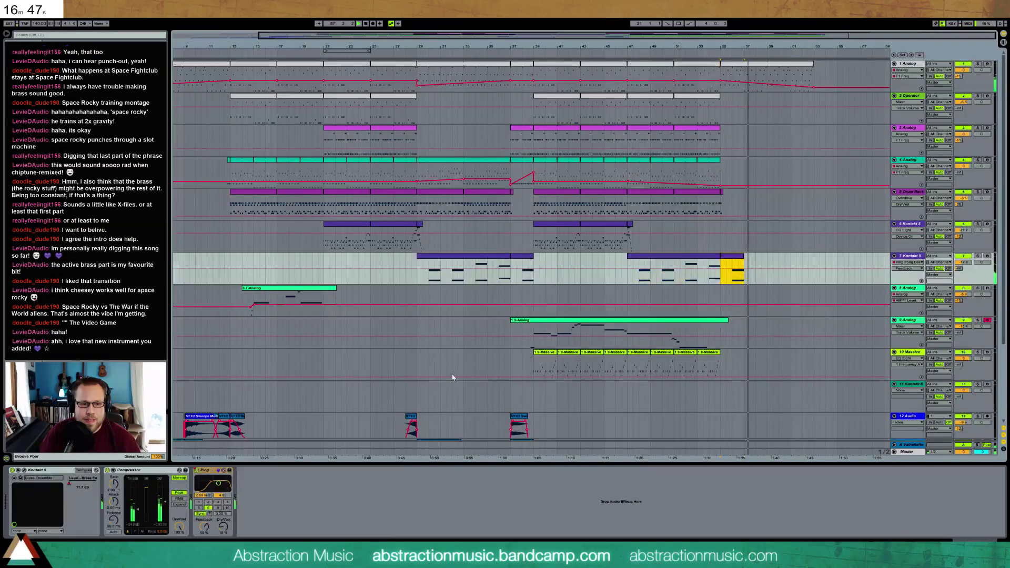
{"action": "left_click", "coordinate": [82, 479]}
{"action": "left_click", "coordinate": [785, 276]}
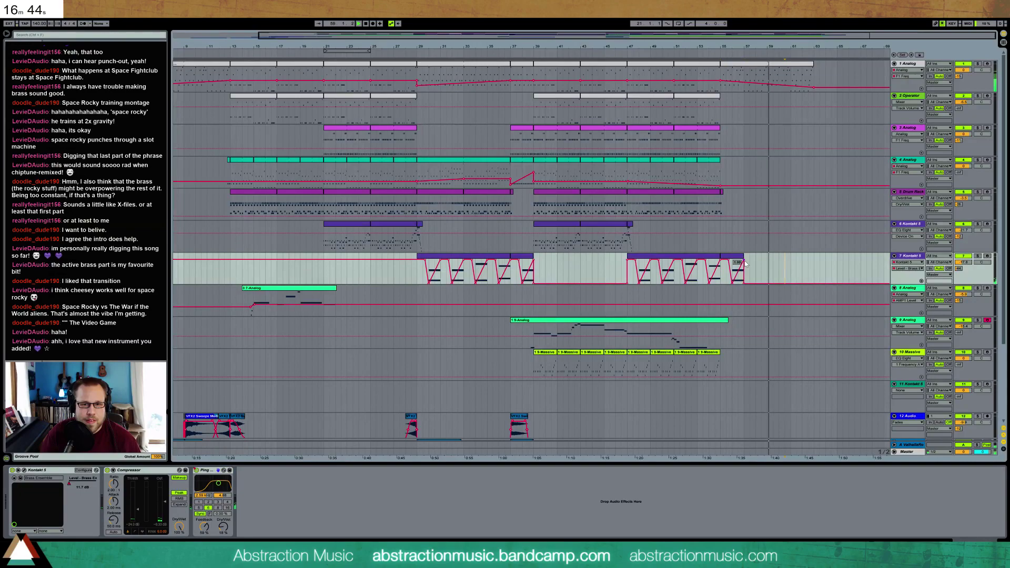
{"action": "left_click_drag", "start_coordinate": [744, 259], "coordinate": [744, 264]}
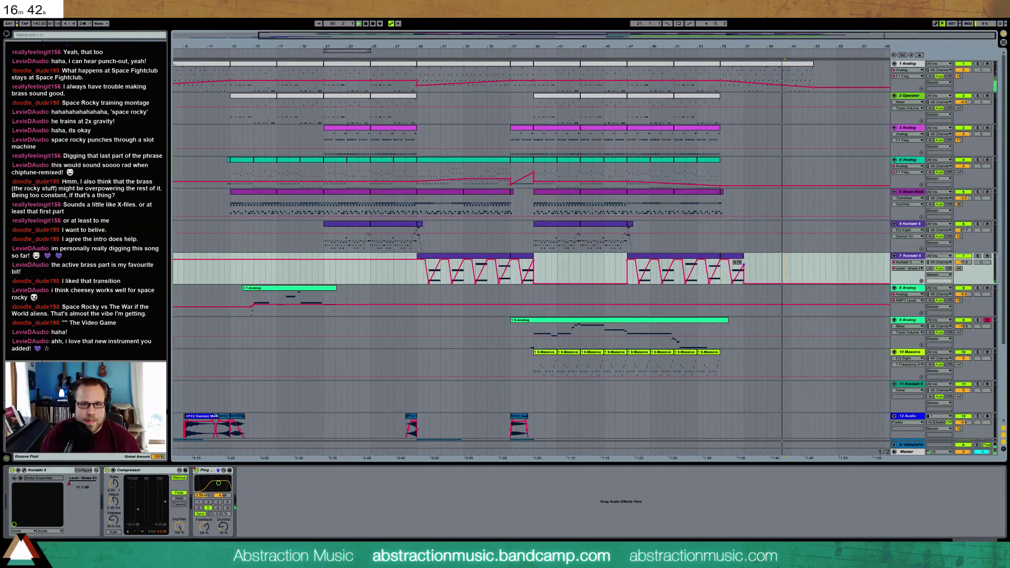
Step: On 1 Analog, lower the end of the filter frequency automation and fade the AMP1 Level out from bar 59 to 63
{"action": "left_click", "coordinate": [837, 90]}
{"action": "left_click_drag", "start_coordinate": [837, 92], "coordinate": [836, 97]}
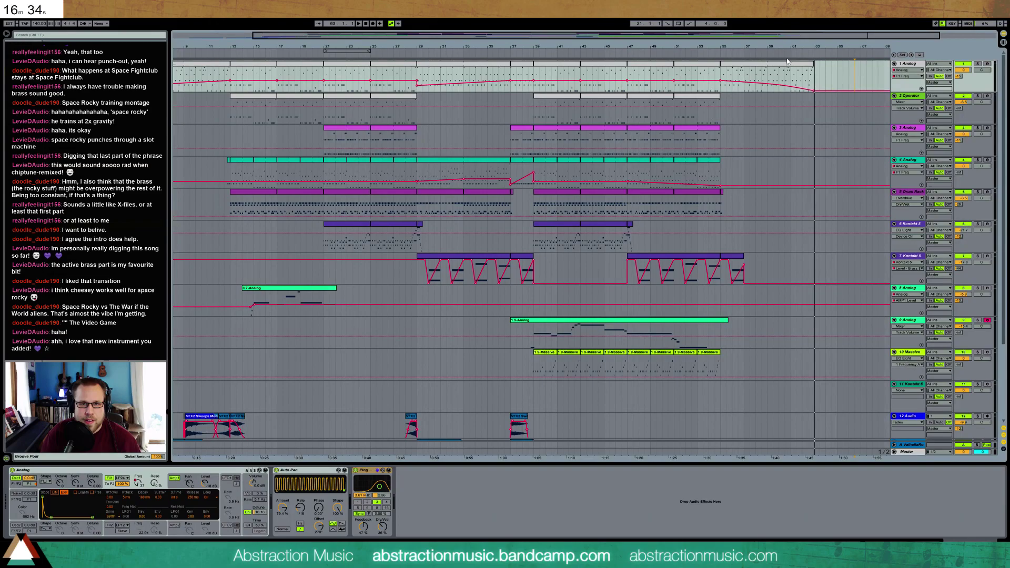
{"action": "left_click", "coordinate": [210, 480]}
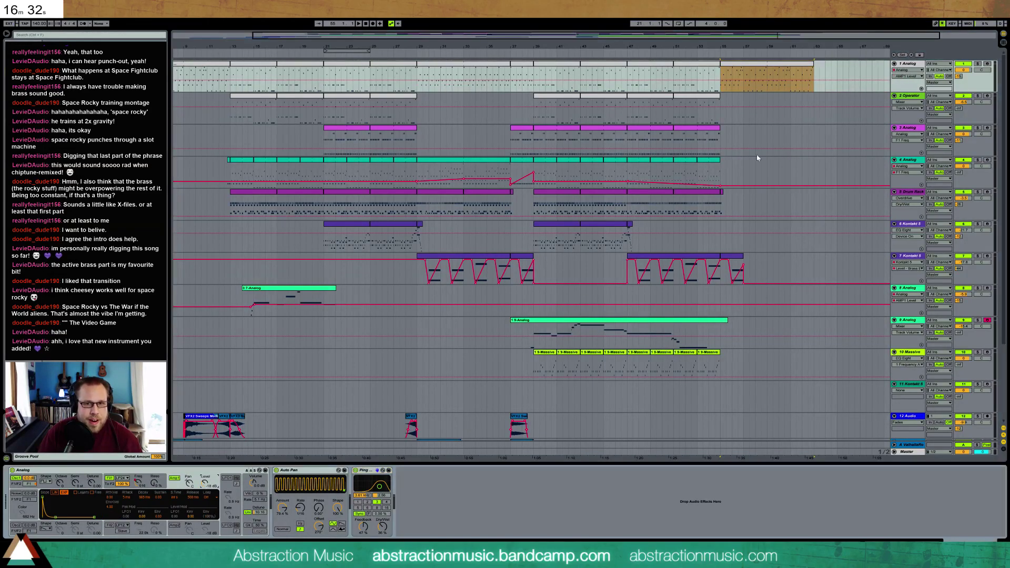
{"action": "left_click", "coordinate": [769, 90]}
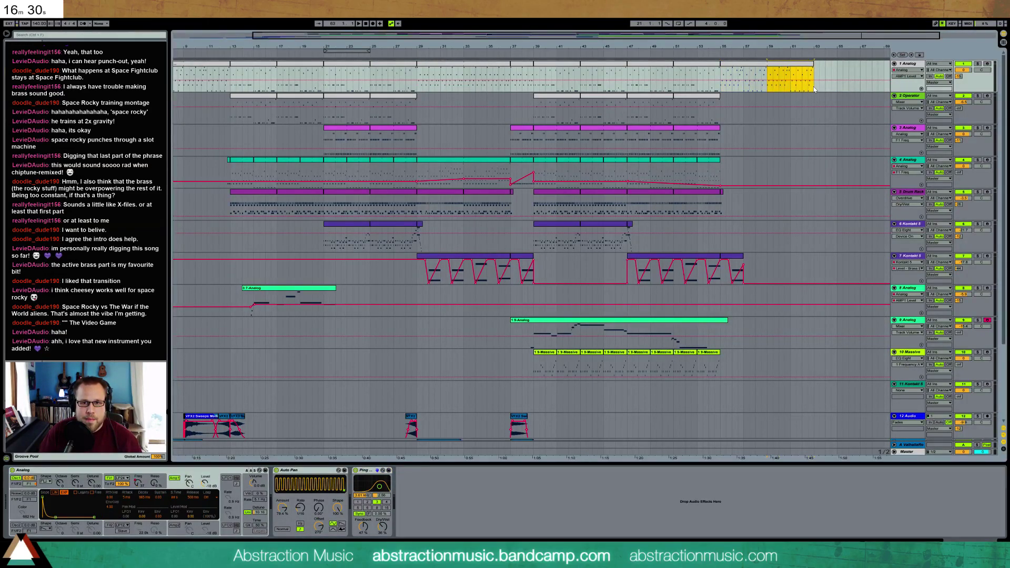
{"action": "left_click_drag", "start_coordinate": [806, 83], "coordinate": [806, 82]}
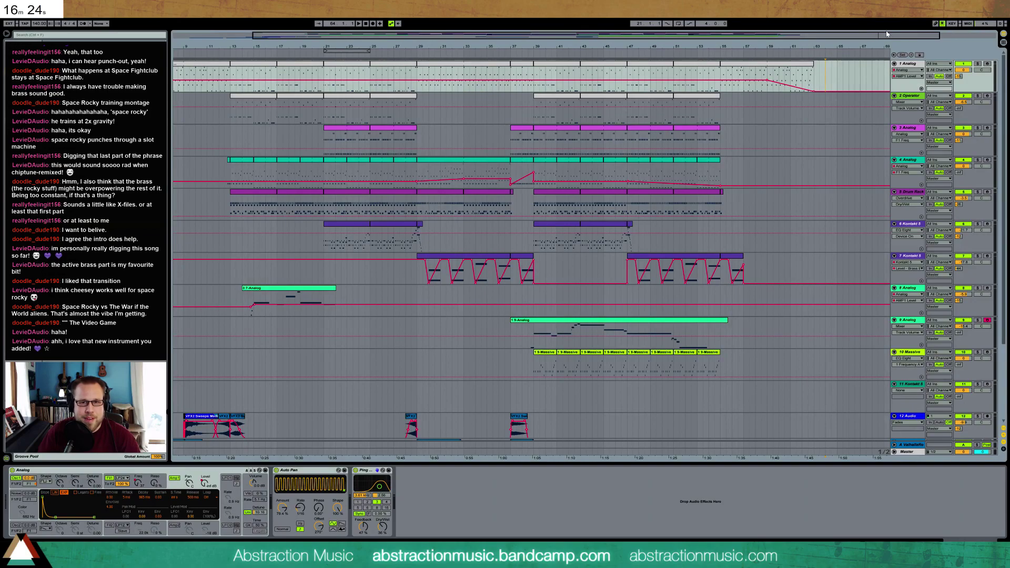
Step: Copy the sweep effect from bar 9 on 12 Audio to bar 59 and play back the ending
{"action": "left_click_drag", "start_coordinate": [619, 37], "coordinate": [583, 26]}
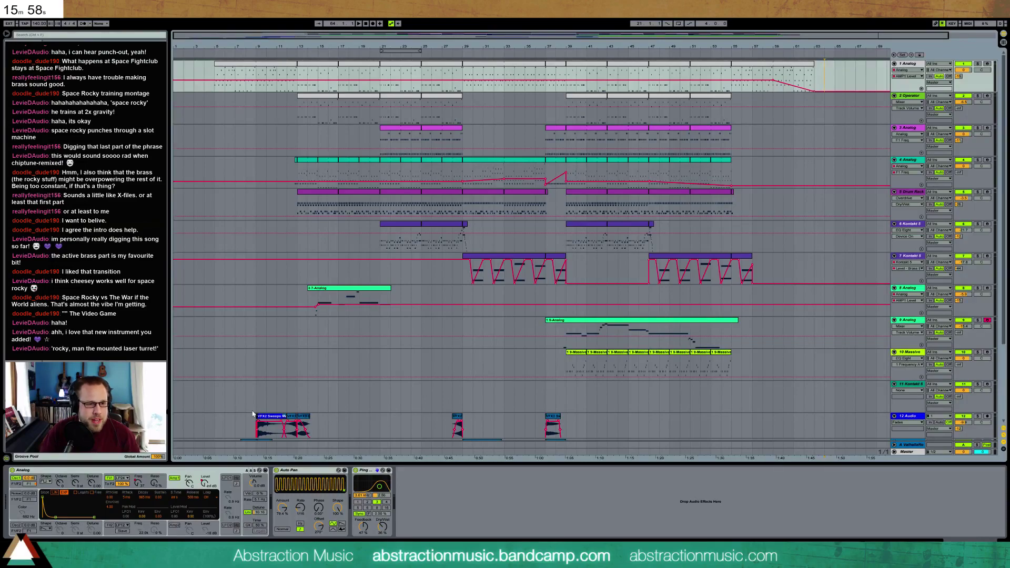
{"action": "left_click_drag", "start_coordinate": [263, 419], "coordinate": [286, 420]}
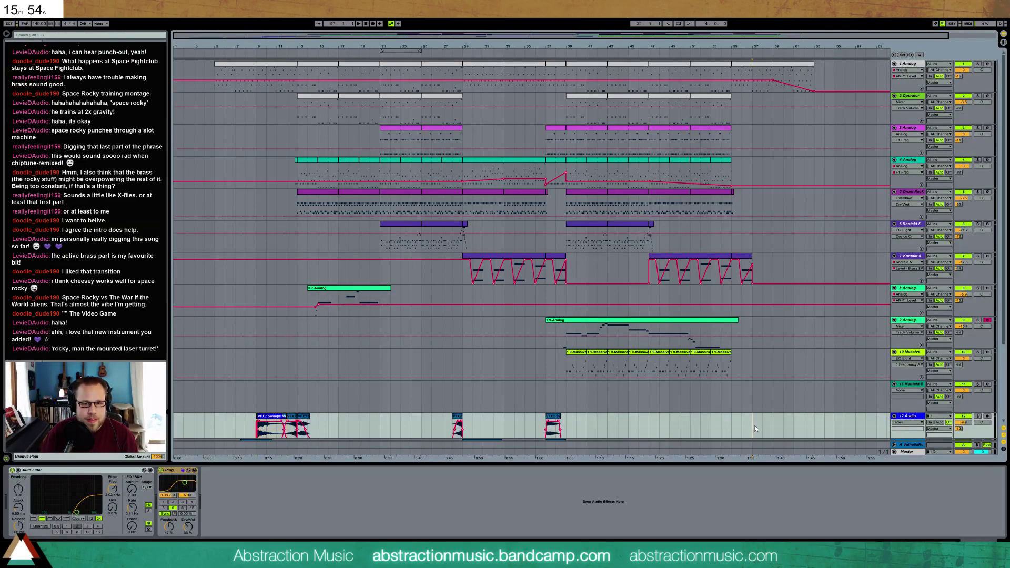
{"action": "left_click_drag", "start_coordinate": [765, 418], "coordinate": [785, 419]}
{"action": "key", "text": "space"}
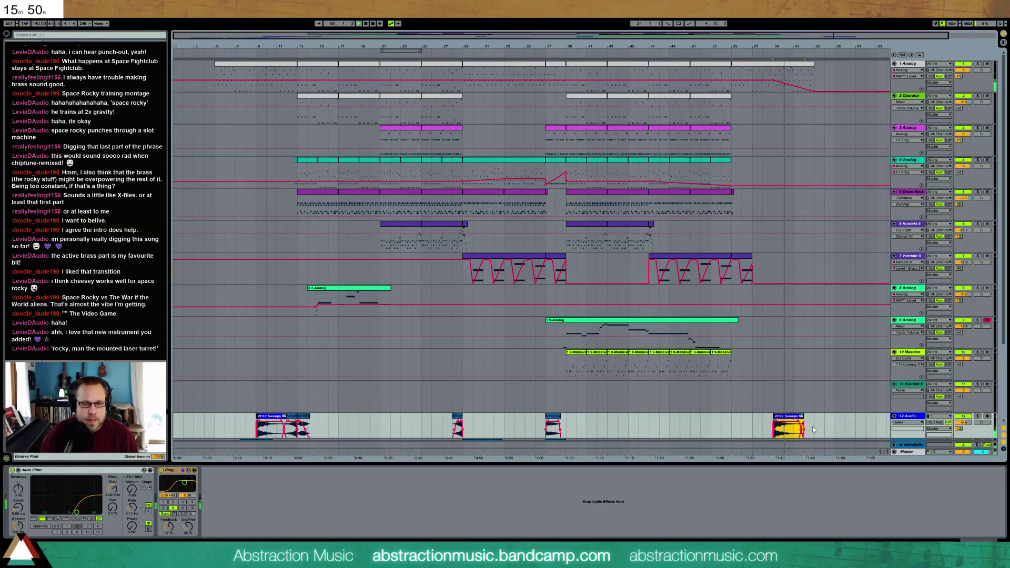
Step: Copy the sound effect clips at bars 7 to 11 on 13 Audio to bar 55
{"action": "scroll", "coordinate": [319, 405], "scroll_direction": "down", "scroll_amount": 3}
{"action": "scroll", "coordinate": [319, 405], "scroll_direction": "down", "scroll_amount": 1}
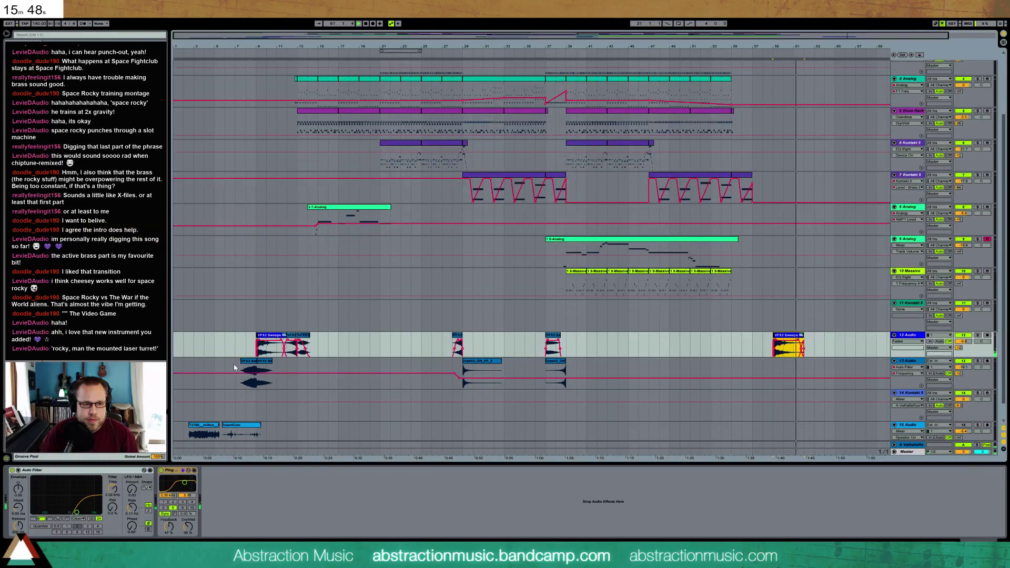
{"action": "left_click_drag", "start_coordinate": [235, 375], "coordinate": [276, 374]}
{"action": "key", "text": "ctrl+c"}
{"action": "left_click", "coordinate": [731, 365]}
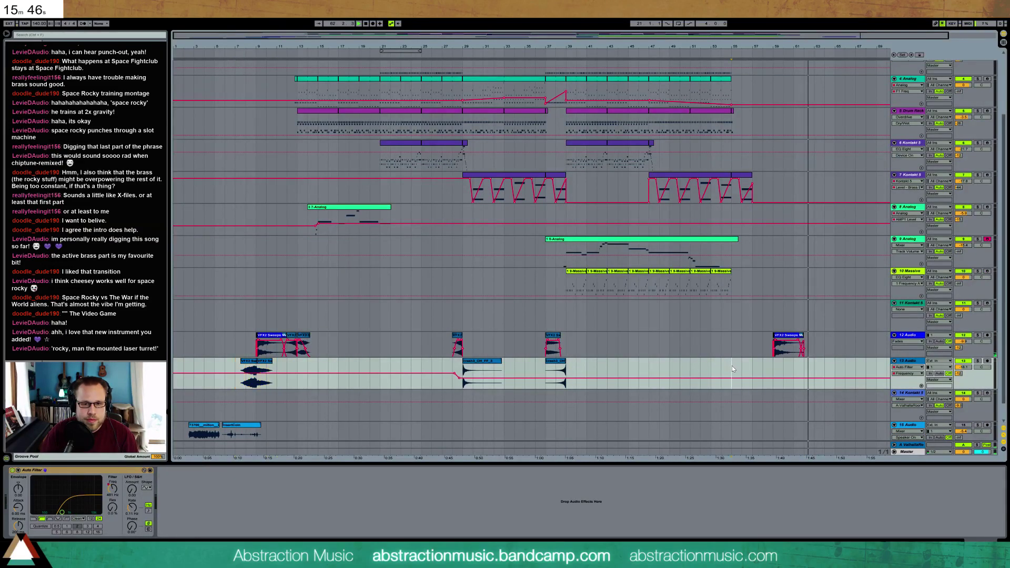
{"action": "key", "text": "ctrl+v"}
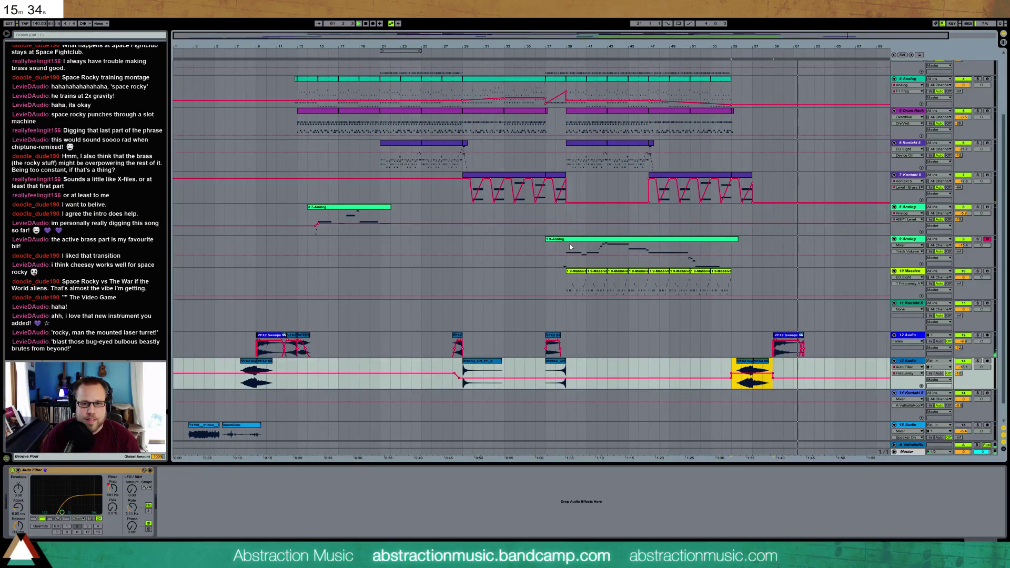
Step: Open the recorded lead clip on 9 Analog and switch from its envelopes to its notes
{"action": "scroll", "coordinate": [627, 264], "scroll_direction": "up", "scroll_amount": 3}
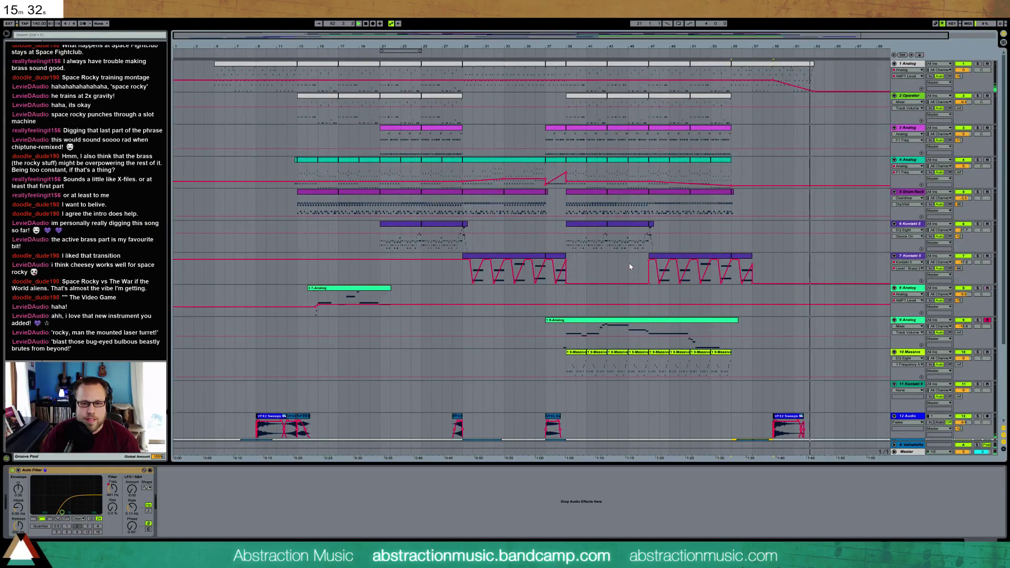
{"action": "scroll", "coordinate": [629, 263], "scroll_direction": "down", "scroll_amount": 3}
{"action": "scroll", "coordinate": [582, 290], "scroll_direction": "up", "scroll_amount": 1}
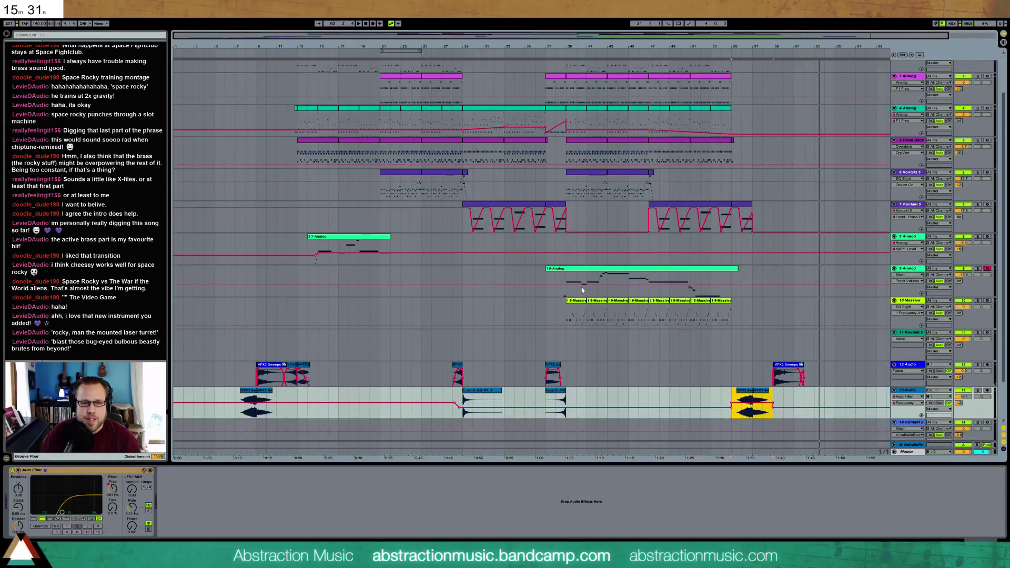
{"action": "left_click", "coordinate": [547, 278]}
{"action": "double_click", "coordinate": [614, 272]}
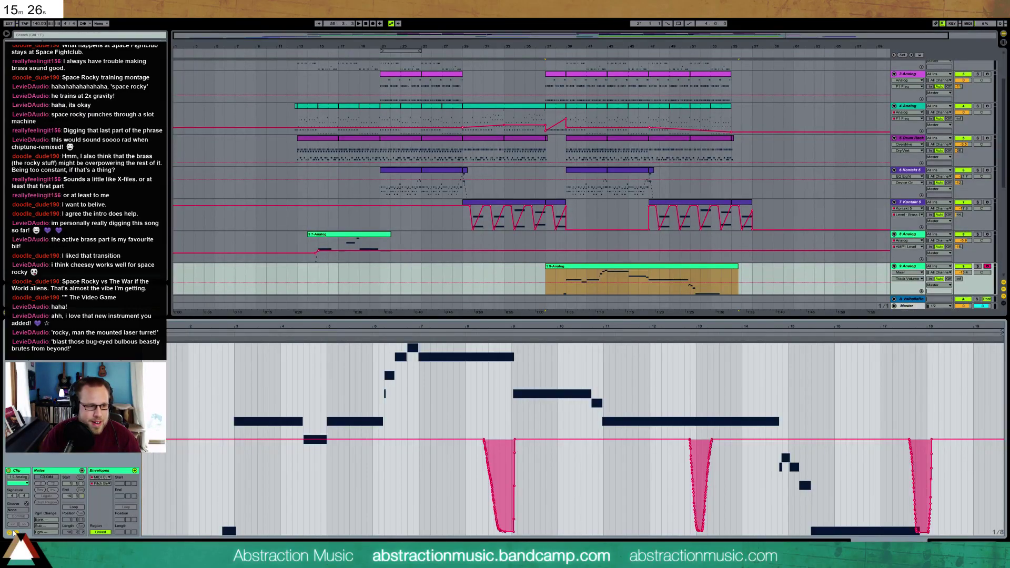
{"action": "left_click", "coordinate": [16, 533]}
{"action": "left_click", "coordinate": [328, 452]}
Step: Play back the lead line from its first low C3 note to check the timing
{"action": "key", "text": "space"}
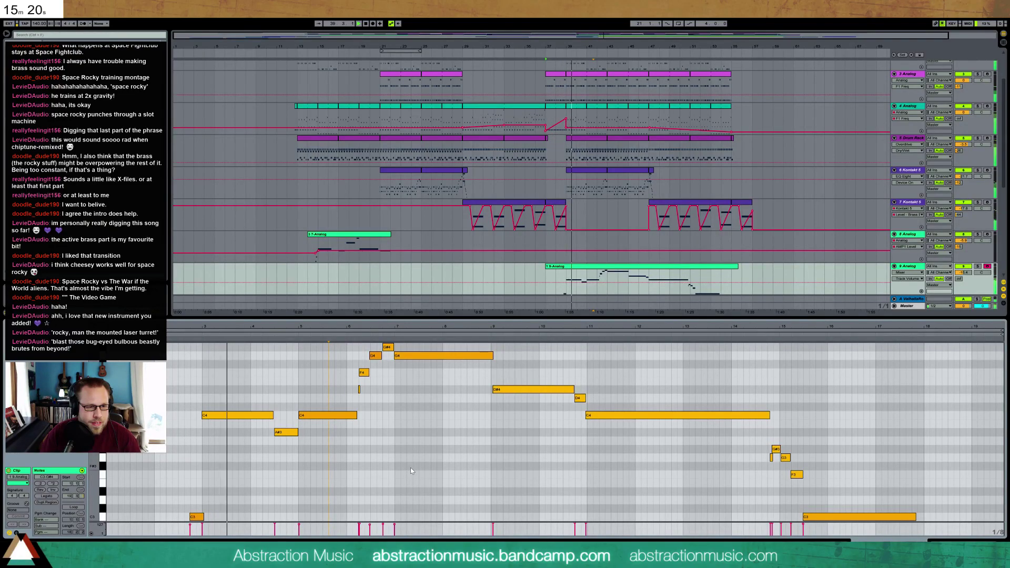
{"action": "key", "text": "space"}
{"action": "left_click", "coordinate": [195, 516]}
{"action": "key", "text": "space"}
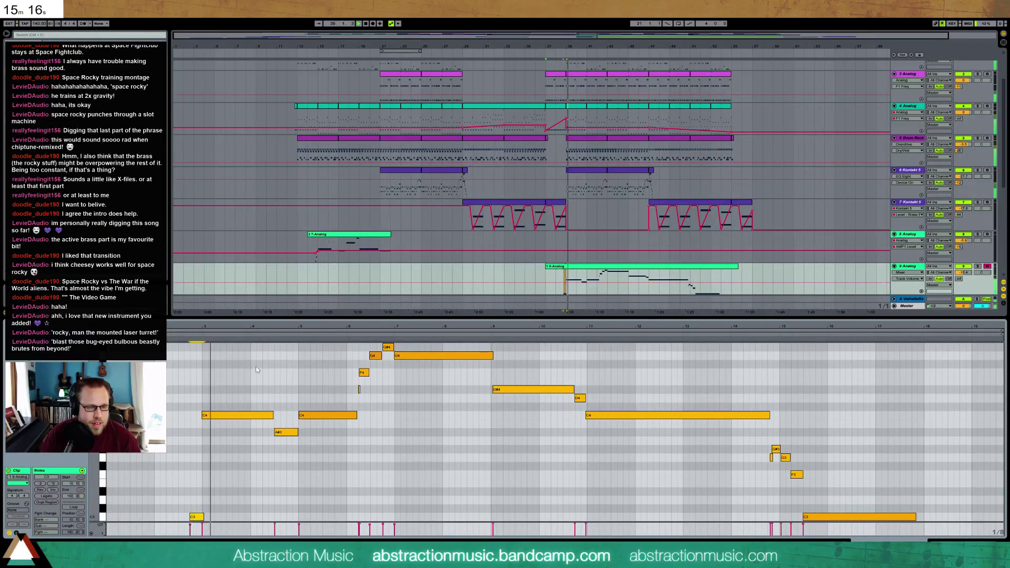
Step: Trim the end of the long high note before clip bar 9 and start the following note slightly earlier
{"action": "left_click_drag", "start_coordinate": [94, 476], "coordinate": [81, 469]}
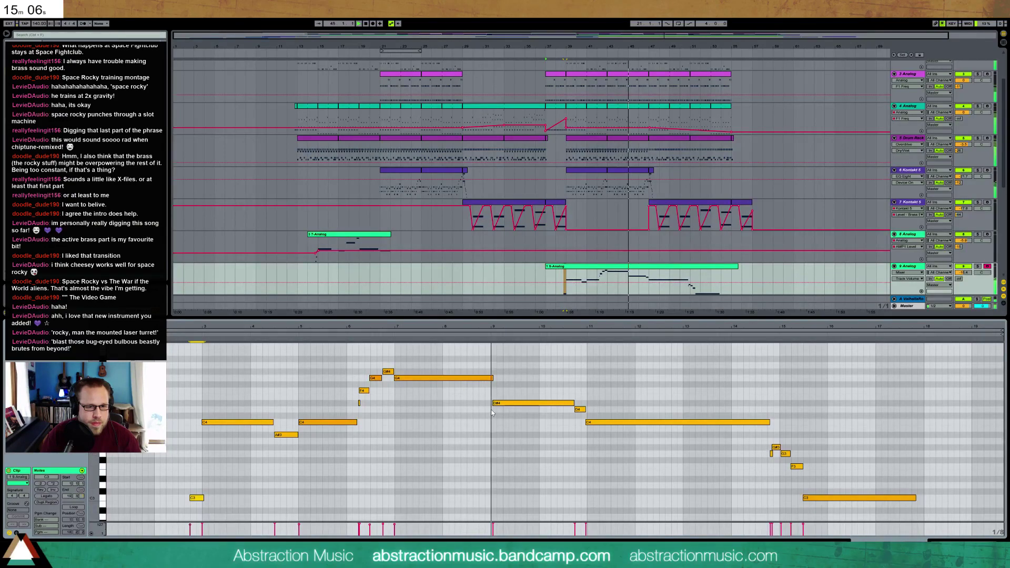
{"action": "left_click", "coordinate": [492, 379]}
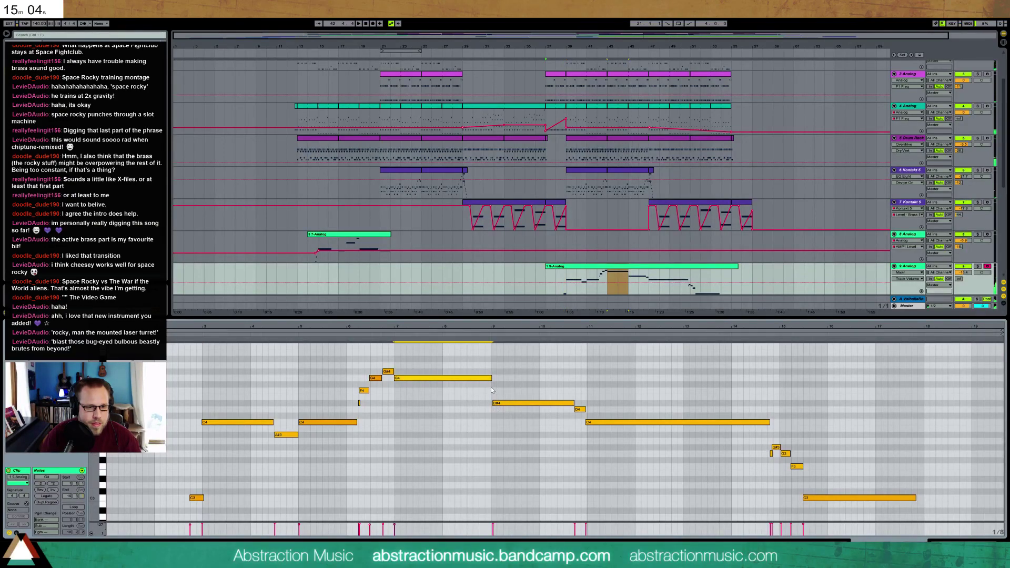
{"action": "left_click_drag", "start_coordinate": [494, 403], "coordinate": [492, 404]}
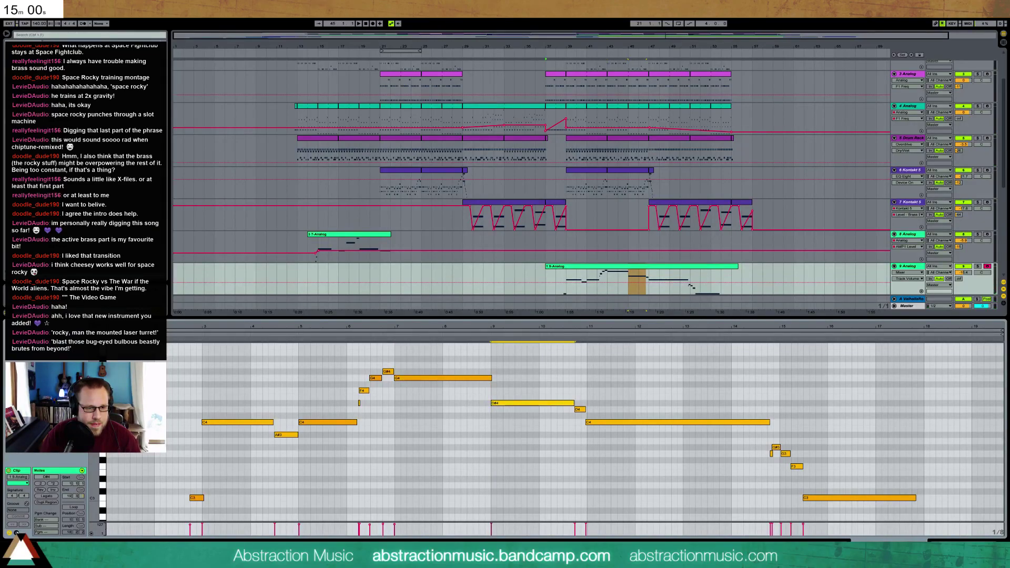
Step: Reshape the lead clip's pitch bend envelope so the bend returns to centre where the note at clip bar 9 starts
{"action": "left_click", "coordinate": [16, 533]}
{"action": "left_click_drag", "start_coordinate": [513, 327], "coordinate": [518, 443]}
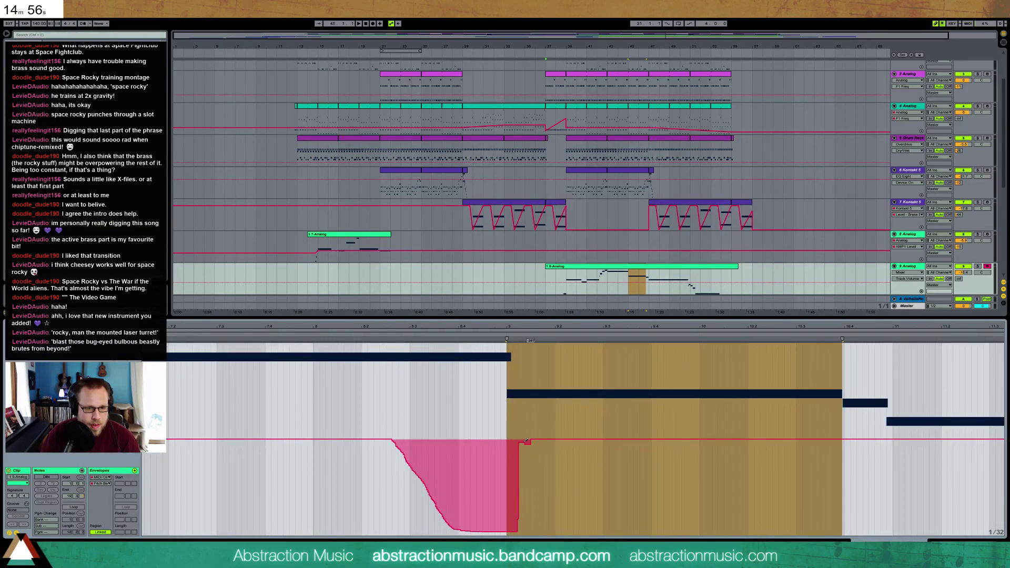
{"action": "left_click_drag", "start_coordinate": [526, 438], "coordinate": [514, 438]}
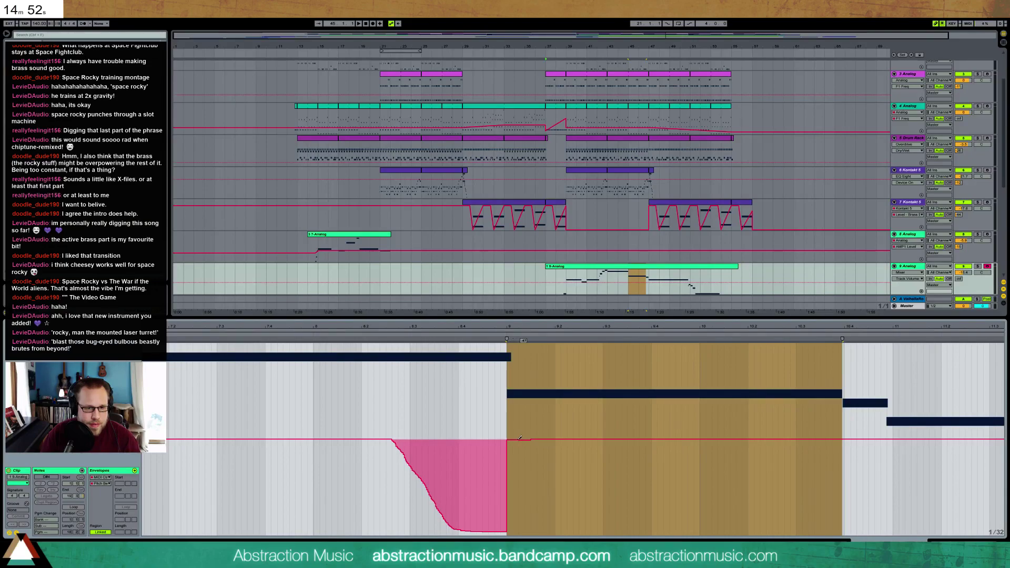
Step: Play back the reshaped pitch bend at clip bar 9, and switch the lead clip from its envelopes to its notes
{"action": "key", "text": "b"}
{"action": "left_click", "coordinate": [368, 334]}
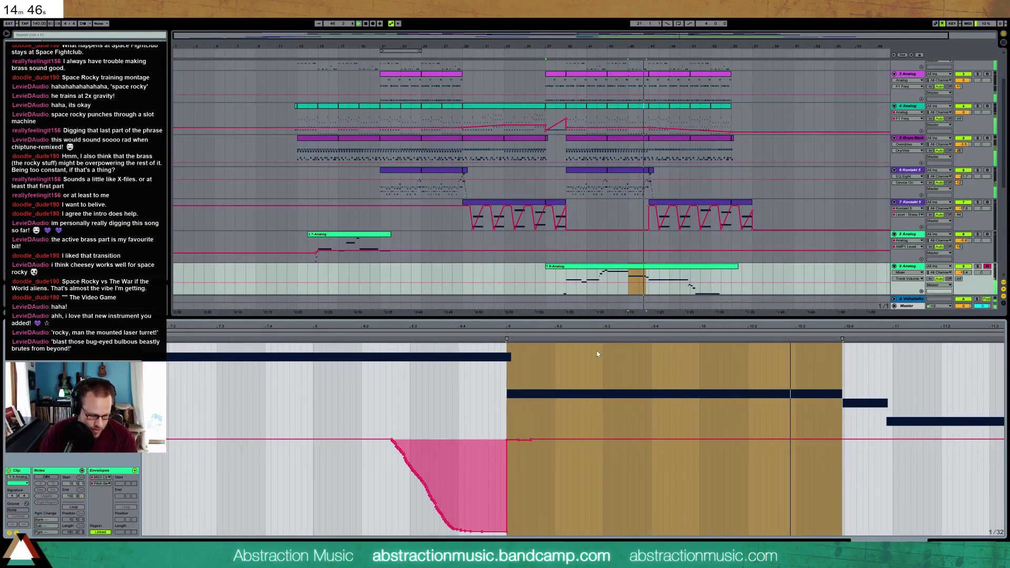
{"action": "left_click", "coordinate": [16, 533]}
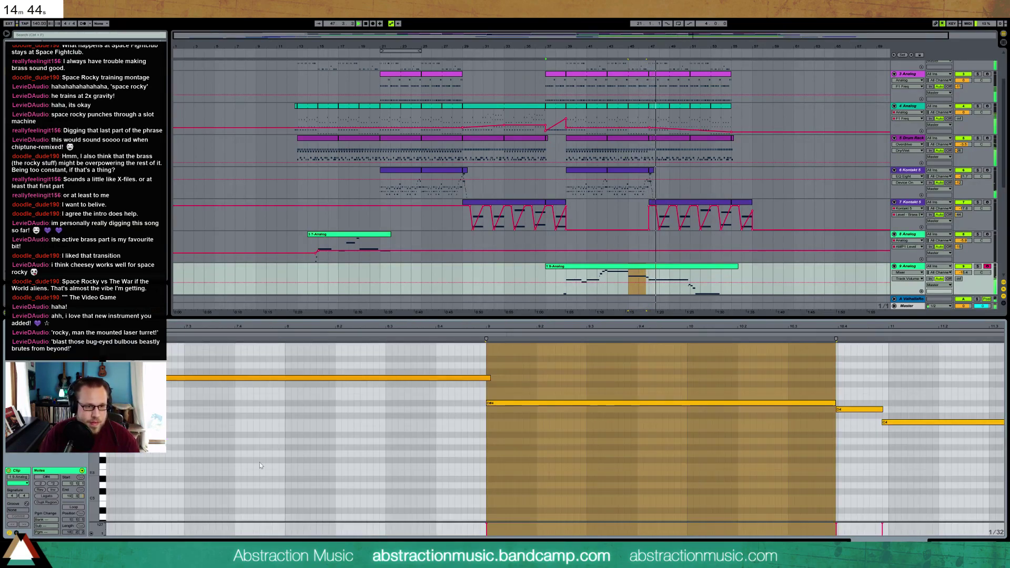
{"action": "left_click_drag", "start_coordinate": [756, 325], "coordinate": [381, 300]}
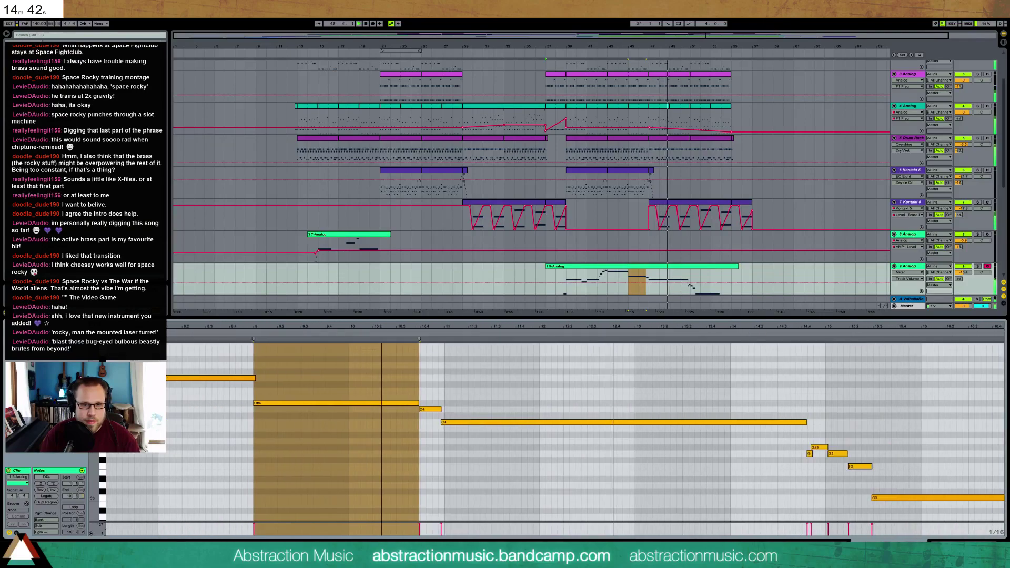
{"action": "left_click_drag", "start_coordinate": [755, 324], "coordinate": [546, 324]}
Step: Shift the short descending notes just before the lead clip's final low C3 note slightly earlier
{"action": "left_click_drag", "start_coordinate": [589, 443], "coordinate": [649, 467]}
{"action": "key", "text": "space"}
{"action": "key", "text": "Left"}
{"action": "left_click_drag", "start_coordinate": [676, 501], "coordinate": [687, 502]}
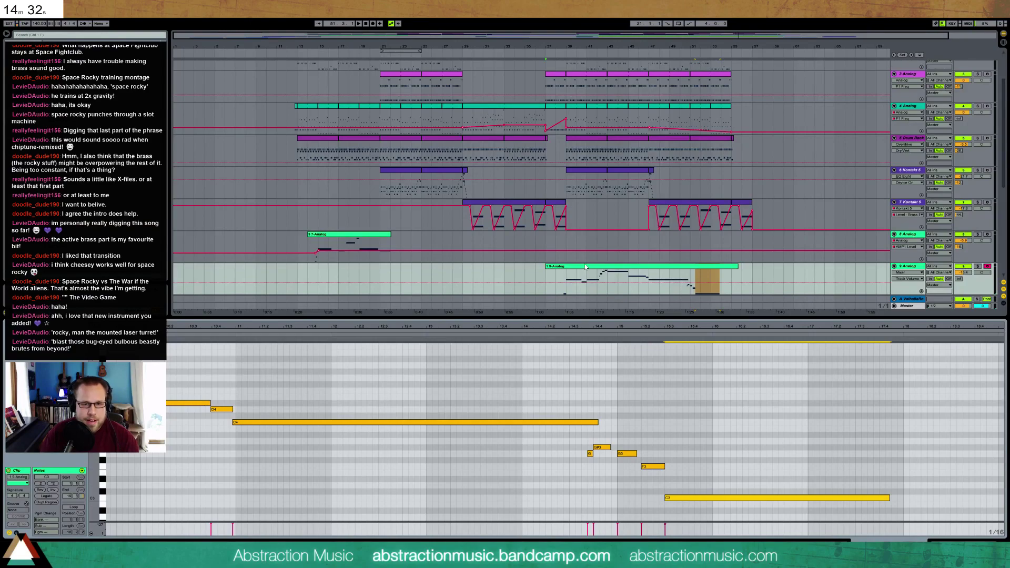
Step: Lengthen the lead clip's final C3 note slightly and redraw its closing pitch bend so it stays down past the note's end
{"action": "left_click_drag", "start_coordinate": [761, 45], "coordinate": [762, 35]}
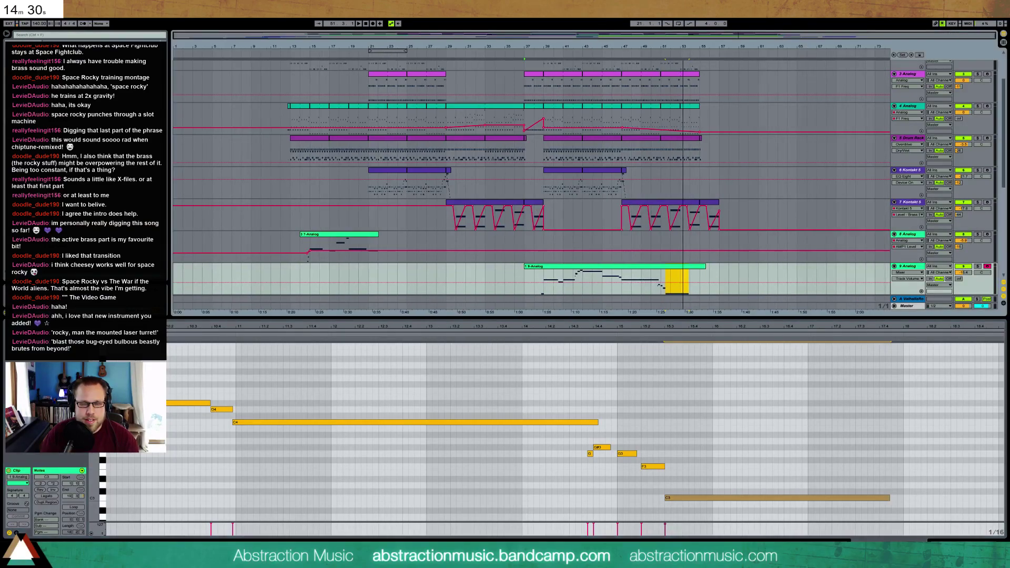
{"action": "left_click_drag", "start_coordinate": [889, 497], "coordinate": [909, 498]}
{"action": "left_click", "coordinate": [16, 530]}
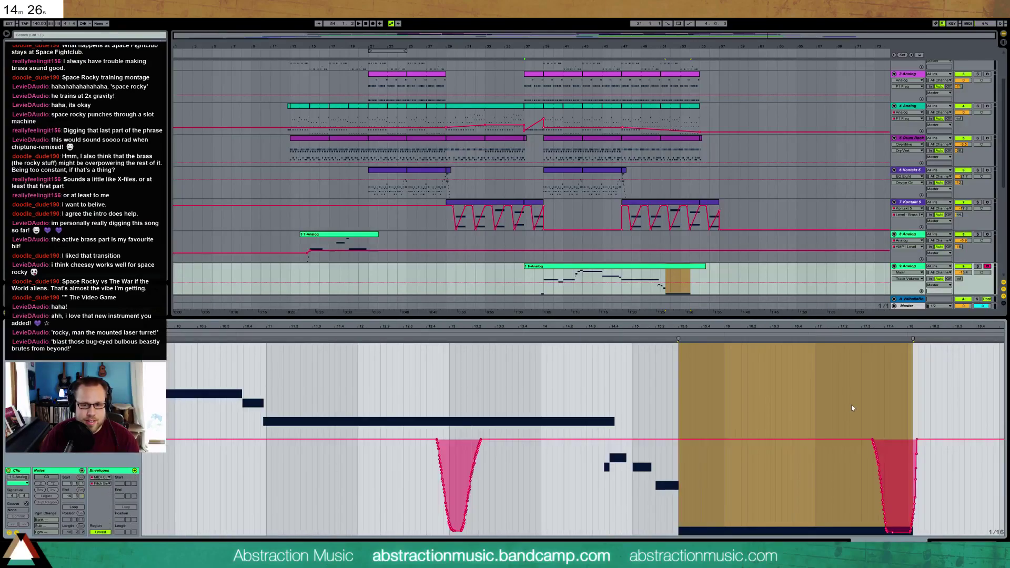
{"action": "left_click", "coordinate": [918, 463]}
{"action": "key", "text": "b"}
{"action": "left_click_drag", "start_coordinate": [912, 531], "coordinate": [939, 540]}
{"action": "left_click", "coordinate": [593, 335]}
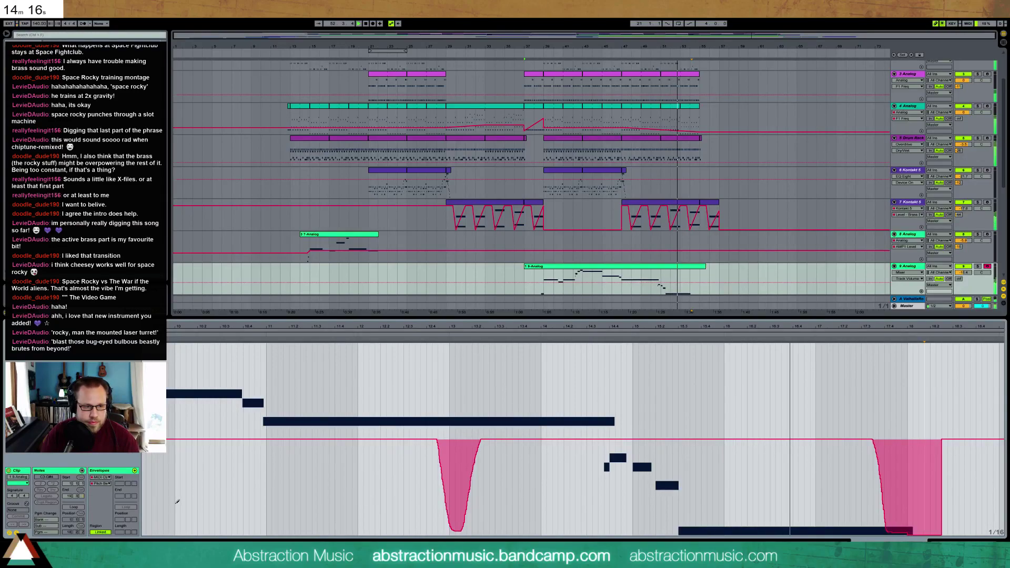
Step: Move the two short notes after the long C4 slightly later and trim the G#3 to end where the following note starts
{"action": "left_click", "coordinate": [16, 533]}
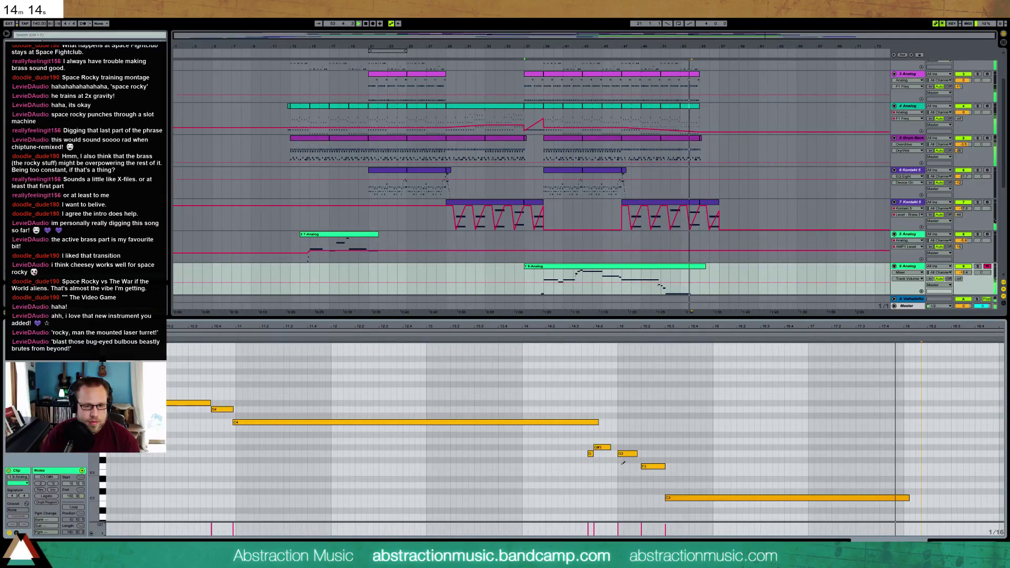
{"action": "left_click_drag", "start_coordinate": [583, 443], "coordinate": [616, 447]}
{"action": "key", "text": "Right"}
{"action": "key", "text": "Right"}
{"action": "left_click", "coordinate": [616, 441]}
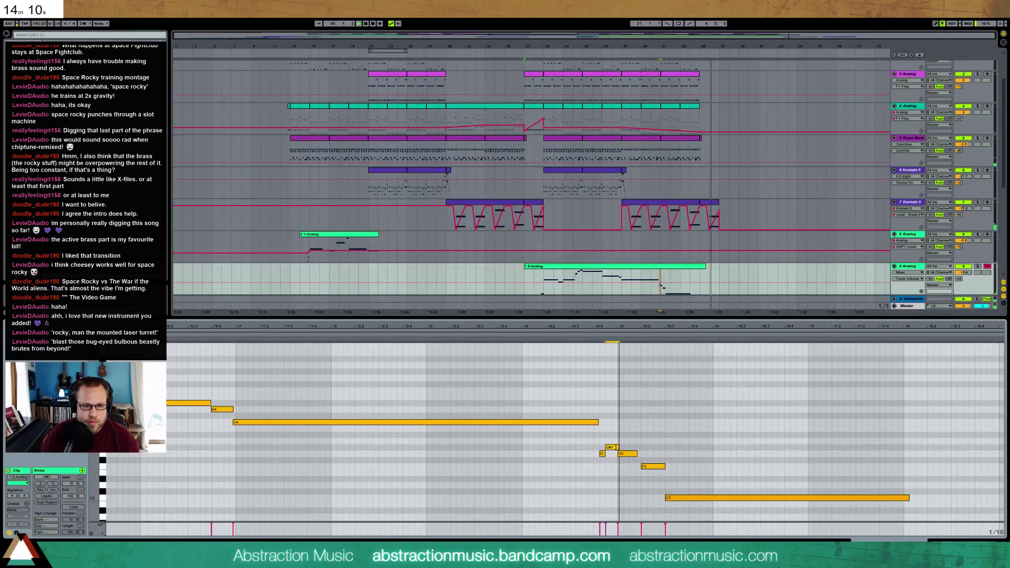
Step: Add an Auto Filter after EQ Eight on the 10 Massive track and bring up its Frequency for automation
{"action": "key", "text": "shift+Tab"}
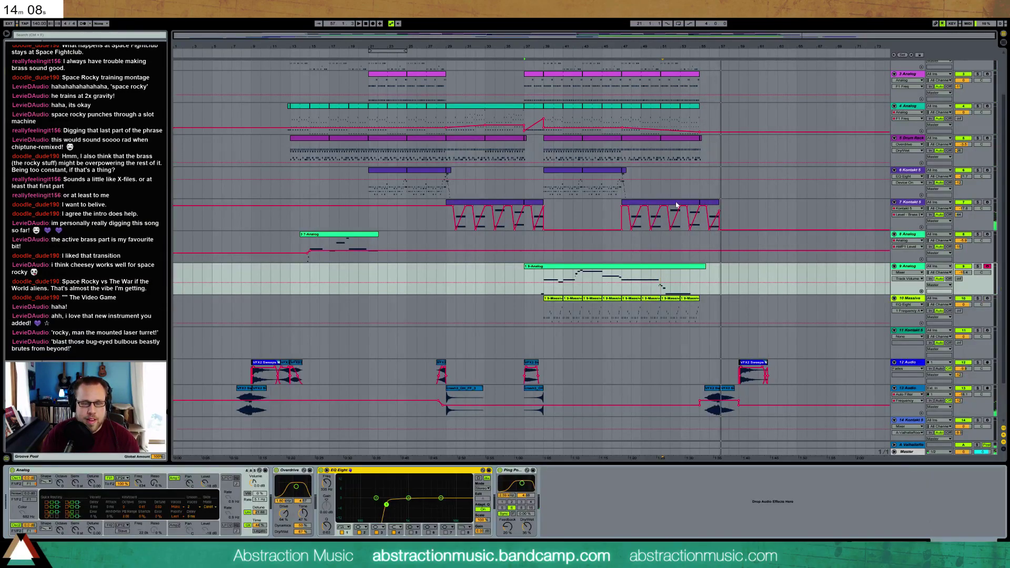
{"action": "left_click", "coordinate": [695, 299]}
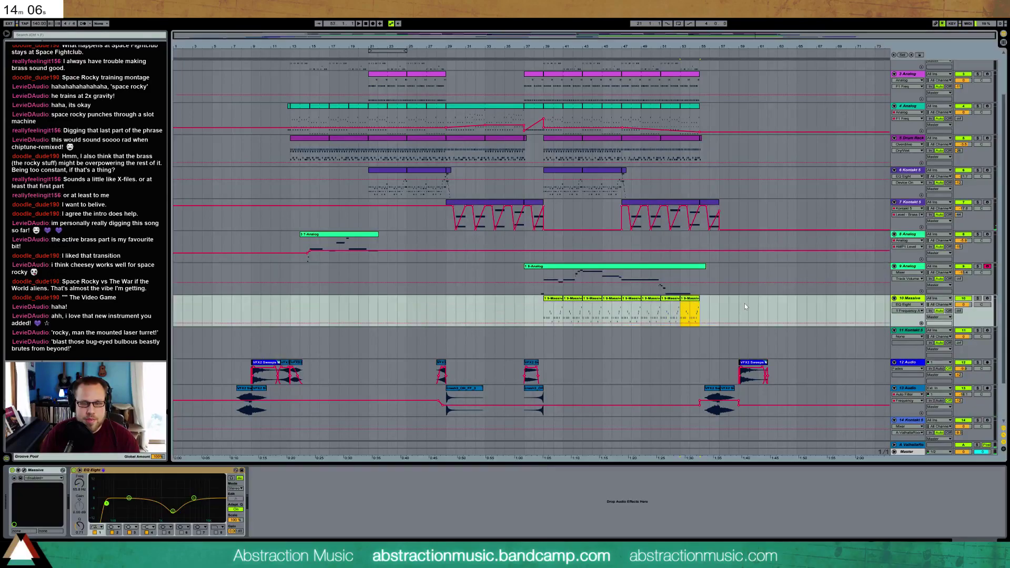
{"action": "left_click", "coordinate": [912, 336]}
{"action": "left_click", "coordinate": [913, 331]}
{"action": "left_click", "coordinate": [913, 330]}
{"action": "left_click", "coordinate": [915, 298]}
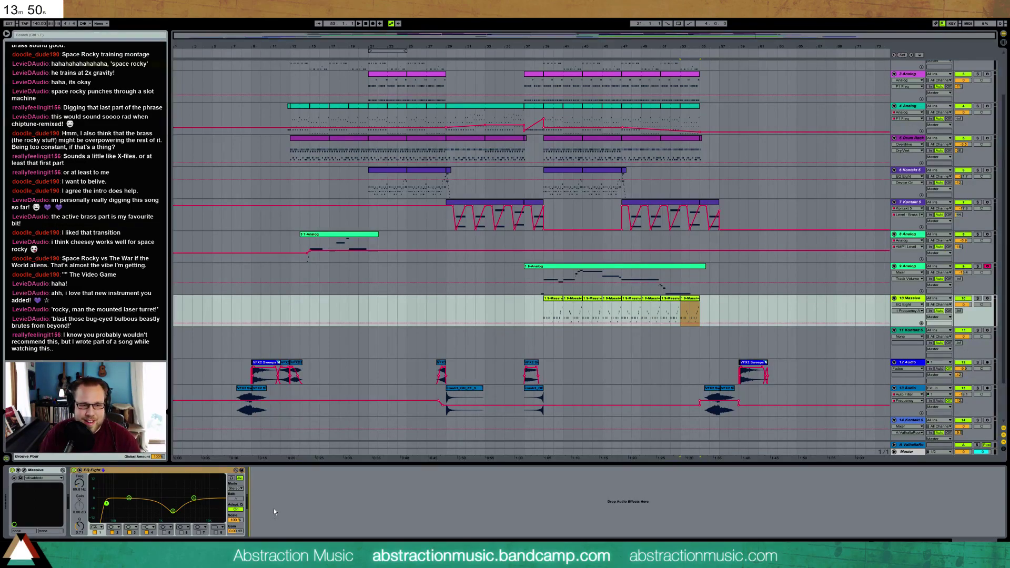
{"action": "left_click_drag", "start_coordinate": [274, 509], "coordinate": [299, 509]}
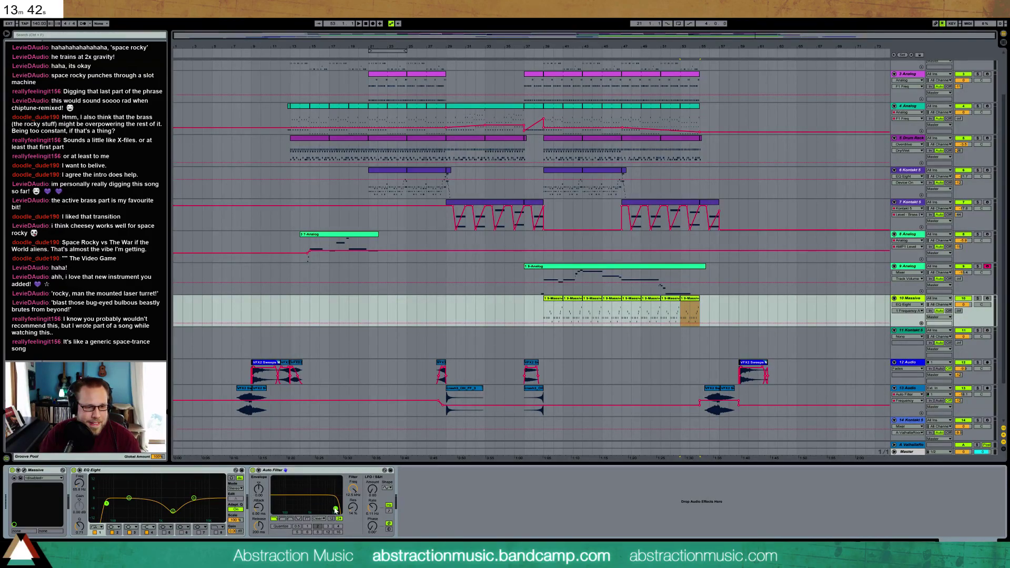
{"action": "left_click_drag", "start_coordinate": [352, 495], "coordinate": [353, 489]}
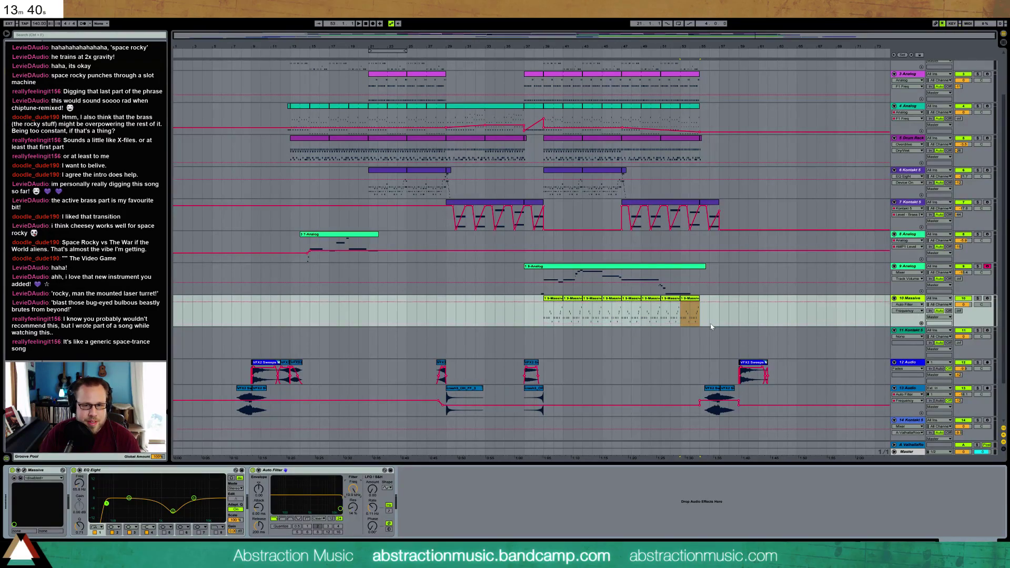
Step: Duplicate the last four clips on 10 Massive so the part continues past bar 55
{"action": "left_click", "coordinate": [686, 299]}
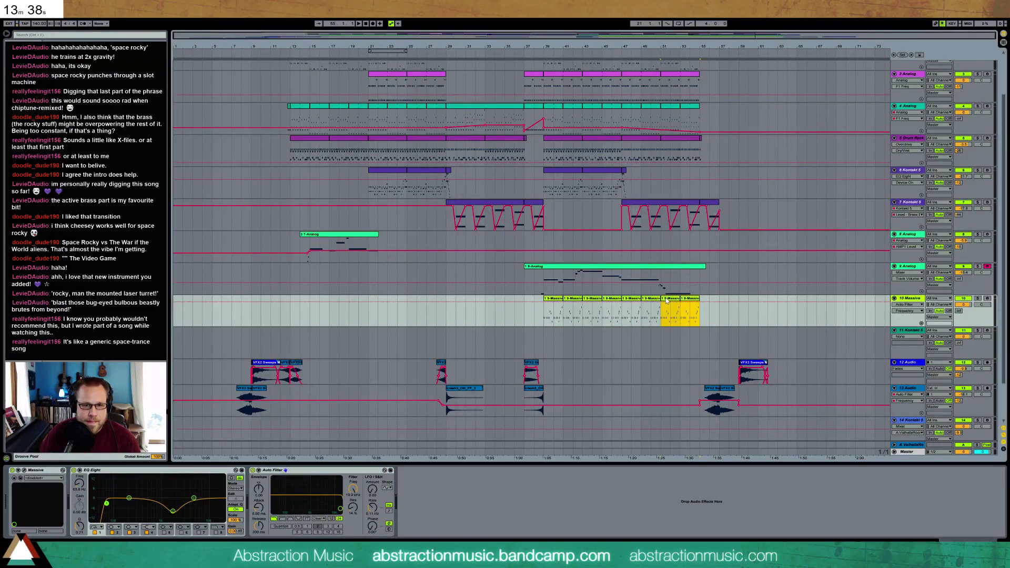
{"action": "left_click", "coordinate": [633, 301], "text": "shift"}
{"action": "key", "text": "ctrl+d"}
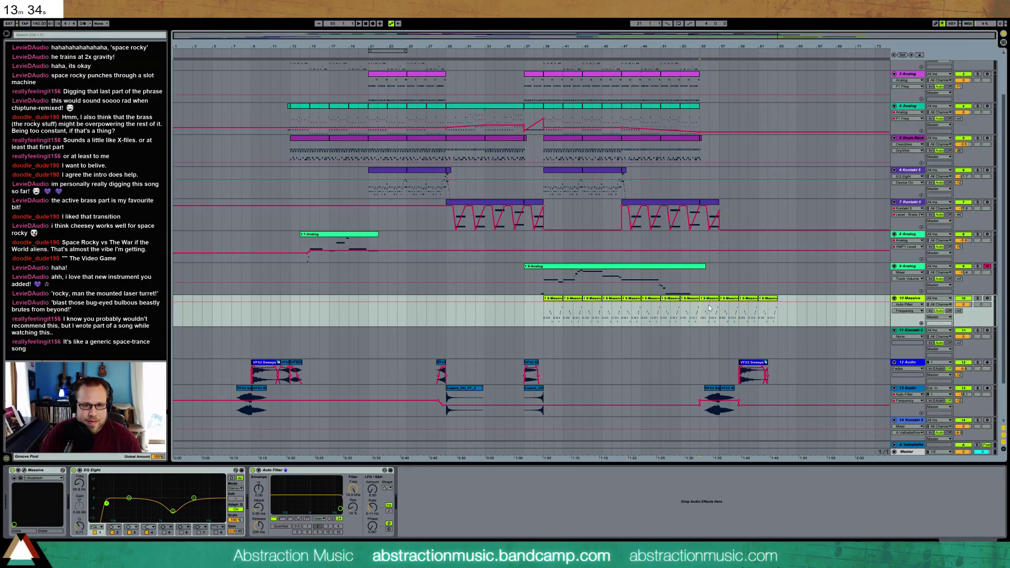
Step: Automate the Massive track's Auto Filter Frequency to fall to its minimum across the duplicated clips, and play the fade
{"action": "left_click_drag", "start_coordinate": [700, 307], "coordinate": [756, 325]}
{"action": "left_click", "coordinate": [662, 316]}
{"action": "key", "text": "space"}
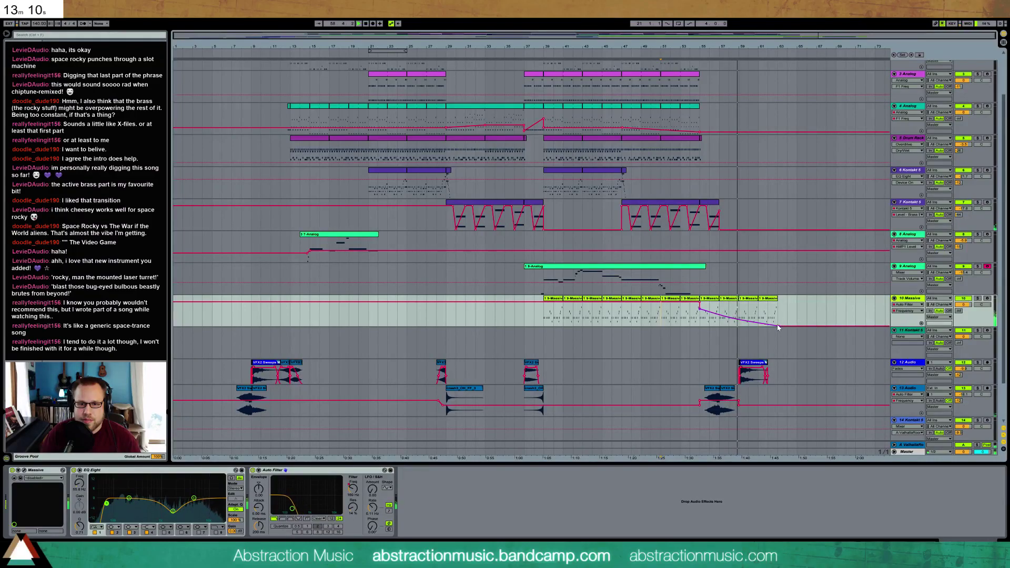
Step: Delete the last two duplicated Massive clips, keeping the part up to bar 59
{"action": "left_click_drag", "start_coordinate": [777, 312], "coordinate": [755, 304]}
{"action": "left_click", "coordinate": [753, 300], "text": "shift"}
{"action": "key", "text": "Delete"}
{"action": "left_click", "coordinate": [733, 300]}
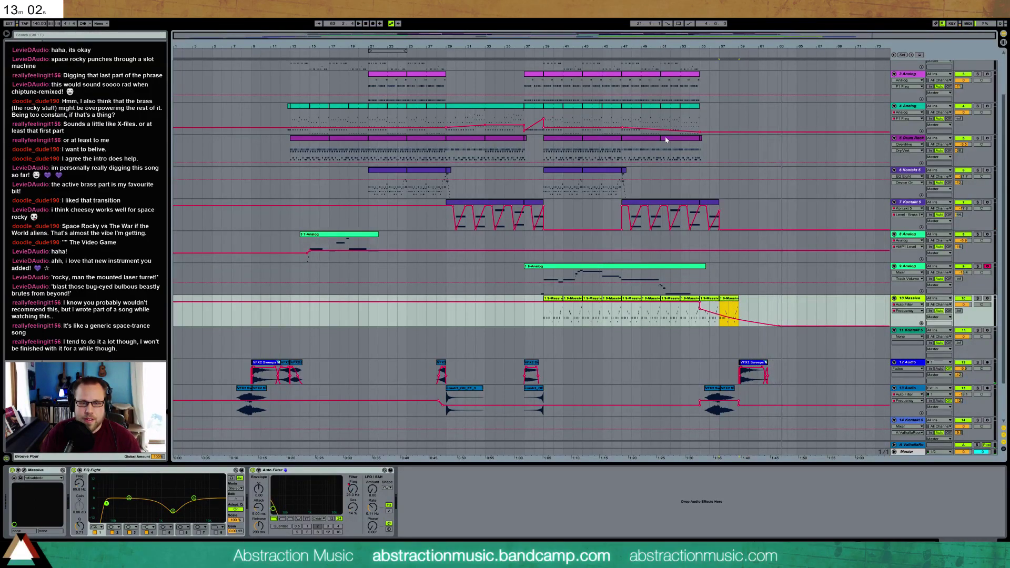
Step: Arm the empty 11 Kontakt 5 track to try its sound, and delete the track
{"action": "left_click", "coordinate": [916, 335]}
{"action": "left_click", "coordinate": [987, 331]}
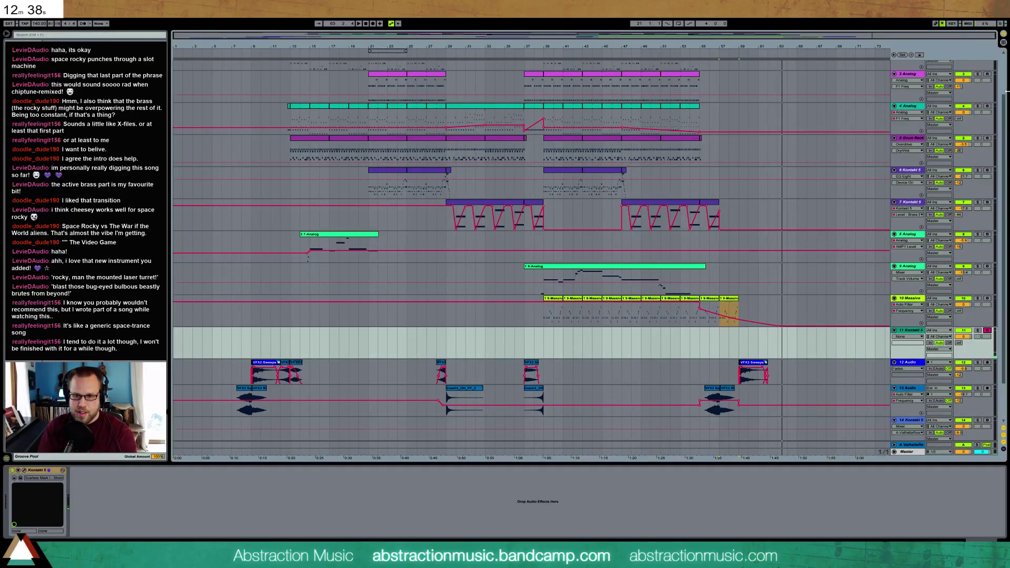
{"action": "left_click", "coordinate": [912, 333]}
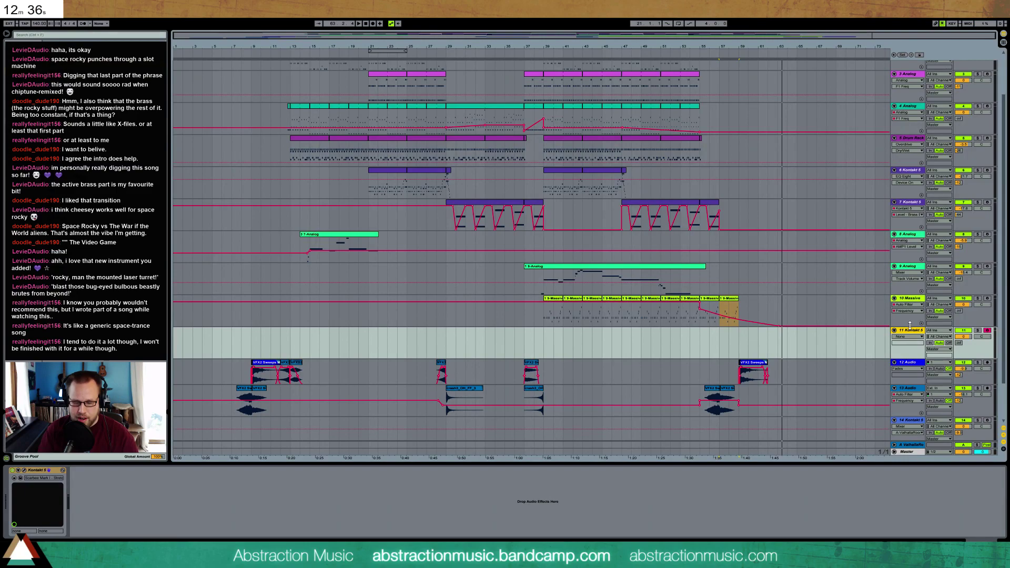
{"action": "key", "text": "Delete"}
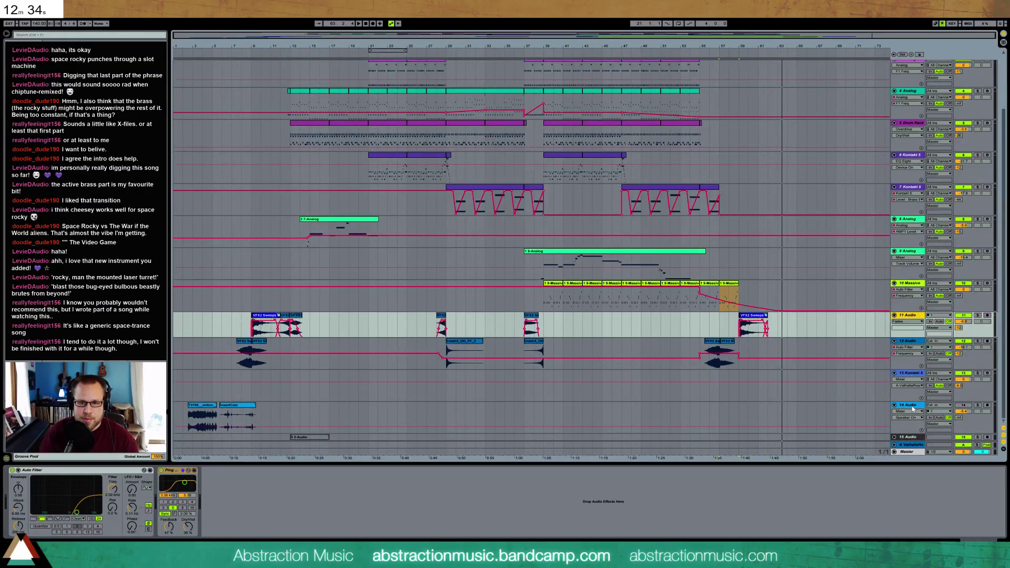
Step: Delete the leftover 14 Audio and 15 Audio tracks at the end of the arrangement
{"action": "left_click", "coordinate": [910, 405]}
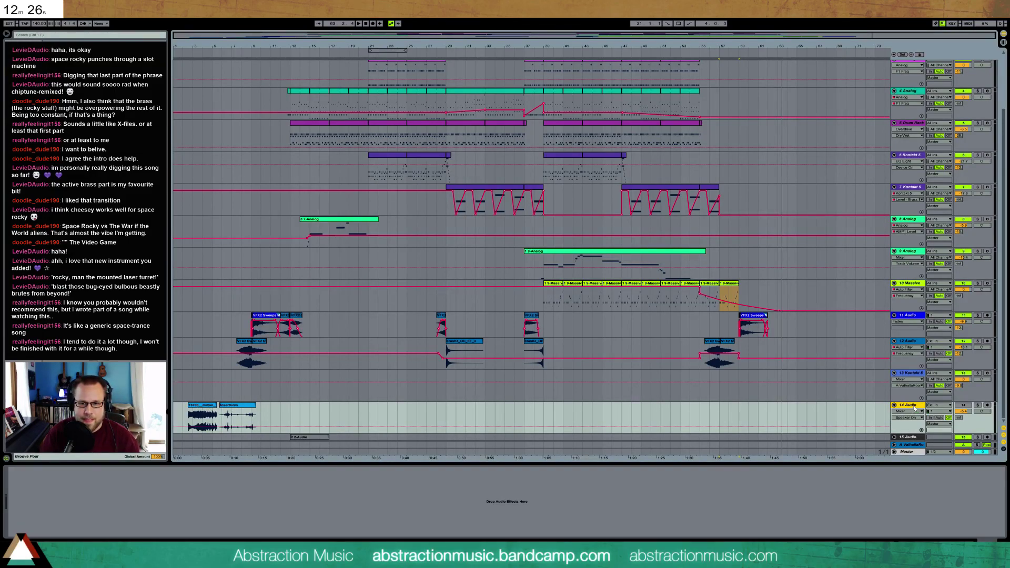
{"action": "key", "text": "Delete"}
{"action": "key", "text": "Delete"}
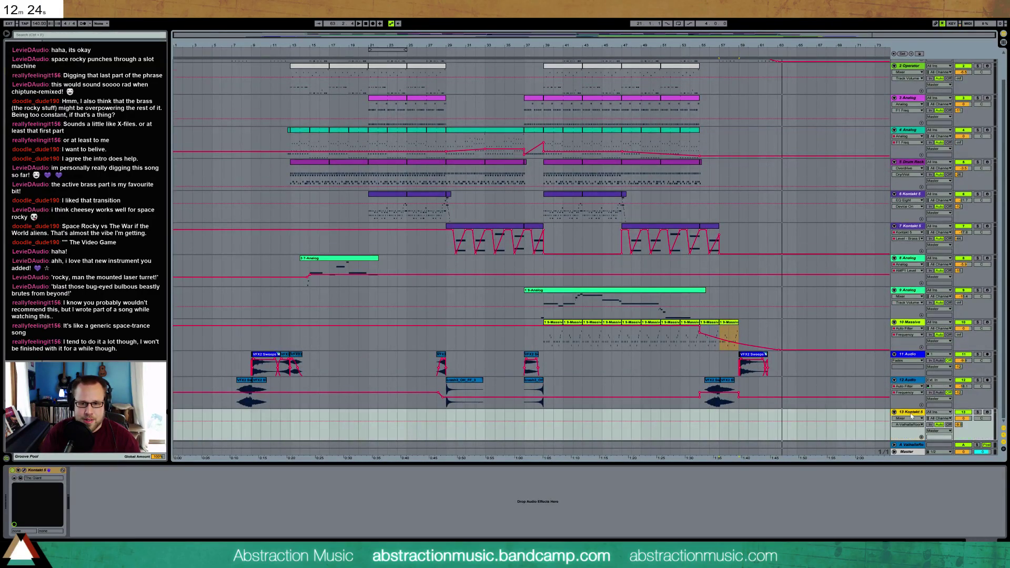
Step: Arm the 13 Kontakt 5 track and record a short part on it starting at bar 39
{"action": "left_click", "coordinate": [988, 413]}
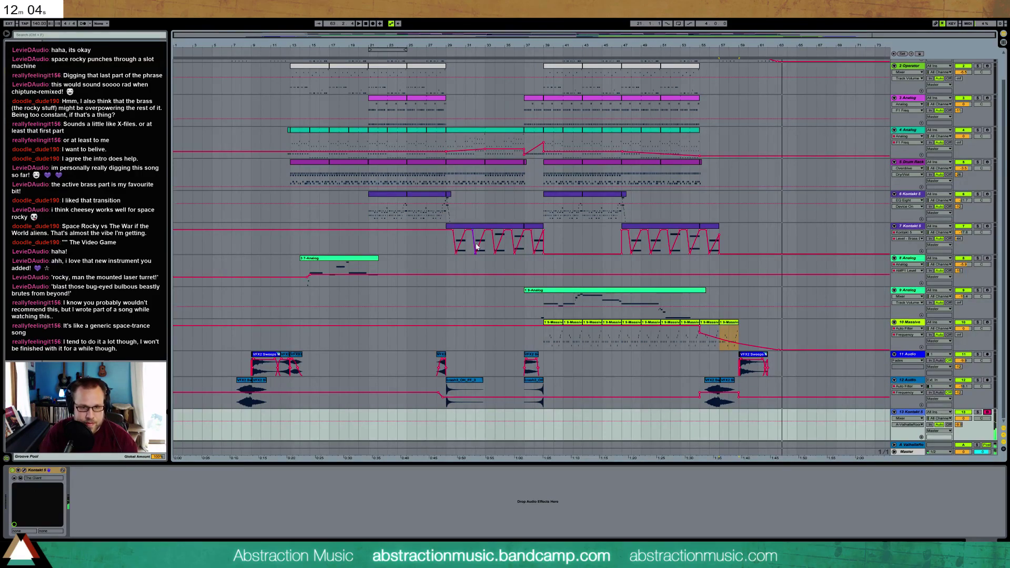
{"action": "left_click", "coordinate": [544, 437]}
{"action": "key", "text": "F9"}
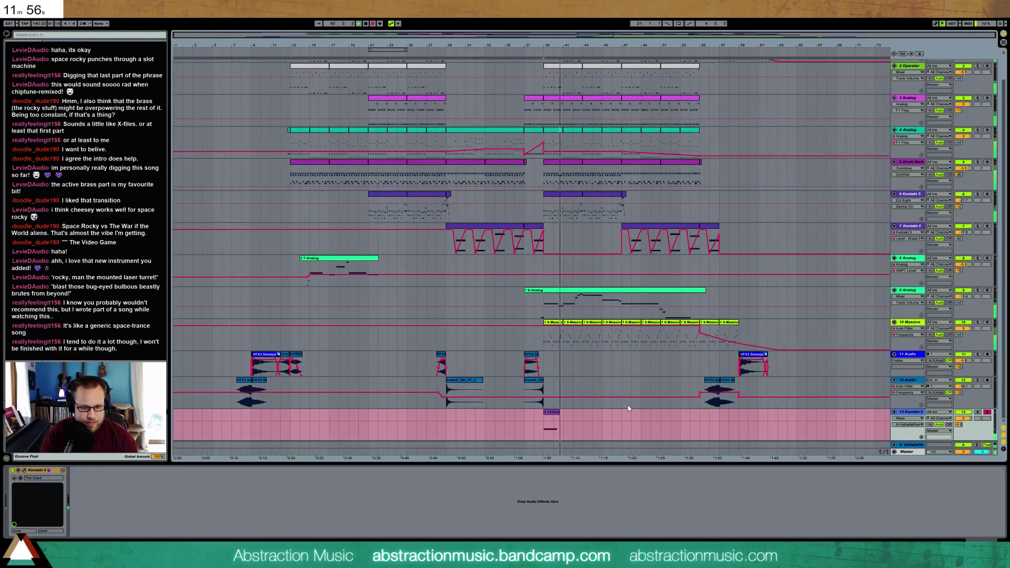
{"action": "key", "text": "space"}
Step: Play from bar 37 and lower the volumes of the 13 Kontakt 5 and 10 Massive tracks
{"action": "left_click", "coordinate": [523, 427]}
{"action": "key", "text": "space"}
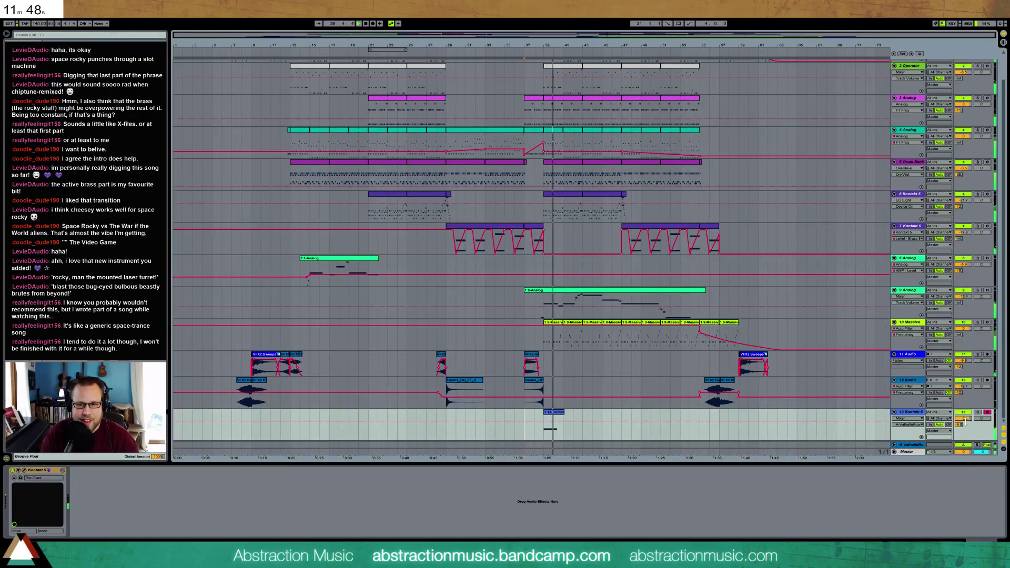
{"action": "left_click_drag", "start_coordinate": [965, 421], "coordinate": [966, 427]}
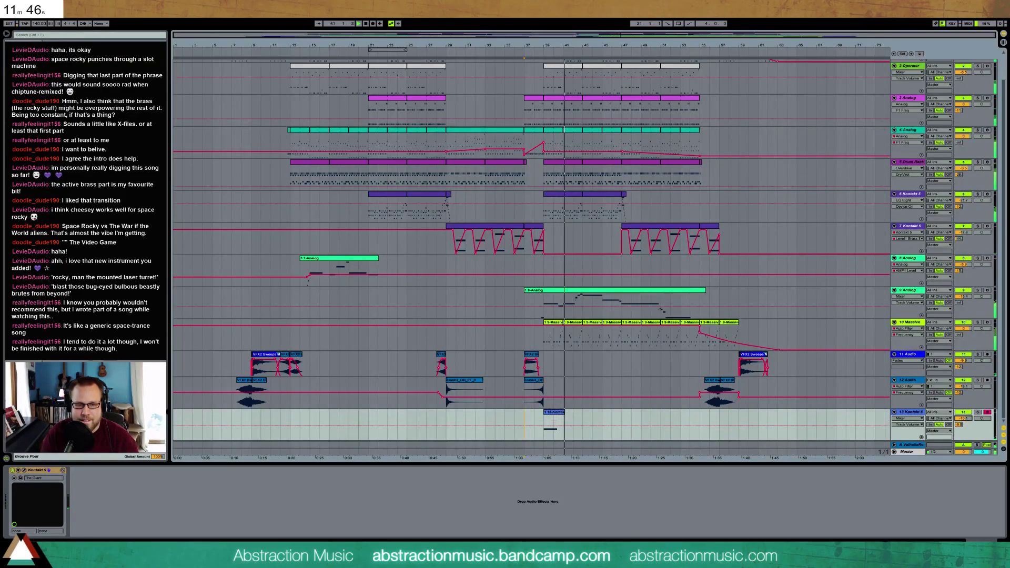
{"action": "left_click_drag", "start_coordinate": [963, 328], "coordinate": [967, 333]}
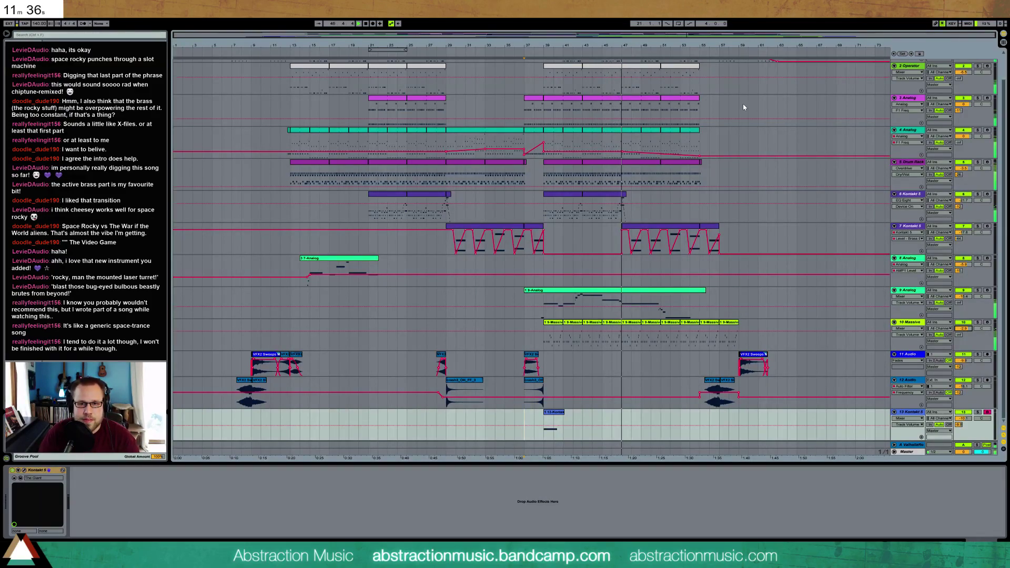
Step: Adjust the Track Volume automation of 6 Kontakt 5 between bars 39 and 49, and play it from bar 39
{"action": "left_click", "coordinate": [963, 201]}
{"action": "left_click", "coordinate": [544, 342]}
{"action": "key", "text": "space"}
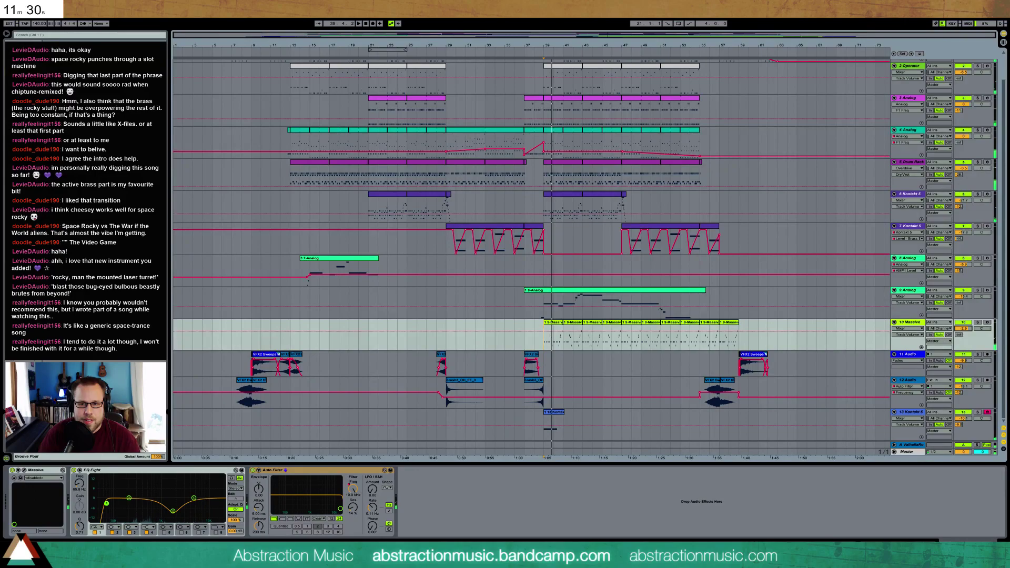
{"action": "left_click", "coordinate": [959, 201]}
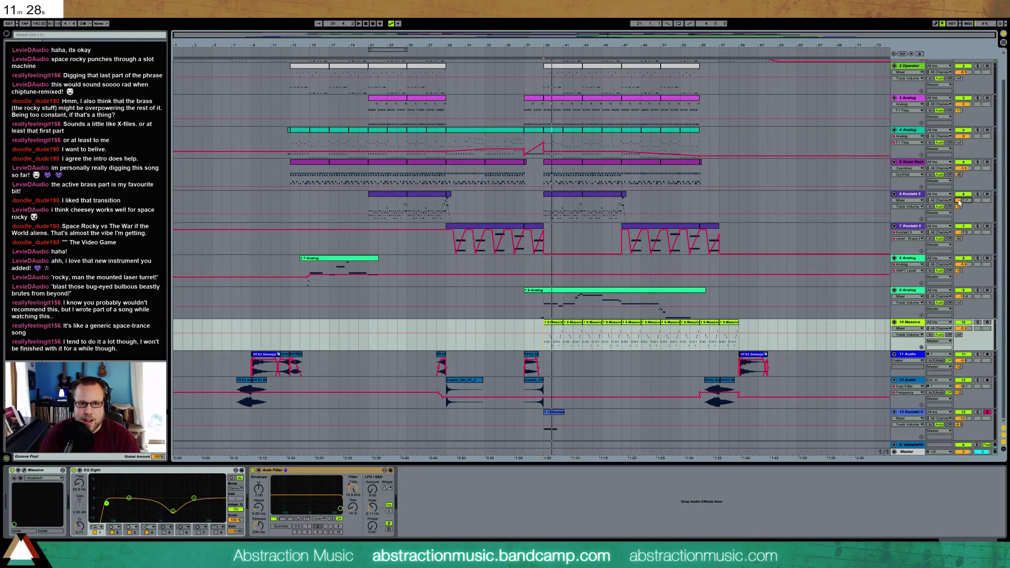
{"action": "left_click_drag", "start_coordinate": [543, 212], "coordinate": [626, 212]}
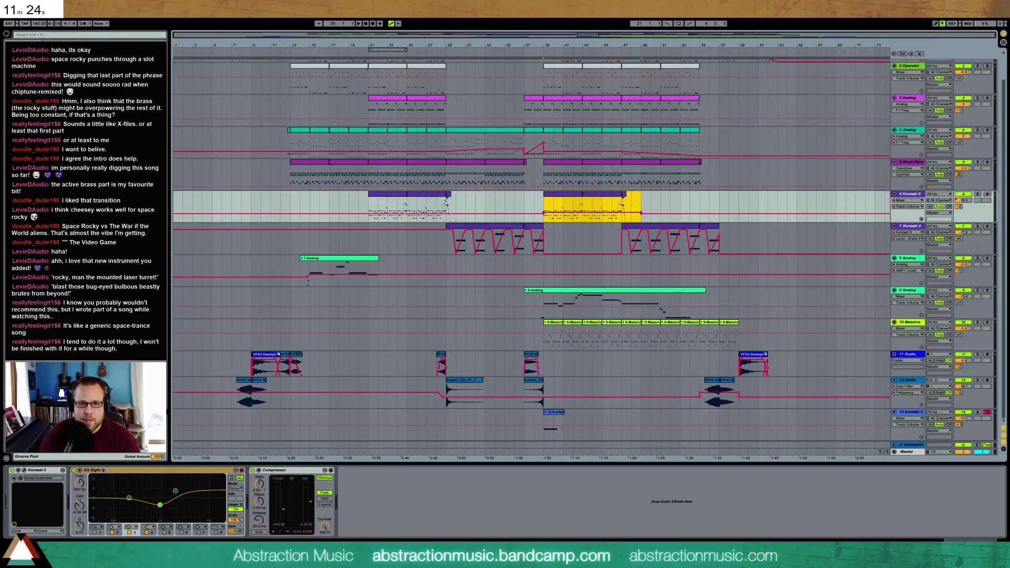
{"action": "left_click", "coordinate": [541, 198]}
{"action": "key", "text": "space"}
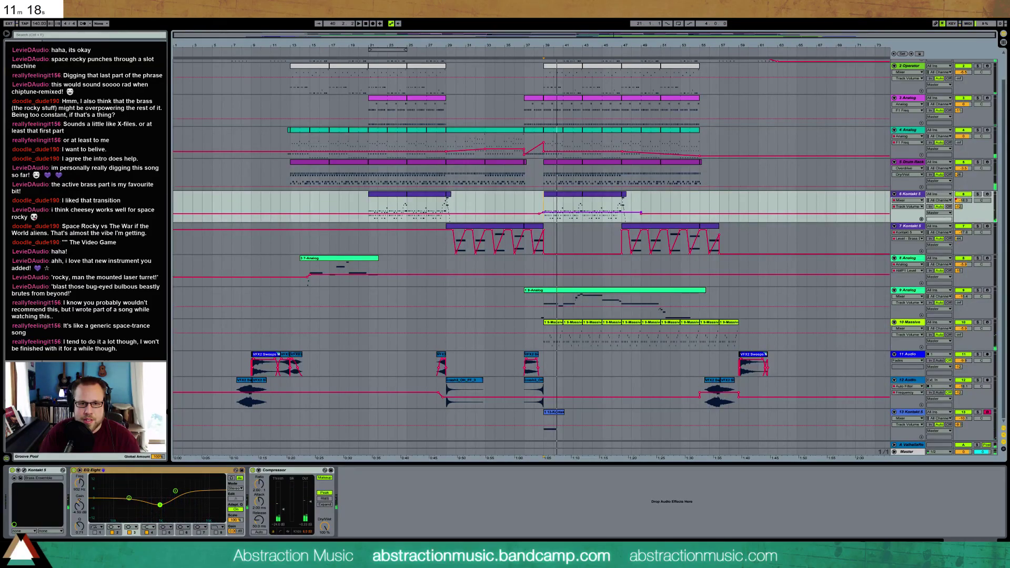
{"action": "key", "text": "space"}
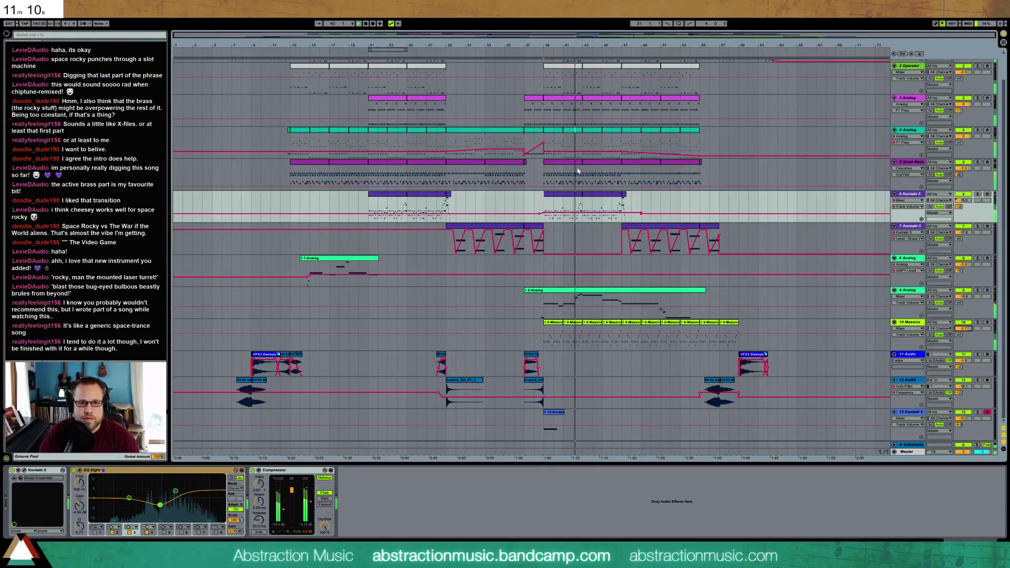
Step: Enable the filter on the ride2_OH_FF_5 sample in the Drum Rack and adjust its filter frequency
{"action": "left_click_drag", "start_coordinate": [578, 171], "coordinate": [545, 168]}
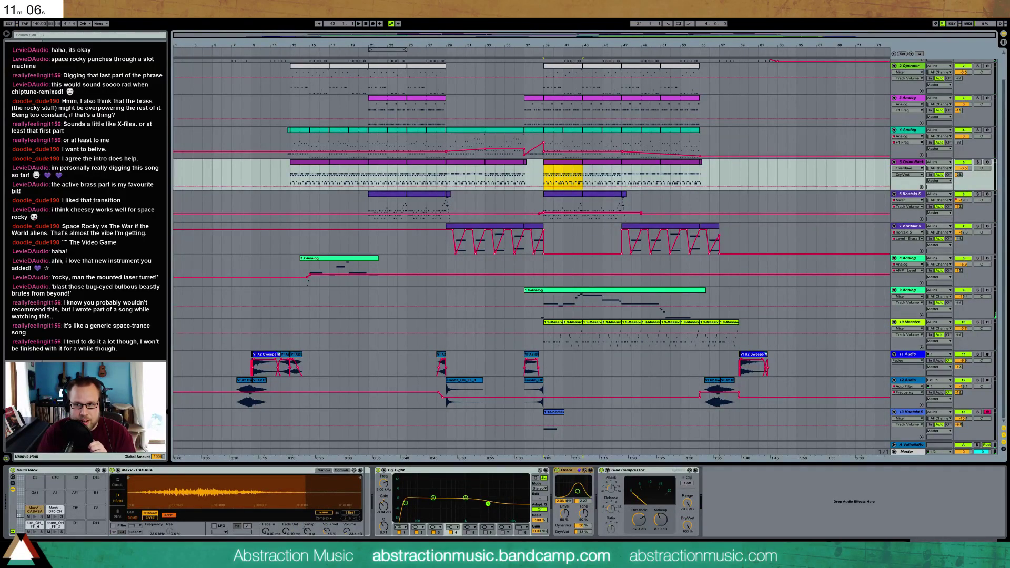
{"action": "left_click", "coordinate": [23, 149]}
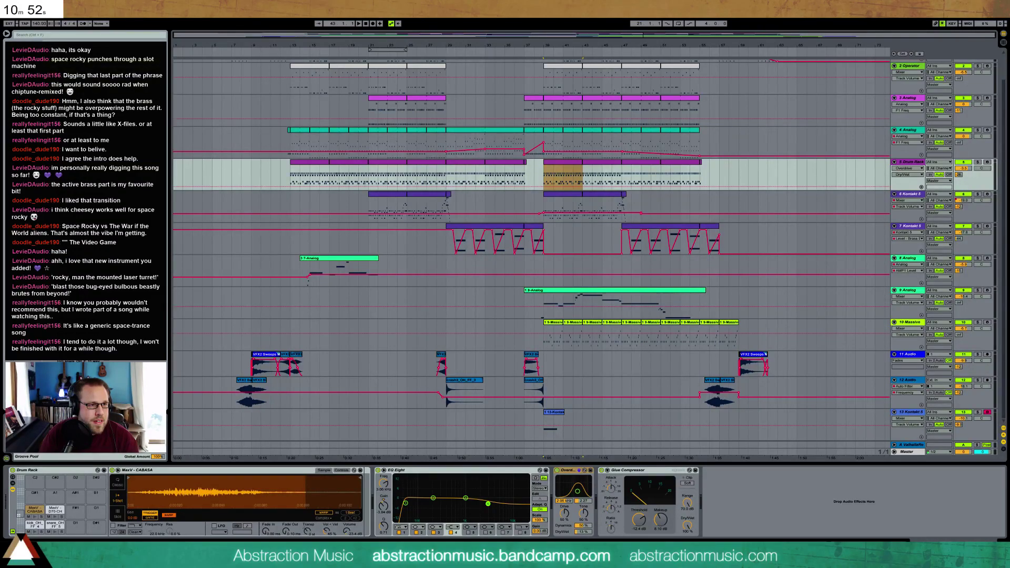
{"action": "left_click", "coordinate": [75, 512]}
{"action": "left_click", "coordinate": [113, 525]}
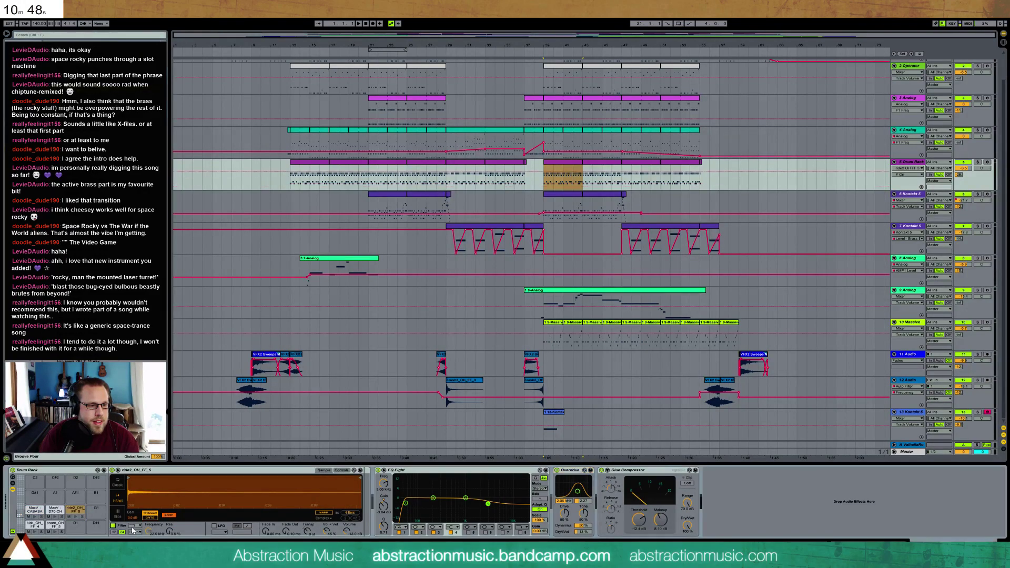
{"action": "left_click_drag", "start_coordinate": [150, 531], "coordinate": [150, 563]}
Step: Draw a one-beat ride2_OH_FF_5 note at the start of the drum clip at bar 39 and duplicate it across its first bar
{"action": "left_click", "coordinate": [555, 163]}
{"action": "double_click", "coordinate": [555, 163]}
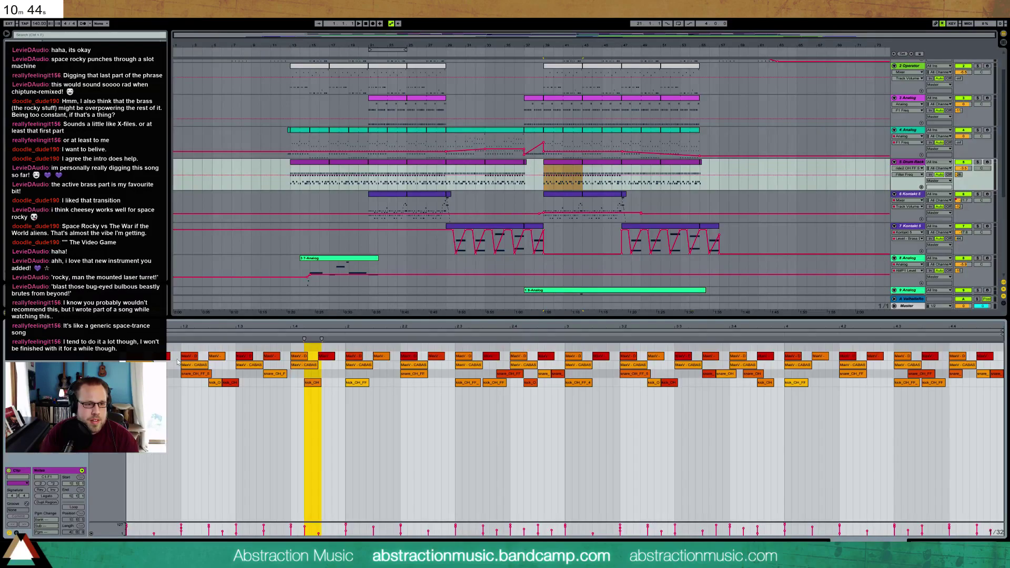
{"action": "double_click", "coordinate": [130, 348]}
{"action": "left_click_drag", "start_coordinate": [133, 347], "coordinate": [182, 348]}
{"action": "key", "text": "ctrl+d"}
{"action": "key", "text": "ctrl+d"}
{"action": "key", "text": "ctrl+d"}
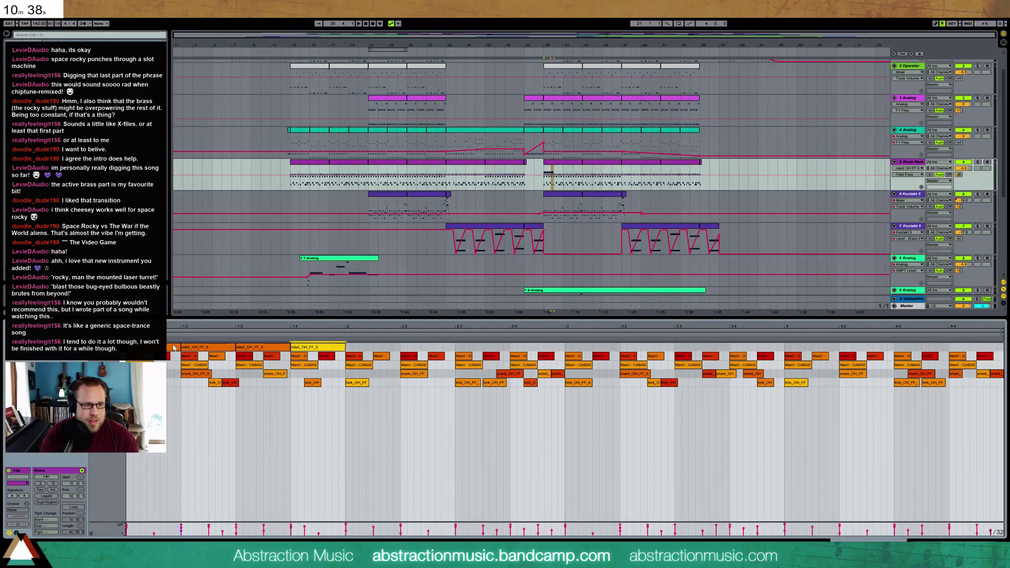
{"action": "key", "text": "ctrl+d"}
{"action": "key", "text": "ctrl+z"}
Step: Duplicate the first bar's four ride notes through the rest of the drum clip at bar 39, and play it
{"action": "left_click", "coordinate": [209, 350], "text": "shift"}
{"action": "left_click", "coordinate": [234, 349], "text": "shift"}
{"action": "left_click", "coordinate": [241, 350], "text": "shift"}
{"action": "left_click", "coordinate": [224, 349], "text": "shift"}
{"action": "key", "text": "ctrl+d"}
{"action": "key", "text": "ctrl+d"}
{"action": "key", "text": "ctrl+d"}
{"action": "key", "text": "space"}
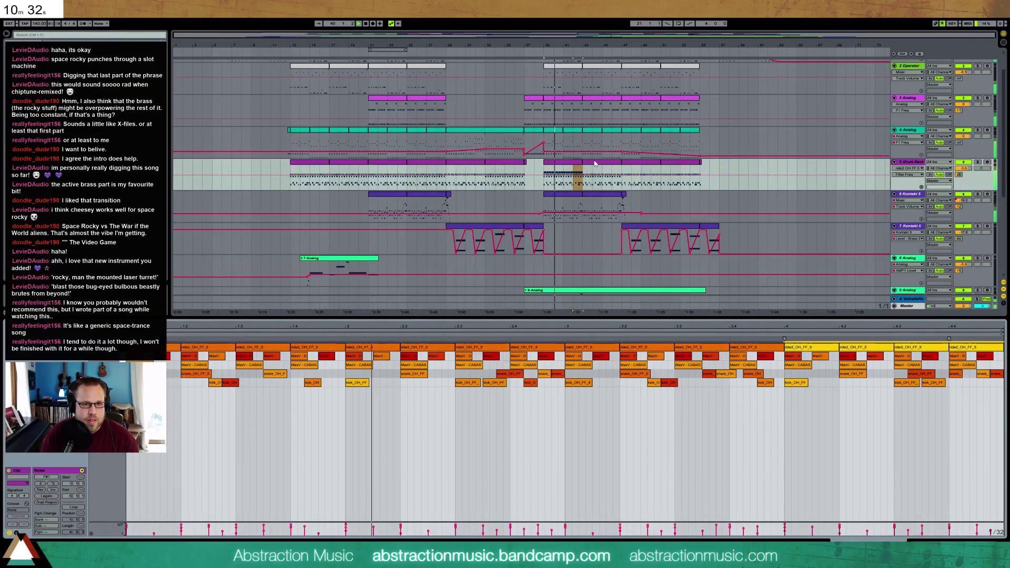
Step: Copy all ride notes from the drum clip at bar 39 into the drum clip at bar 43
{"action": "left_click", "coordinate": [108, 347]}
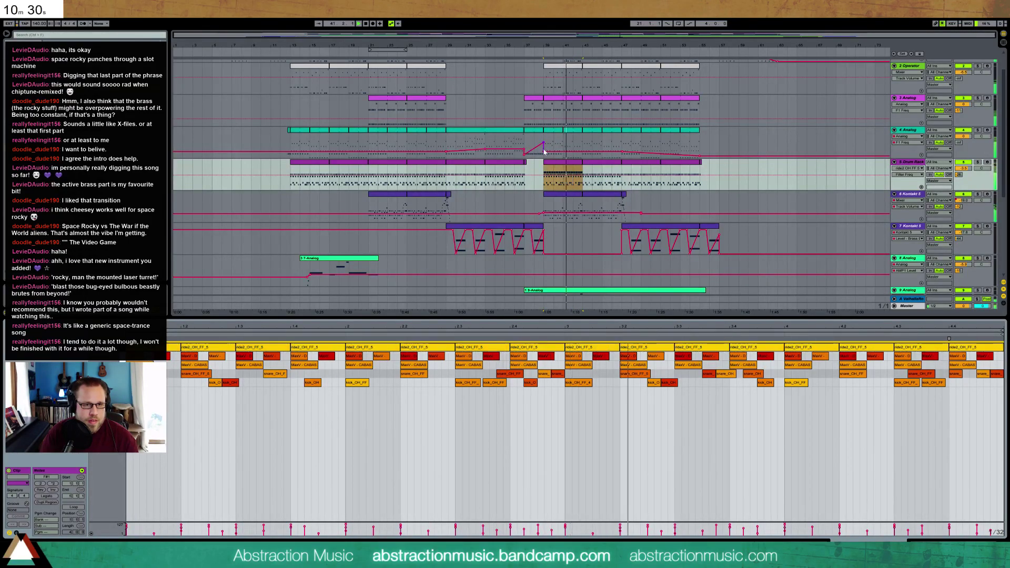
{"action": "left_click", "coordinate": [592, 162]}
{"action": "left_click", "coordinate": [129, 348]}
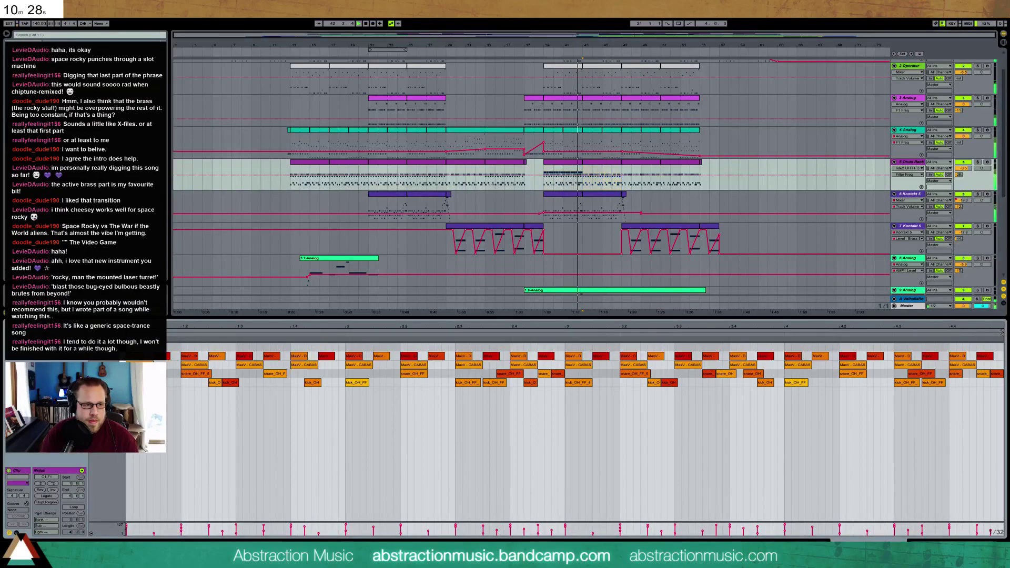
{"action": "key", "text": "ctrl+v"}
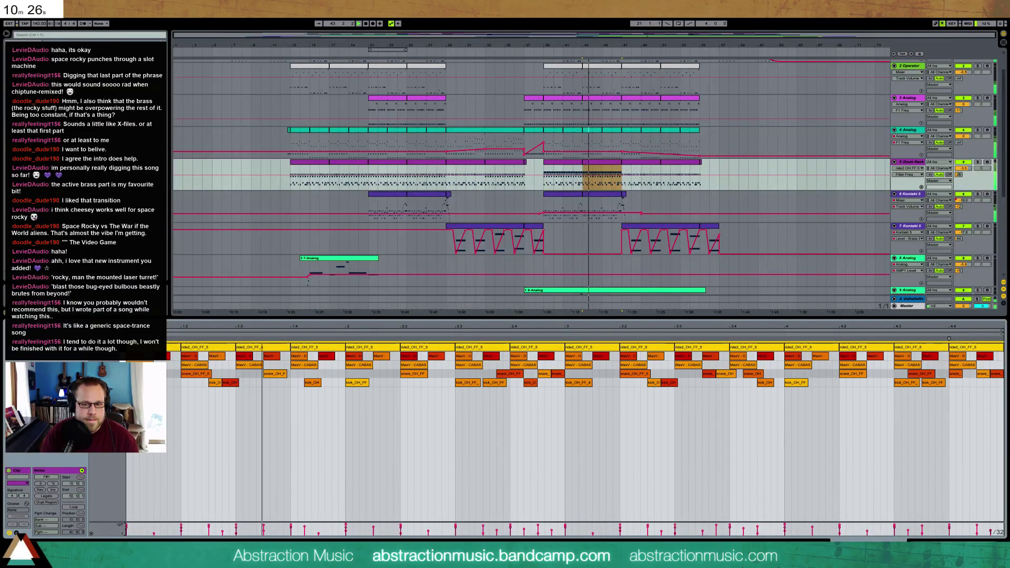
{"action": "key", "text": "shift+Tab"}
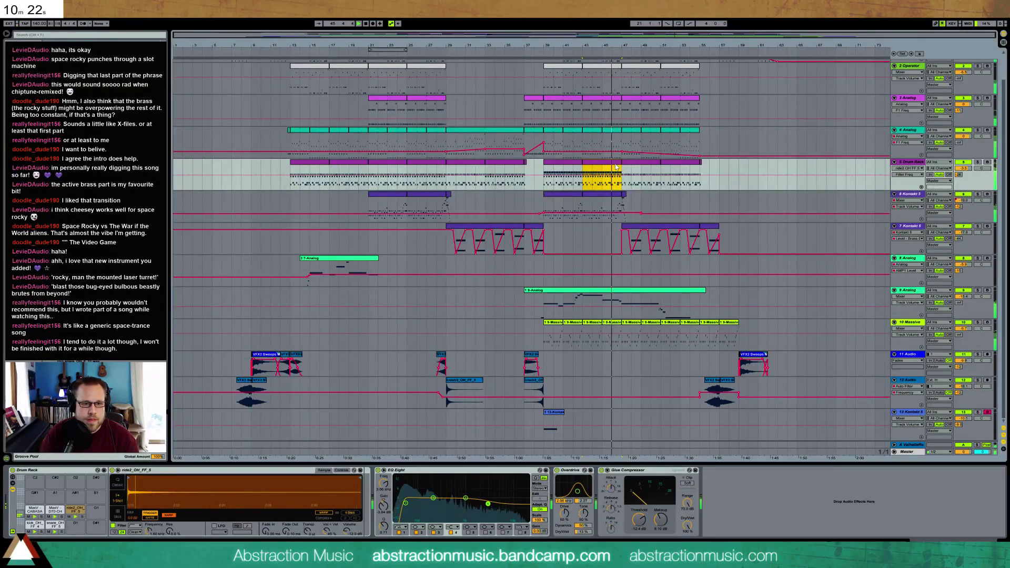
{"action": "key", "text": "shift+Tab"}
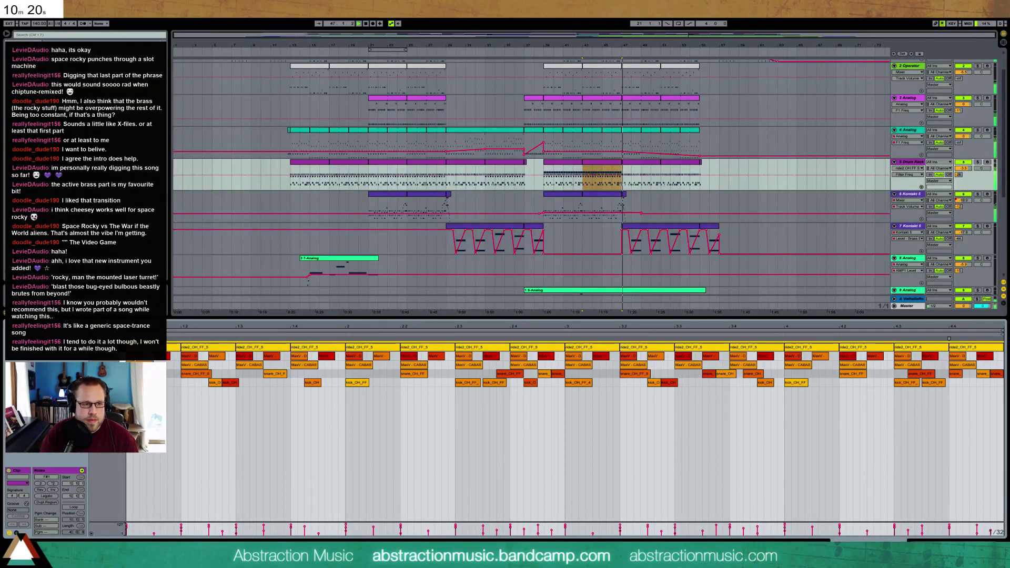
Step: Delete the hi-hat notes that coincide with the ride hits on each beat of the drum clip at bar 43
{"action": "left_click", "coordinate": [159, 387]}
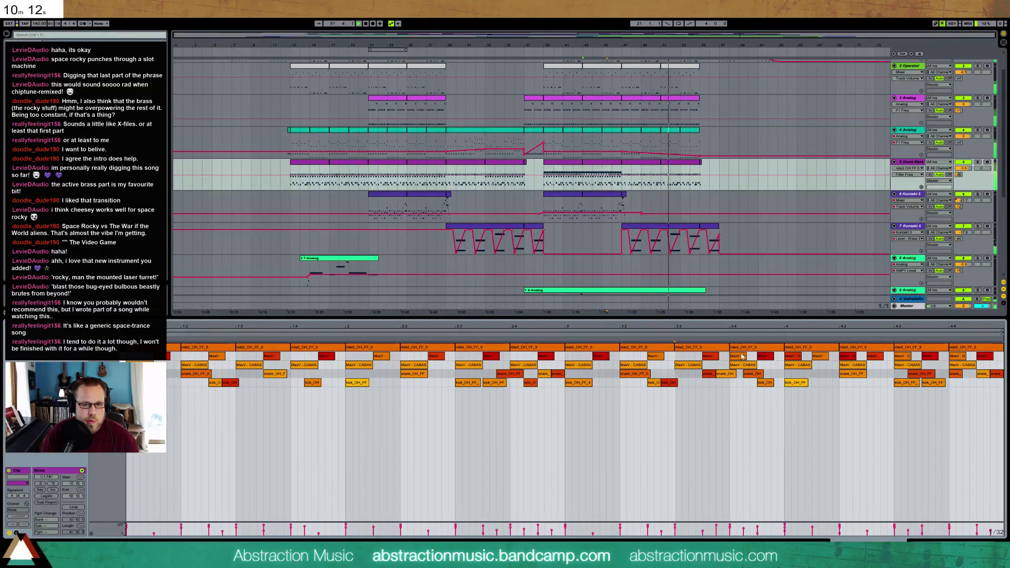
{"action": "left_click", "coordinate": [794, 358]}
{"action": "key", "text": "Delete"}
{"action": "left_click", "coordinate": [848, 357]}
{"action": "key", "text": "Delete"}
{"action": "left_click", "coordinate": [902, 357]}
{"action": "key", "text": "Delete"}
{"action": "left_click", "coordinate": [959, 358]}
{"action": "key", "text": "Delete"}
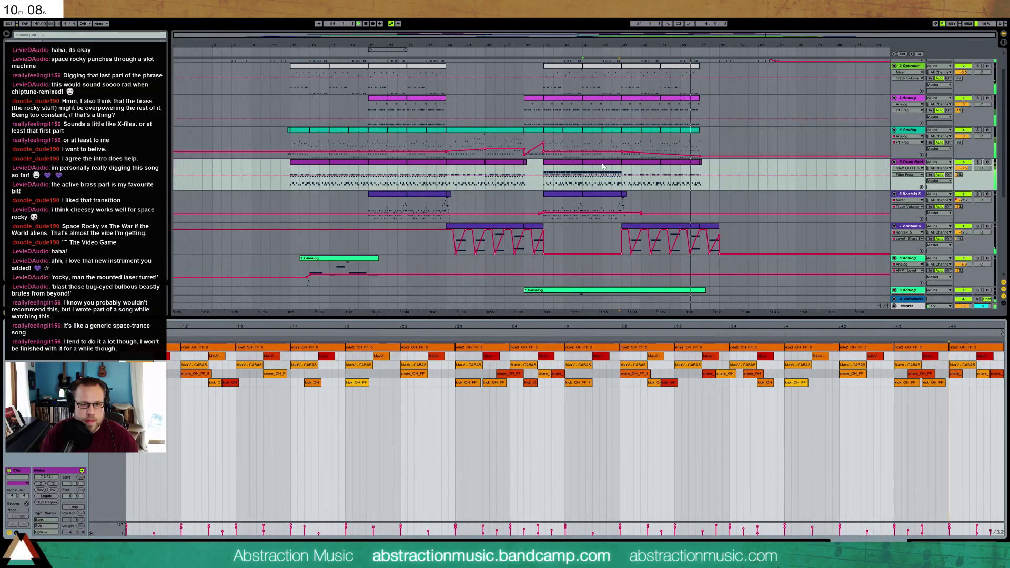
Step: Replace the drum clip at bar 39 with a copy of the thinned-out clip at bar 43
{"action": "left_click", "coordinate": [601, 162]}
{"action": "left_click", "coordinate": [573, 173]}
{"action": "left_click", "coordinate": [607, 163]}
{"action": "left_click", "coordinate": [571, 163]}
{"action": "left_click", "coordinate": [602, 163]}
{"action": "left_click", "coordinate": [572, 165]}
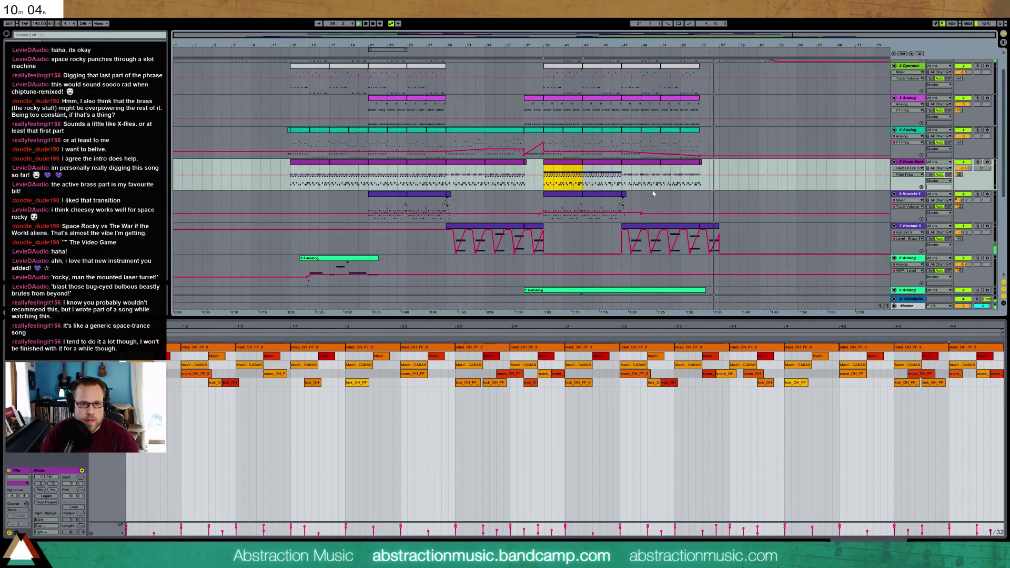
Step: Delete the kick notes at 1.3.4, 1.4.3 and 2.3 in the drum clip at bar 47
{"action": "left_click", "coordinate": [642, 167]}
{"action": "key", "text": "space"}
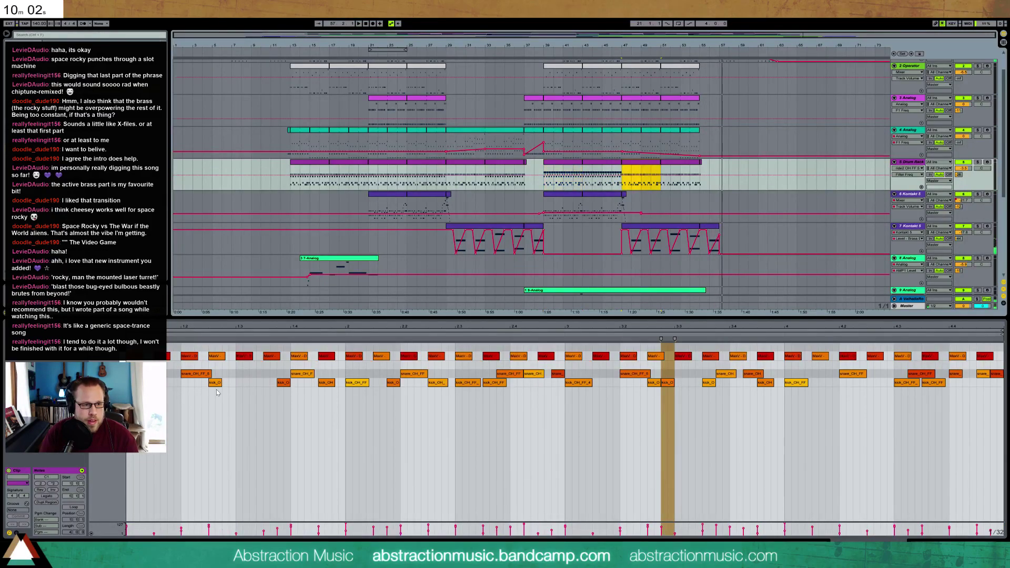
{"action": "left_click_drag", "start_coordinate": [217, 383], "coordinate": [236, 386]}
{"action": "key", "text": "ctrl+z"}
{"action": "key", "text": "space"}
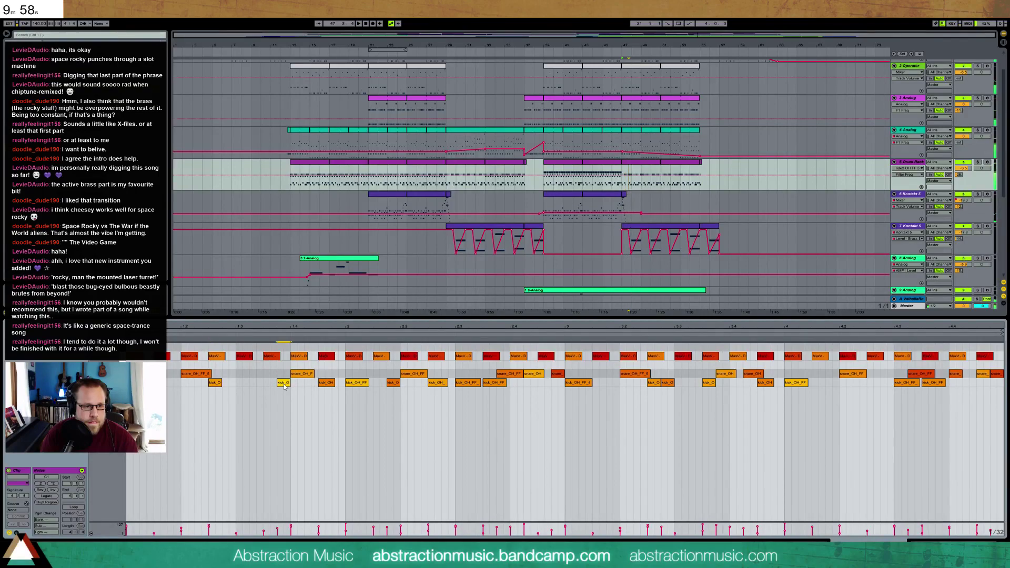
{"action": "left_click", "coordinate": [326, 383]}
{"action": "key", "text": "Delete"}
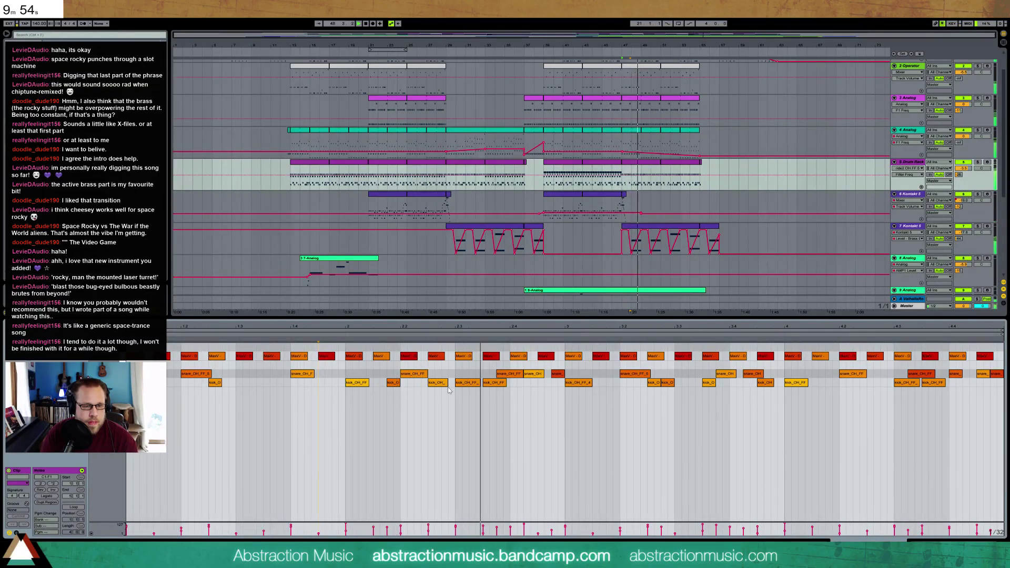
{"action": "double_click", "coordinate": [470, 384]}
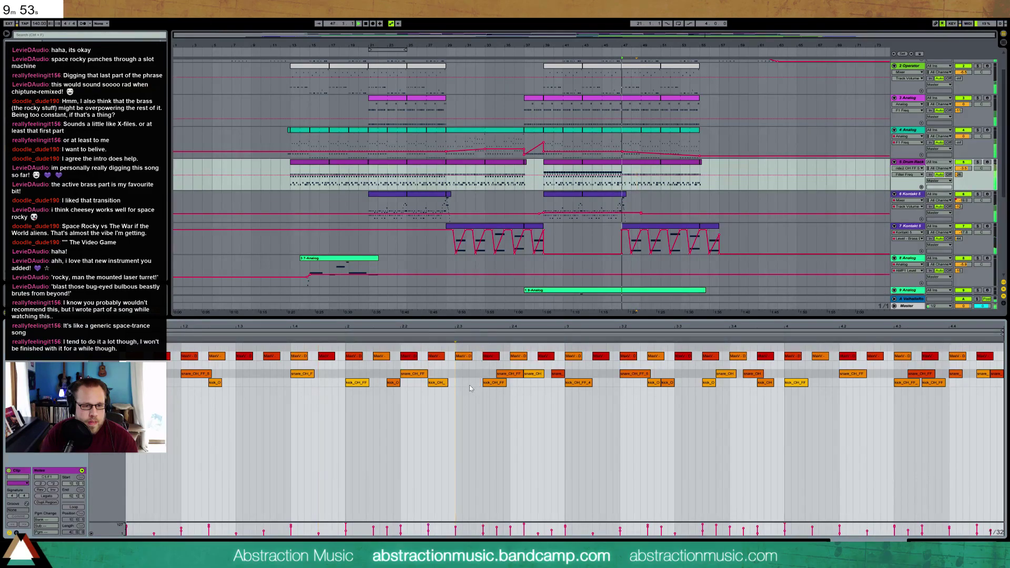
Step: Delete the snare note at 2.4.2 in the bar 47 drum clip, move the following snare to 2.4.3, and play the result
{"action": "double_click", "coordinate": [536, 375]}
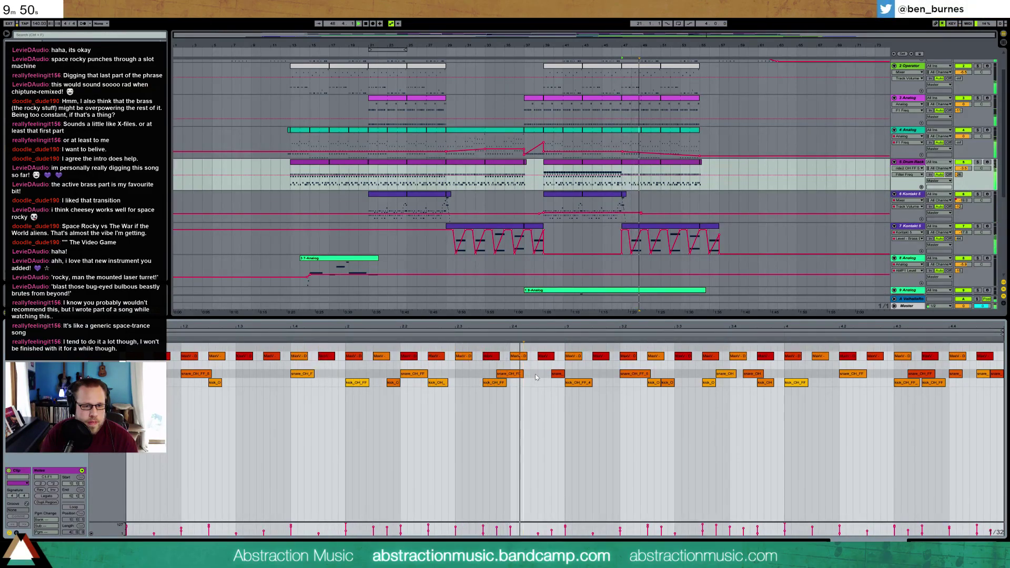
{"action": "mouse_move", "coordinate": [555, 377]}
{"action": "left_mouse_down"}
{"action": "mouse_move", "coordinate": [539, 377]}
{"action": "mouse_move", "coordinate": [558, 374]}
{"action": "mouse_move", "coordinate": [553, 389]}
{"action": "left_mouse_up"}
{"action": "key", "text": "space"}
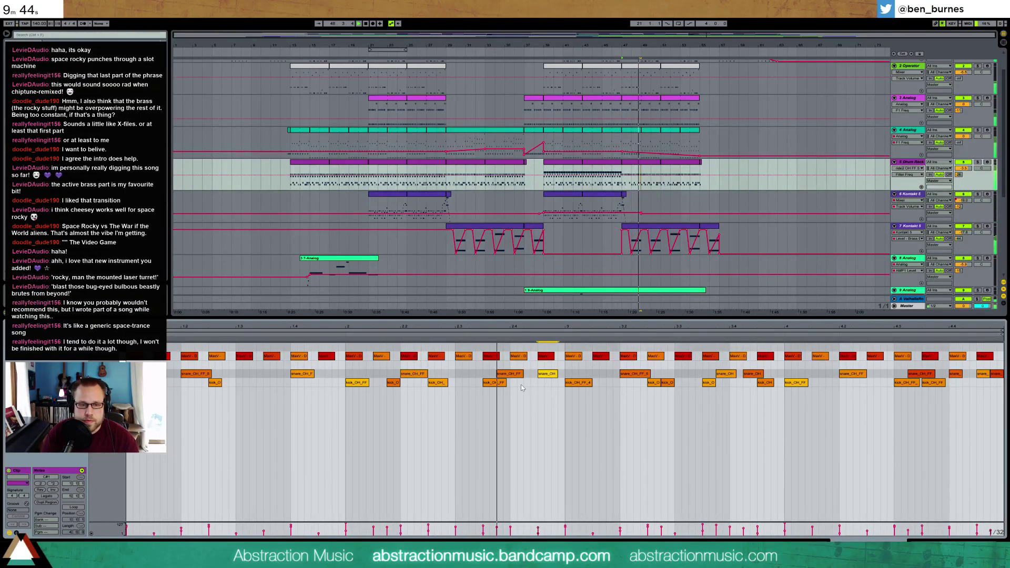
{"action": "key", "text": "space"}
Step: Delete the kick notes at 3.2.4 and 4.3.3 in the bar 47 drum clip while playing it from bar 47
{"action": "left_click", "coordinate": [668, 384]}
{"action": "key", "text": "Delete"}
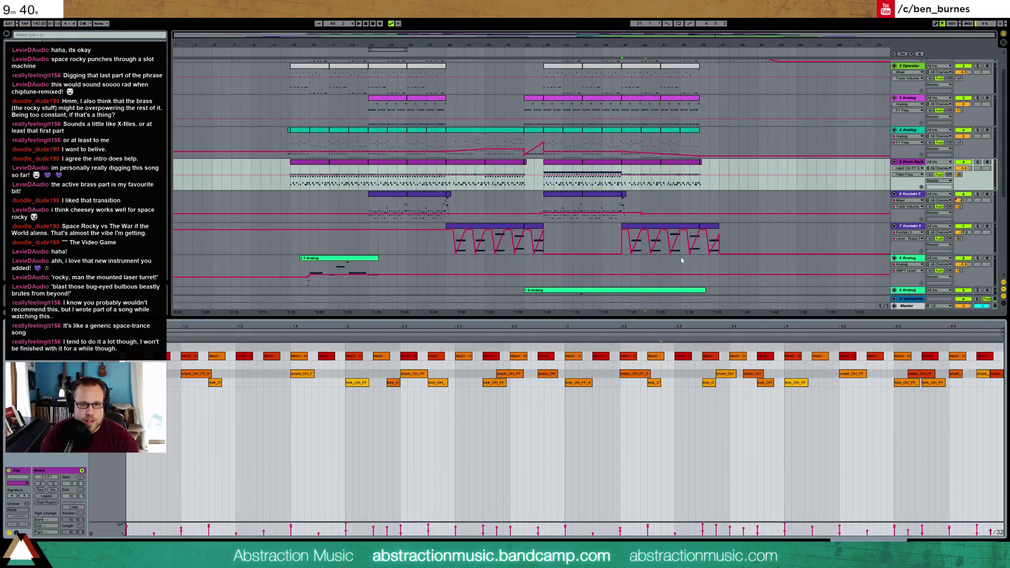
{"action": "double_click", "coordinate": [649, 183]}
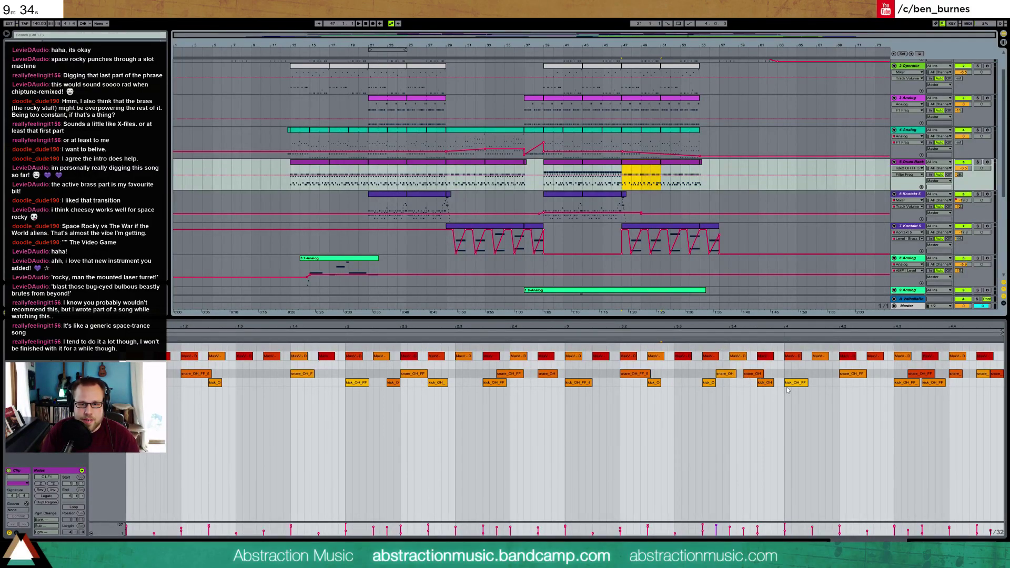
{"action": "key", "text": "space"}
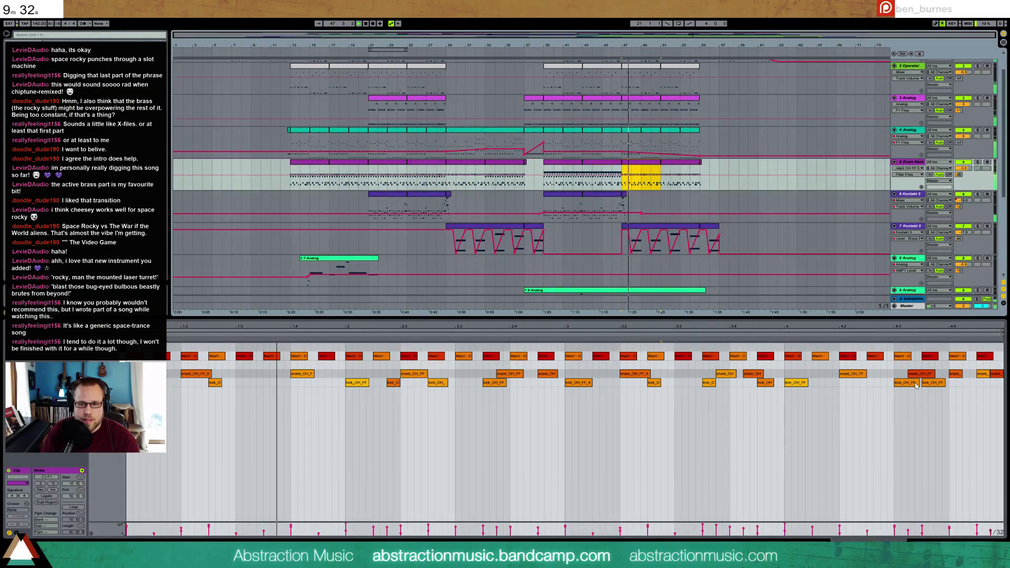
{"action": "left_click", "coordinate": [930, 388]}
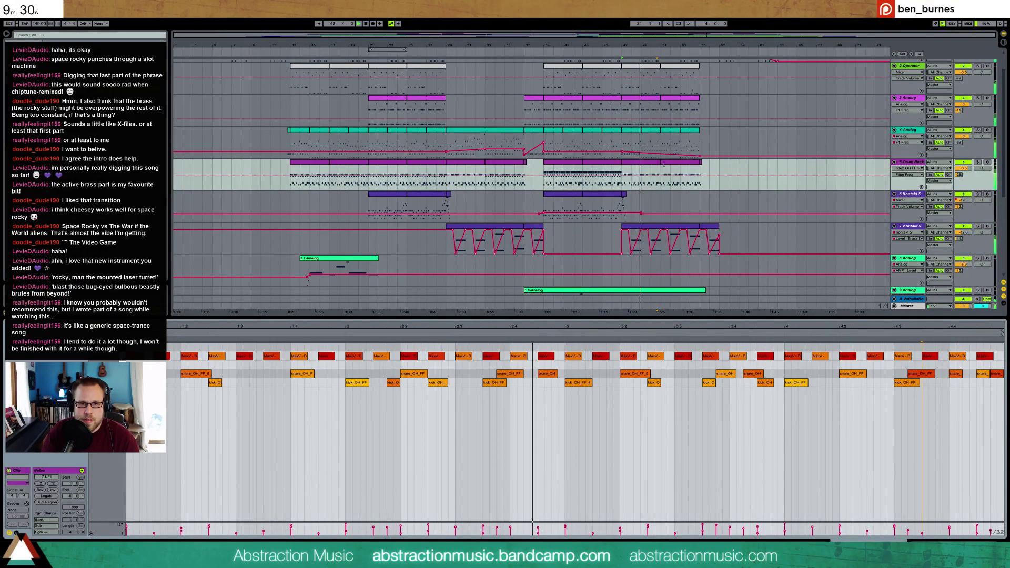
Step: Replace the drum clip at bar 51 with a copy of the edited clip at bar 47
{"action": "left_click", "coordinate": [648, 163]}
{"action": "left_click", "coordinate": [679, 163]}
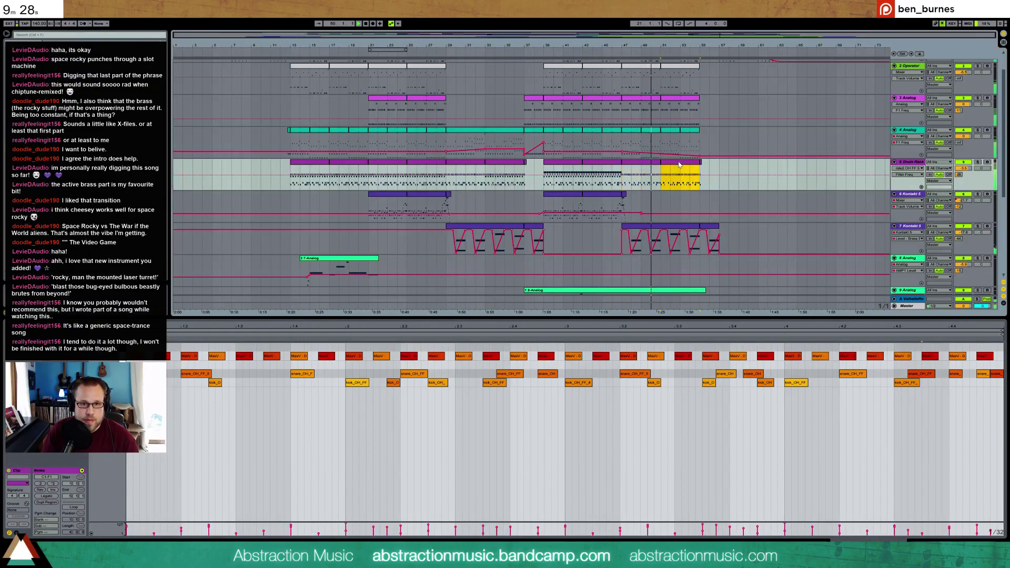
{"action": "left_click", "coordinate": [331, 447]}
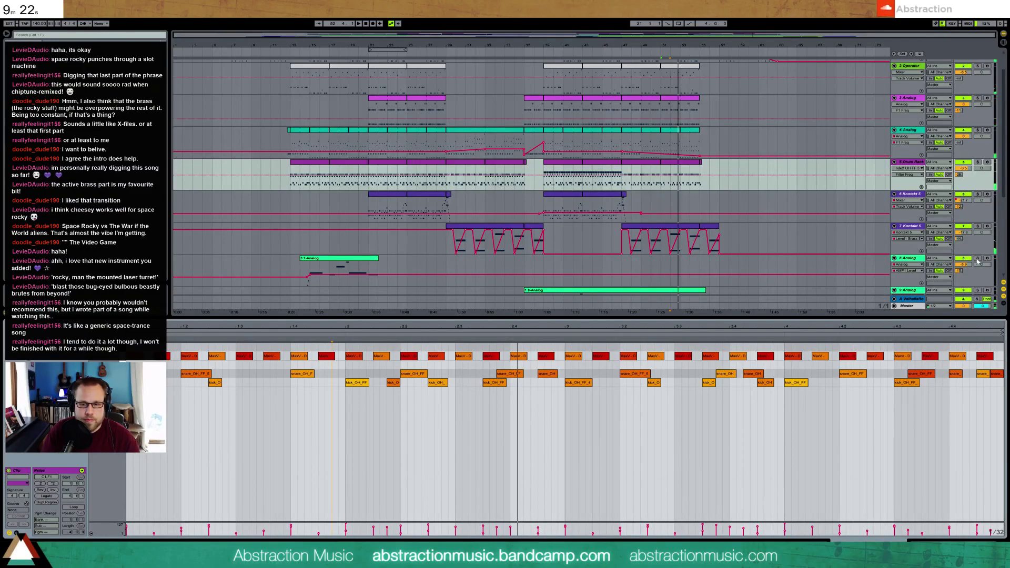
Step: Add a Utility effect at the end of the Drum Rack track's device chain and show its Gain automation
{"action": "key", "text": "shift+Tab"}
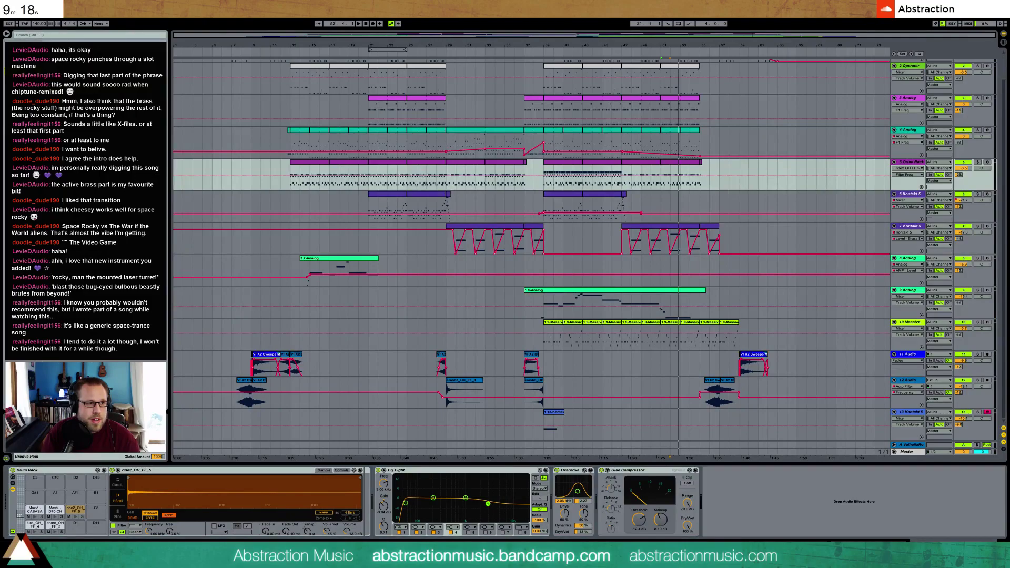
{"action": "left_click_drag", "start_coordinate": [105, 263], "coordinate": [710, 501]}
{"action": "left_click", "coordinate": [720, 493]}
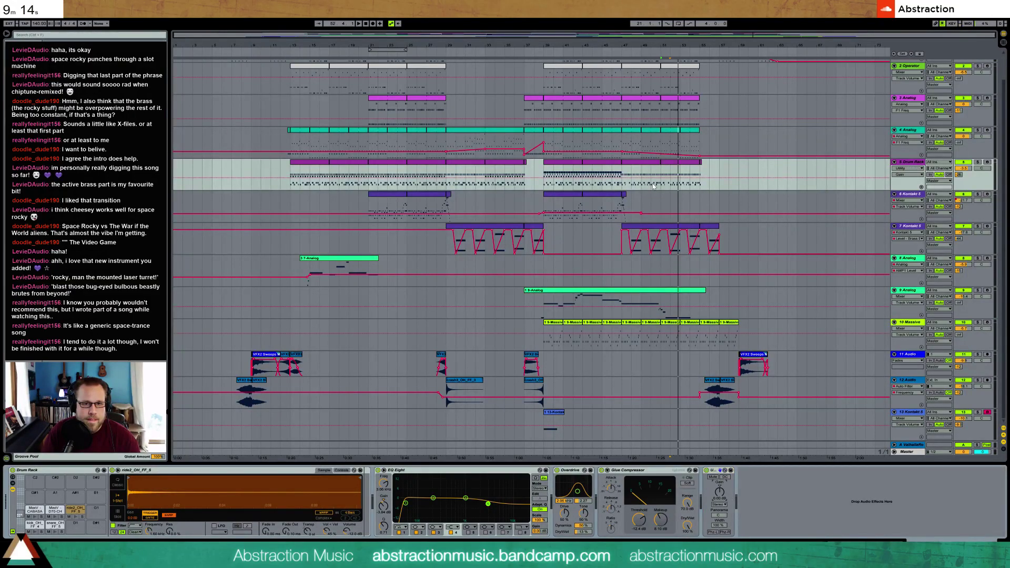
Step: Draw a Utility Gain automation fade-out on the Drum Rack track from bar 51 to bar 55, and play it
{"action": "left_click_drag", "start_coordinate": [662, 186], "coordinate": [702, 188]}
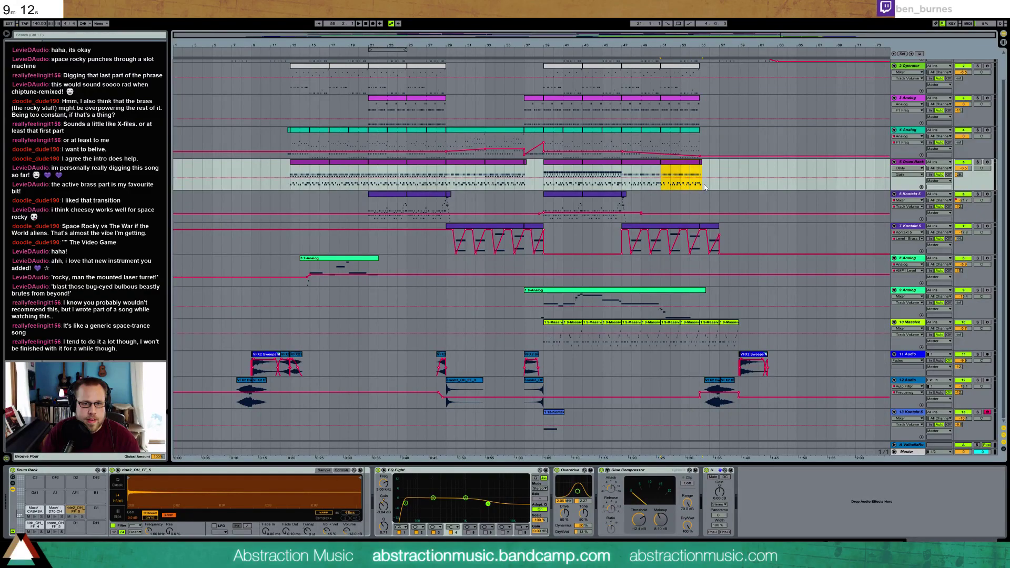
{"action": "left_click", "coordinate": [662, 174]}
{"action": "key", "text": "space"}
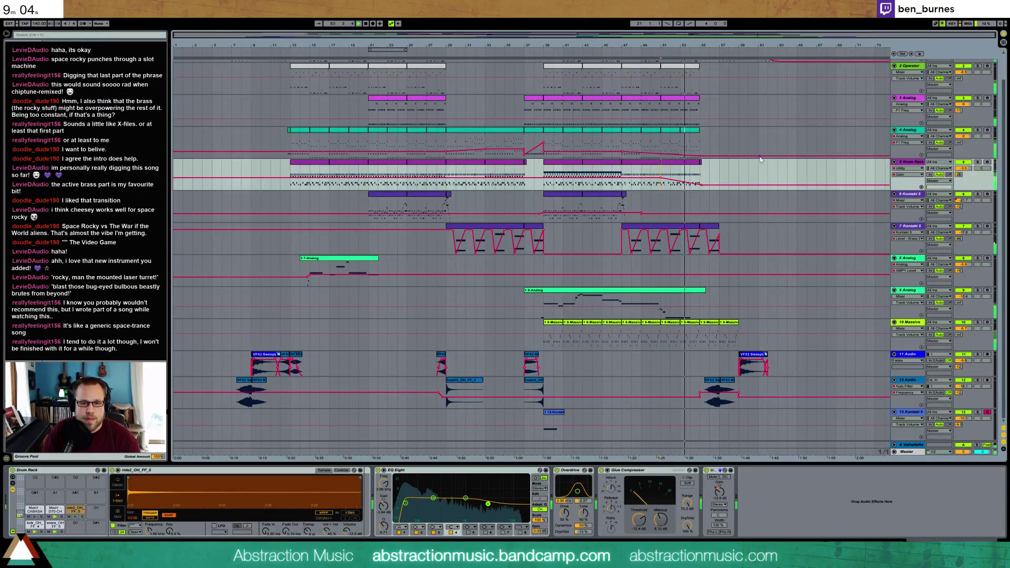
Step: Lengthen the final low note in the lead clip on the 9 Analog track
{"action": "left_click", "coordinate": [698, 292]}
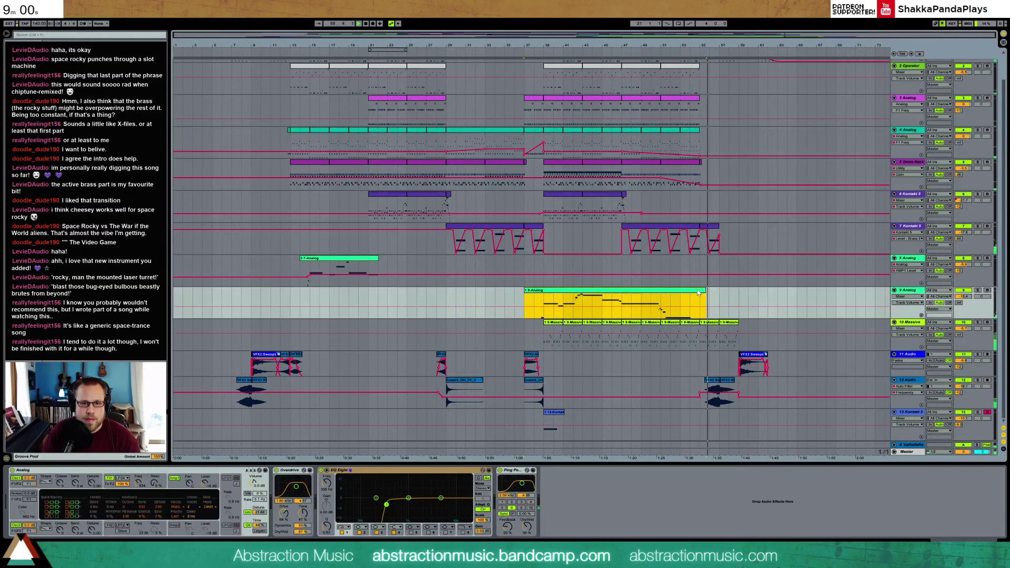
{"action": "double_click", "coordinate": [698, 293]}
{"action": "left_click_drag", "start_coordinate": [910, 497], "coordinate": [993, 497]}
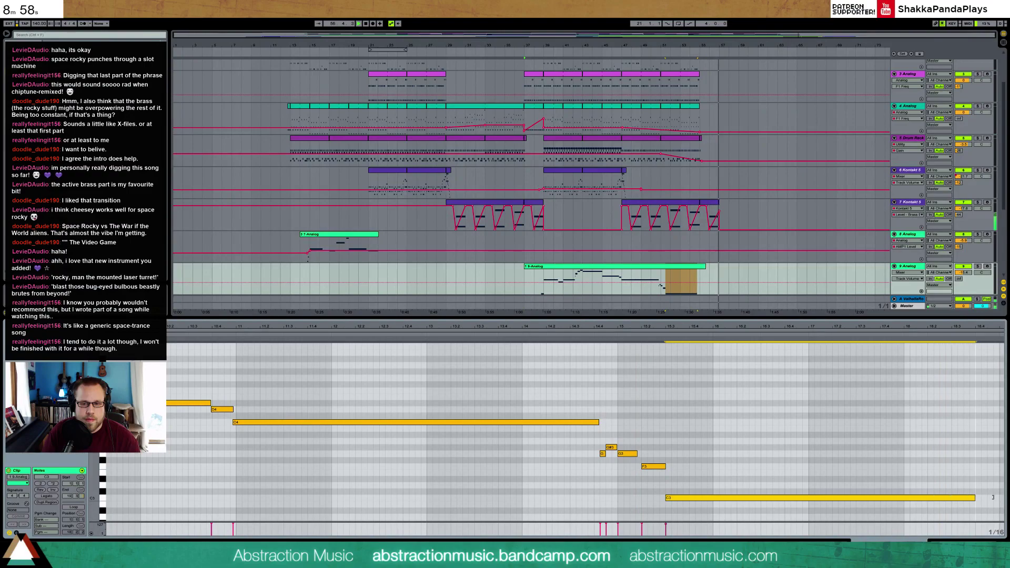
Step: Show the lead clip's pitch bend envelope and move the end point of its last dip slightly later for a sloped return
{"action": "key", "text": "ctrl+alt+e"}
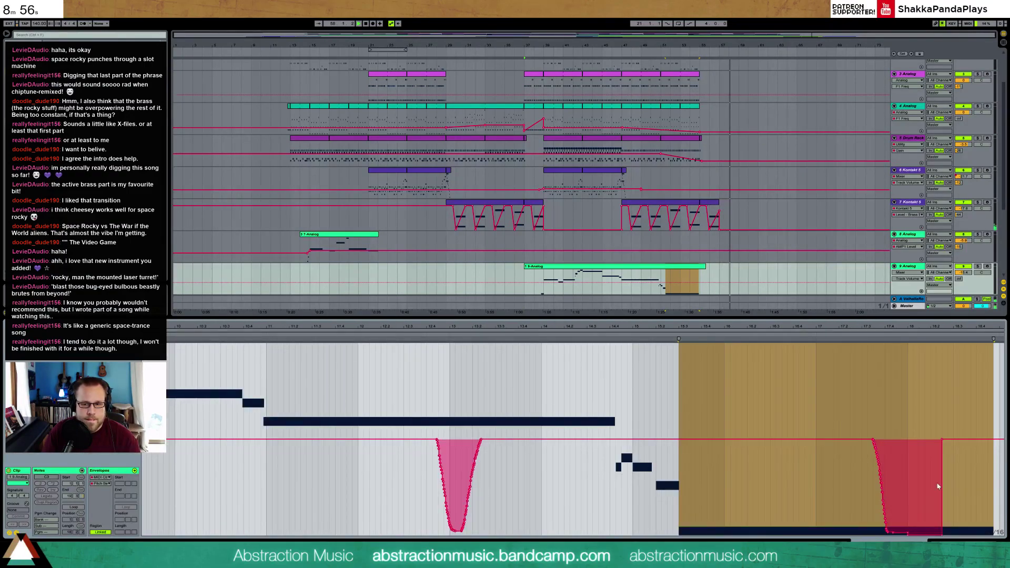
{"action": "left_click", "coordinate": [952, 439]}
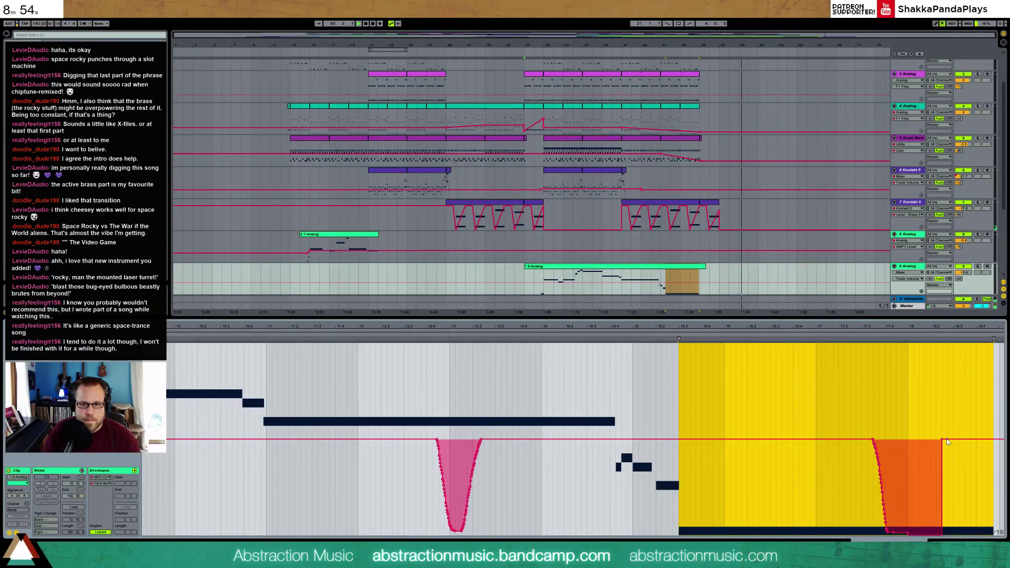
{"action": "left_click_drag", "start_coordinate": [942, 439], "coordinate": [946, 439]}
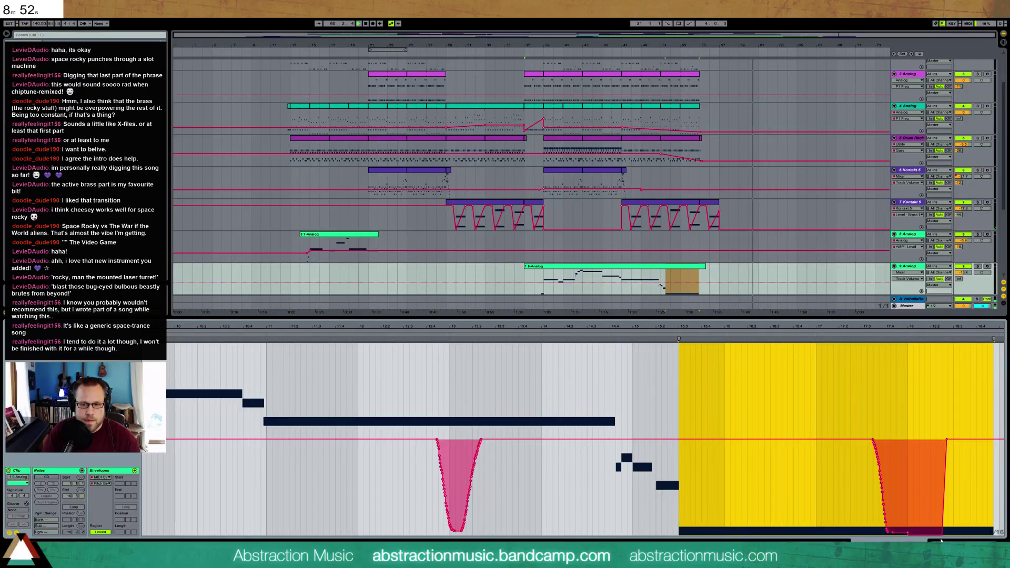
Step: Move the lower end point of the lead clip's last pitch bend dip slightly earlier, then switch to the device view
{"action": "mouse_move", "coordinate": [941, 539]}
{"action": "left_mouse_down"}
{"action": "mouse_move", "coordinate": [907, 539]}
{"action": "mouse_move", "coordinate": [934, 535]}
{"action": "left_mouse_up"}
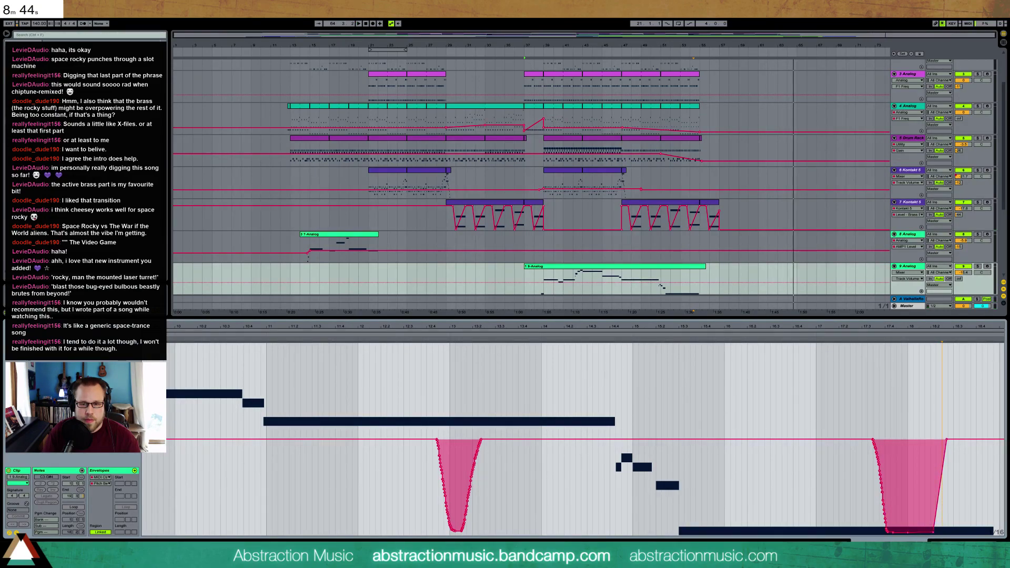
{"action": "key", "text": "shift+Tab"}
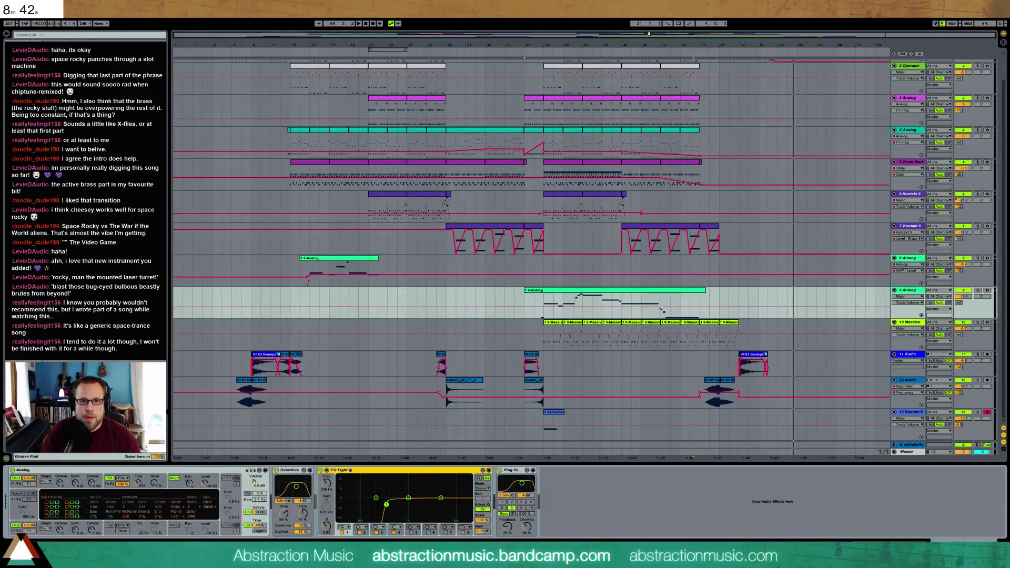
Step: Fold every unfolded track in the arrangement, from 1 Analog down to 13 Kontakt 5, and select track 1 Analog
{"action": "scroll", "coordinate": [771, 174], "scroll_direction": "up", "scroll_amount": 2}
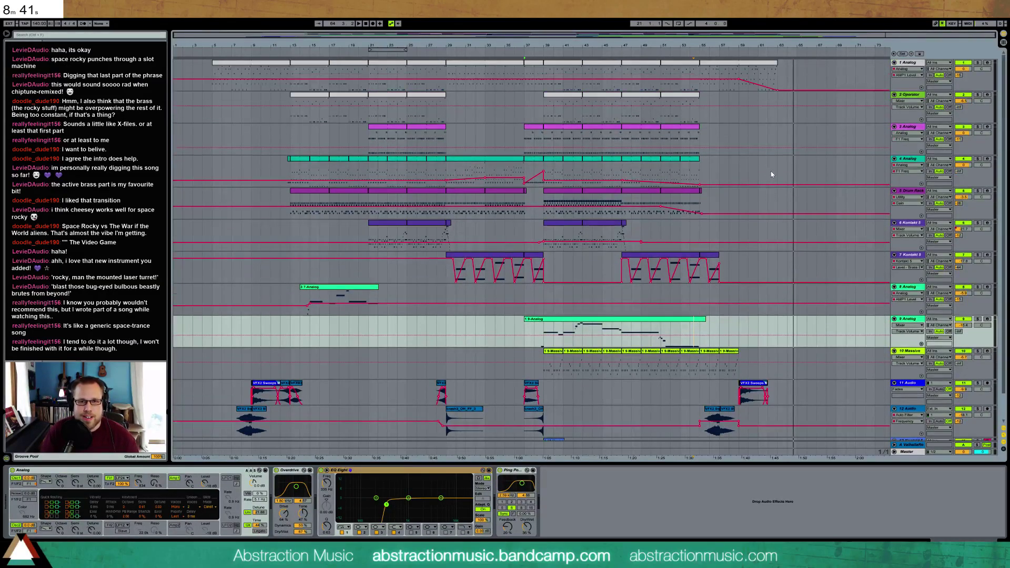
{"action": "left_click", "coordinate": [894, 63]}
{"action": "left_click", "coordinate": [894, 69]}
{"action": "left_click", "coordinate": [894, 77]}
{"action": "left_click", "coordinate": [893, 83]}
{"action": "left_click", "coordinate": [894, 90]}
{"action": "left_click", "coordinate": [893, 98]}
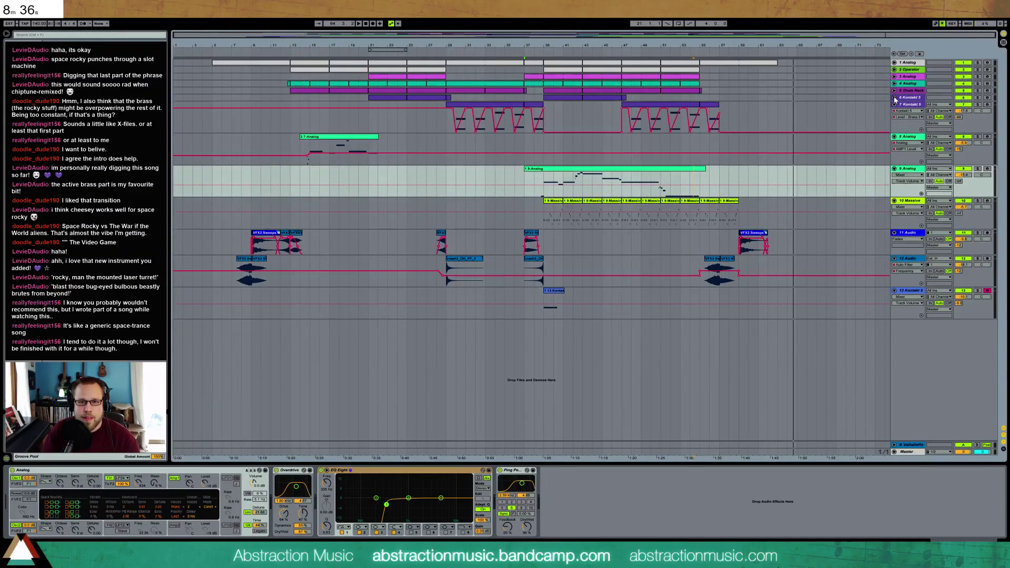
{"action": "left_click", "coordinate": [894, 105]}
{"action": "left_click", "coordinate": [894, 111]}
{"action": "left_click", "coordinate": [894, 119]}
{"action": "left_click", "coordinate": [894, 125]}
{"action": "left_click", "coordinate": [894, 133]}
{"action": "left_click", "coordinate": [894, 140]}
{"action": "left_click", "coordinate": [894, 146]}
{"action": "left_click", "coordinate": [912, 64]}
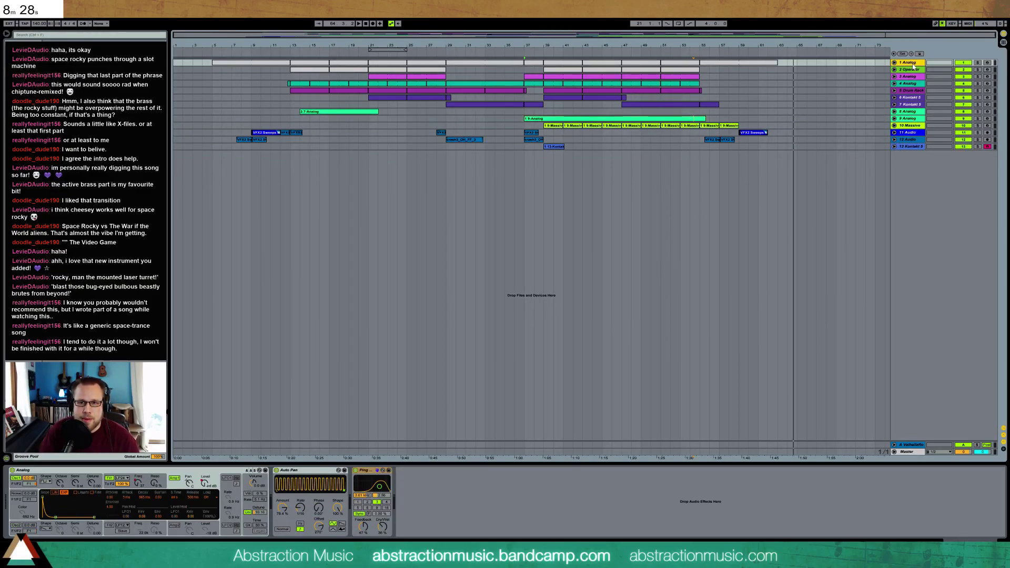
Step: Start saving the Live set and choose the 2 Hour Tracks 2016 folder inside Ableton Projects
{"action": "key", "text": "ctrl+s"}
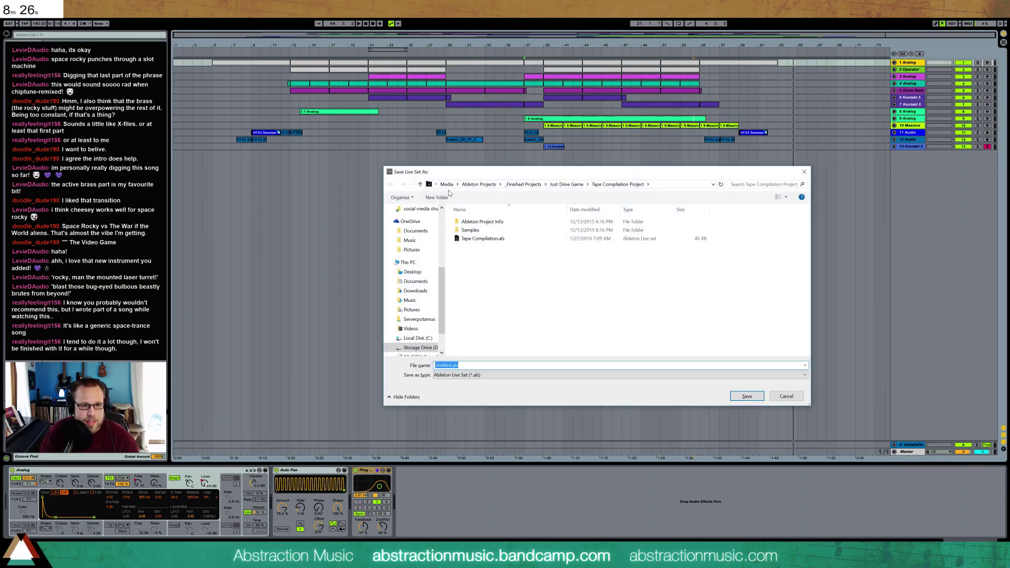
{"action": "left_click", "coordinate": [569, 184]}
{"action": "left_click", "coordinate": [560, 184]}
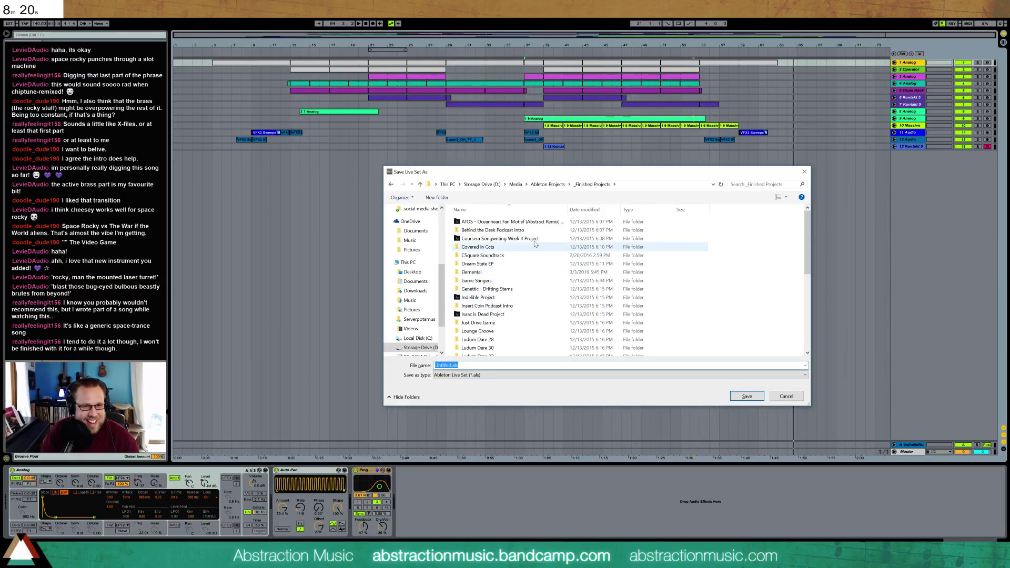
{"action": "left_click", "coordinate": [545, 184]}
{"action": "left_click", "coordinate": [517, 240]}
{"action": "double_click", "coordinate": [516, 240]}
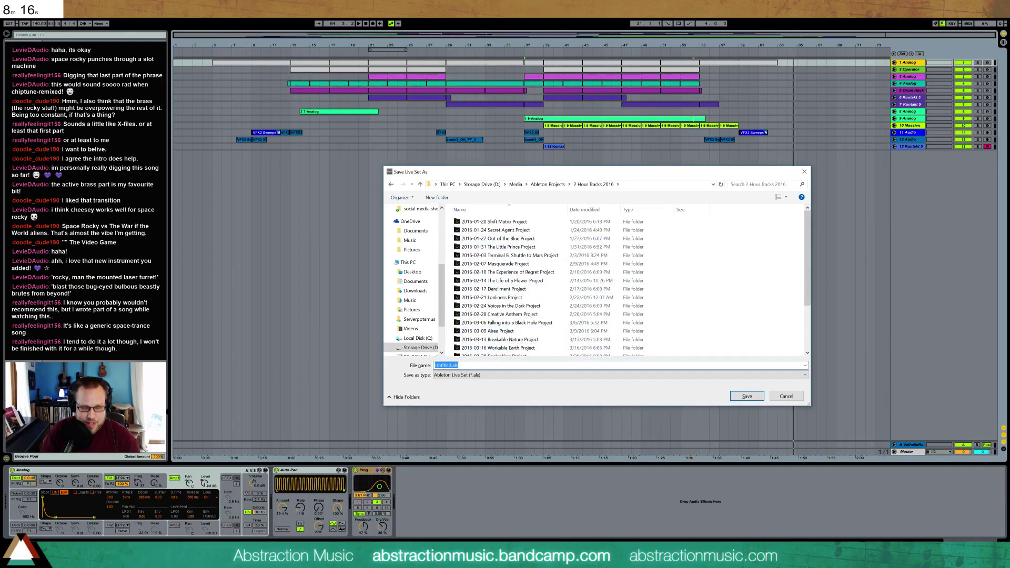
Step: Name the Live set "2016-05-11 Space Rocky vs Alien Mutants Round 2" and save it
{"action": "type", "text": "2016-05-11"}
{"action": "type", "text": " Rocky vs"}
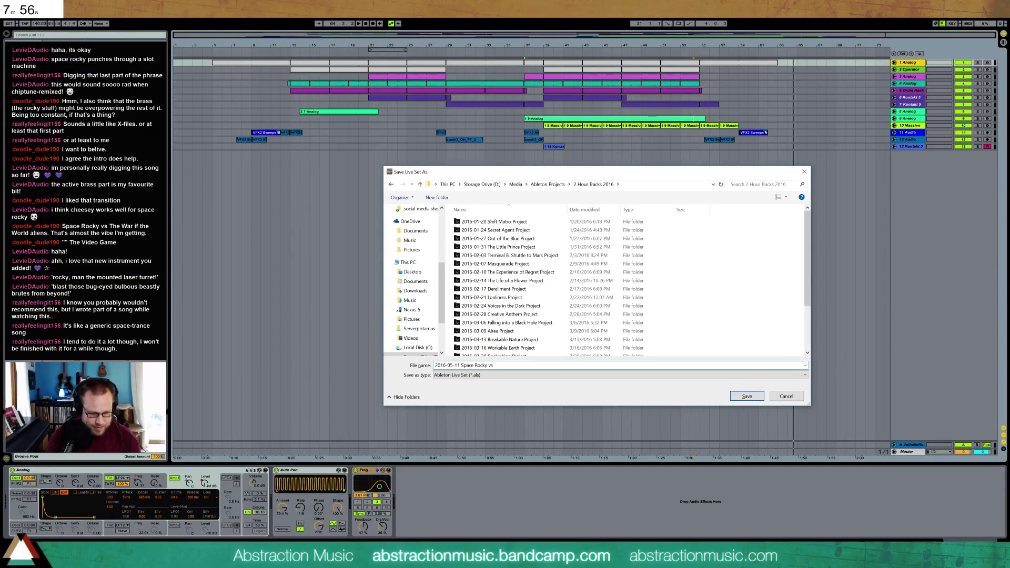
{"action": "type", "text": "Al"}
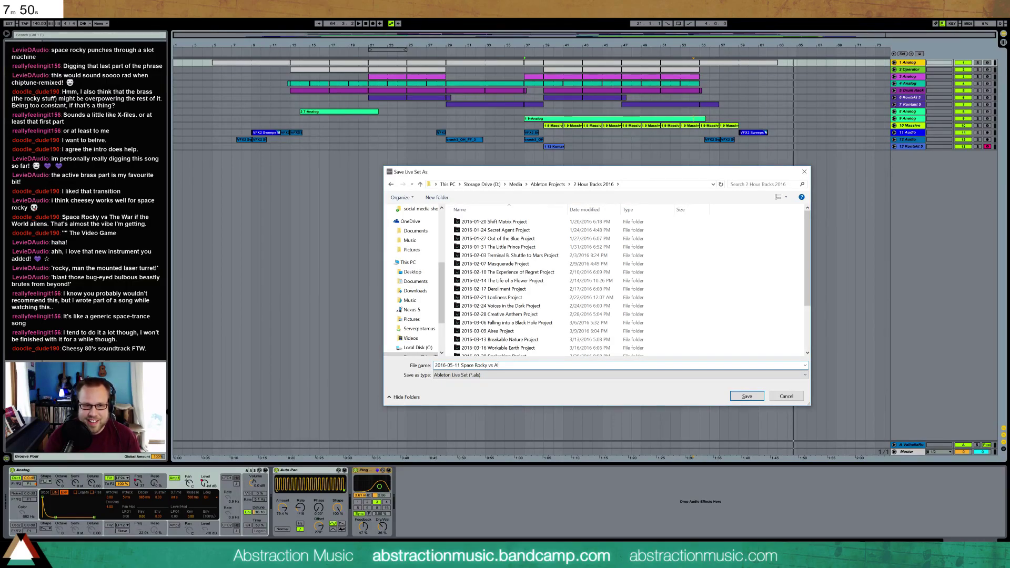
{"action": "type", "text": "iien Mutants Round 2"}
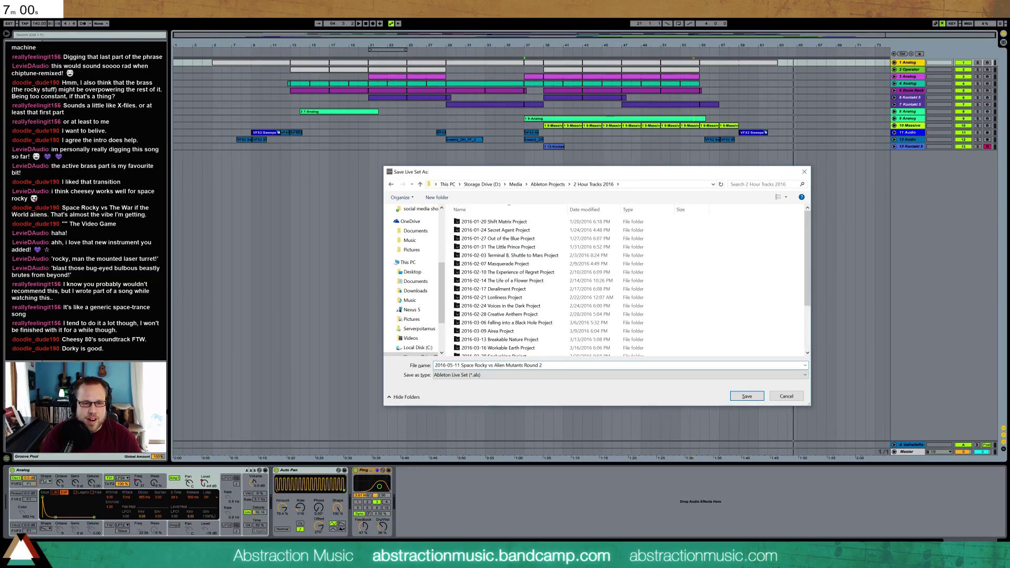
{"action": "key", "text": "Return"}
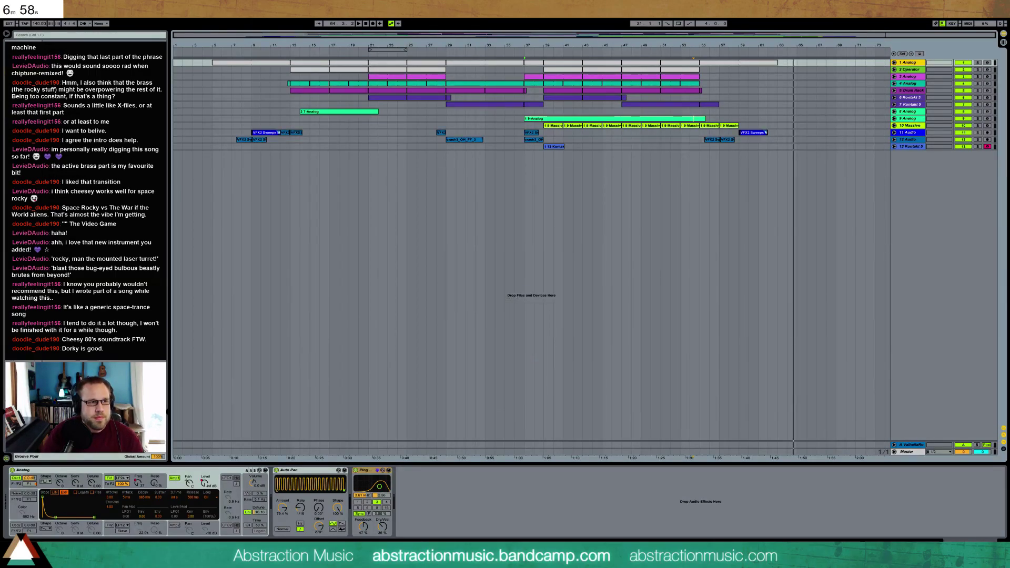
Step: Collect all media into the project and save, including files from elsewhere, other projects and the User Library but not Factory Packs
{"action": "left_click", "coordinate": [6, 13]}
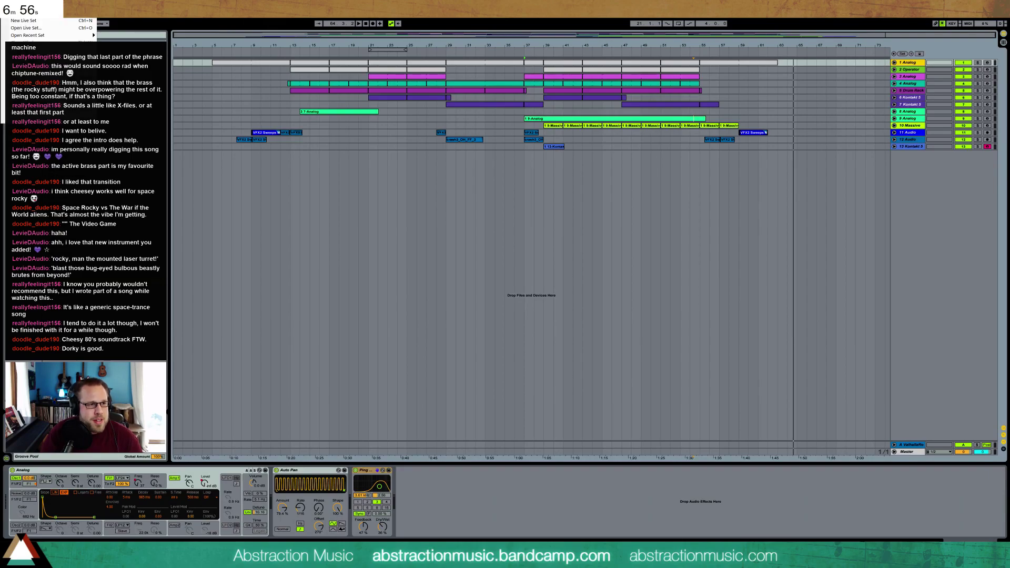
{"action": "left_click", "coordinate": [37, 93]}
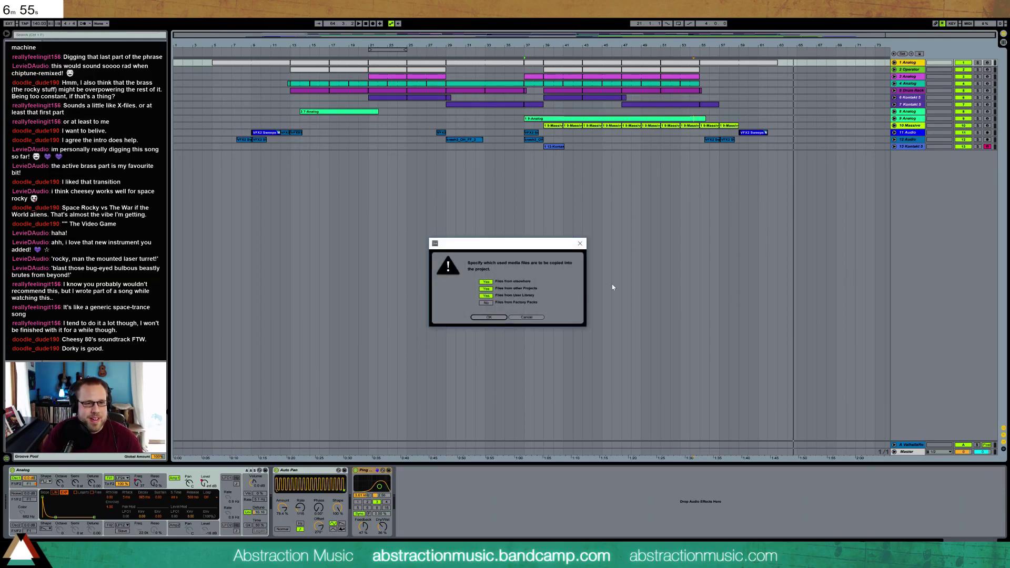
{"action": "left_click", "coordinate": [485, 318]}
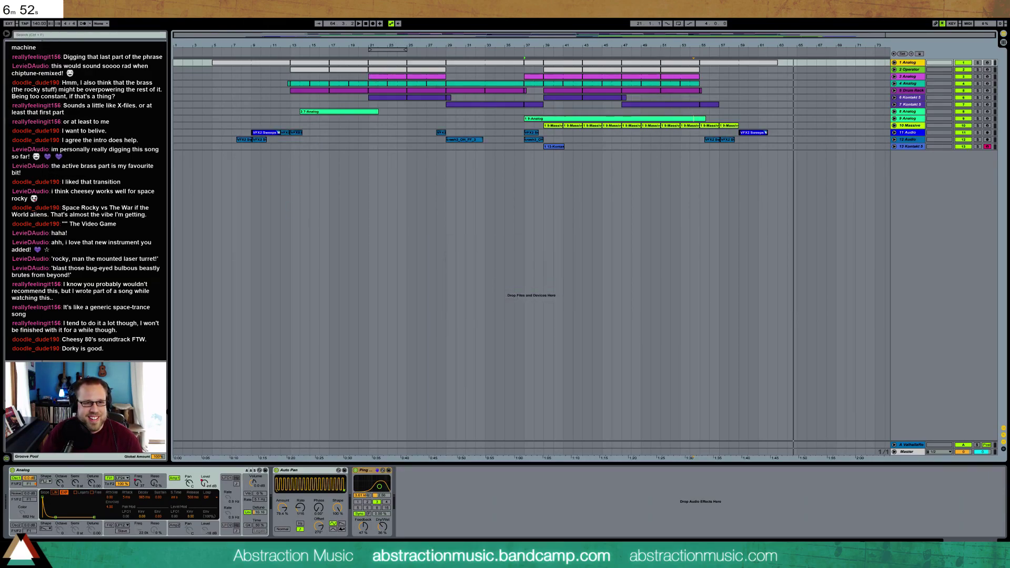
Step: Play the song from near the start, unfolding the 8 Analog and 6 Kontakt 5 tracks to check their automation
{"action": "left_click", "coordinate": [206, 53]}
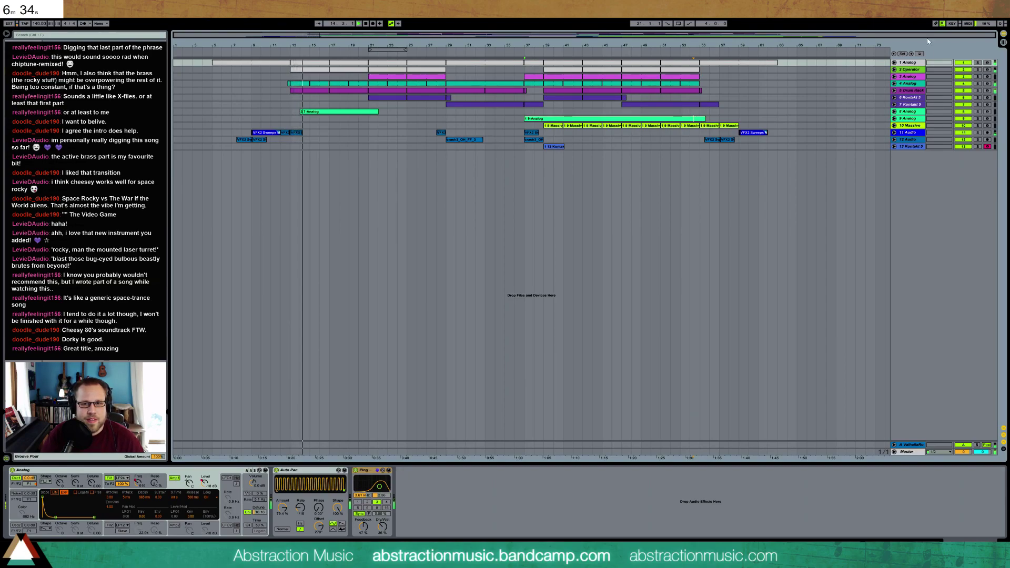
{"action": "left_click", "coordinate": [894, 112]}
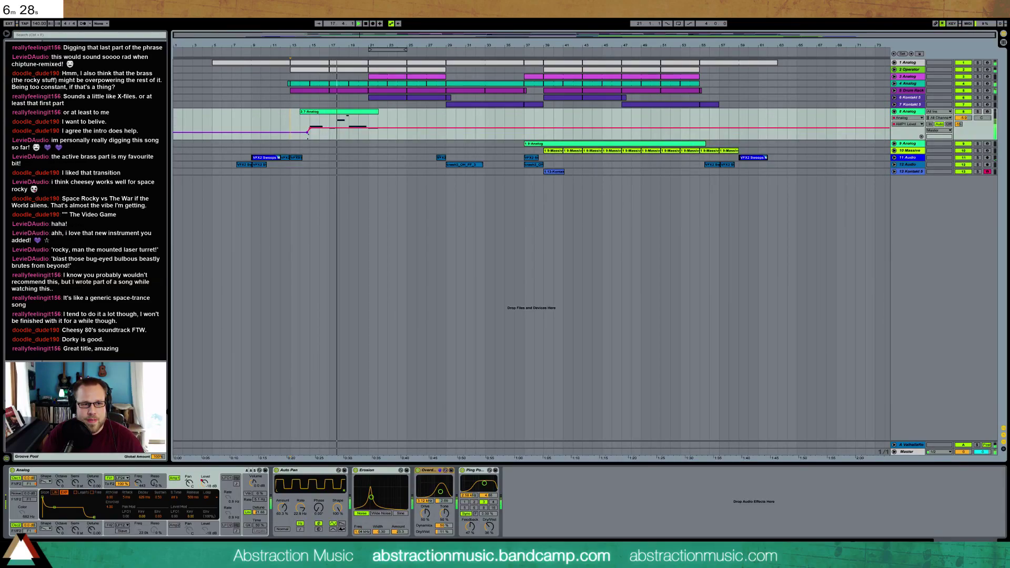
{"action": "left_click", "coordinate": [310, 128]}
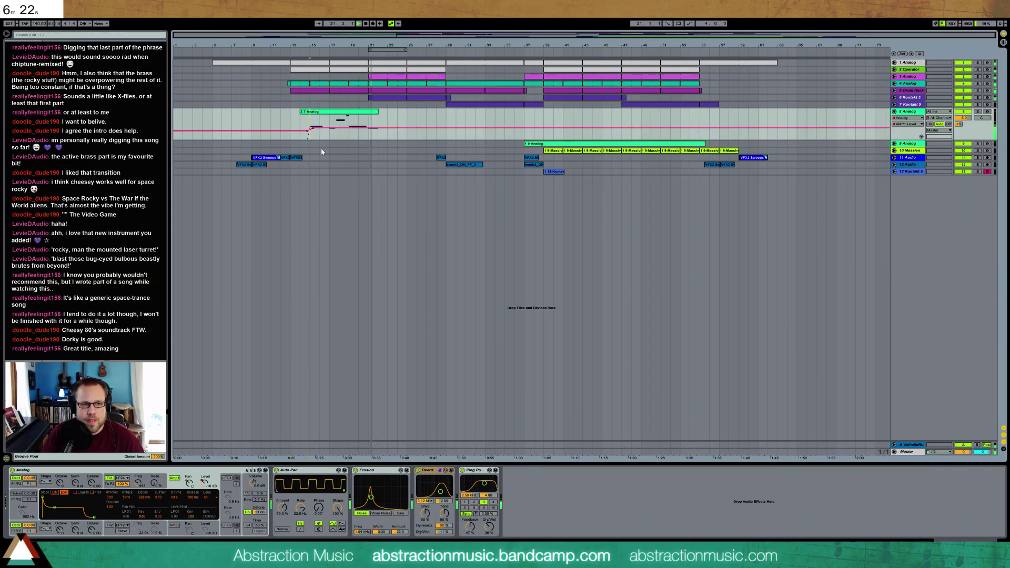
{"action": "left_click", "coordinate": [894, 98]}
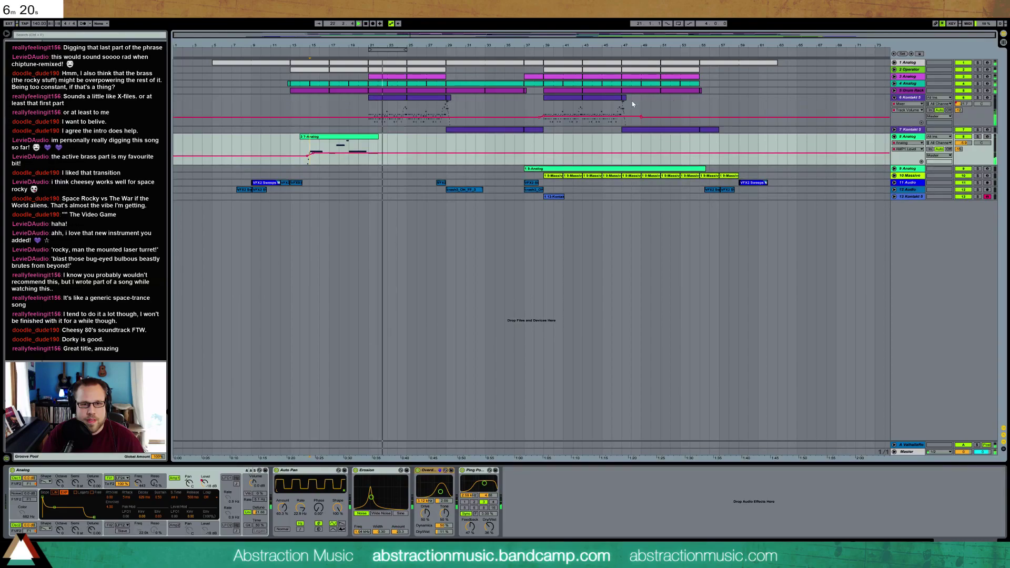
{"action": "left_click", "coordinate": [535, 120]}
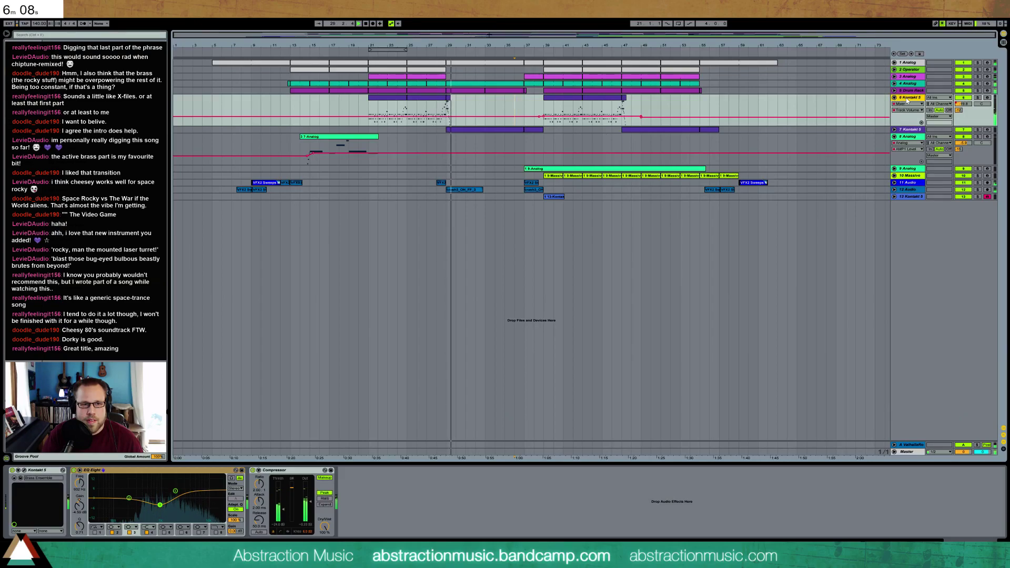
Step: Unfold the 7 Kontakt 5 brass track, show its Track Volume automation and lower the track volume slightly
{"action": "left_click", "coordinate": [905, 130]}
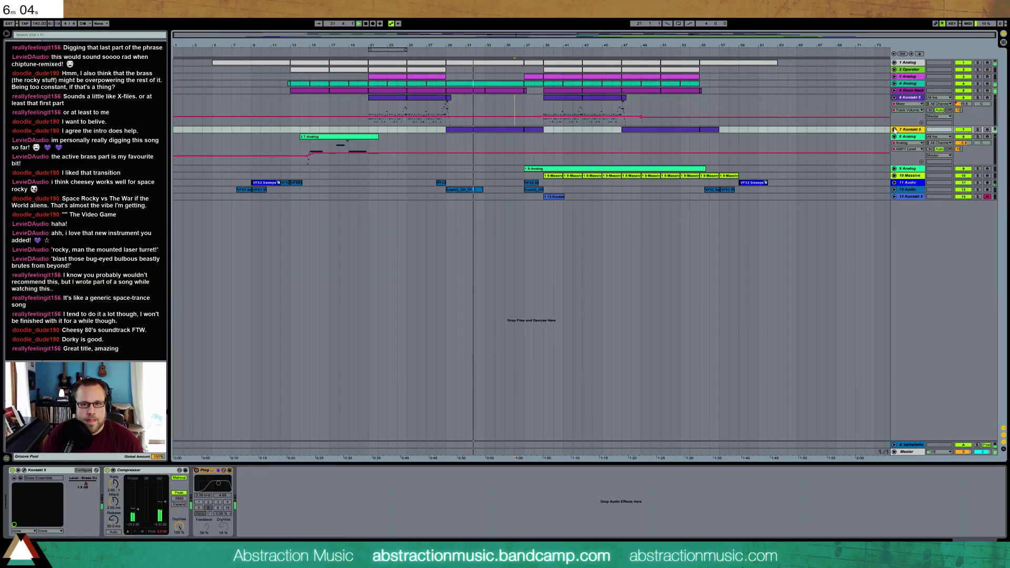
{"action": "left_click", "coordinate": [894, 129]}
{"action": "left_click", "coordinate": [963, 136]}
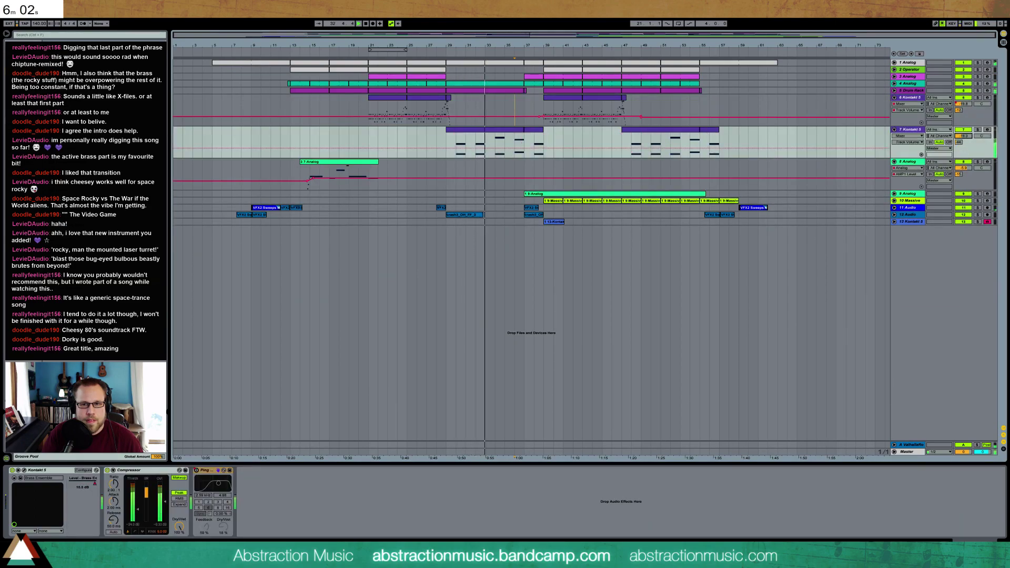
{"action": "left_click_drag", "start_coordinate": [963, 136], "coordinate": [963, 141]}
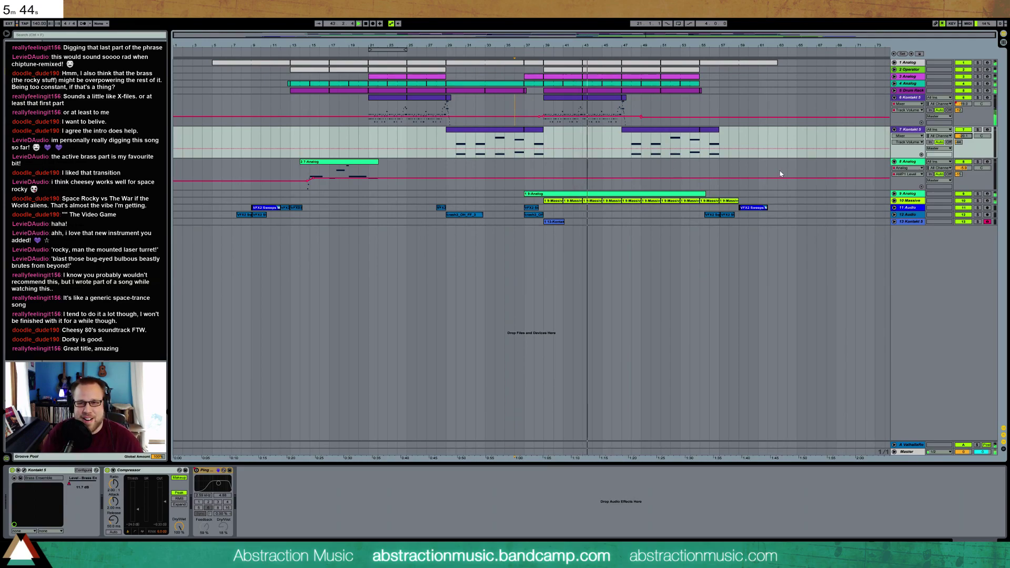
Step: Unfold the 9 Analog lead track, listen to its part and stop playback
{"action": "left_click", "coordinate": [894, 194]}
{"action": "left_click", "coordinate": [906, 194]}
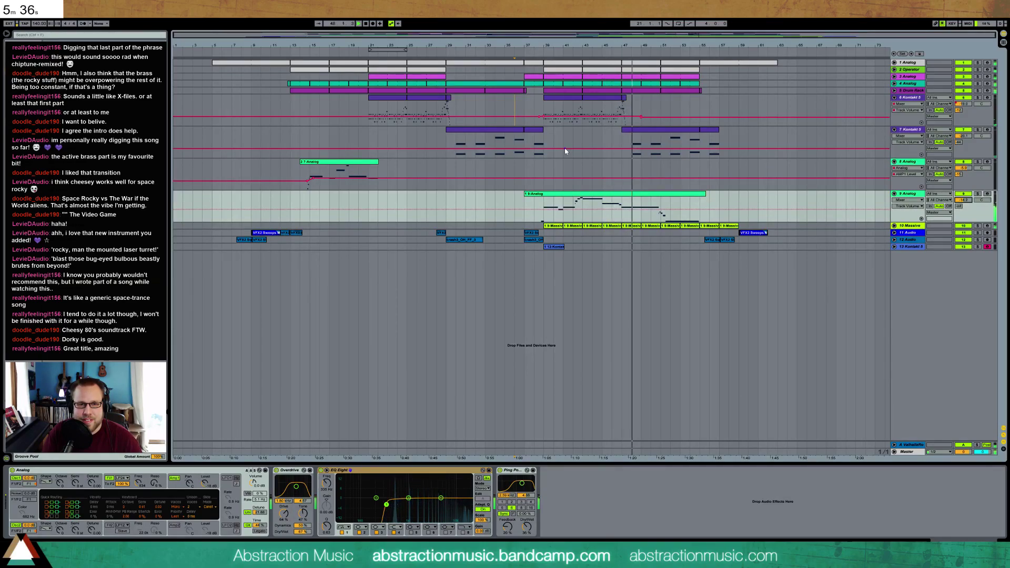
{"action": "key", "text": "space"}
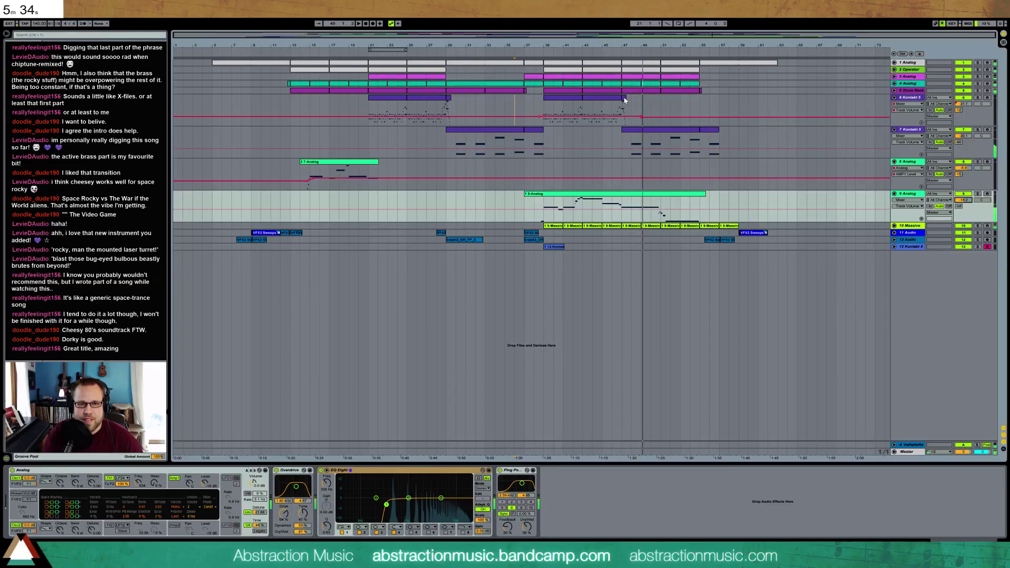
Step: On the 6 Kontakt 5 track, move the short ending clip from bar 47 to bar 55 and duplicate the bar 39–47 clips before it
{"action": "left_click", "coordinate": [624, 103]}
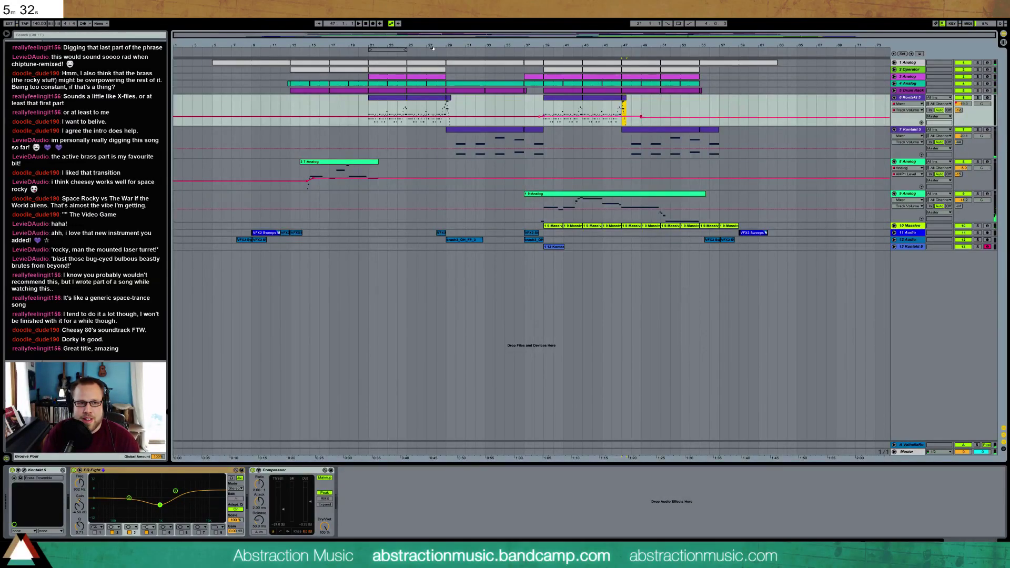
{"action": "left_click_drag", "start_coordinate": [688, 38], "coordinate": [649, 72]}
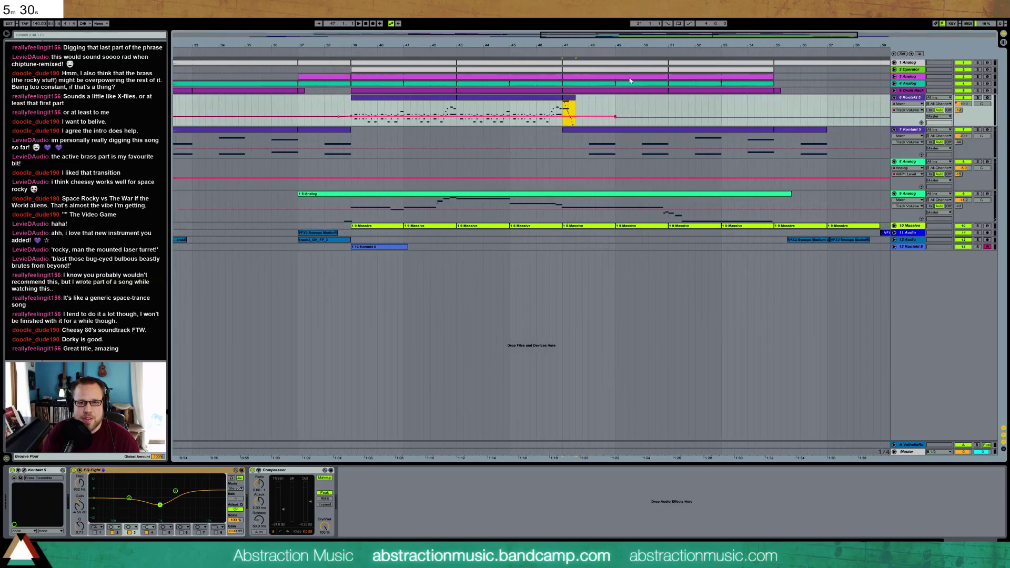
{"action": "left_click_drag", "start_coordinate": [573, 100], "coordinate": [785, 100]}
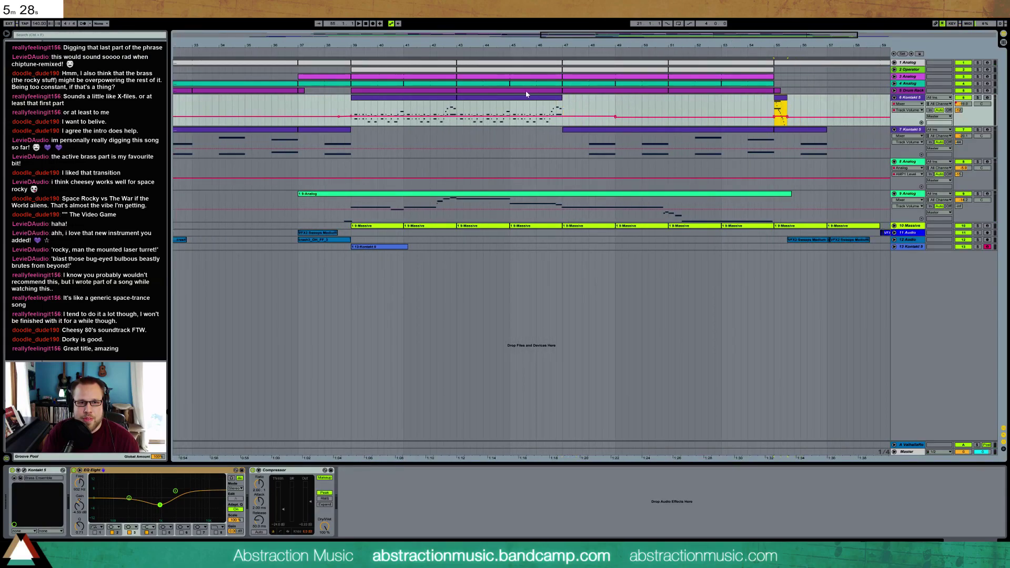
{"action": "left_click", "coordinate": [441, 100]}
{"action": "left_click", "coordinate": [475, 100], "text": "shift"}
{"action": "key", "text": "ctrl+d"}
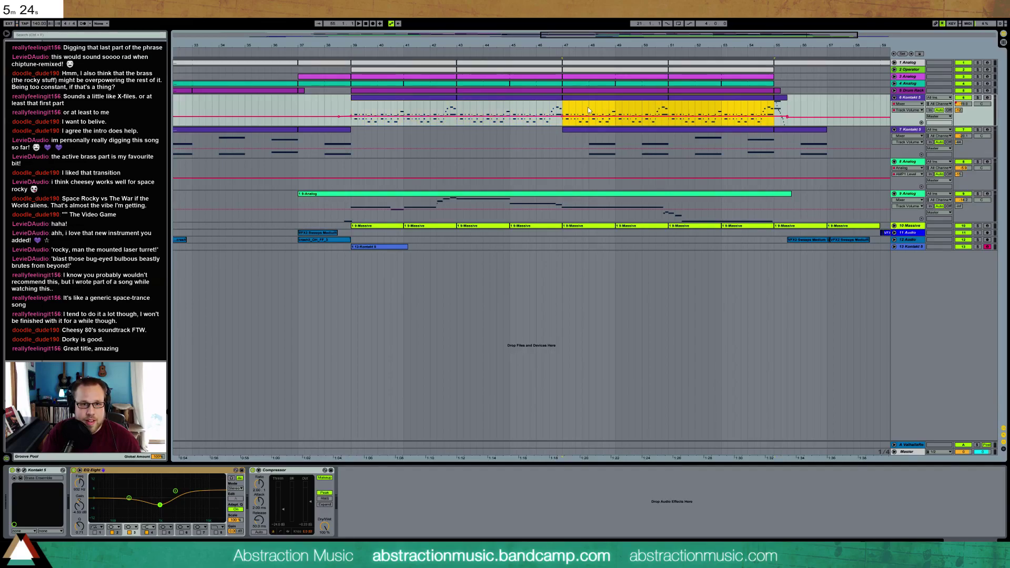
Step: Play the extended 6 Kontakt 5 part from bar 47 and stop playback
{"action": "left_click_drag", "start_coordinate": [622, 38], "coordinate": [691, 38]}
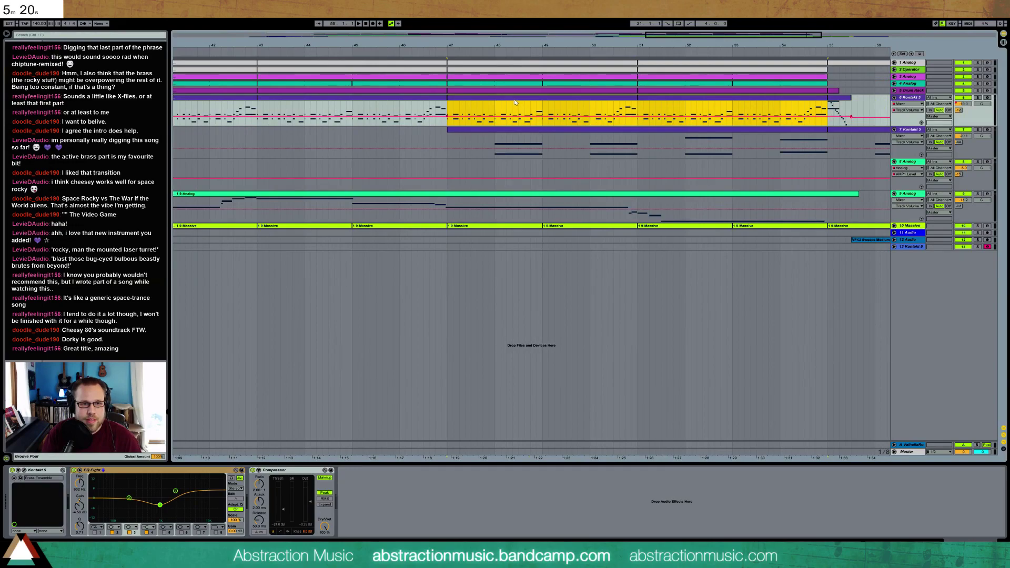
{"action": "left_click", "coordinate": [447, 105]}
{"action": "key", "text": "space"}
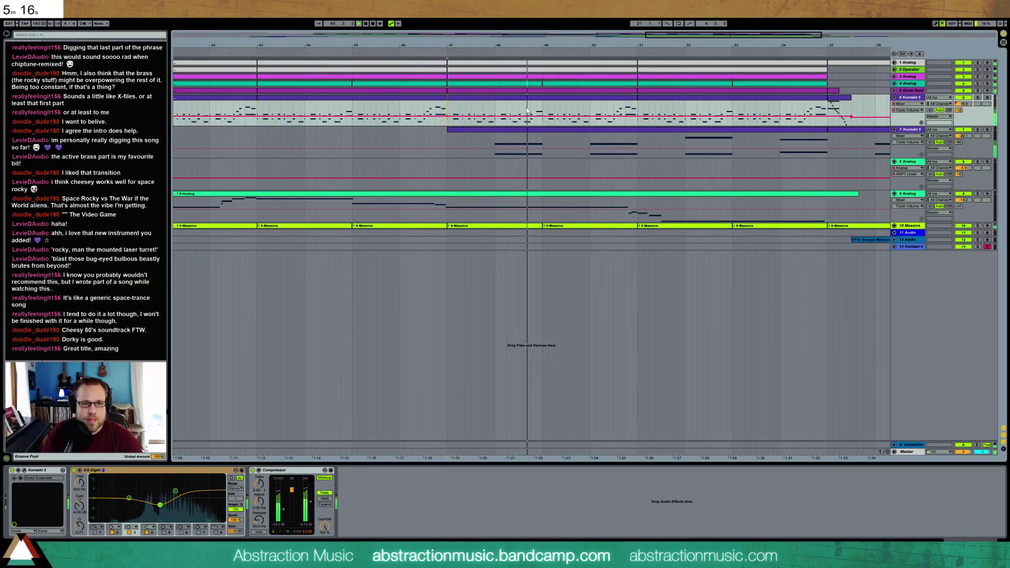
{"action": "left_click_drag", "start_coordinate": [370, 46], "coordinate": [342, 28]}
{"action": "mouse_move", "coordinate": [704, 37]}
{"action": "left_mouse_down"}
{"action": "mouse_move", "coordinate": [702, 26]}
{"action": "mouse_move", "coordinate": [703, 37]}
{"action": "left_mouse_up"}
{"action": "mouse_move", "coordinate": [364, 46]}
{"action": "left_mouse_down"}
{"action": "mouse_move", "coordinate": [412, 38]}
{"action": "mouse_move", "coordinate": [375, 45]}
{"action": "left_mouse_up"}
{"action": "key", "text": "space"}
Step: Extend the 9 Analog lead clip to bar 57 and lengthen its final low note nearly to the clip's end
{"action": "left_click_drag", "start_coordinate": [600, 193], "coordinate": [623, 190]}
{"action": "double_click", "coordinate": [625, 193]}
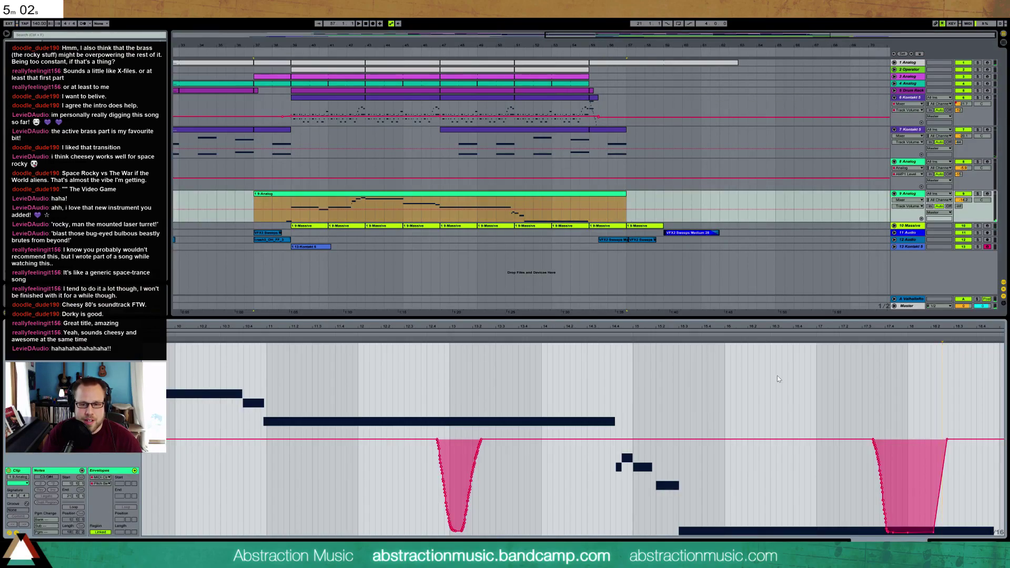
{"action": "left_click", "coordinate": [17, 533]}
{"action": "left_click", "coordinate": [839, 429]}
{"action": "left_click_drag", "start_coordinate": [926, 326], "coordinate": [739, 327]}
{"action": "left_click_drag", "start_coordinate": [807, 498], "coordinate": [975, 494]}
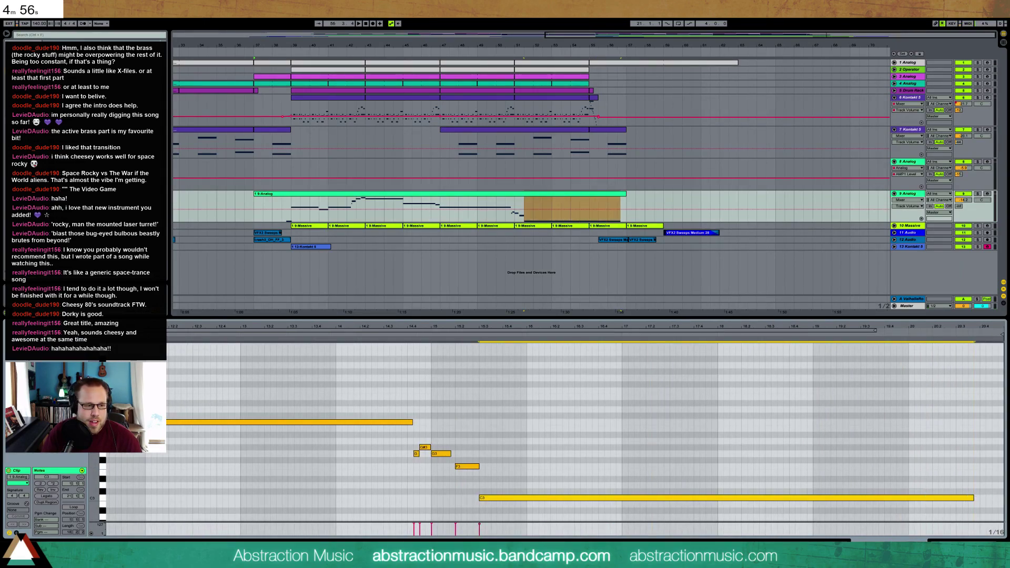
Step: Show the lead clip's pitch bend envelope and move the last dip's return point later for a more gradual slope
{"action": "left_click", "coordinate": [17, 533]}
{"action": "left_click", "coordinate": [766, 527]}
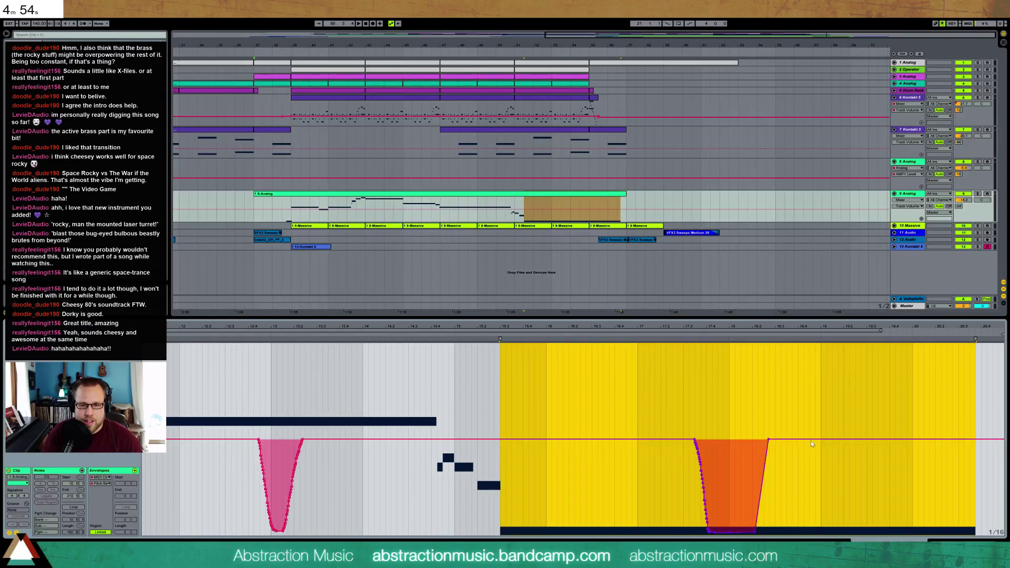
{"action": "left_click", "coordinate": [769, 439]}
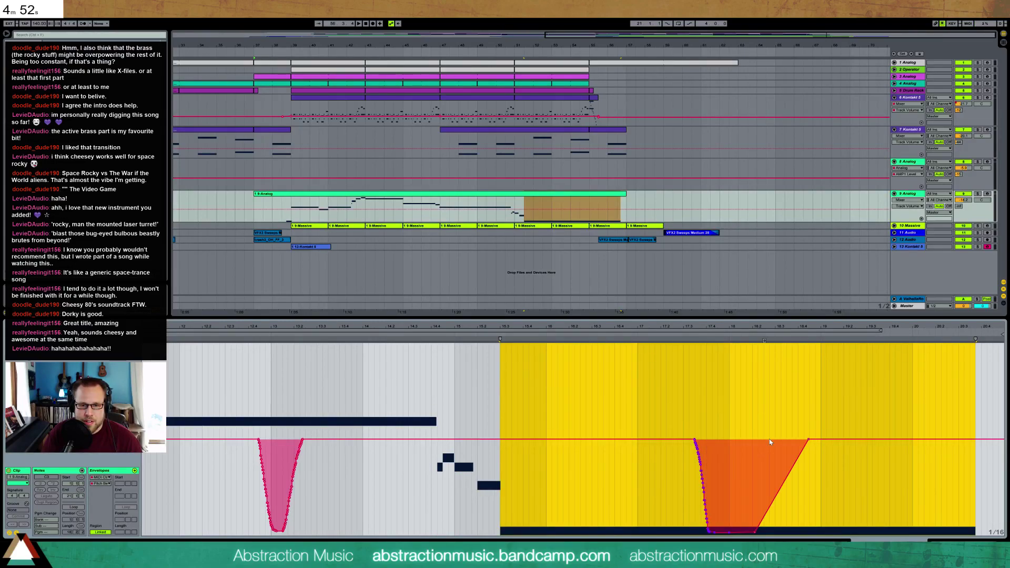
Step: Move the last pitch bend dip's low end point and return point later in the lead clip while listening to the ending
{"action": "left_click_drag", "start_coordinate": [756, 532], "coordinate": [778, 533]}
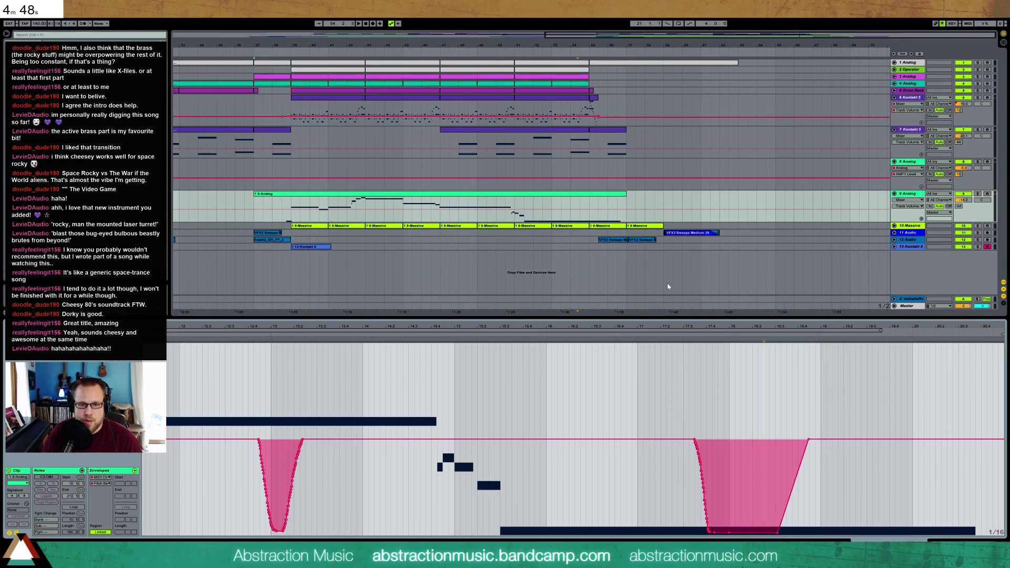
{"action": "left_click", "coordinate": [509, 49]}
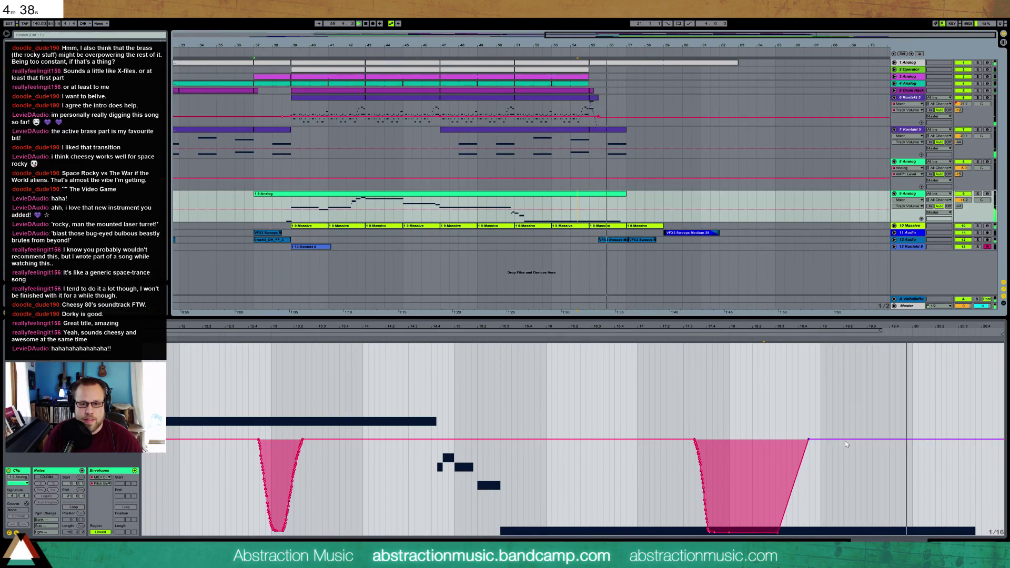
{"action": "left_click", "coordinate": [808, 439]}
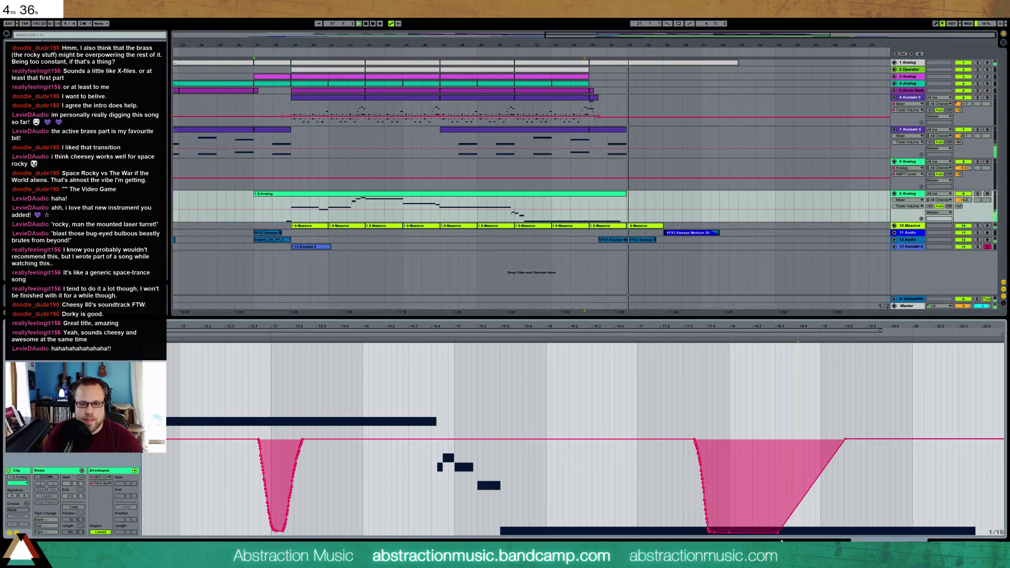
{"action": "left_click_drag", "start_coordinate": [778, 532], "coordinate": [805, 532]}
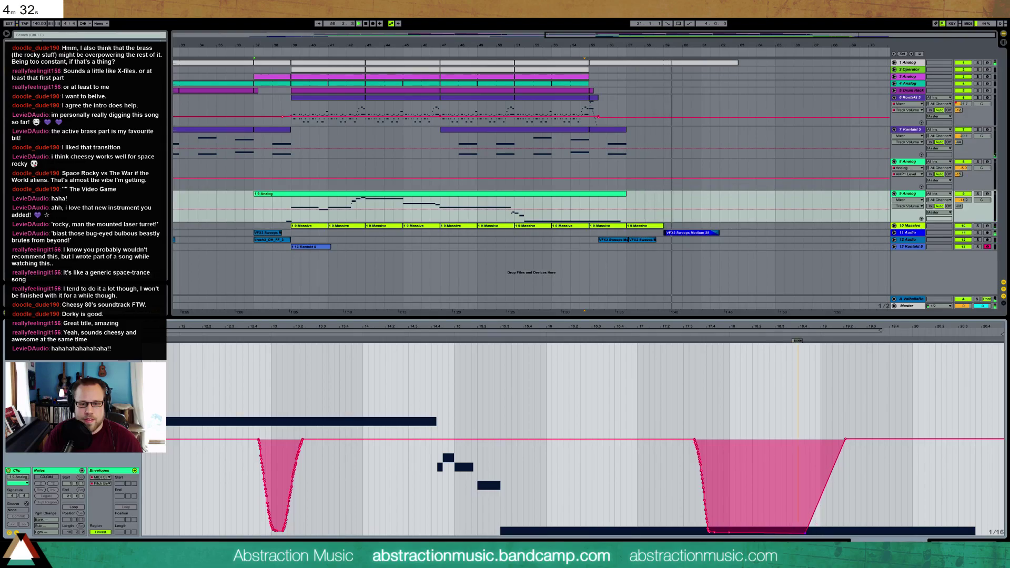
{"action": "key", "text": "shift+Tab"}
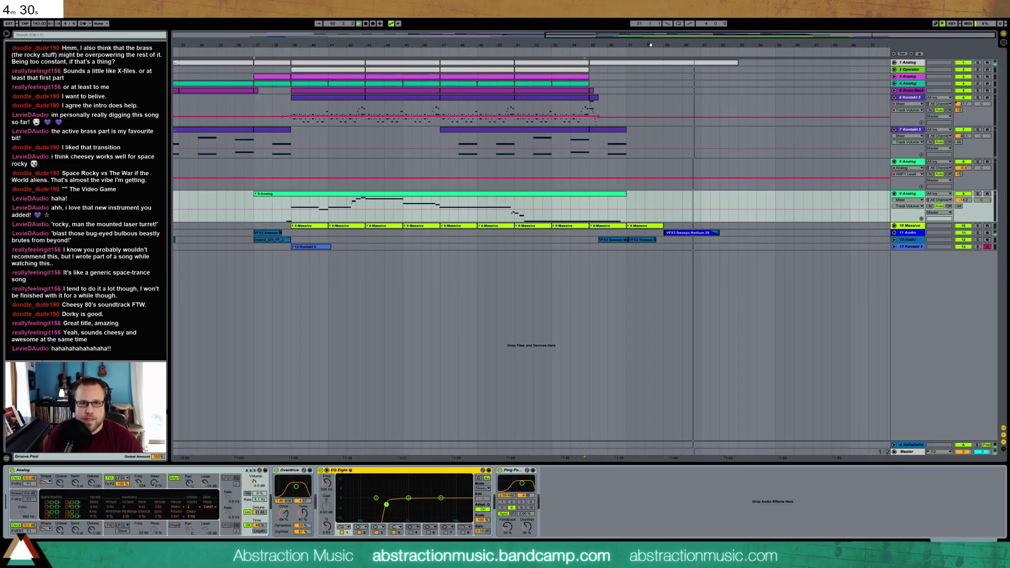
{"action": "left_click_drag", "start_coordinate": [714, 37], "coordinate": [656, 37]}
{"action": "key", "text": "space"}
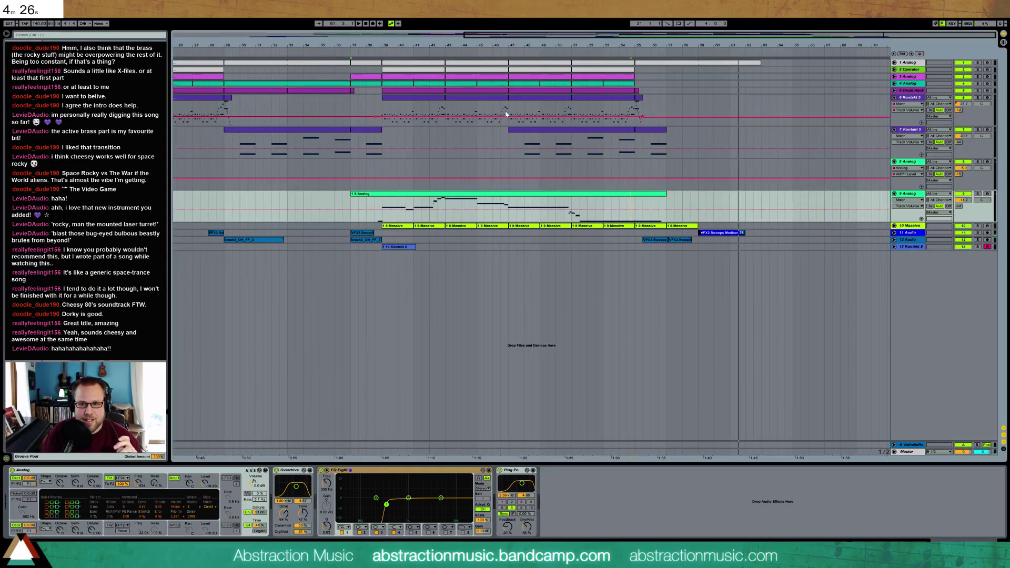
Step: Expand the 11 Audio track and copy the short sweep clip ending at bar 29 so the copy ends at bar 55
{"action": "left_click", "coordinate": [600, 52]}
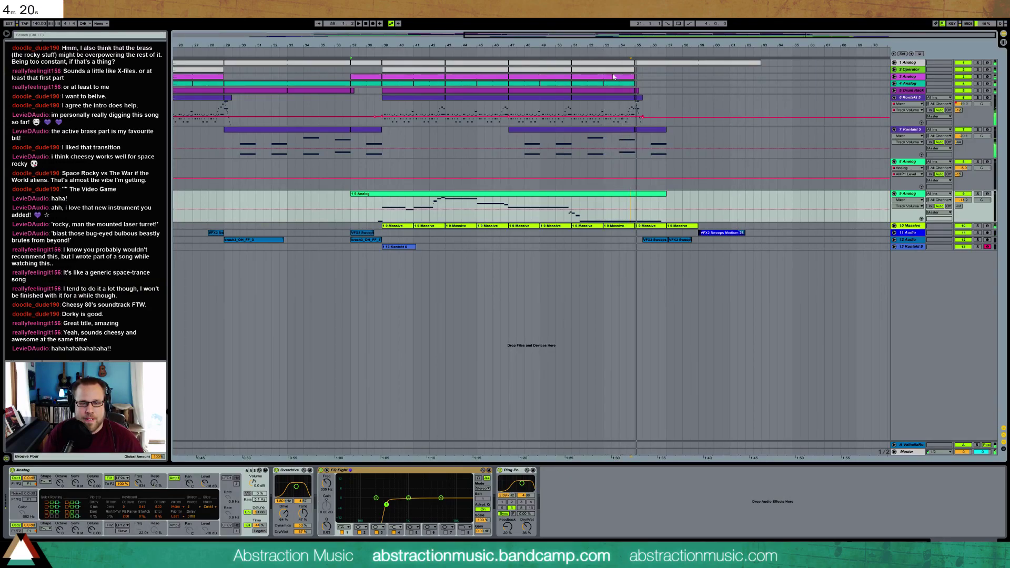
{"action": "left_click", "coordinate": [894, 233]}
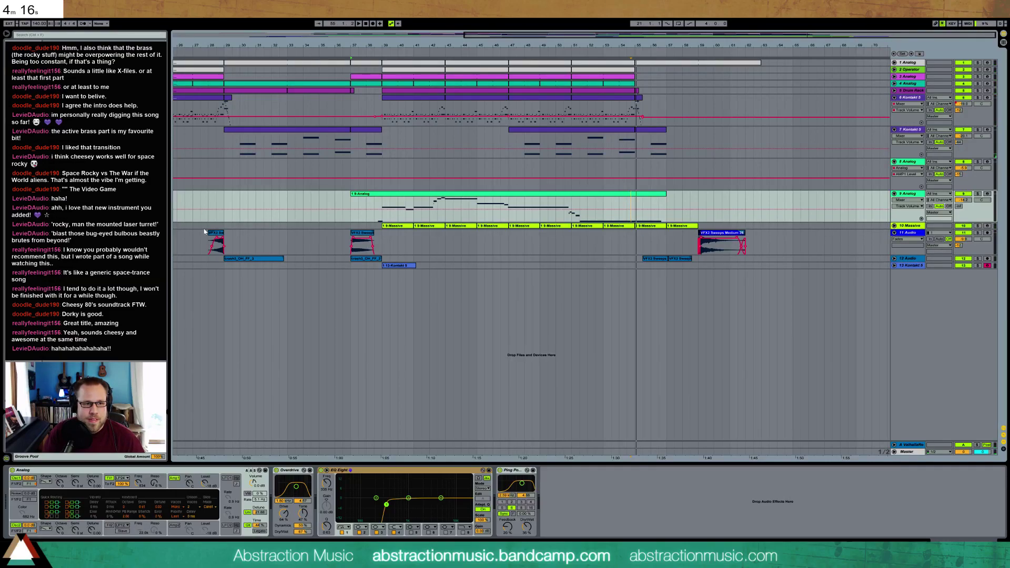
{"action": "left_click", "coordinate": [218, 235]}
{"action": "left_click", "coordinate": [620, 237]}
{"action": "key", "text": "ctrl+v"}
{"action": "key", "text": "space"}
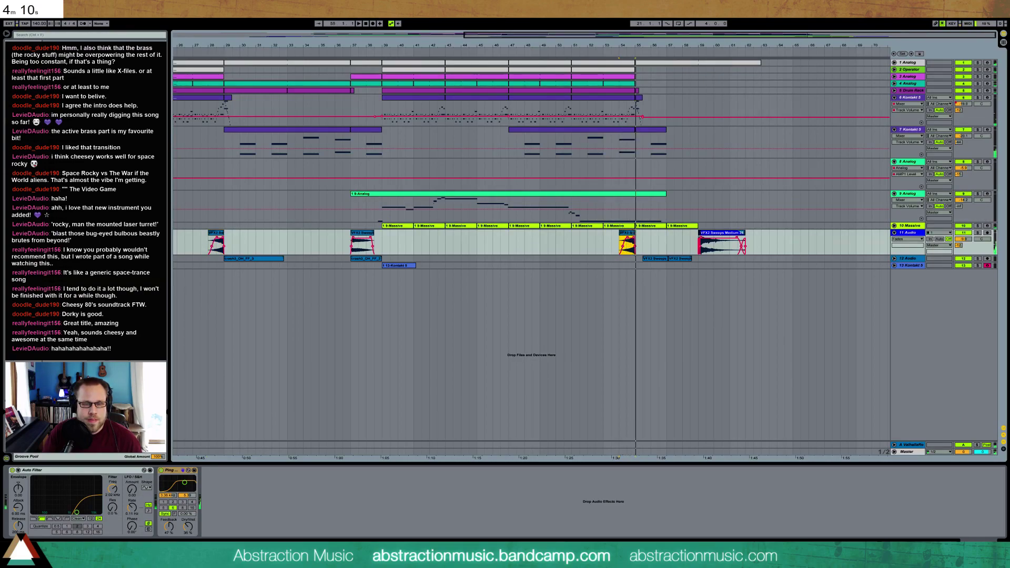
Step: Search the browser's sounds for "belt"
{"action": "left_click", "coordinate": [27, 148]}
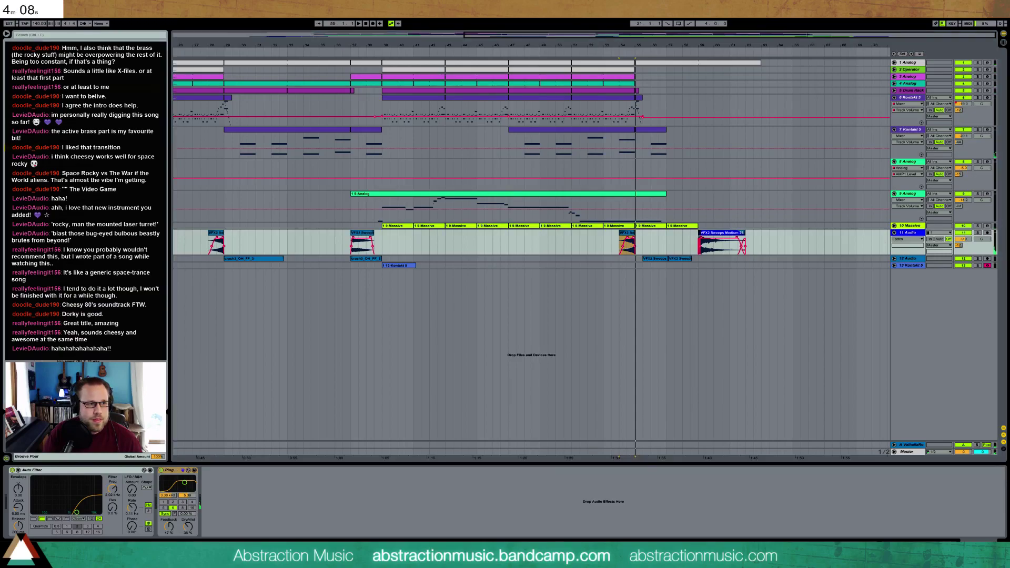
{"action": "left_click", "coordinate": [42, 35]}
{"action": "type", "text": "belt"}
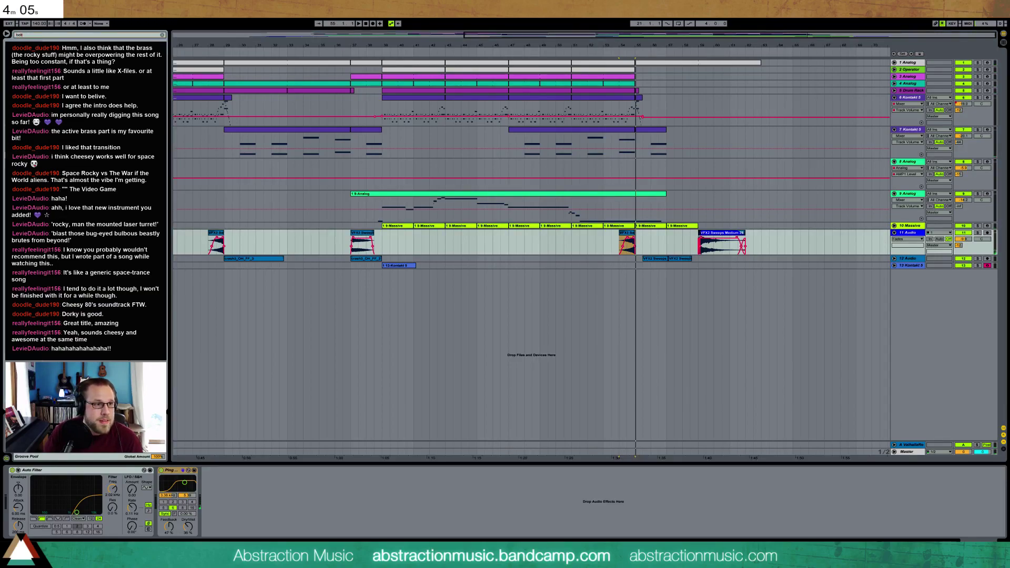
{"action": "key", "text": "Return"}
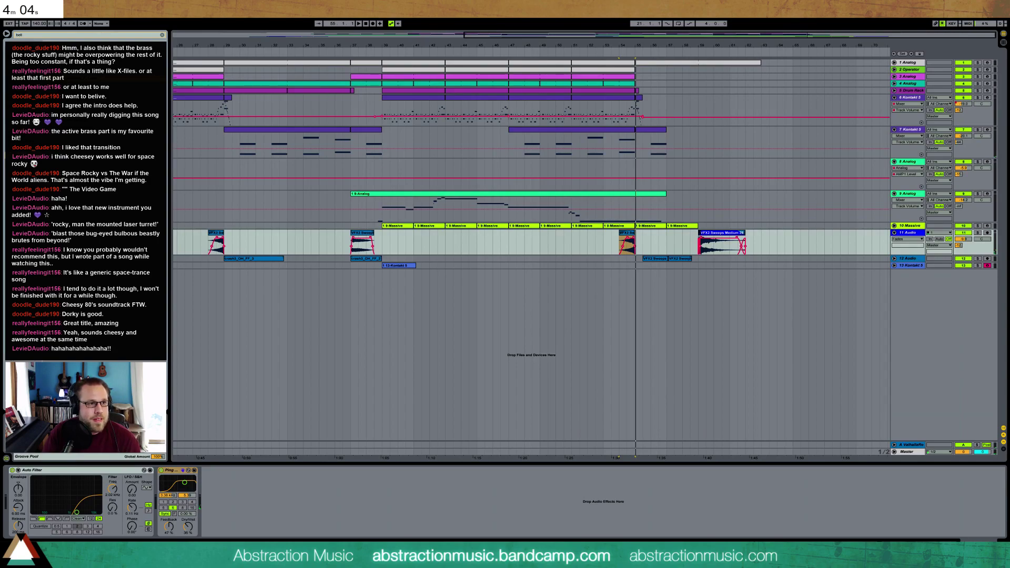
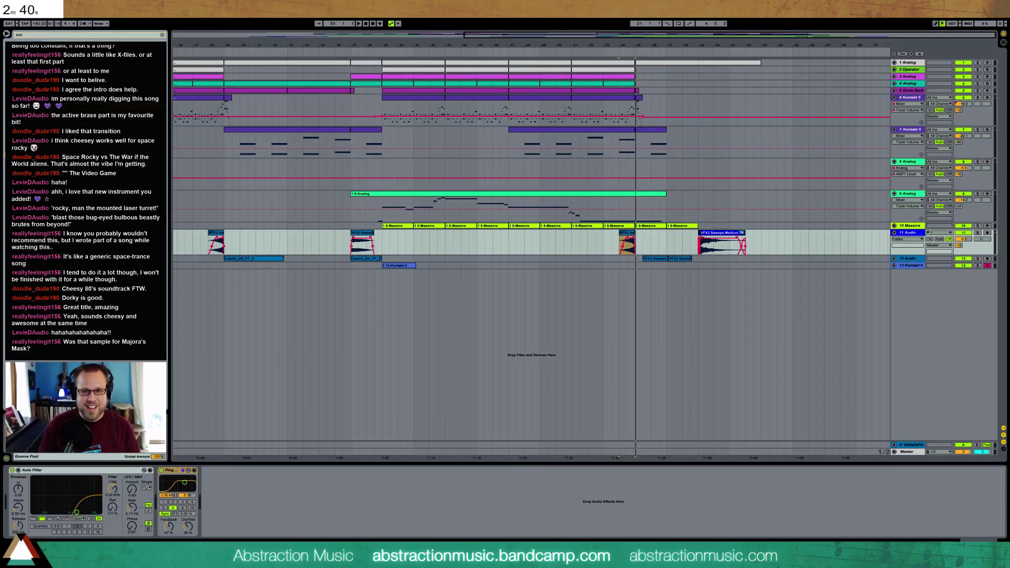
Step: Insert an audio track below 11 Audio, arm it, record a vocal take across bar 55 and check its waveform
{"action": "left_click", "coordinate": [912, 233]}
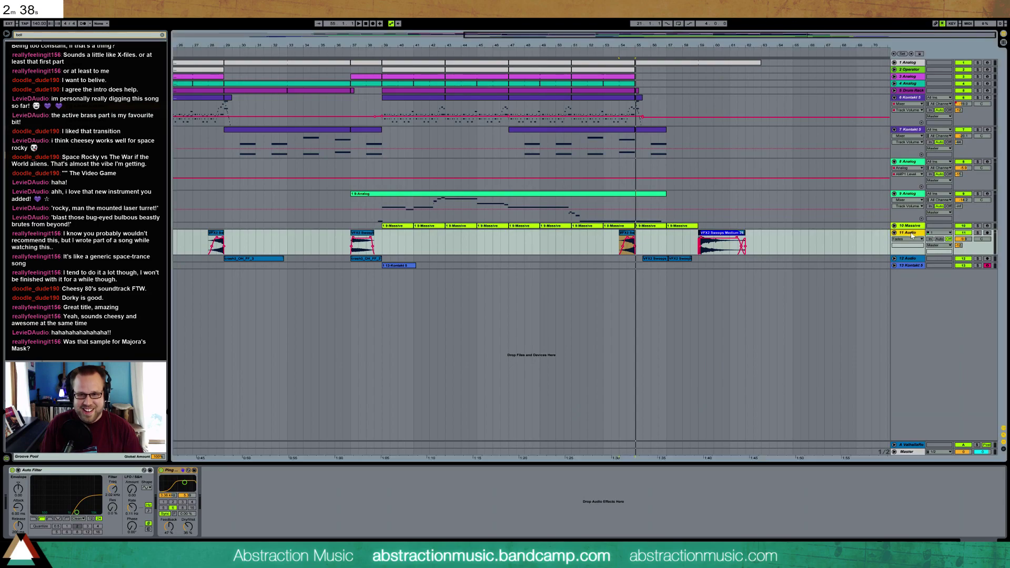
{"action": "key", "text": "ctrl+t"}
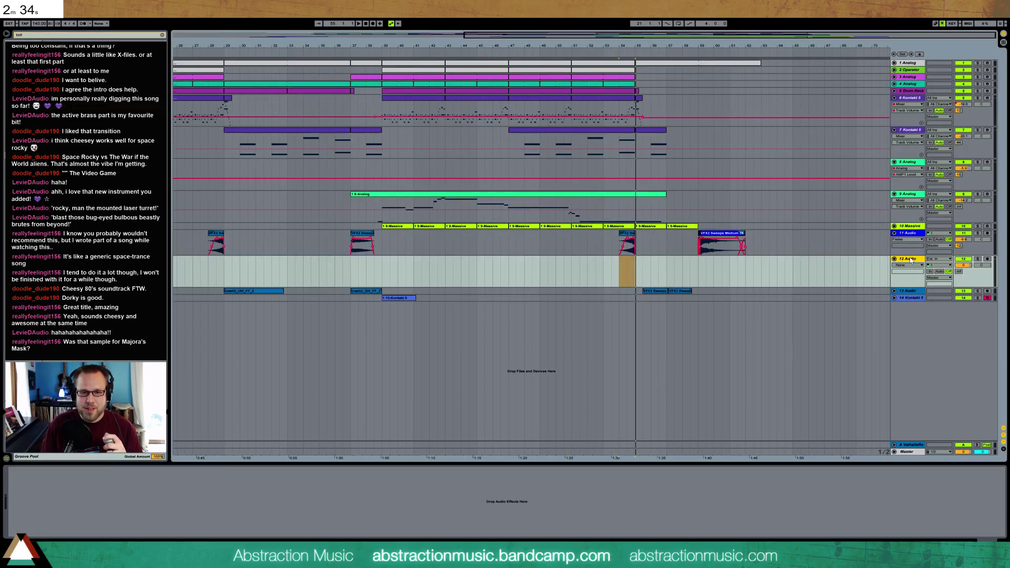
{"action": "left_click", "coordinate": [987, 259]}
{"action": "key", "text": "F9"}
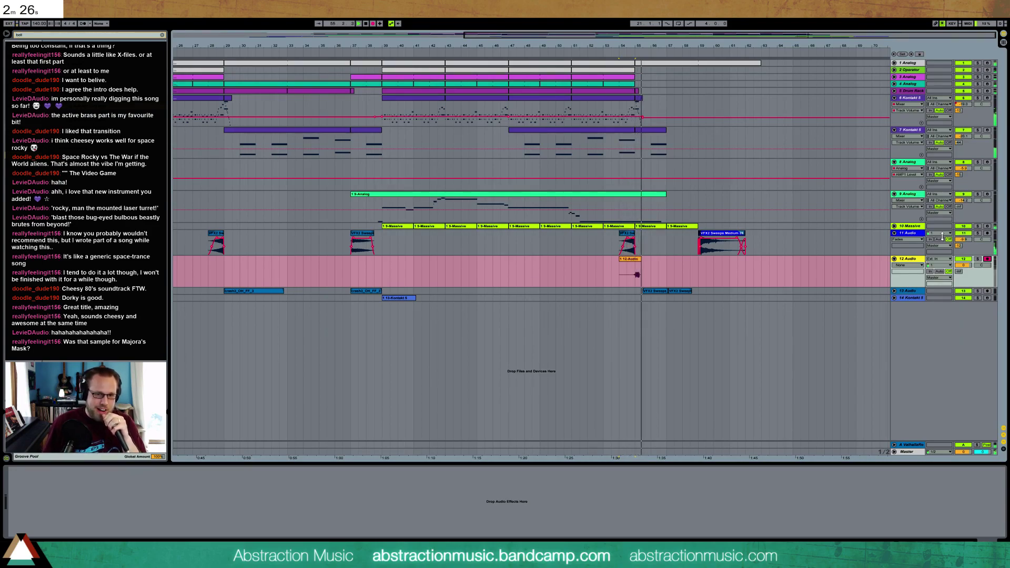
{"action": "key", "text": "space"}
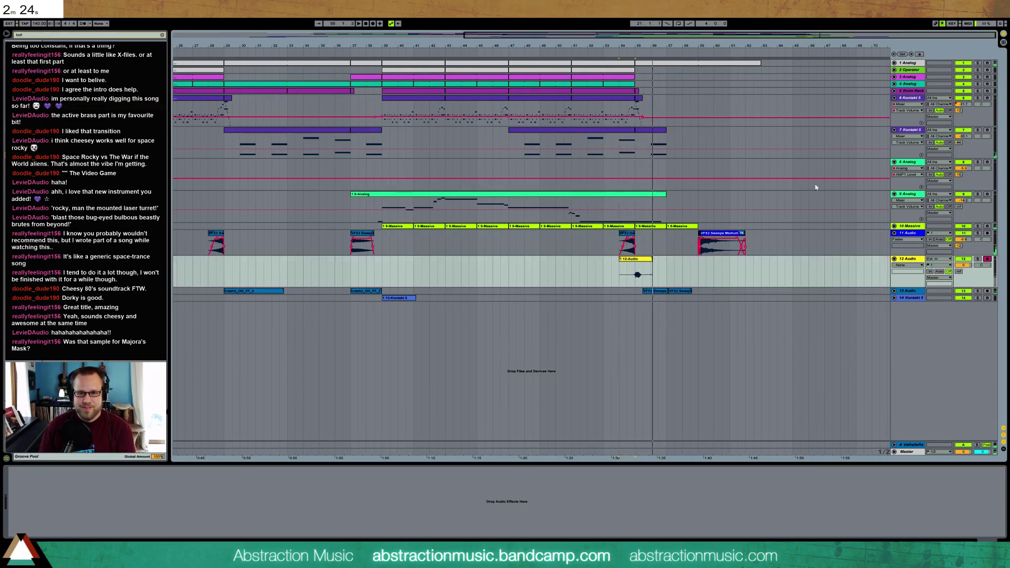
{"action": "double_click", "coordinate": [638, 275]}
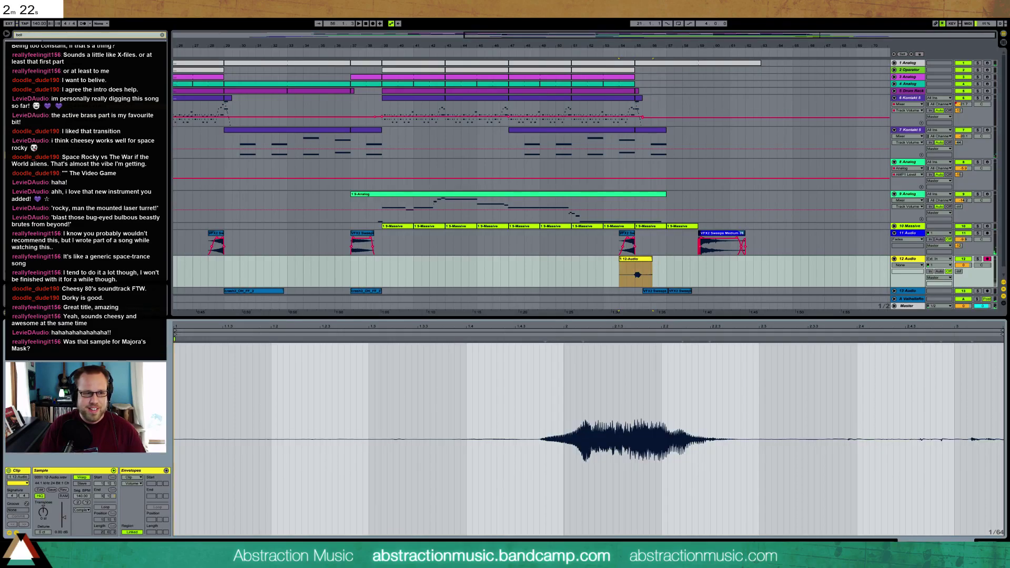
{"action": "key", "text": "shift+Tab"}
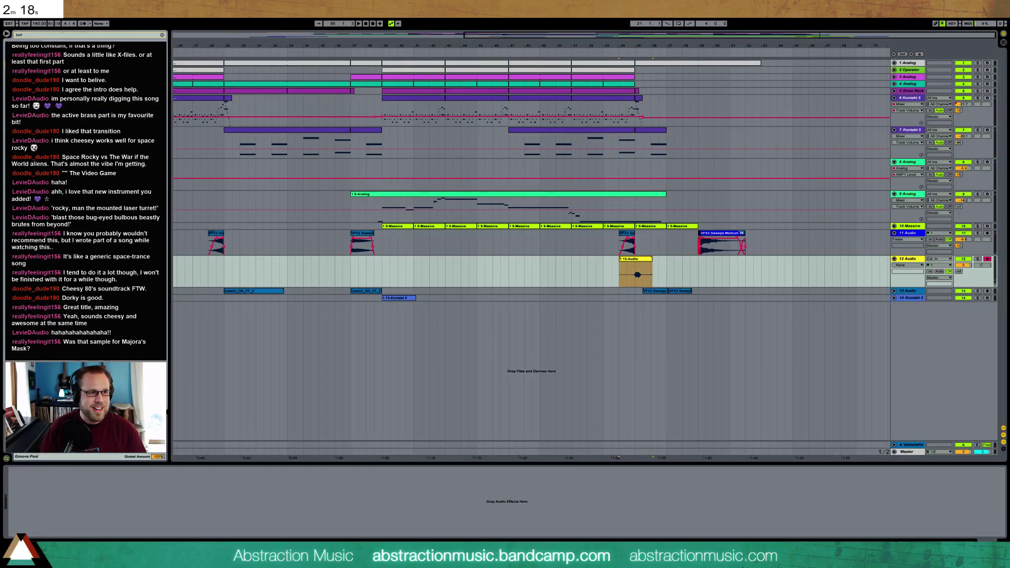
Step: Clear the browser search and insert another audio track below 12 Audio
{"action": "left_click", "coordinate": [41, 35]}
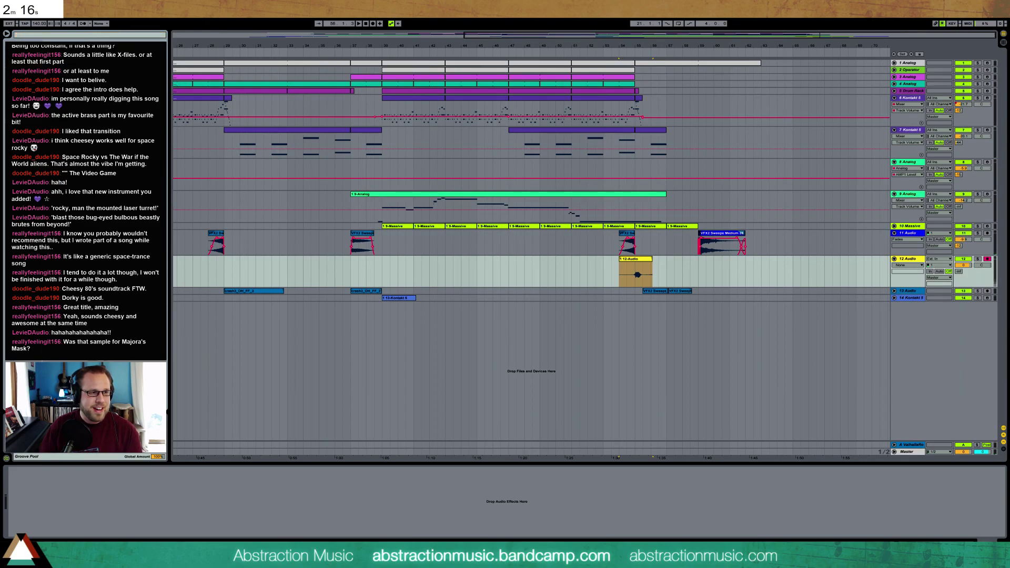
{"action": "left_click", "coordinate": [909, 261]}
{"action": "key", "text": "ctrl+t"}
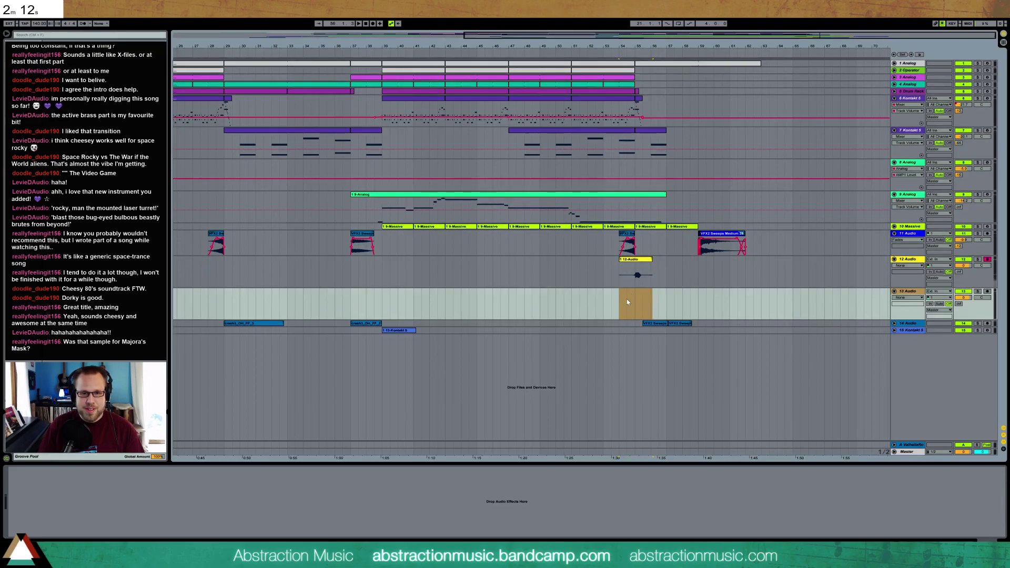
Step: Record a short hit at bar 55 onto the new 13 Audio track
{"action": "key", "text": "F9"}
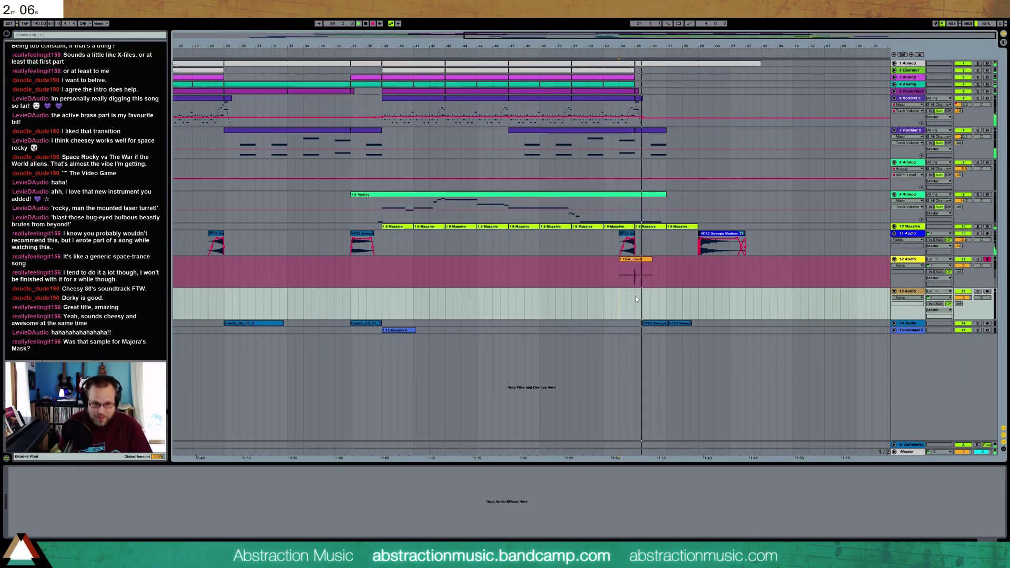
{"action": "key", "text": "space"}
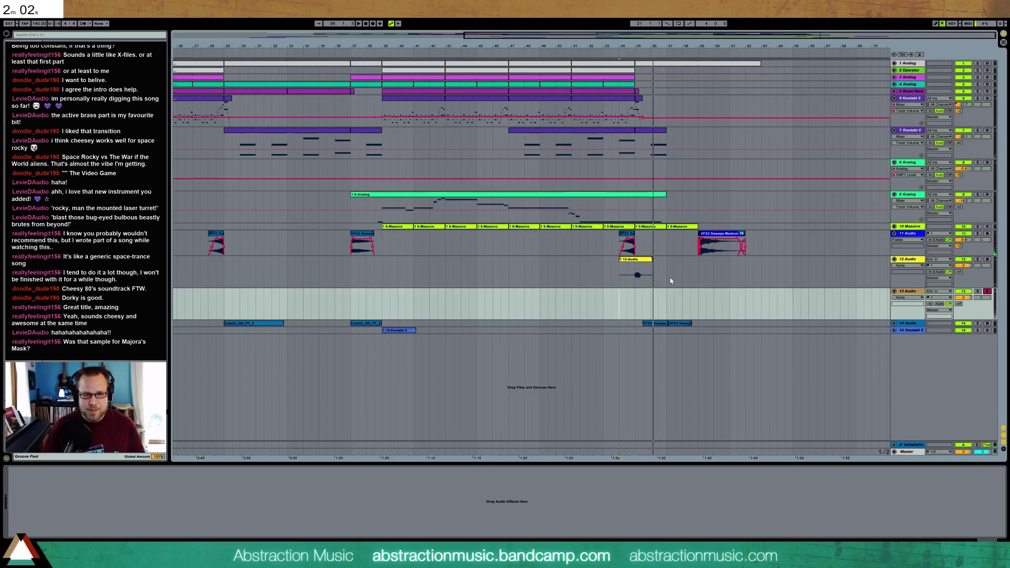
{"action": "key", "text": "F9"}
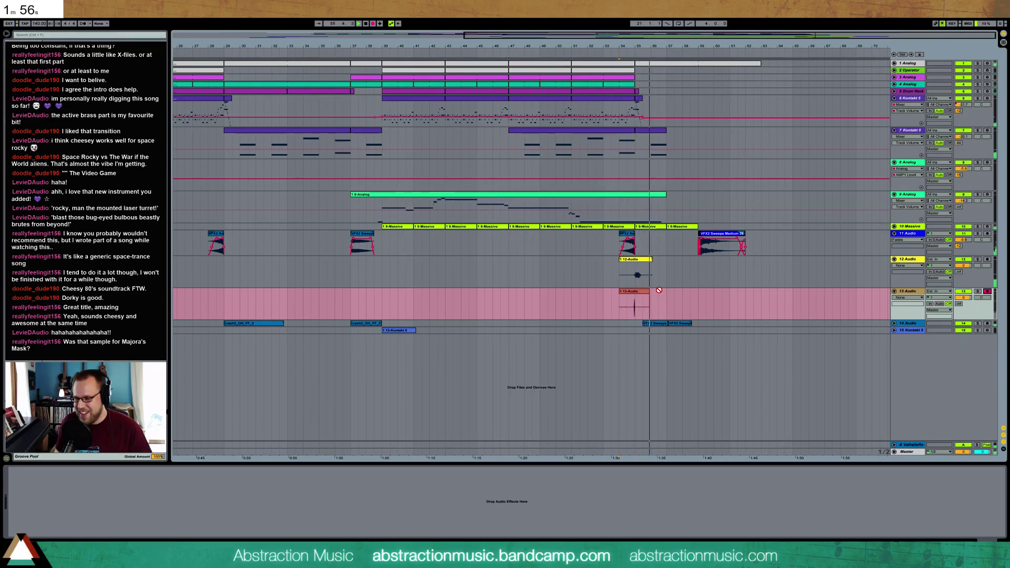
{"action": "key", "text": "space"}
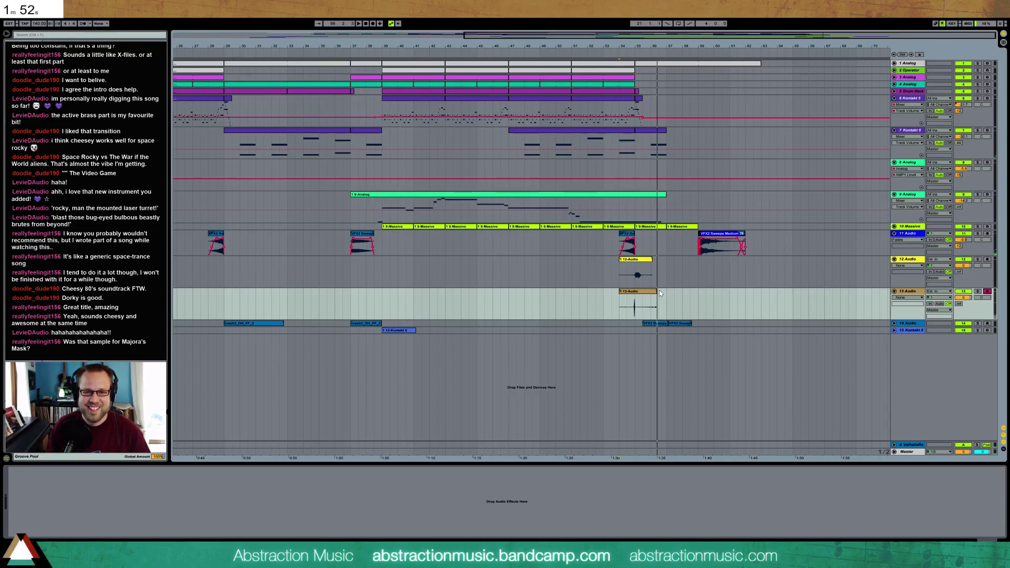
Step: Trim both ends of the 13 Audio take around its hit and nudge it to line up with bar 55
{"action": "left_click_drag", "start_coordinate": [657, 295], "coordinate": [642, 296]}
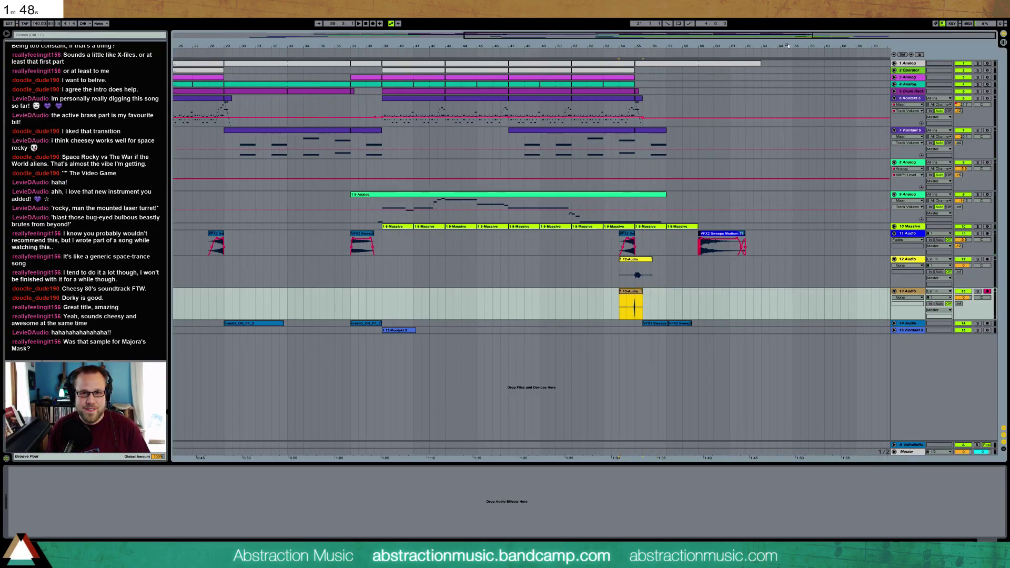
{"action": "left_click_drag", "start_coordinate": [638, 46], "coordinate": [748, 123]}
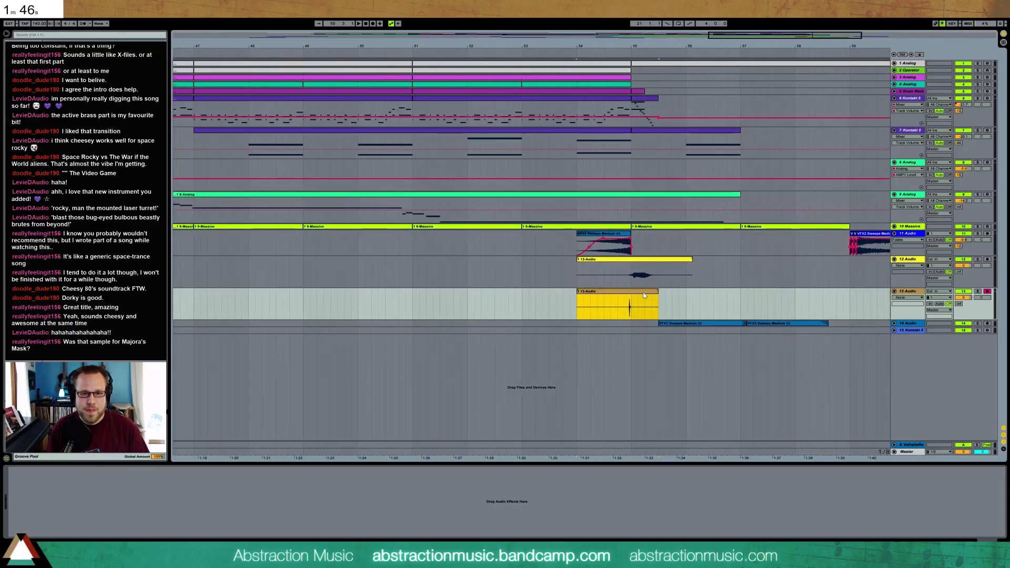
{"action": "left_click_drag", "start_coordinate": [577, 295], "coordinate": [639, 294]}
Step: Transpose the vocal clip on 12 Audio down and play it in context
{"action": "left_click", "coordinate": [629, 264]}
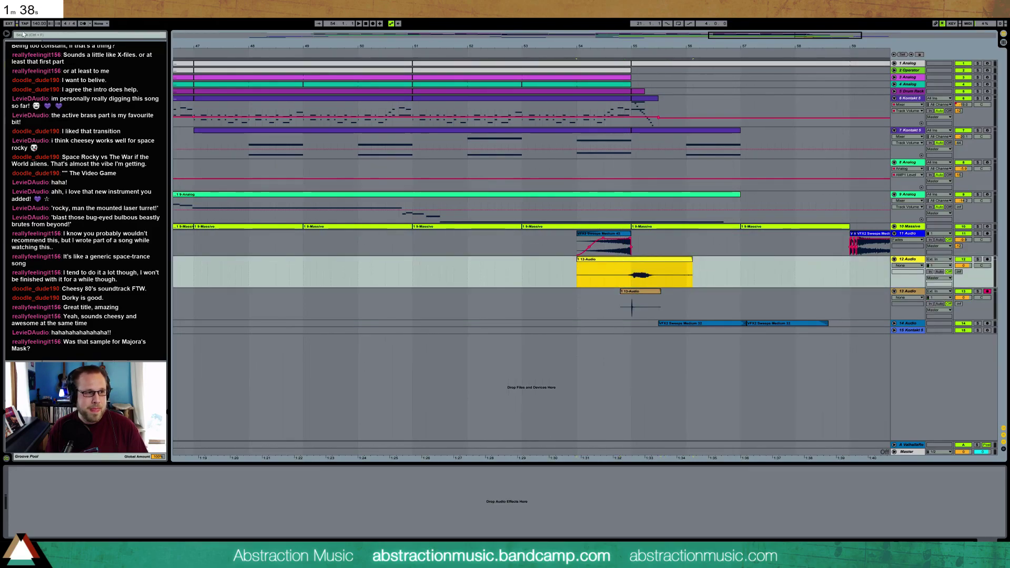
{"action": "left_click", "coordinate": [31, 71]}
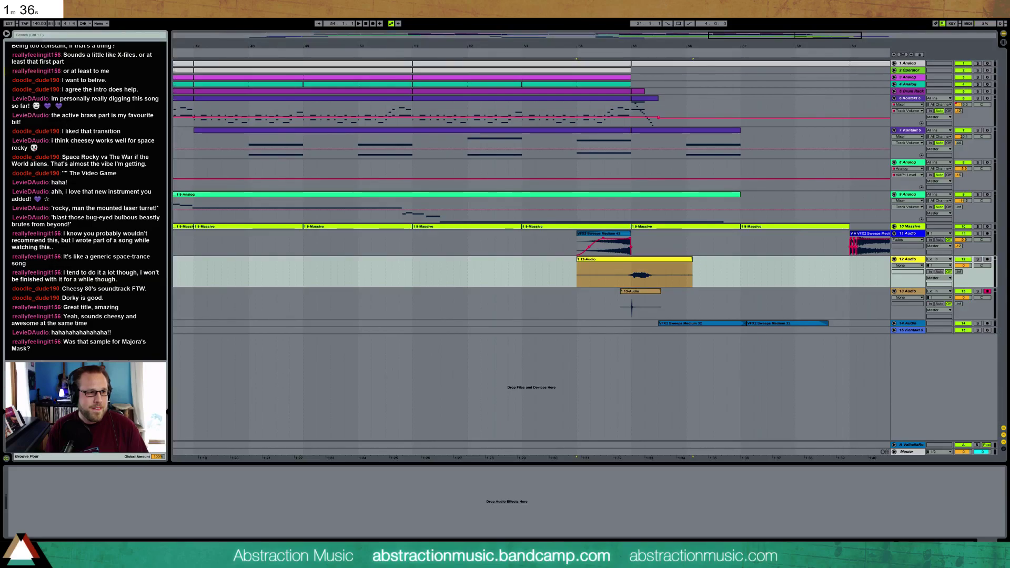
{"action": "double_click", "coordinate": [651, 264]}
{"action": "left_click_drag", "start_coordinate": [43, 512], "coordinate": [43, 518]}
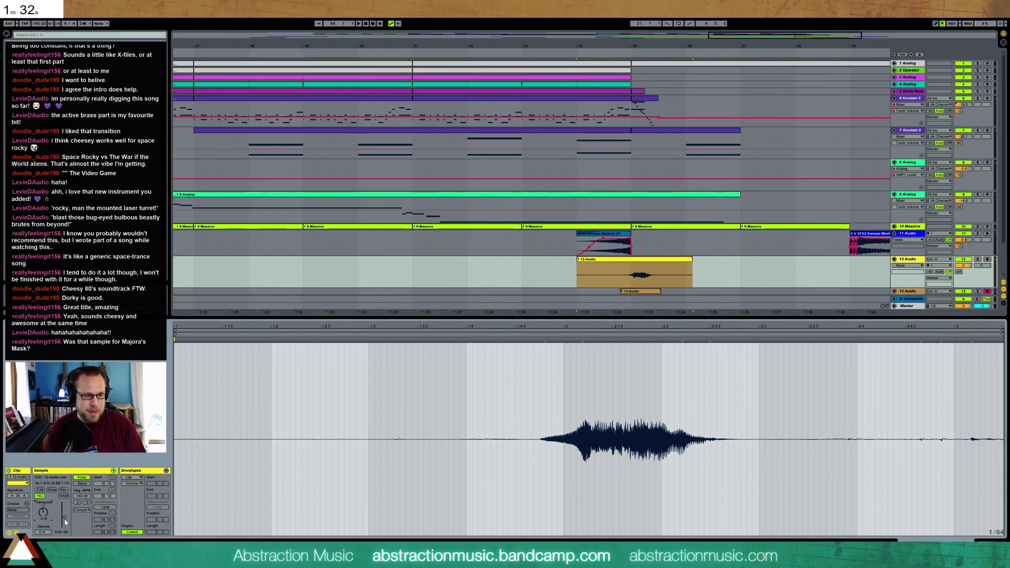
{"action": "key", "text": "space"}
Step: Trim the silence from the start and end of the vocal clip on 12 Audio, then stop playback
{"action": "left_click_drag", "start_coordinate": [578, 268], "coordinate": [623, 265]}
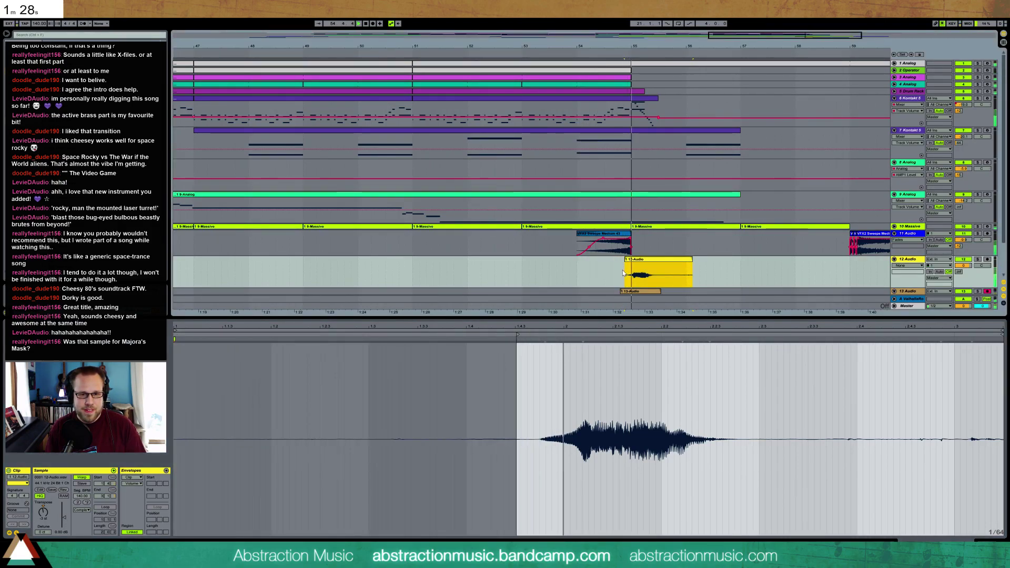
{"action": "left_click_drag", "start_coordinate": [693, 262], "coordinate": [675, 262]}
{"action": "key", "text": "space"}
Step: Add a Ping Pong Delay to 12 Audio, set its beat division to 6, adjust Feedback and Dry/Wet, and play the result
{"action": "key", "text": "shift+Tab"}
{"action": "left_click", "coordinate": [21, 71]}
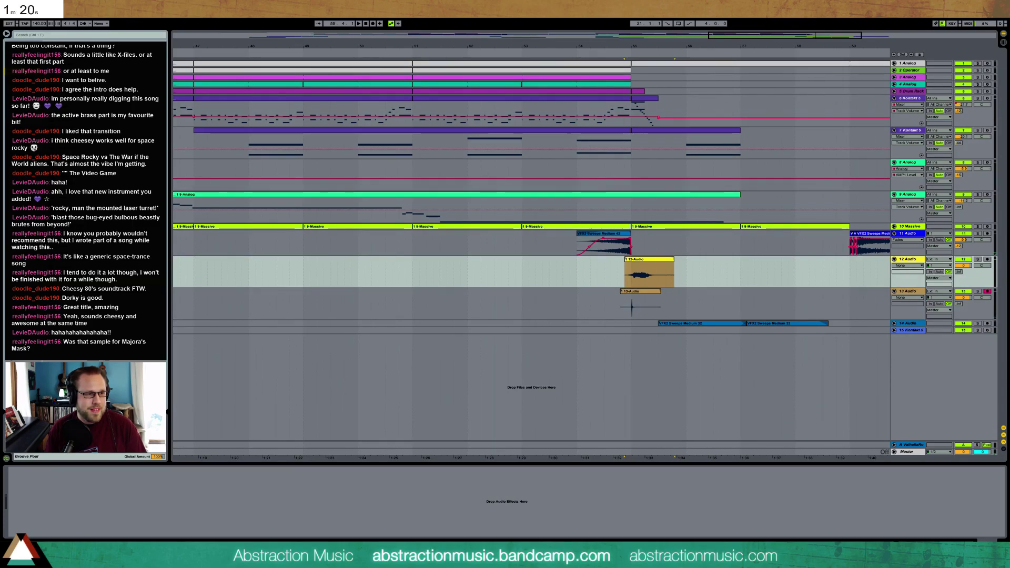
{"action": "left_click_drag", "start_coordinate": [90, 224], "coordinate": [195, 516]}
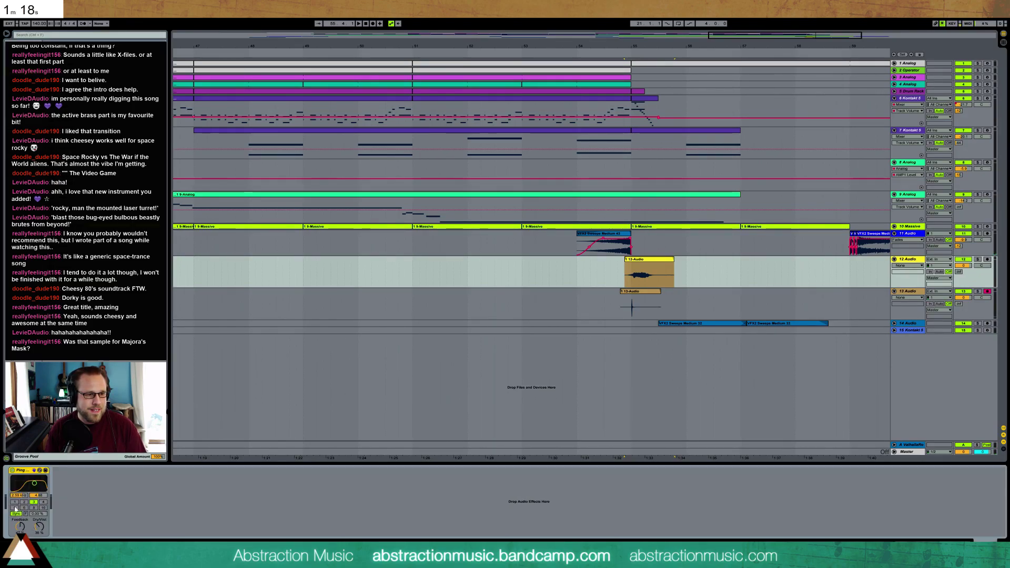
{"action": "left_click", "coordinate": [23, 509]}
{"action": "left_click_drag", "start_coordinate": [20, 526], "coordinate": [40, 532]}
{"action": "key", "text": "space"}
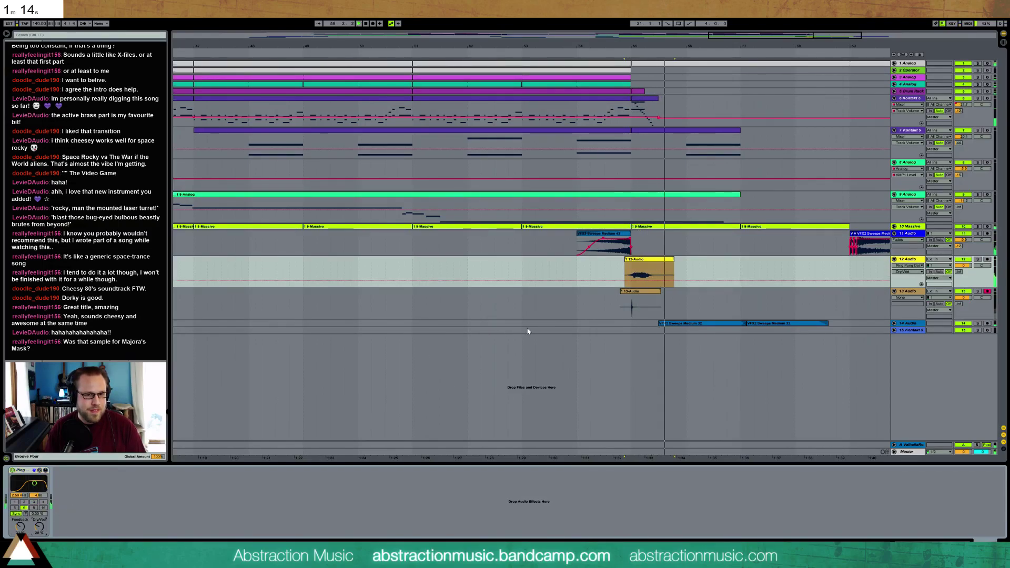
Step: Transpose the hit clip on 13 Audio down and raise its gain, playing it in context
{"action": "double_click", "coordinate": [648, 291]}
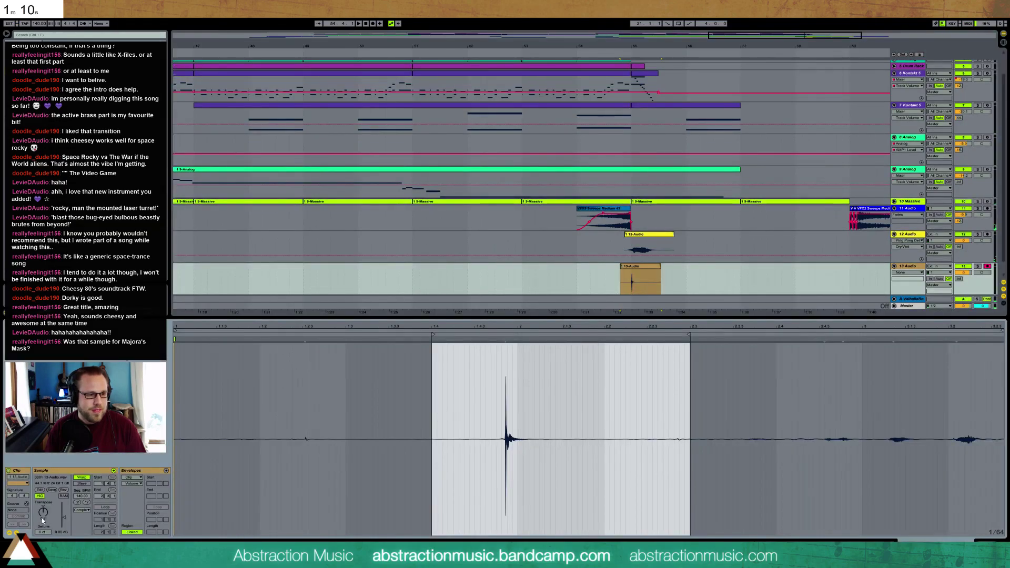
{"action": "left_click_drag", "start_coordinate": [64, 518], "coordinate": [44, 521]}
{"action": "key", "text": "space"}
{"action": "key", "text": "space"}
{"action": "key", "text": "space"}
{"action": "left_click_drag", "start_coordinate": [43, 515], "coordinate": [64, 510]}
{"action": "key", "text": "space"}
{"action": "key", "text": "space"}
{"action": "key", "text": "space"}
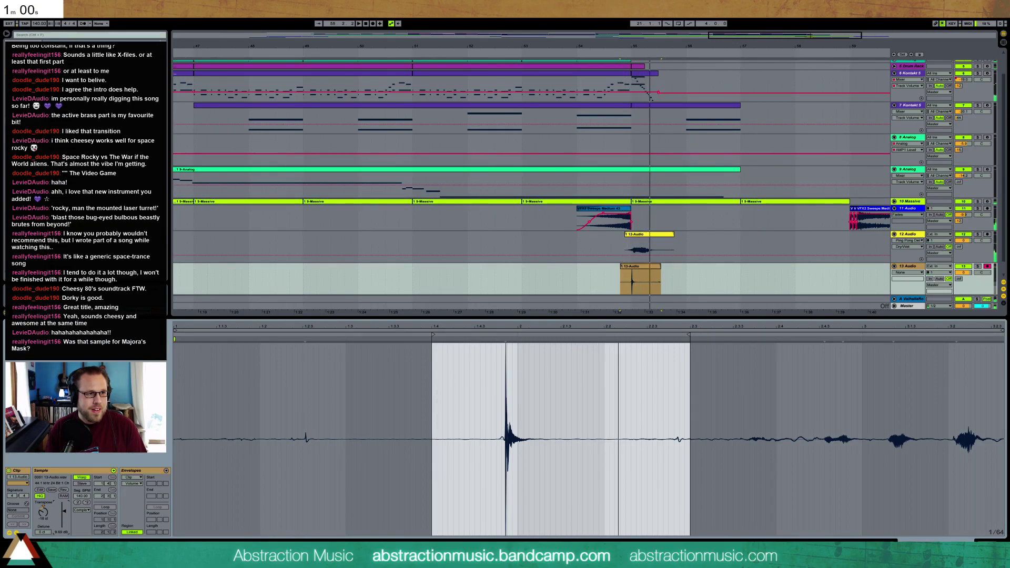
Step: Add a Compressor to 13 Audio, lower its threshold, and play the result
{"action": "left_click", "coordinate": [987, 542]}
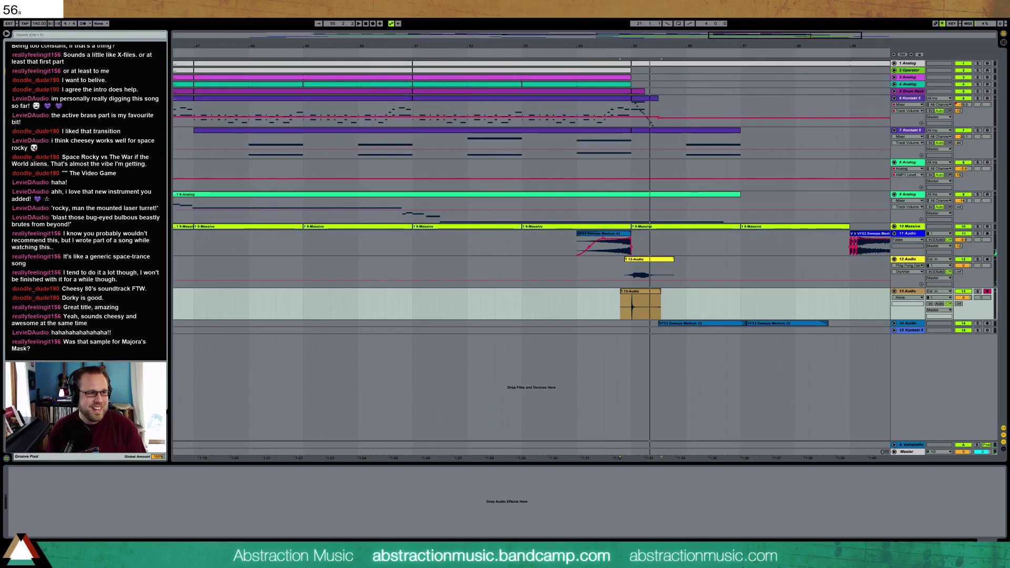
{"action": "left_click_drag", "start_coordinate": [79, 91], "coordinate": [44, 517]}
{"action": "key", "text": "space"}
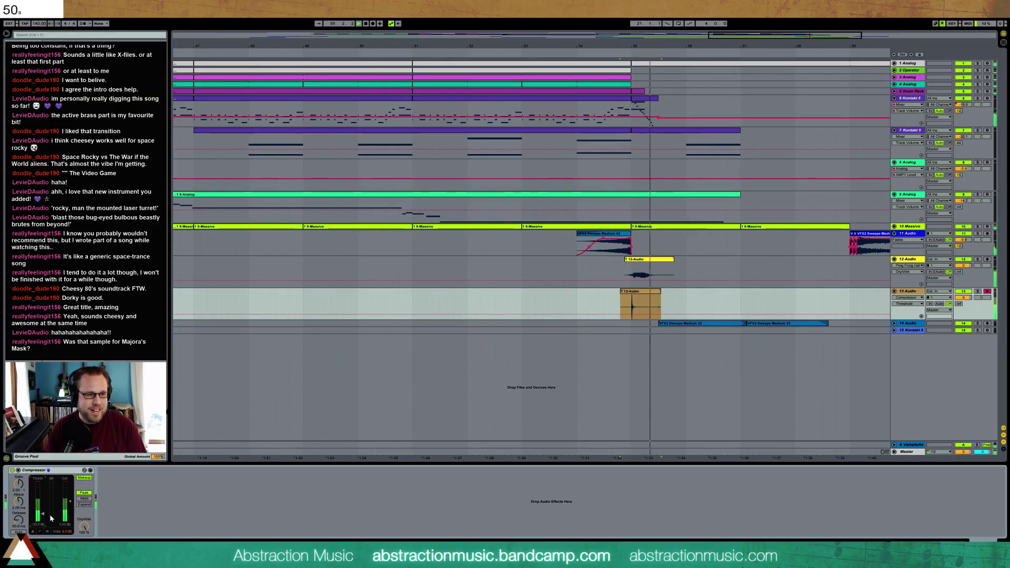
Step: Search the library for "punch" and place the NoisePunch sample at bar 55 on a new audio track below 13 Audio
{"action": "left_click", "coordinate": [52, 39]}
{"action": "left_click", "coordinate": [52, 36]}
{"action": "type", "text": "punch"}
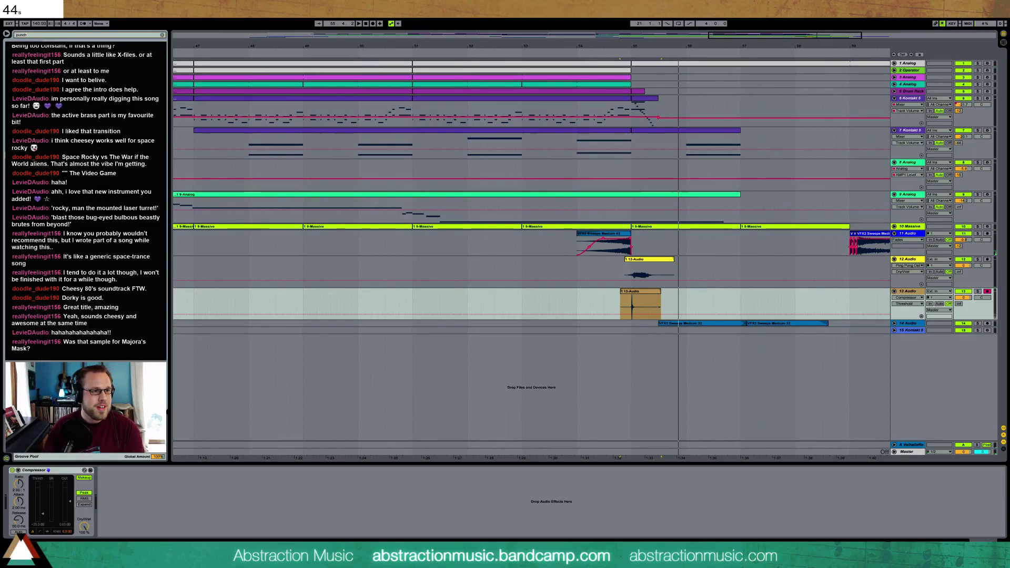
{"action": "key", "text": "Return"}
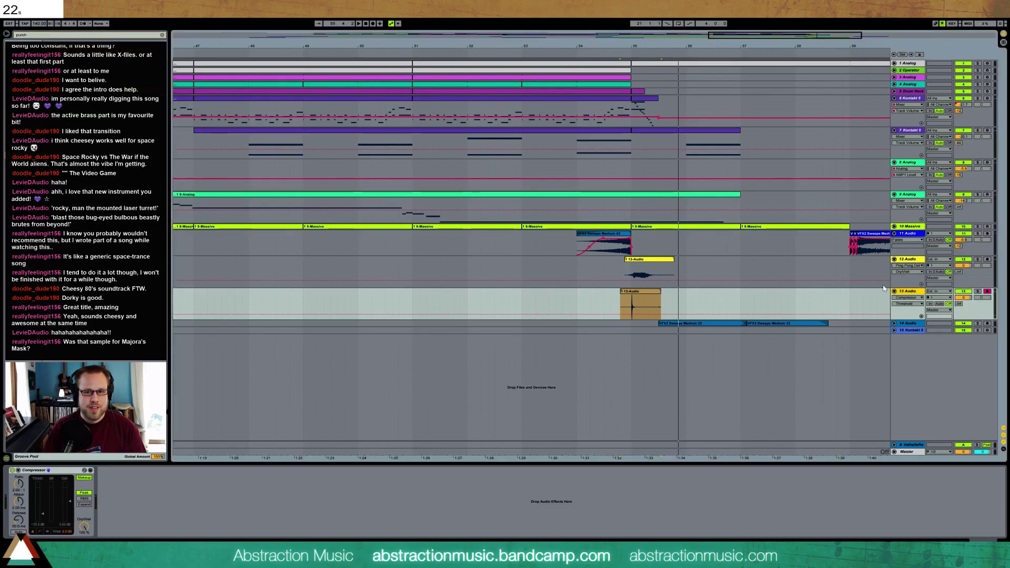
{"action": "key", "text": "ctrl+t"}
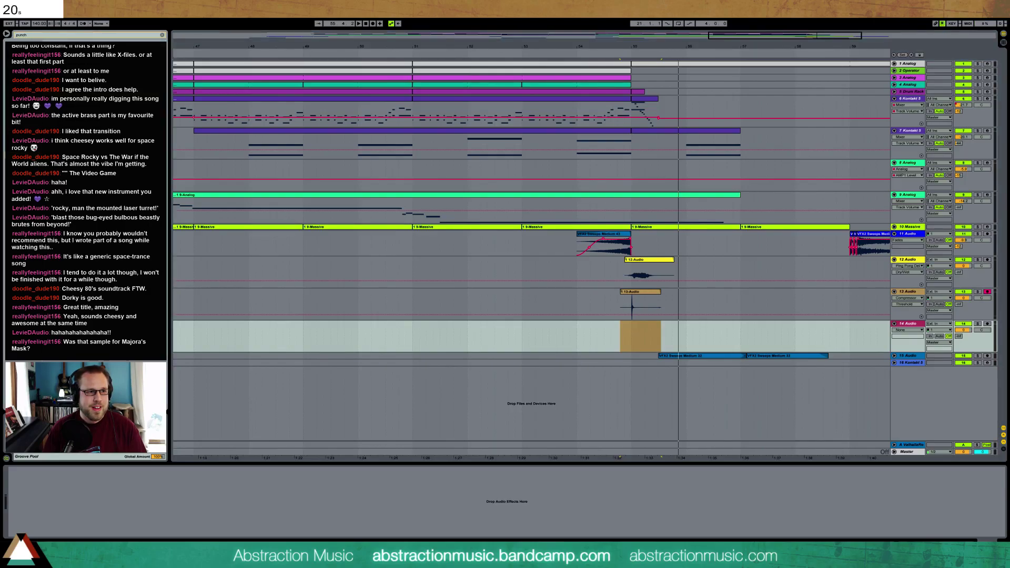
{"action": "mouse_move", "coordinate": [177, 99]}
{"action": "left_mouse_down"}
{"action": "mouse_move", "coordinate": [653, 330]}
{"action": "mouse_move", "coordinate": [631, 330]}
{"action": "left_mouse_up"}
{"action": "key", "text": "alt+Tab"}
{"action": "left_click", "coordinate": [456, 292]}
{"action": "left_click", "coordinate": [466, 111]}
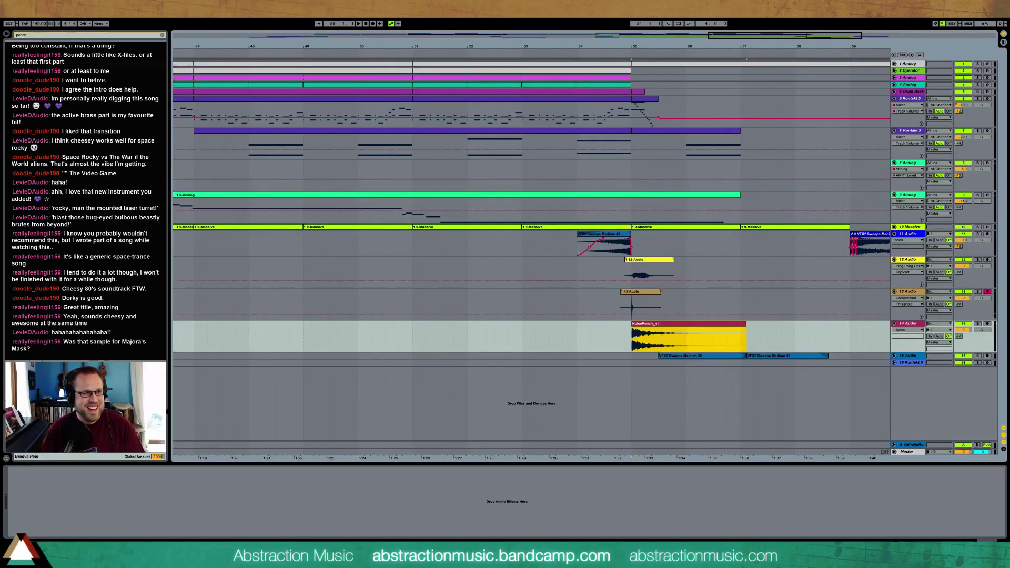
Step: Clear the library search, add an EQ Eight to 14 Audio, and reduce the punch sample's high frequencies
{"action": "left_click", "coordinate": [24, 70]}
{"action": "left_click_drag", "start_coordinate": [46, 35], "coordinate": [6, 35]}
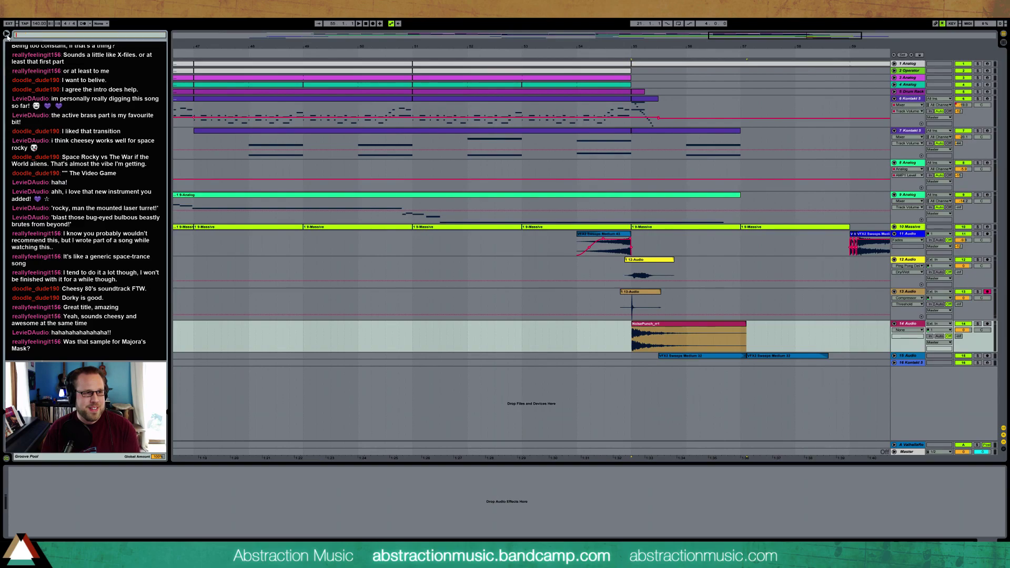
{"action": "key", "text": "Return"}
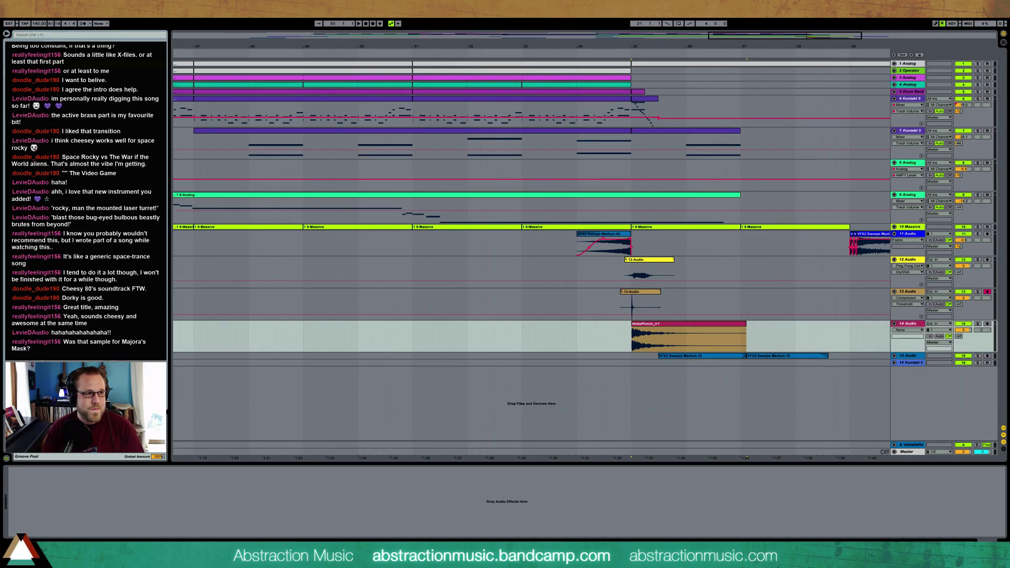
{"action": "left_click_drag", "start_coordinate": [79, 210], "coordinate": [44, 505]}
{"action": "left_click_drag", "start_coordinate": [132, 497], "coordinate": [70, 512]}
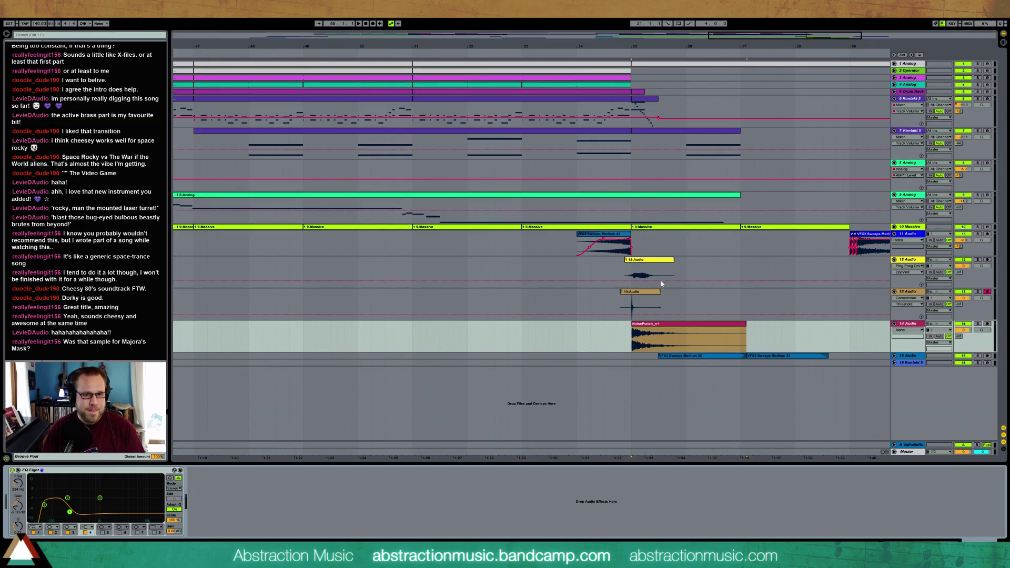
Step: Replace the hit clip on 13 Audio with a newly recorded take and nudge its hit onto bar 55
{"action": "left_click", "coordinate": [647, 296]}
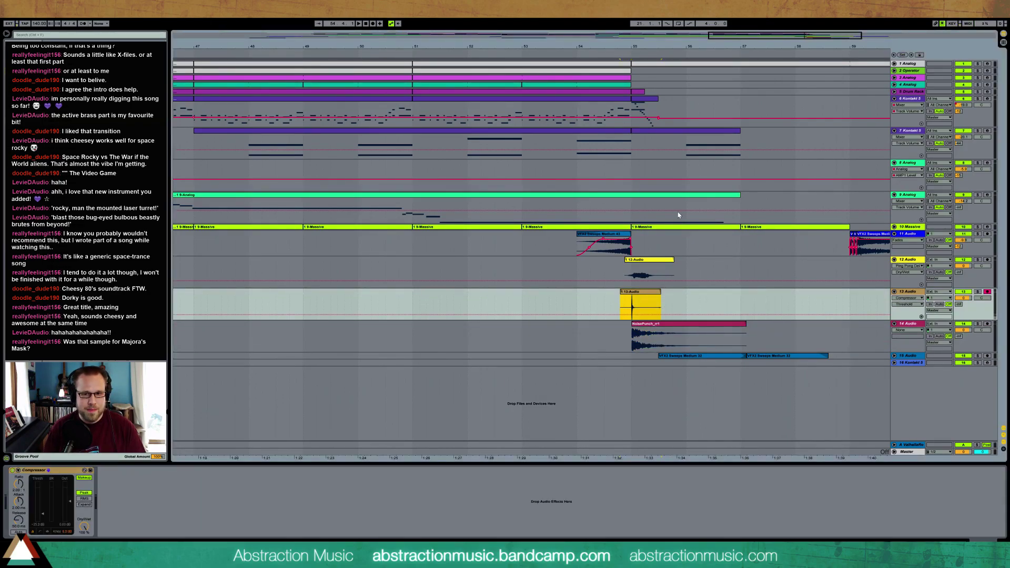
{"action": "left_click", "coordinate": [624, 299]}
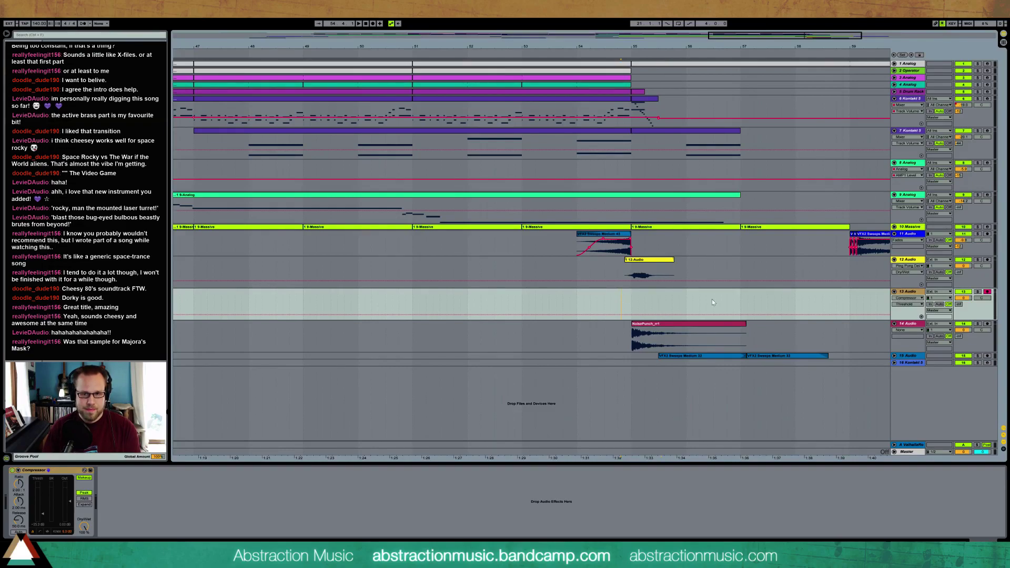
{"action": "left_click", "coordinate": [563, 305]}
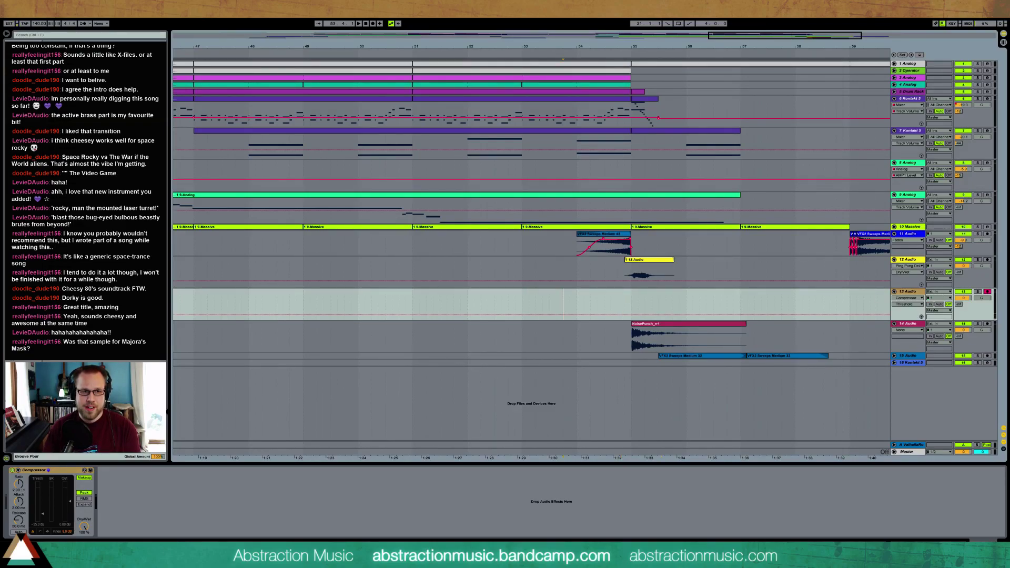
{"action": "left_click", "coordinate": [373, 24]}
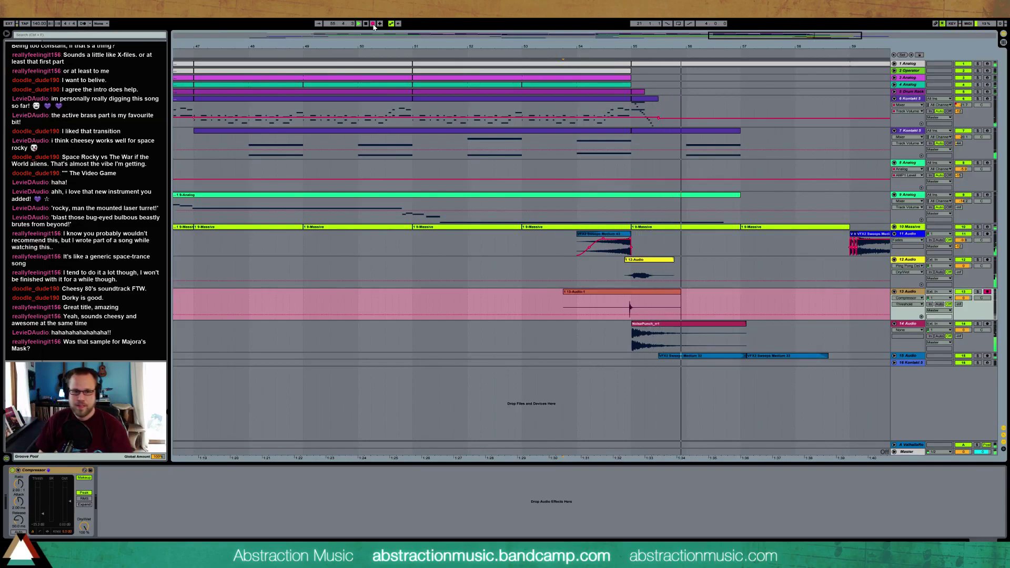
{"action": "key", "text": "space"}
{"action": "left_click_drag", "start_coordinate": [647, 291], "coordinate": [649, 293]}
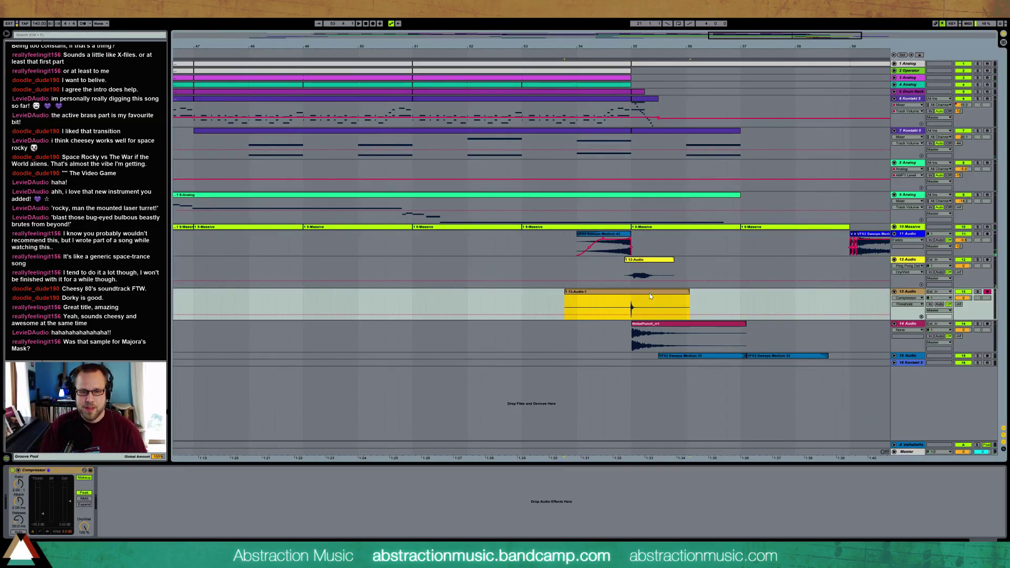
Step: Add an Auto Filter after the Ping Pong Delay on 12 Audio and set it up as a high-pass
{"action": "left_click", "coordinate": [921, 262]}
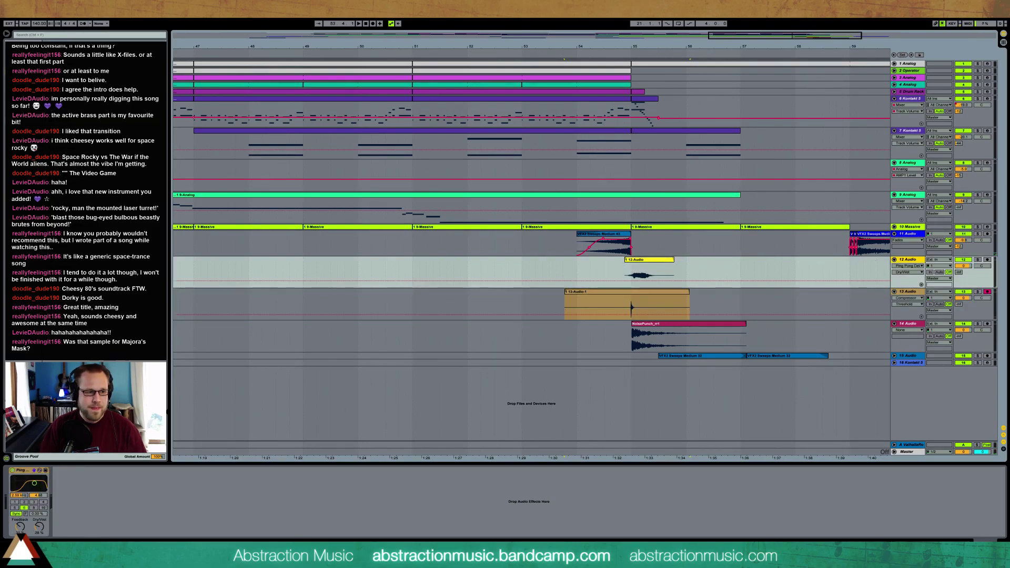
{"action": "left_click_drag", "start_coordinate": [89, 64], "coordinate": [105, 497]}
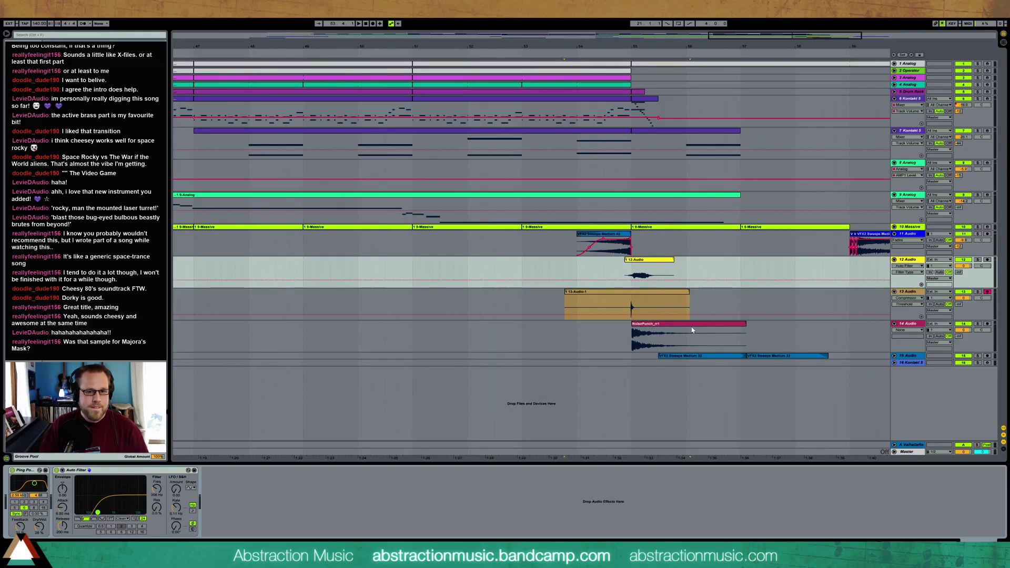
{"action": "left_click", "coordinate": [692, 329]}
Step: Raise the gain of the new hit clip on 13 Audio, play it, and trim the silence before the hit
{"action": "double_click", "coordinate": [639, 294]}
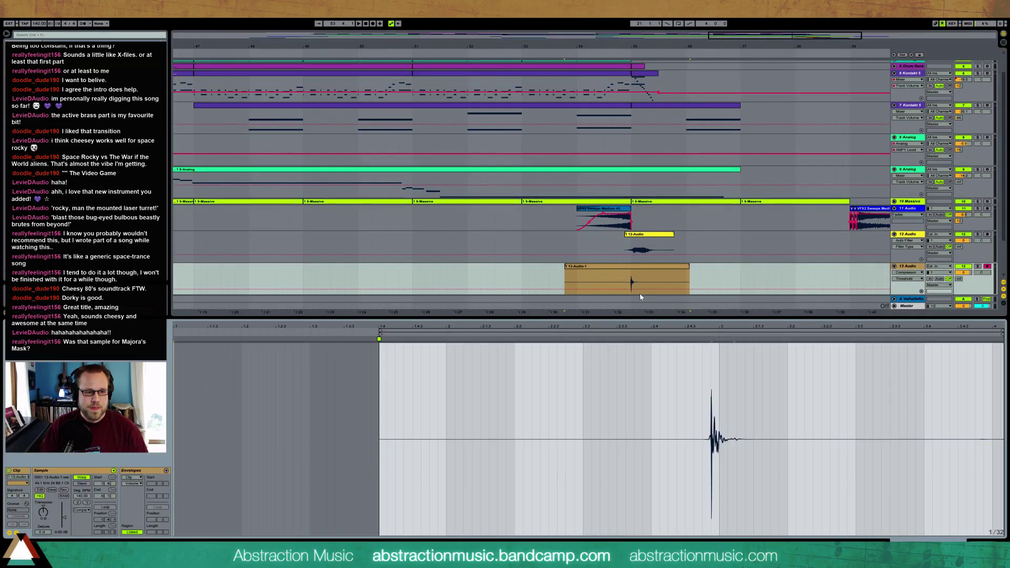
{"action": "left_click_drag", "start_coordinate": [65, 533], "coordinate": [65, 518]}
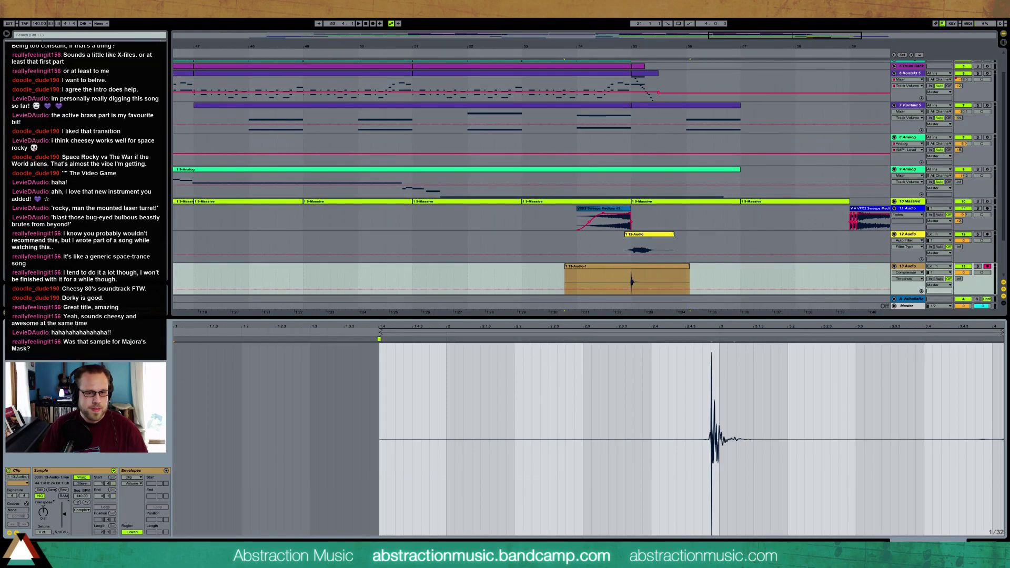
{"action": "key", "text": "space"}
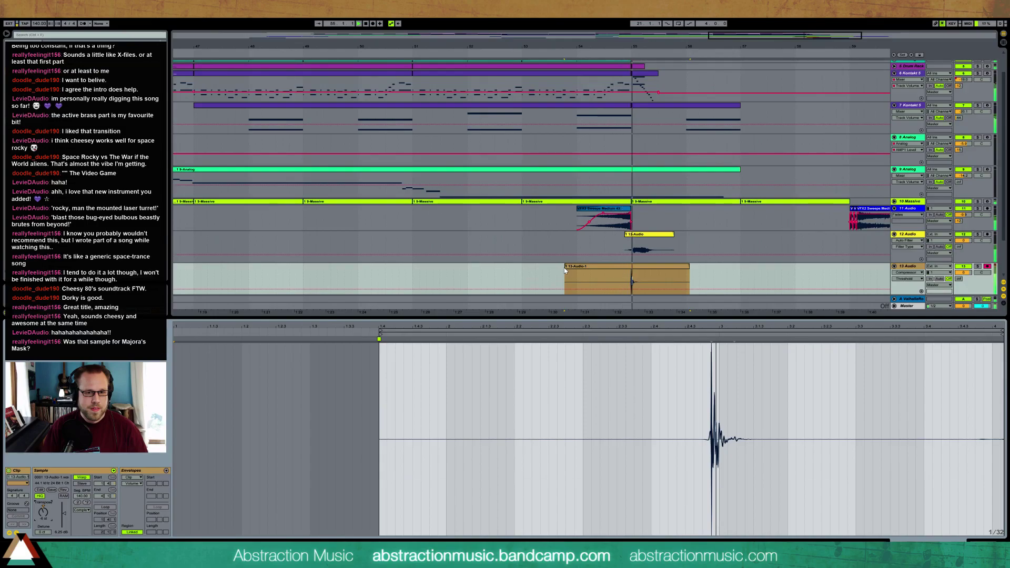
{"action": "left_click_drag", "start_coordinate": [564, 269], "coordinate": [628, 272]}
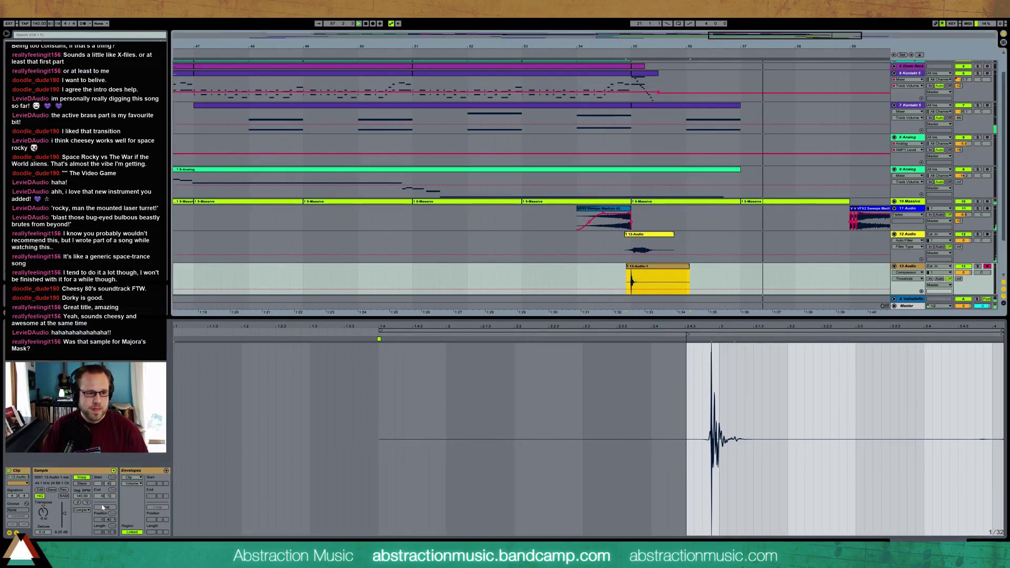
Step: Stretch the hit clip on 13 Audio by repeatedly doubling its segment BPM, extending both clip ends to keep the hit included
{"action": "left_click_drag", "start_coordinate": [81, 501], "coordinate": [80, 473]}
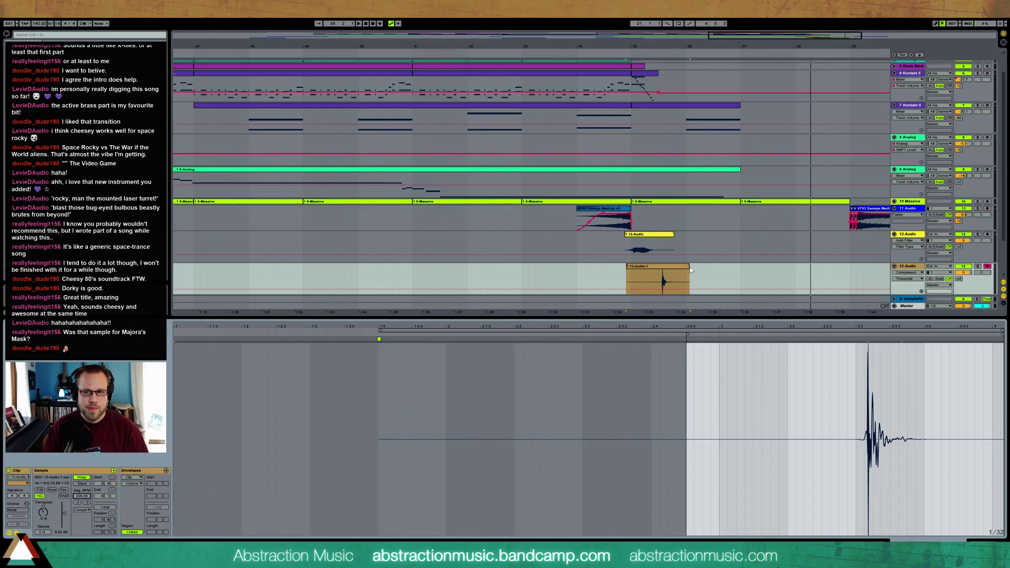
{"action": "left_click_drag", "start_coordinate": [808, 34], "coordinate": [659, 293]}
{"action": "left_click_drag", "start_coordinate": [725, 267], "coordinate": [562, 275]}
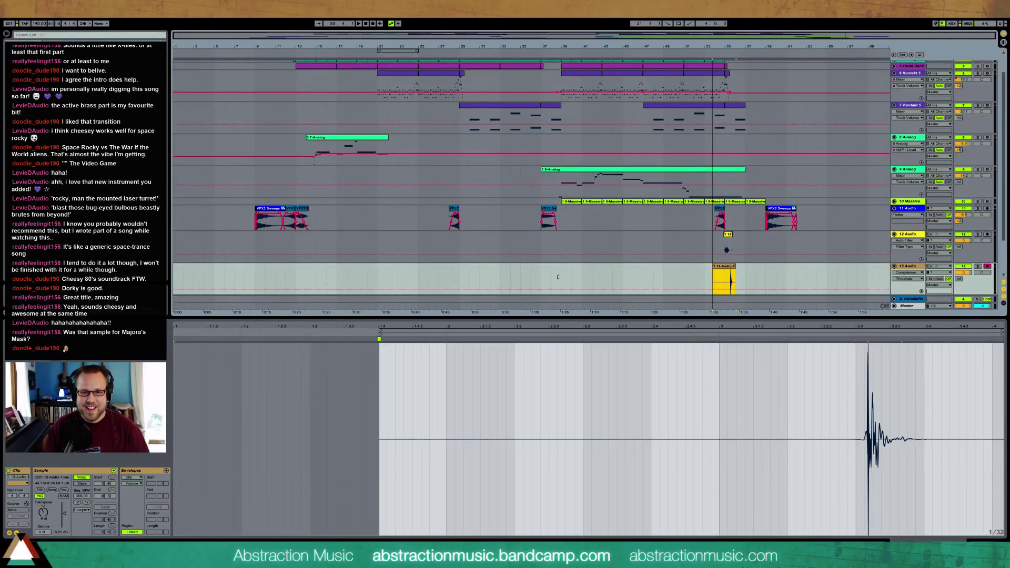
{"action": "left_click_drag", "start_coordinate": [735, 267], "coordinate": [747, 266]}
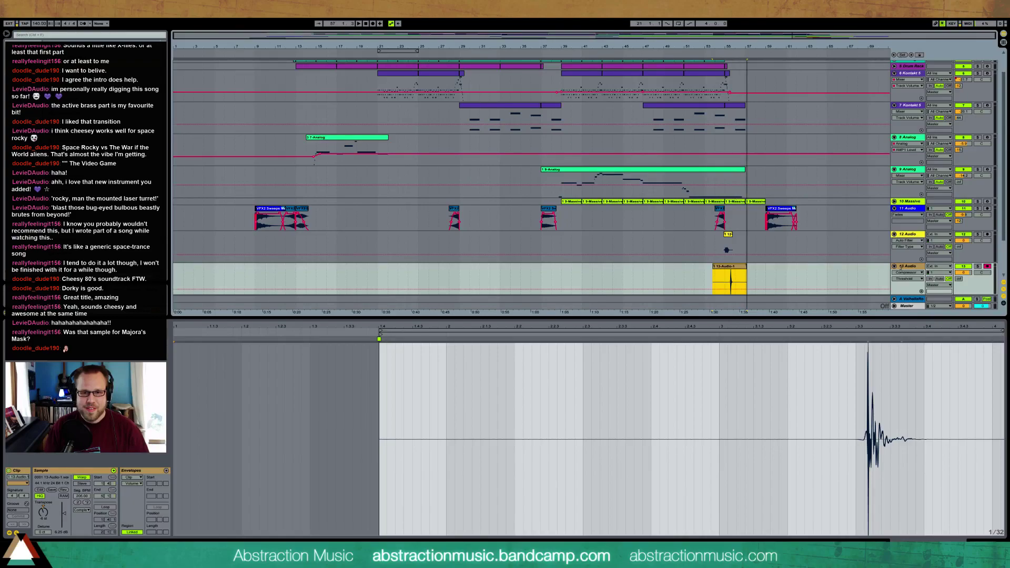
{"action": "double_click", "coordinate": [86, 502]}
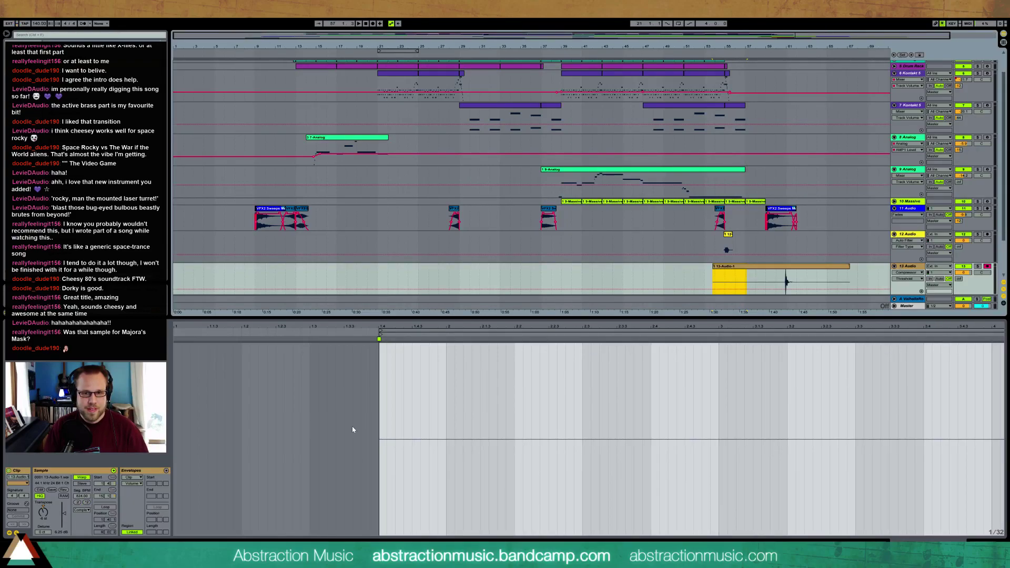
Step: Move just the stretched hit portion on 13 Audio to bar 55 and delete the leftover clip pieces
{"action": "left_click_drag", "start_coordinate": [791, 274], "coordinate": [773, 274]}
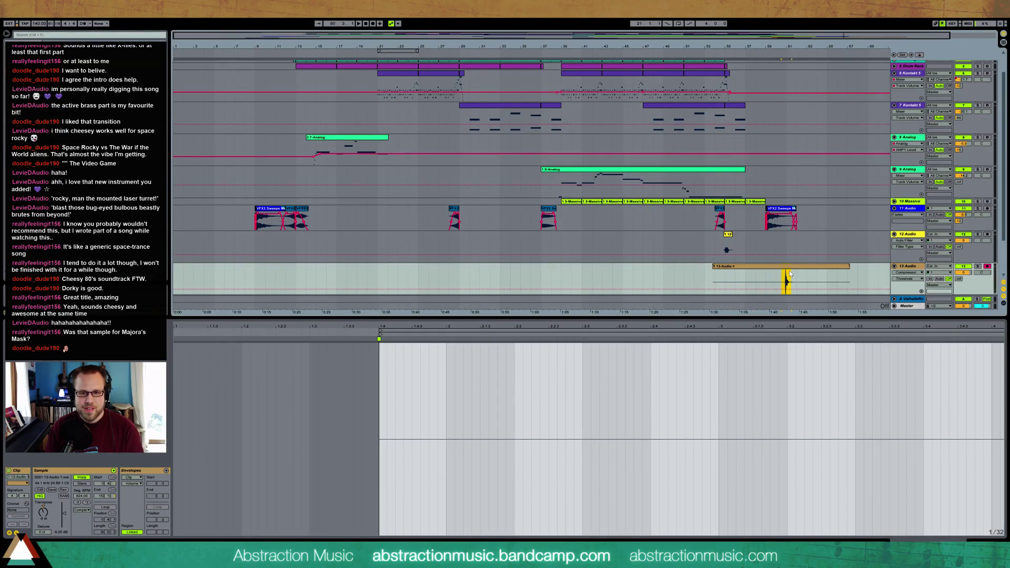
{"action": "left_click_drag", "start_coordinate": [788, 270], "coordinate": [726, 268]}
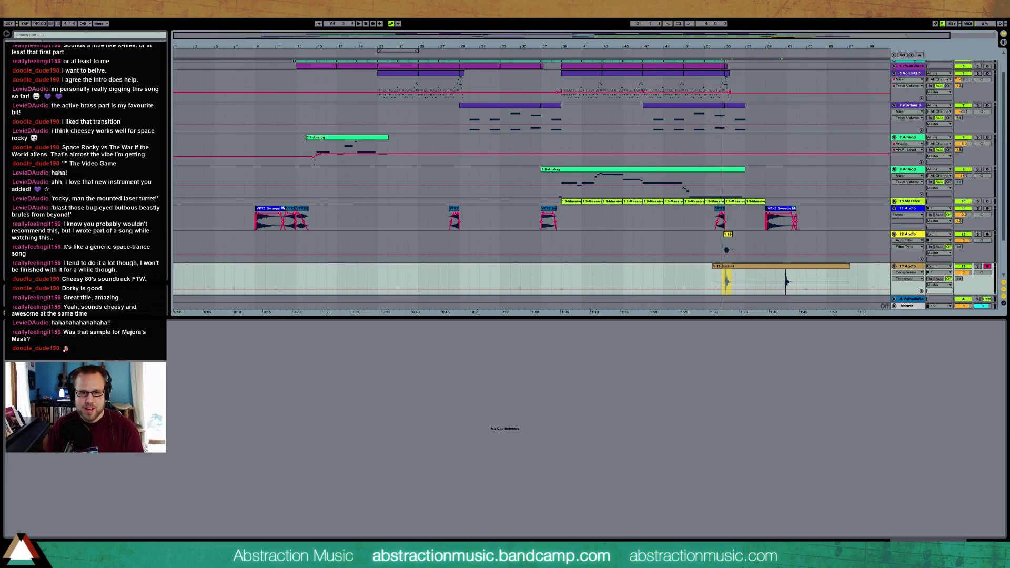
{"action": "key", "text": "Delete"}
{"action": "left_click", "coordinate": [749, 267]}
{"action": "key", "text": "Delete"}
{"action": "left_click", "coordinate": [810, 267]}
{"action": "key", "text": "Delete"}
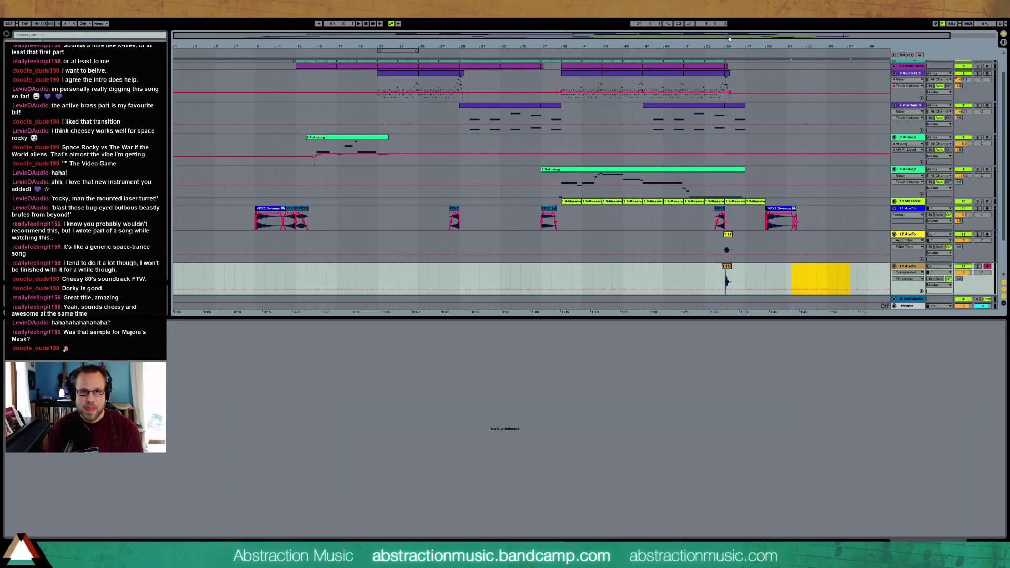
Step: Align the stretched hit on 13 Audio precisely with bar 55, play it, and trim the clip's start close to the hit
{"action": "left_click_drag", "start_coordinate": [776, 37], "coordinate": [772, 137]}
{"action": "left_click_drag", "start_coordinate": [728, 268], "coordinate": [702, 268]}
{"action": "key", "text": "space"}
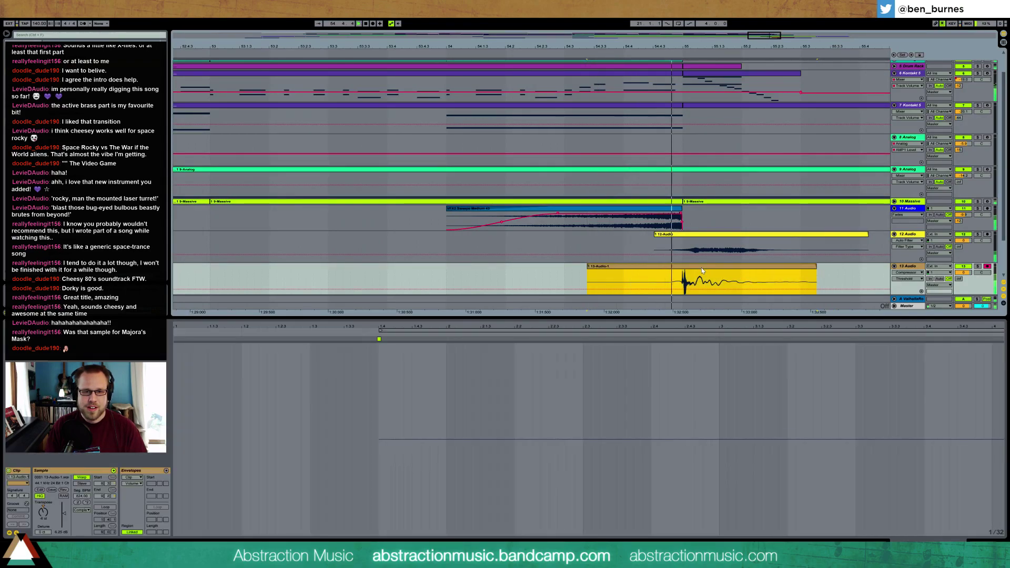
{"action": "left_click_drag", "start_coordinate": [587, 267], "coordinate": [666, 267]}
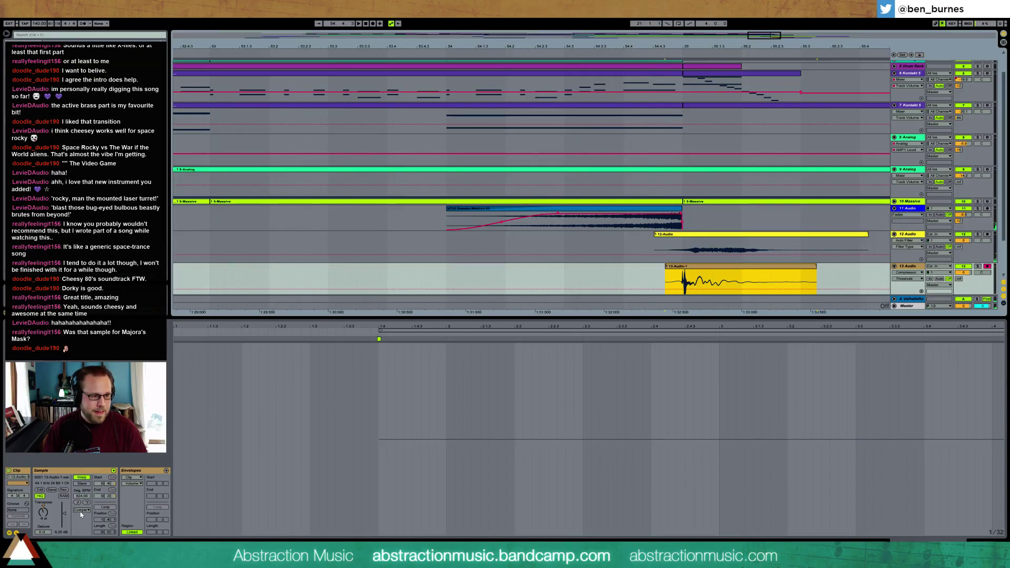
Step: Switch the hit clip's warp mode to Complex Pro and adjust its Formants while playing the result
{"action": "left_click", "coordinate": [82, 510]}
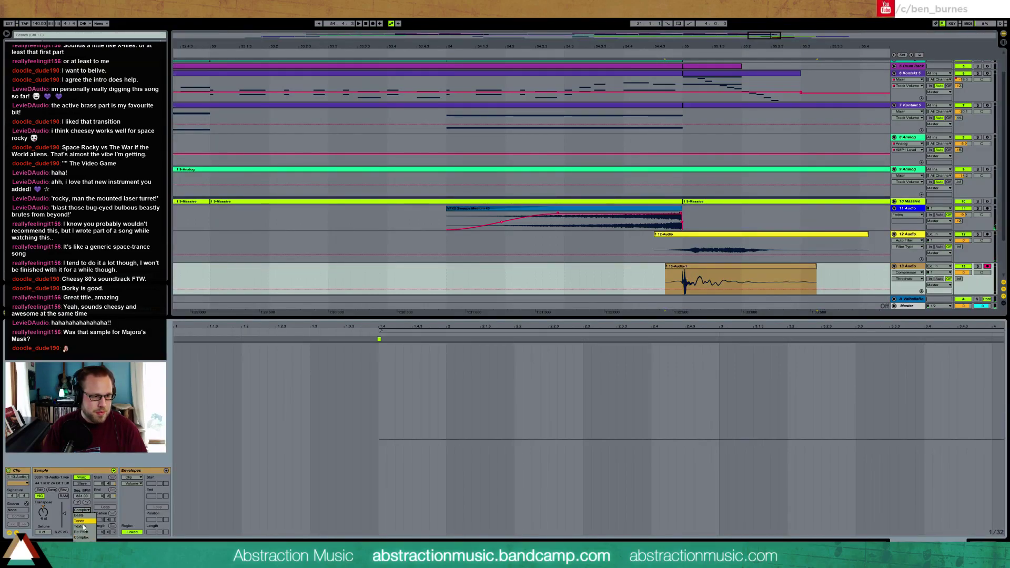
{"action": "left_click", "coordinate": [86, 540]}
{"action": "left_click_drag", "start_coordinate": [81, 533], "coordinate": [82, 543]}
{"action": "key", "text": "space"}
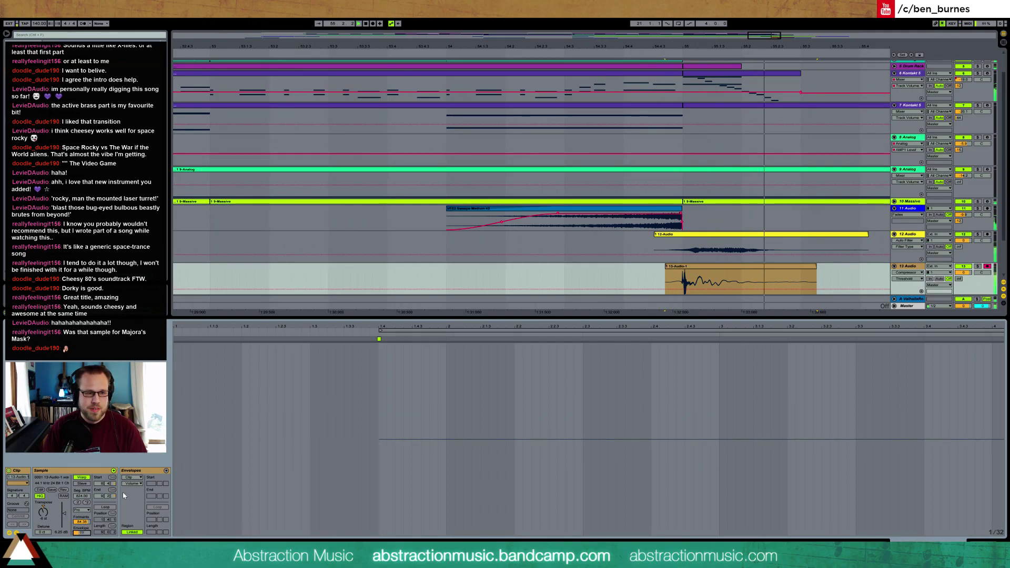
{"action": "mouse_move", "coordinate": [82, 522]}
{"action": "left_mouse_down"}
{"action": "mouse_move", "coordinate": [82, 505]}
{"action": "mouse_move", "coordinate": [87, 539]}
{"action": "left_mouse_up"}
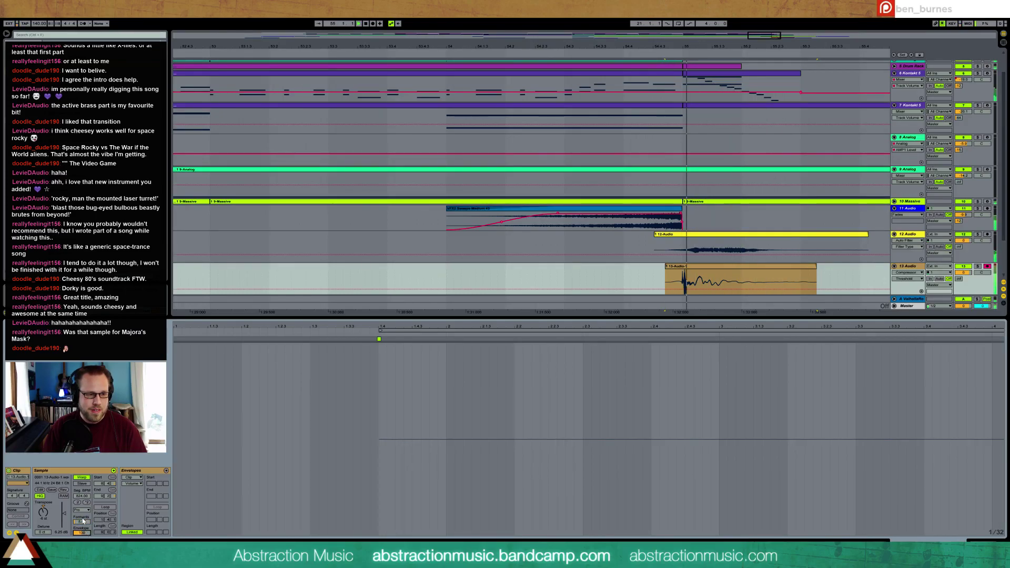
{"action": "left_click_drag", "start_coordinate": [83, 522], "coordinate": [82, 490]}
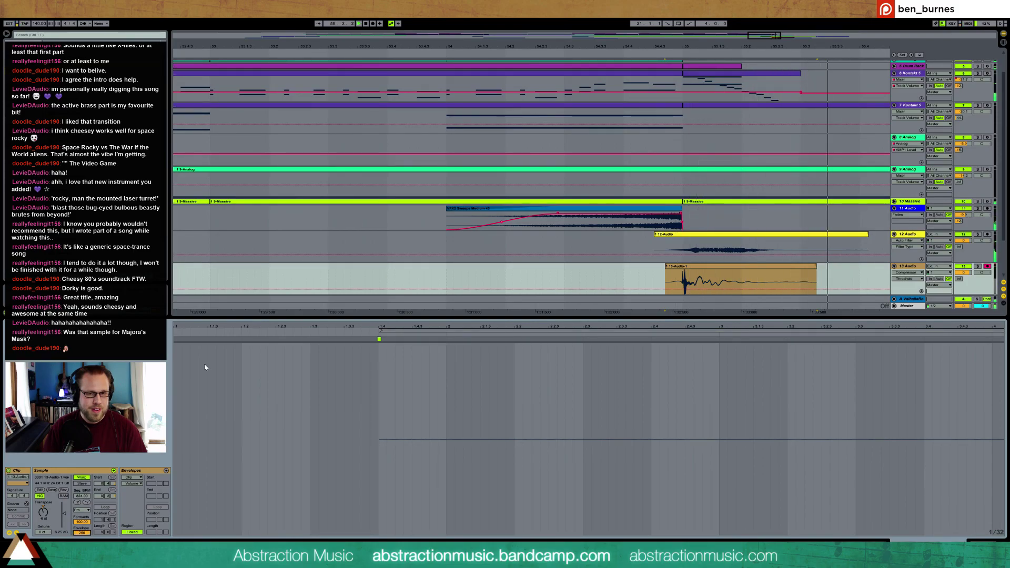
Step: Play the ending from bar 51 and copy the riser clip on 15 Audio from before bar 39 to lead into bar 55
{"action": "key", "text": "shift+Tab"}
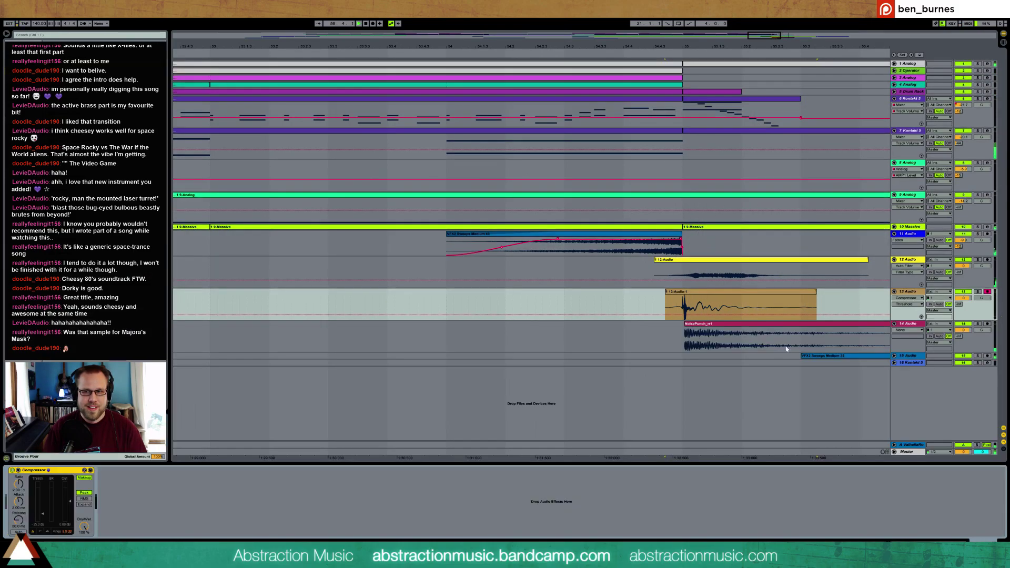
{"action": "left_click_drag", "start_coordinate": [673, 46], "coordinate": [673, 9]}
{"action": "key", "text": "space"}
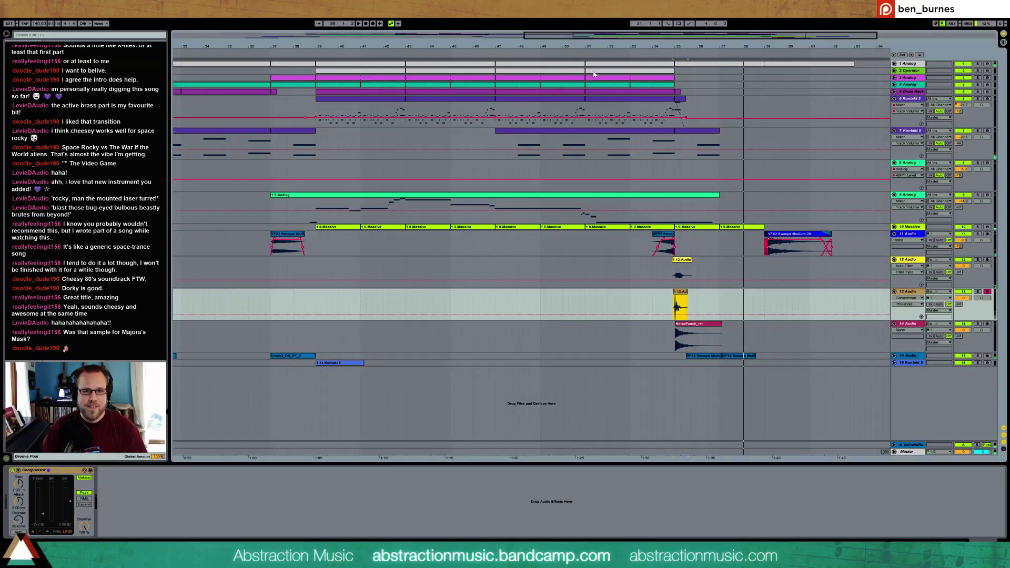
{"action": "left_click", "coordinate": [567, 54]}
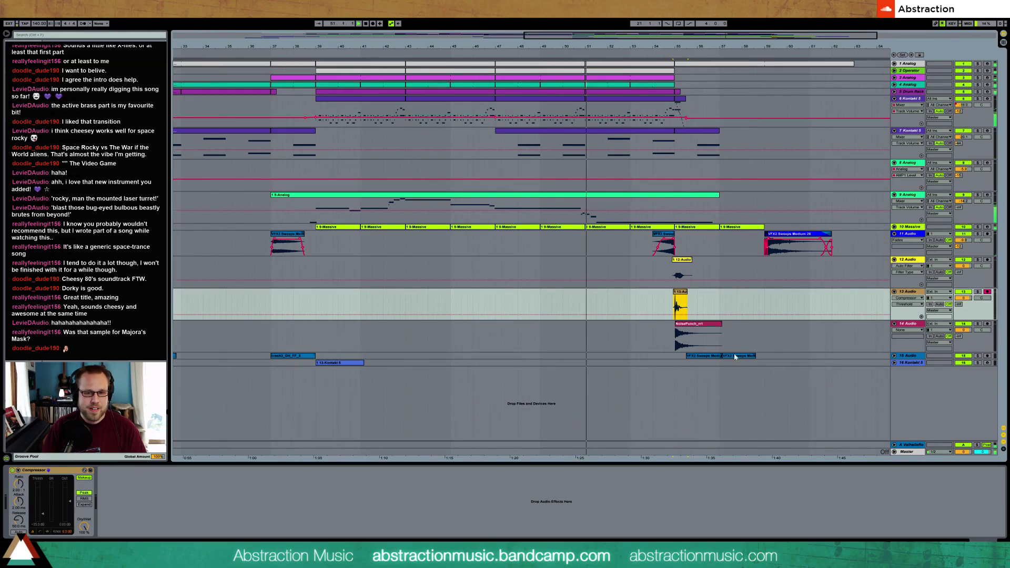
{"action": "left_click", "coordinate": [895, 356]}
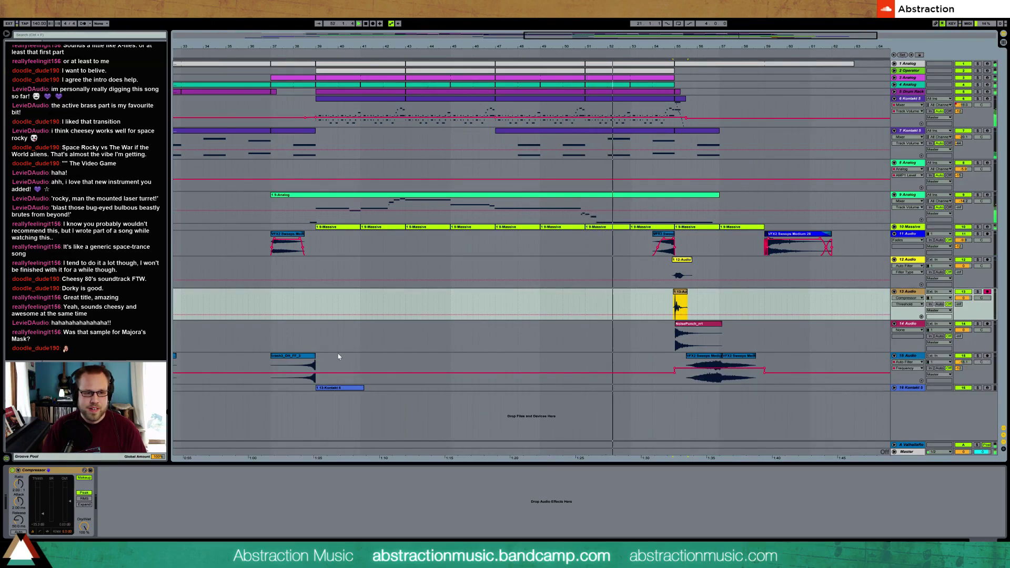
{"action": "left_click", "coordinate": [624, 369]}
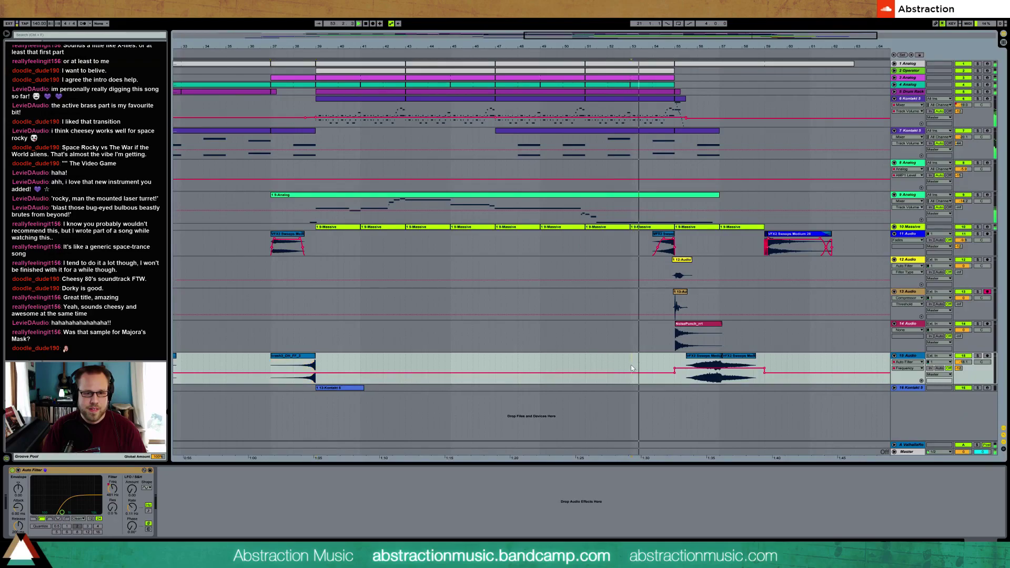
{"action": "key", "text": "ctrl+v"}
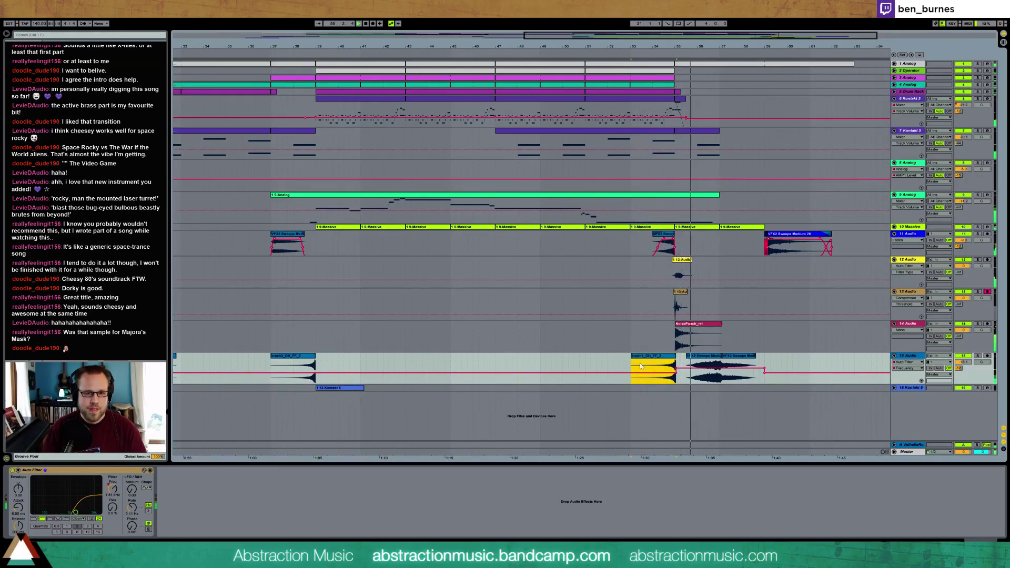
Step: Try the Texture and Re-Pitch warp modes on the bar 55 hit clip on 13 Audio, playing the result of each
{"action": "left_click_drag", "start_coordinate": [678, 46], "coordinate": [662, 229]}
{"action": "double_click", "coordinate": [642, 306]}
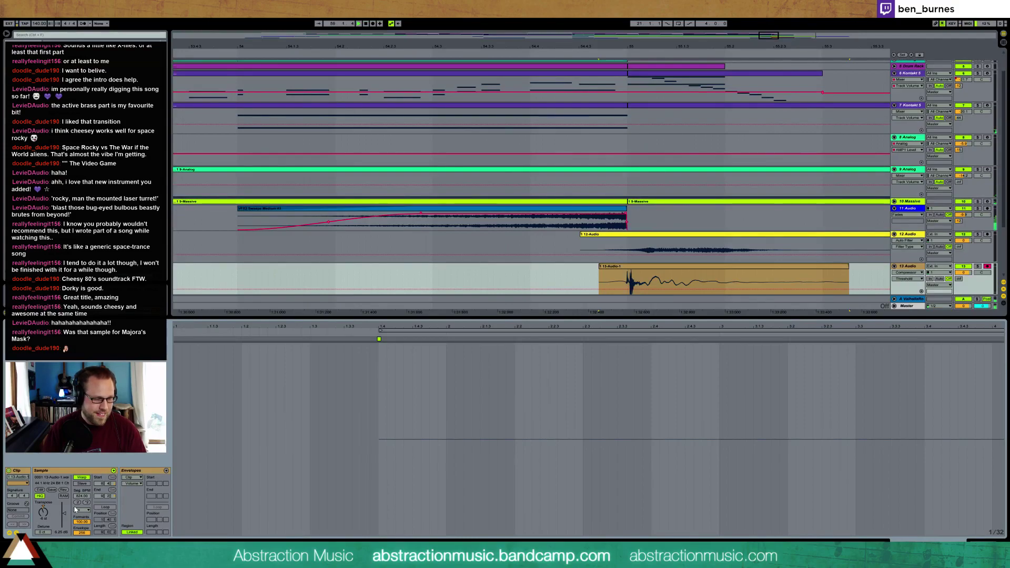
{"action": "left_click", "coordinate": [83, 511]}
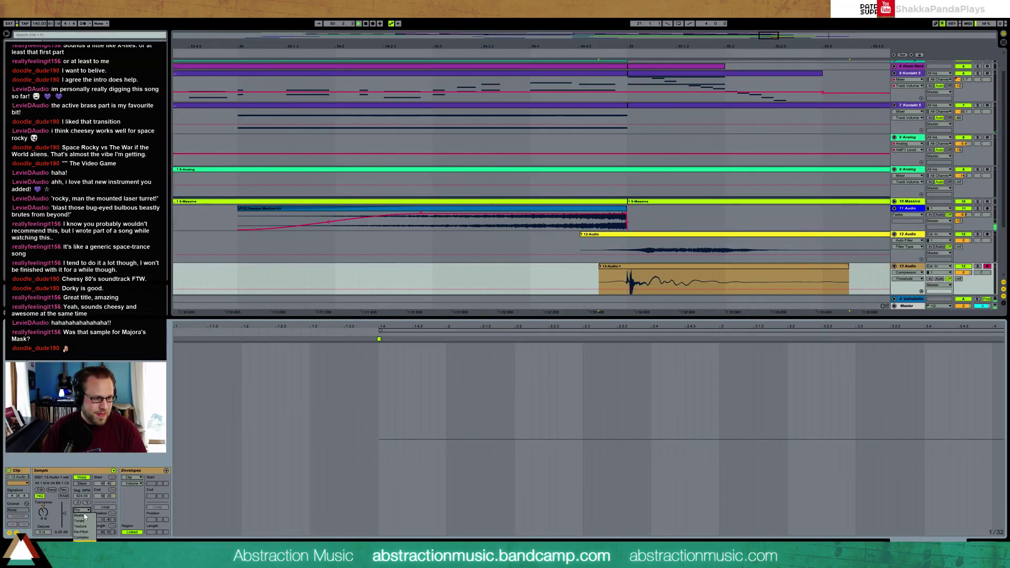
{"action": "left_click", "coordinate": [84, 521]}
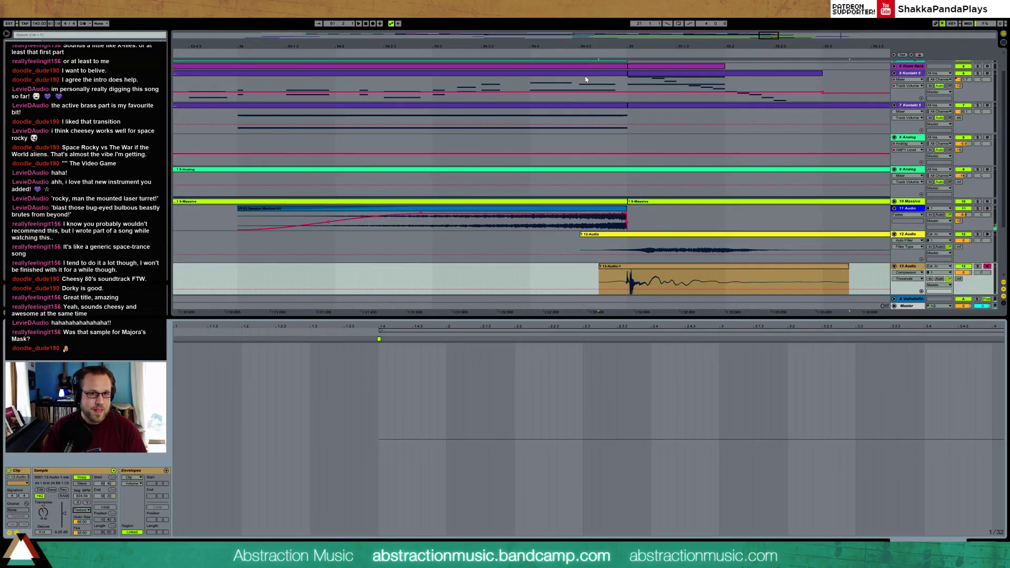
{"action": "left_click", "coordinate": [580, 59]}
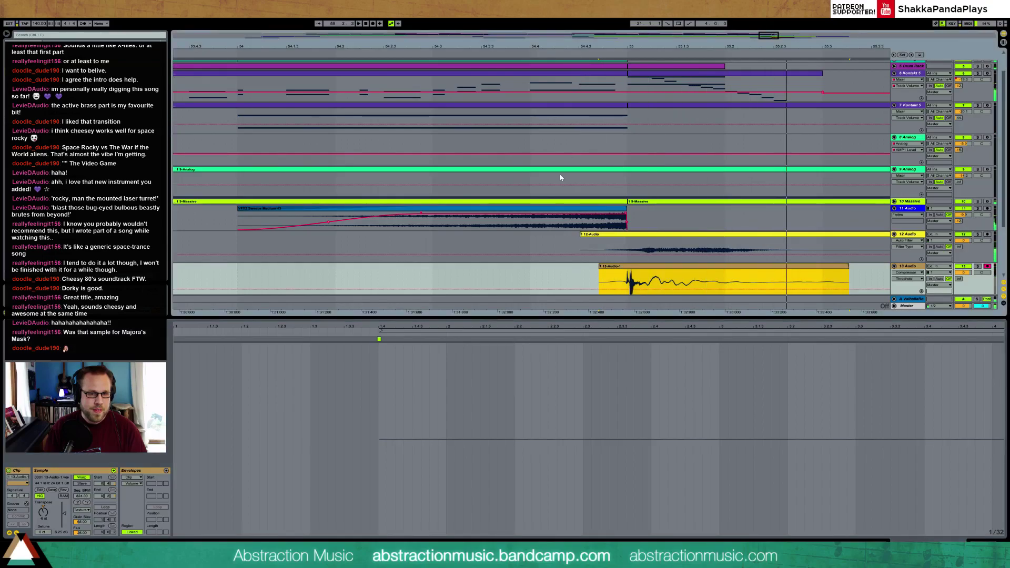
{"action": "left_click", "coordinate": [82, 510]}
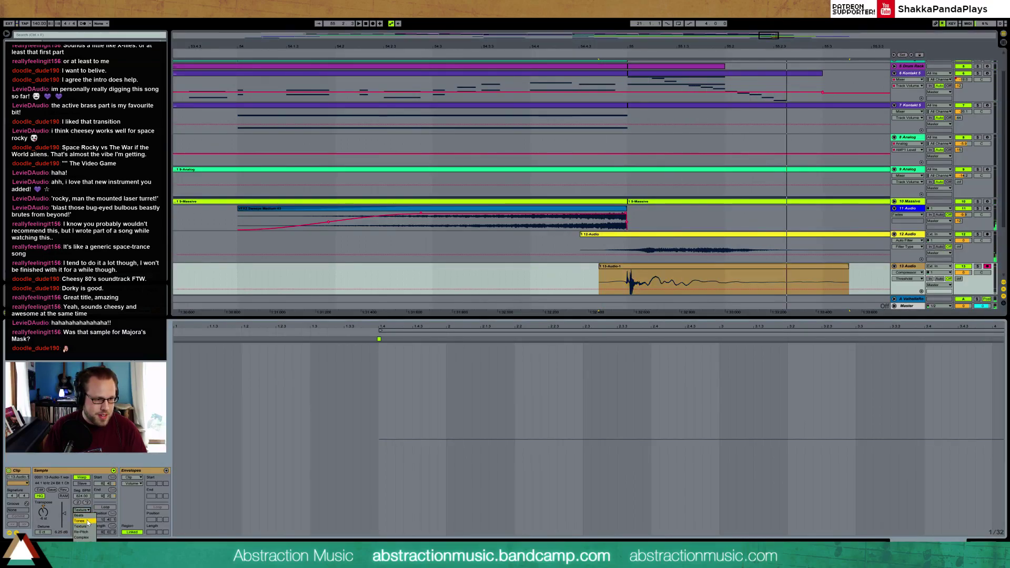
{"action": "left_click", "coordinate": [82, 532]}
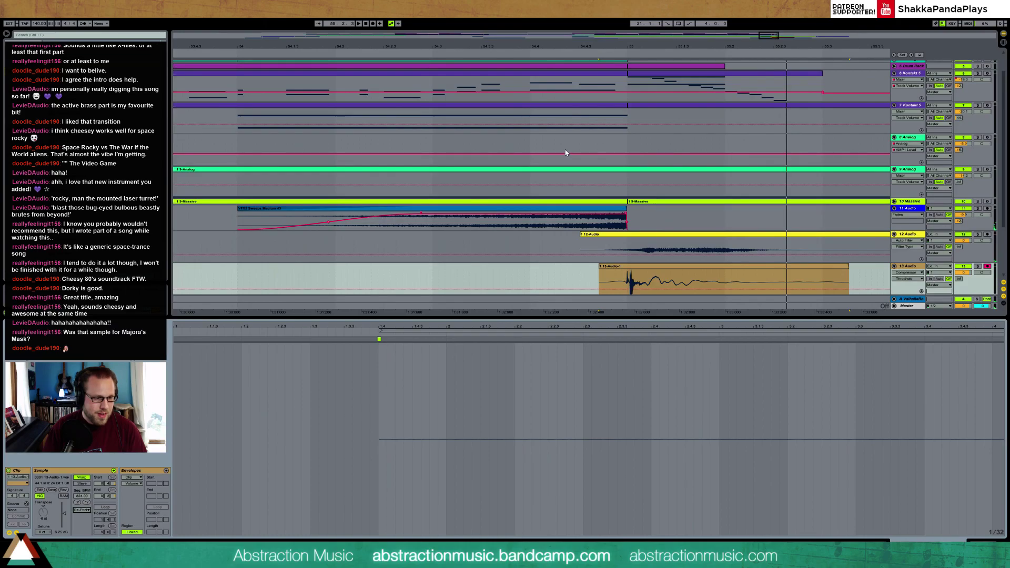
{"action": "left_click", "coordinate": [583, 55]}
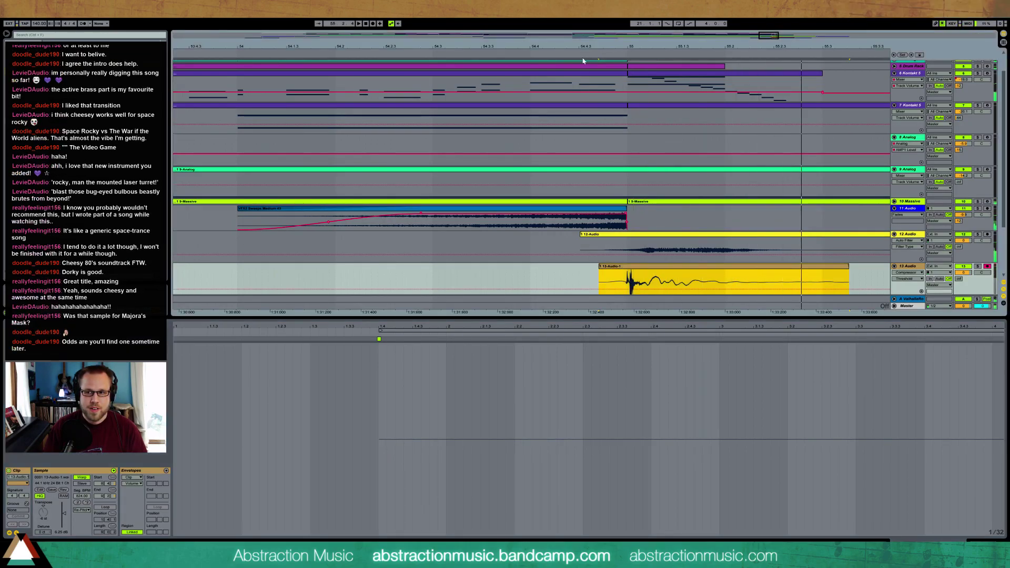
Step: Try the Tones warp mode on the 13 Audio hit clip and play the transition into bar 55
{"action": "double_click", "coordinate": [766, 37]}
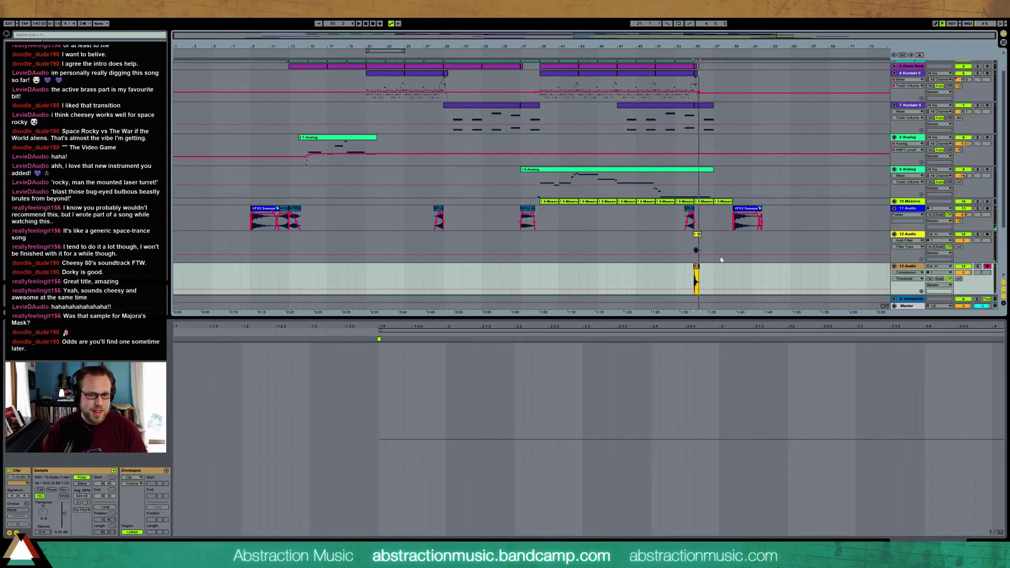
{"action": "left_click", "coordinate": [82, 511]}
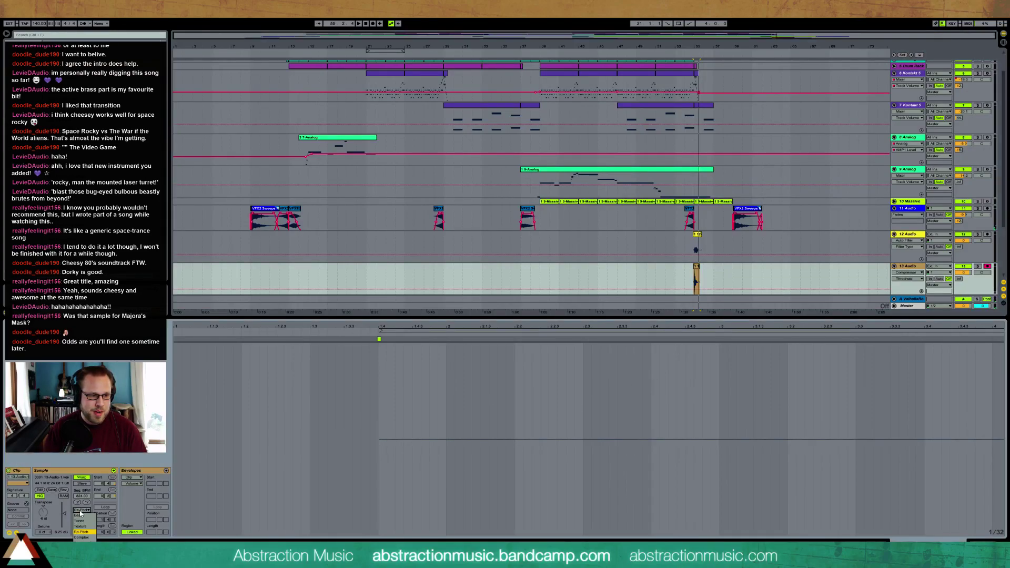
{"action": "left_click", "coordinate": [82, 521]}
{"action": "key", "text": "space"}
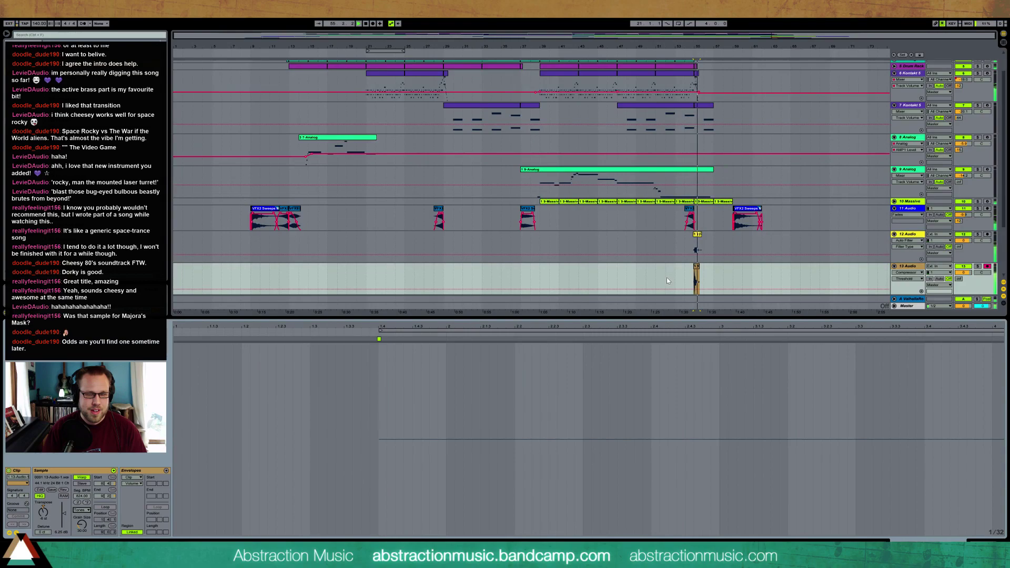
Step: Delete the 13 Audio track that holds the stretched hit
{"action": "left_click", "coordinate": [907, 269]}
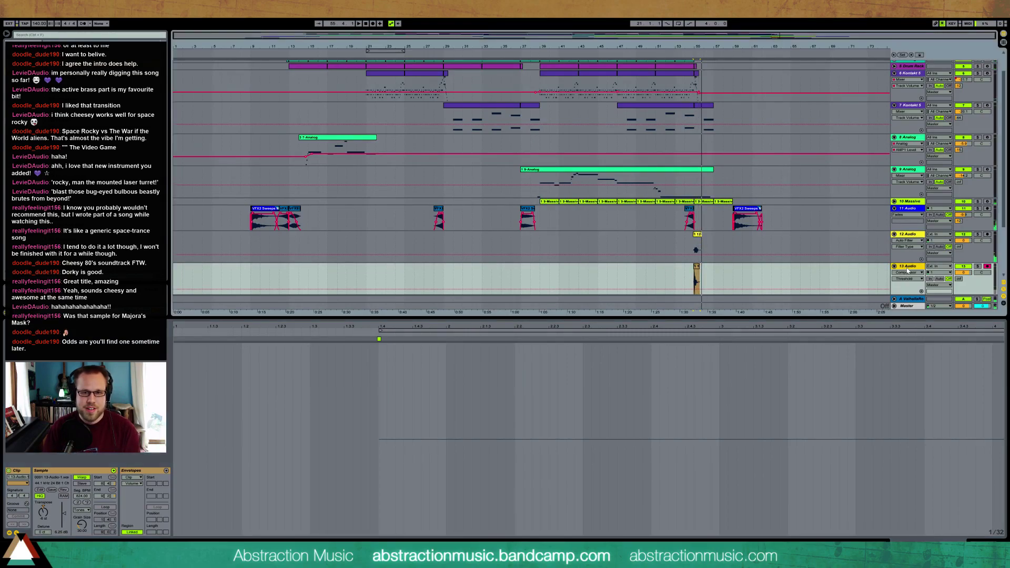
{"action": "key", "text": "Delete"}
{"action": "left_click", "coordinate": [920, 521]}
{"action": "left_click", "coordinate": [983, 544]}
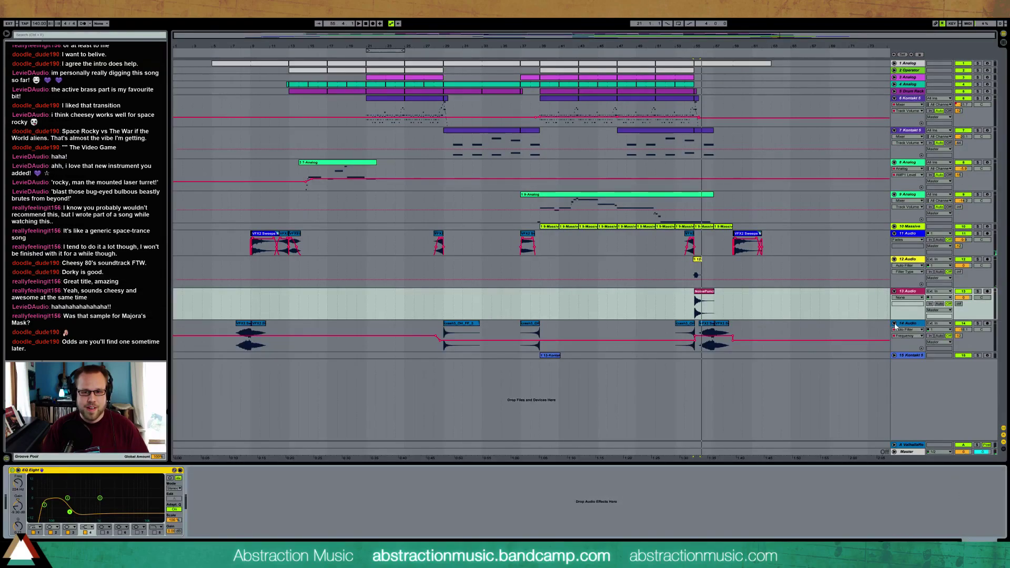
Step: Collapse all the unfolded tracks in the arrangement so that every track is shown at minimum height
{"action": "left_click", "coordinate": [895, 323]}
{"action": "left_click", "coordinate": [895, 291]}
{"action": "left_click", "coordinate": [895, 259]}
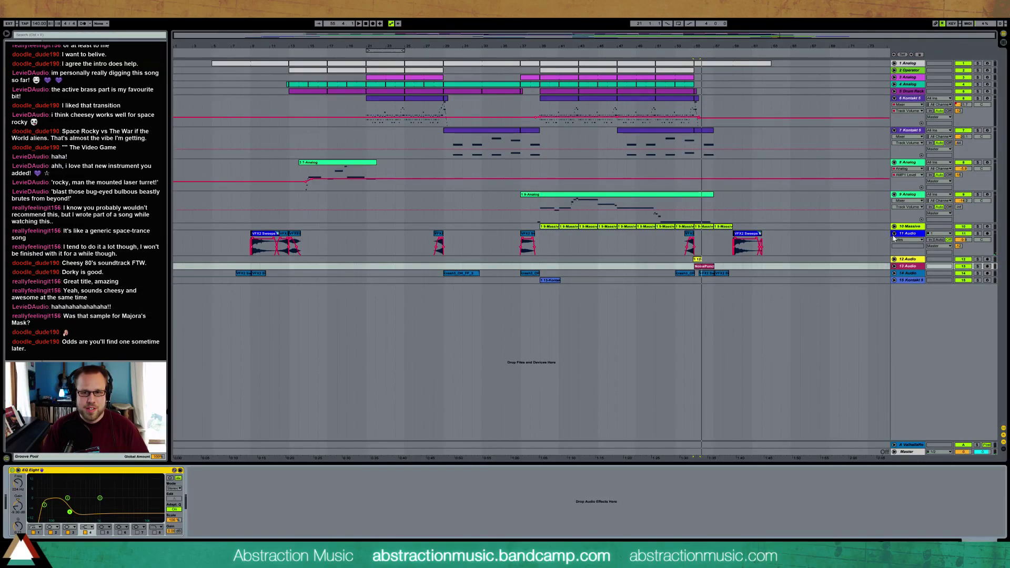
{"action": "left_click", "coordinate": [894, 234]}
{"action": "left_click", "coordinate": [894, 194]}
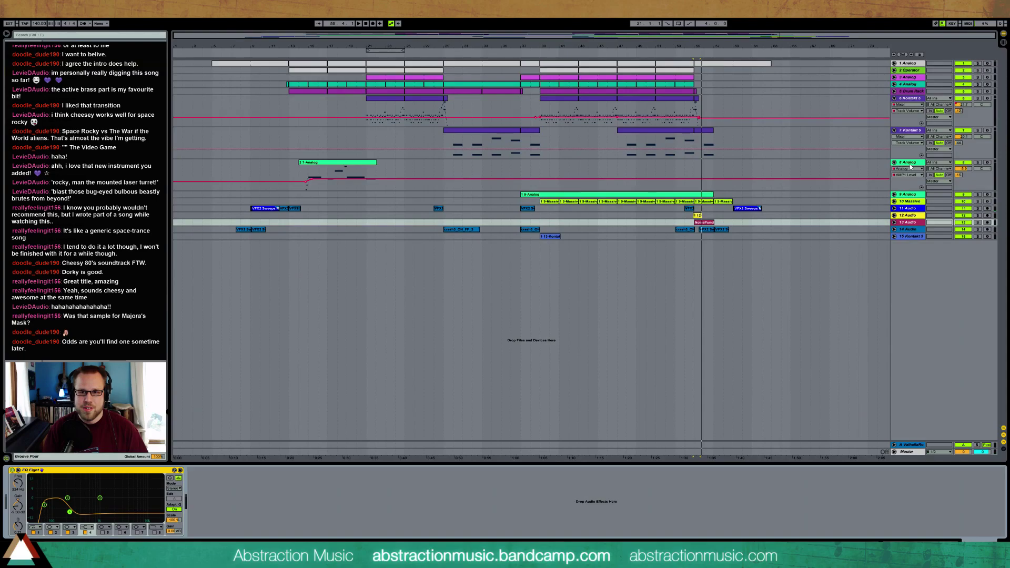
{"action": "left_click", "coordinate": [896, 162]}
{"action": "left_click", "coordinate": [896, 99]}
{"action": "left_click", "coordinate": [894, 99], "text": "alt"}
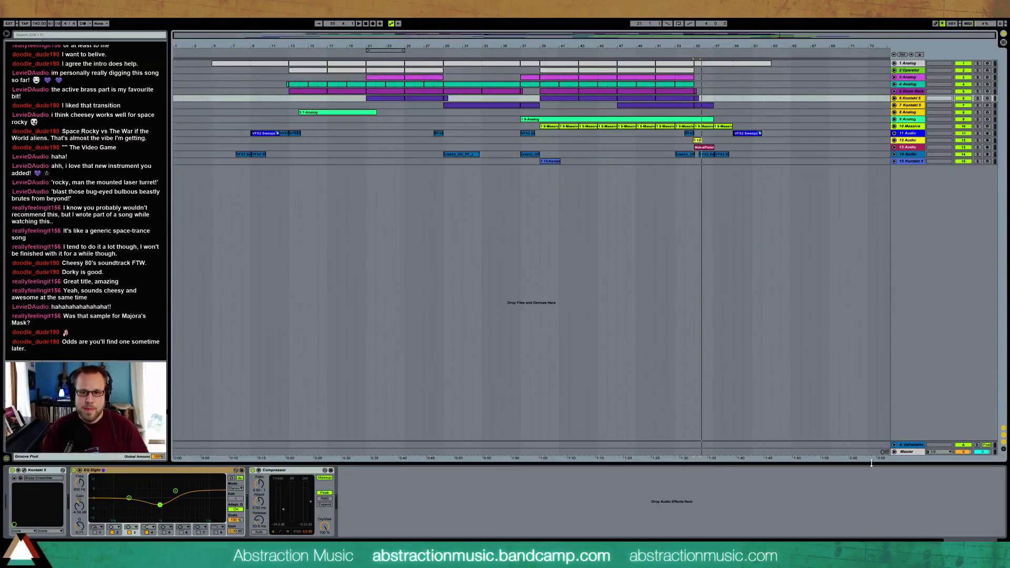
Step: Add the BB-Simple Mastering rack to the Master track ahead of the Limiter
{"action": "left_click", "coordinate": [903, 453]}
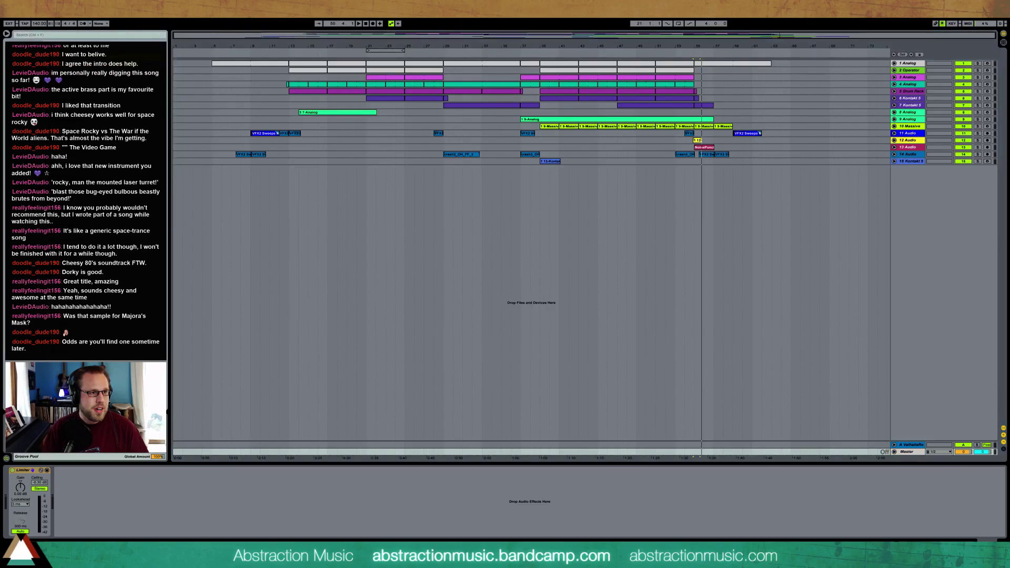
{"action": "left_click_drag", "start_coordinate": [63, 394], "coordinate": [9, 512]}
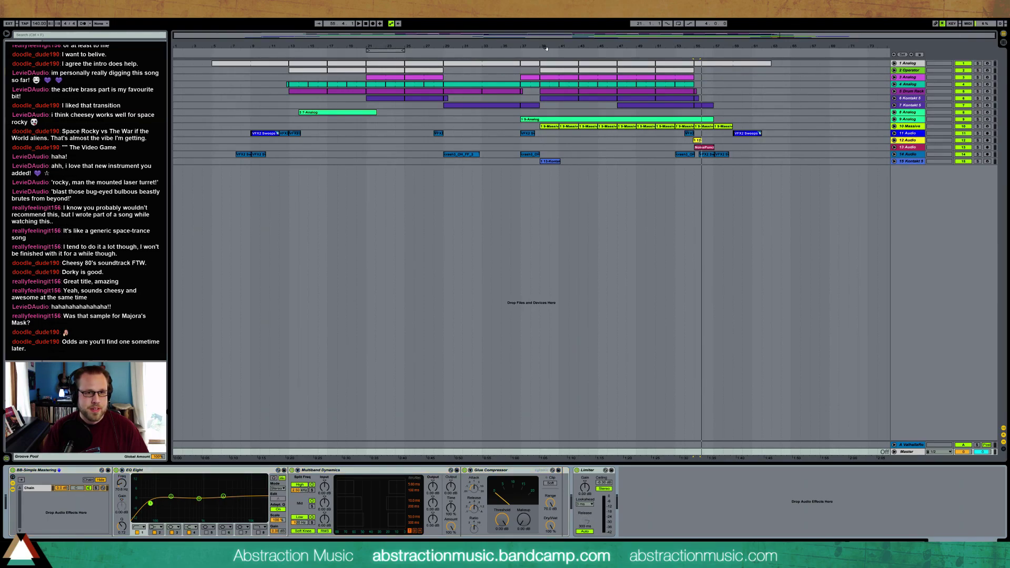
Step: Loop bars 43 to 47 in playback and adjust the Glue Compressor in the Master's mastering rack
{"action": "left_click", "coordinate": [548, 66]}
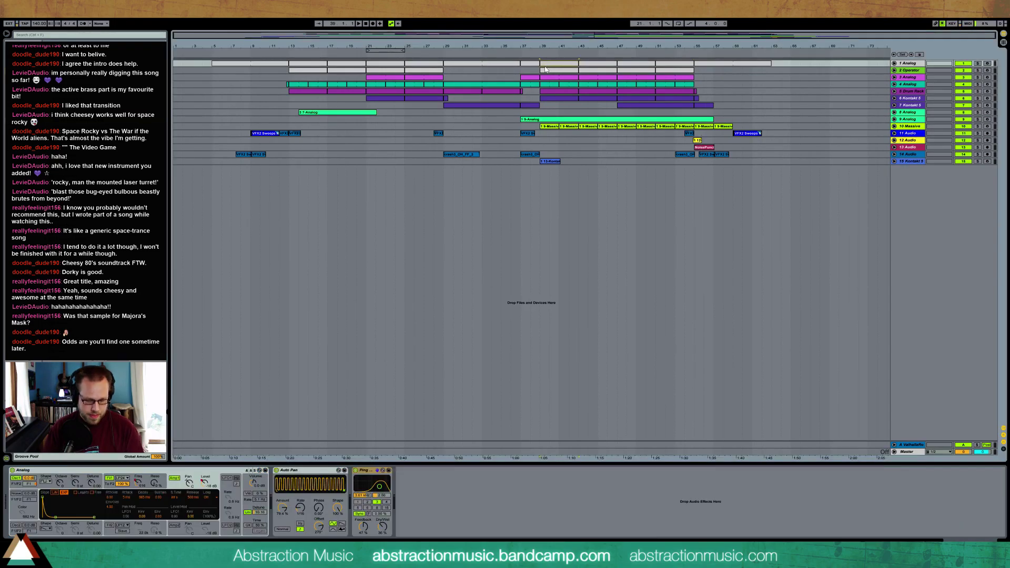
{"action": "key", "text": "ctrl+l"}
{"action": "key", "text": "space"}
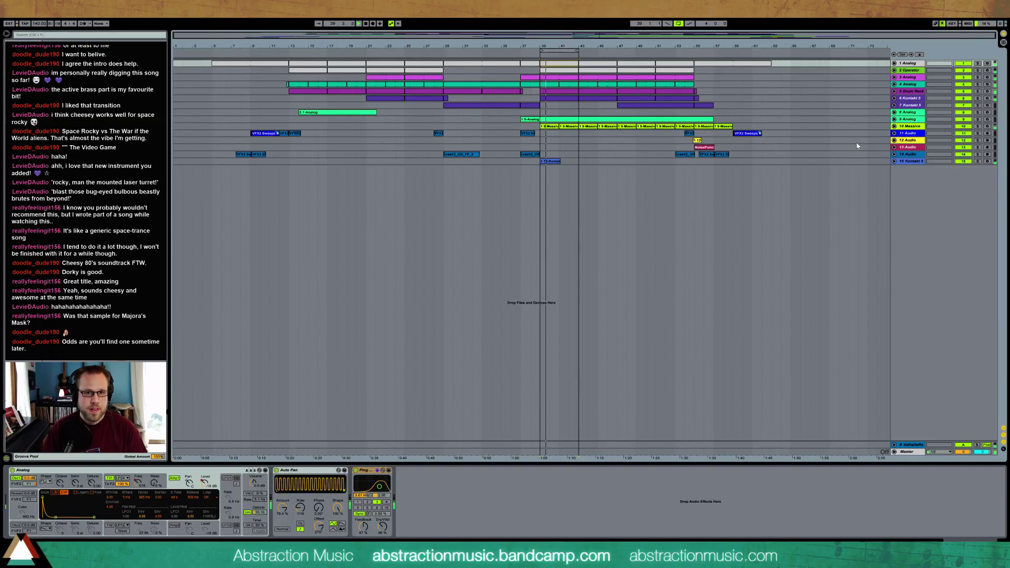
{"action": "left_click_drag", "start_coordinate": [561, 52], "coordinate": [602, 53]}
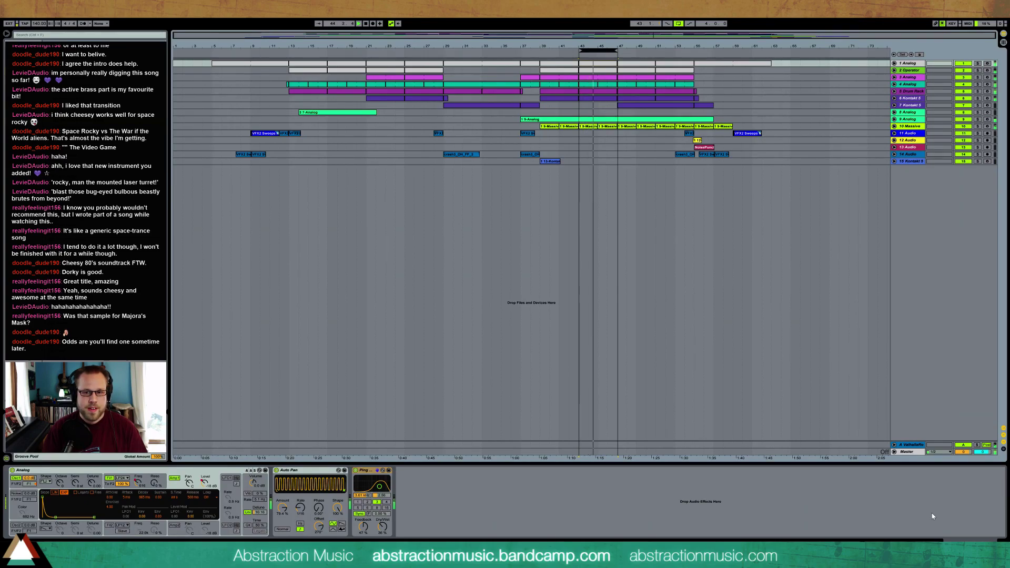
{"action": "left_click", "coordinate": [912, 453]}
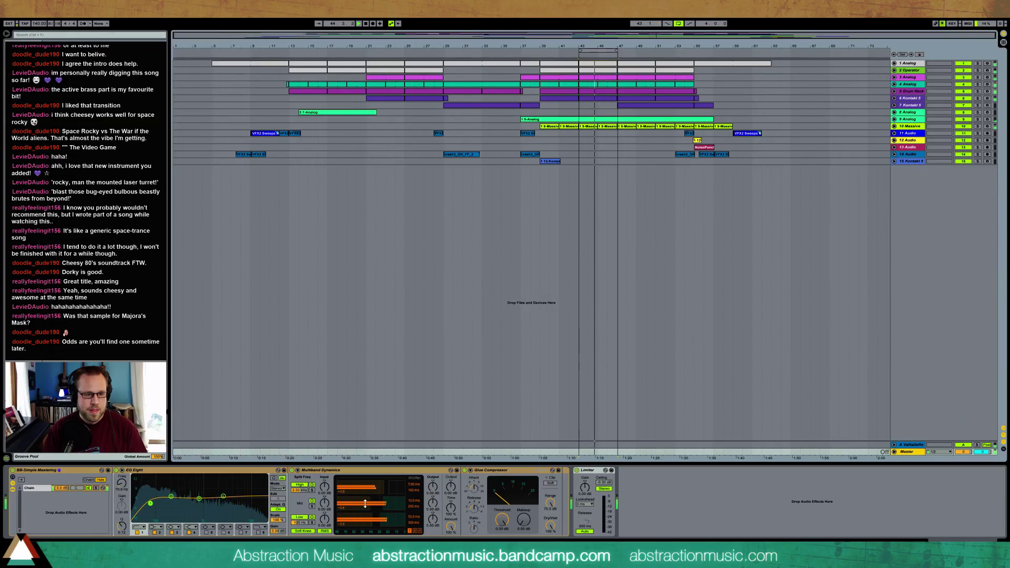
{"action": "left_click_drag", "start_coordinate": [496, 509], "coordinate": [496, 521]}
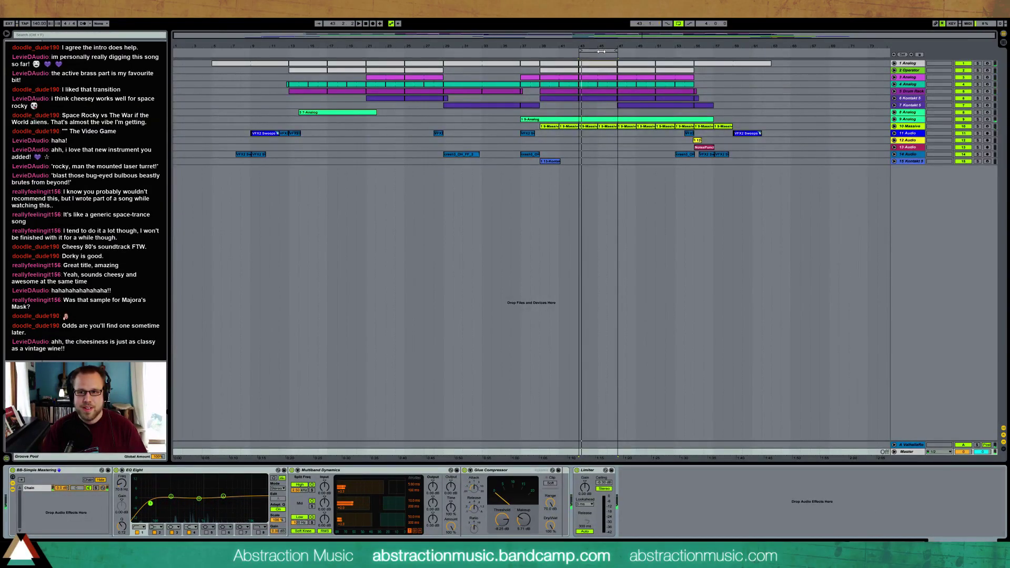
Step: Extend the loop range to span the whole song from bar 4 to bar 64 and play it from the start
{"action": "left_click", "coordinate": [704, 254]}
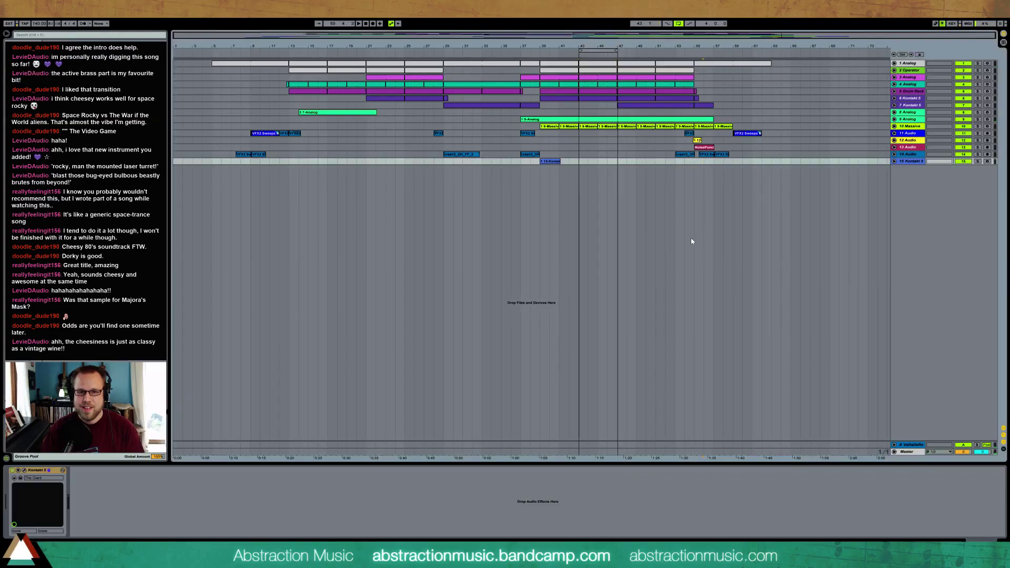
{"action": "left_click", "coordinate": [619, 53]}
{"action": "left_click_drag", "start_coordinate": [707, 52], "coordinate": [780, 53]}
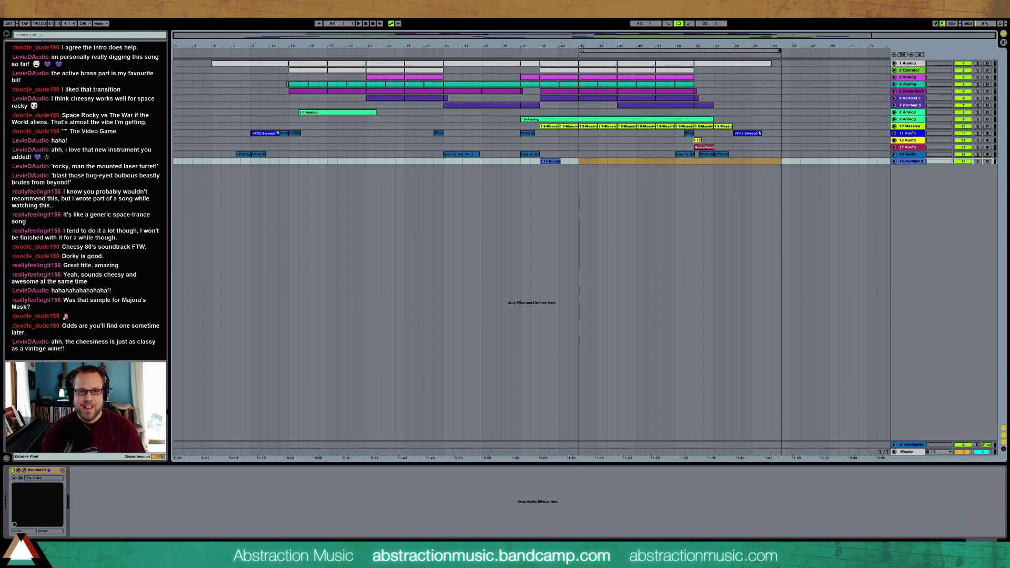
{"action": "left_click_drag", "start_coordinate": [580, 51], "coordinate": [205, 69]}
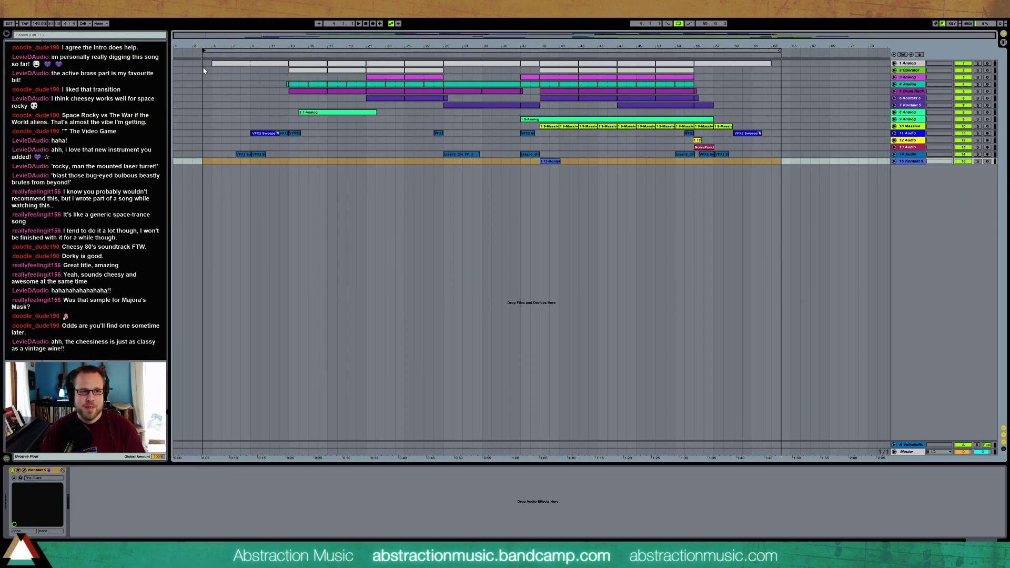
{"action": "left_click", "coordinate": [202, 163]}
{"action": "left_click", "coordinate": [206, 163]}
{"action": "key", "text": "space"}
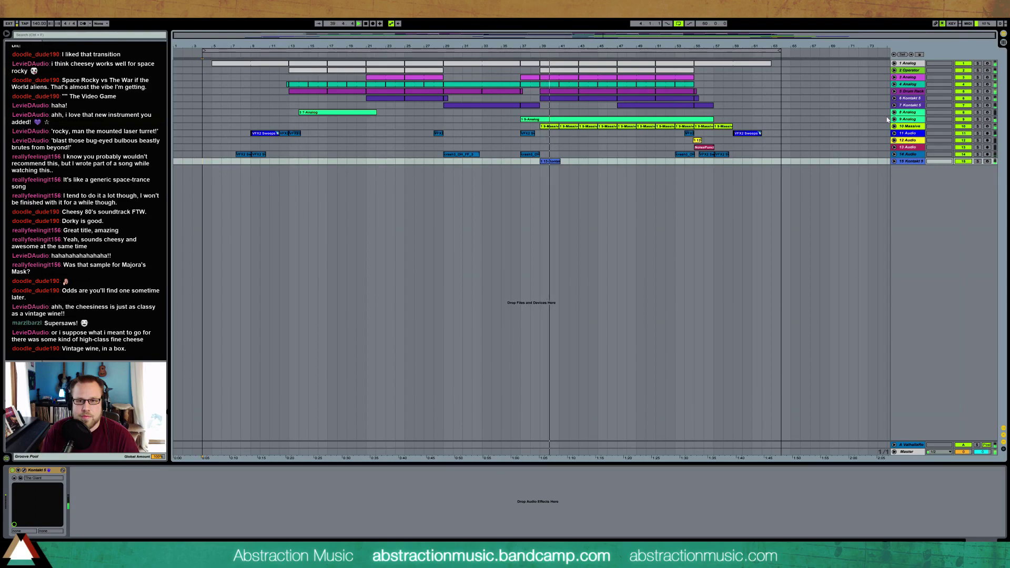
Step: Unfold the 9 Analog and 10 Massive tracks to check their mixer settings and devices during playback
{"action": "left_click", "coordinate": [911, 119]}
{"action": "left_click", "coordinate": [894, 119]}
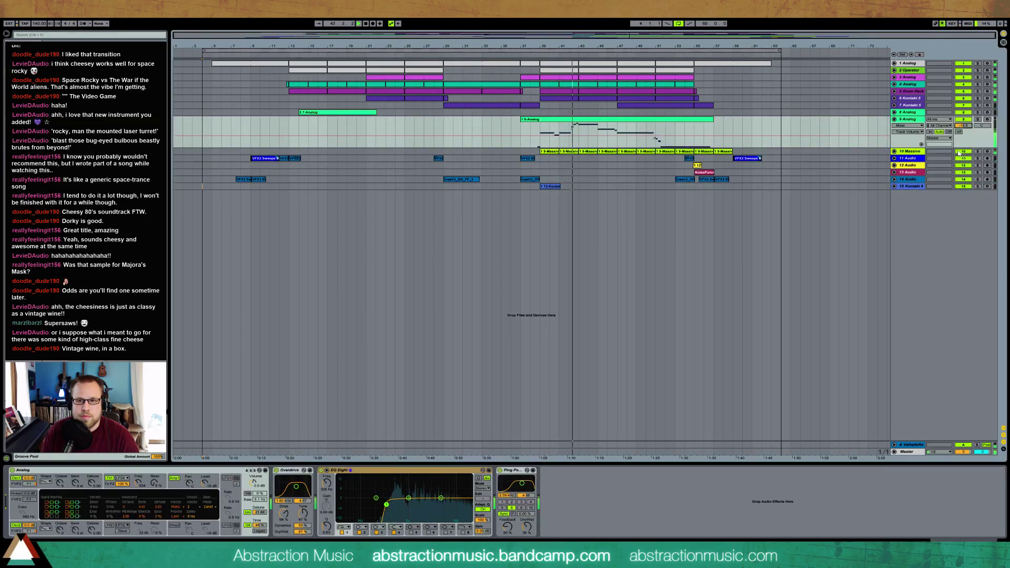
{"action": "left_click", "coordinate": [894, 152]}
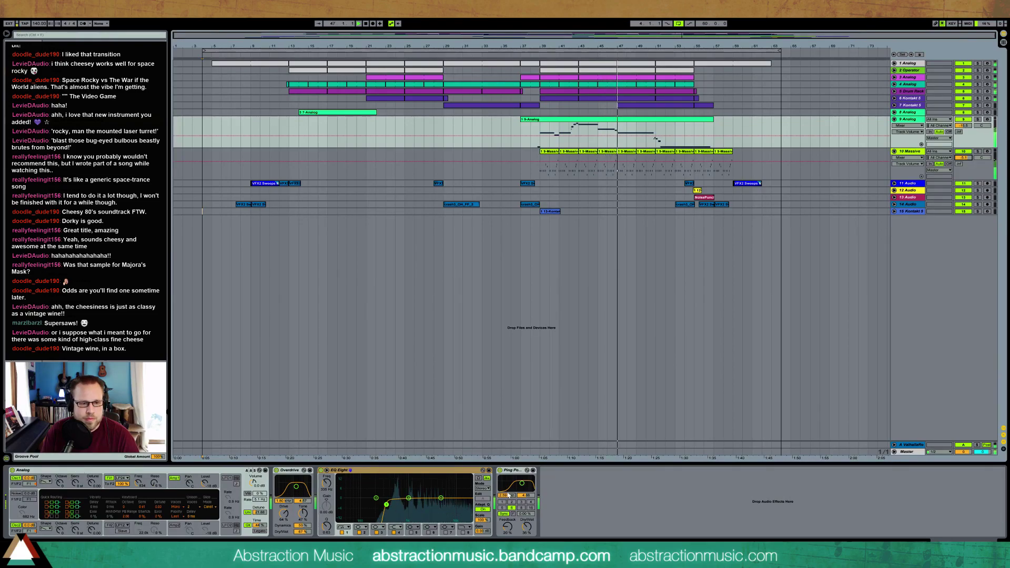
{"action": "left_click", "coordinate": [809, 160]}
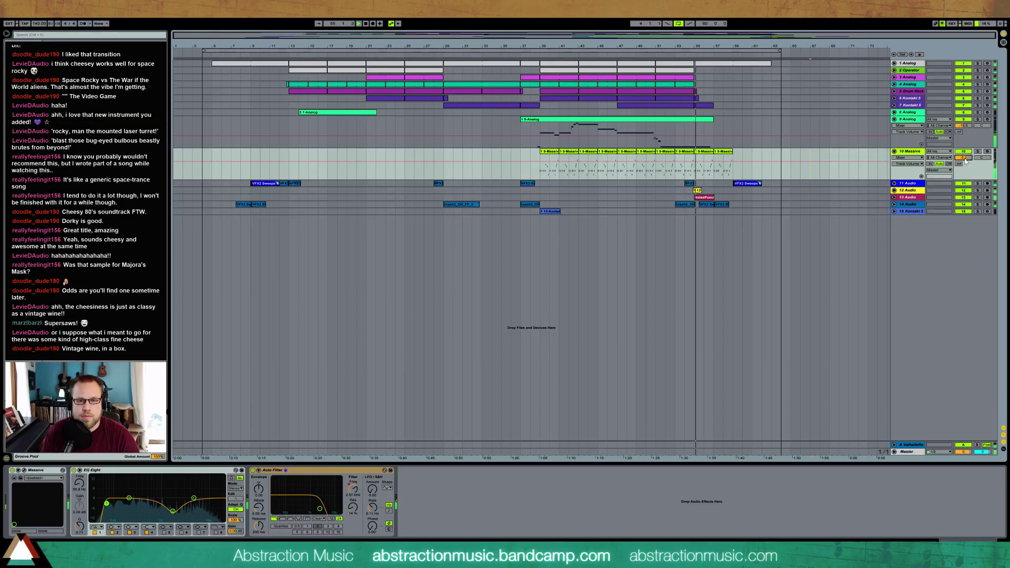
Step: Unfold the 12 Audio track, adjust its Ping Pong Delay's Dry/Wet amount, and stop playback at the song's end
{"action": "left_click", "coordinate": [895, 190]}
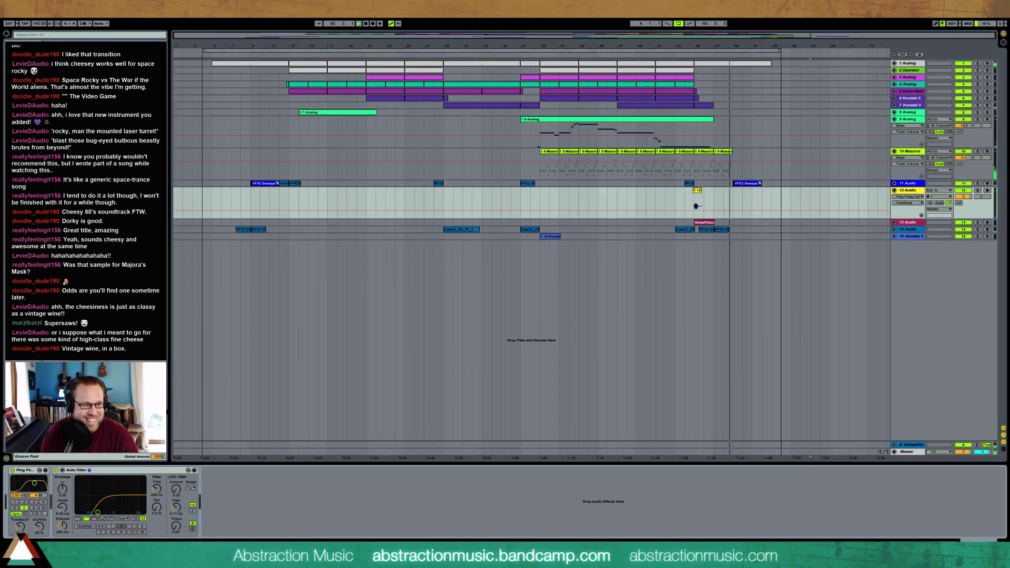
{"action": "left_click", "coordinate": [38, 527]}
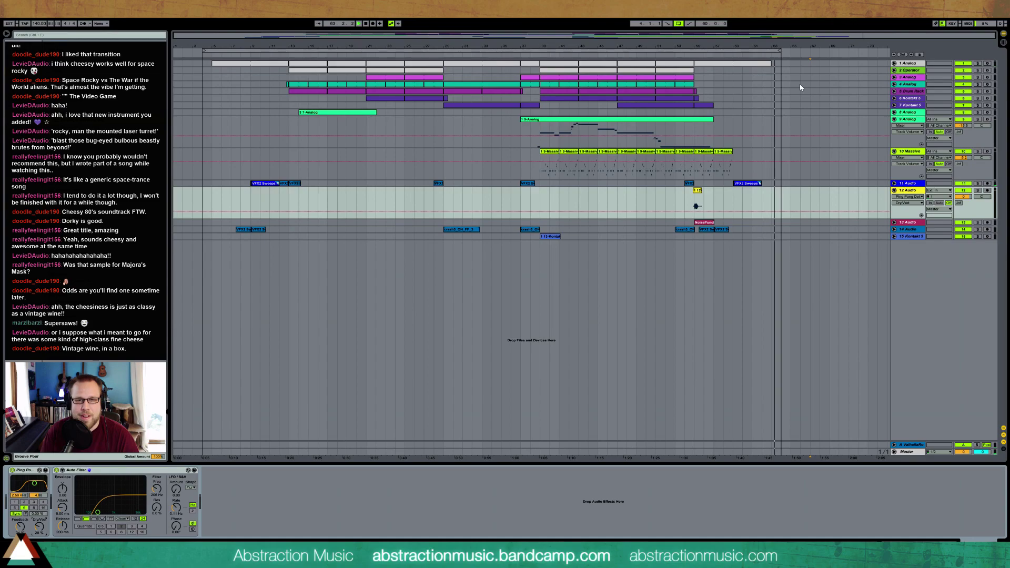
{"action": "key", "text": "space"}
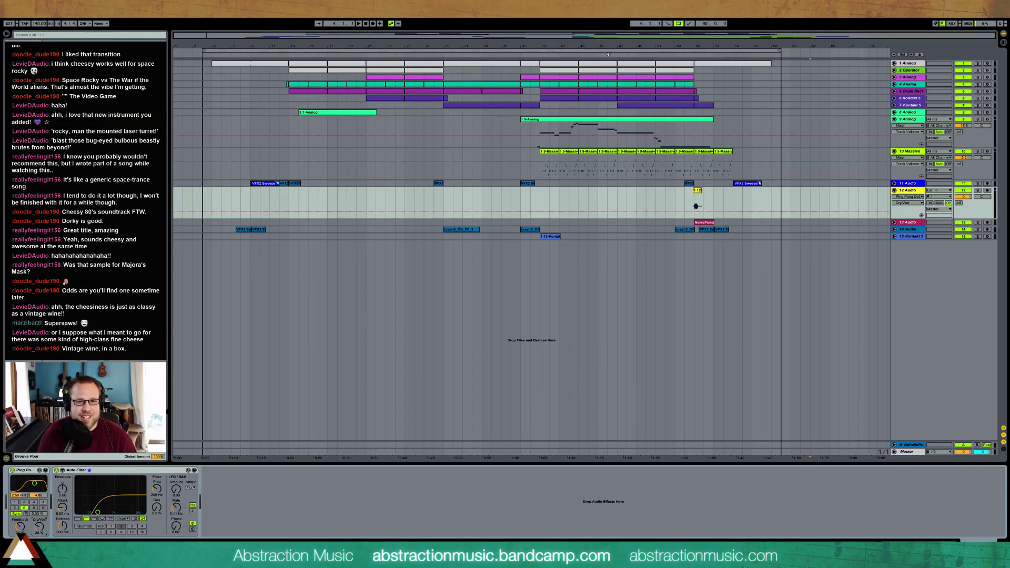
Step: Export the full loop range from the Master as the WAV file "2016-05-11 Space Rocky vs Alien Mutants Round 2.wav" on the Desktop
{"action": "left_click", "coordinate": [616, 51]}
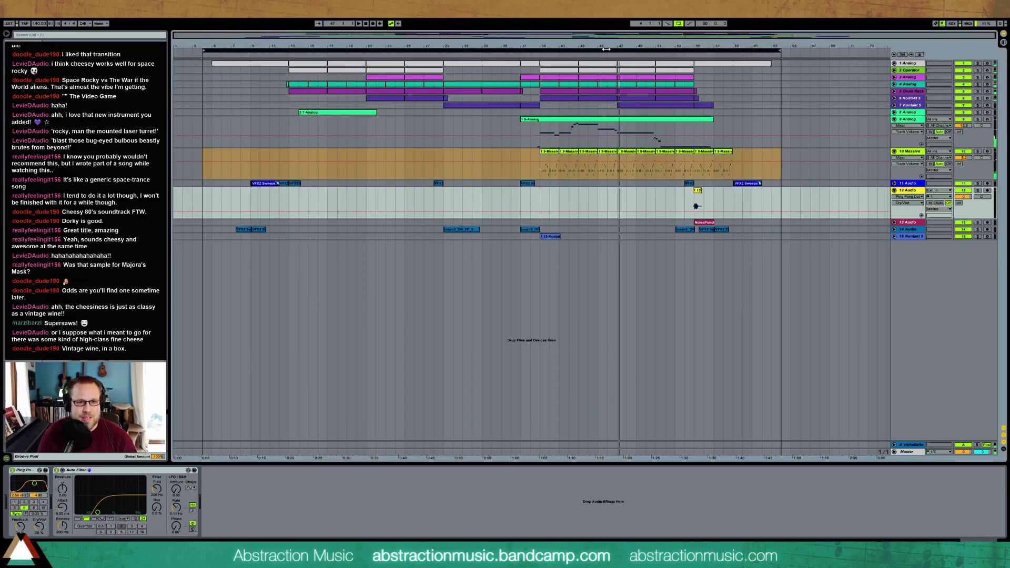
{"action": "key", "text": "ctrl+shift+r"}
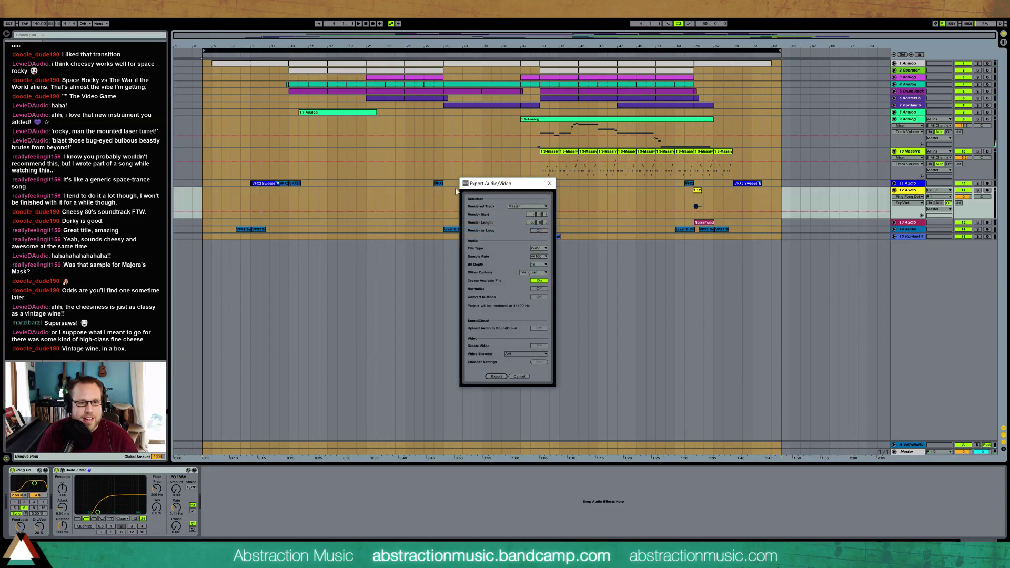
{"action": "left_click", "coordinate": [496, 377]}
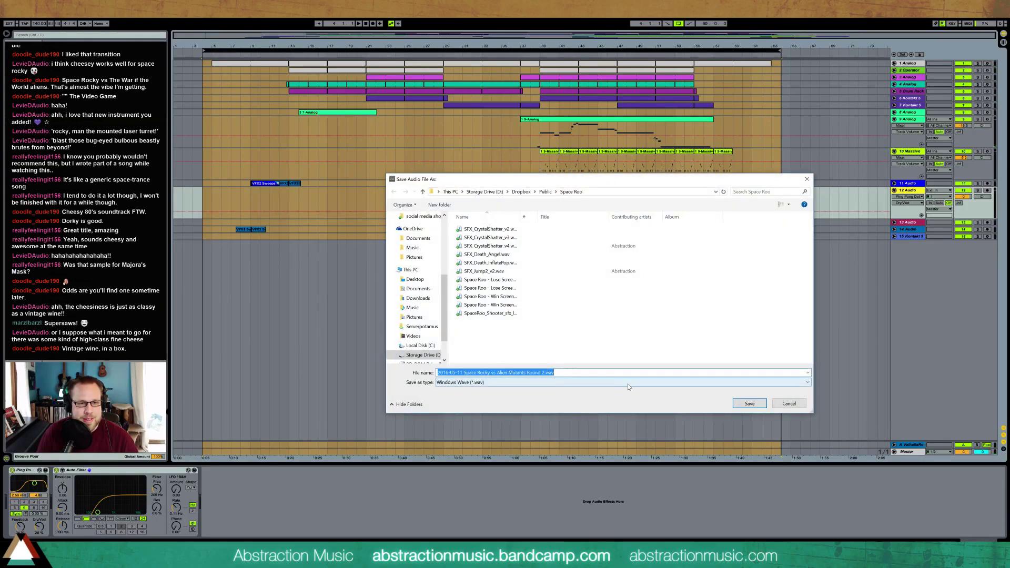
{"action": "left_click", "coordinate": [448, 192]}
{"action": "left_click", "coordinate": [415, 280]}
{"action": "left_click", "coordinate": [749, 404]}
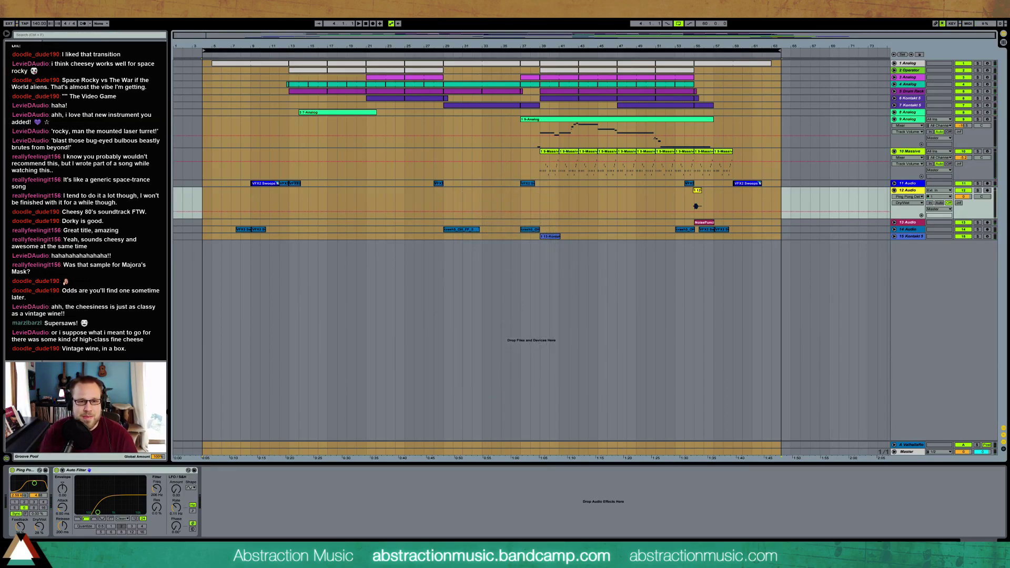
{"action": "left_click", "coordinate": [203, 64]}
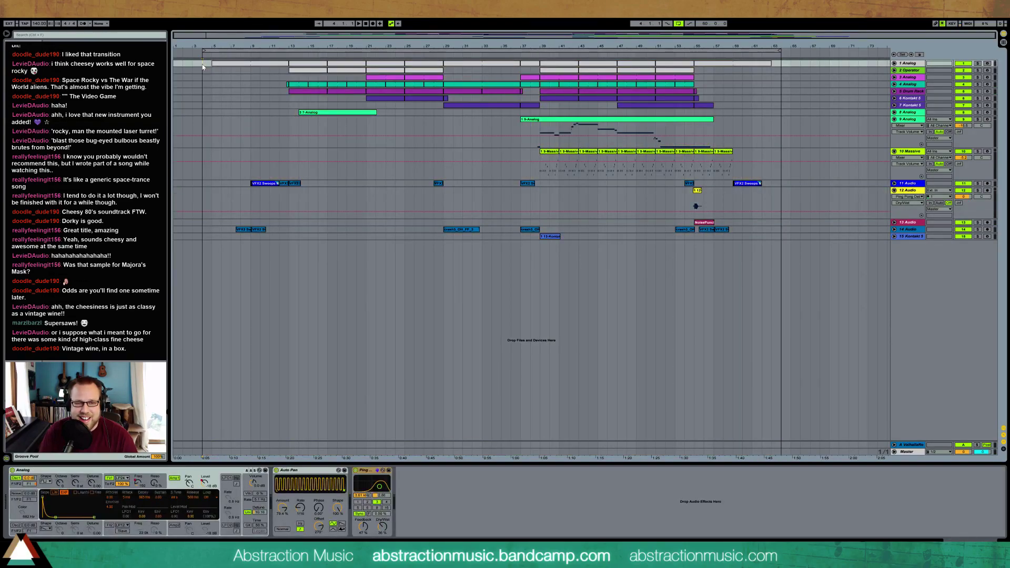